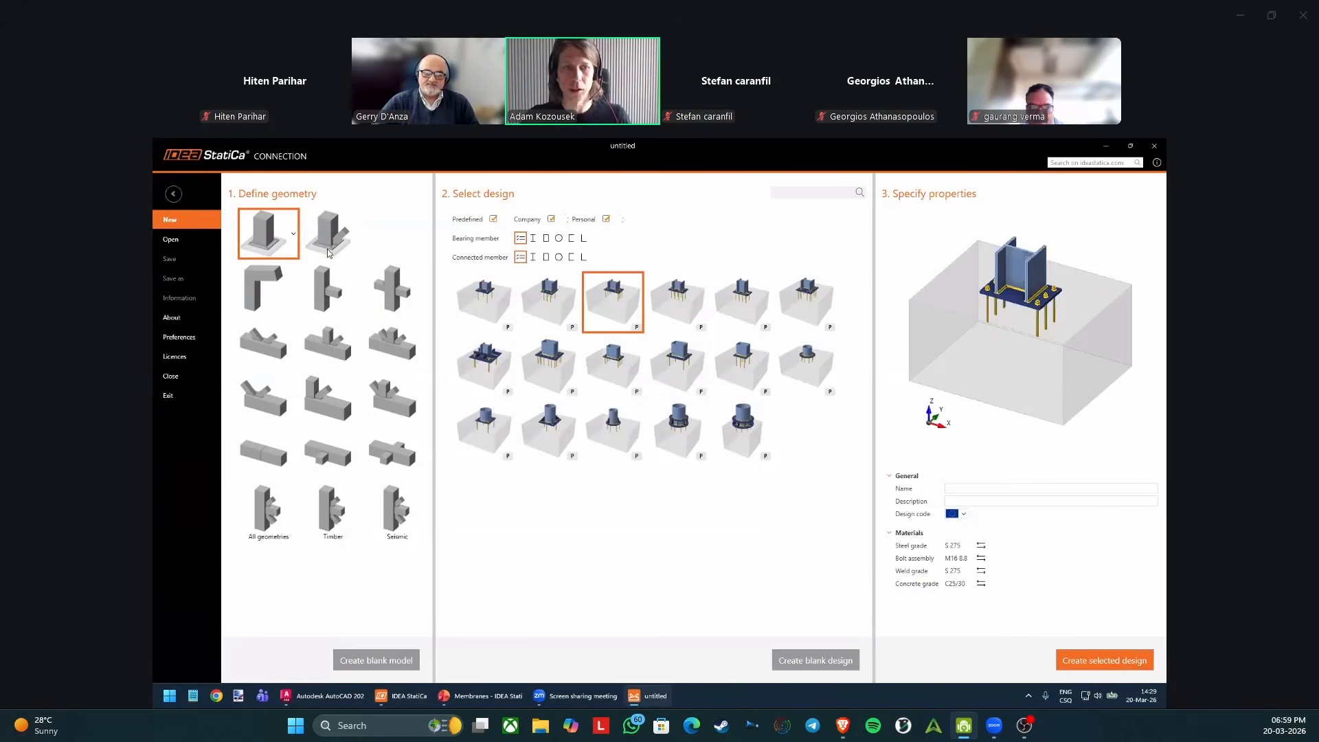
Create a connection from the single-beam-to-column geometry using the predefined welded design with a lower widener and stiffeners, keeping the European design code.
click(333, 289)
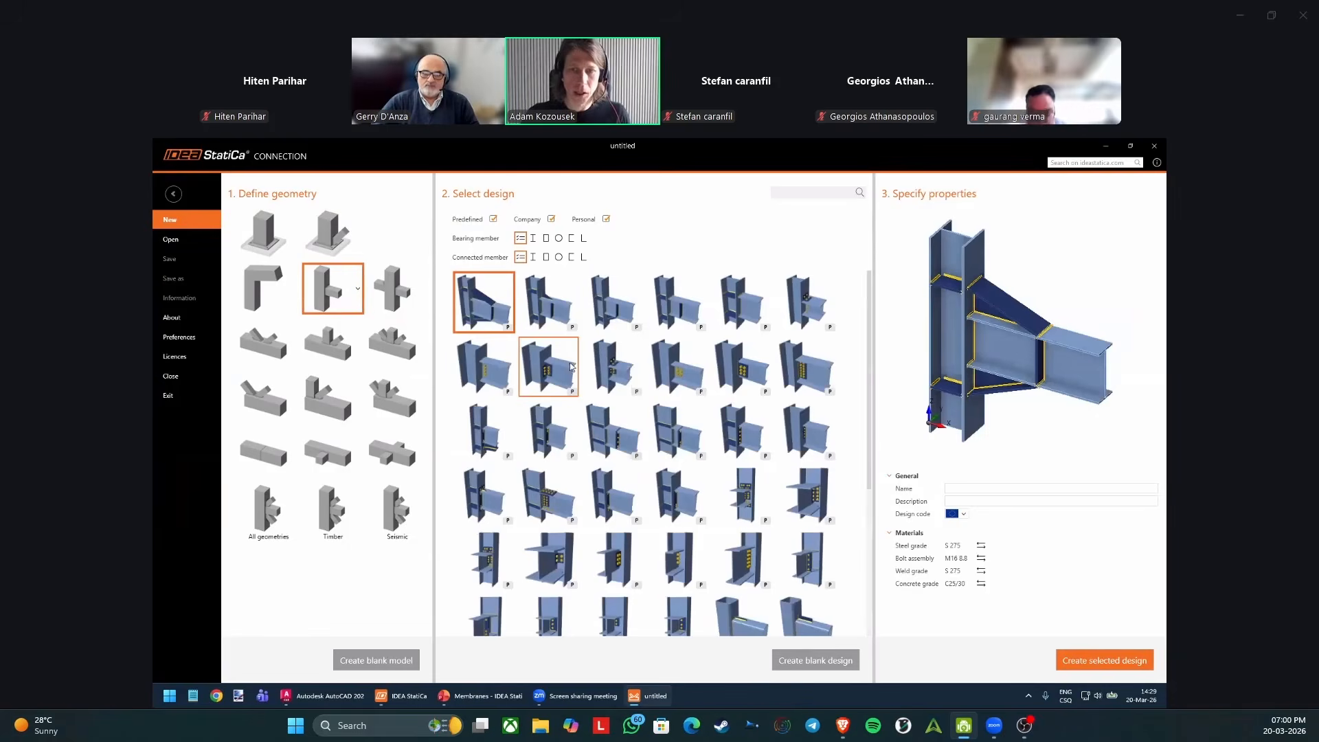
click(612, 367)
click(334, 404)
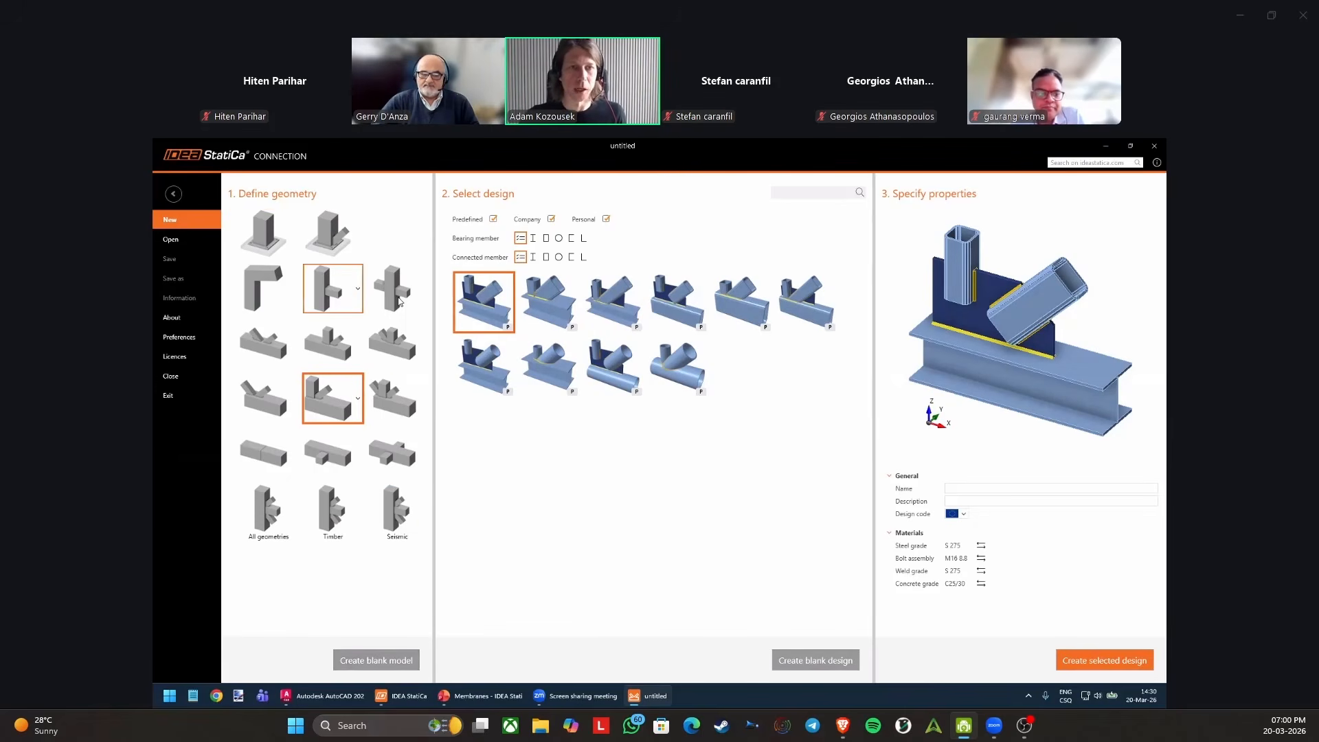
click(332, 289)
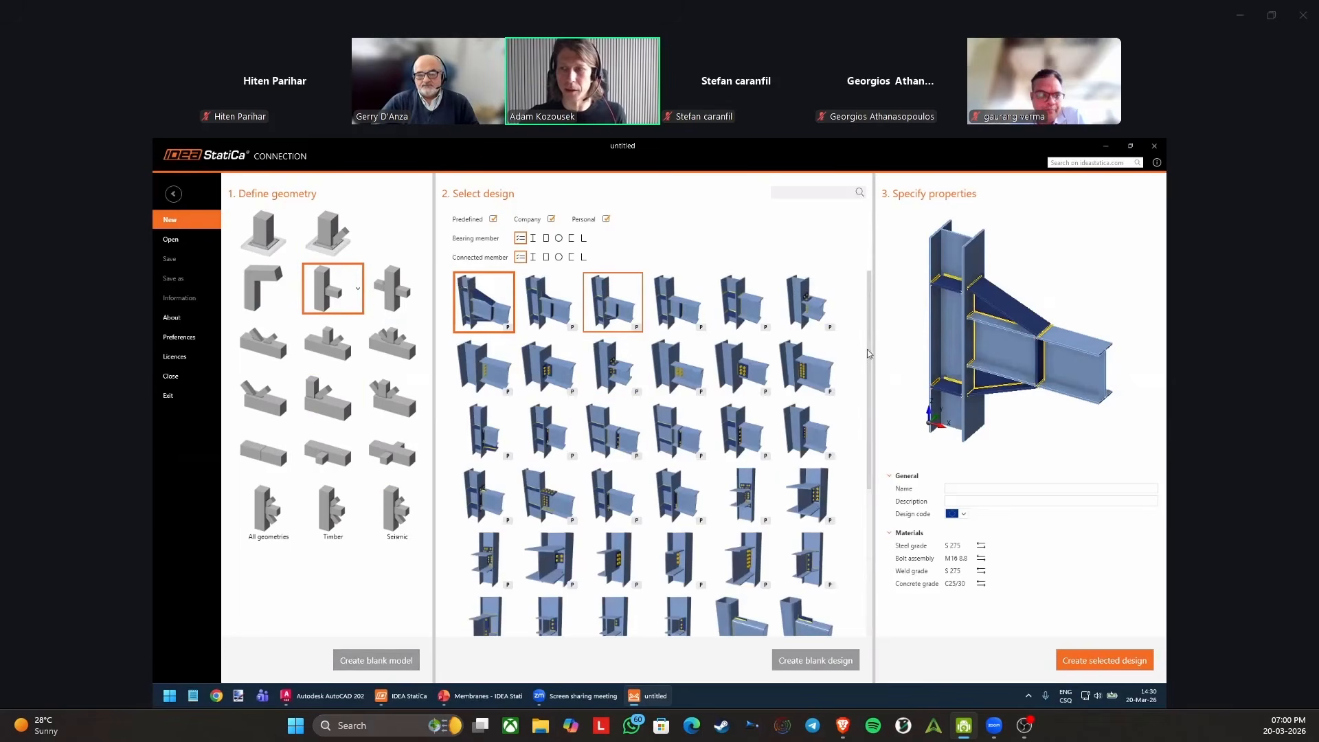
click(965, 515)
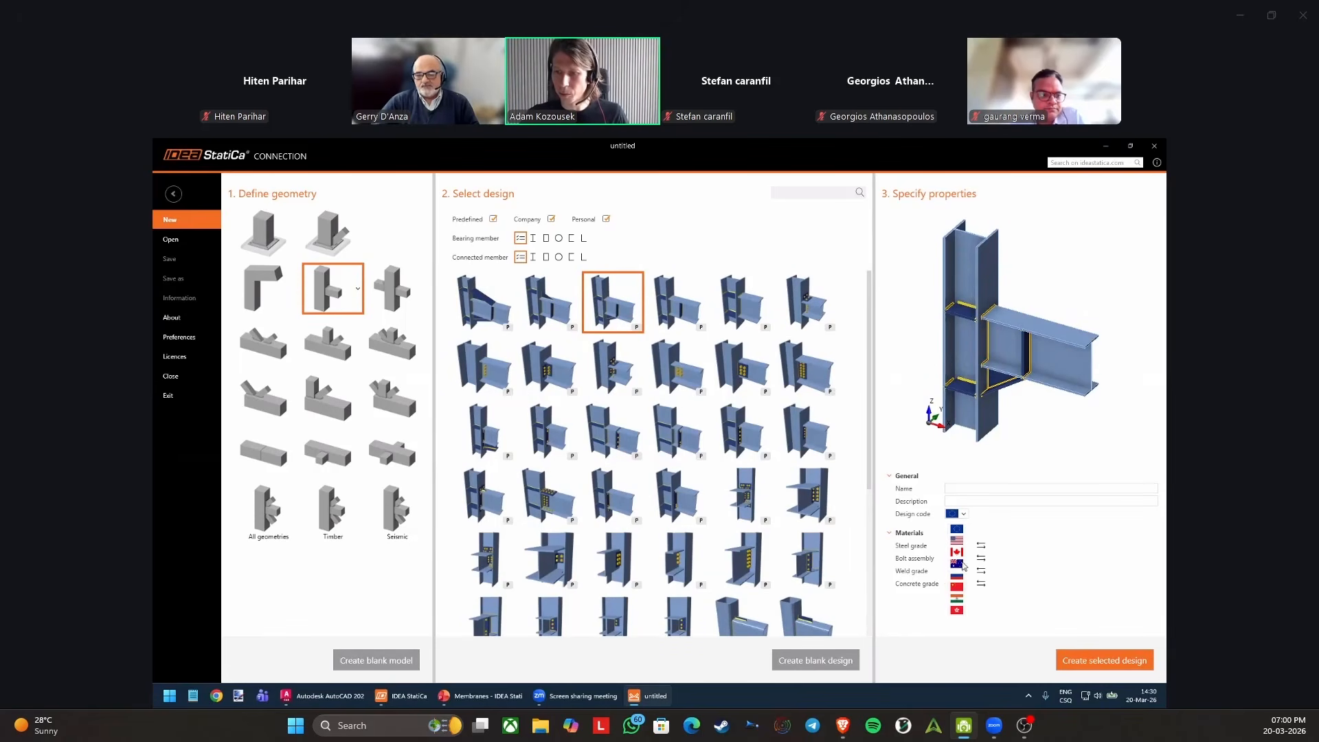
click(1033, 550)
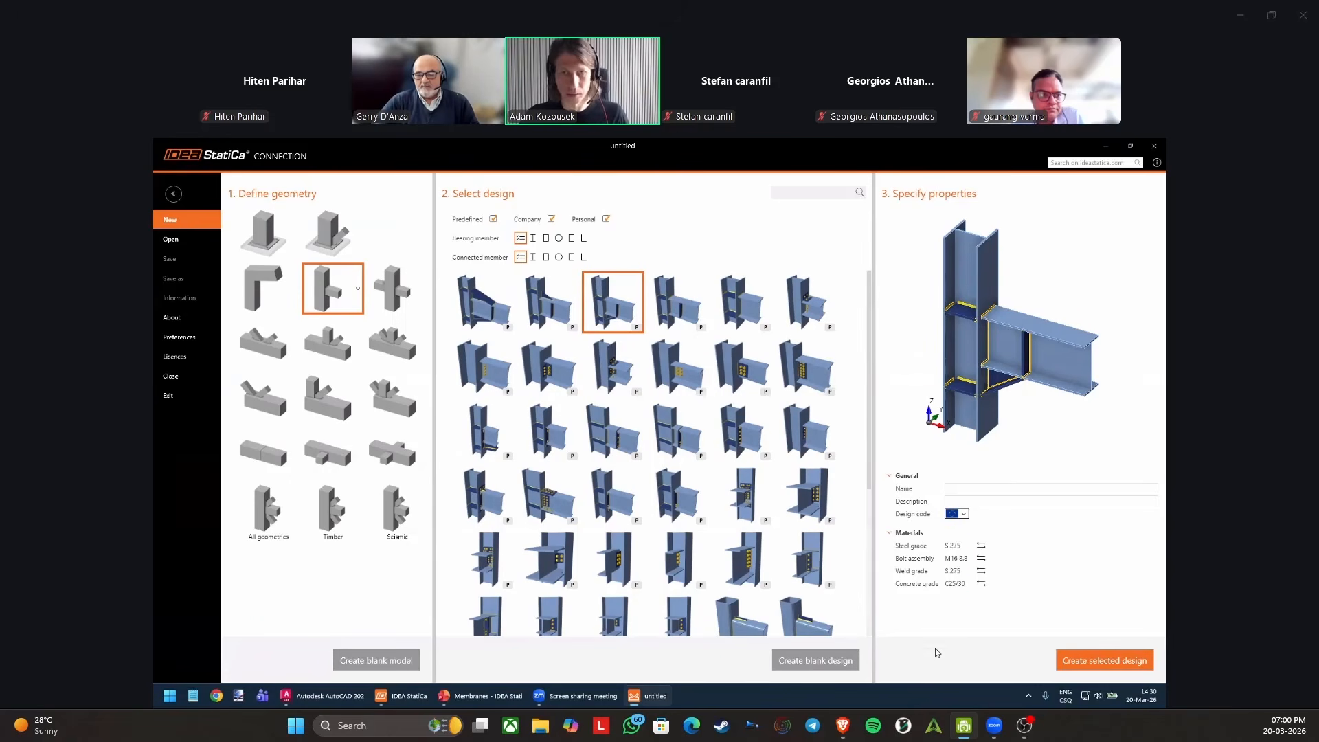
click(1094, 662)
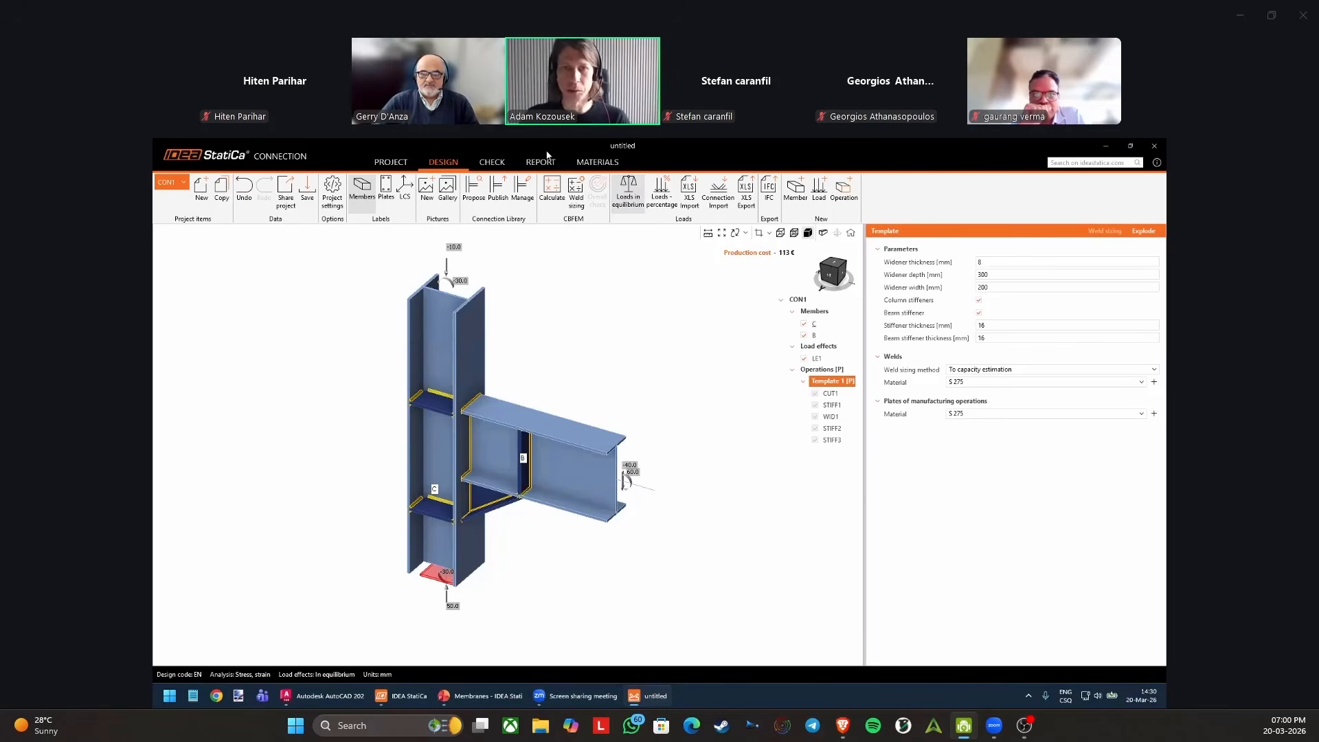
Set the template's widener thickness to 20 mm and the widener depth to 500 mm.
click(1004, 261)
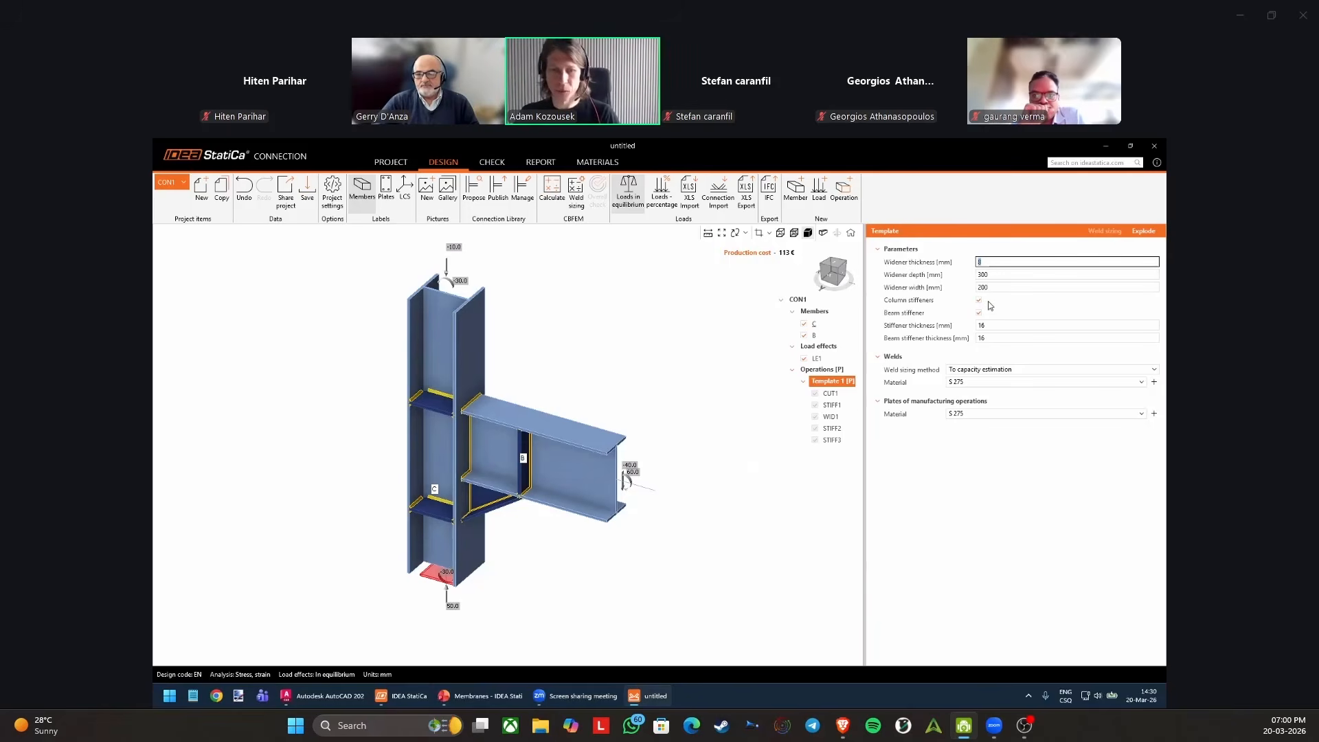
key(Tab)
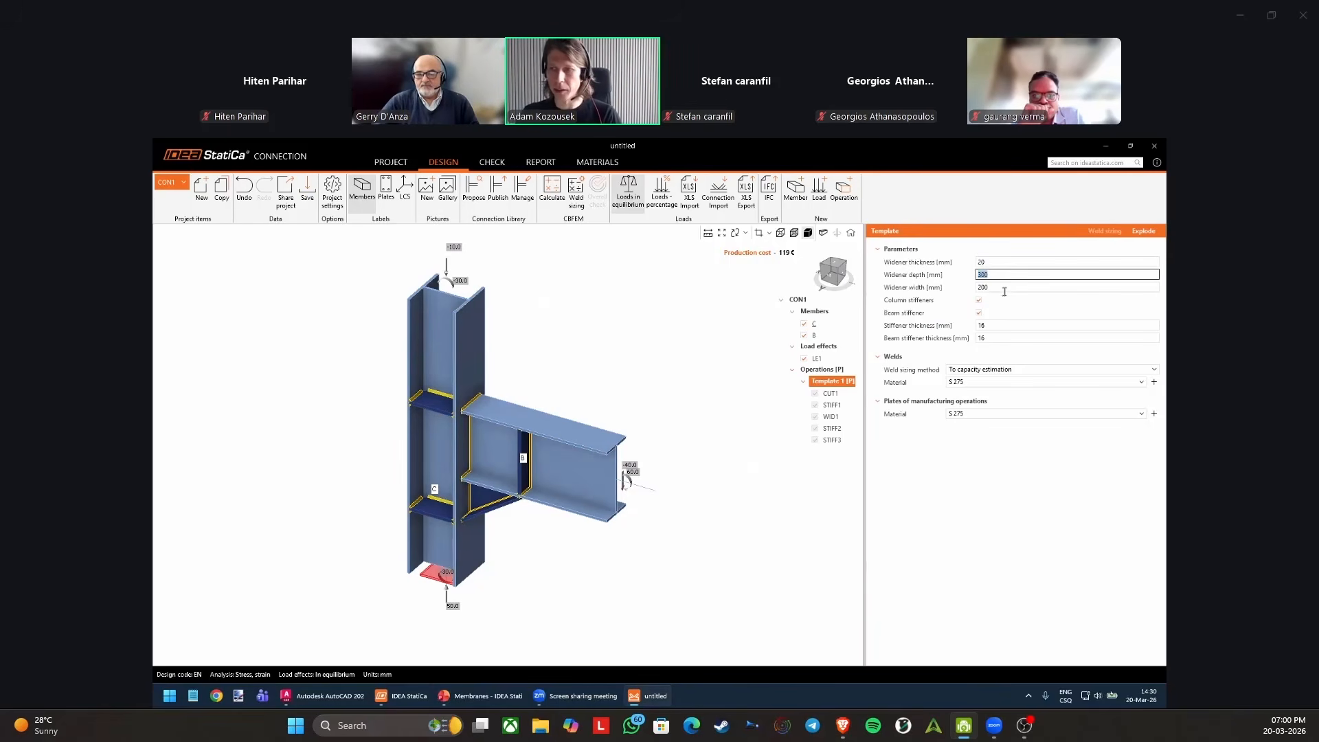
key(Tab)
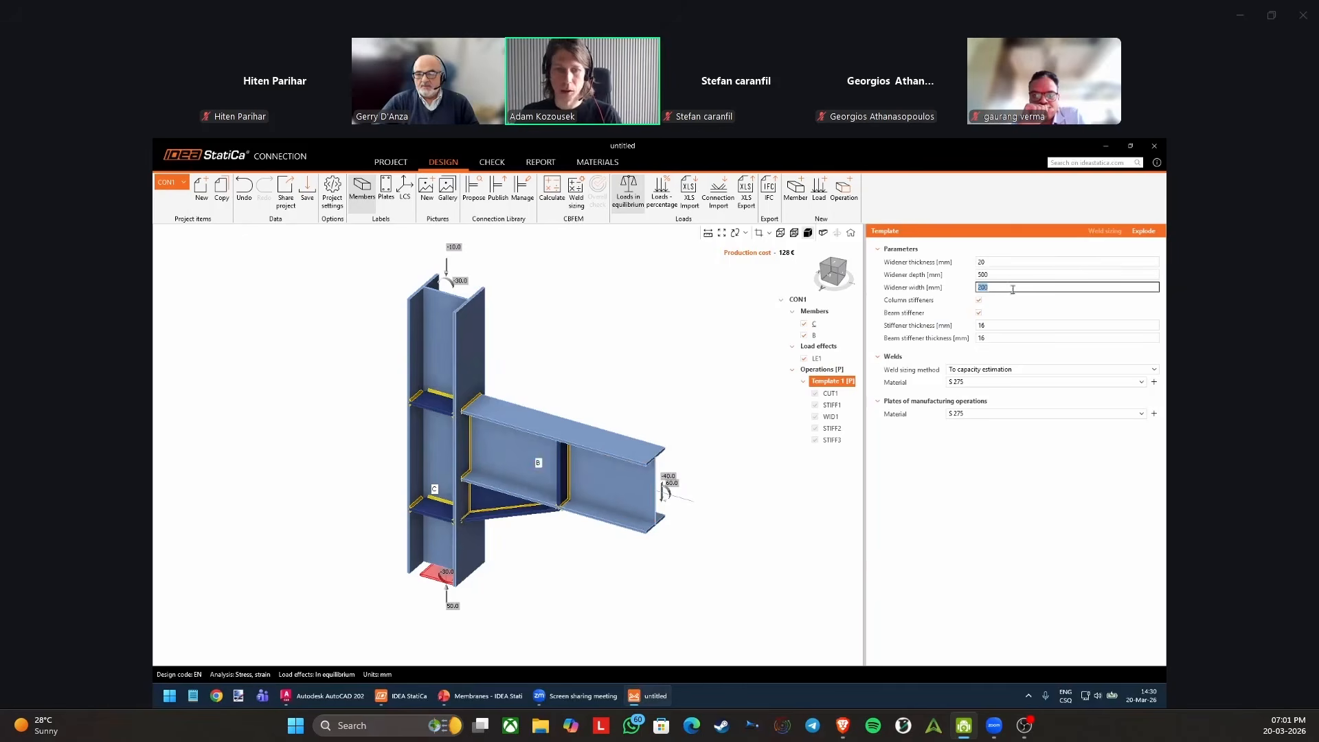
Switch the template's beam stiffener and column stiffeners off and on again.
click(979, 313)
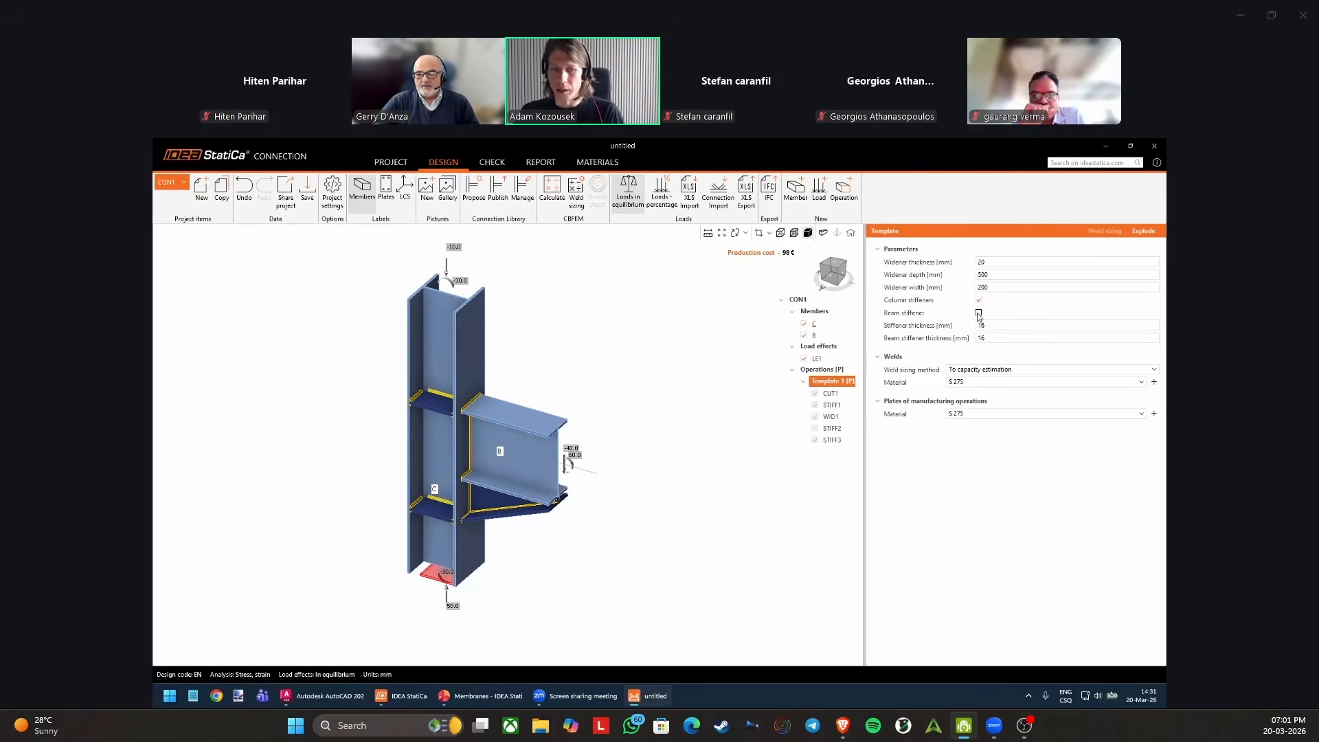
click(979, 313)
click(978, 301)
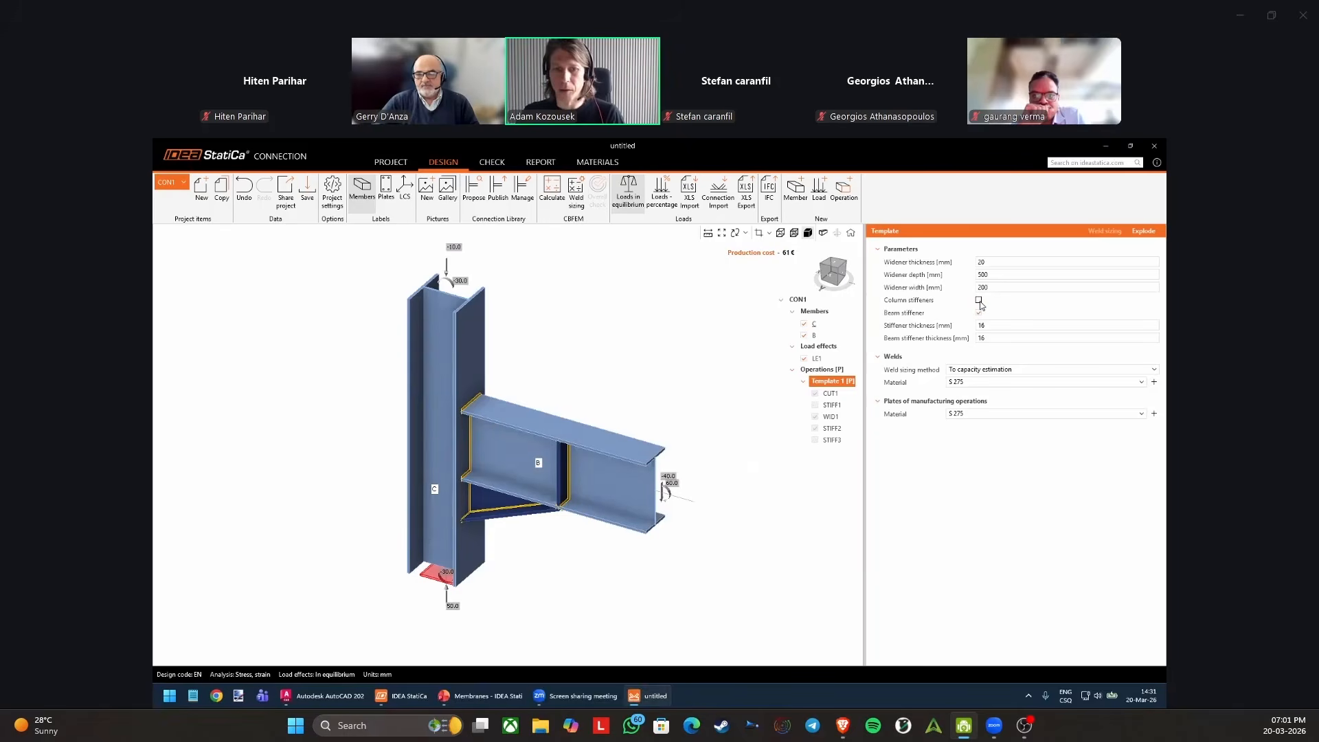
Explode all templates into individual operations and inspect the properties of CUT1 and STIFF3.
right_click(849, 371)
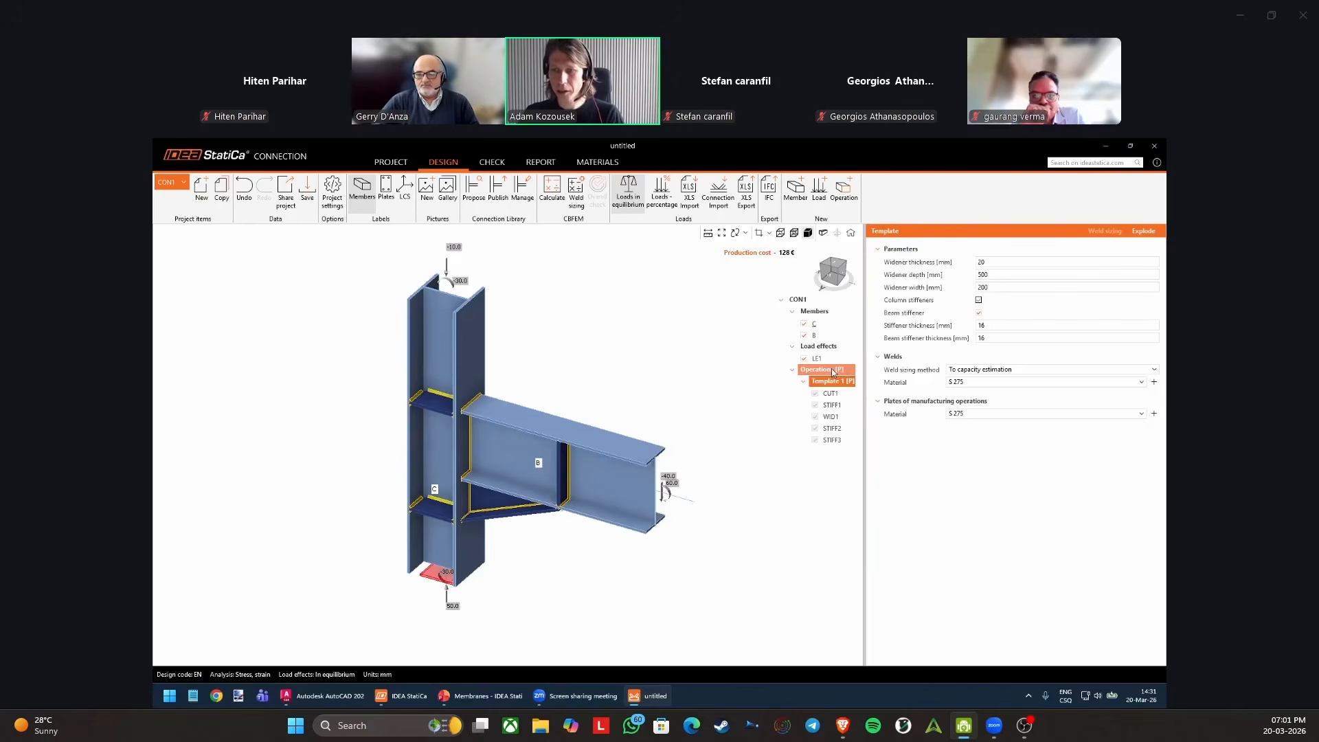
click(891, 402)
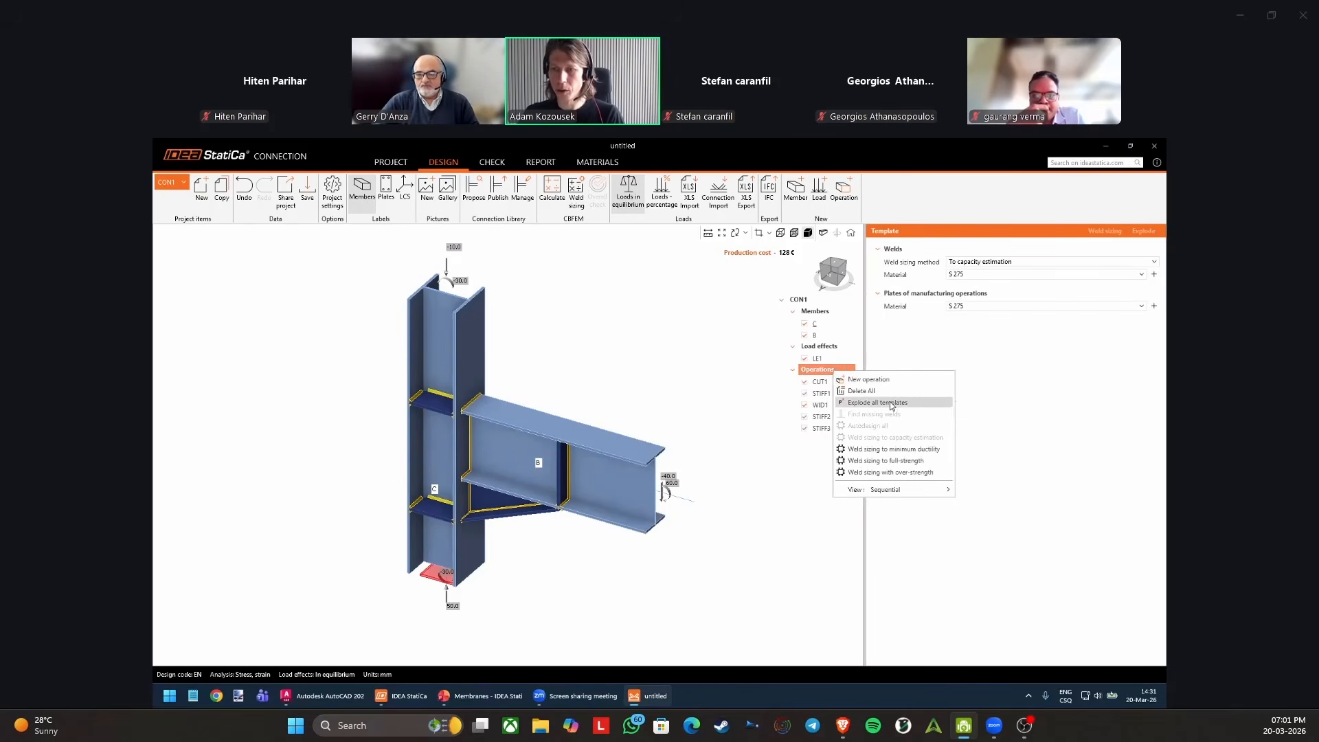
click(831, 381)
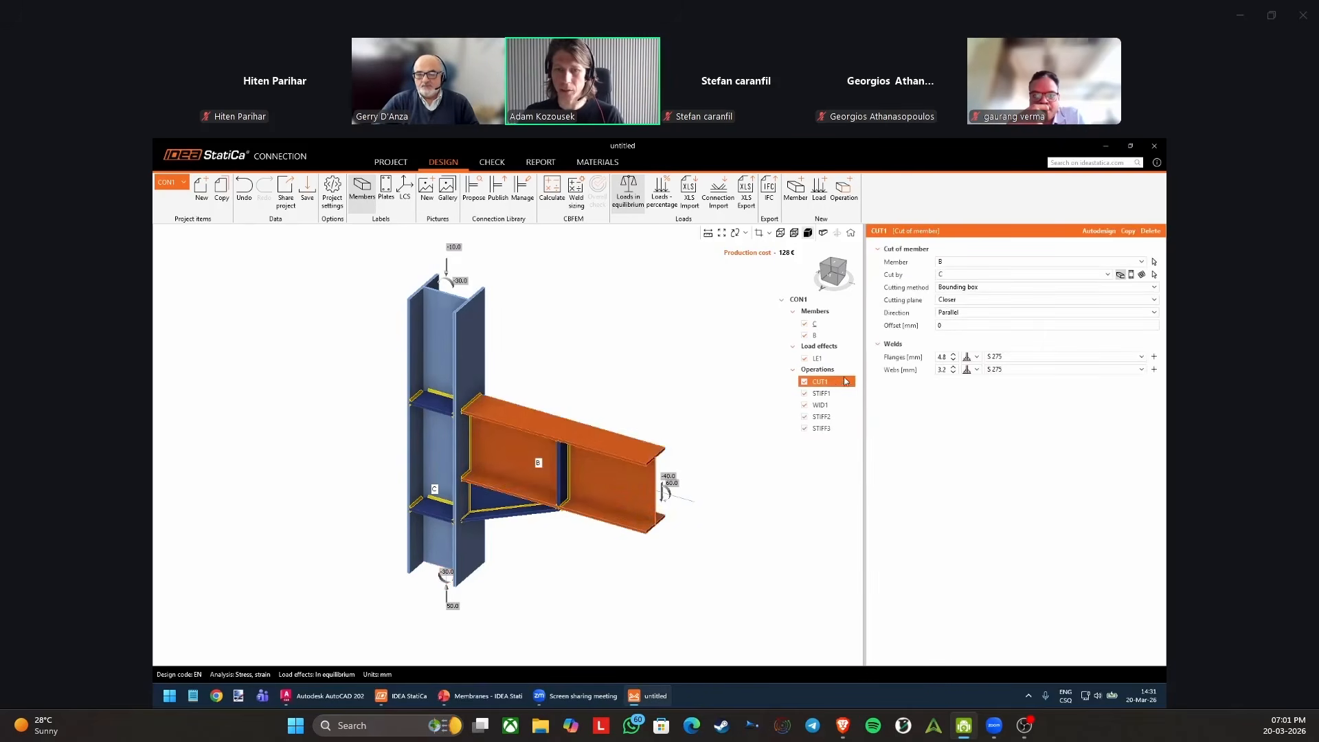
click(827, 429)
Deactivate the operations STIFF3, STIFF2, WID1, STIFF1 and CUT1.
click(805, 428)
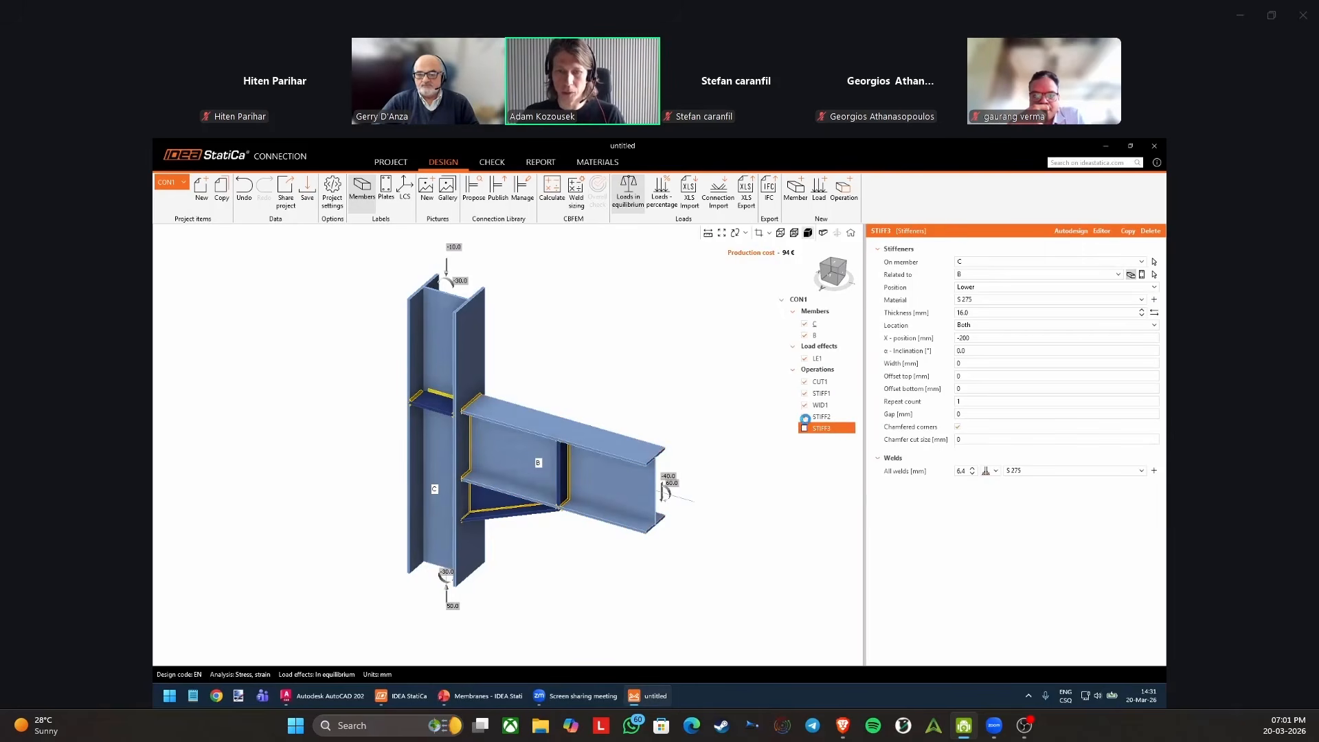
click(804, 416)
click(805, 404)
click(805, 393)
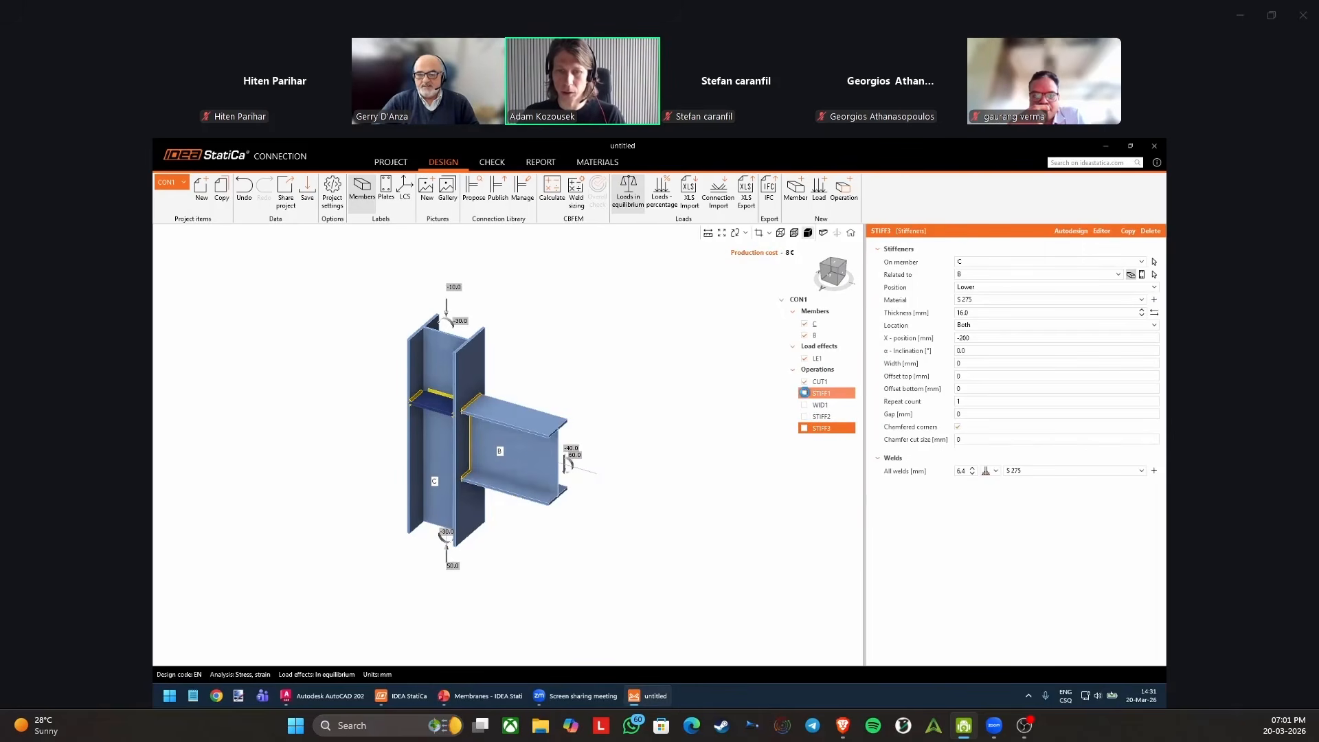
click(805, 382)
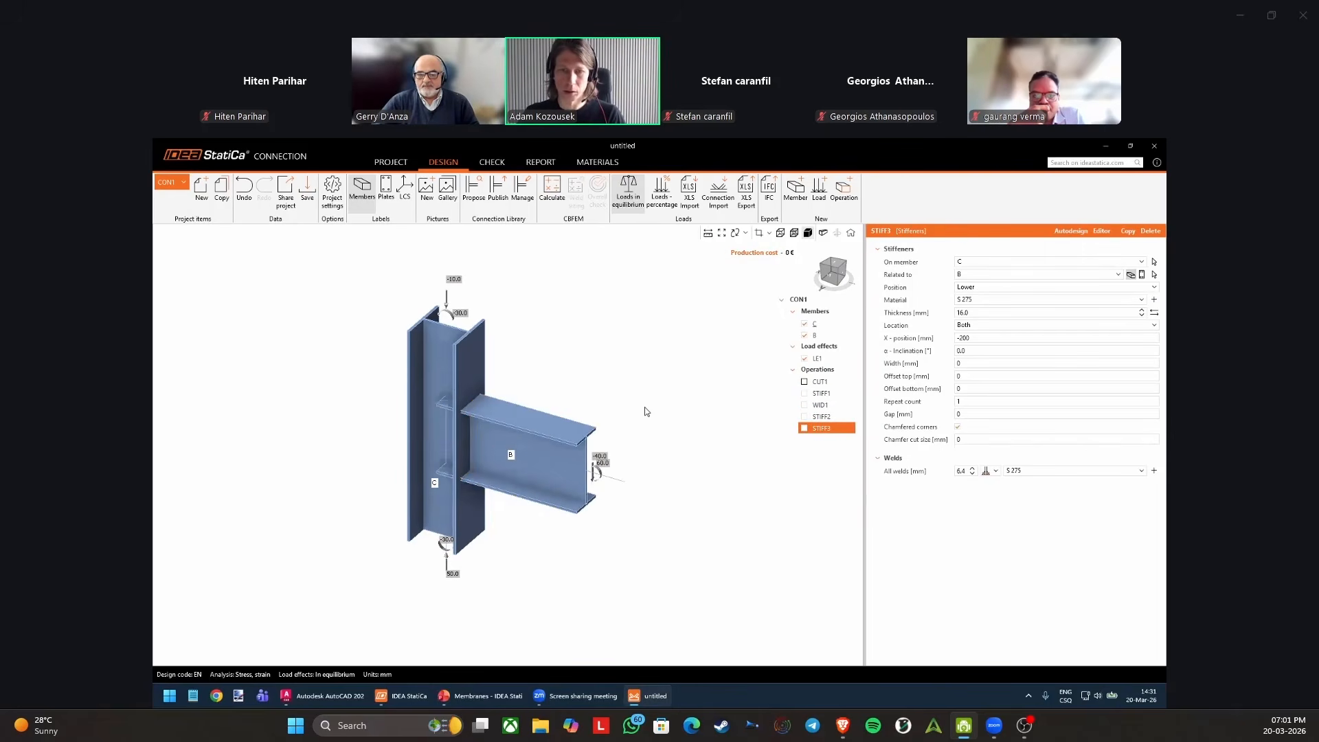
Delete all existing operations and add an end plate operation connecting beam B to column C.
right_click(827, 372)
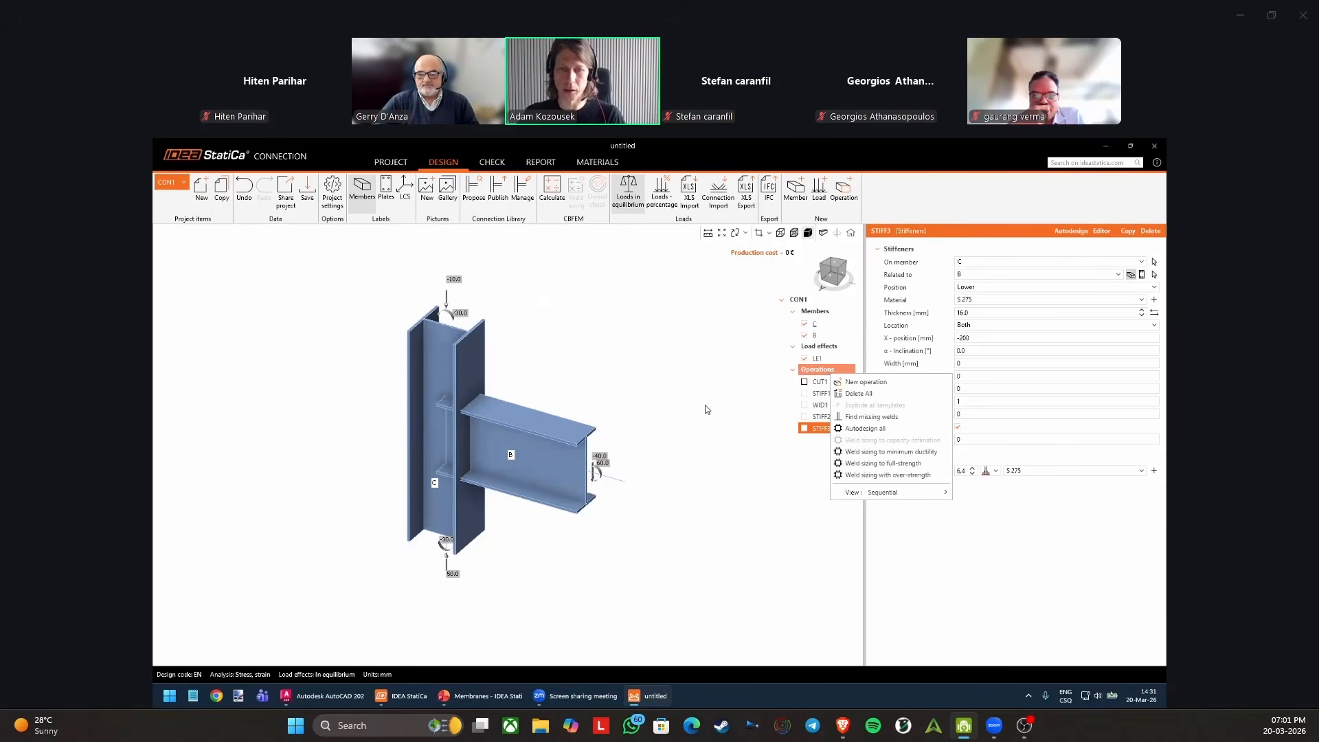
click(864, 382)
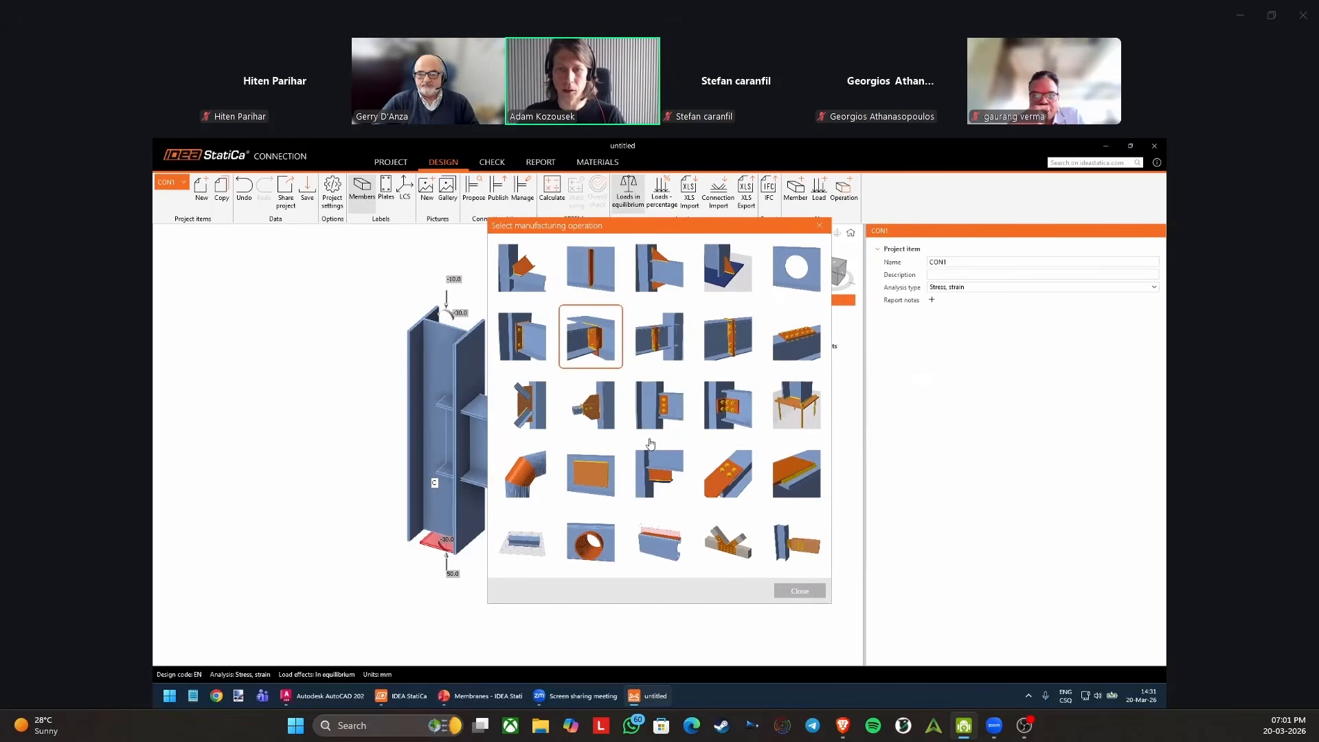
click(521, 345)
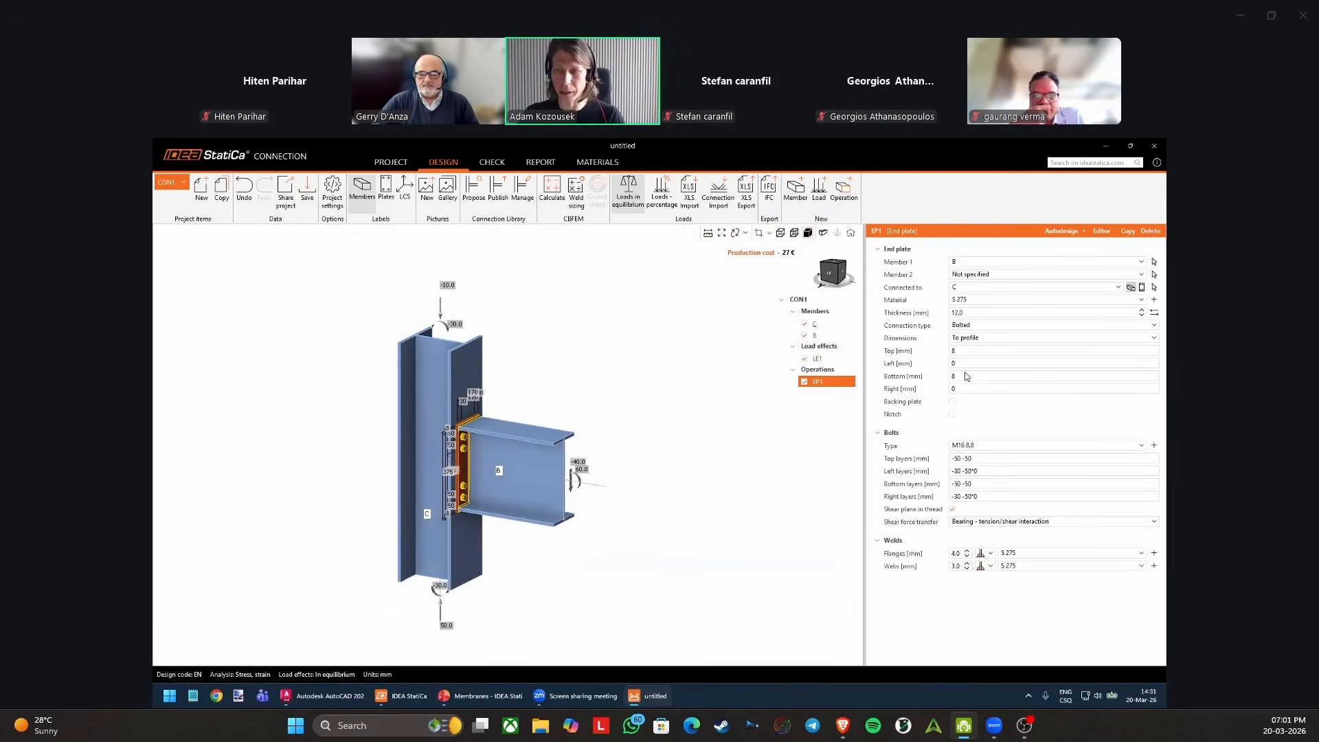
Set beam B's pitch to 10° and its rotation to 20°.
click(529, 474)
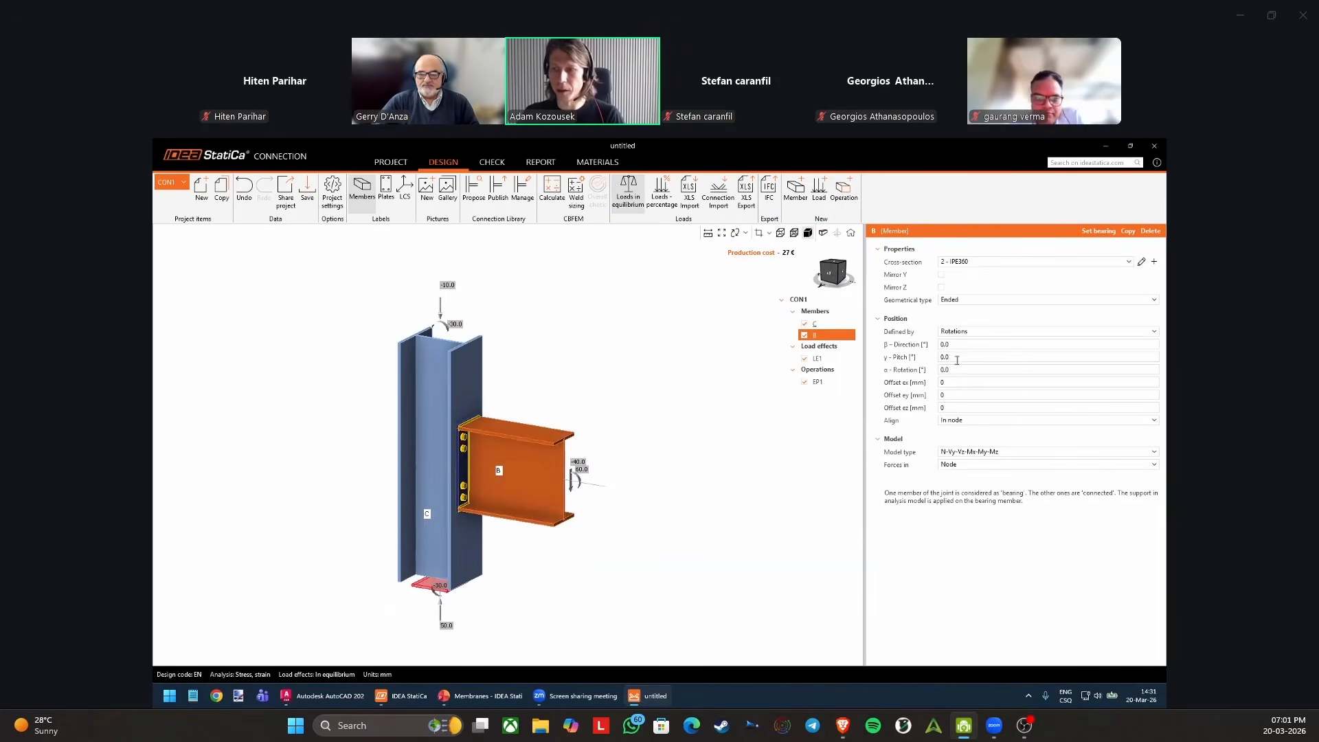
text(10)
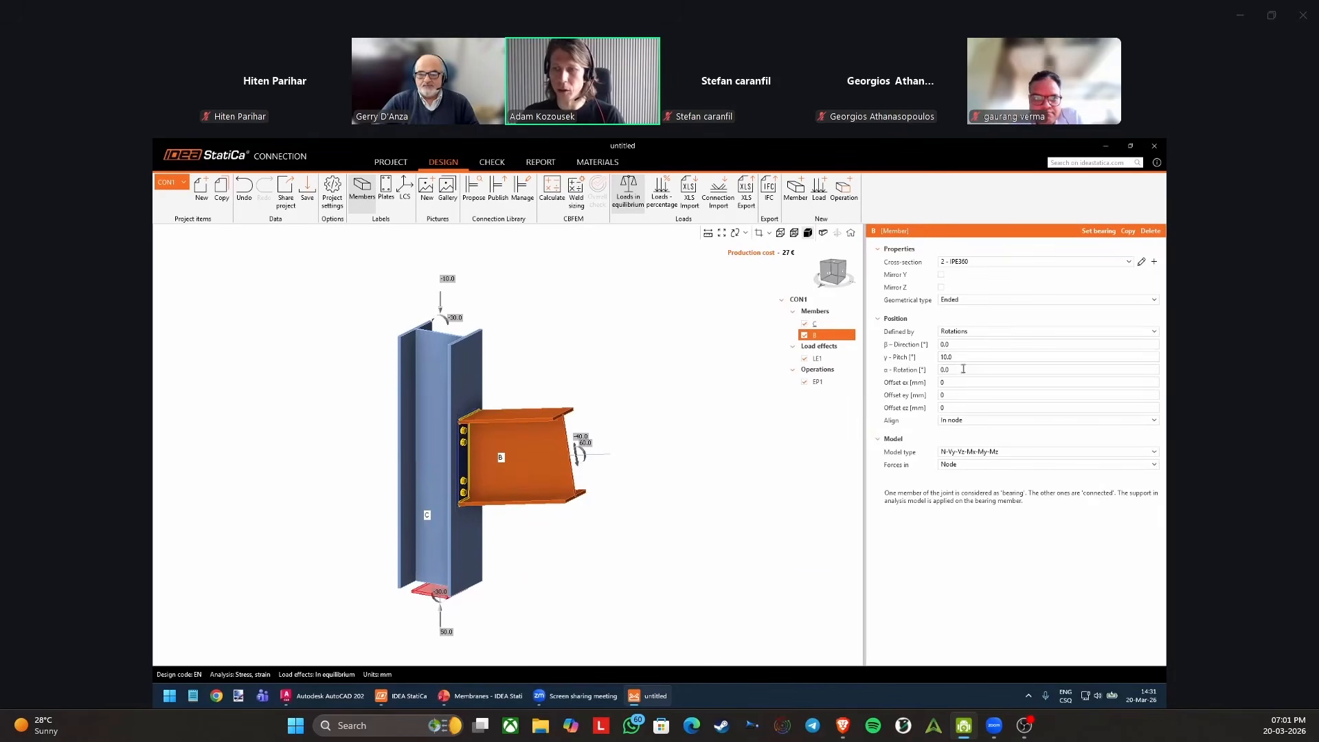
key(Tab)
text(20)
key(Tab)
middle_drag(516, 477, 571, 474)
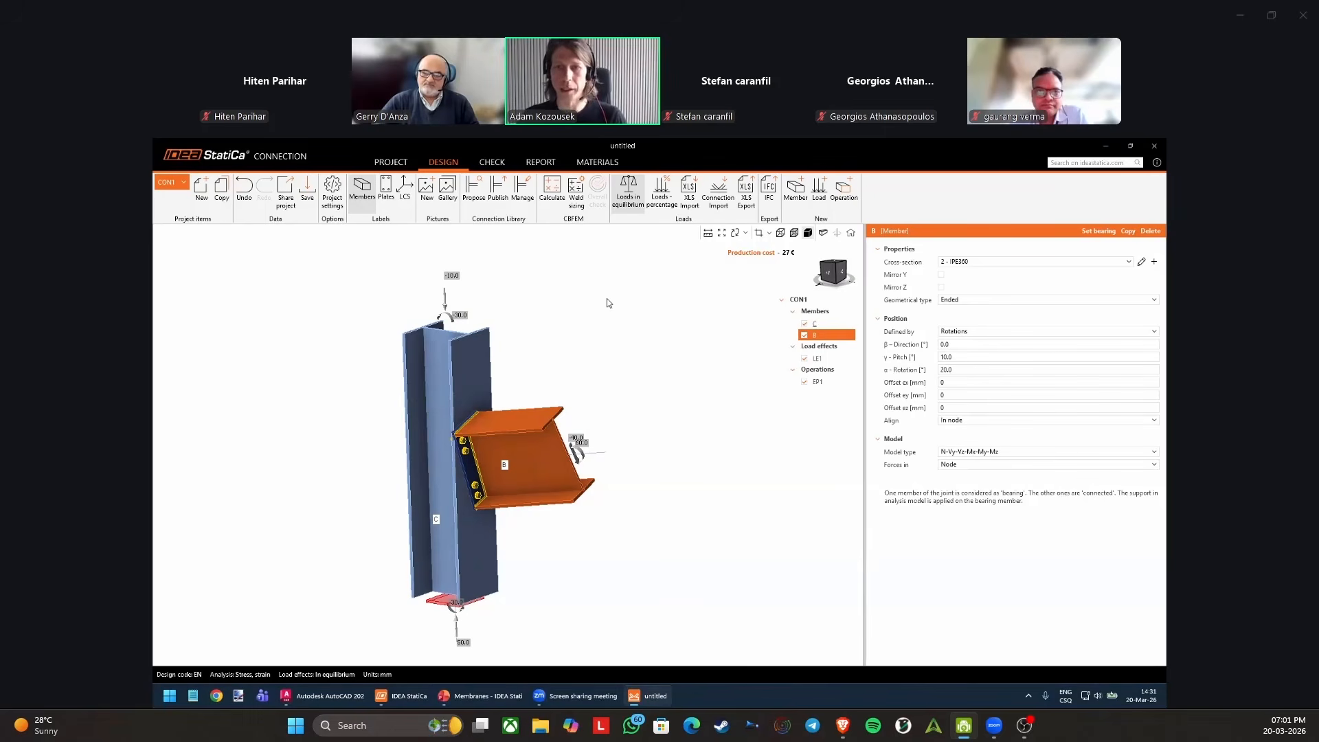
Review load effect LE1 and the end plate's properties, and try to calculate the connection.
click(818, 357)
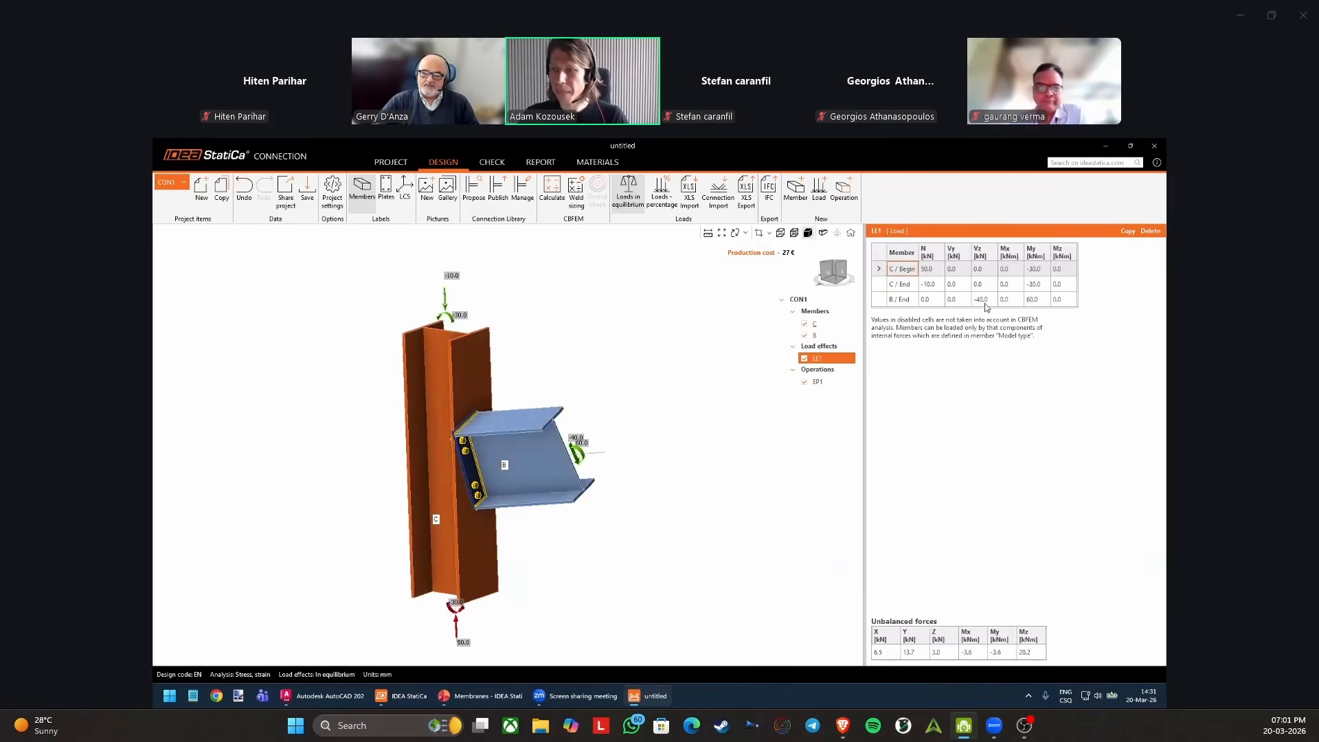
click(835, 380)
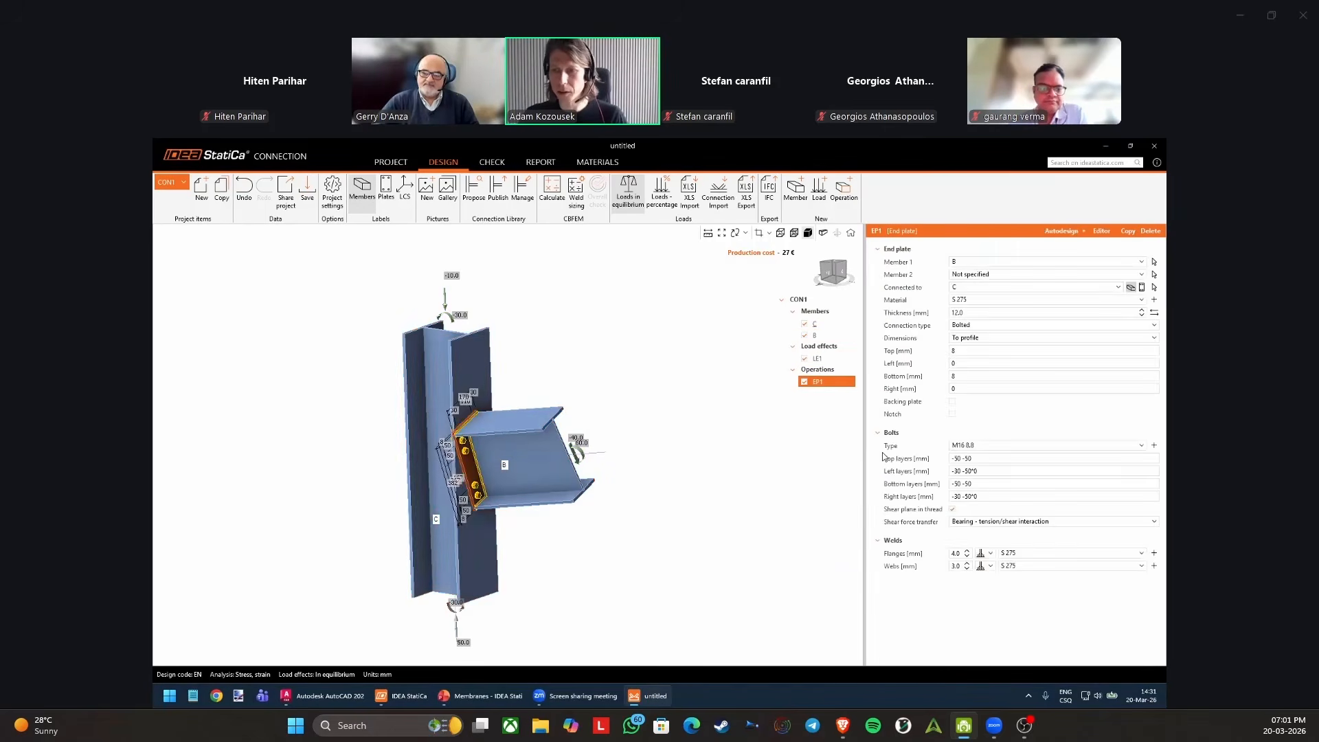
click(554, 187)
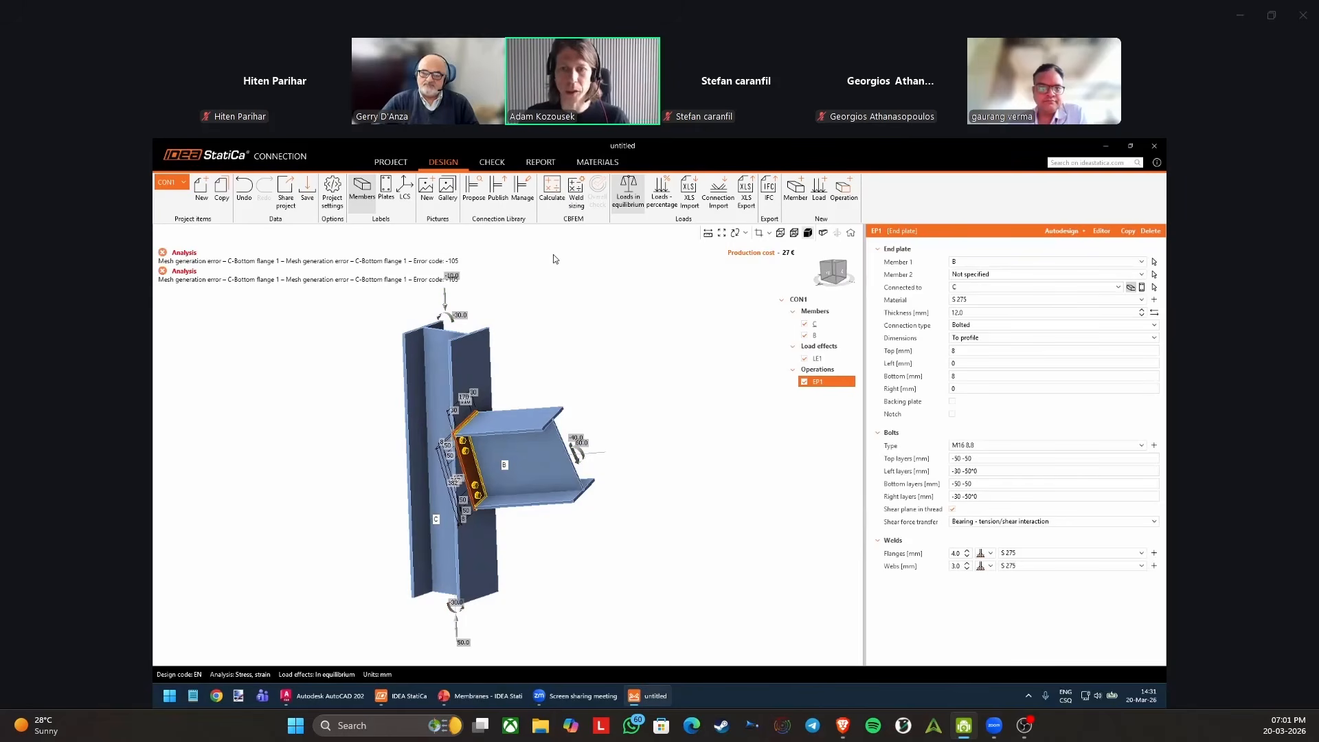
Inspect the end plate's fit on the column and set beam B's rotation to 0°.
right_drag(529, 439, 443, 439)
scroll(505, 451, up, 3)
scroll(479, 446, up, 5)
scroll(444, 438, down, 4)
click(556, 471)
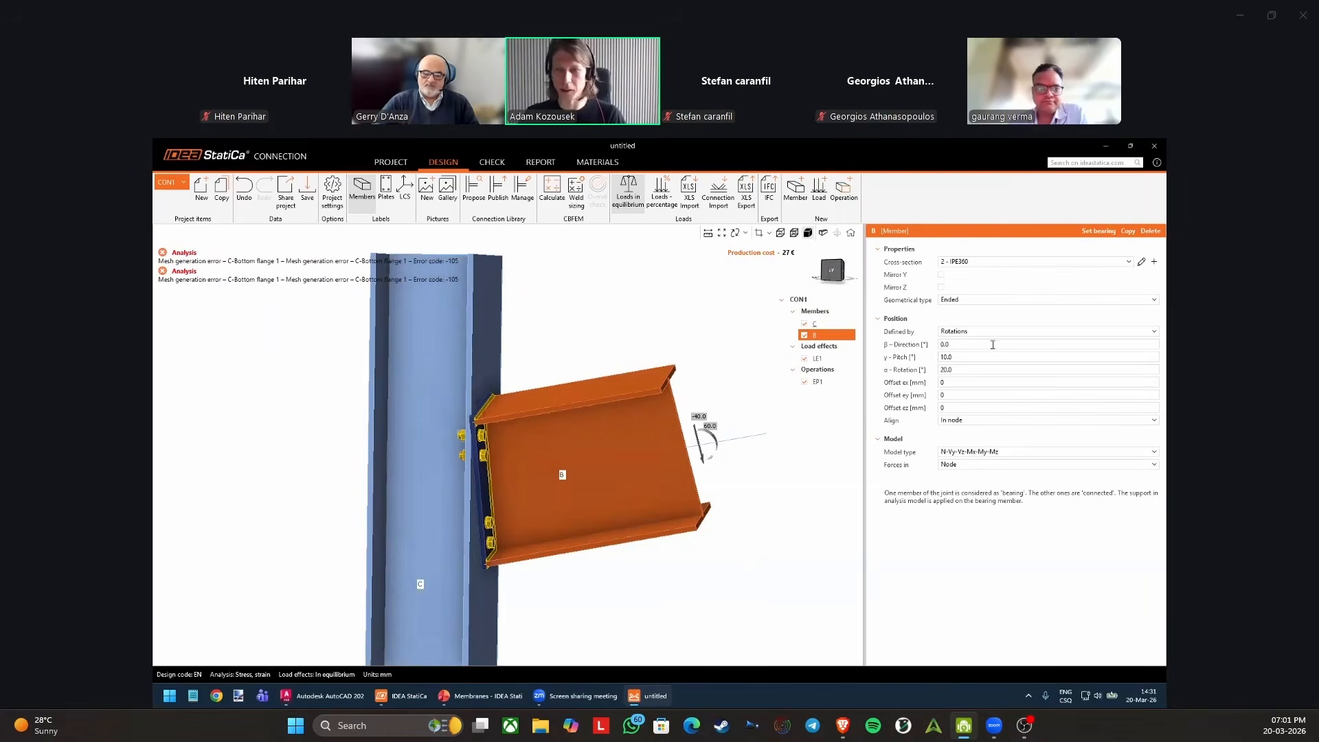
click(961, 370)
text(0)
key(Return)
Try a pitch of 0° for beam B and undo the change.
click(962, 357)
text(0)
key(Return)
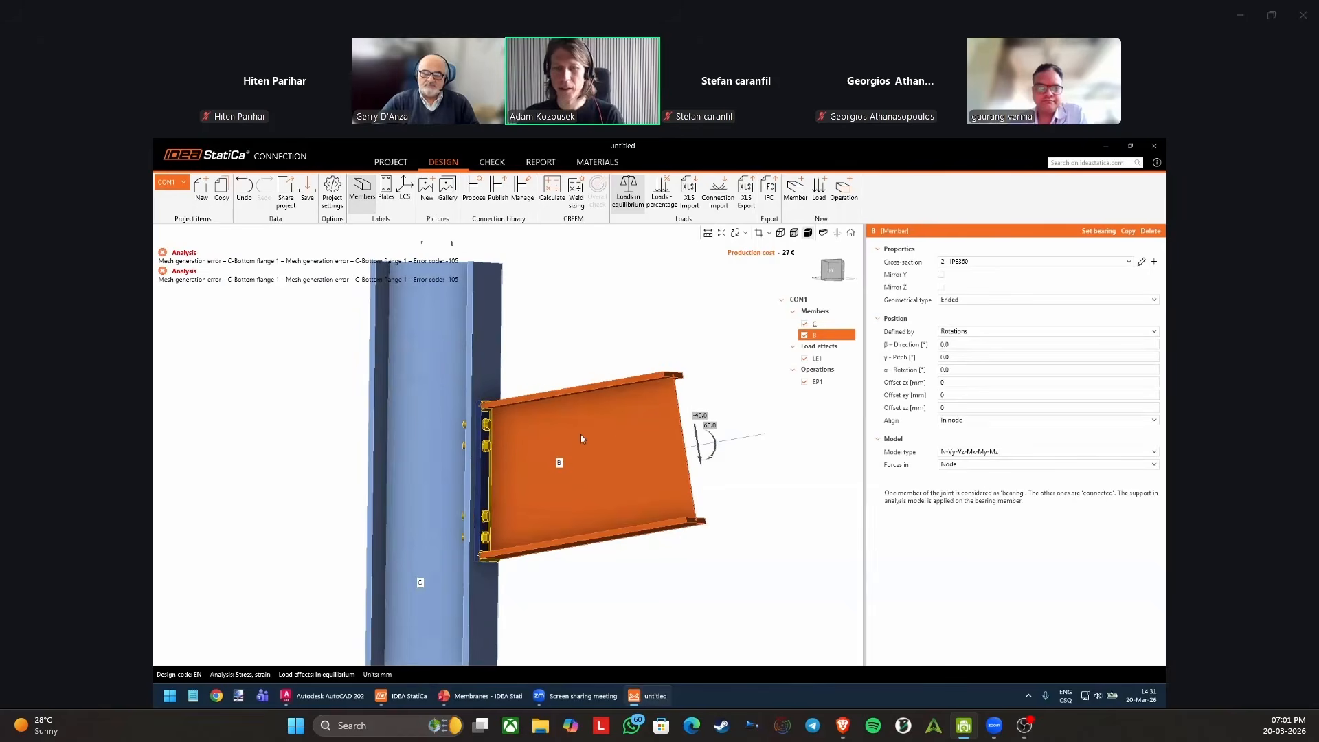
key(ctrl+z)
Calculate the connection with the pitched beam and view the overall check on the model.
right_drag(554, 471, 489, 475)
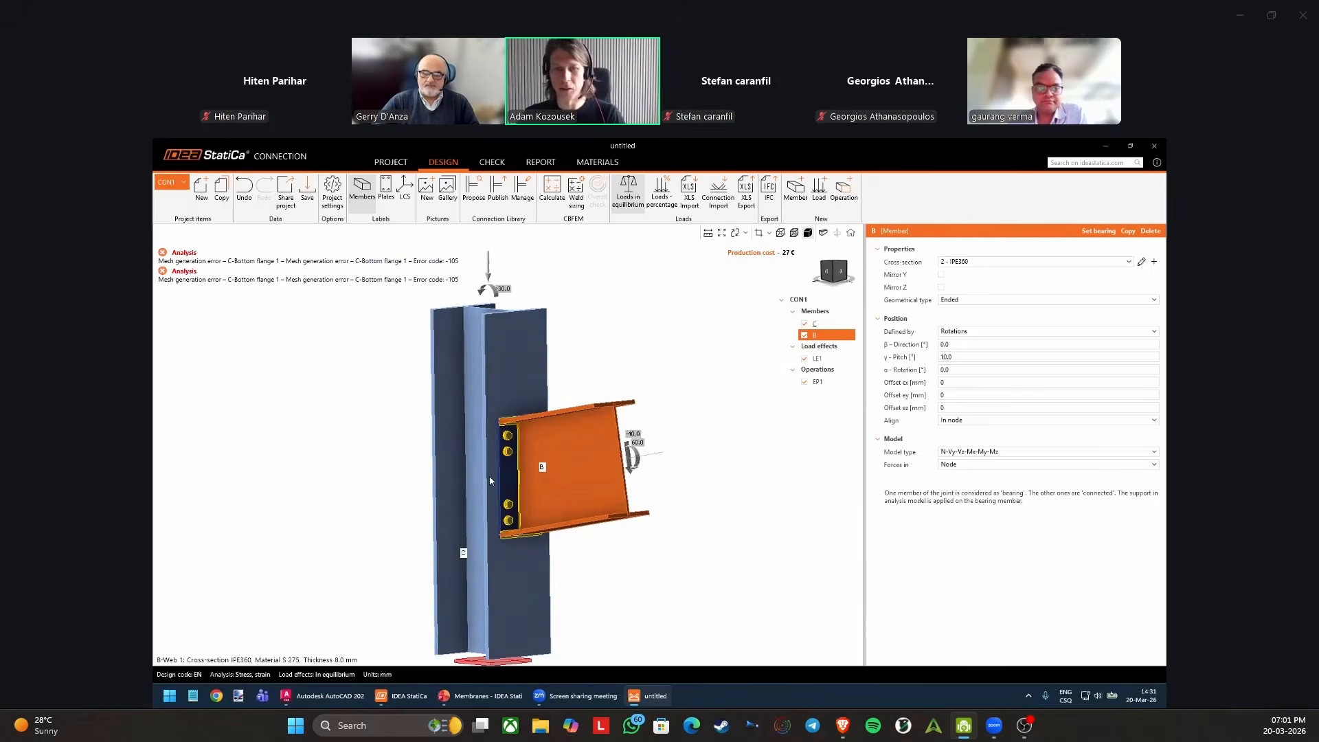
click(562, 192)
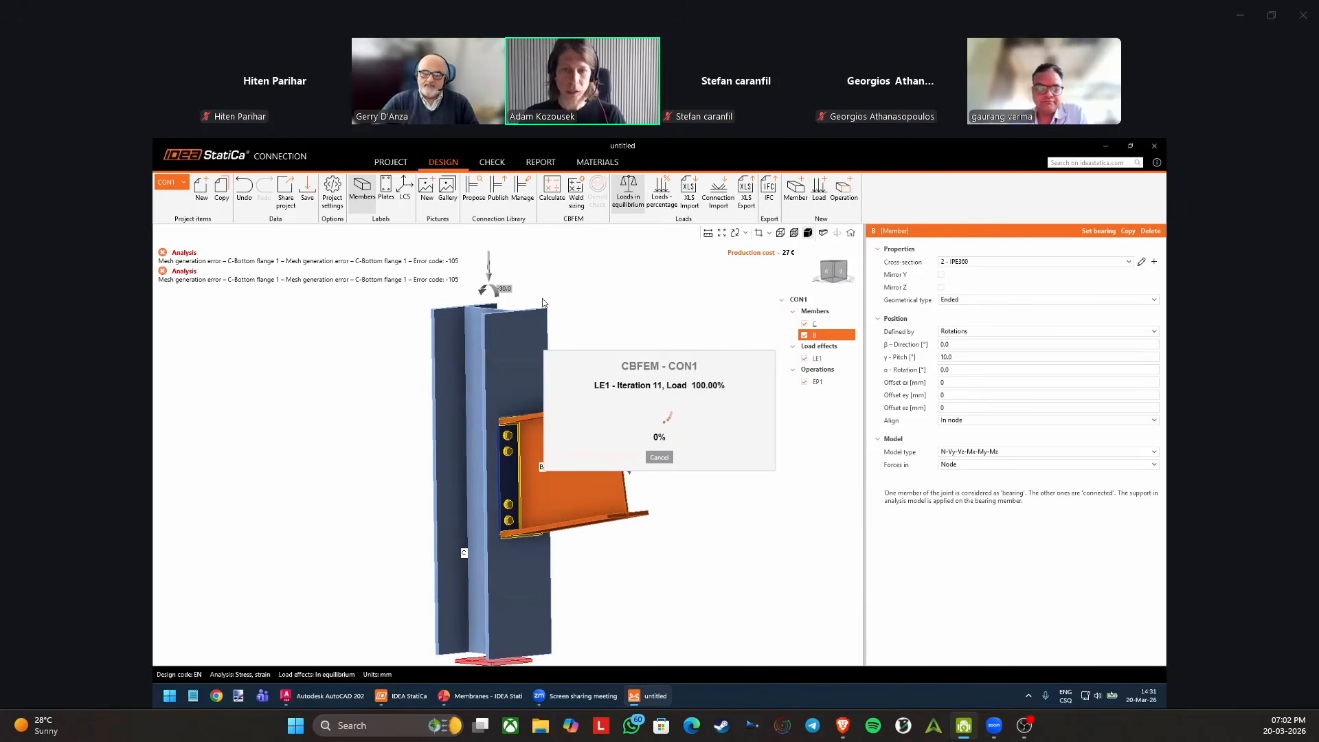
middle_drag(589, 336, 578, 311)
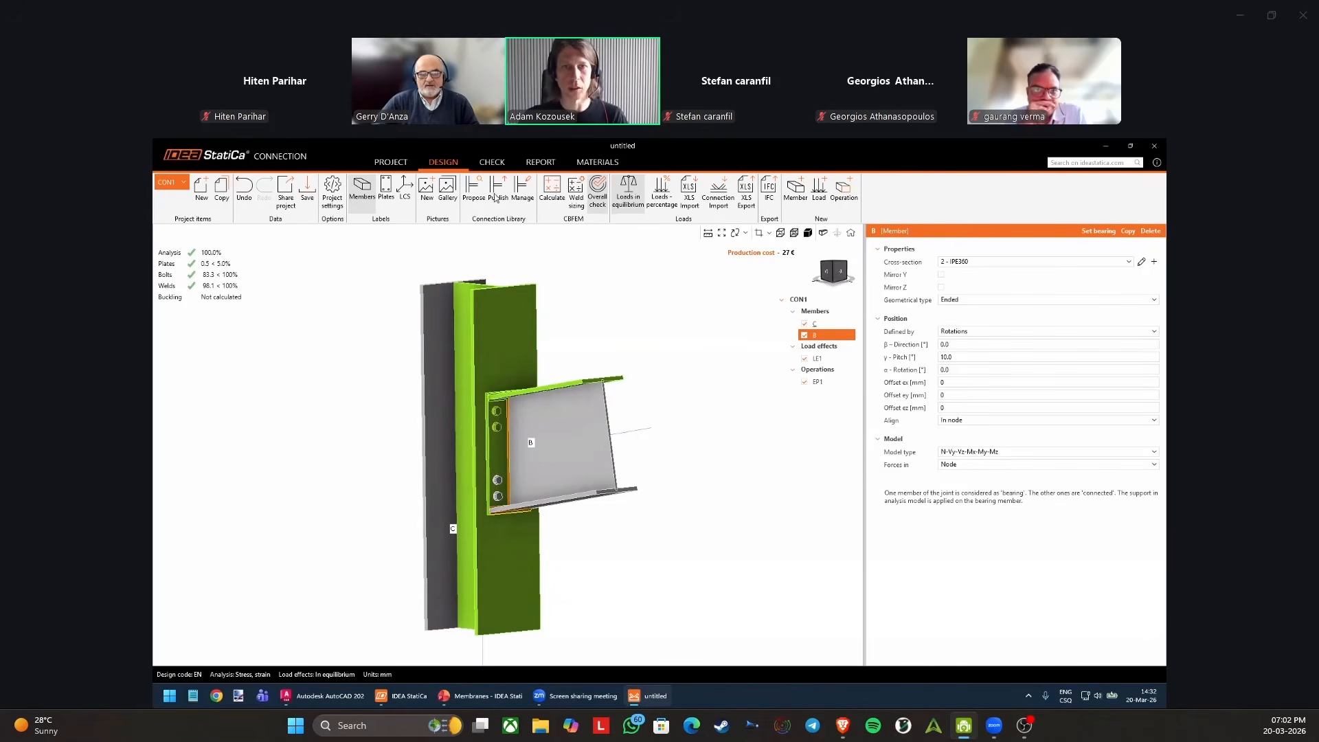
Examine the check results, showing equivalent stress on the deformed mesh and the bolt check table.
click(492, 163)
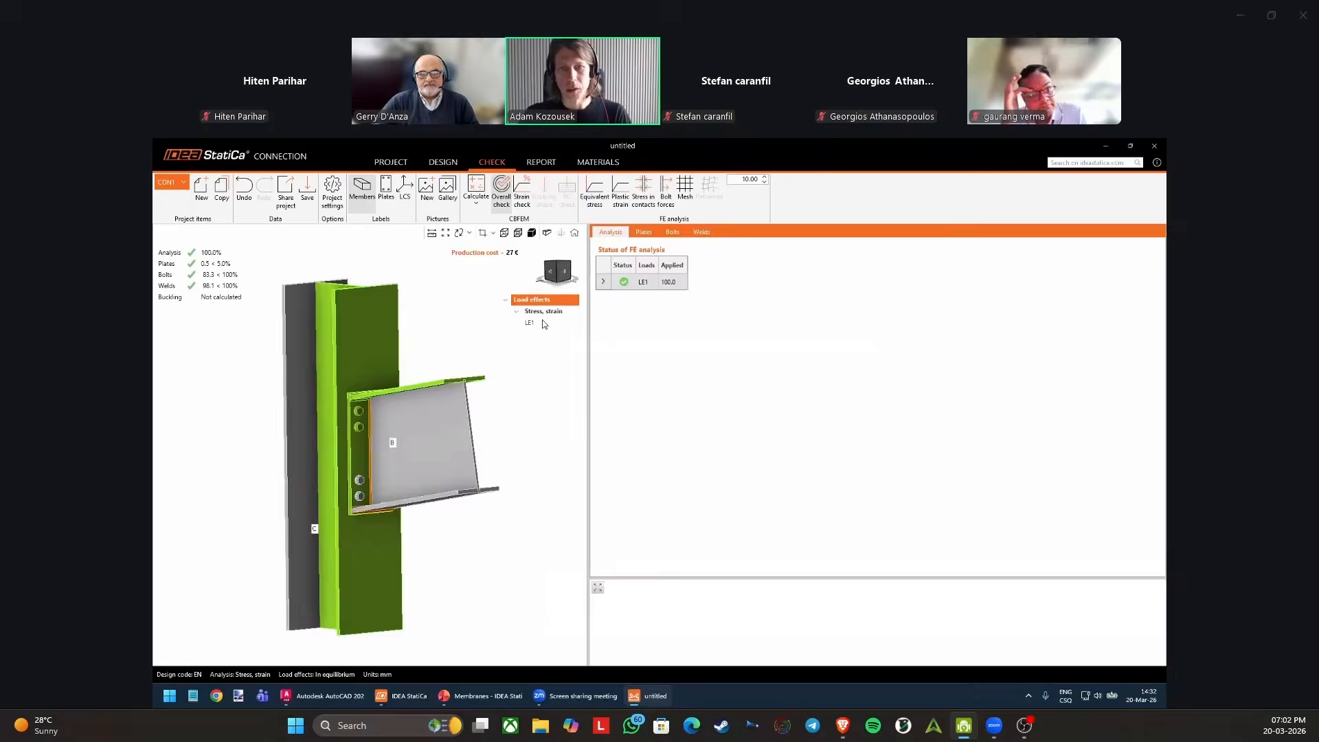
click(595, 191)
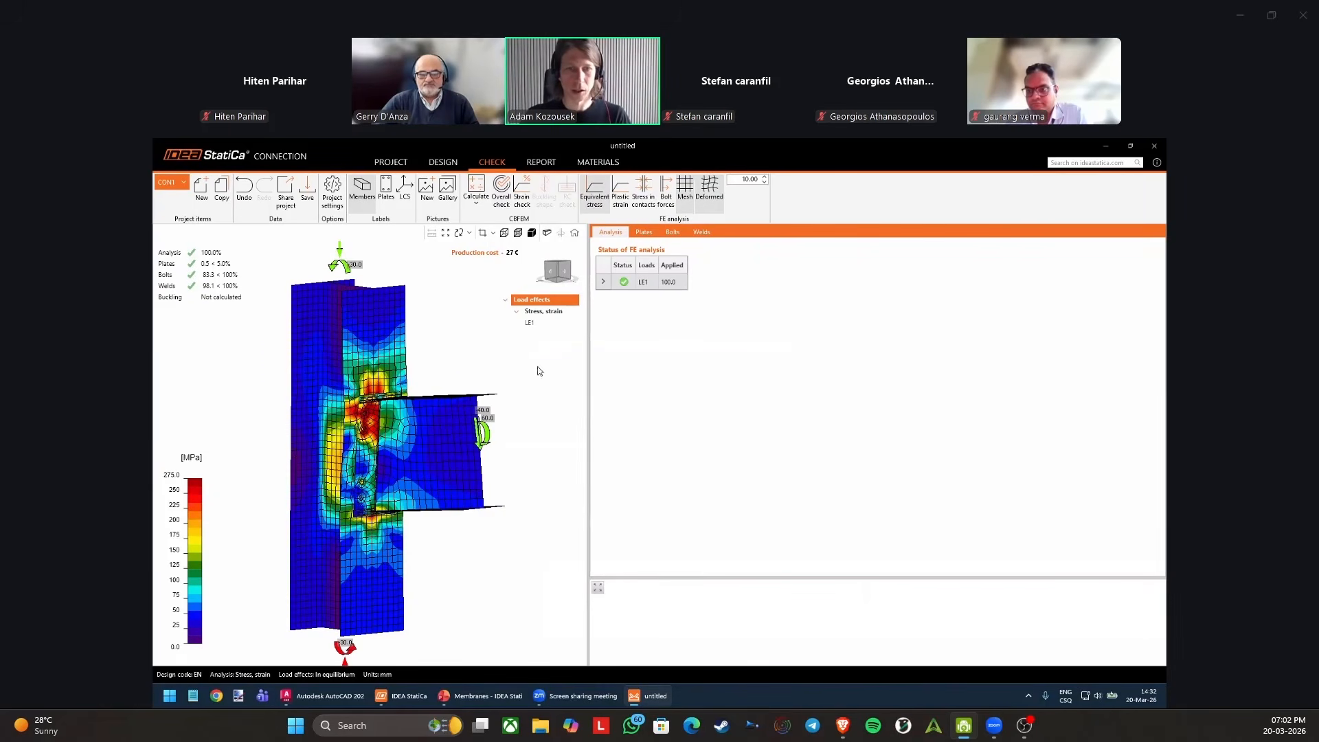
click(673, 232)
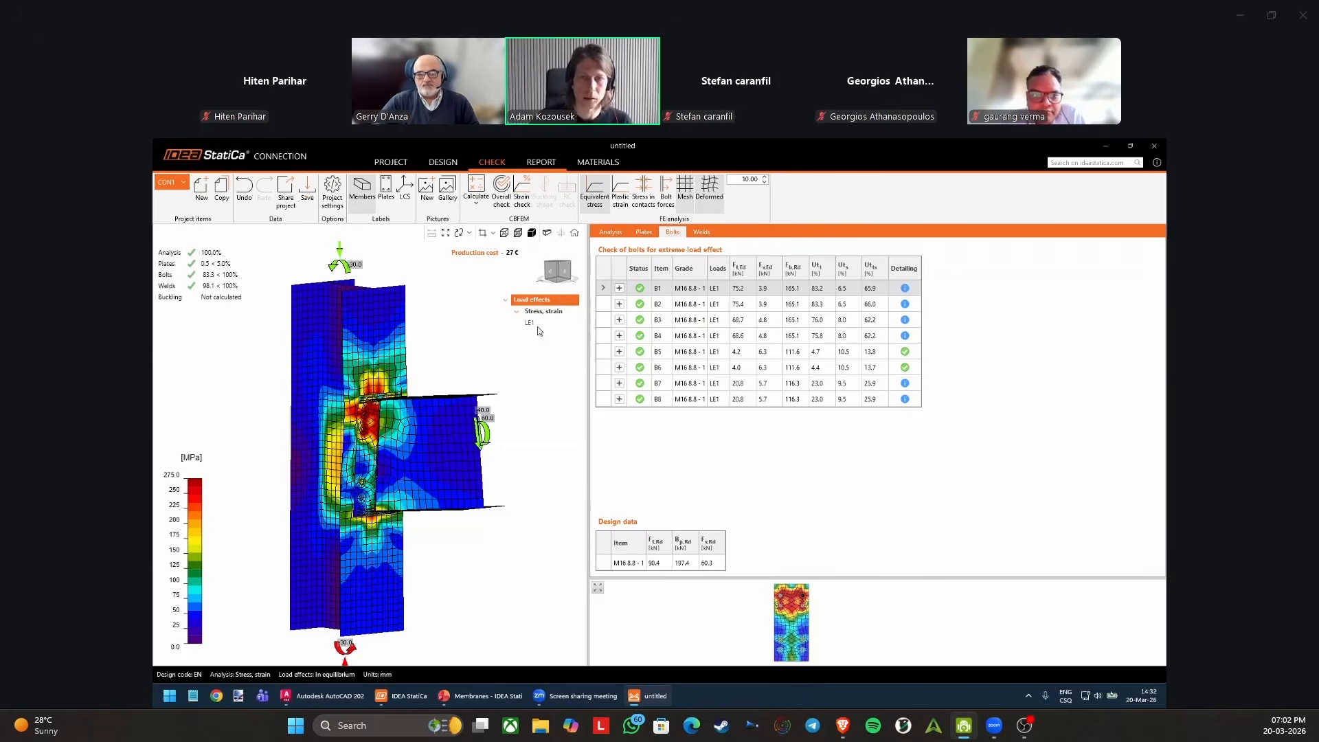
Generate and look through the detailed report for CON1, and close the untitled connection project.
click(540, 161)
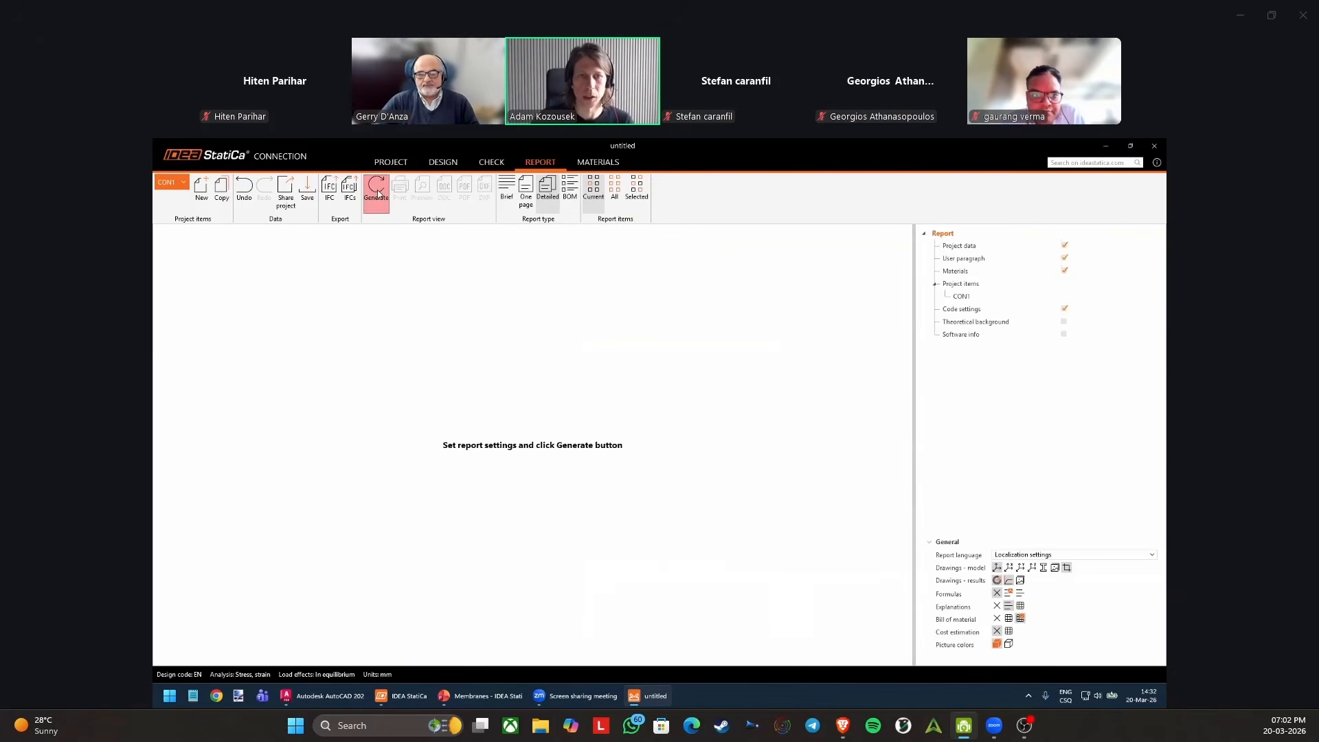
click(377, 192)
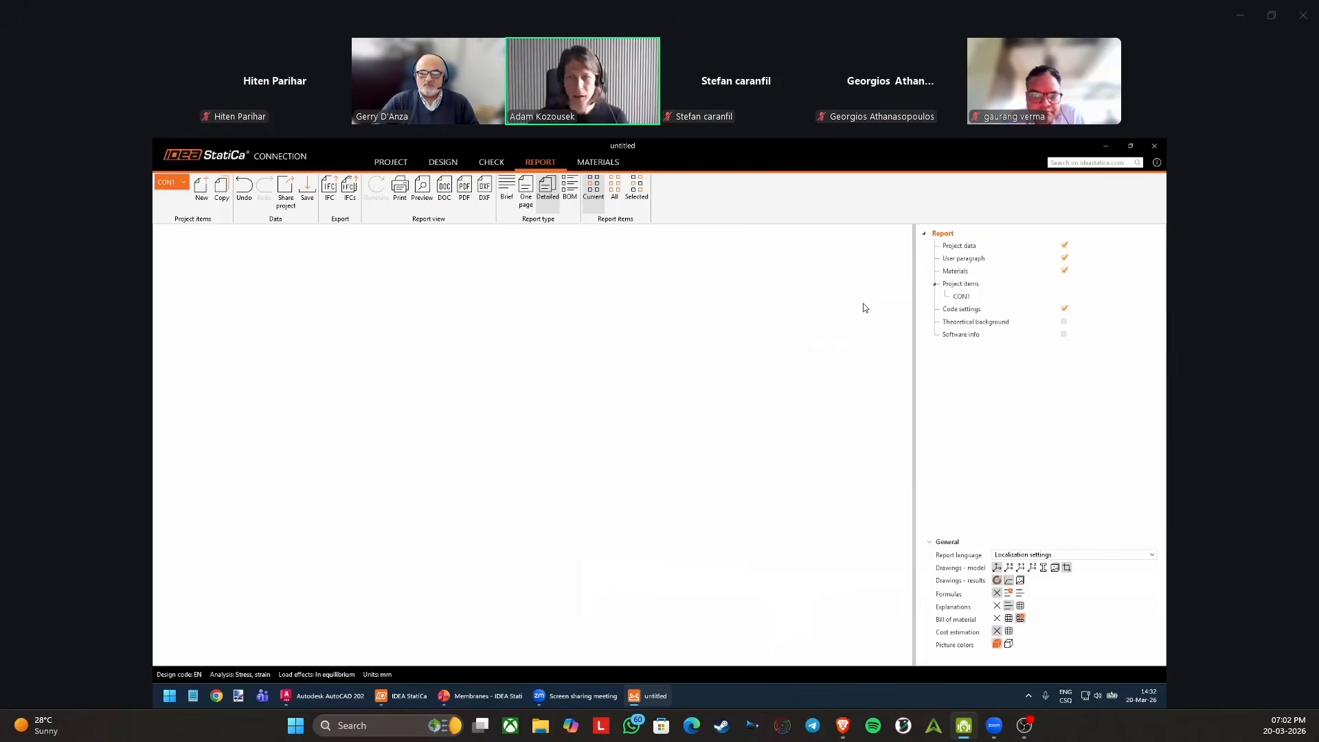
drag(908, 260, 916, 511)
scroll(911, 299, down, 2)
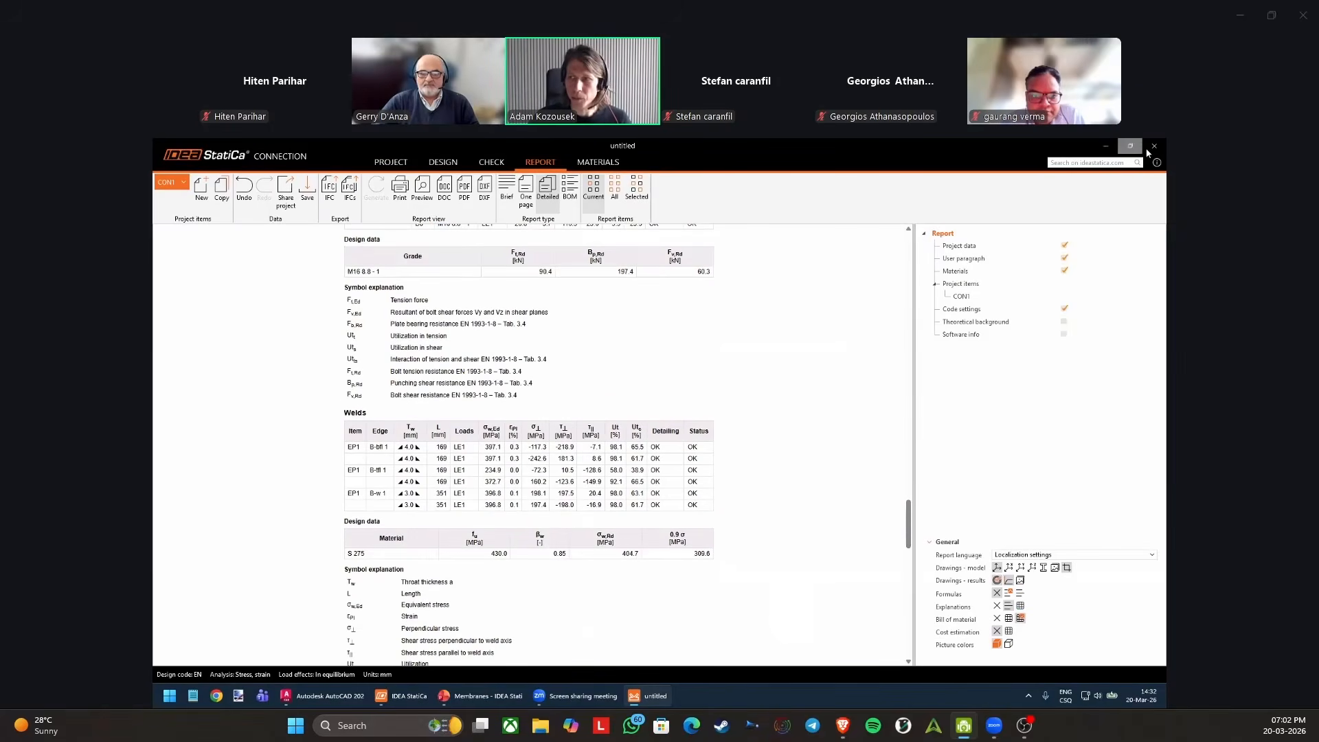
click(1155, 147)
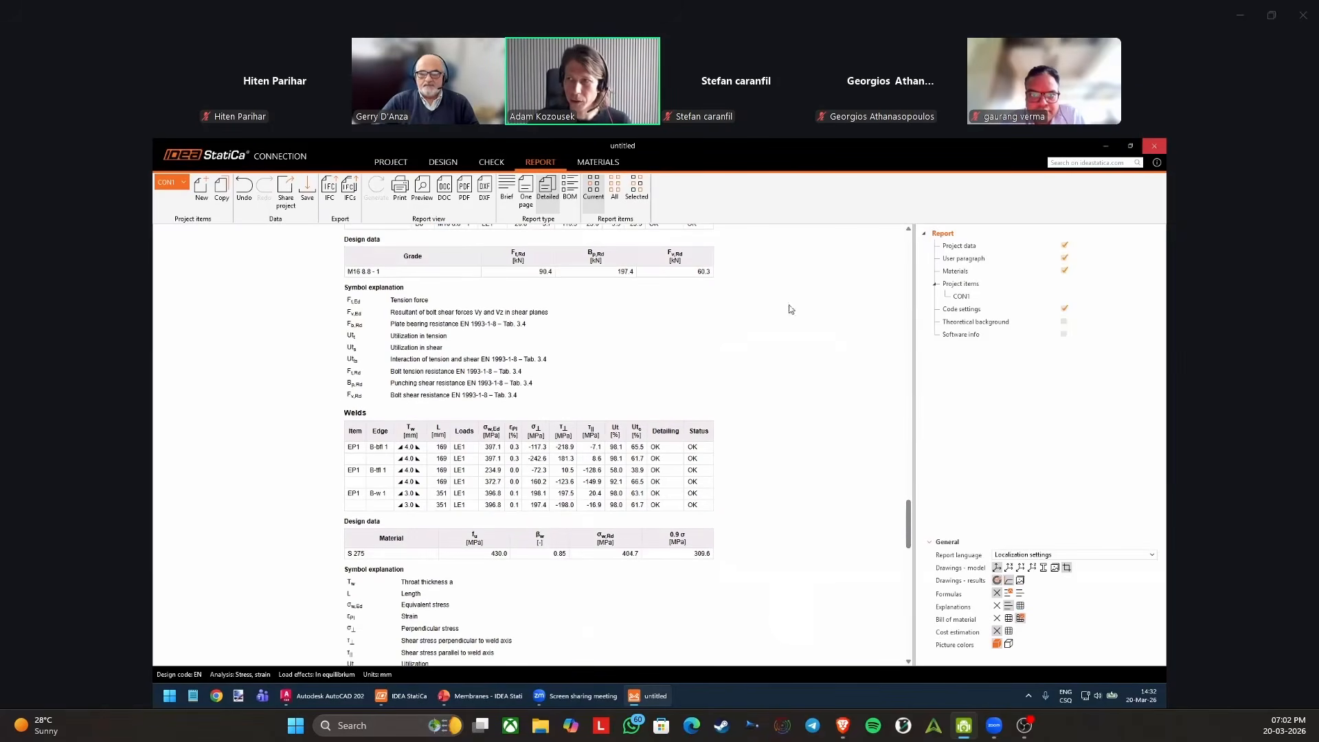
click(677, 443)
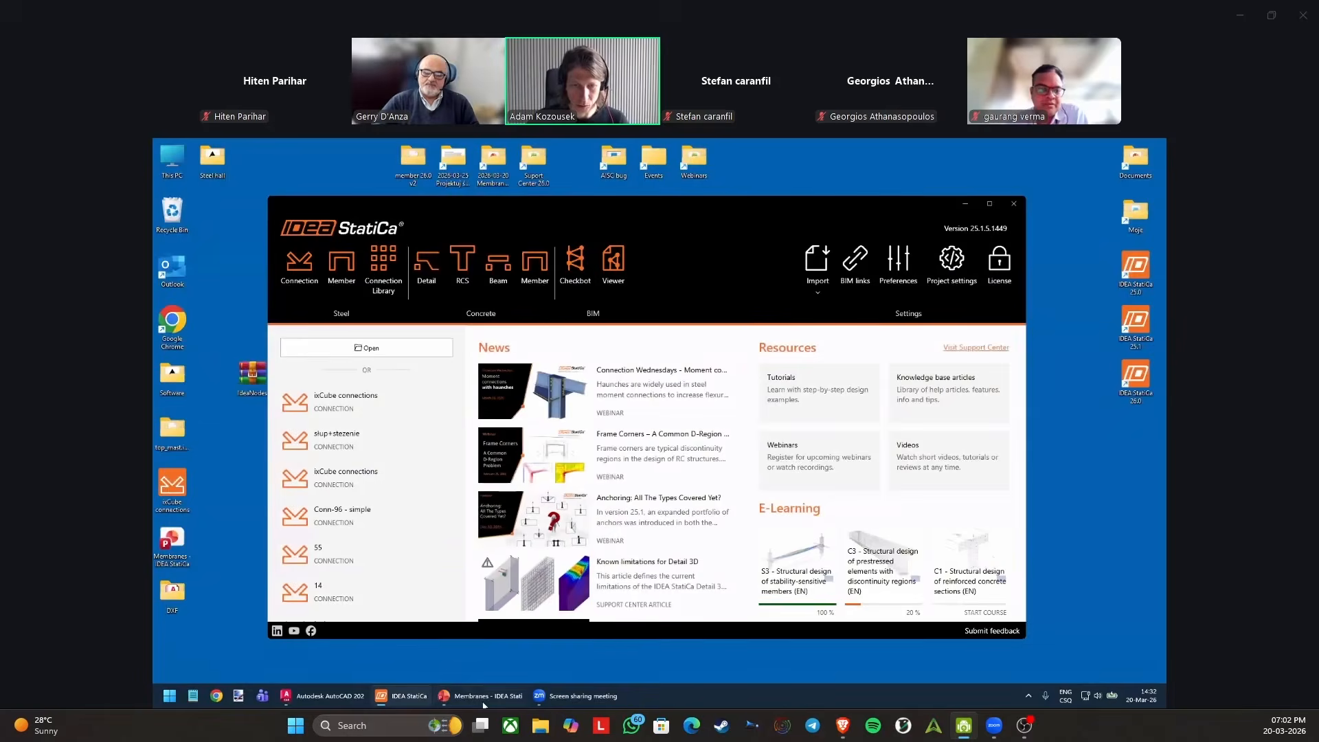
Switch to the Membranes presentation in PowerPoint and present it from slide 39 on to slide 40.
click(483, 701)
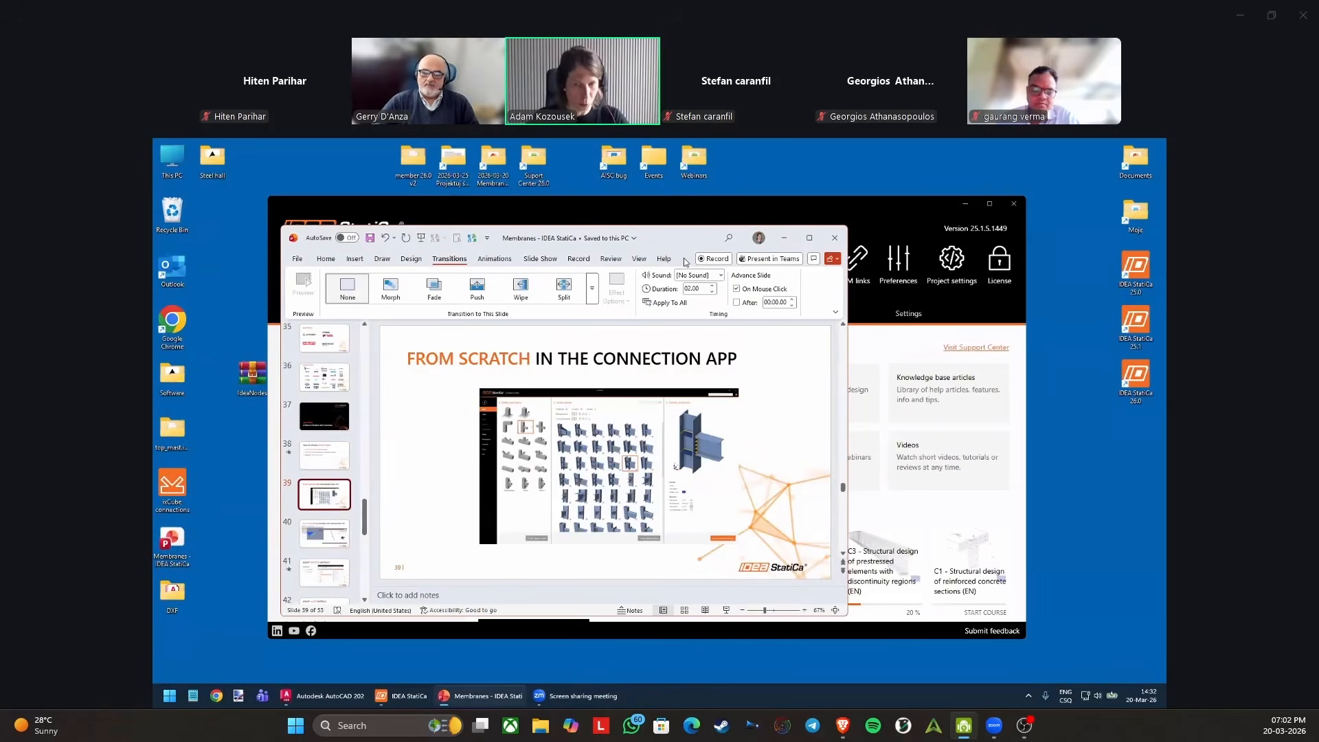
key(shift+F5)
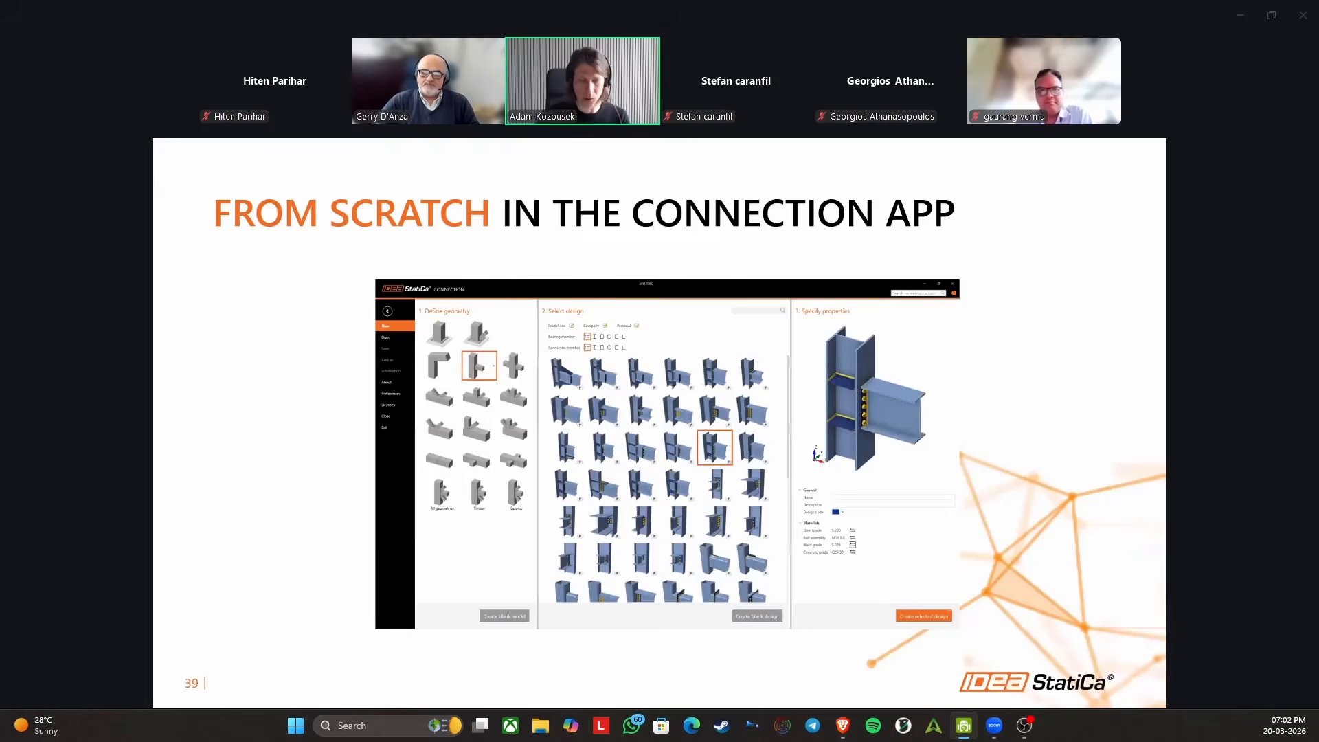
key(Right)
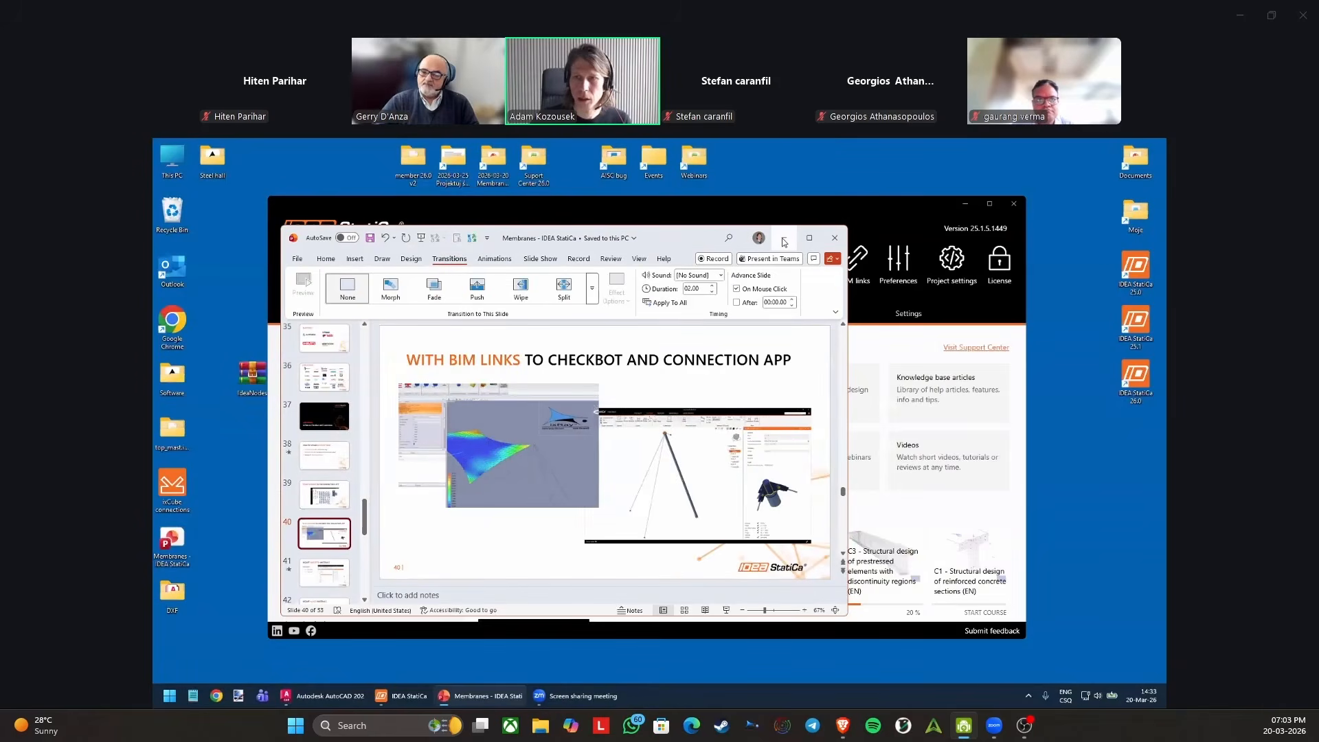
Clear the desktop of open windows, open the IdeaNodes archive and browse through hypar_fulltop_mast.idea into the top_mast.ideaCon folder.
click(784, 242)
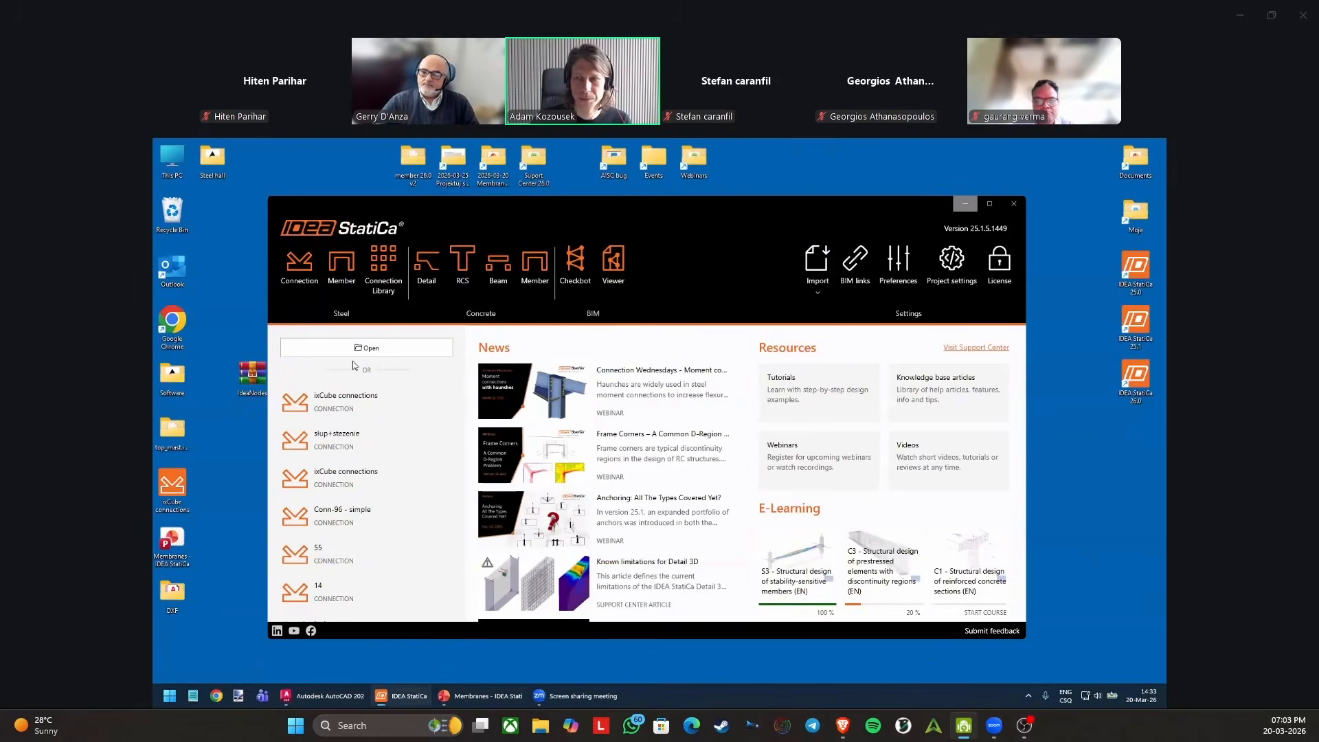
click(964, 205)
double_click(252, 374)
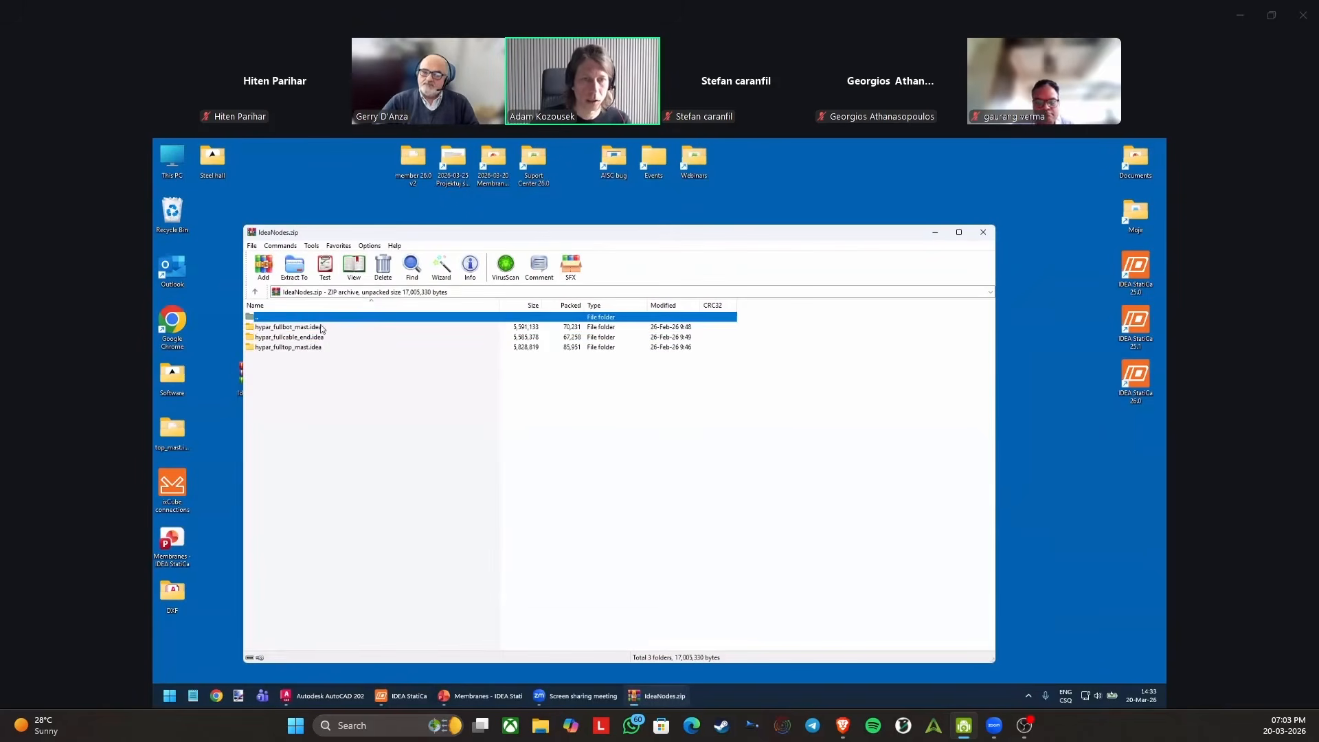
click(306, 329)
click(306, 347)
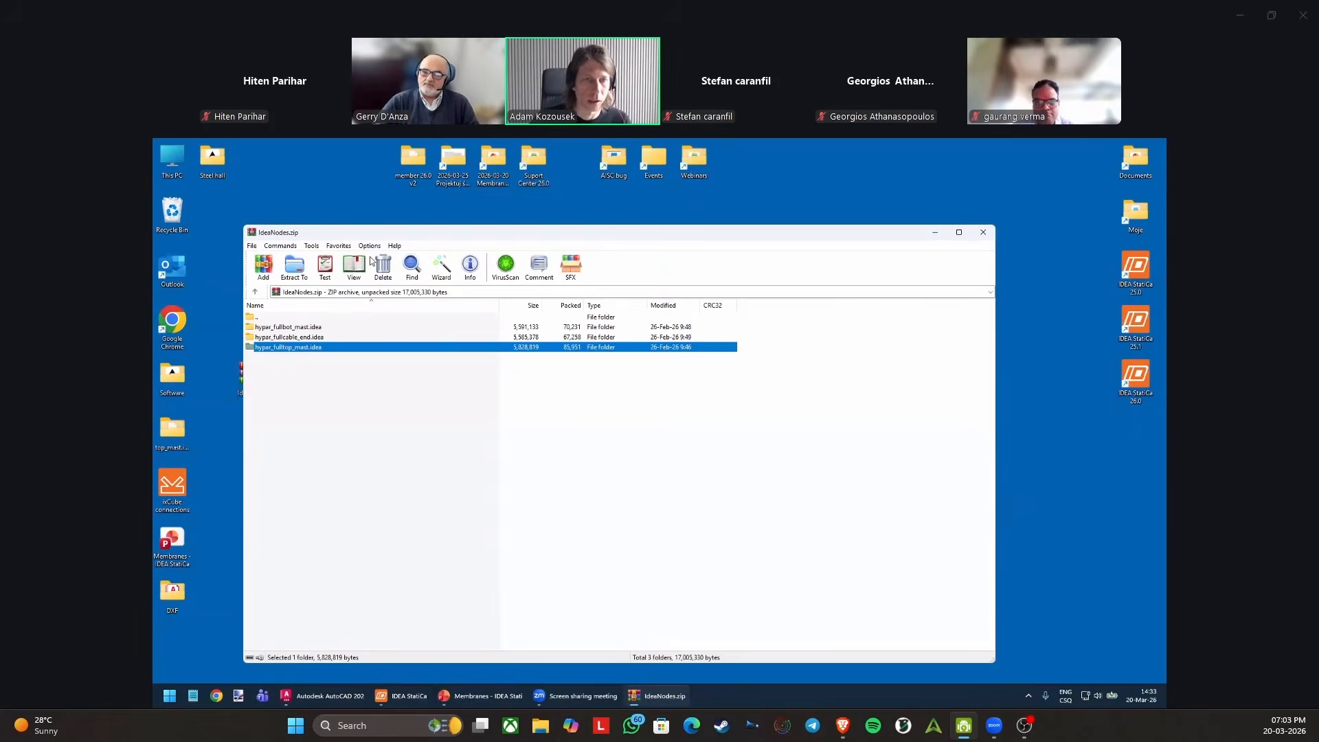
drag(390, 238, 474, 228)
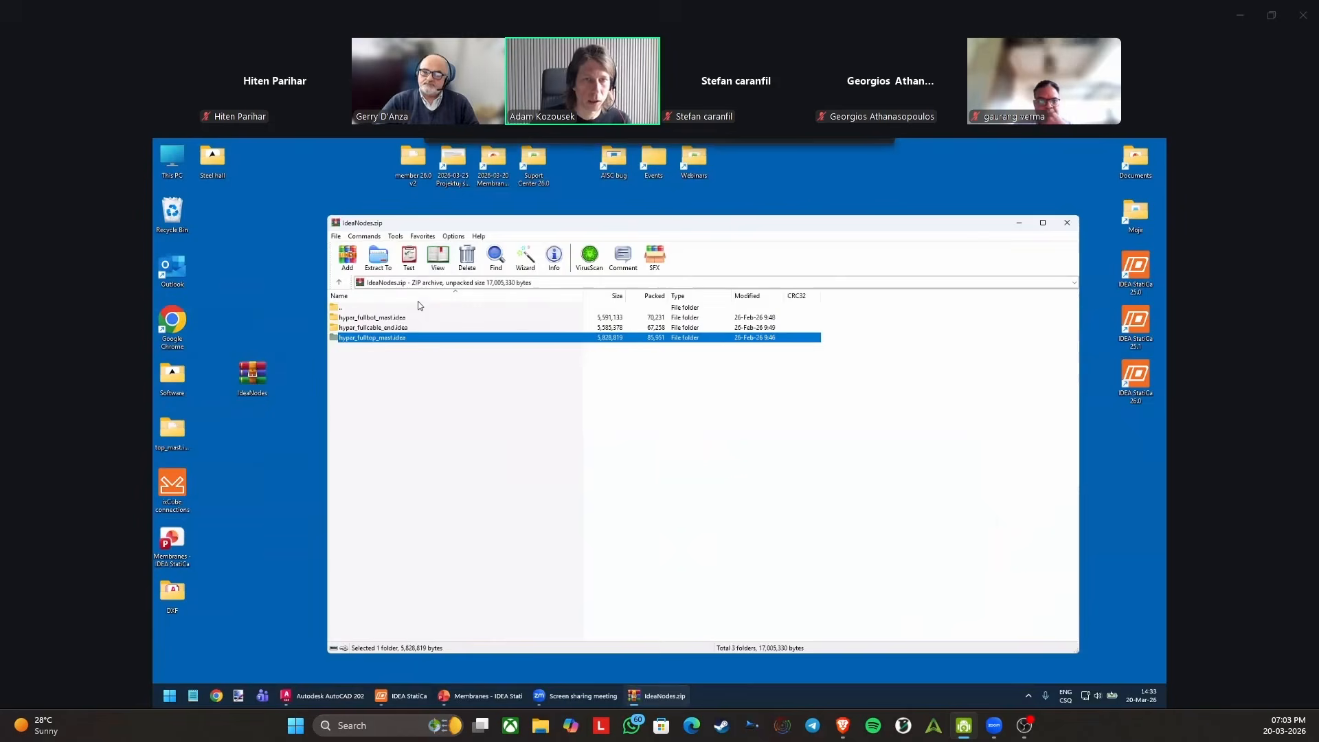
double_click(383, 338)
double_click(364, 318)
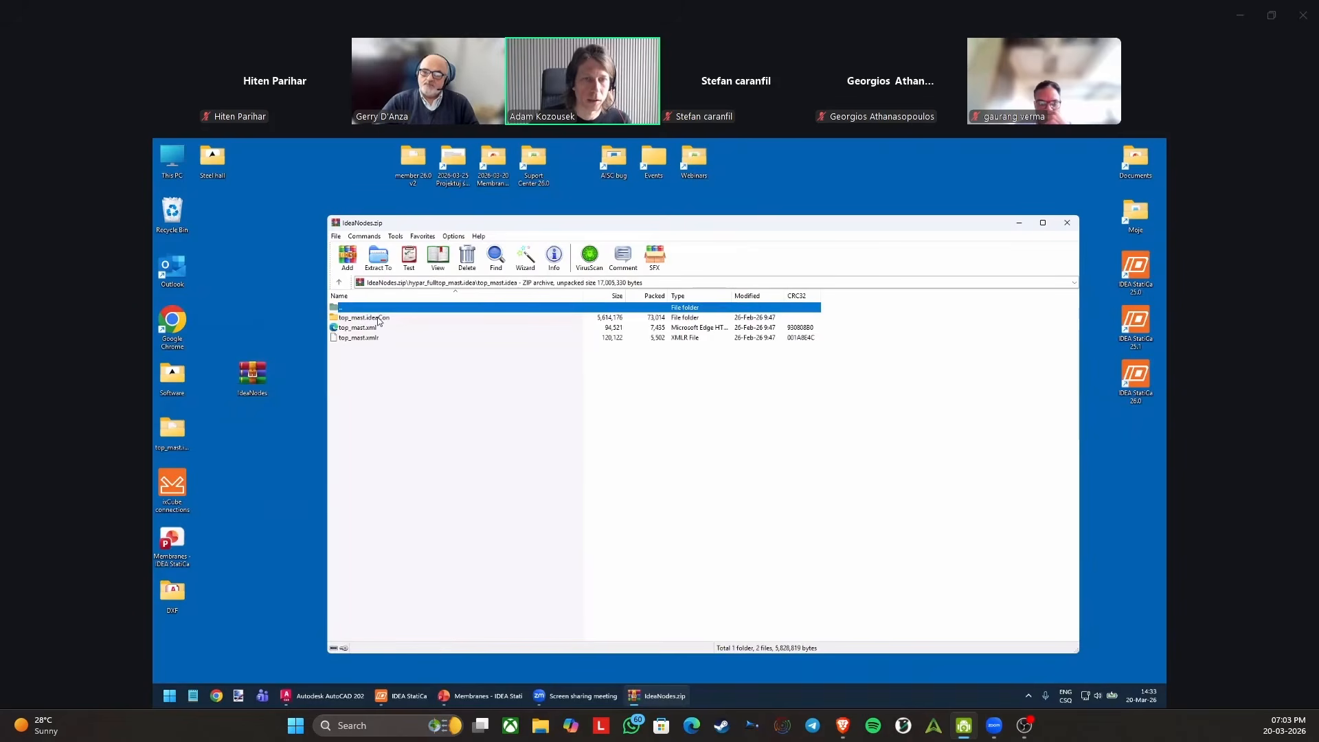
double_click(378, 319)
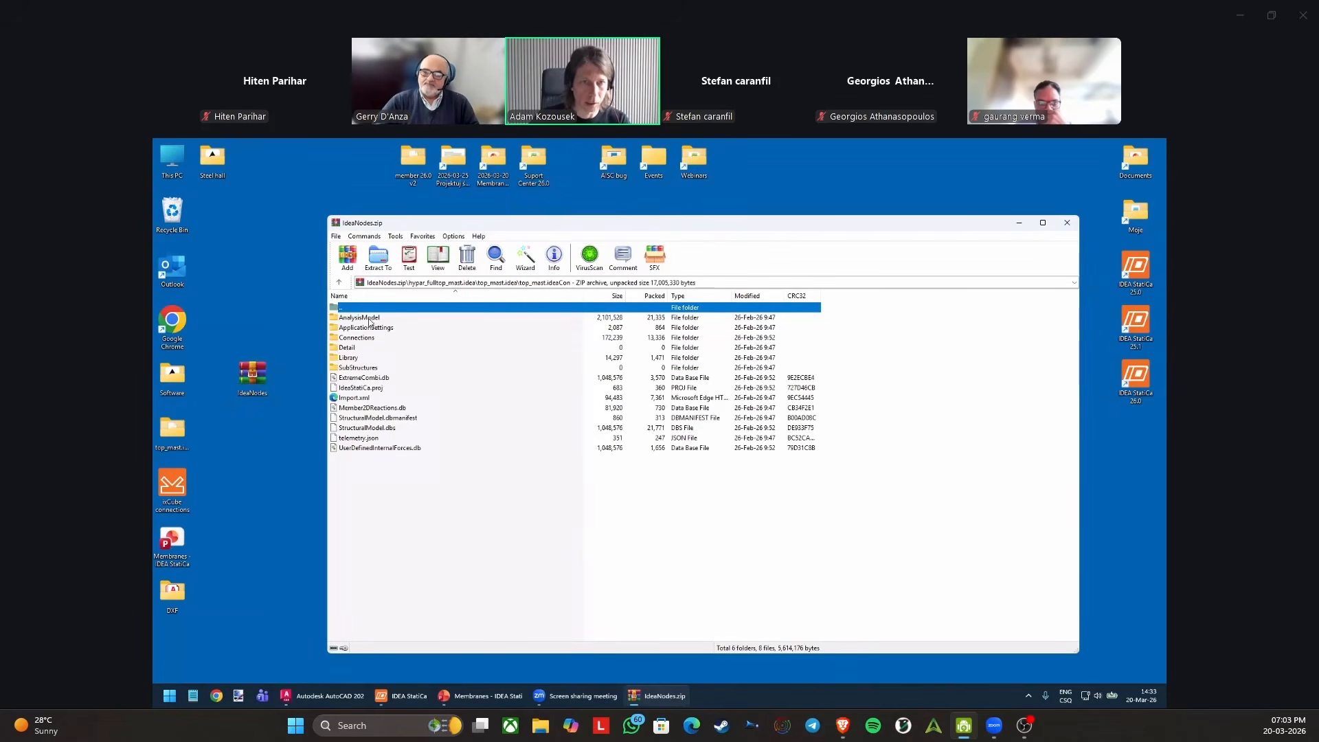
Try to extract the top_mast.ideaCon folder to the desktop, replacing the existing files, and close the archive.
double_click(358, 308)
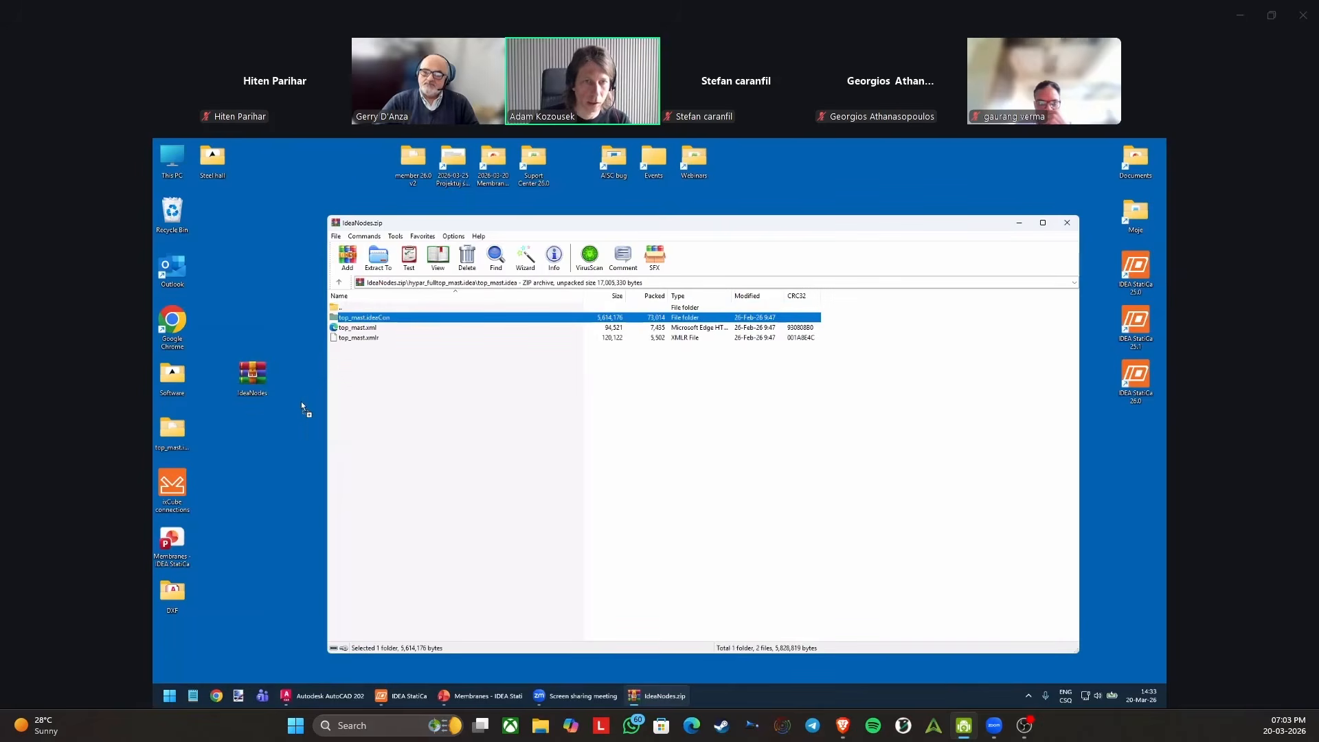
drag(282, 438, 282, 439)
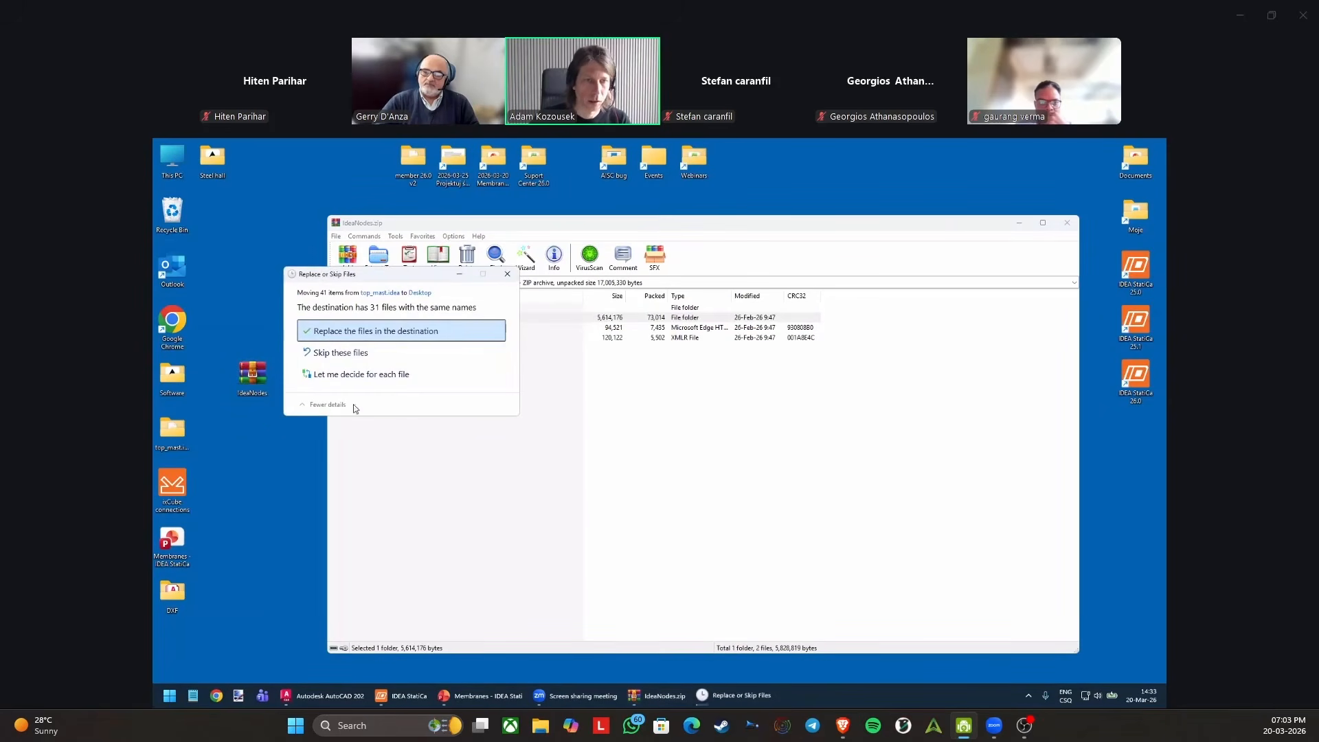
click(349, 333)
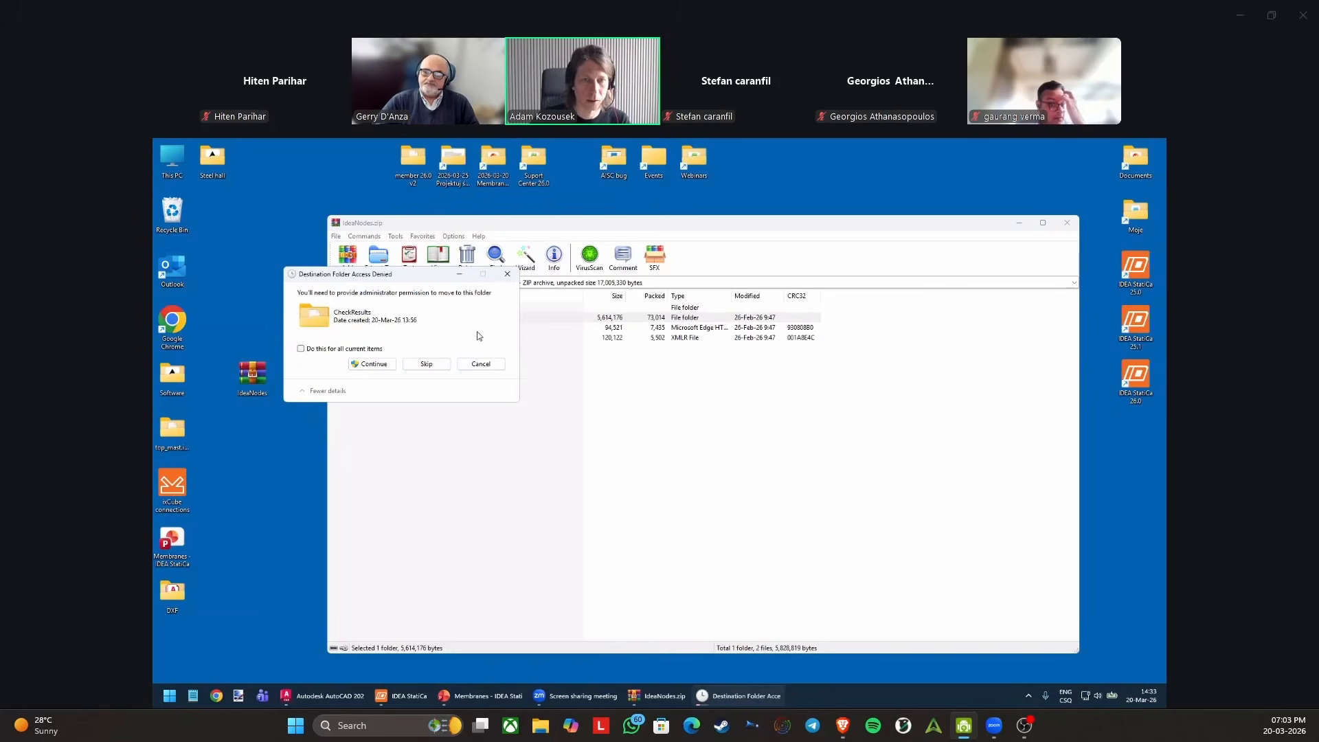
click(507, 274)
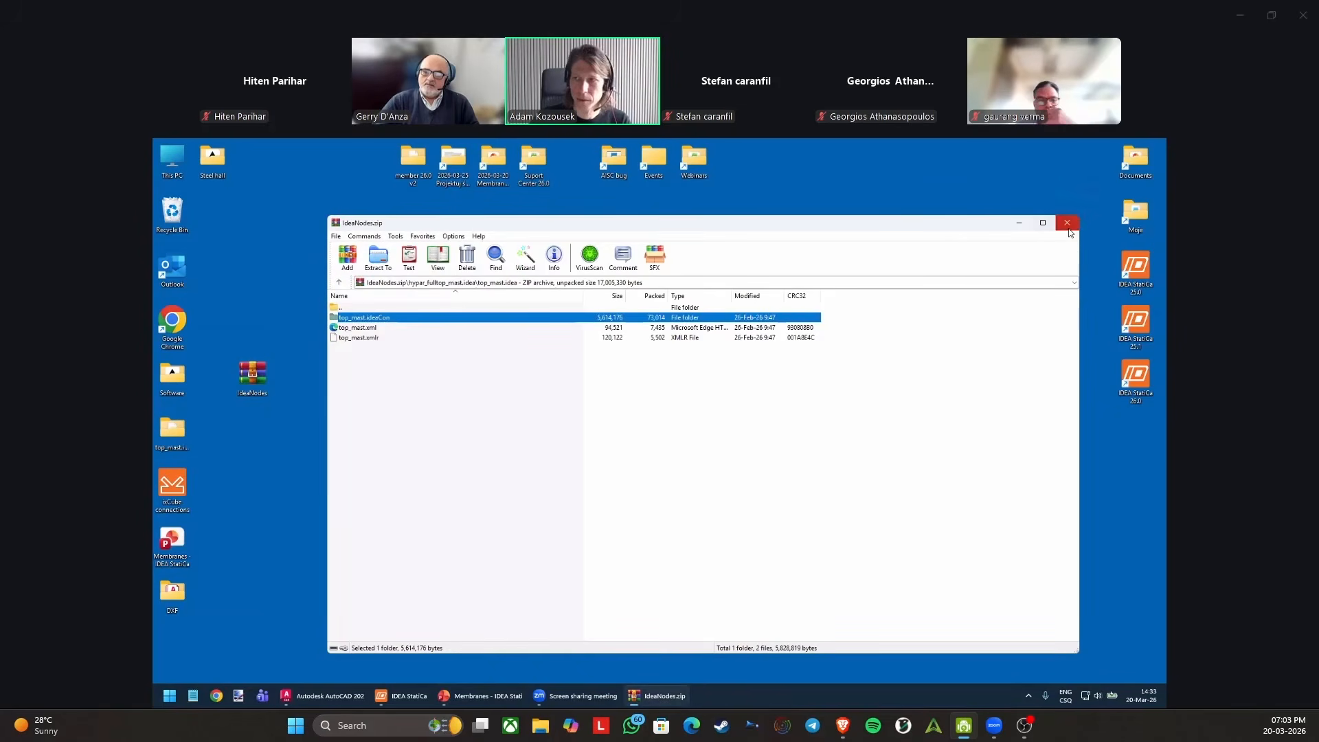
click(1067, 226)
Open the top_mast.ideaCon folder on the desktop, view its contents and close it again.
click(170, 441)
double_click(186, 439)
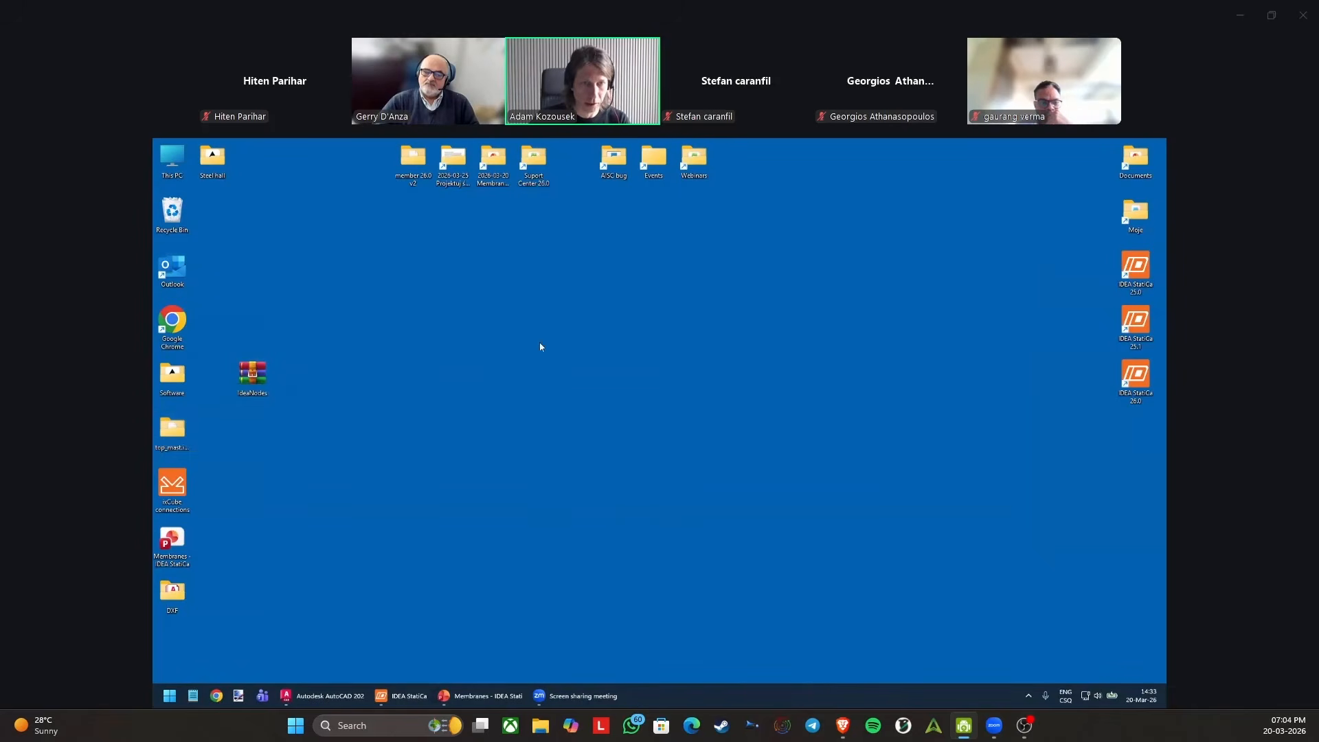
drag(788, 177, 625, 261)
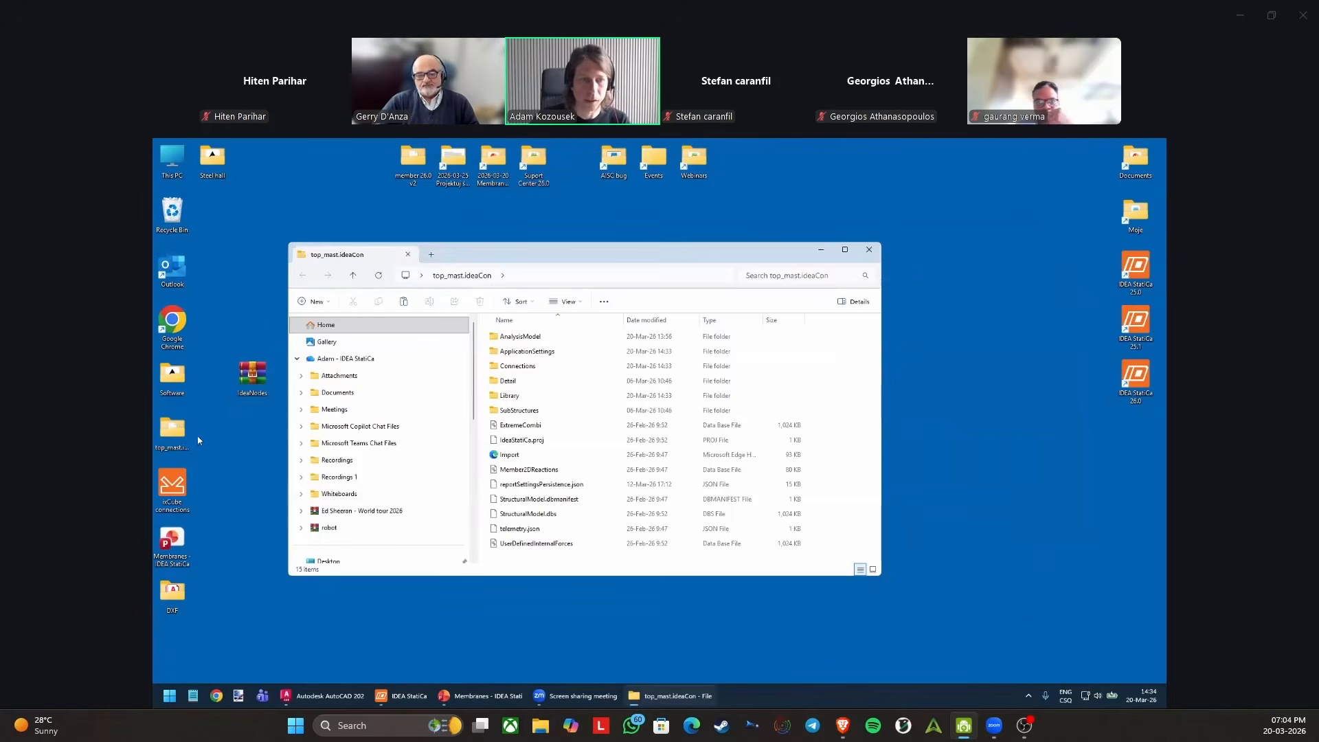
click(180, 439)
click(869, 249)
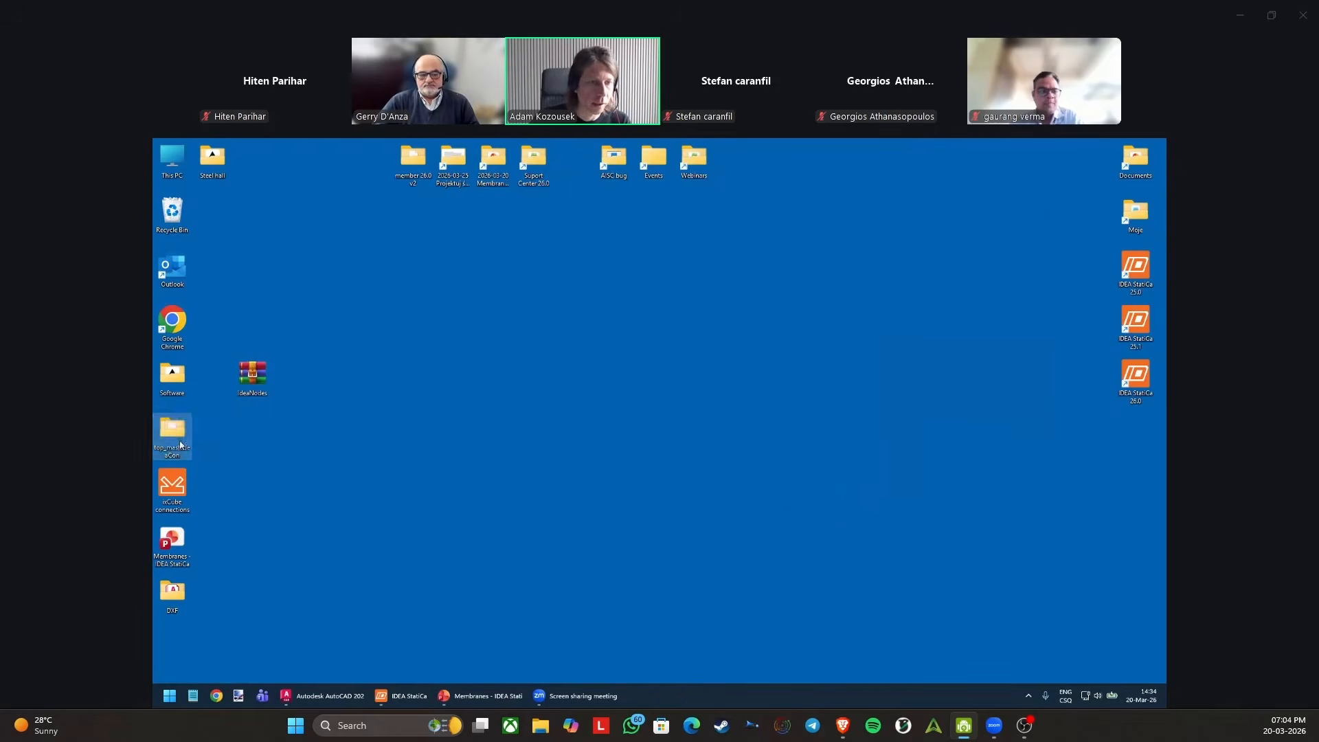
Switch to the IDEA StatiCa launcher, start Checkbot and open the settings for a new project.
click(417, 698)
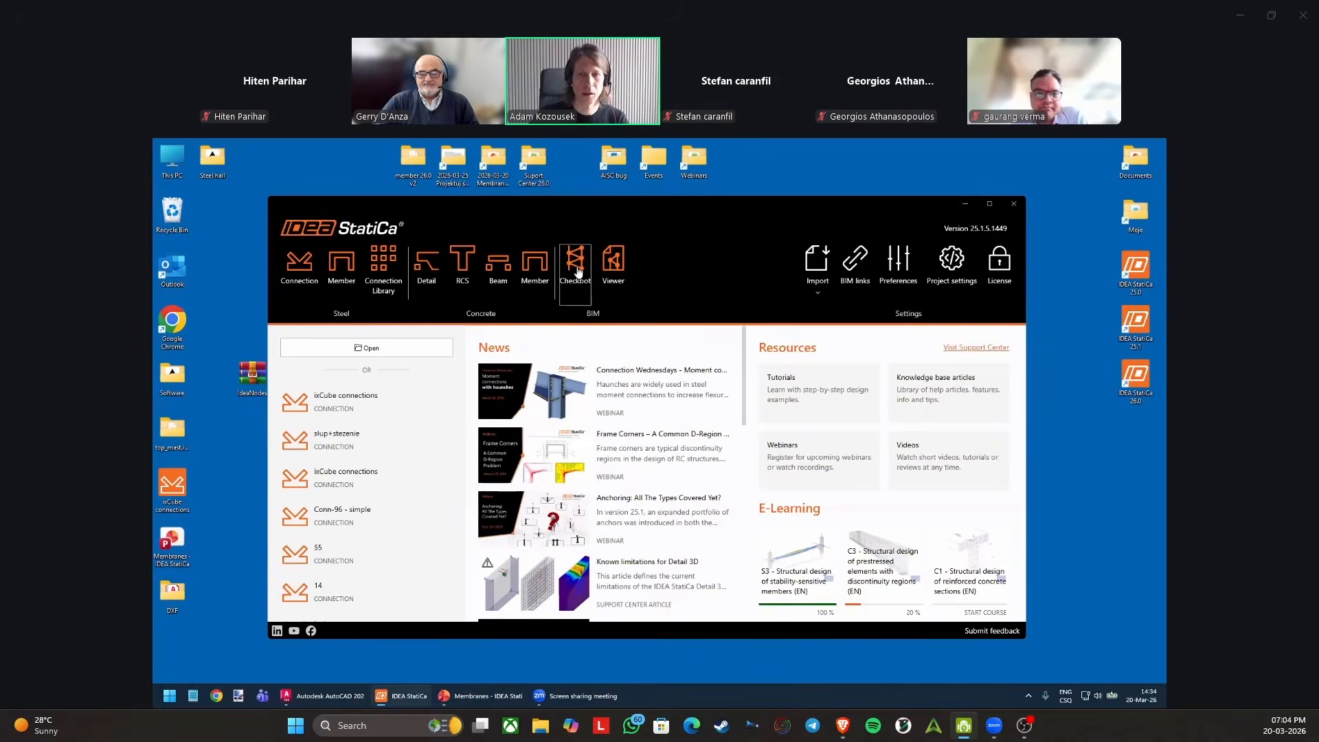
click(575, 268)
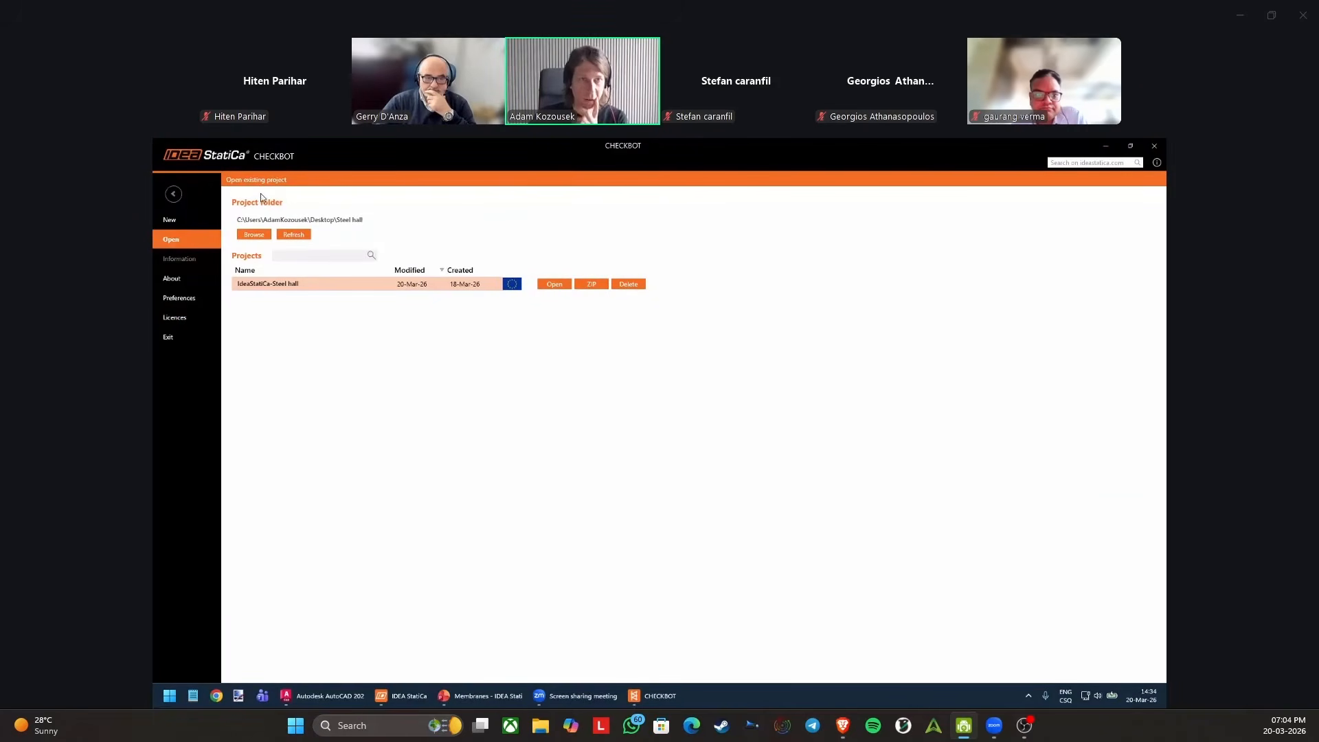
click(187, 220)
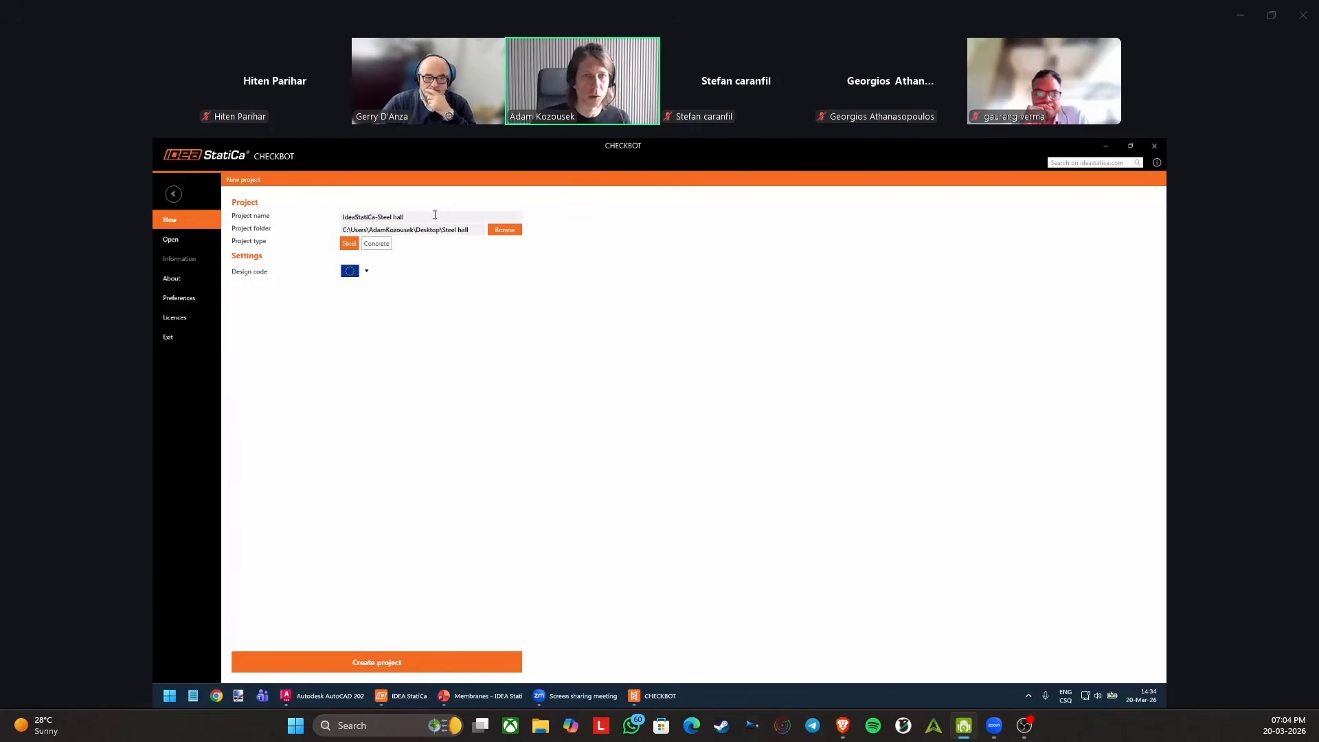
Name the project ixCube export and create it as a steel project with the European design code in the Steel hall folder.
drag(344, 219, 343, 218)
text(ix)
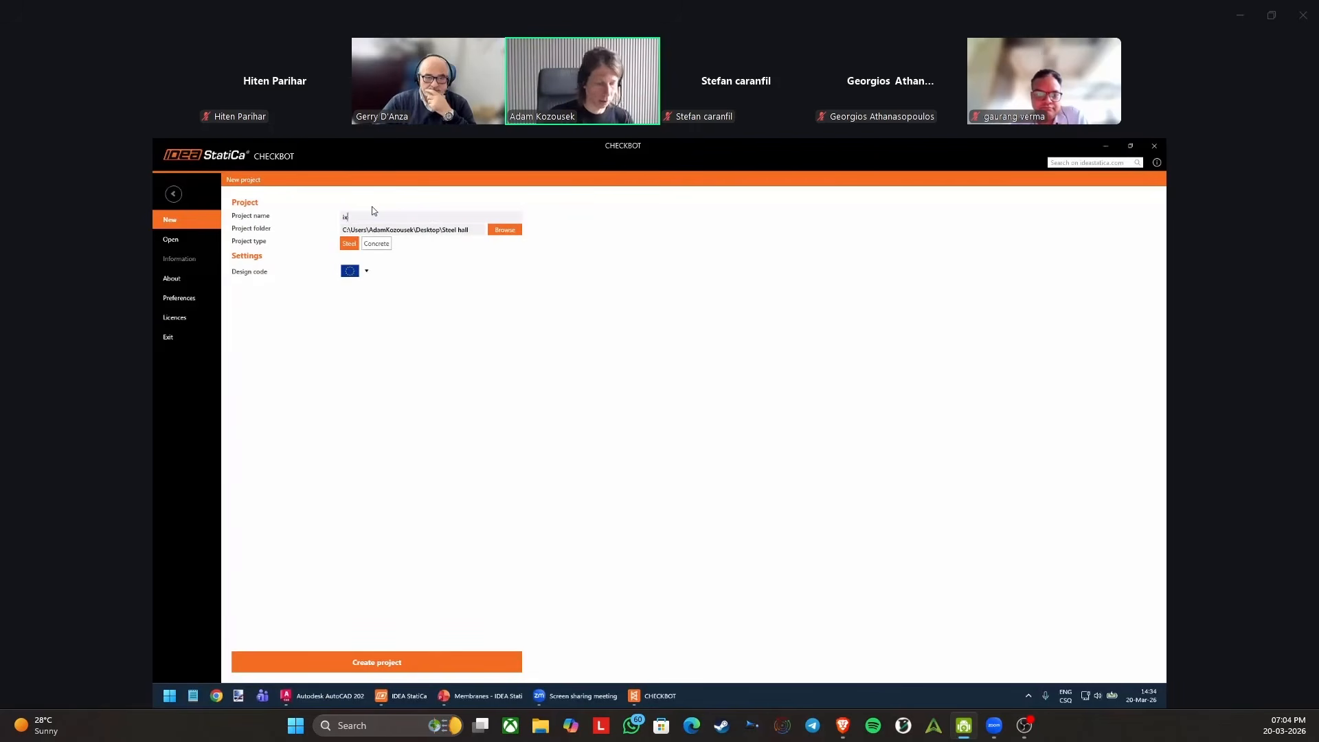
text(Cub)
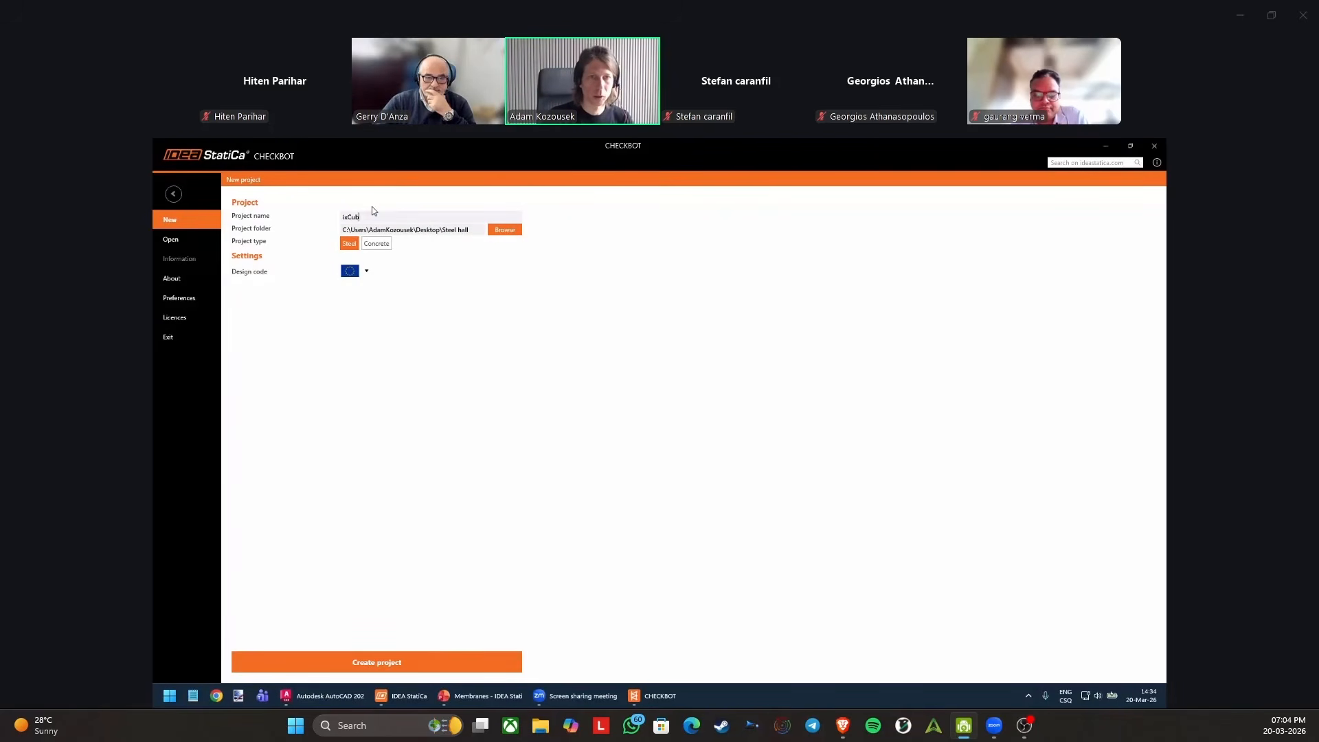
text(e expore)
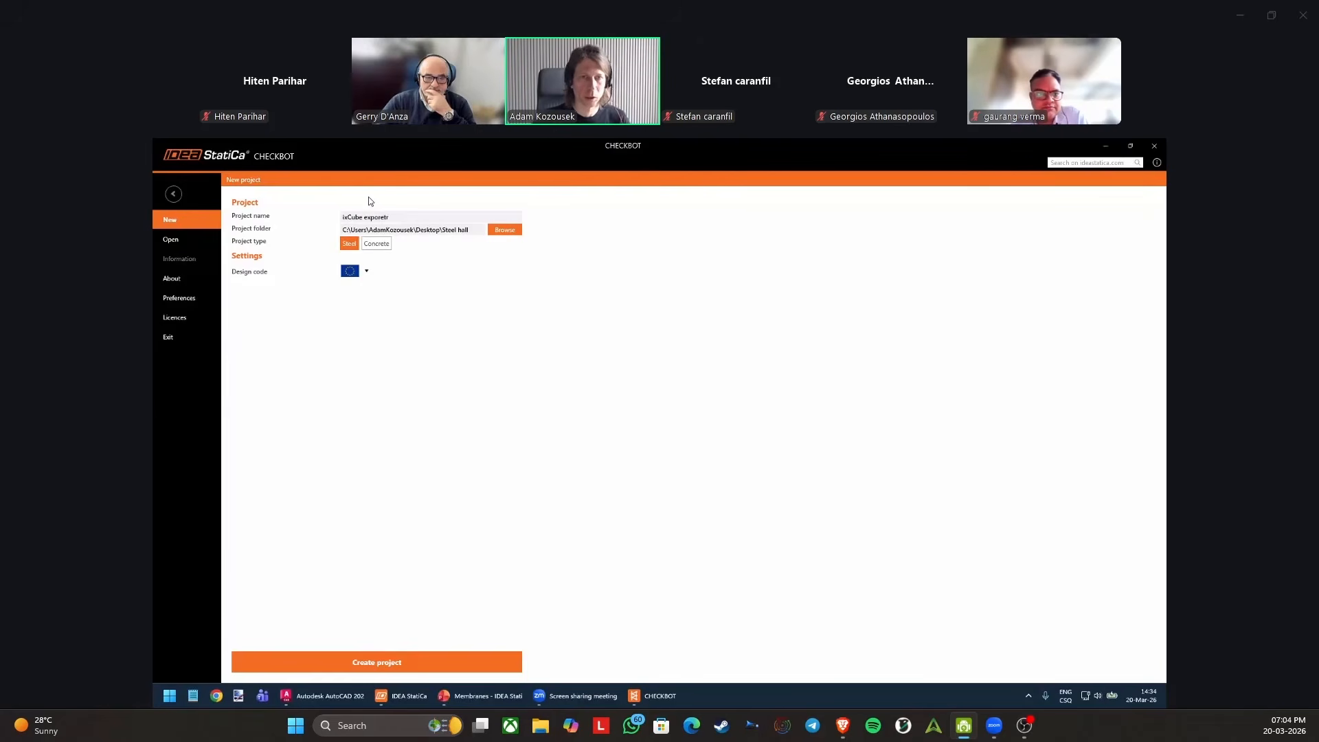
key(BackSpace)
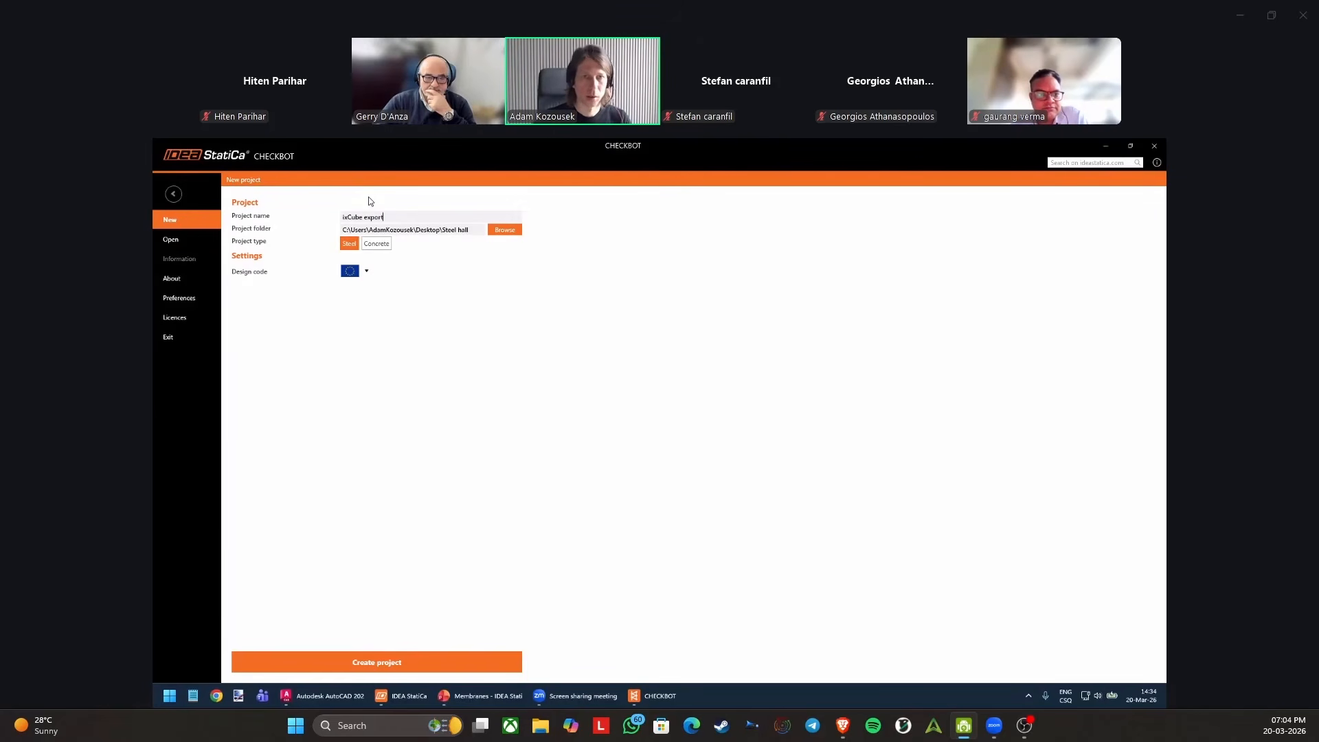
text(t)
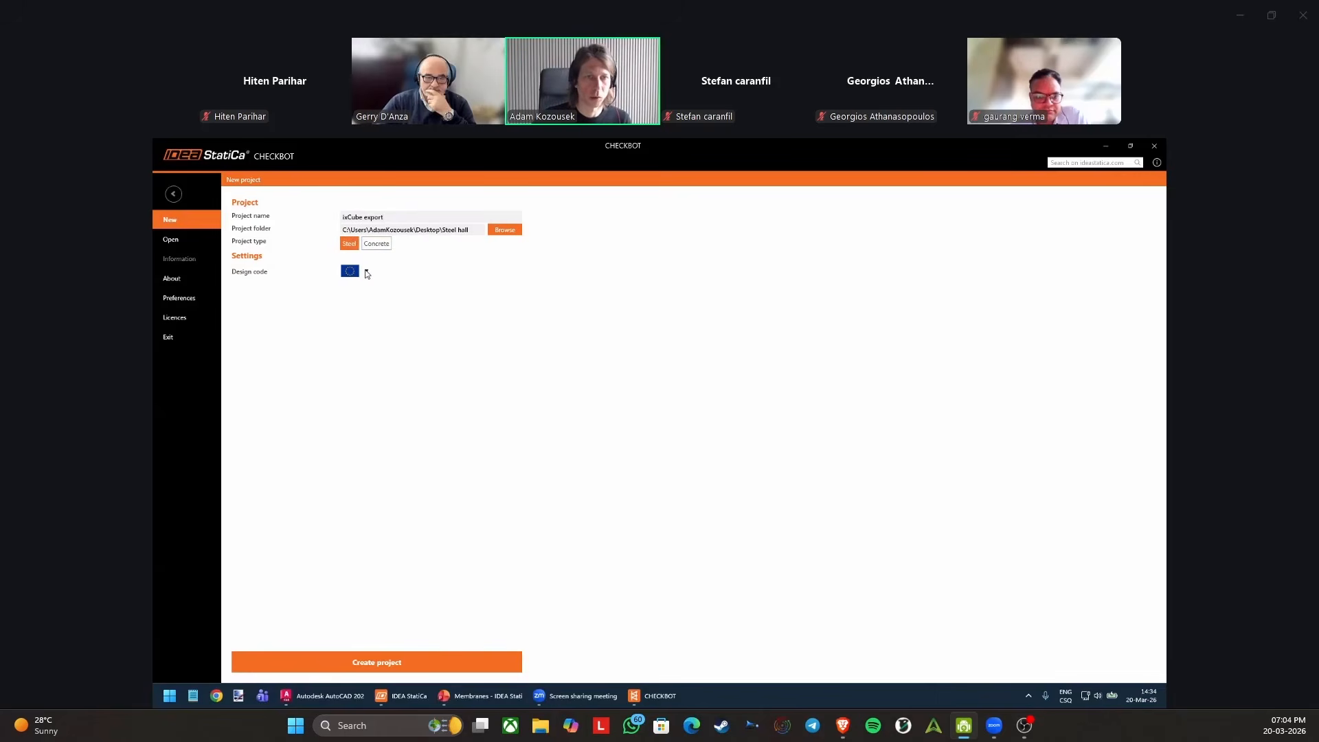
click(360, 271)
click(344, 305)
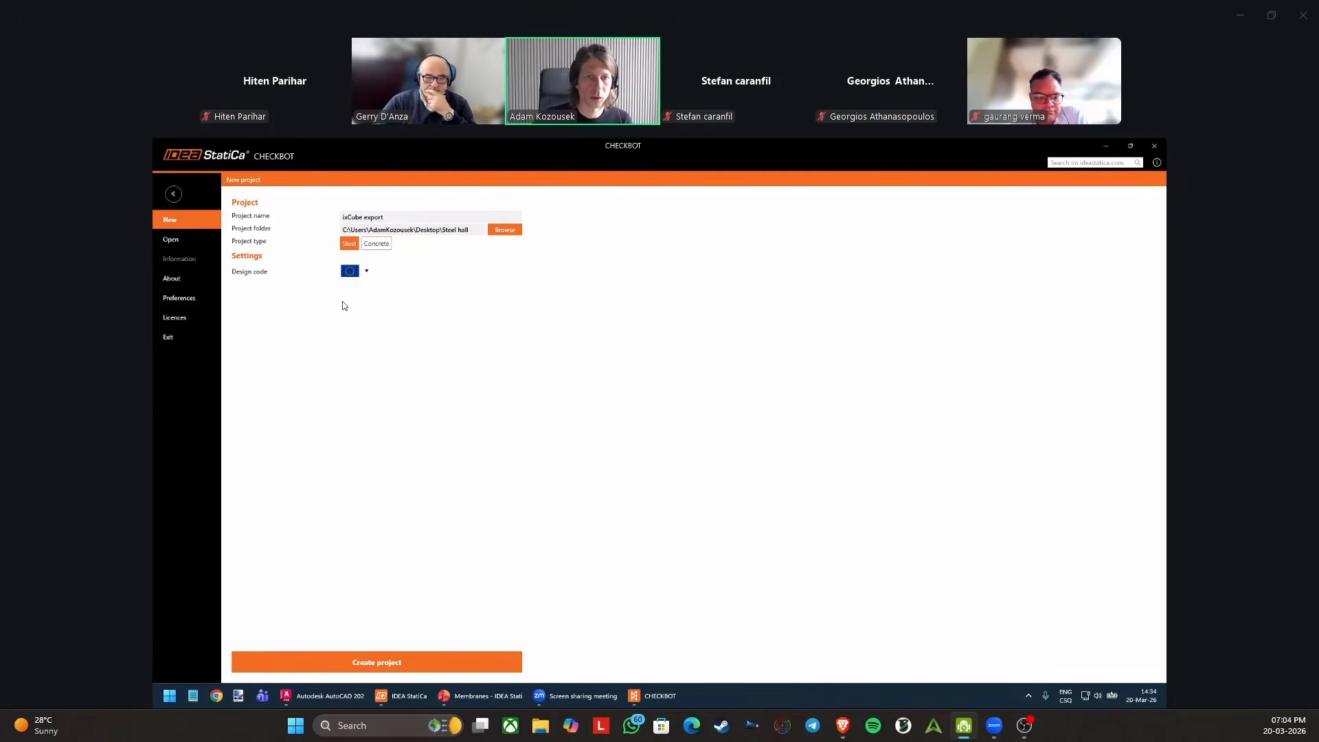
click(380, 661)
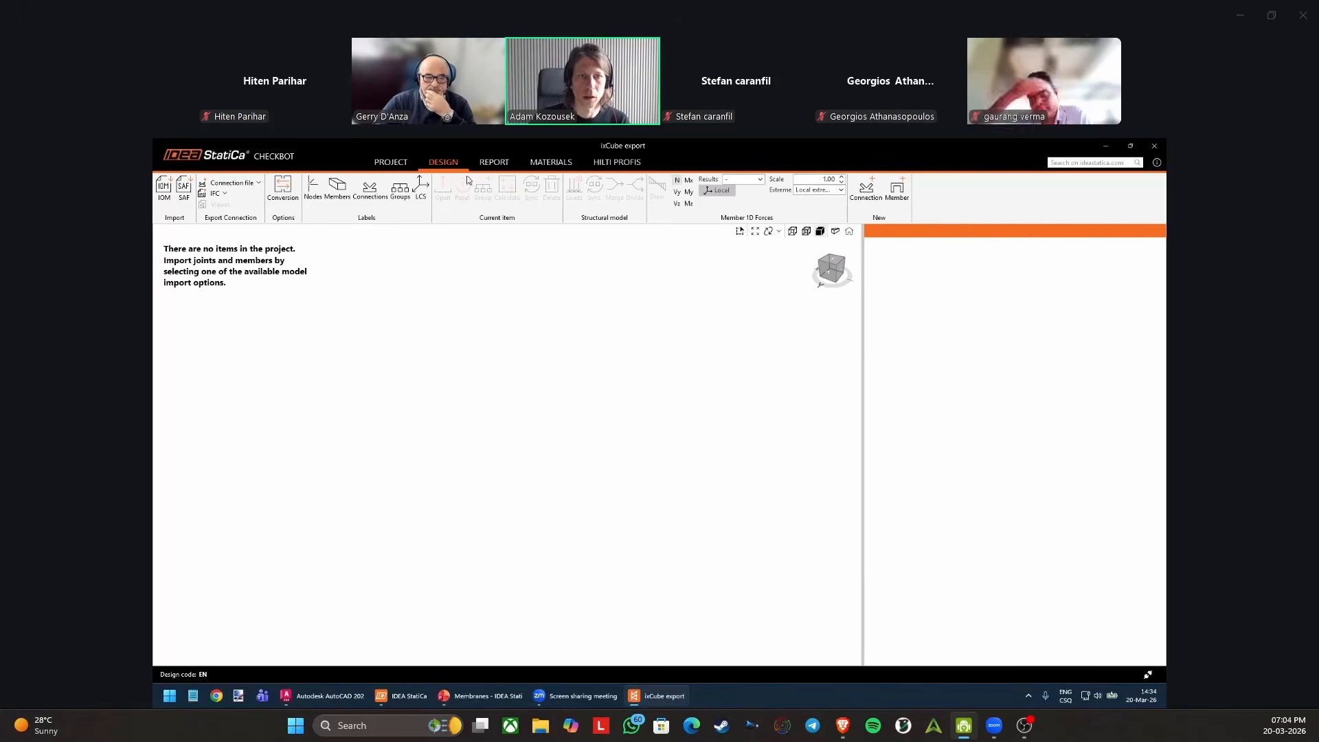
Open the existing top_mast.ideaCon project in Checkbot, using the Desktop as the project folder.
double_click(351, 155)
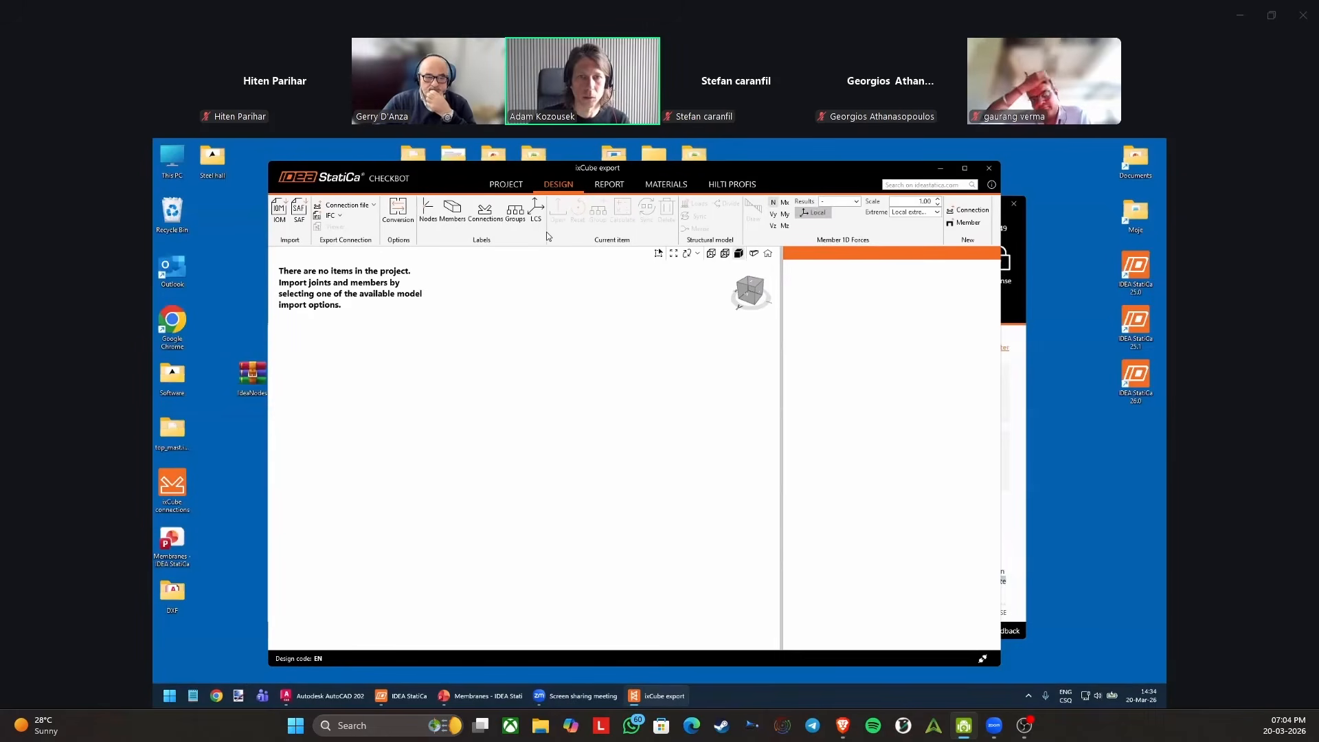
click(515, 185)
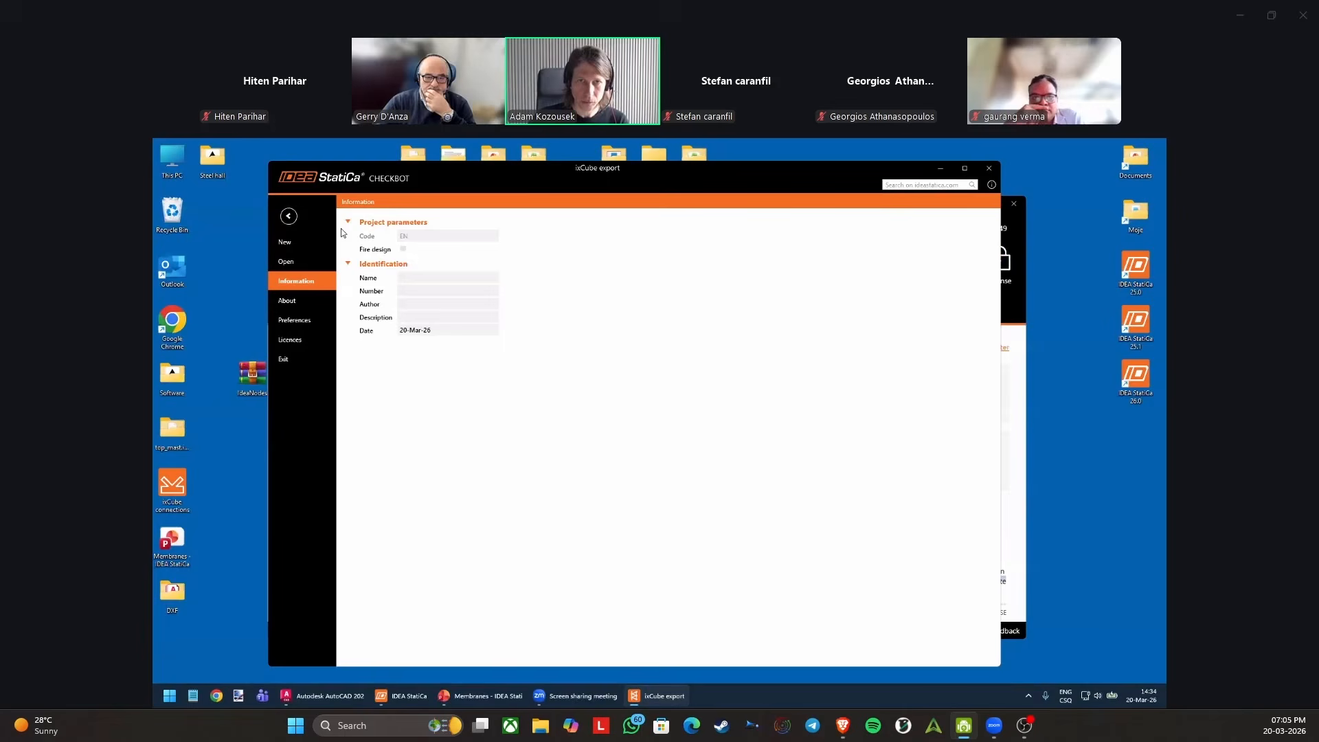
click(296, 261)
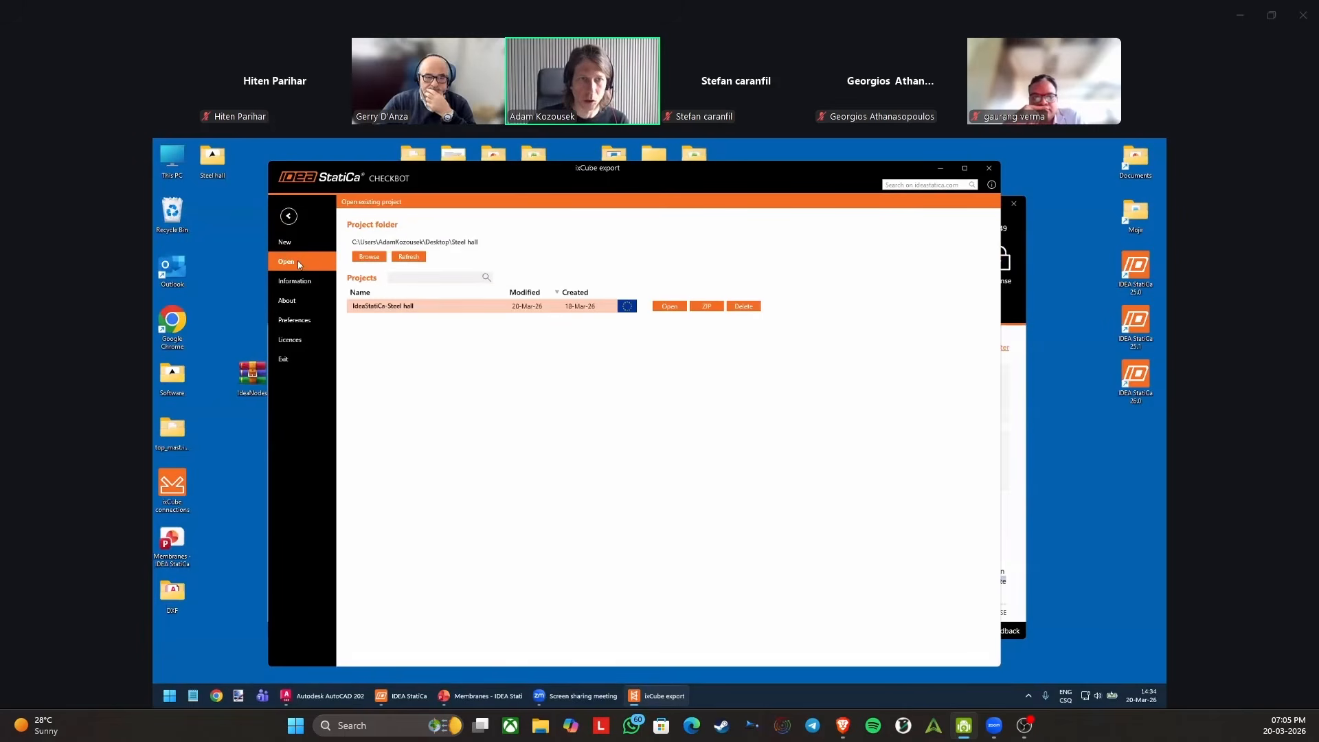
click(371, 256)
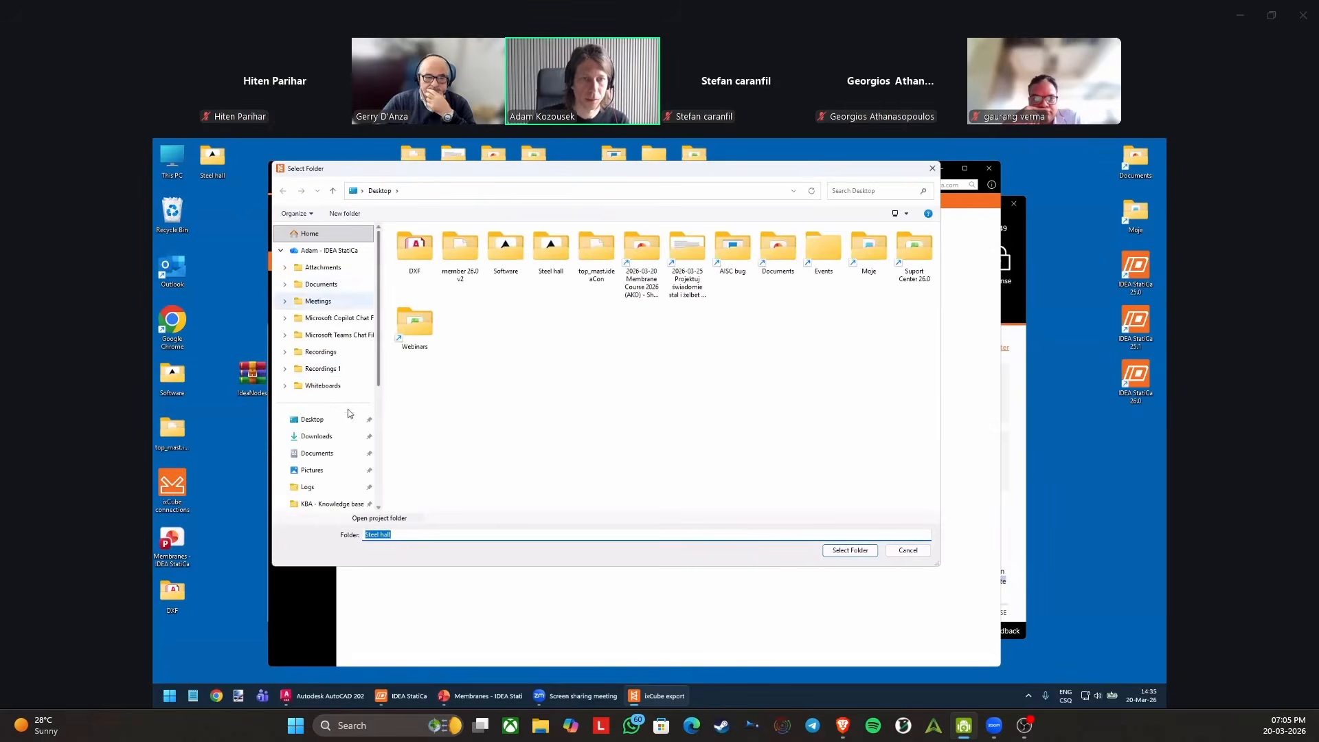
click(849, 549)
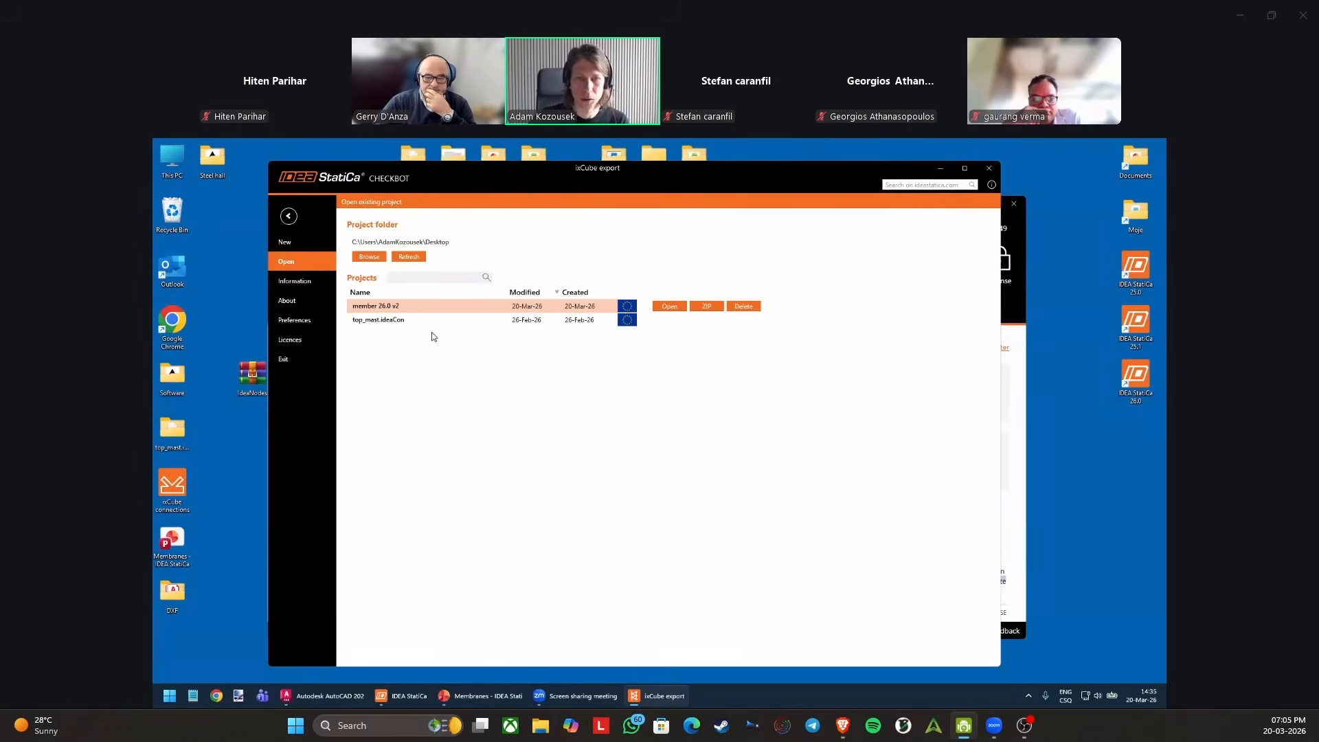
click(371, 321)
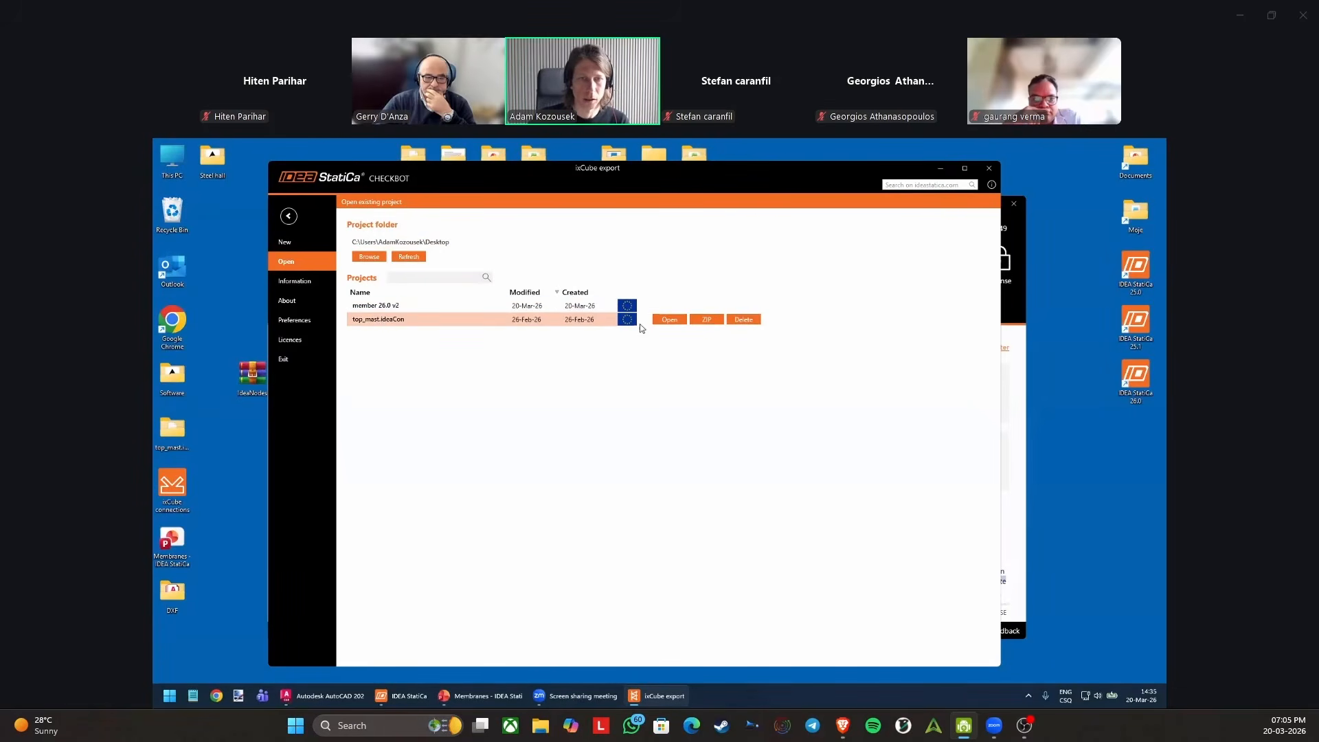
click(668, 320)
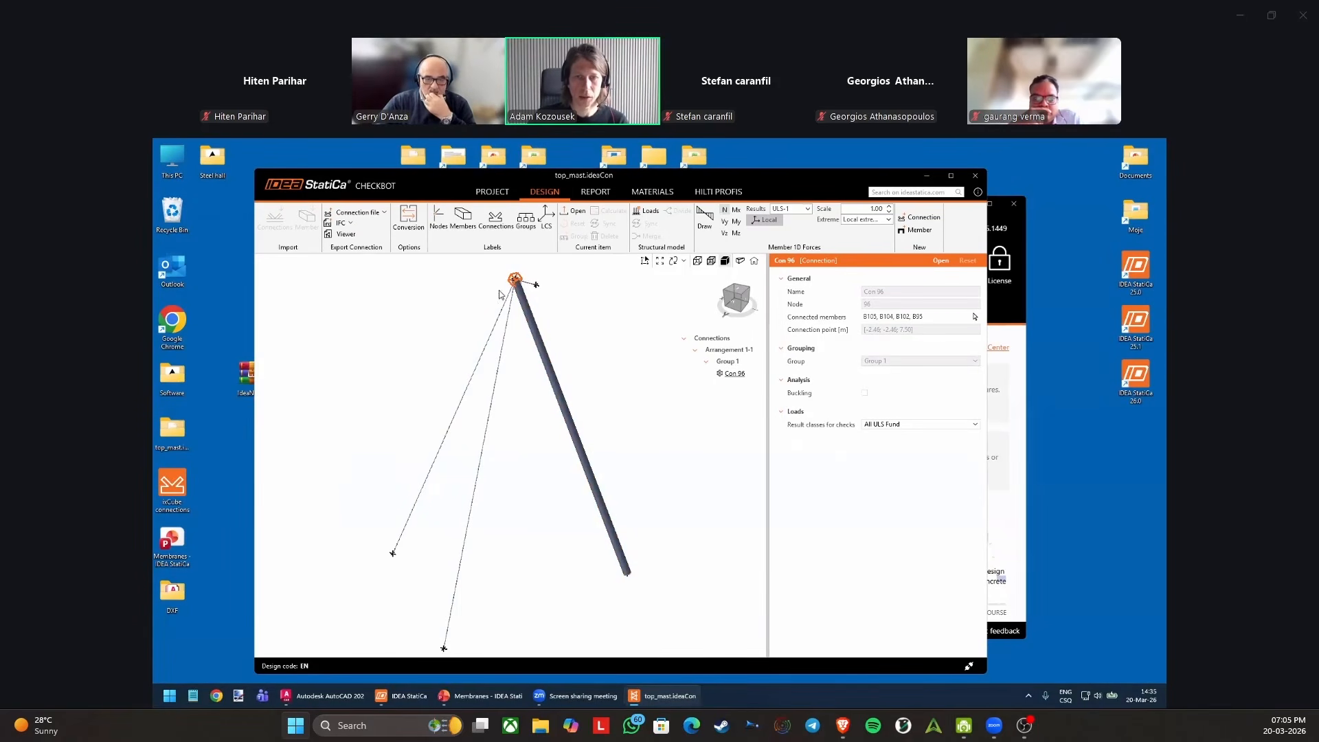
Examine the imported mast model and its connection Con 96 up close in the maximized project window.
middle_drag(446, 437, 444, 422)
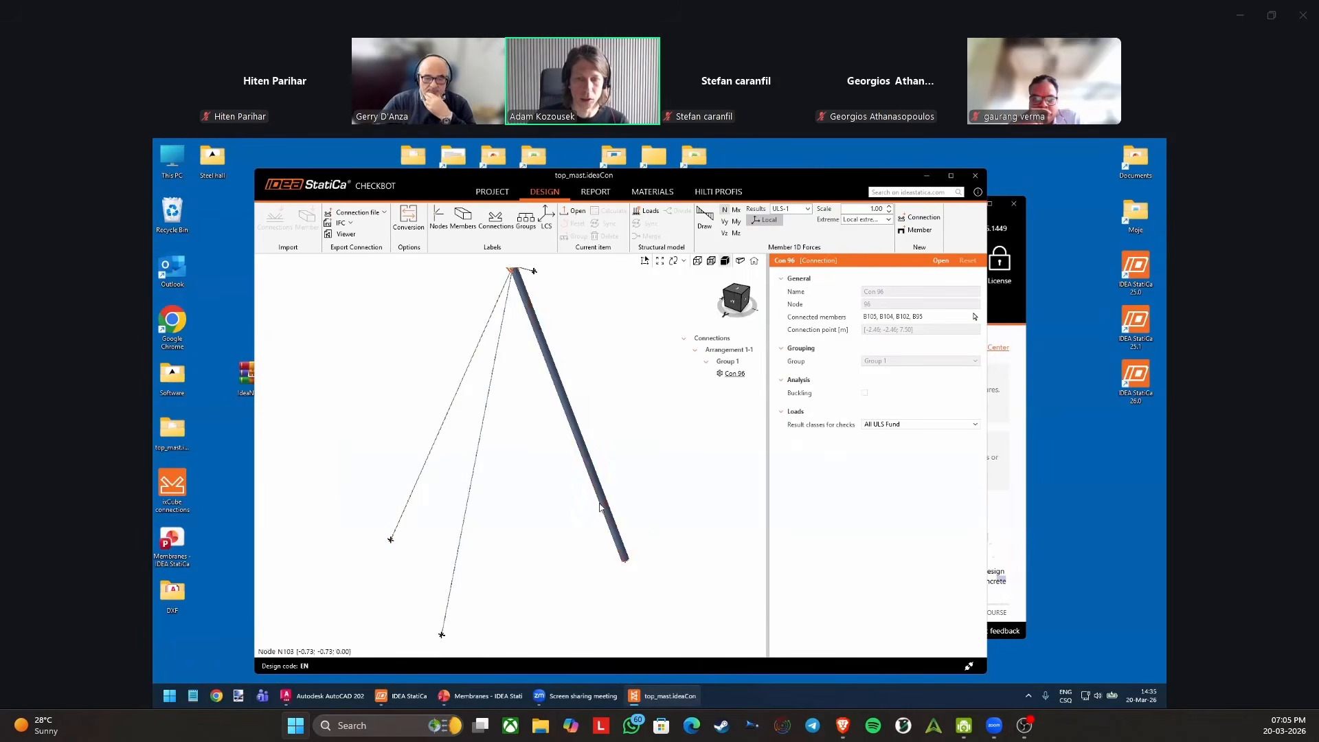
middle_drag(575, 481, 575, 518)
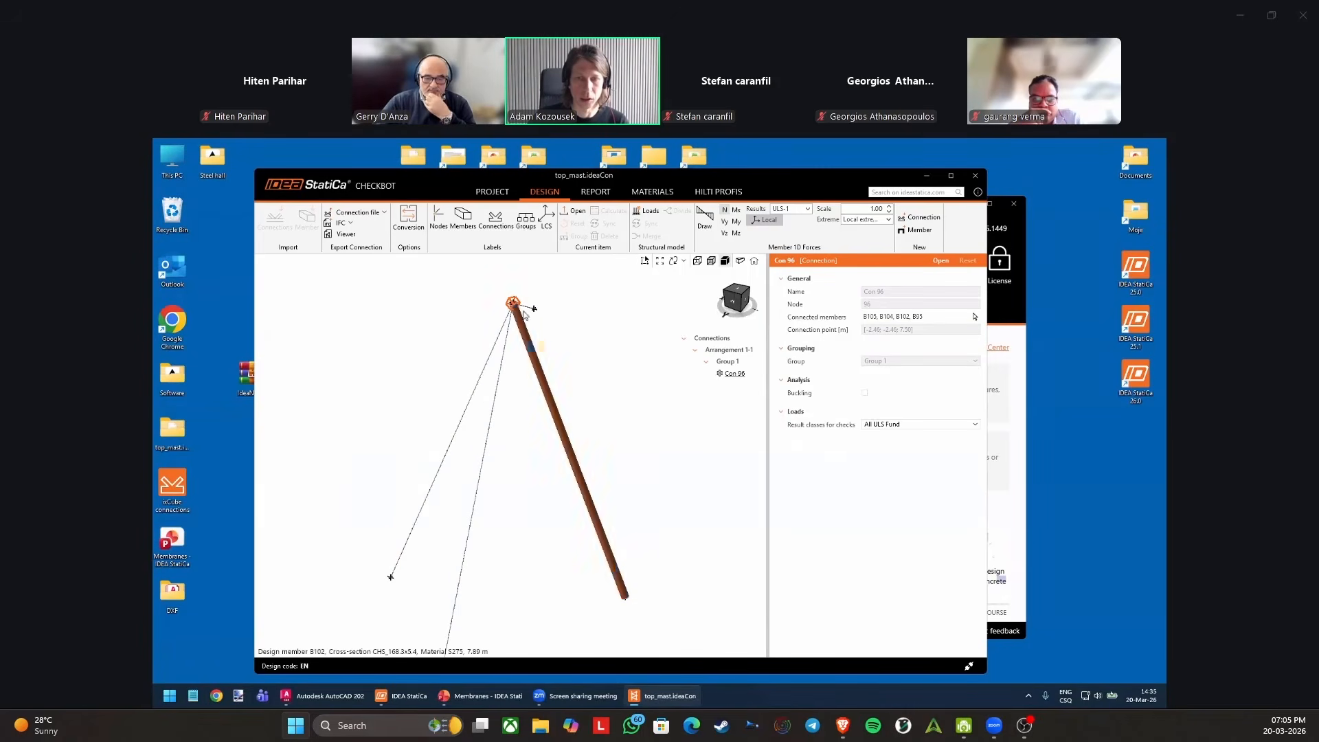
double_click(805, 187)
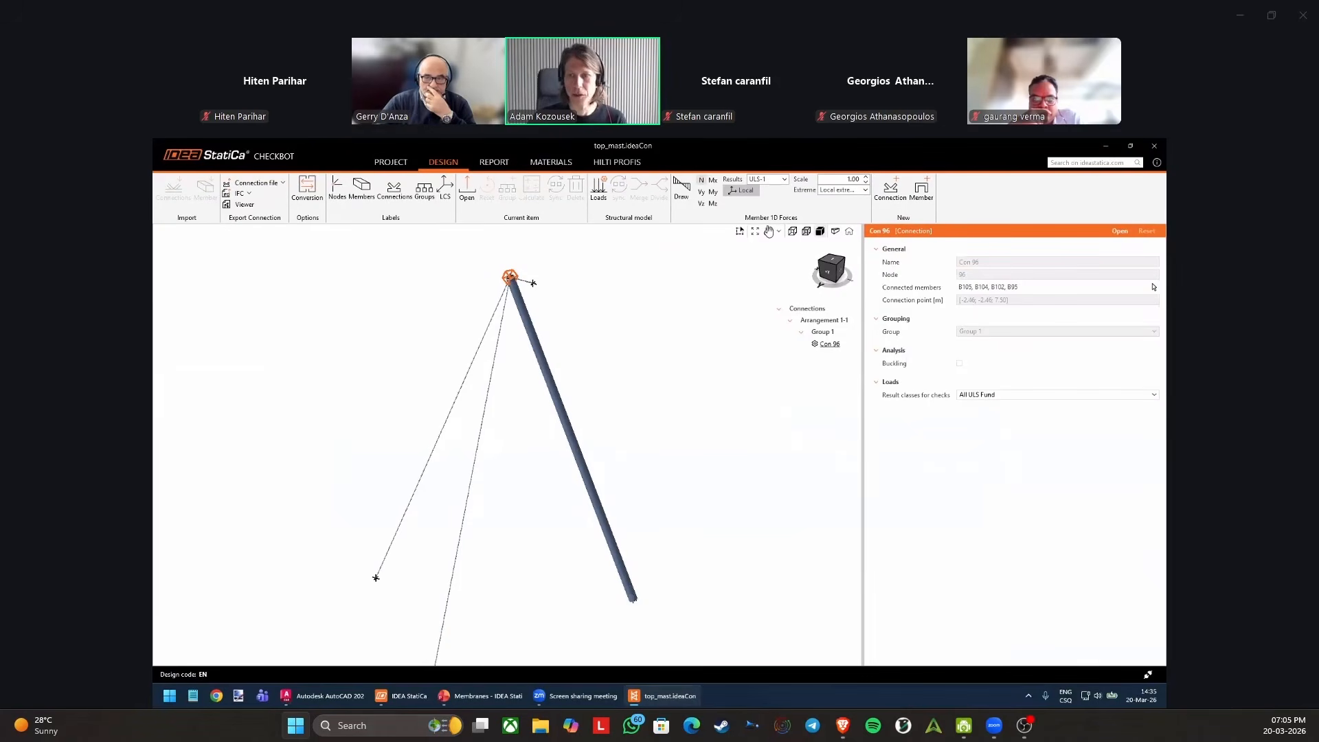
click(826, 314)
click(831, 345)
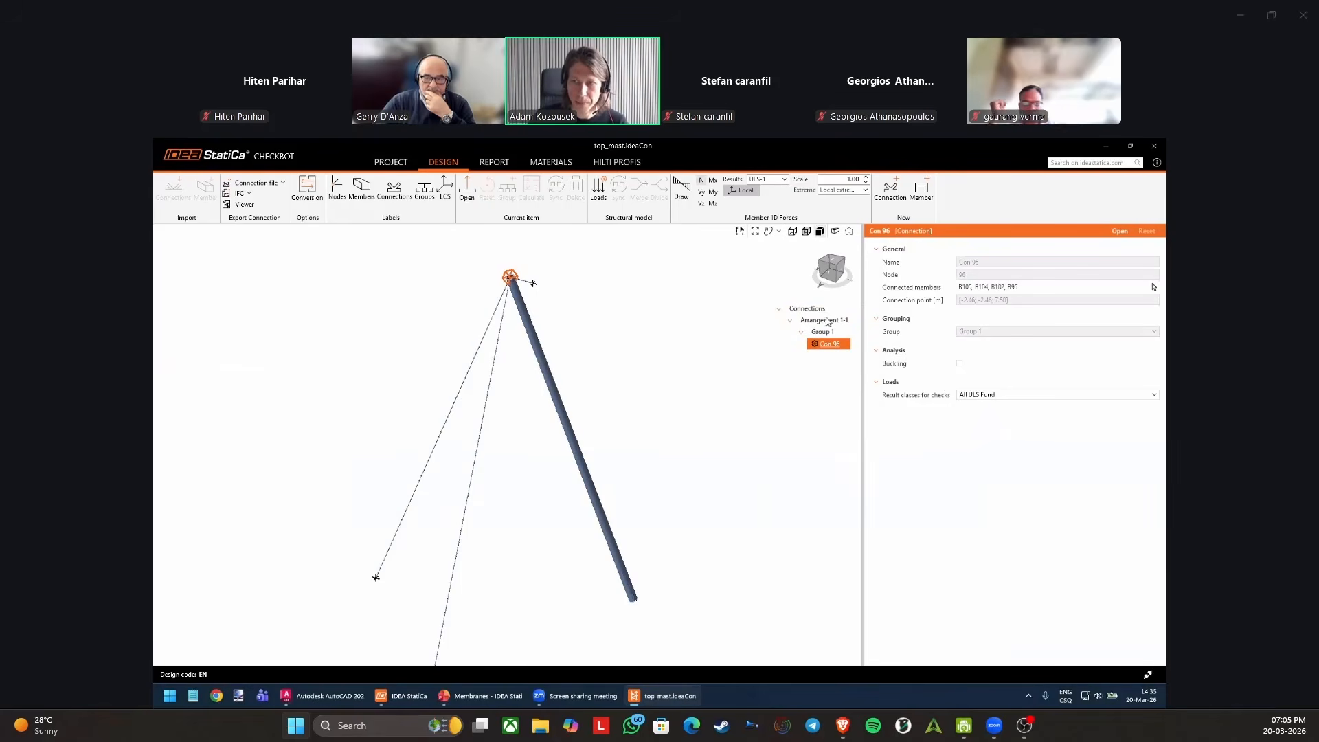
scroll(512, 280, up, 3)
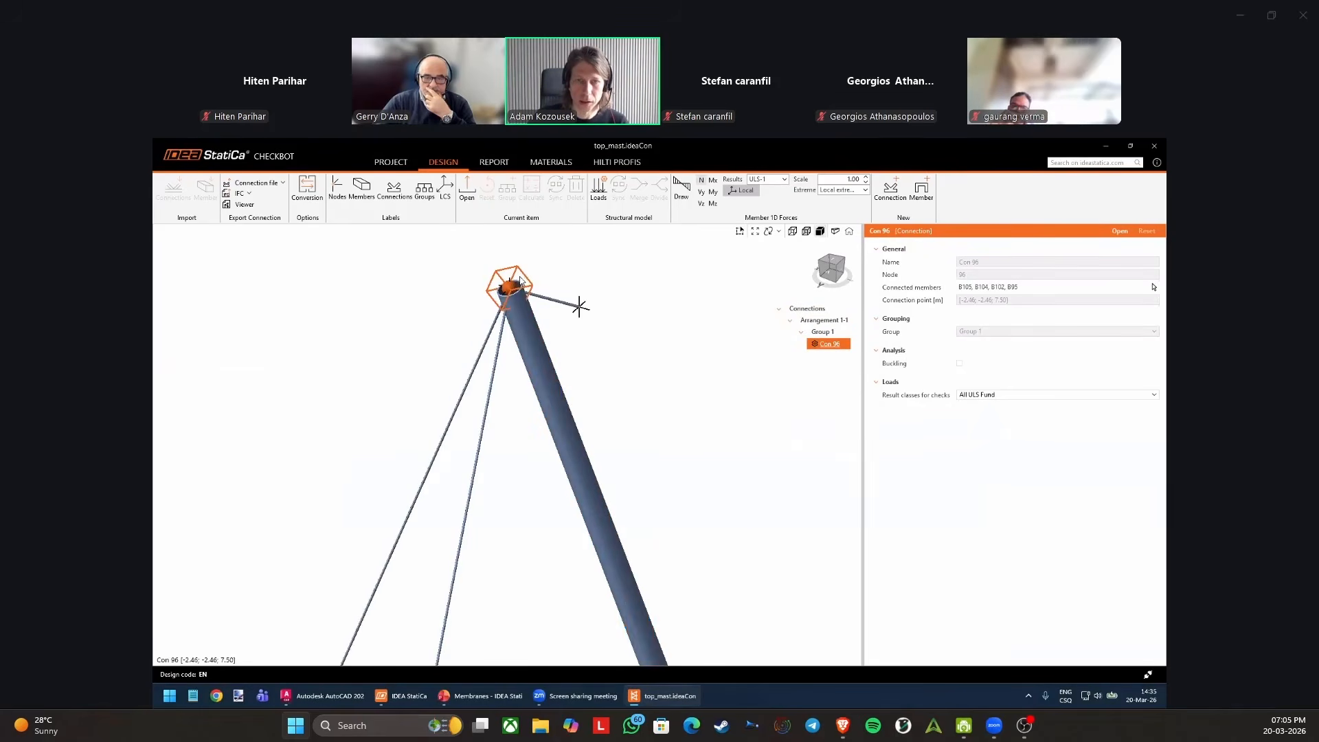
scroll(520, 280, down, 5)
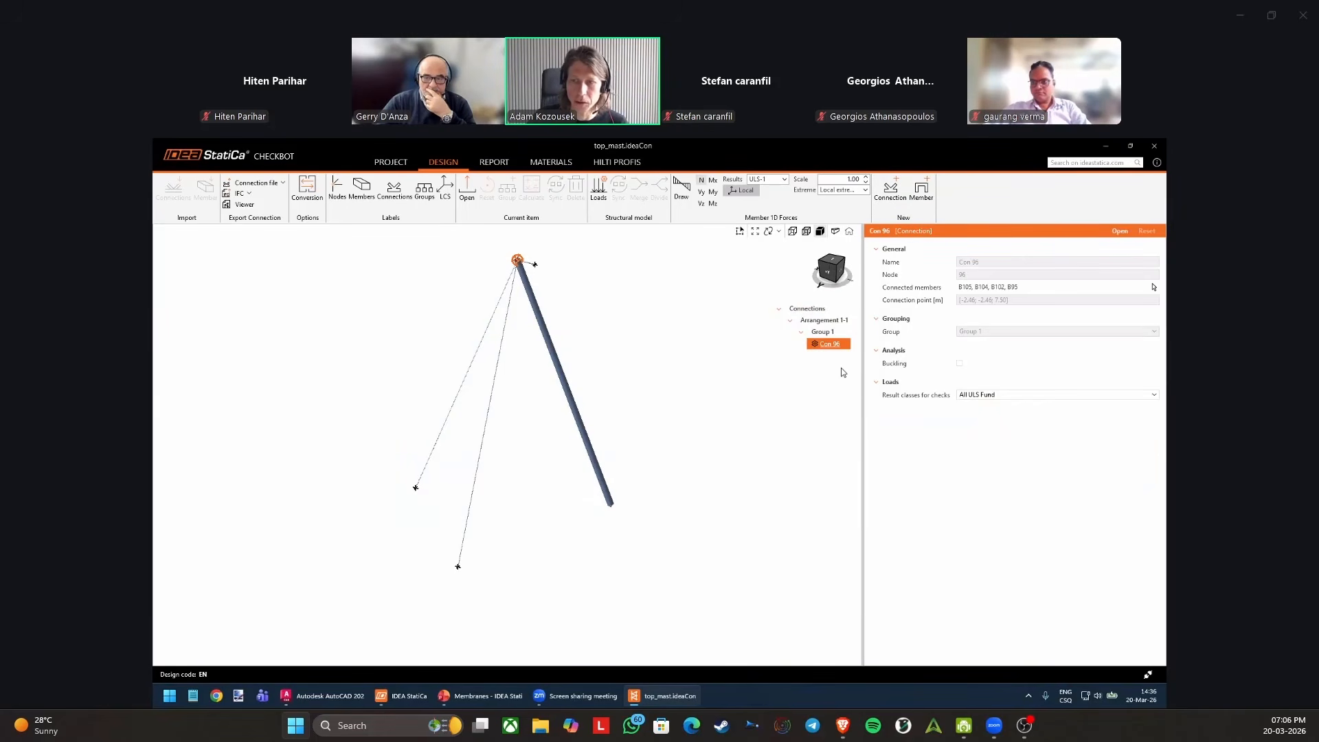
Add new connections at the three lower end nodes of the mast and the two cables.
click(891, 191)
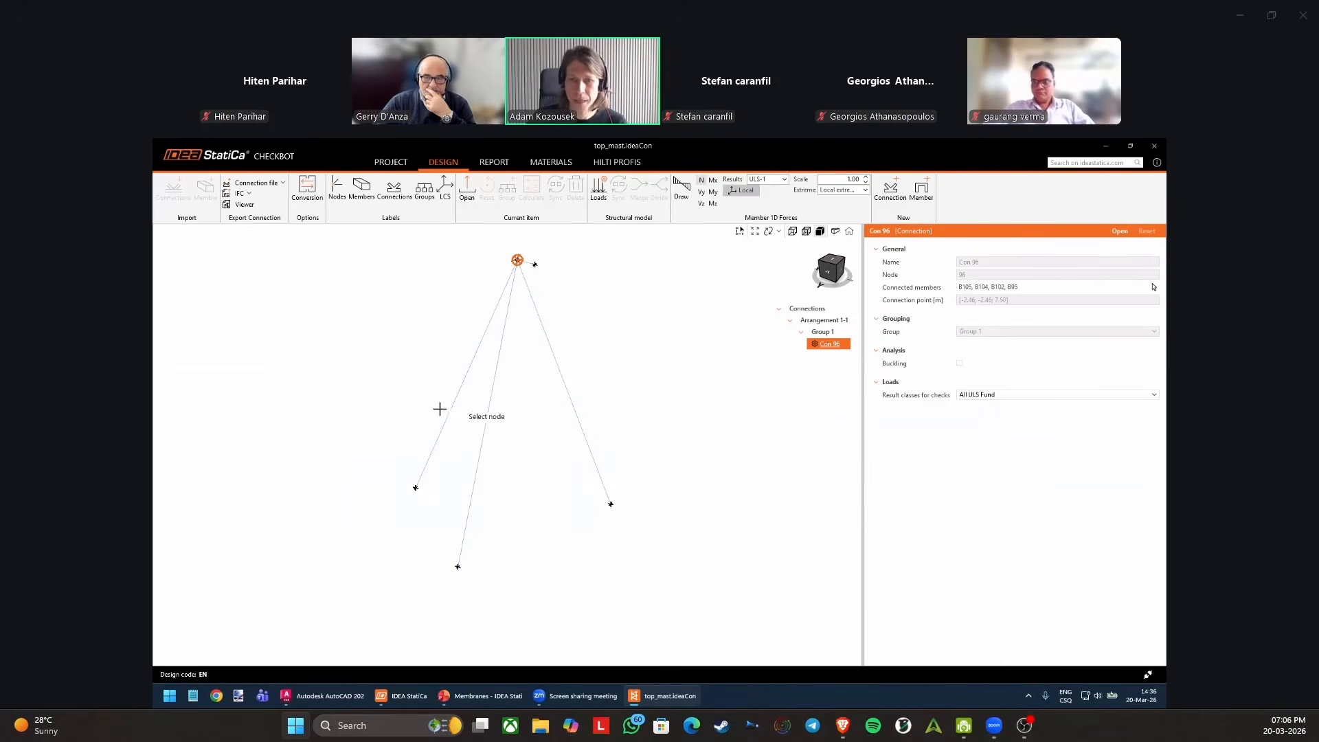
drag(349, 420, 668, 601)
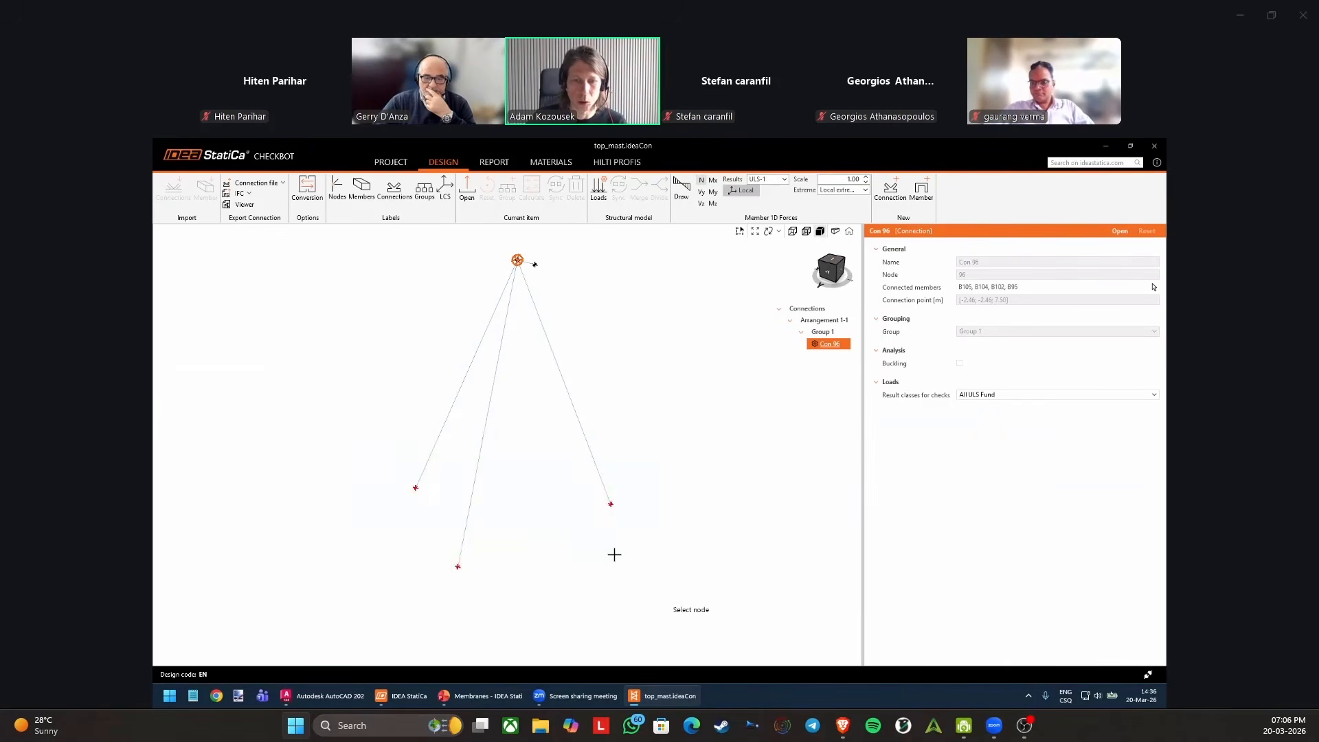
click(427, 498)
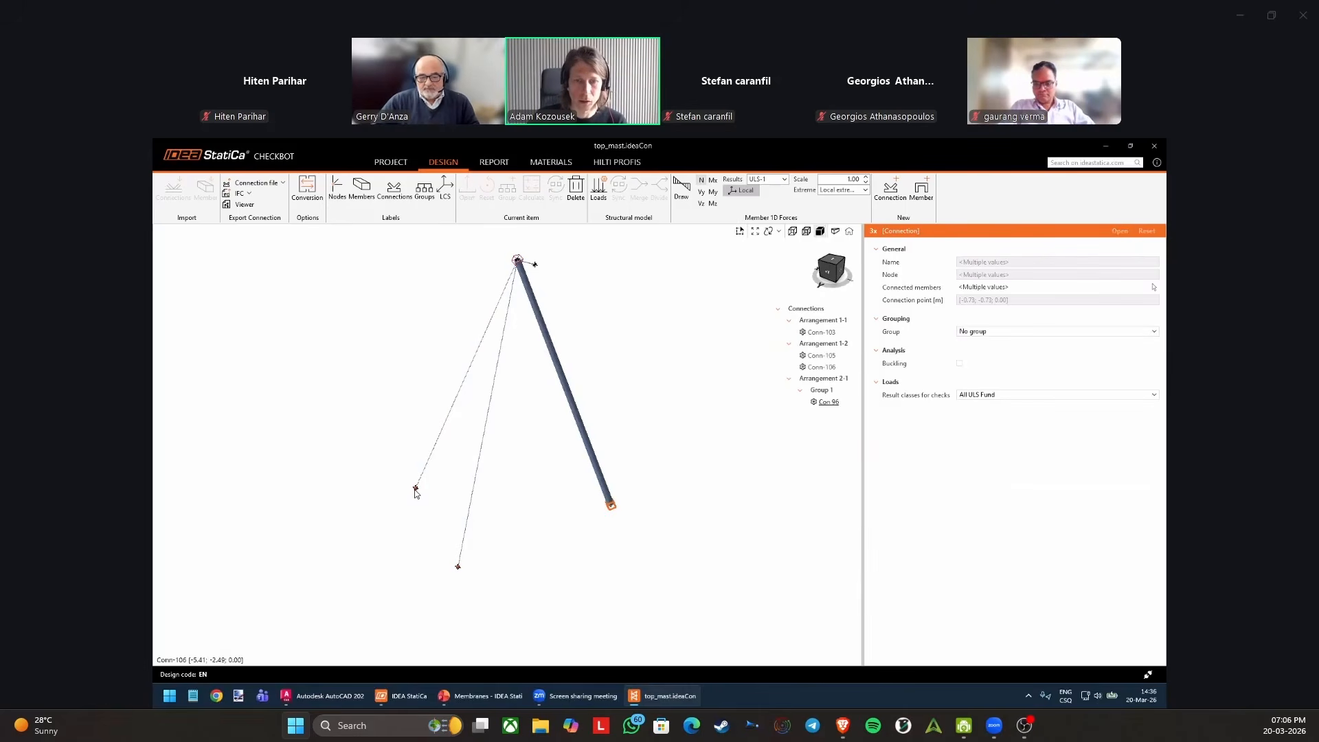
Examine the new connections Conn-105 and Conn-103 at the lower ends of the members.
click(824, 356)
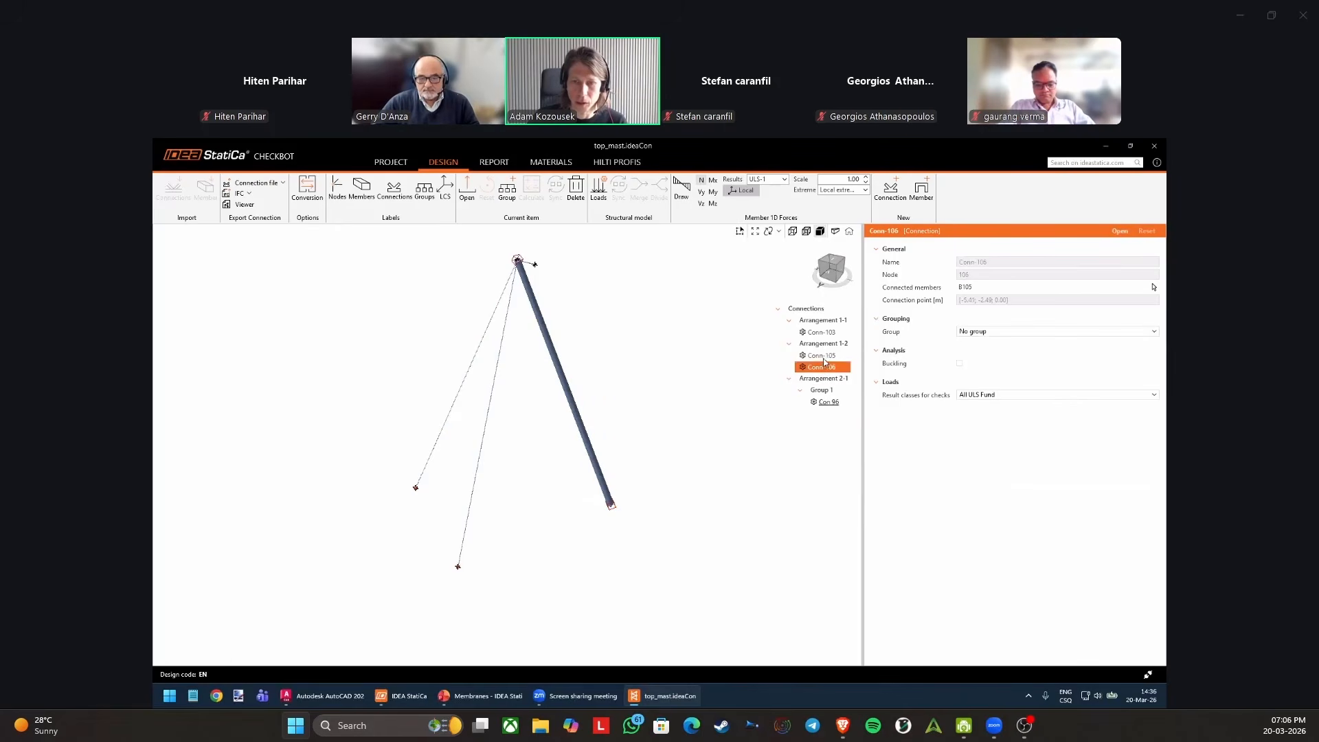
scroll(616, 506, up, 4)
click(608, 503)
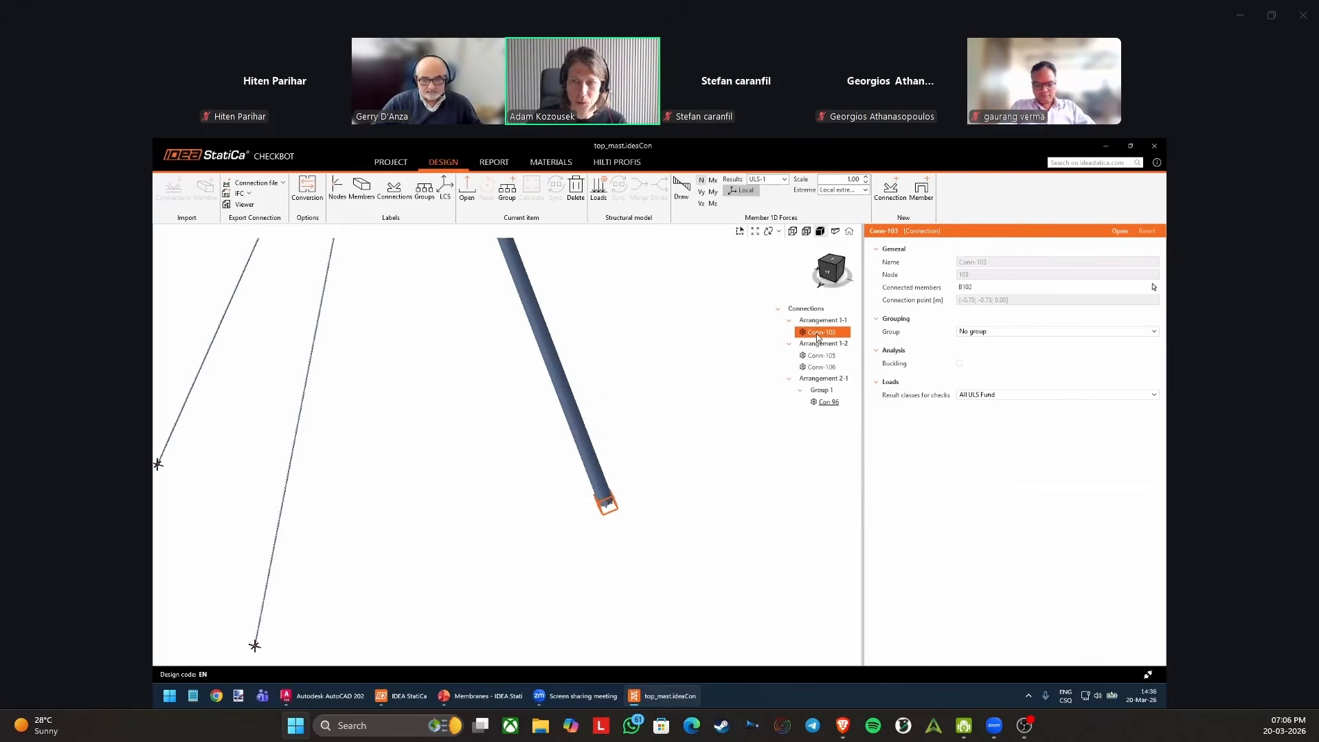
scroll(733, 338, down, 3)
middle_drag(704, 375, 682, 442)
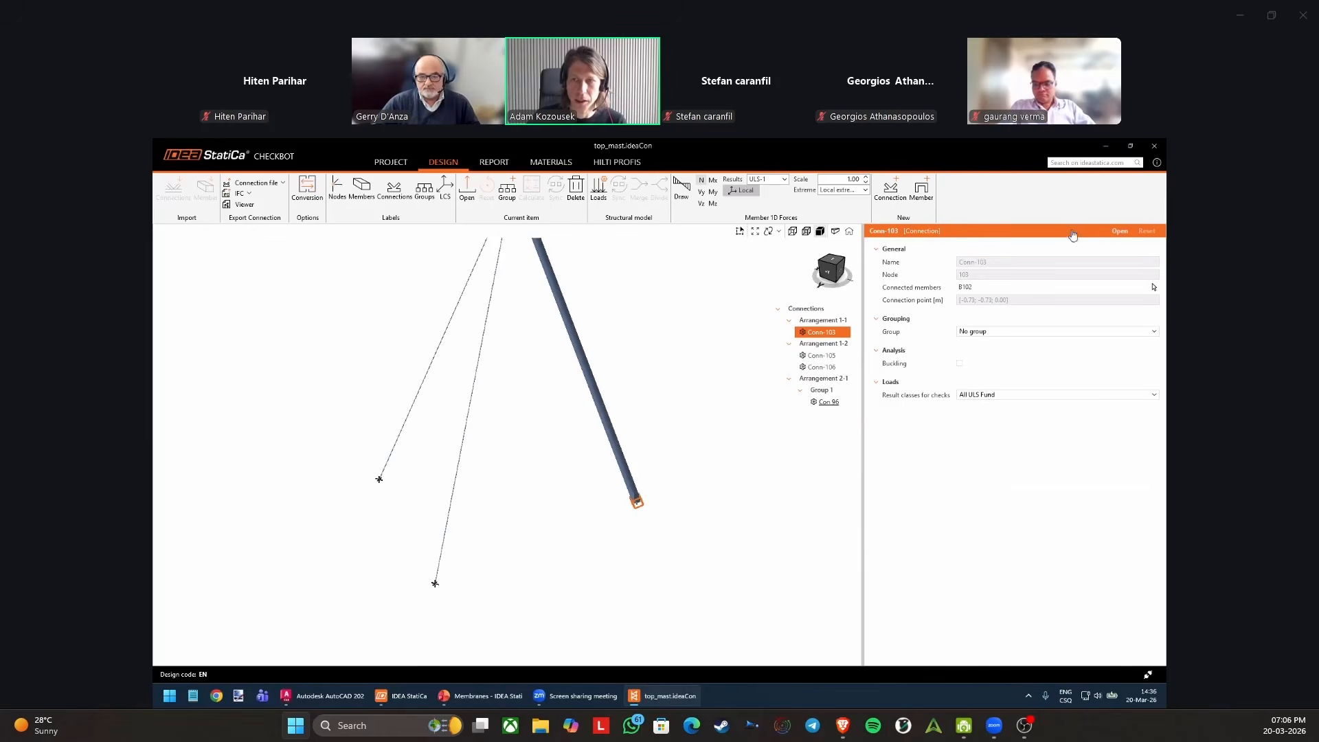
scroll(739, 345, down, 3)
middle_drag(669, 326, 628, 399)
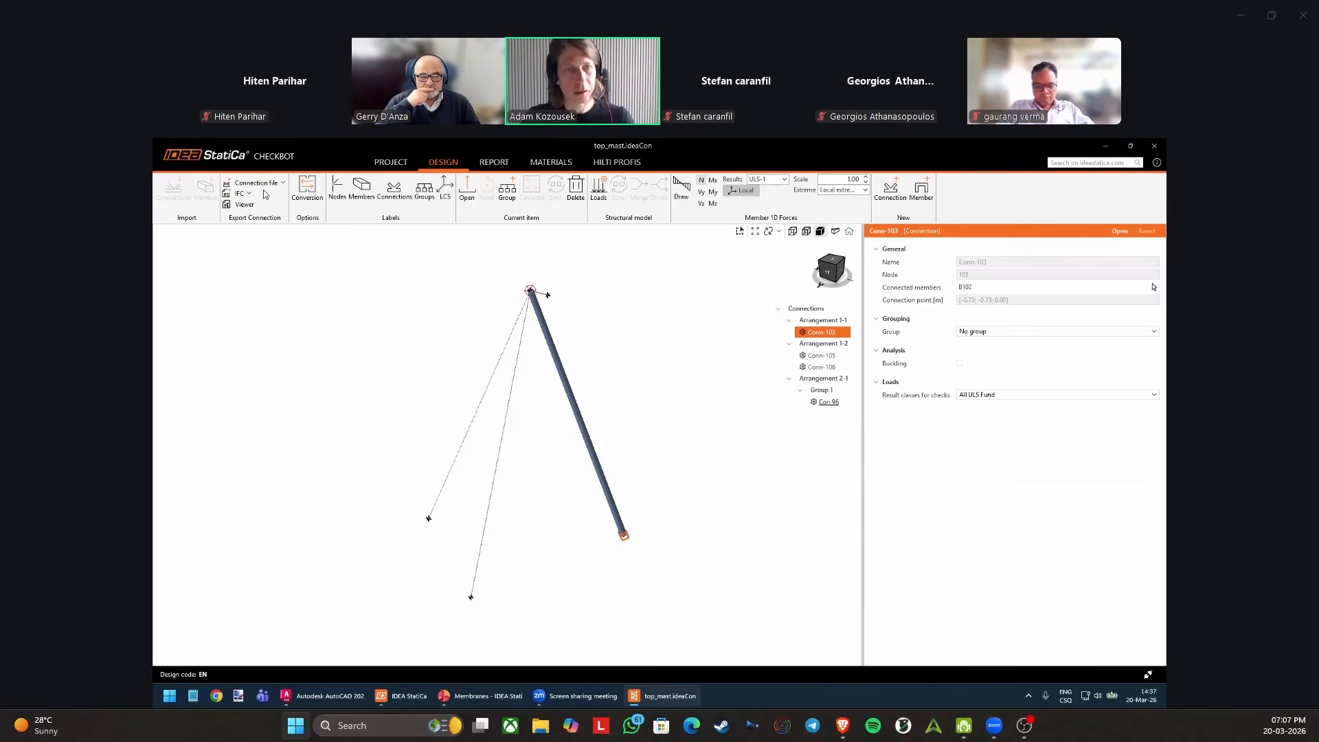
Open the conversion settings, browse the rolled I shape families offered for the imported IPE 330 section and cancel the shape selection.
click(309, 190)
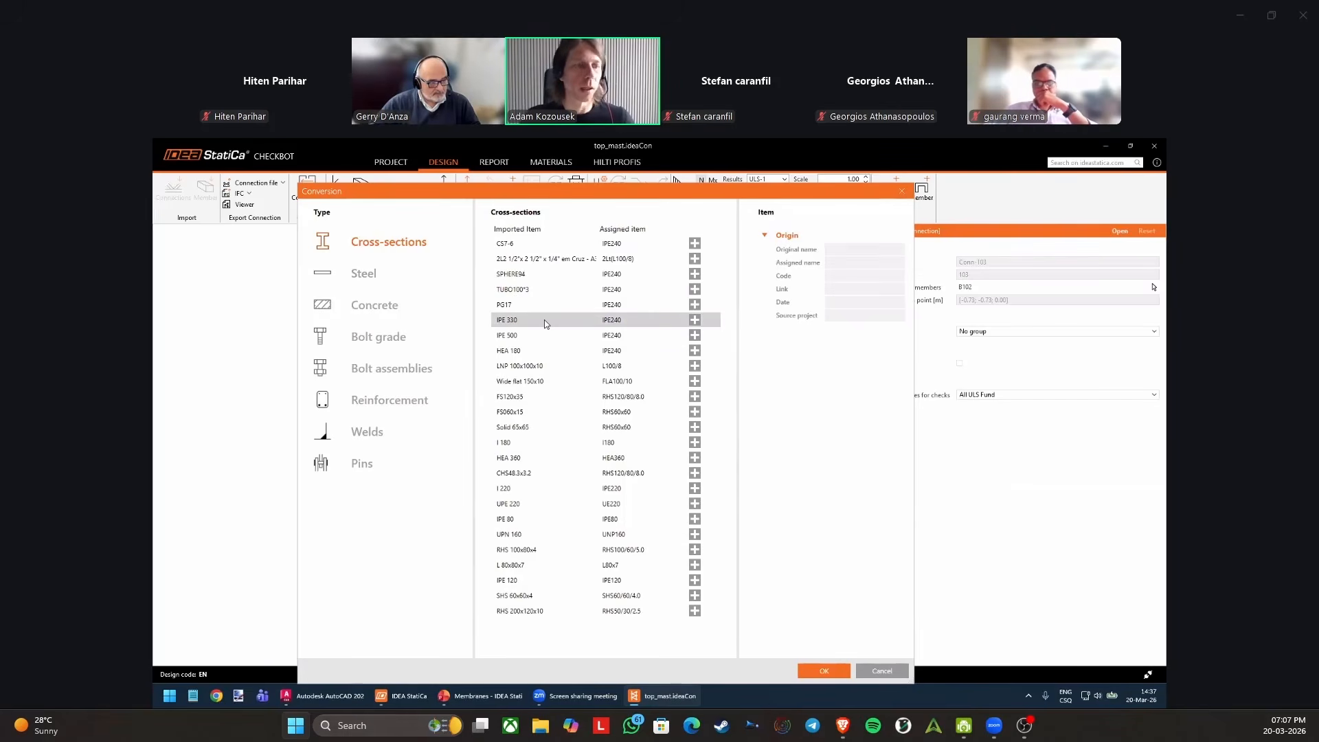
click(695, 320)
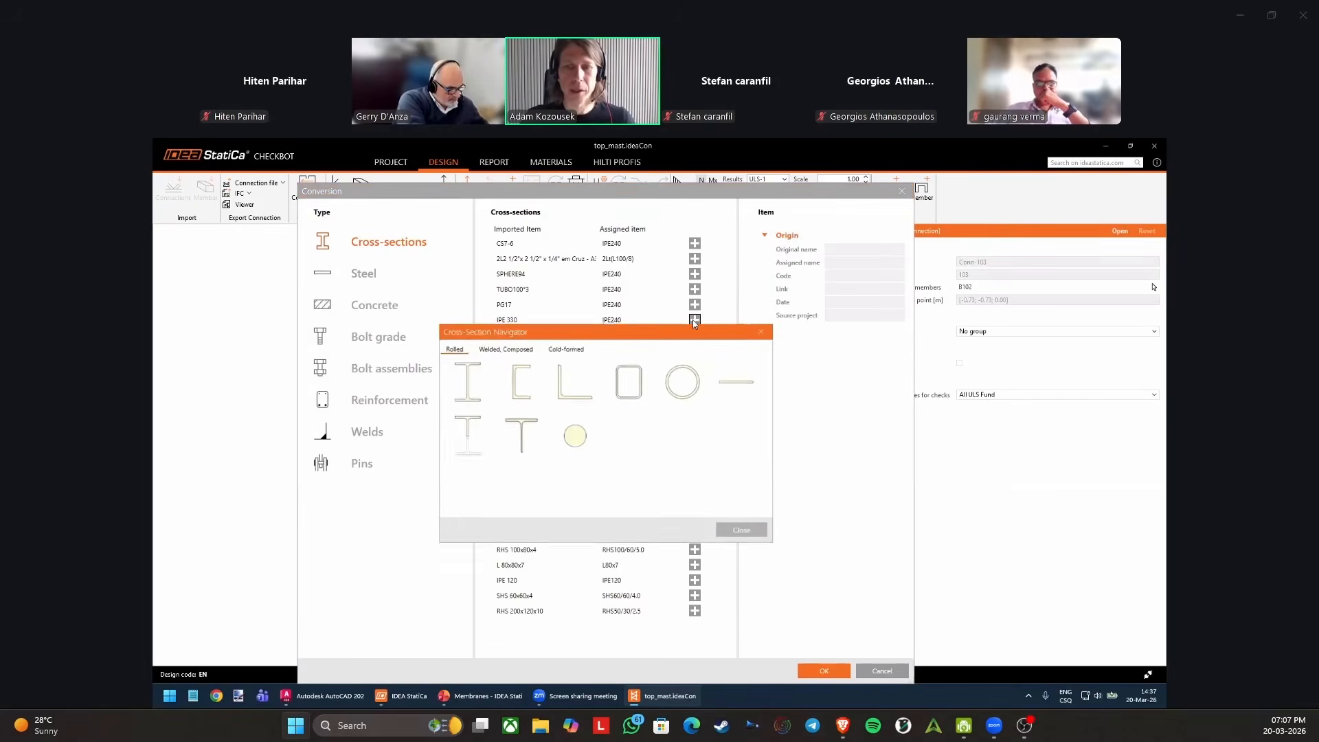
click(484, 381)
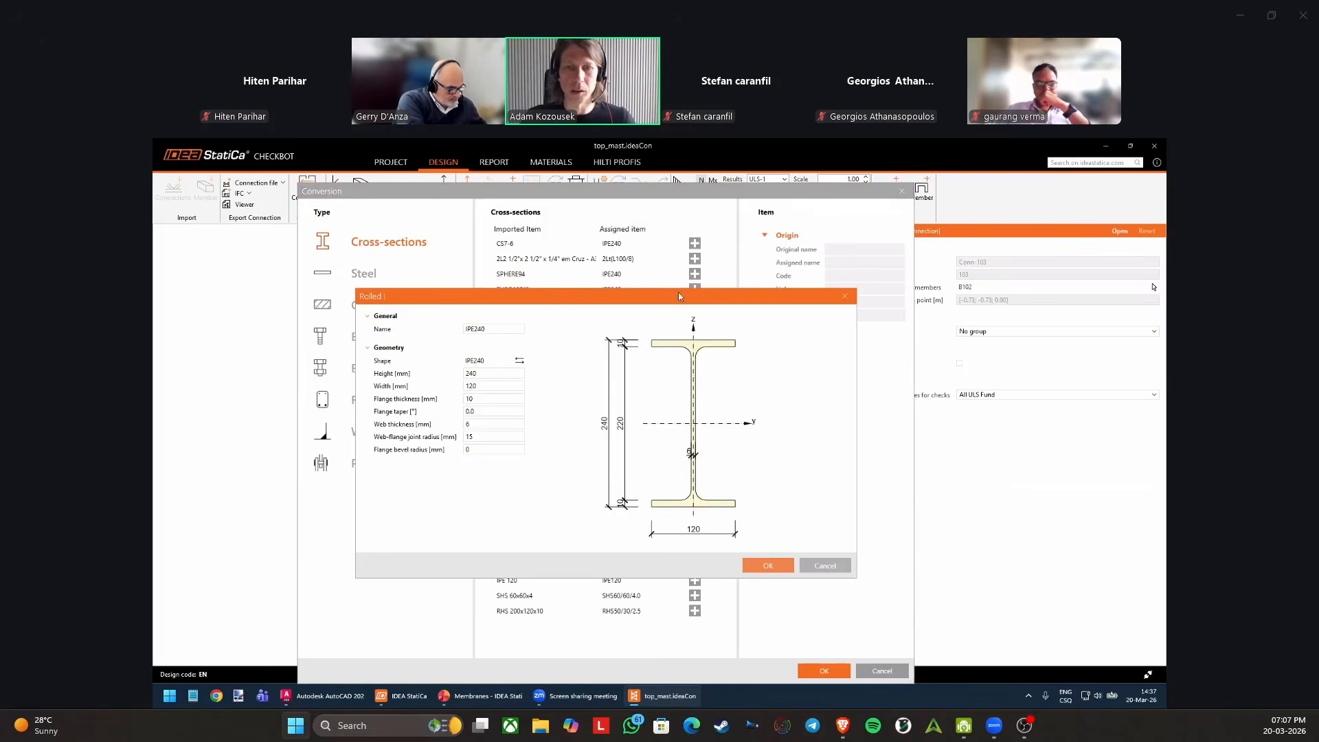
drag(678, 295, 800, 288)
click(520, 360)
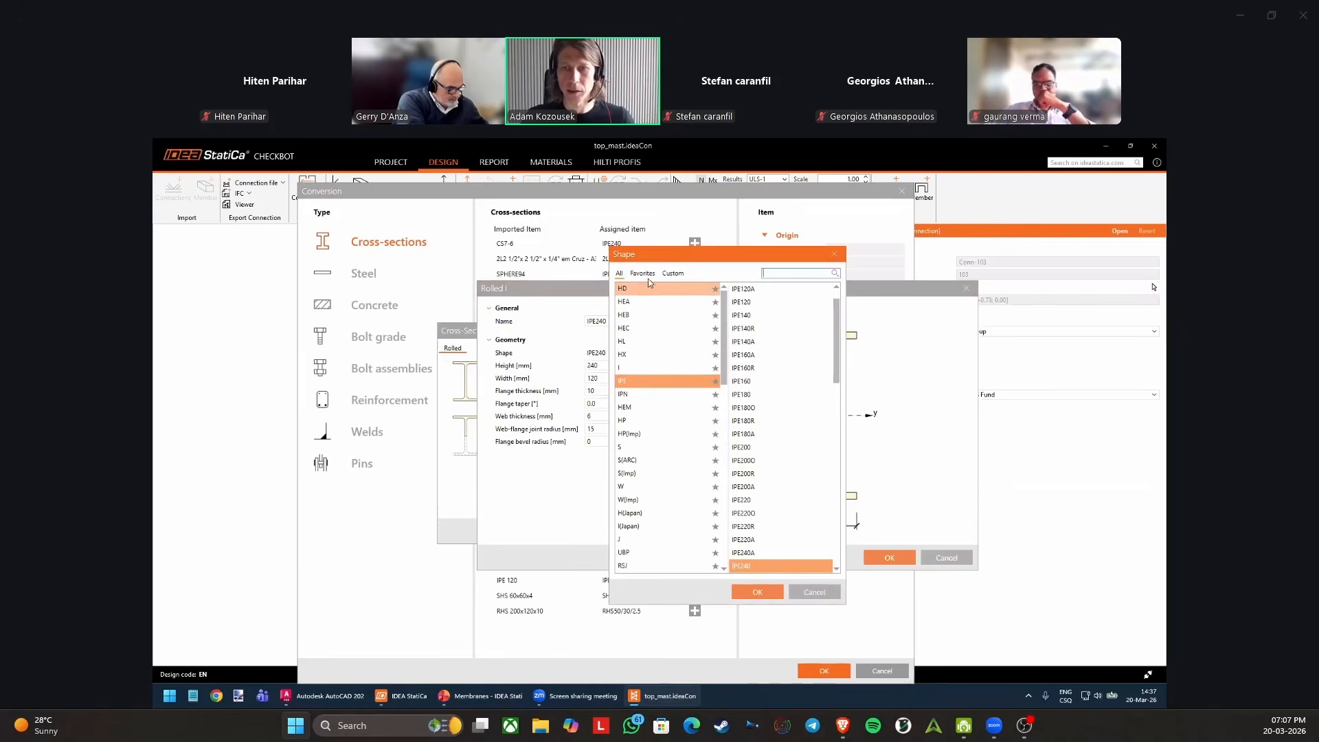
click(644, 315)
click(645, 340)
click(653, 394)
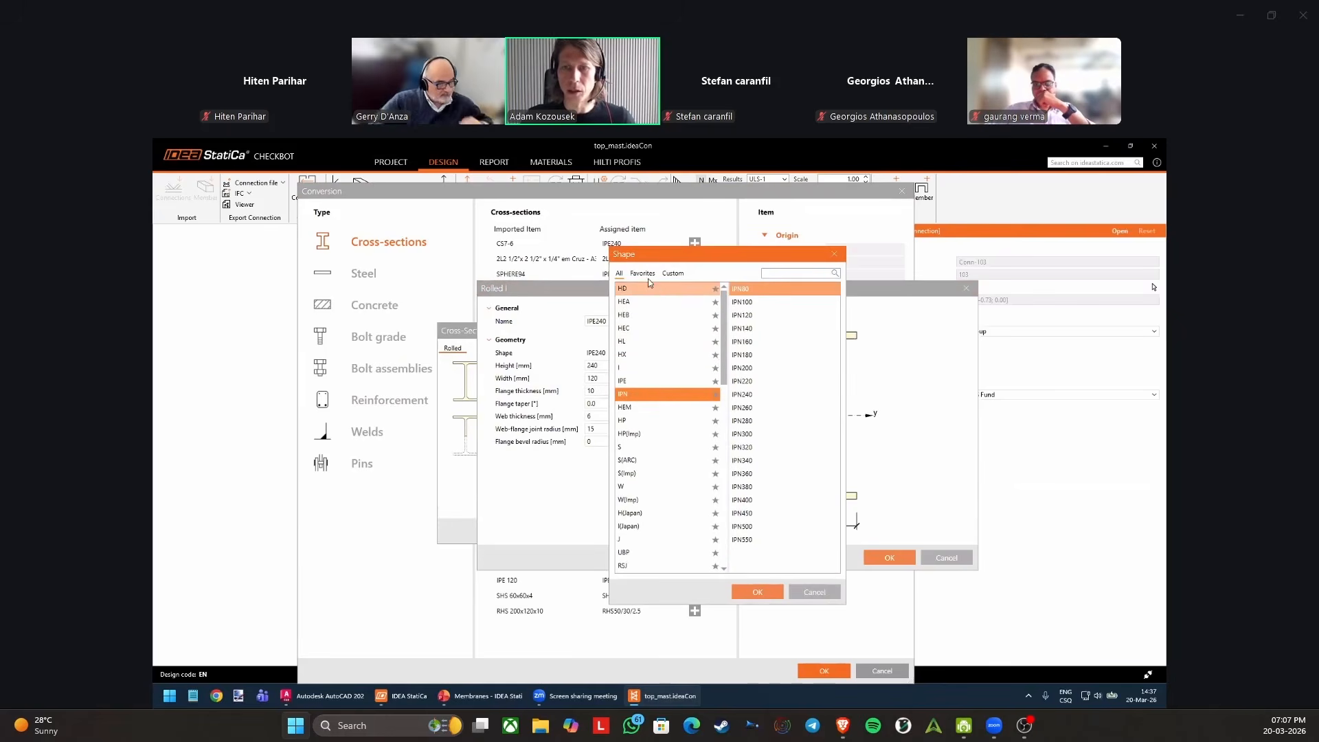
click(652, 459)
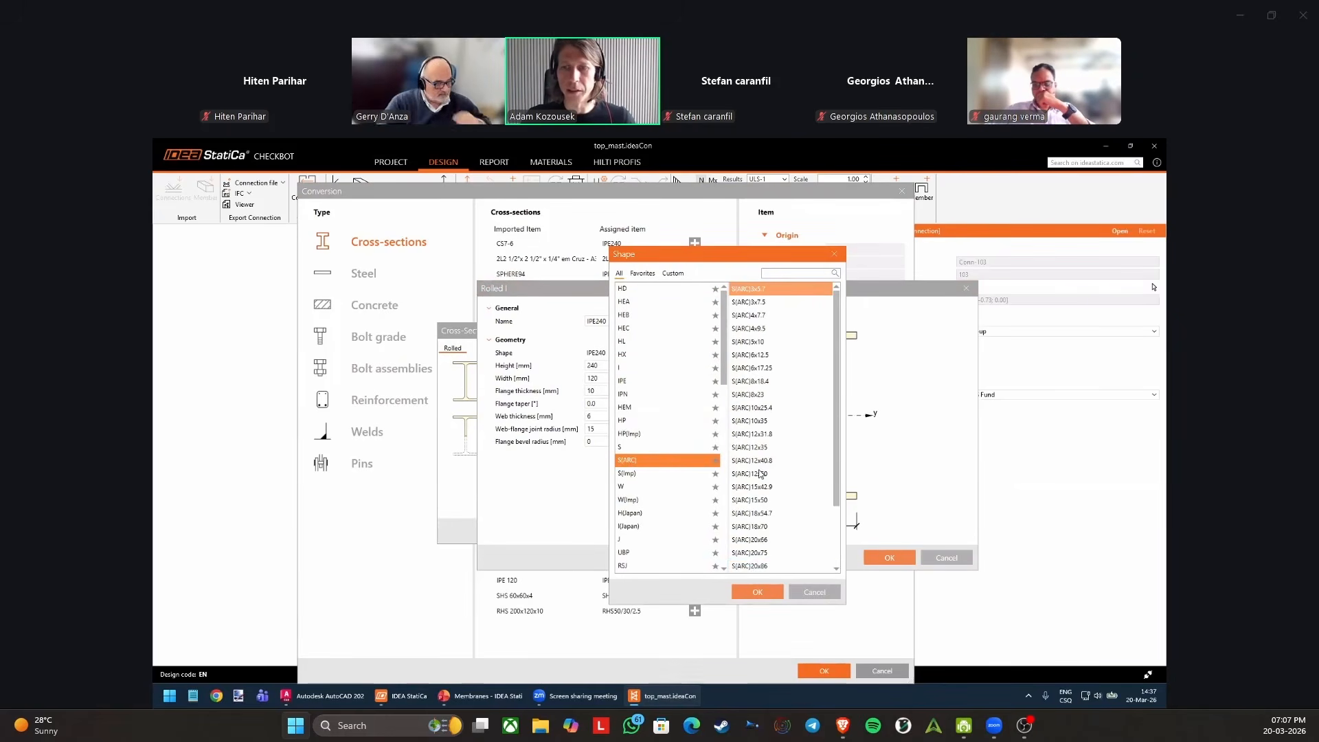
click(820, 594)
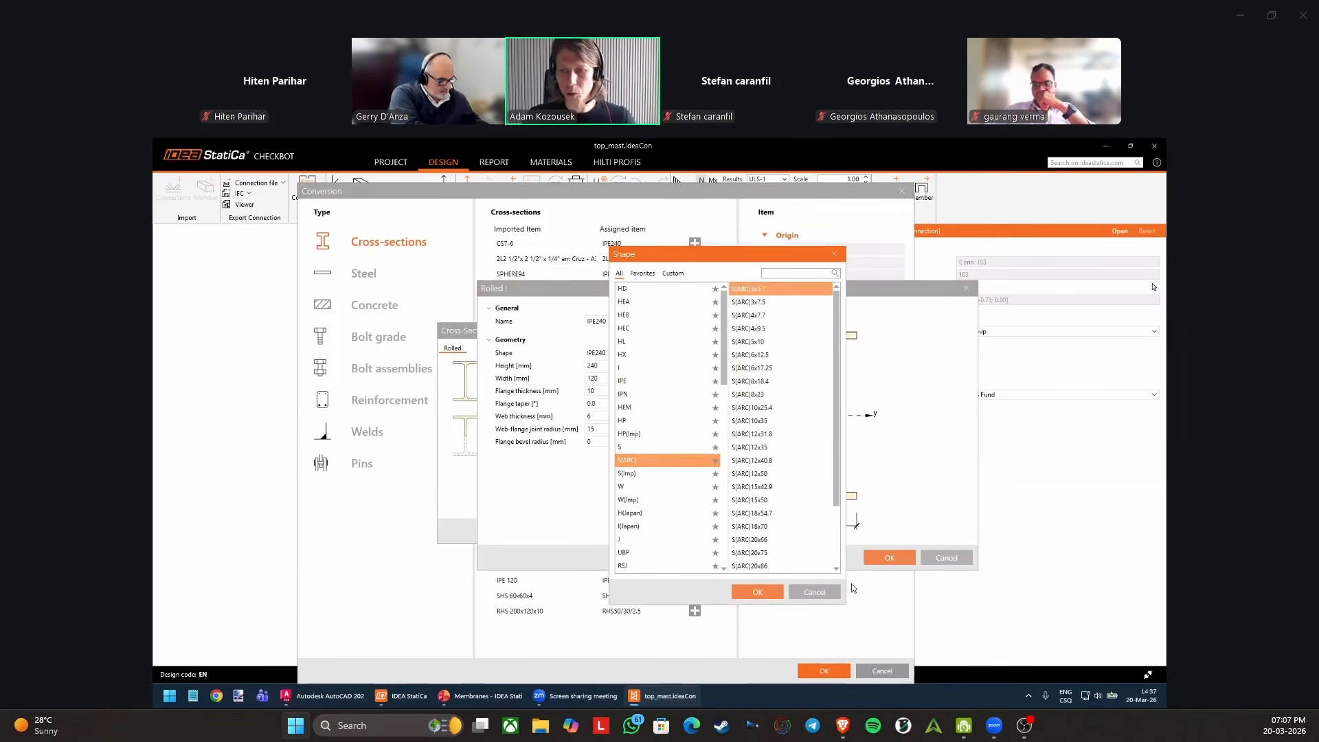
click(941, 559)
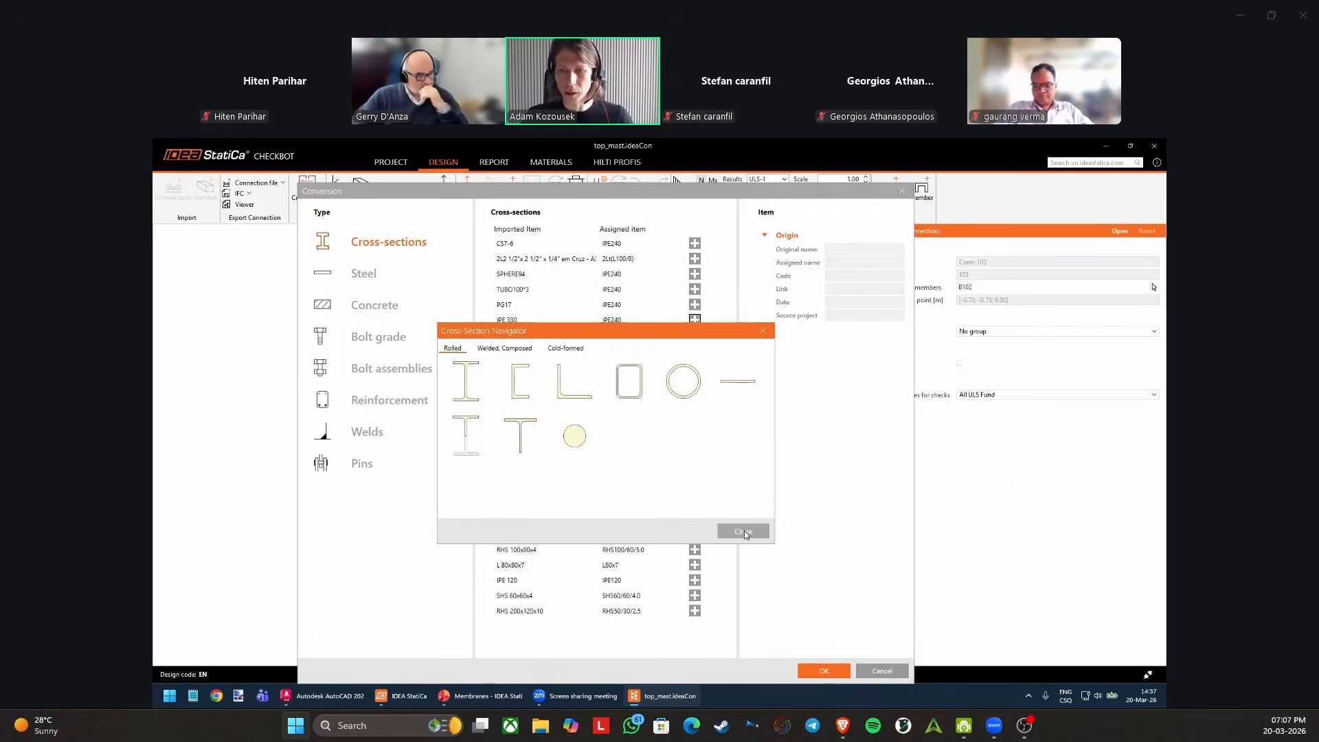
Review the welded, composed and cold-formed section types in the Cross-Section Navigator and close it.
click(504, 348)
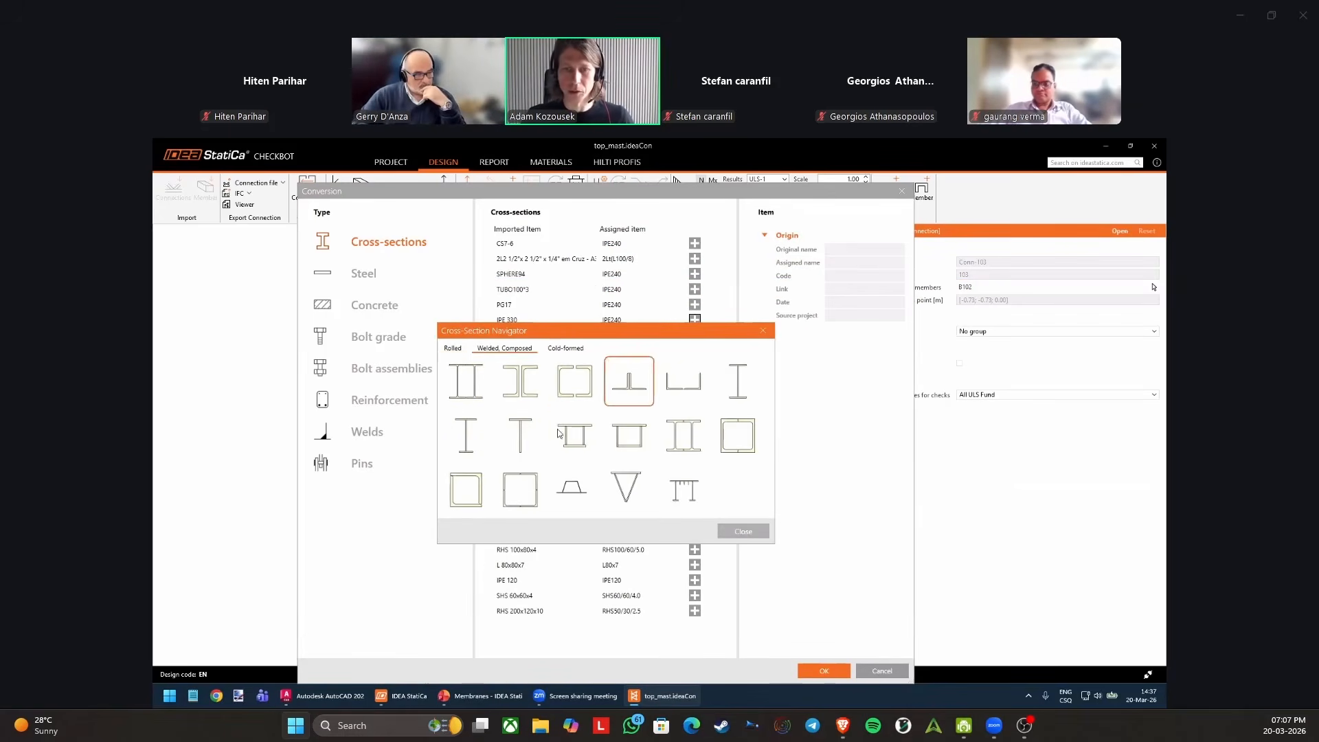
click(566, 348)
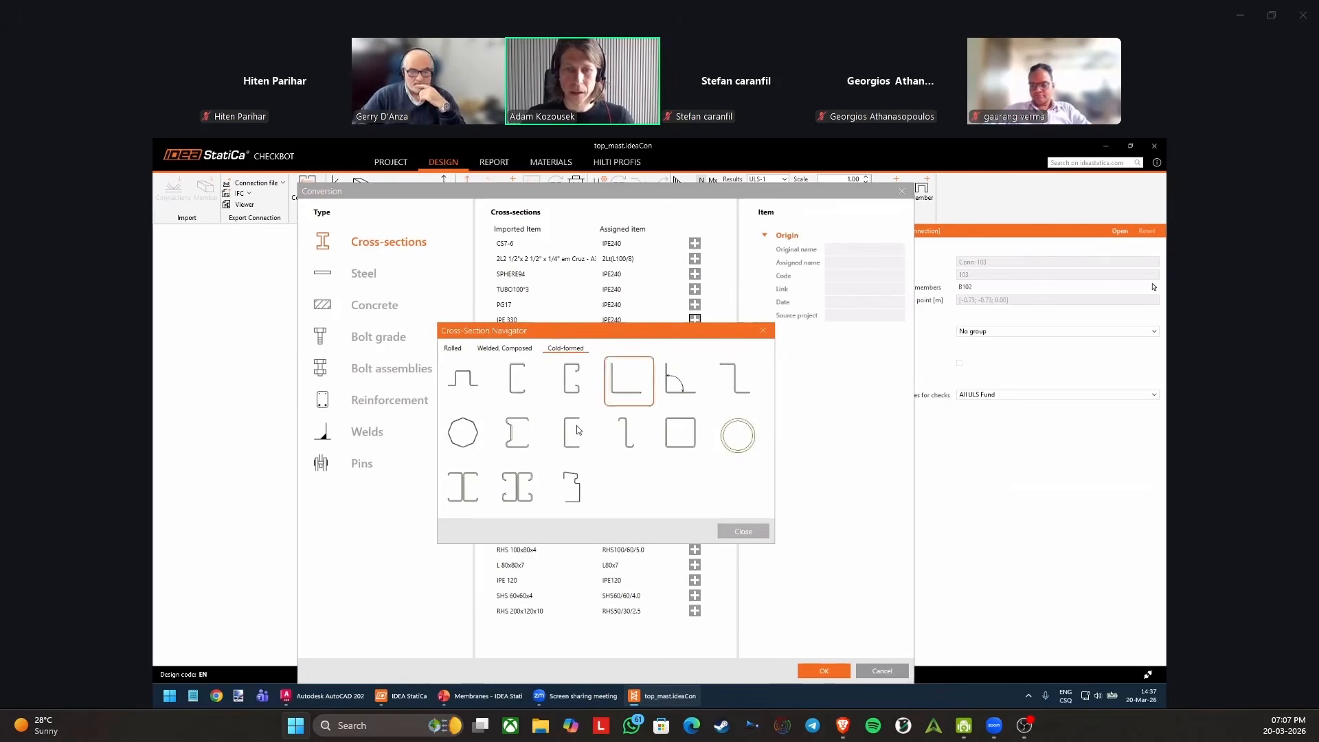
click(750, 534)
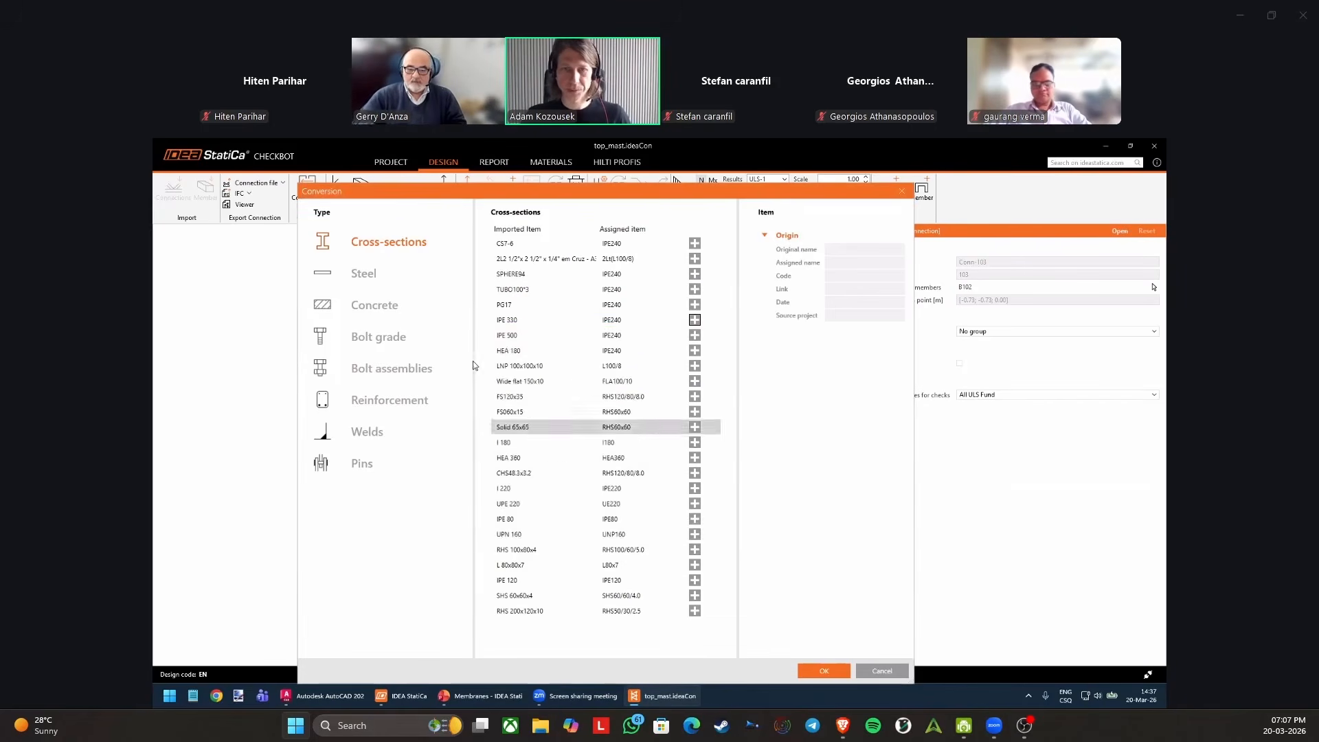
Review the steel, concrete and bolt assembly conversion tables and close the conversion settings without saving.
click(371, 274)
click(374, 304)
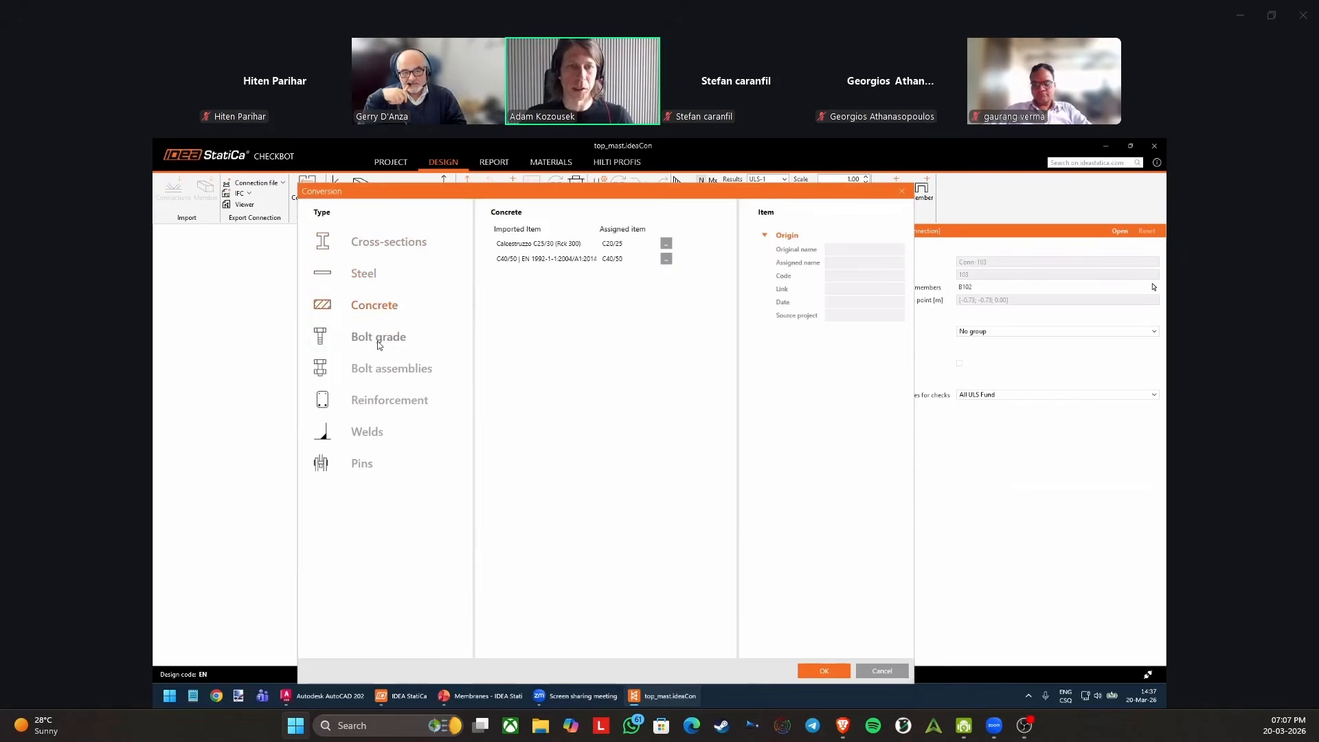
click(385, 368)
click(881, 671)
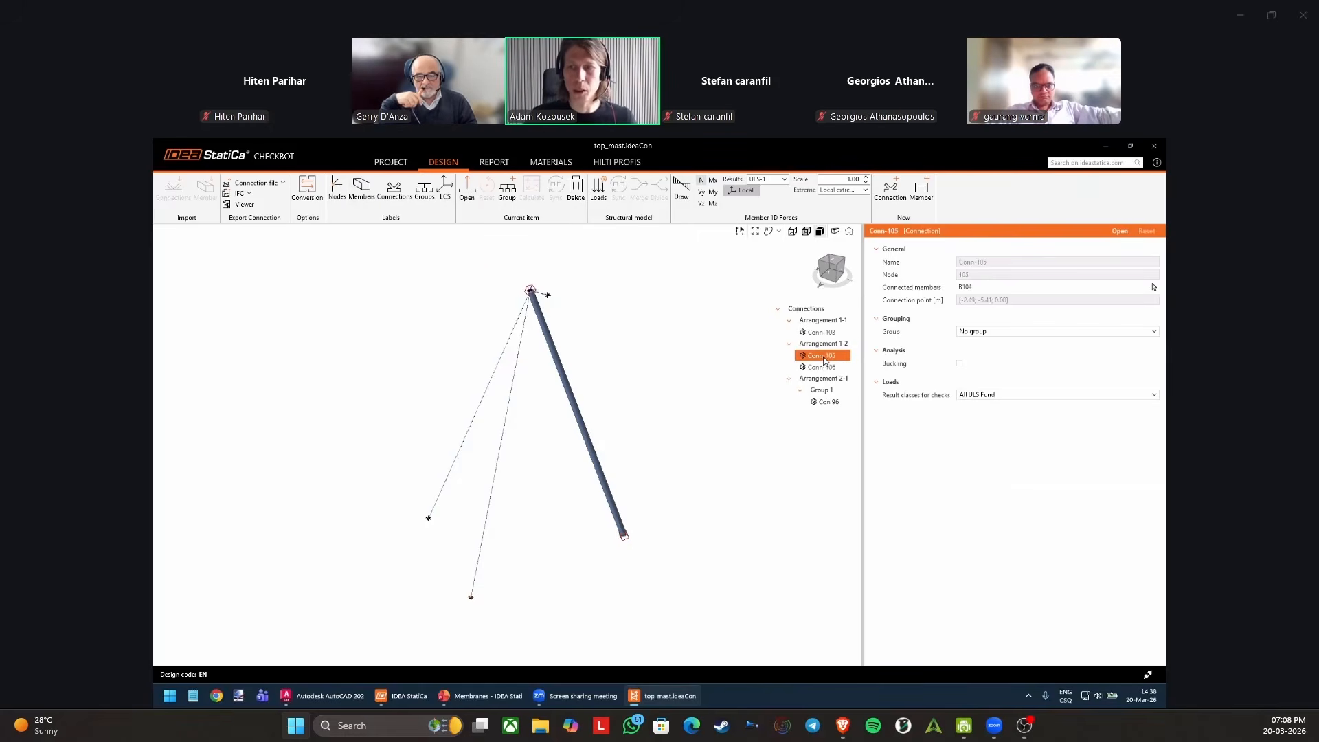
Inspect Conn-103 and compare the typology of Arrangement 1-1, Arrangement 1-2 and Arrangement 2-1.
click(821, 332)
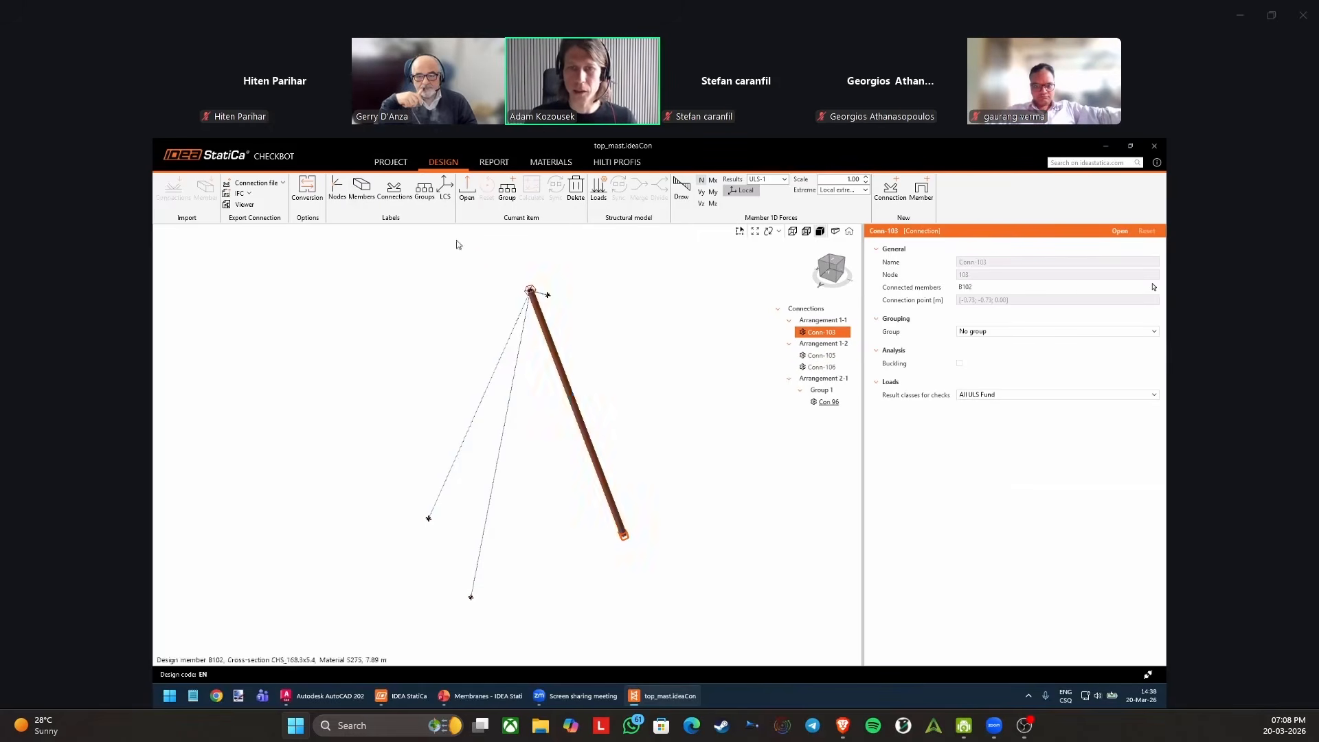
click(826, 320)
click(828, 343)
click(834, 376)
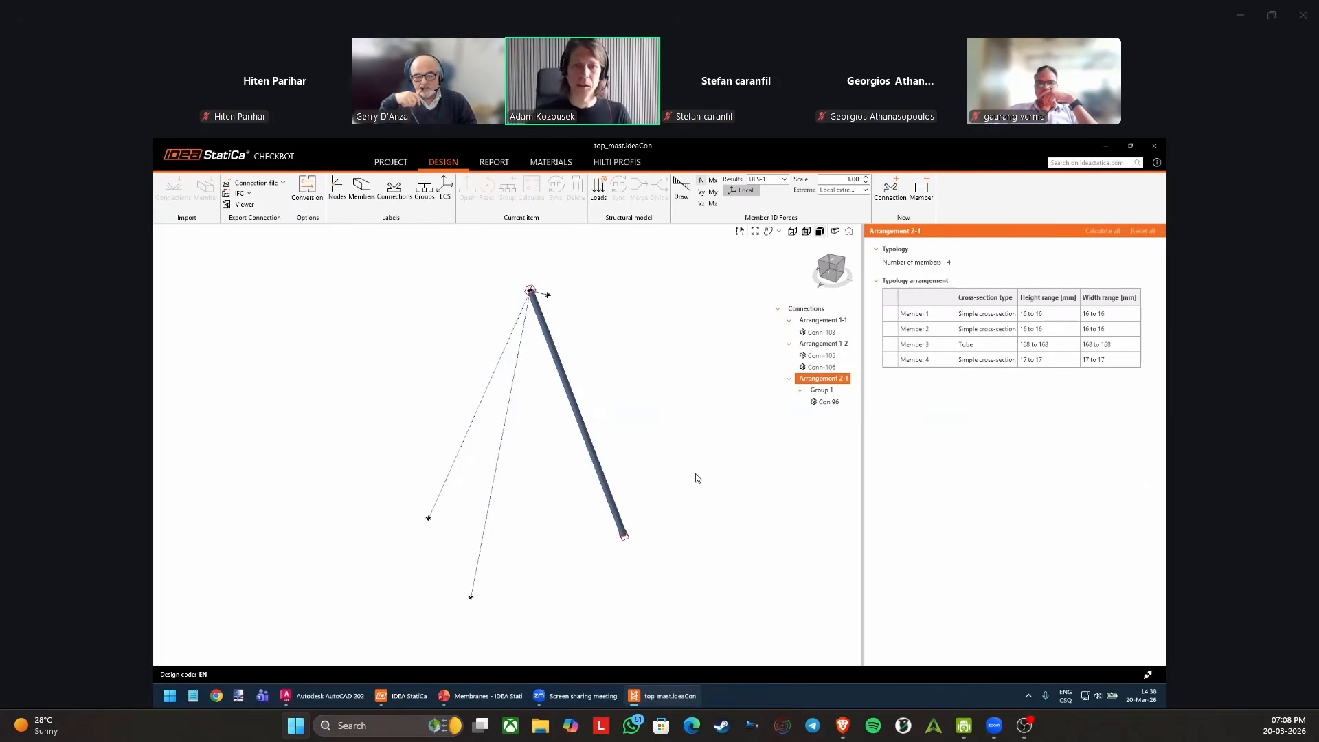
Set the grouping of the connections list to None.
scroll(522, 291, up, 5)
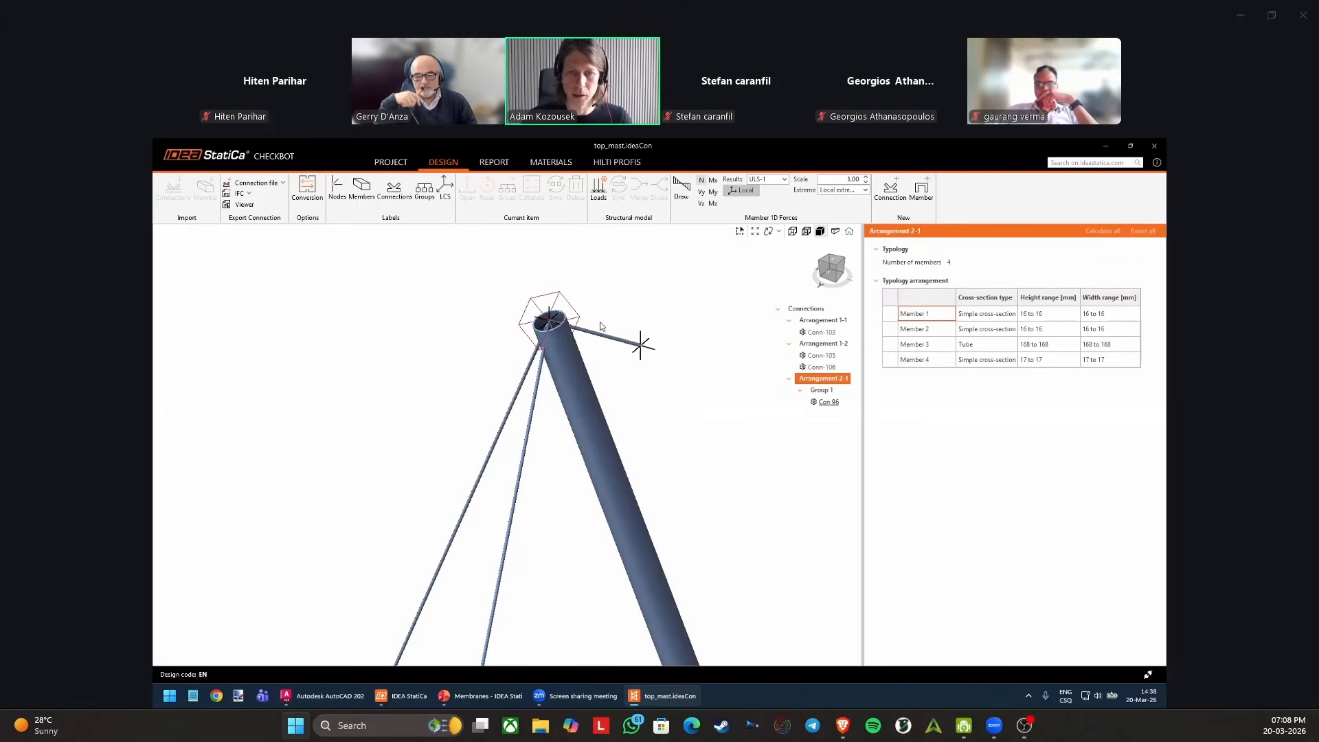
right_click(816, 311)
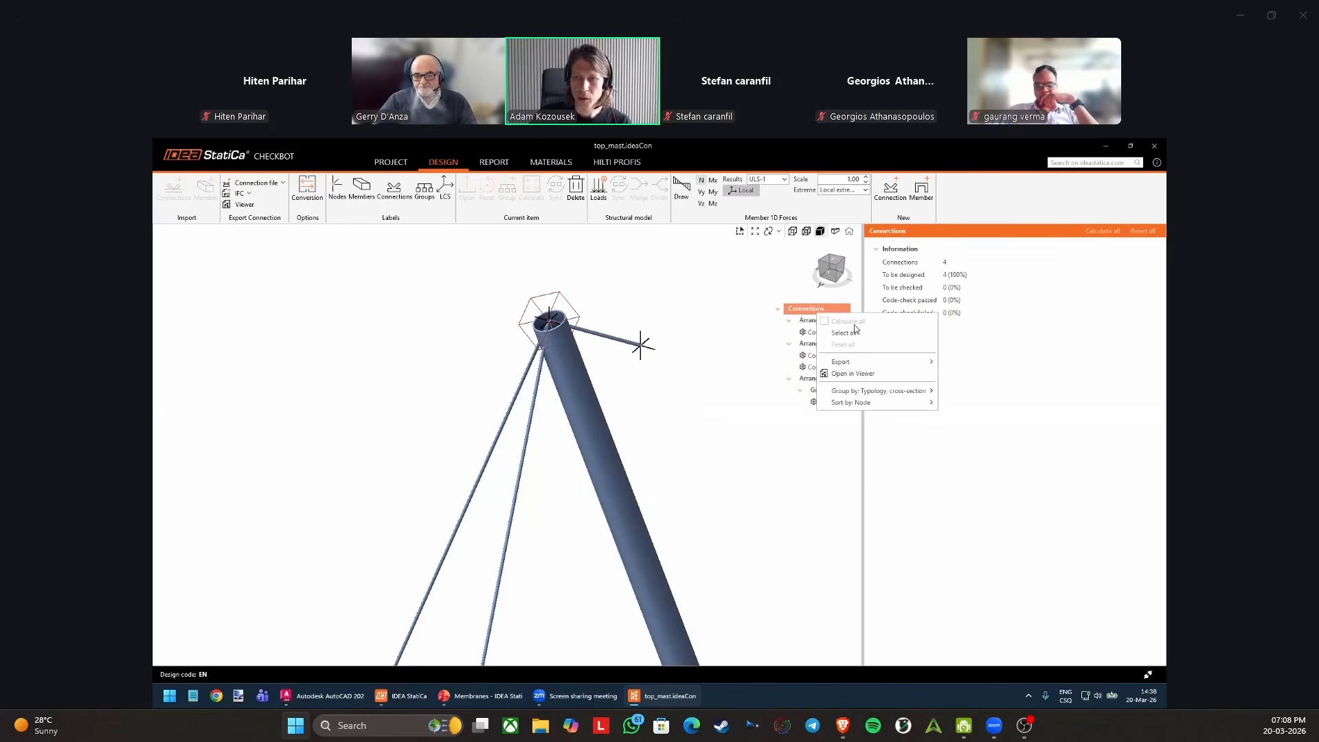
click(941, 389)
right_click(832, 310)
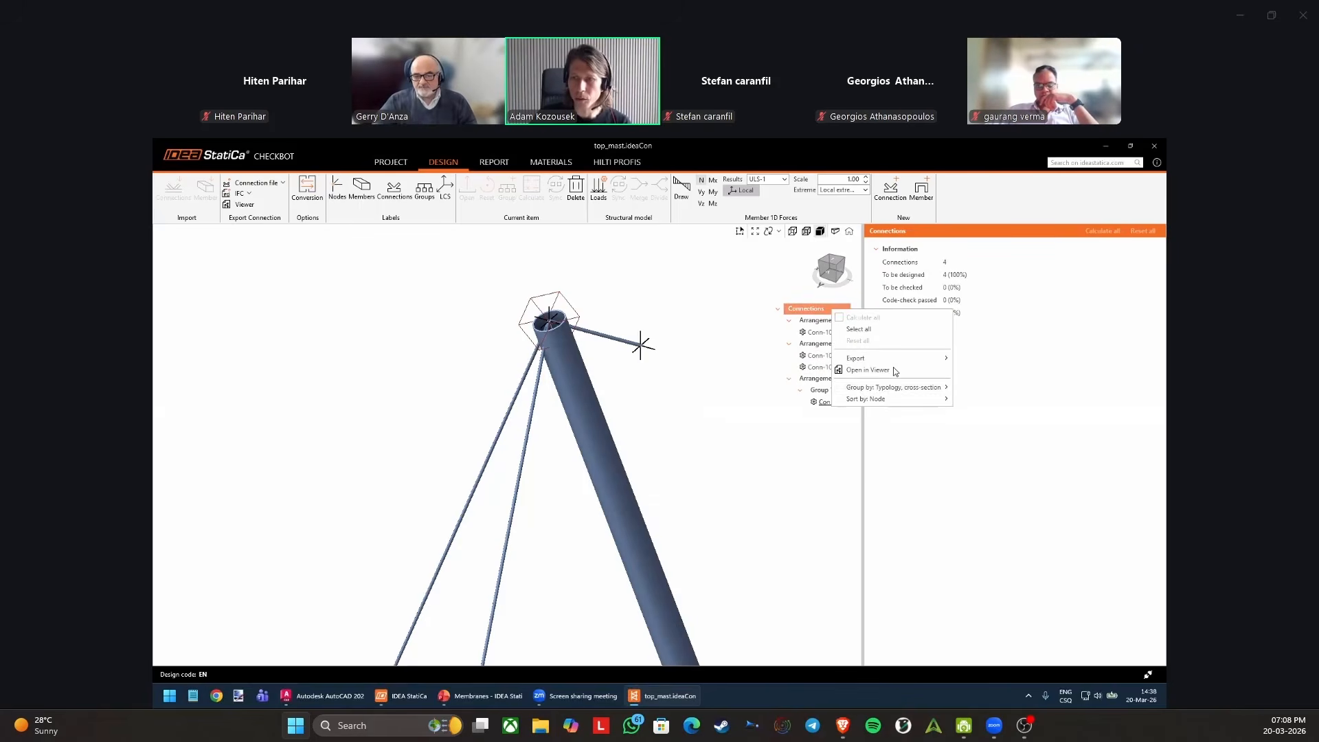
mouse_move(895, 389)
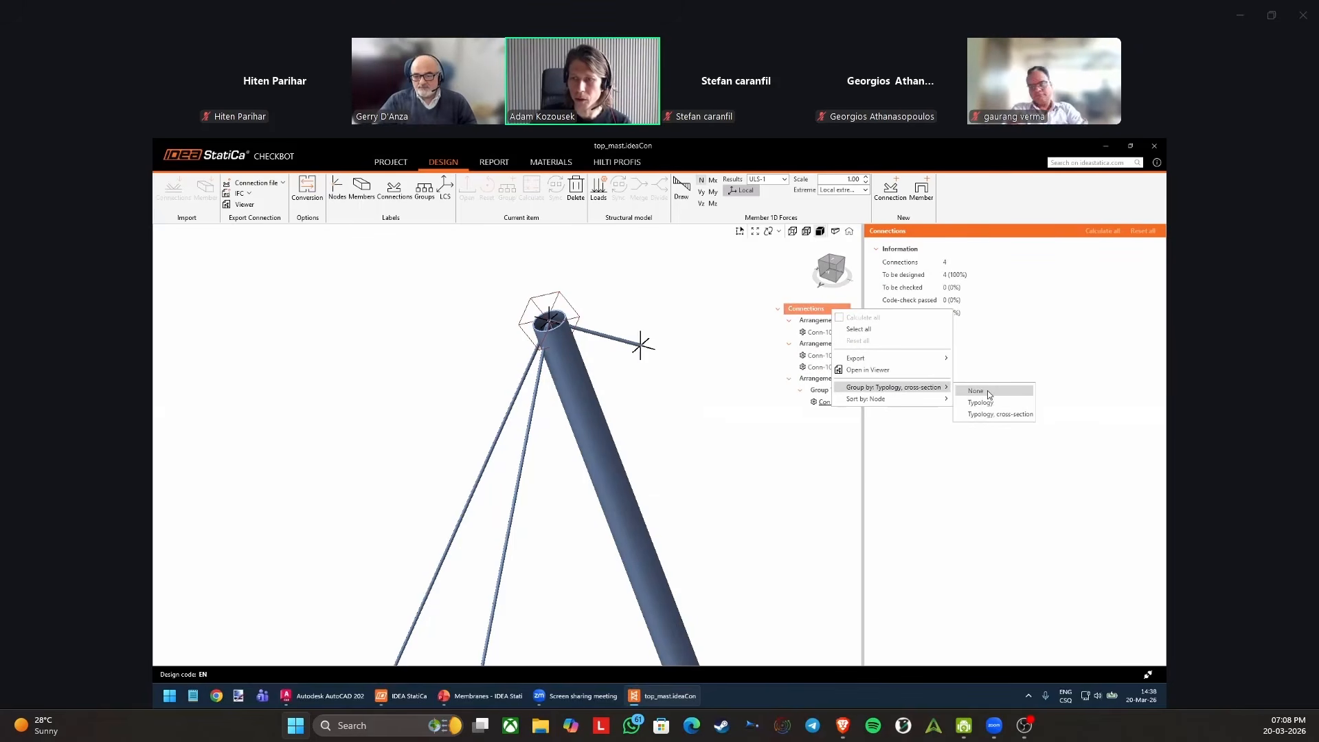
click(987, 390)
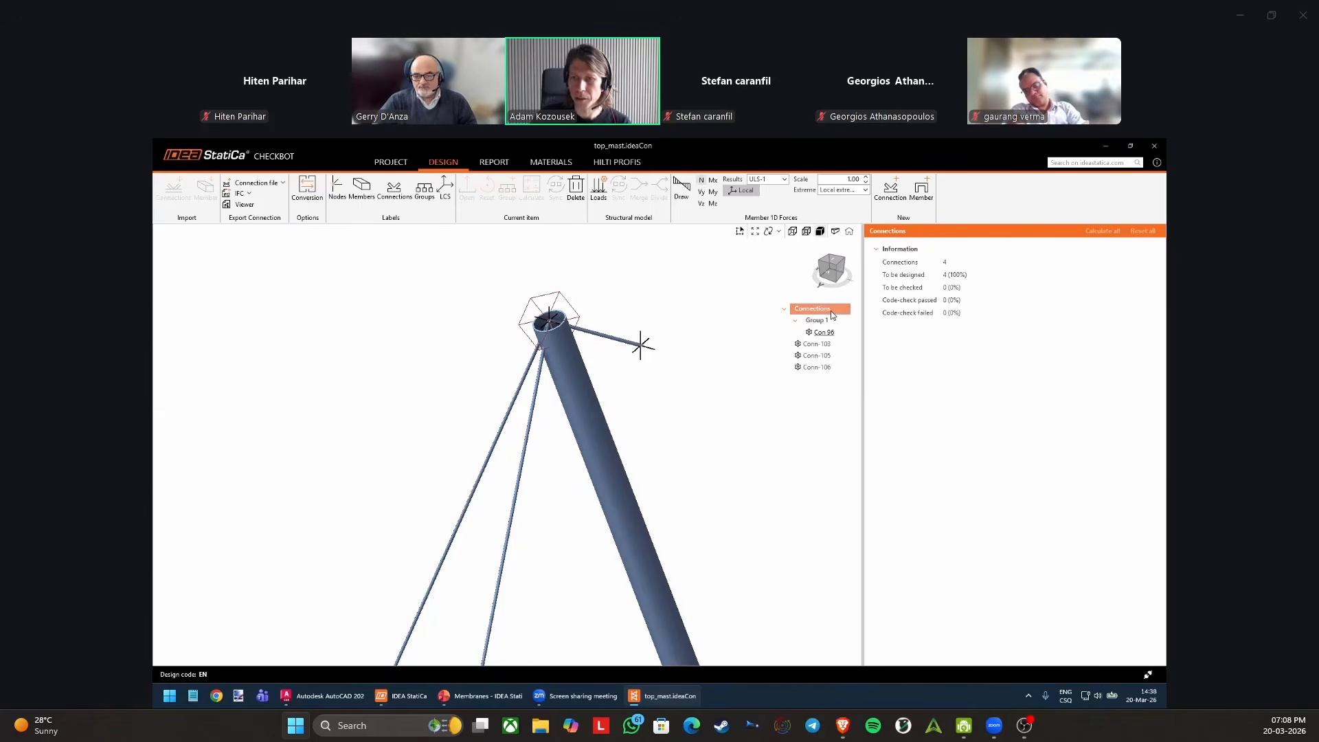
Select Conn-103, Conn-105 and Conn-106 together and check the actions offered for them.
click(829, 346)
shift+click(830, 369)
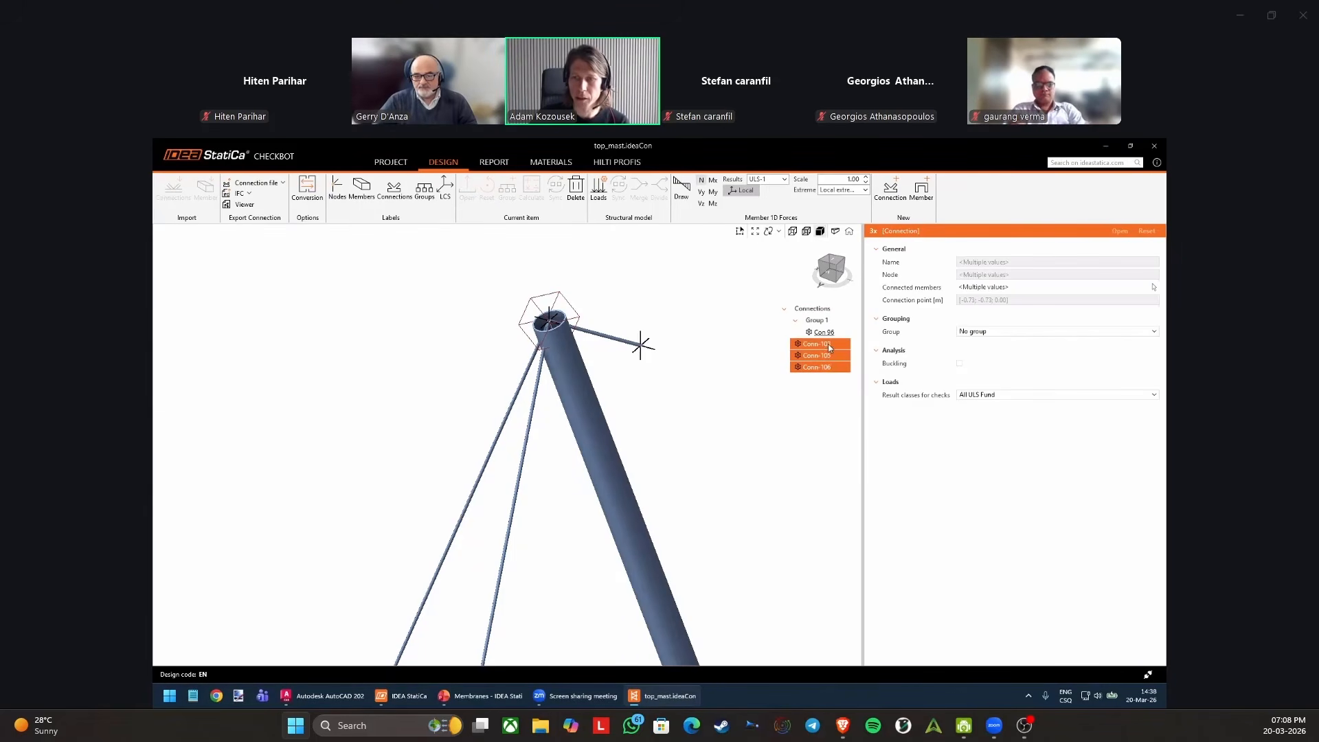
right_click(827, 344)
click(821, 408)
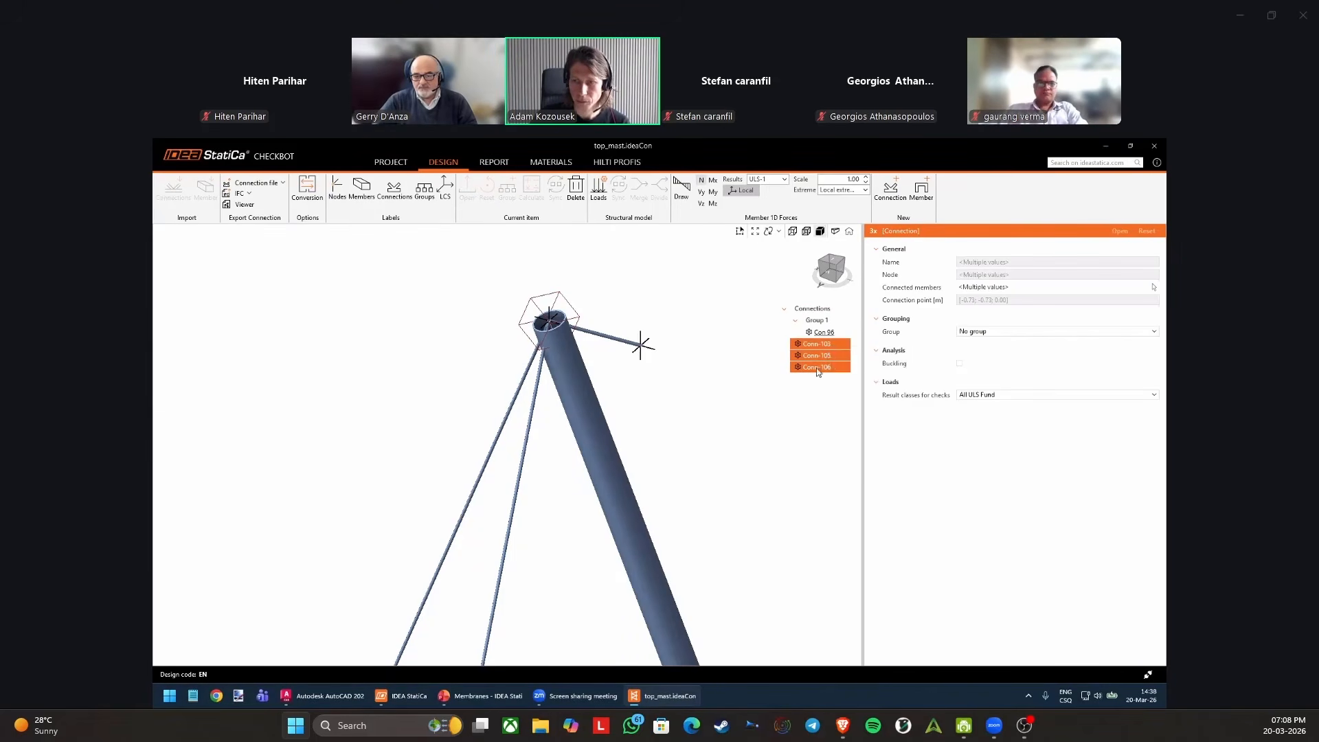
click(823, 368)
Group the connections list by typology and cross-section again.
click(823, 307)
right_click(823, 307)
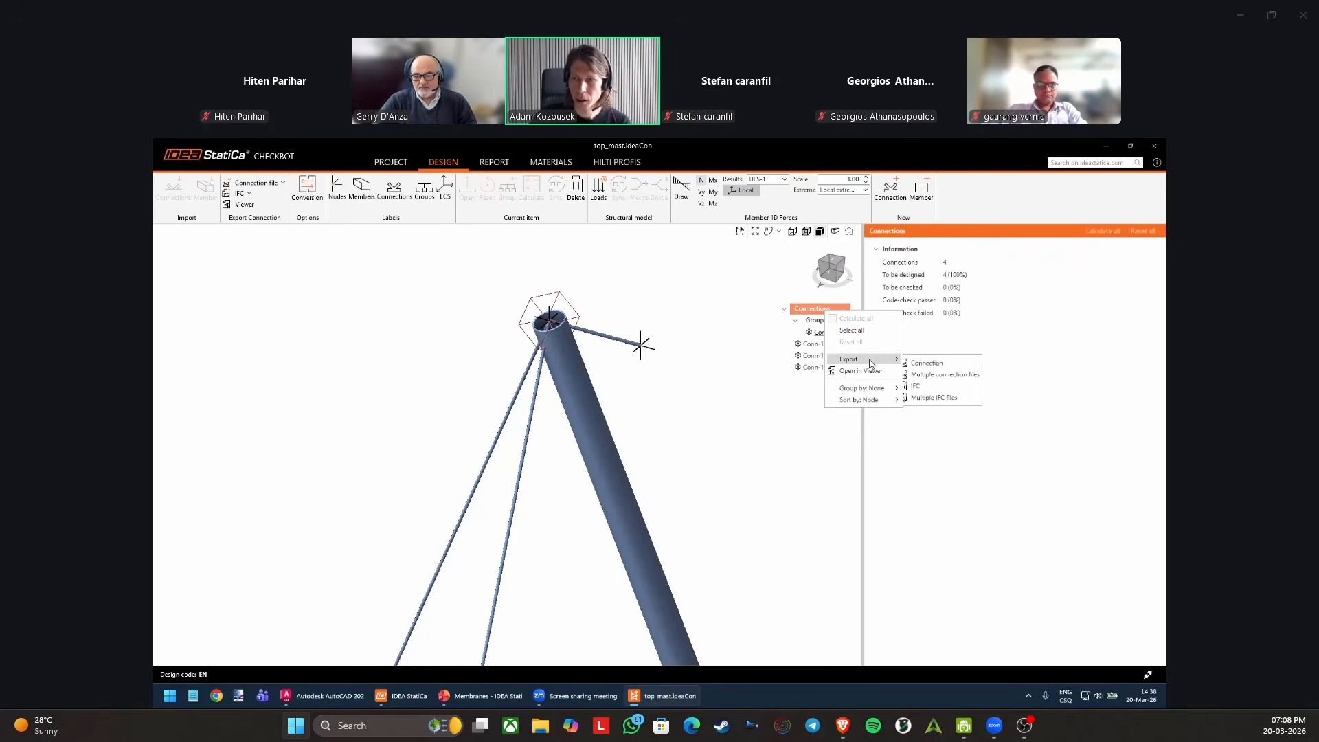
mouse_move(868, 389)
click(936, 415)
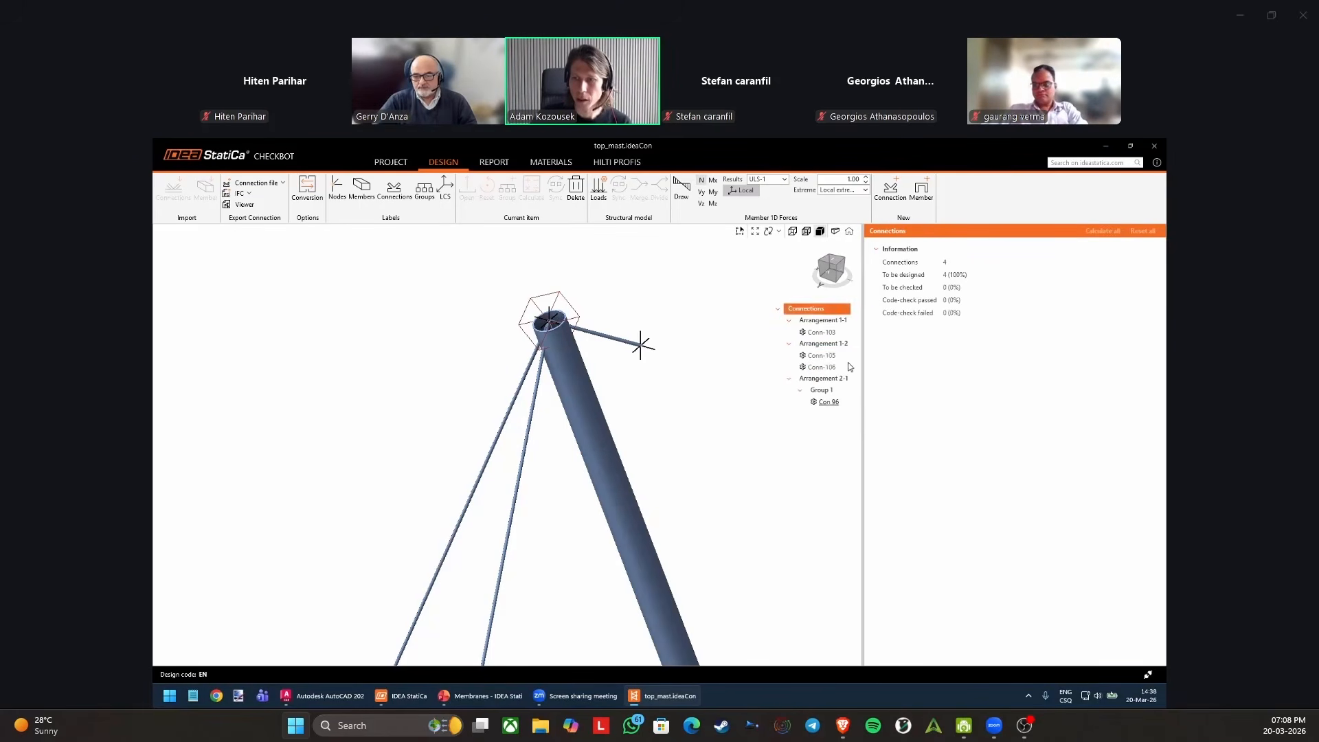
Select Conn-105 and Conn-106 in Arrangement 1-2 and check the actions offered for the pair.
click(828, 356)
click(824, 345)
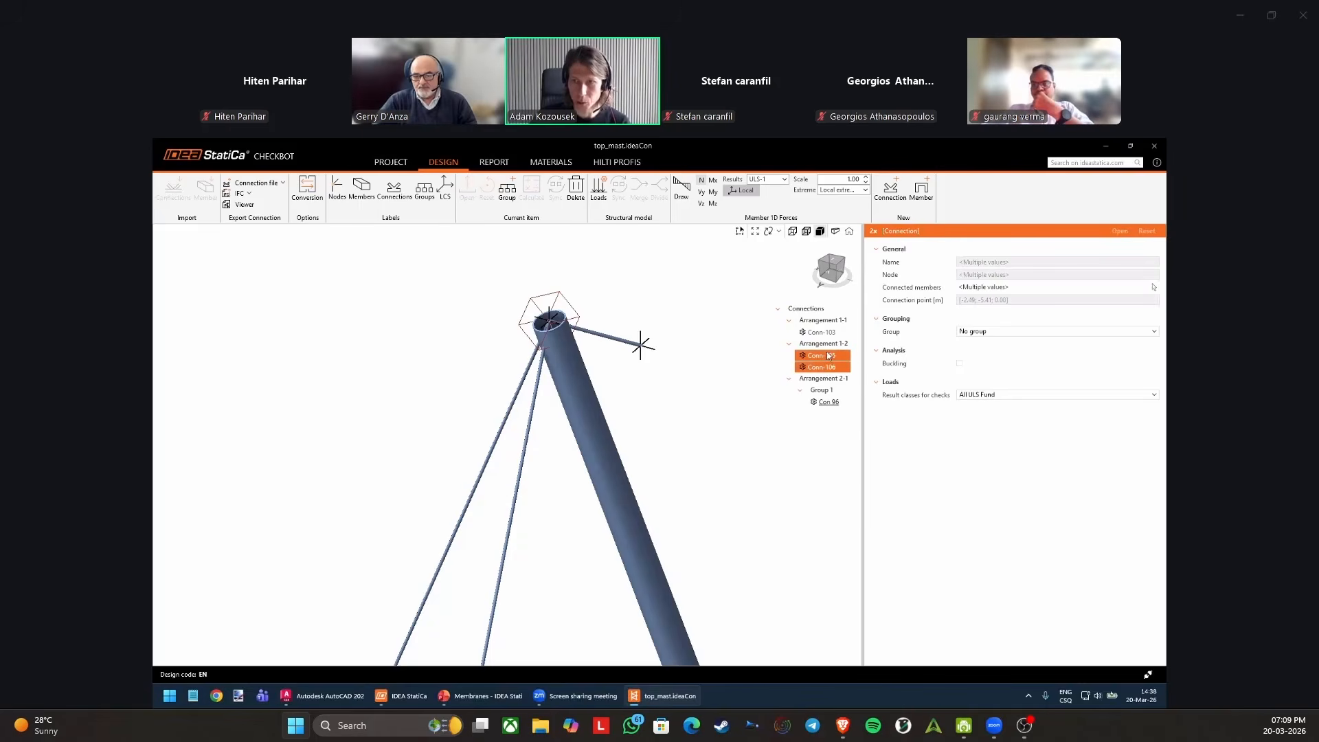
right_click(828, 356)
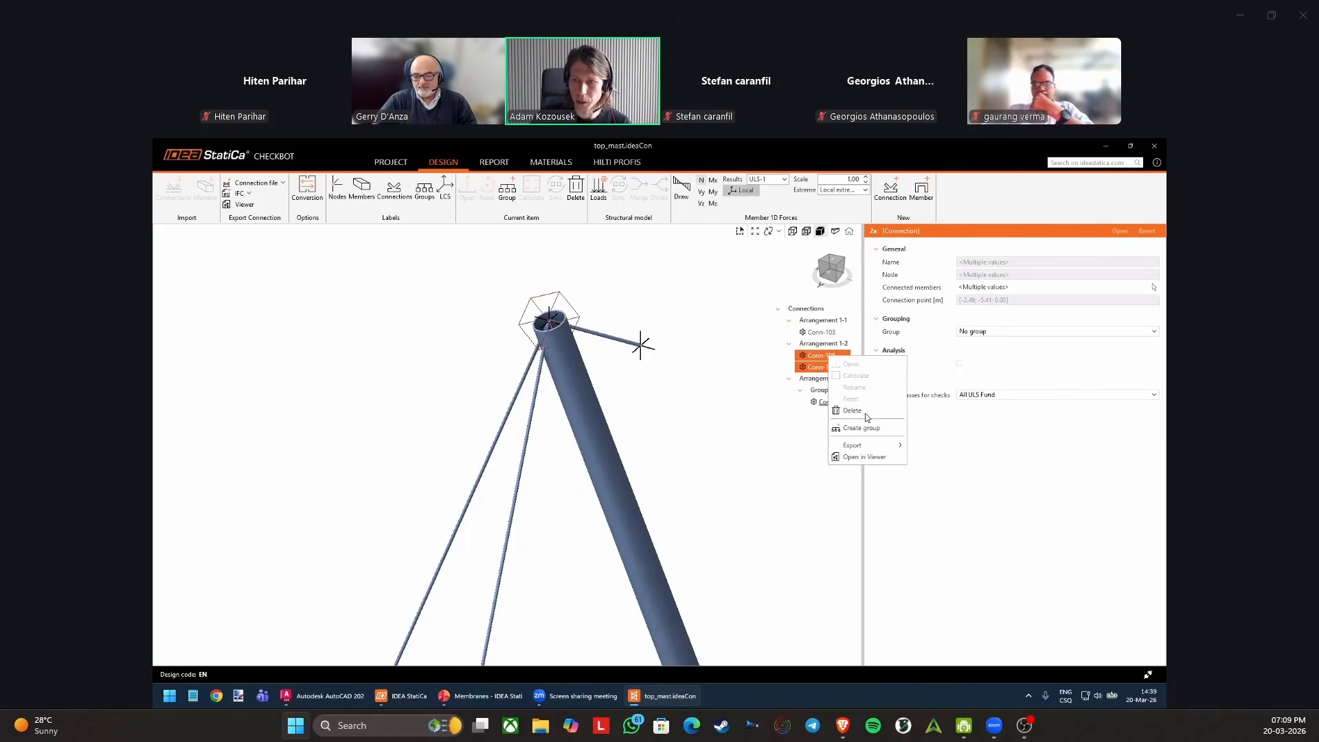
Locate Conn-103 at the mast base, and Conn-105 and Conn-106 at the lower cable ends, in the 3D model.
click(818, 332)
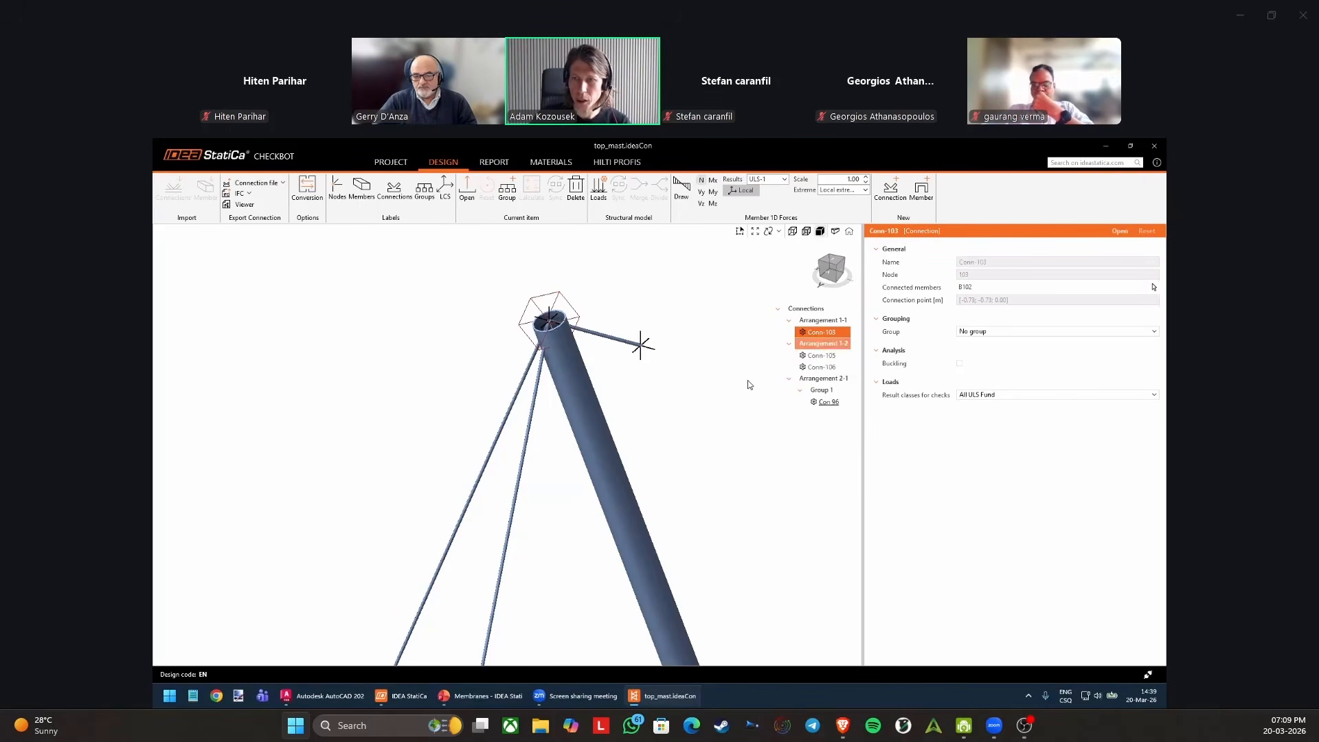
scroll(673, 383, down, 3)
middle_drag(668, 386, 661, 312)
scroll(663, 330, down, 3)
scroll(663, 364, down, 1)
middle_drag(688, 421, 653, 347)
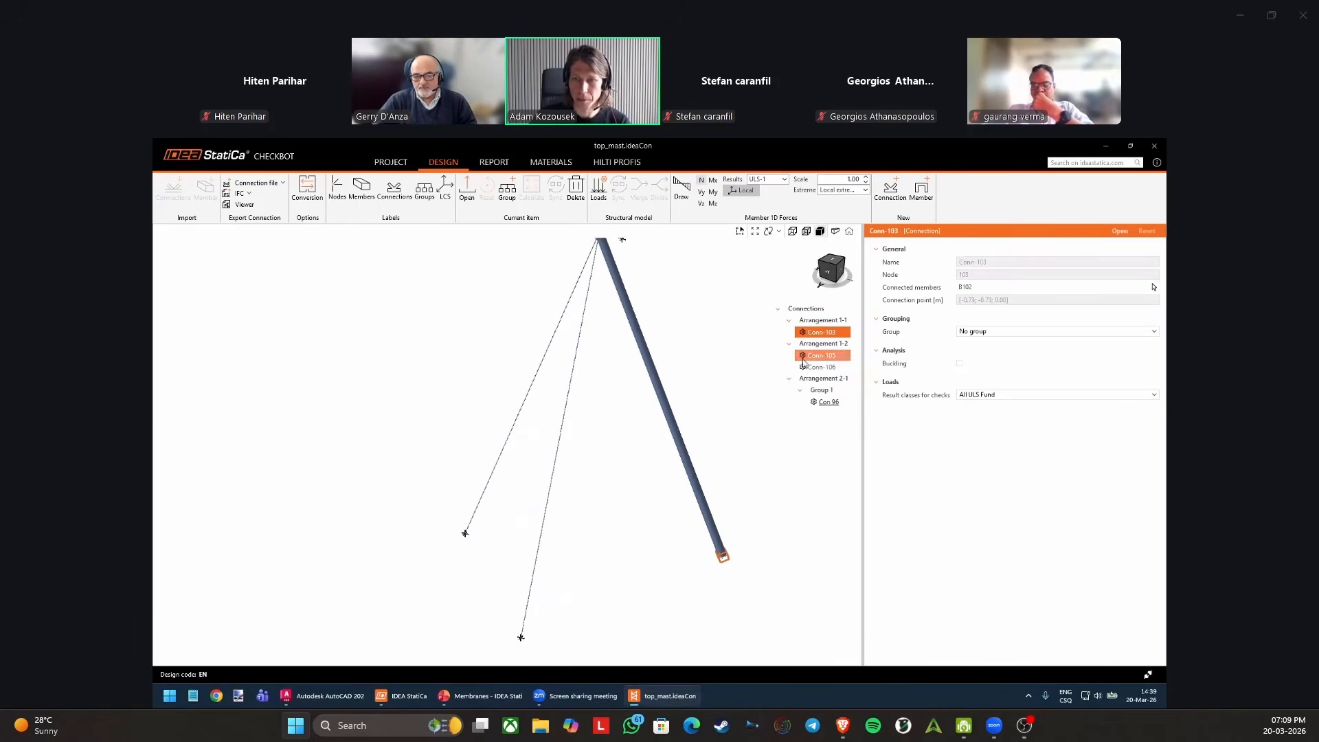
click(814, 356)
shift+click(828, 367)
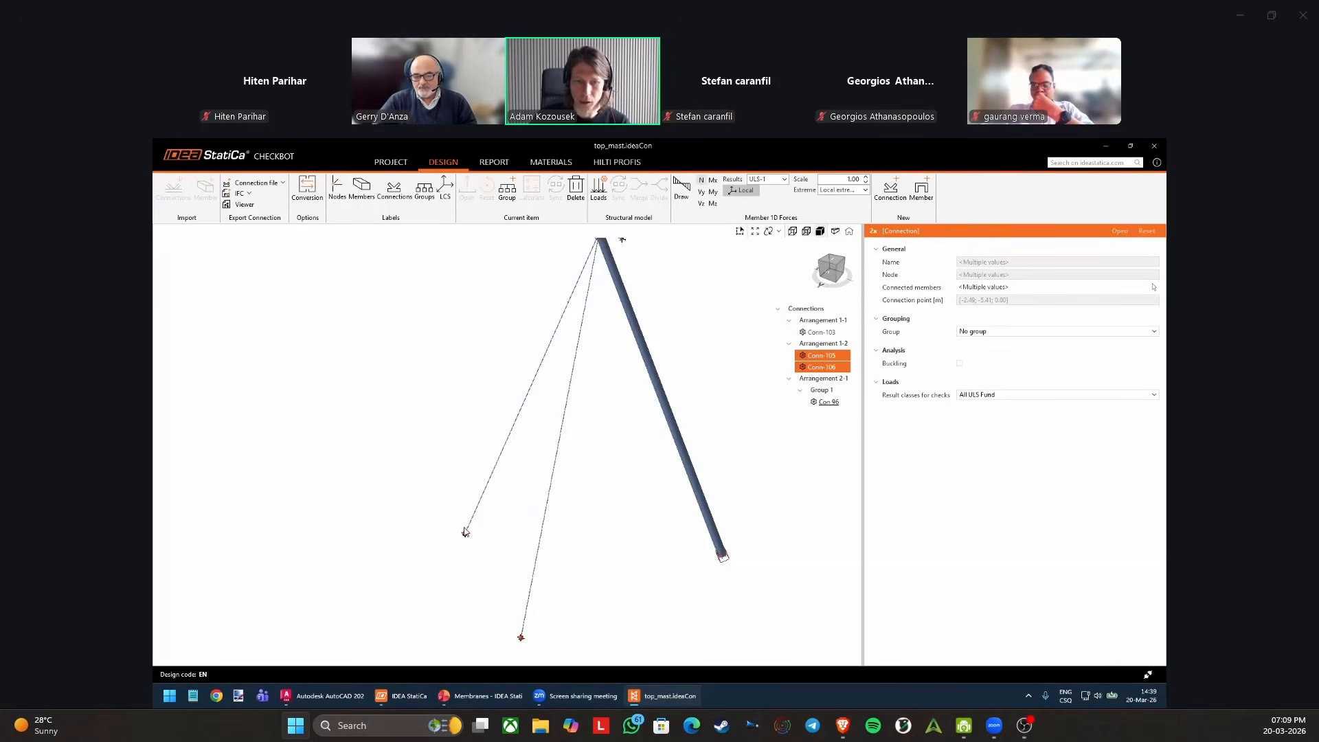
scroll(522, 640, up, 3)
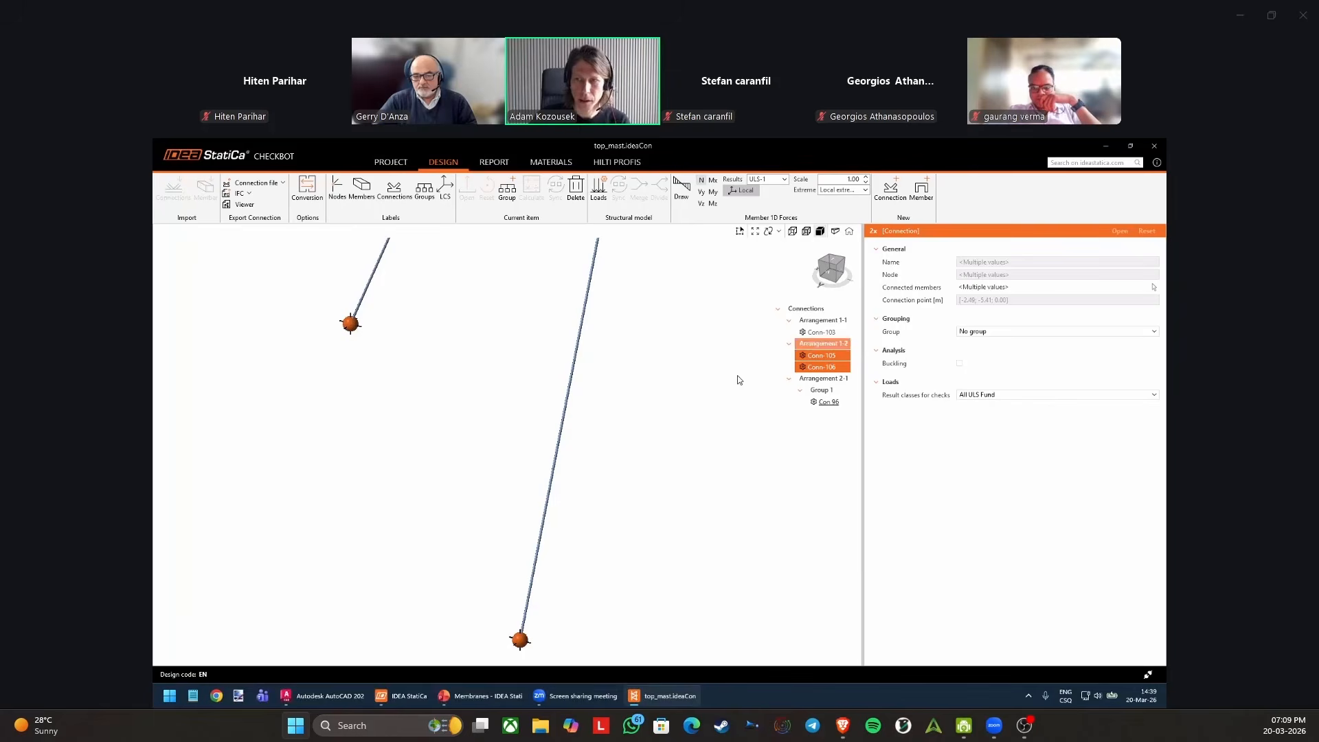
scroll(737, 376, down, 5)
middle_drag(740, 393, 635, 422)
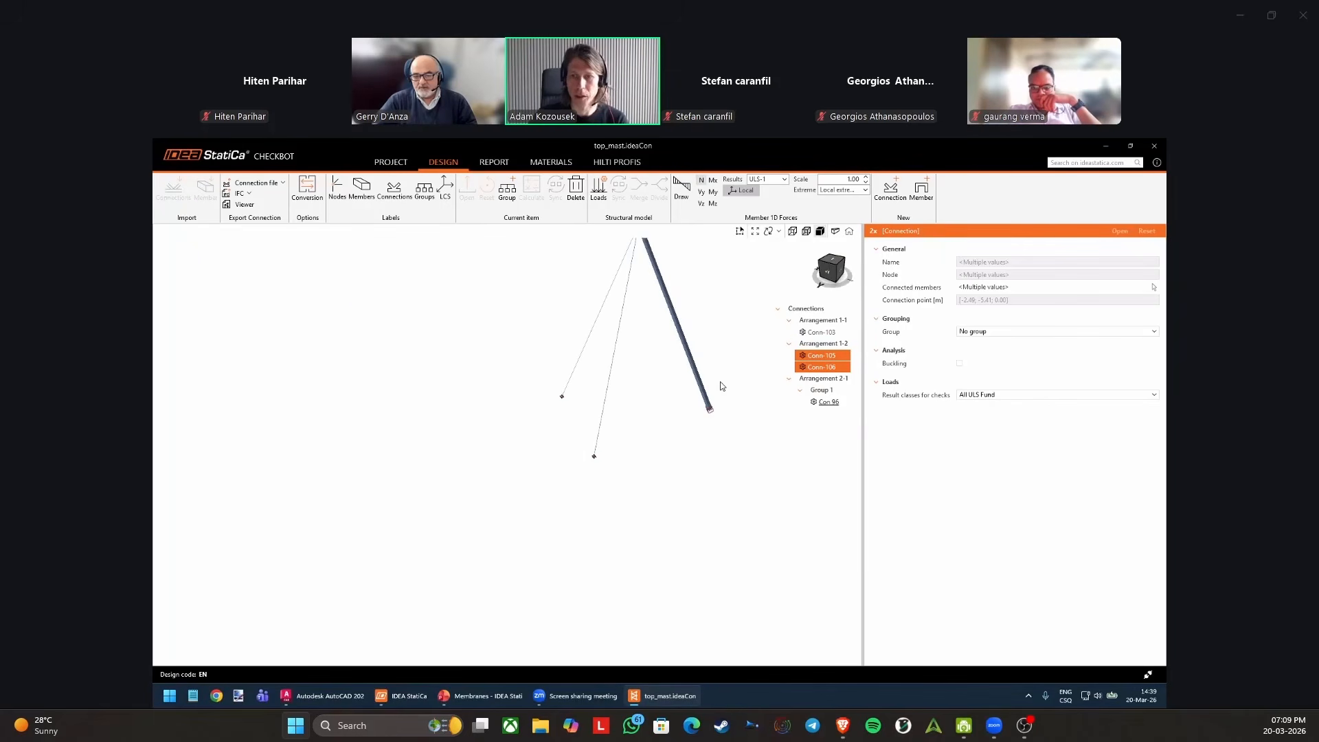
Select Conn-103 together with Conn-105 and check whether connections from different arrangements can be grouped.
click(830, 332)
scroll(718, 402, up, 3)
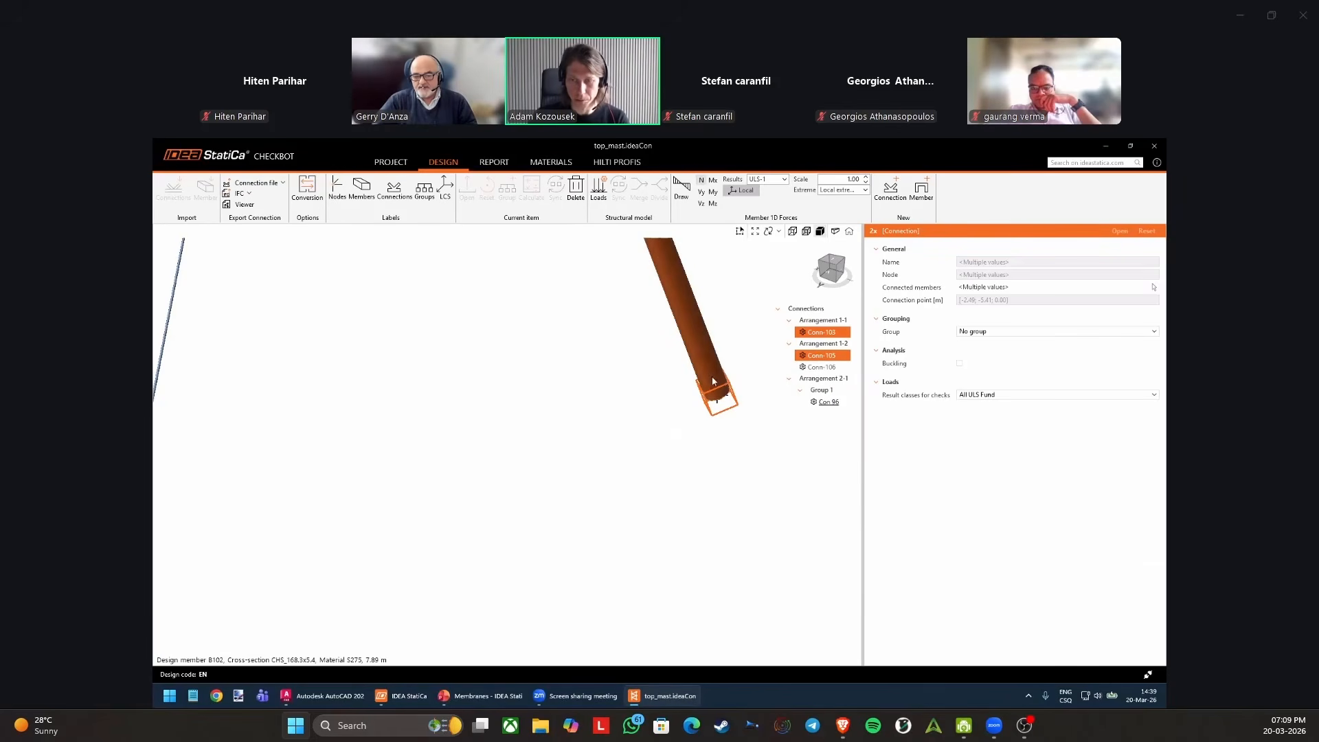
scroll(798, 368, down, 2)
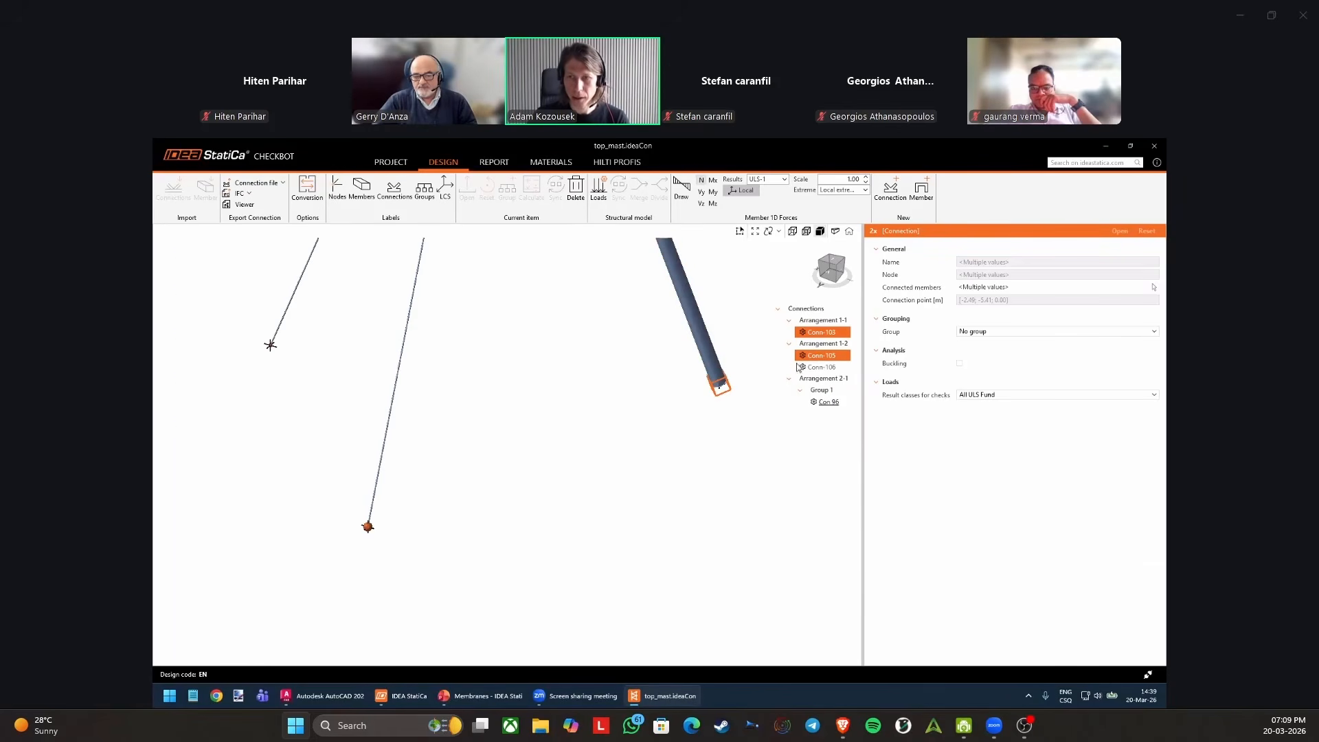
right_click(822, 336)
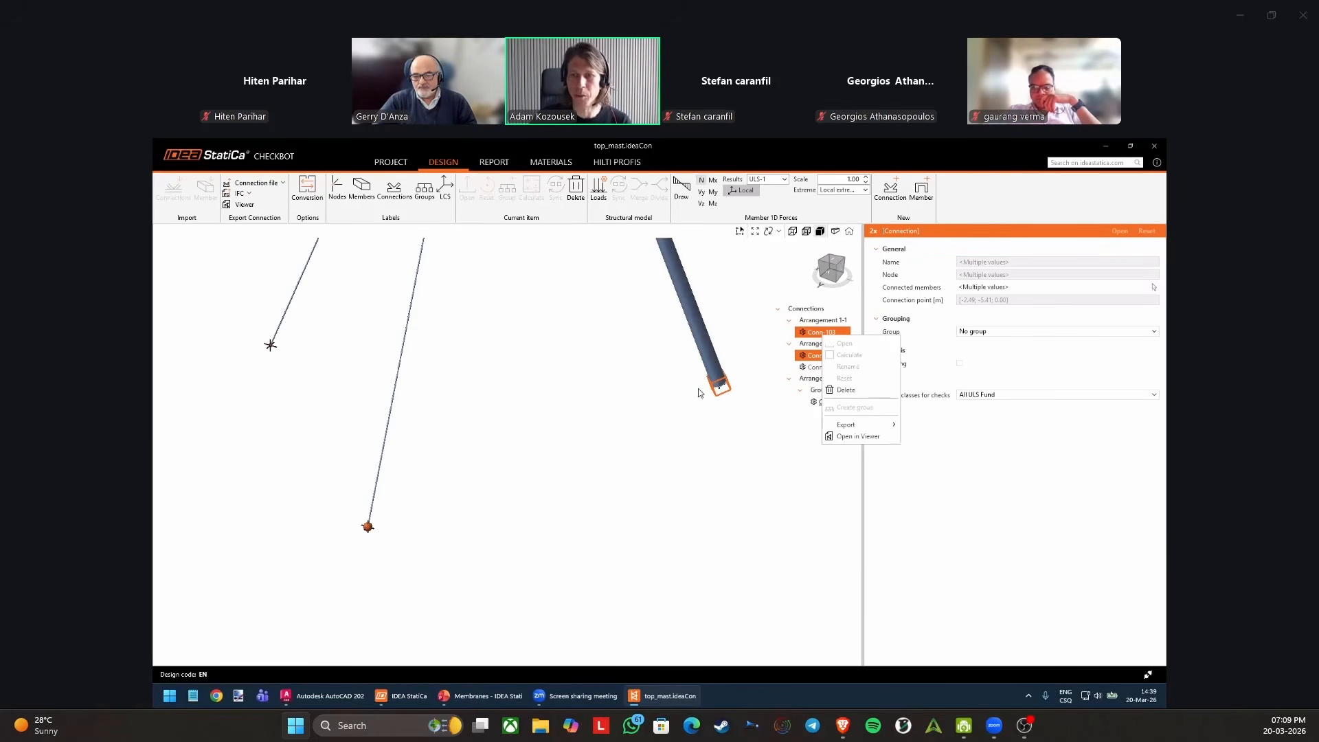
click(733, 411)
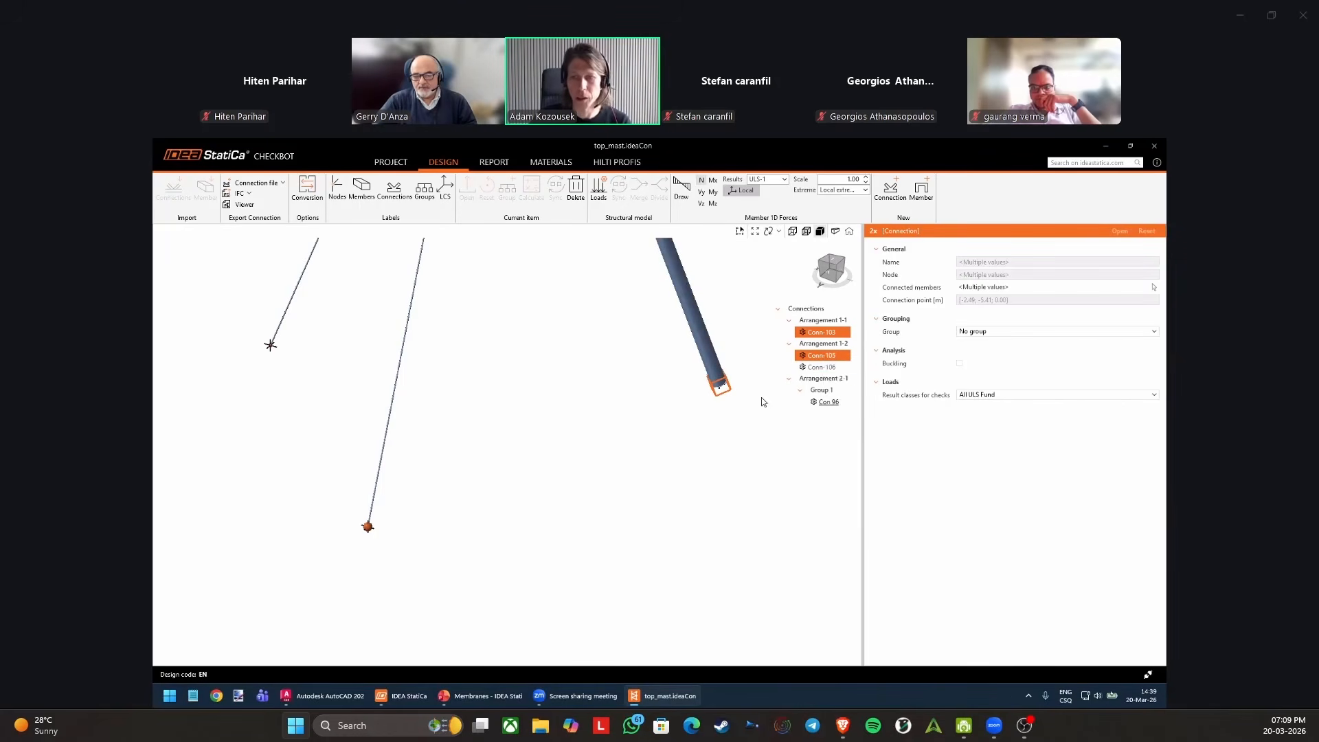
Create a group from Conn-106 and Conn-105 in Arrangement 1-2.
click(822, 367)
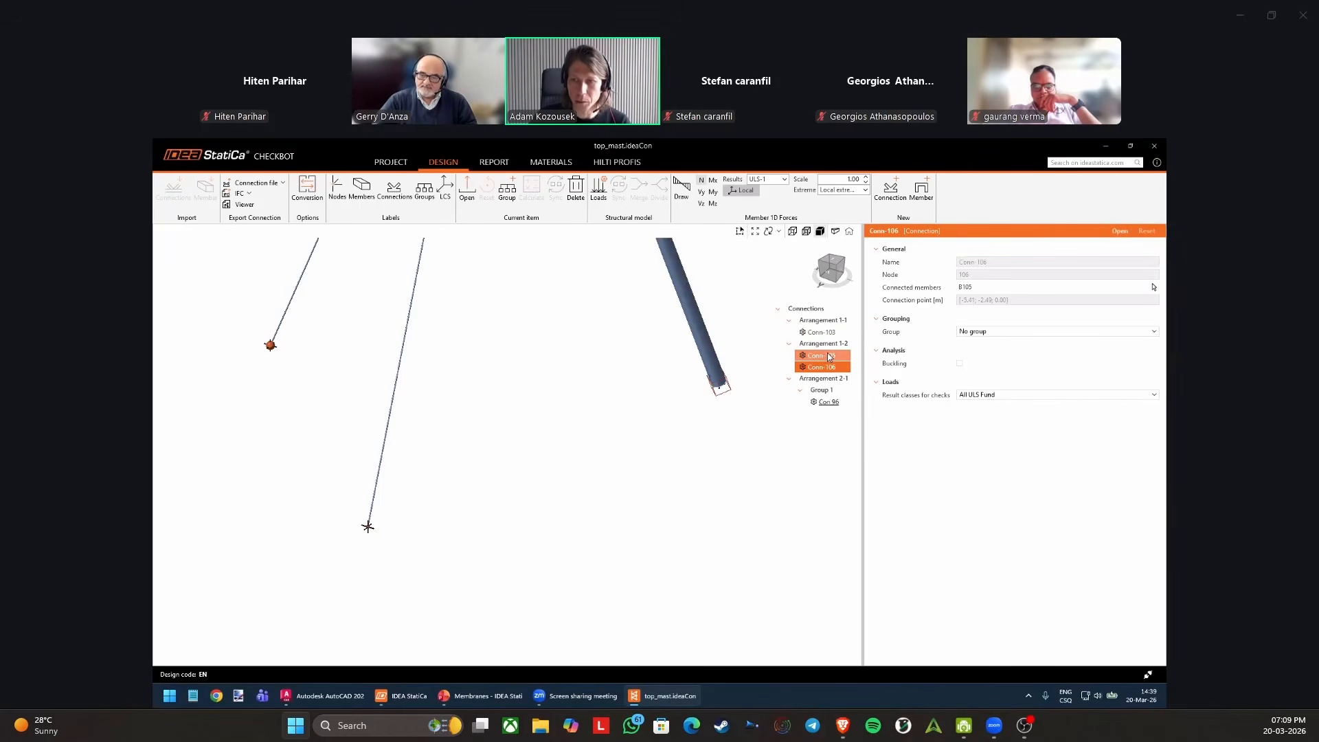
ctrl+click(829, 356)
right_click(830, 359)
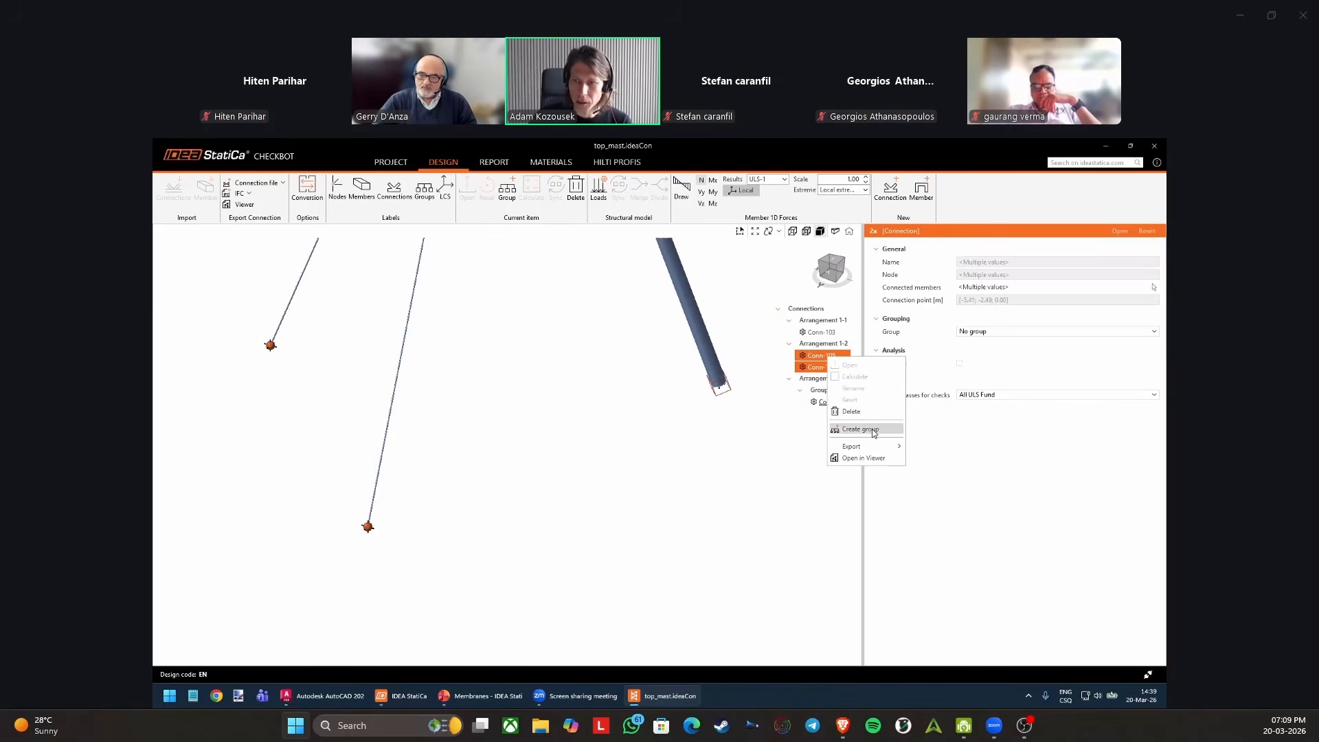
click(861, 429)
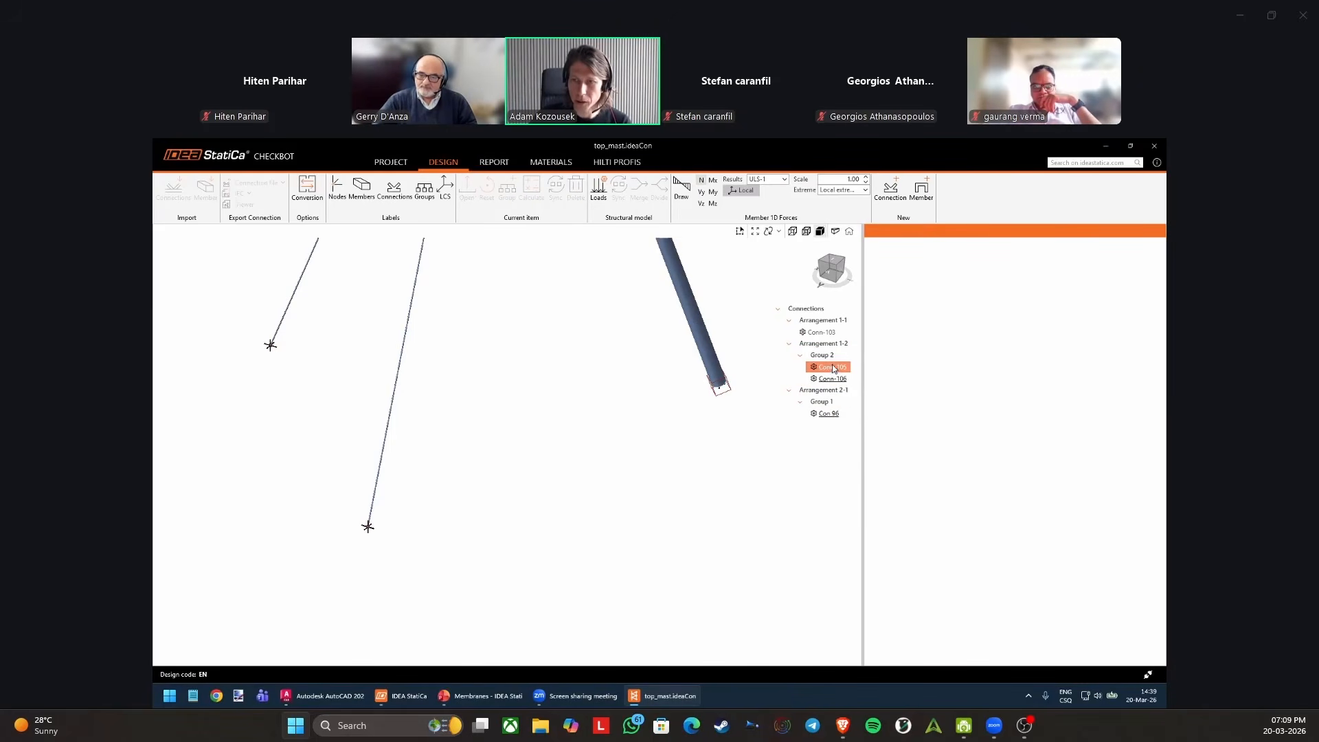
Create a separate group for Conn-103 in Arrangement 1-1.
click(825, 332)
right_click(832, 336)
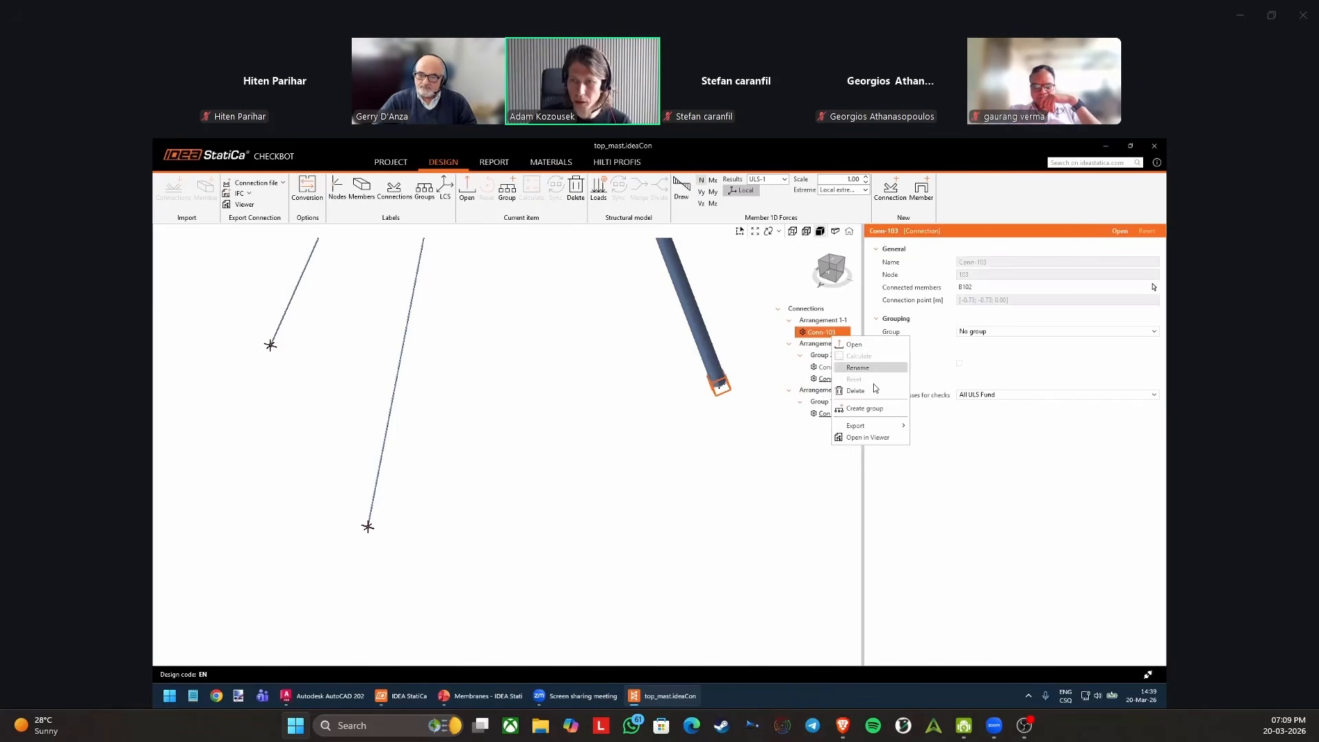
click(871, 408)
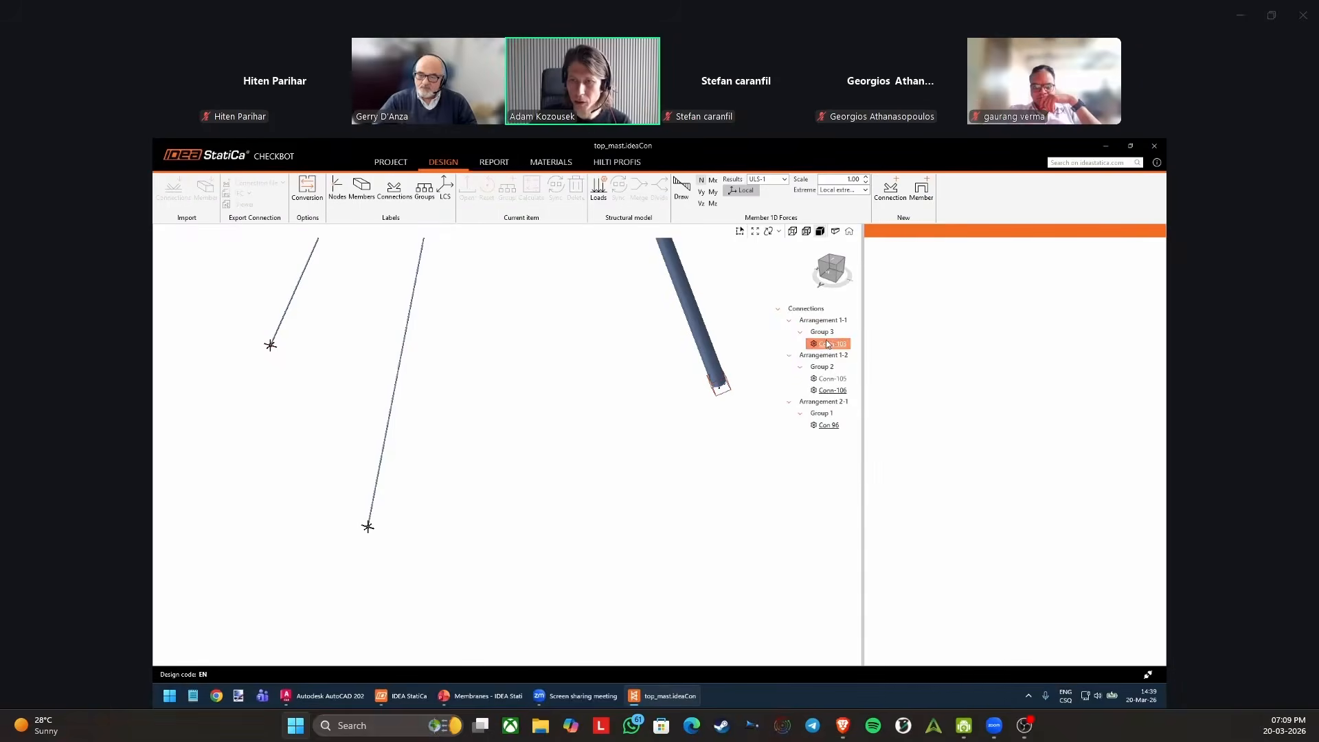
Compare the properties of Conn-105 and the reference connection Conn-106 within Group 2.
click(841, 380)
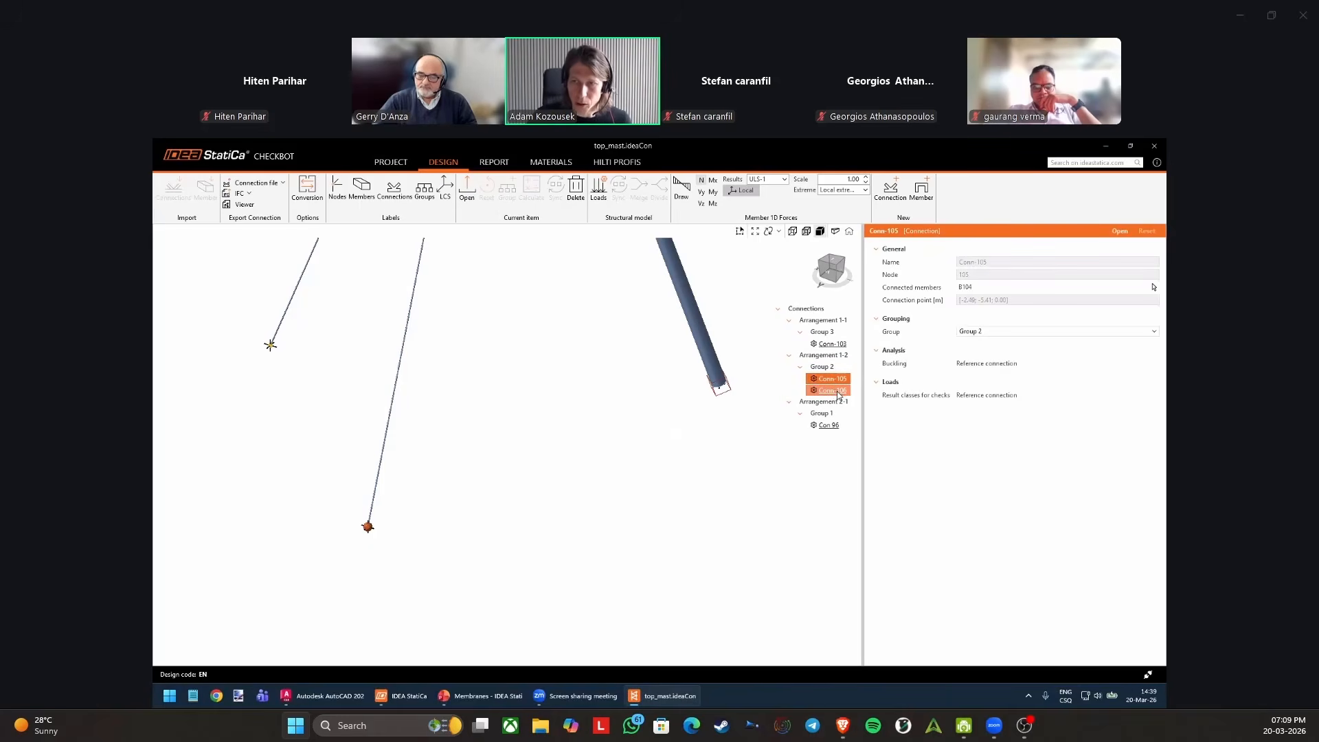
click(835, 391)
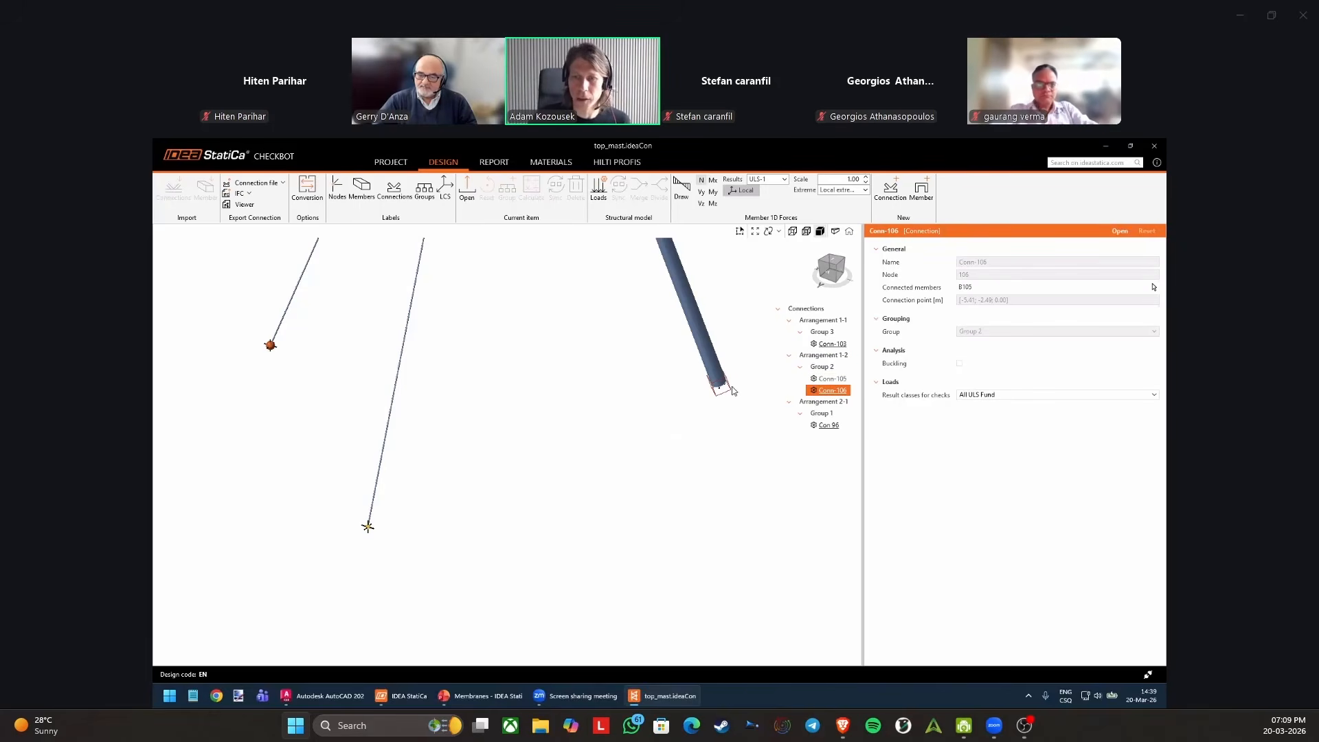
click(832, 378)
click(833, 392)
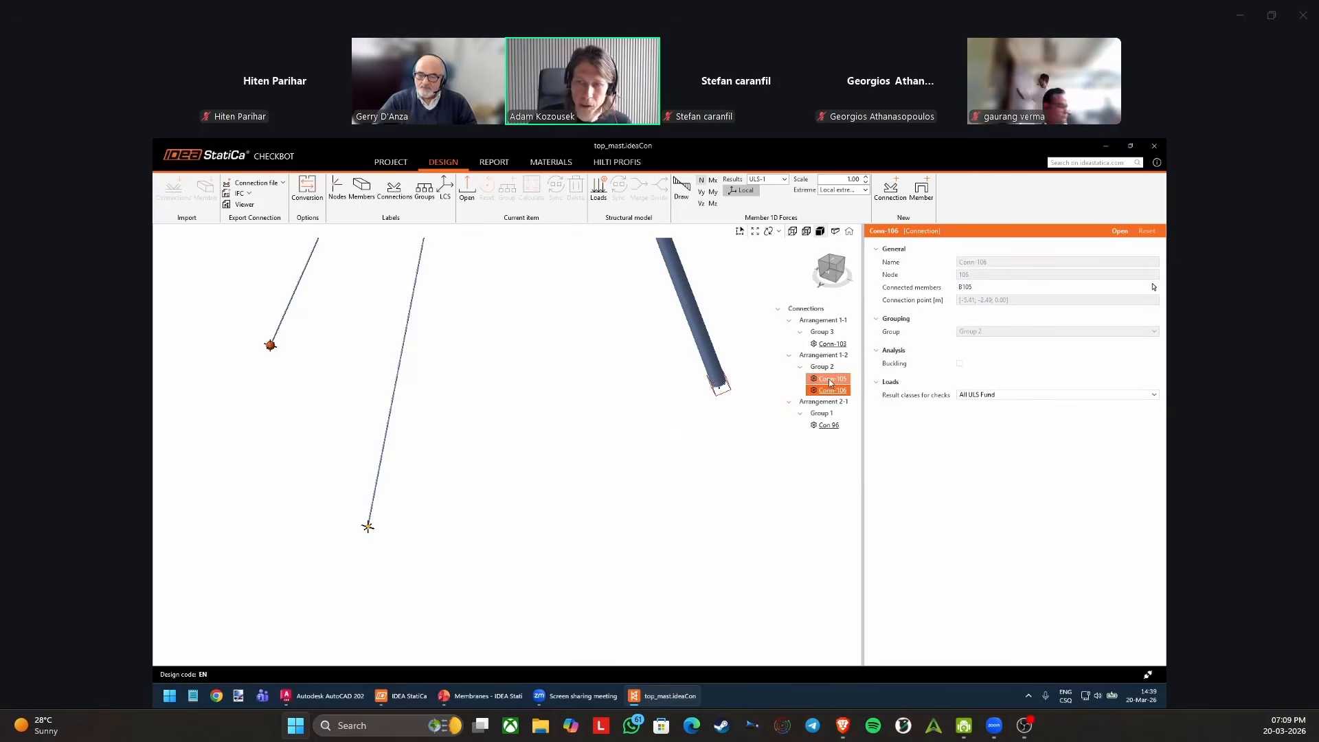
click(832, 380)
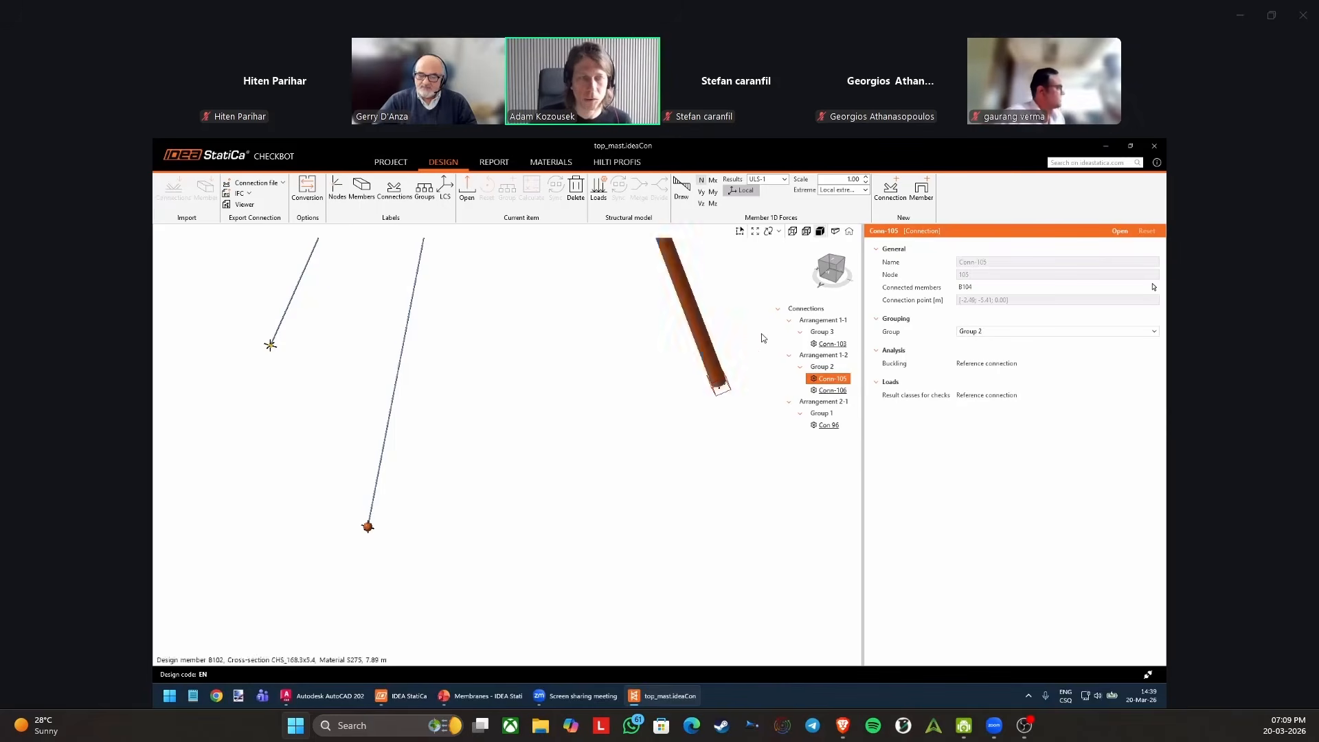
click(836, 393)
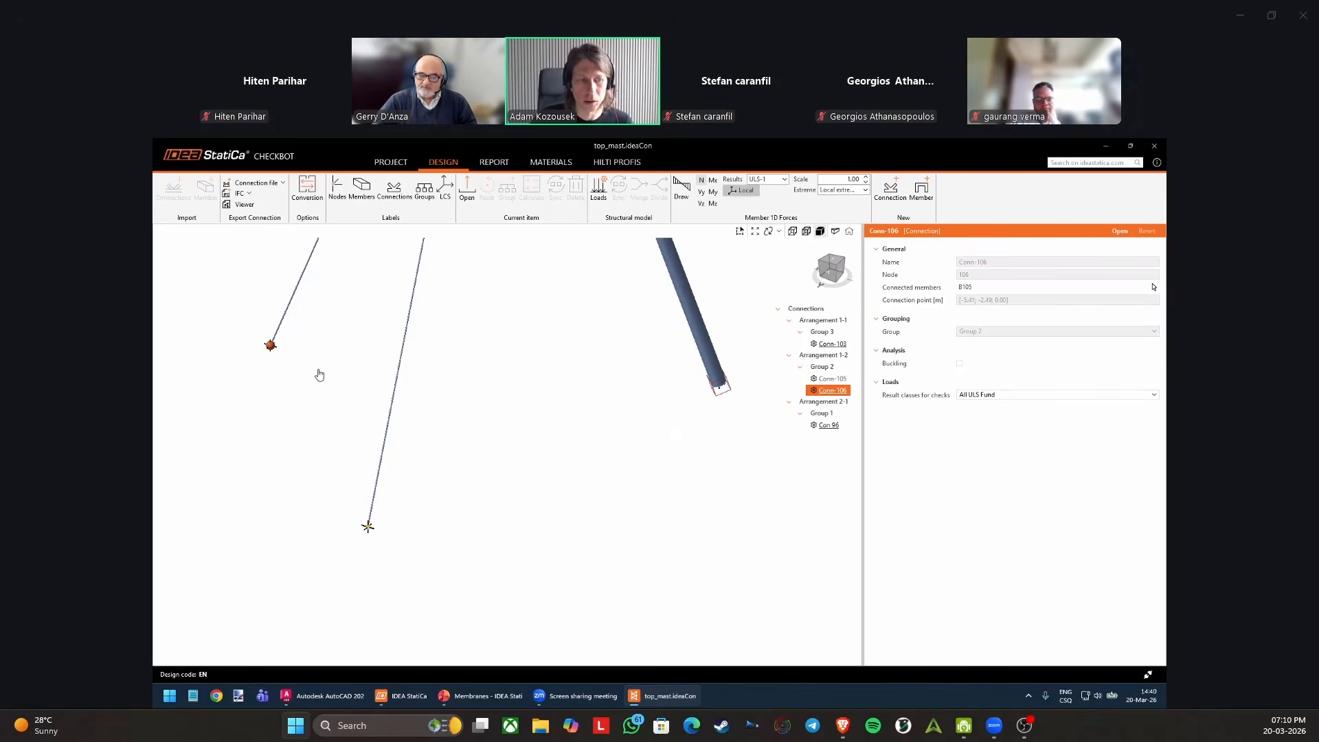
Review the actions offered for Arrangement 1-2 and Group 2, then examine Group 2's properties and its connections in the model.
click(824, 355)
right_click(825, 358)
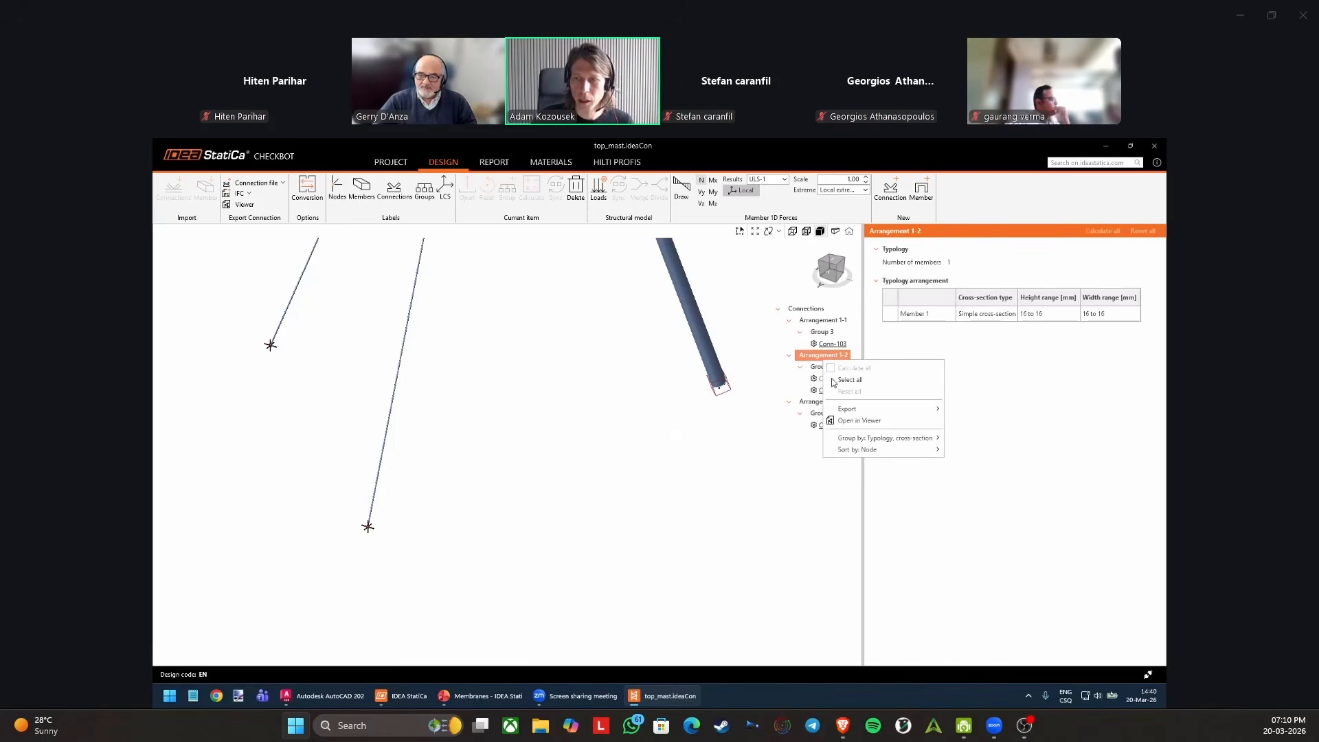
click(819, 368)
right_click(821, 369)
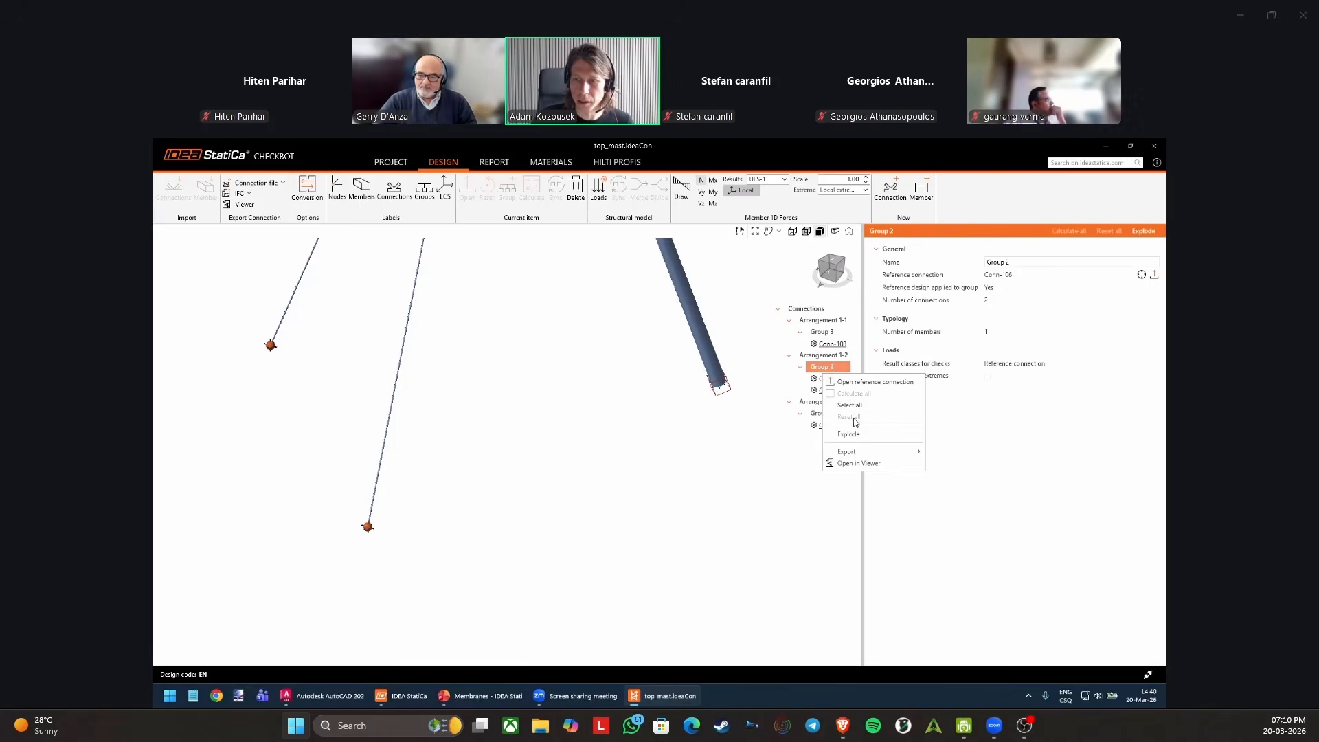
click(769, 446)
scroll(642, 455, down, 2)
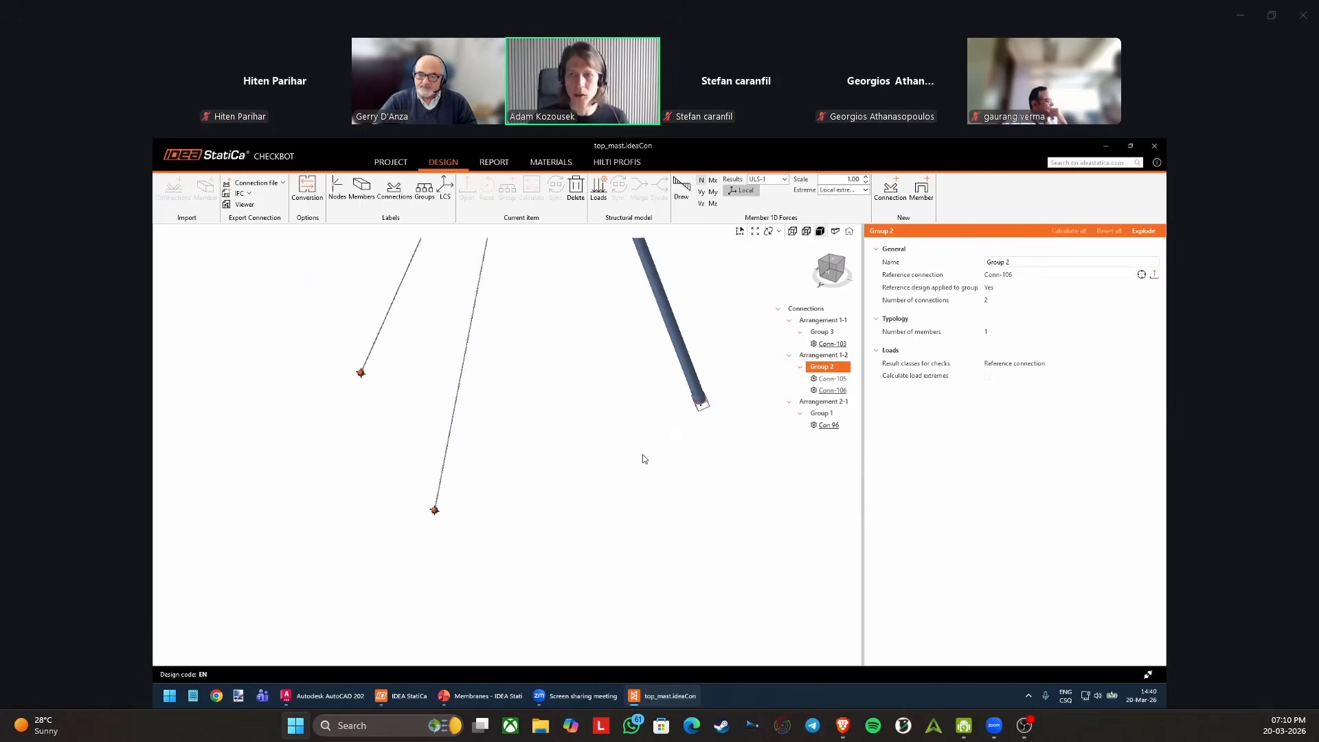
middle_drag(646, 451, 643, 471)
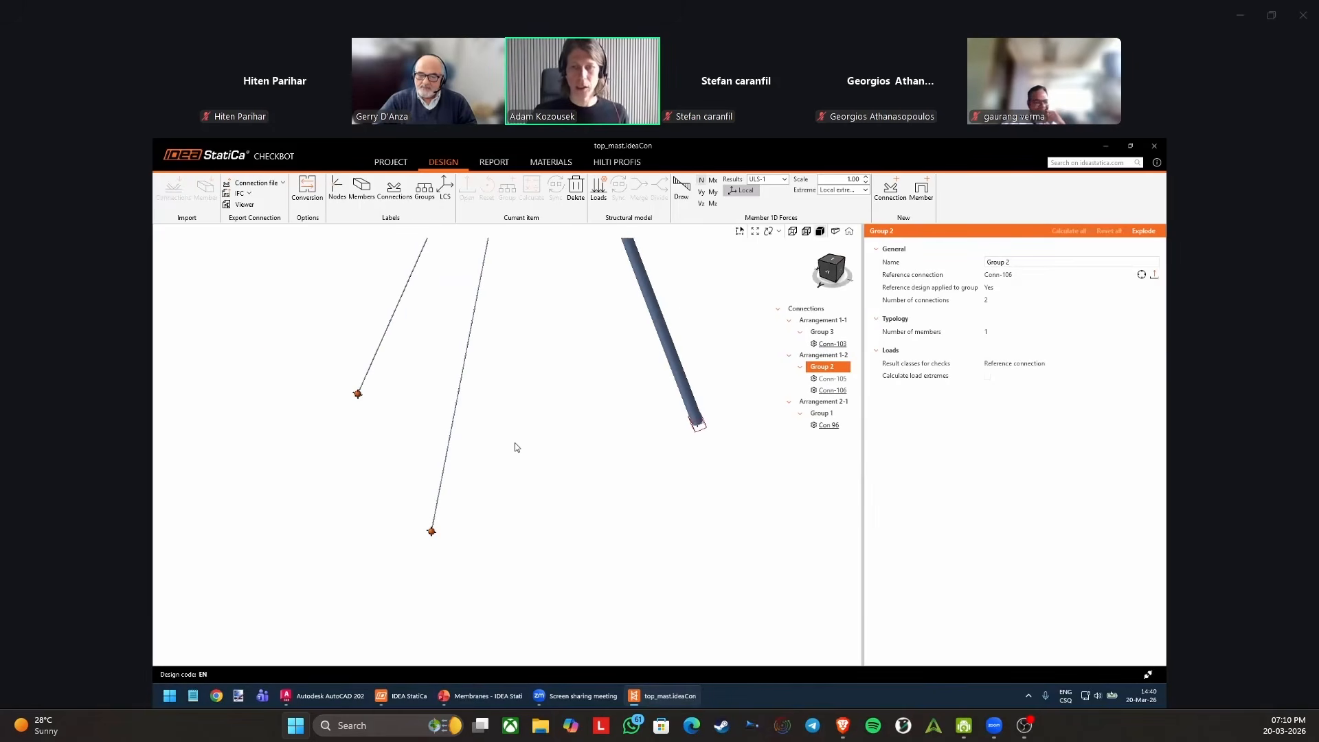
right_drag(516, 447, 506, 465)
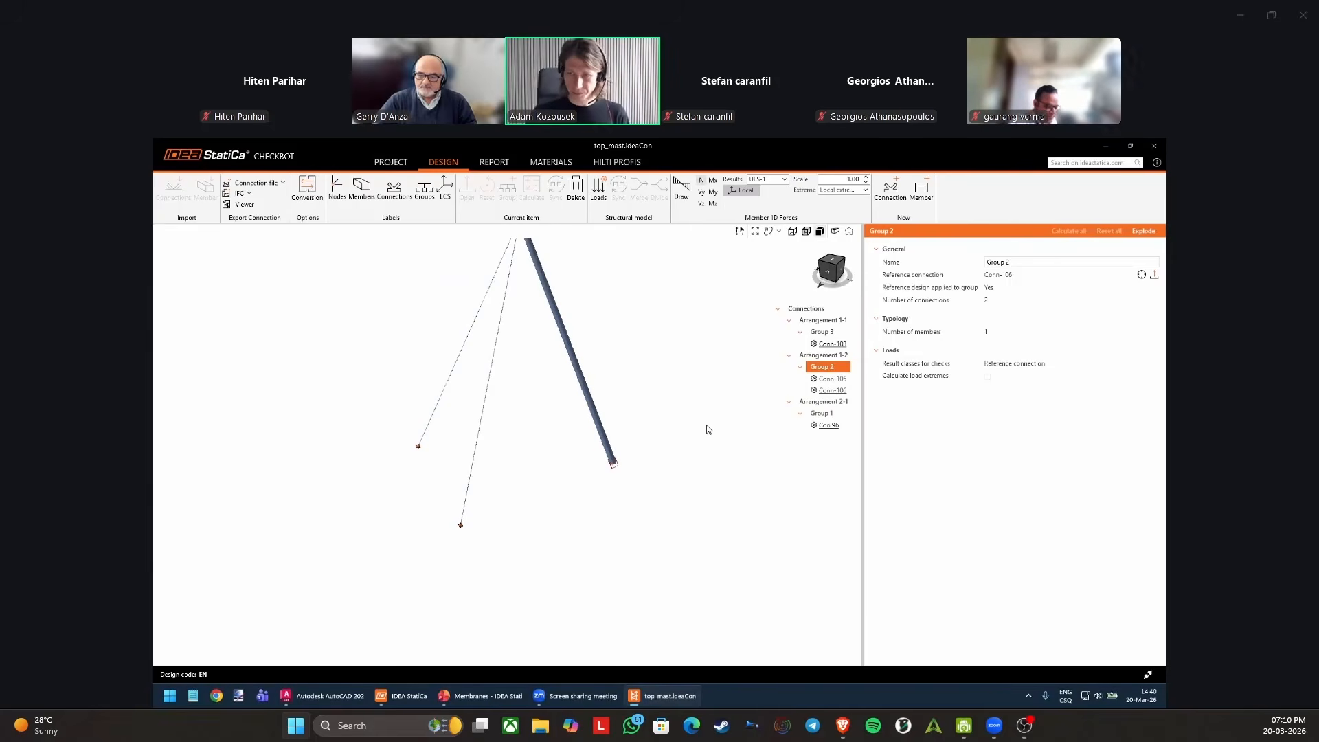
Arrange the connections list by groups only, without the arrangement levels.
right_click(822, 308)
mouse_move(891, 389)
click(972, 391)
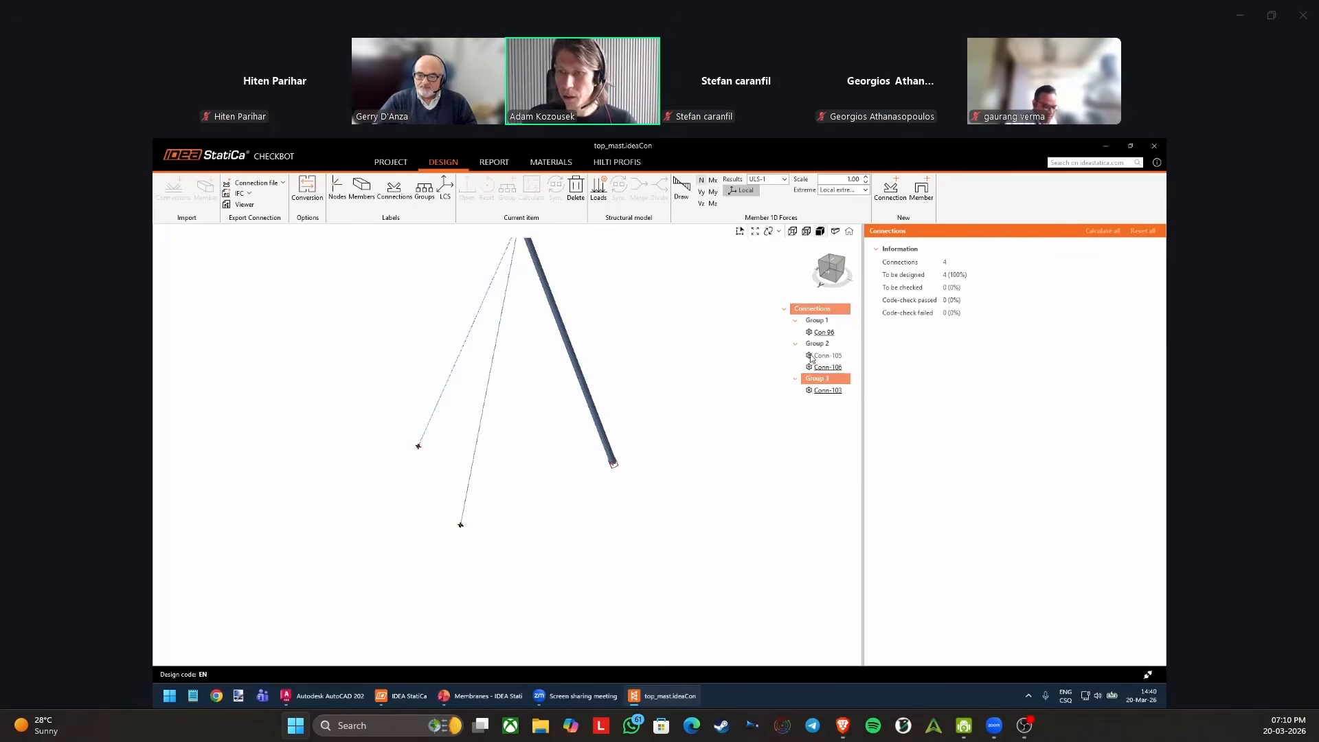
Review the actions offered for Con 96 in Group 1 and Conn-105 in Group 2.
click(830, 332)
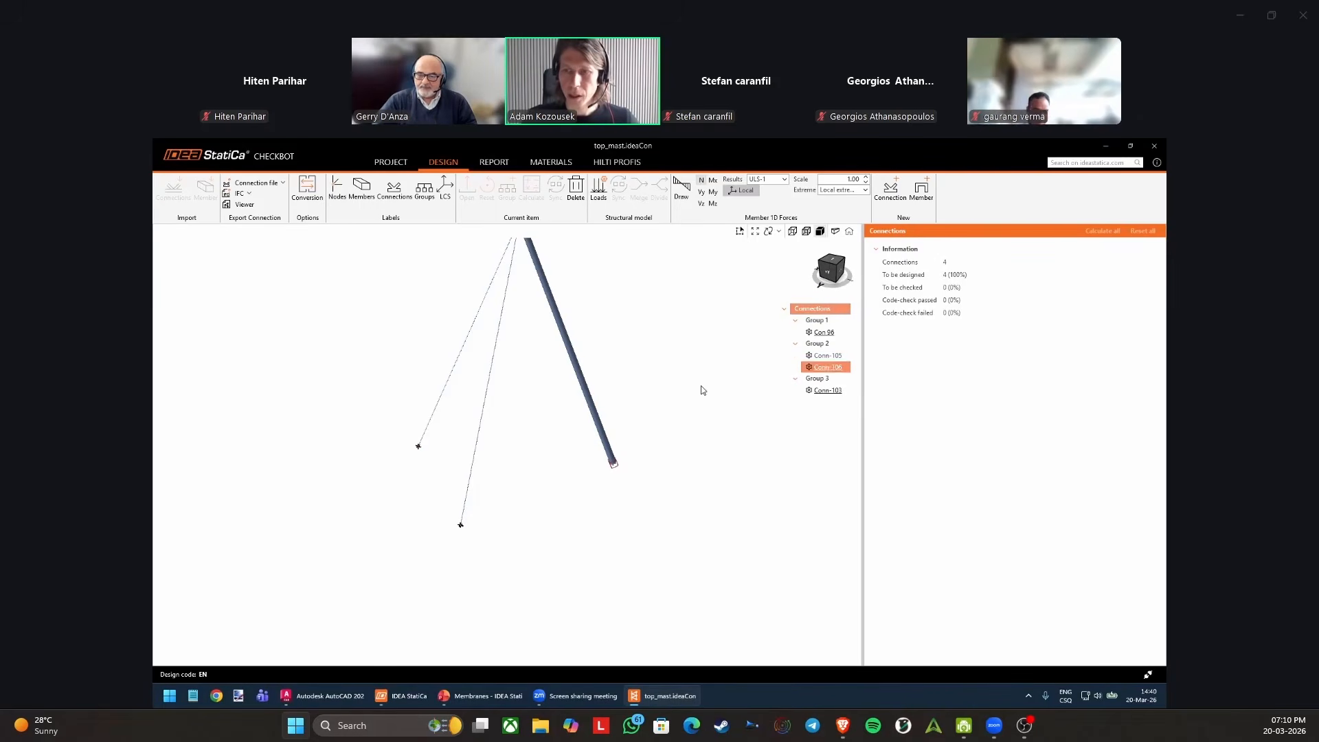
middle_drag(680, 348, 690, 390)
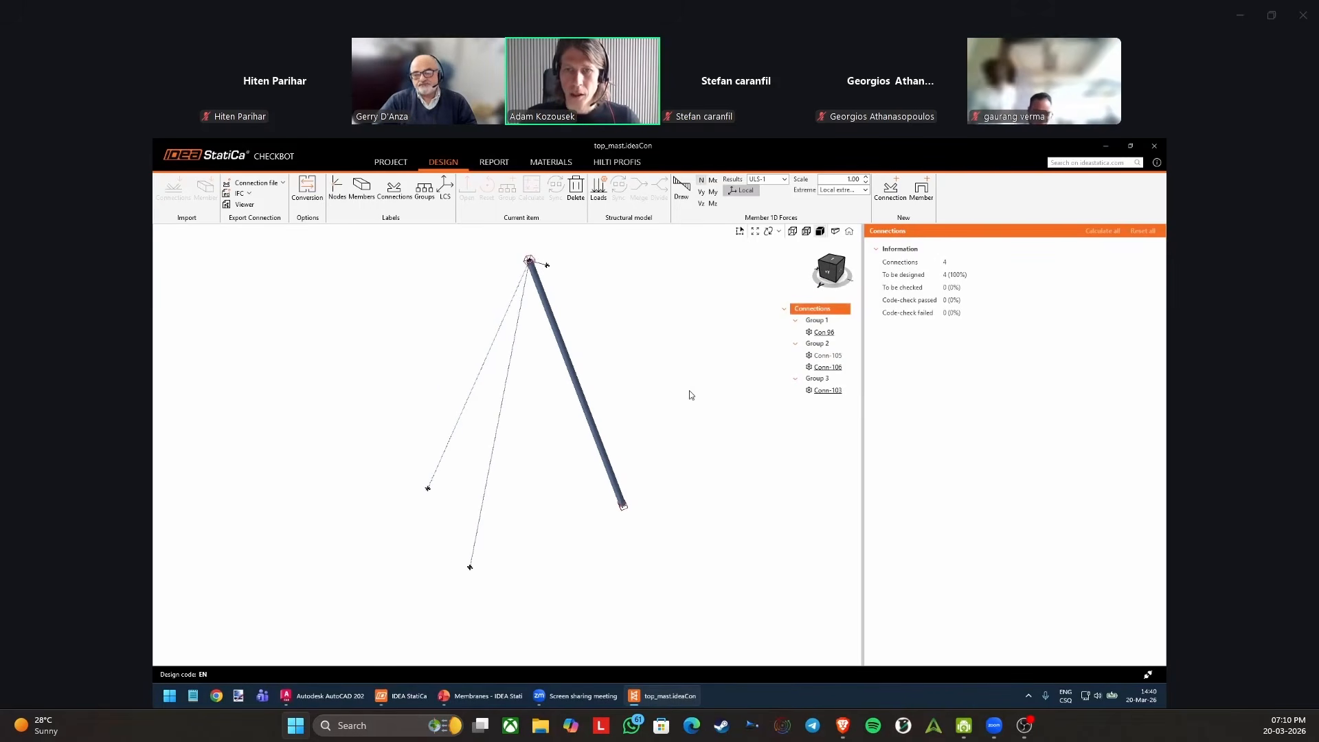
click(824, 332)
right_click(824, 332)
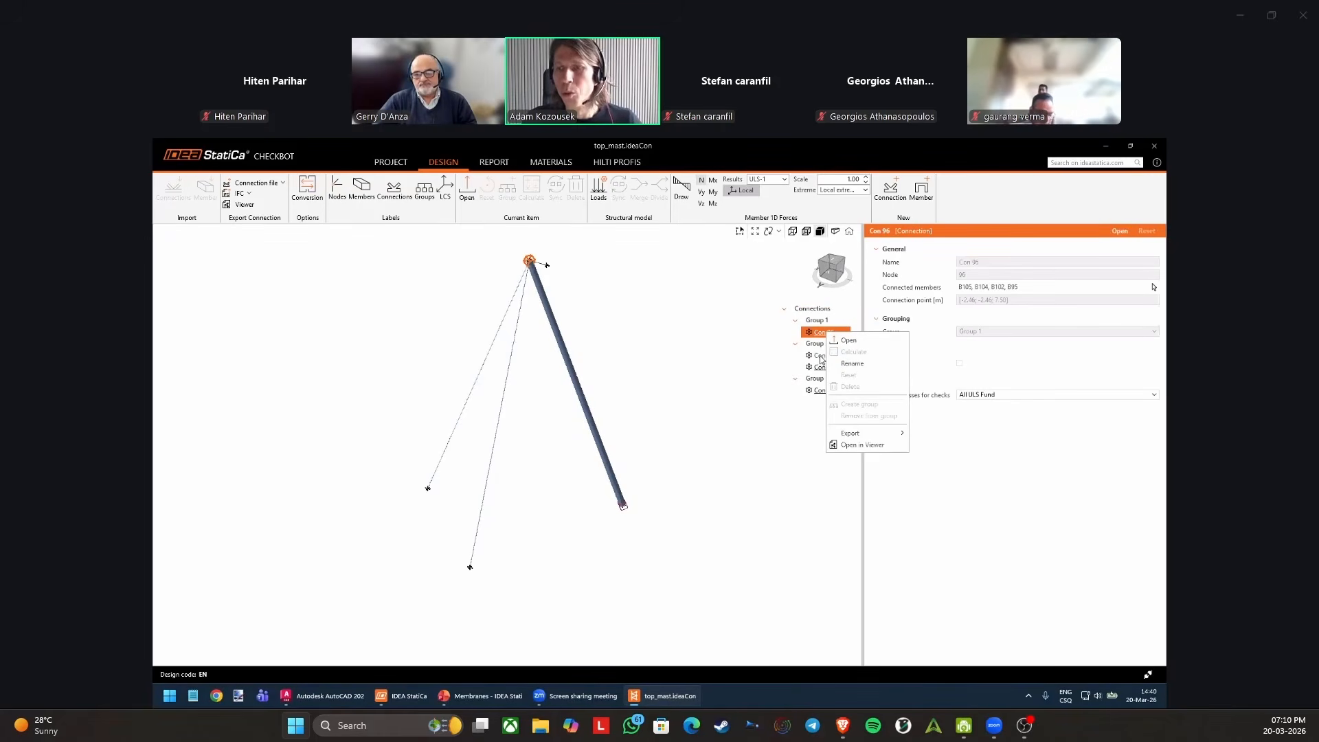
right_click(819, 355)
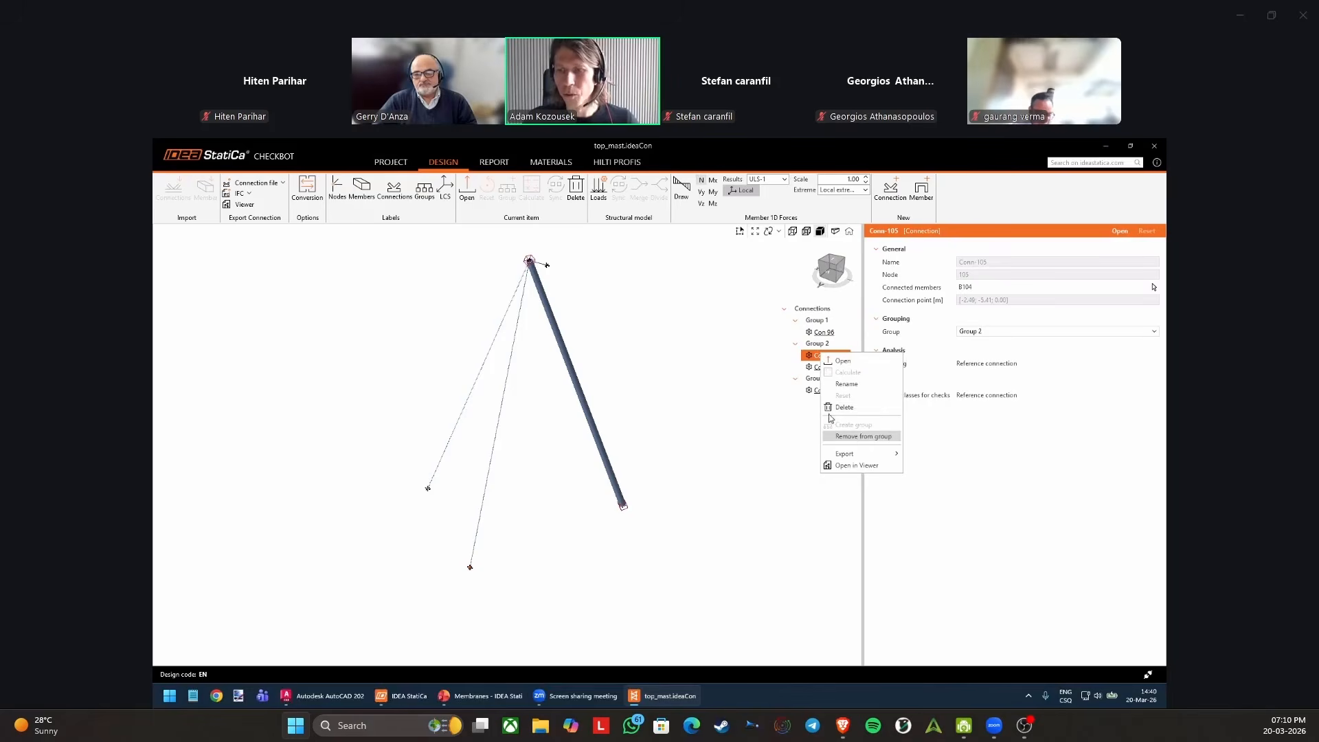
click(801, 435)
Rename Group 2 as "Cable anchoring".
click(817, 343)
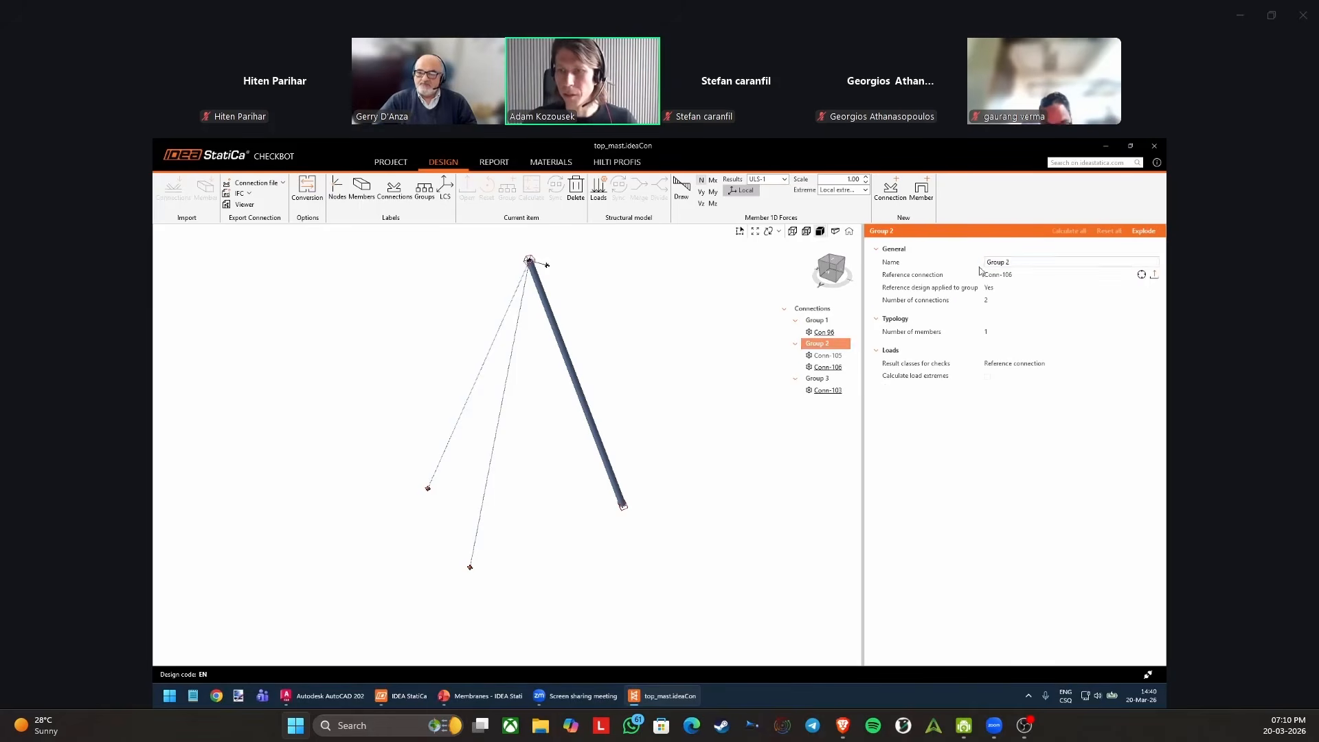
click(1011, 263)
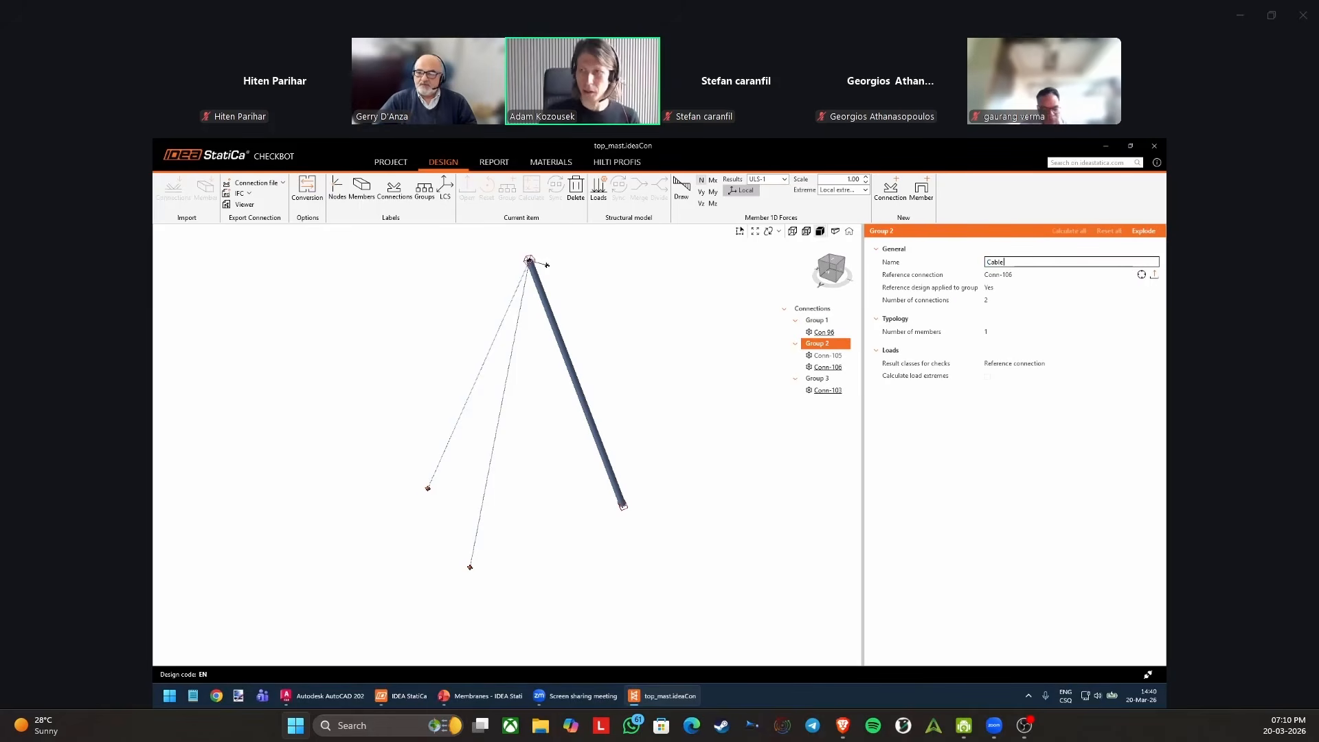
text(Cable anchoring)
key(Return)
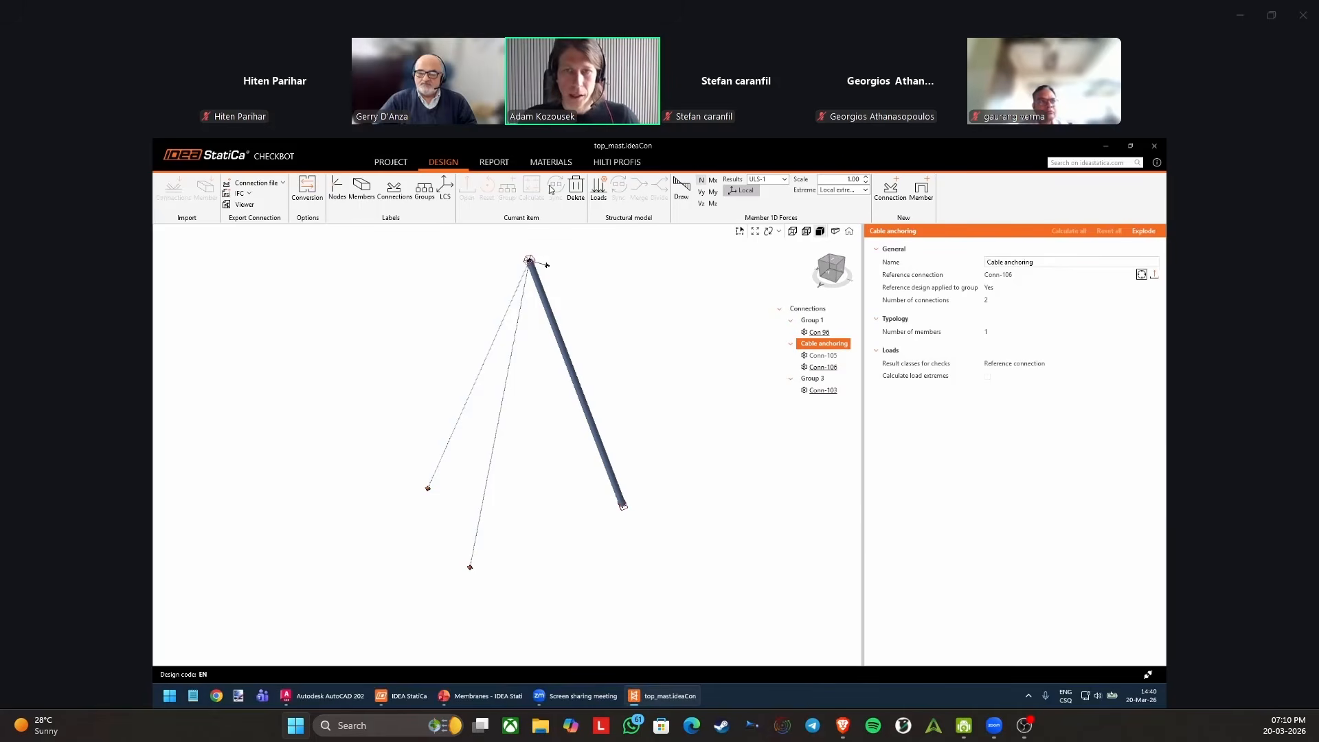
Open the Load configurator, enlarge it, and review the properties of the imported ULS load cases and combinations.
click(599, 191)
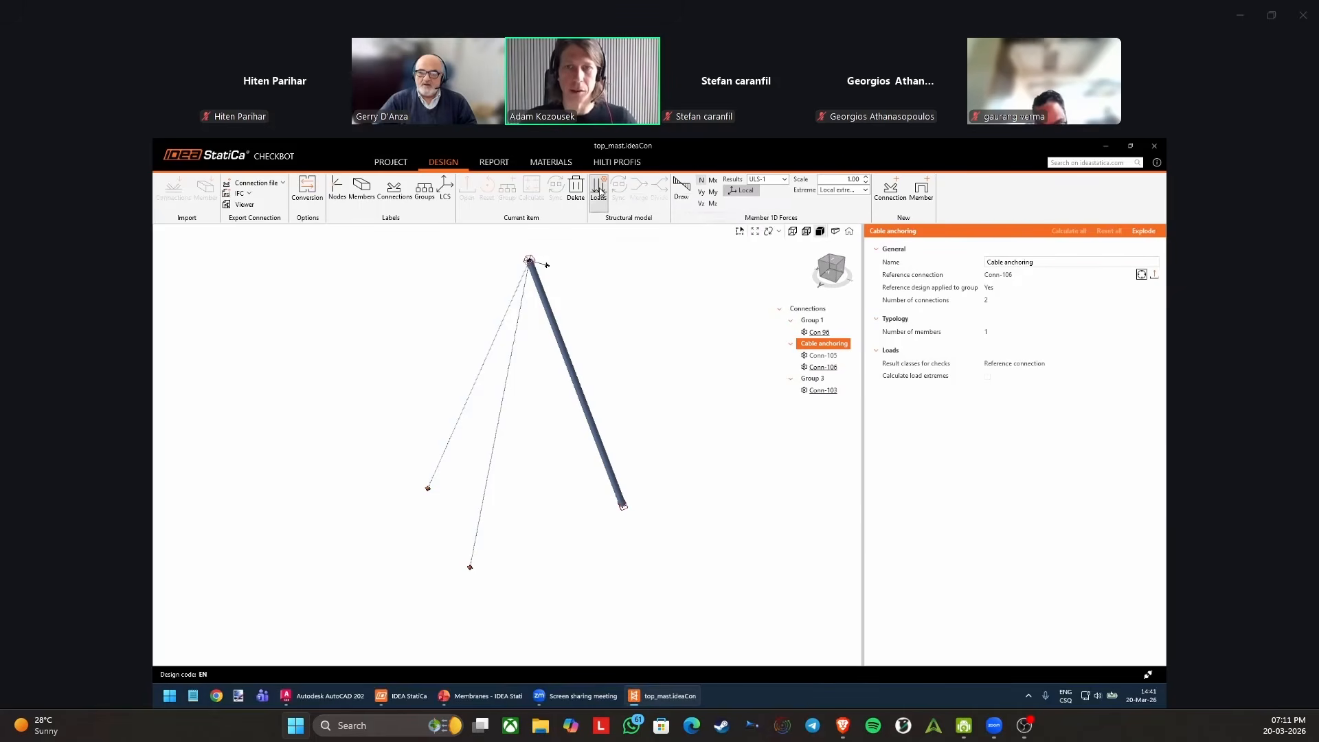
drag(586, 204, 597, 199)
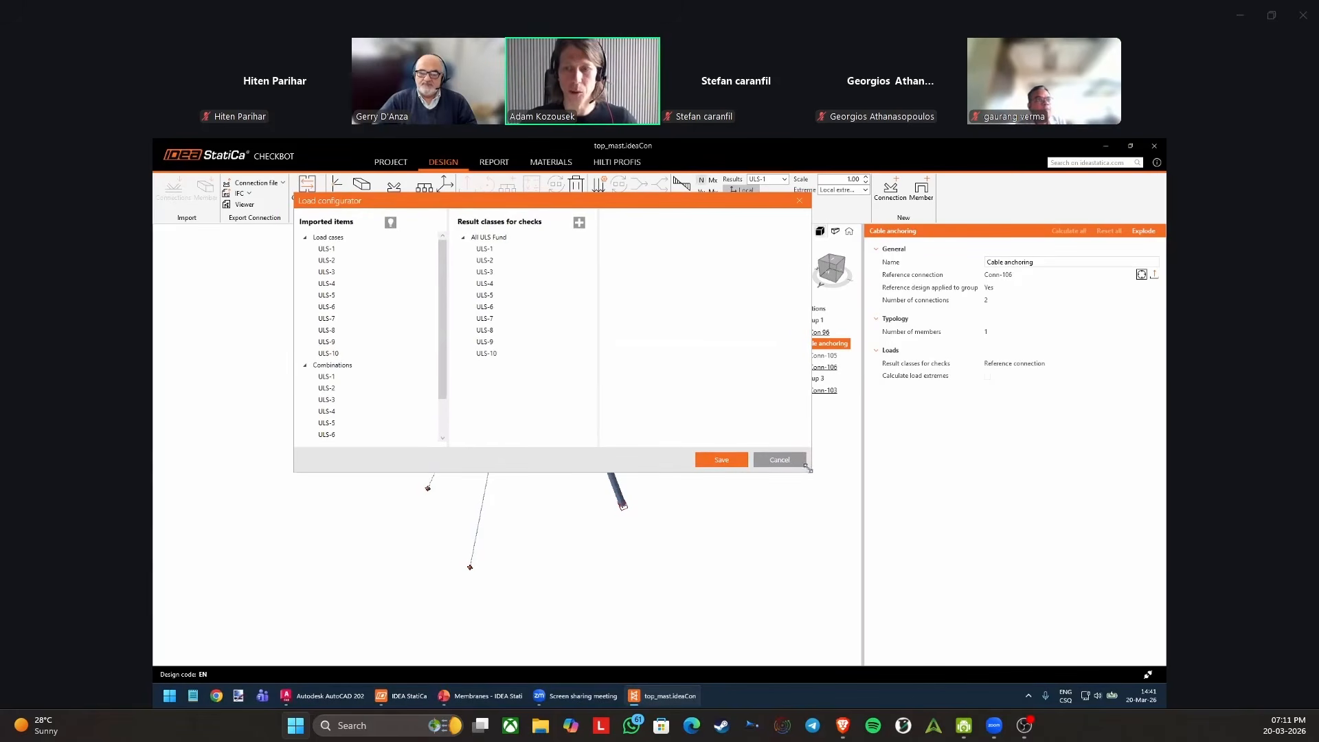
drag(810, 472, 981, 606)
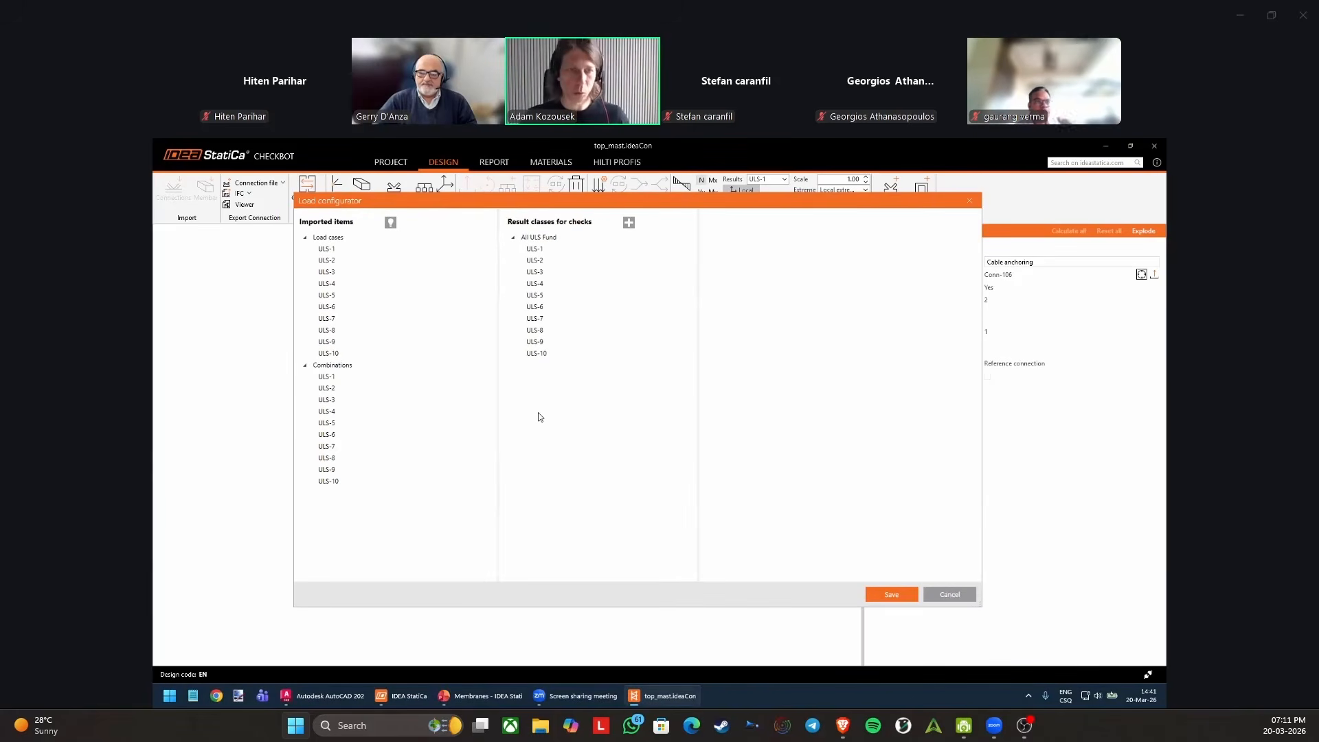
click(329, 252)
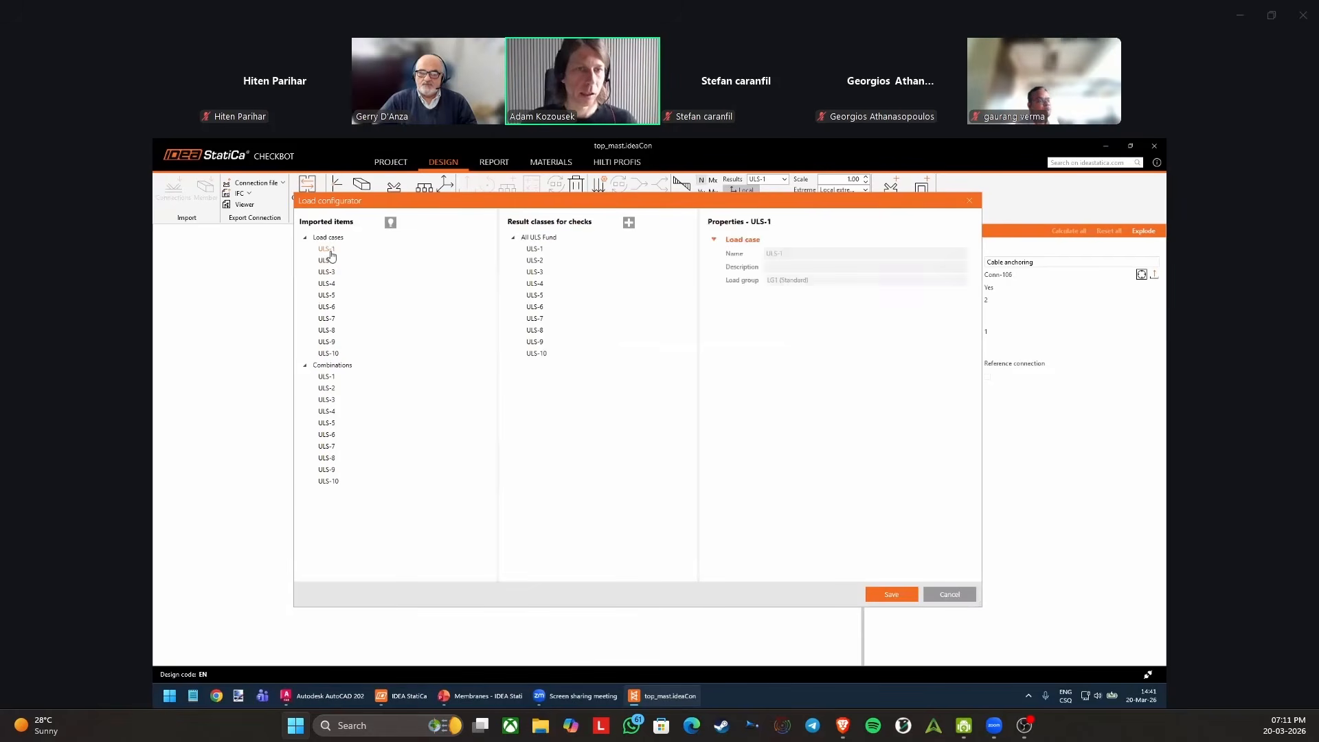
click(331, 377)
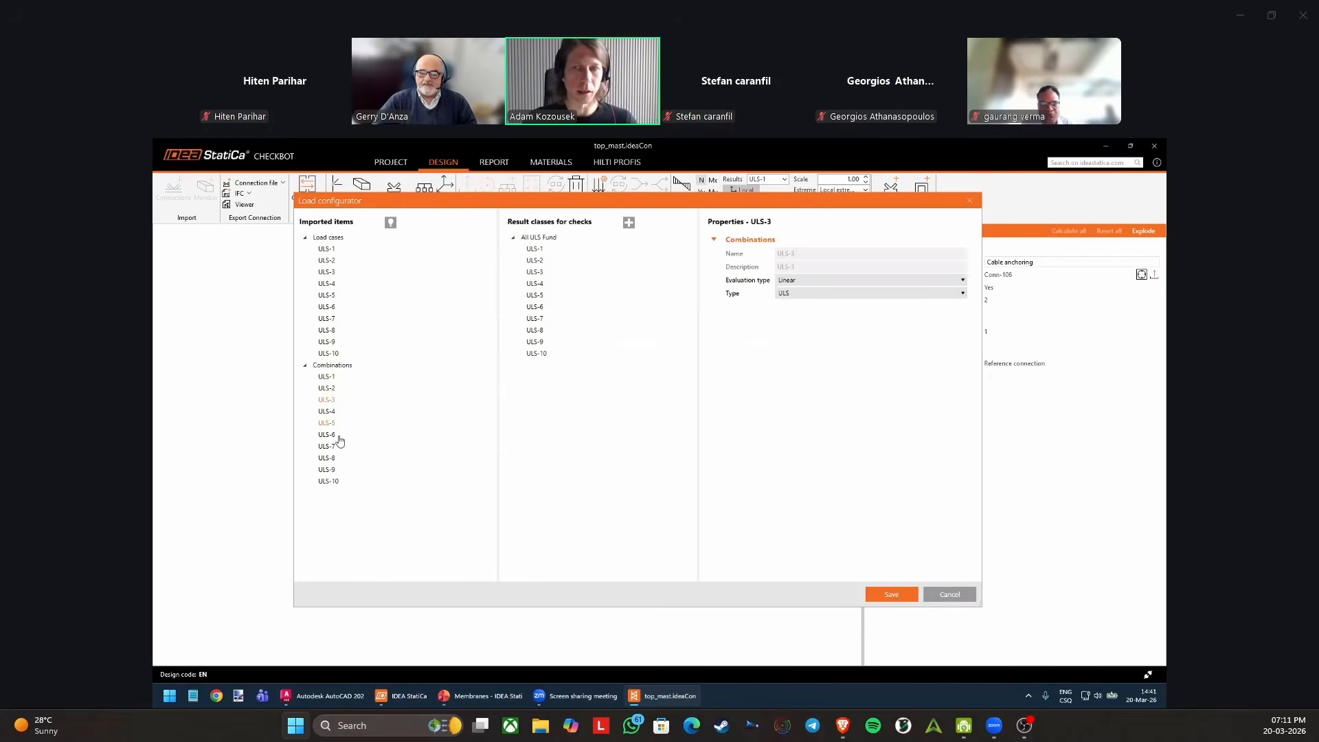
click(329, 471)
click(333, 482)
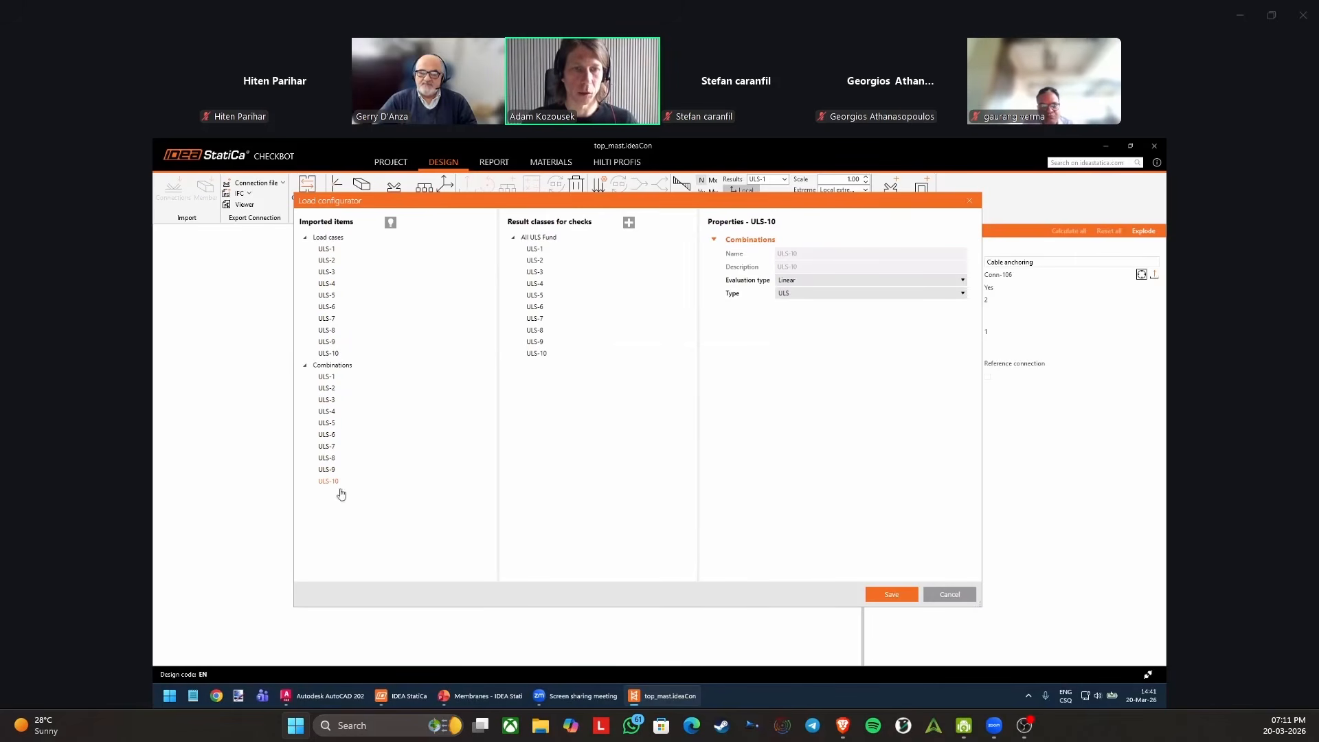
Review the All ULS Fund result class and its combinations, then leave the Load configurator without saving.
click(535, 249)
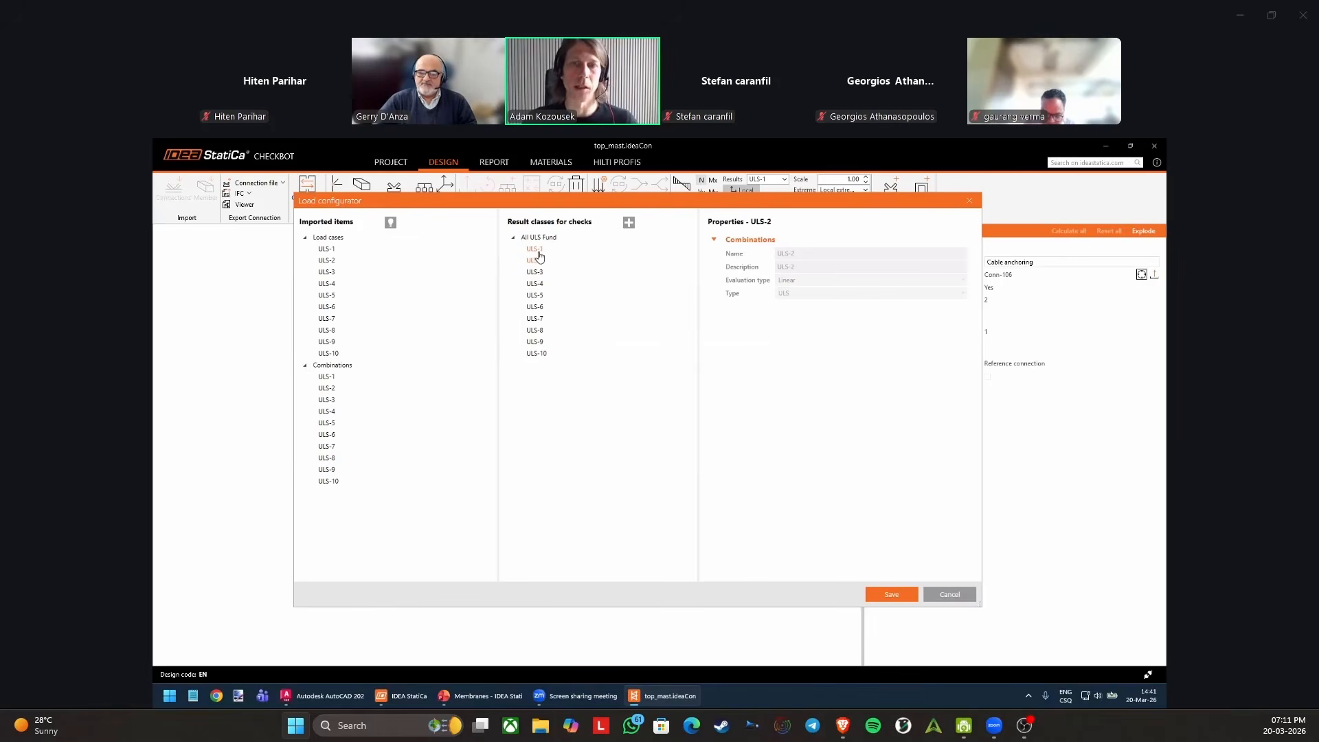
click(536, 353)
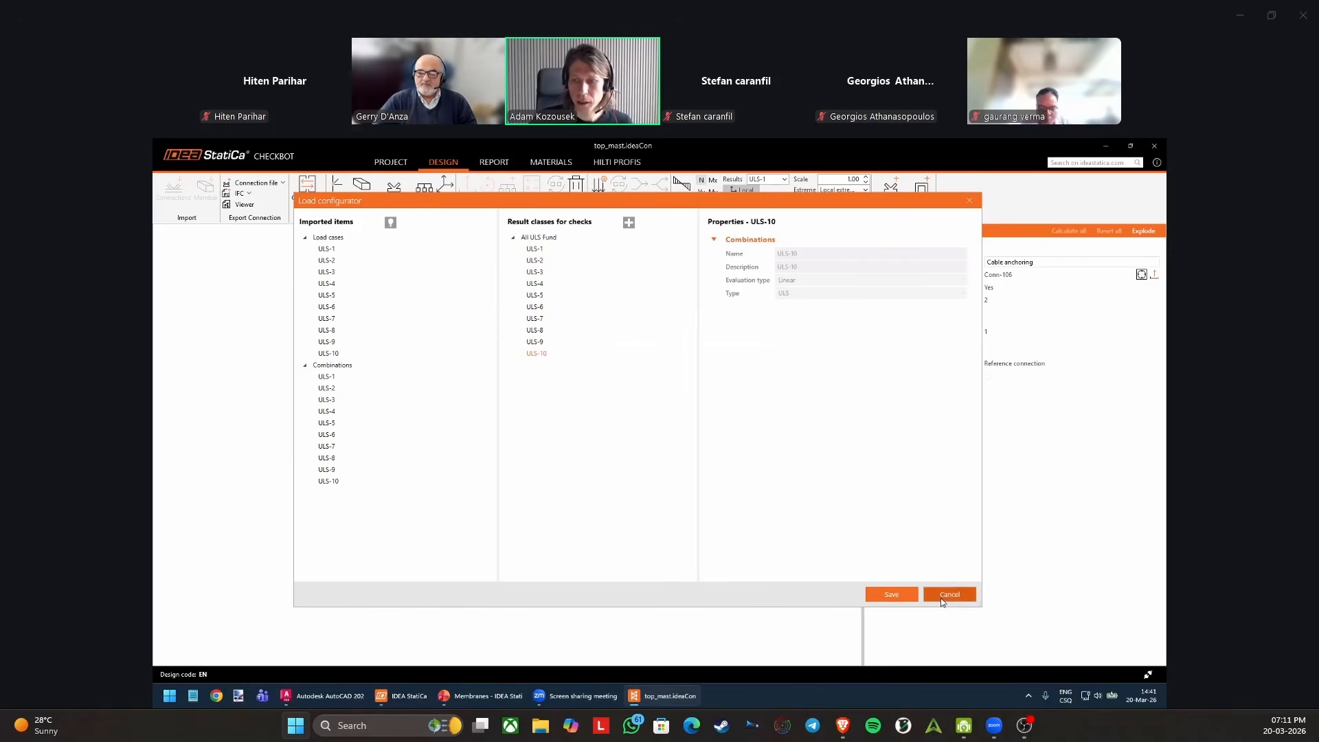
click(551, 239)
right_click(544, 354)
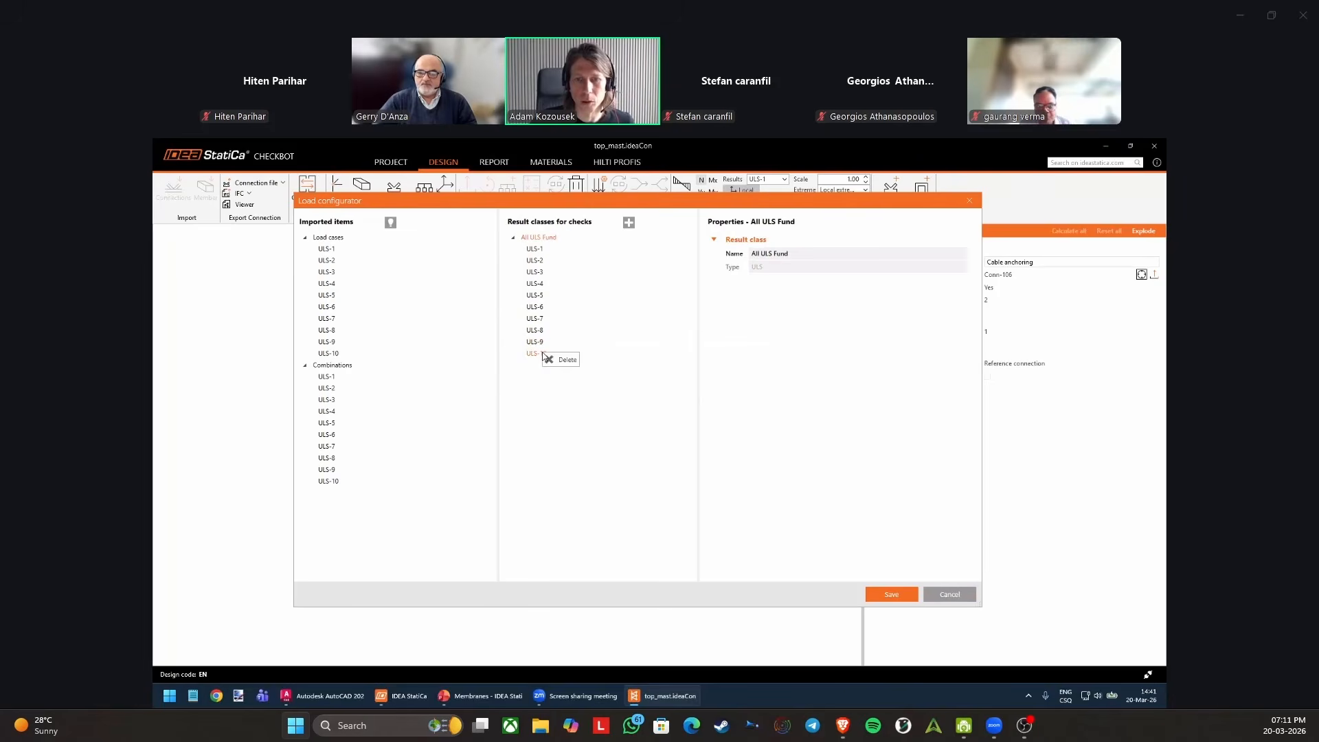
click(538, 295)
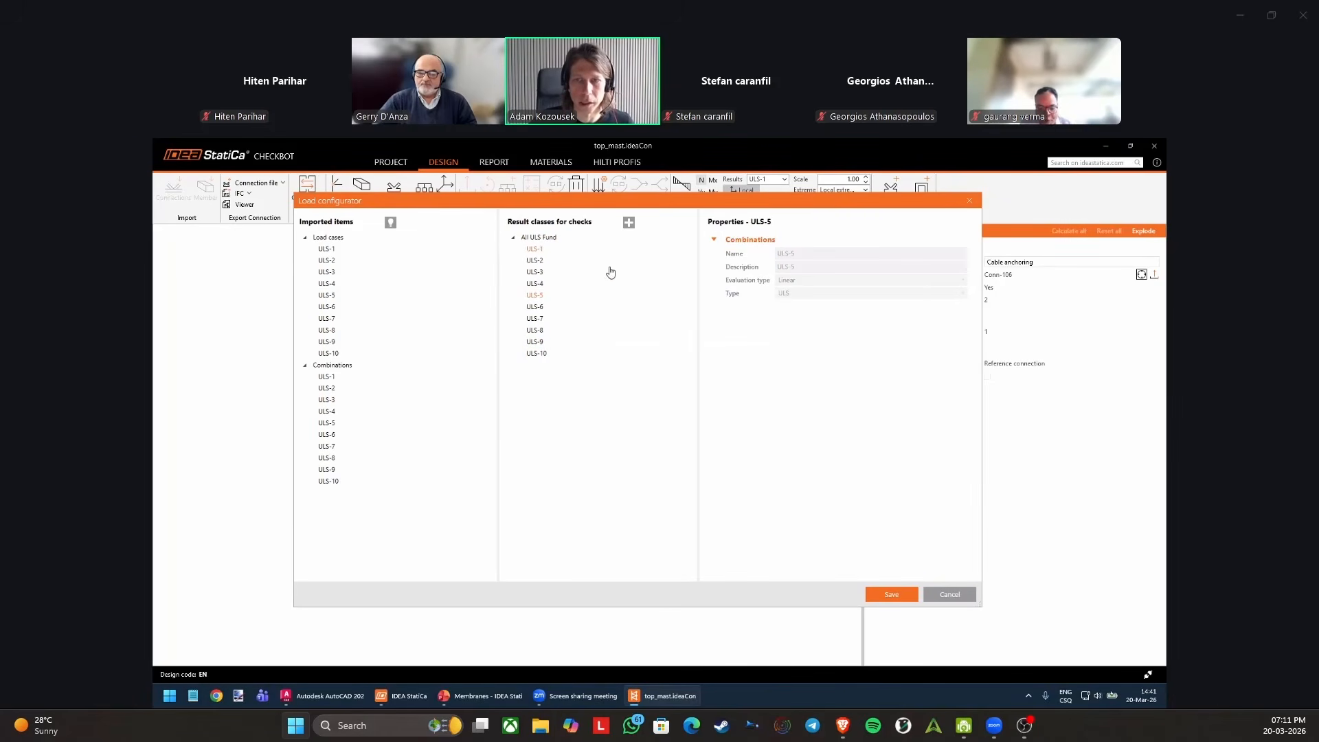
click(539, 271)
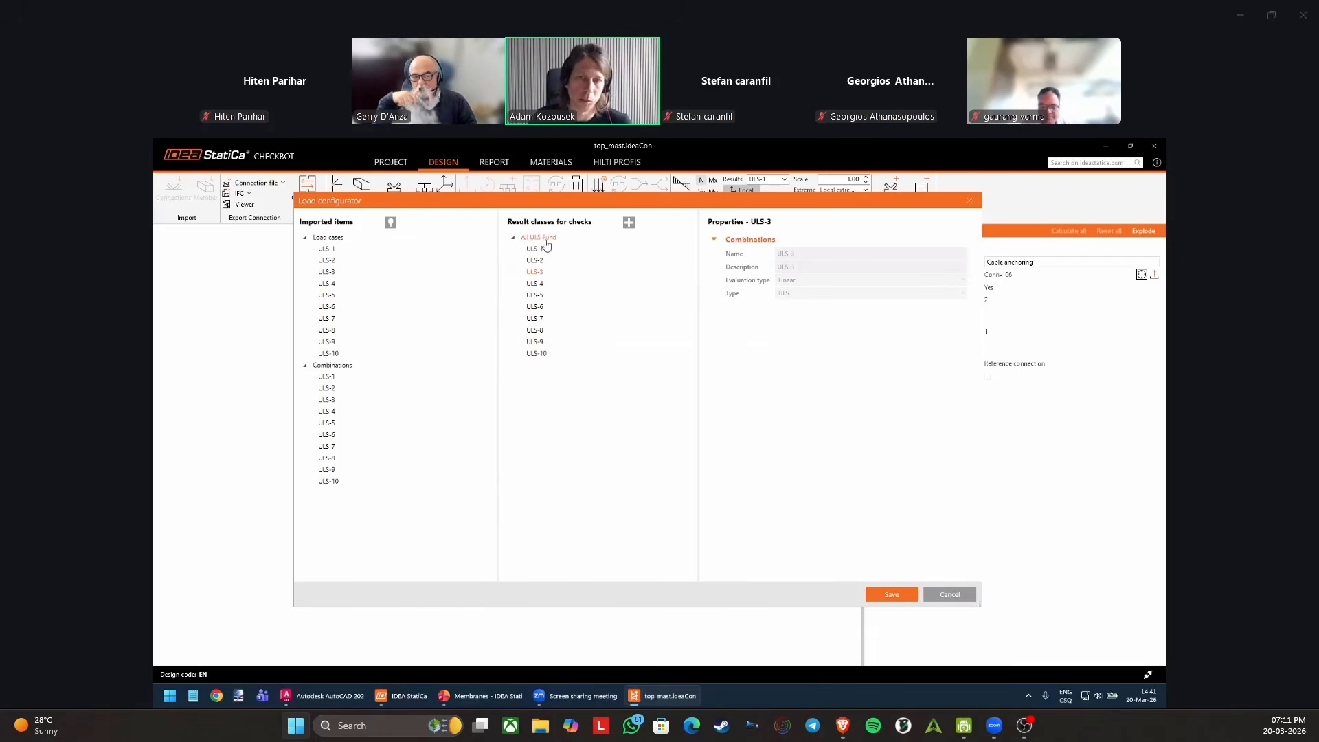
click(955, 597)
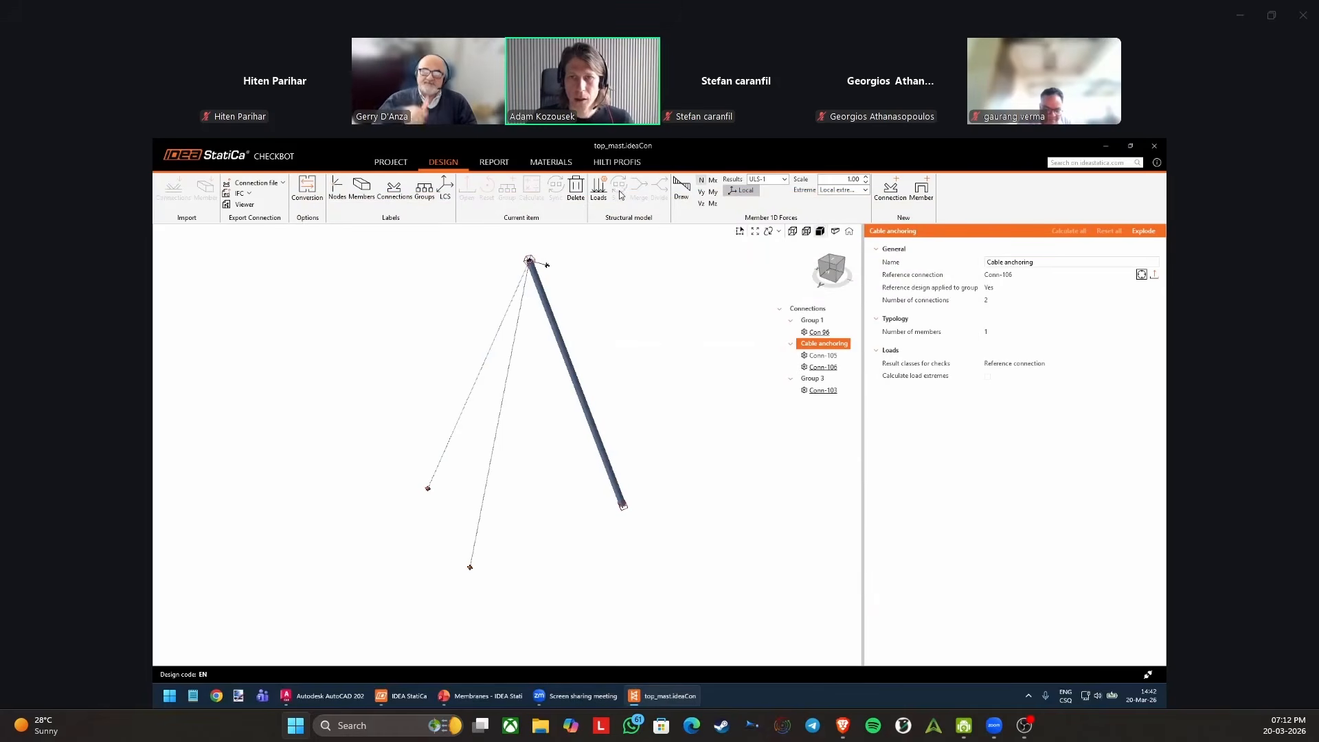
Examine connection Con 96 at the top of the mast together with its connected members.
middle_drag(634, 271, 624, 292)
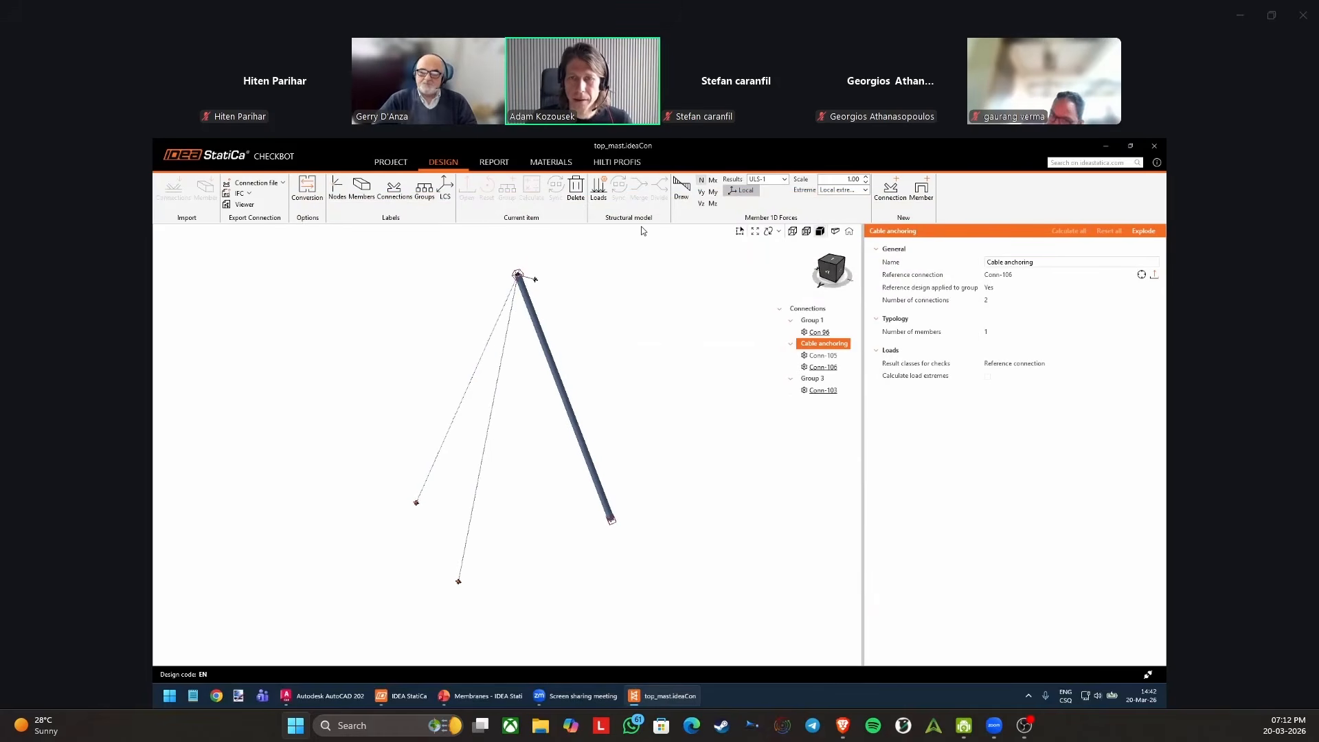
scroll(531, 266, up, 5)
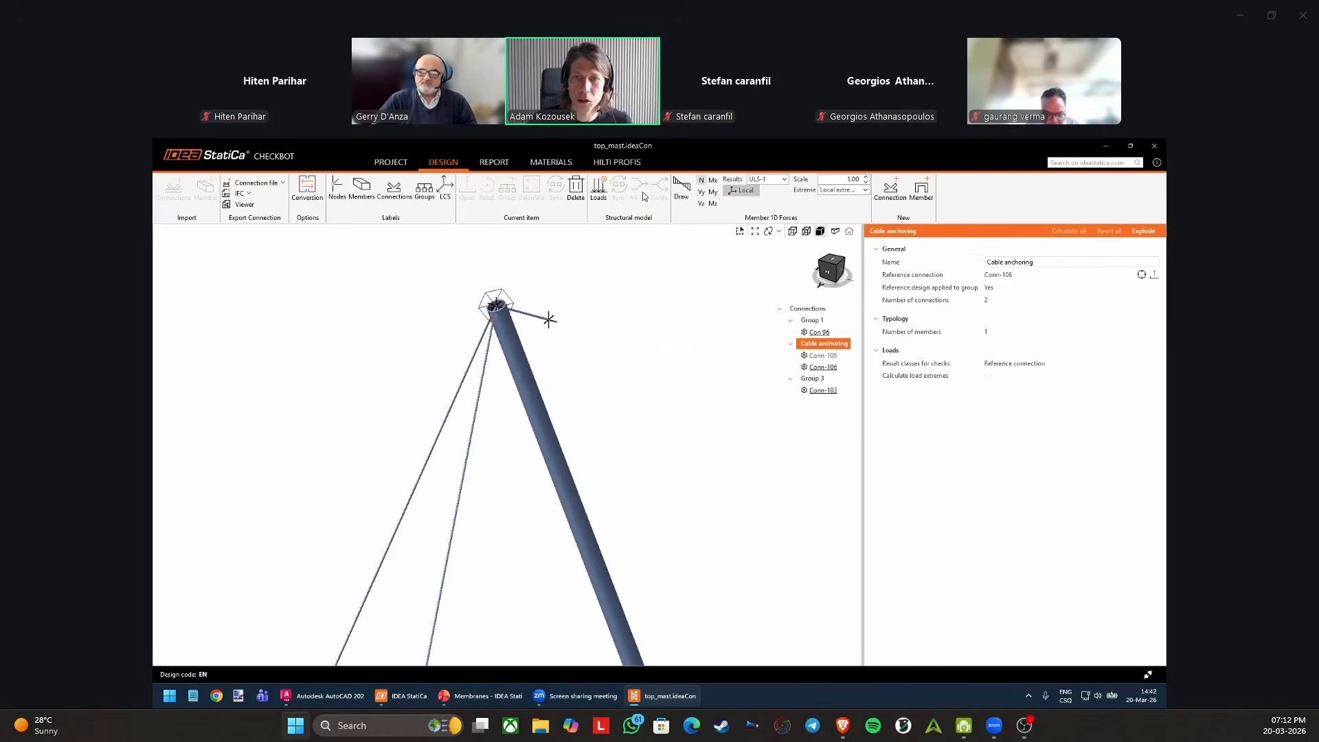
scroll(568, 328, down, 4)
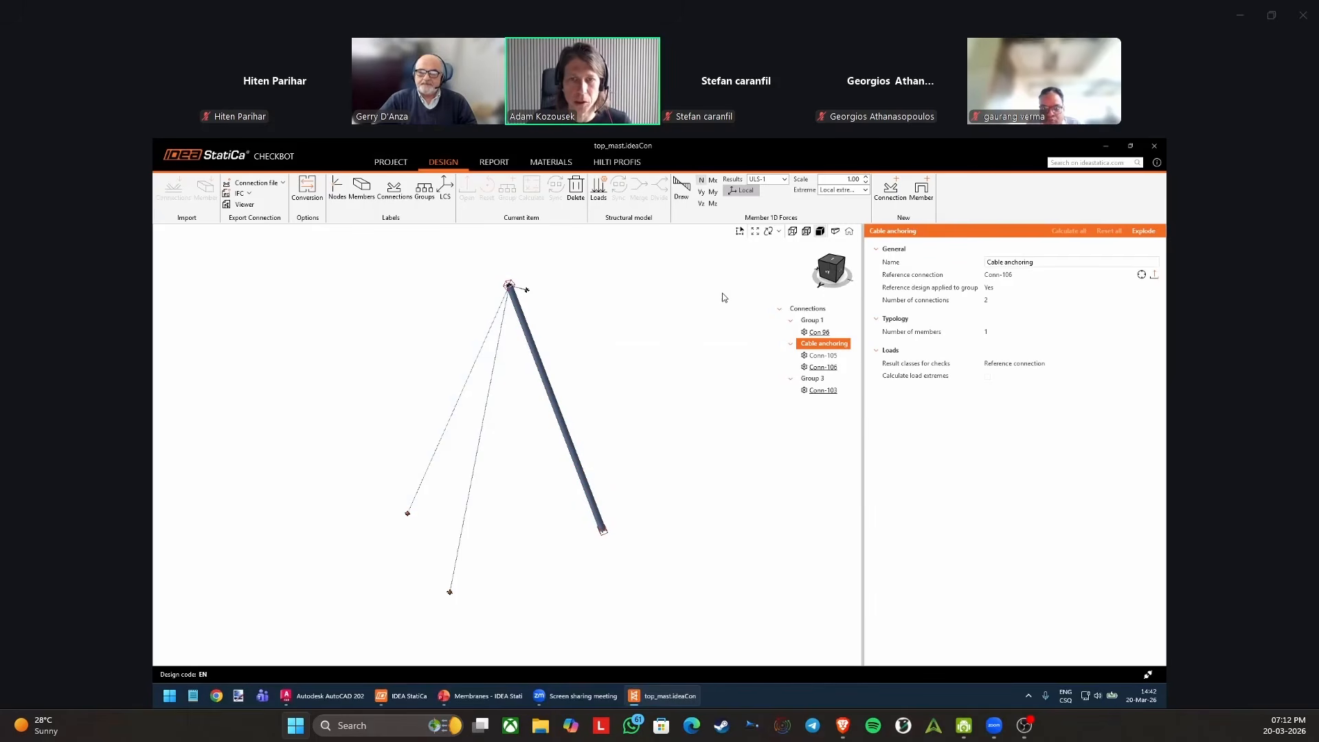
scroll(509, 282, up, 8)
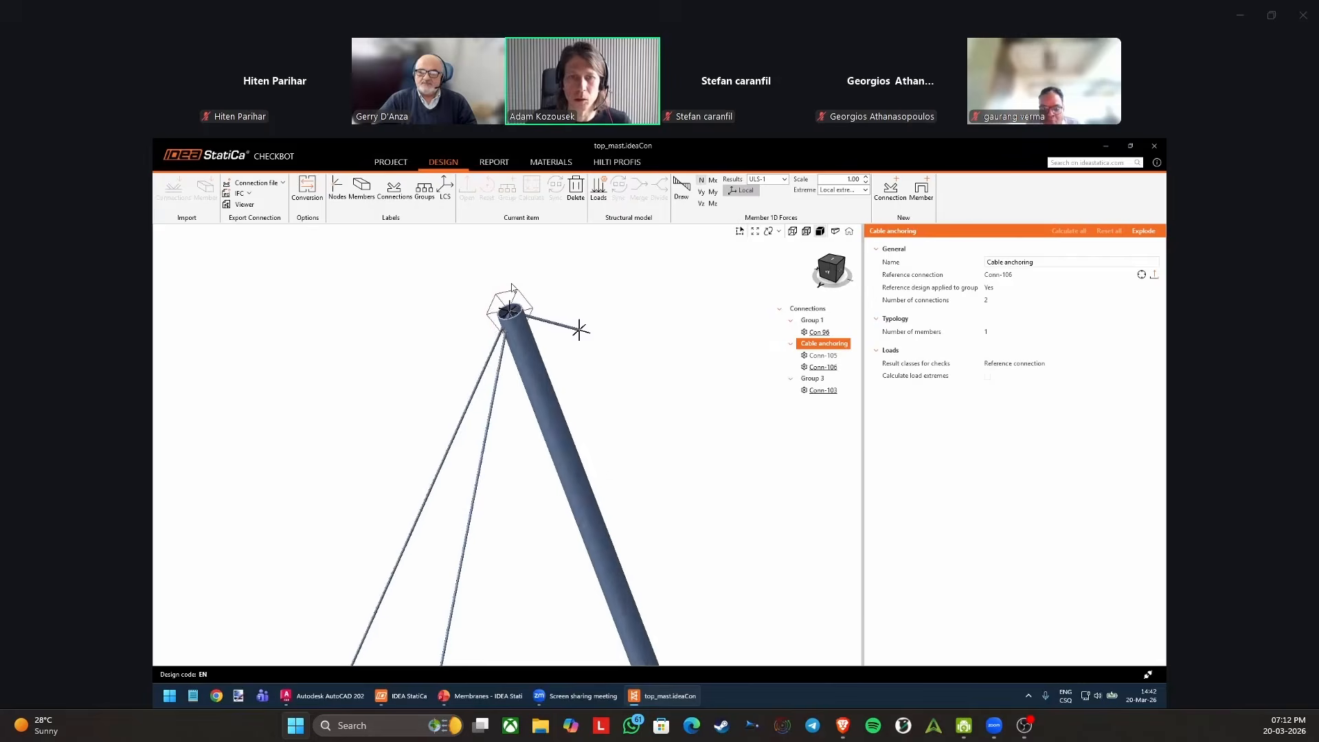
click(525, 347)
scroll(524, 347, up, 2)
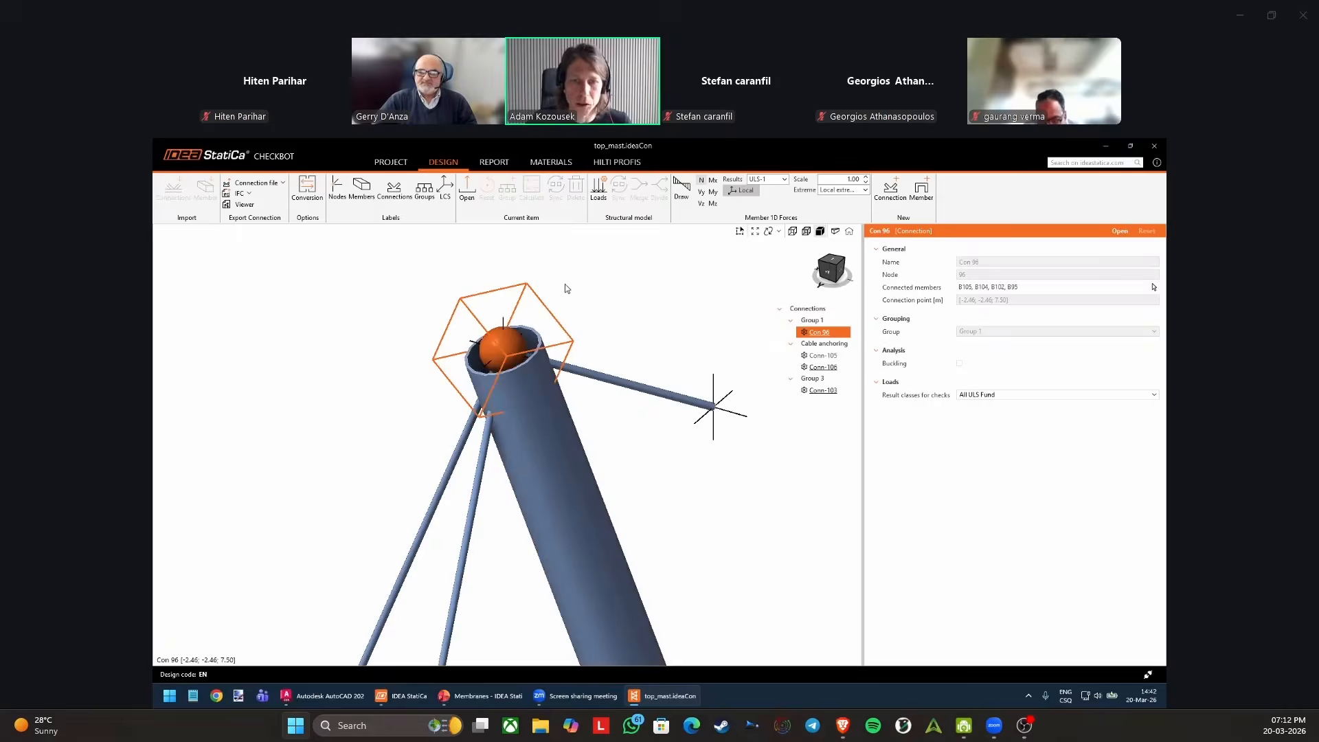
scroll(567, 299, down, 3)
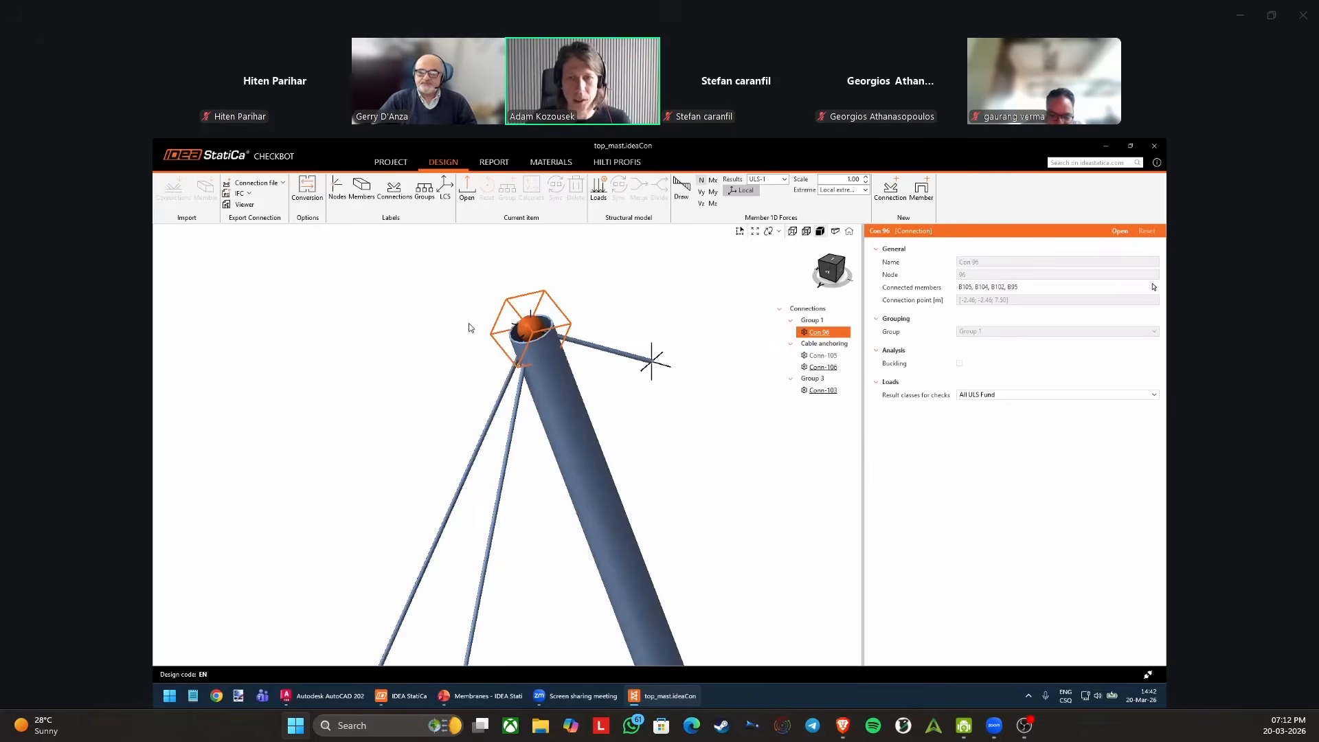
scroll(562, 306, down, 2)
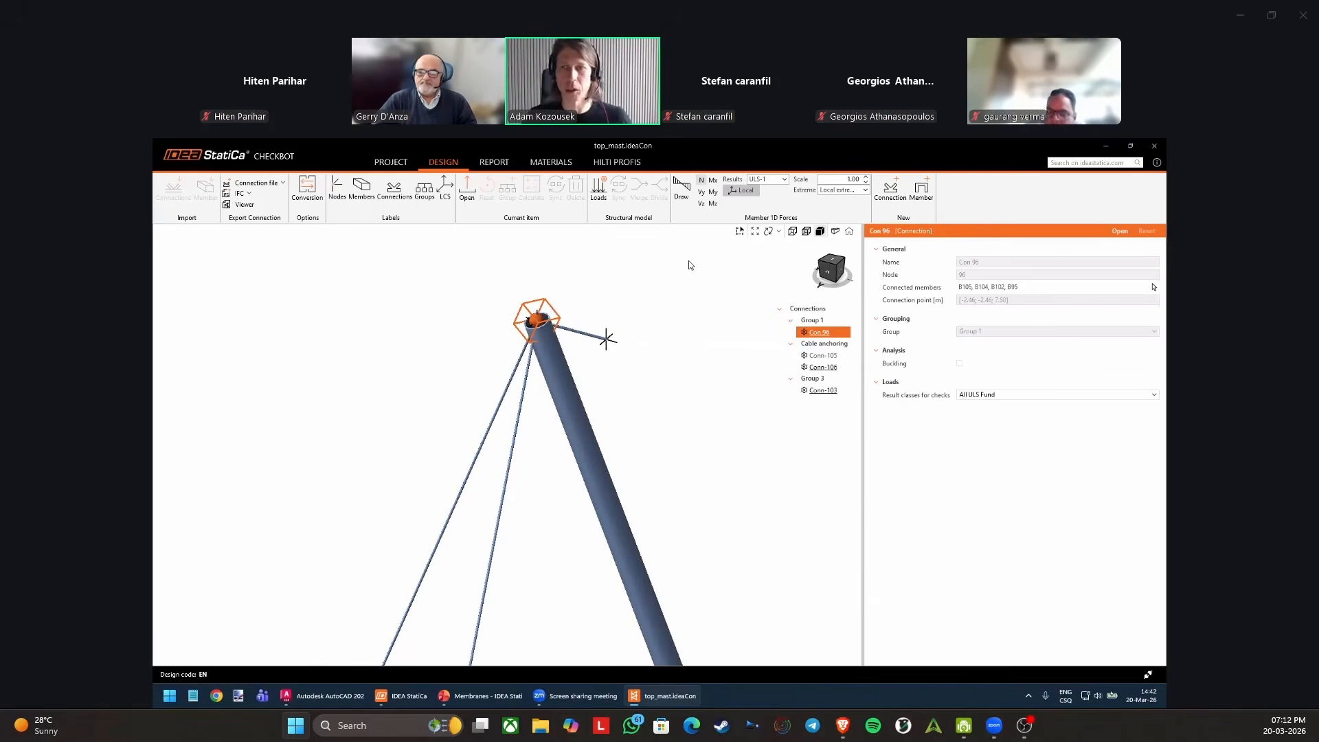
Draw the member internal forces, switch the diagram to bending moment My, and choose the ULS-5 results.
scroll(666, 270, down, 4)
click(682, 187)
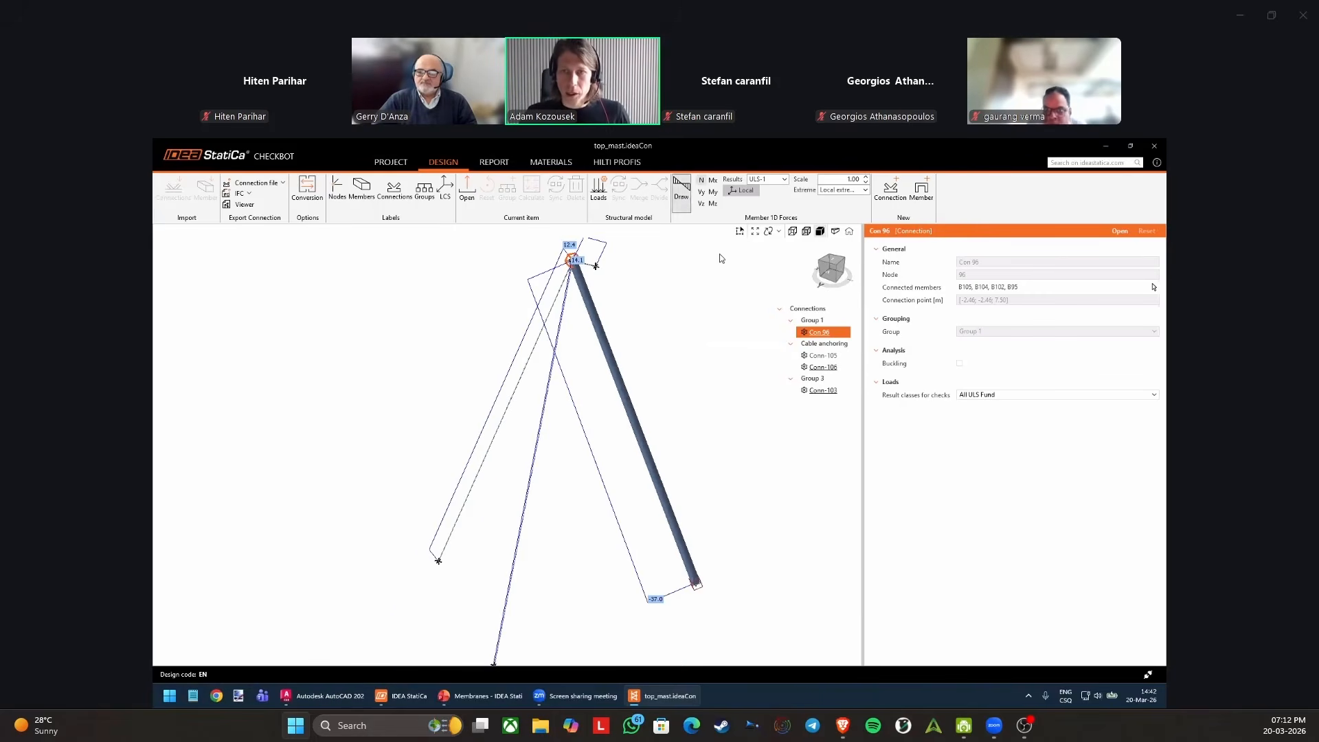
click(713, 193)
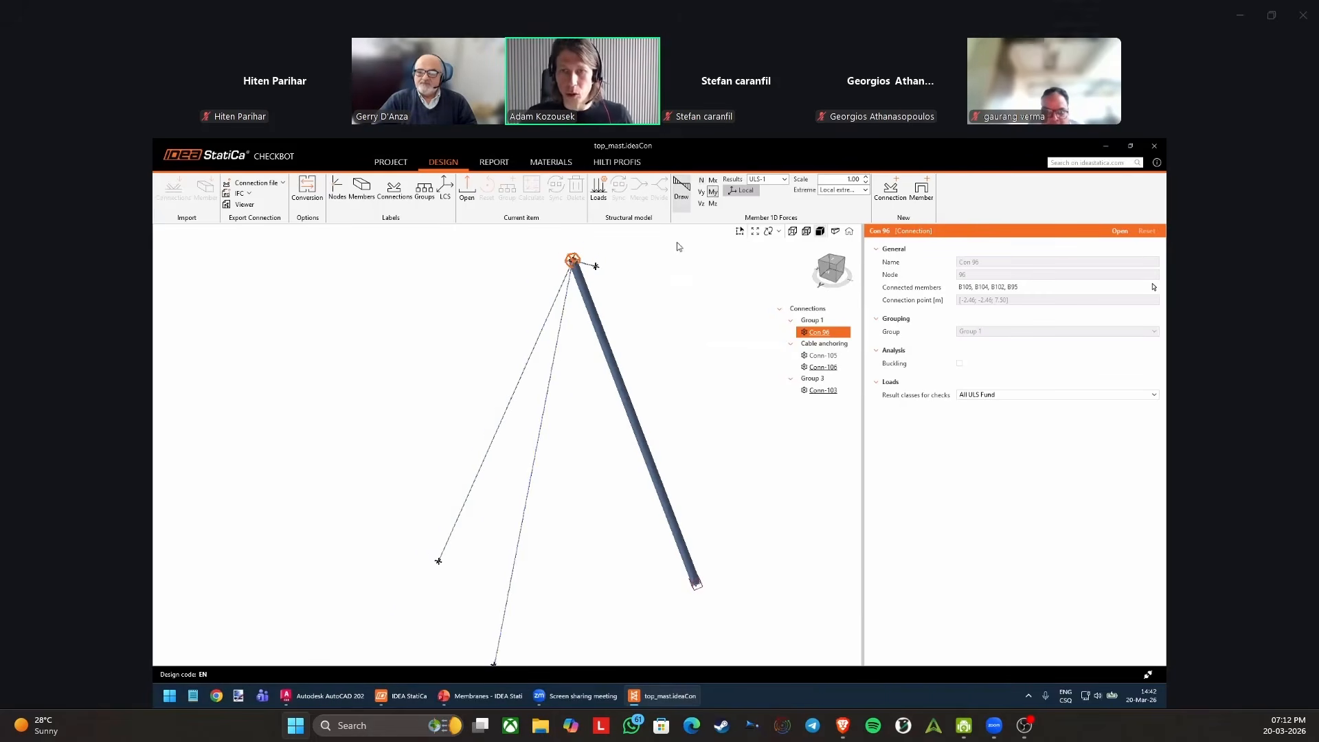
click(768, 178)
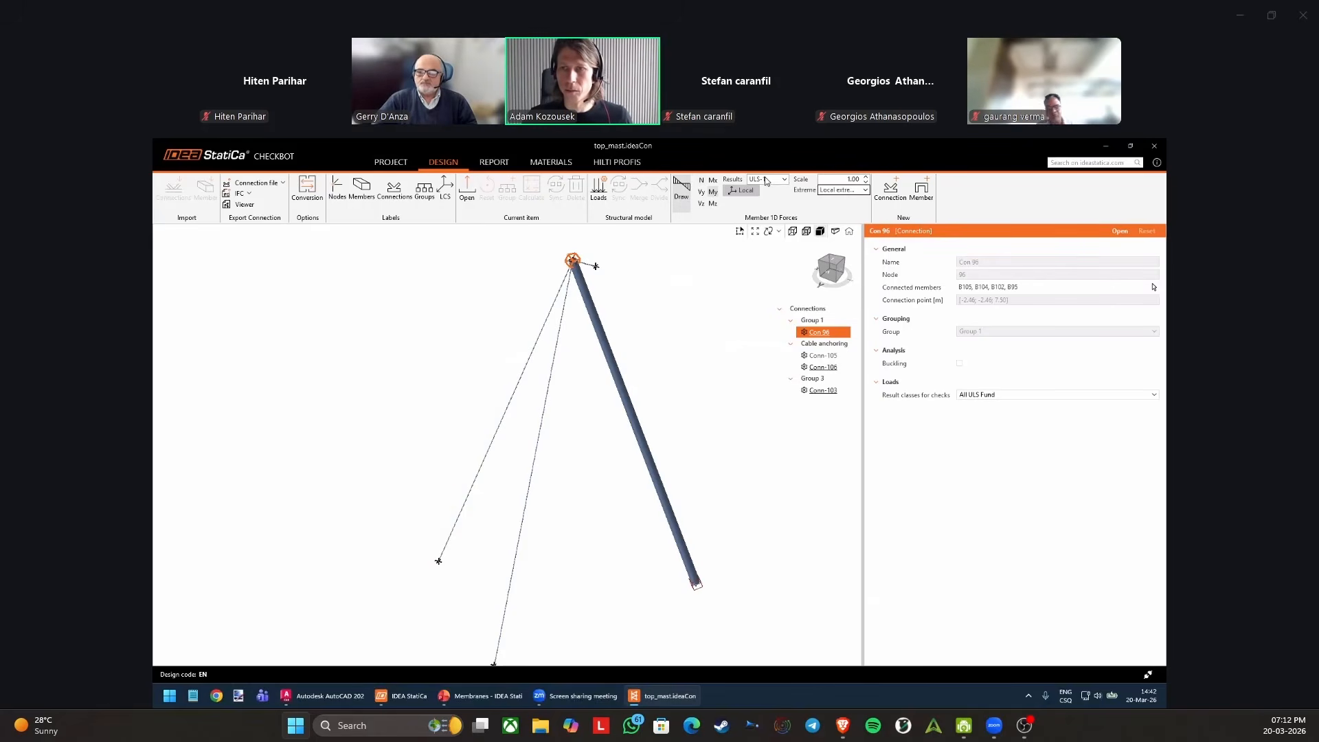
click(768, 179)
click(776, 242)
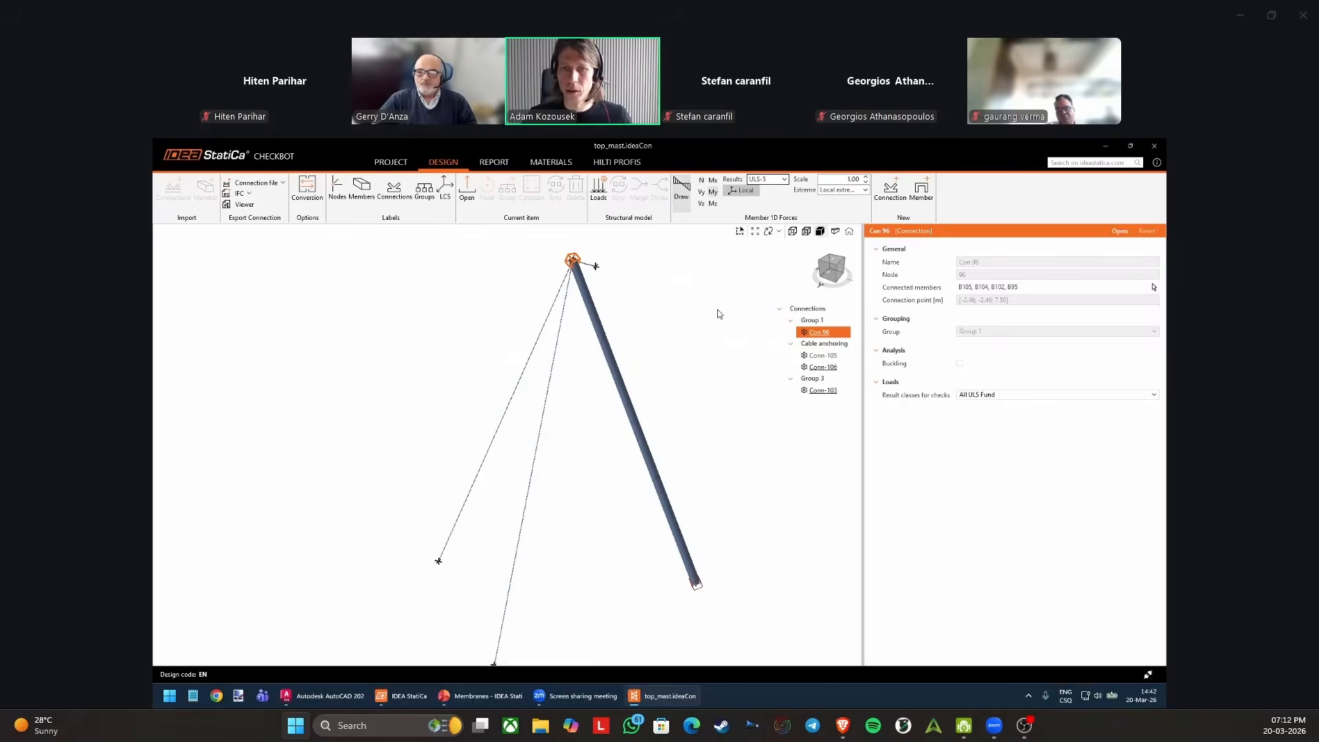
Select Conn-105, Conn-106 and Conn-103, and display the axial force N diagrams with local extremes.
click(823, 356)
shift+click(829, 392)
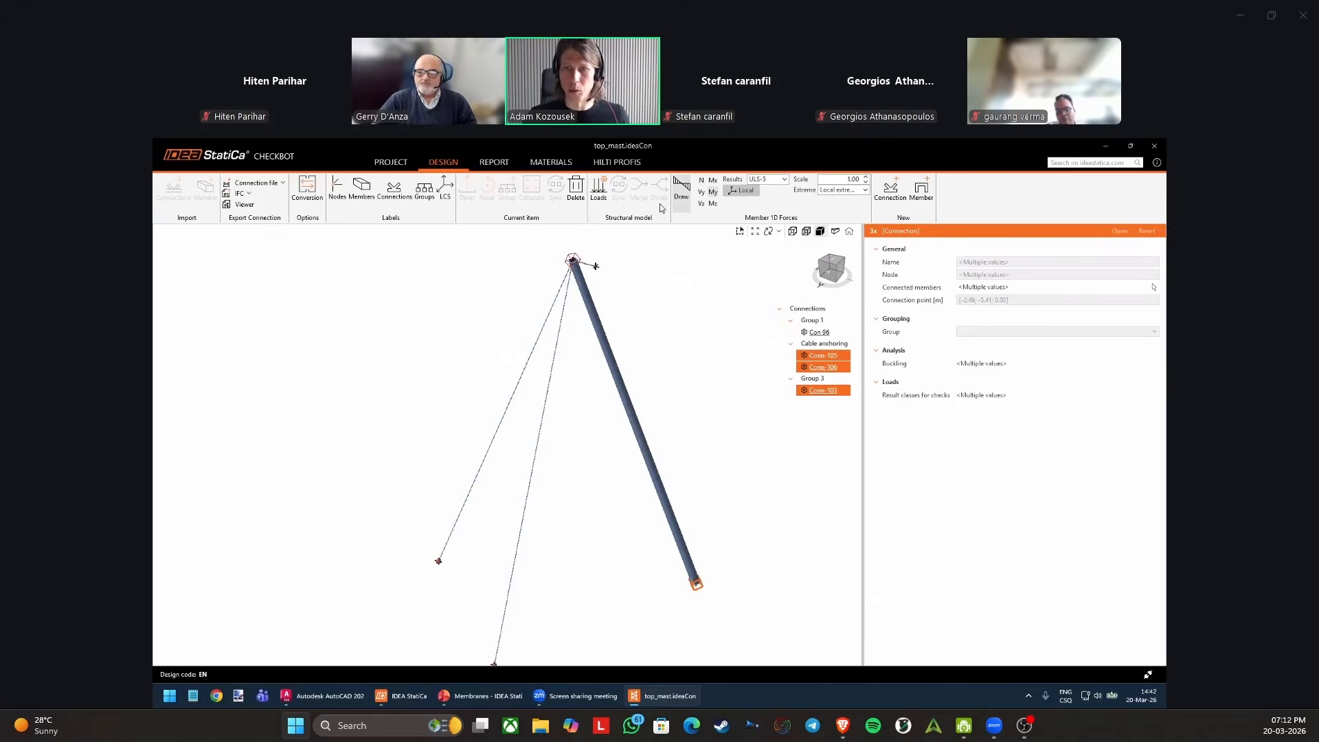
click(701, 180)
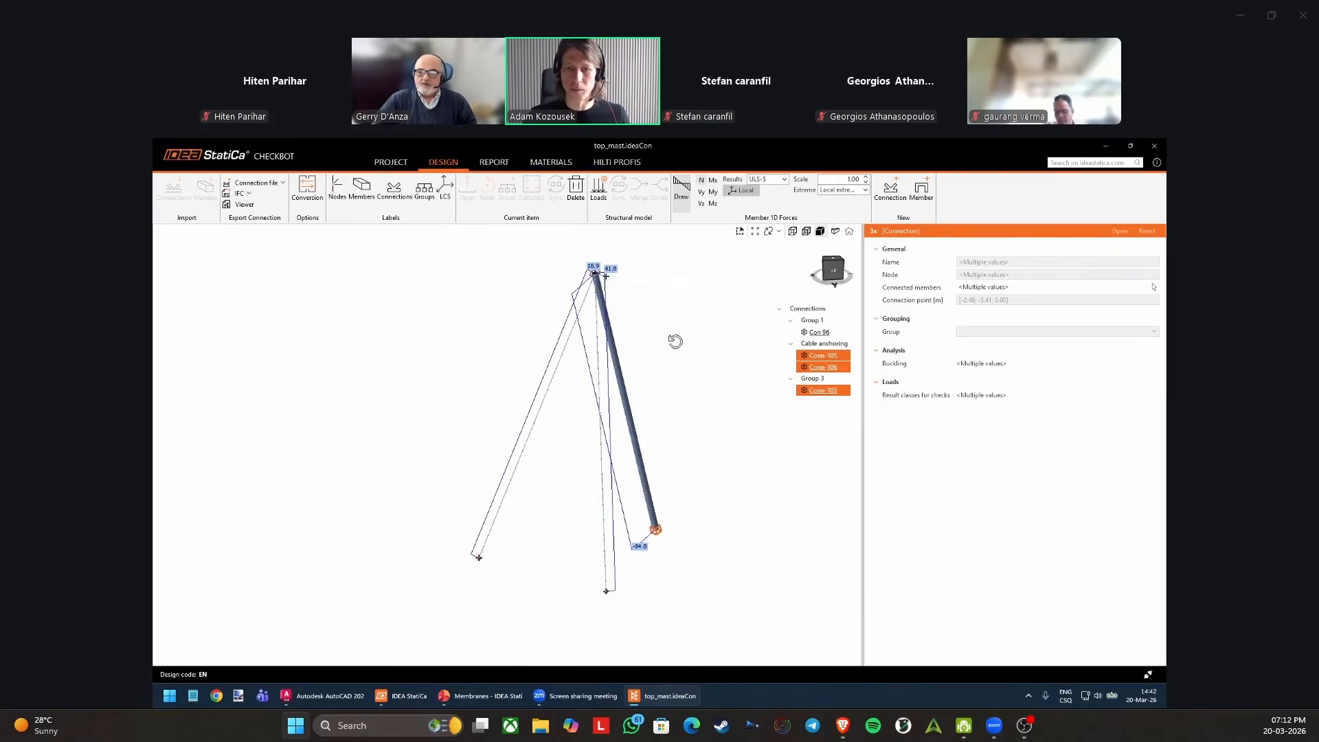
click(853, 193)
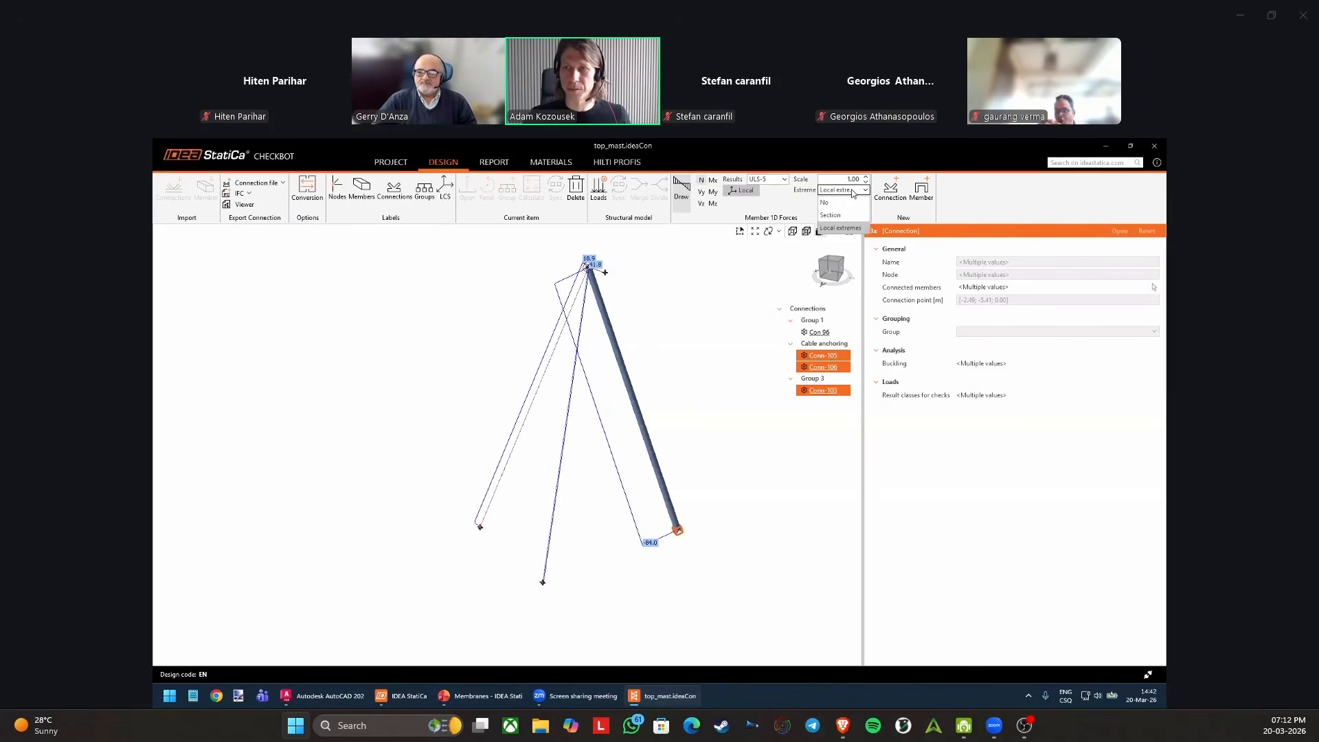
click(839, 228)
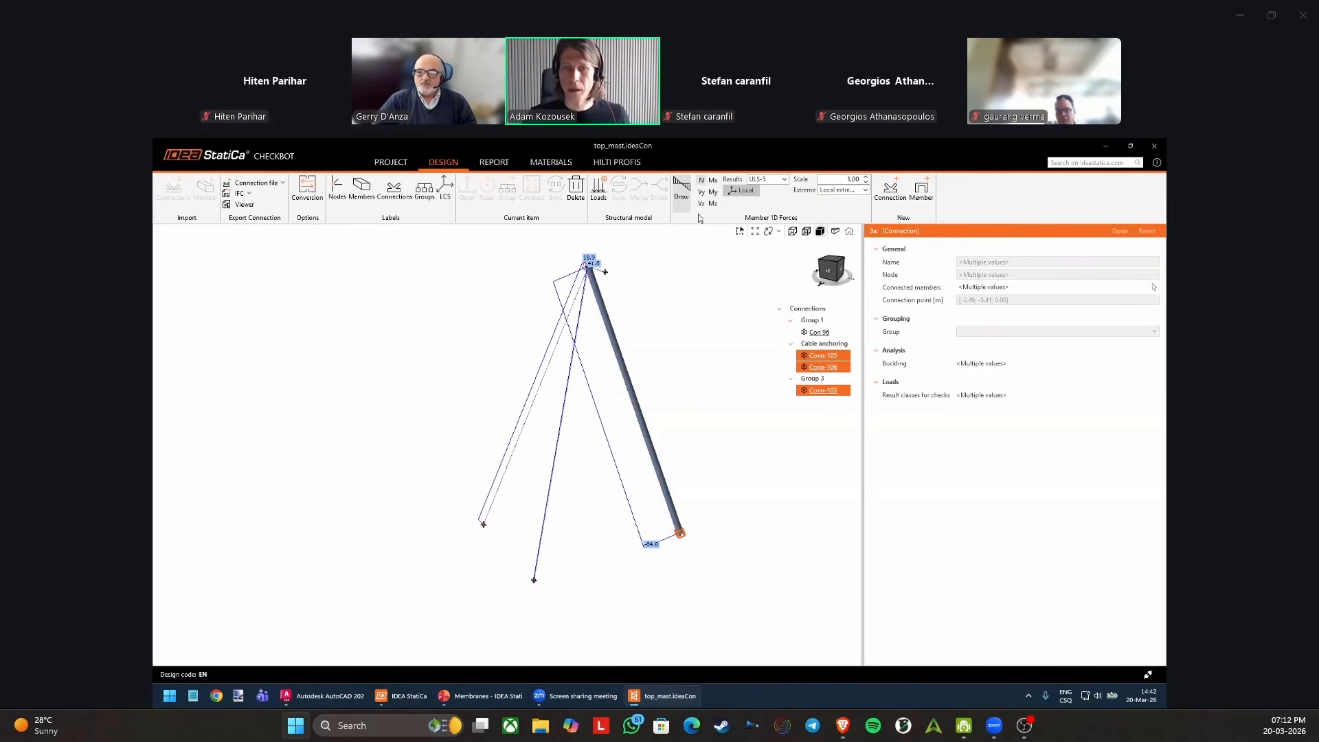
Review the axial force diagrams for ULS-7, switch the results to ULS-1, and view the mast and cables from another angle.
click(766, 185)
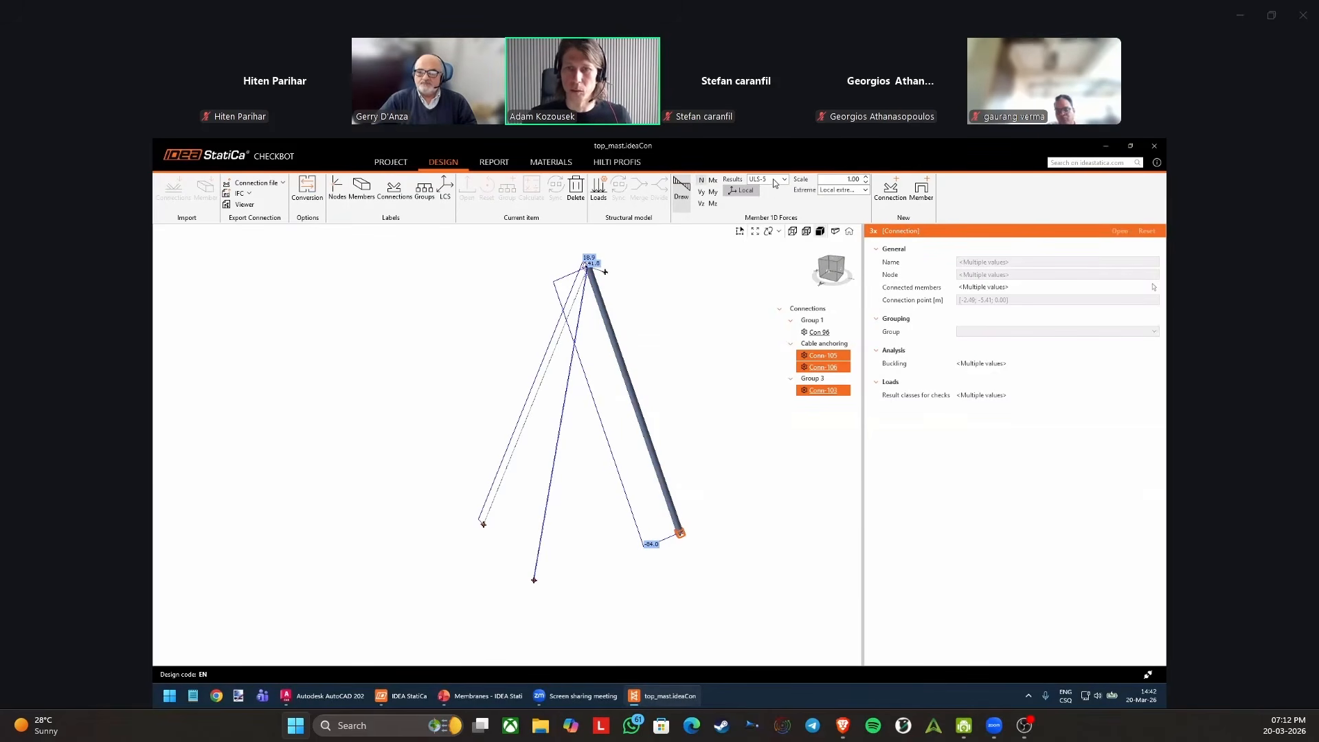
click(771, 267)
click(768, 180)
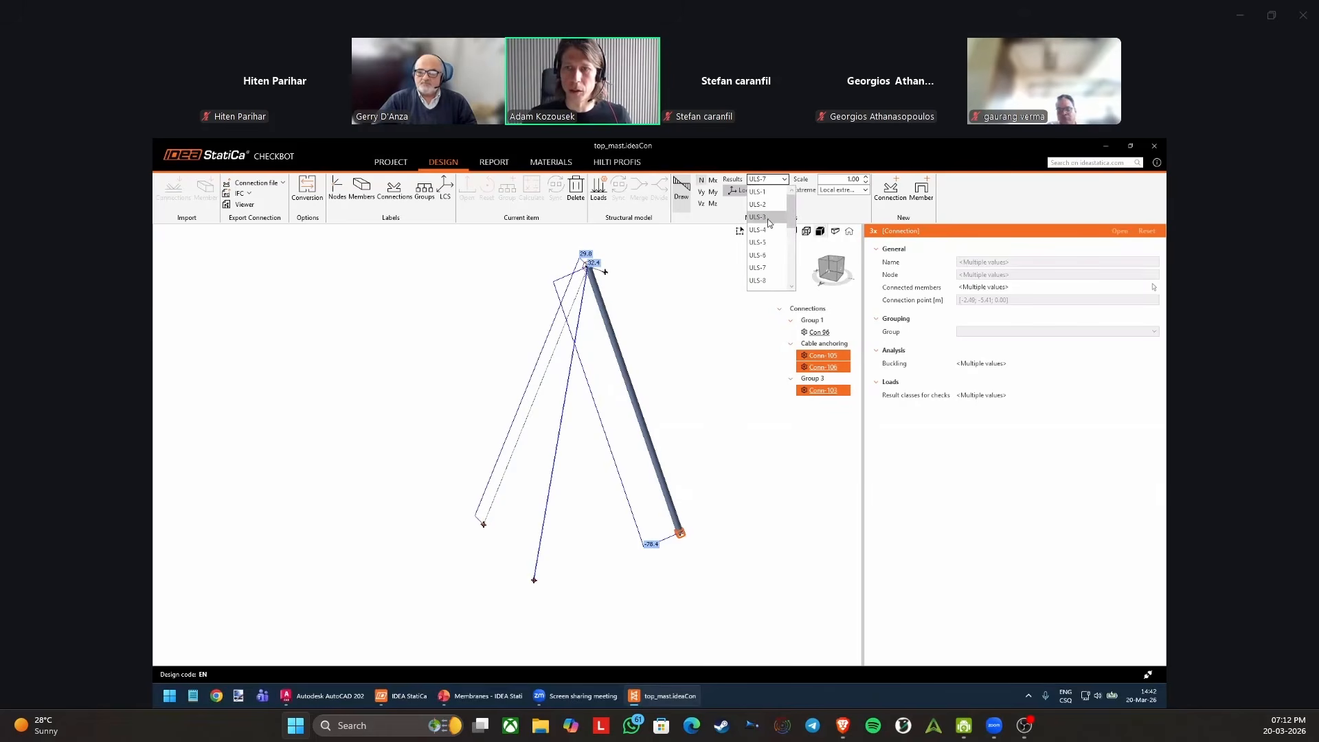
click(762, 193)
middle_drag(583, 328, 597, 330)
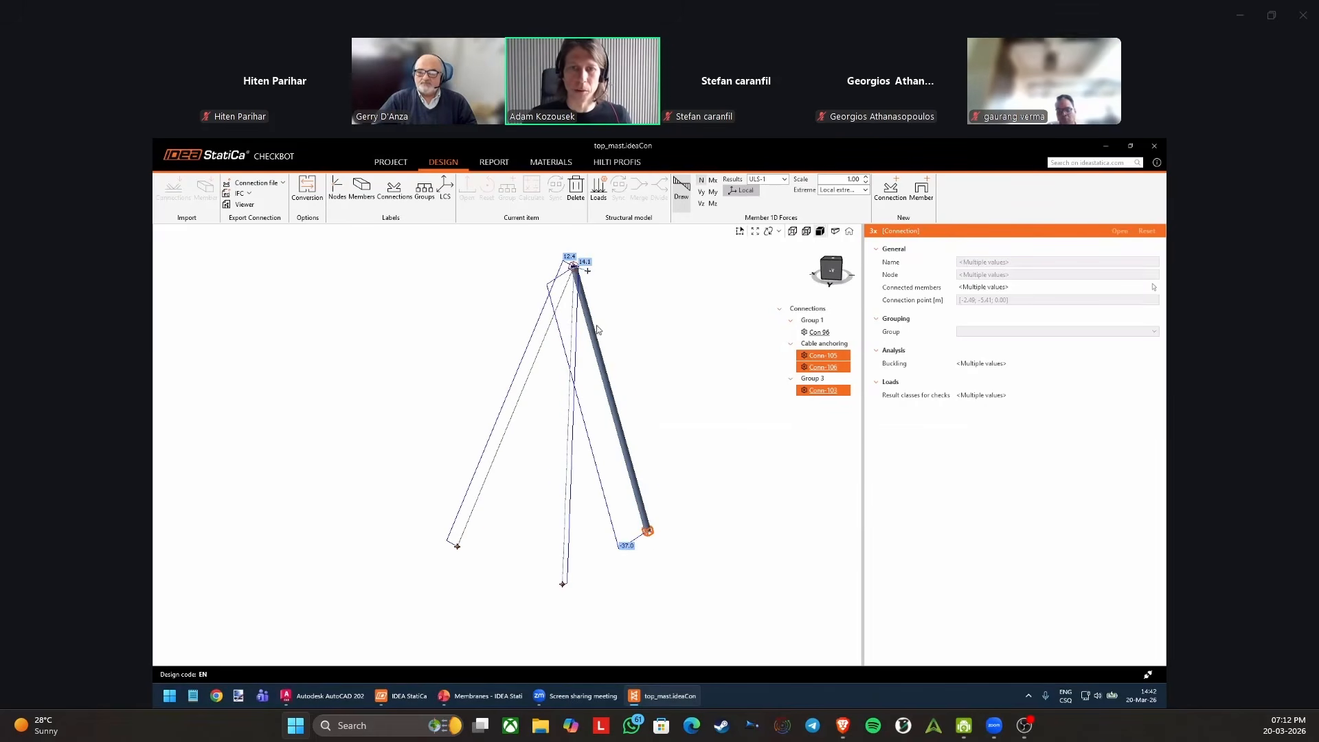
middle_drag(617, 321, 613, 322)
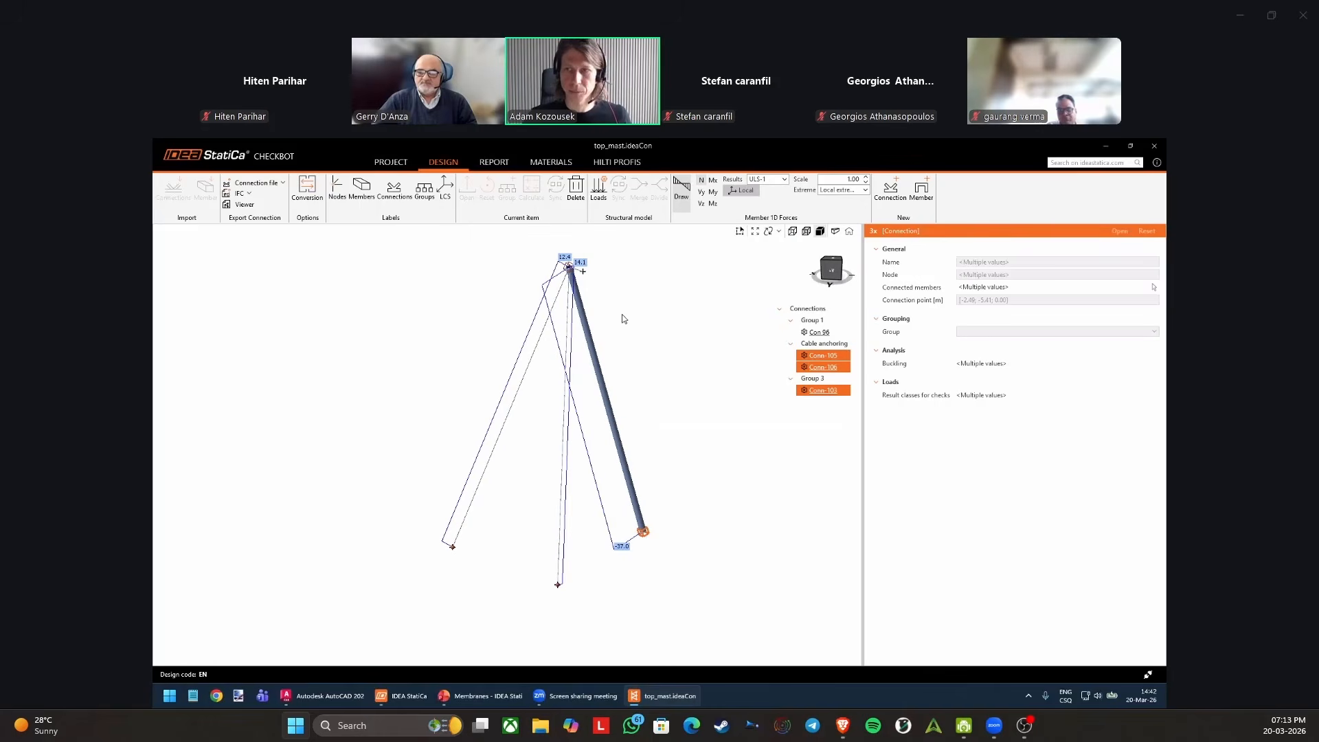
Hide the member force diagrams, view the mast and cables as wireframe, and restore the solid display.
click(681, 188)
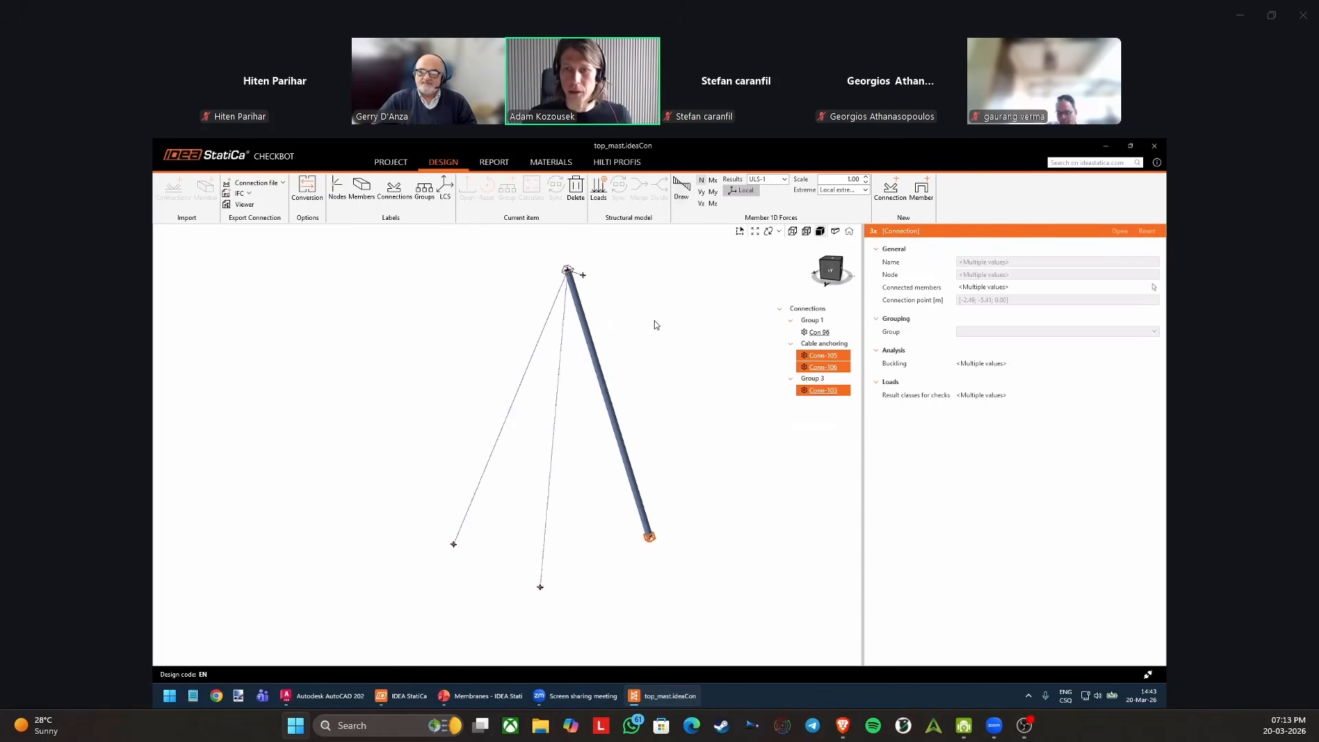
scroll(652, 313, up, 3)
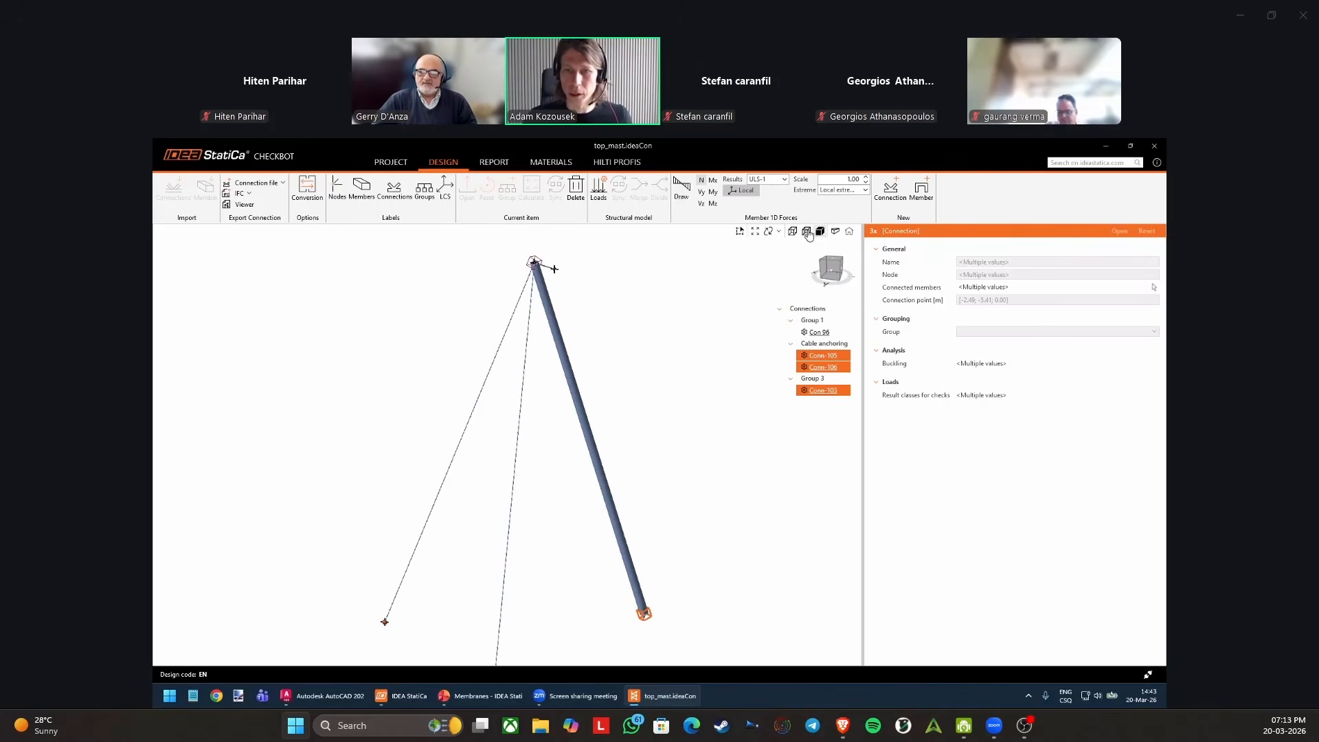
click(822, 232)
click(824, 232)
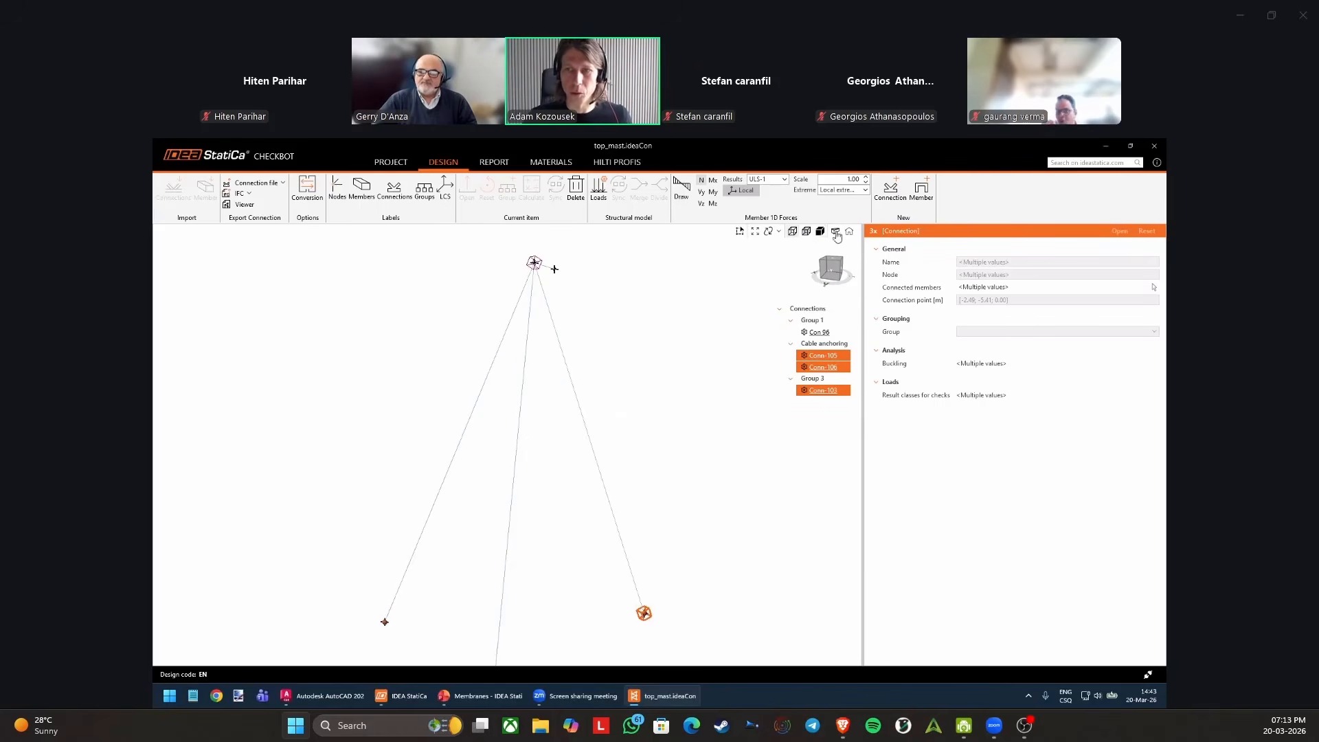
scroll(642, 330, down, 2)
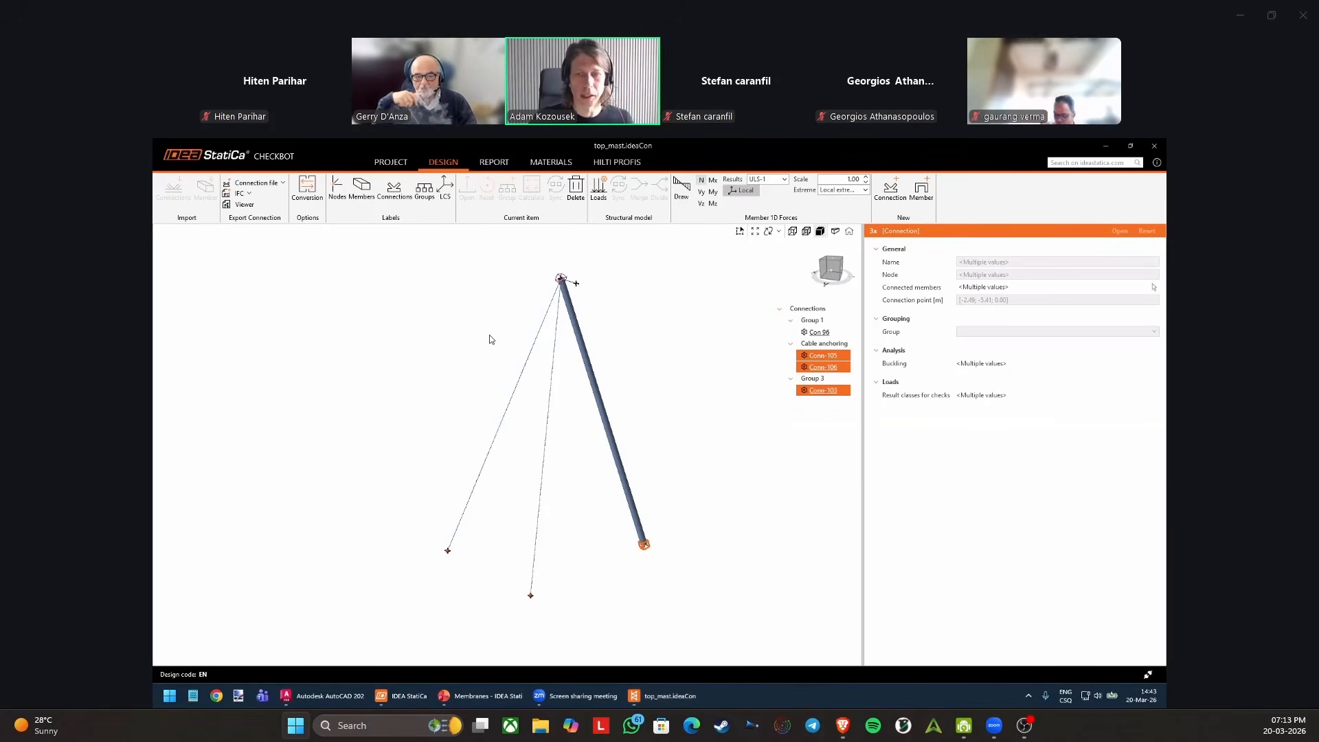
scroll(526, 266, up, 2)
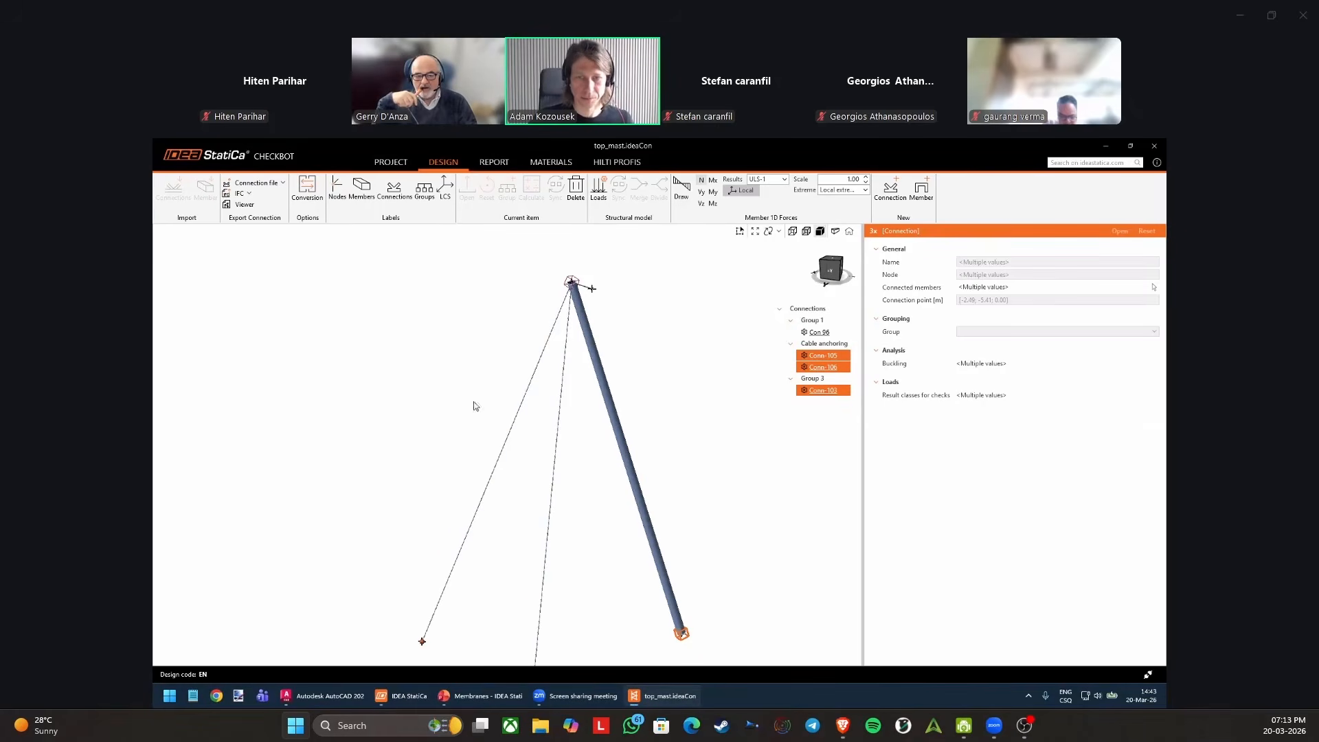
Switch to the Membranes - IDEA StatiCa presentation in PowerPoint and move its window off this screen.
click(480, 696)
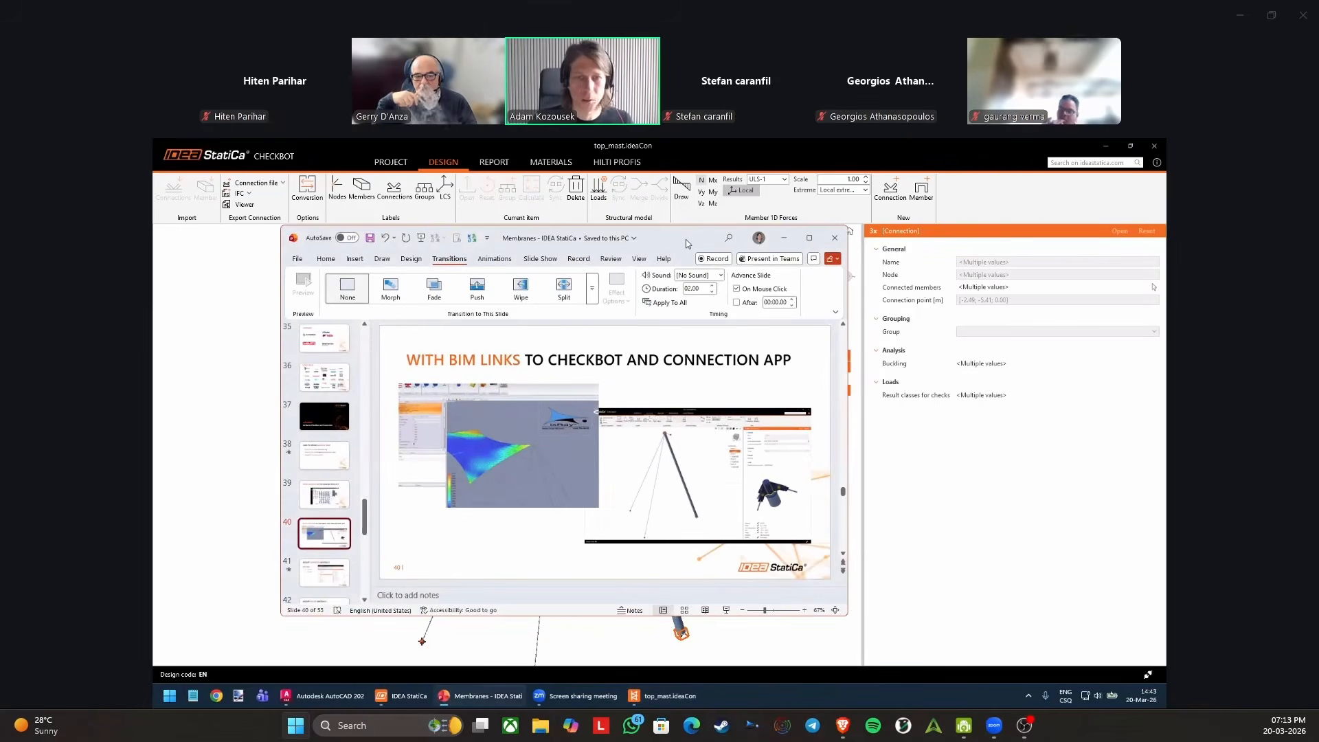
drag(685, 240, 153, 240)
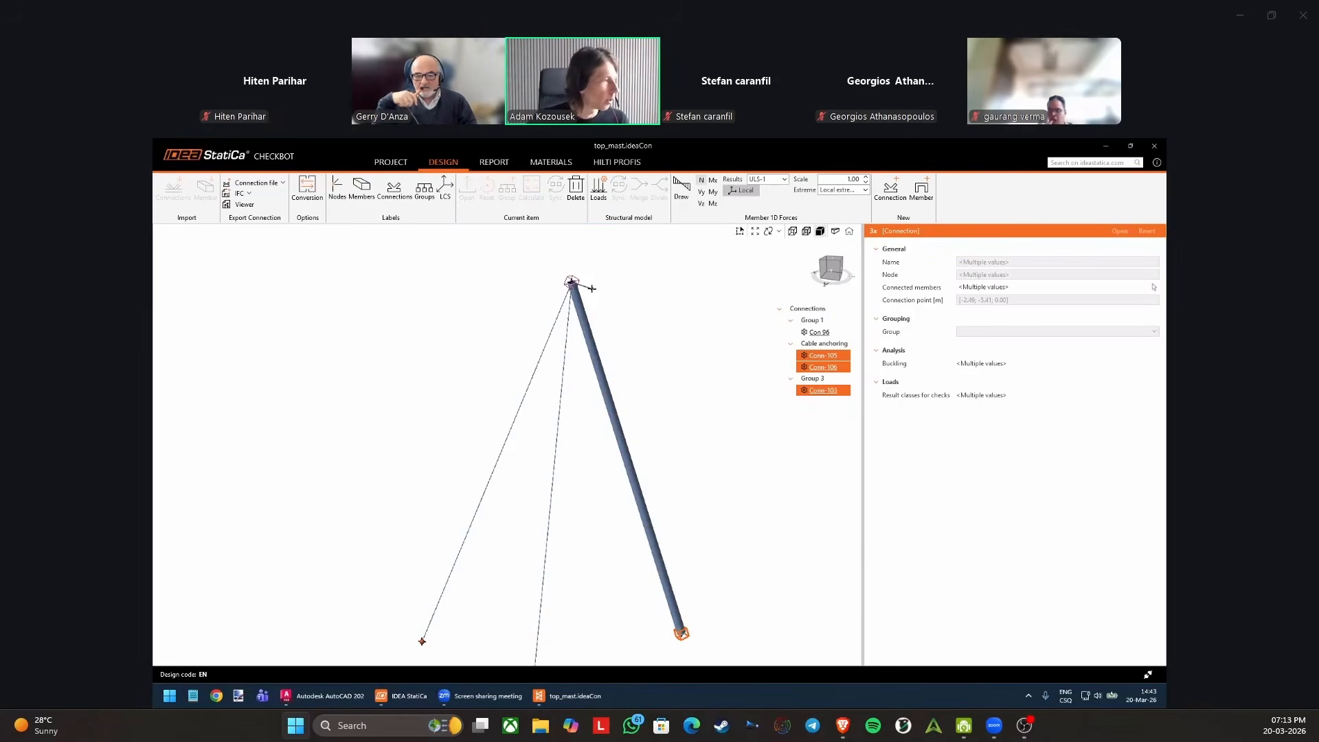
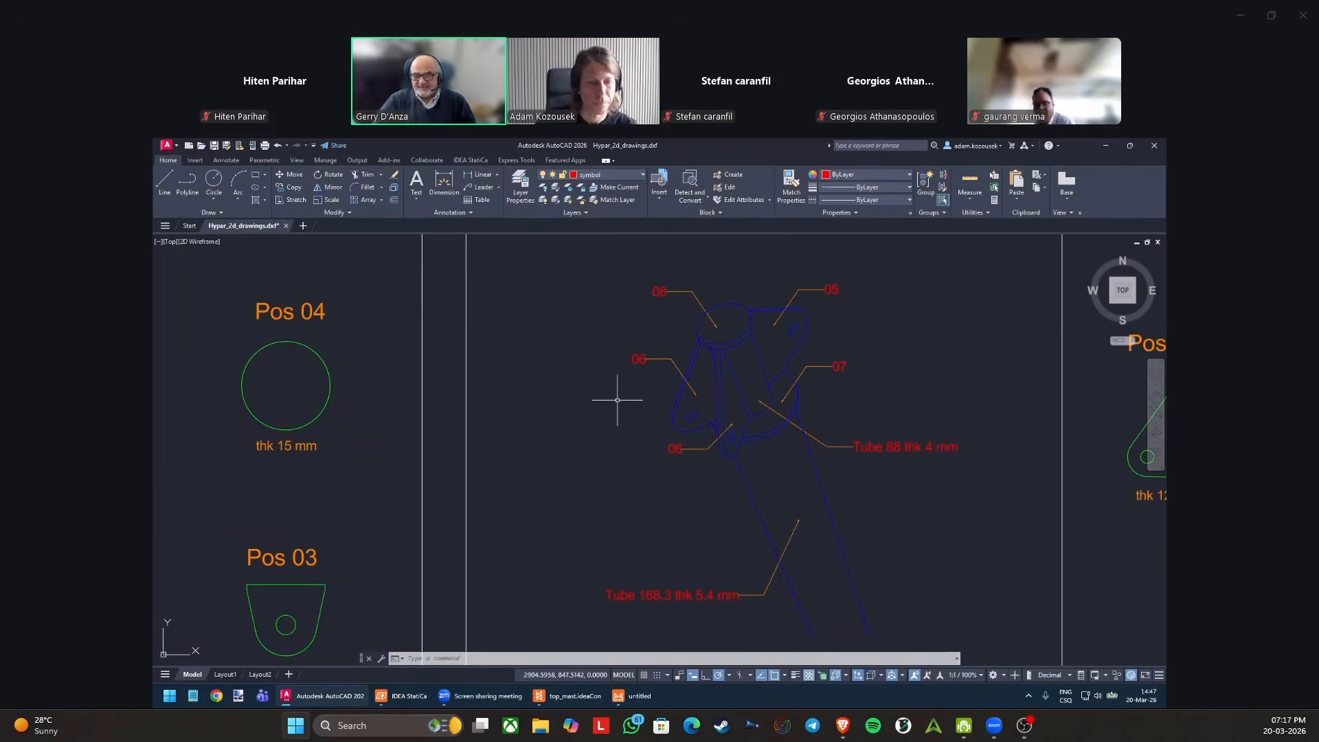
Select the right edge line of the 168.3 mm tube in the blue mast top connection drawing in AutoCAD.
middle_drag(627, 392, 529, 406)
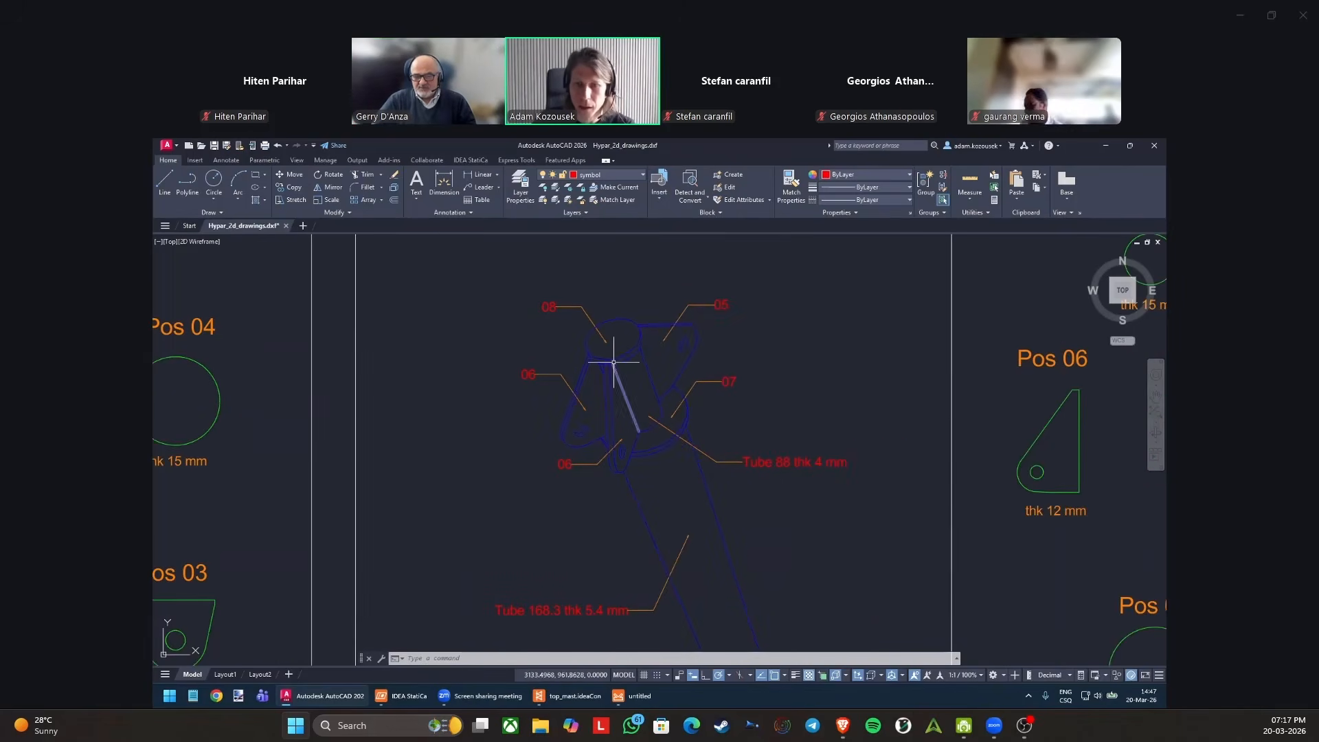
scroll(618, 381, up, 2)
scroll(609, 361, down, 2)
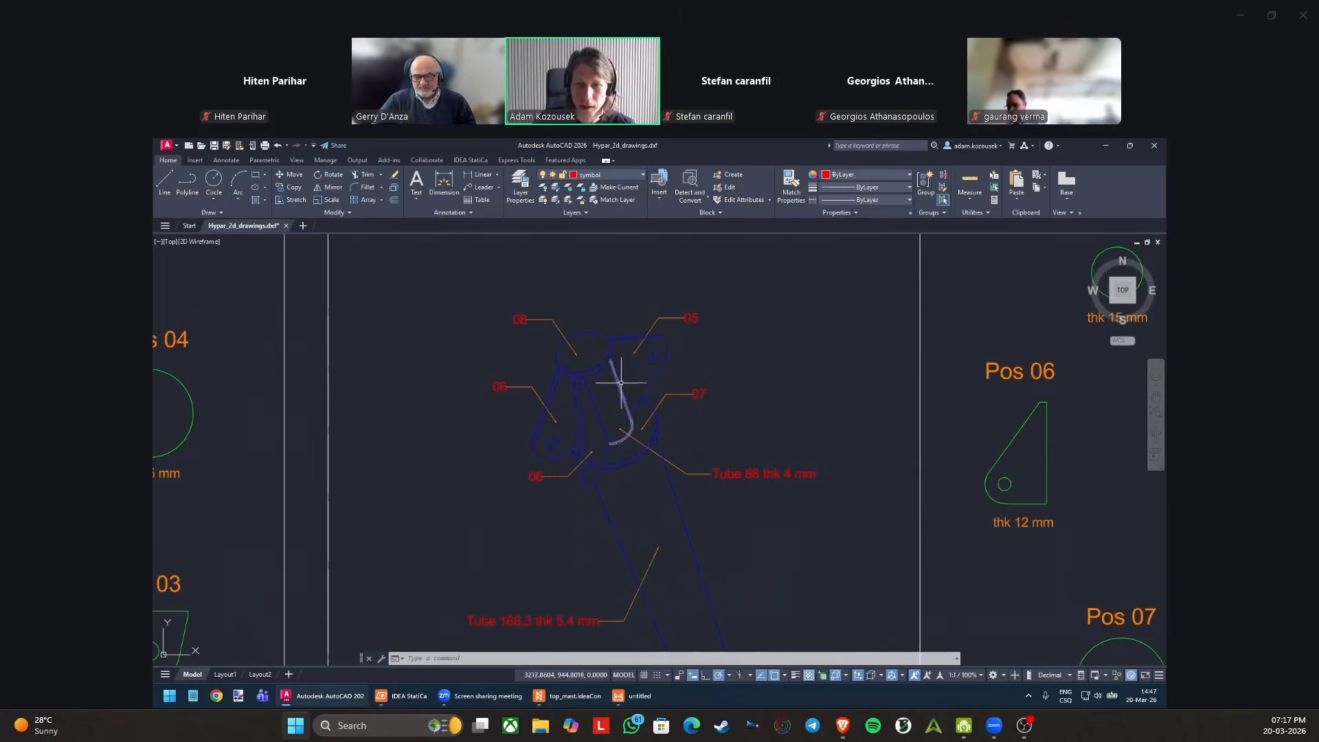
scroll(553, 374, down, 4)
scroll(548, 344, up, 6)
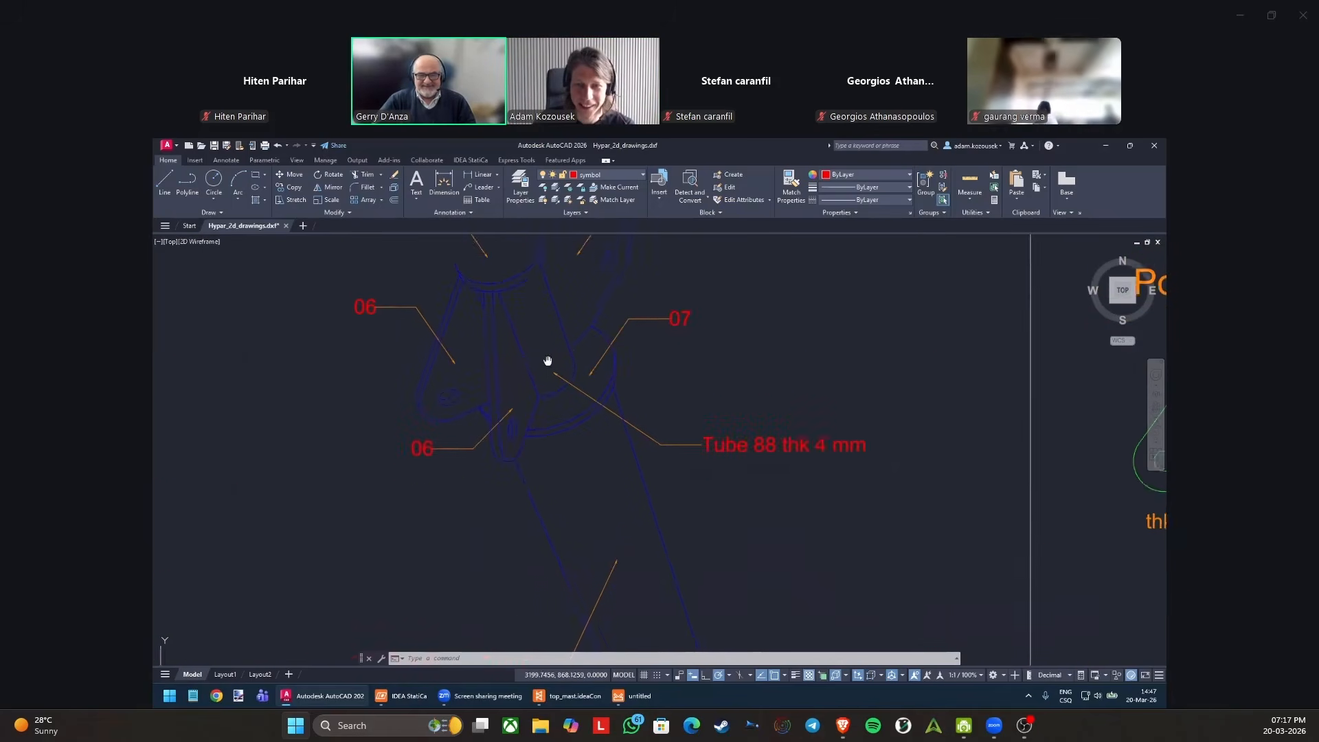
scroll(571, 348, down, 4)
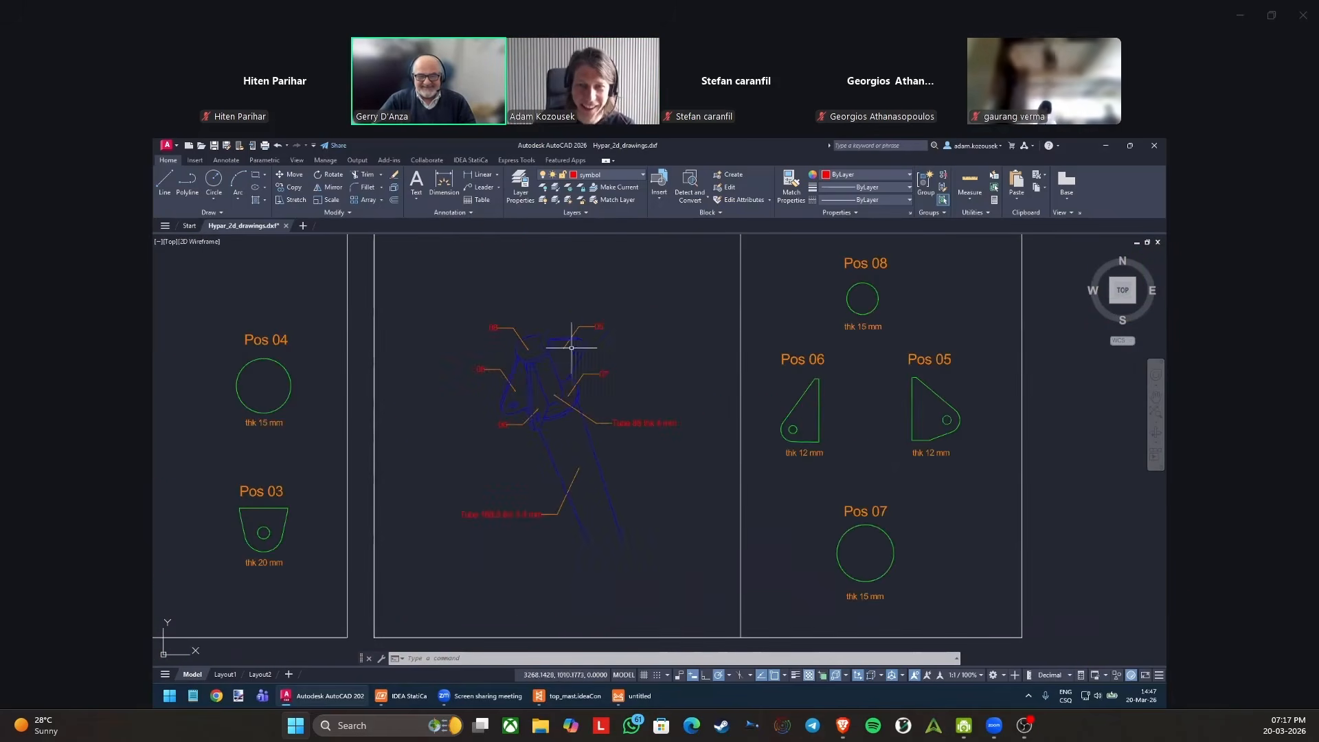
click(908, 175)
click(607, 356)
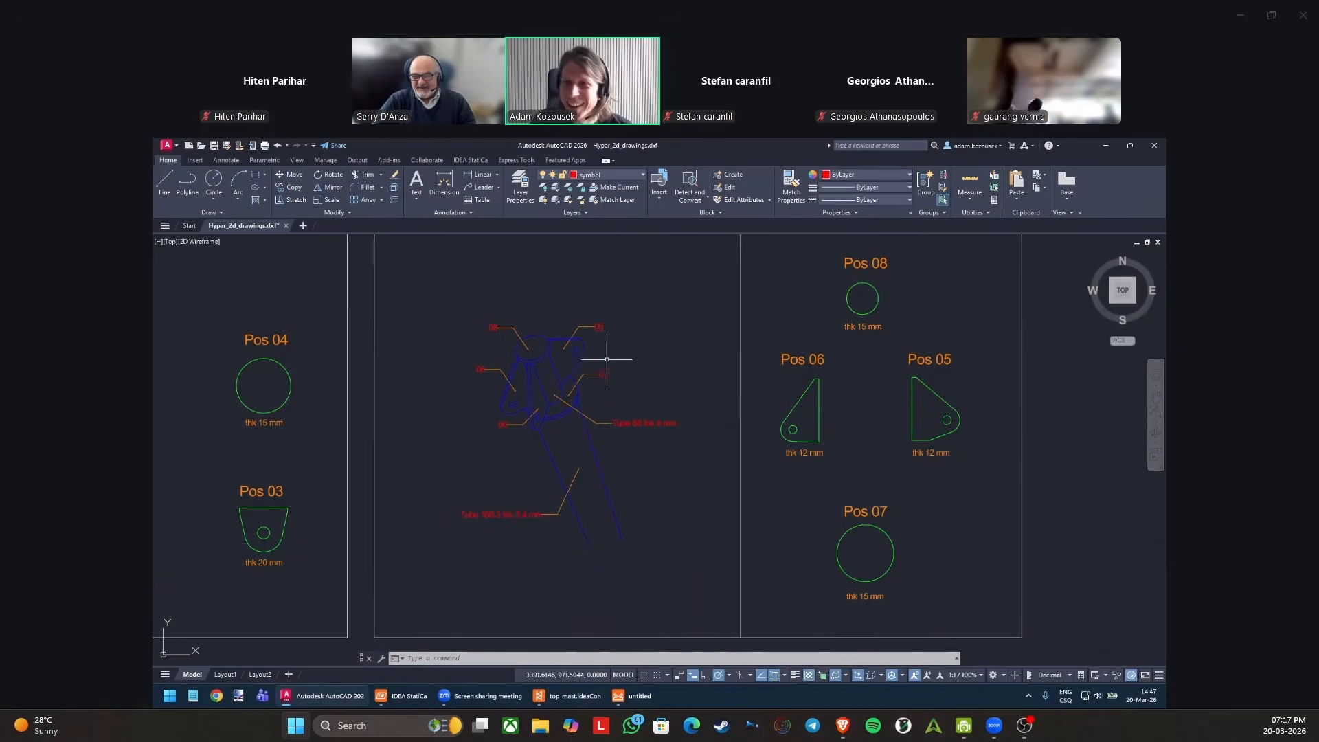
click(607, 454)
click(580, 446)
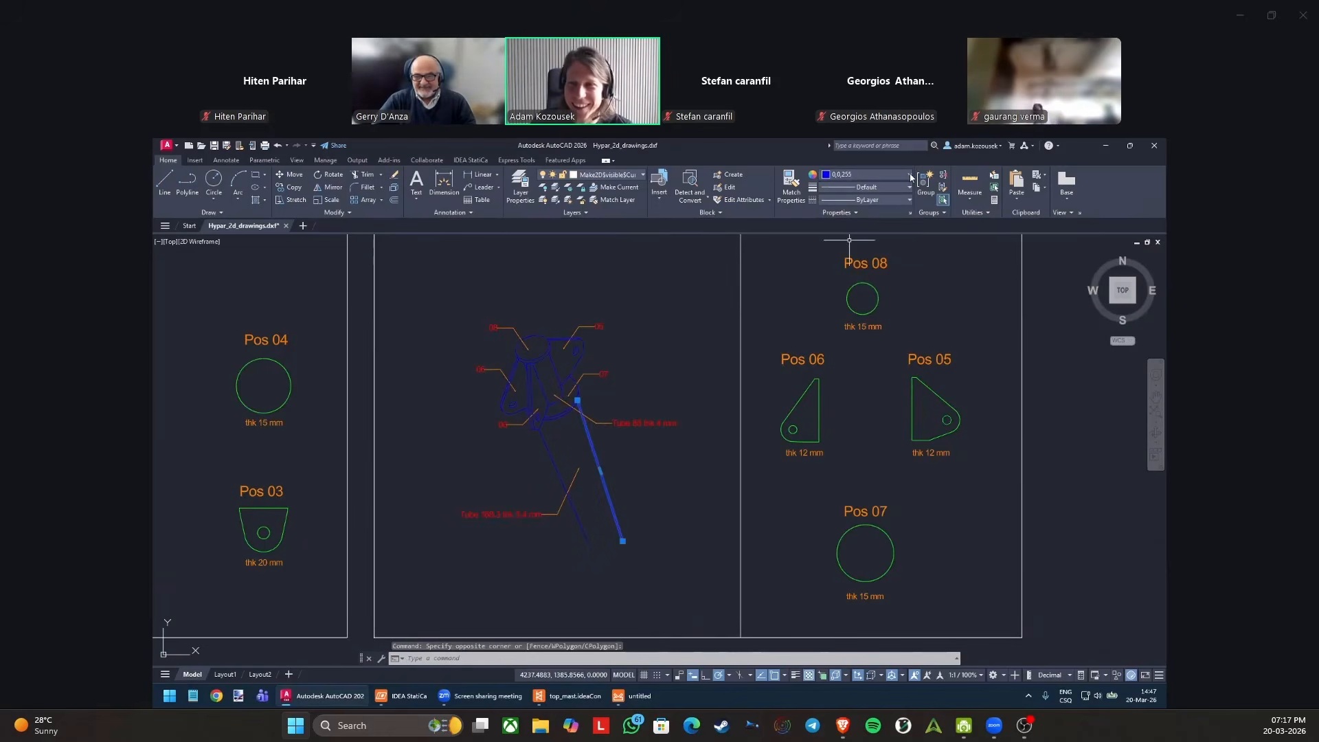
click(910, 175)
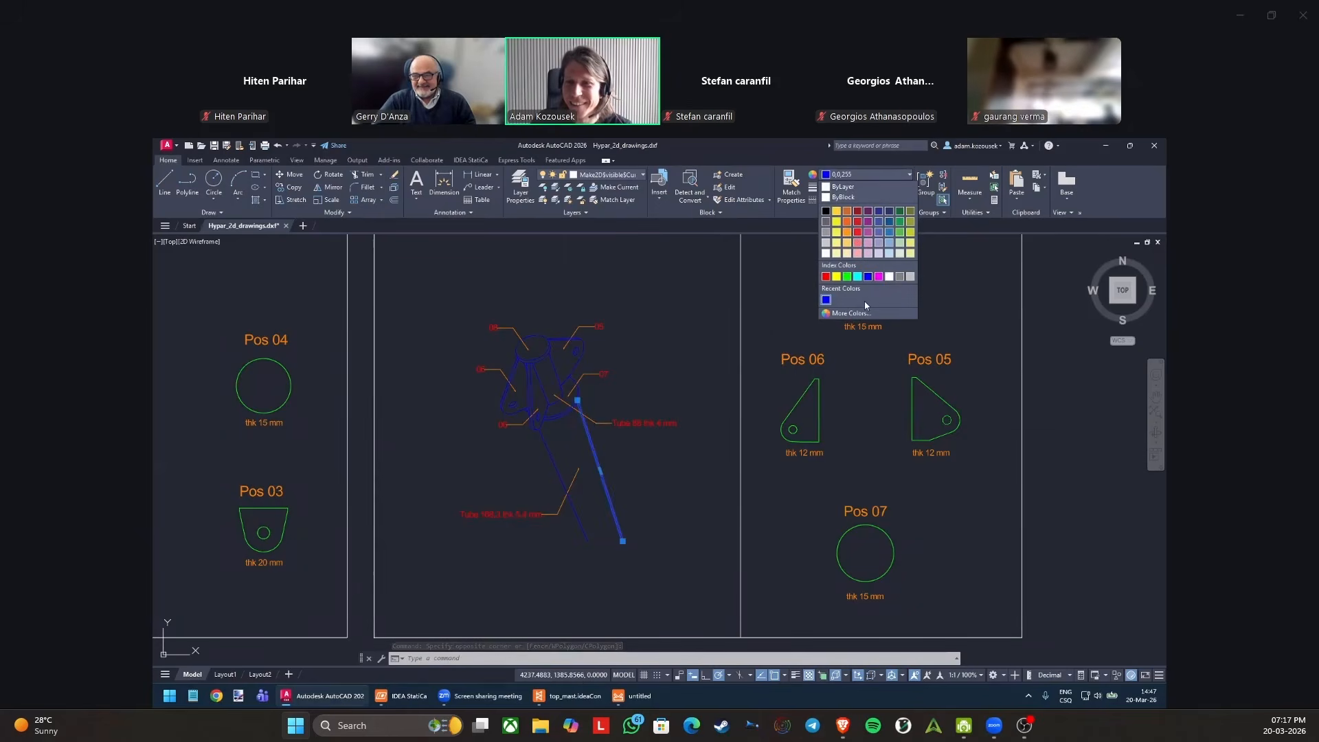
click(900, 178)
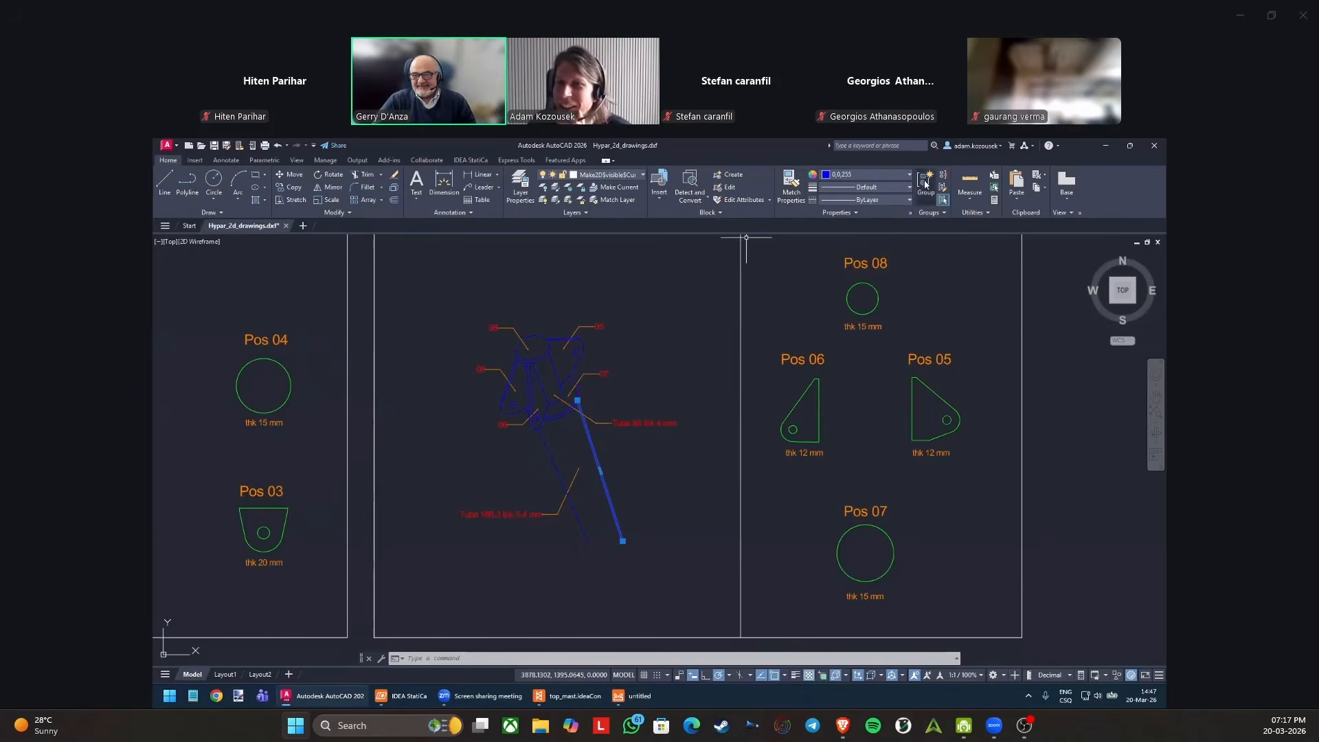
right_click(597, 451)
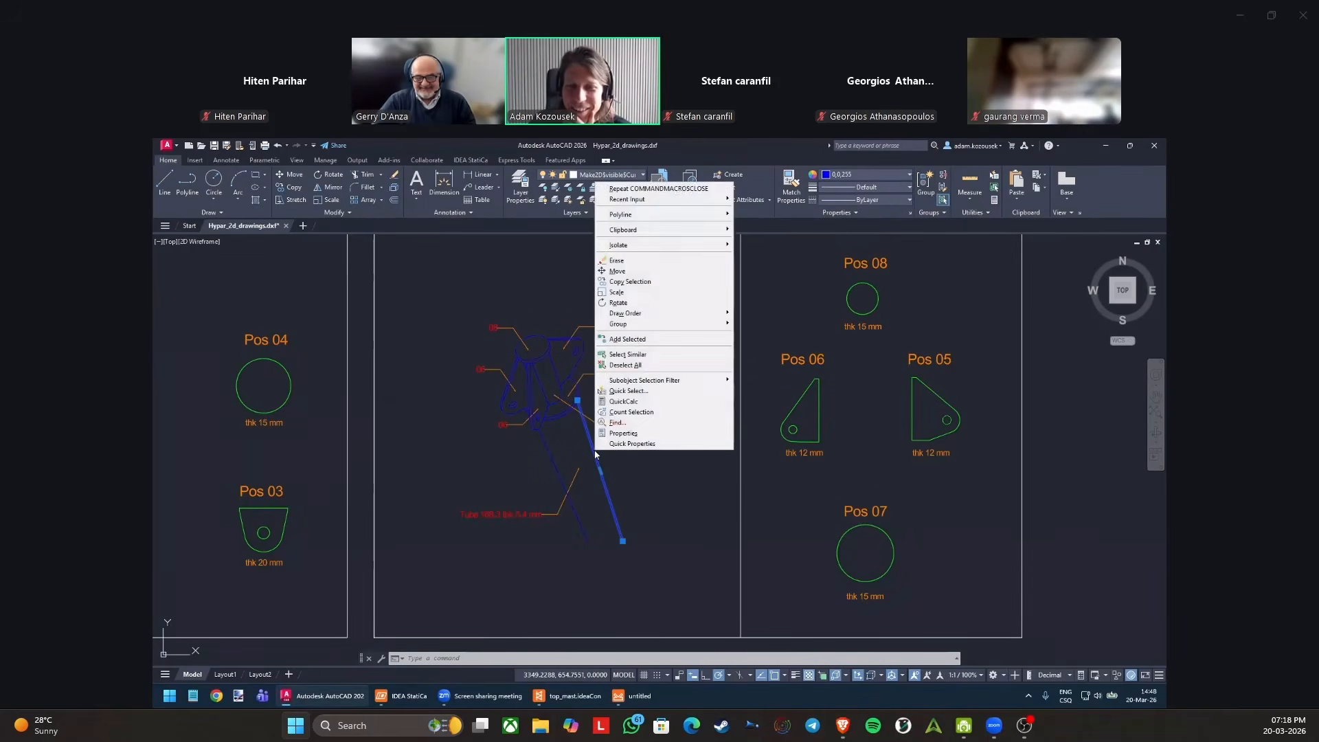
click(574, 262)
click(560, 290)
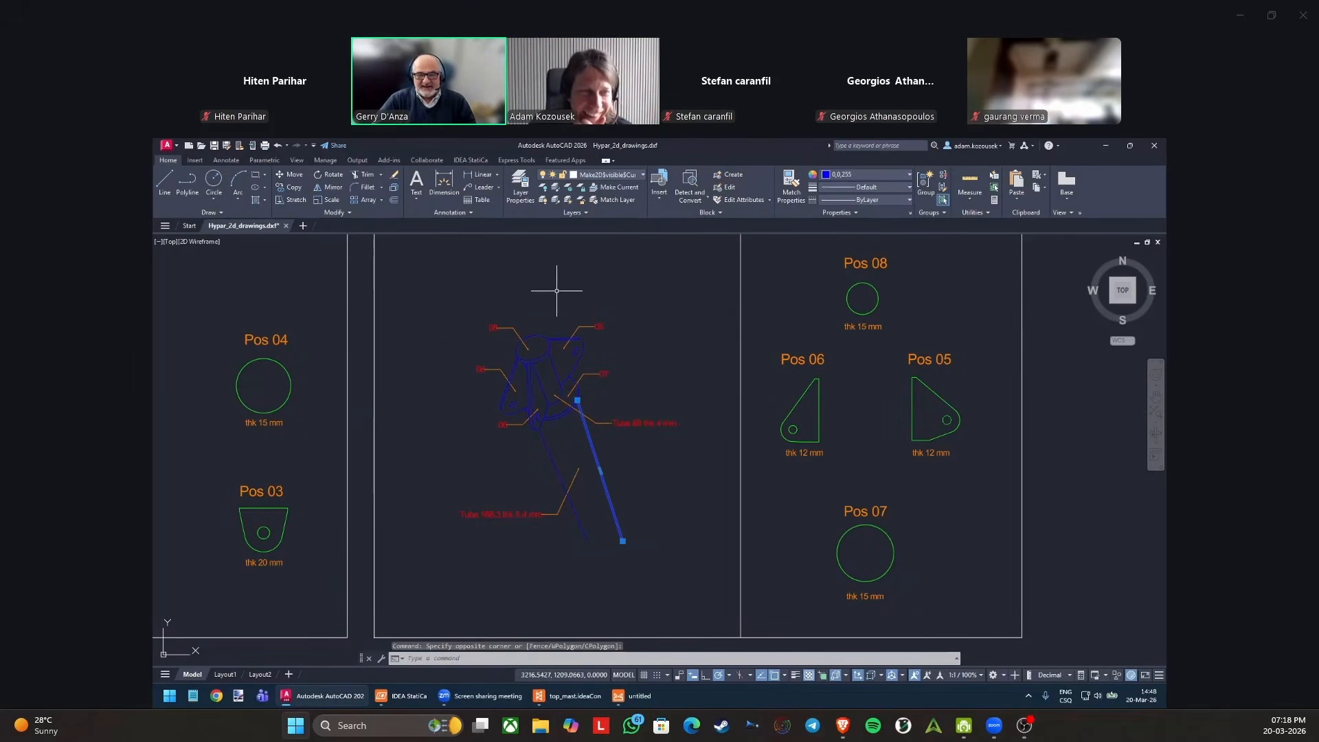
Display the full properties of the selected tube edge line and set its color to Yellow.
click(845, 213)
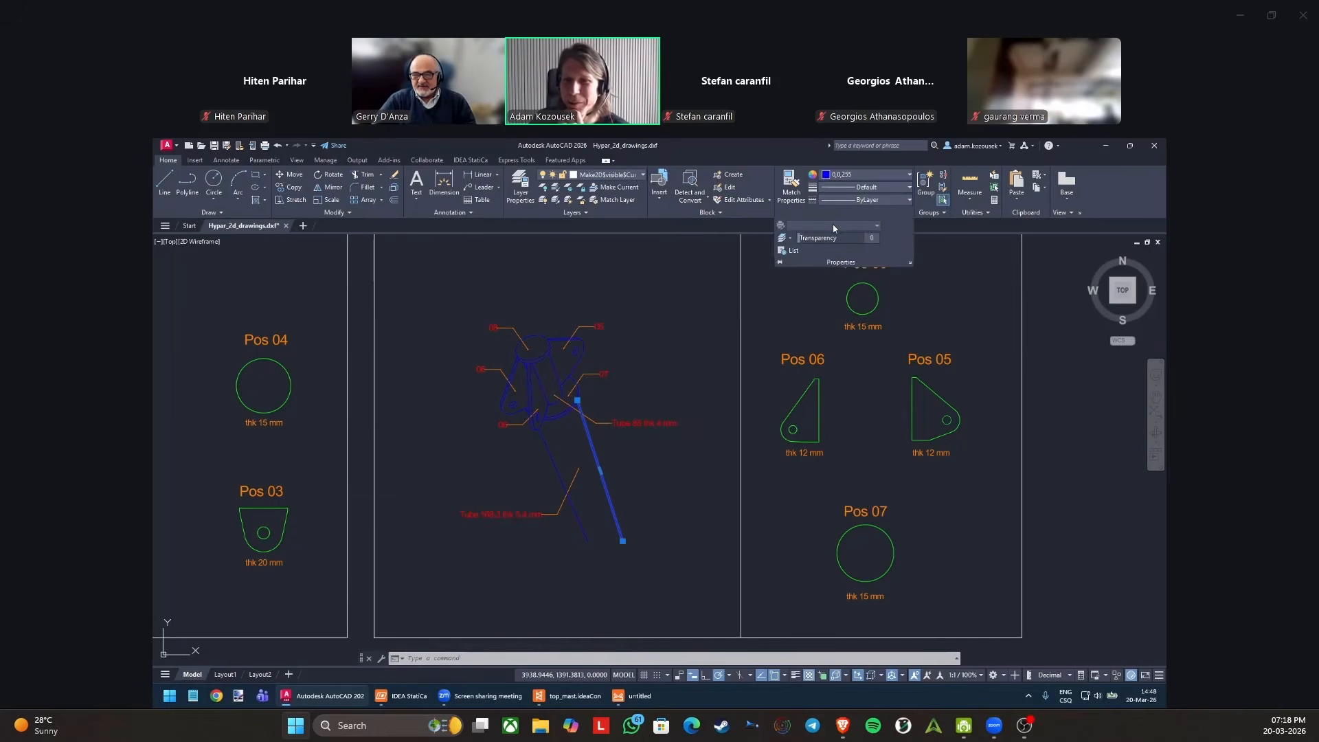
click(909, 264)
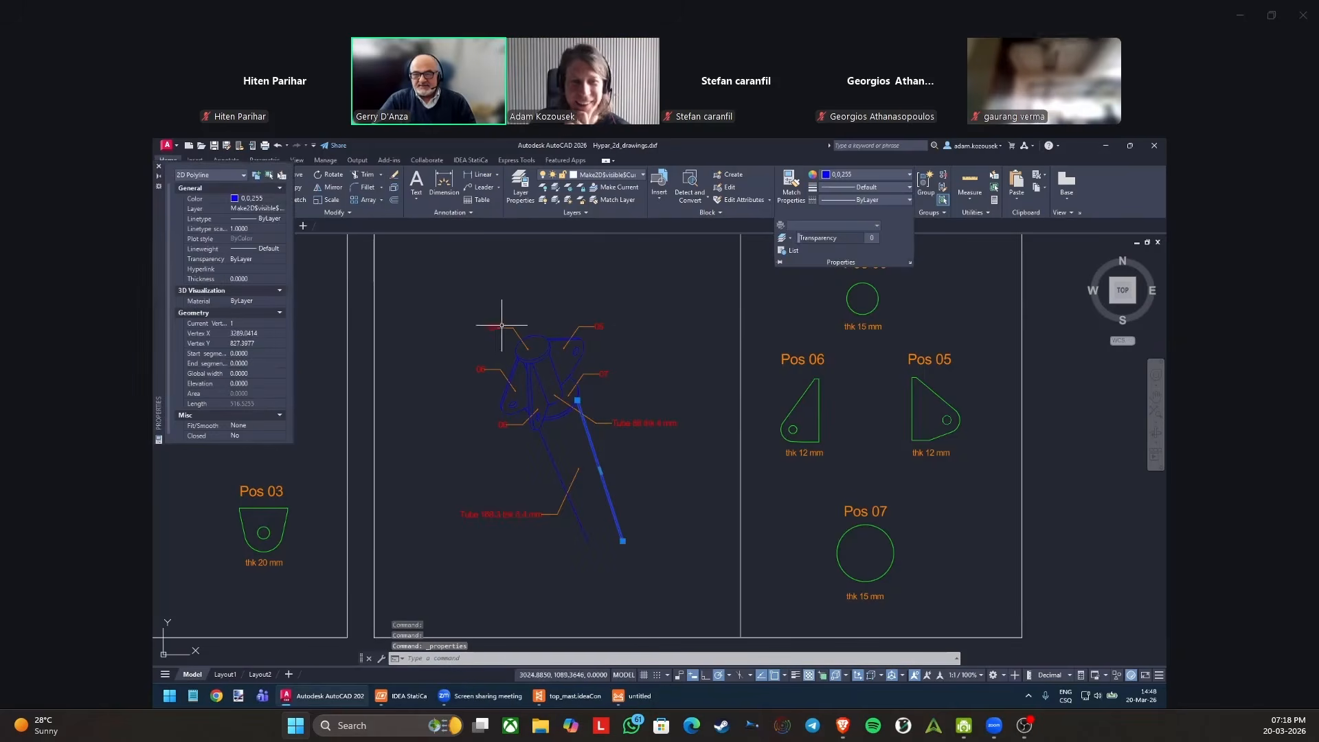
click(276, 201)
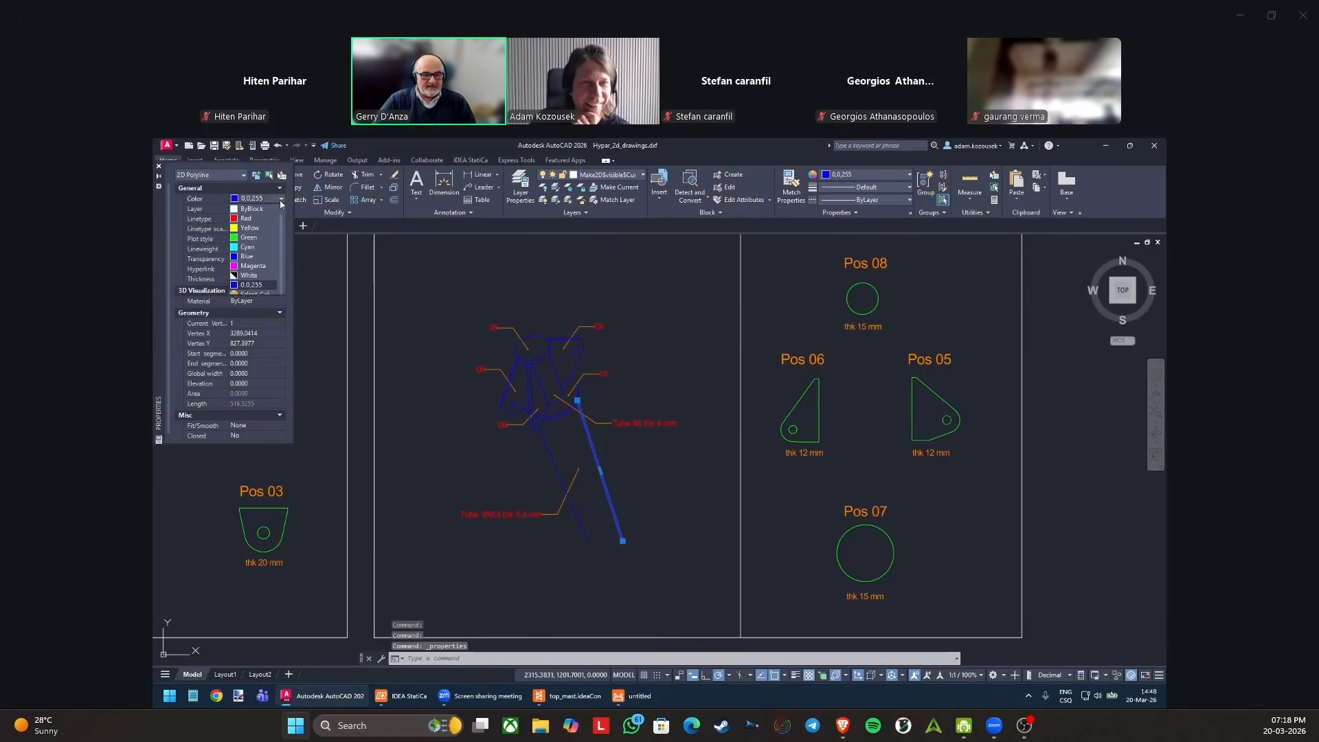
click(259, 229)
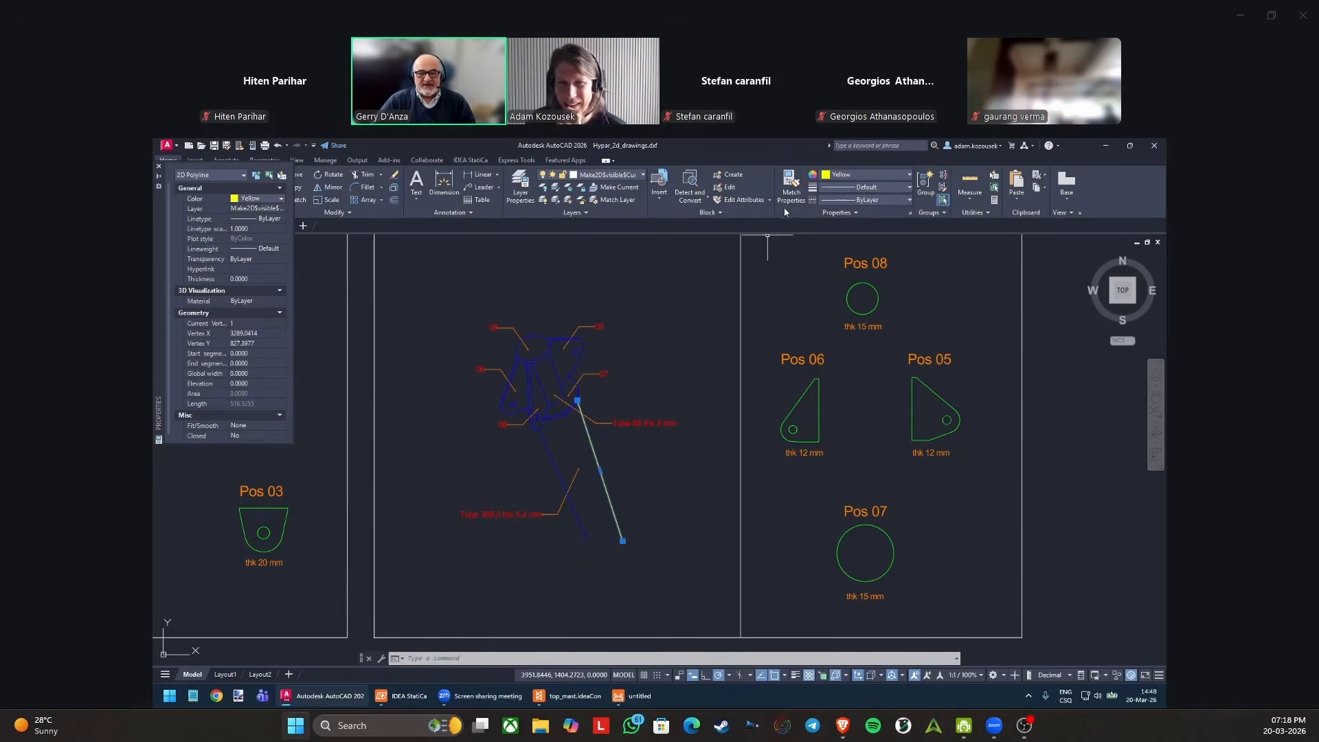
Change the color of the project layer to the yellow true color 233,237,18.
click(520, 184)
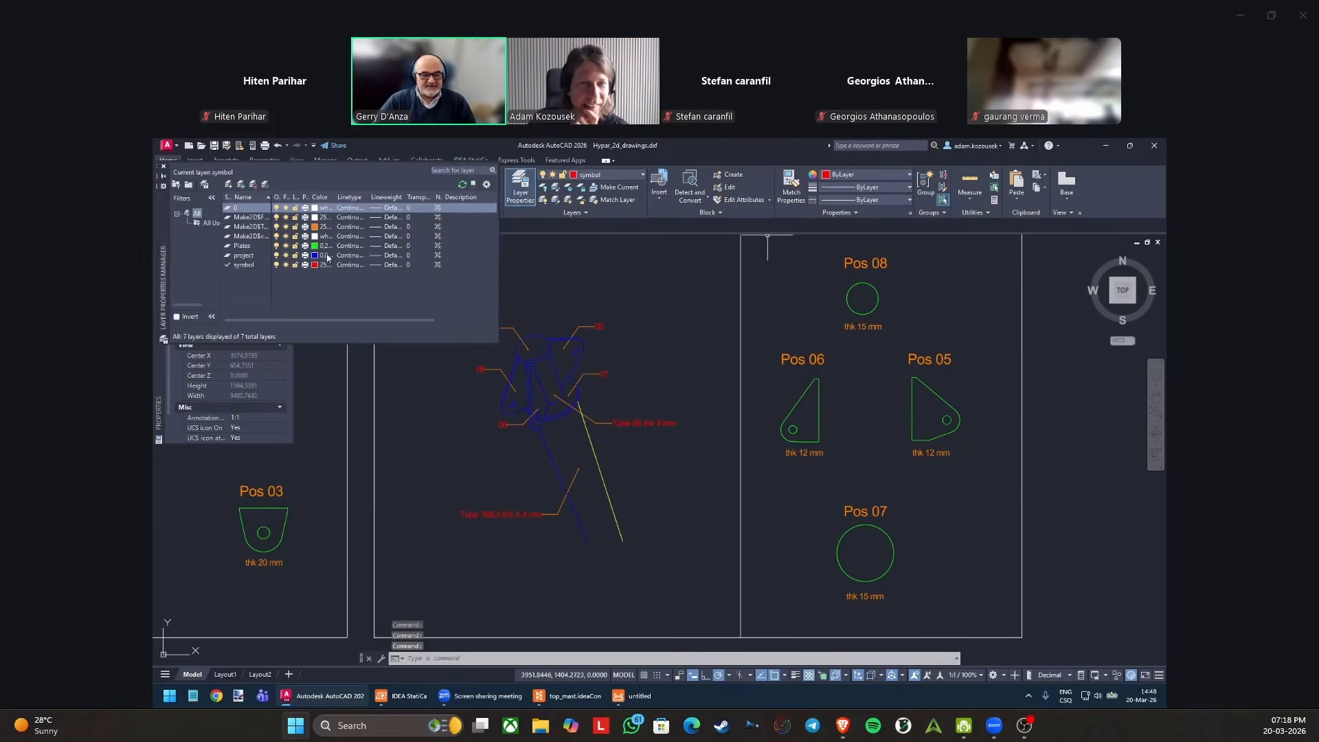
click(330, 257)
drag(589, 378, 595, 382)
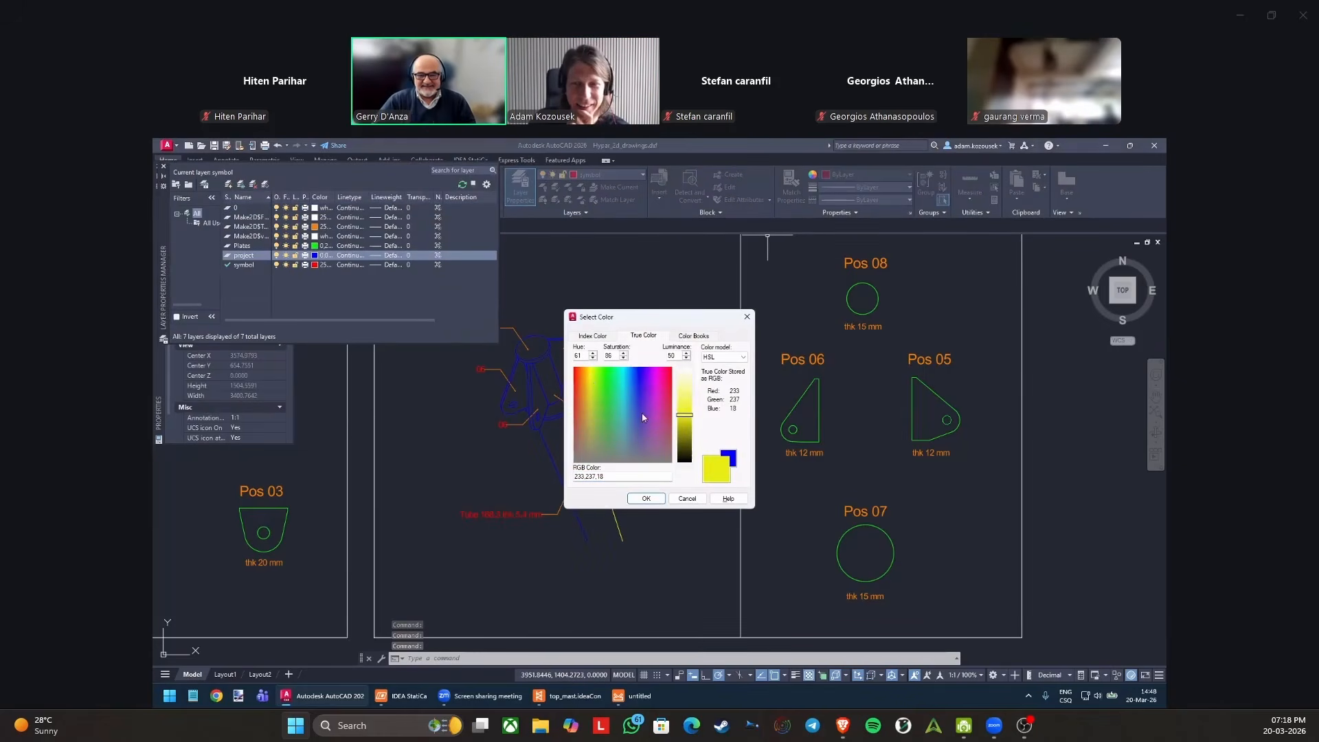
click(646, 498)
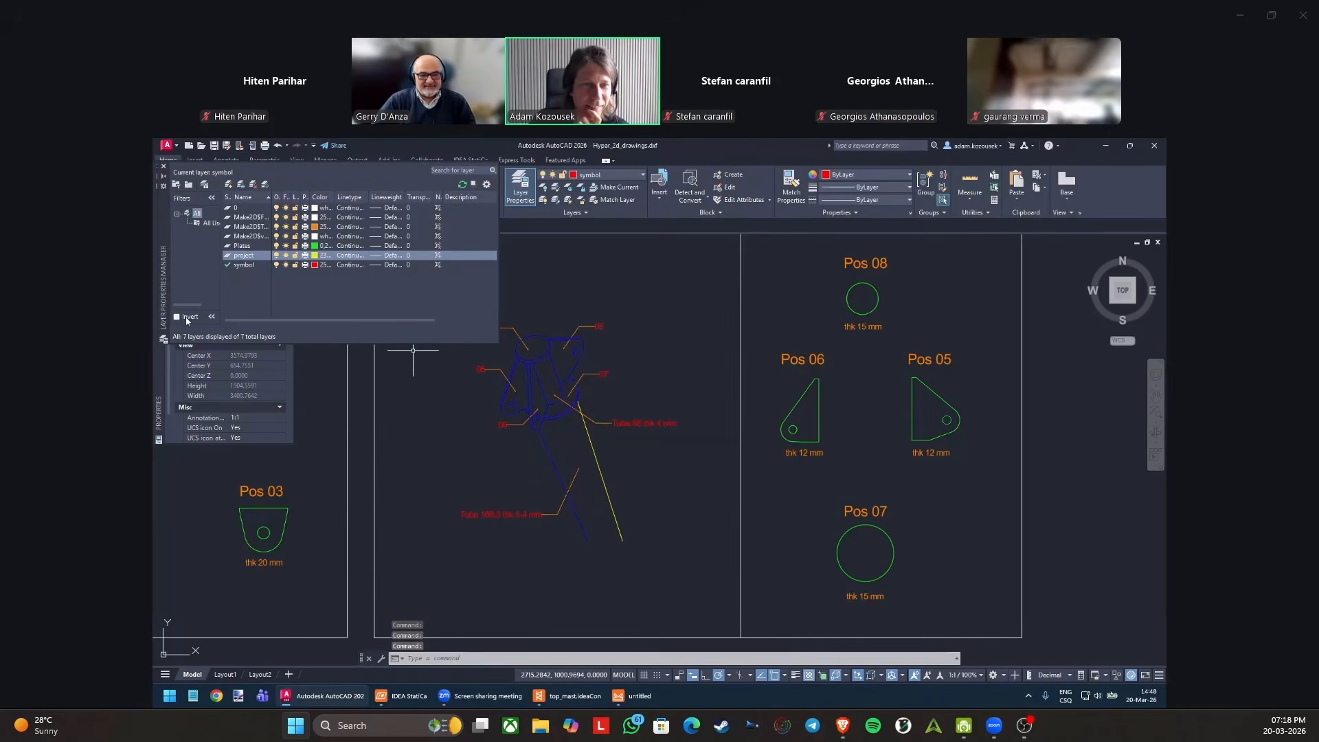
Filter the layer list to the used layers only, and restore the list of all layers.
click(441, 398)
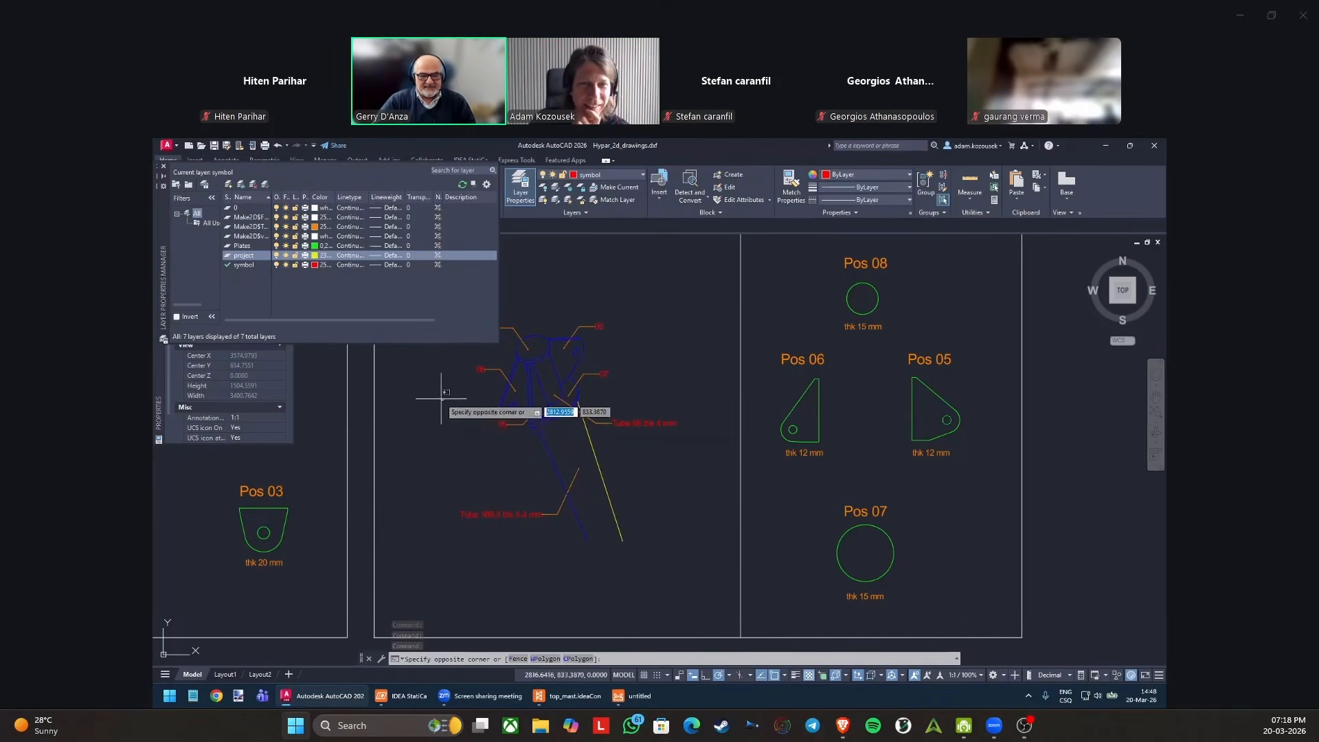
click(423, 378)
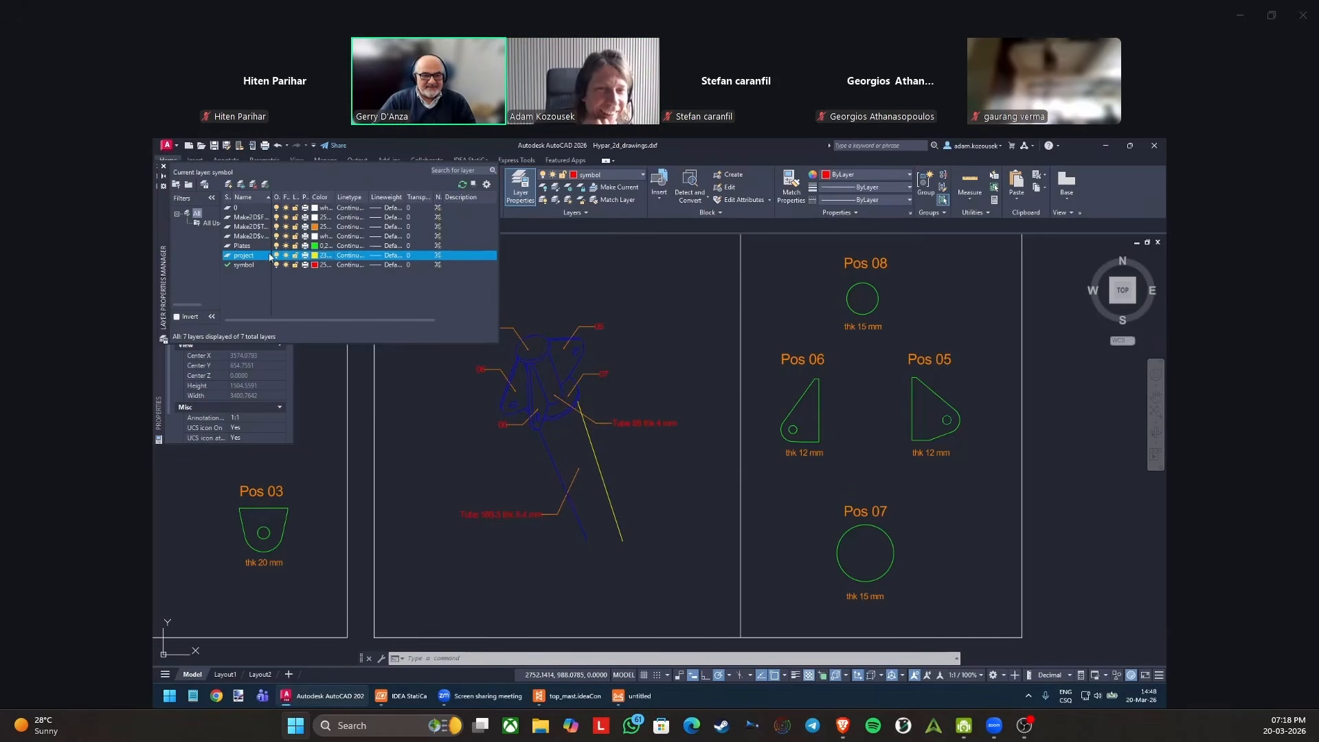
click(212, 224)
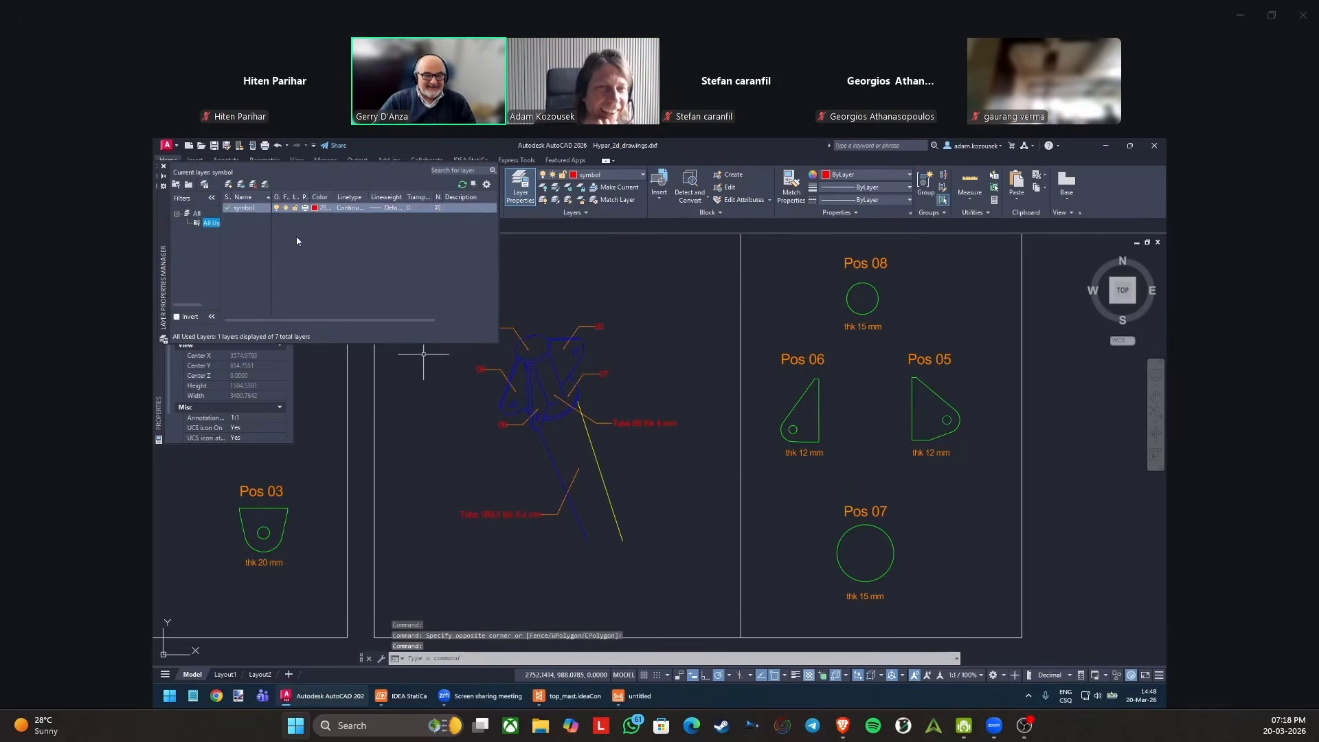
click(197, 213)
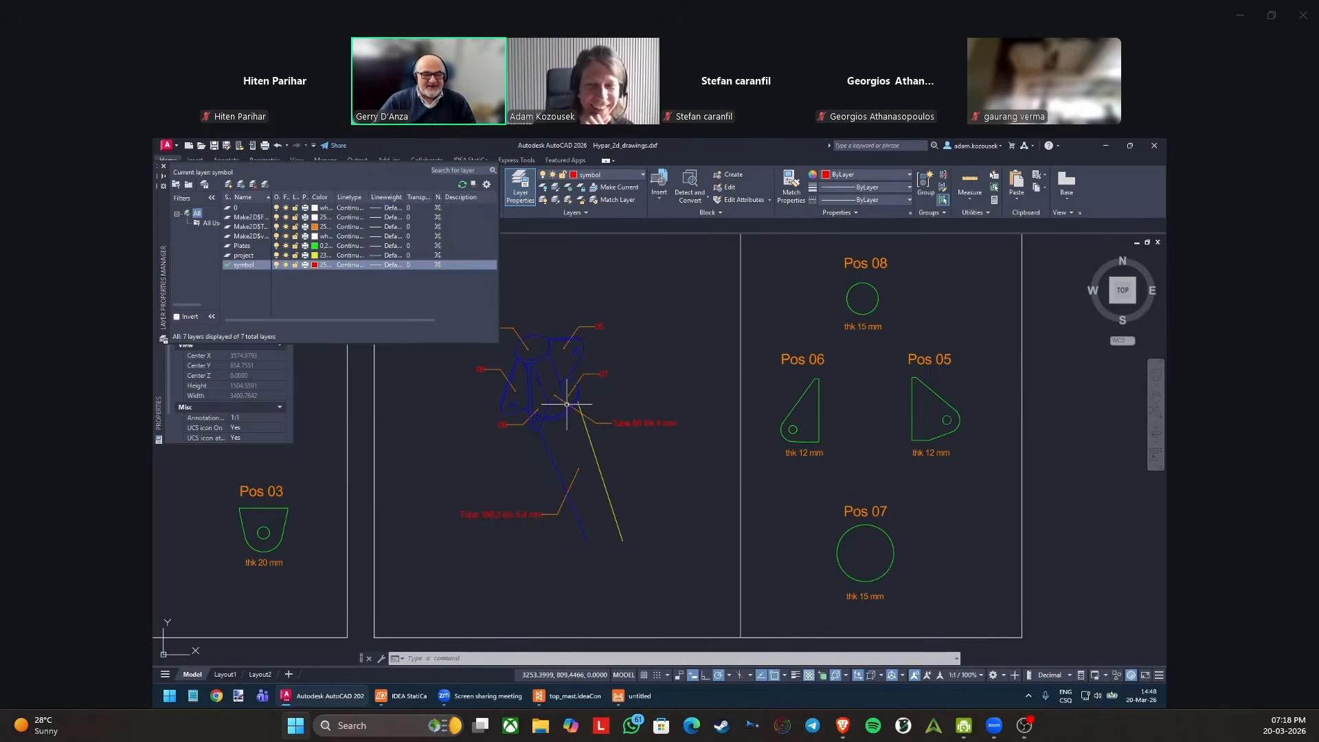
Select the remaining blue lines of the mast top plates and tubes, set their color to Yellow, and close the object properties.
scroll(536, 375, up, 4)
click(608, 358)
click(485, 368)
click(582, 270)
click(560, 391)
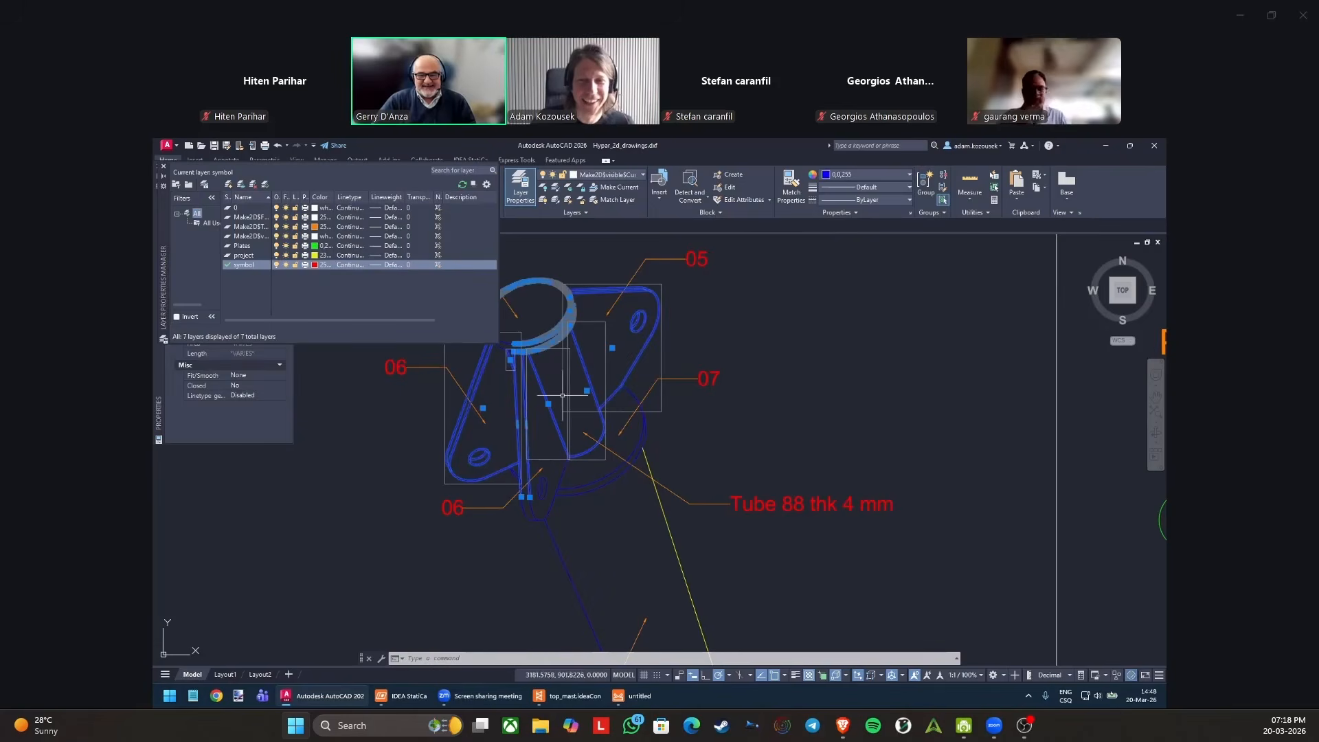
click(589, 548)
click(554, 505)
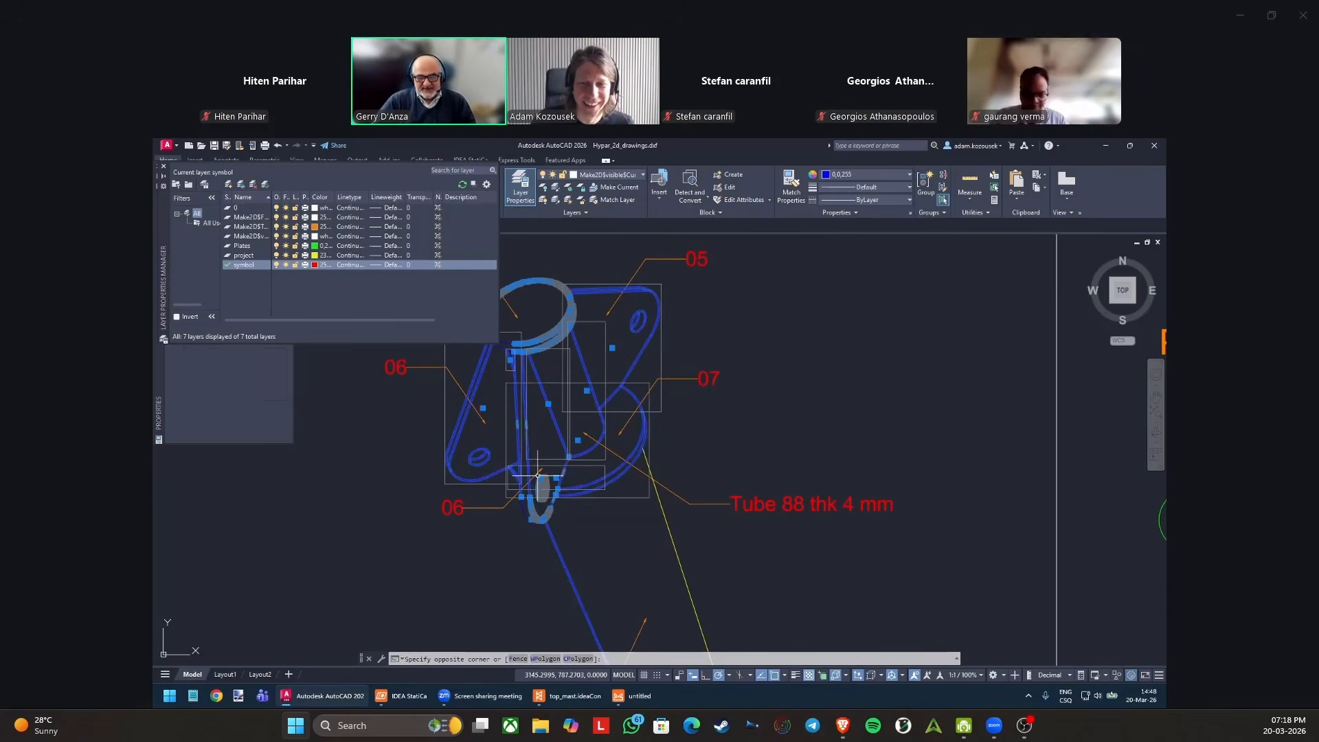
scroll(554, 460, down, 4)
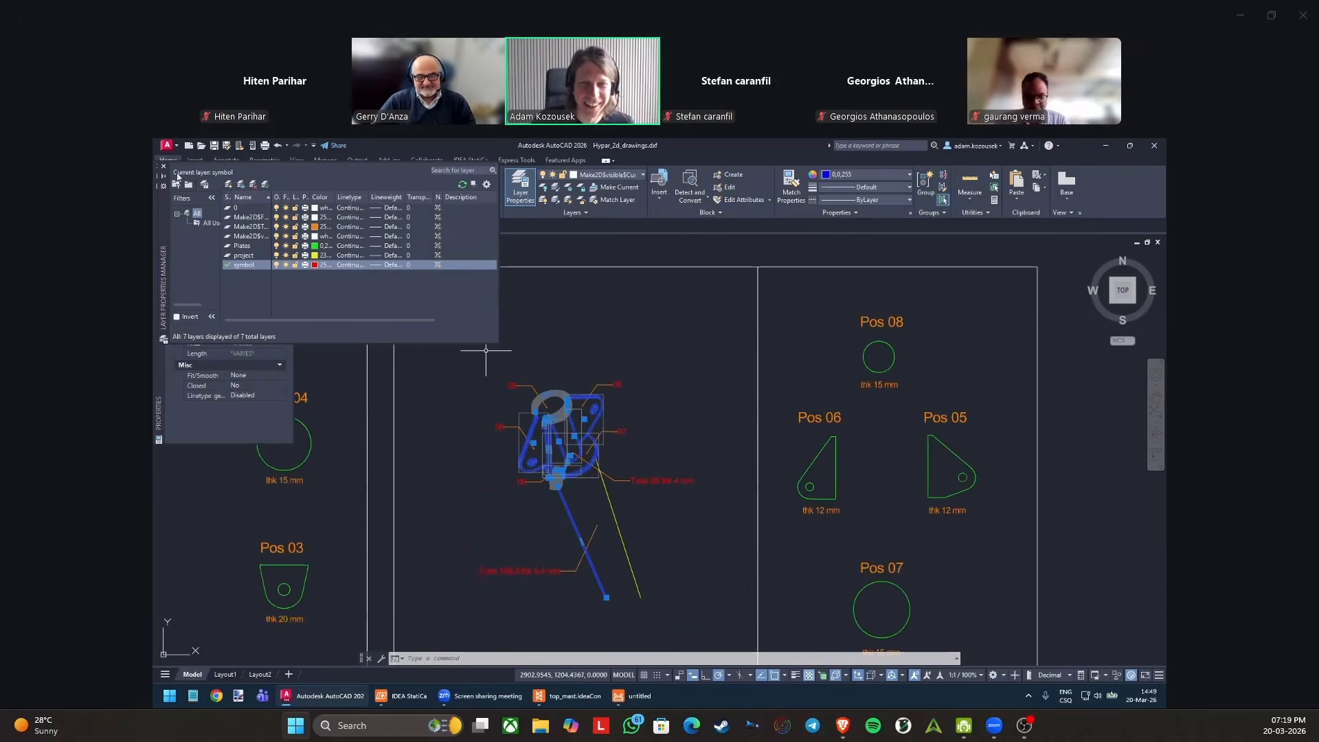
click(859, 176)
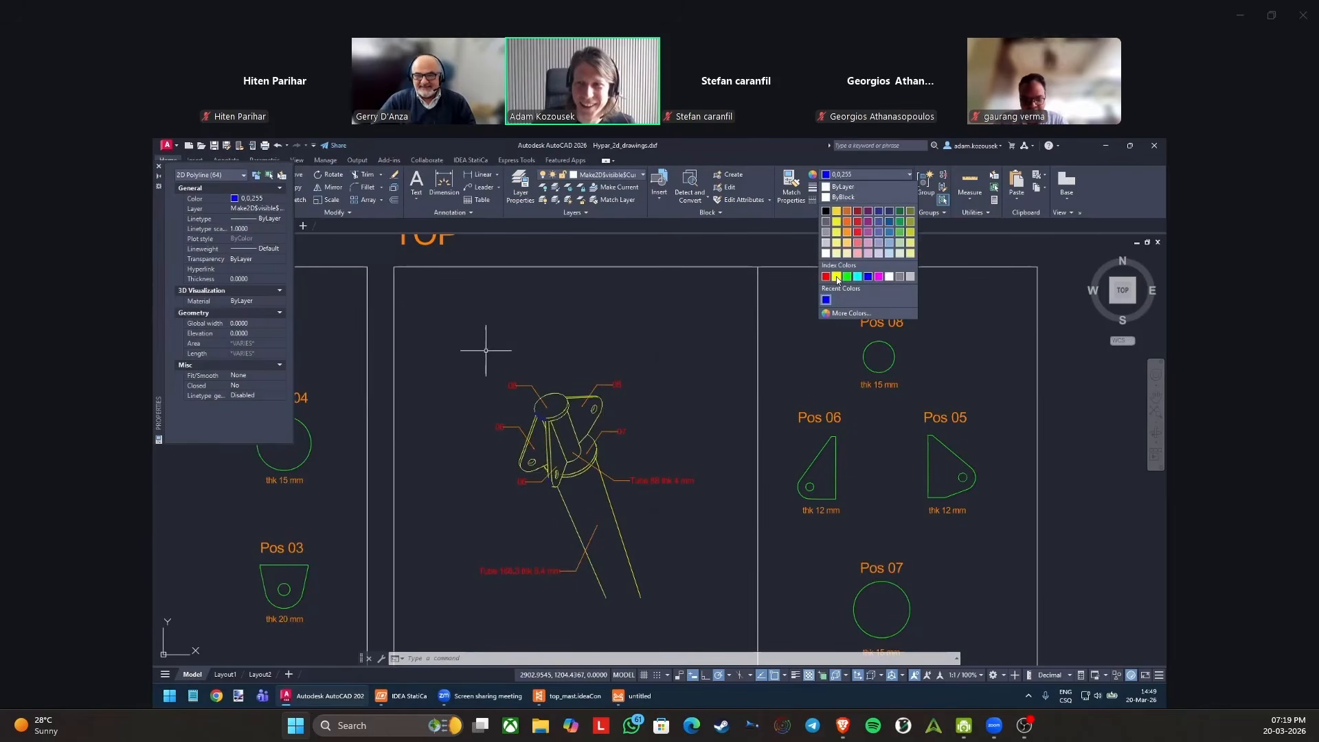
click(836, 277)
click(642, 412)
key(Escape)
key(Escape)
key(Escape)
scroll(586, 481, up, 5)
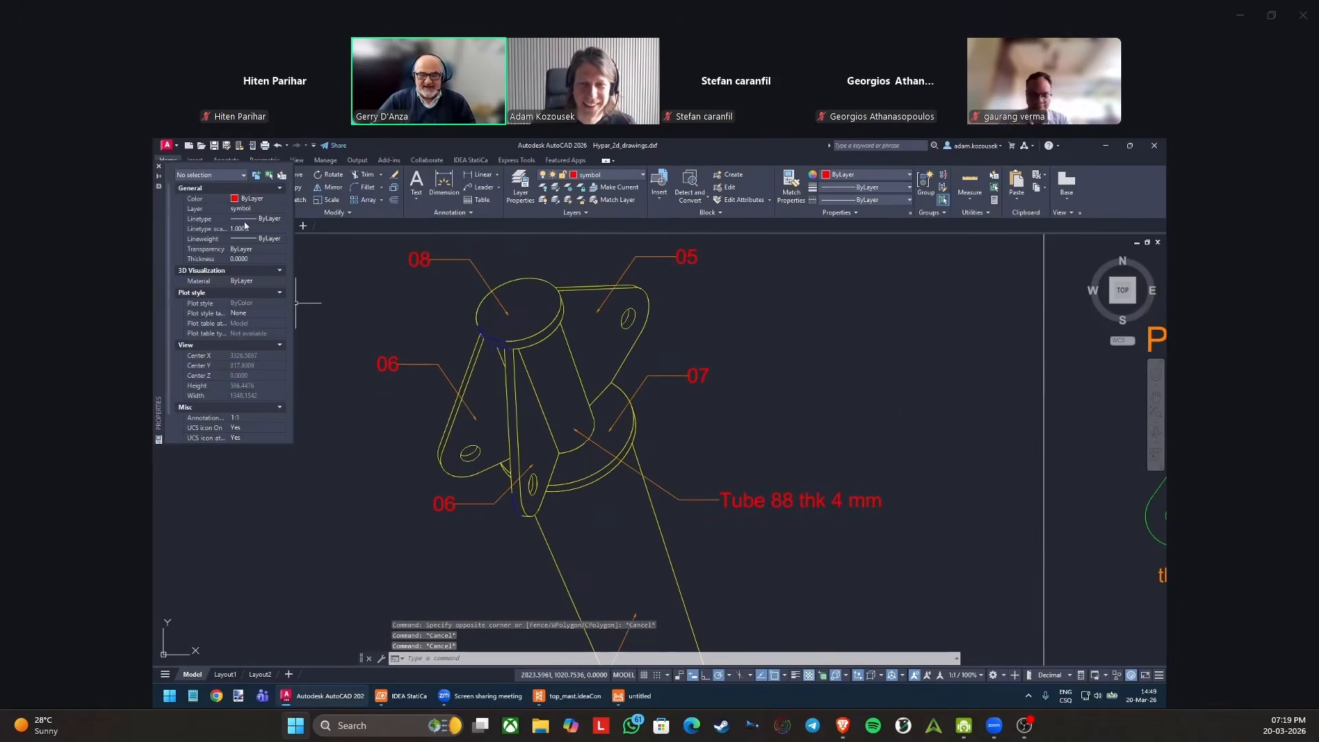
click(159, 166)
Examine the yellow mast top connection, its position labels 05 to 08, both tubes, and the matching plate outlines with thicknesses.
scroll(366, 376, down, 2)
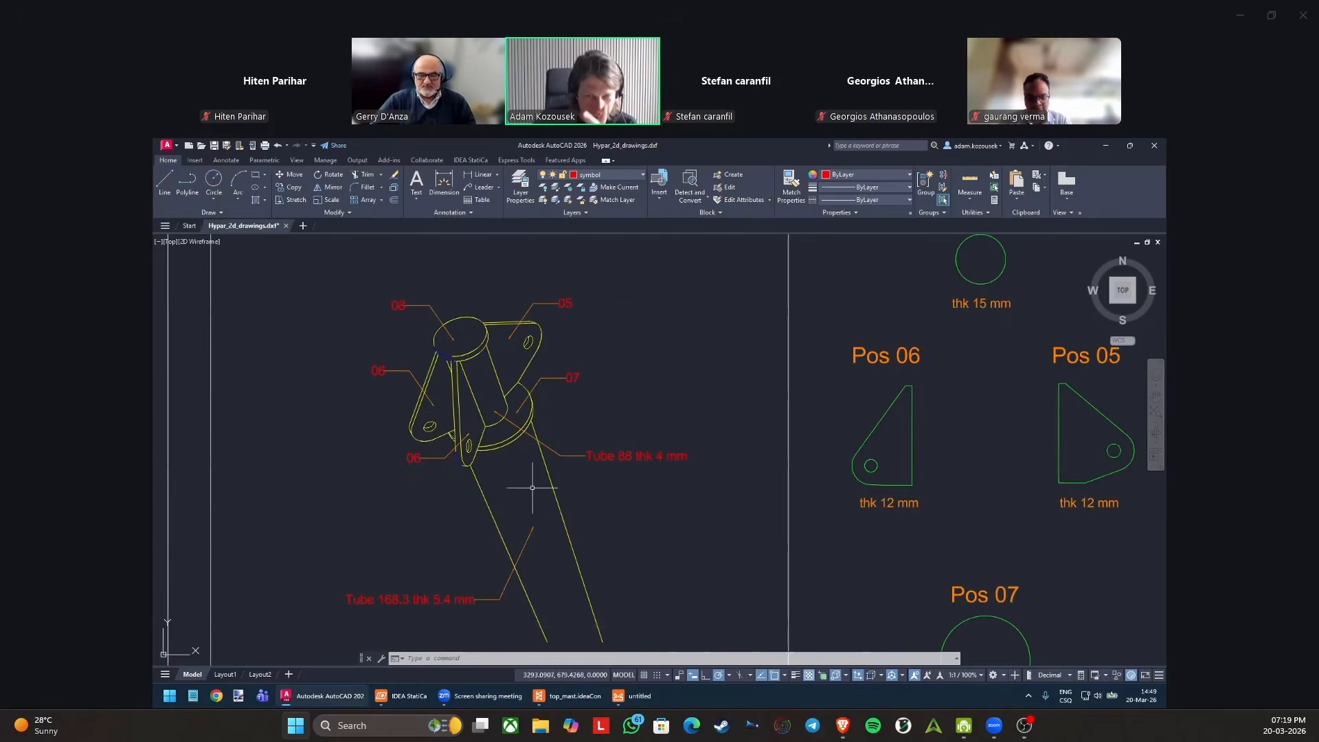
scroll(472, 493, up, 4)
middle_drag(517, 412, 589, 551)
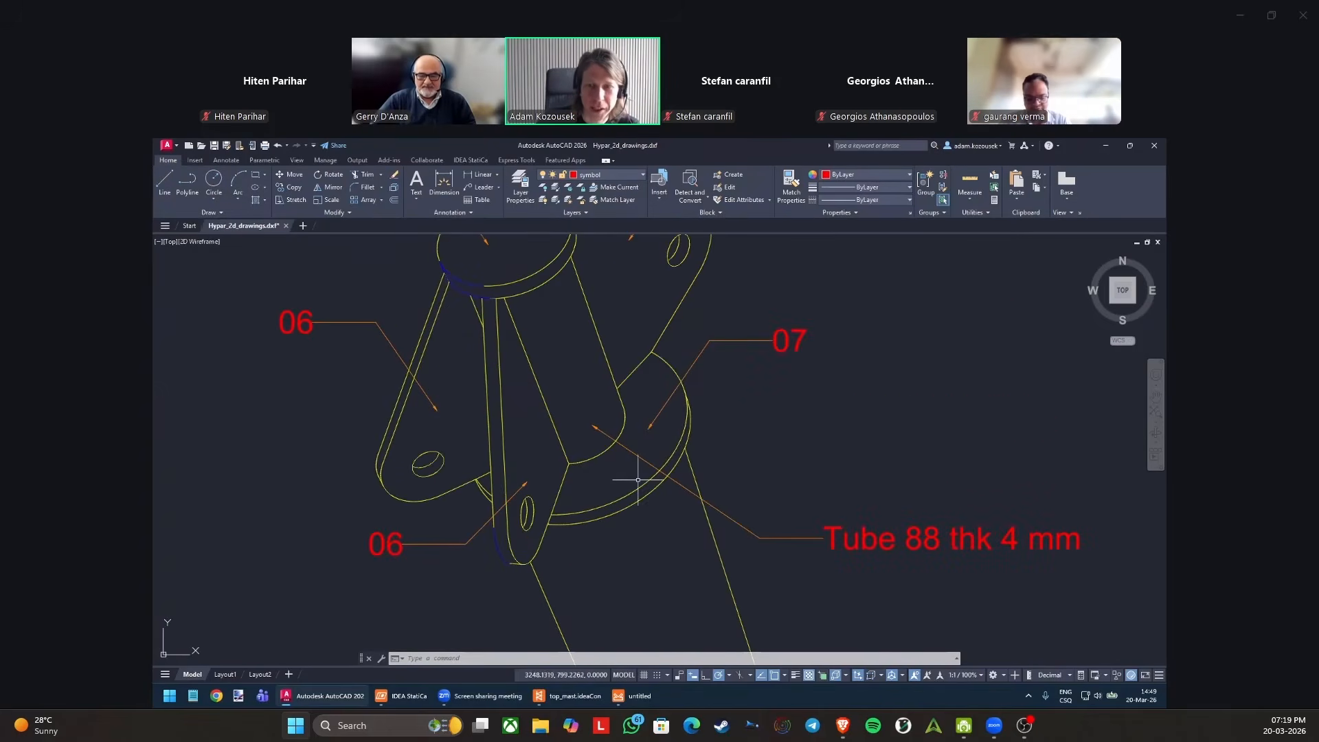
middle_drag(673, 431, 659, 496)
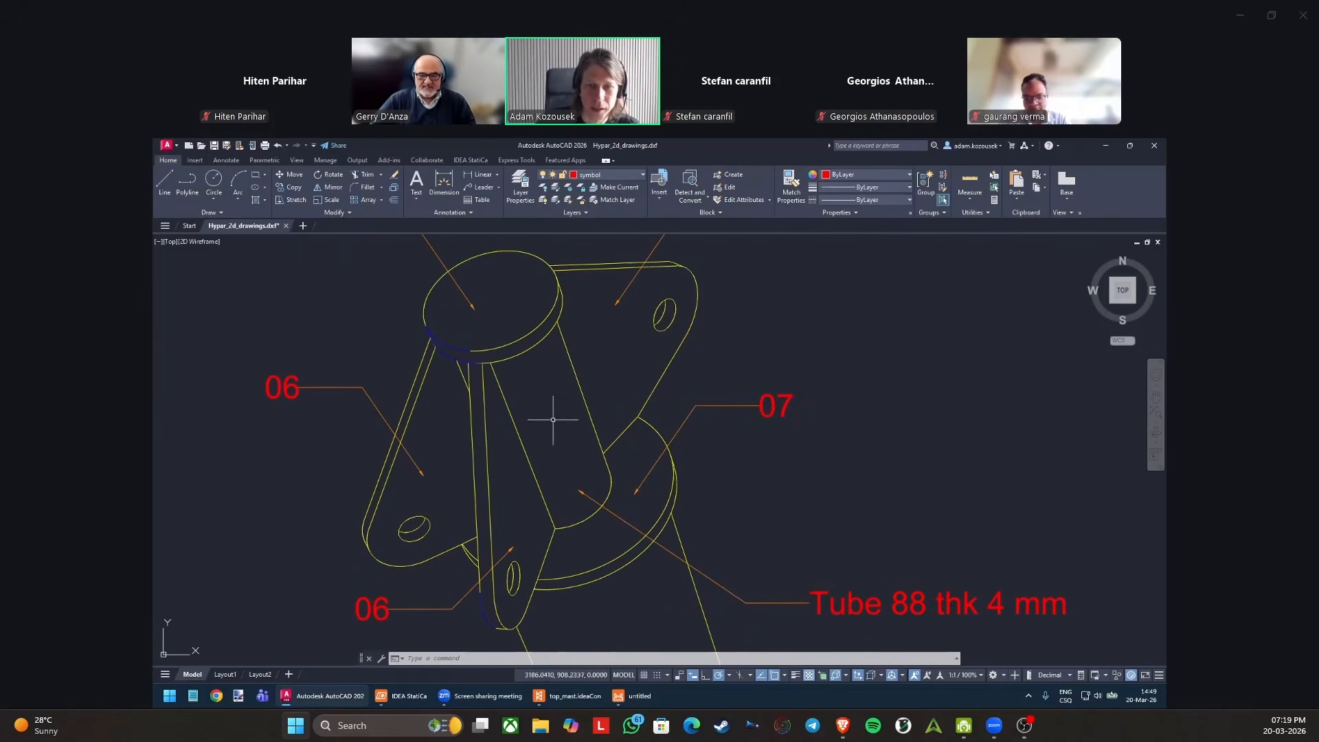
scroll(528, 397, down, 2)
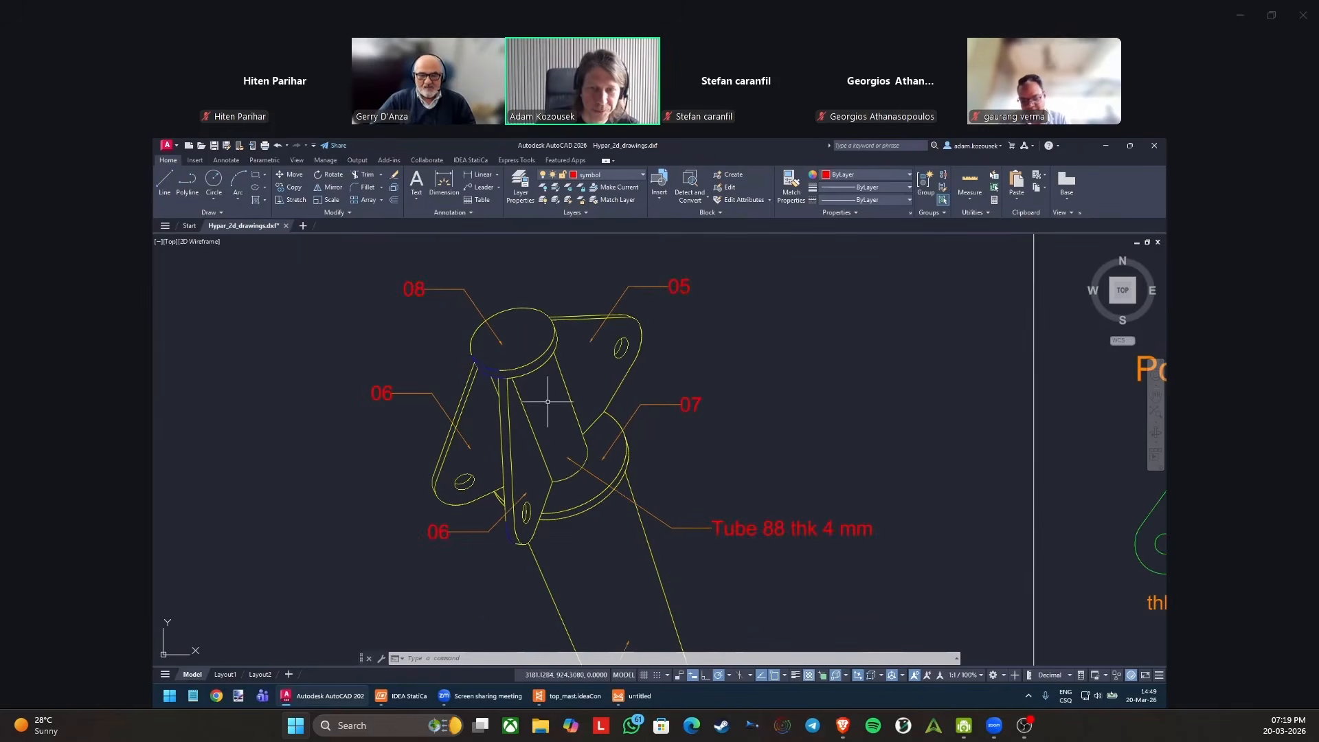
scroll(526, 329, up, 2)
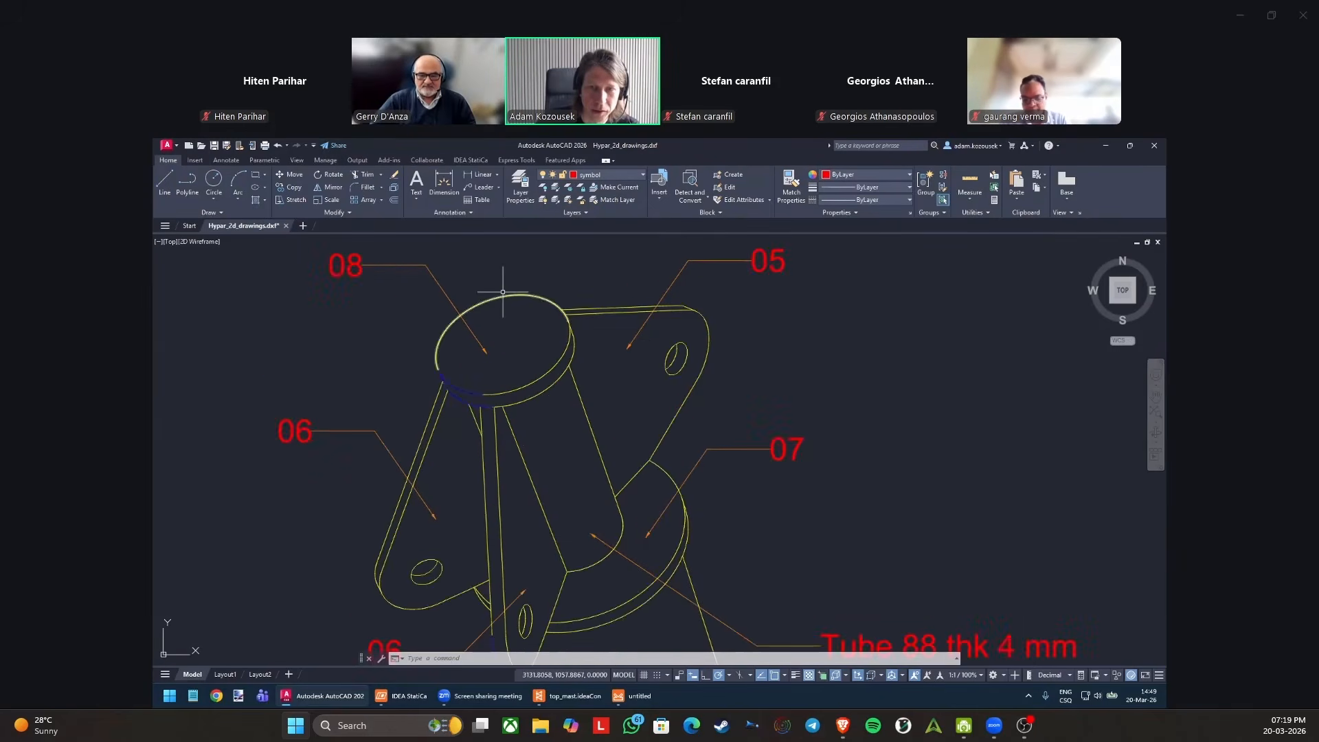
scroll(507, 389, down, 2)
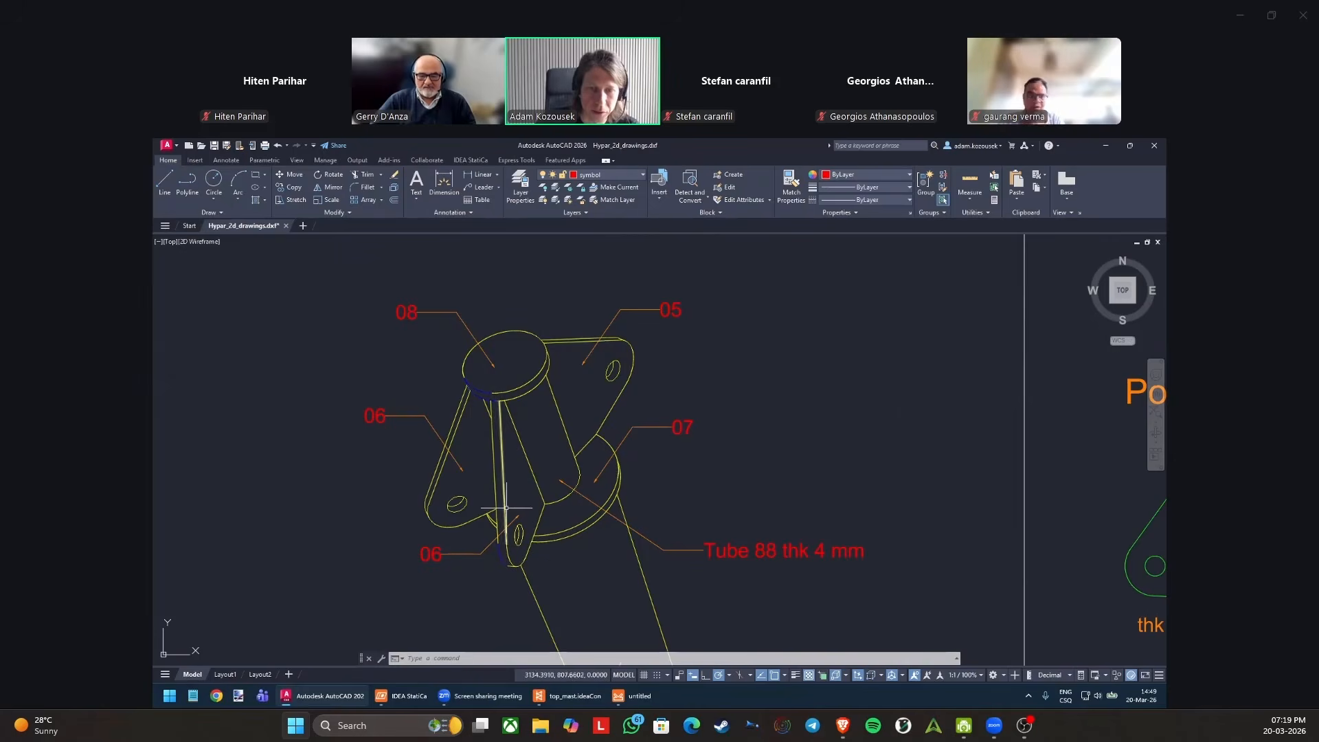
scroll(508, 490, down, 2)
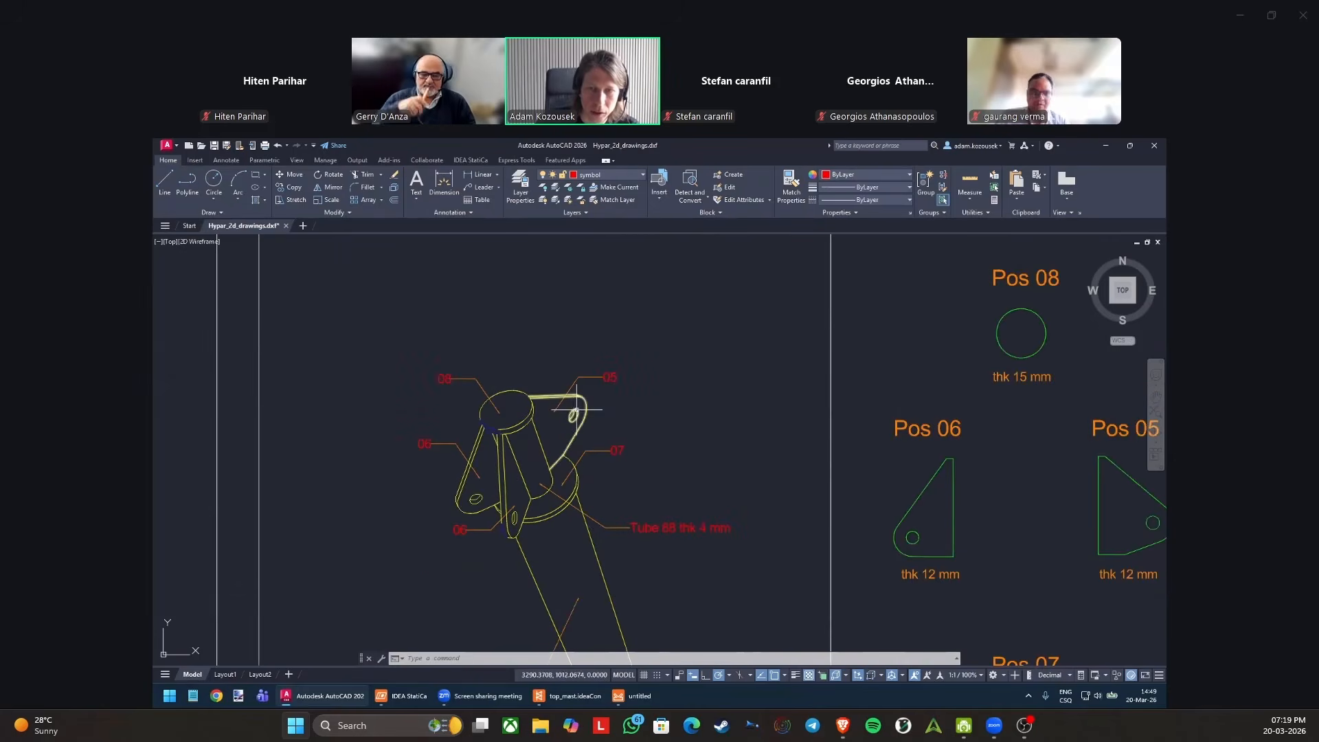
scroll(573, 413, up, 2)
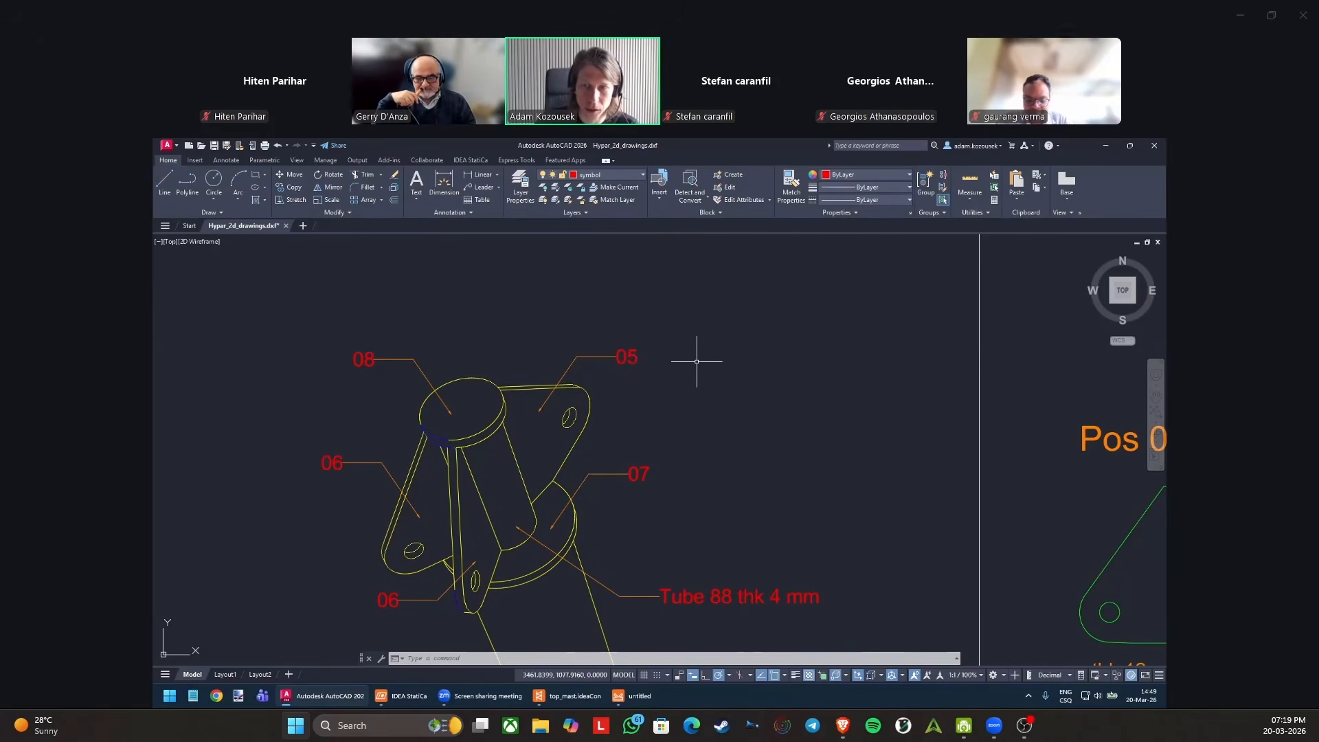
scroll(697, 362, down, 3)
scroll(667, 347, down, 4)
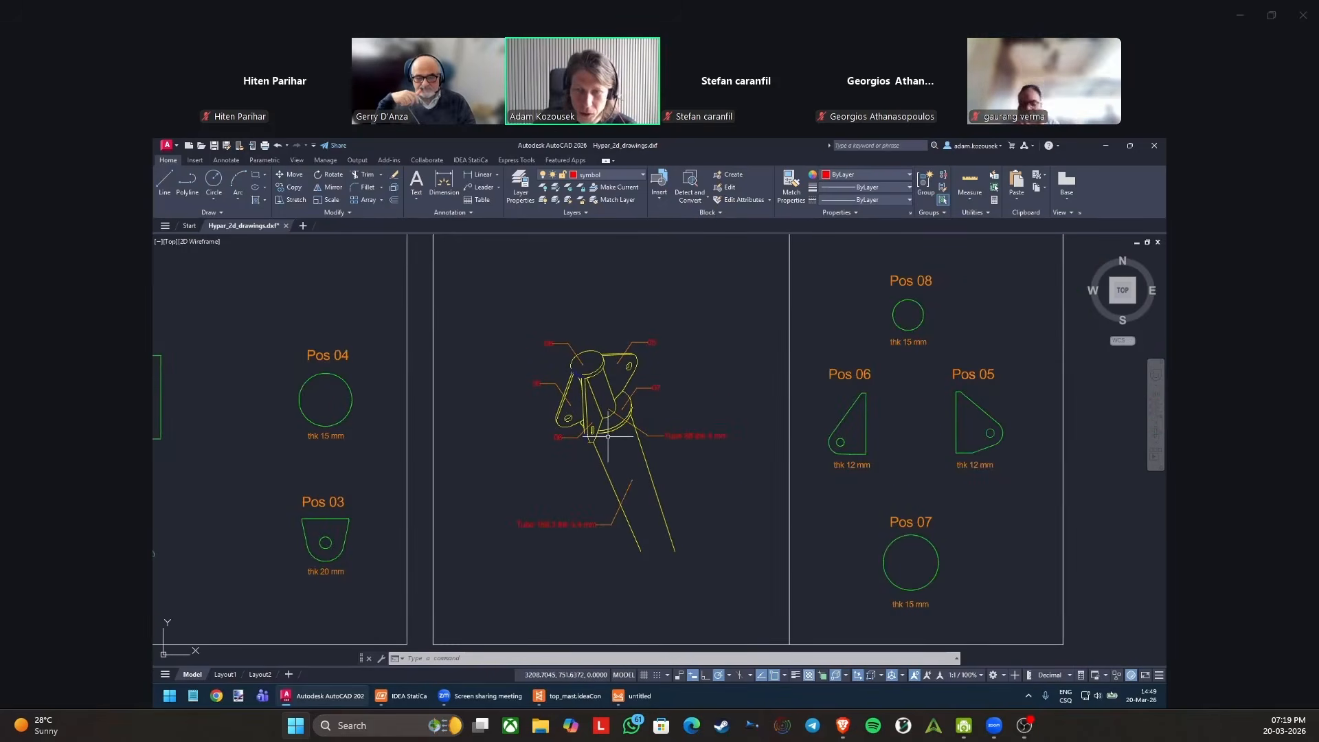
Examine the Pos 05 and Pos 06 plate outlines with their thicknesses alongside the mast top connection.
middle_drag(683, 390, 651, 385)
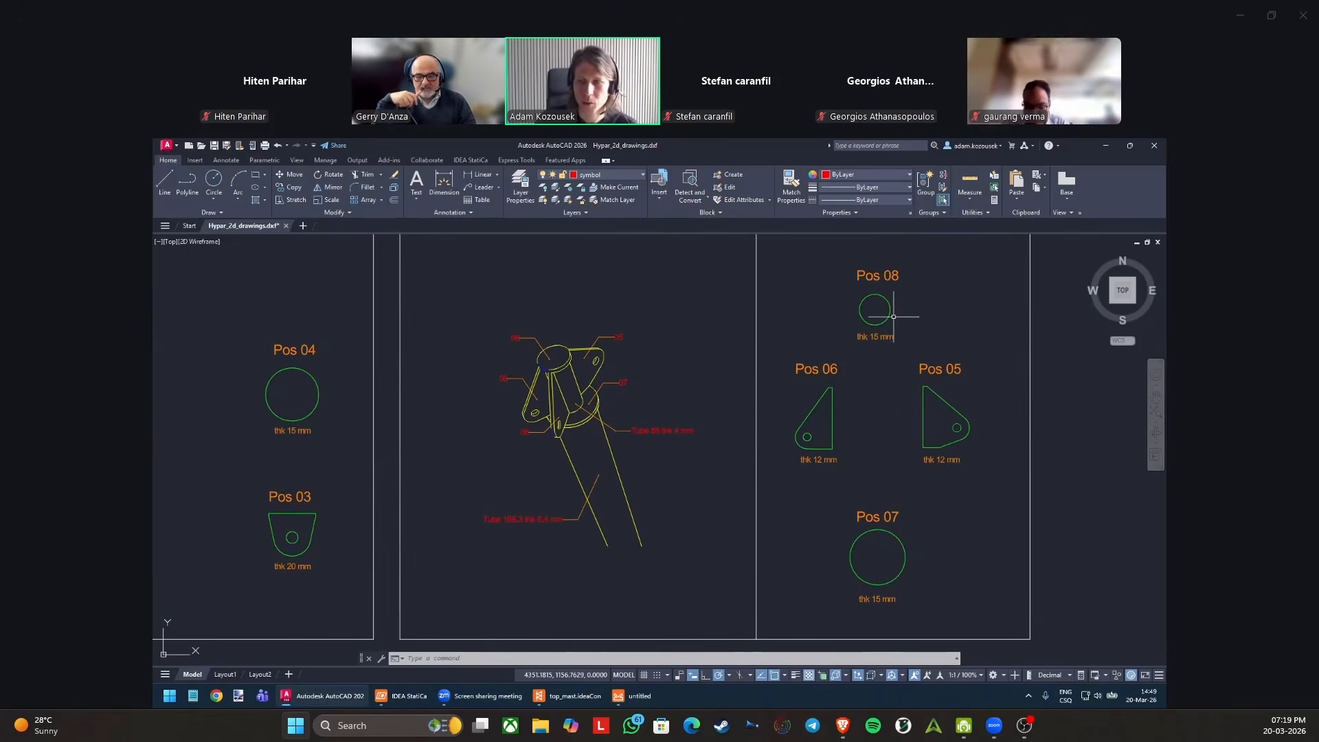
scroll(816, 436, up, 2)
scroll(815, 436, up, 2)
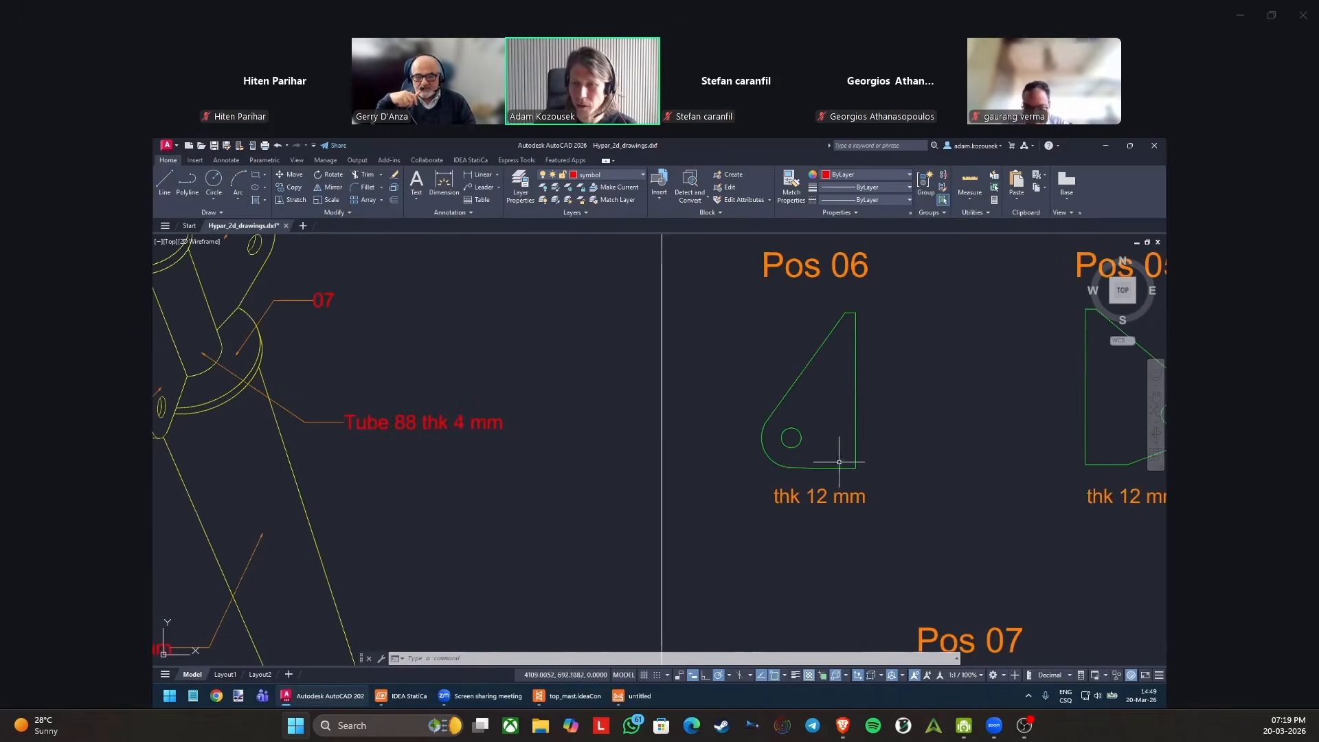
middle_drag(791, 352, 729, 373)
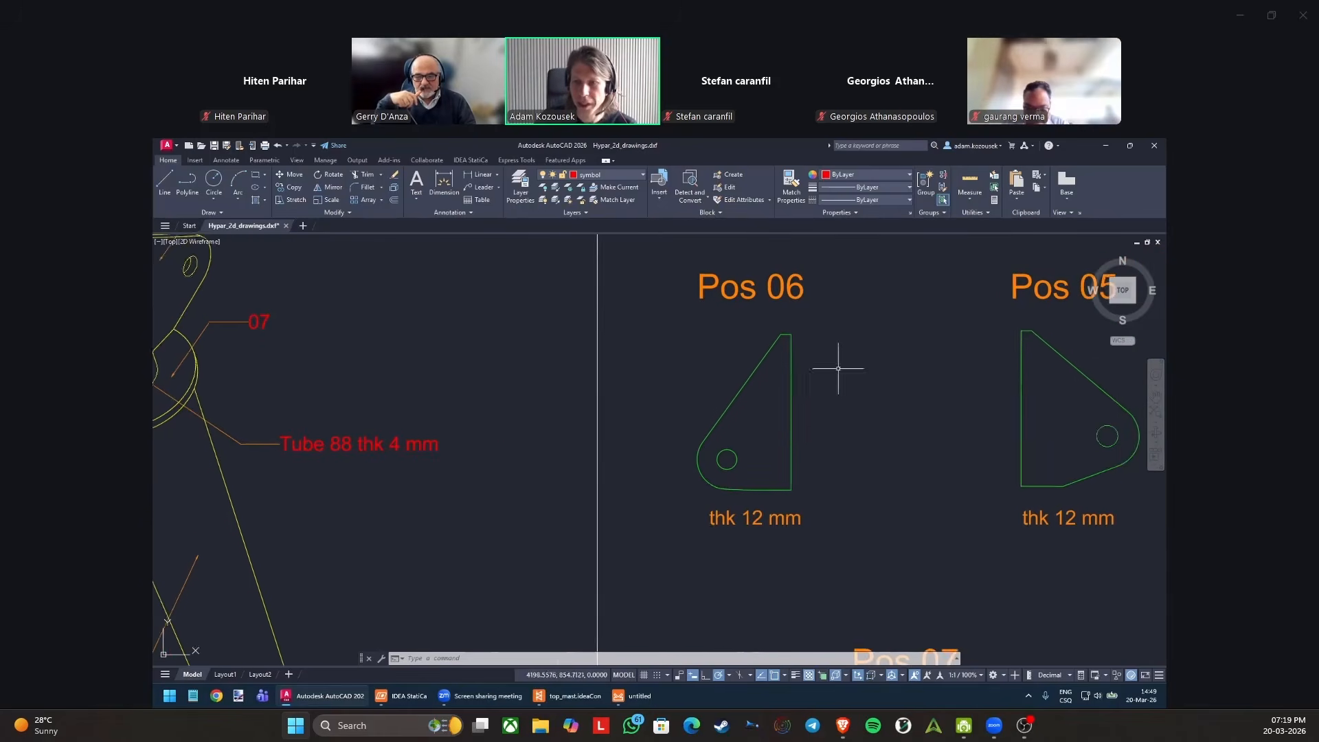
middle_drag(829, 366, 761, 373)
scroll(965, 349, down, 2)
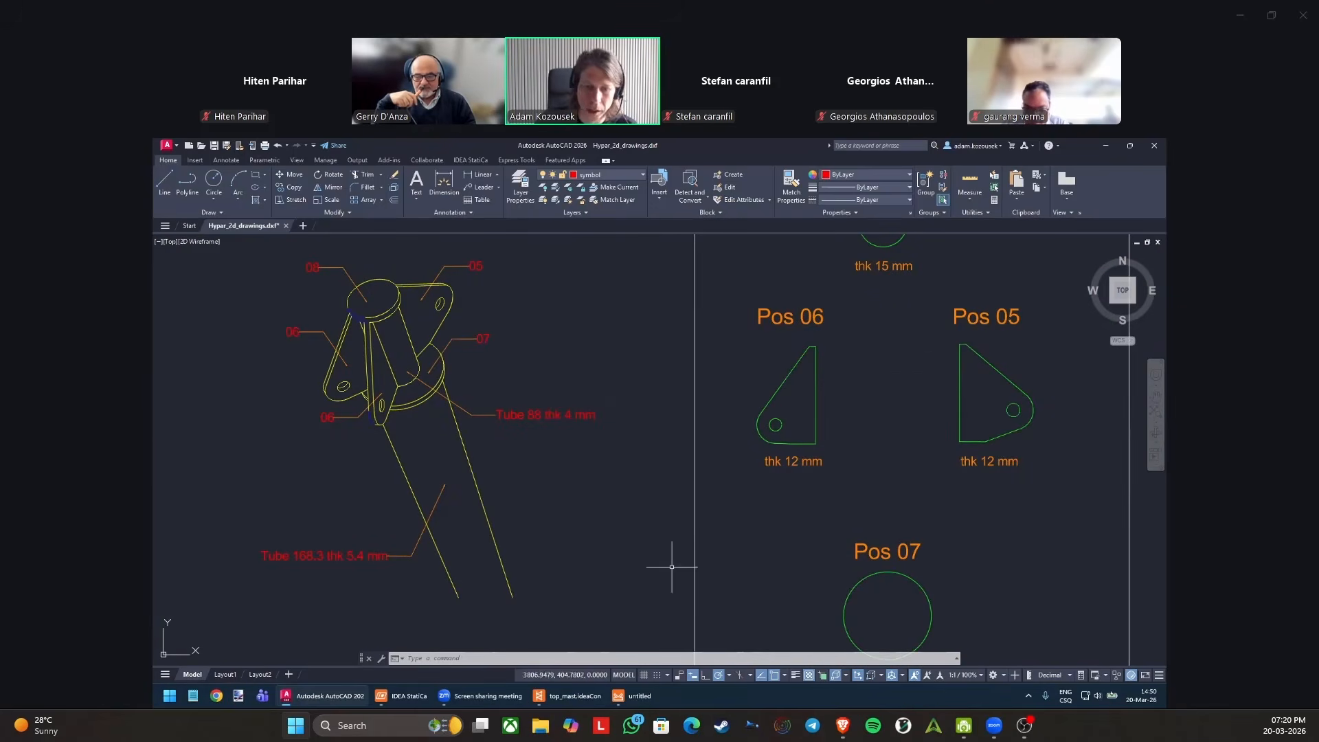
mouse_move(634, 701)
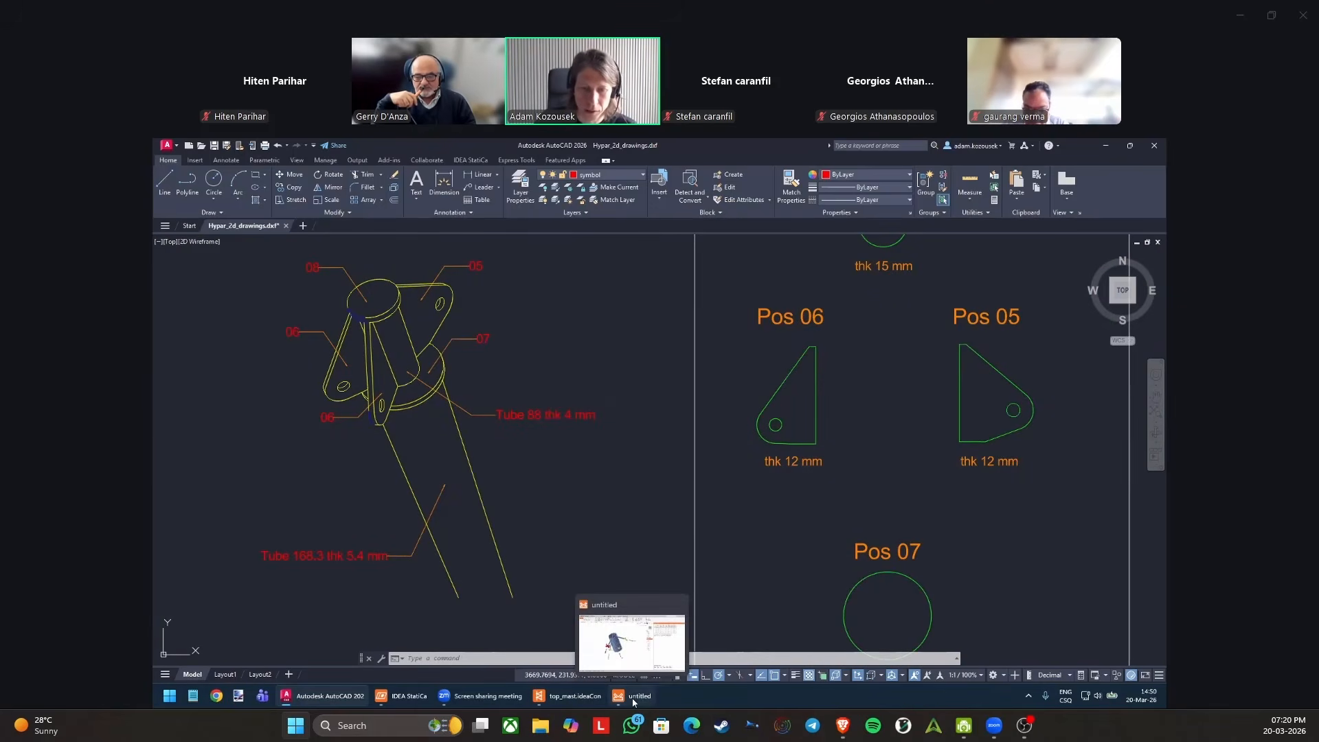
mouse_move(512, 659)
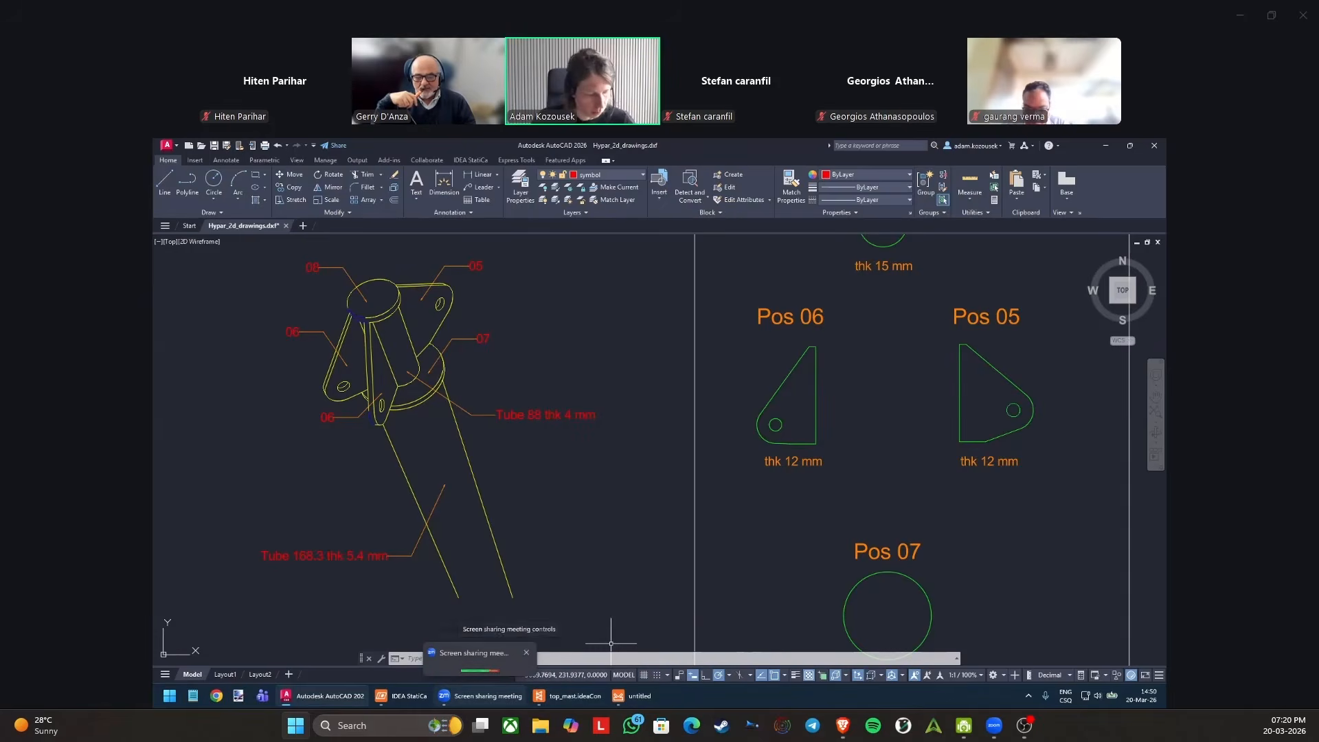
Open the DXF folder and point out the files Hypar_2d_drawings, Anchoring - base plate and Anchoring - cap plate.
key(super+d)
double_click(173, 593)
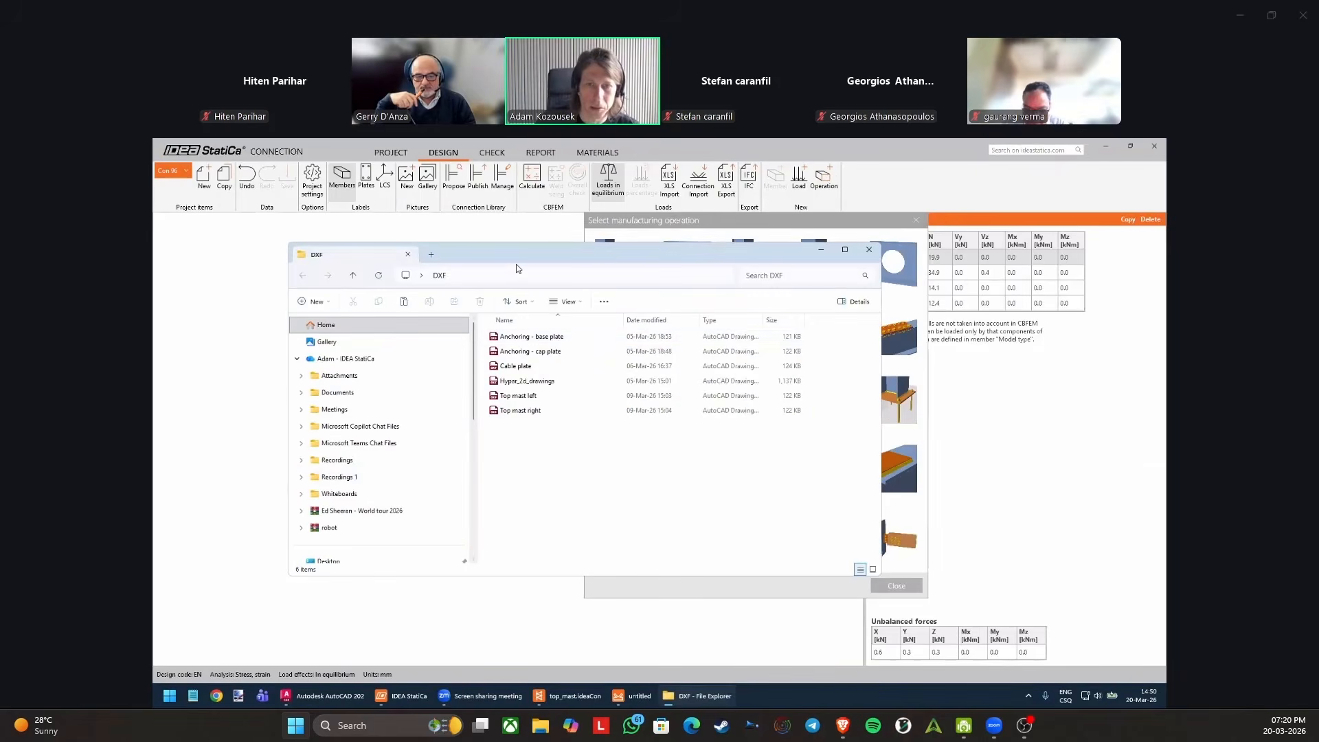
click(536, 384)
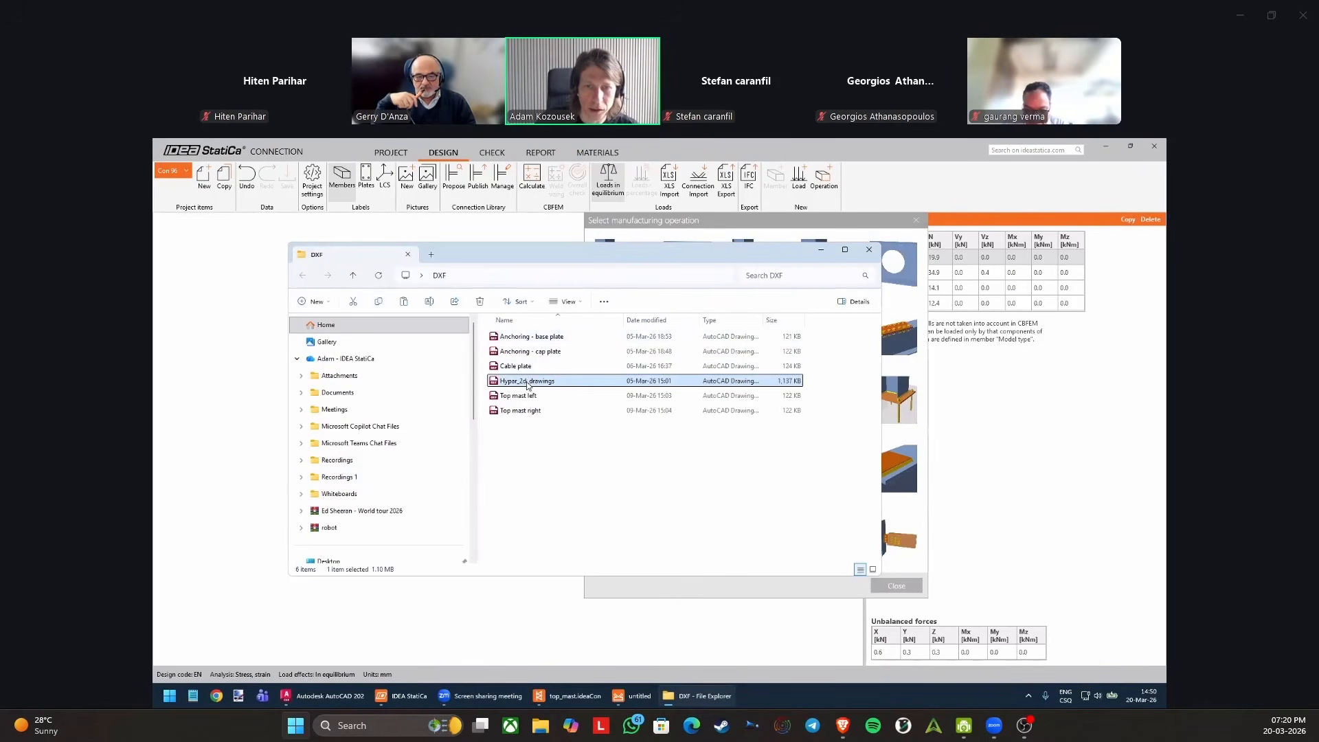
click(543, 338)
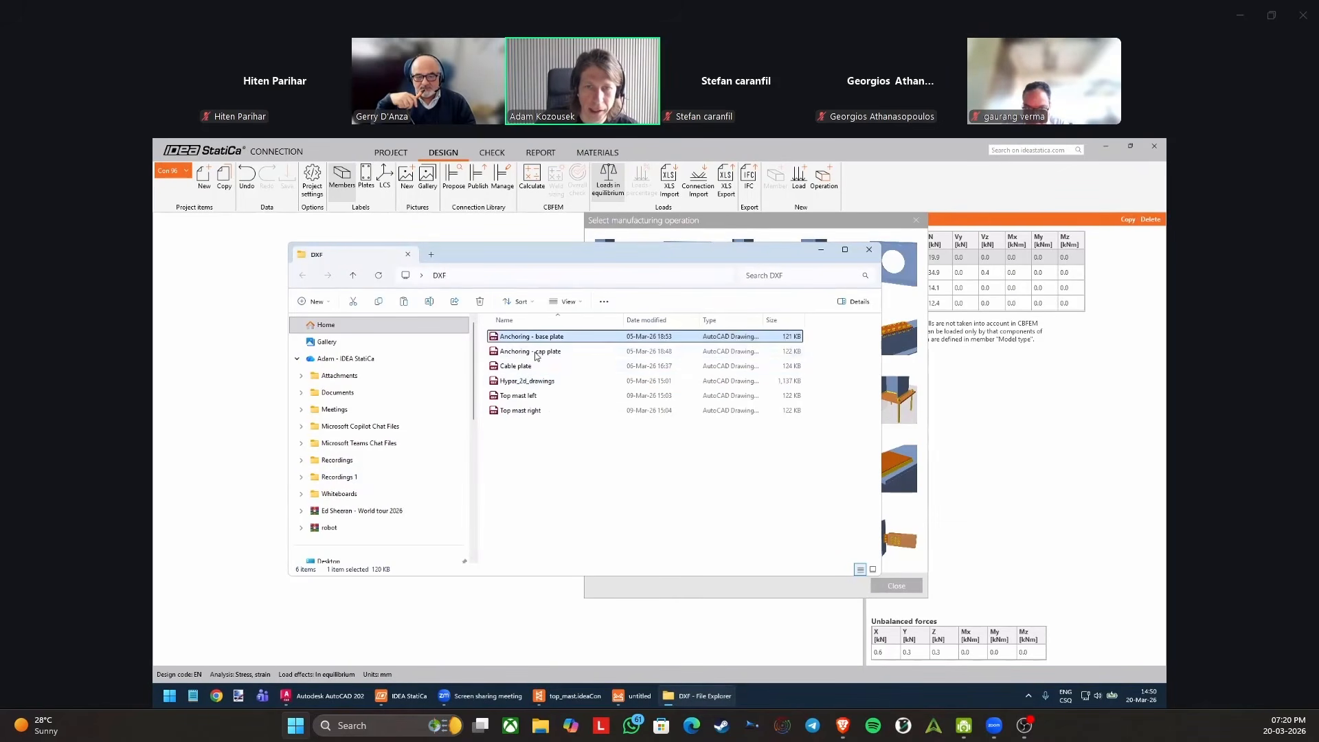
click(532, 351)
click(510, 698)
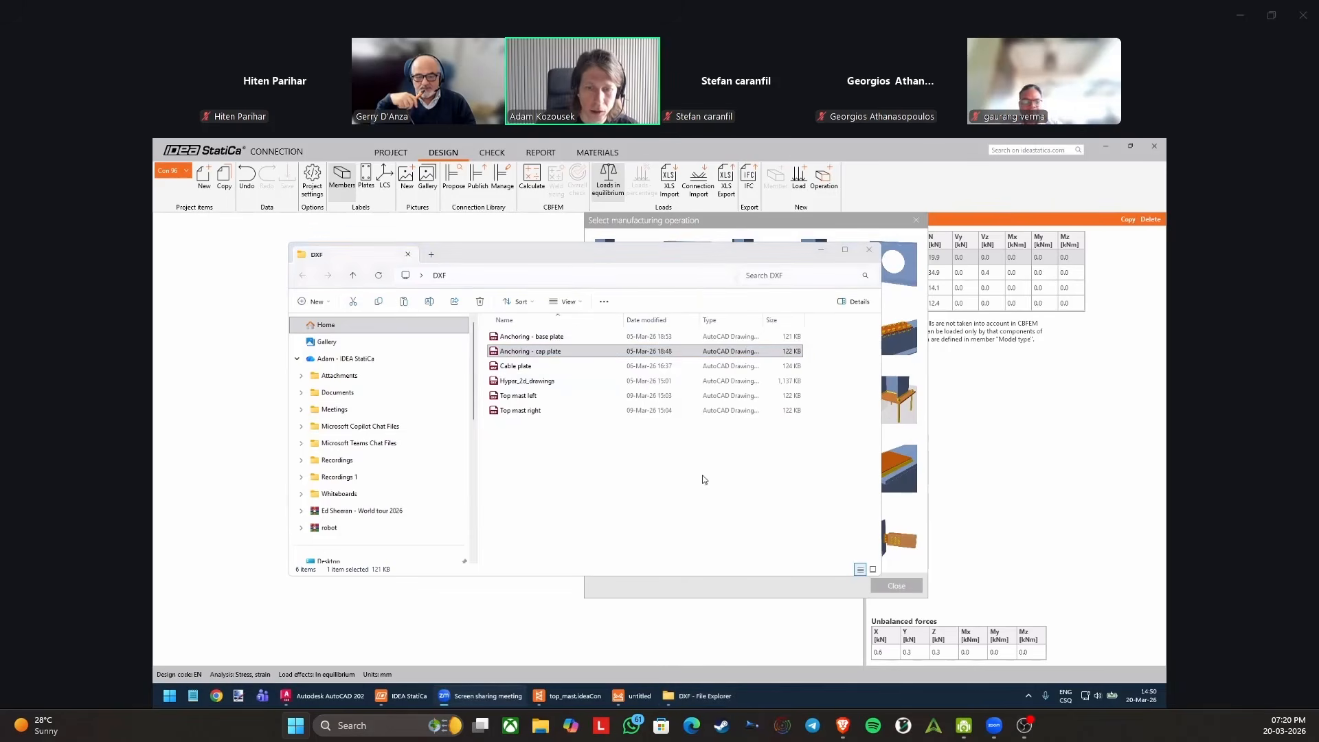
Switch back to AutoCAD, select the outline edges of plate Pos 06 to show them, and clear the selection.
click(322, 696)
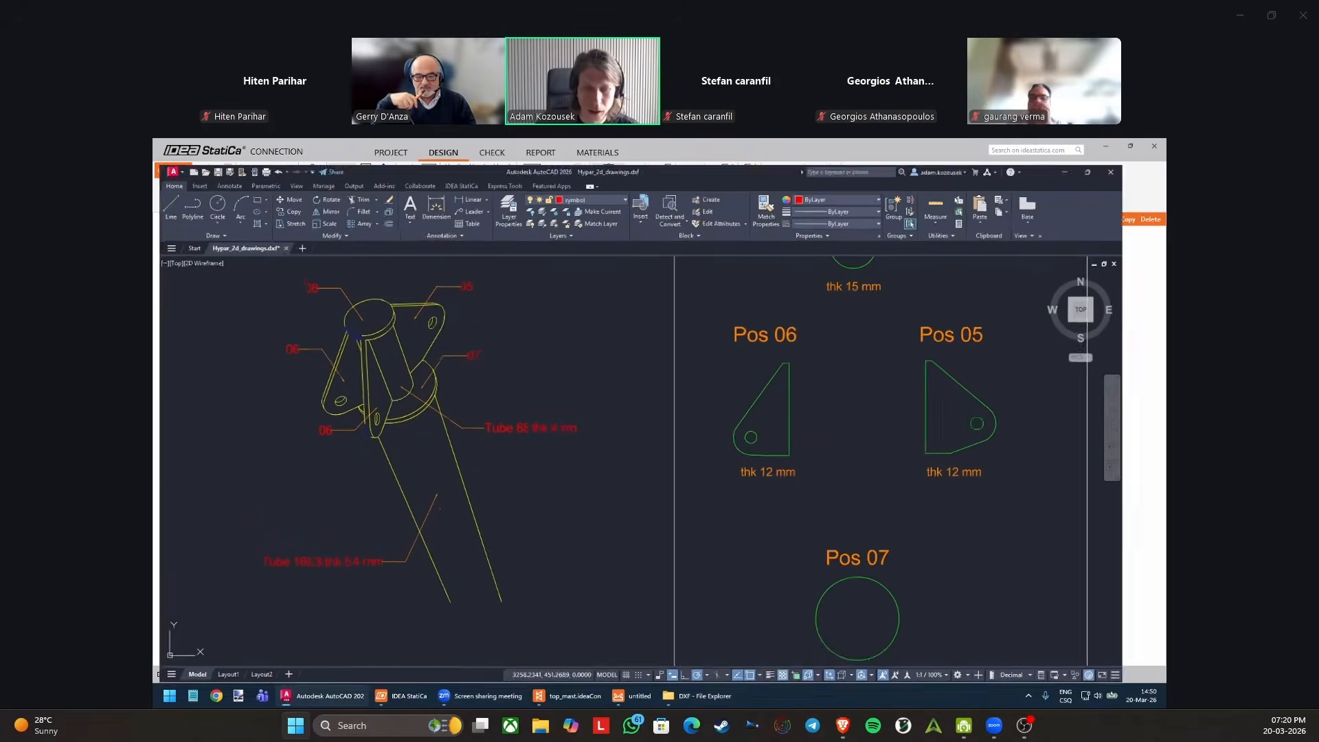
click(811, 354)
click(829, 356)
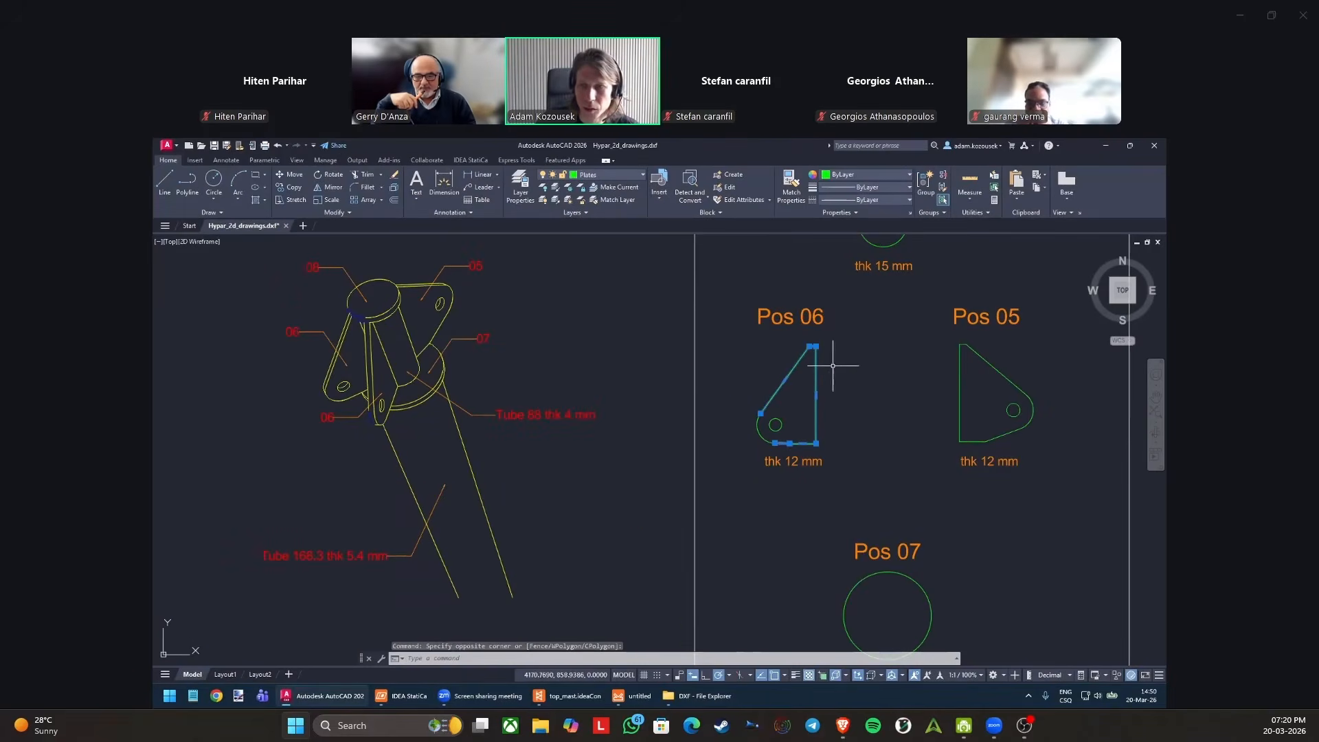
click(838, 367)
key(Escape)
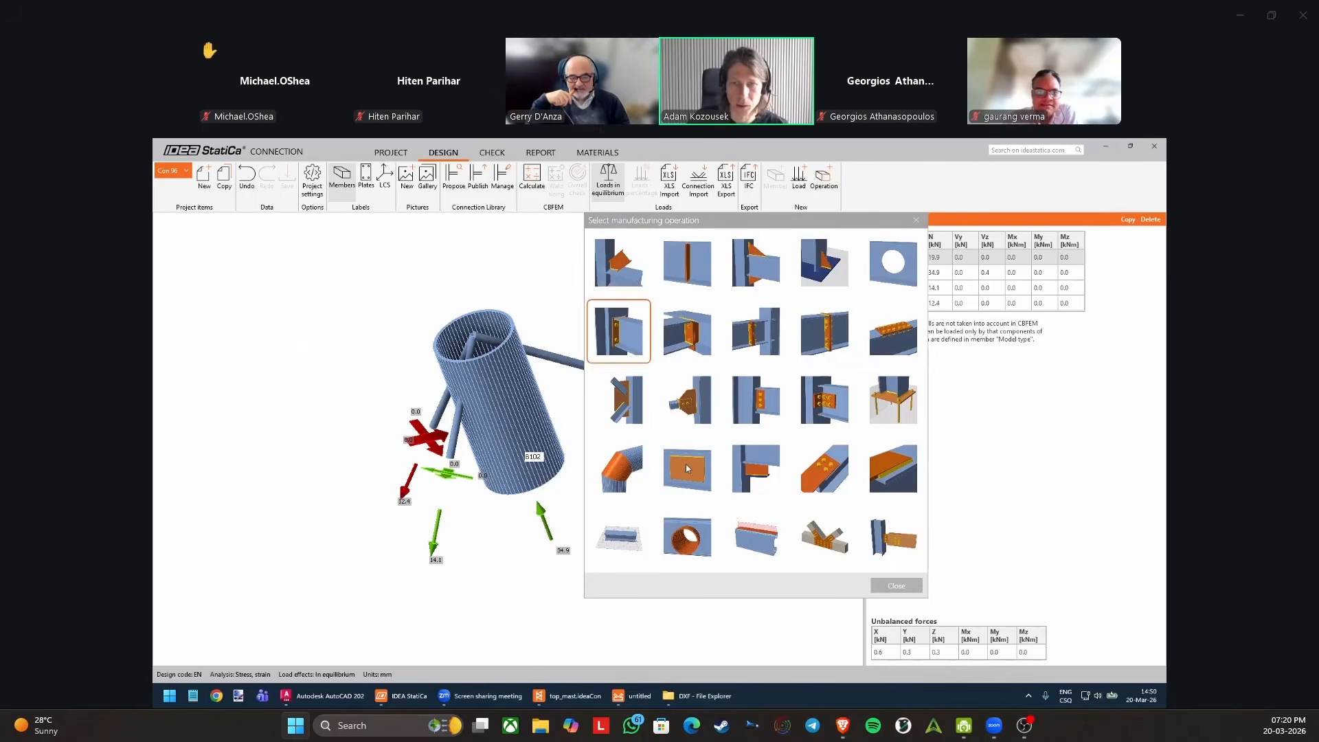
Add a stiffening plate operation to the mast top connection in IDEA StatiCa Connection.
click(777, 223)
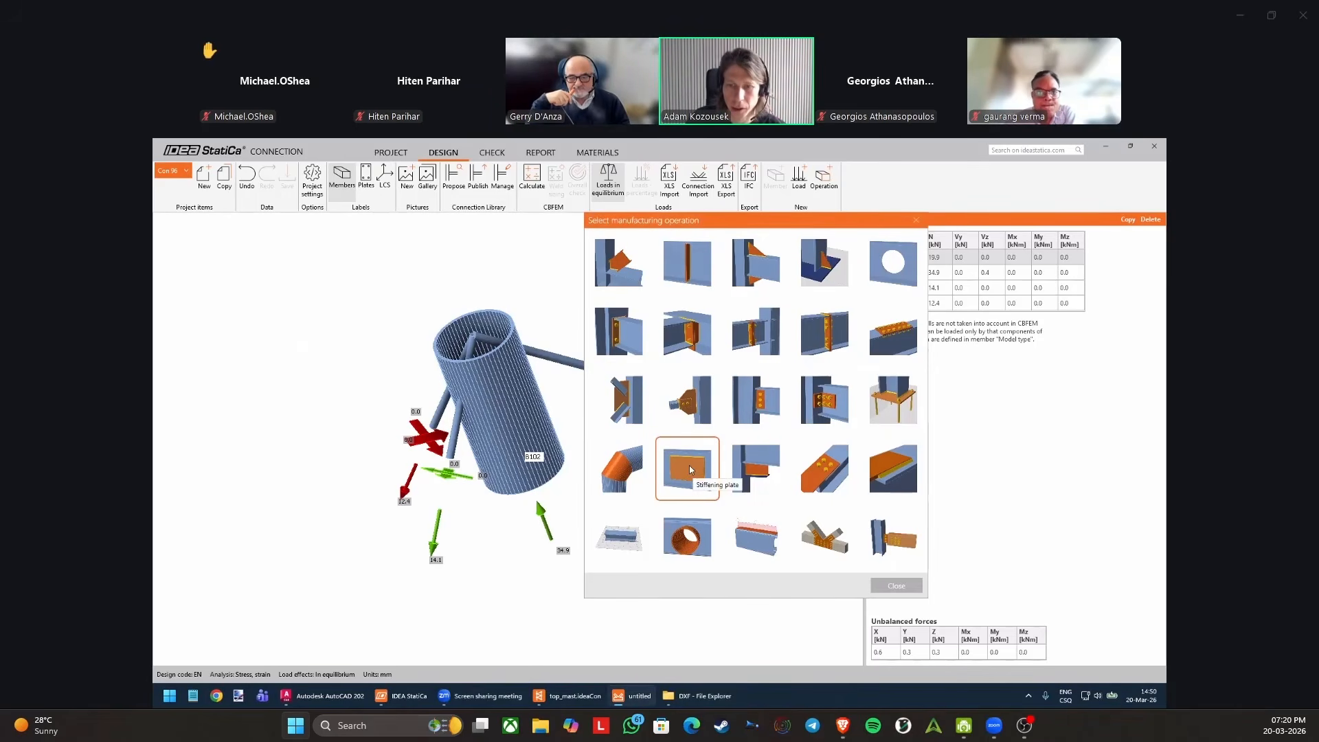
click(688, 464)
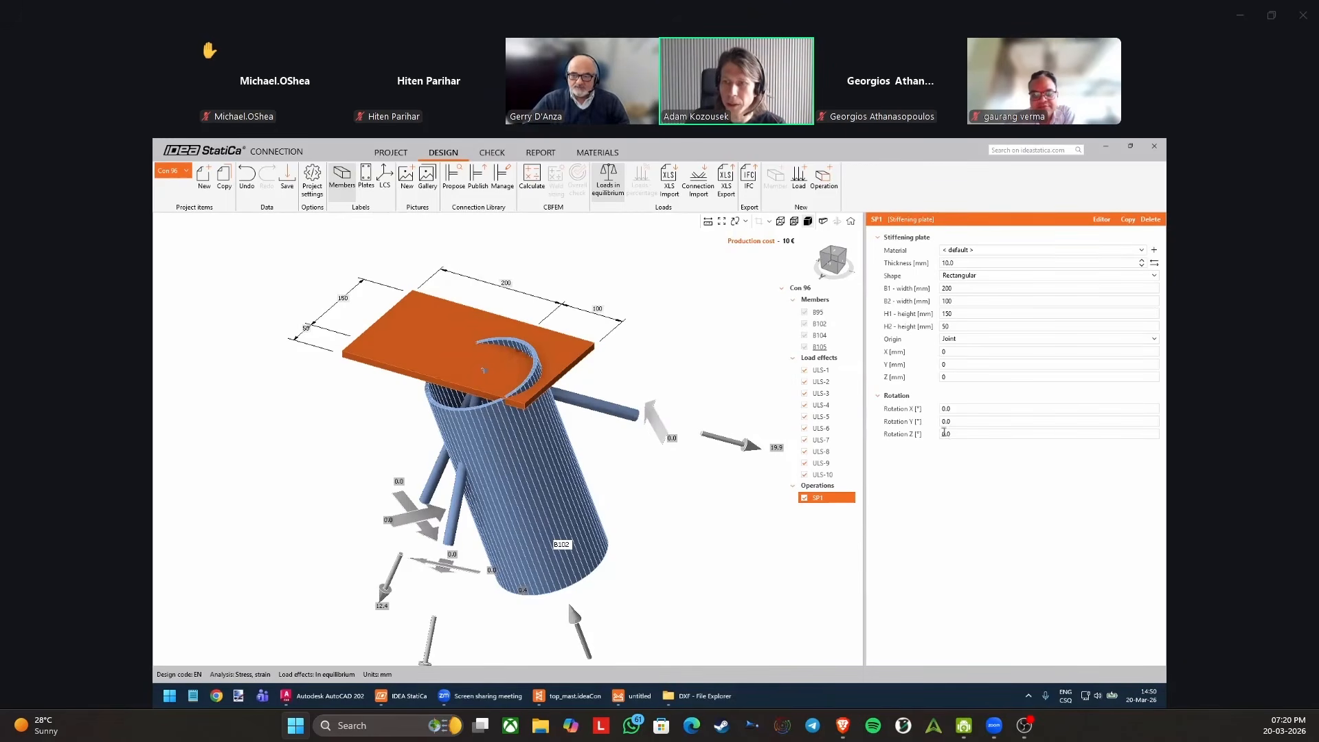
Set the stiffening plate's thickness to 50 mm, its B1 width to 100 mm and its X position to 500 mm.
click(967, 262)
text(50)
key(Tab)
click(967, 288)
text(100)
key(Tab)
click(958, 351)
key(Tab)
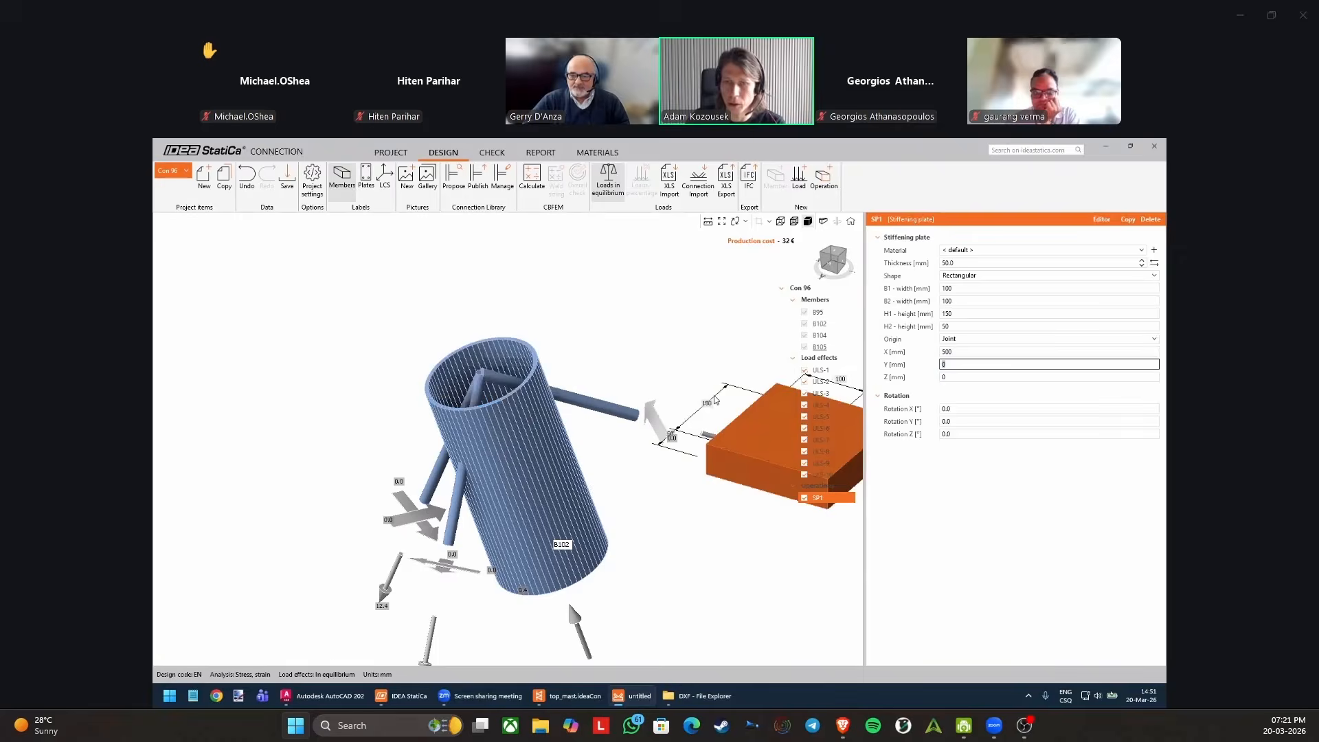
Rotate the plate 90° about X, then reset its X rotation and X position to 0.
click(970, 408)
text(90)
key(Tab)
key(shift+Tab)
text(0)
key(Tab)
click(966, 351)
text(0)
key(Tab)
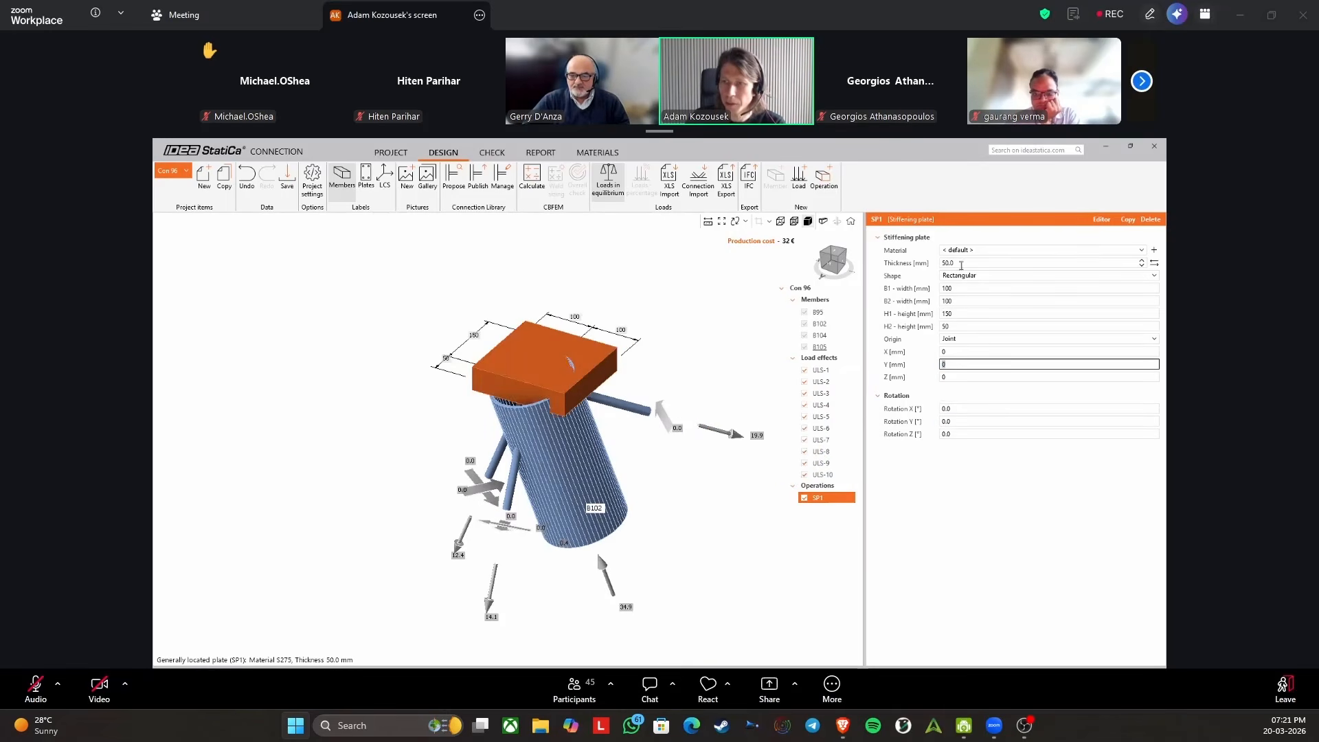
Set the stiffening plate's thickness to 15 mm and make it a circle with a radius of 95 mm.
click(961, 264)
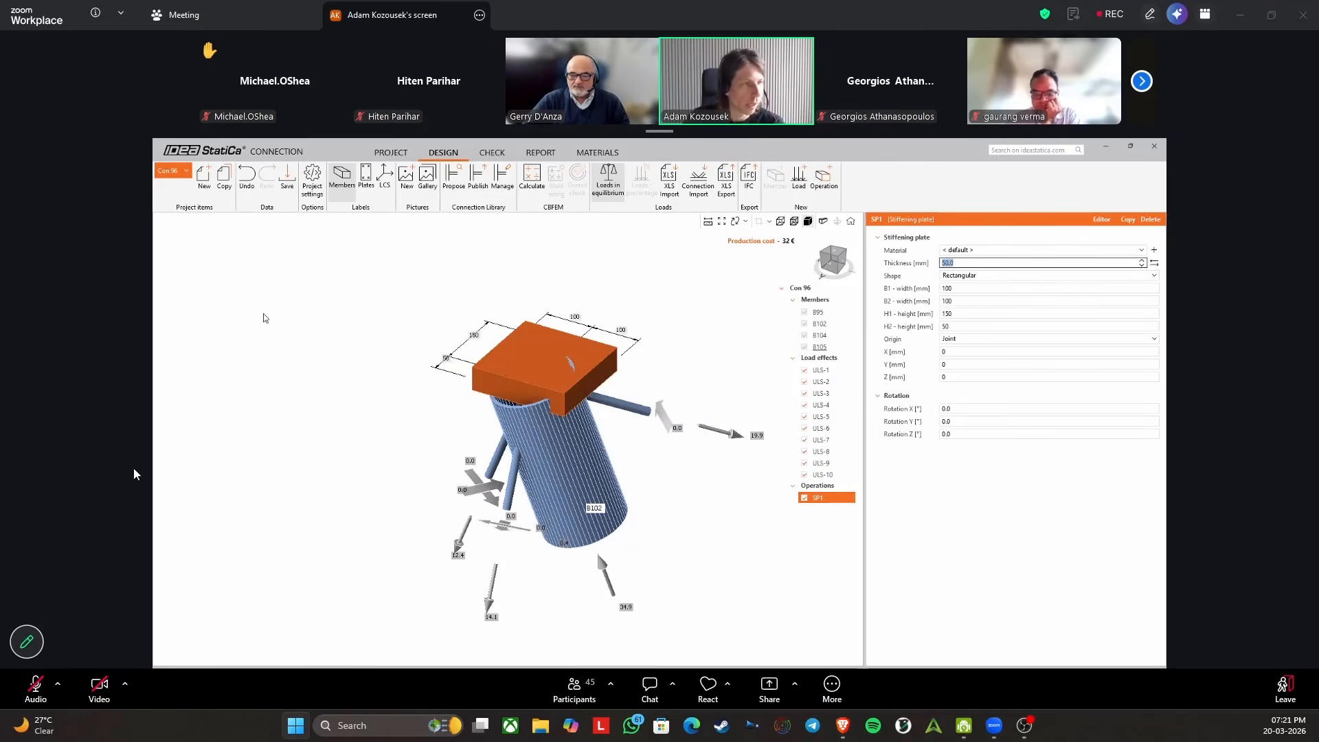
text(15)
key(Tab)
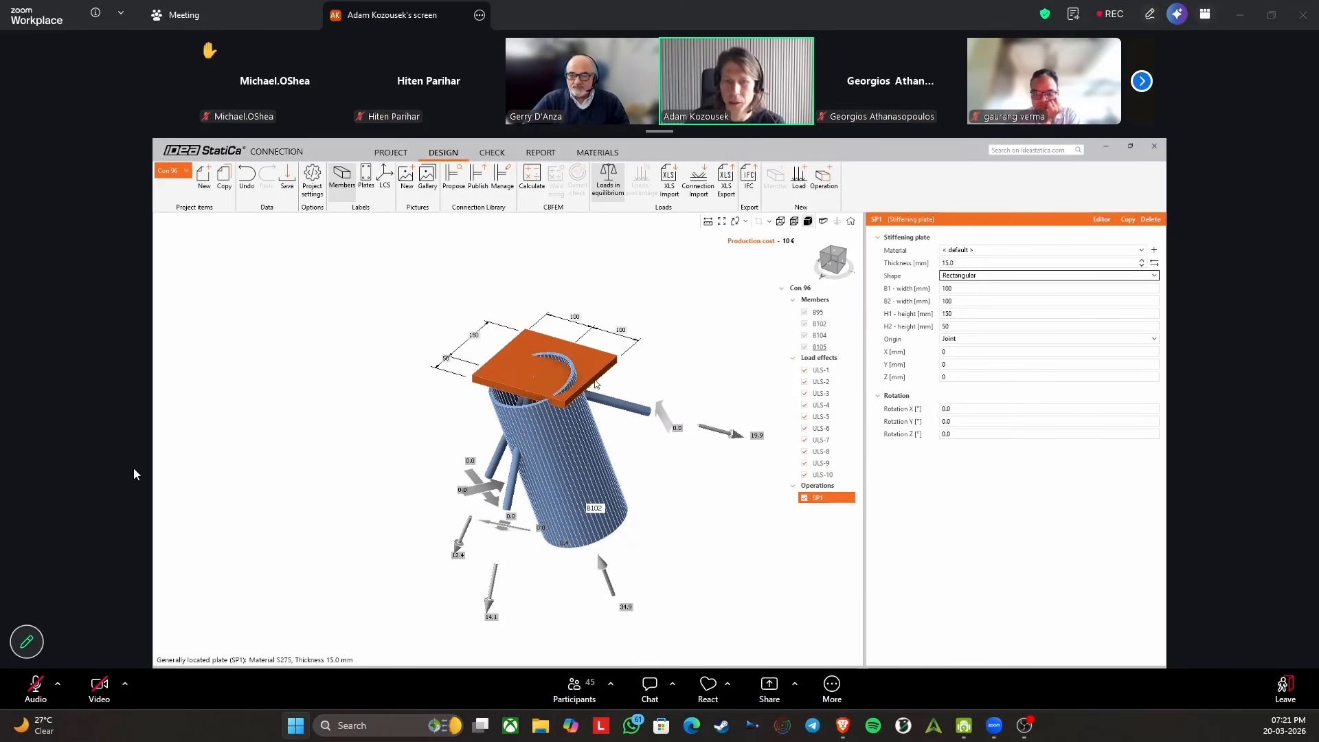
click(972, 276)
click(965, 300)
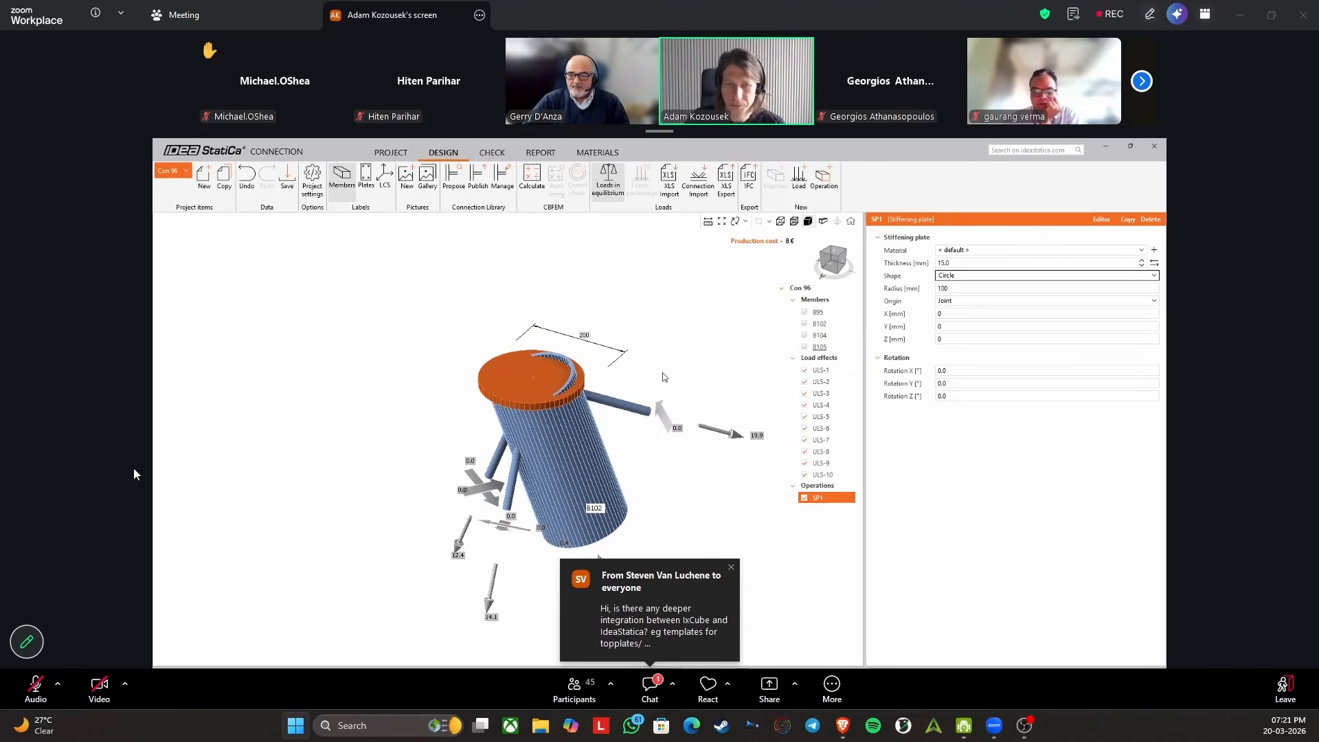
click(957, 288)
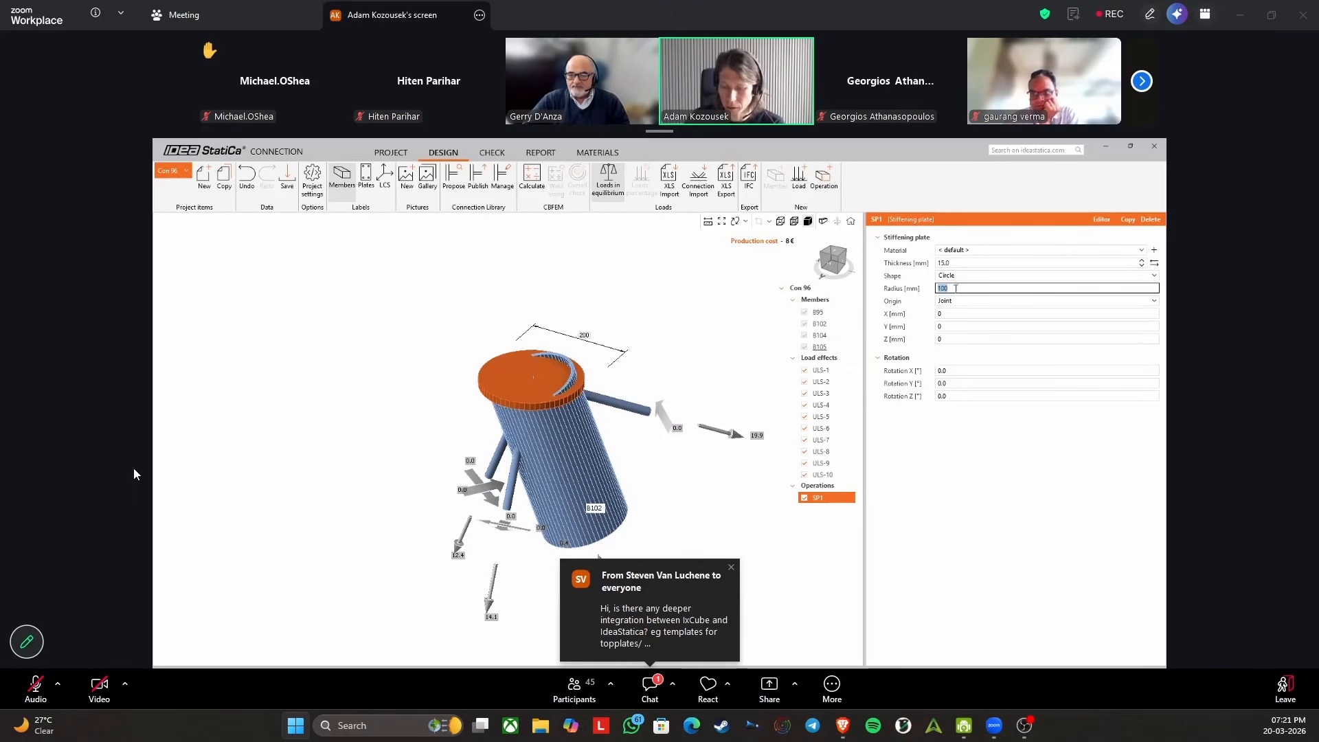
key(Tab)
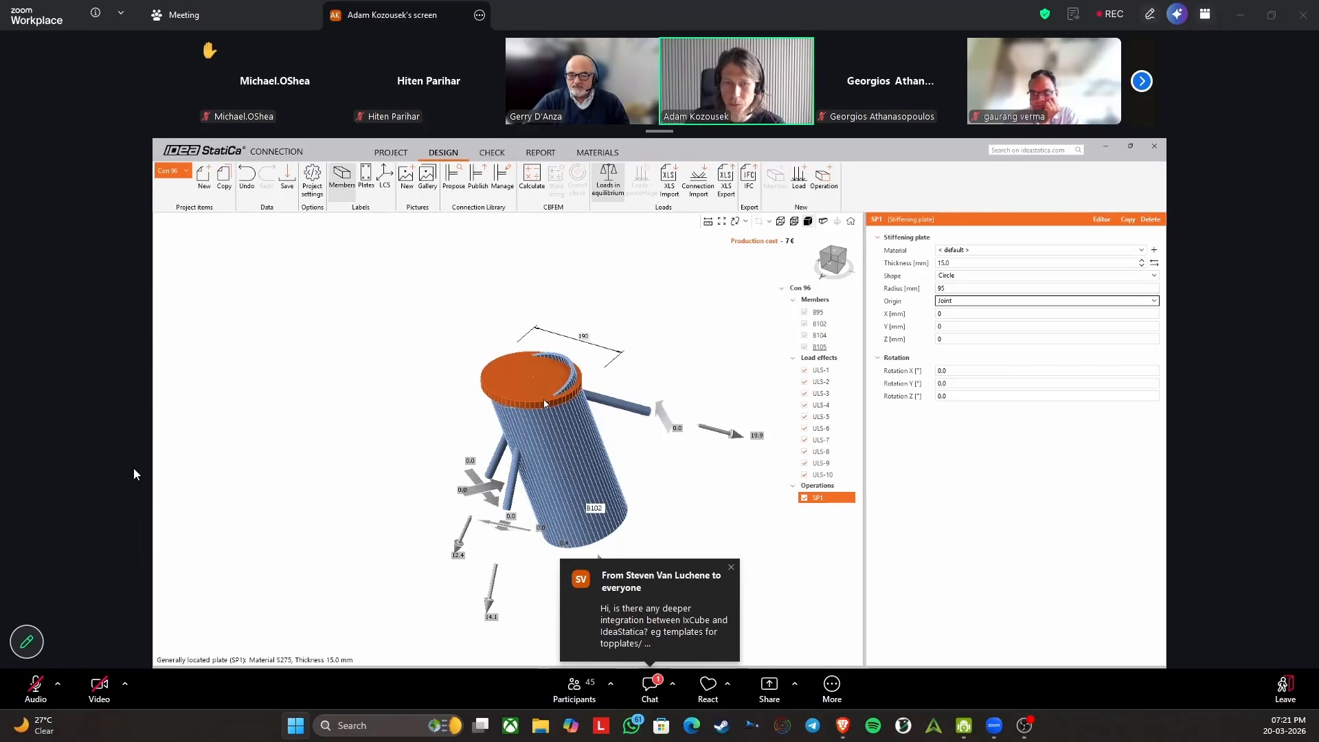
Try the Member LCS origin on member B102 for the circular plate, and return its origin to Joint.
scroll(598, 378, up, 2)
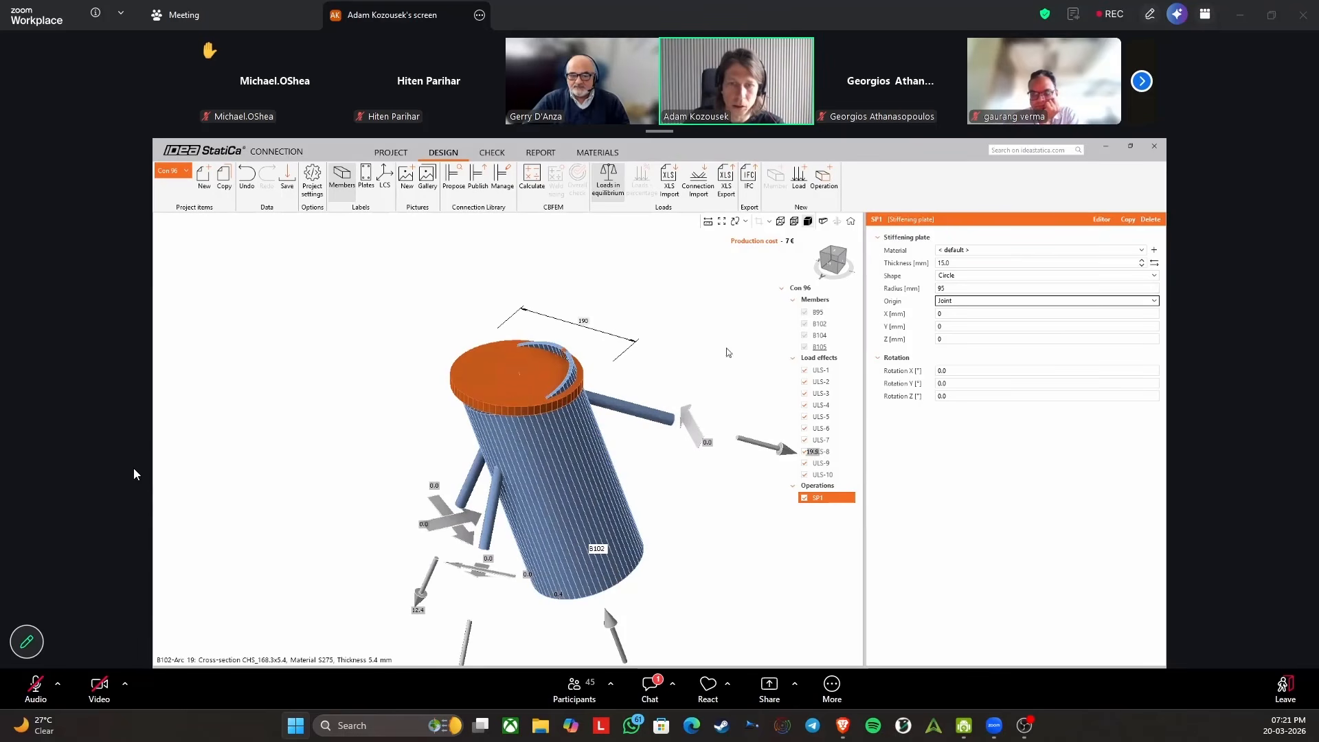
click(970, 301)
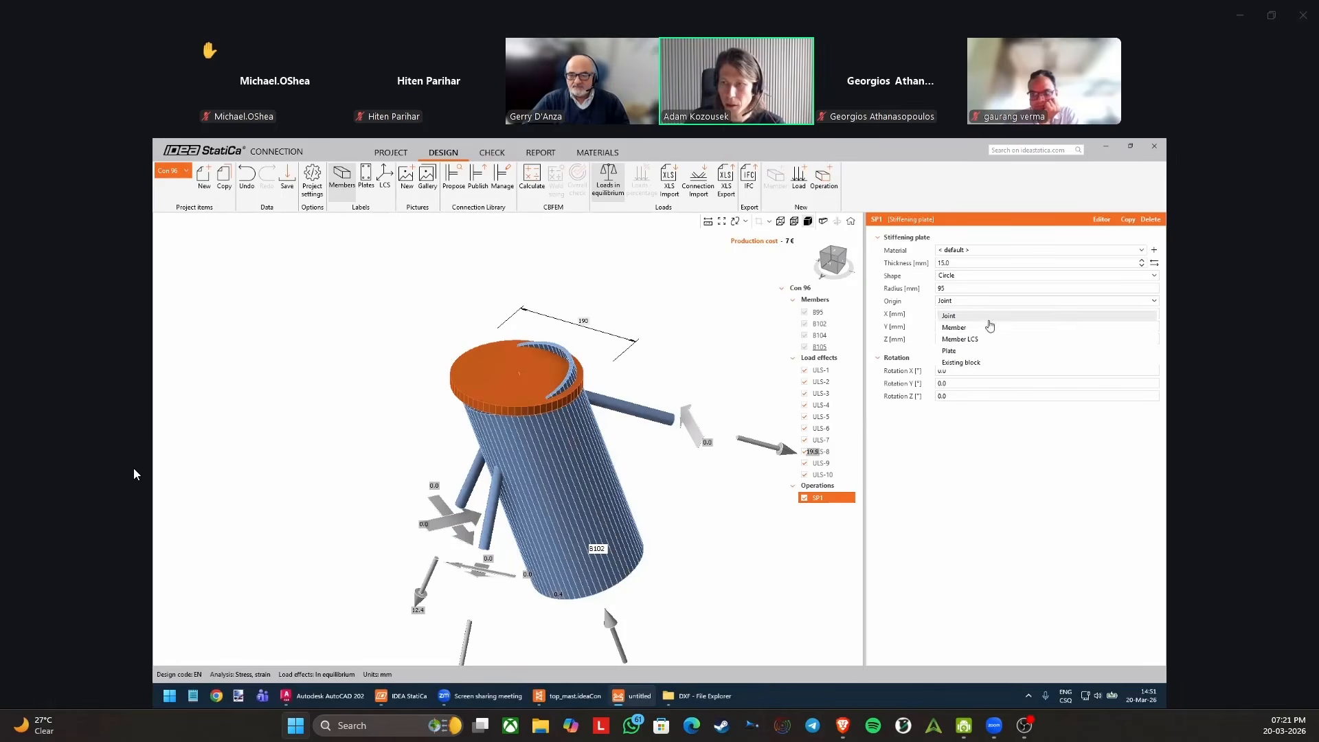
click(955, 338)
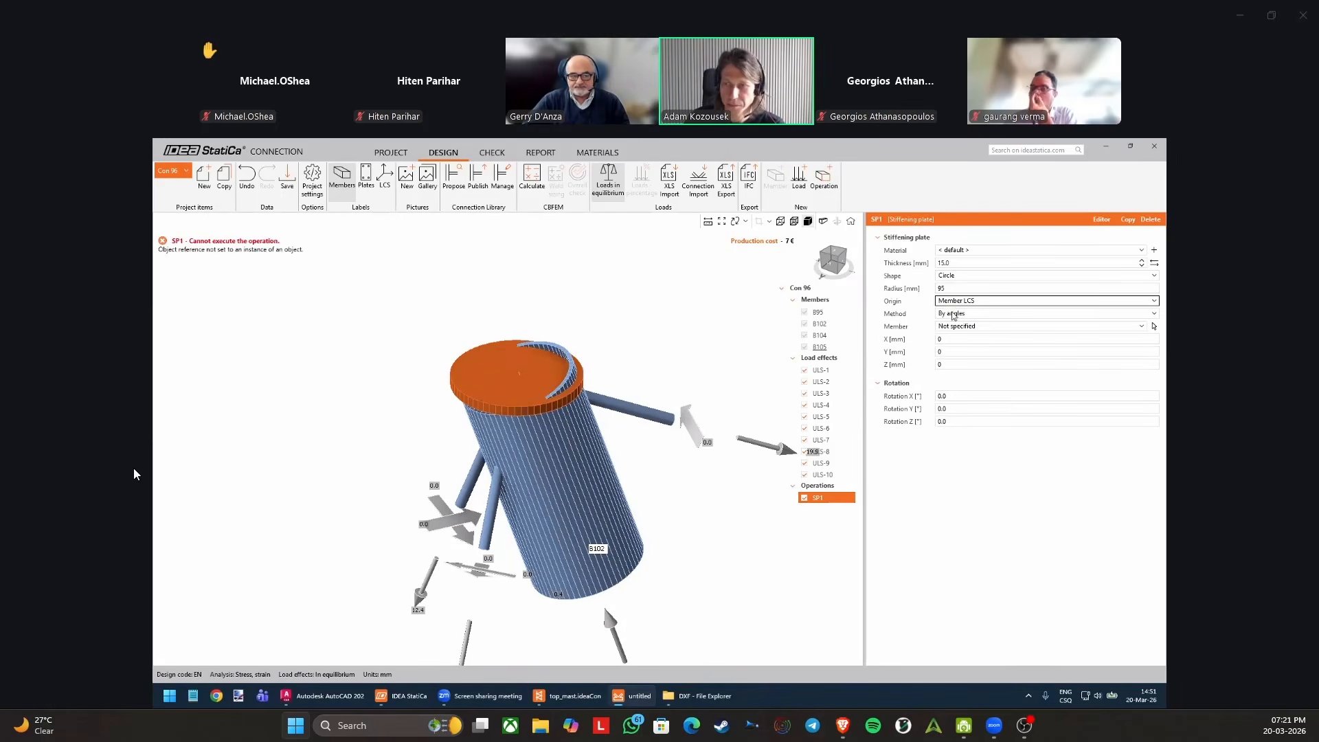
click(1154, 326)
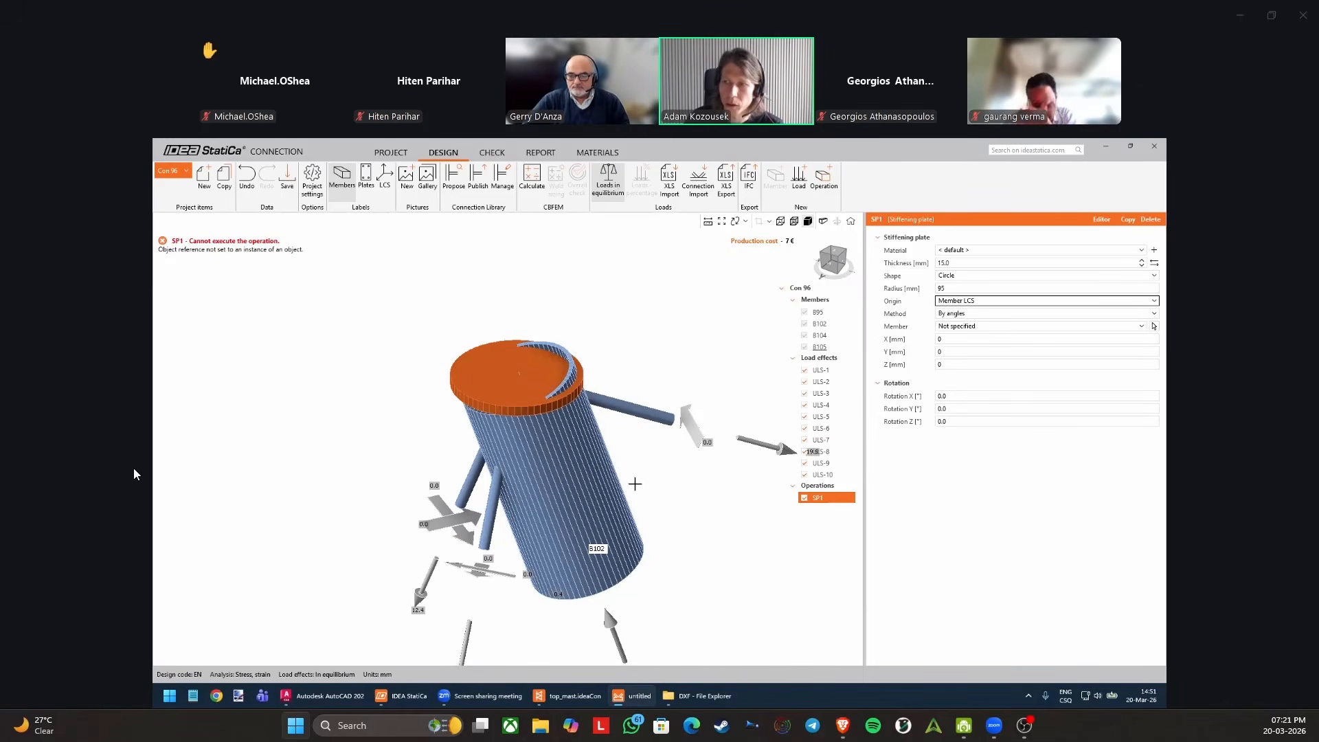
click(574, 484)
mouse_move(487, 341)
right_down()
mouse_move(460, 289)
mouse_move(489, 332)
mouse_move(498, 322)
right_up()
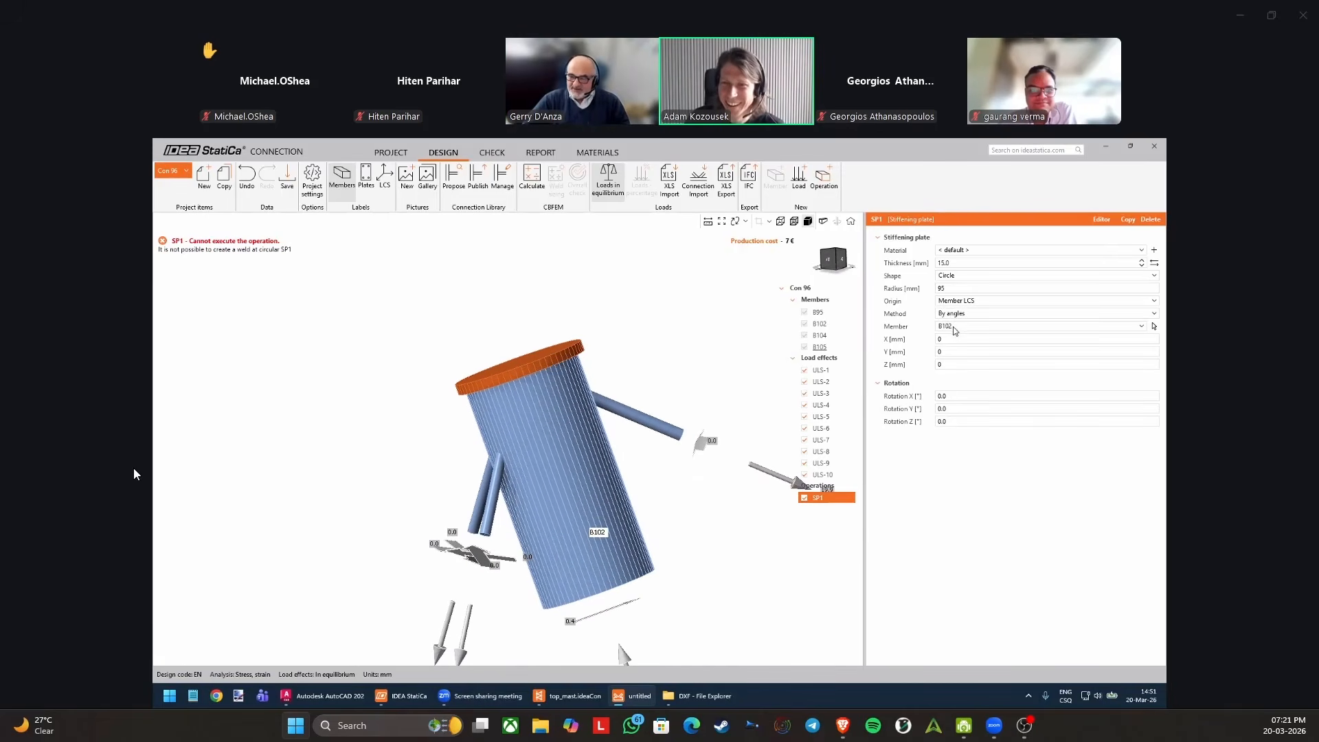
click(971, 302)
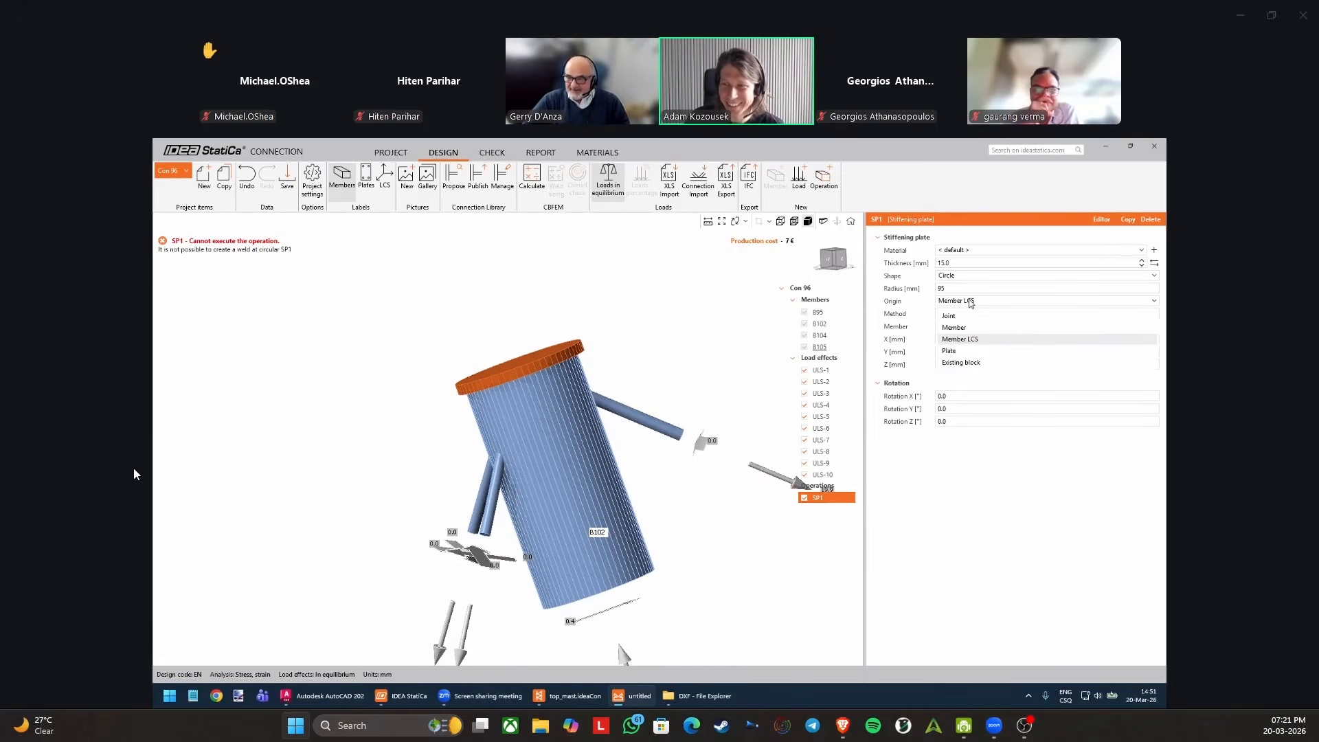
click(965, 315)
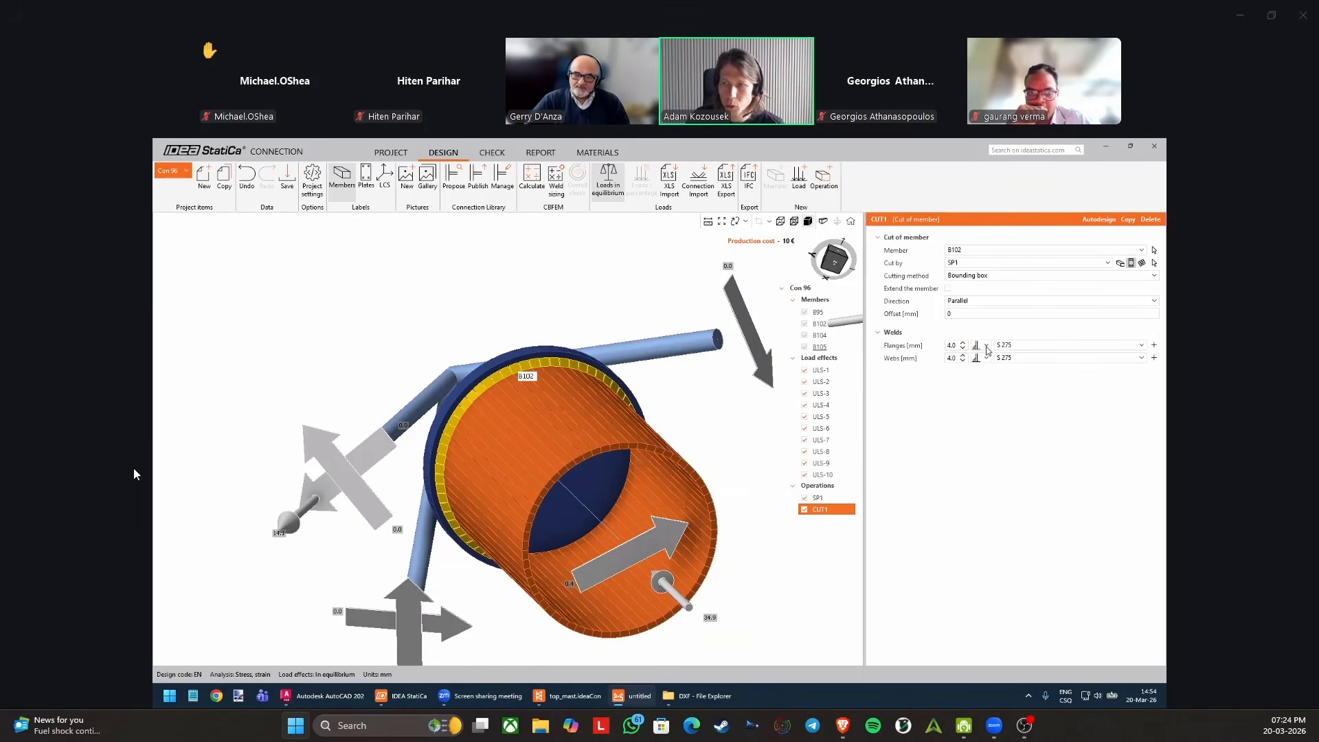
View the mast top node in the Checkbot model and switch back to the connection design window.
click(998, 418)
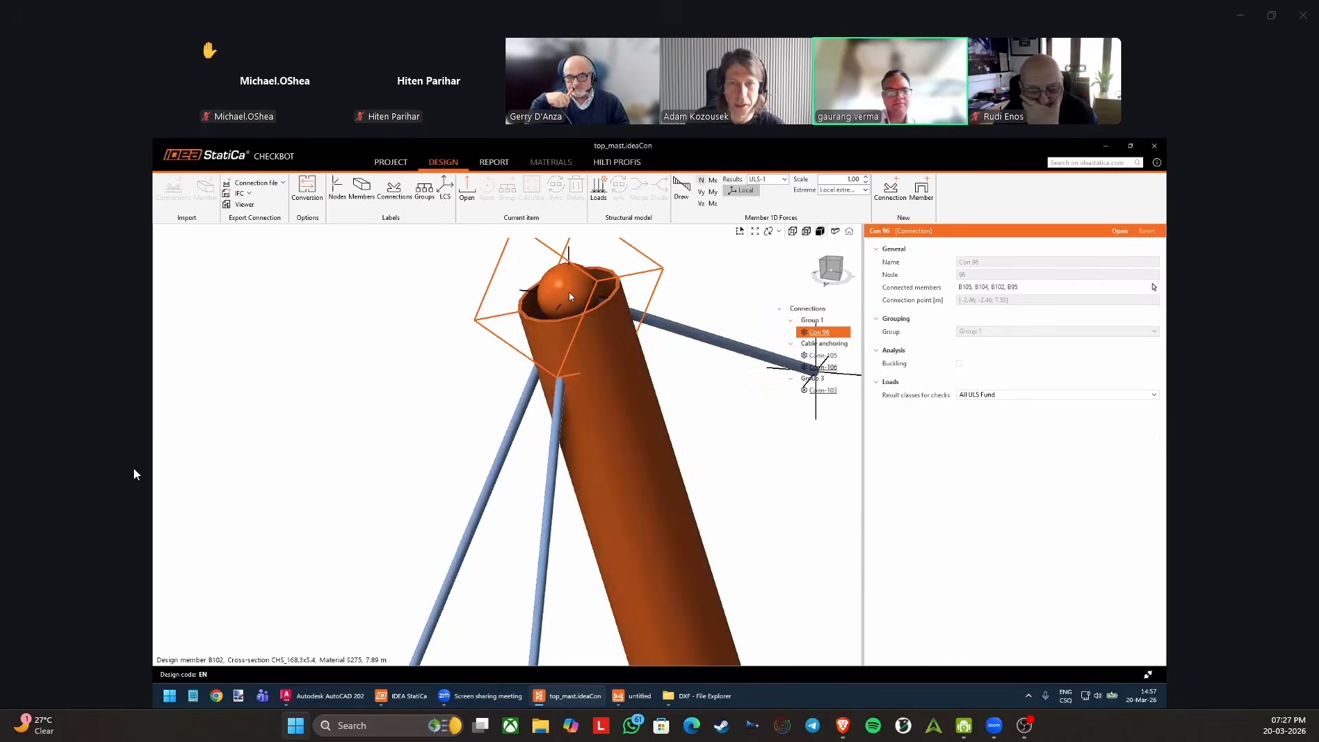
scroll(563, 292, down, 2)
click(631, 696)
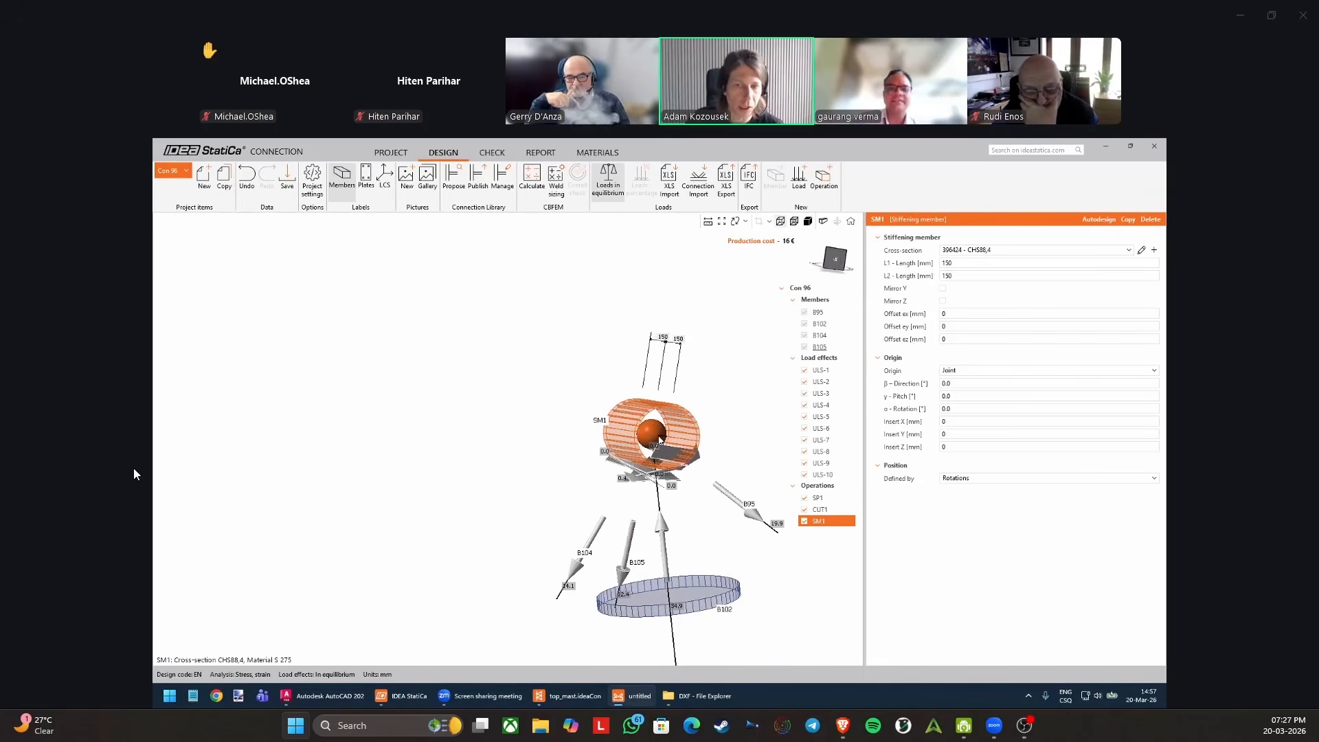
Set the β direction of the CHS88,4 stiffening member SM1 to 20°.
middle_drag(659, 440, 620, 420)
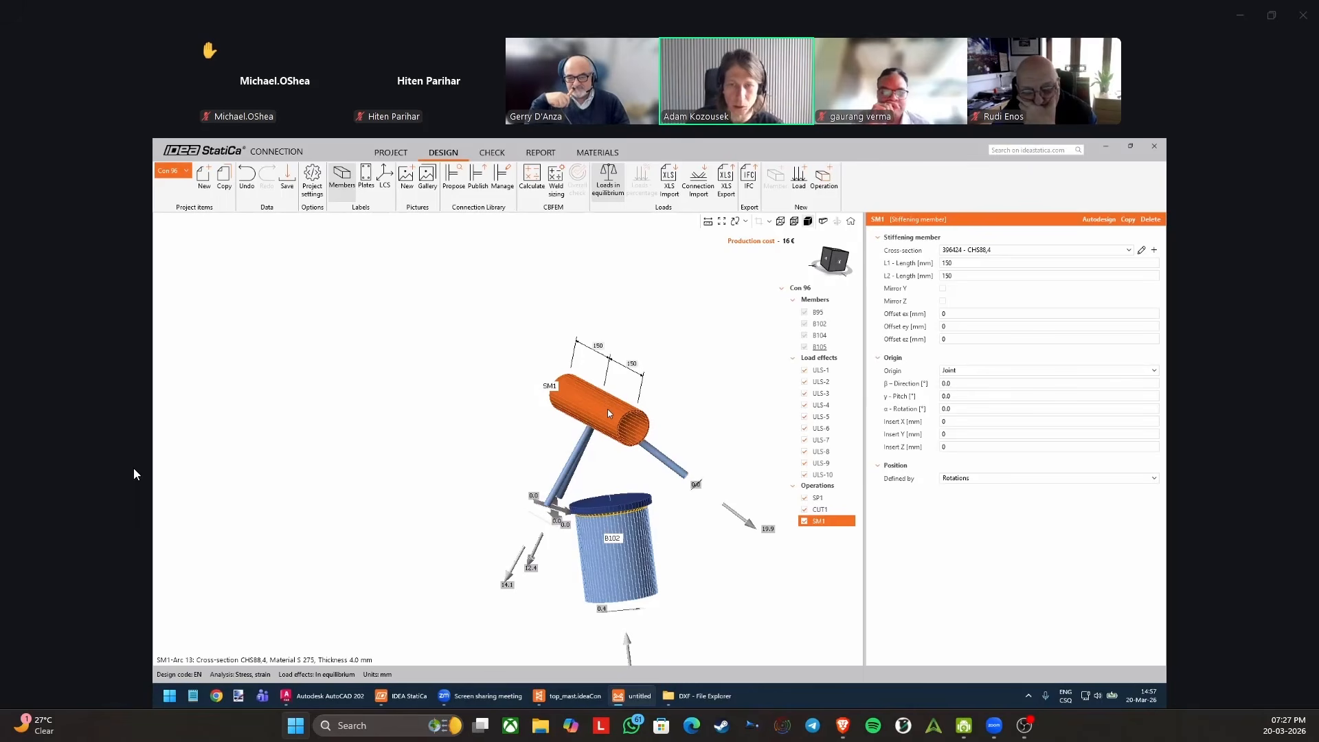
scroll(598, 413, up, 2)
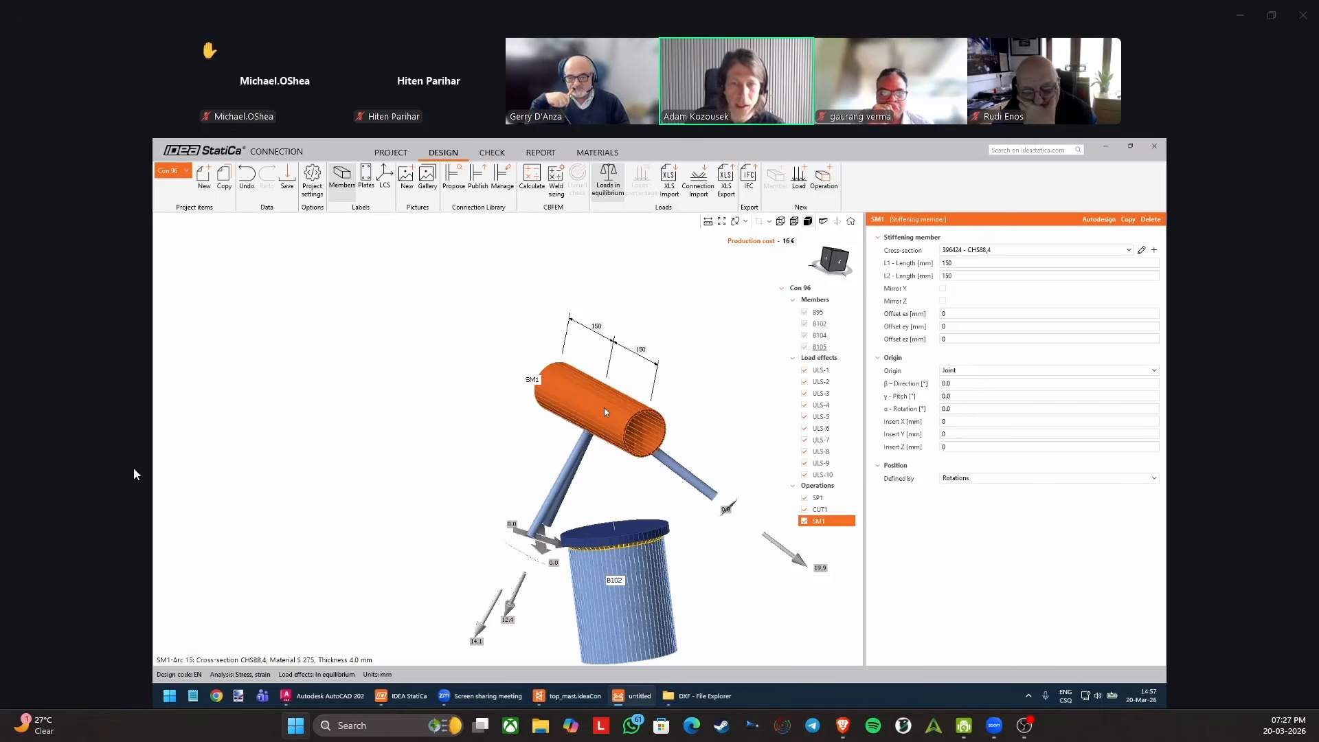
middle_drag(602, 411, 558, 422)
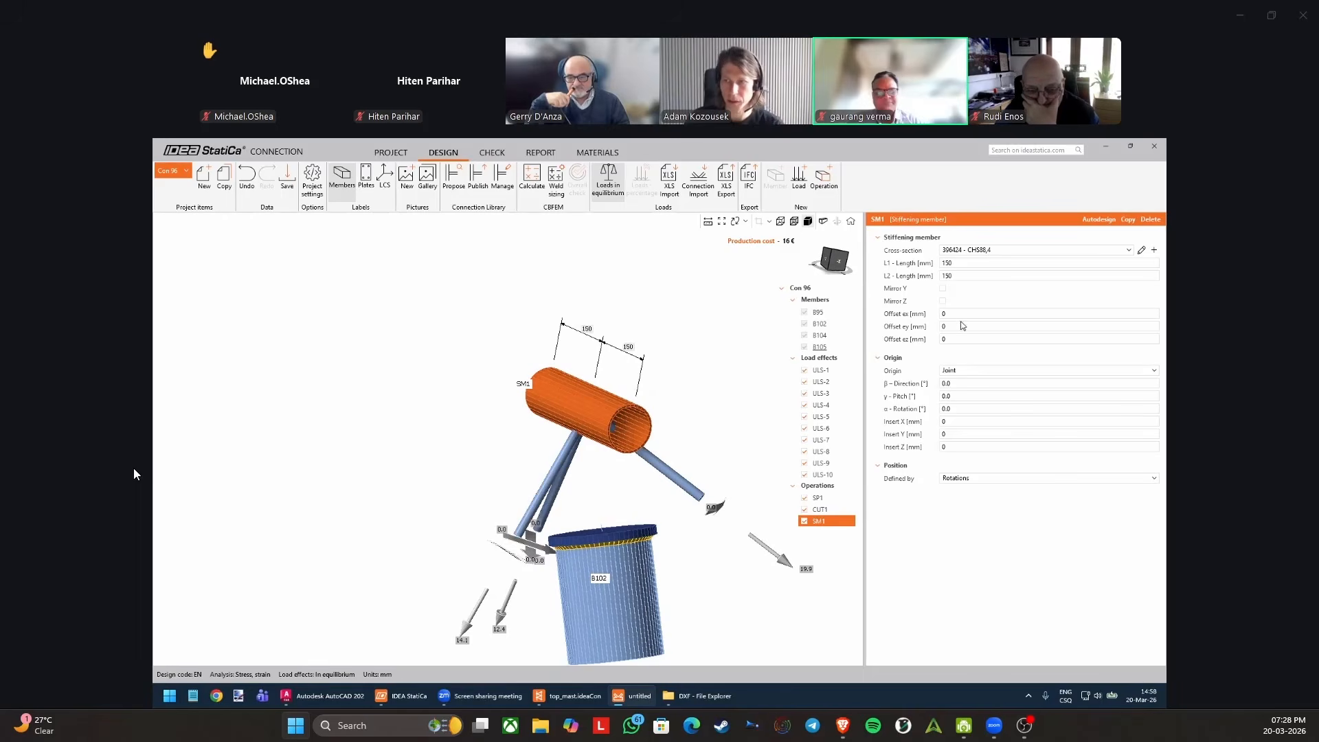
click(958, 383)
key(Return)
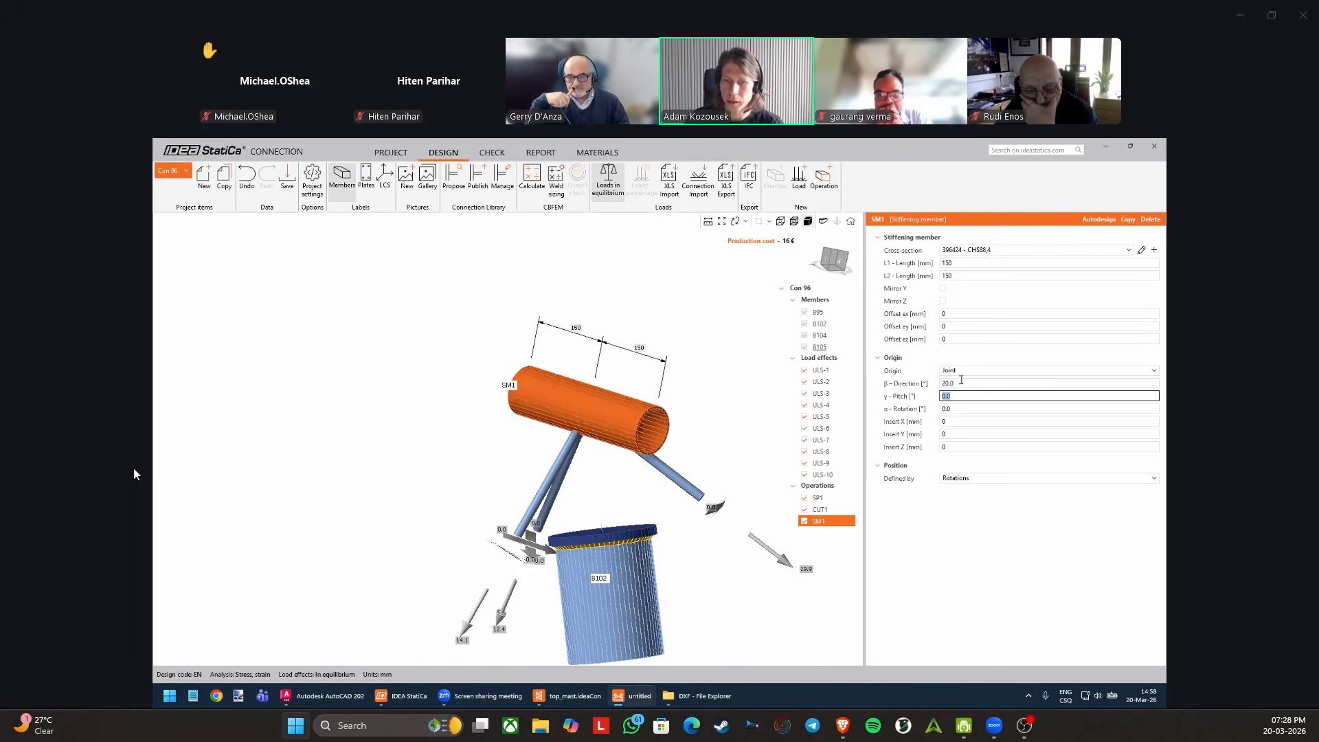
Set the β direction of stiffening member SM1 to 0°, try a γ pitch of 50°, and return the pitch to 0°.
text(0)
click(961, 395)
text(50)
key(Tab)
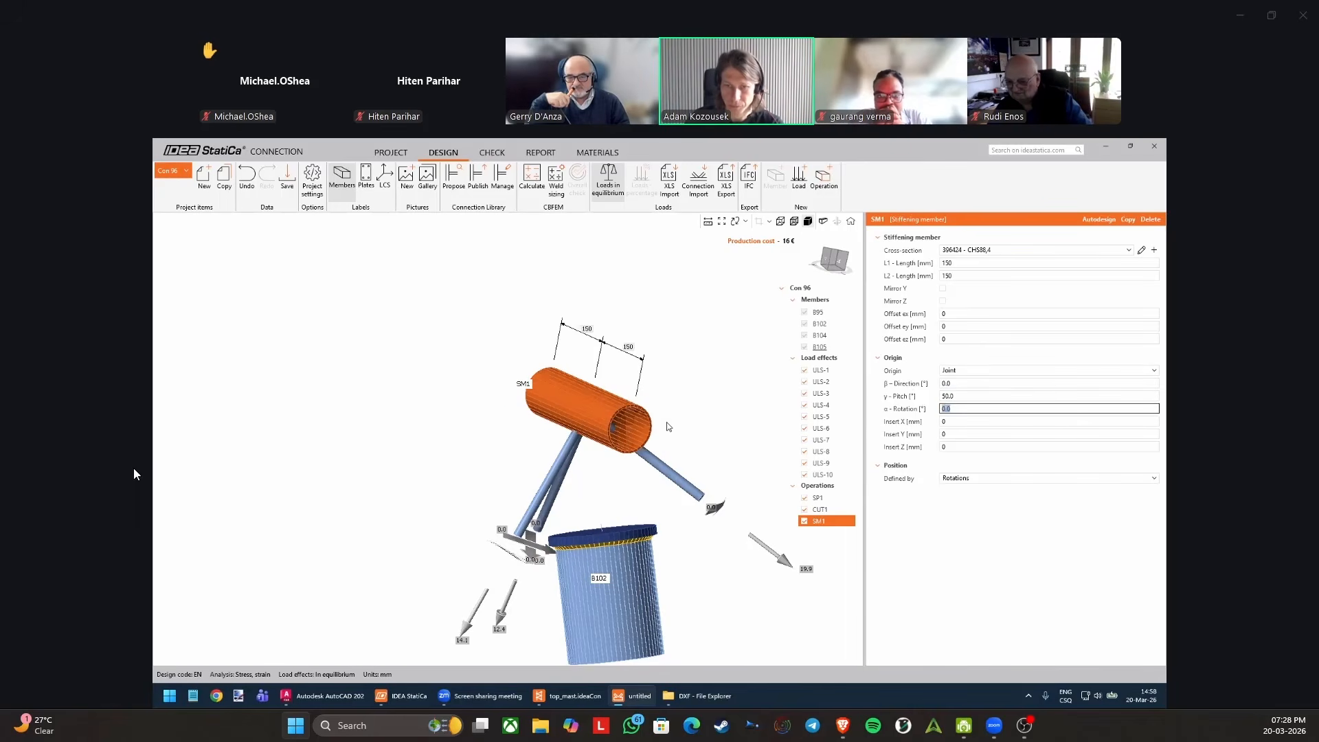
middle_drag(628, 416, 596, 400)
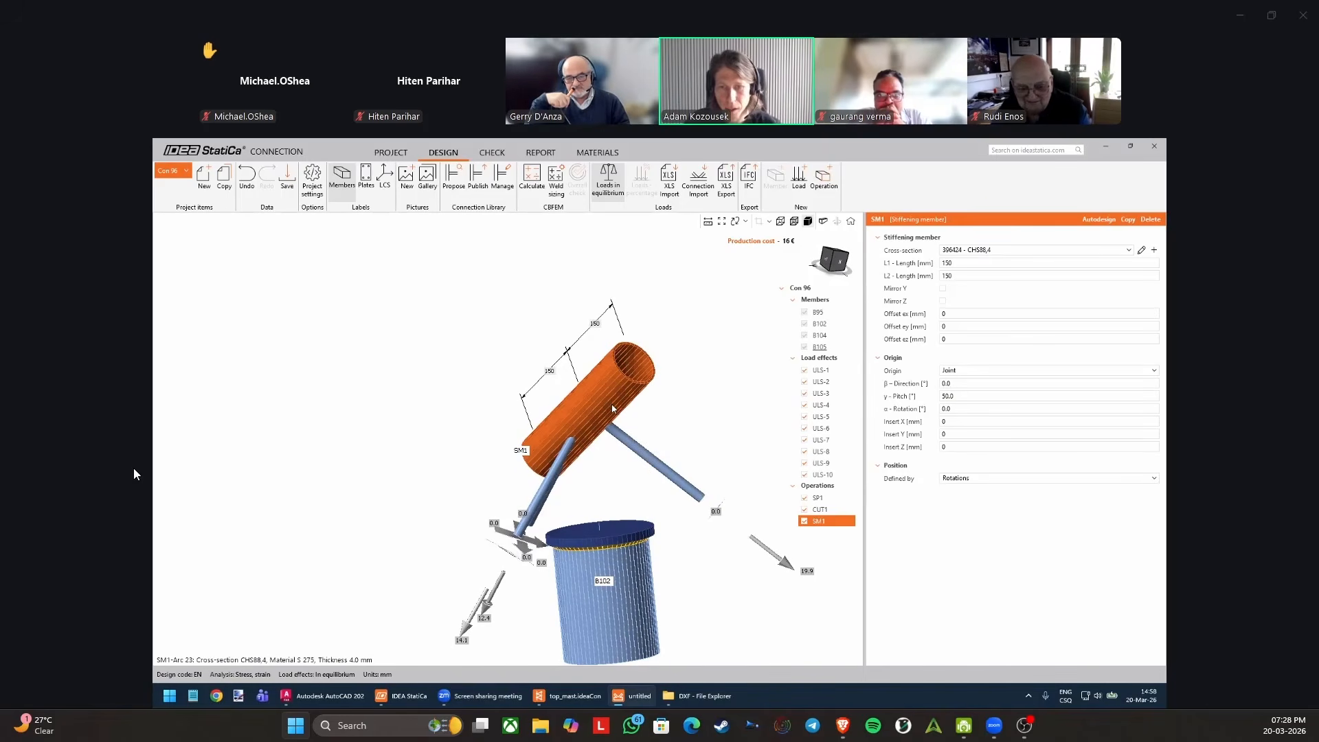
click(959, 396)
text(0)
key(Tab)
Examine the axis data of member B102 and the Member LCS origin of circular plate SP1 against stiffening member SM1.
middle_drag(660, 468, 659, 368)
click(619, 509)
right_drag(619, 509, 639, 507)
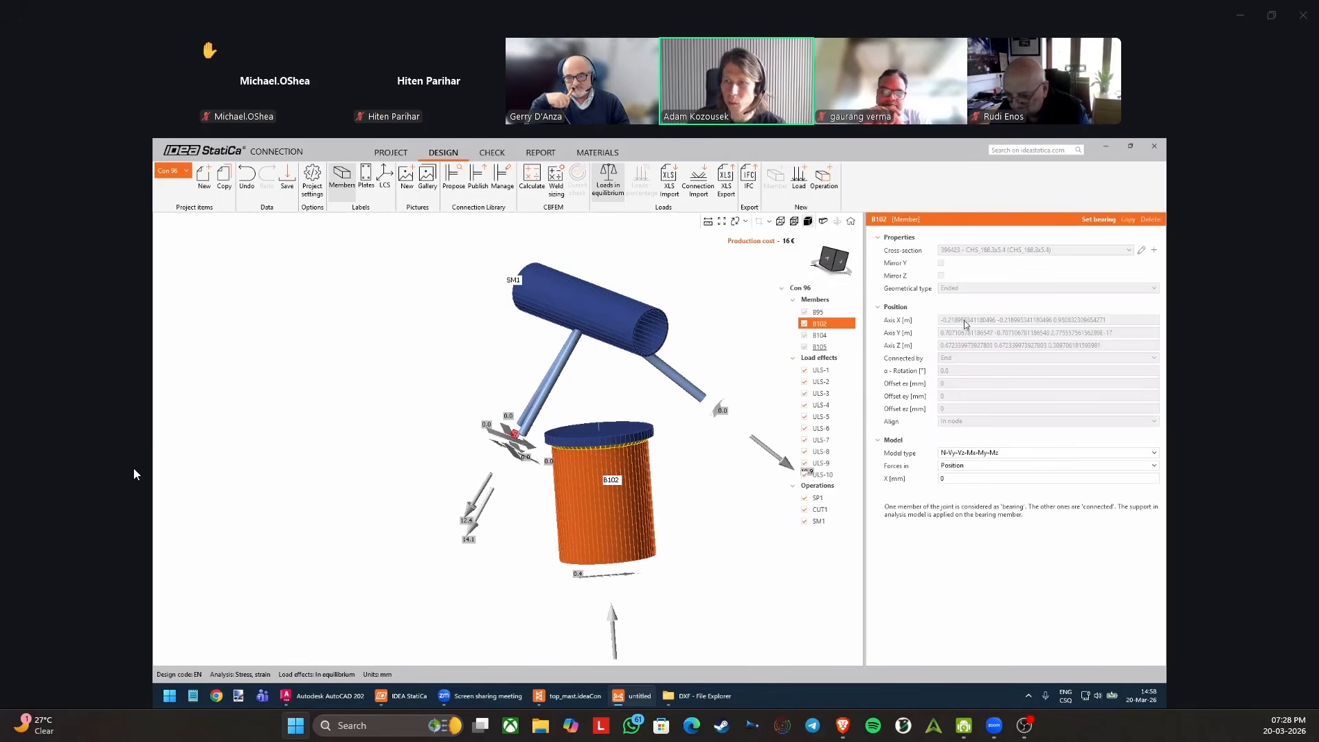
right_drag(624, 410, 610, 410)
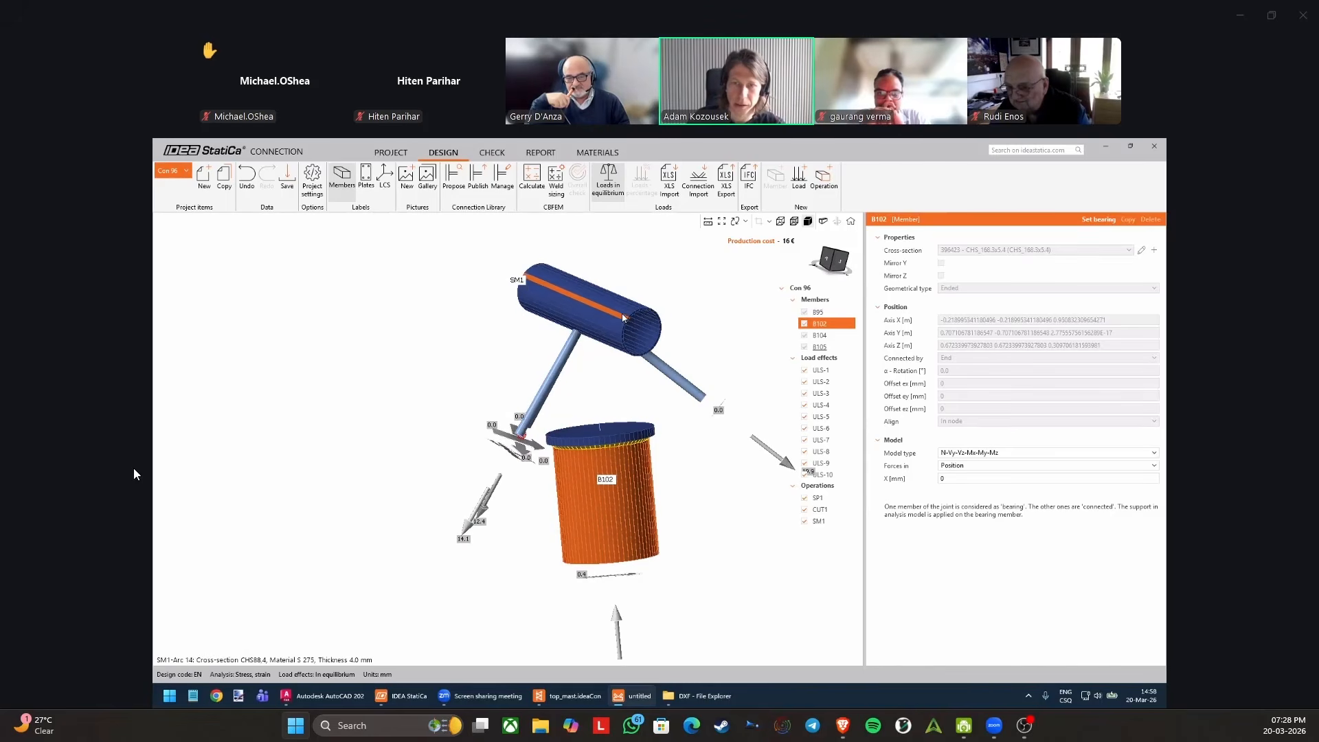
click(588, 306)
click(600, 432)
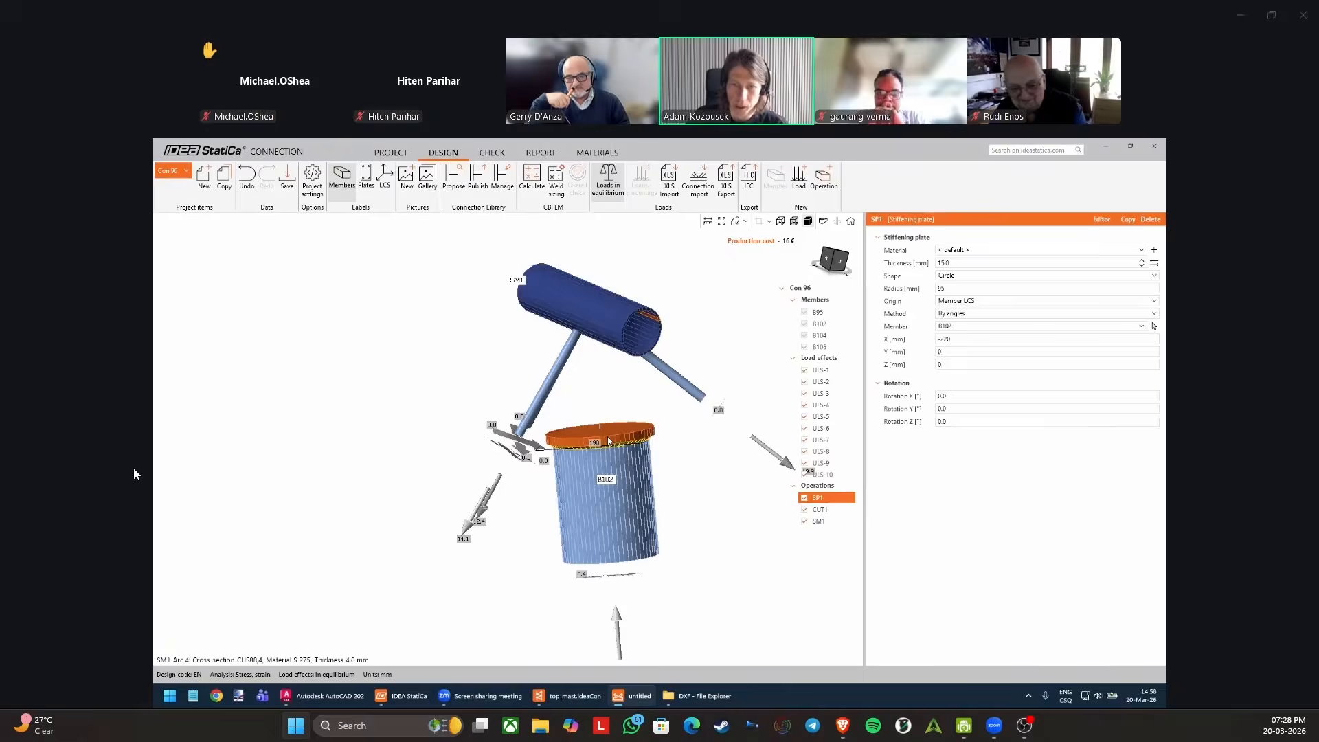
click(958, 302)
click(970, 305)
click(647, 328)
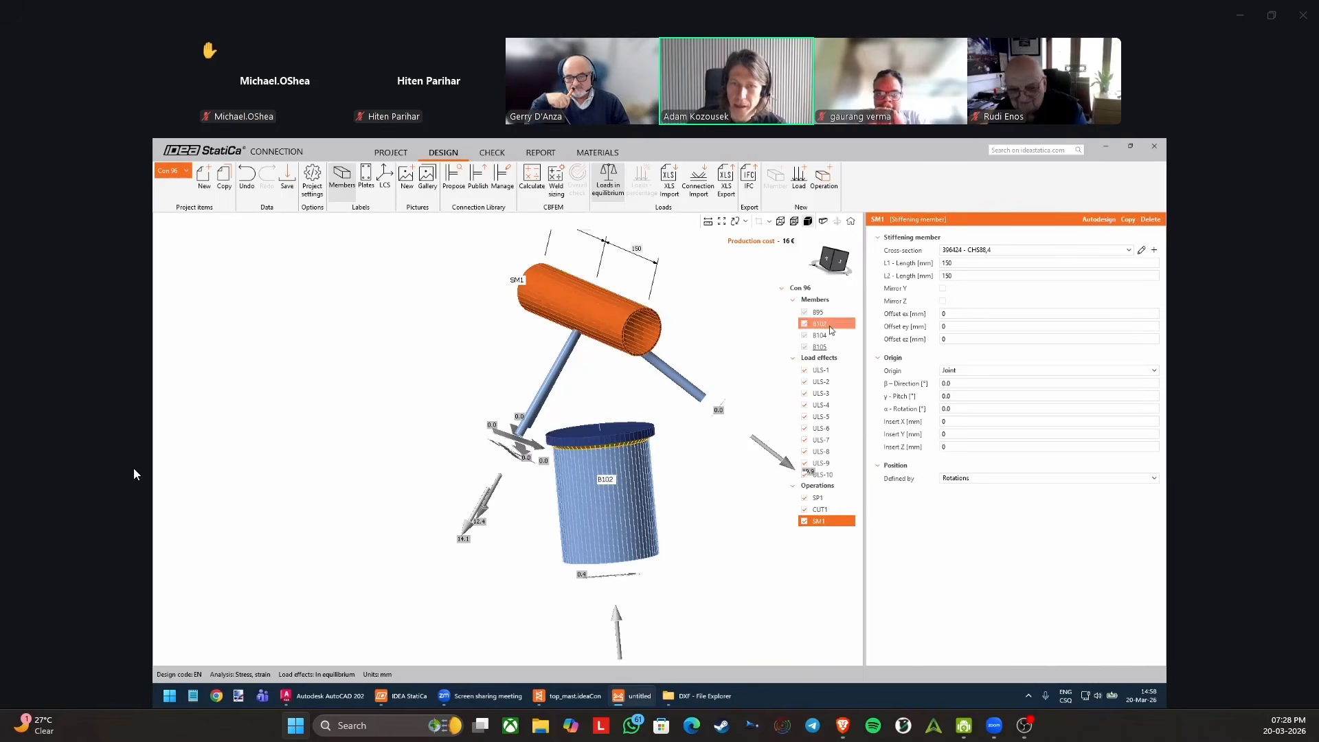
Review the origin options of stiffening member SM1, keeping Joint, and examine its orientation relative to the cap plate.
click(948, 371)
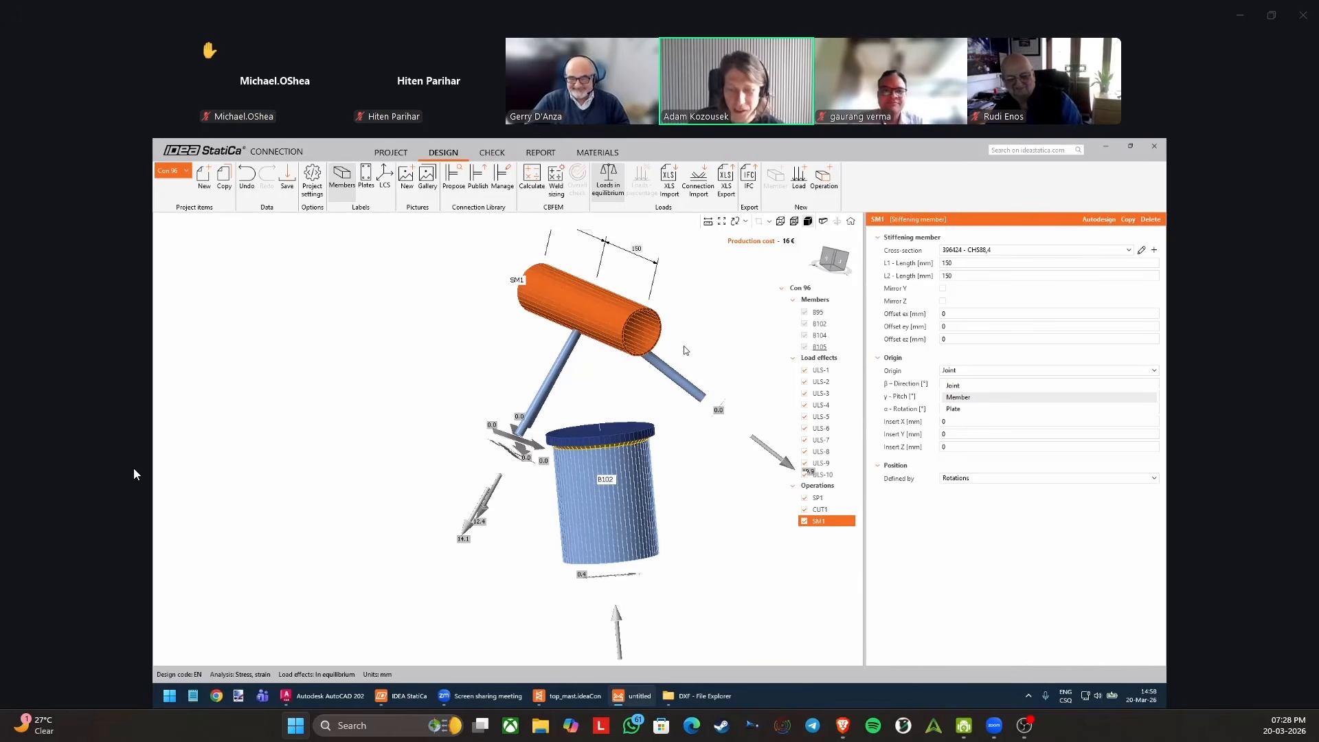
click(706, 323)
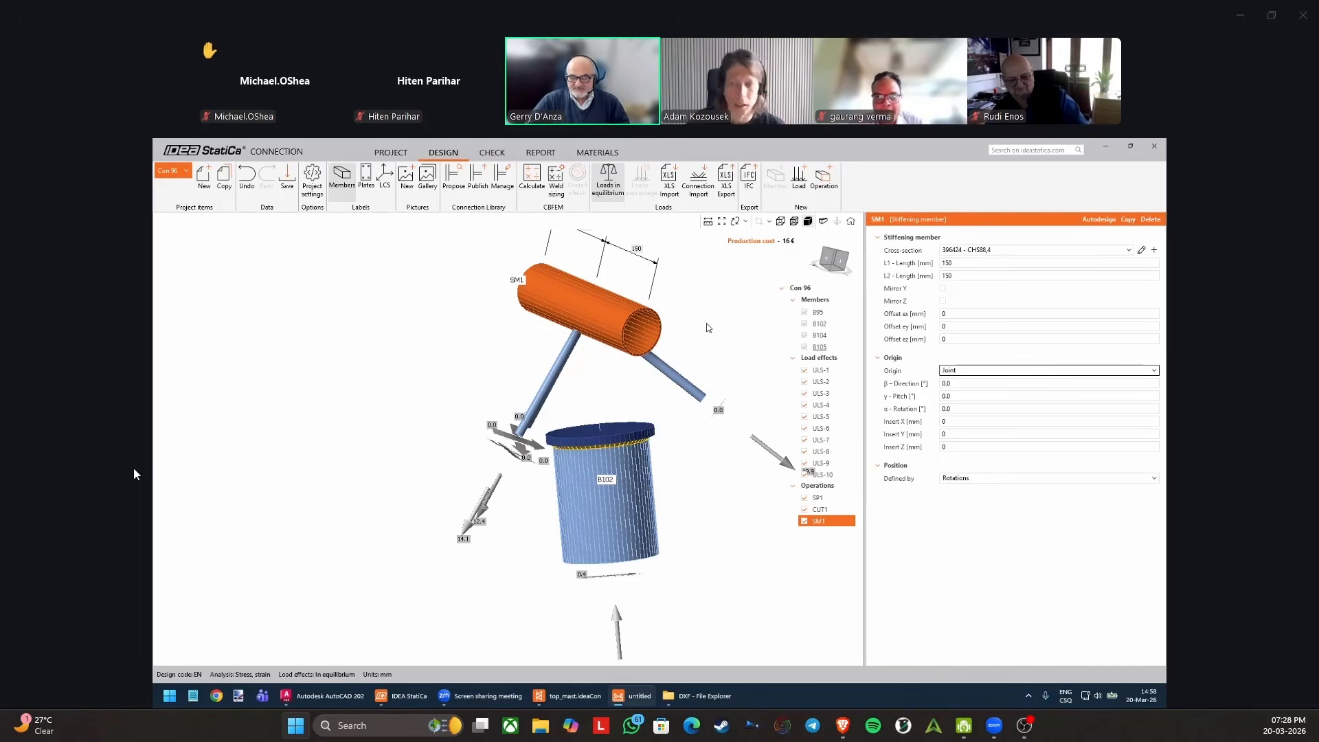
right_drag(602, 386, 610, 390)
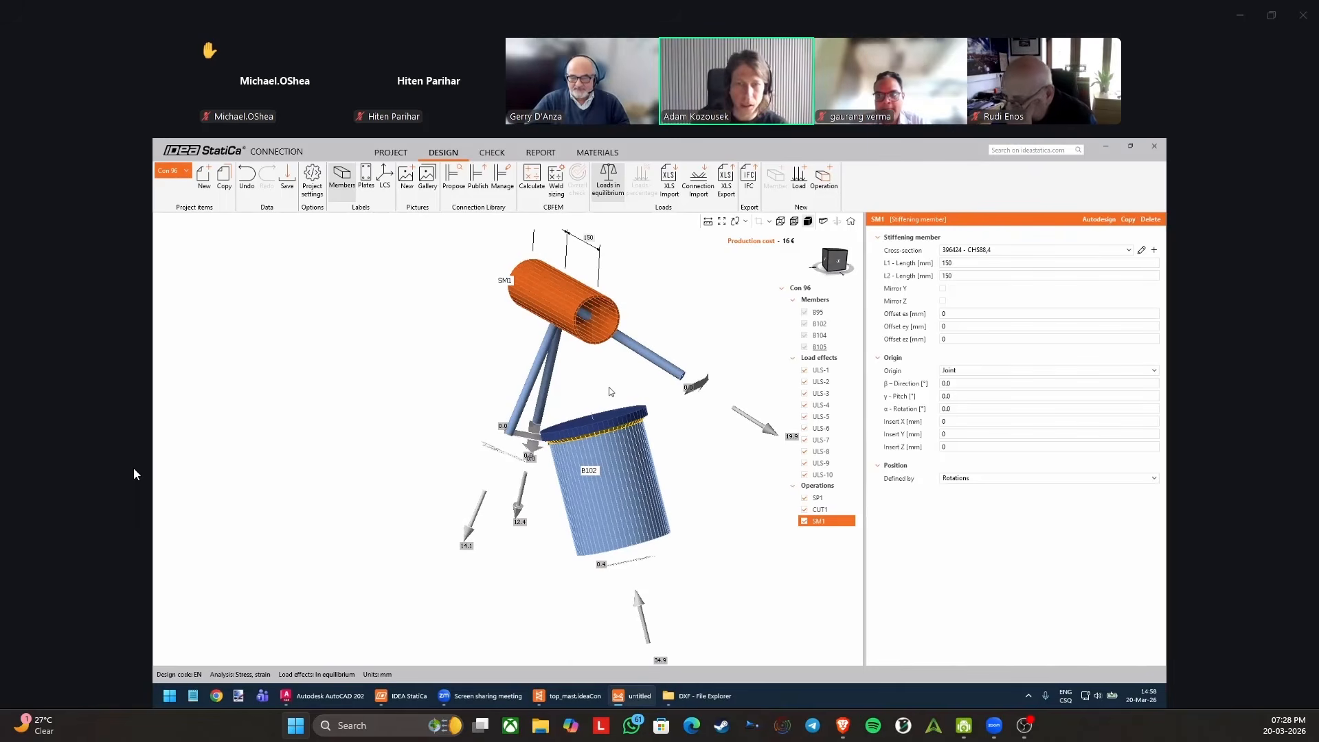
right_drag(645, 404, 653, 426)
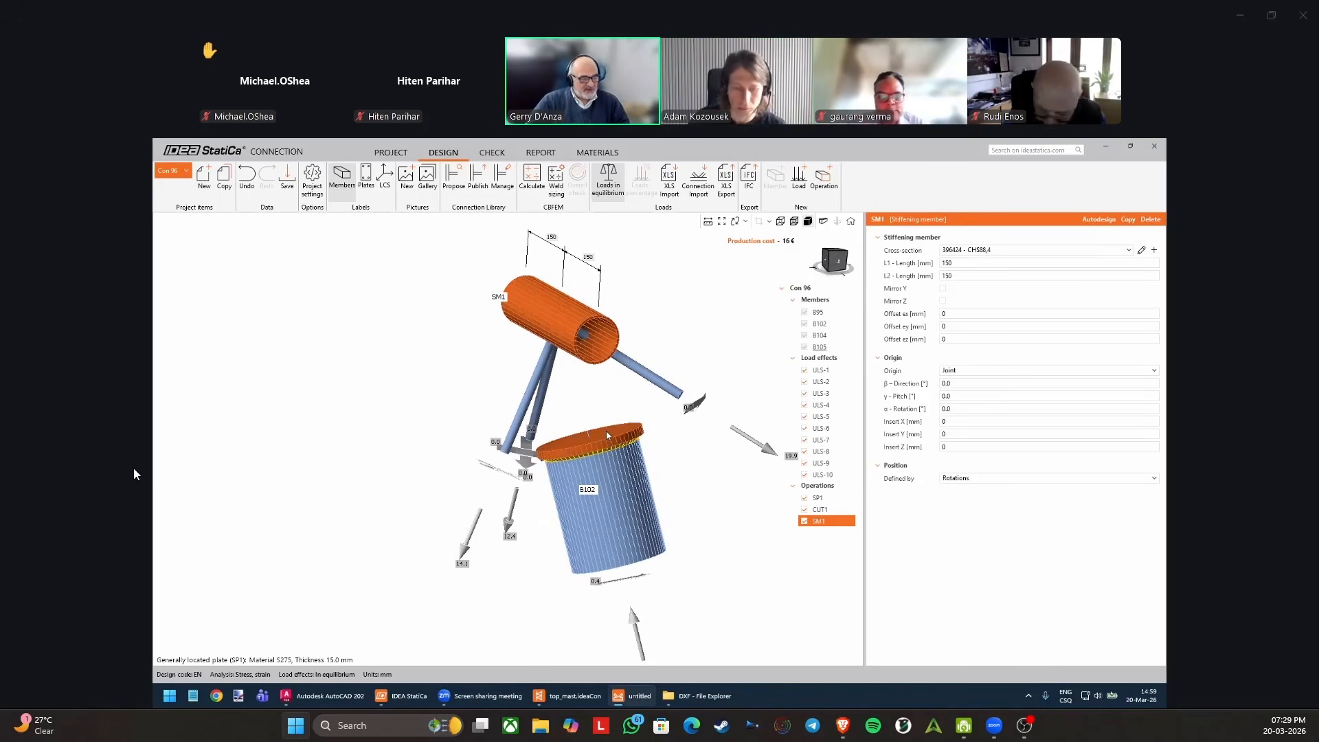
right_drag(606, 431, 620, 414)
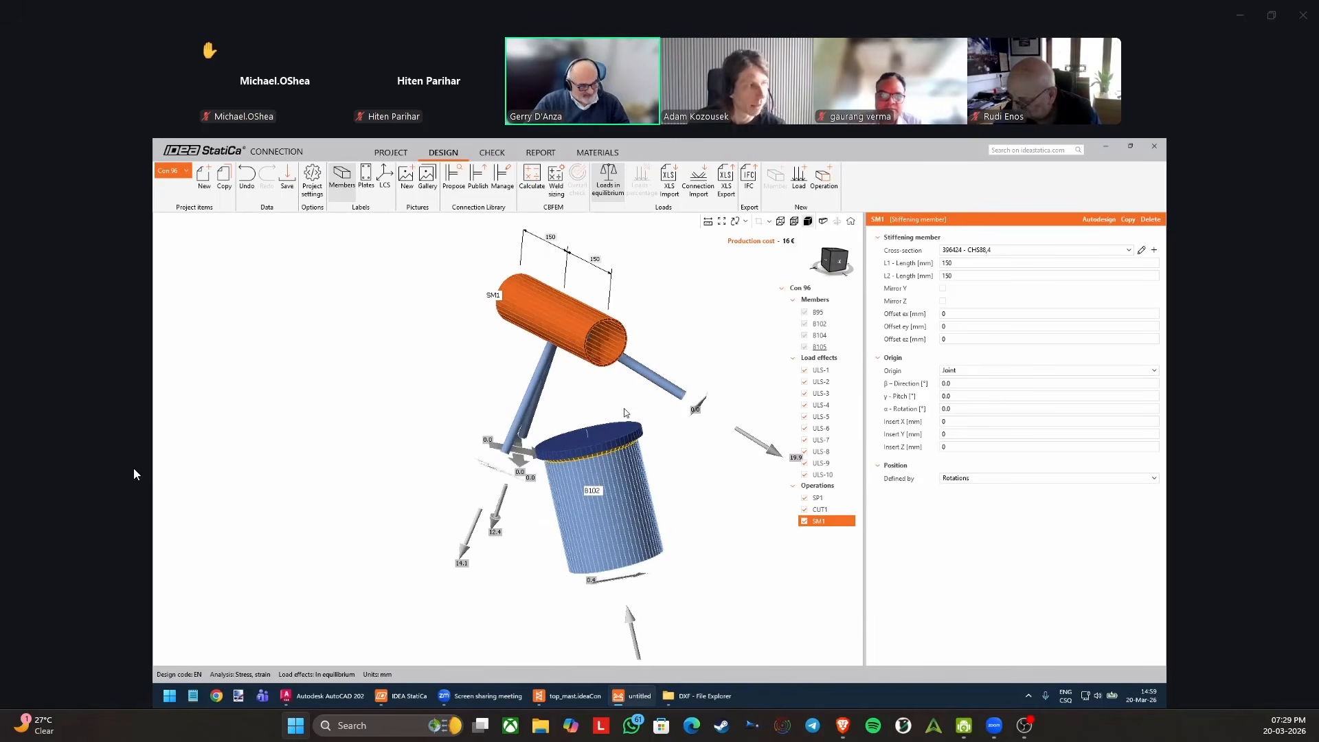
middle_drag(624, 408, 632, 427)
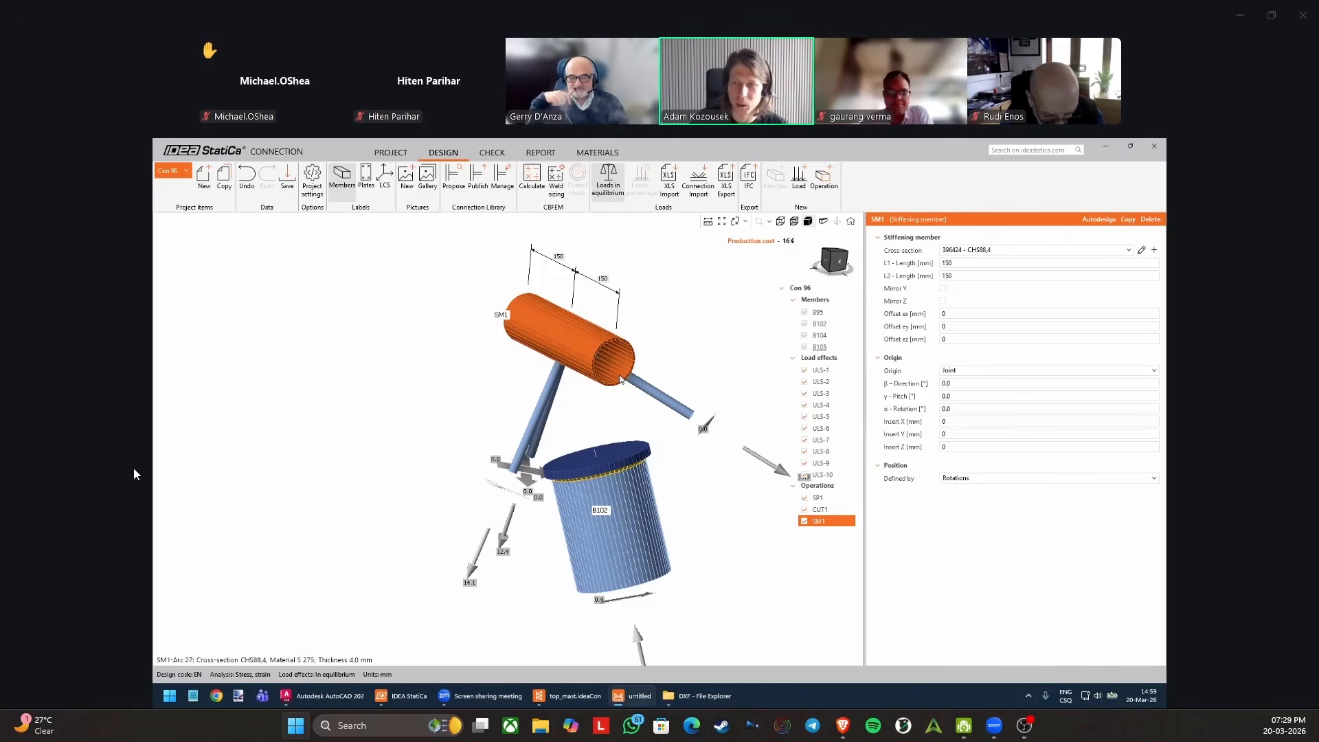
click(972, 369)
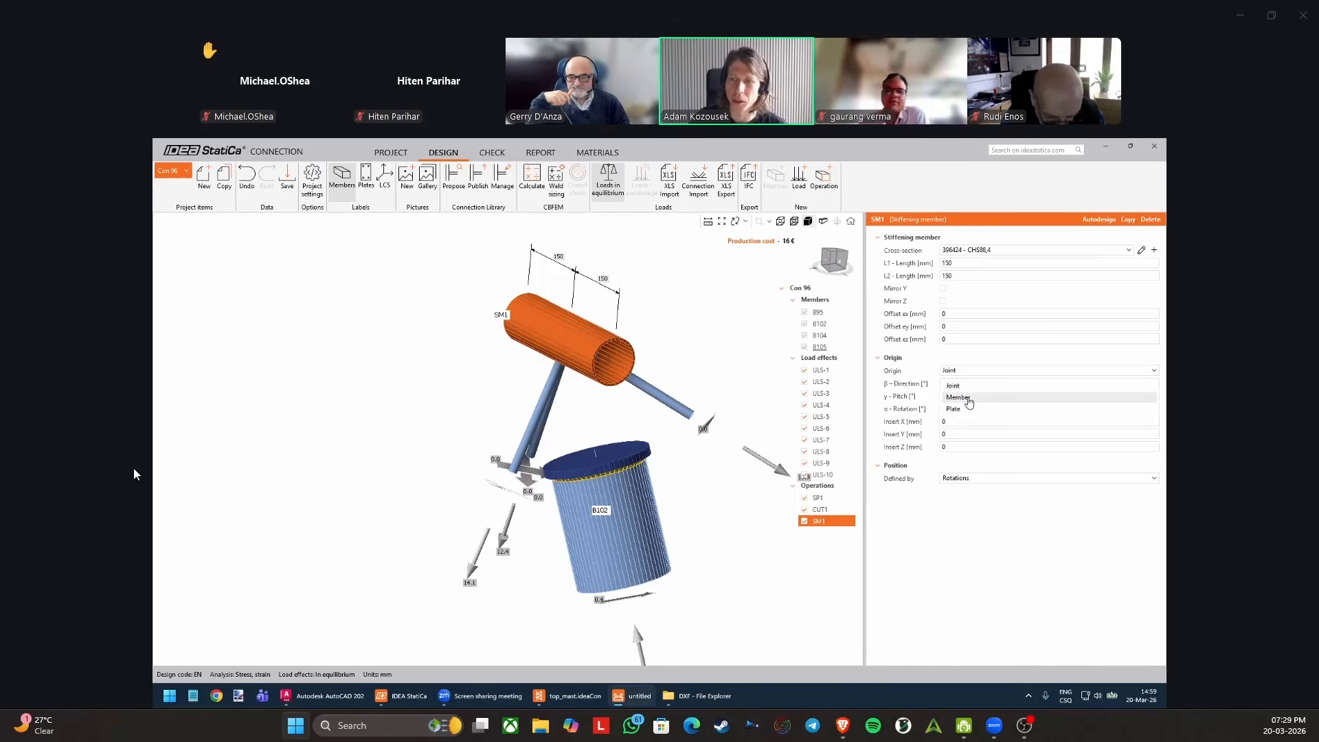
click(601, 396)
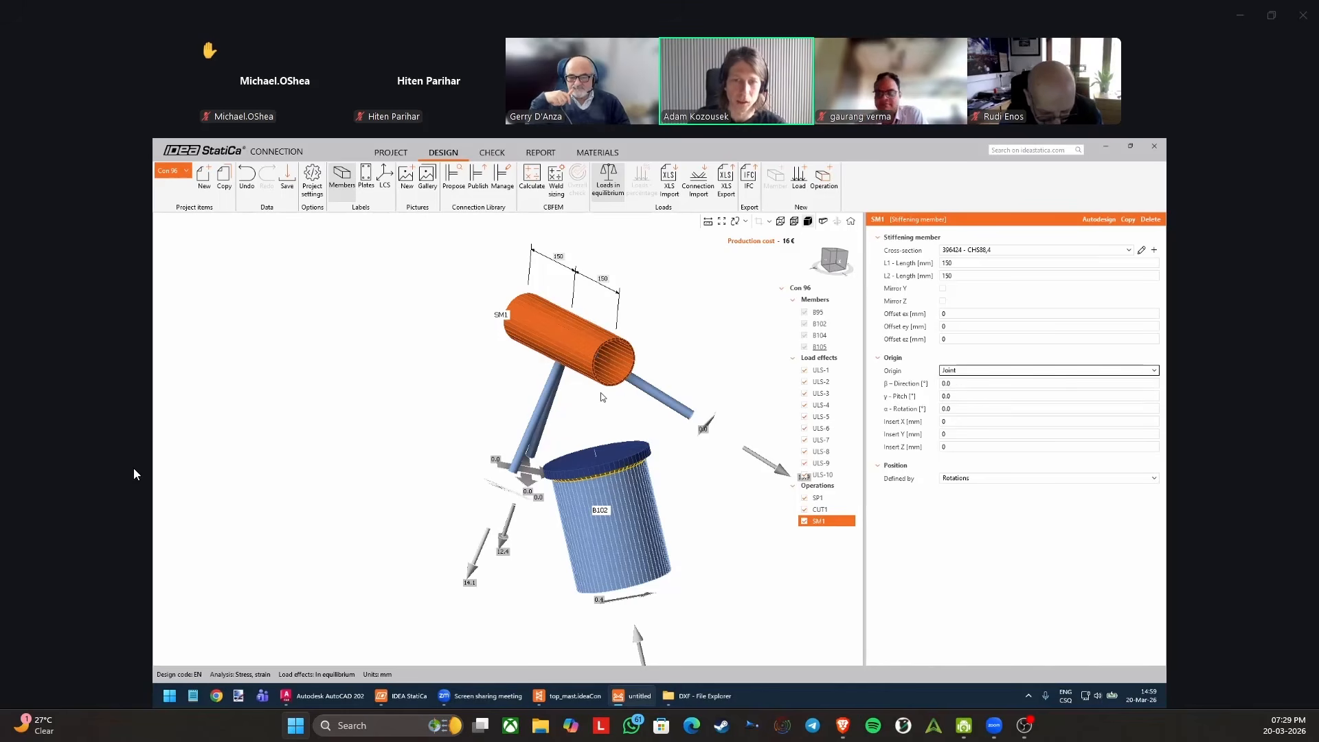
middle_drag(600, 393, 594, 386)
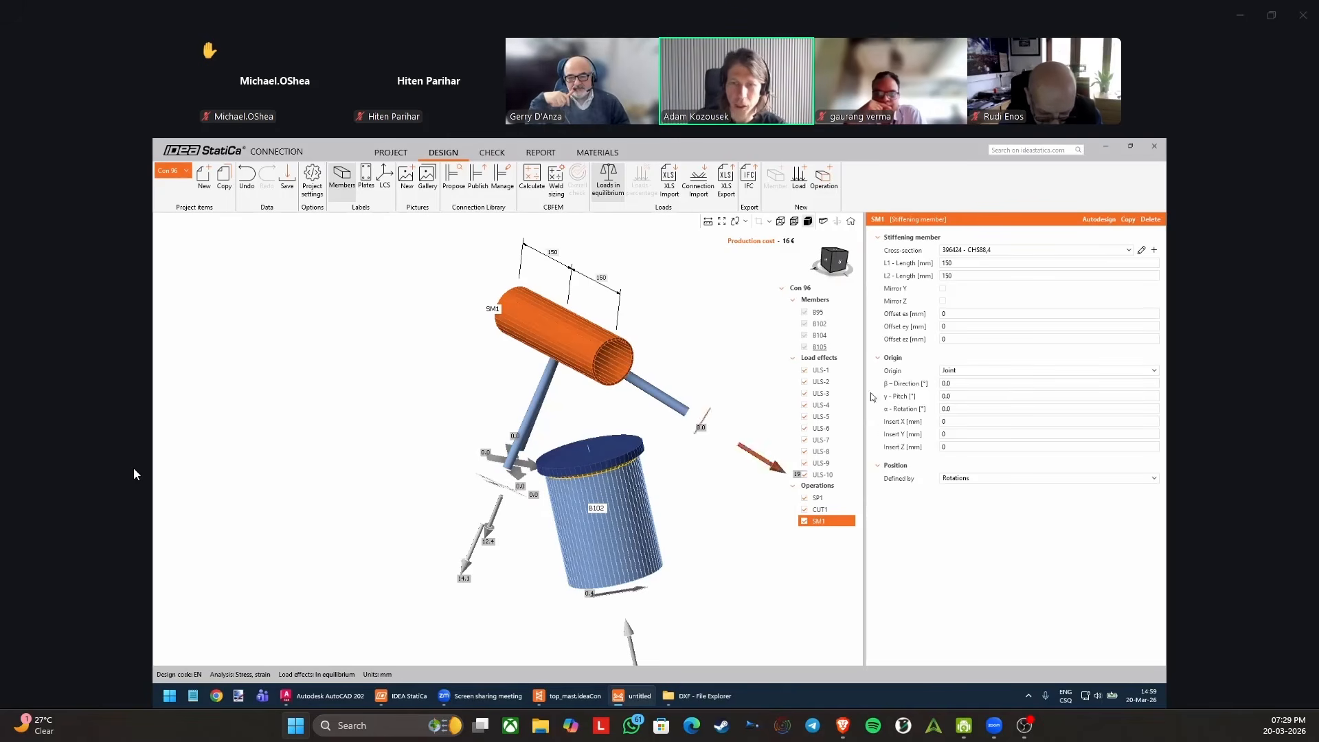
Compare the β direction setting of SM1 with the axis vectors of mast member B102.
double_click(942, 383)
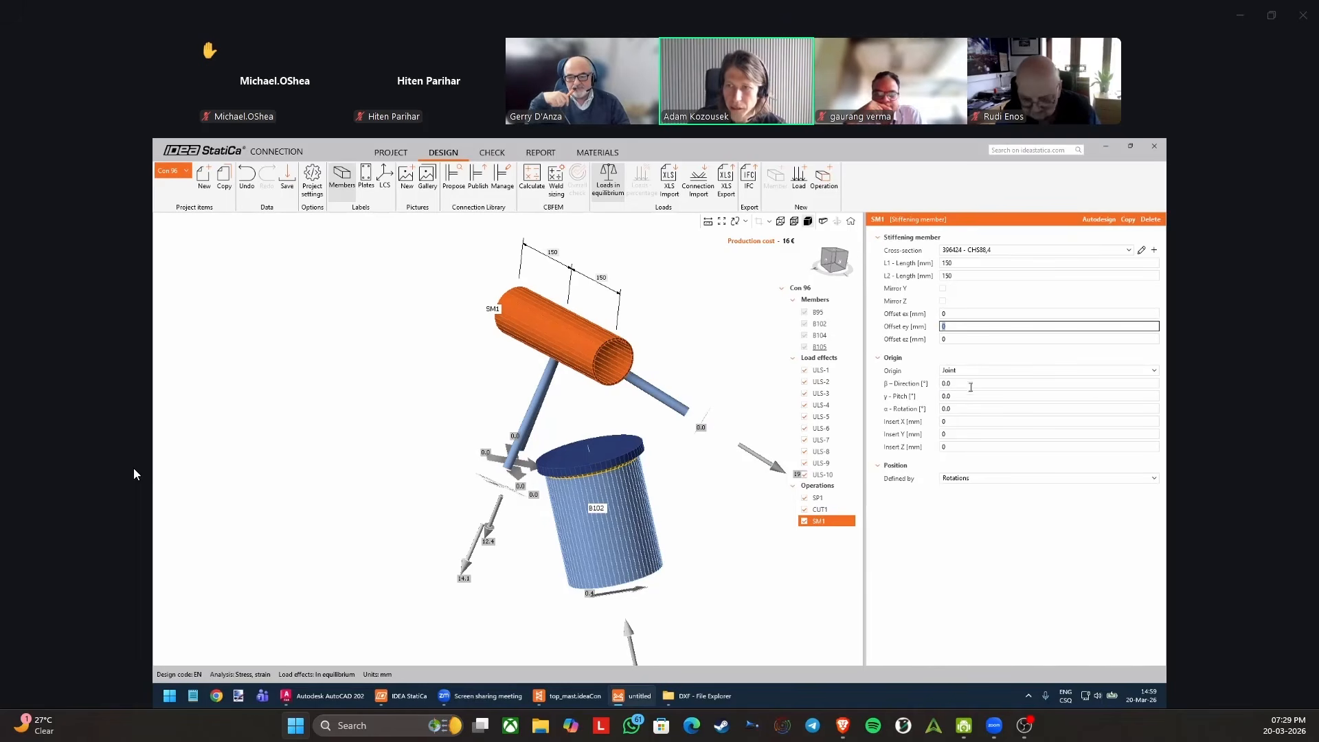
click(631, 521)
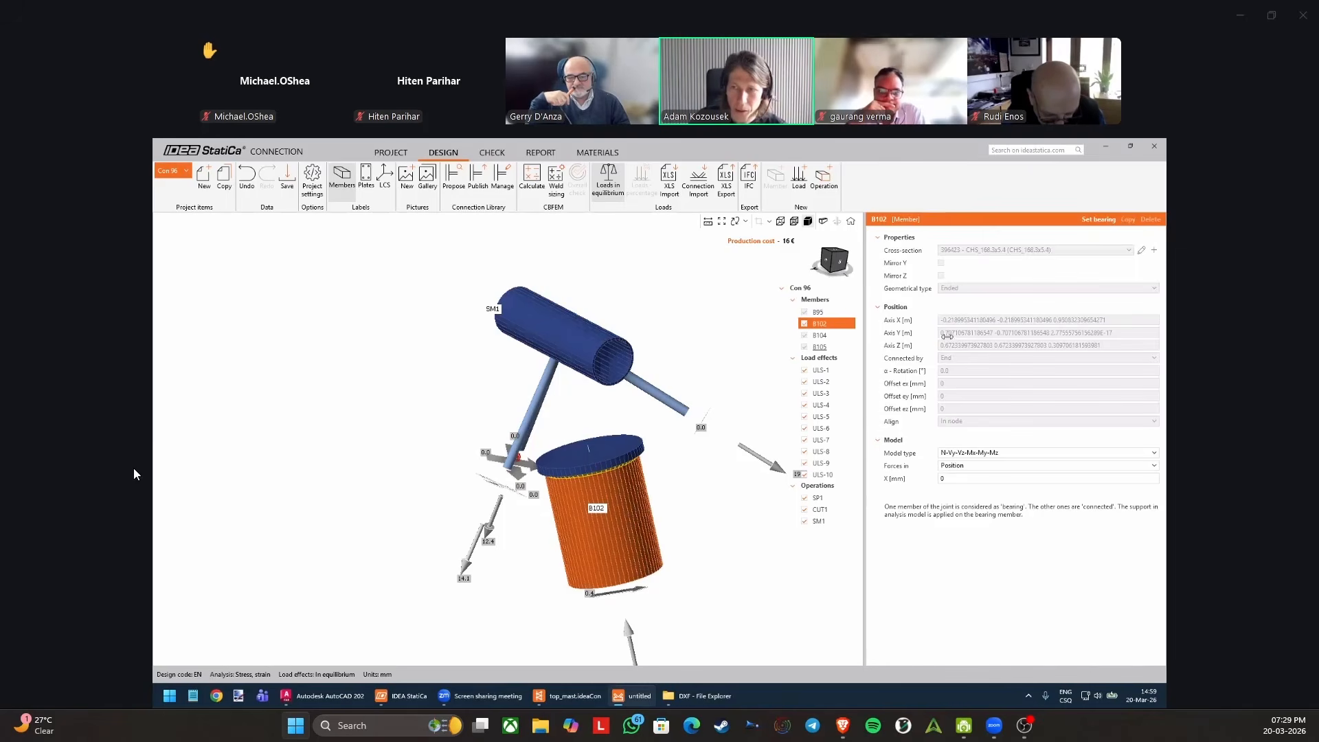
click(574, 334)
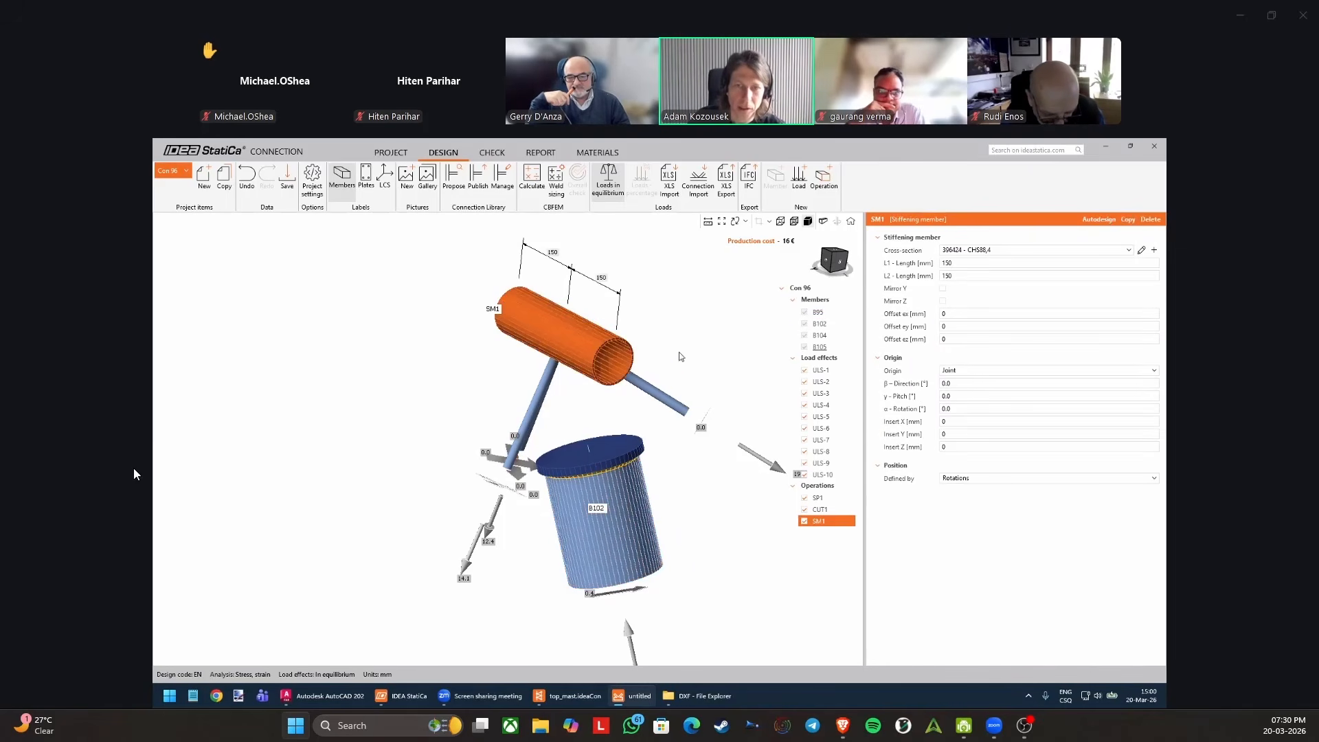
click(630, 500)
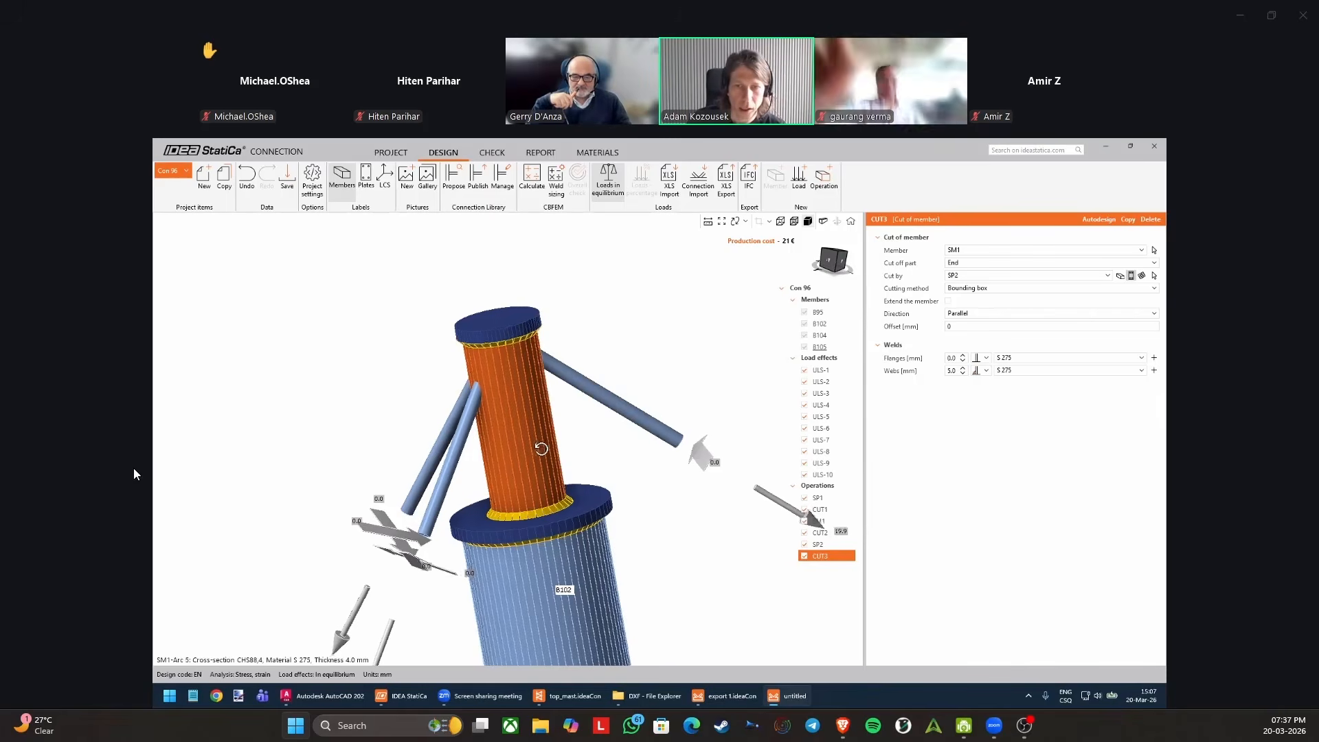
Examine the tube and cap plates at the mast top and locate the Top mast left and Top mast right drawings in the DXF folder.
right_drag(541, 448, 570, 445)
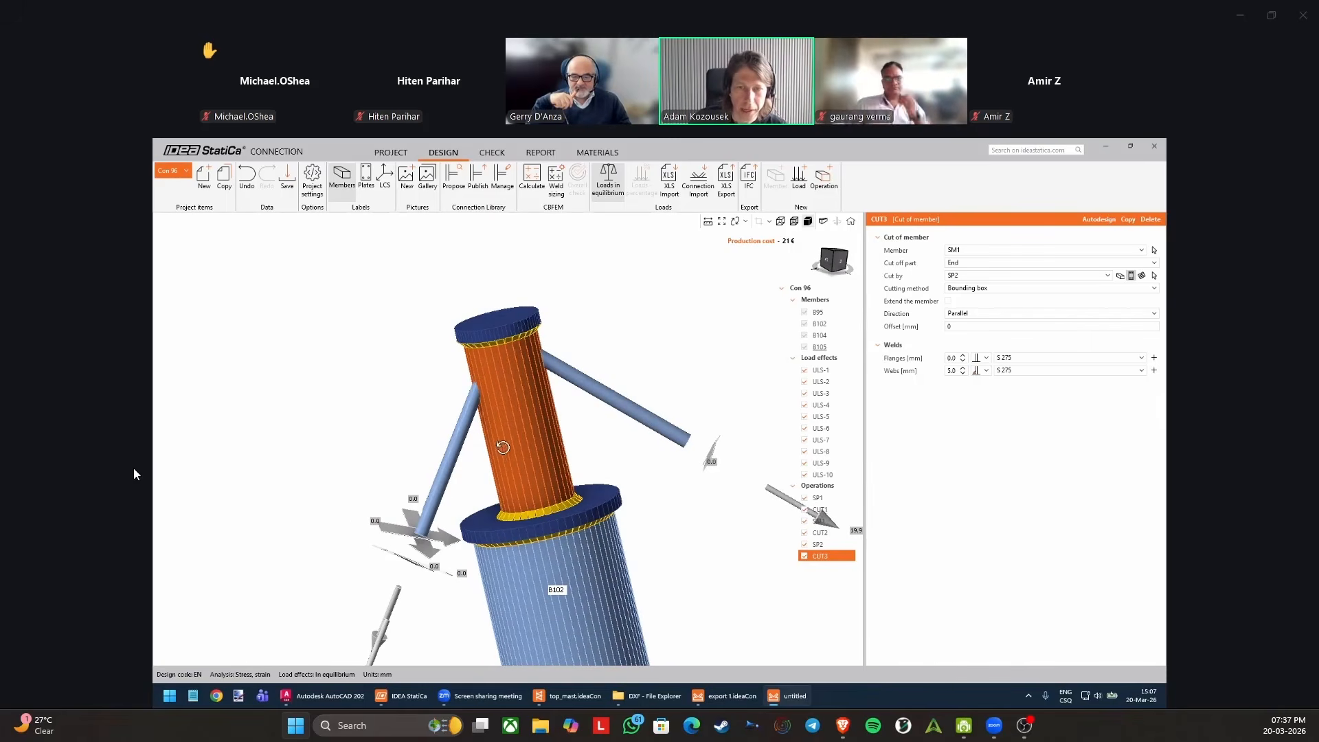
right_drag(421, 385, 471, 378)
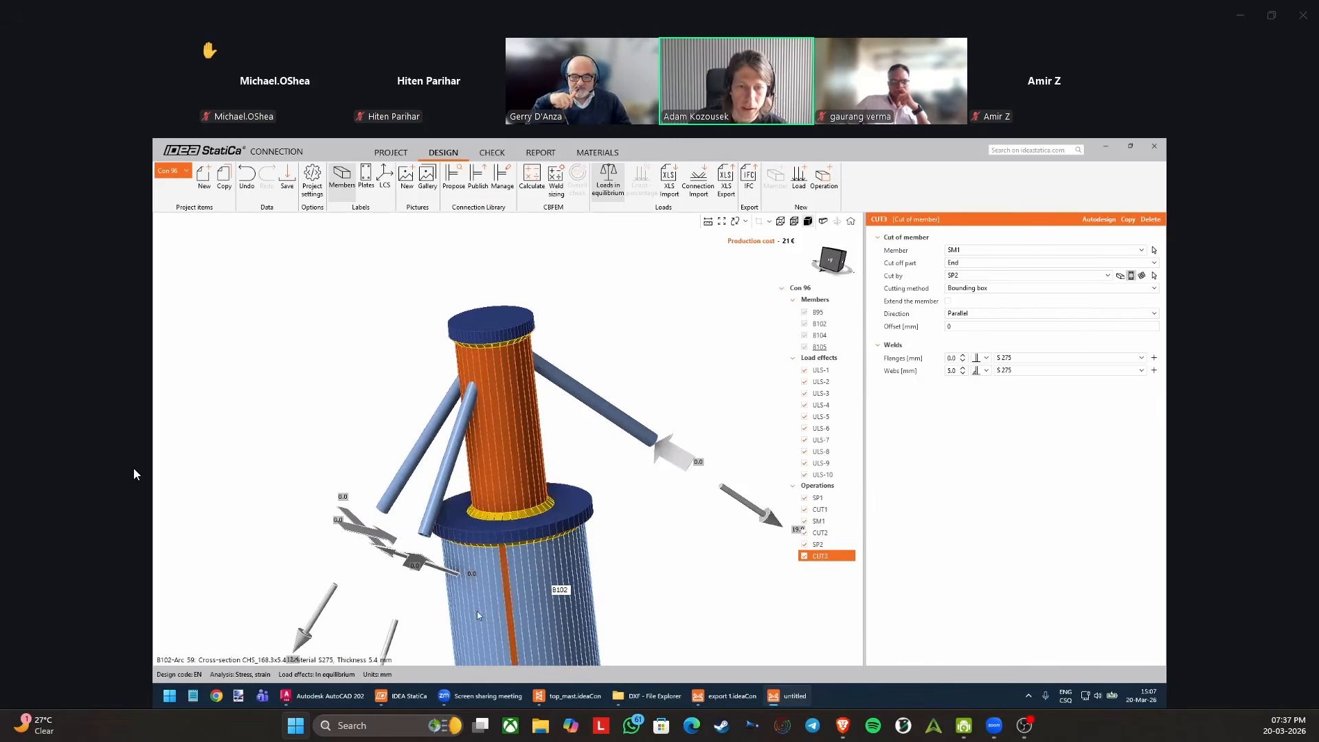
click(649, 696)
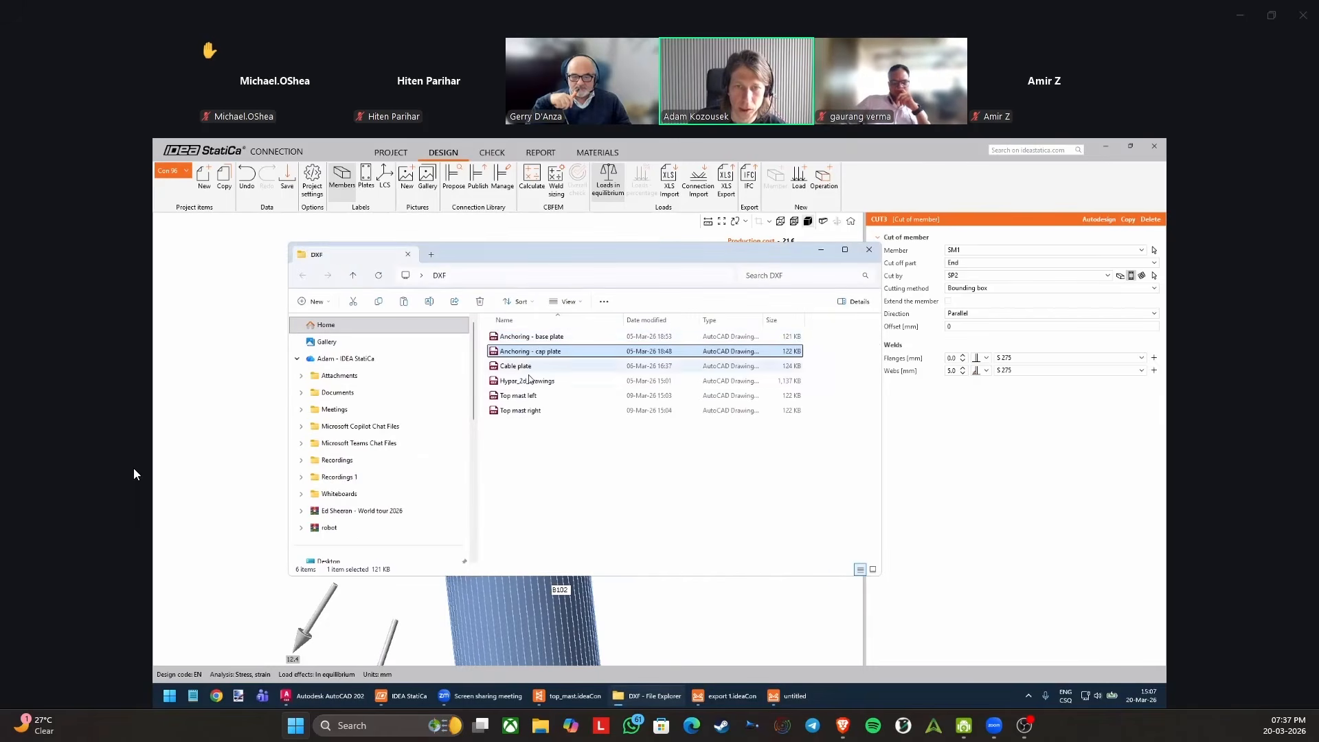
click(516, 397)
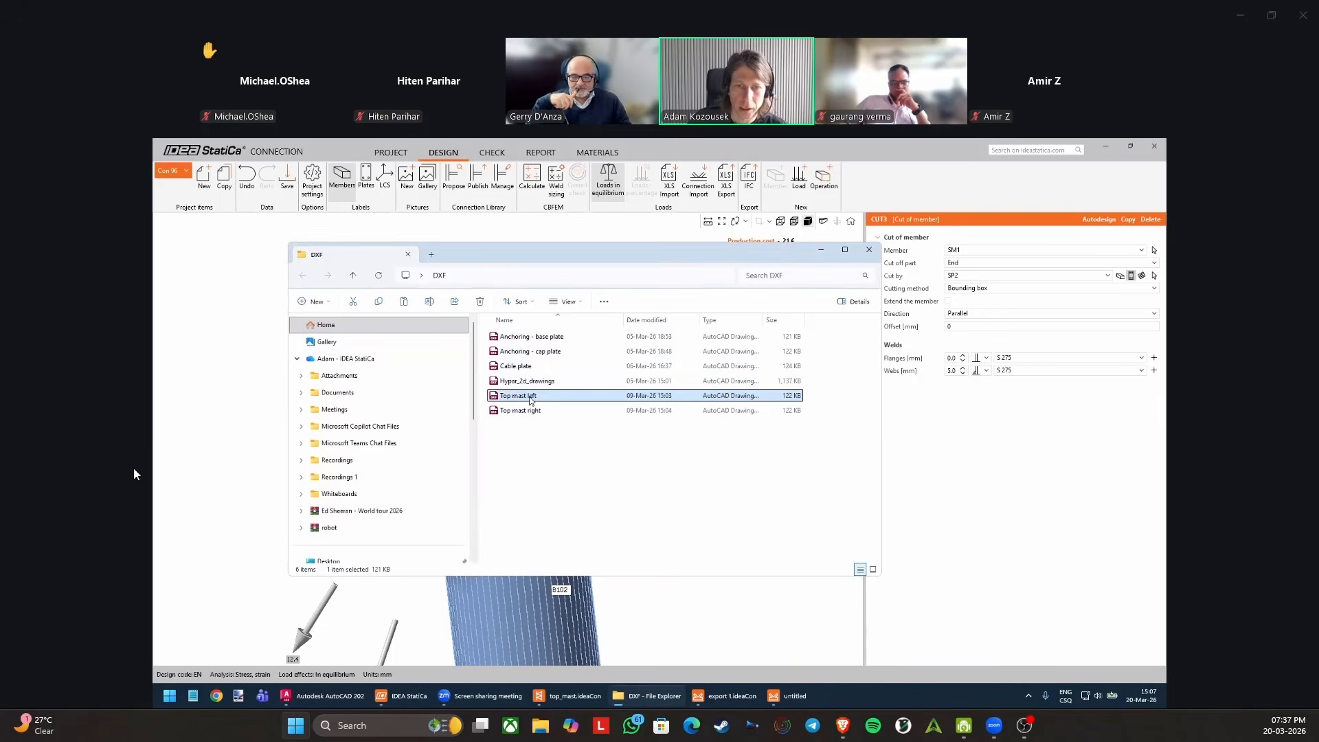
click(519, 410)
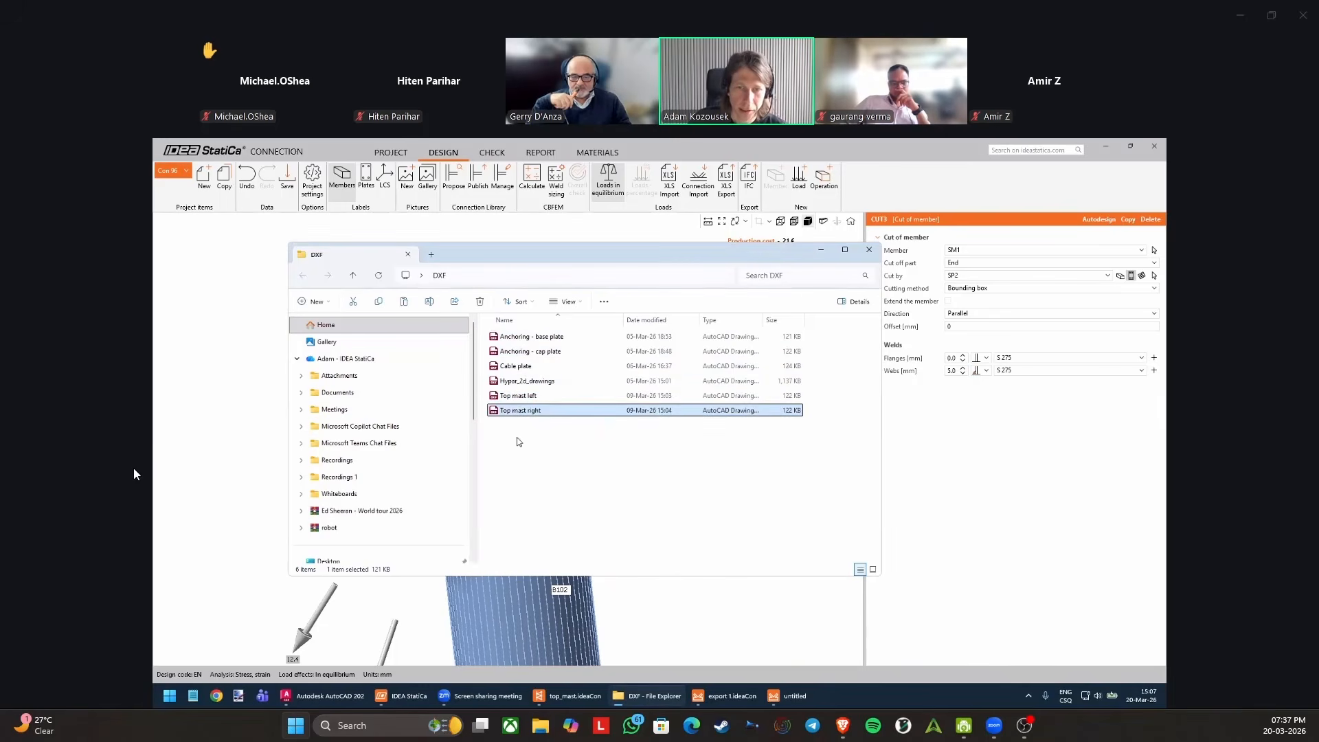
Switch to AutoCAD and examine cable plates 05 and 06 in the mast top drawing of Hypar_2d_drawings.
click(323, 696)
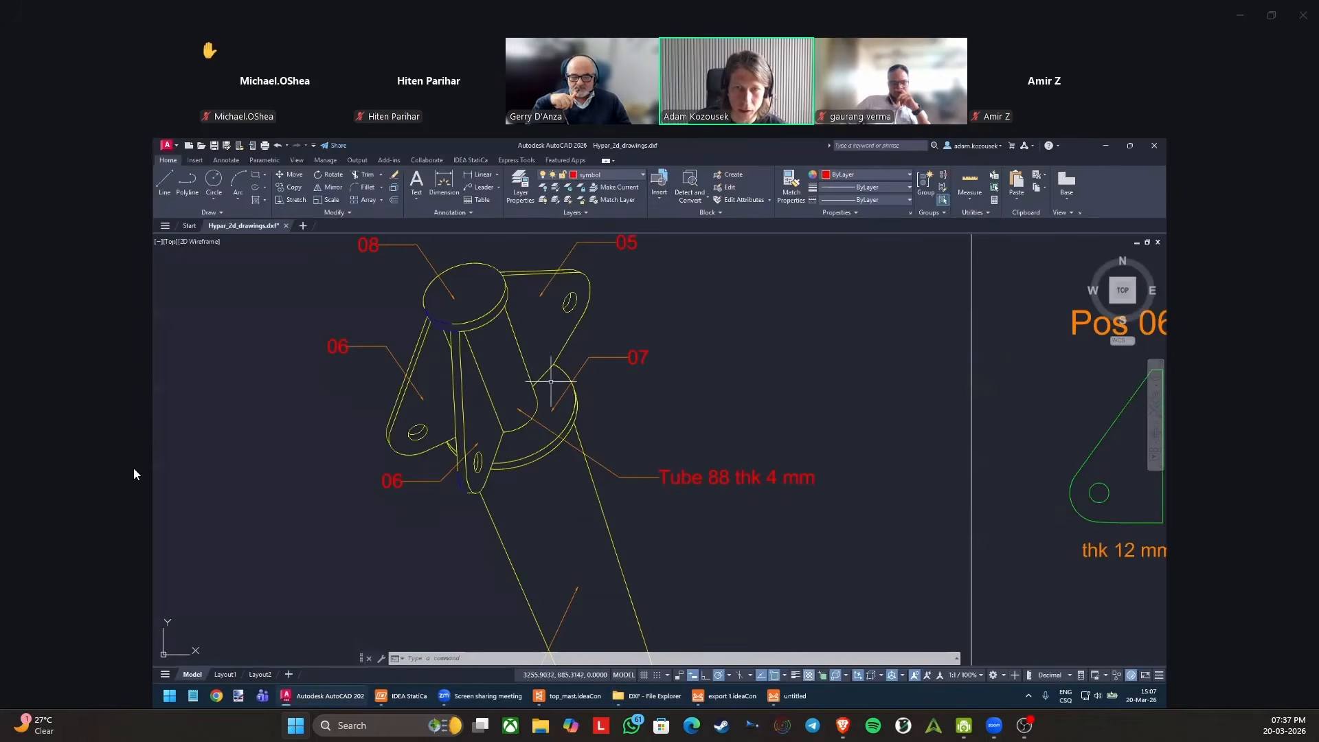
click(533, 279)
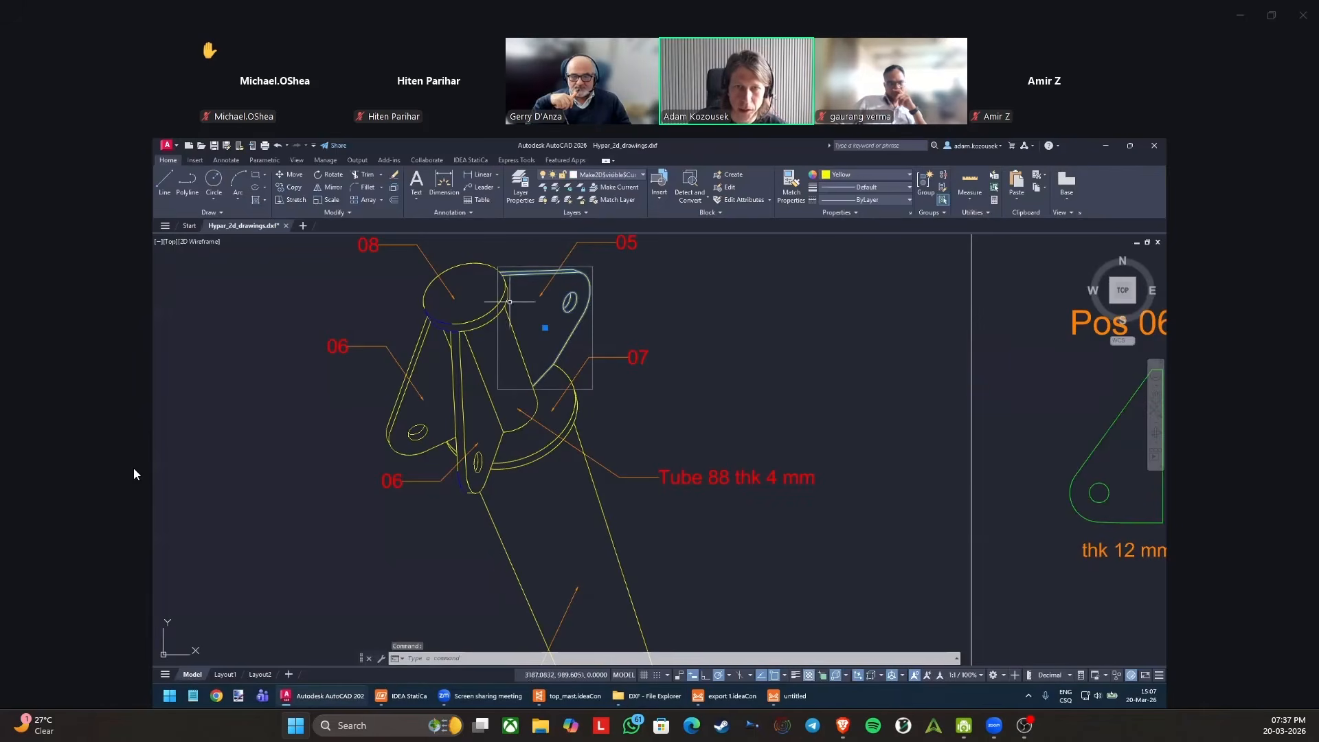
click(416, 353)
key(Escape)
click(420, 352)
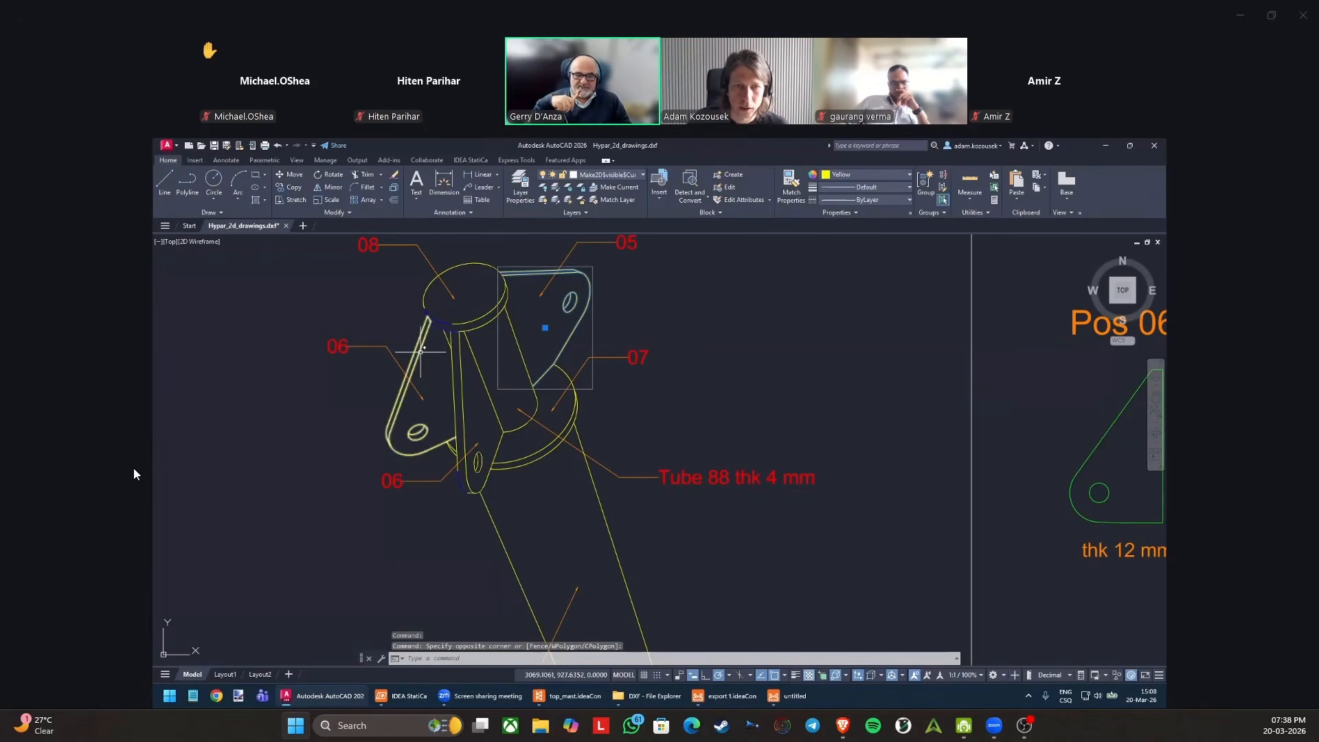
middle_drag(429, 391, 435, 422)
click(470, 410)
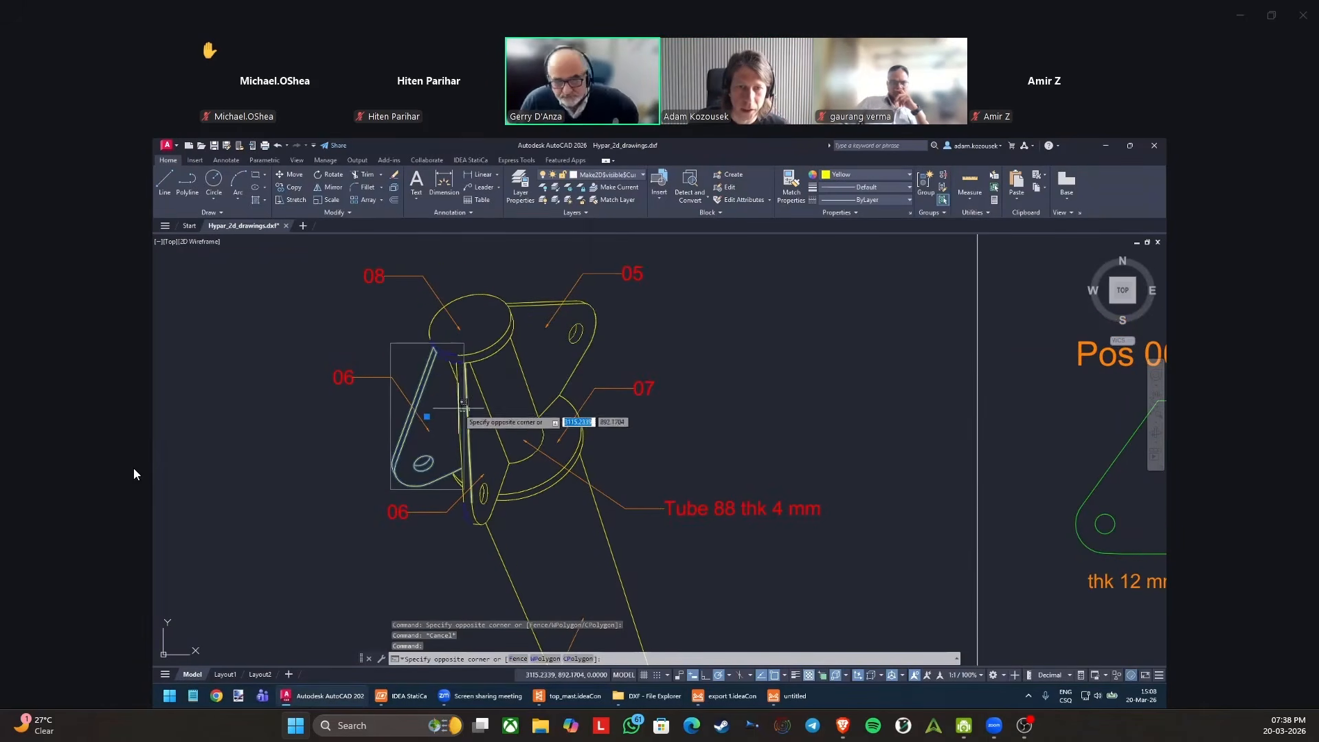
click(455, 409)
key(Escape)
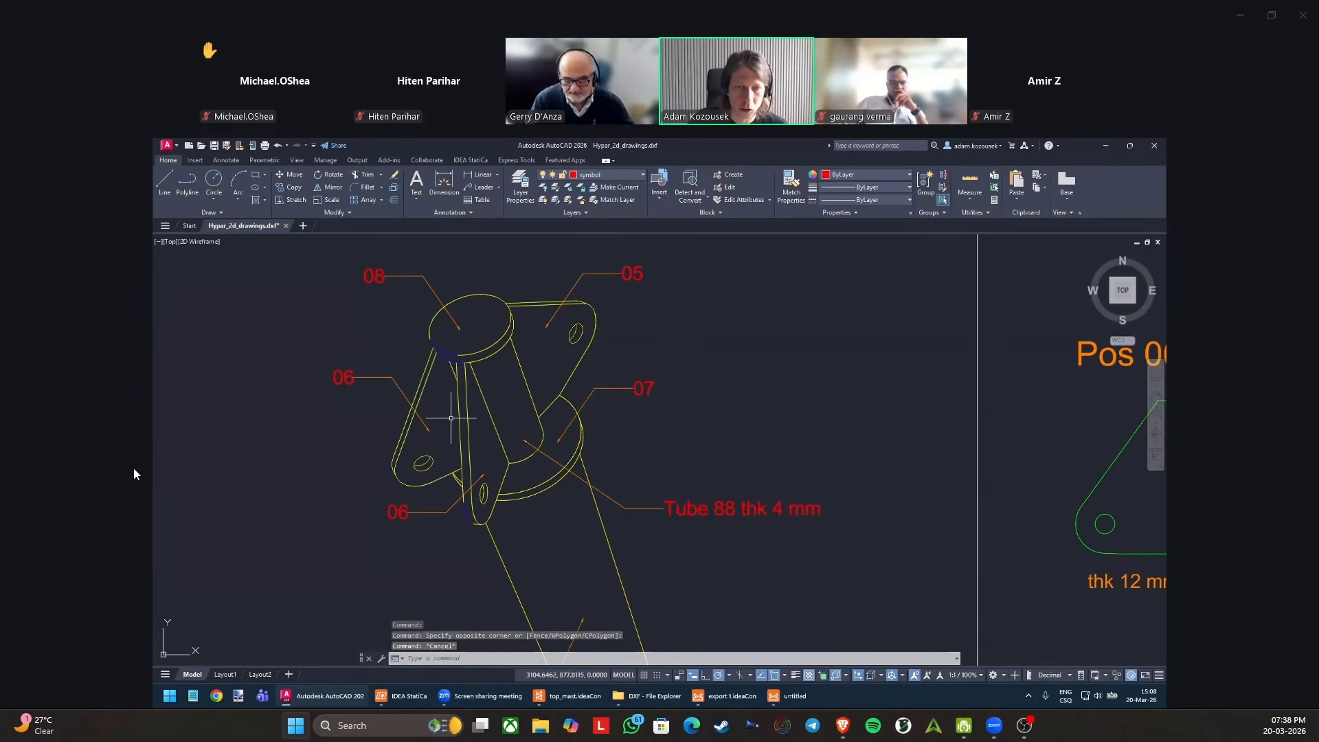
scroll(450, 419, down, 4)
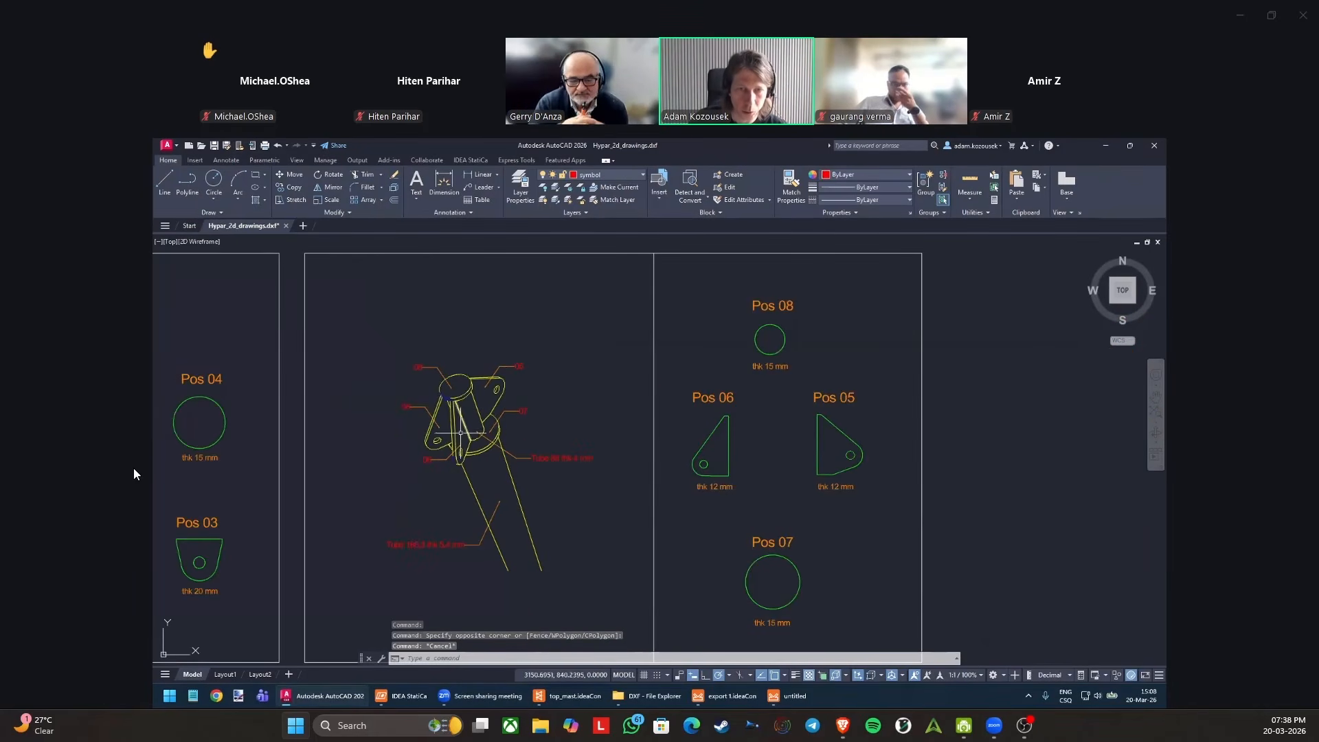
View the mast and its cables around Con 96 in Checkbot and switch back to the connection design window.
click(555, 698)
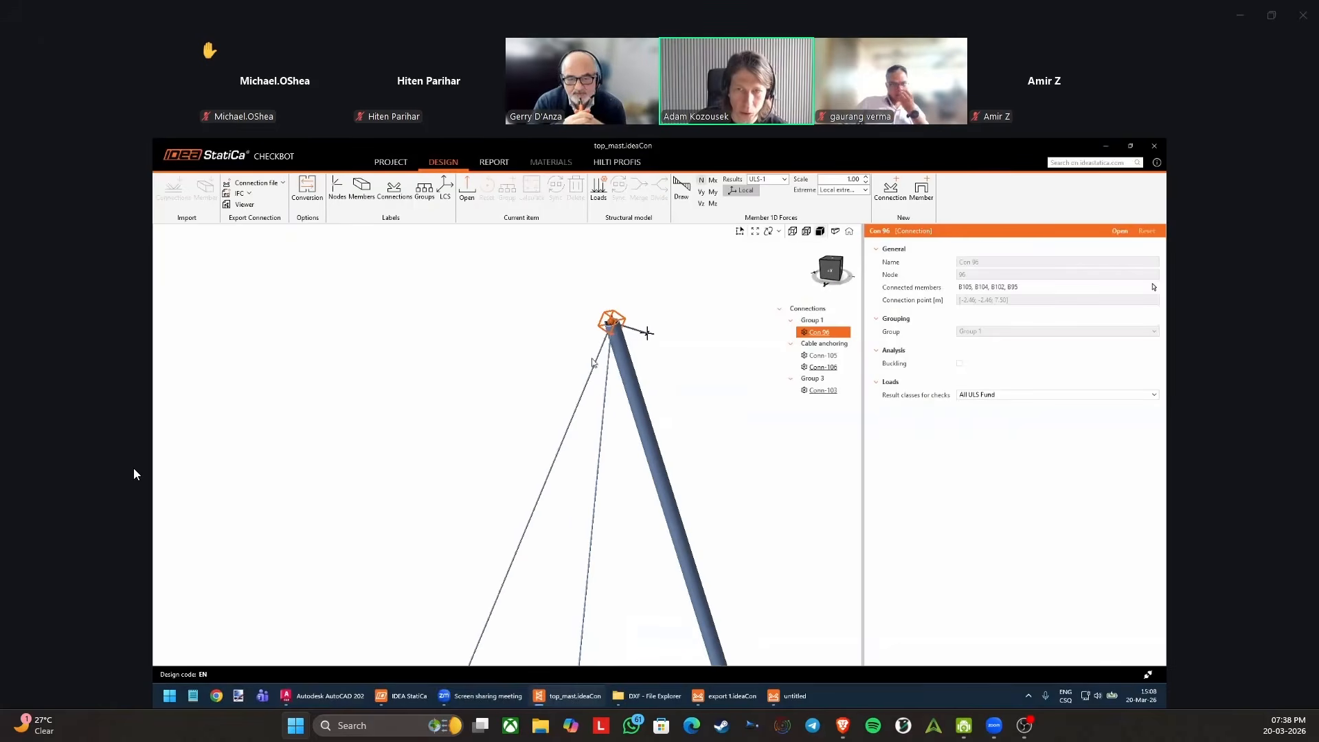
scroll(621, 323, up, 4)
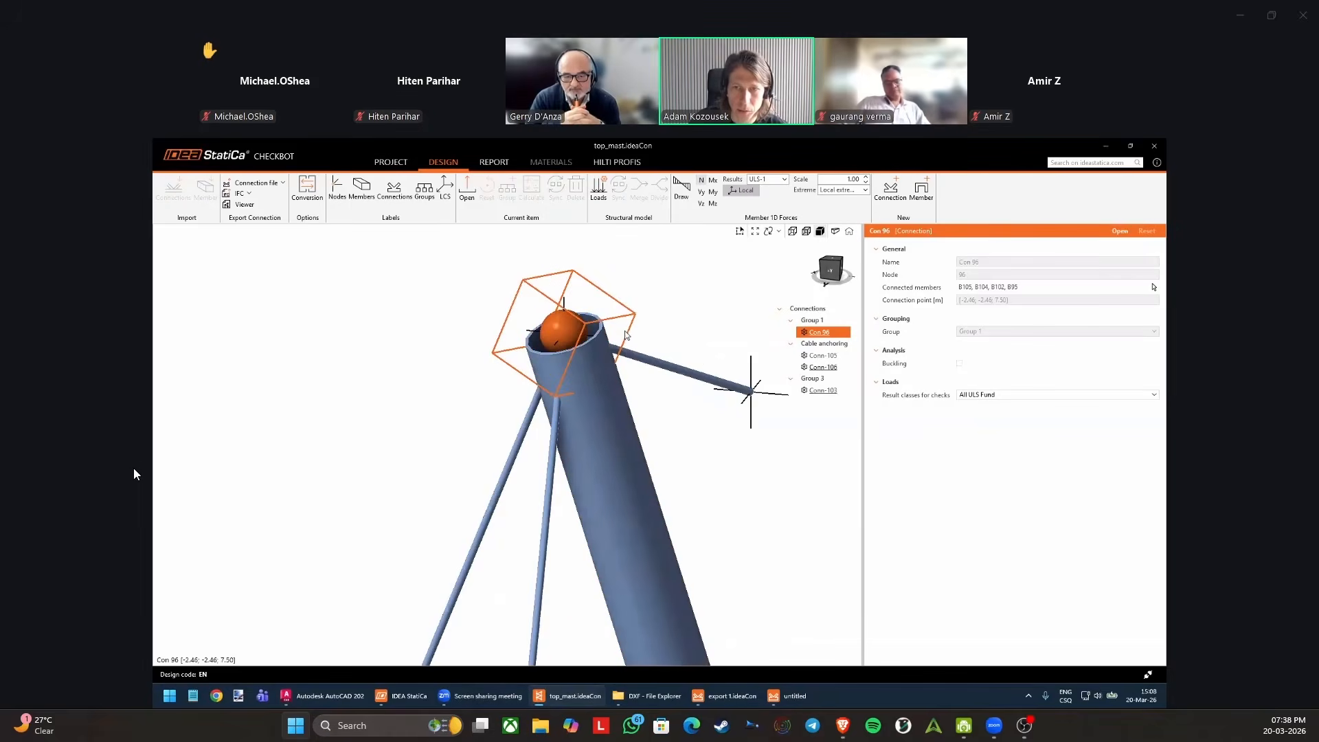
scroll(701, 352, down, 5)
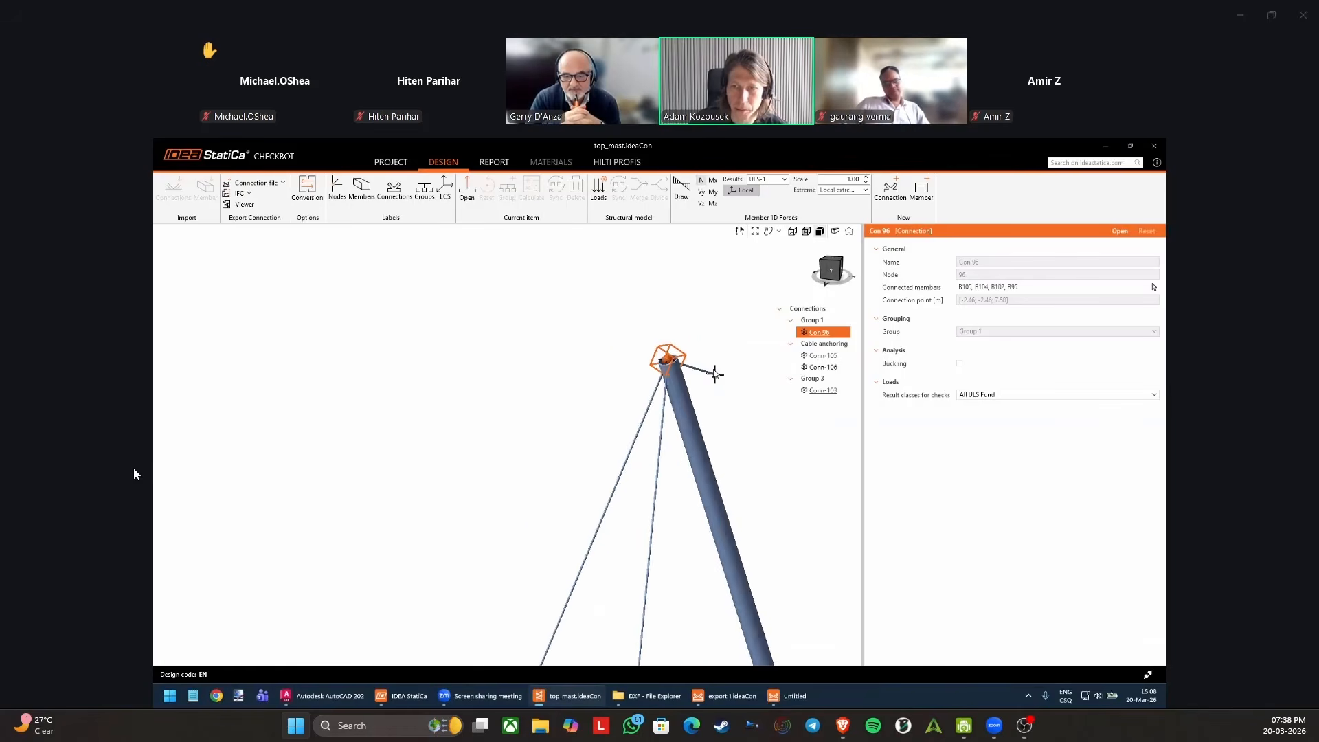
middle_drag(701, 352, 679, 298)
scroll(679, 299, down, 3)
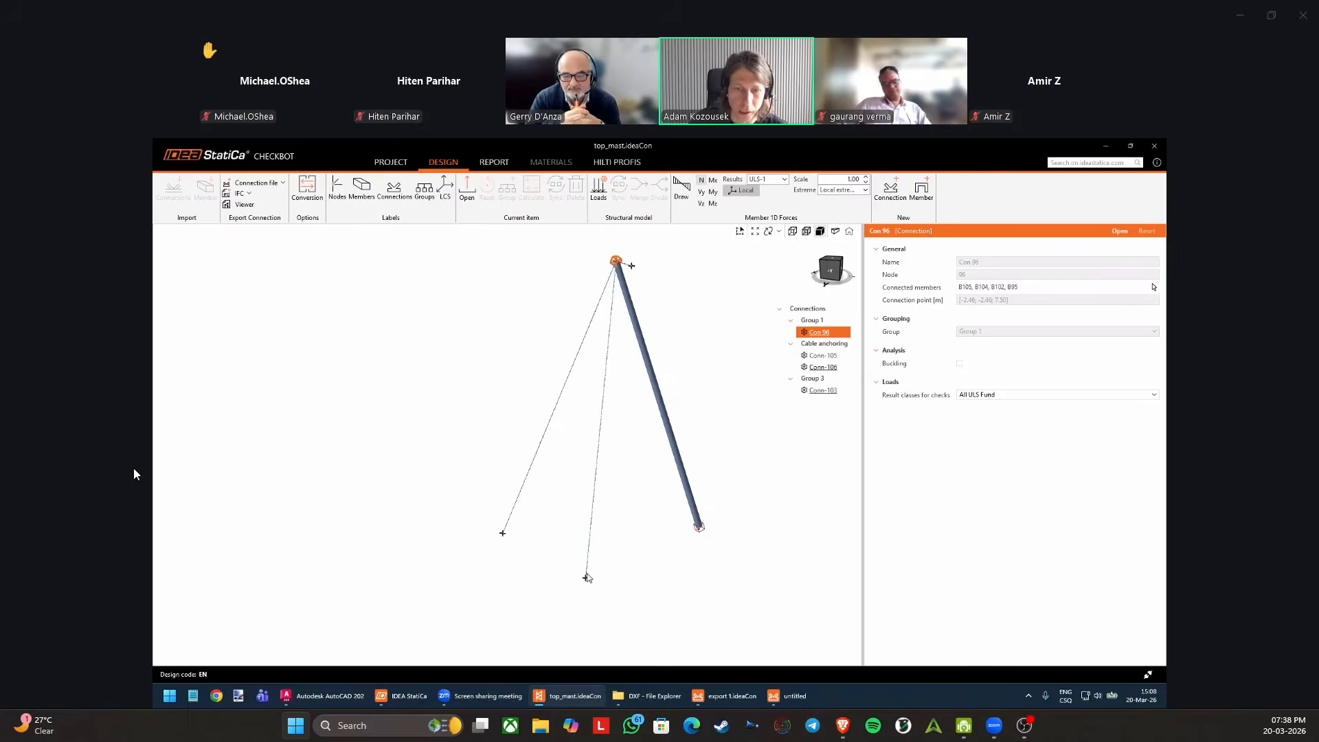
click(788, 696)
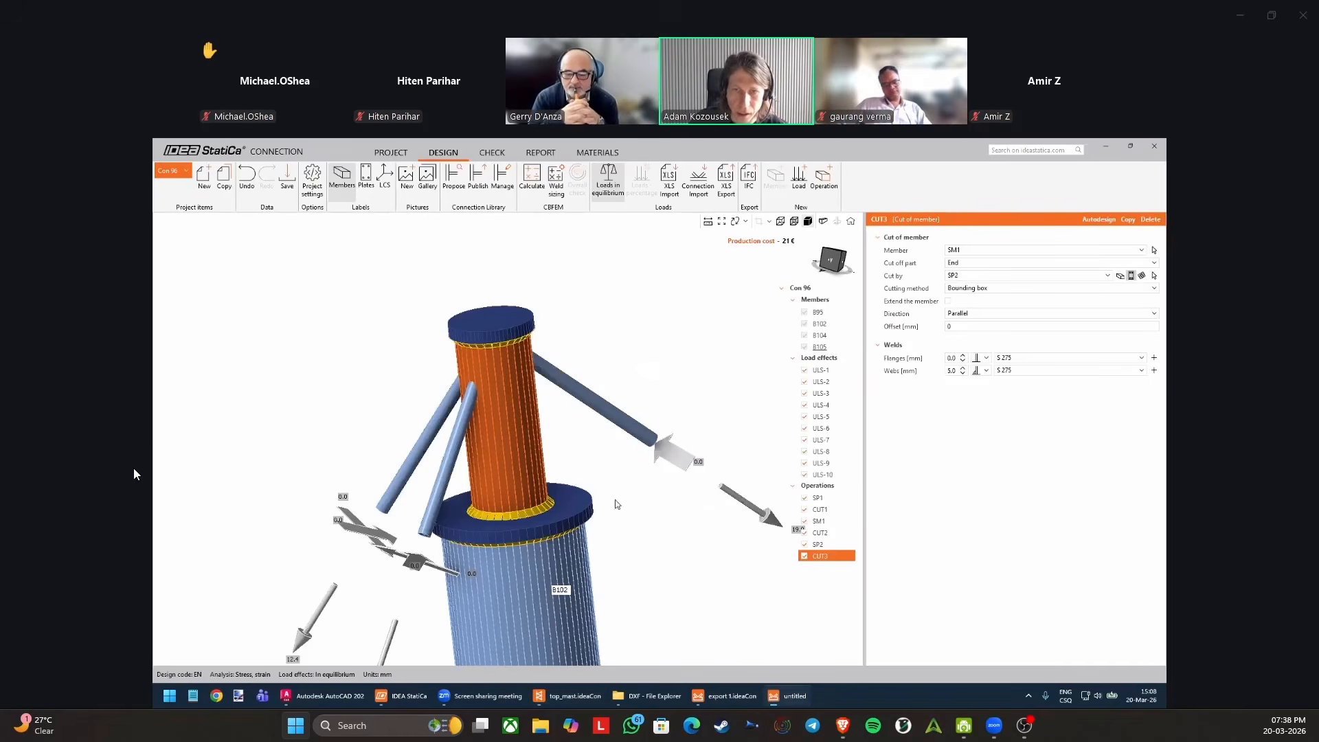
Save the project and add a new Stiffening plate operation to connection Con 96.
click(292, 181)
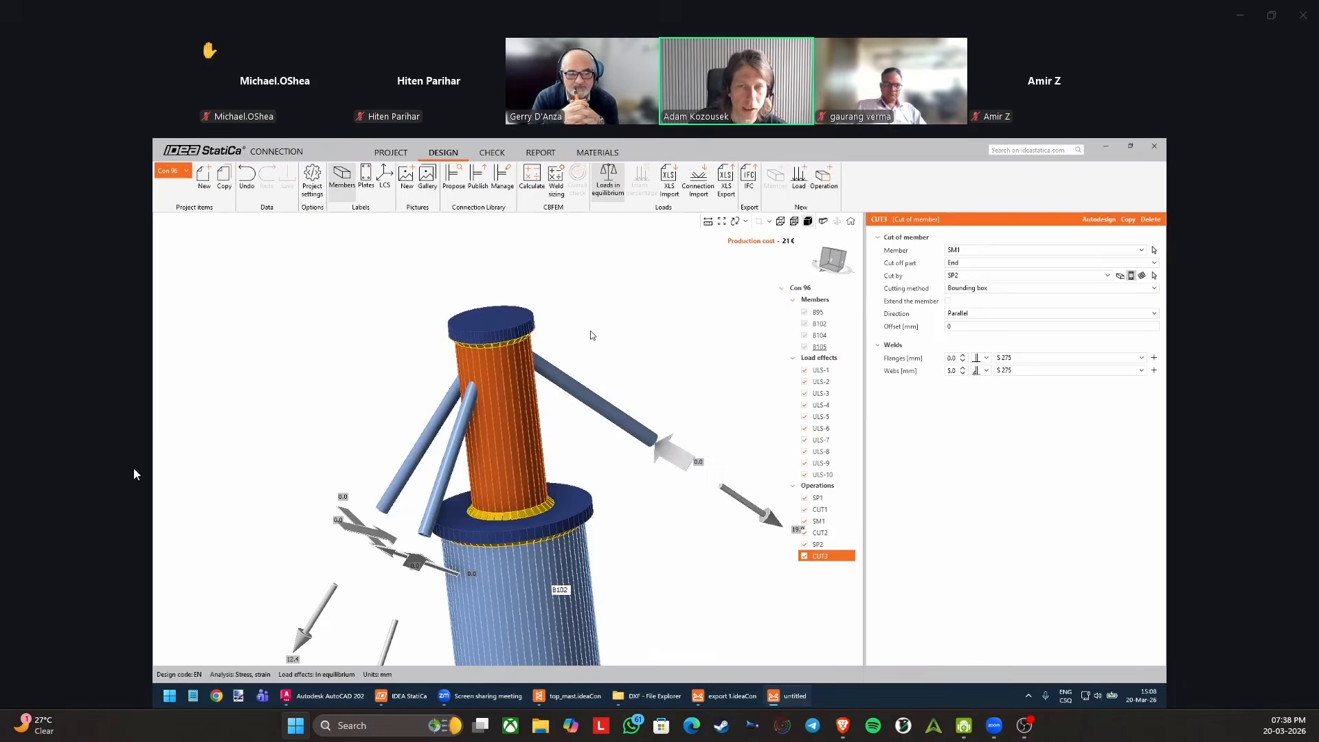
scroll(590, 331, down, 3)
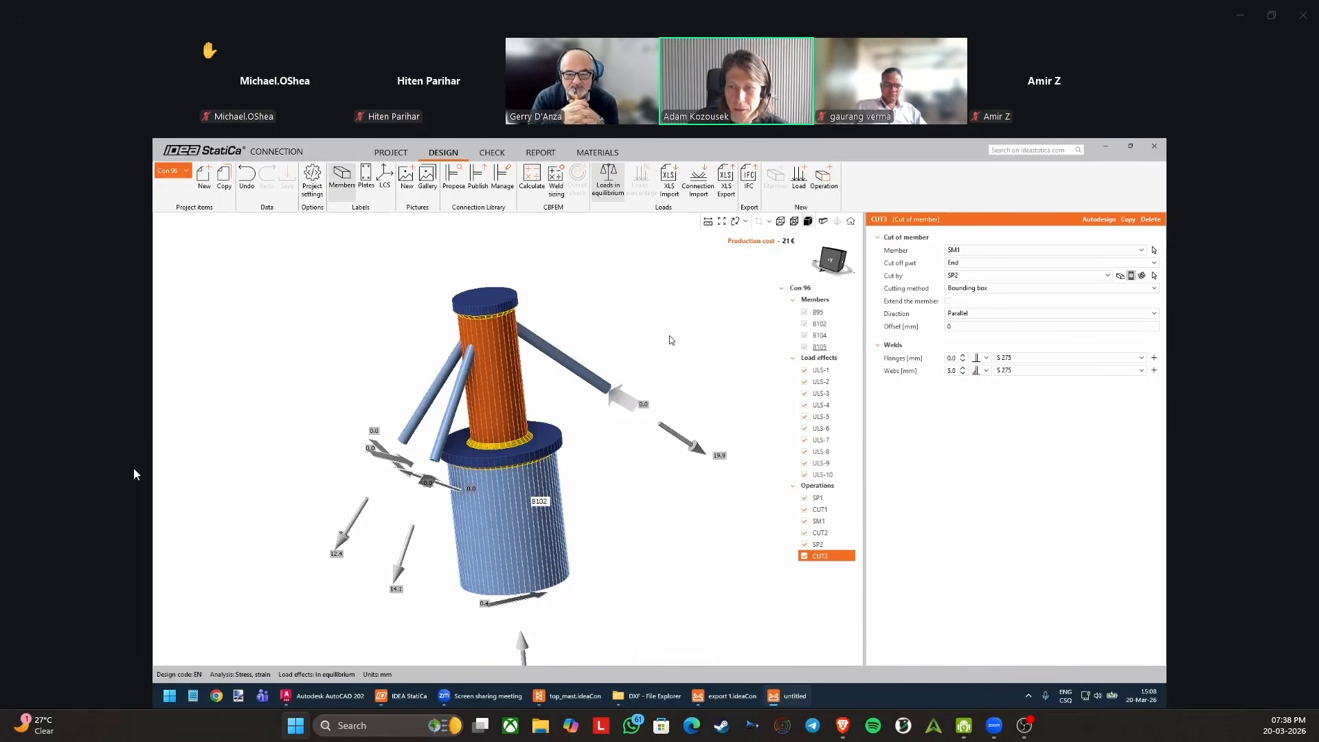
click(824, 180)
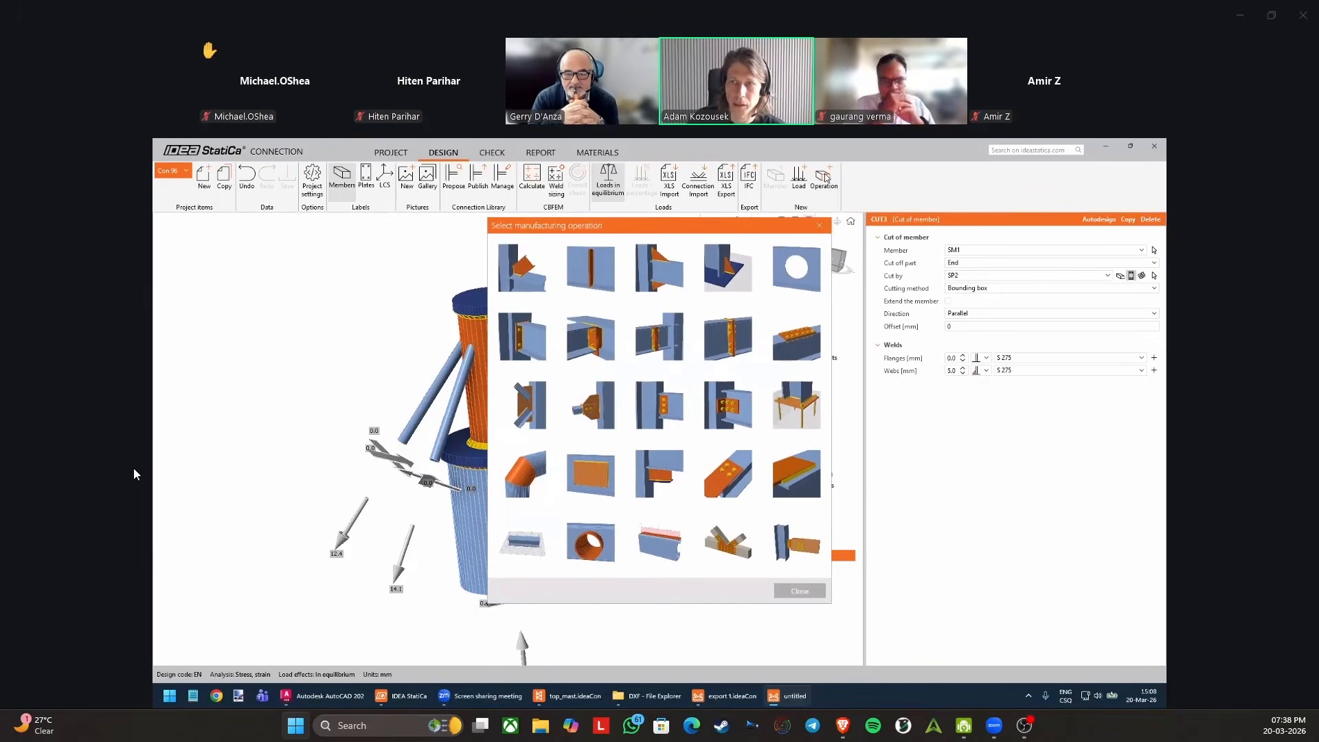
click(595, 476)
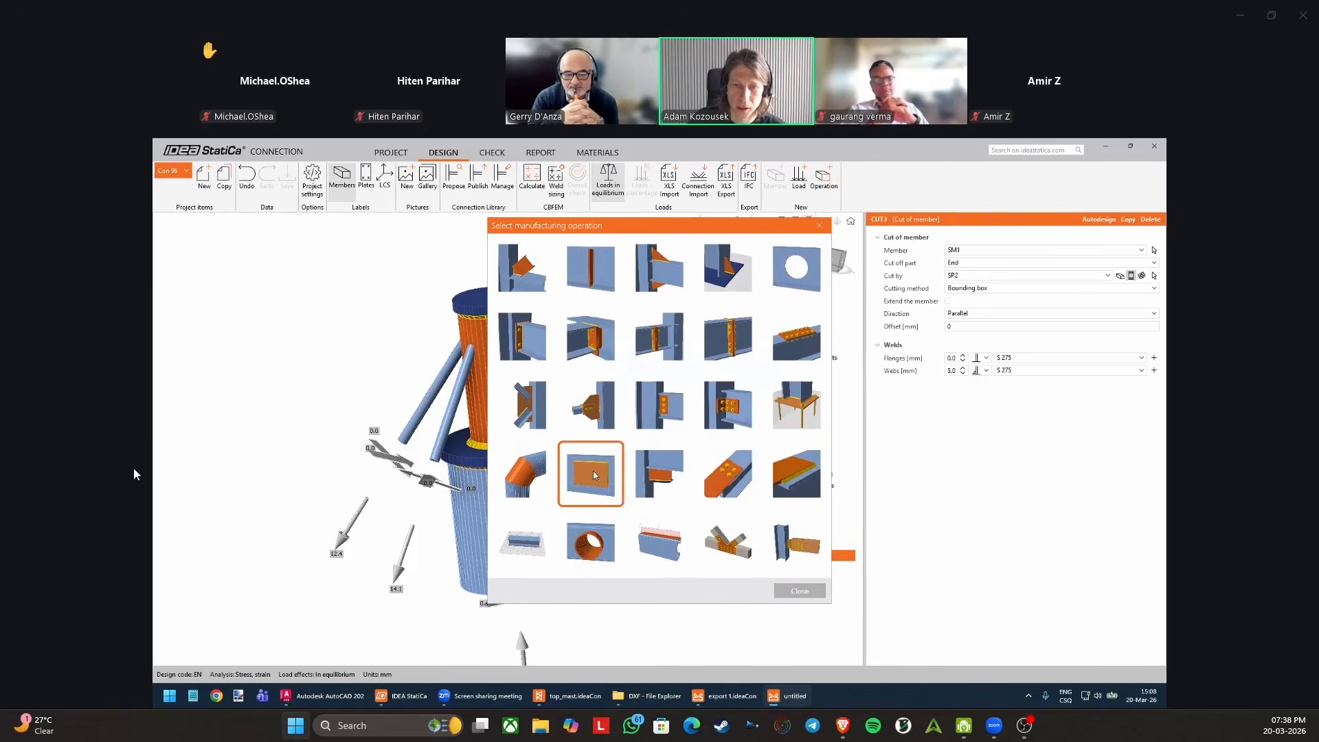
right_drag(574, 361, 550, 382)
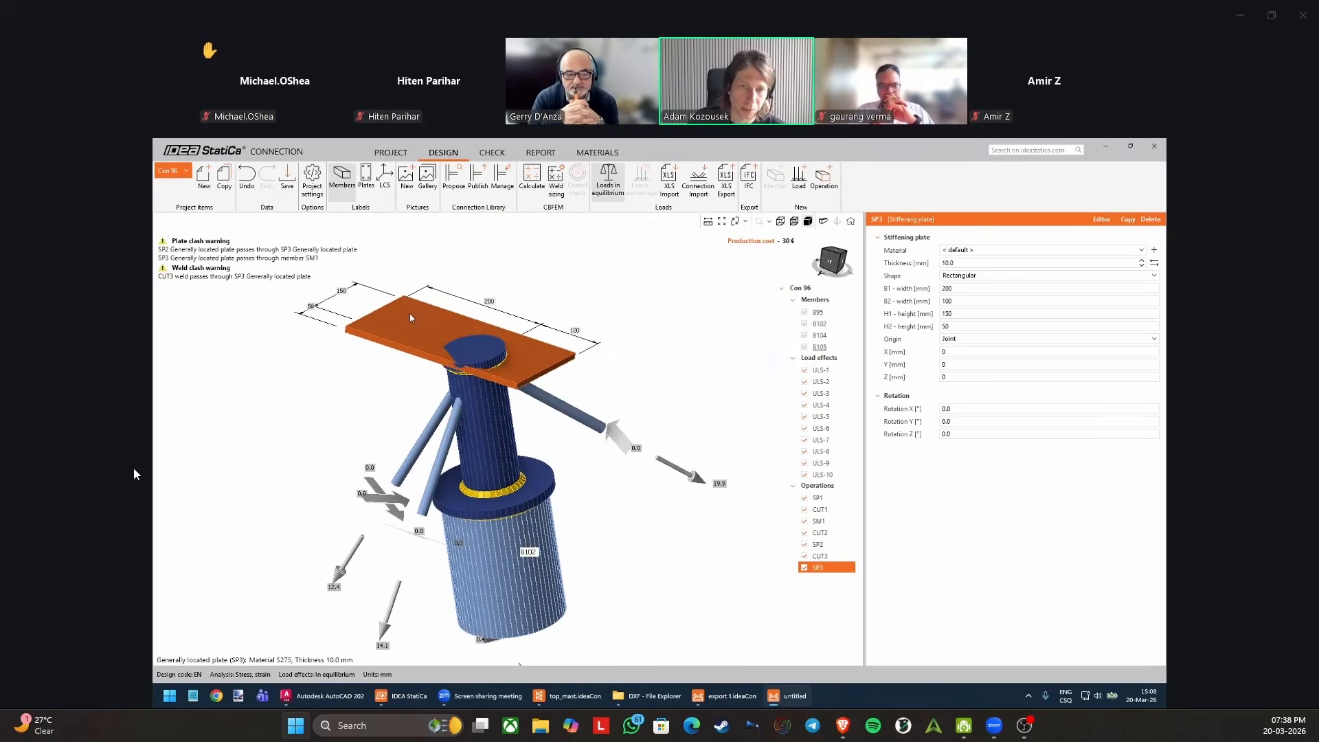
middle_drag(412, 315, 425, 327)
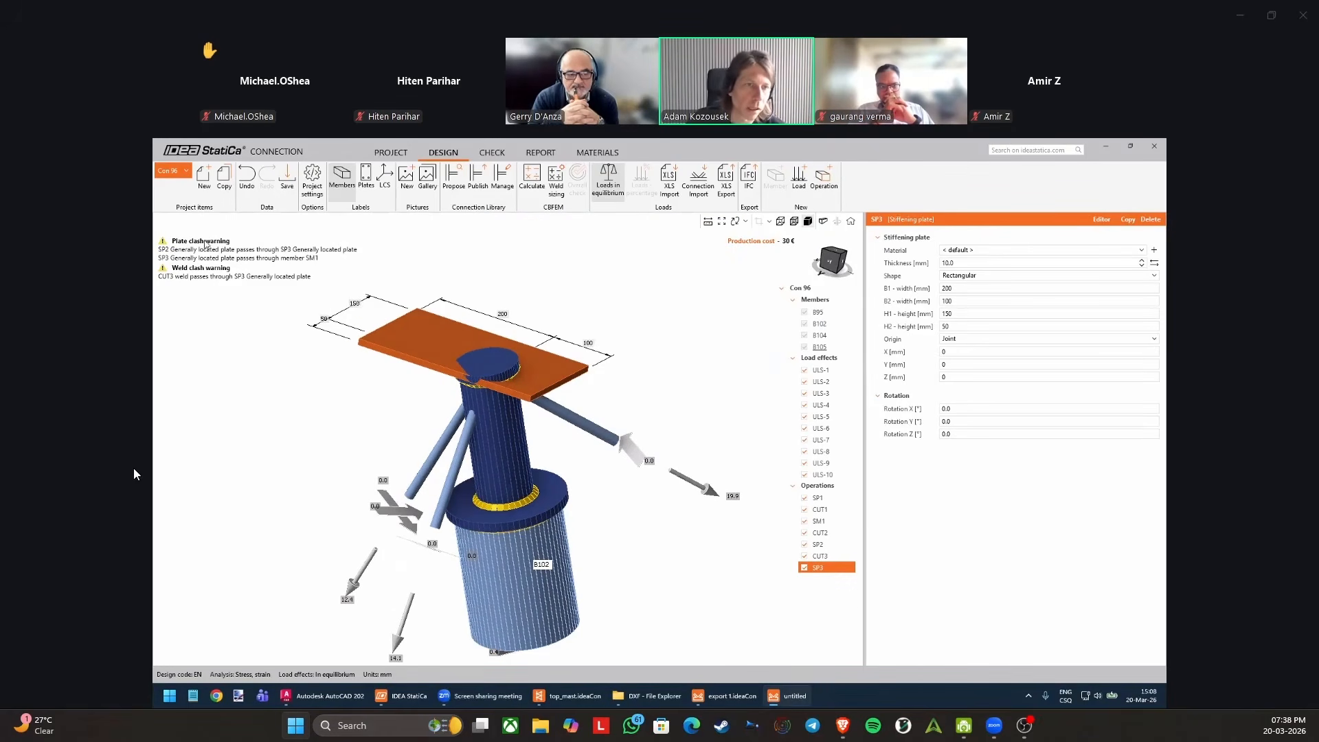
scroll(215, 258, up, 3)
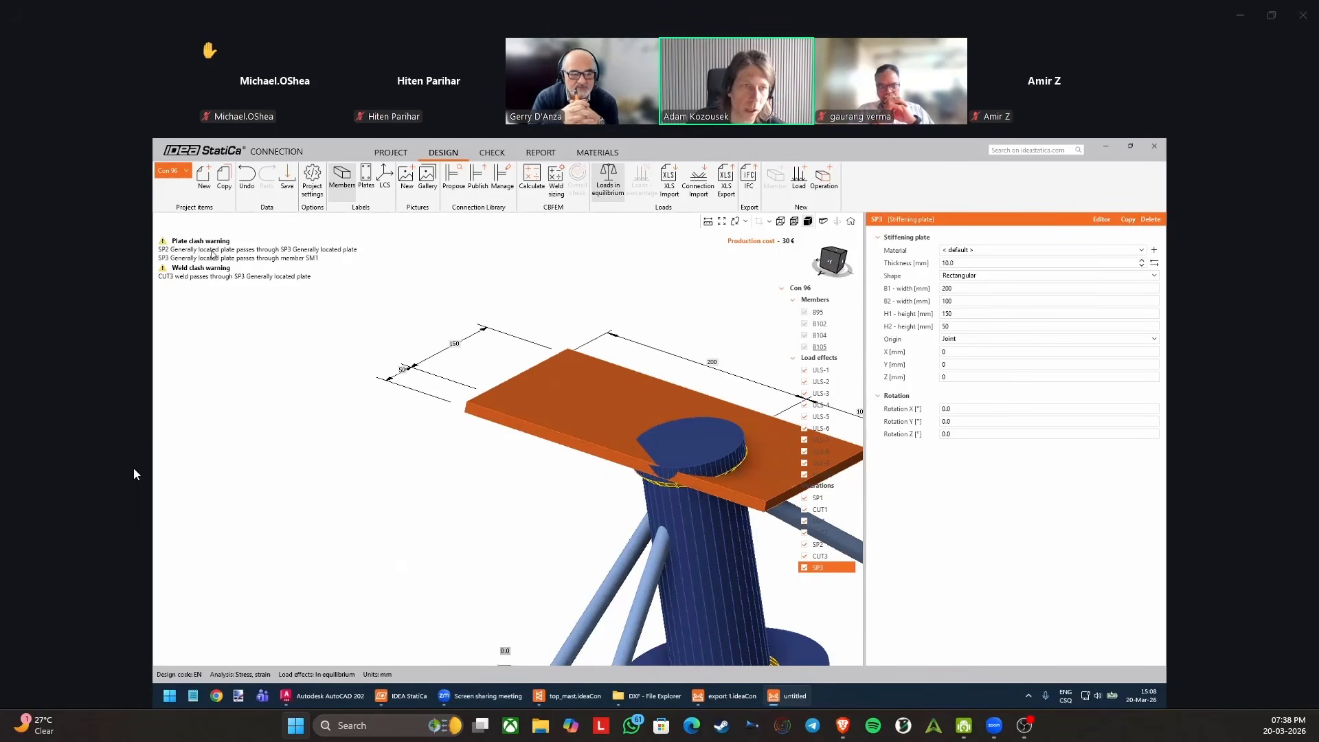
scroll(639, 456, up, 4)
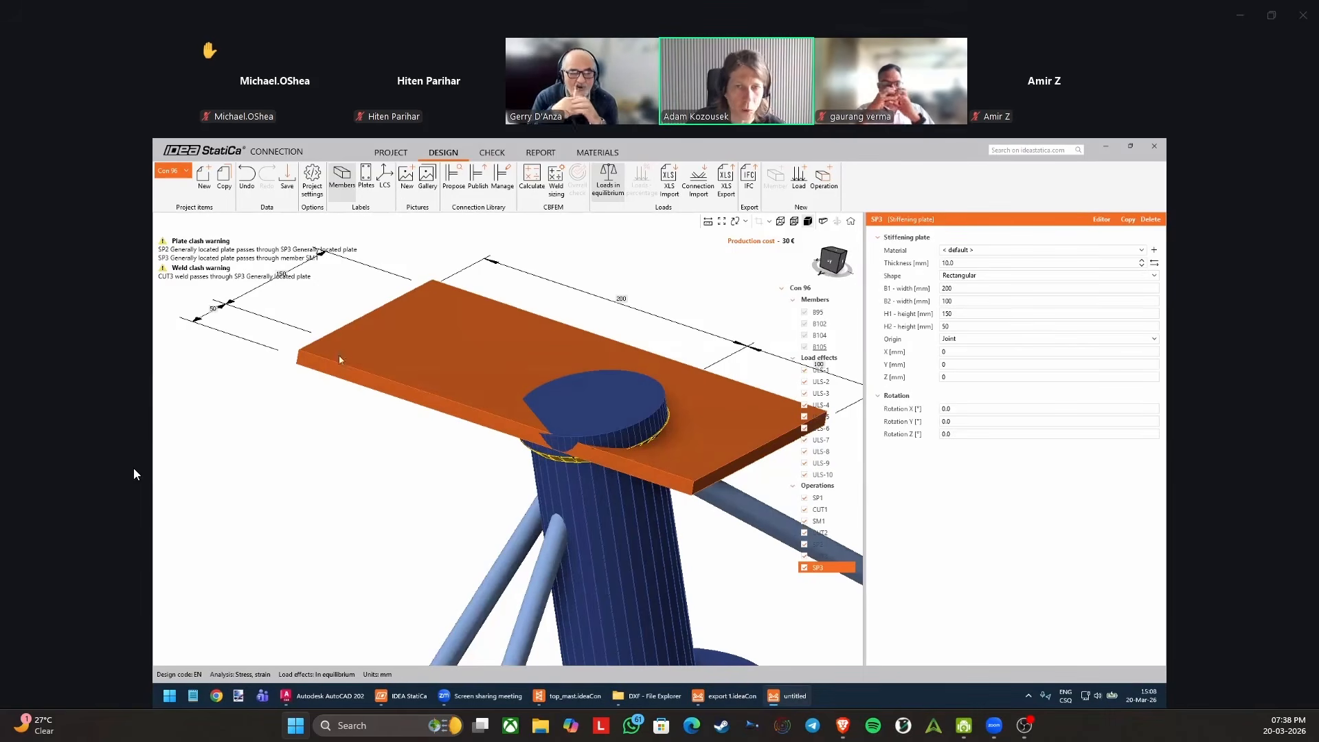
scroll(521, 372, down, 5)
middle_drag(521, 369, 595, 370)
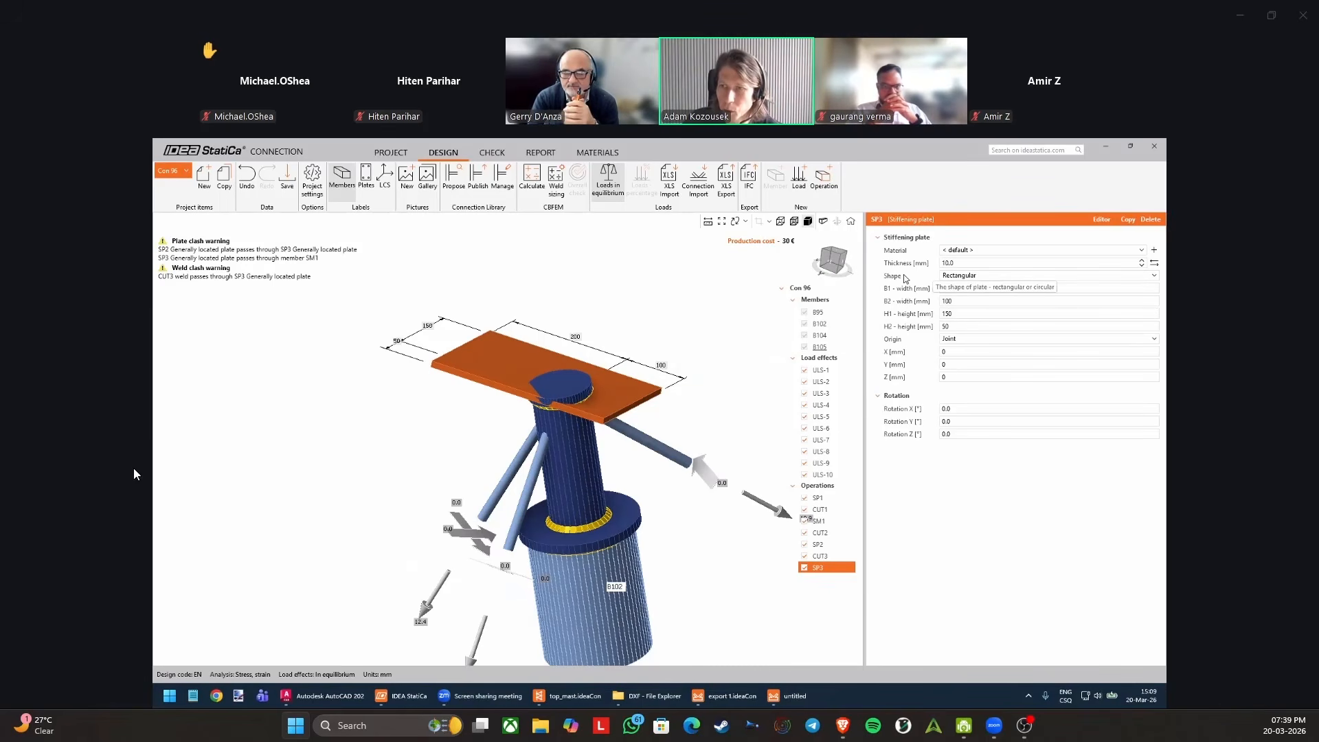
Set the shape of stiffening plate SP3 to Polygon and load the Top mast right drawing from the DXF folder on the desktop.
click(961, 277)
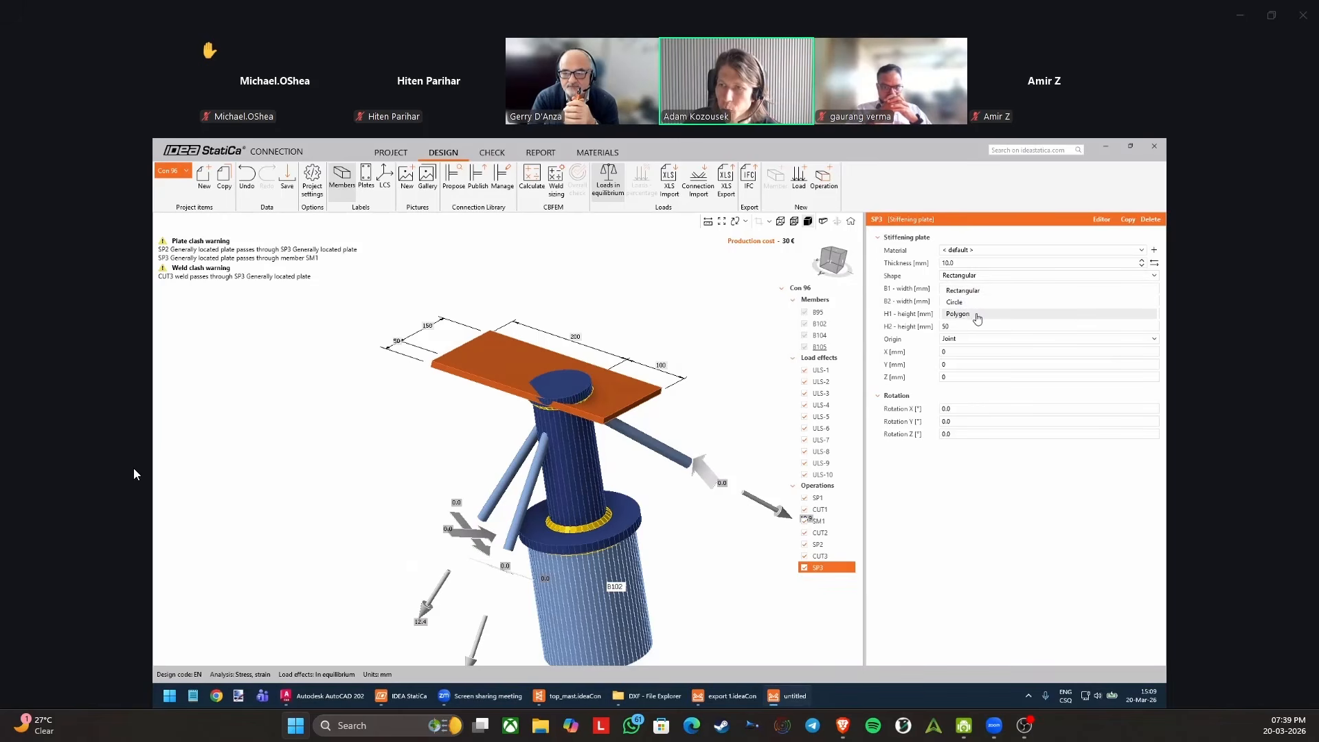
click(958, 314)
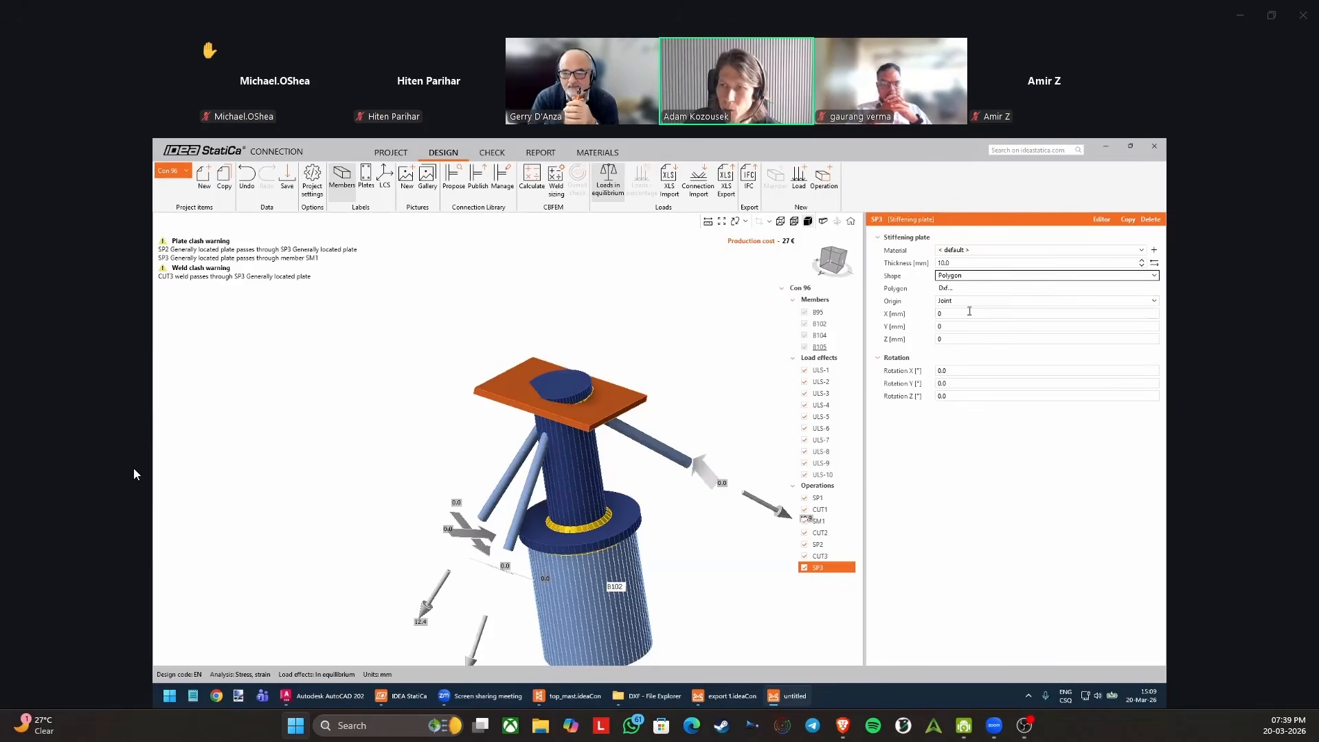
click(946, 288)
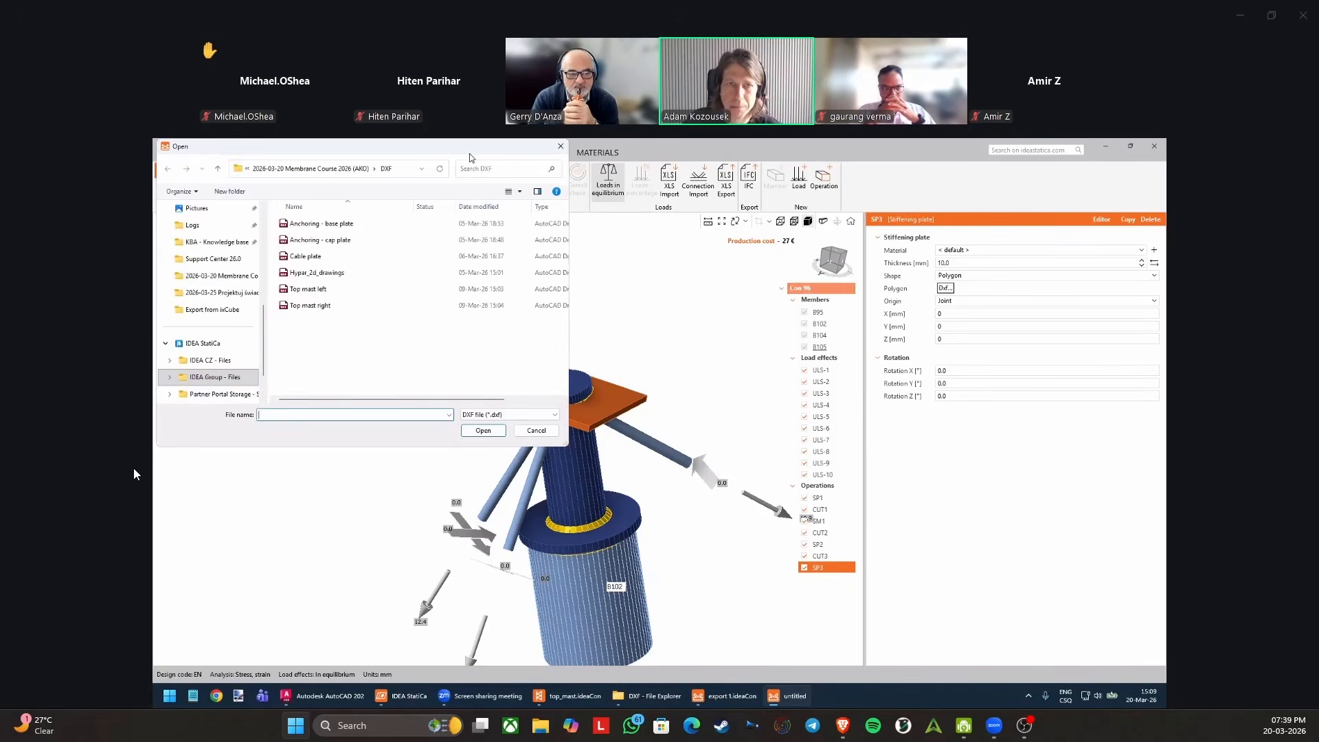
drag(468, 153, 566, 194)
scroll(314, 387, down, 3)
scroll(313, 386, up, 5)
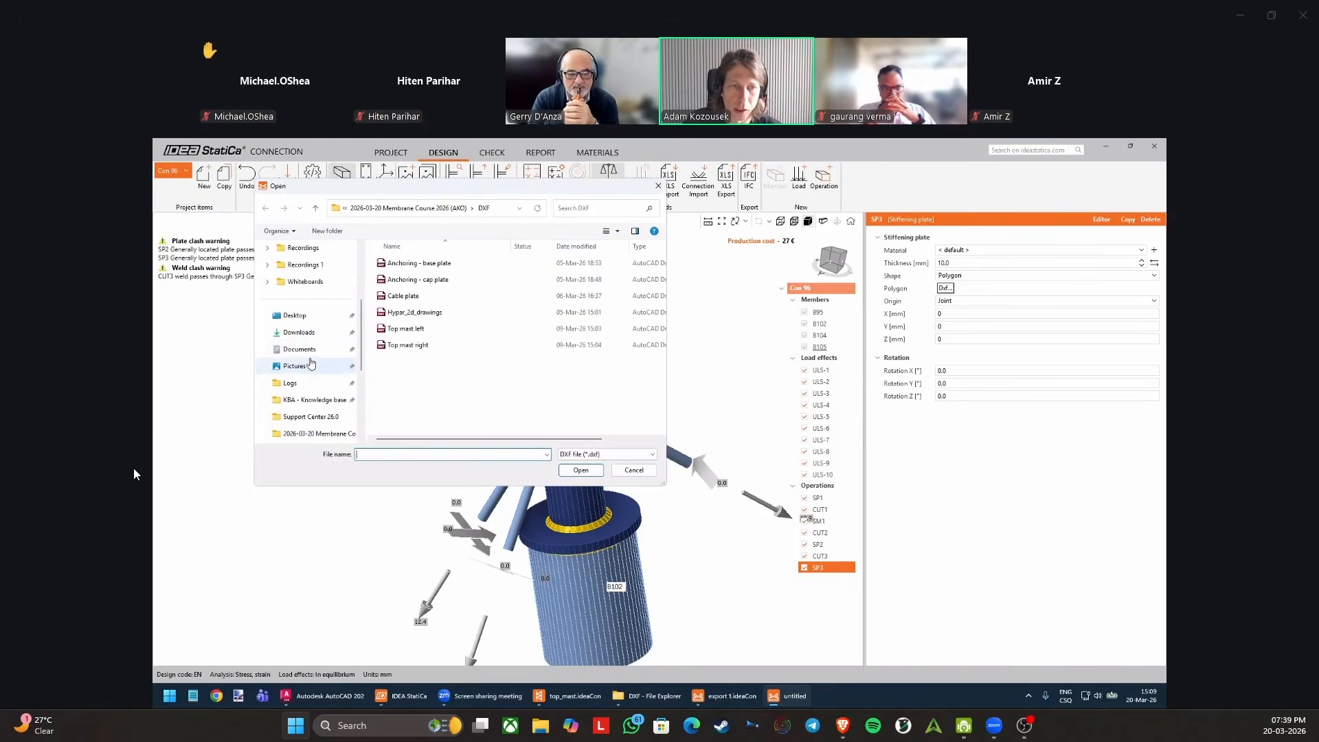
click(295, 315)
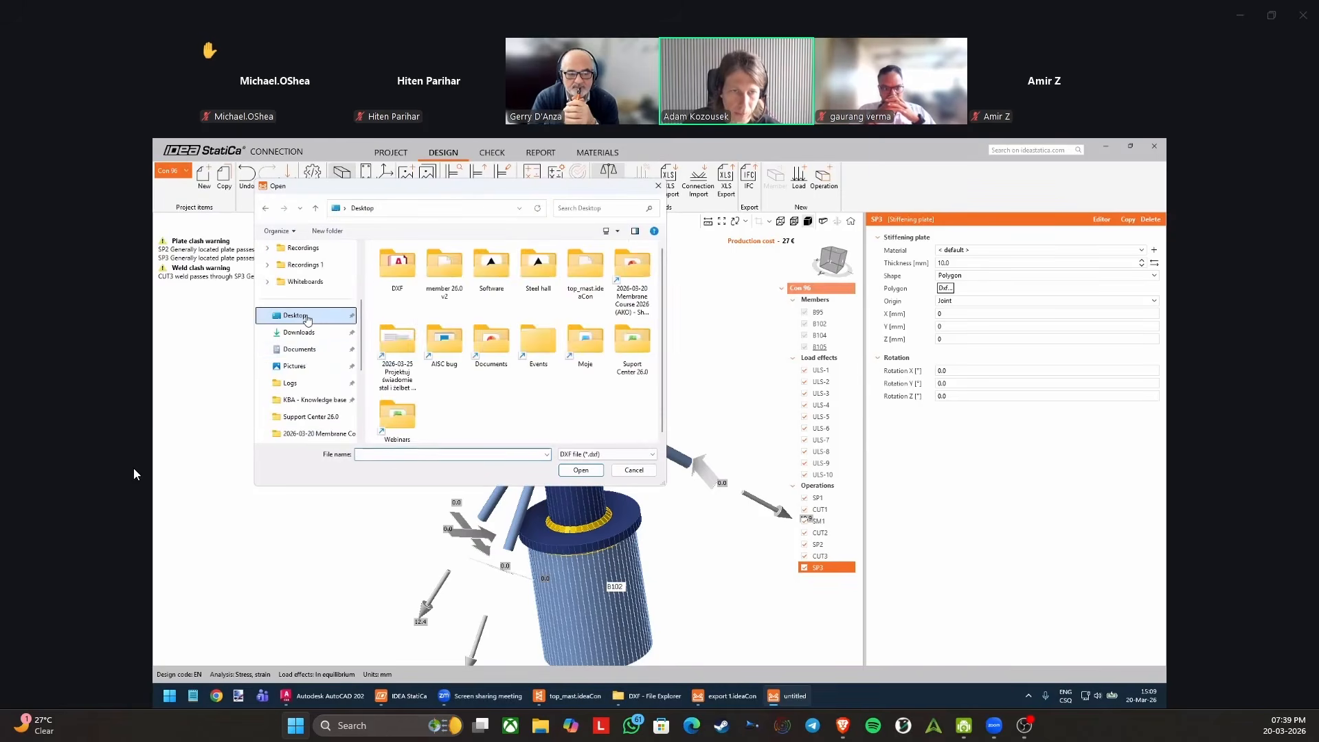
click(399, 263)
double_click(399, 265)
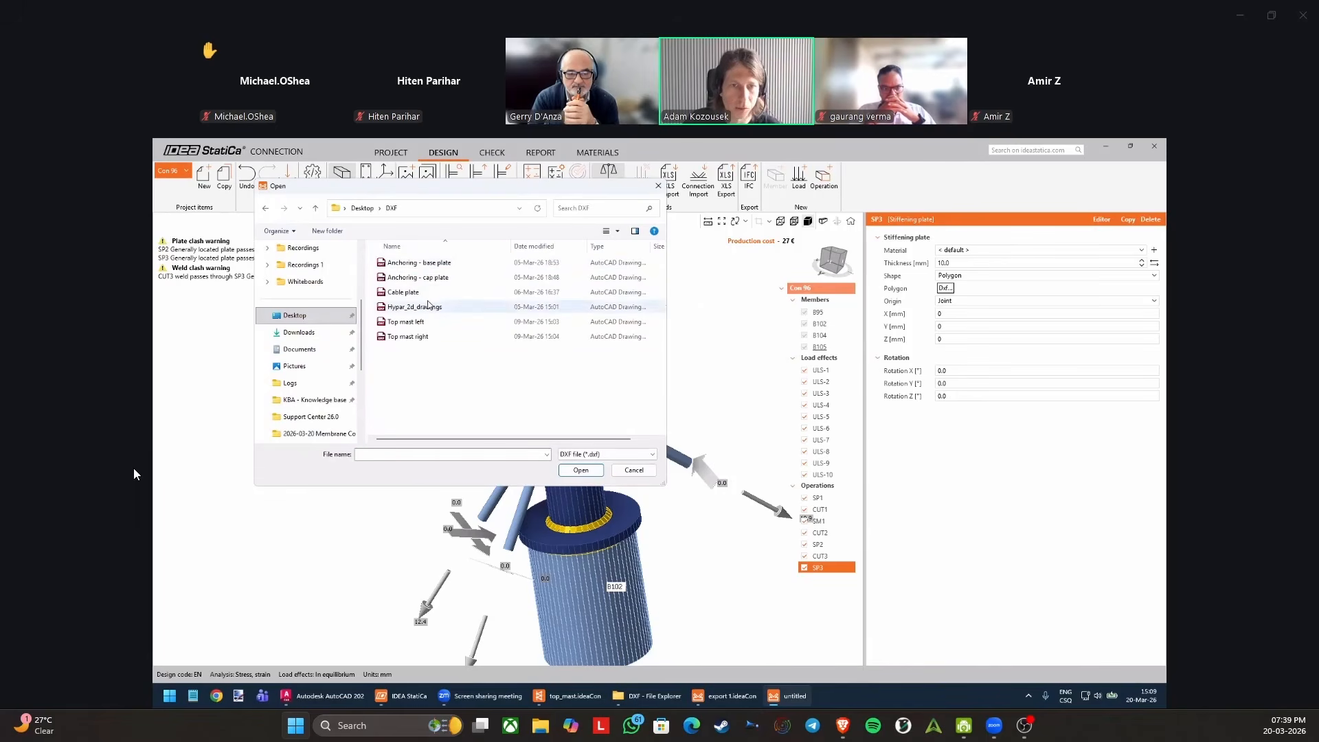
click(409, 337)
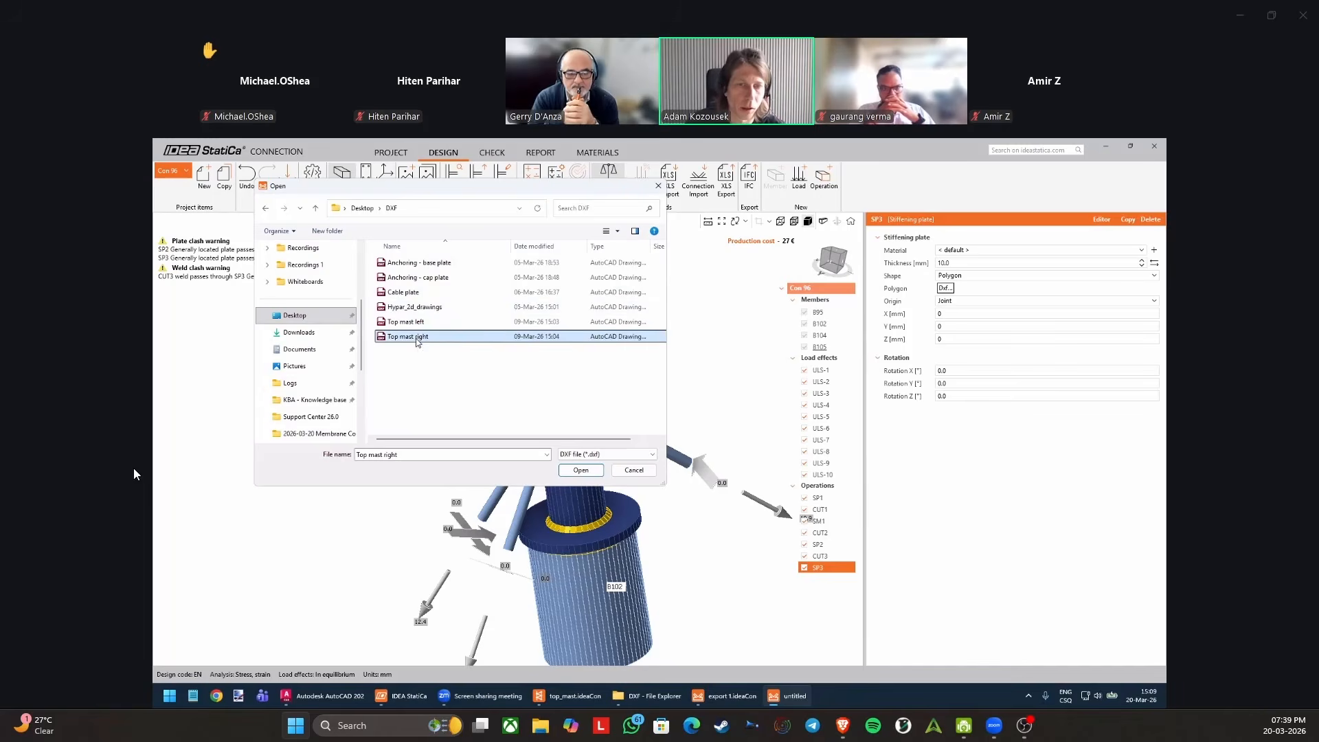
double_click(417, 338)
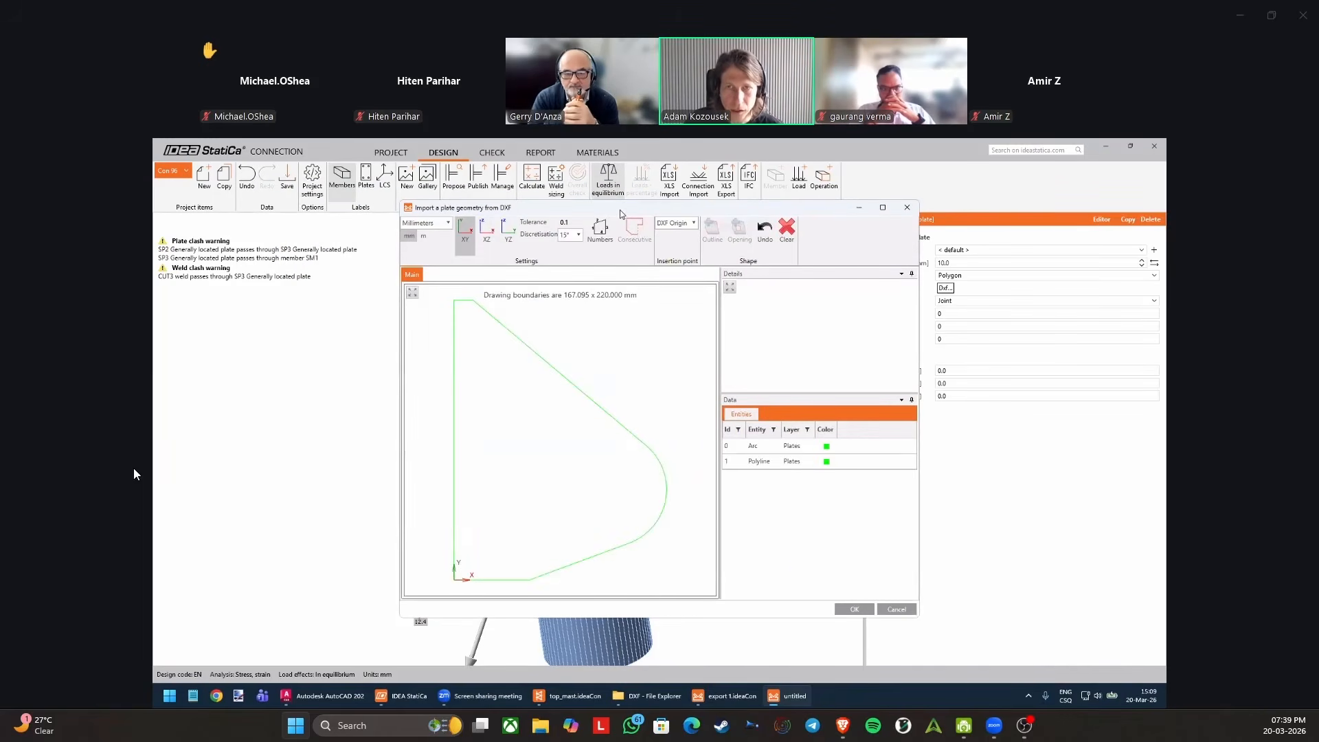
Select the plate's polyline together with its consecutive arc and create the plate outline from them.
drag(620, 208, 611, 215)
scroll(504, 397, down, 1)
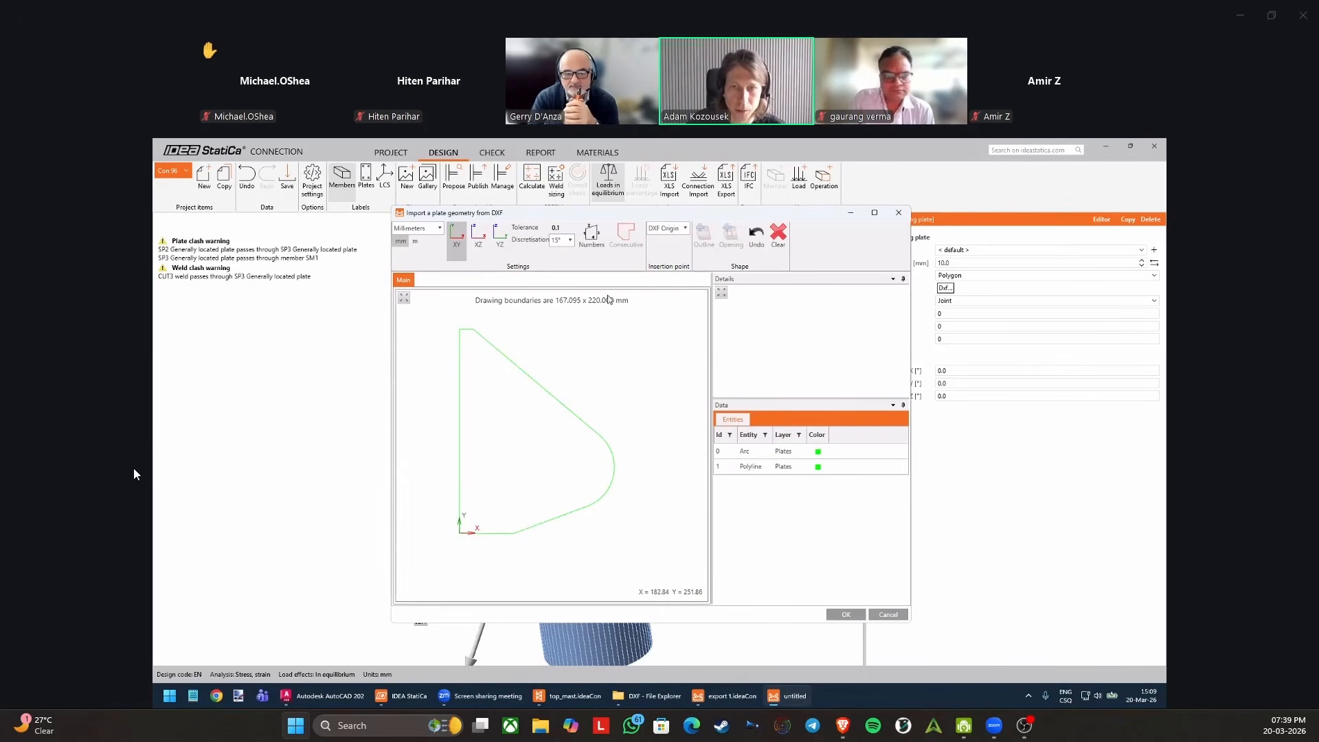
click(460, 369)
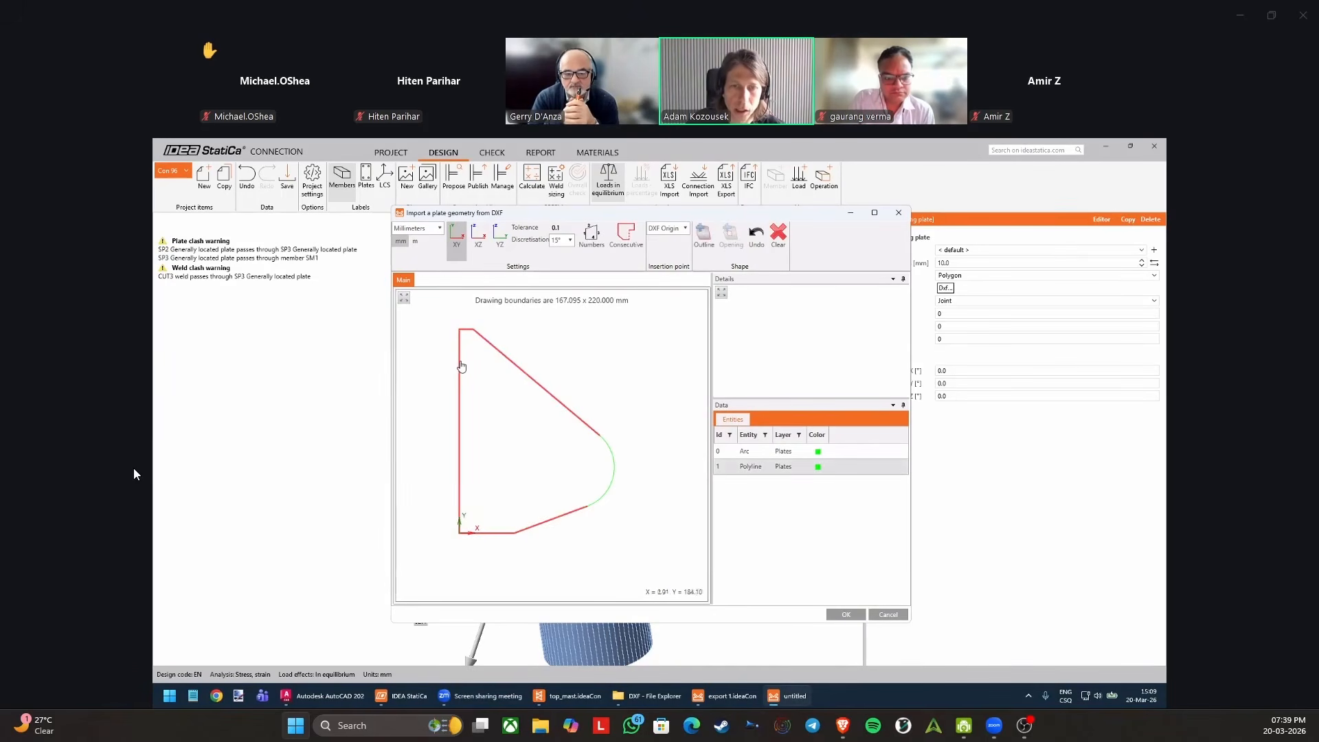
scroll(487, 357, up, 2)
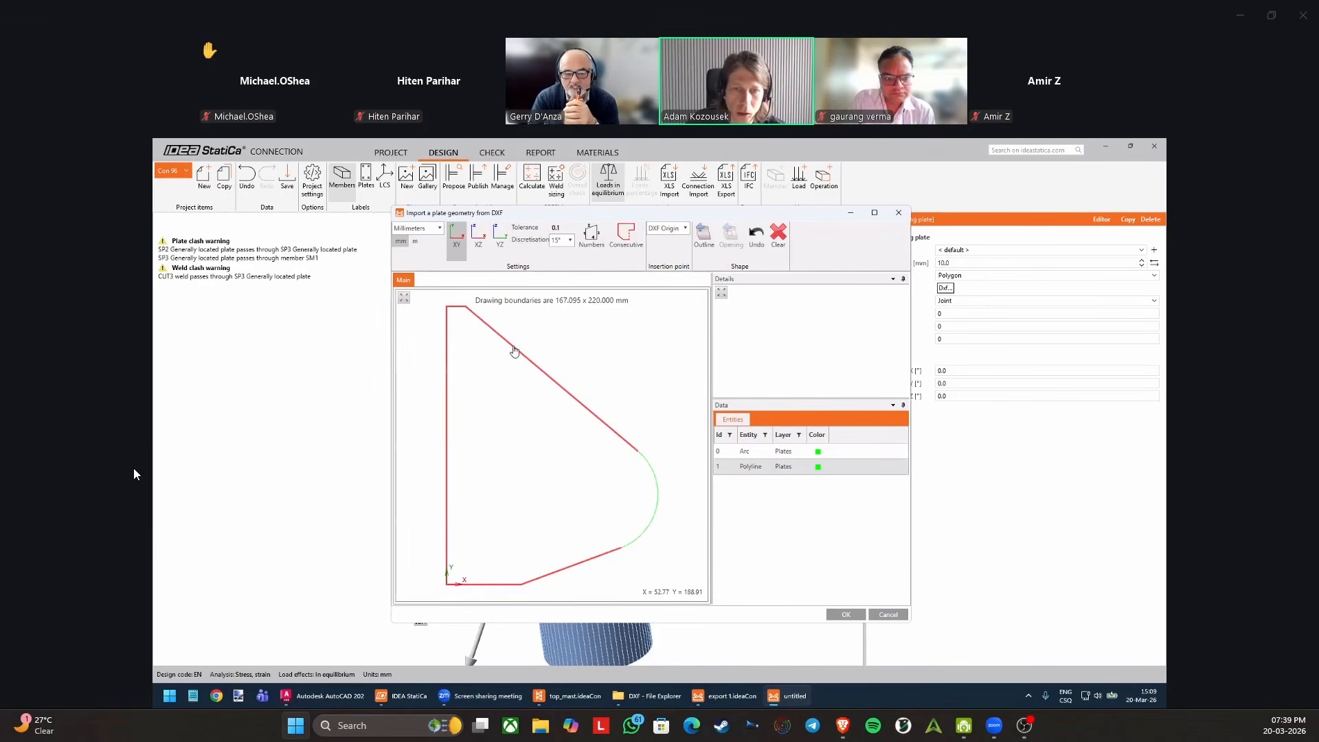
scroll(450, 356, down, 1)
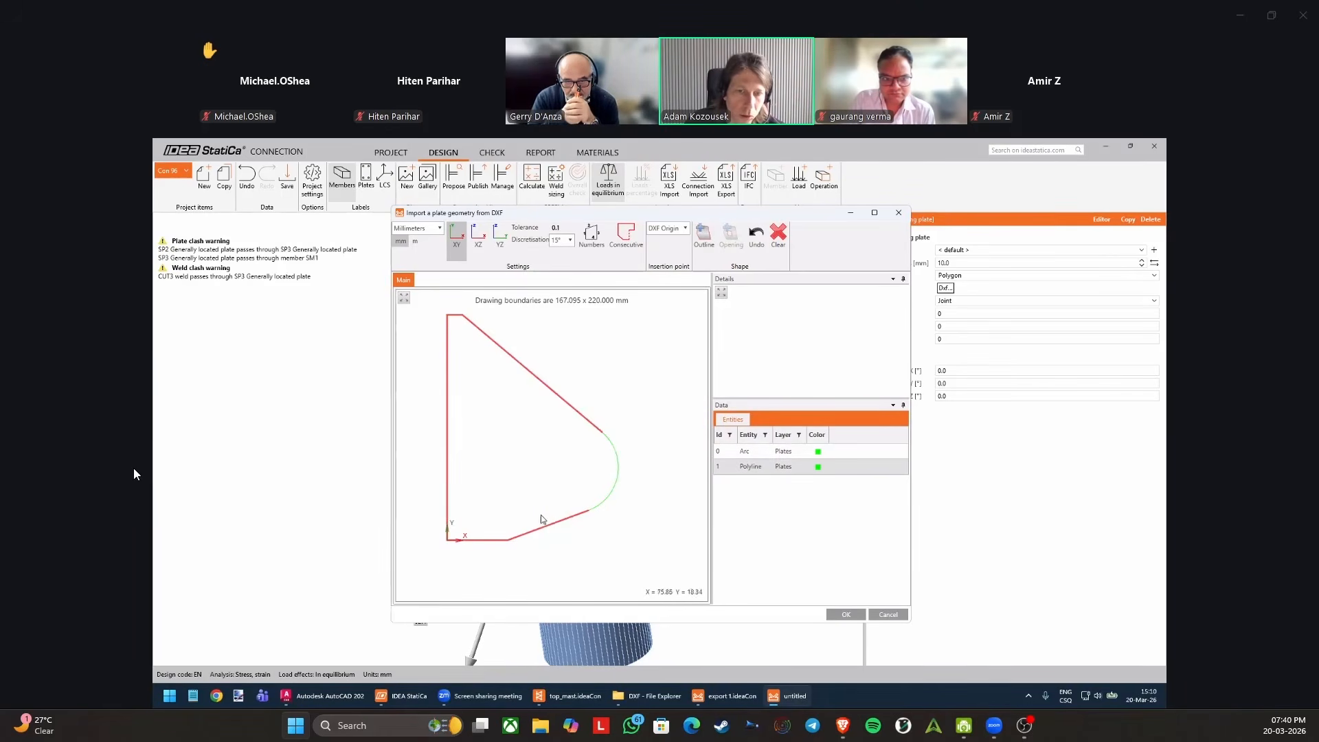
click(582, 418)
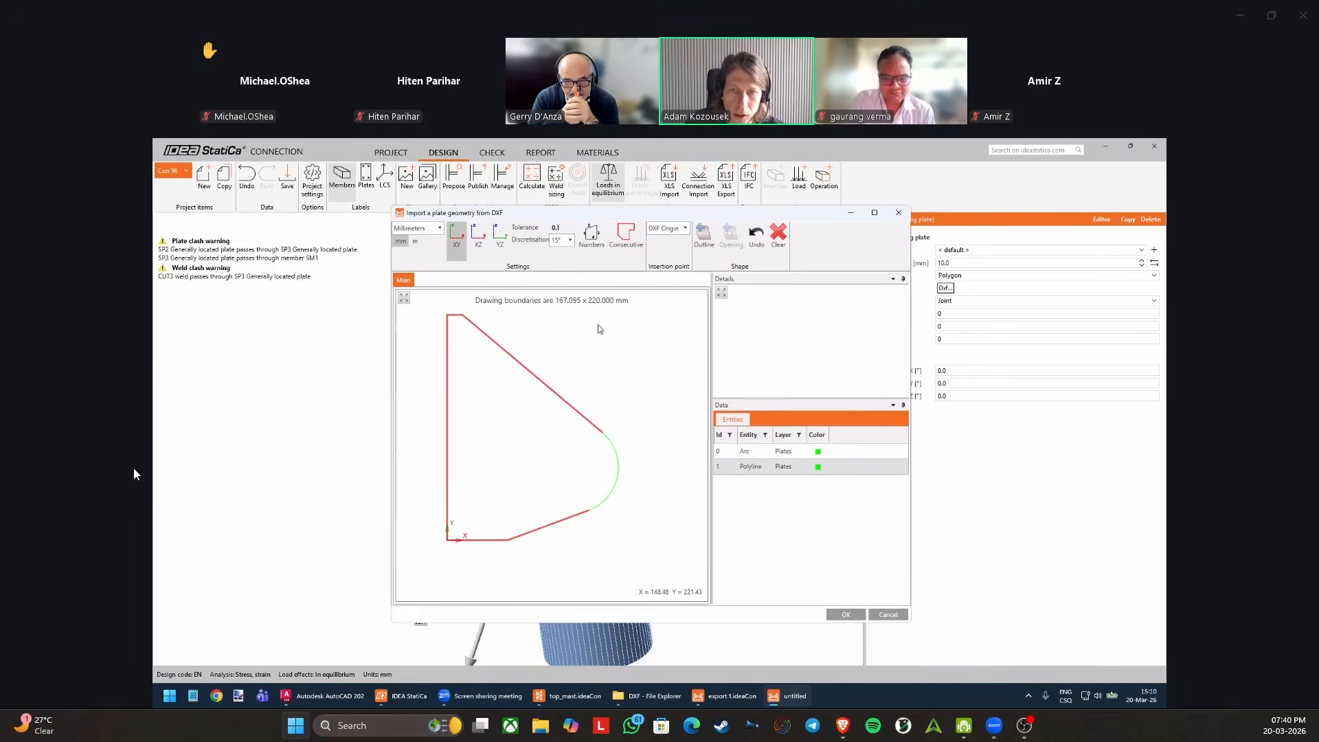
click(626, 240)
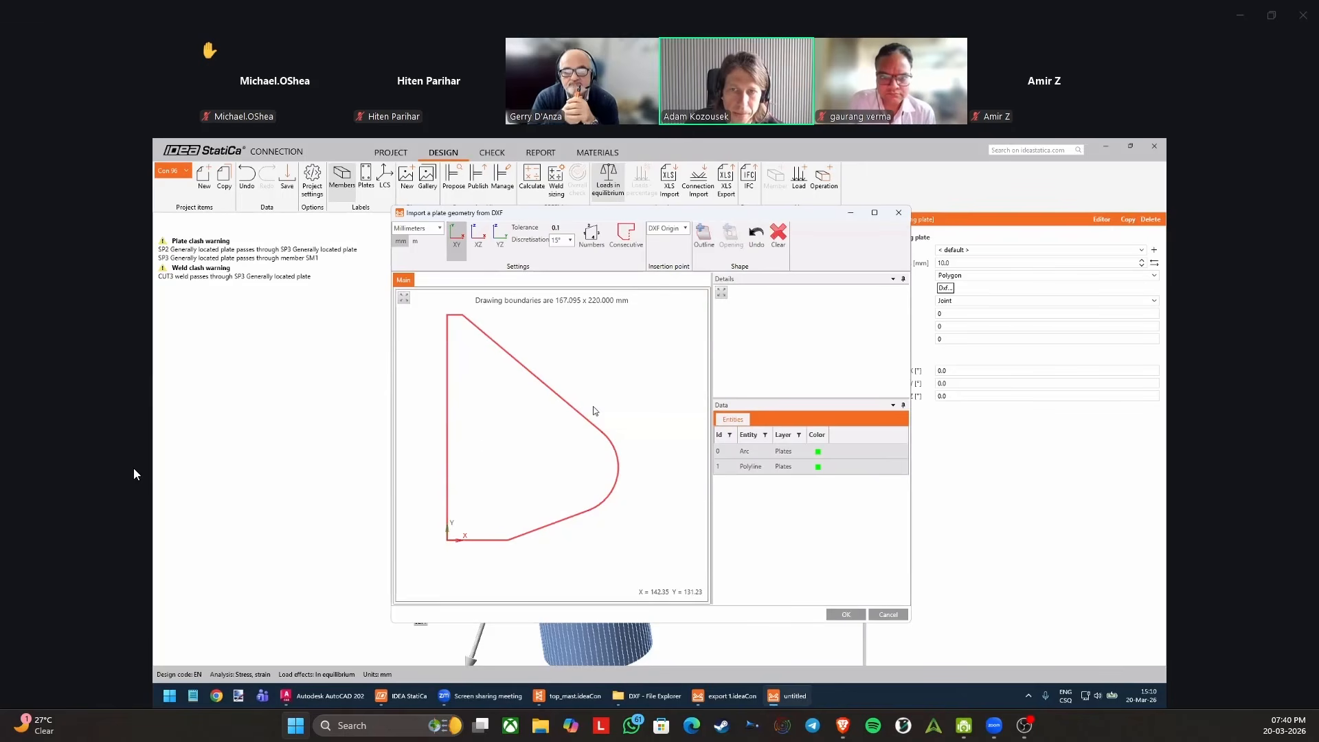
click(705, 238)
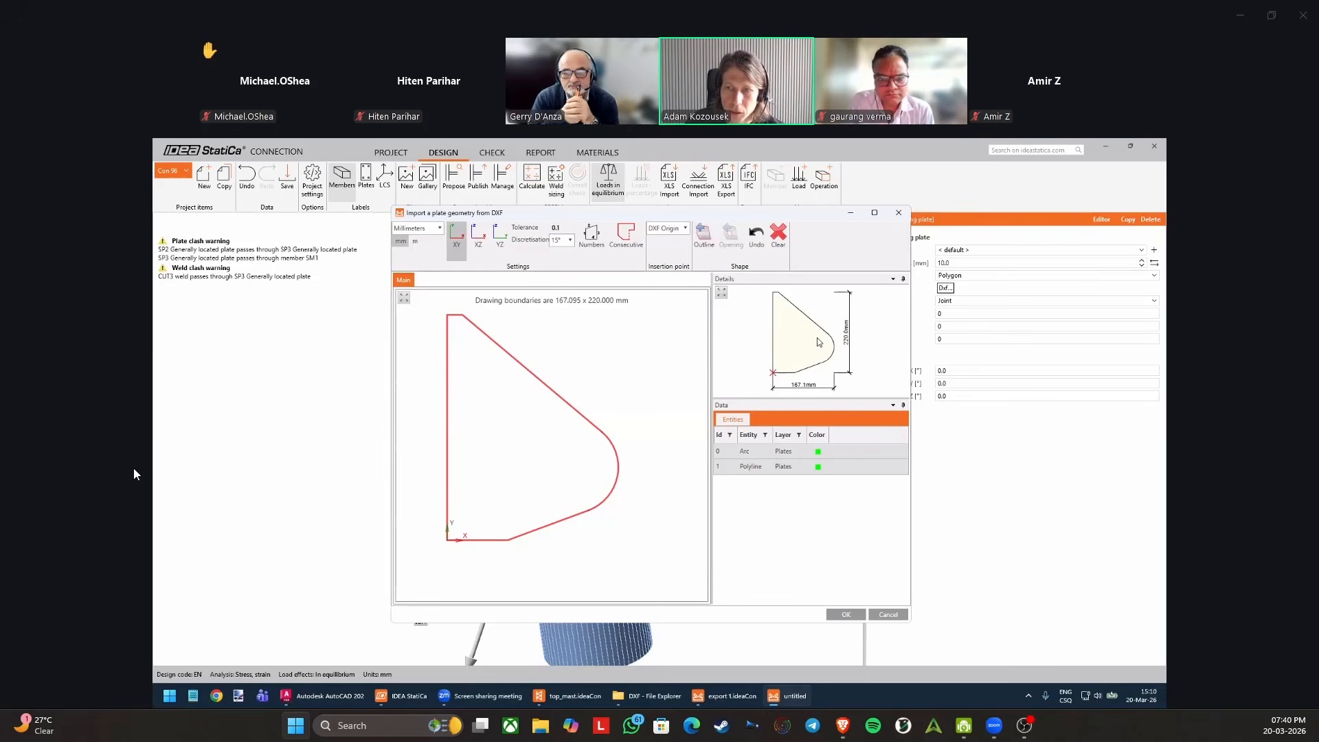
Check the outline preview and its insertion point, import it as the shape of SP3, and inspect the plate at the mast top.
scroll(777, 373, up, 1)
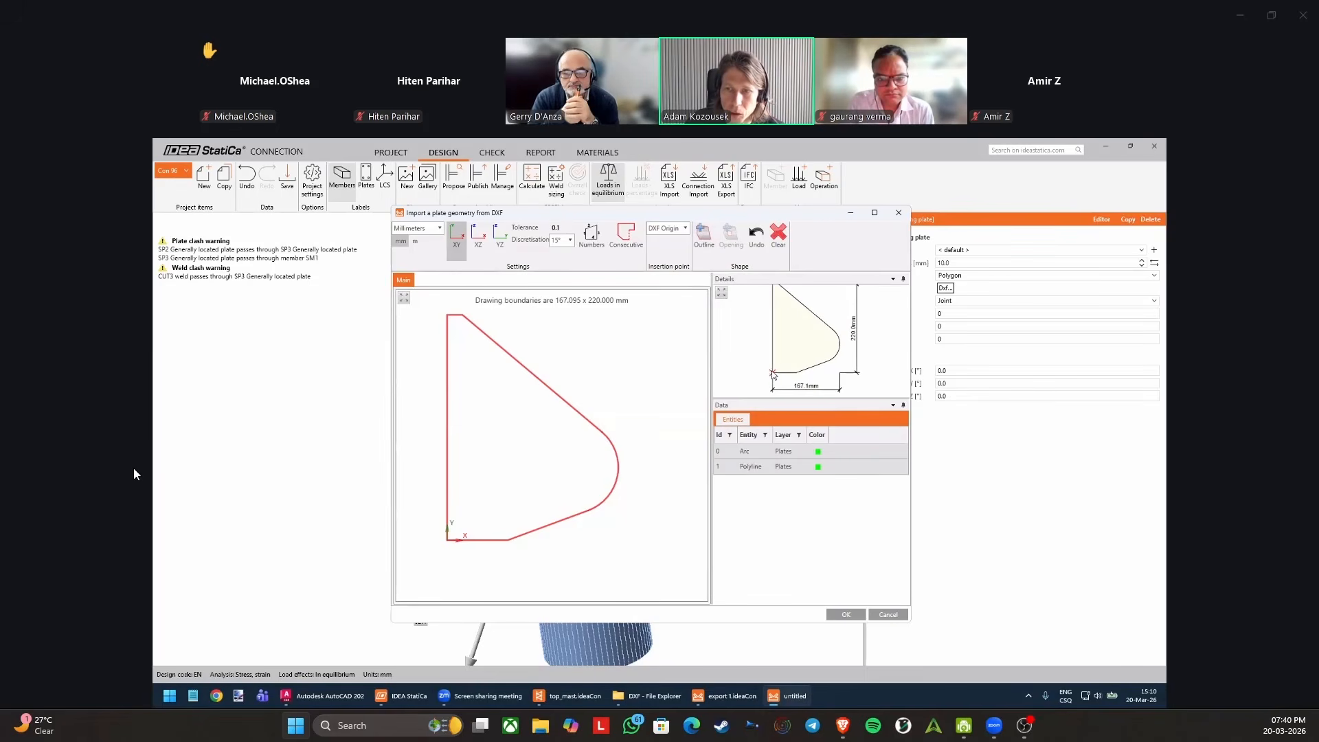
scroll(775, 375, down, 1)
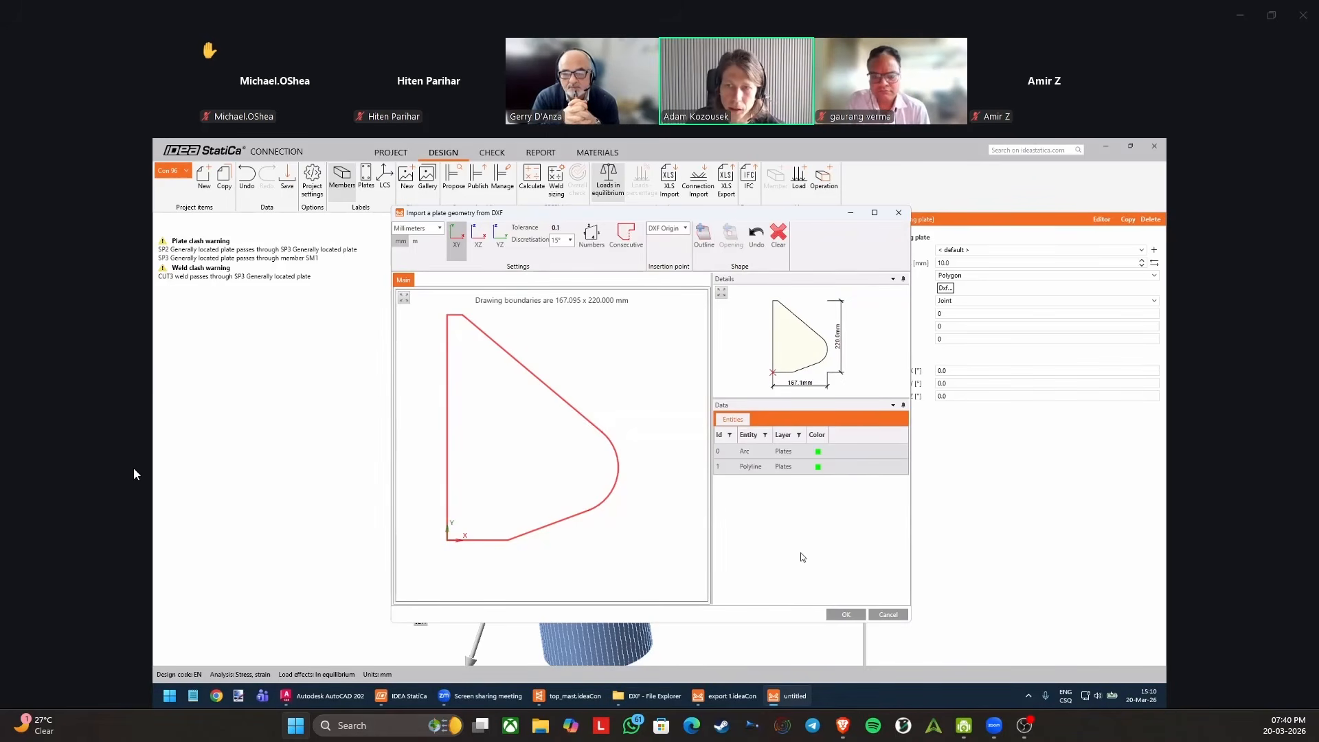
click(846, 615)
mouse_move(602, 399)
right_down()
mouse_move(571, 455)
mouse_move(603, 403)
mouse_move(612, 415)
right_up()
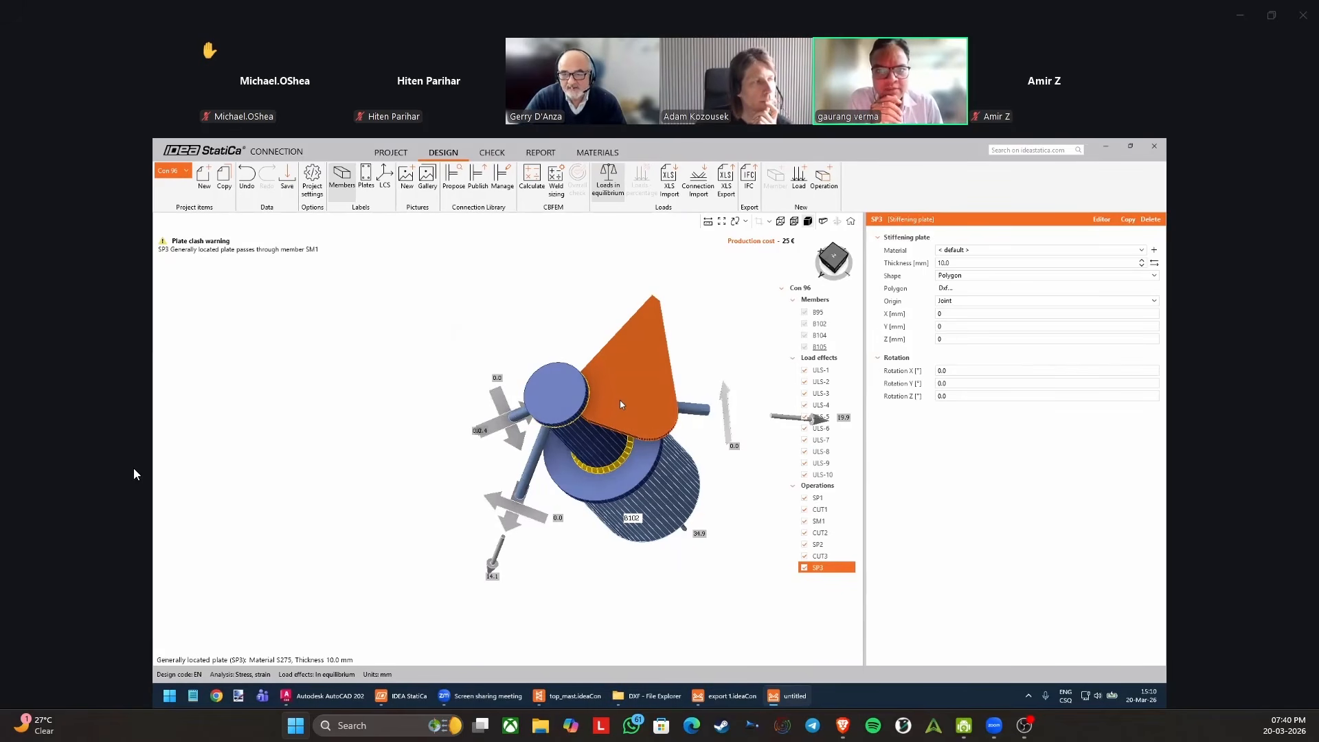
middle_drag(657, 376, 640, 398)
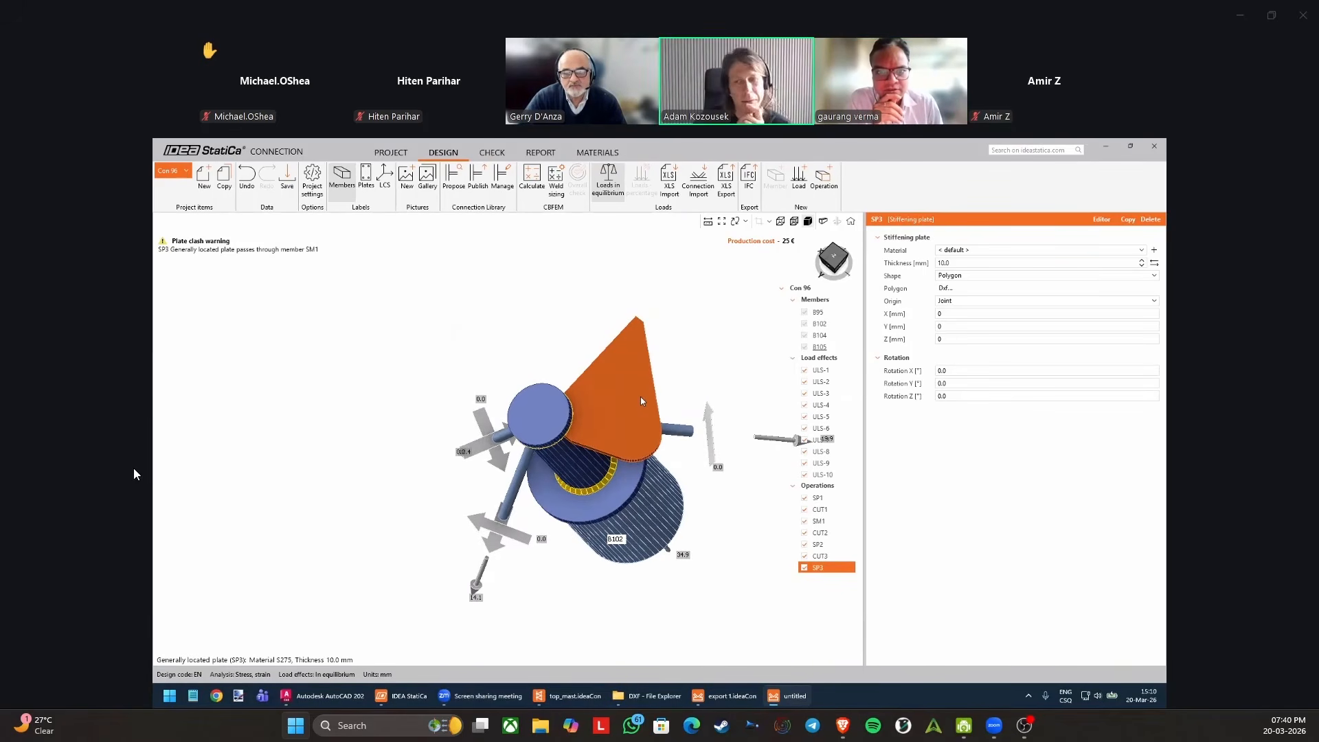
right_drag(577, 381, 585, 376)
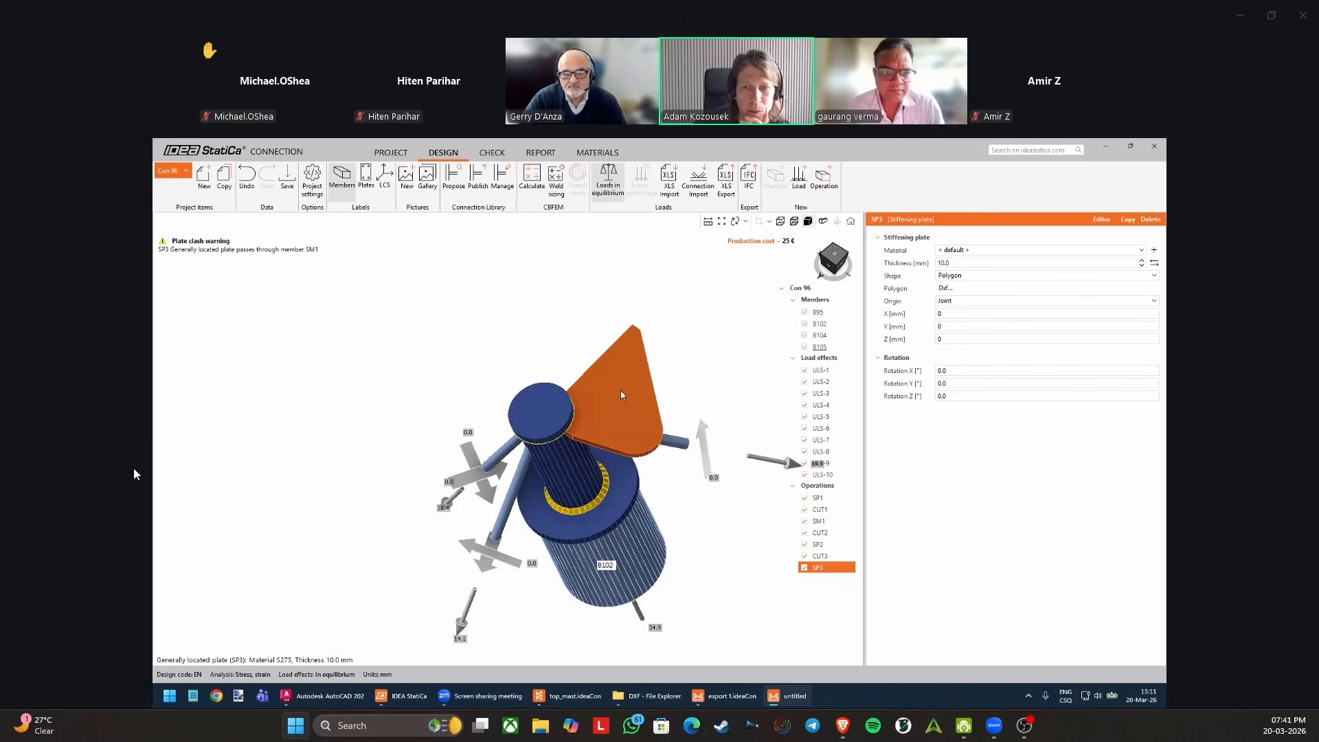
Look into the Connection Library manager and the library's proposed designs, closing both without applying anything.
click(499, 185)
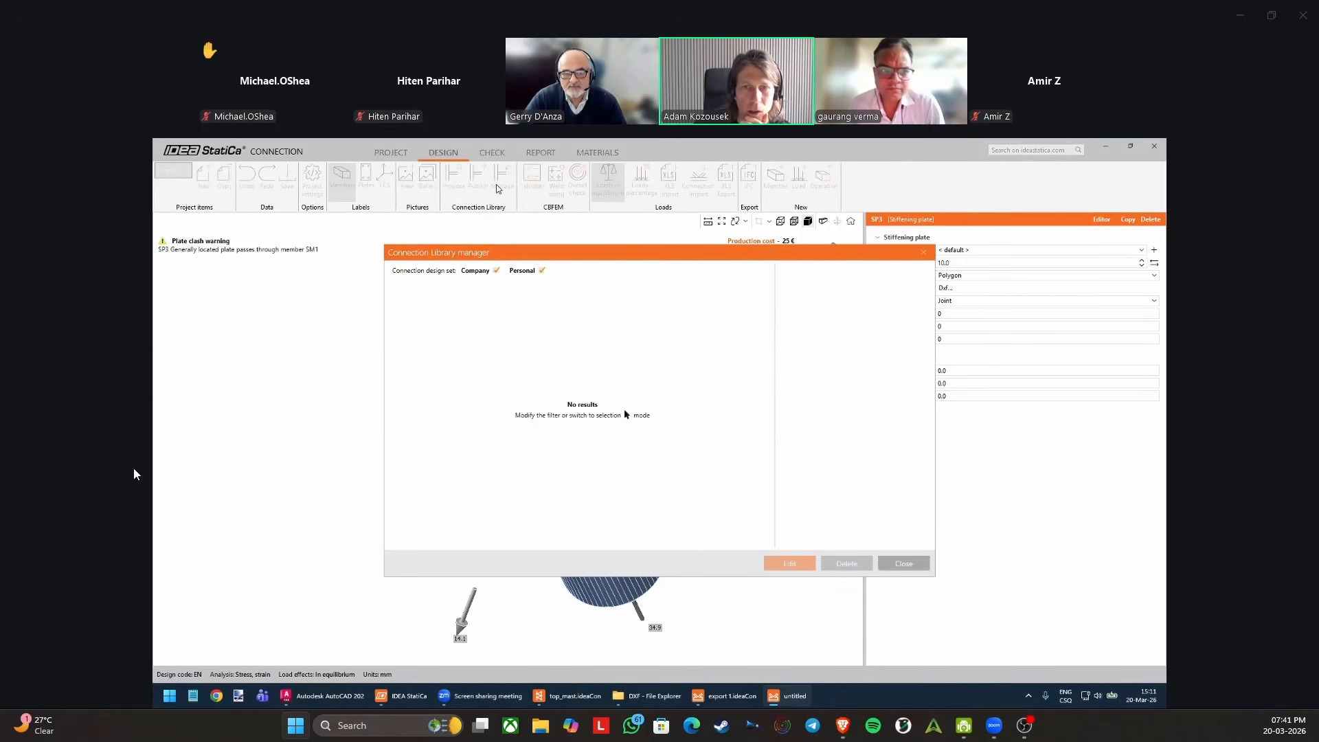
click(924, 254)
click(454, 180)
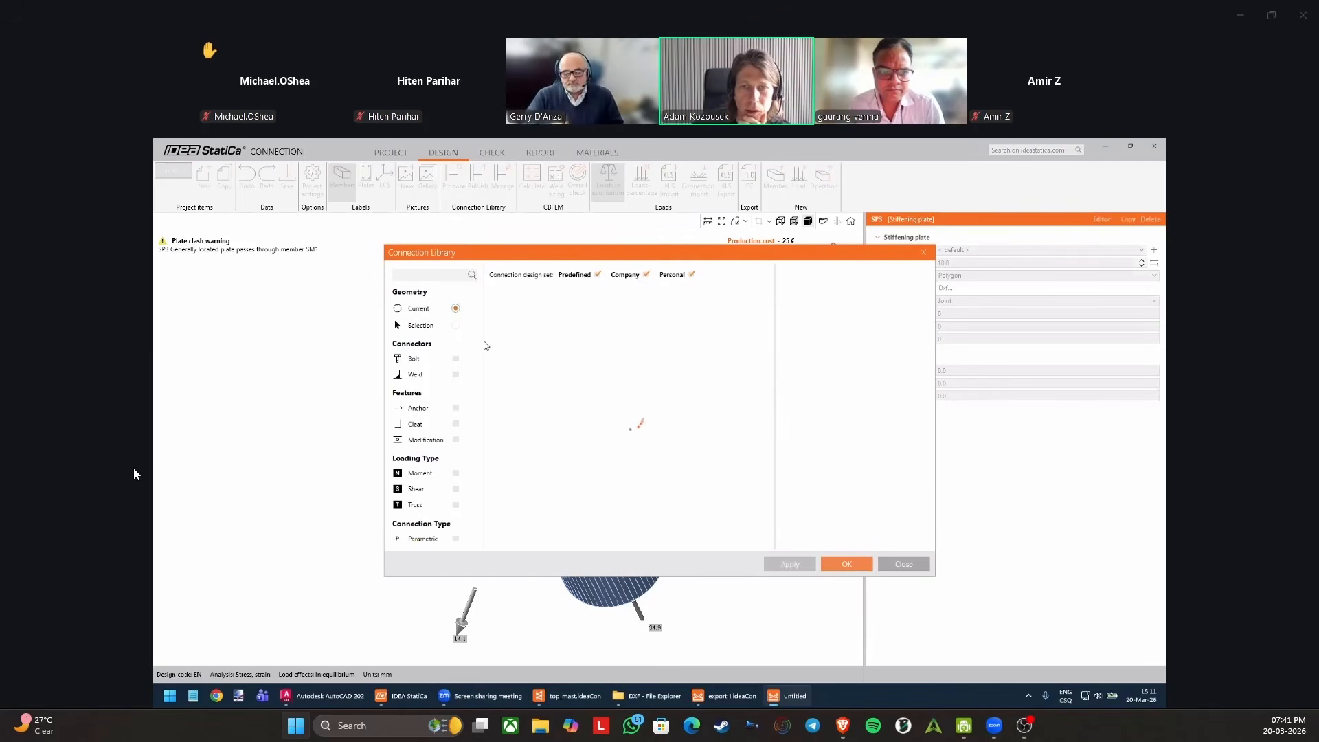
click(924, 252)
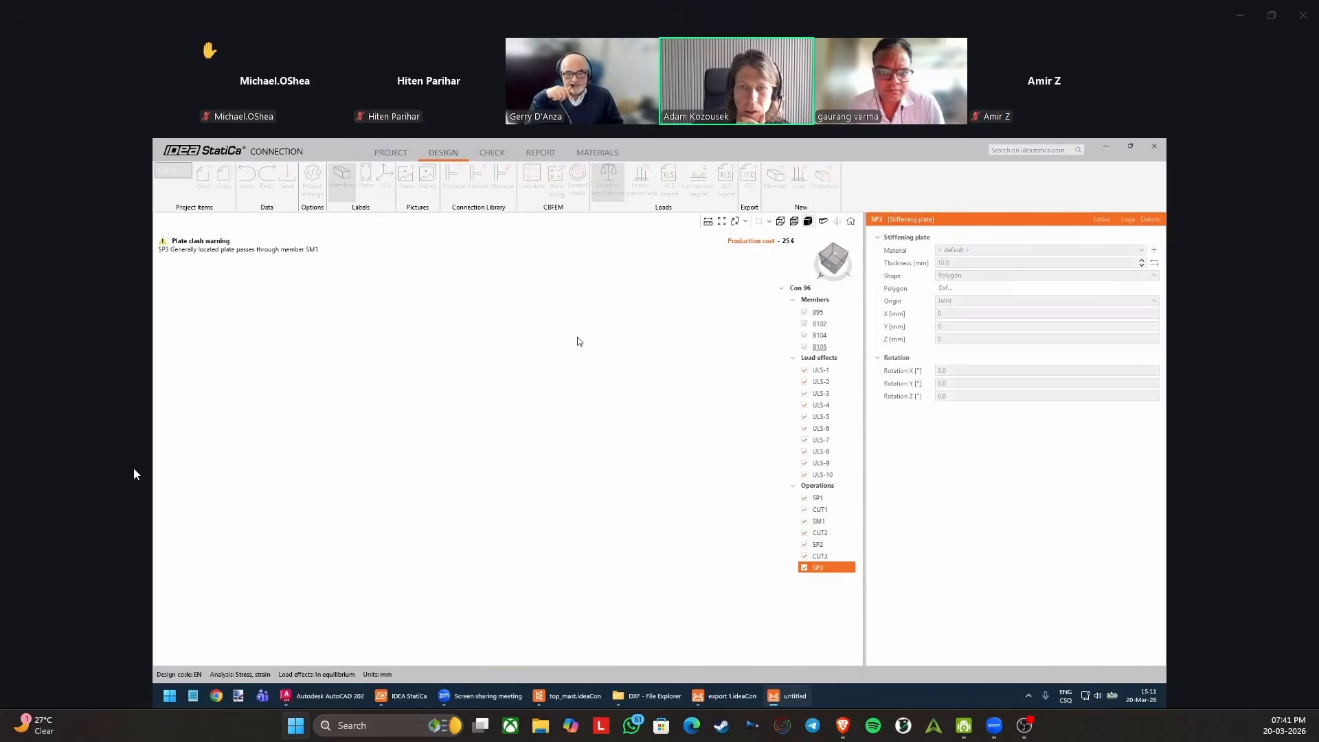
Add a stiffening plate operation to the connection, offset its origin 500 mm in X, and set its shape to Polygon.
scroll(578, 390, down, 2)
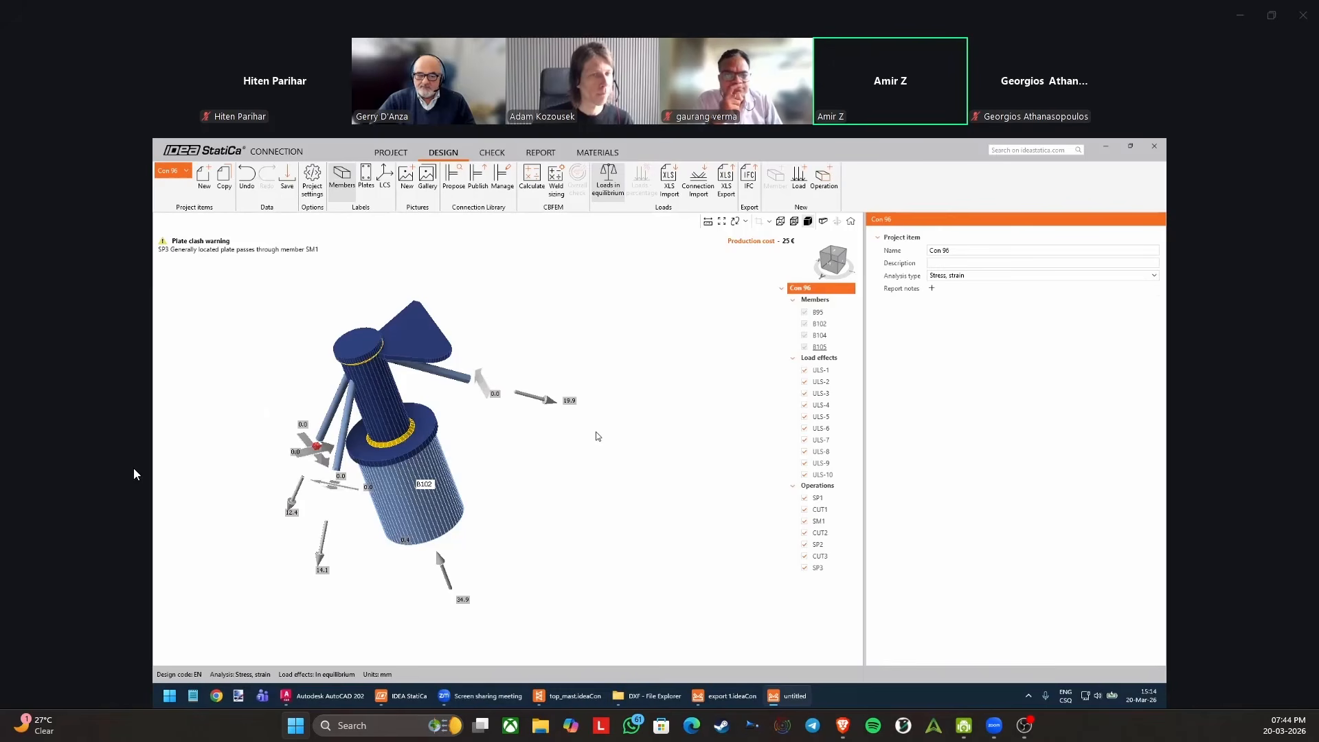
click(824, 179)
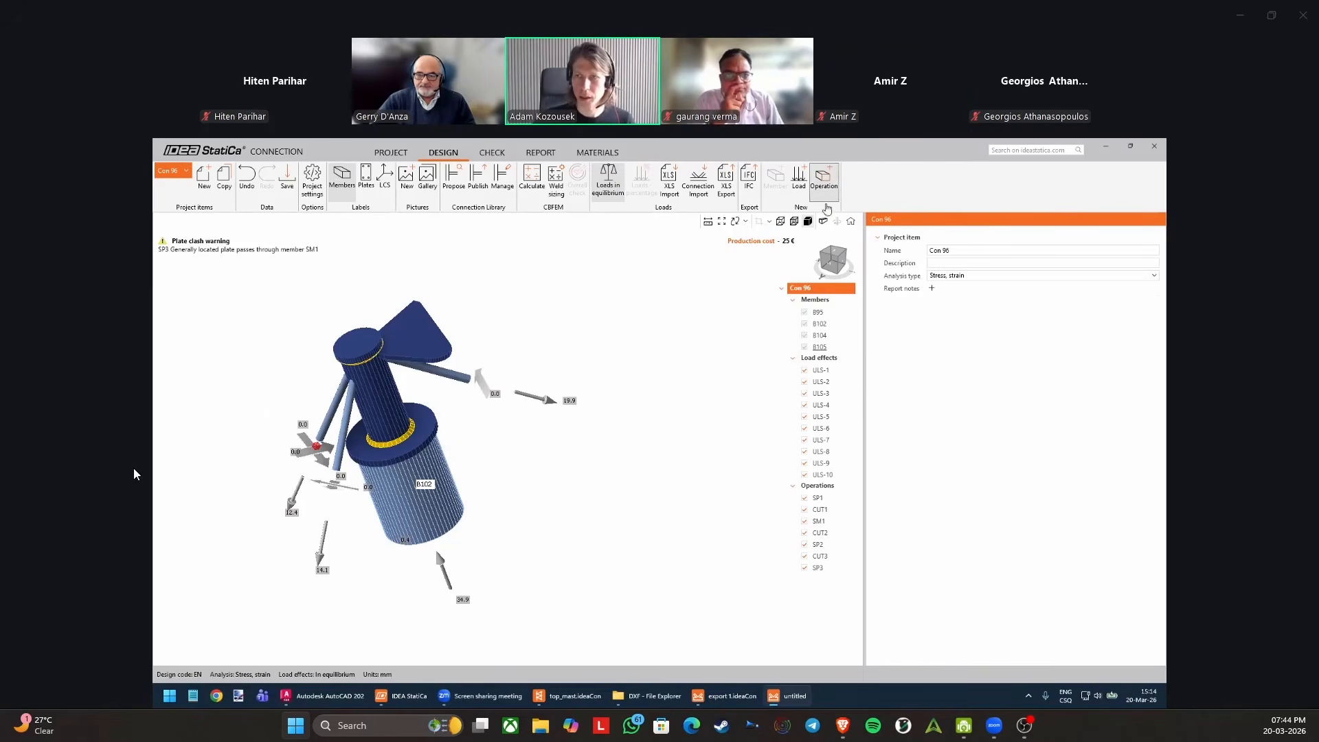
click(610, 475)
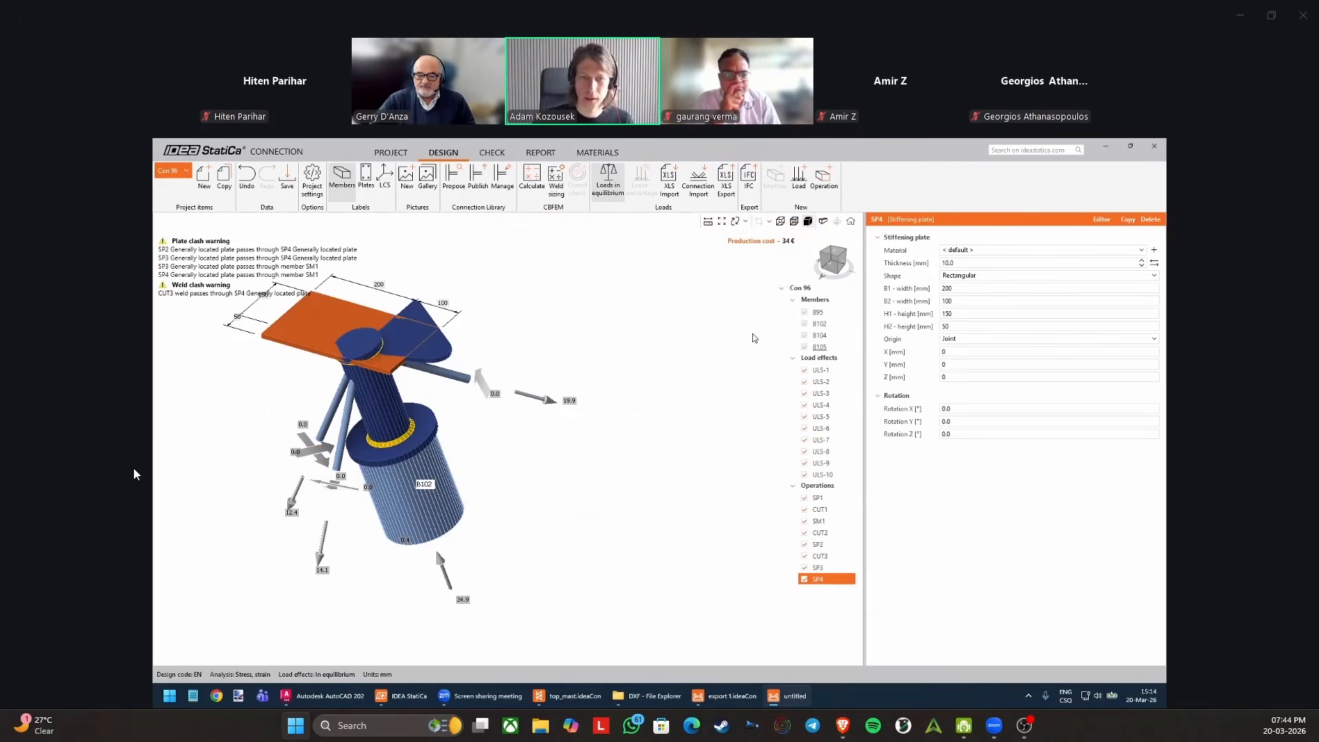
click(966, 350)
text(500)
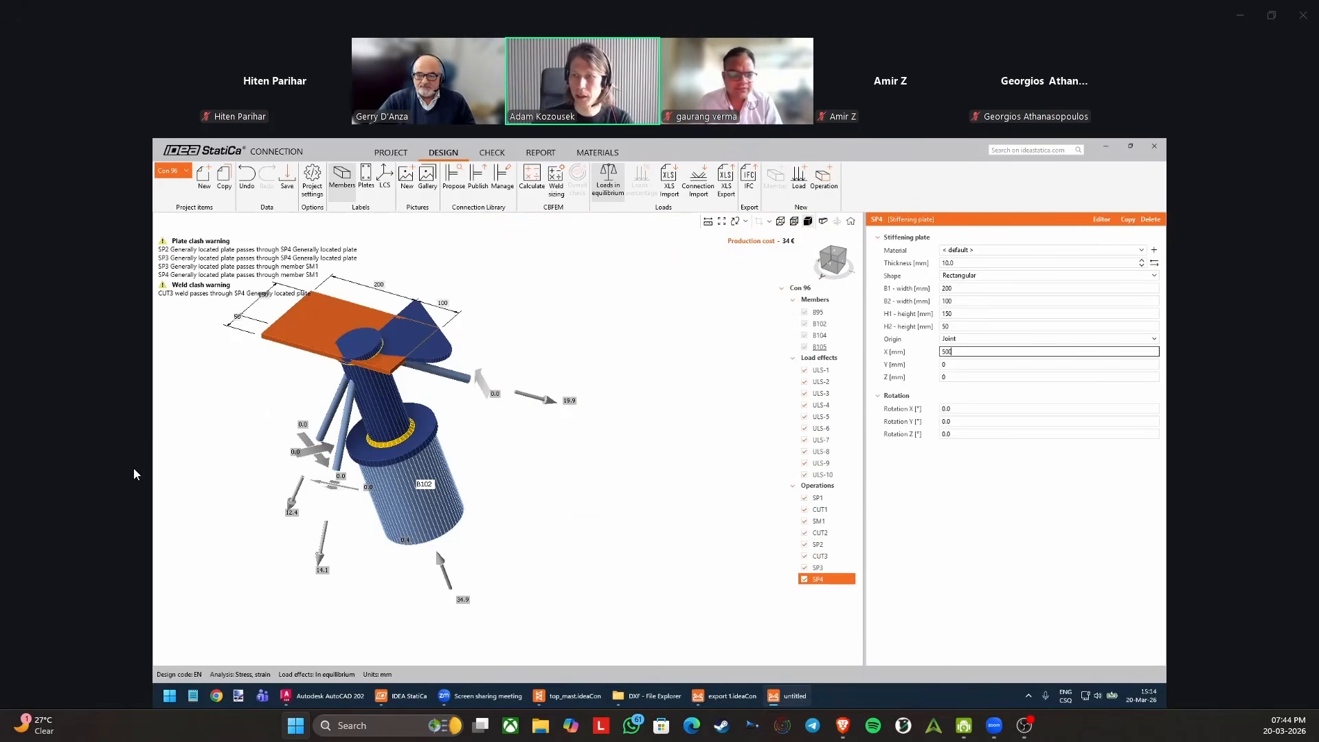
key(Tab)
click(965, 276)
click(981, 320)
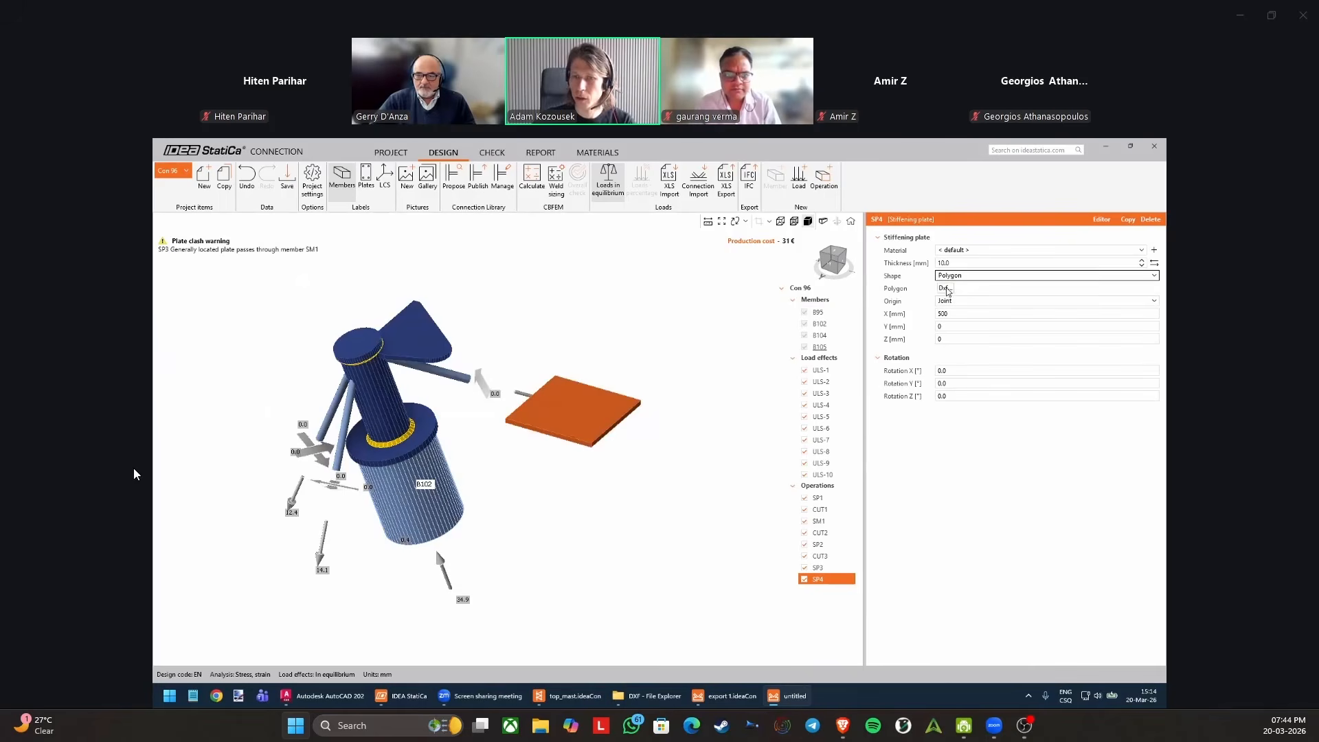
click(945, 287)
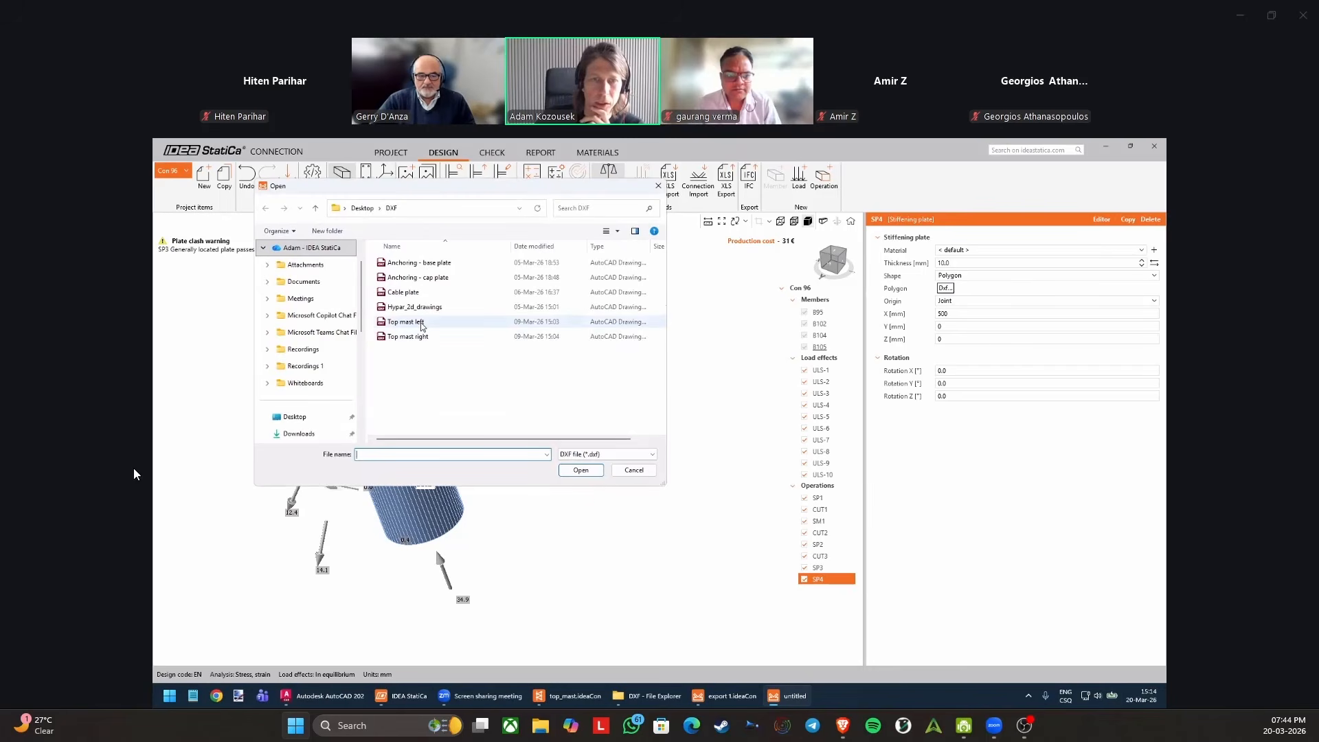
double_click(422, 326)
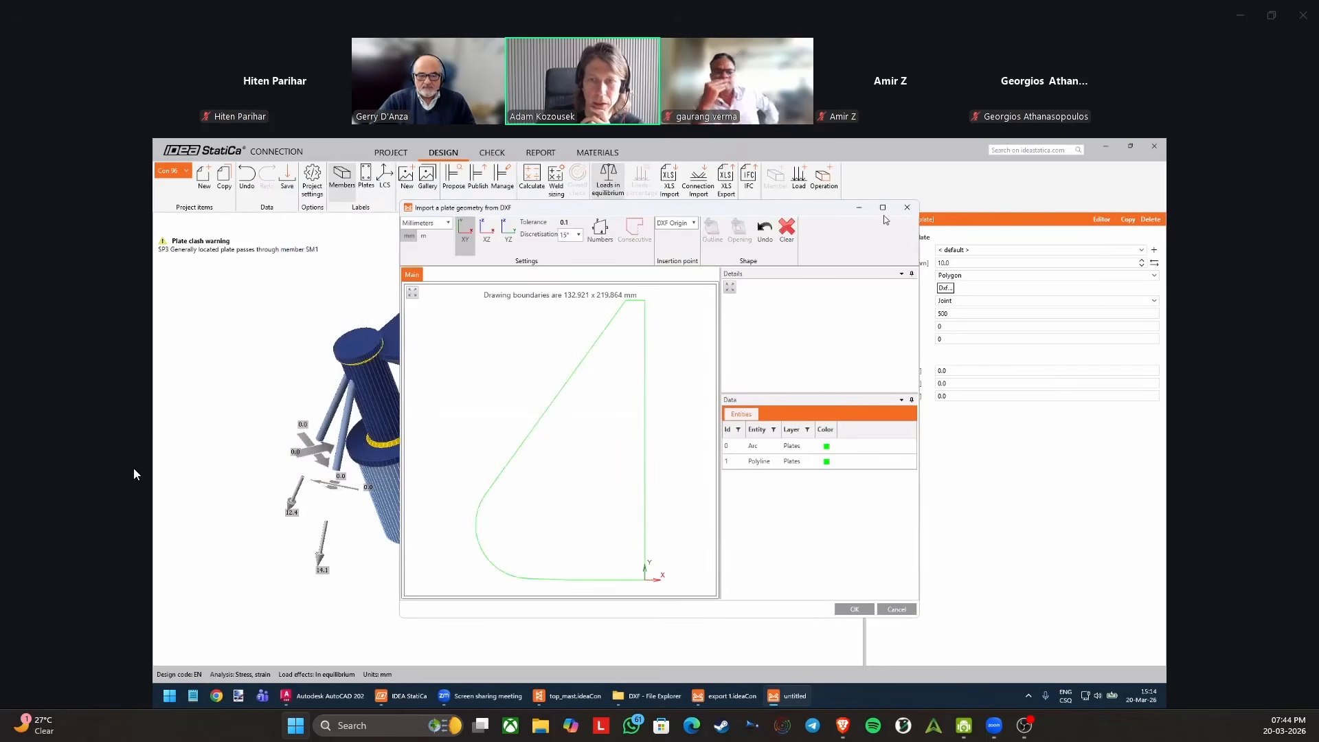
click(909, 207)
Switch to AutoCAD and copy the Pos 06 plate outline together with its hole.
click(323, 696)
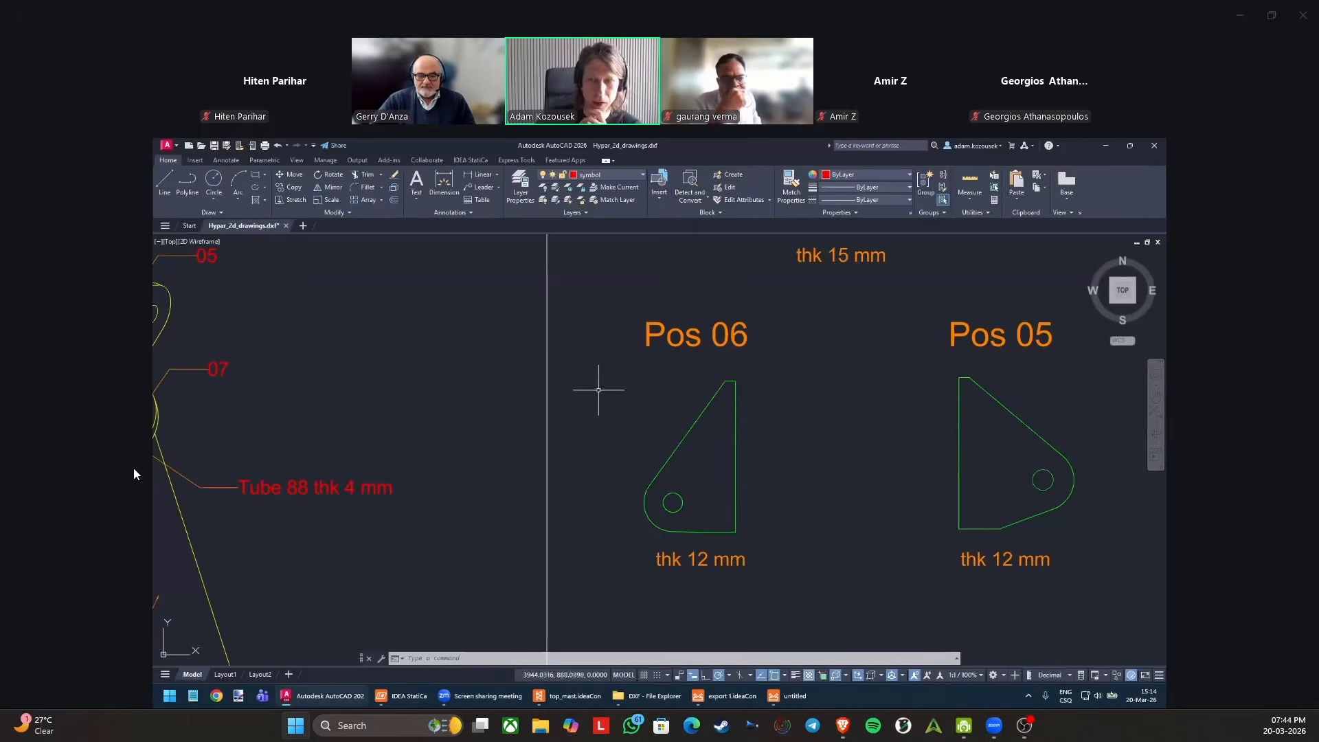
click(619, 378)
click(782, 537)
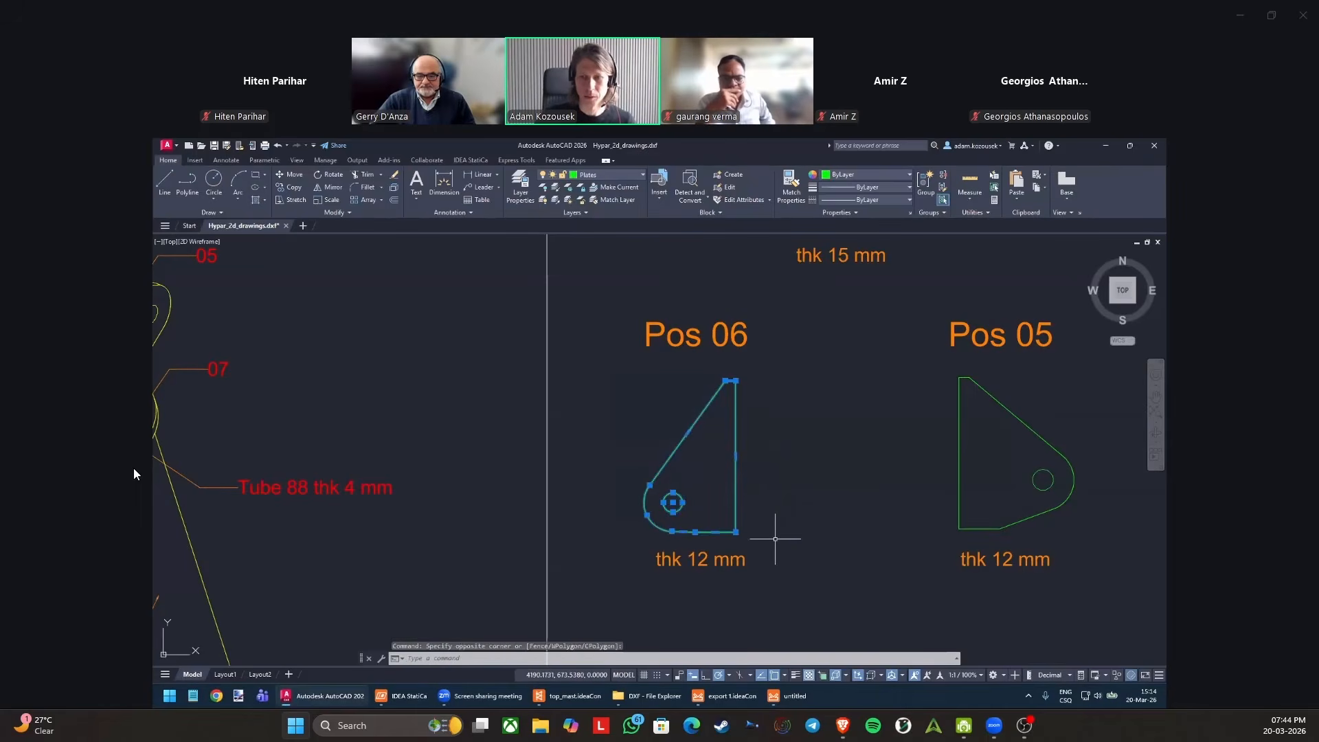
key(ctrl+c)
Create a new drawing from the acad template and paste the copied plate near the origin.
click(166, 145)
click(193, 203)
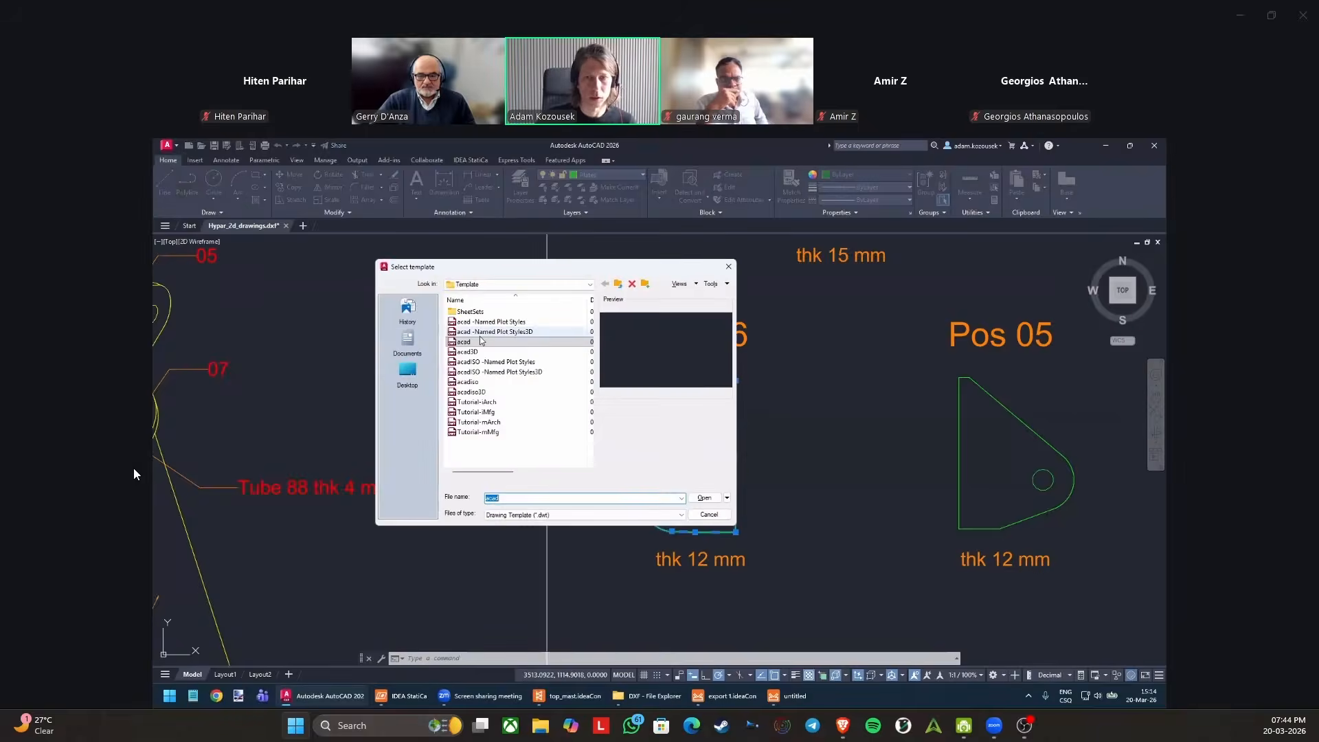
key(Return)
key(ctrl+v)
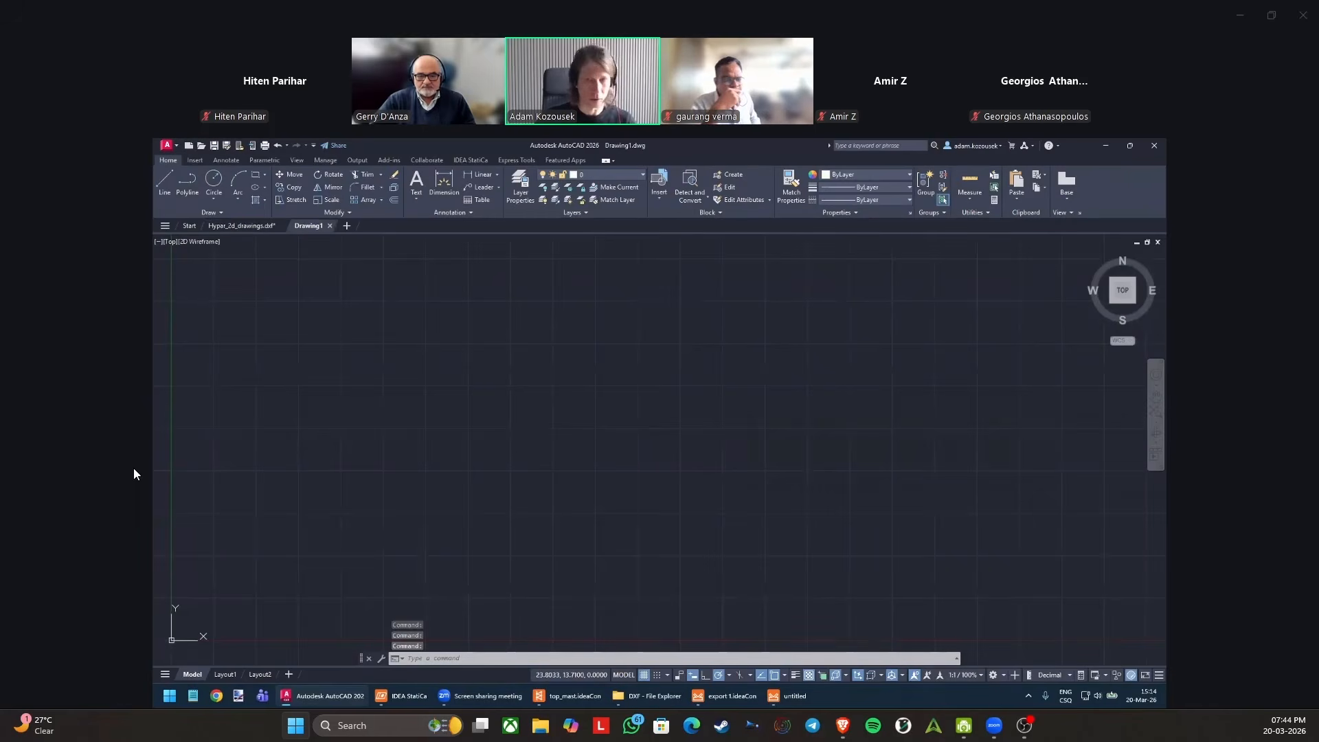
click(486, 486)
scroll(603, 404, down, 10)
scroll(601, 398, up, 4)
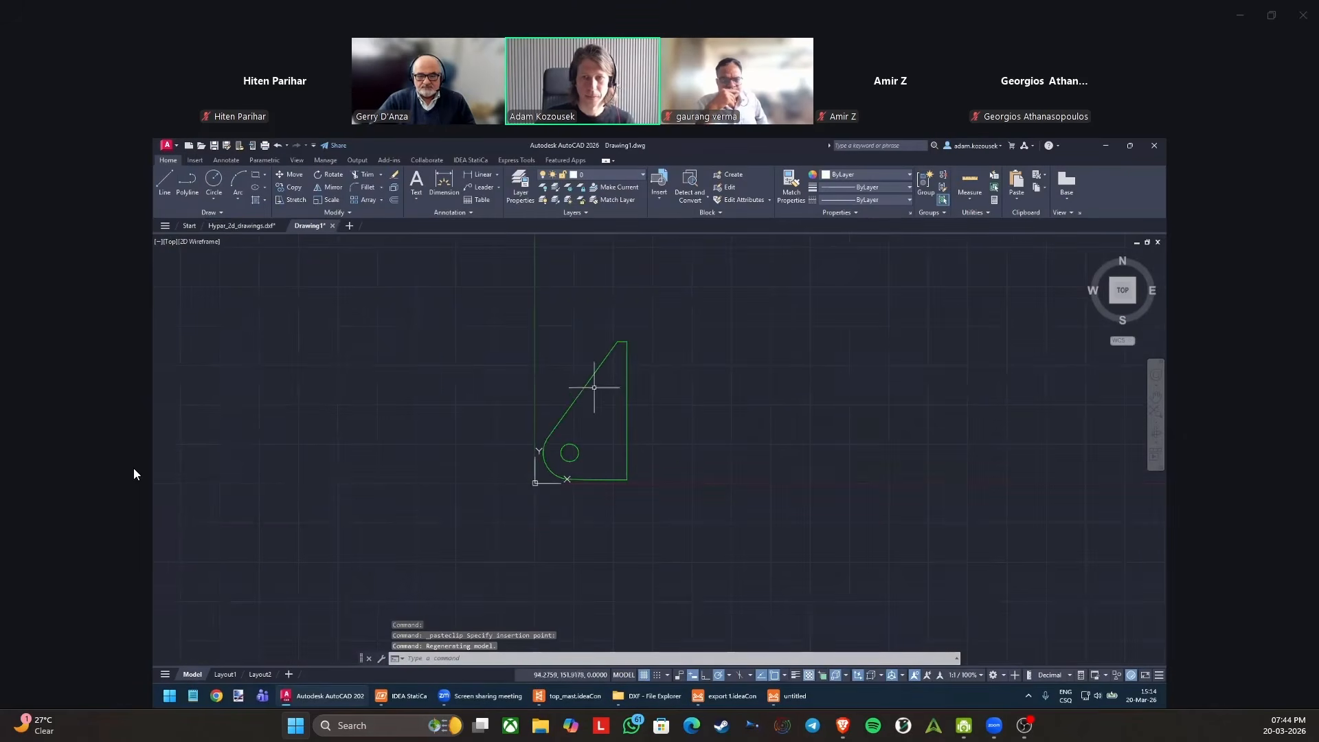
Save the drawing to the desktop as Drawing1 in AutoCAD 2018 DXF format and close it without saving it as DWG.
click(179, 148)
click(199, 278)
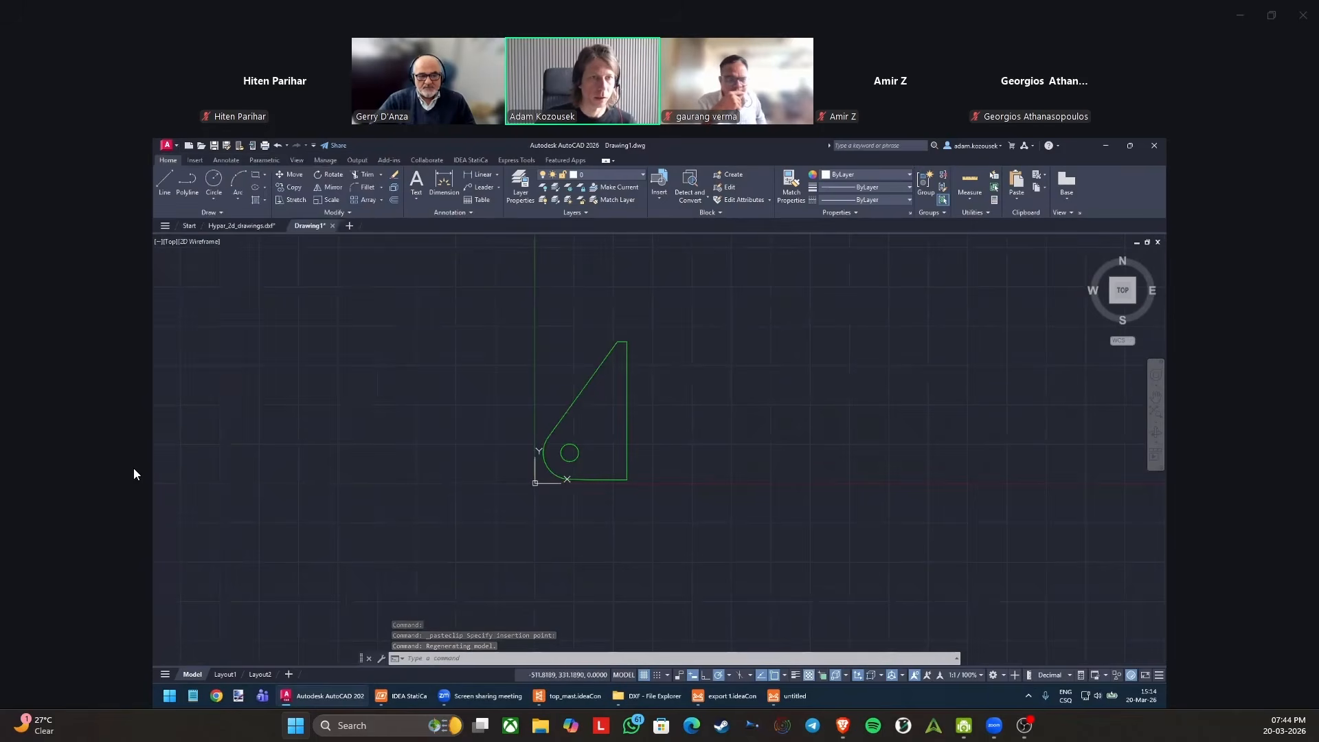
click(570, 502)
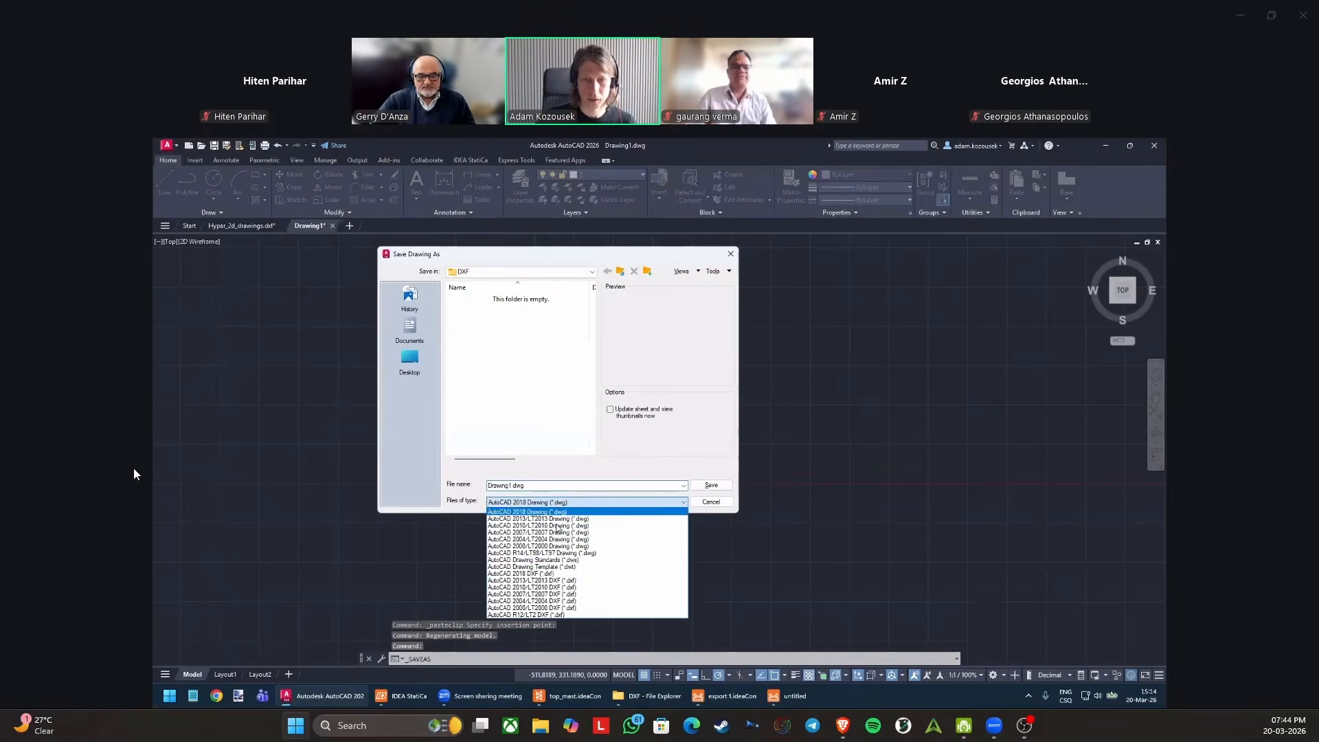
click(547, 573)
click(411, 357)
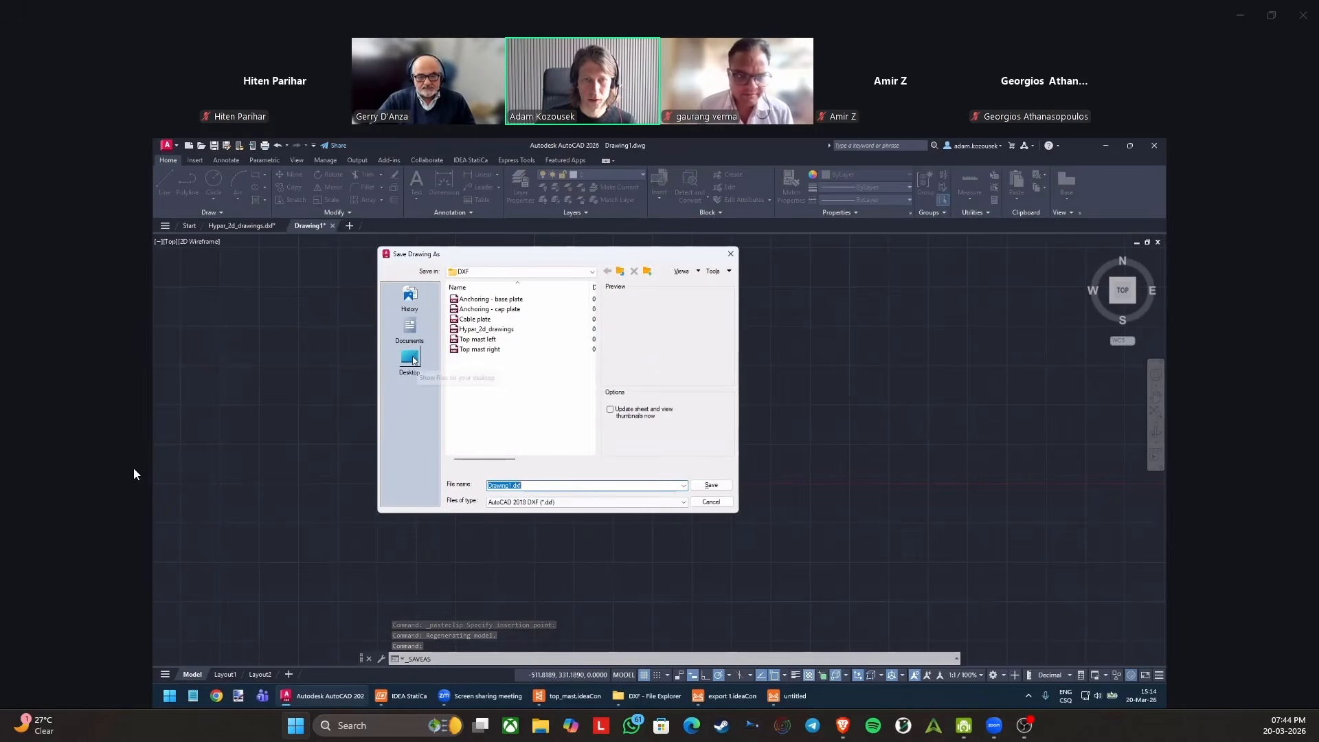
click(715, 487)
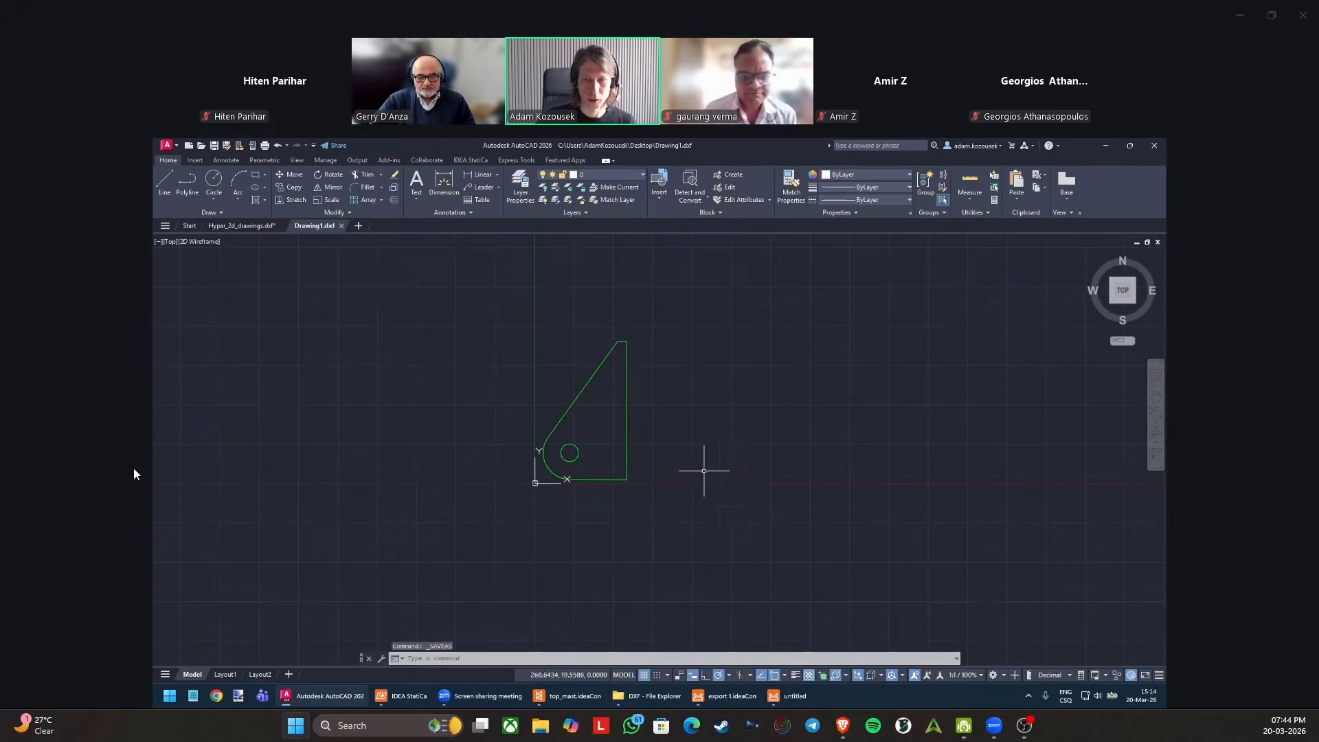
click(341, 226)
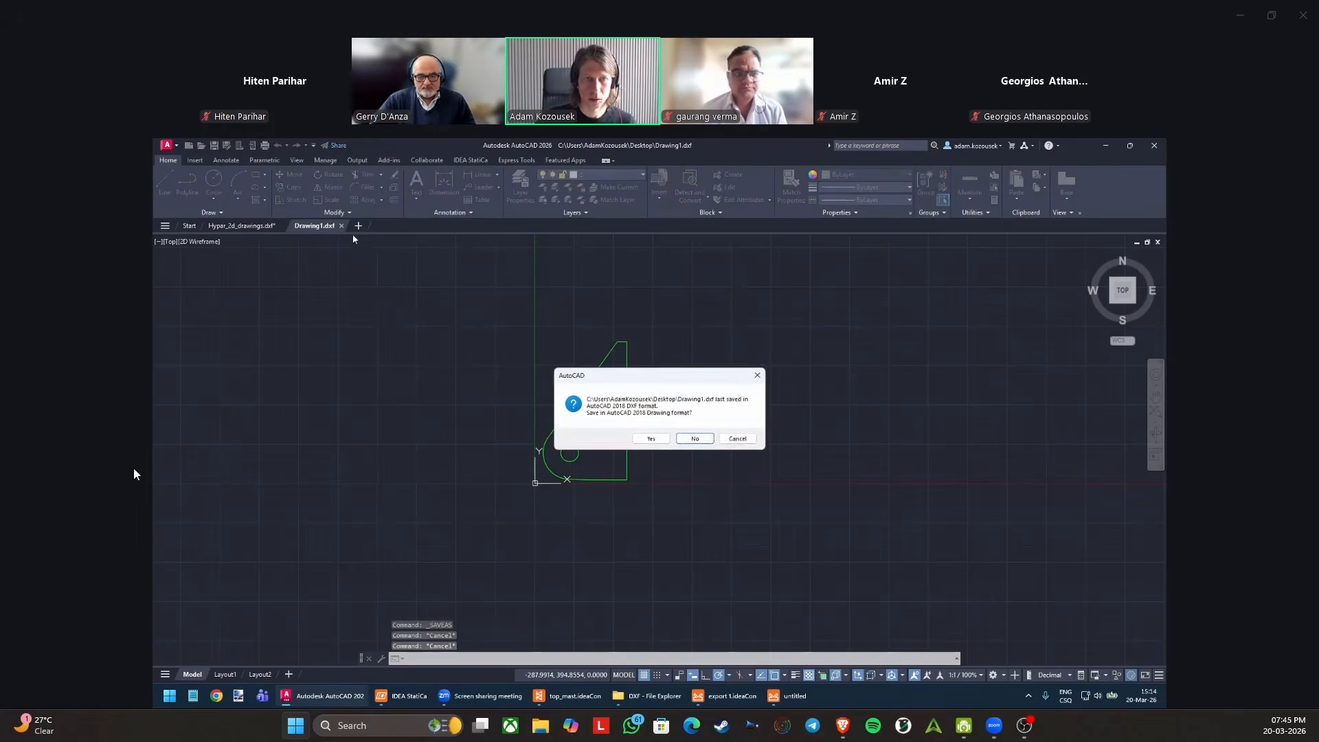
click(695, 439)
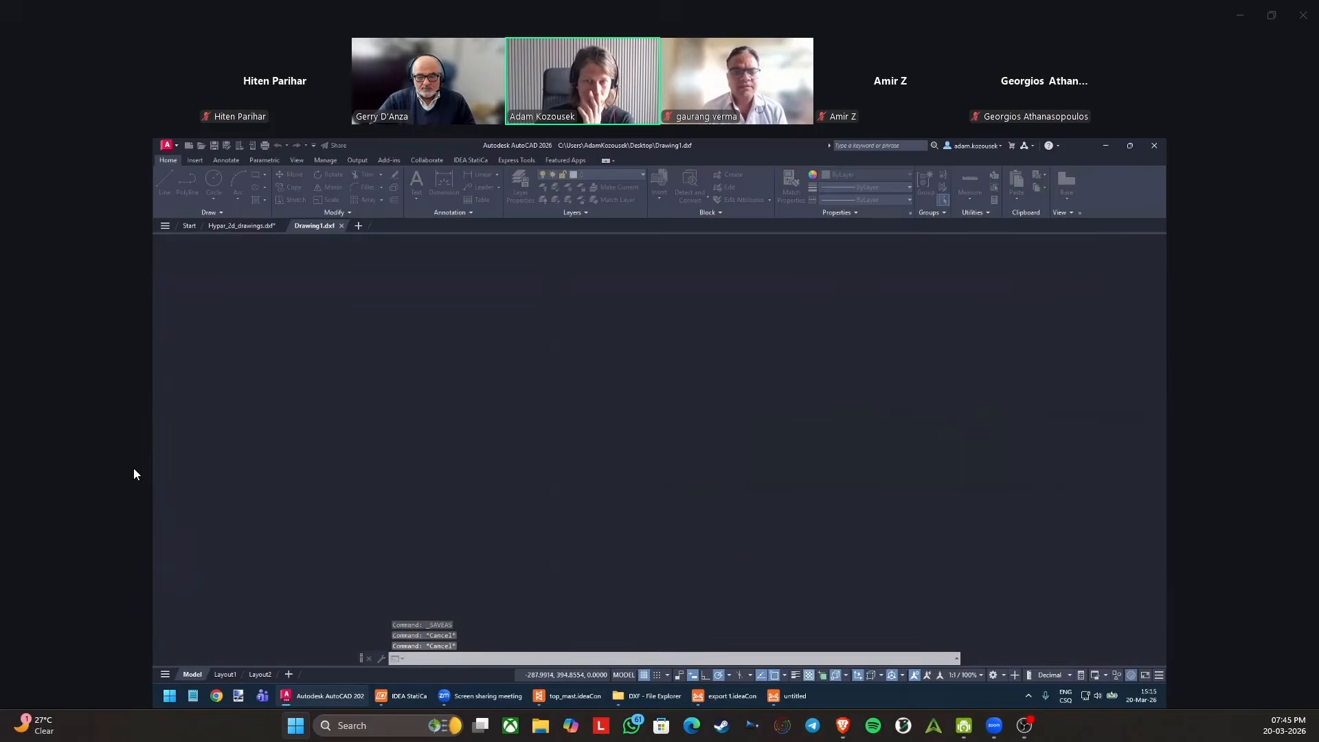
Return to IDEA StatiCa, load the Drawing1 DXF as the polygon geometry of SP4, and select the plate's polyline.
click(1106, 145)
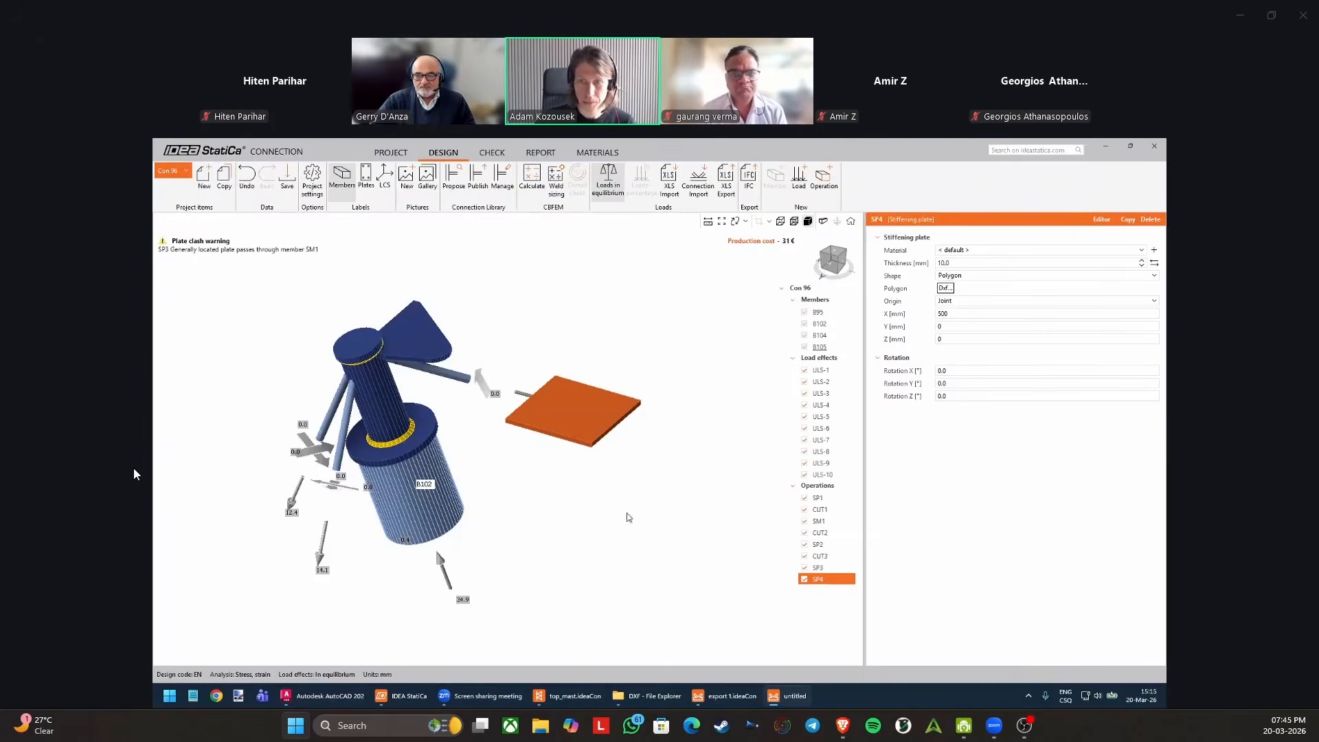
click(946, 289)
double_click(539, 339)
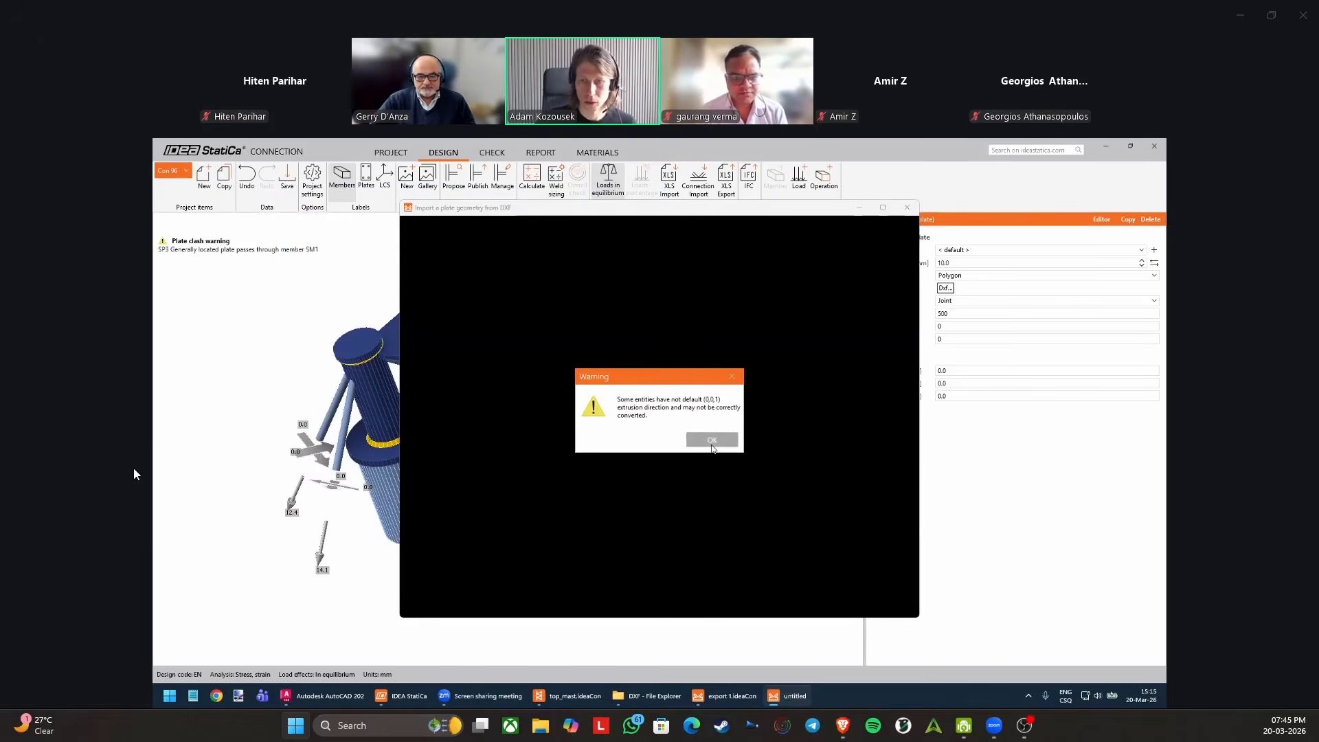
click(710, 440)
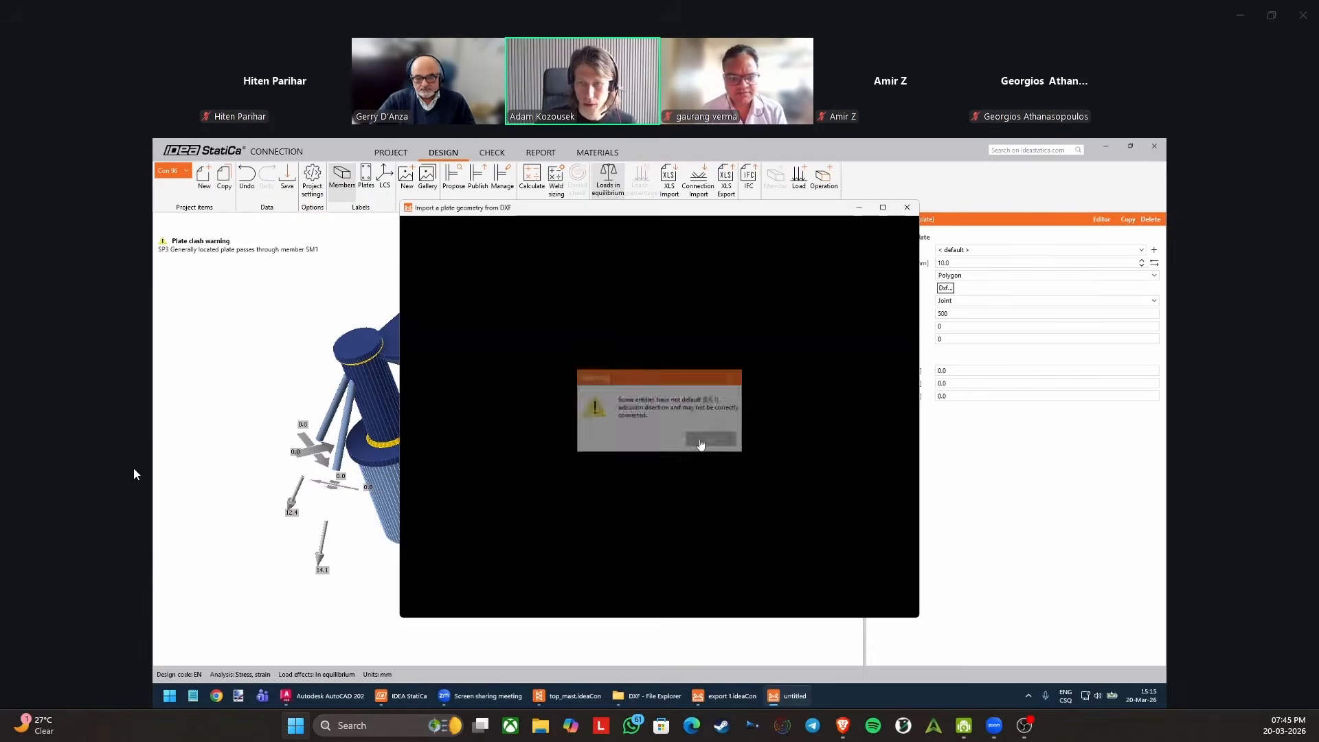
scroll(551, 450, down, 1)
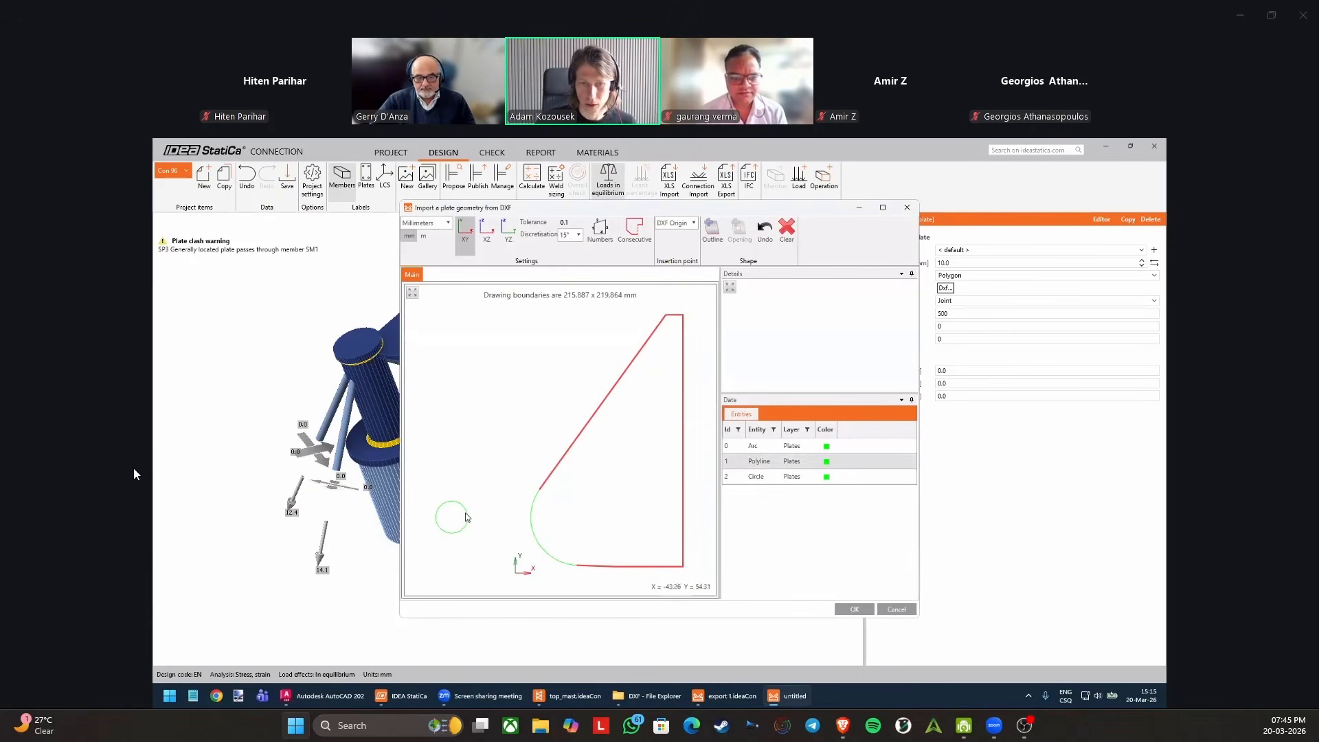
click(552, 475)
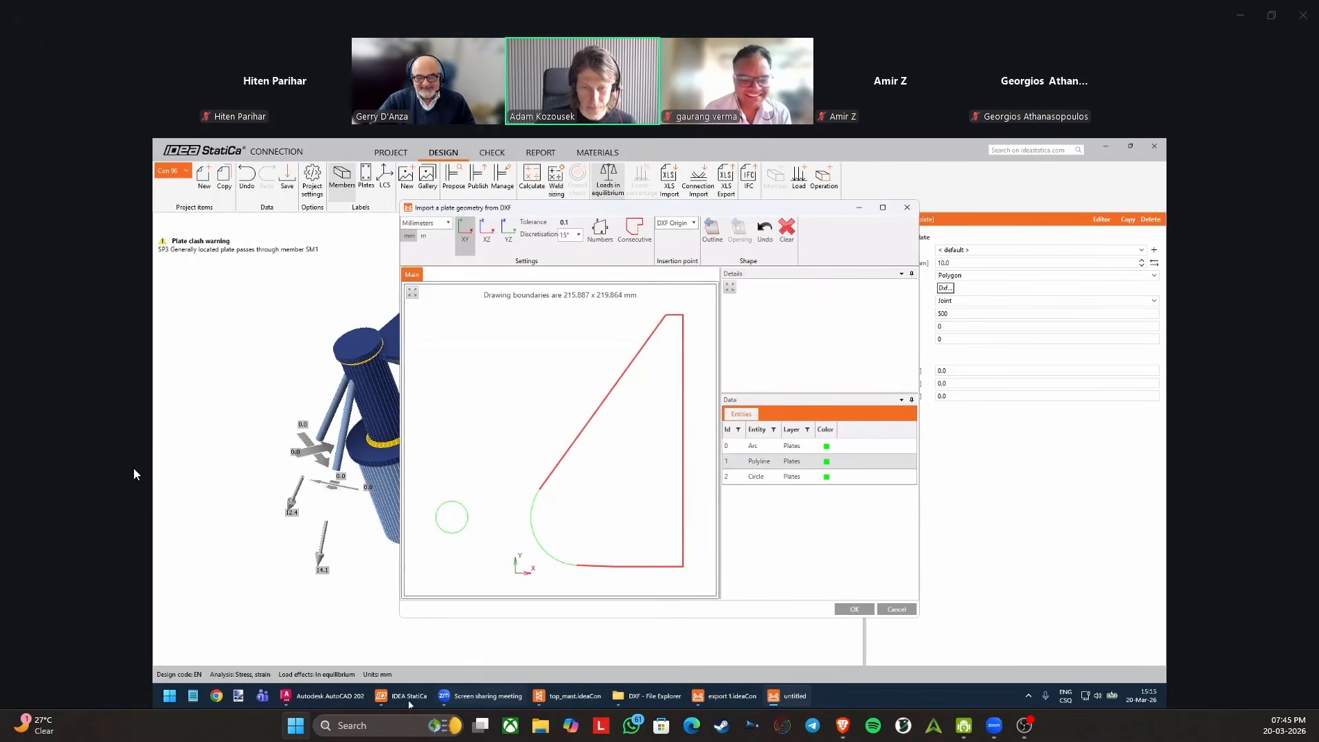
Switch to AutoCAD, reopen the Drawing1 DXF from the desktop, and inspect the plate's entities.
click(341, 698)
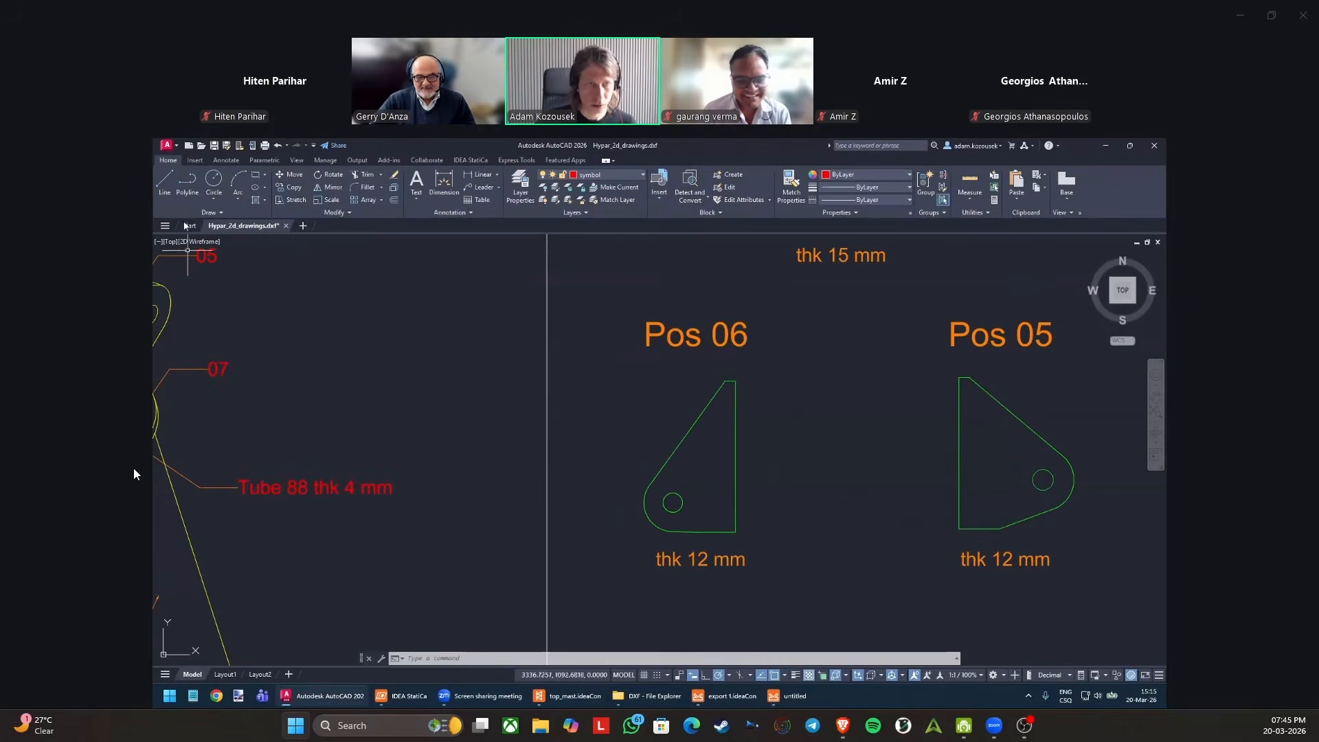
click(202, 146)
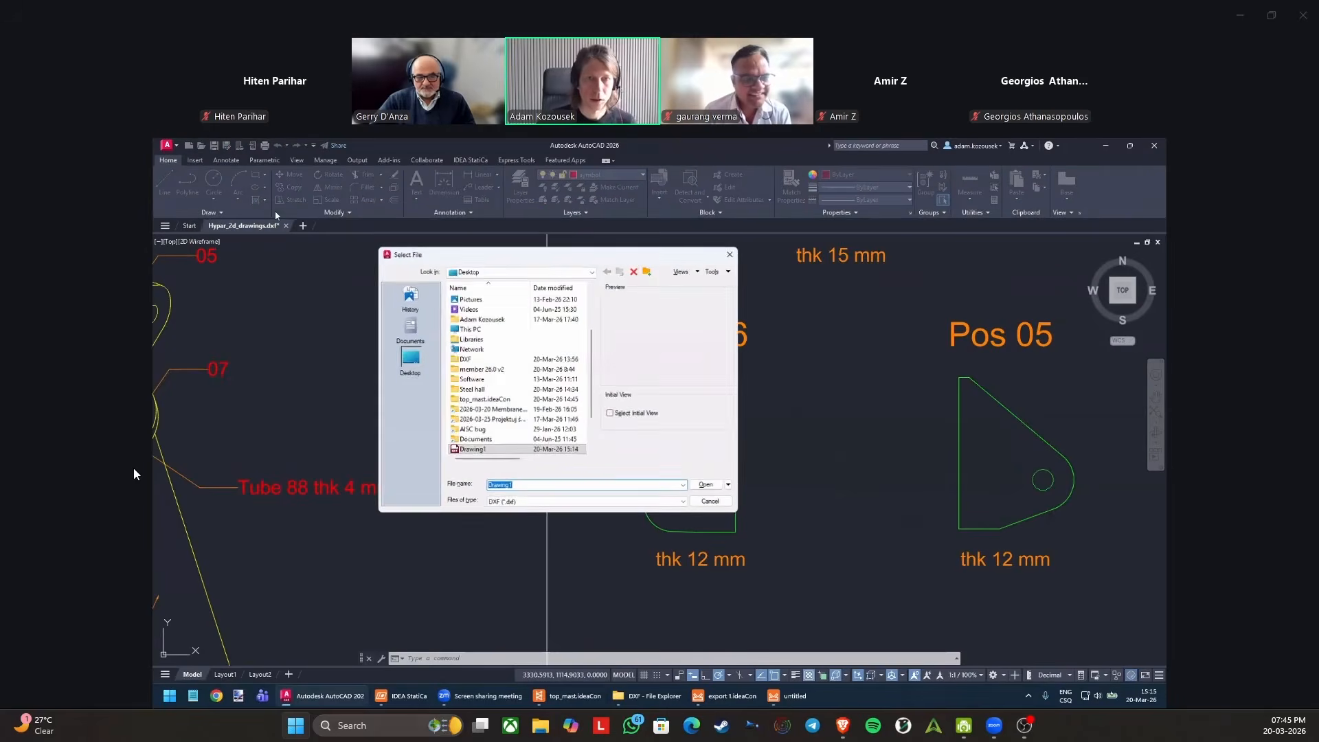
double_click(472, 450)
click(520, 314)
click(670, 496)
scroll(587, 442, up, 4)
key(Escape)
key(Escape)
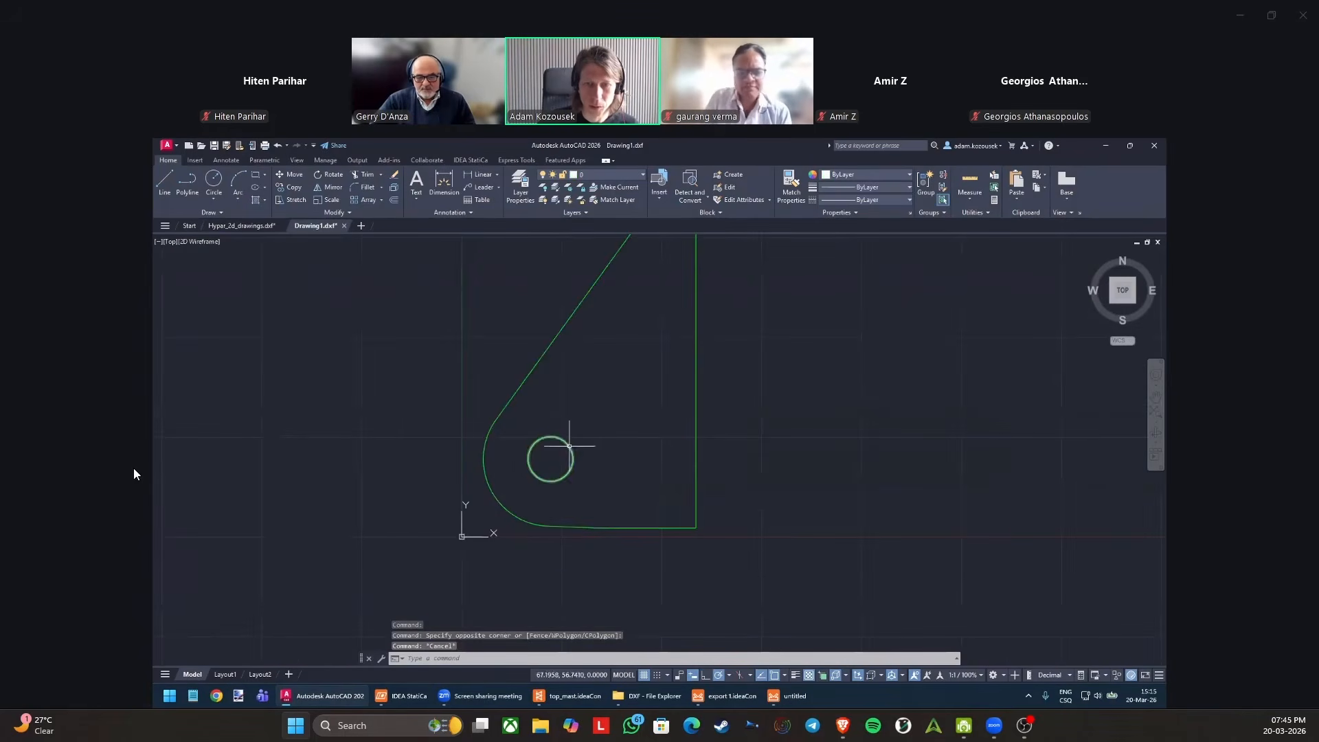
Select the entire plate with its hole and explode its polyline into separate segments.
scroll(500, 361, down, 2)
scroll(501, 361, down, 2)
click(451, 265)
click(650, 456)
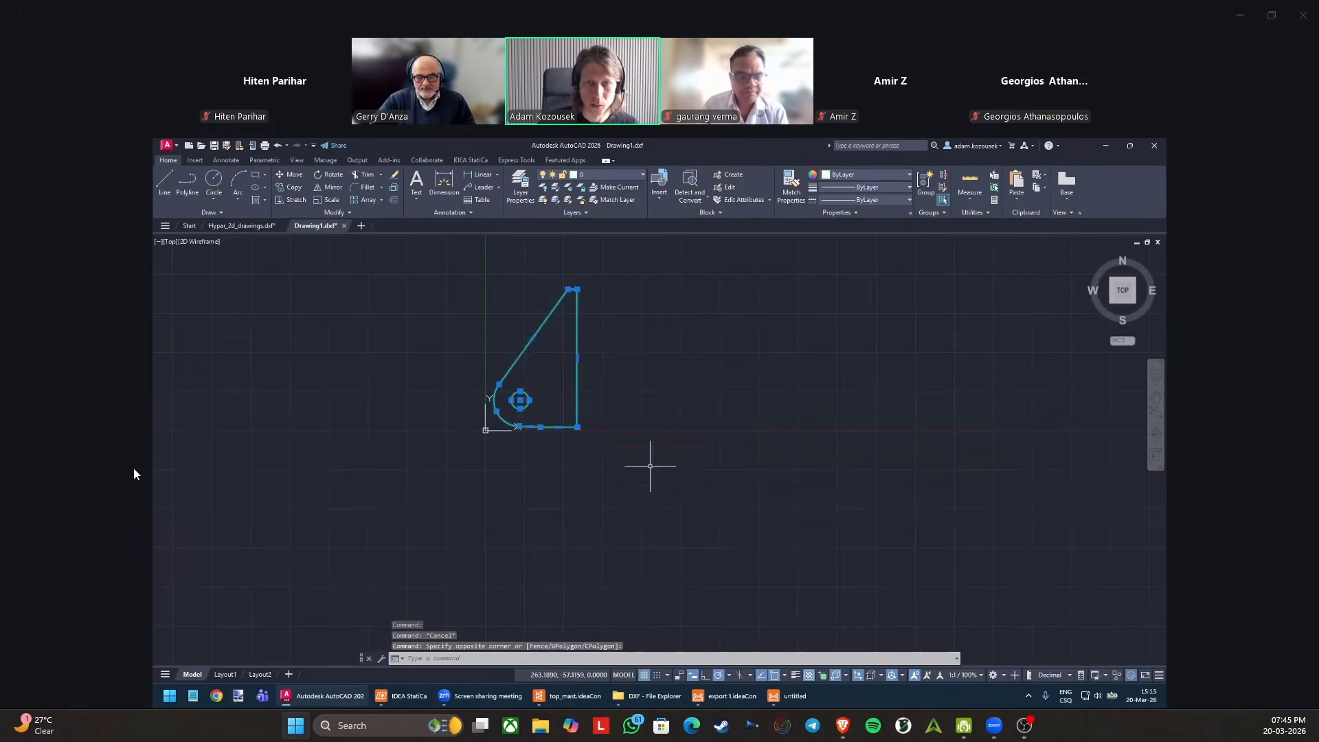
click(356, 215)
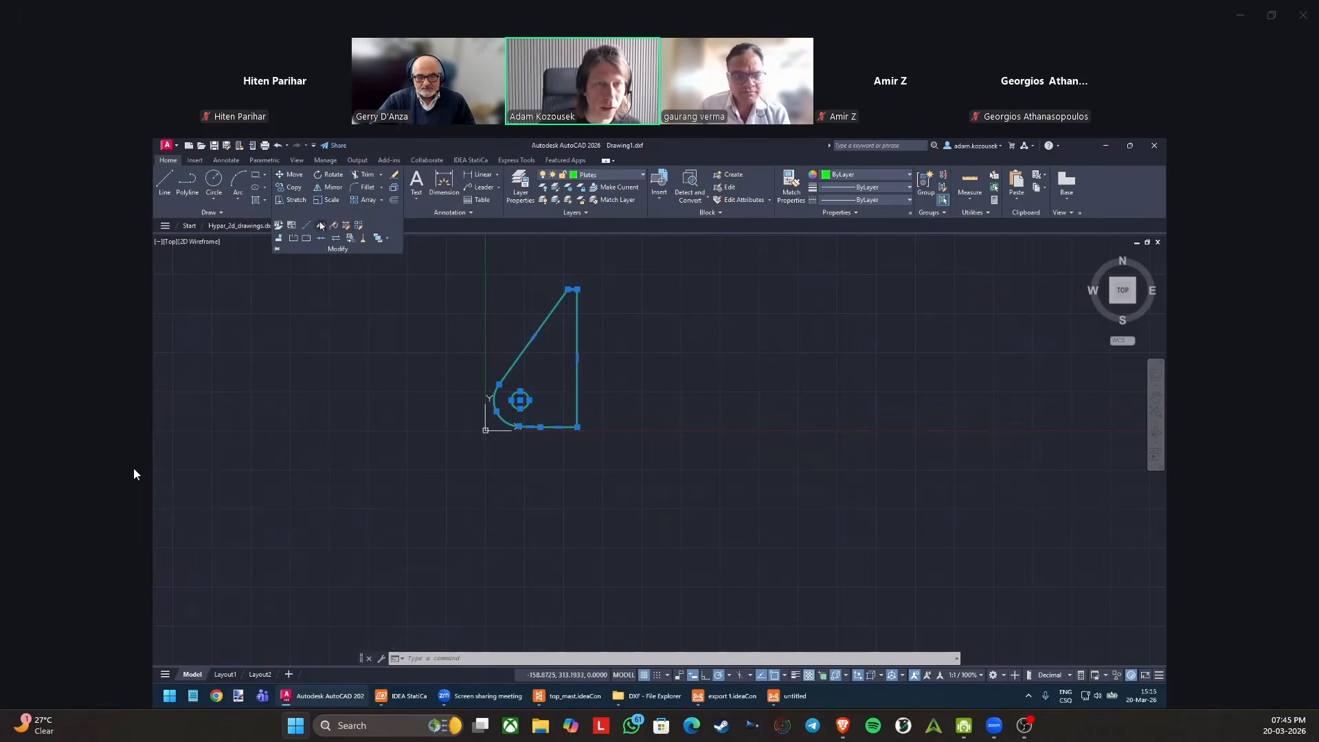
click(394, 187)
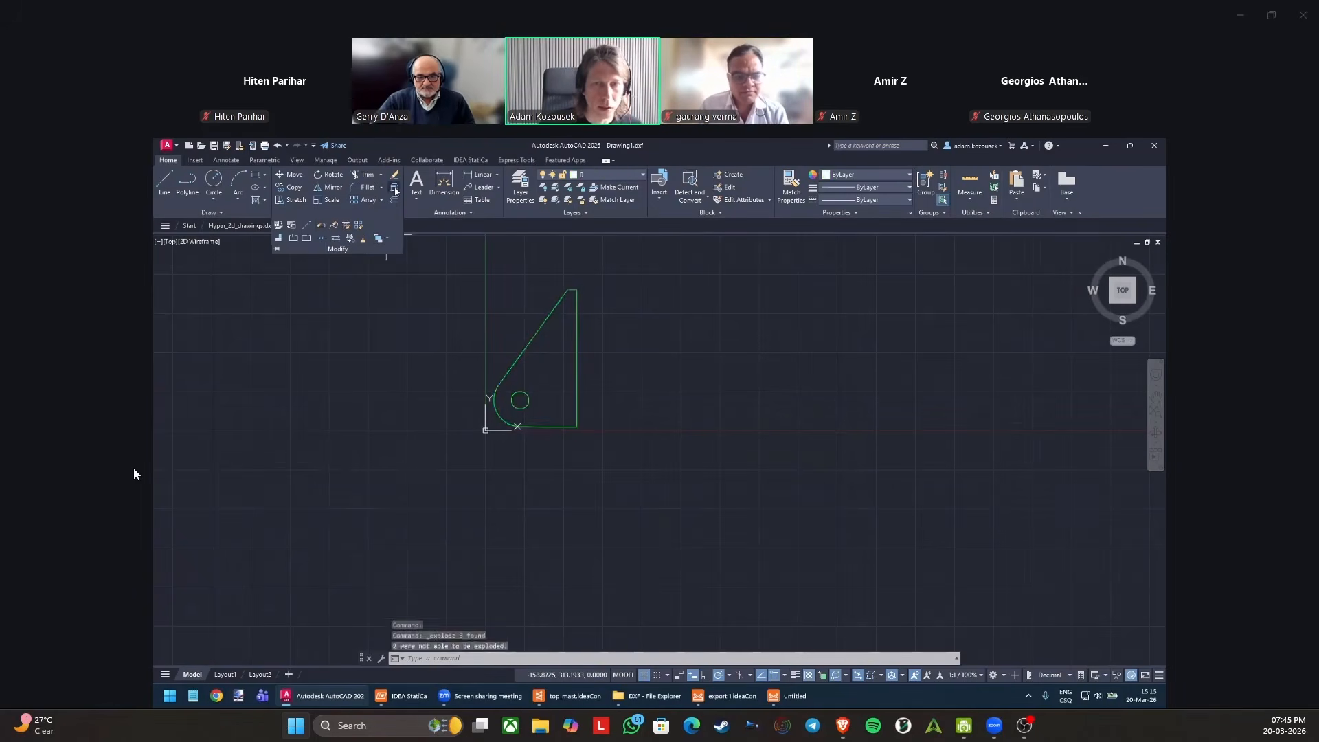
Select all the plate's entities again and try to explode them further.
click(551, 393)
key(Escape)
click(436, 265)
click(623, 449)
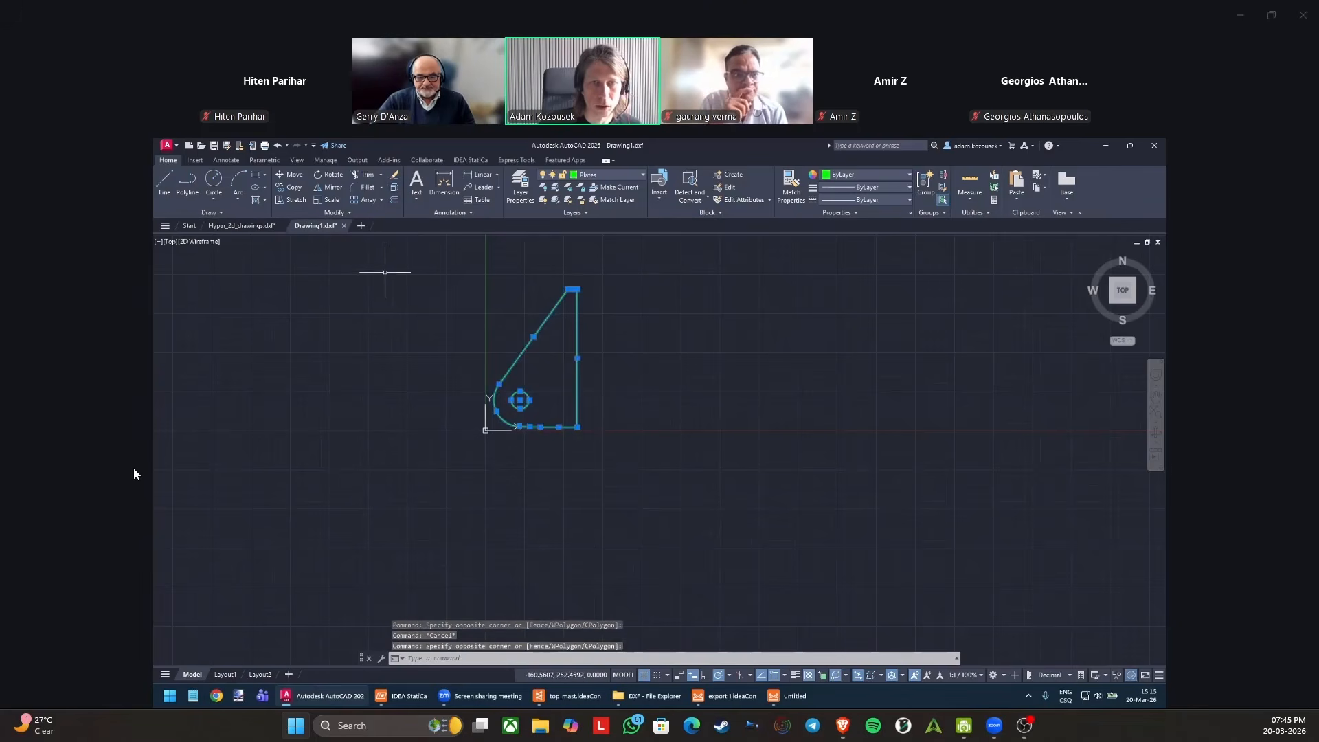
click(394, 188)
key(Escape)
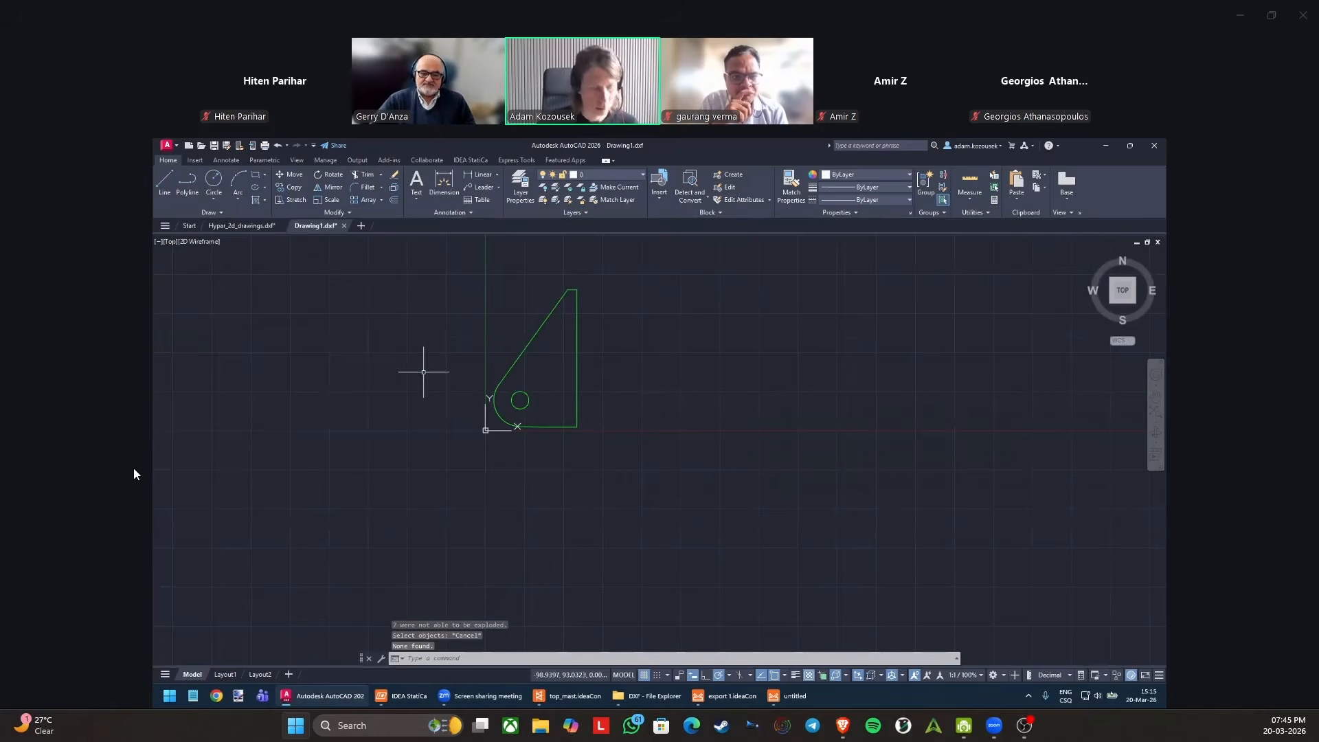
Save the exploded plate drawing to the desktop as Drawing2 in AutoCAD 2018 DWG format.
key(ctrl+s)
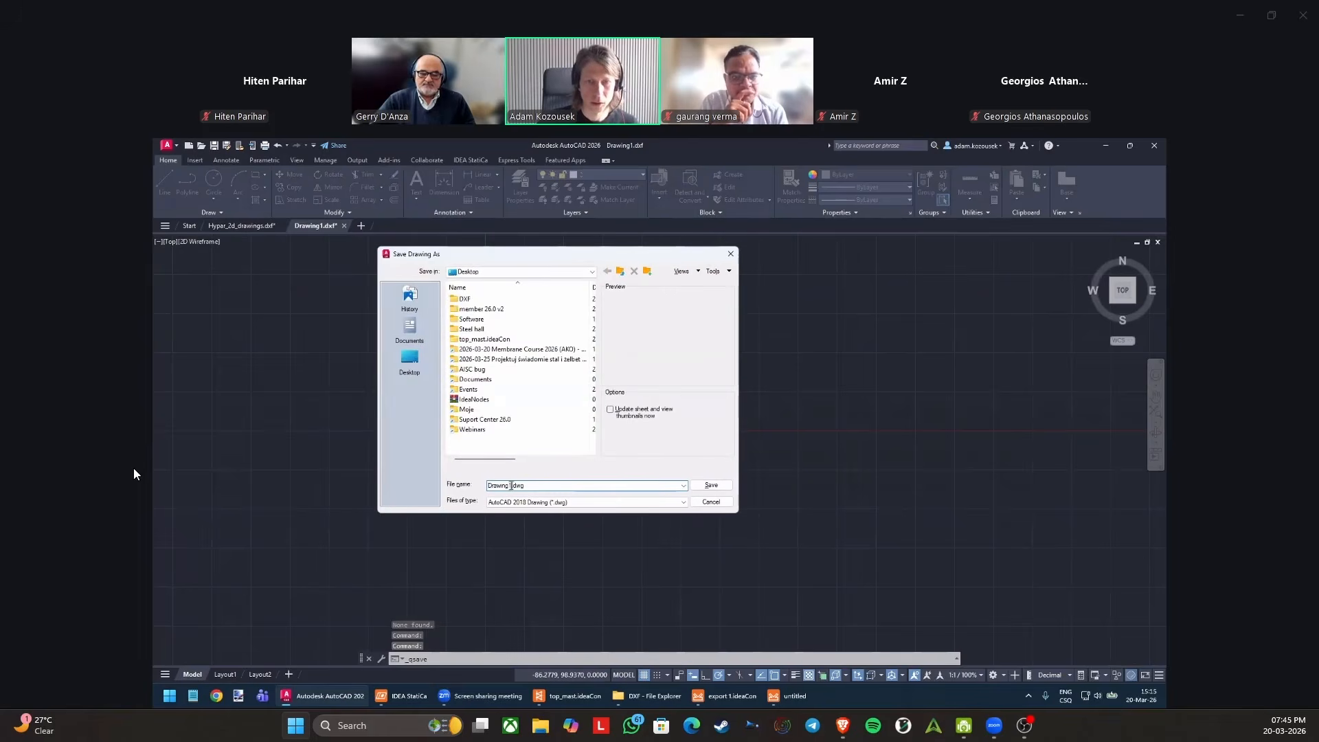
text(Drawing2)
key(Return)
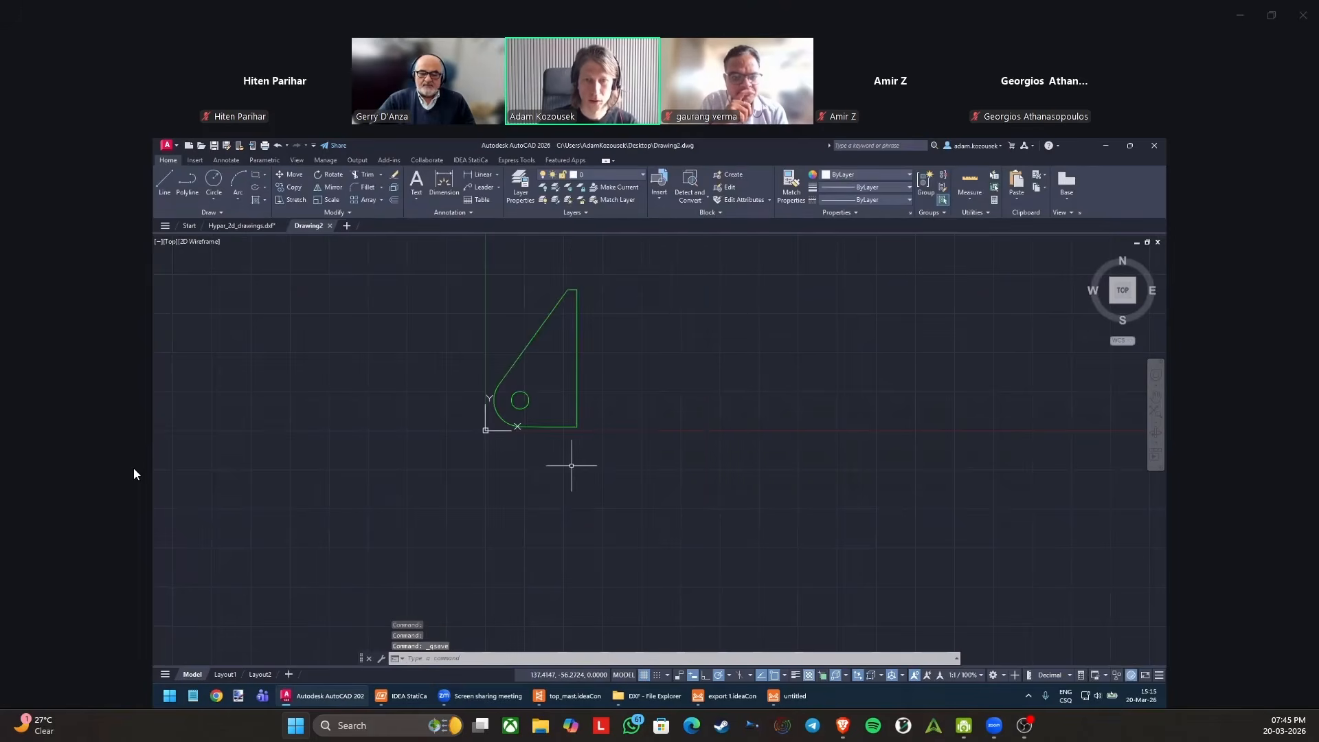
Save the drawing as Drawing2.dxf in AutoCAD 2018 DXF format and close it without converting it to DWG.
click(171, 145)
click(211, 279)
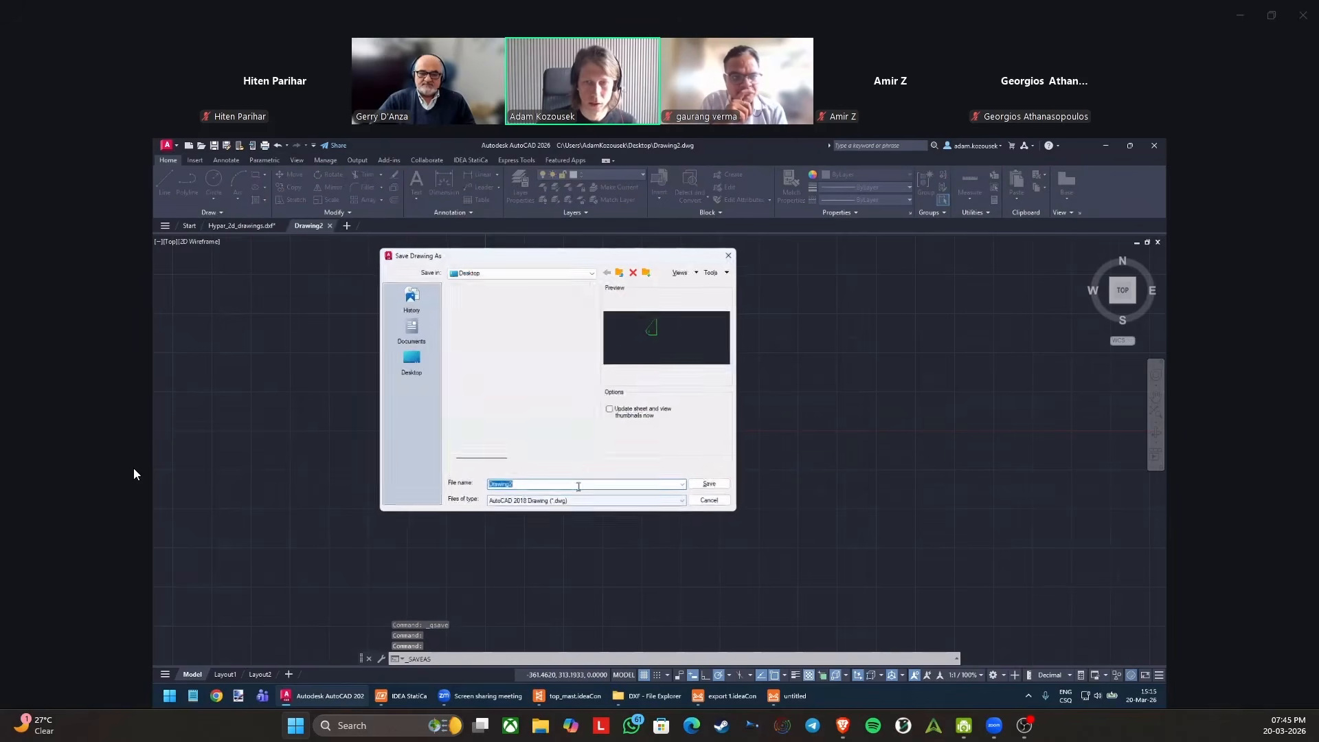
click(549, 502)
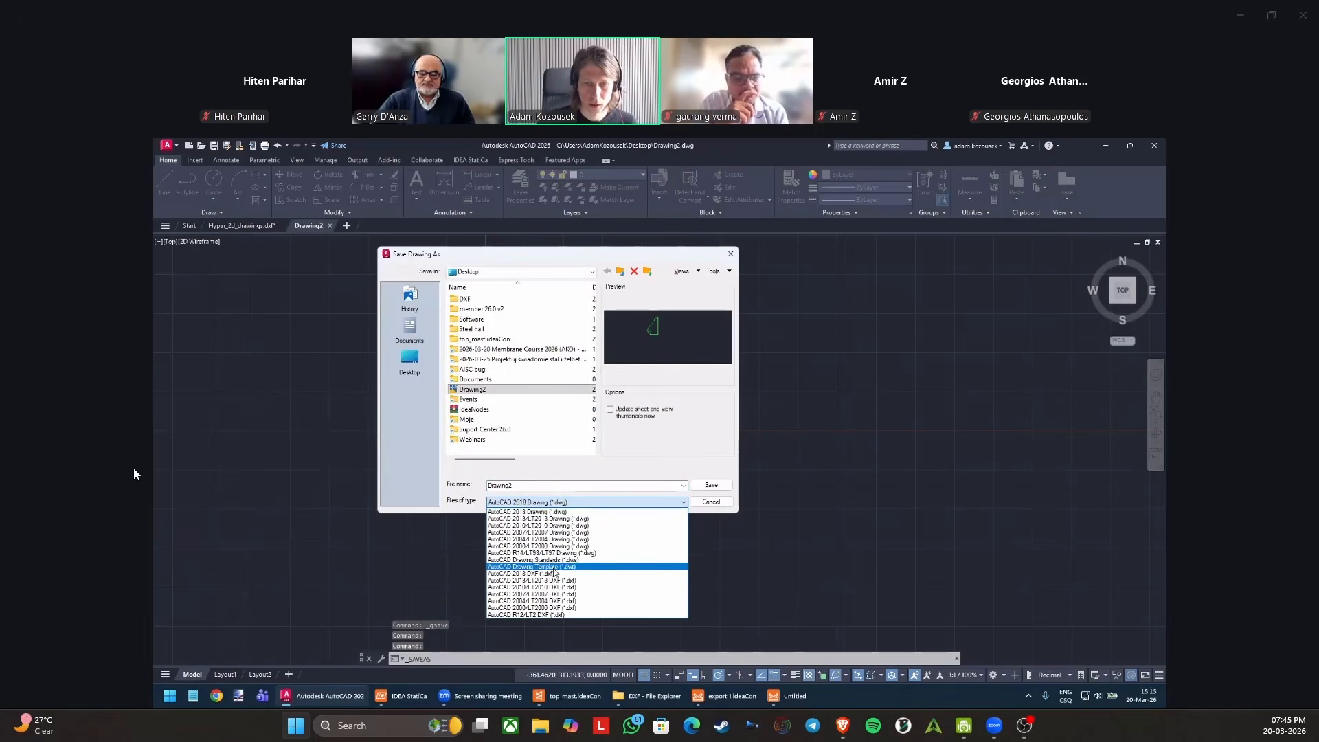
click(550, 574)
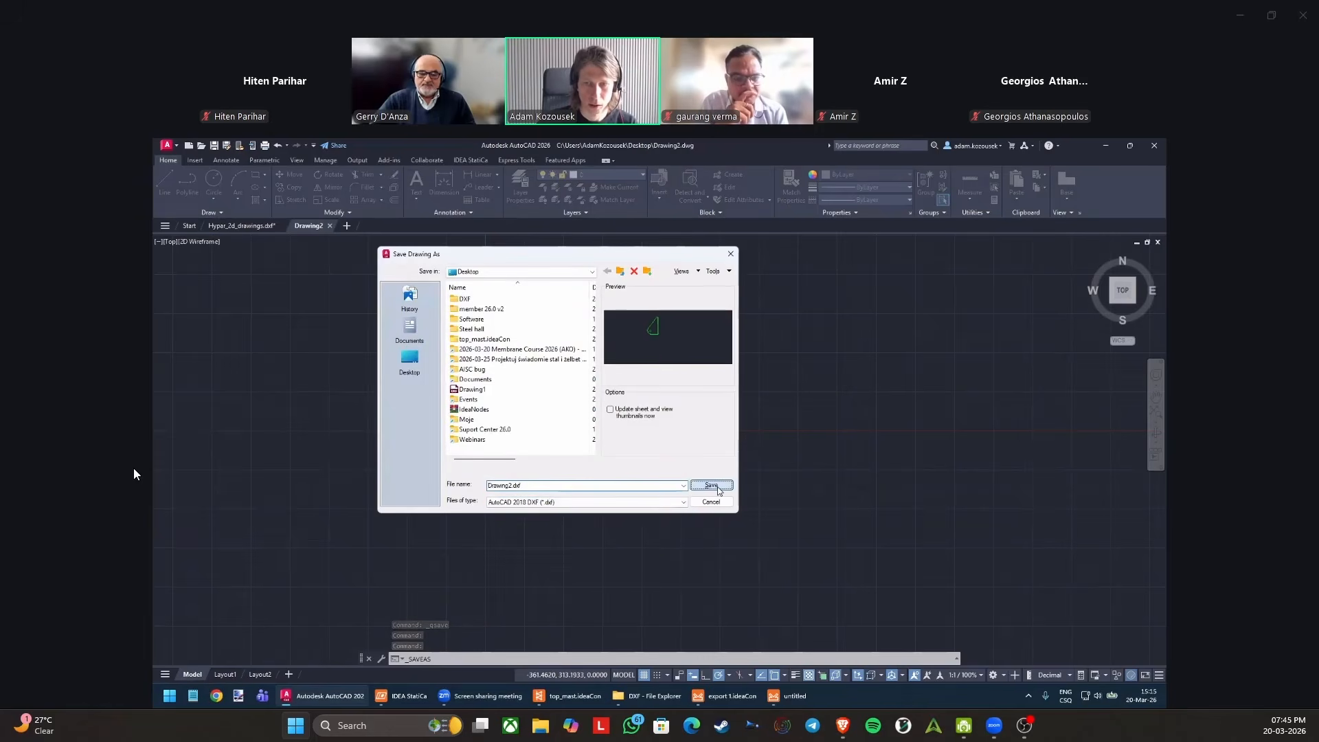
click(711, 485)
click(342, 226)
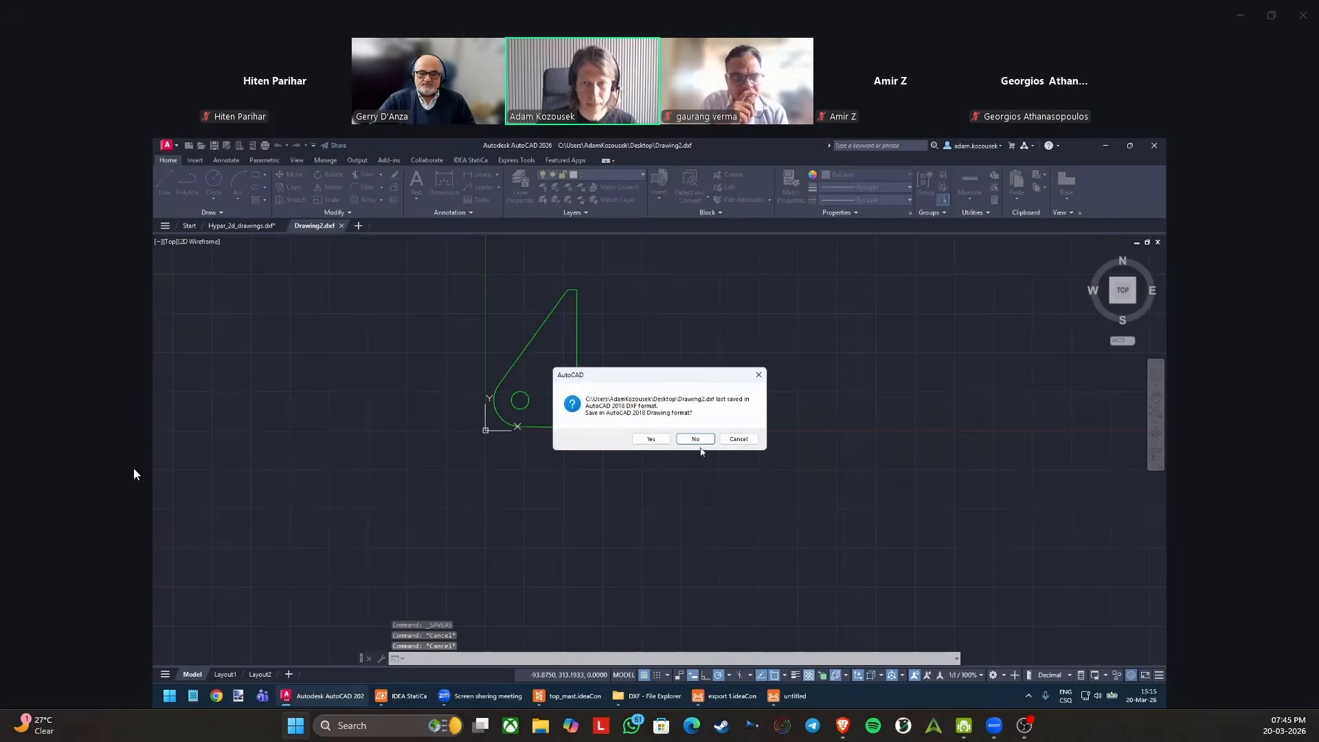
click(696, 439)
Switch to IDEA StatiCa, discard the open DXF import, and load the Drawing2 DXF as the polygon geometry of SP4.
click(788, 697)
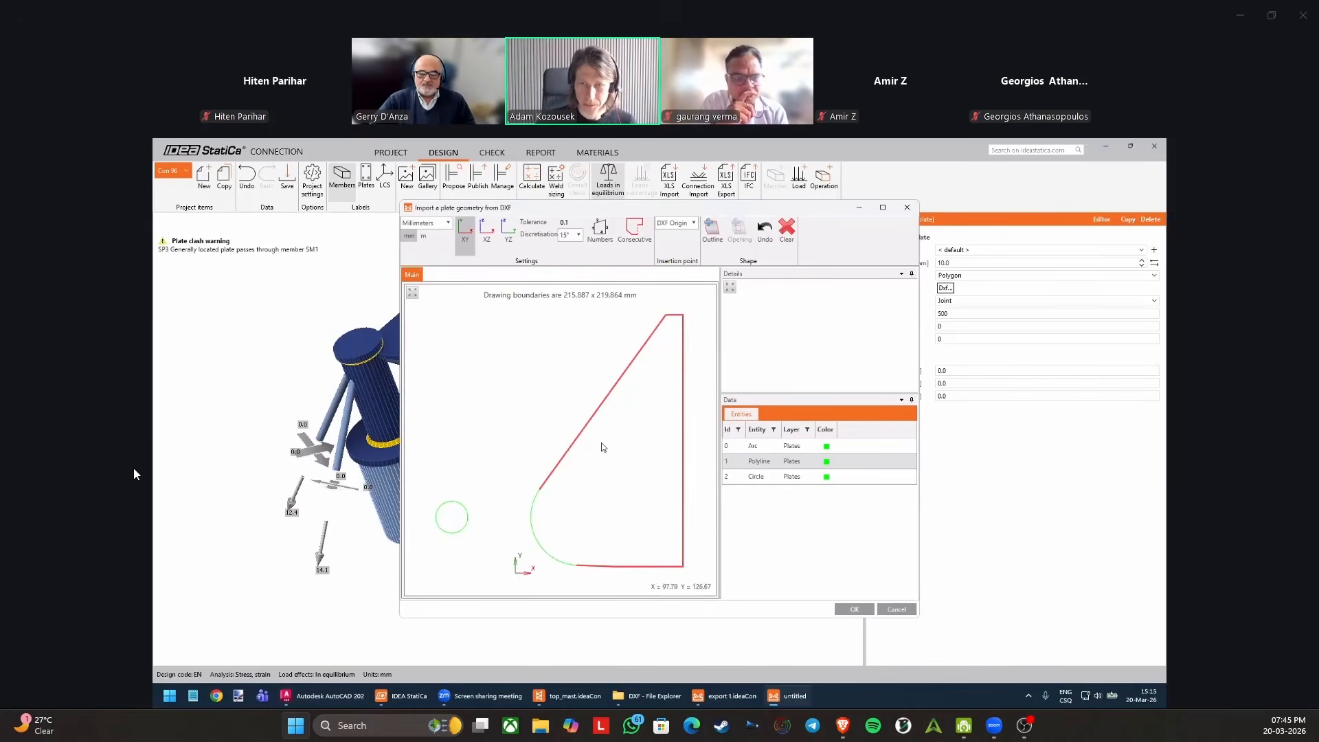
click(906, 207)
click(945, 288)
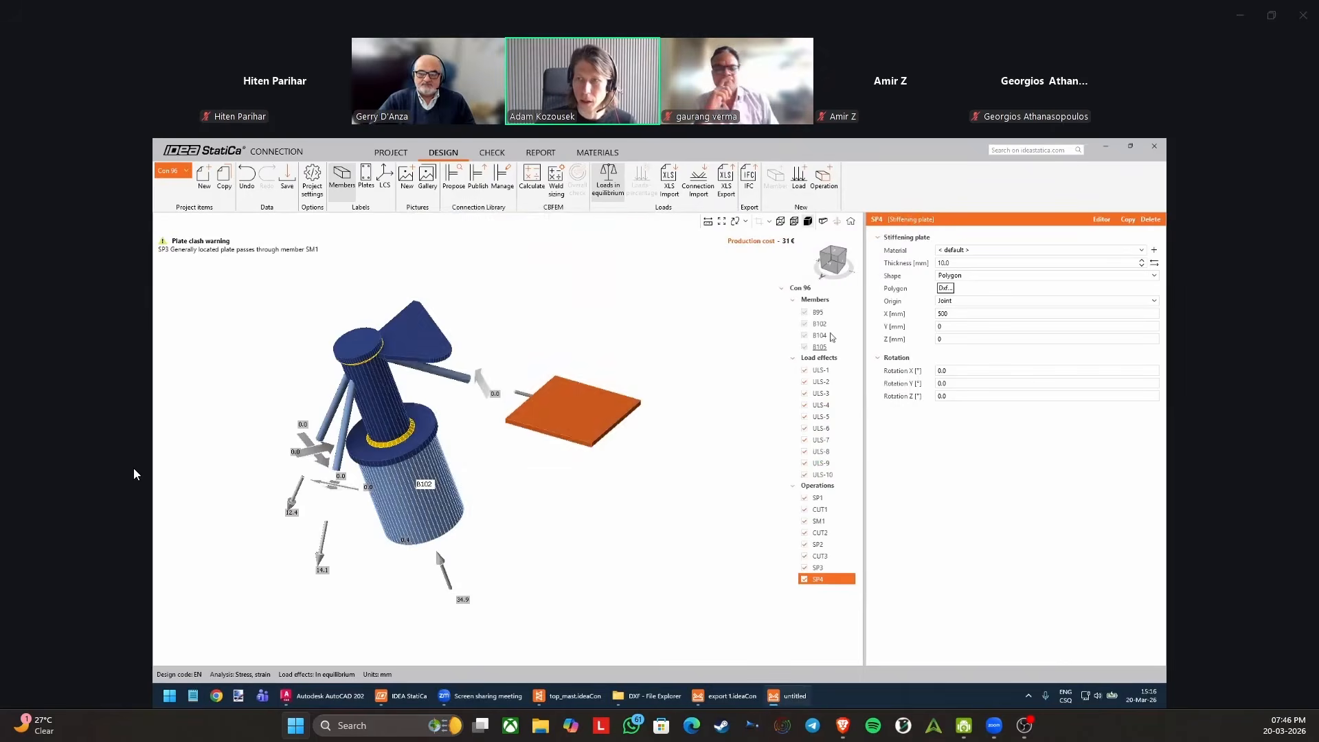
double_click(586, 343)
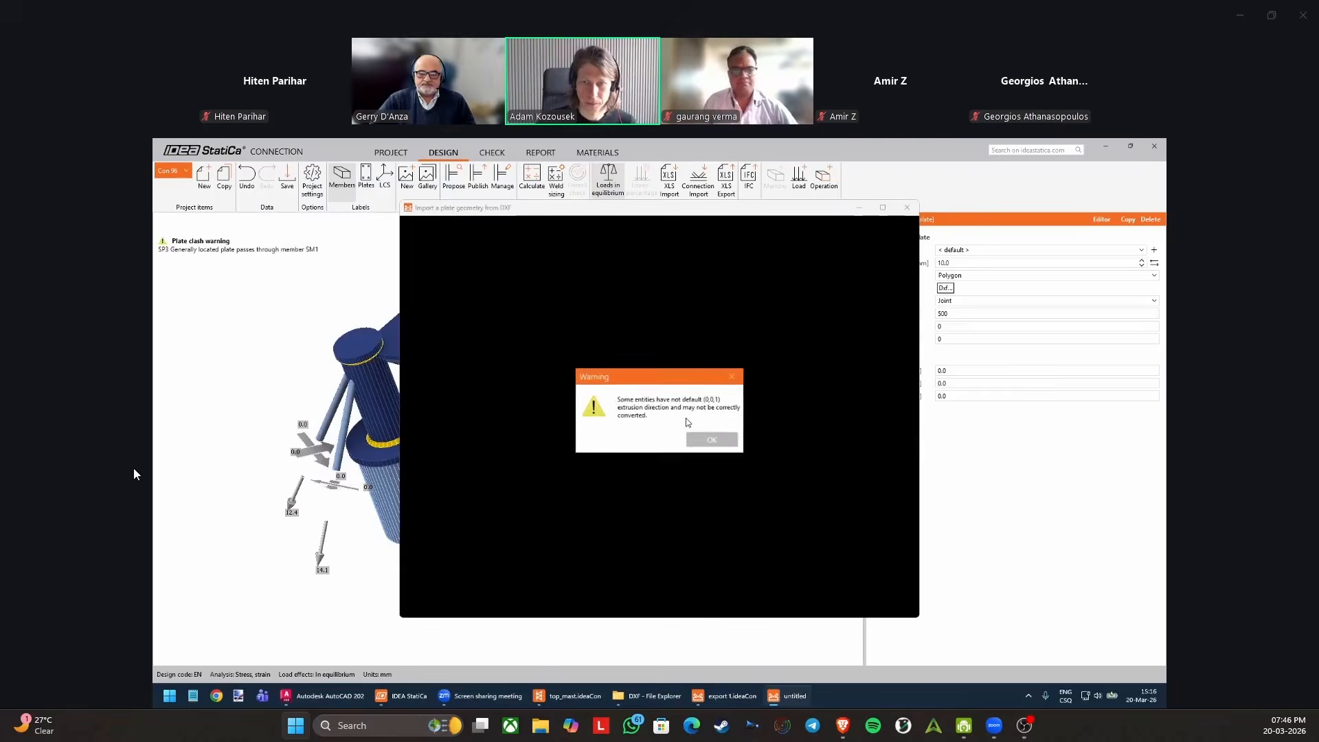
click(712, 439)
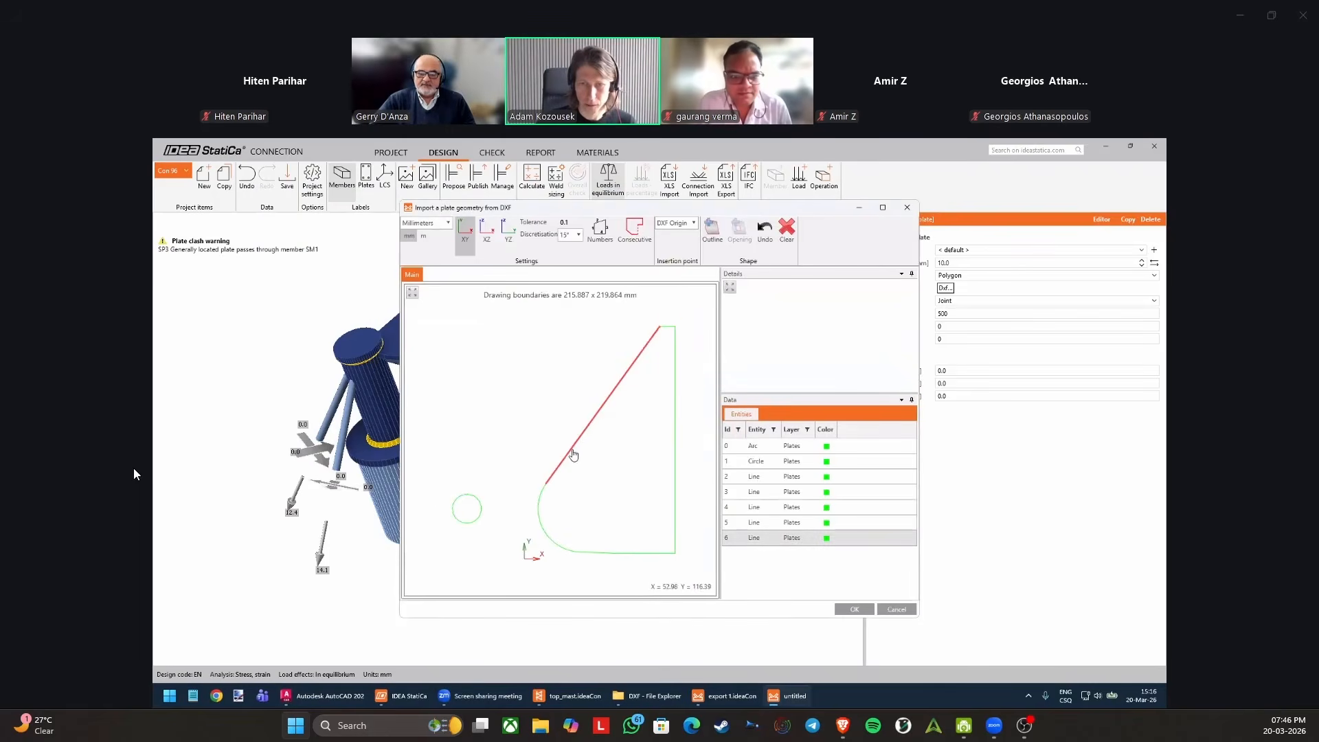
Try selecting the plate's arc and consecutive outline lines together with the hole's circle in the imported DXF.
click(547, 499)
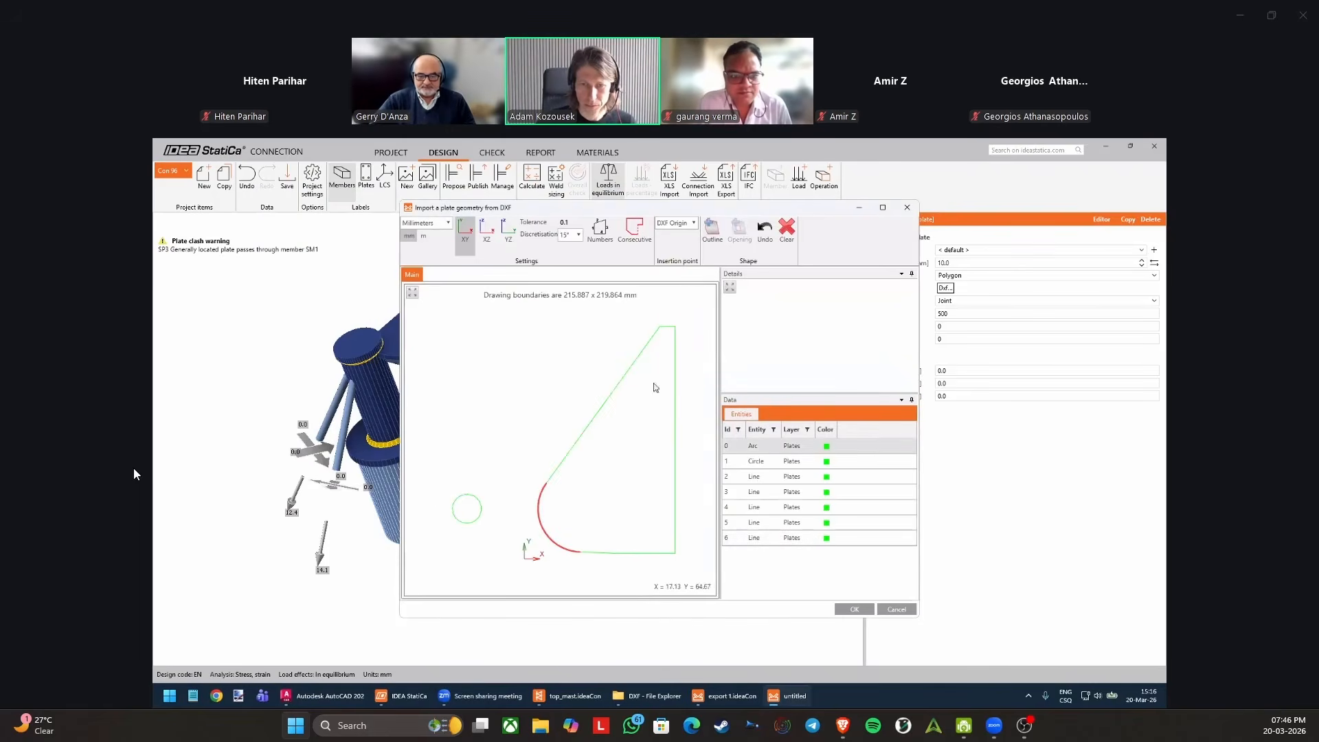
click(639, 237)
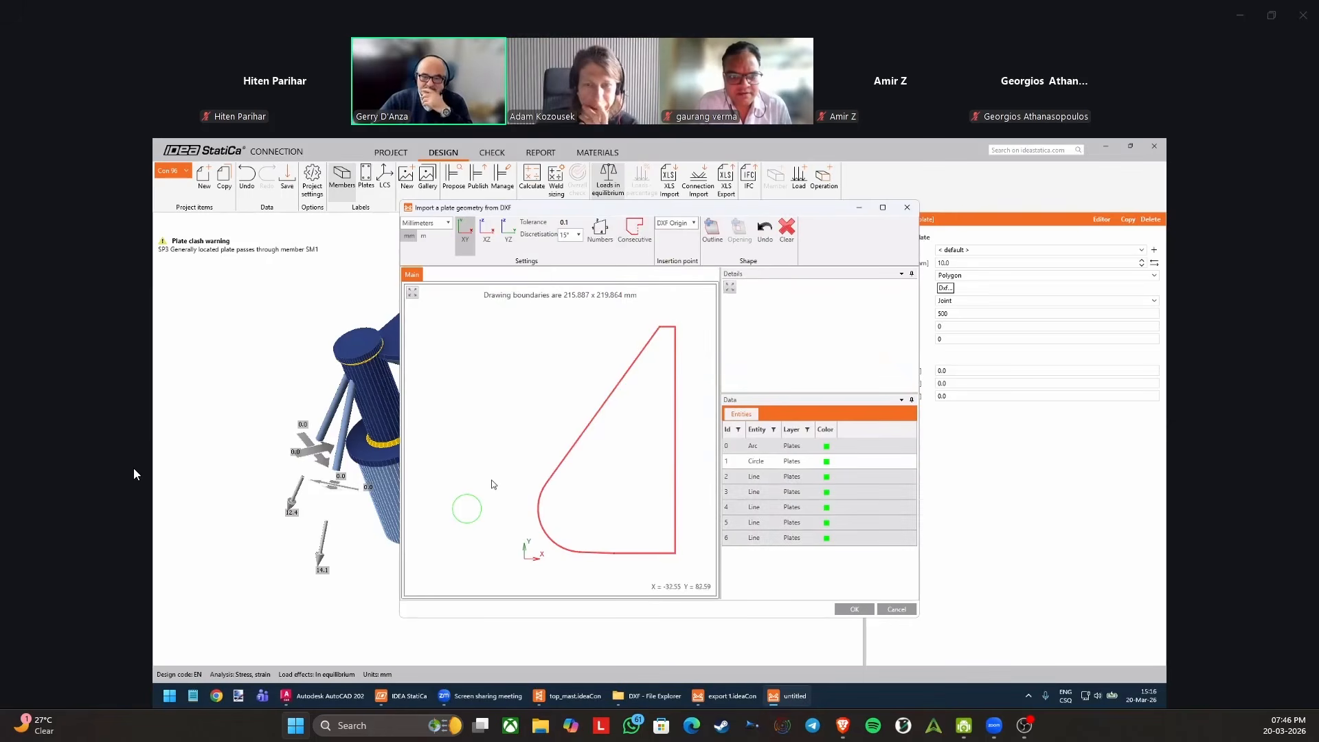
click(481, 502)
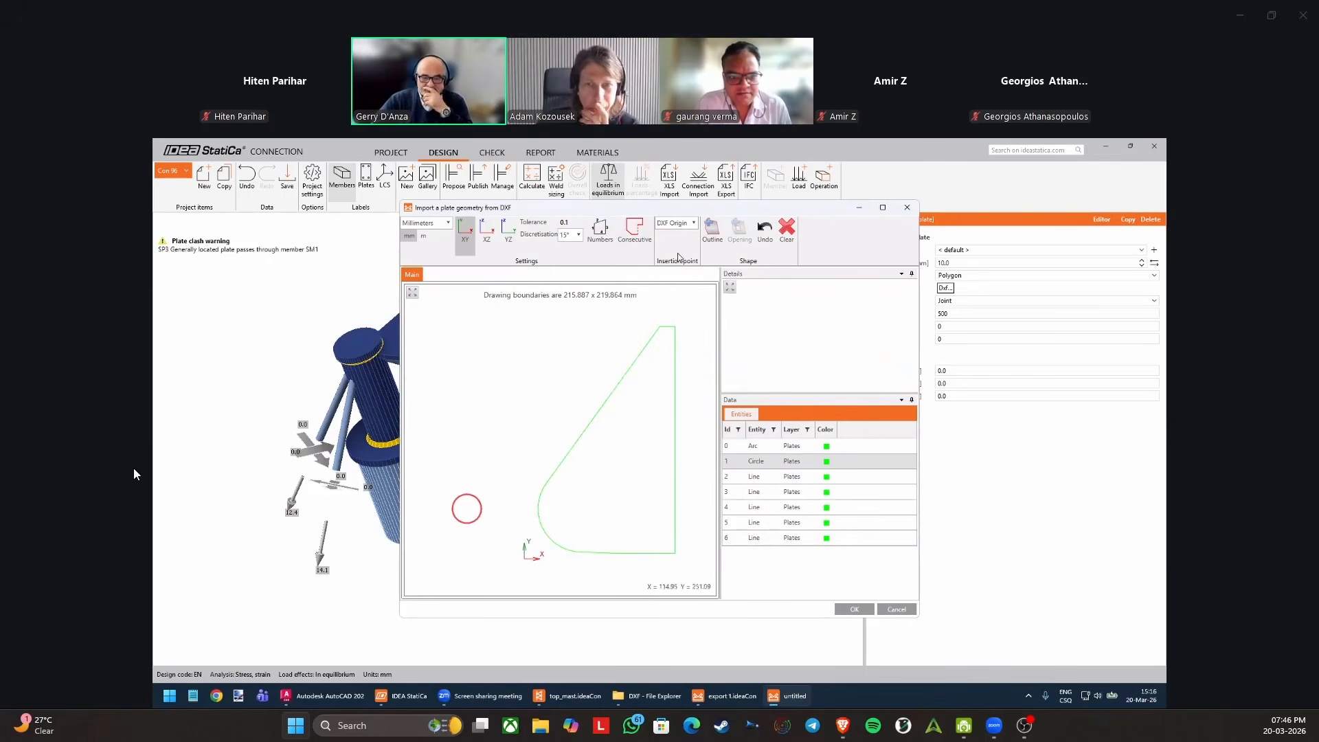
click(599, 411)
click(635, 234)
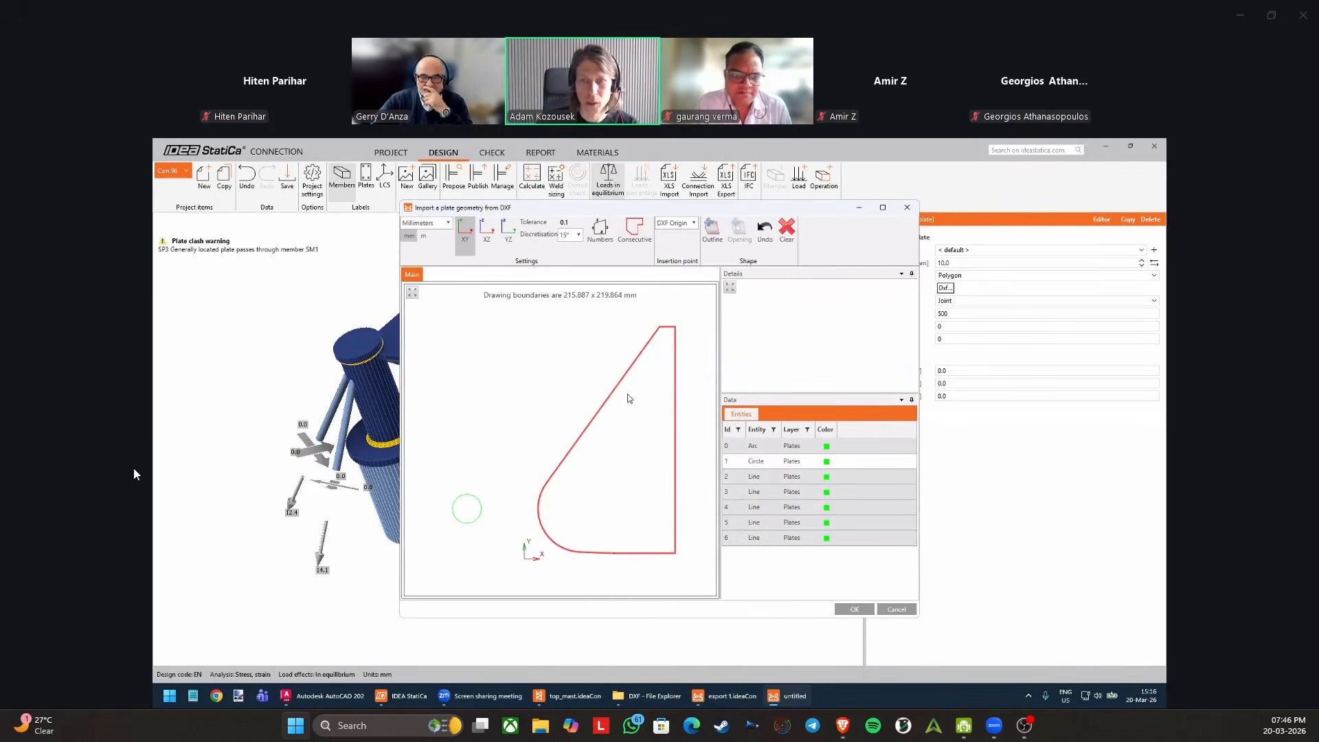
click(482, 502)
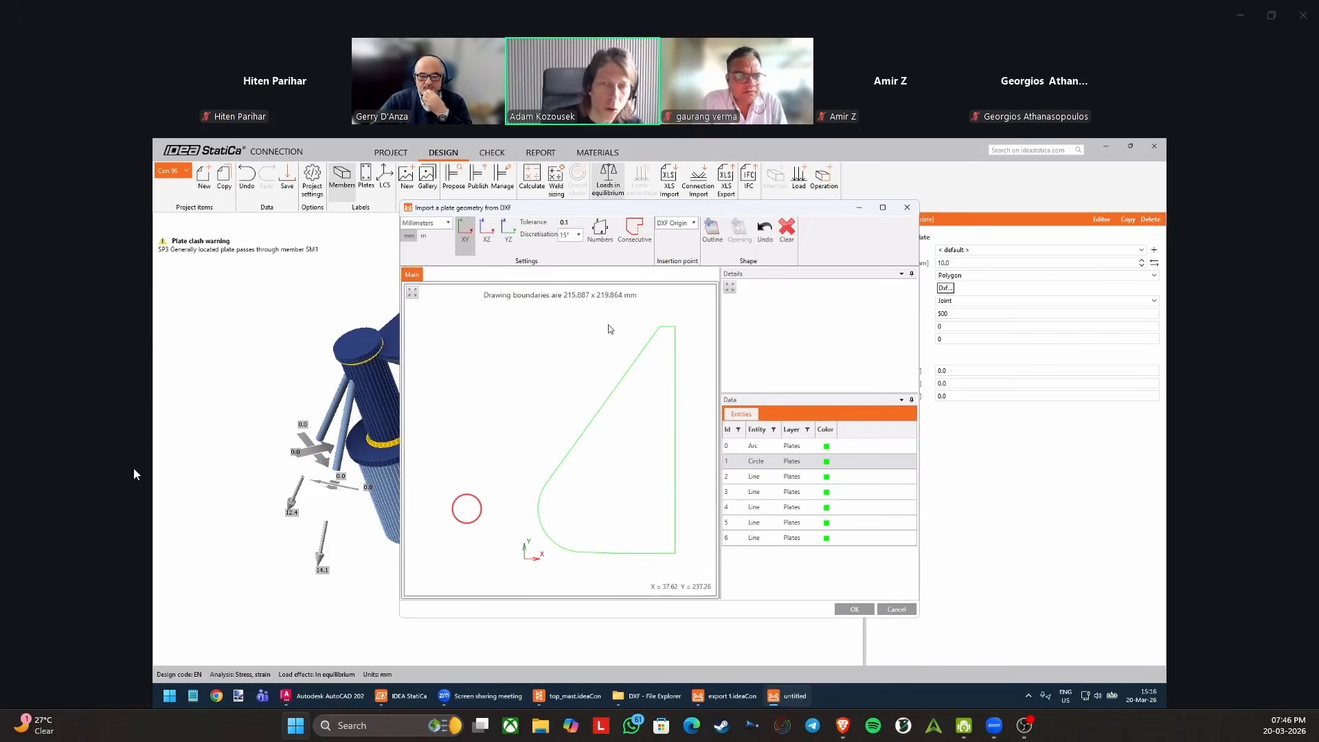
Close the DXF import without applying it and delete stiffening plate SP4.
click(907, 207)
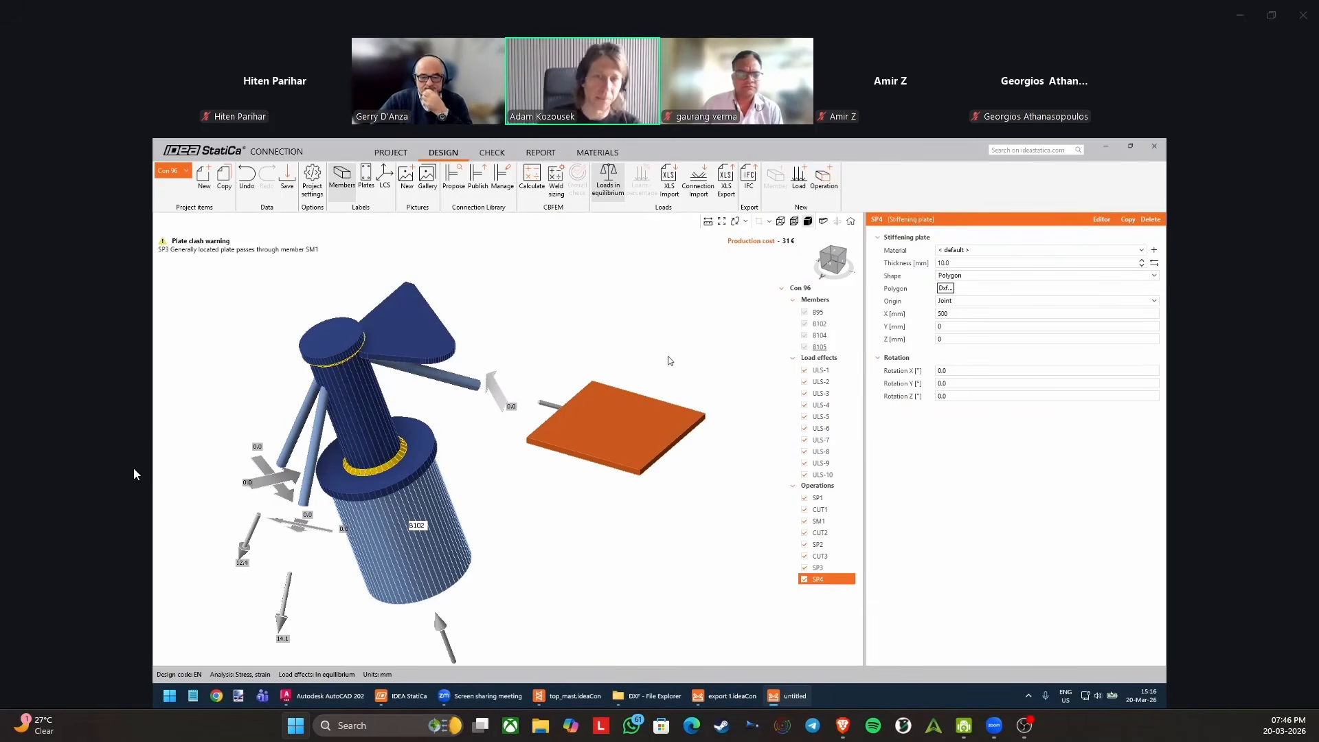
click(1157, 220)
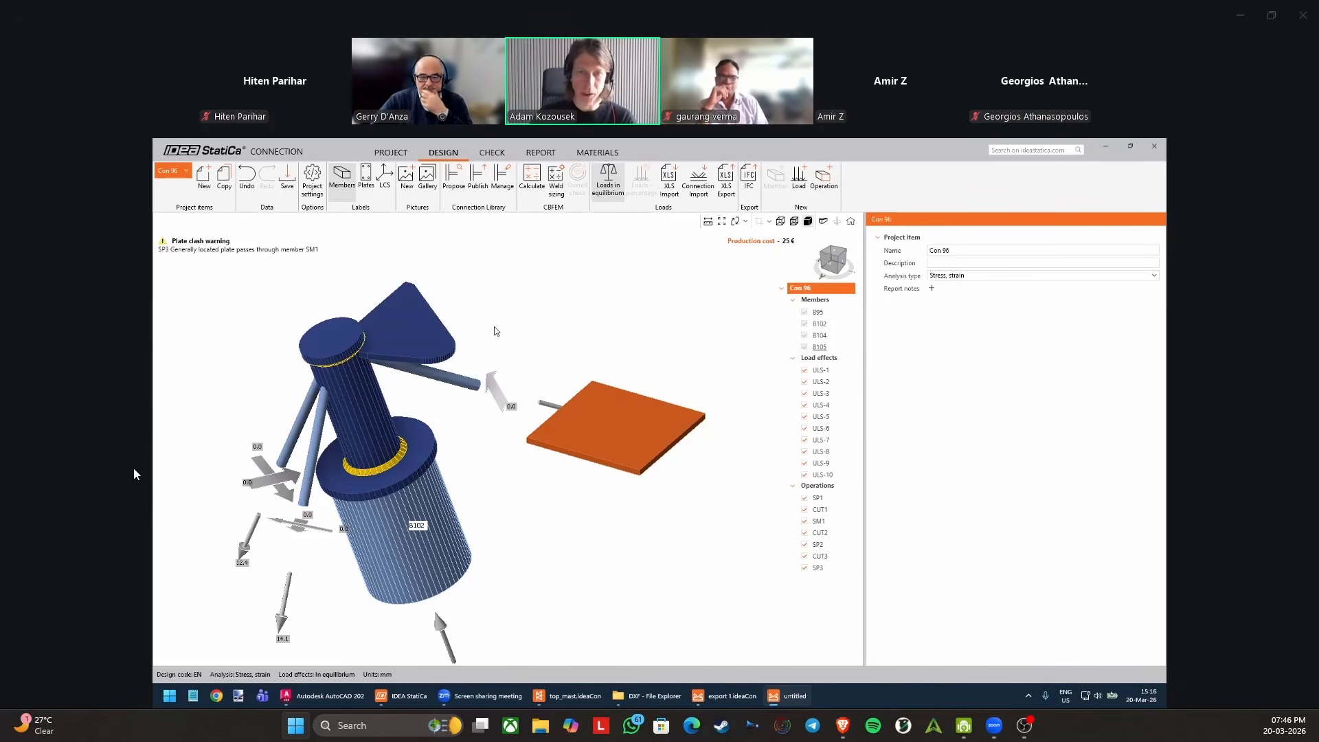
Select stiffening plate SP3 and examine its position and orientation relative to the mast top from several angles.
click(429, 337)
right_click(416, 331)
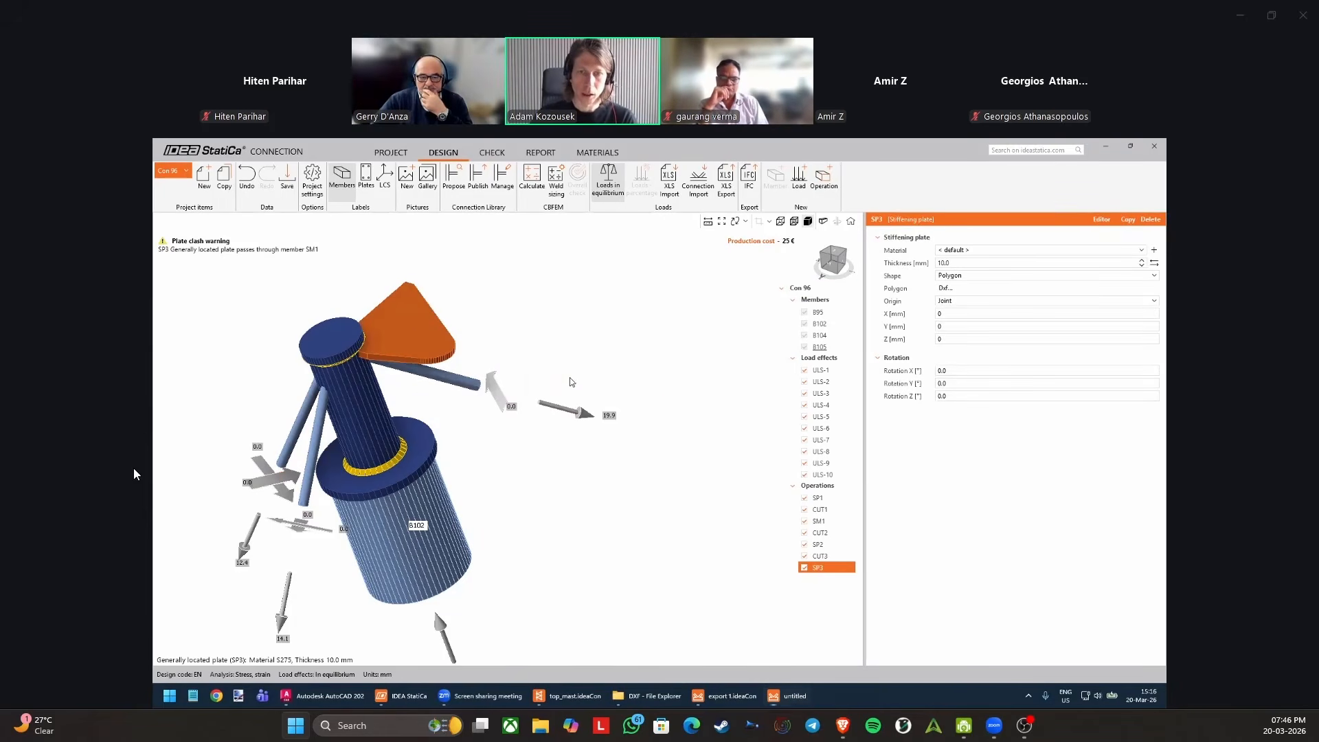
click(749, 443)
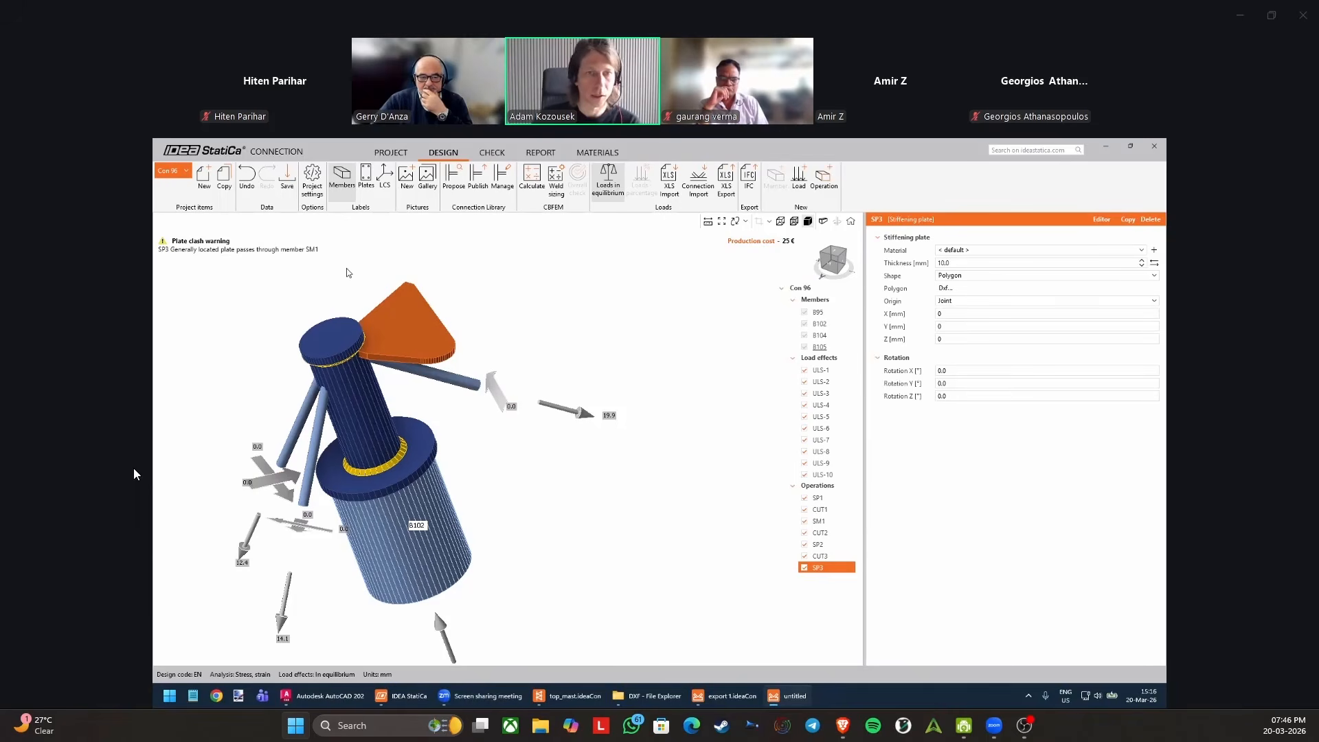
right_drag(404, 354, 395, 295)
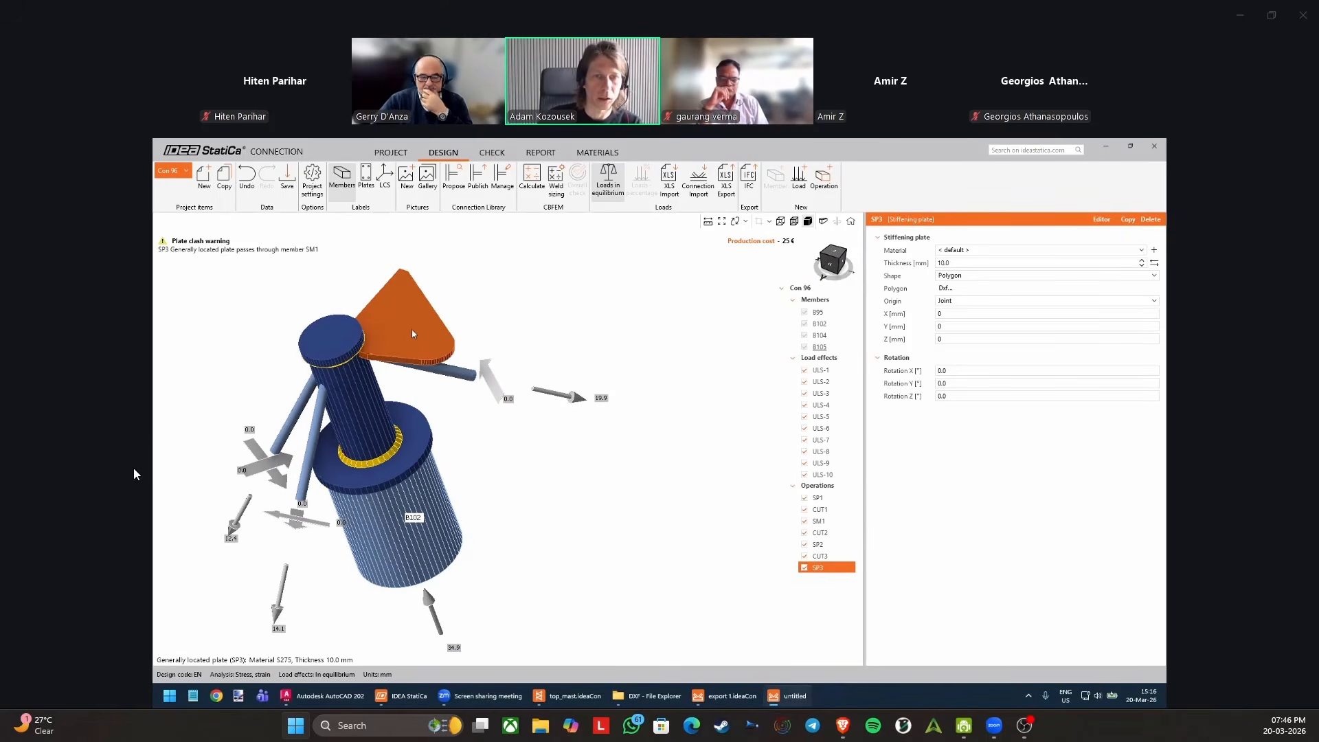
right_drag(410, 340, 337, 392)
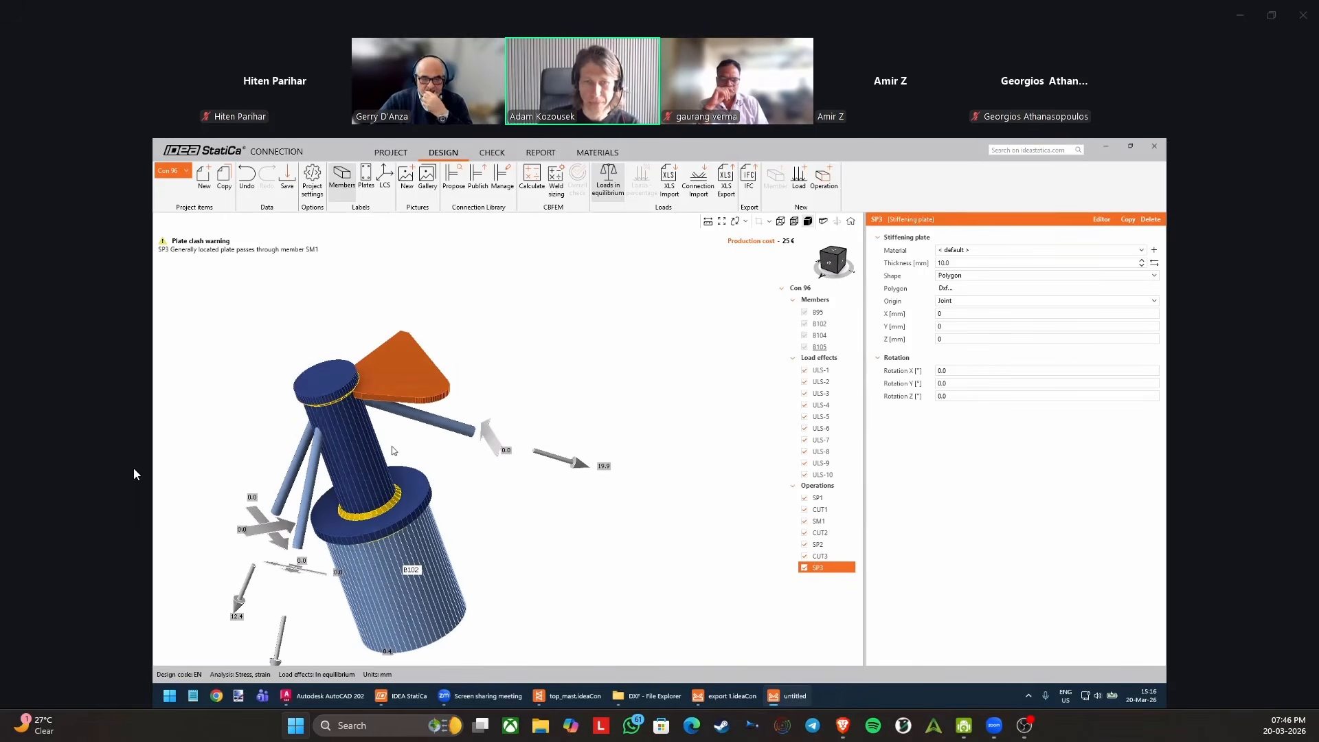
scroll(460, 408, up, 3)
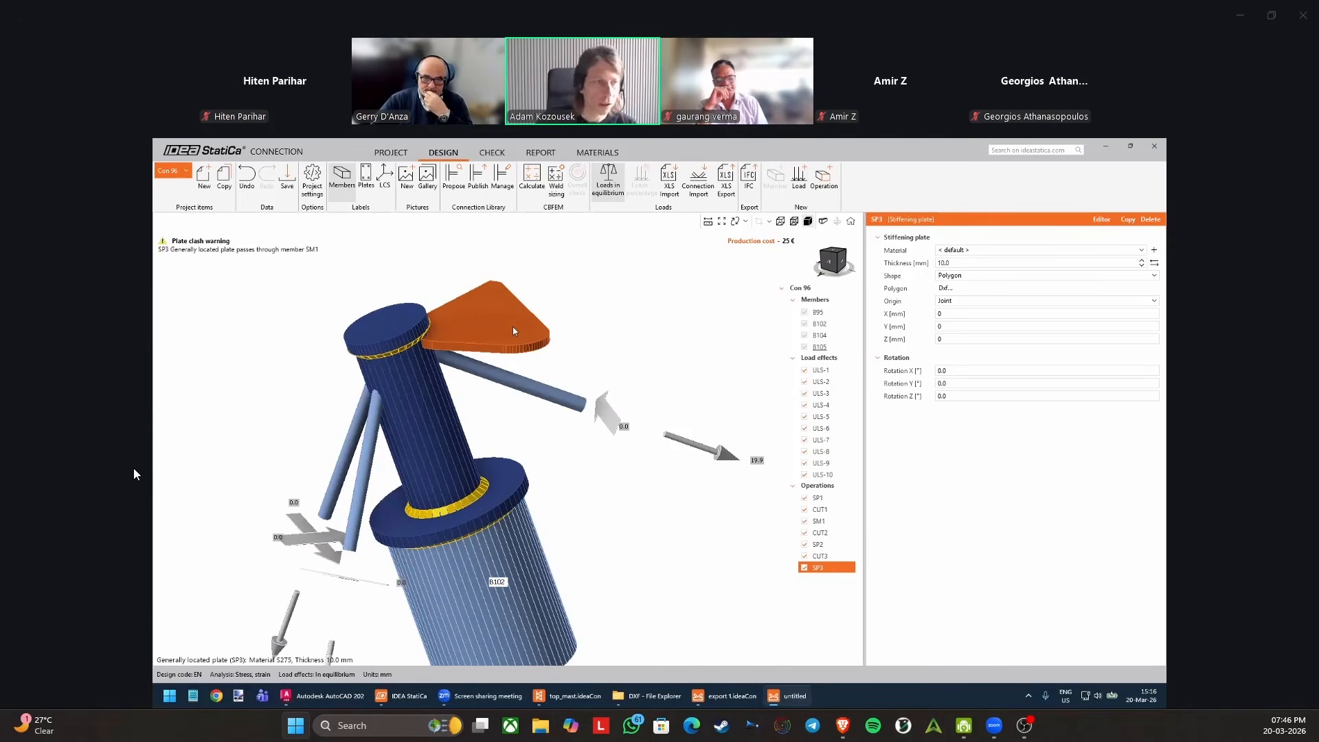
middle_drag(533, 331, 554, 442)
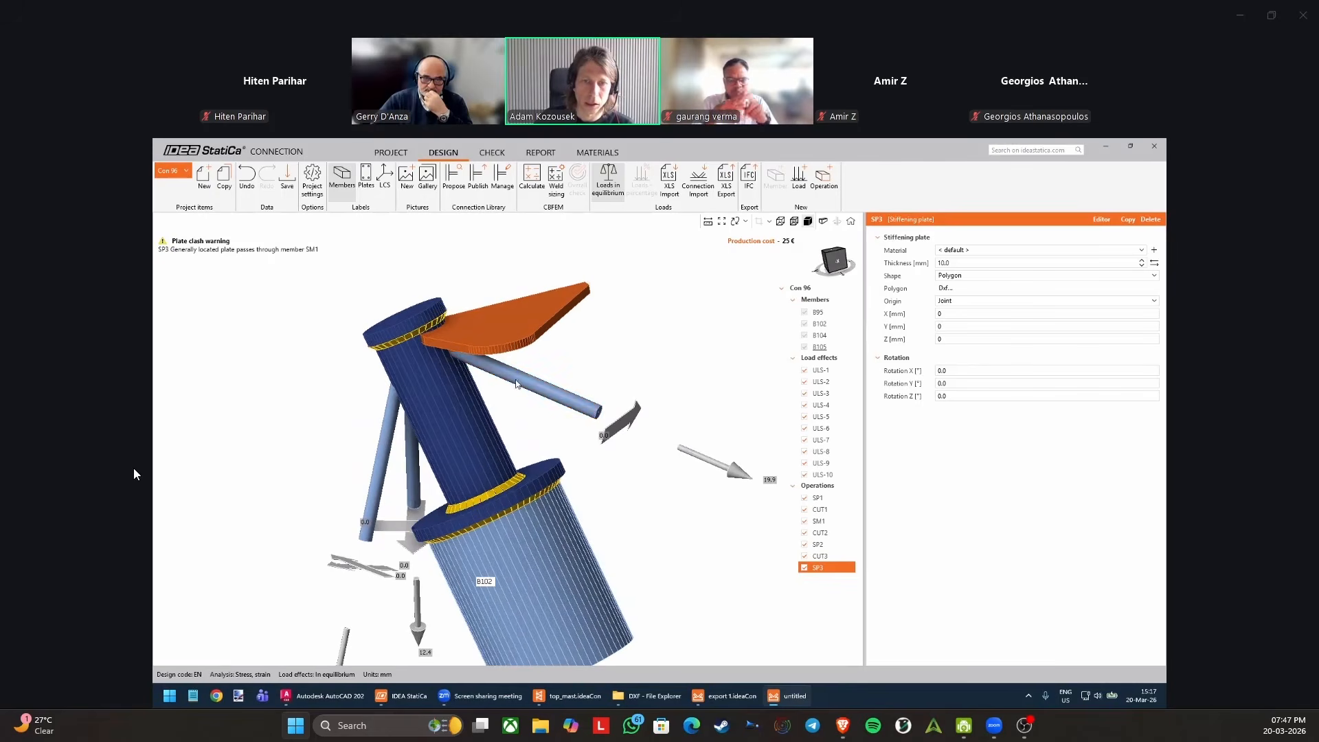
middle_drag(501, 380, 567, 363)
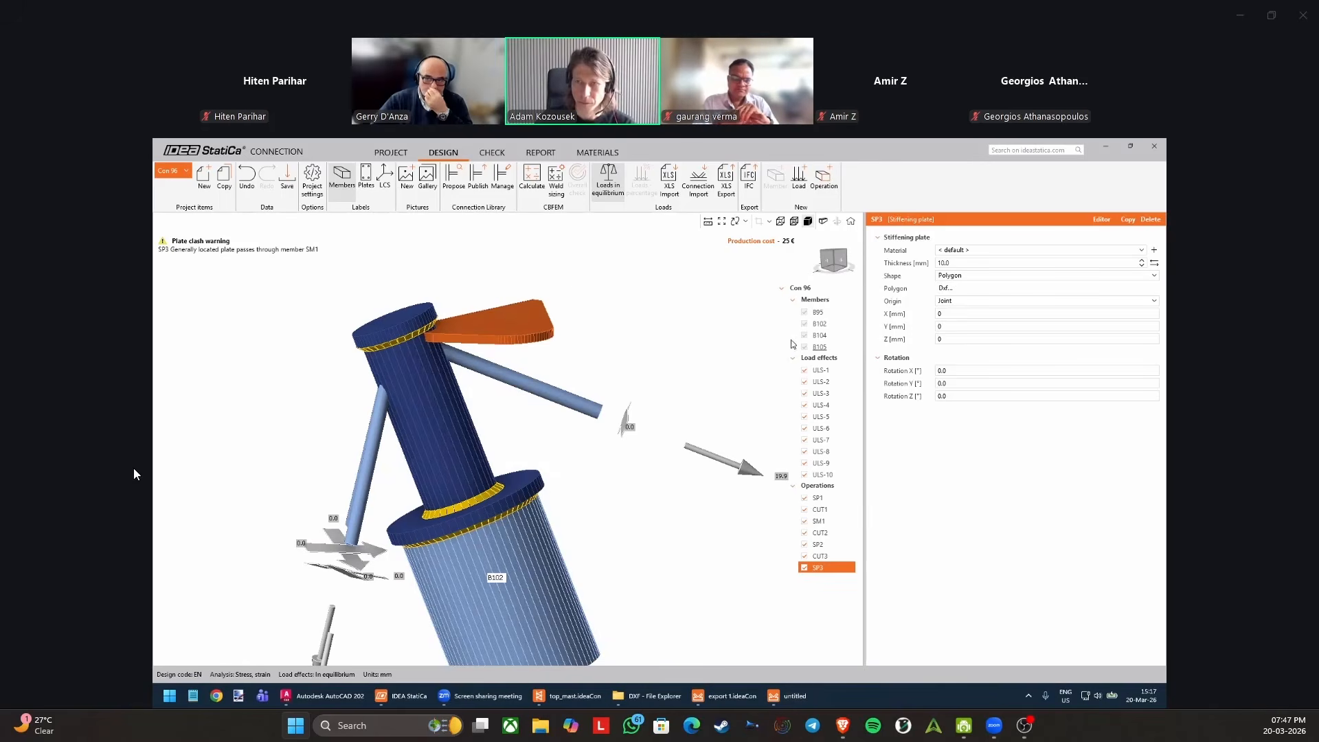
click(955, 313)
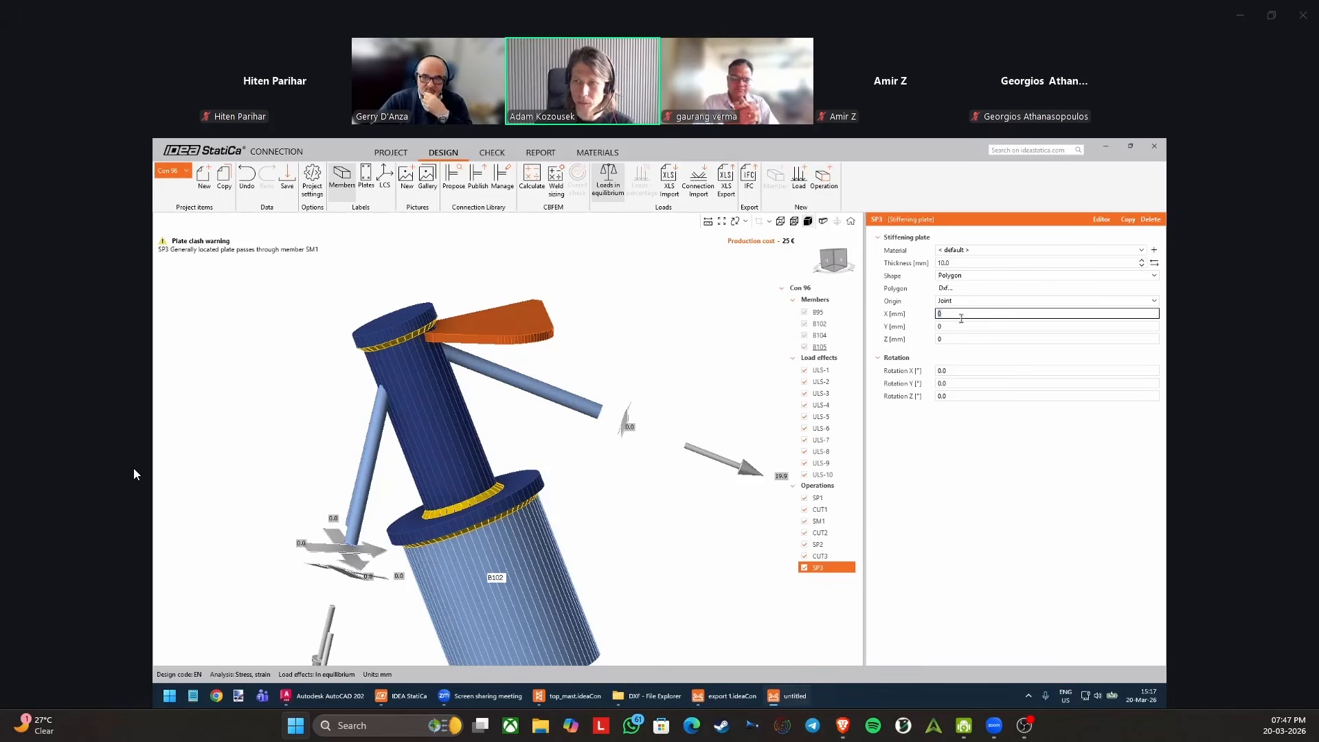
click(962, 263)
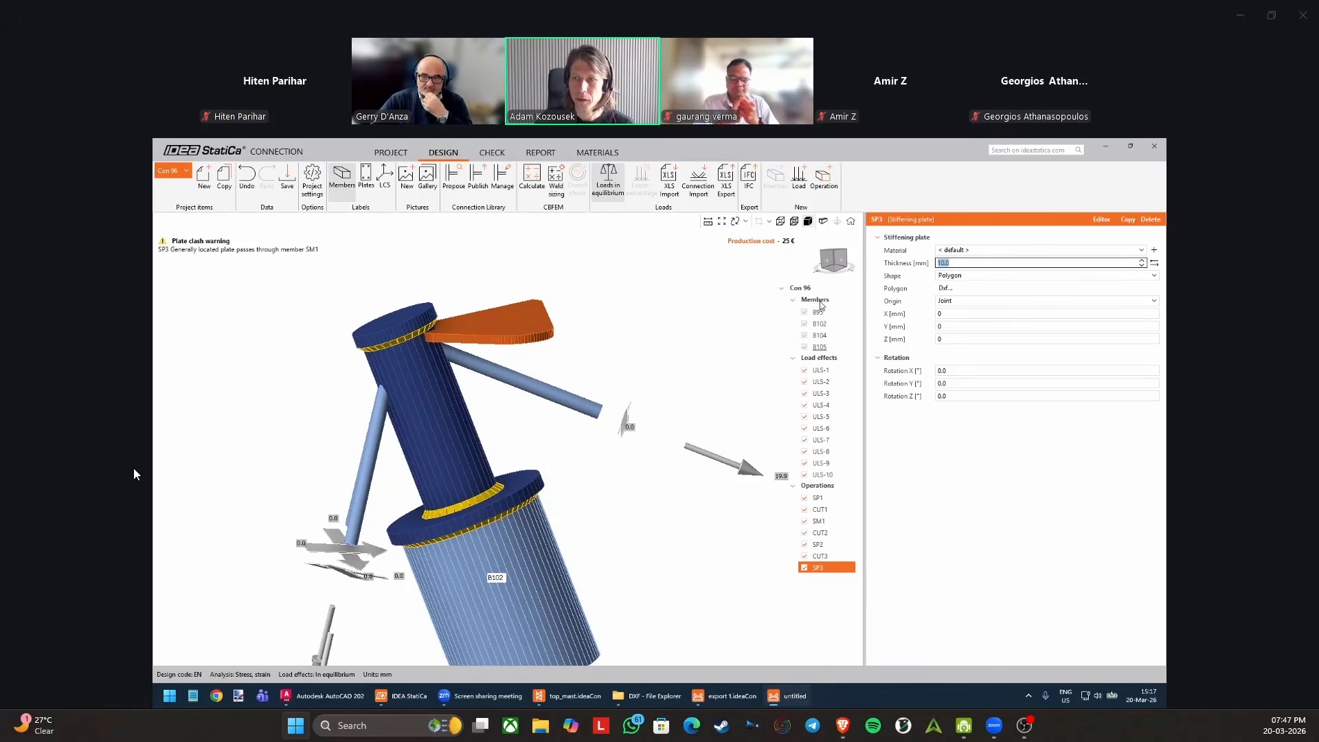
middle_drag(533, 355, 492, 356)
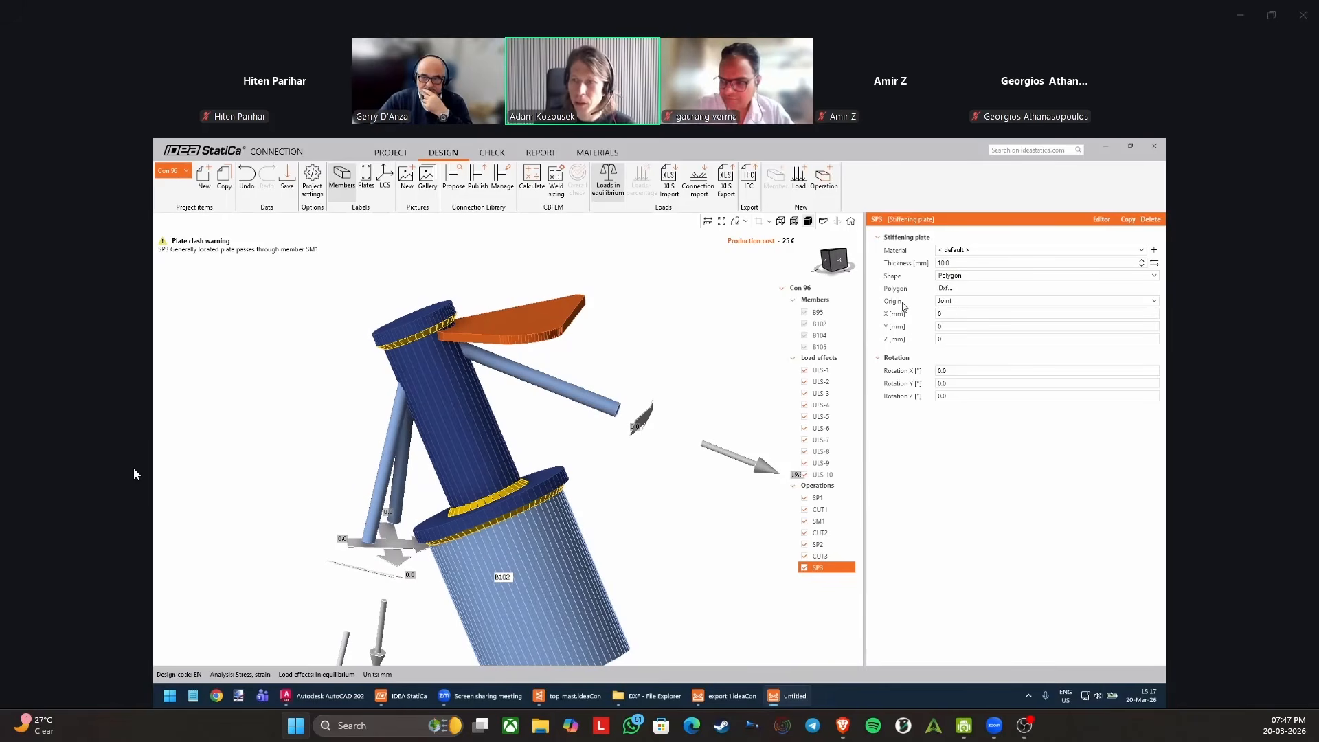
Set the origin of stiffening plate SP3 to Plate so it is placed relative to plate SP1.
click(952, 301)
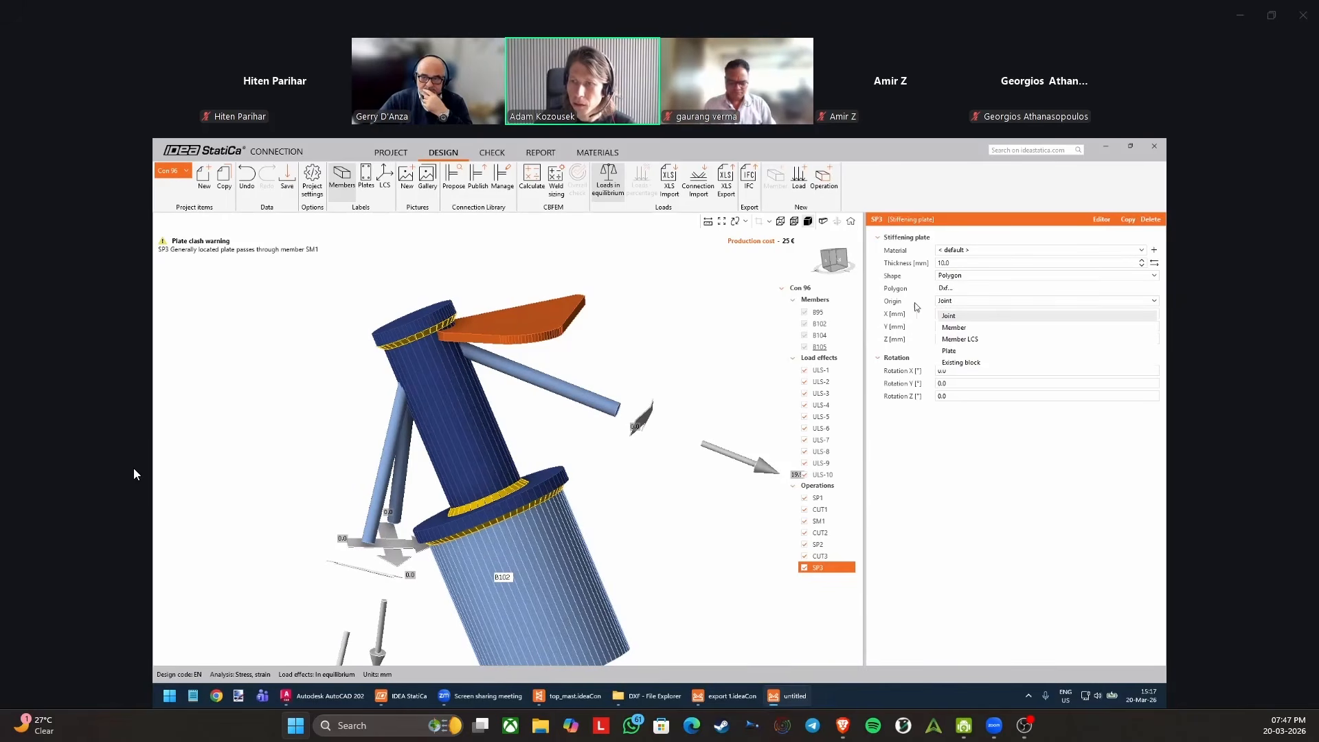
click(951, 351)
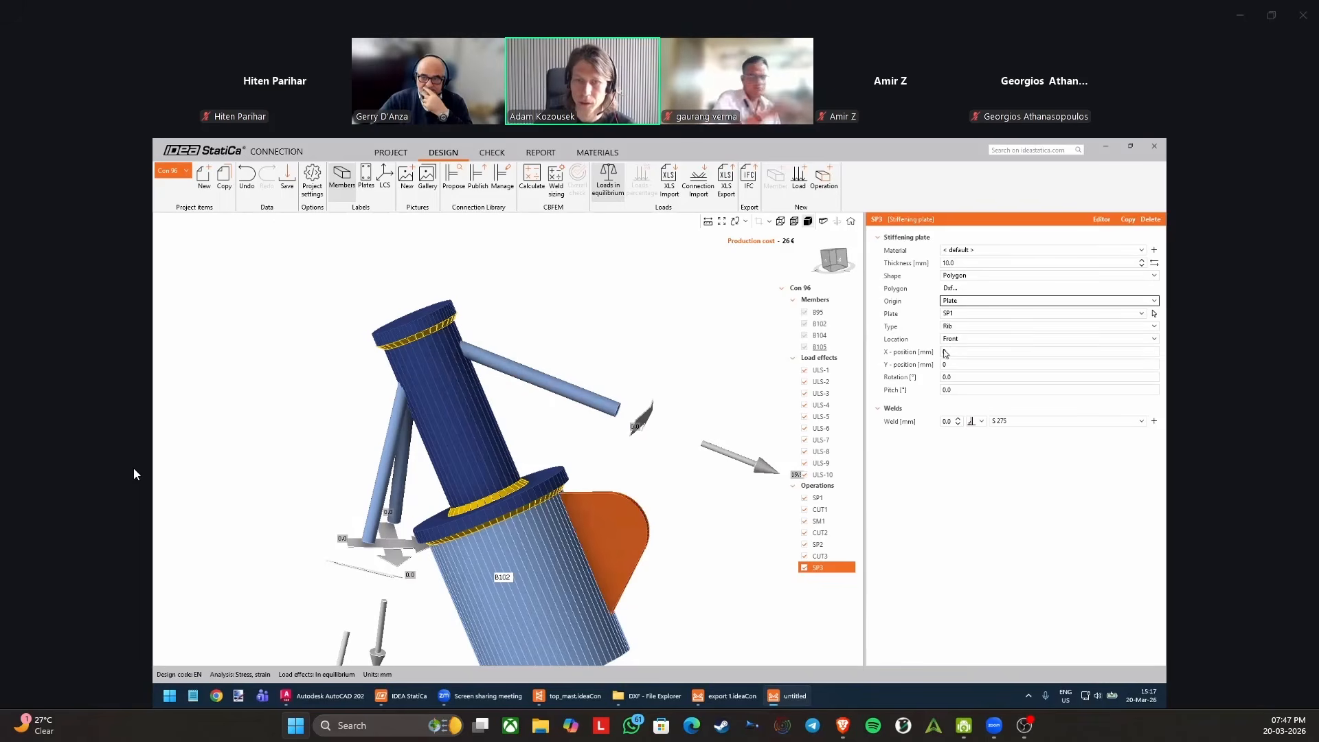
middle_drag(628, 507, 613, 474)
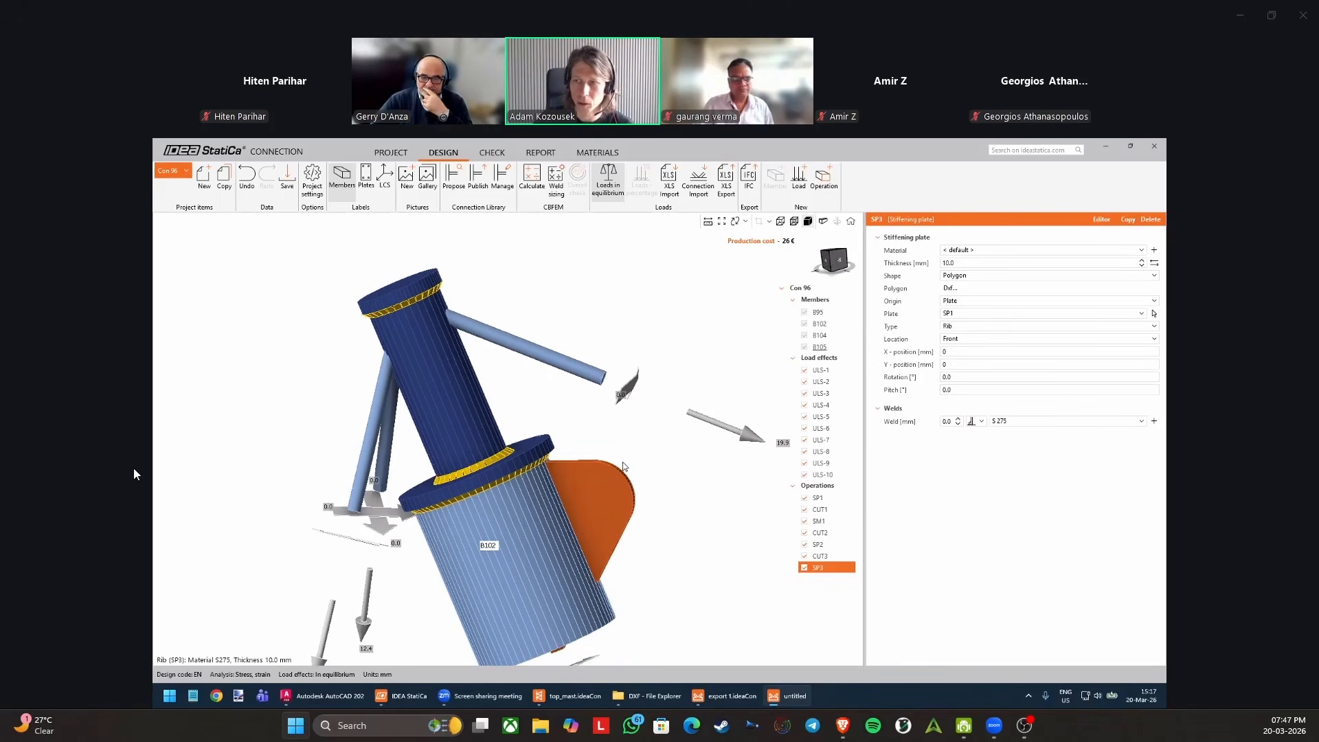
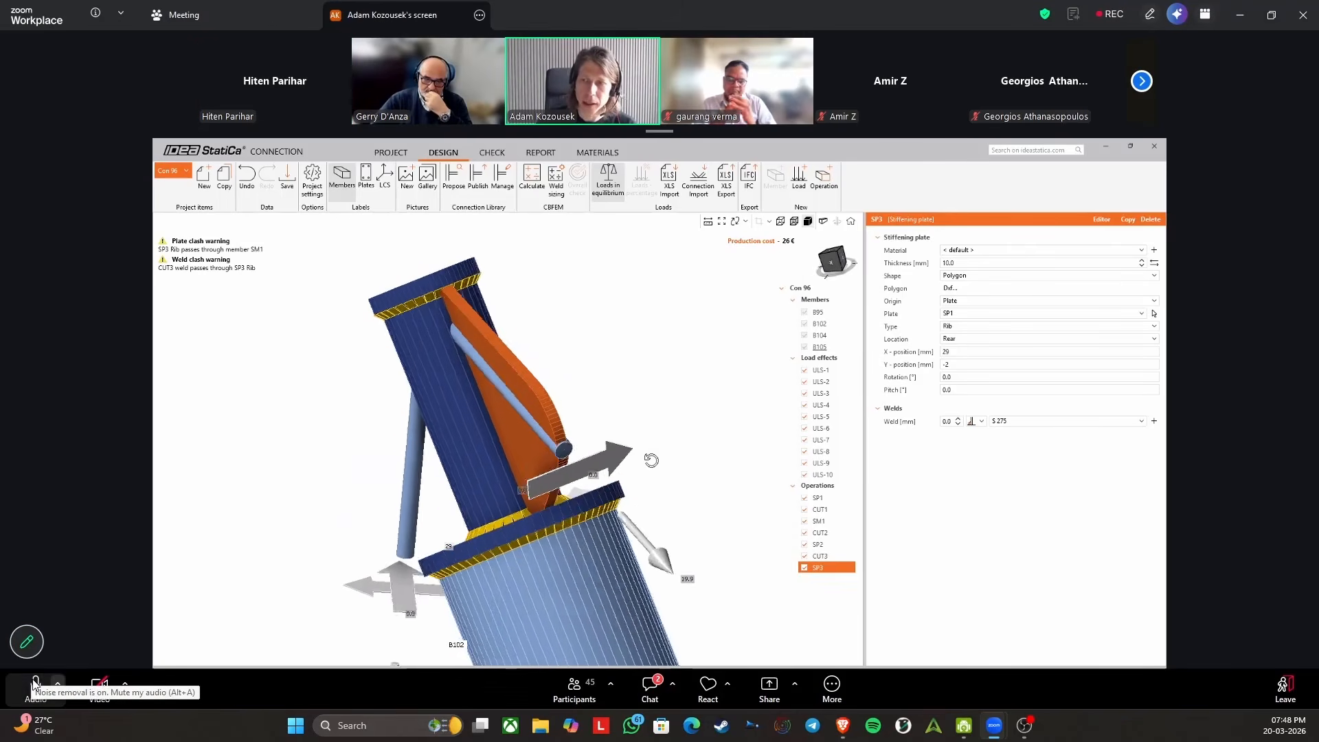
click(33, 682)
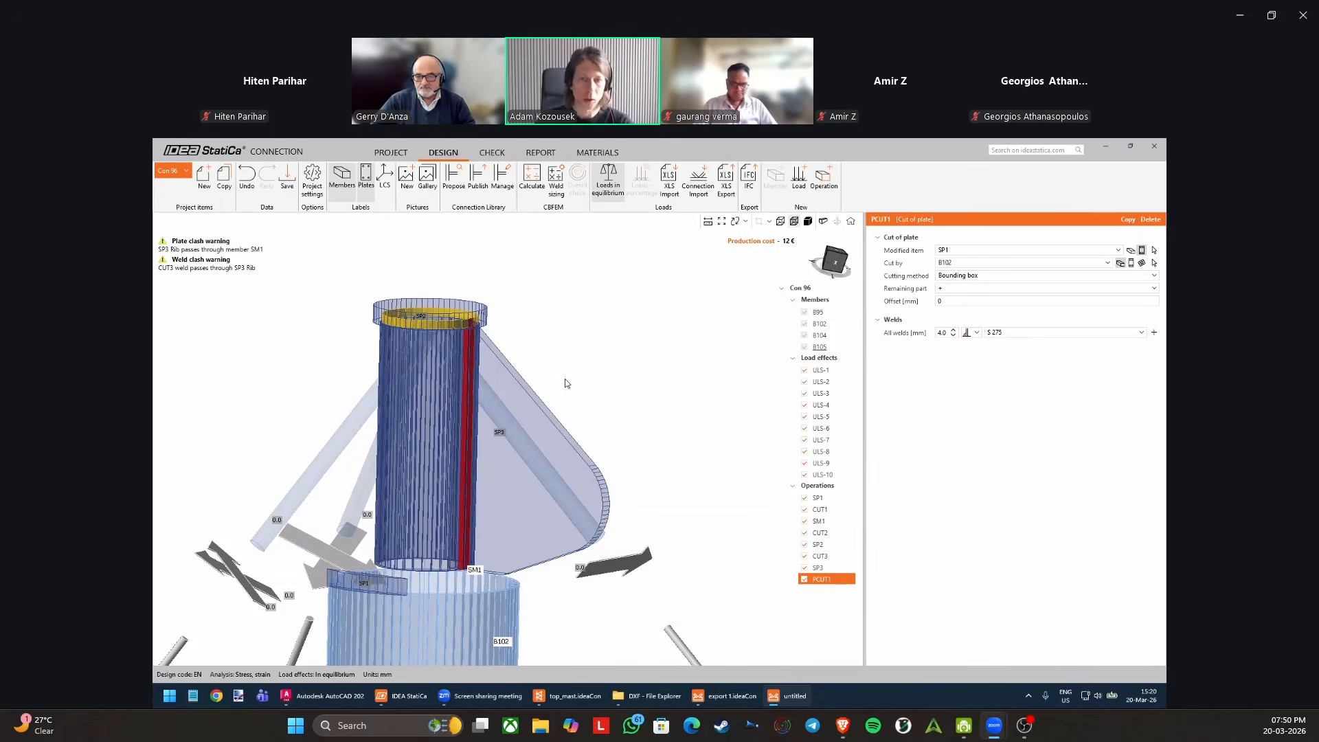
Examine the effect of plate cut PCUT1 on the mast top by disabling and re-enabling it in solid display.
middle_drag(519, 383, 525, 382)
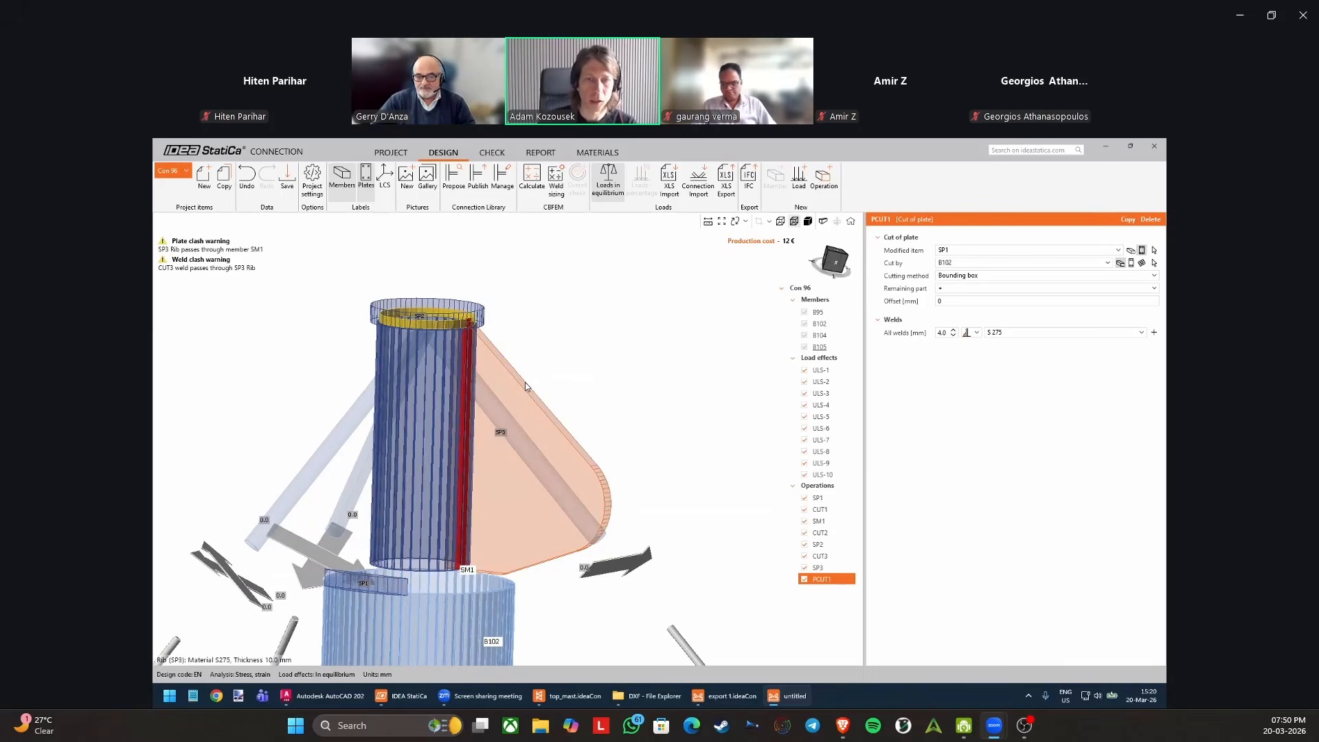
click(809, 222)
scroll(481, 356, up, 2)
middle_drag(455, 408, 443, 445)
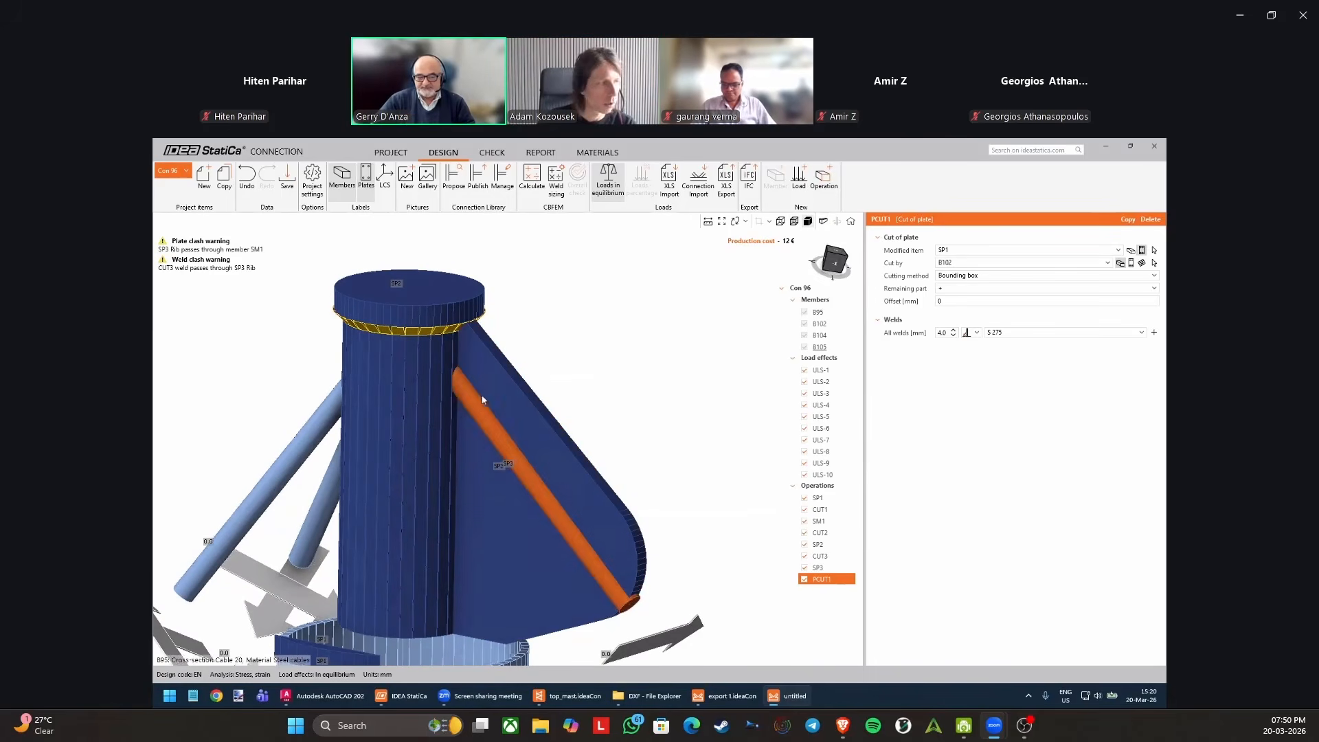
click(806, 581)
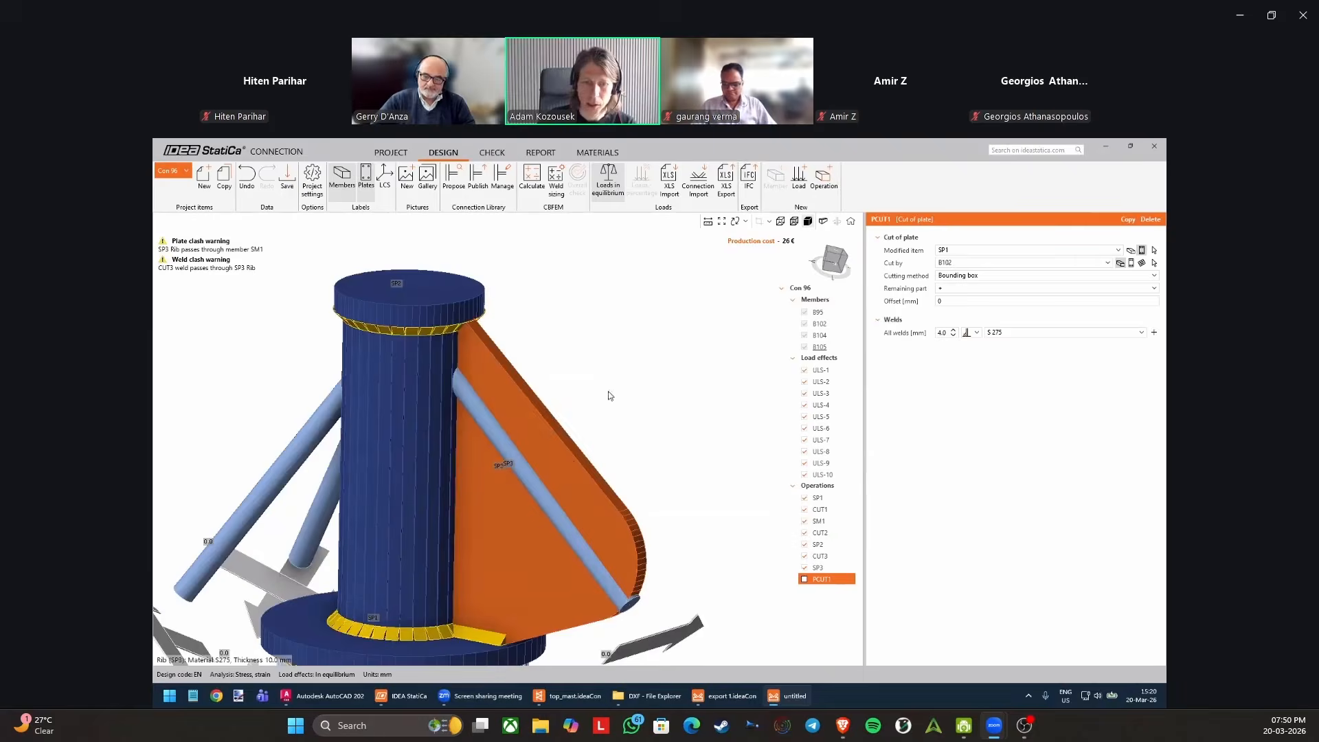
click(824, 179)
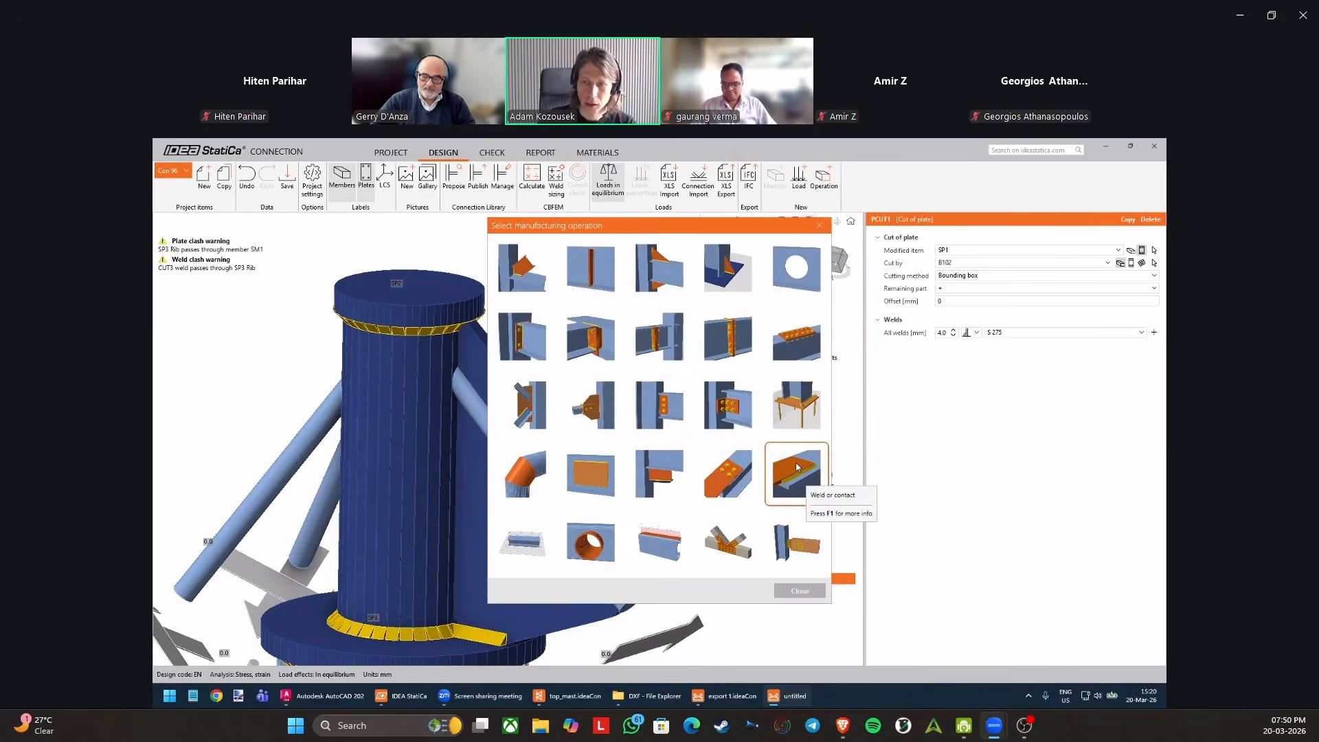
click(800, 591)
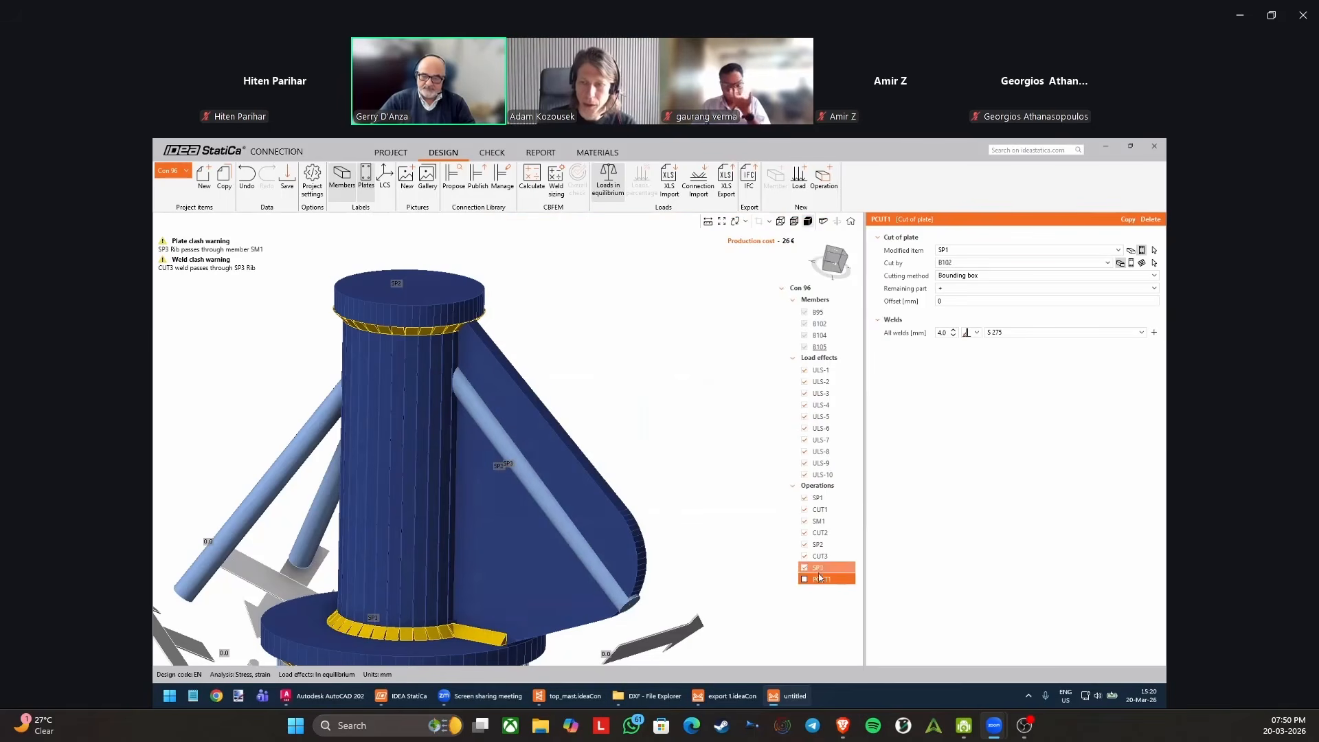
click(805, 579)
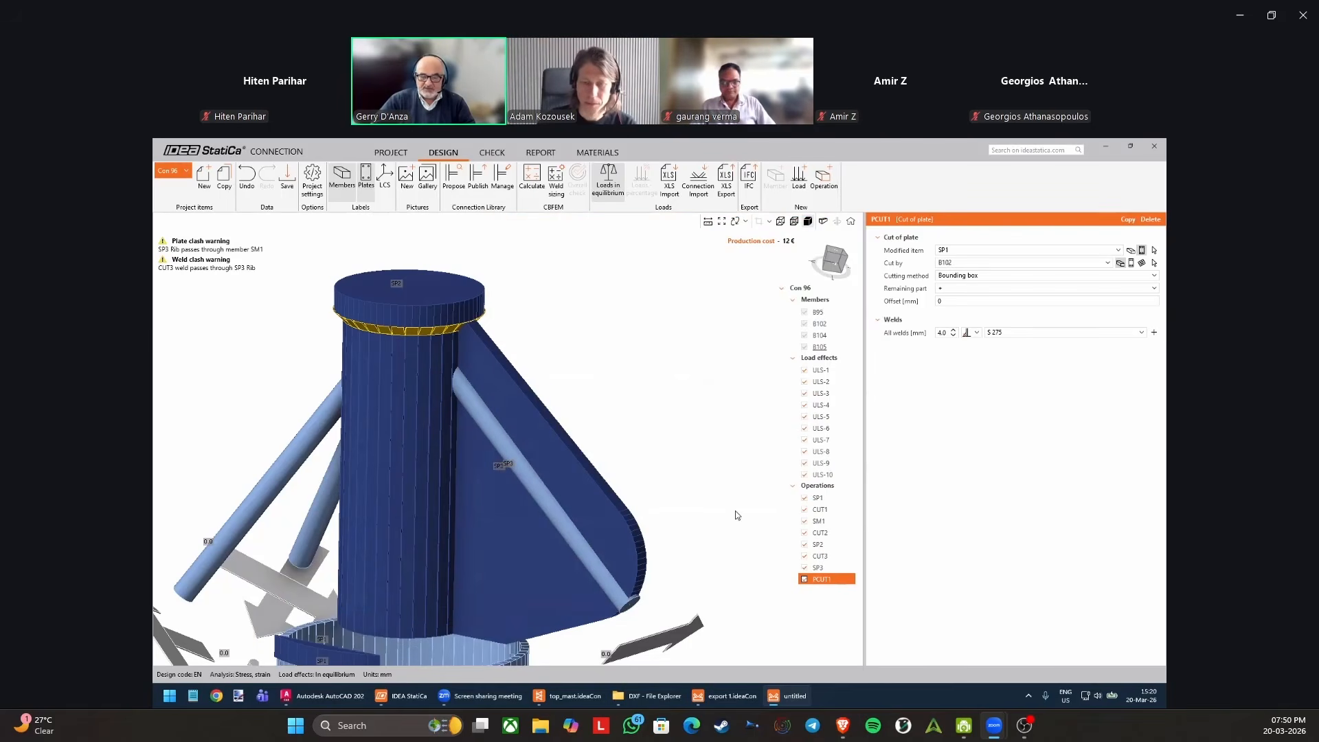
middle_drag(677, 461, 672, 435)
scroll(671, 435, down, 2)
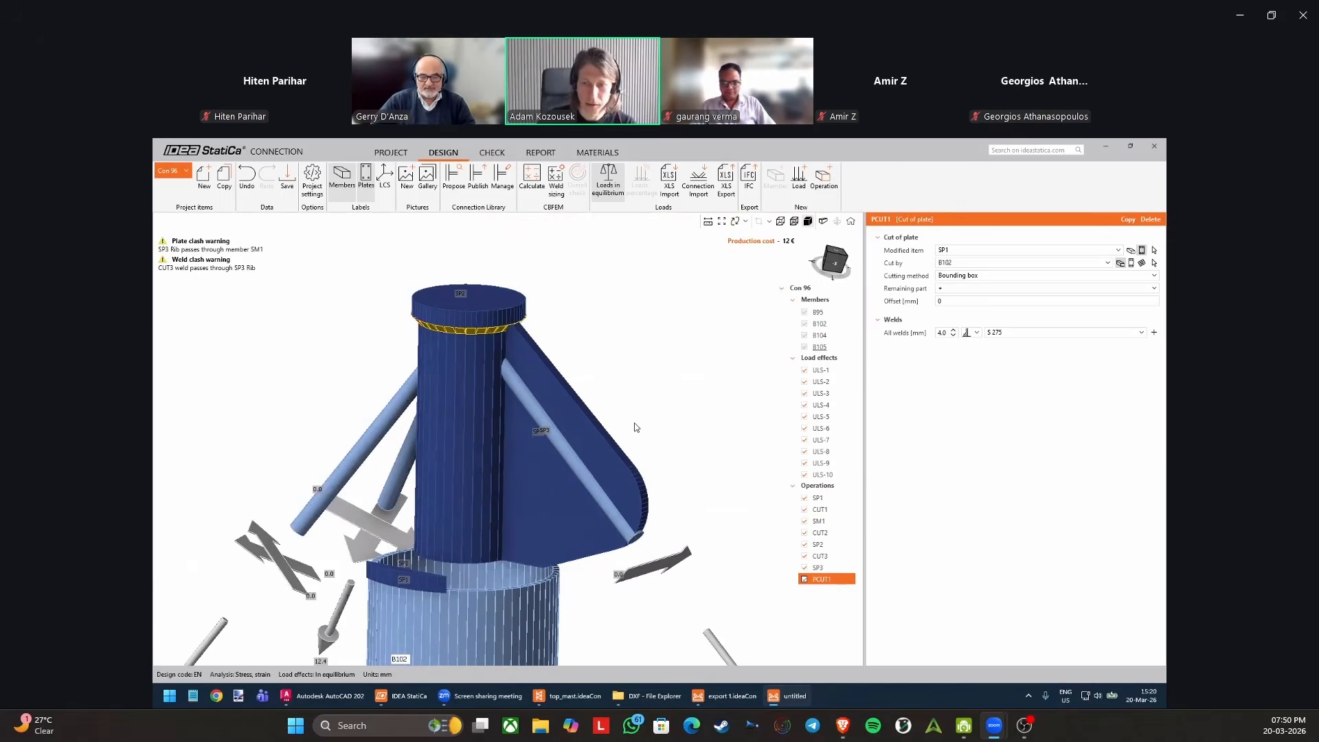
Set the modified item of plate cut PCUT1 to stiffening plate SP3.
scroll(591, 365, up, 5)
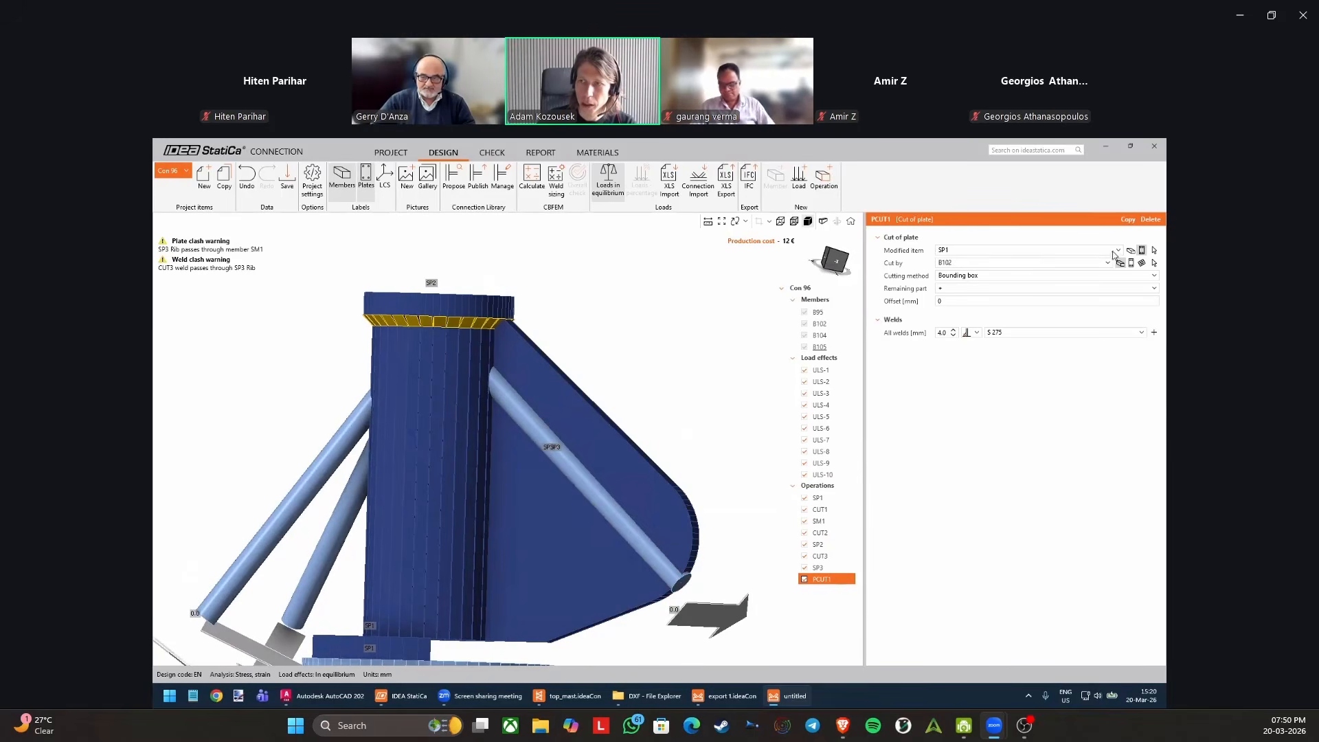
click(1154, 251)
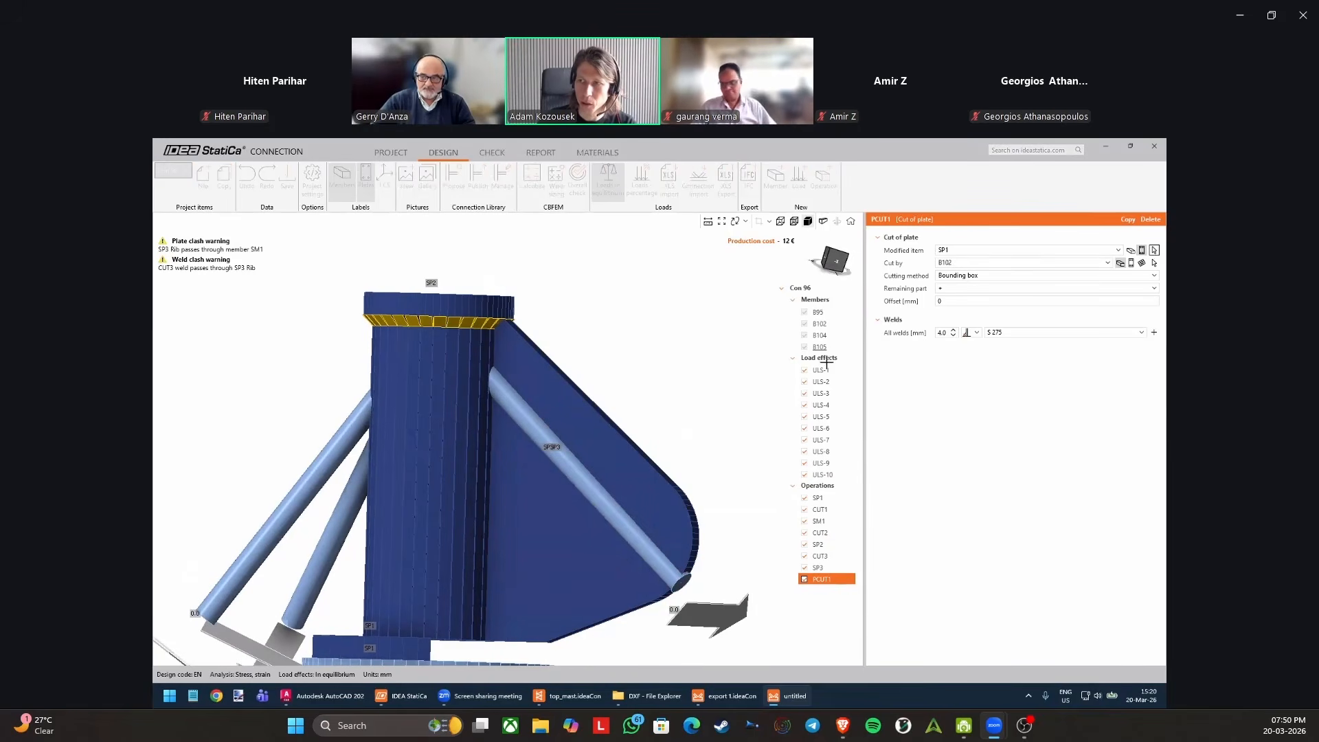
click(607, 446)
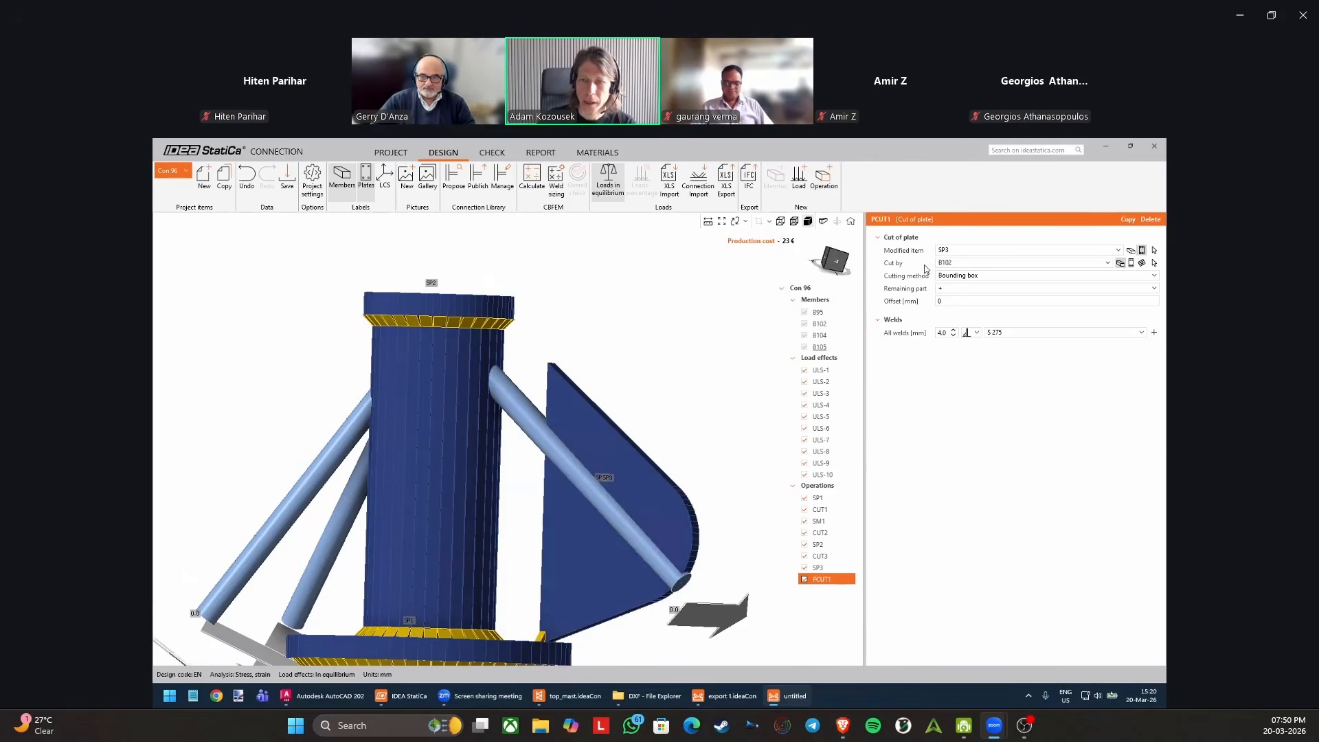
right_drag(603, 378, 589, 402)
right_drag(580, 417, 625, 372)
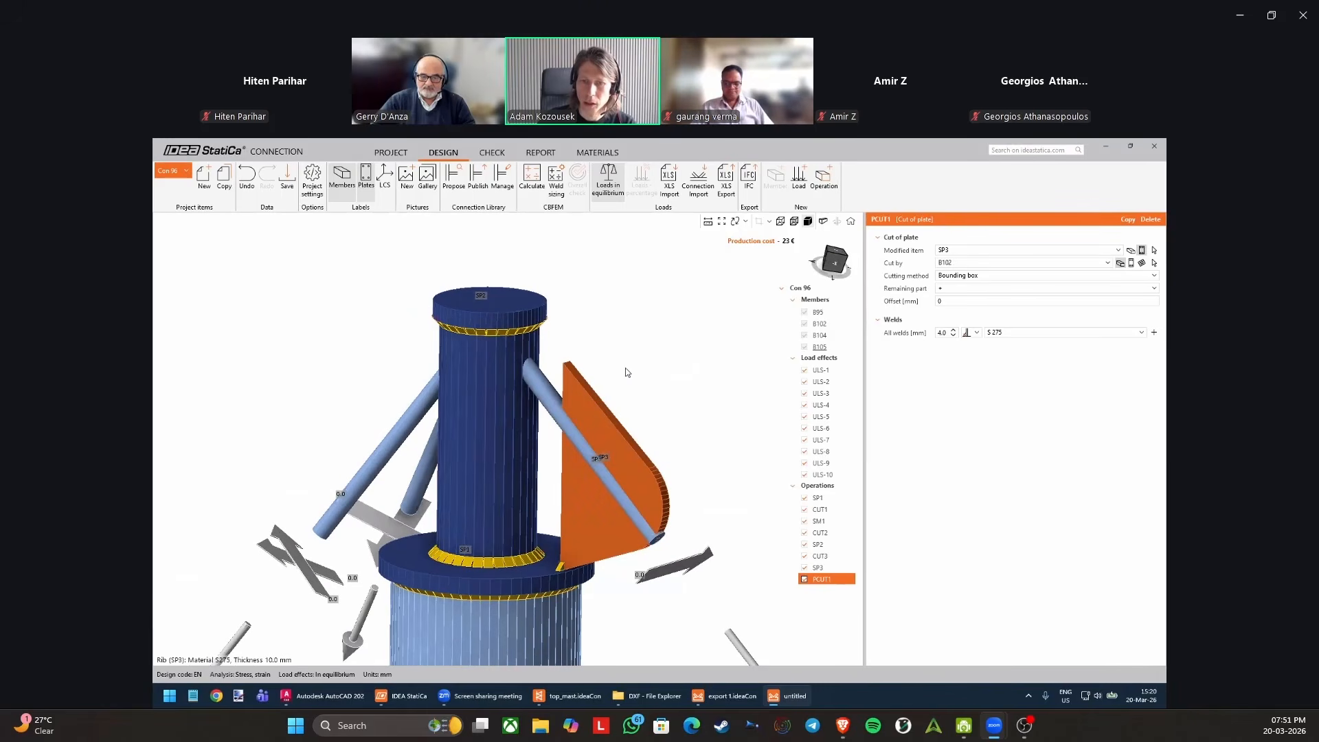
Set the cutting object of PCUT1 to the upper tube SM1.
click(952, 264)
right_drag(629, 526, 560, 580)
middle_drag(560, 581, 580, 450)
scroll(579, 446, down, 3)
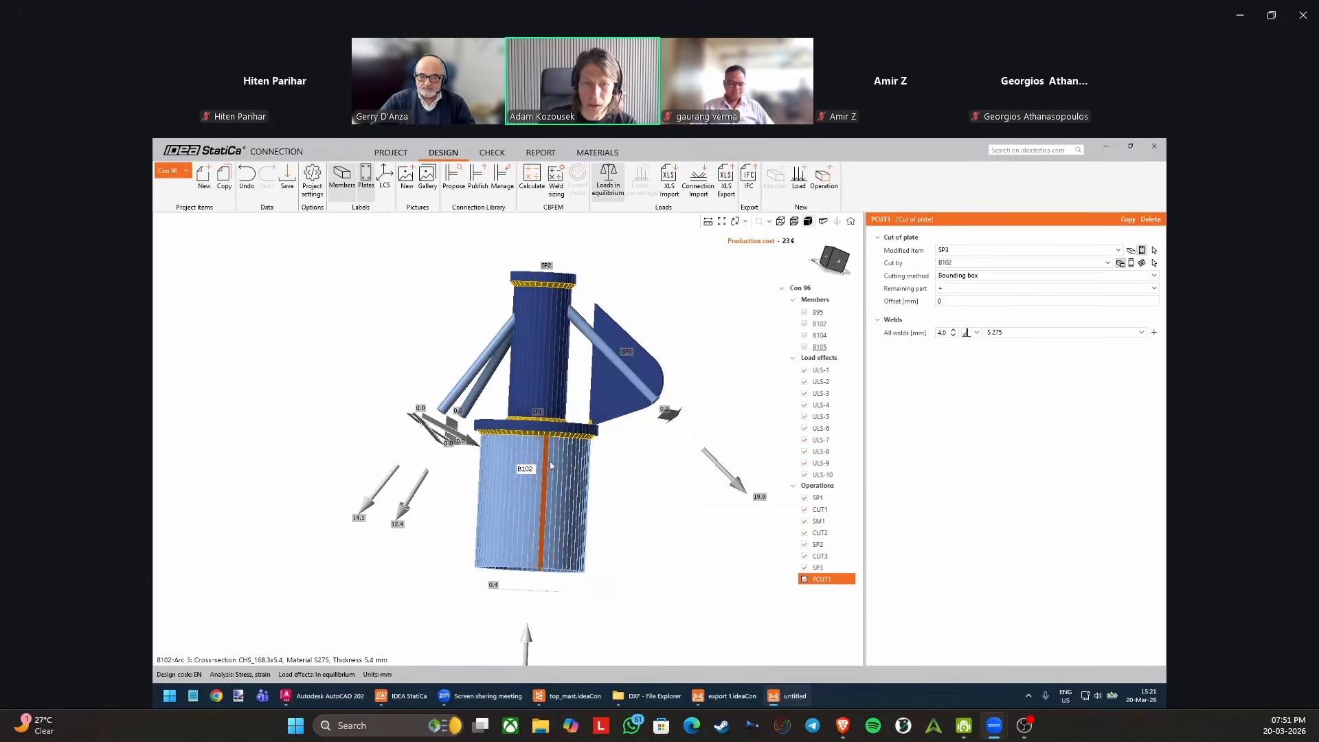
scroll(579, 459, up, 3)
right_drag(596, 434, 616, 324)
middle_drag(617, 322, 530, 465)
scroll(661, 365, up, 2)
click(1154, 262)
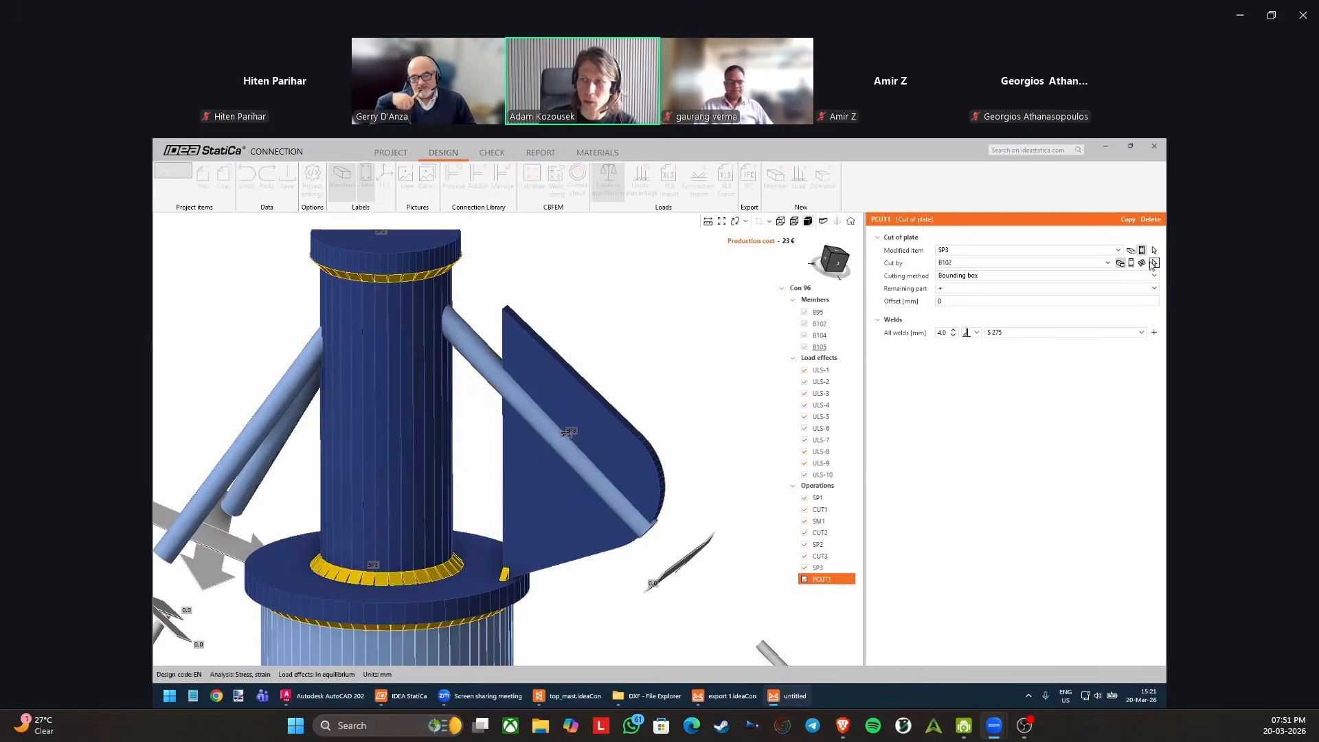
click(426, 414)
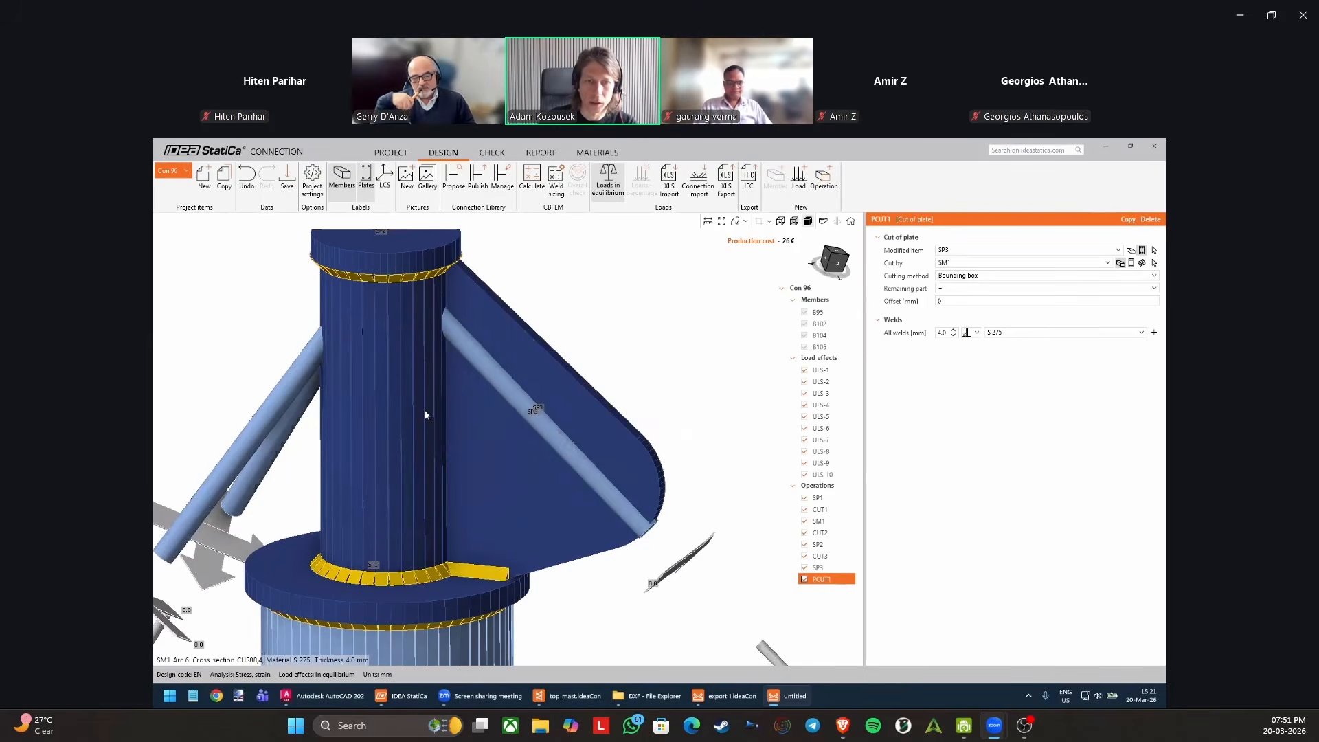
Inspect the cut edge and weld between plate SP3 and tube SM1 in transparent and solid display.
right_drag(438, 480, 410, 471)
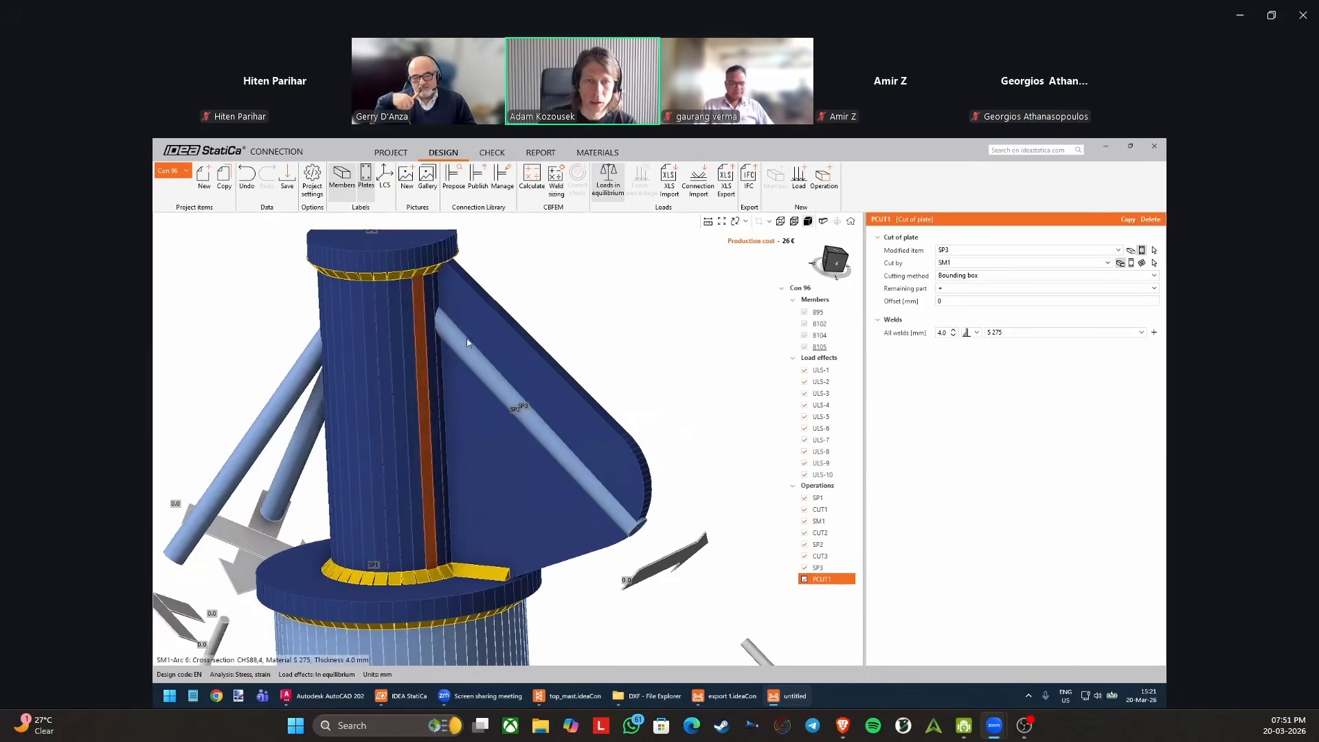
click(795, 221)
right_drag(534, 341, 477, 352)
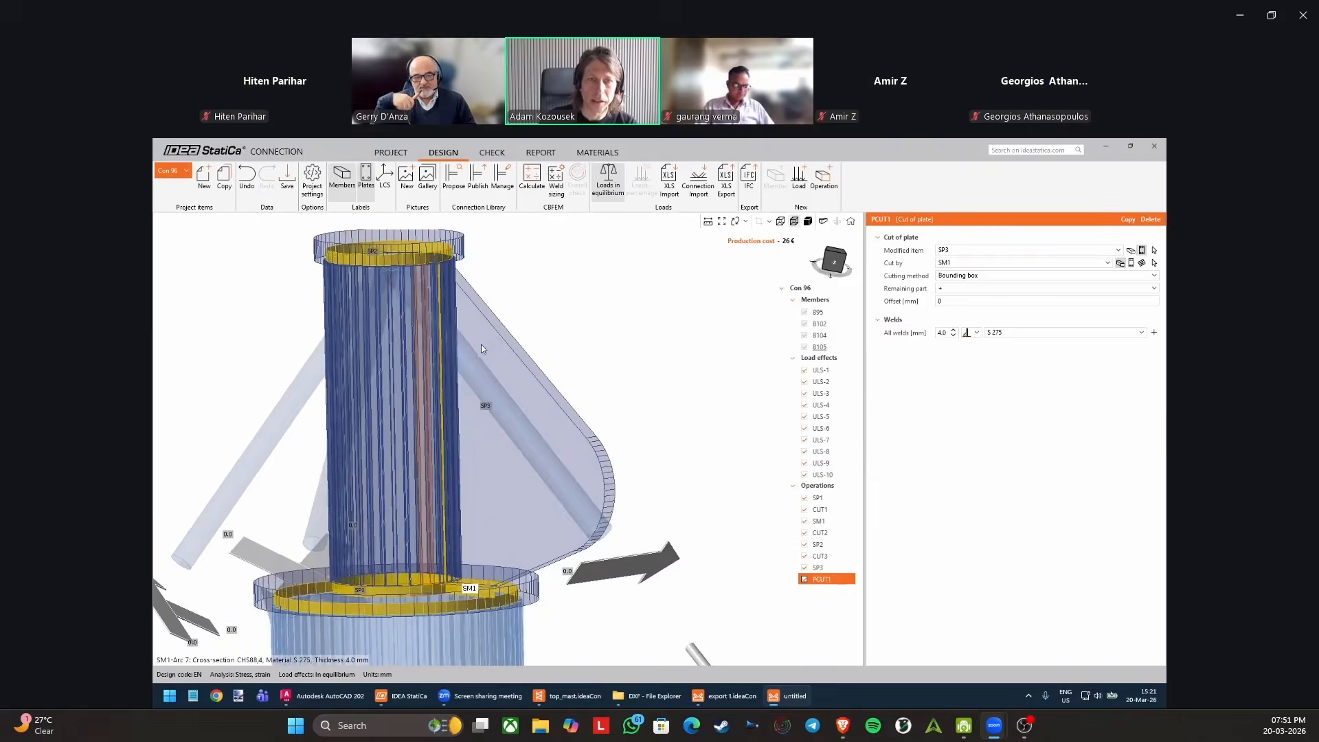
click(808, 221)
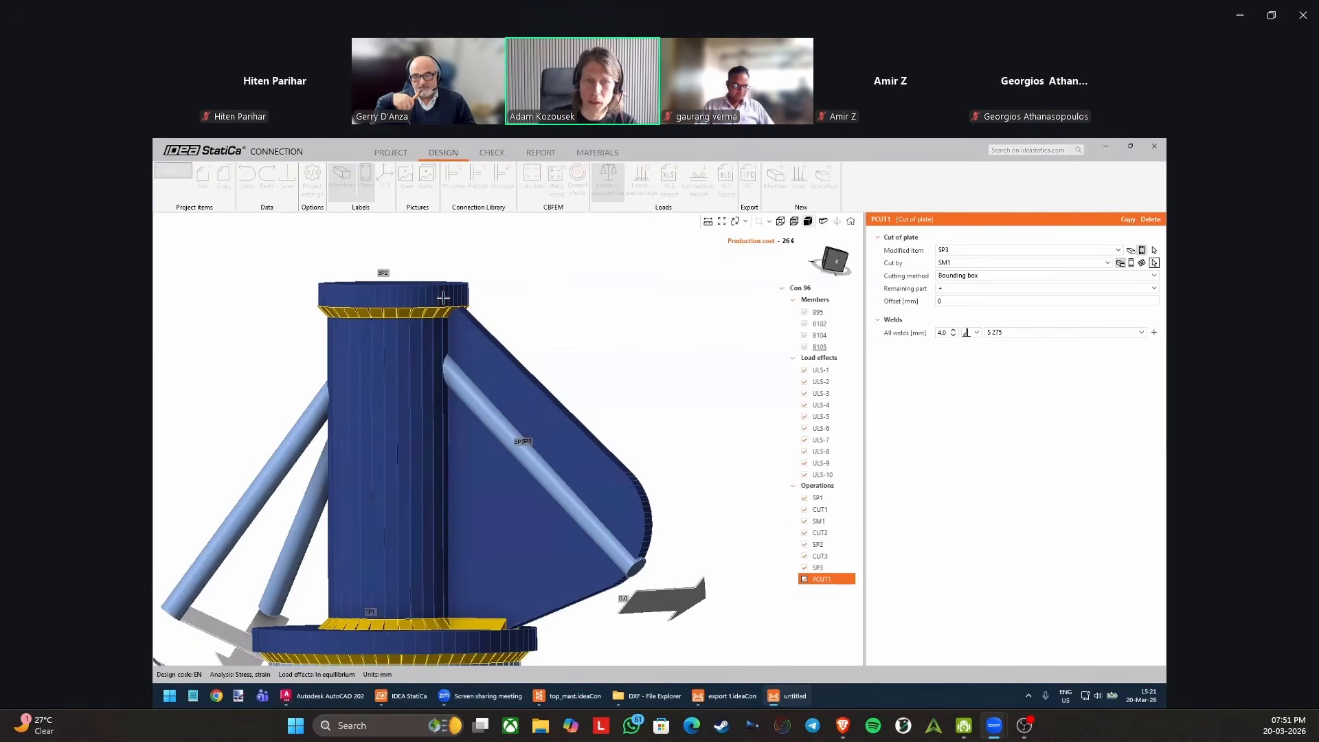
scroll(476, 303, up, 3)
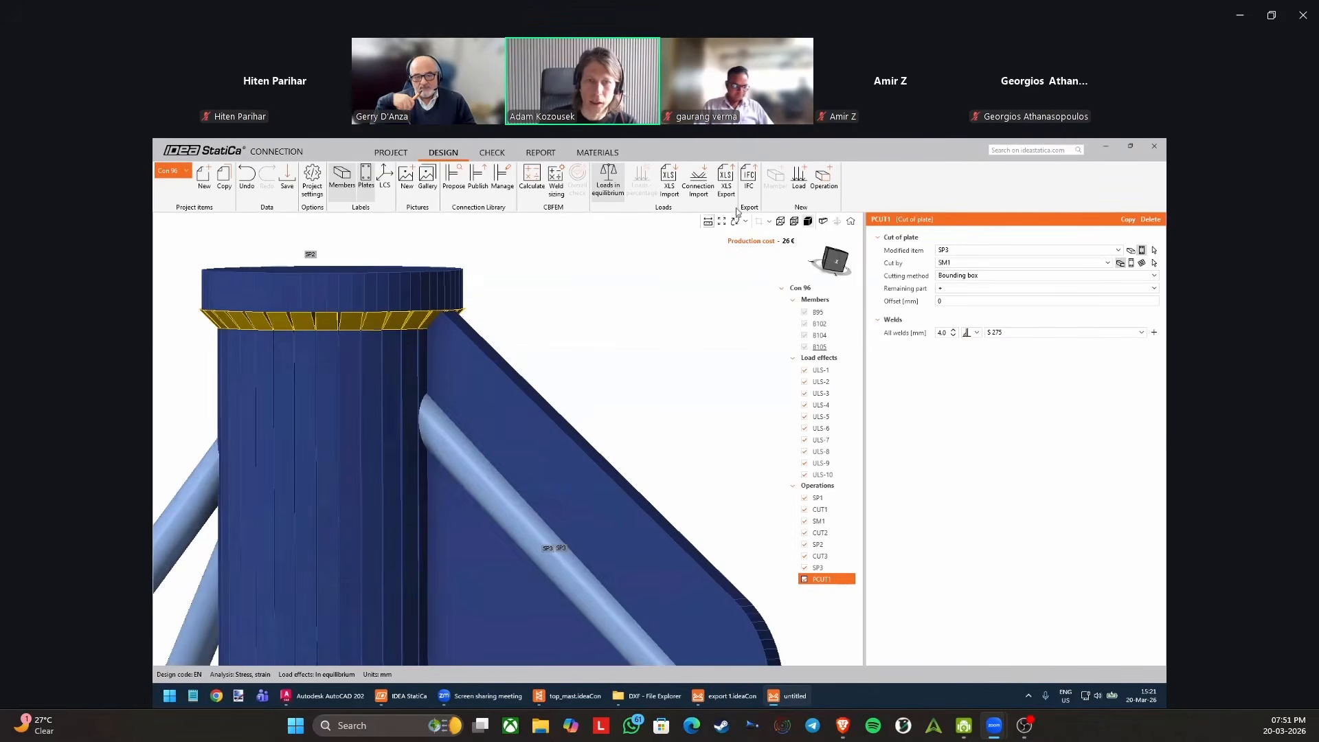
Change the cutting object of PCUT1 to a plate and choose the top plate SP2.
click(794, 221)
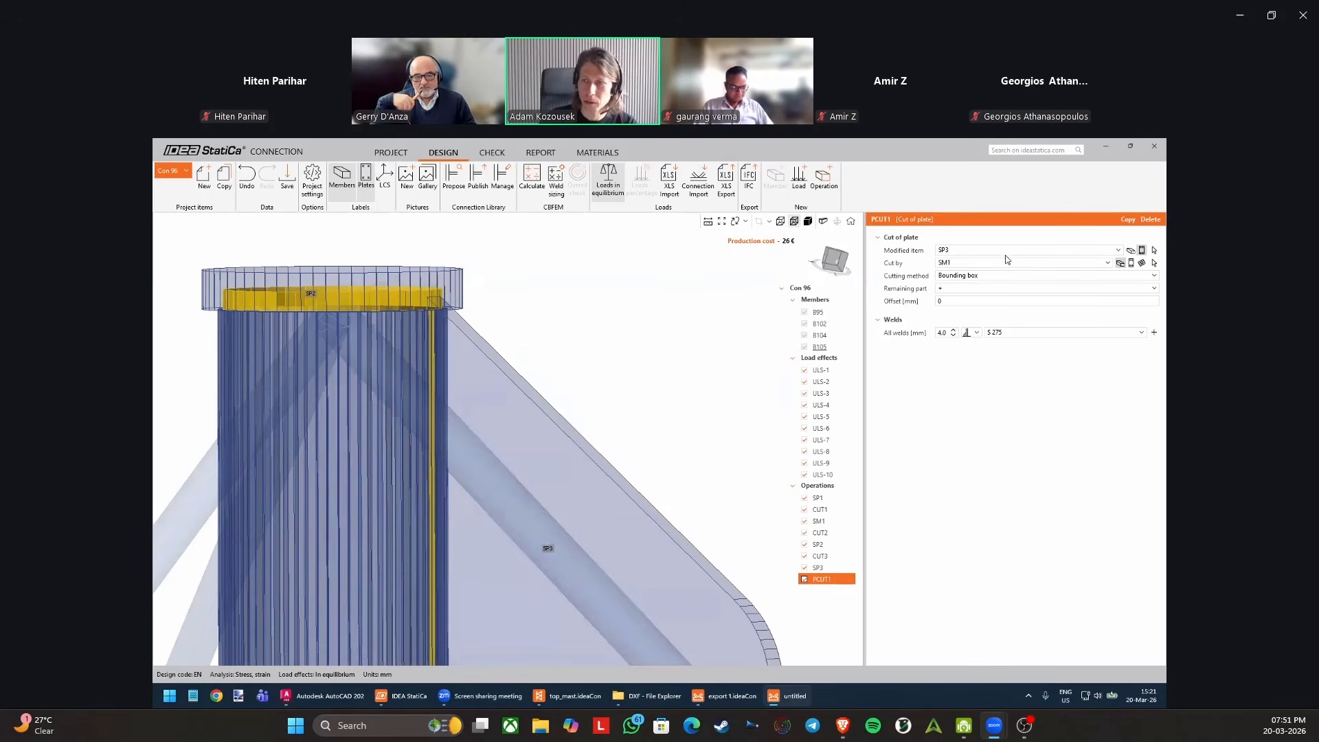
click(1132, 264)
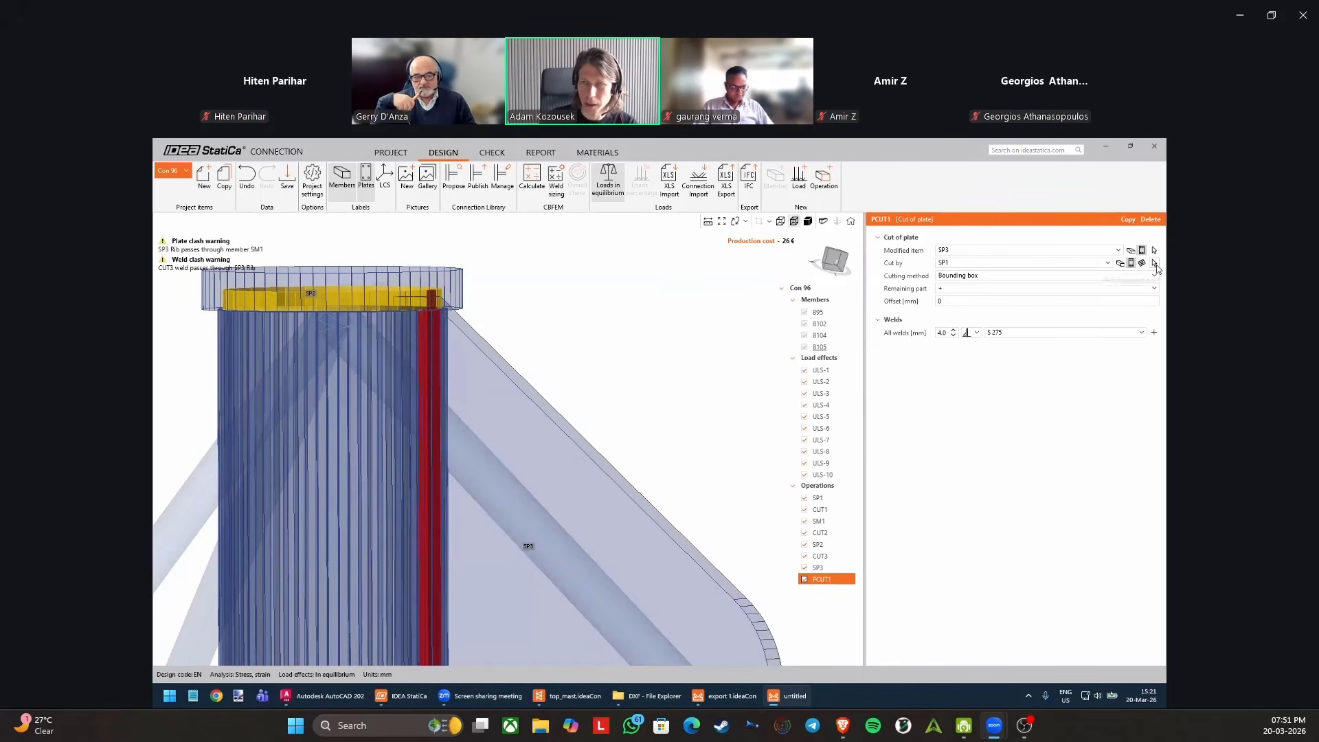
click(1155, 264)
click(435, 305)
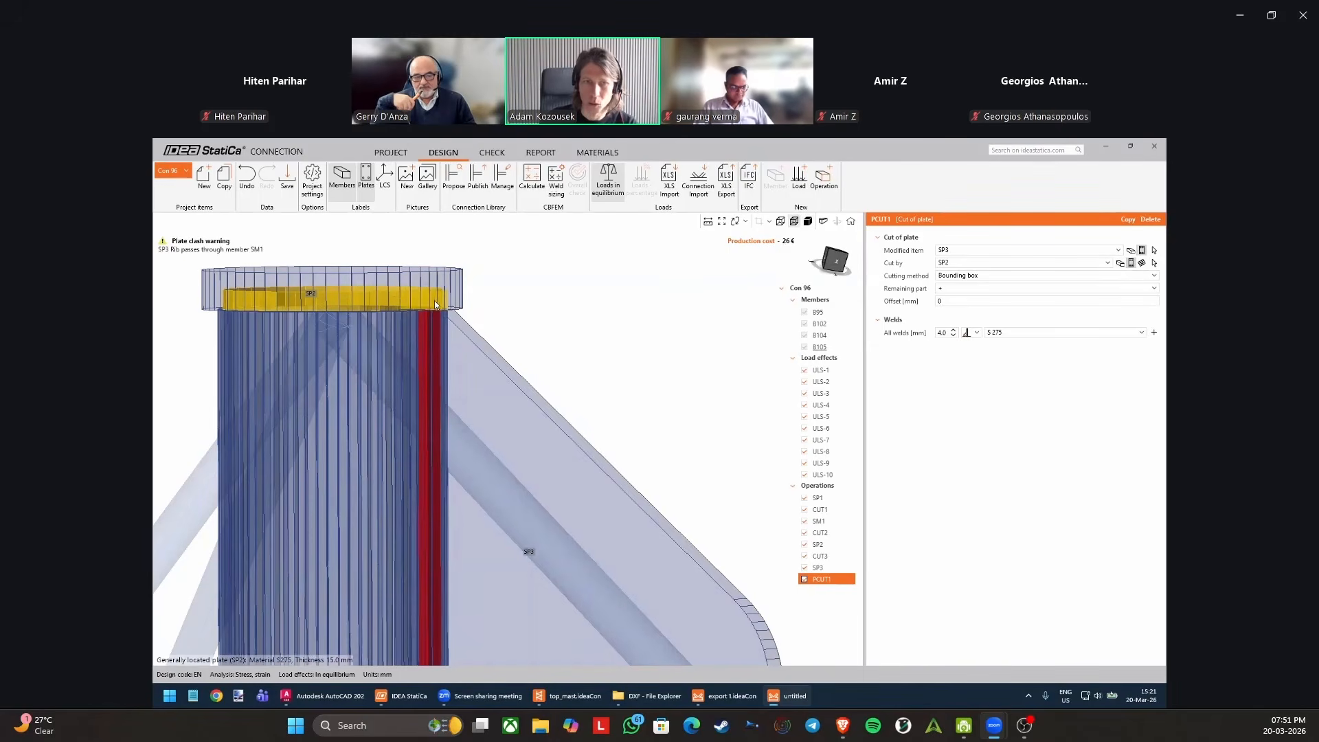
Examine the corner where rib SP3 meets top plate SP2 and tube SM1 from several angles.
scroll(435, 331, up, 5)
middle_drag(461, 302, 506, 294)
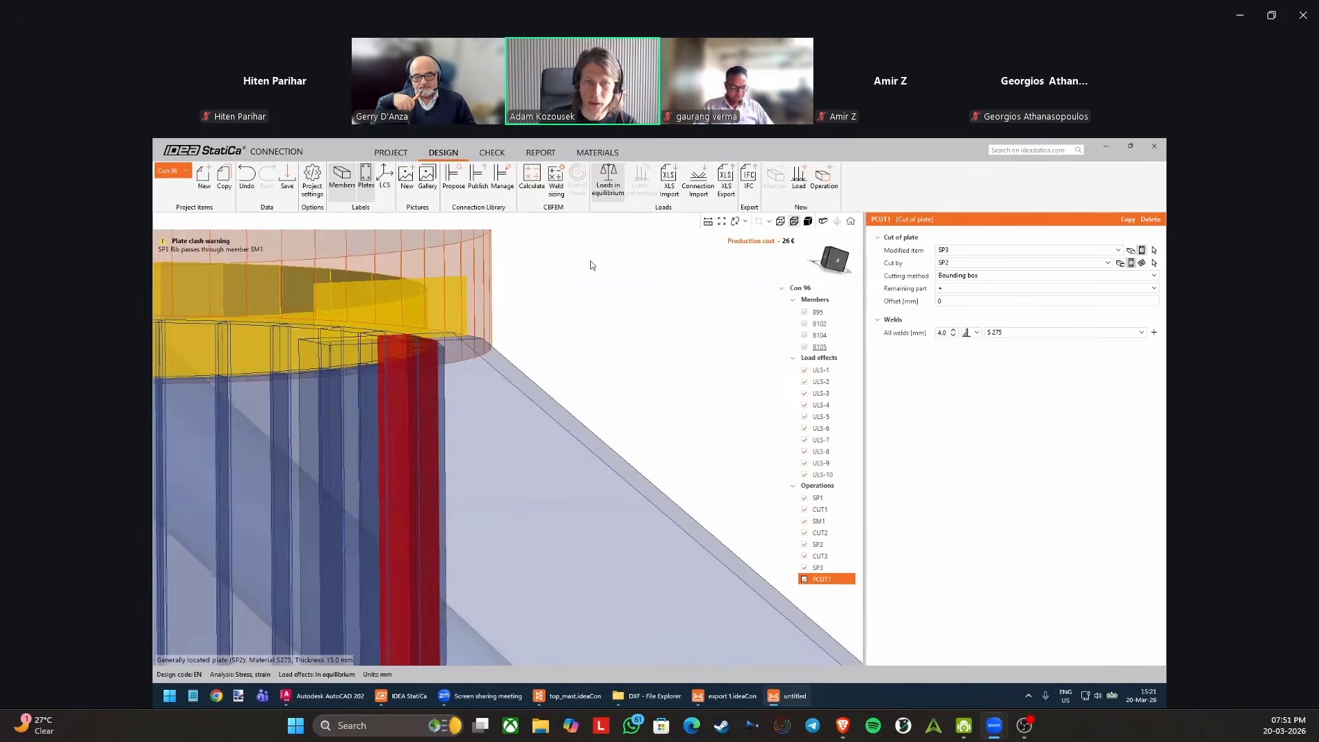
right_drag(503, 347, 680, 323)
scroll(591, 342, down, 4)
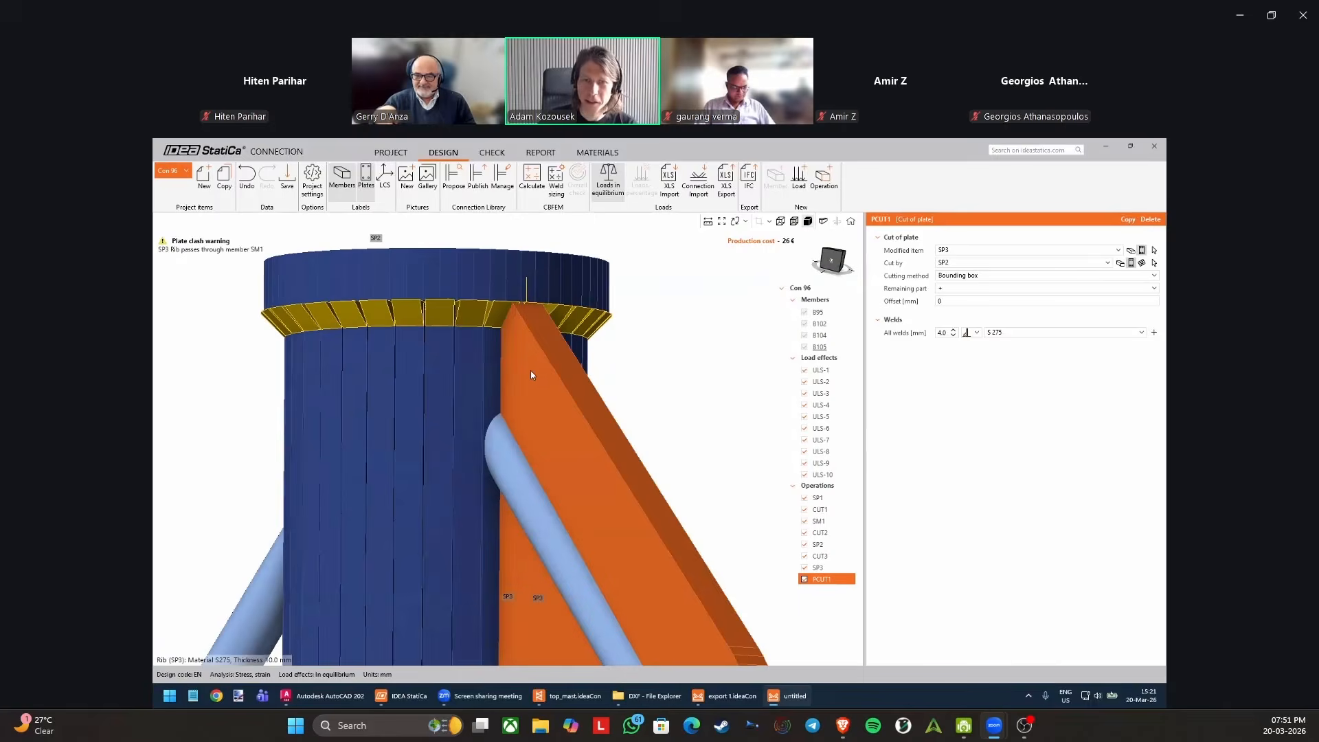
scroll(484, 420, down, 2)
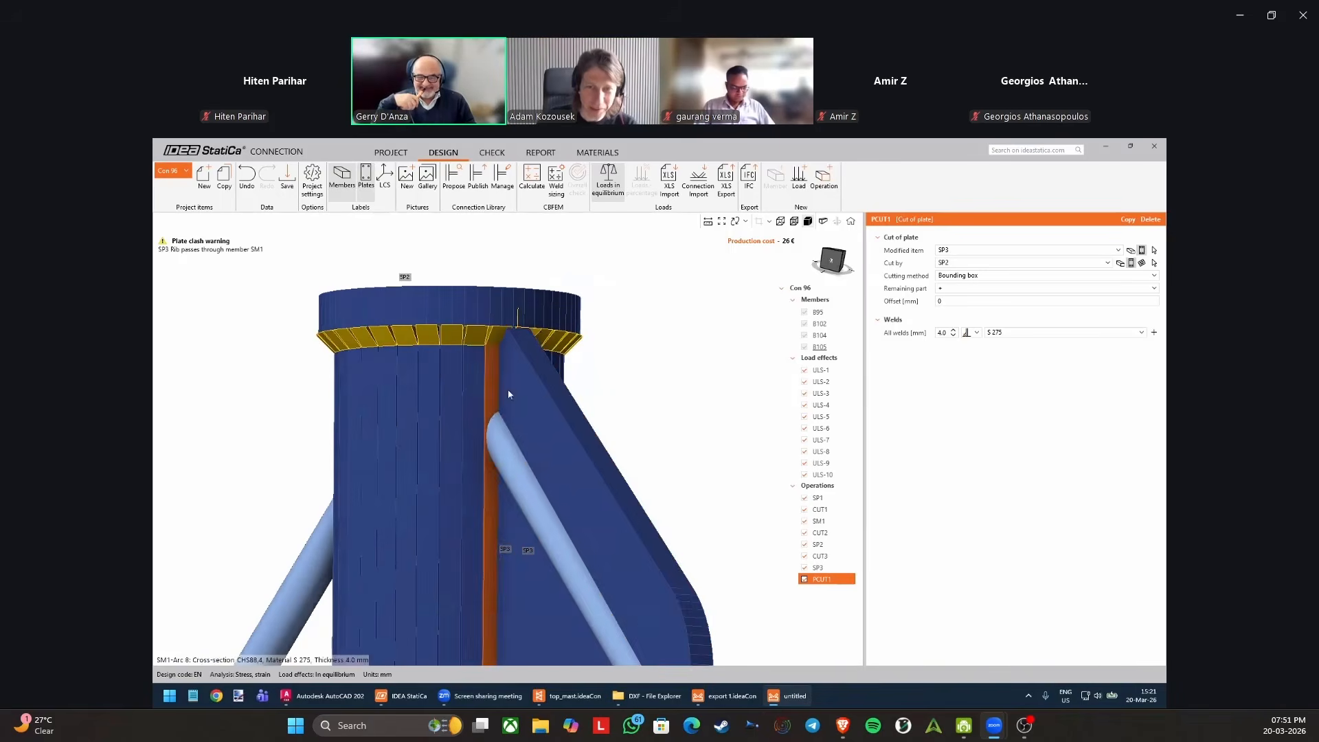
scroll(512, 327, up, 5)
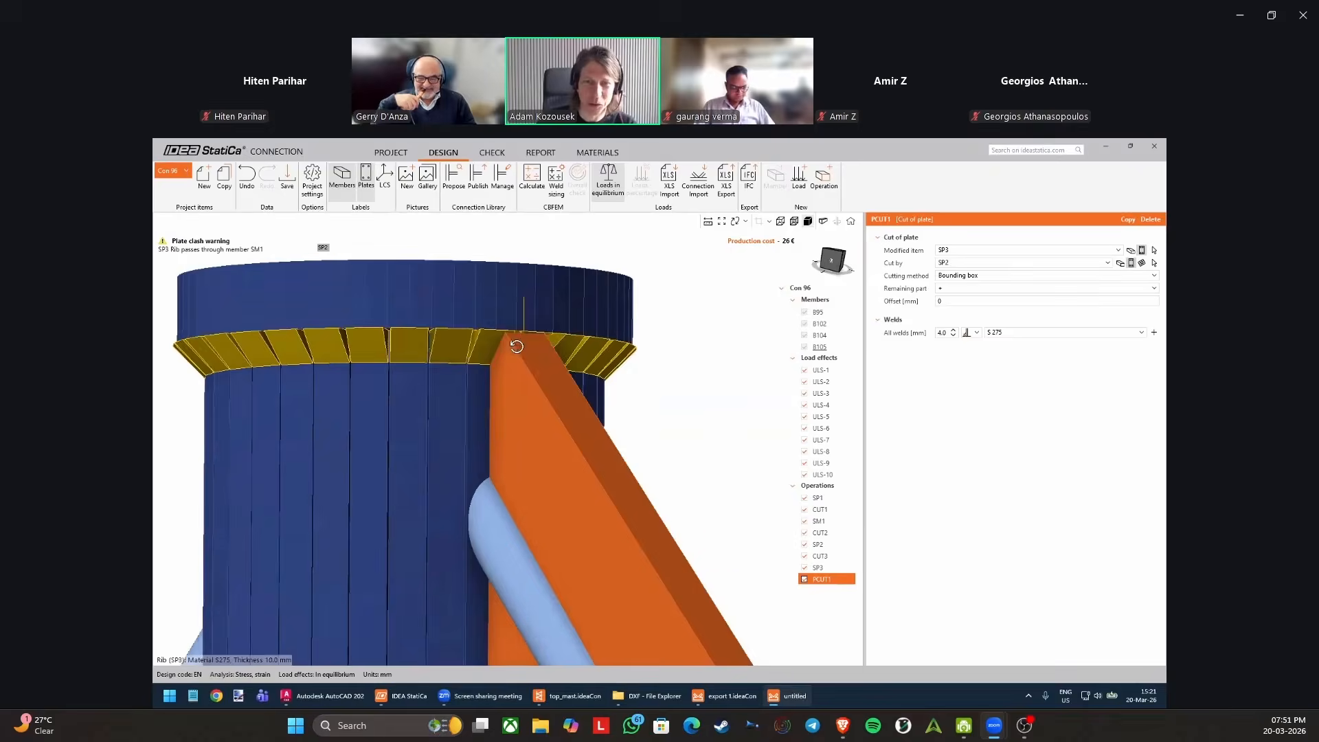
scroll(568, 342, down, 4)
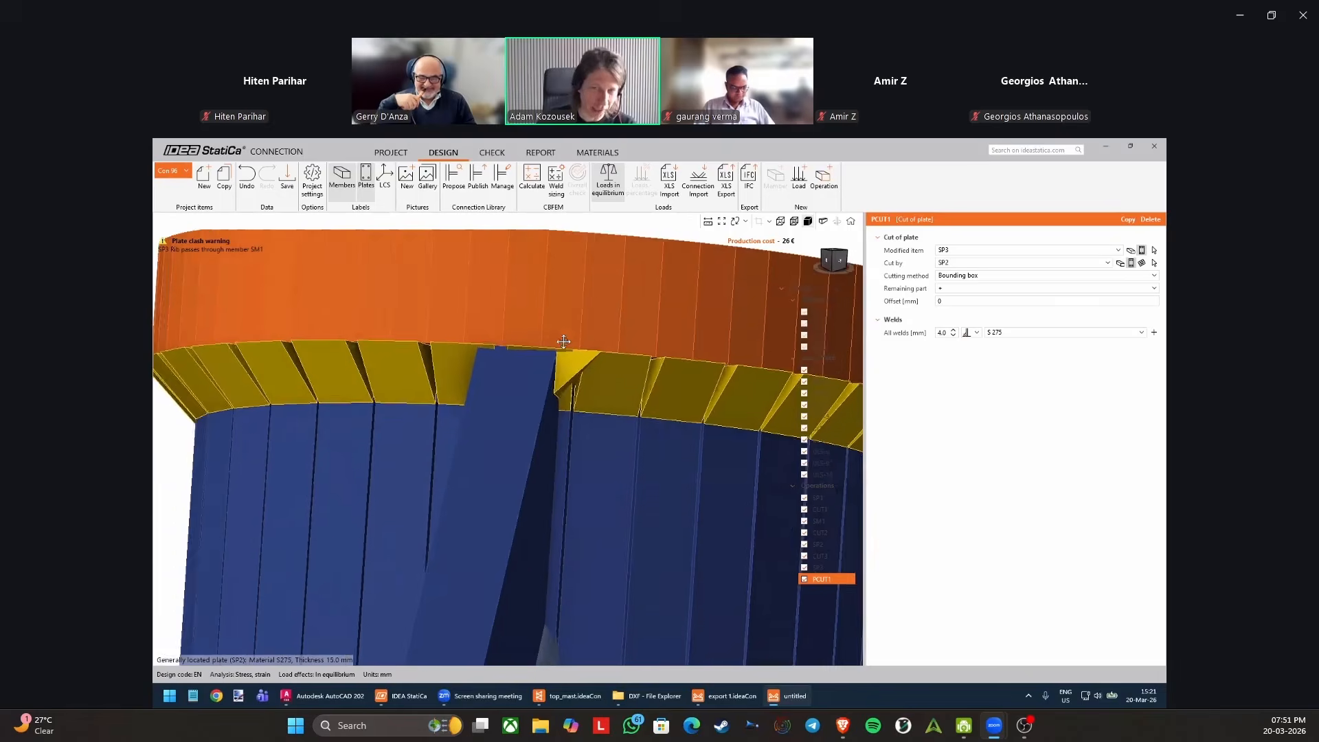
middle_drag(519, 362, 534, 406)
middle_drag(460, 431, 328, 461)
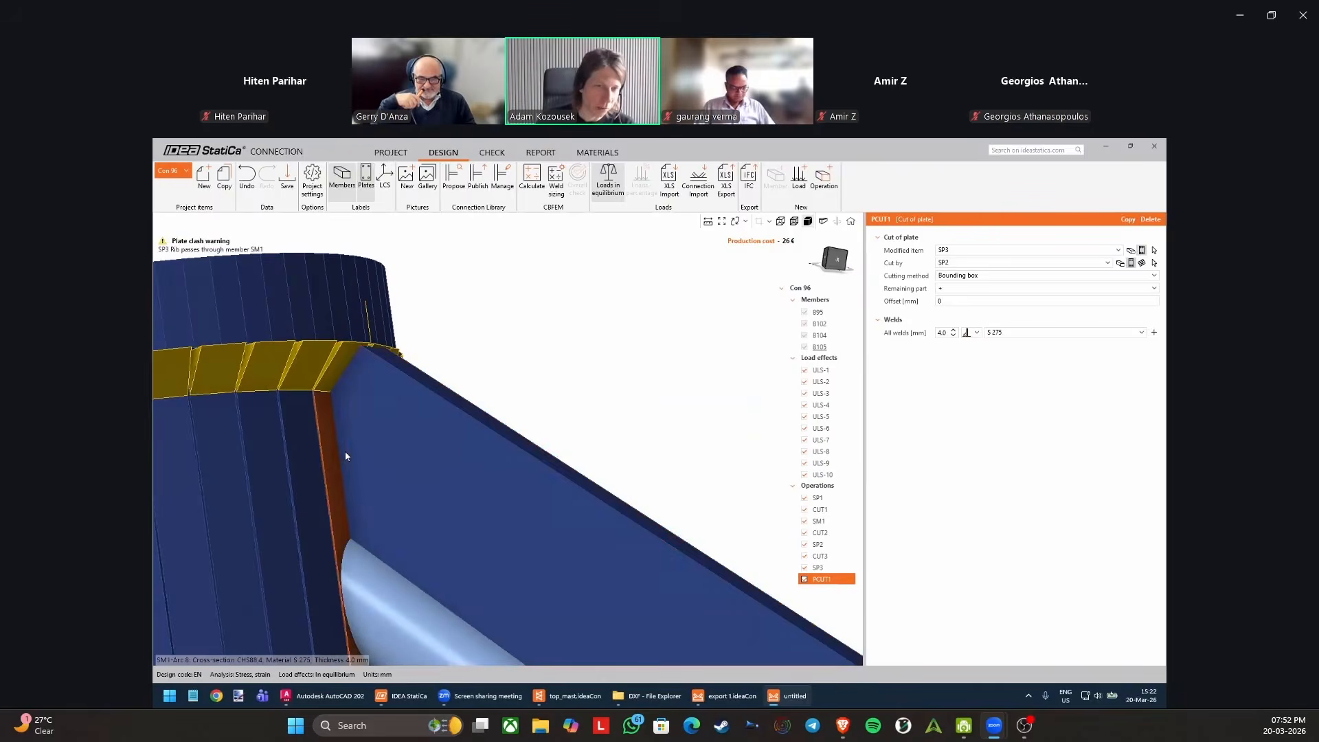
scroll(343, 433, down, 2)
middle_drag(323, 439, 289, 275)
scroll(487, 371, up, 3)
middle_drag(488, 371, 808, 221)
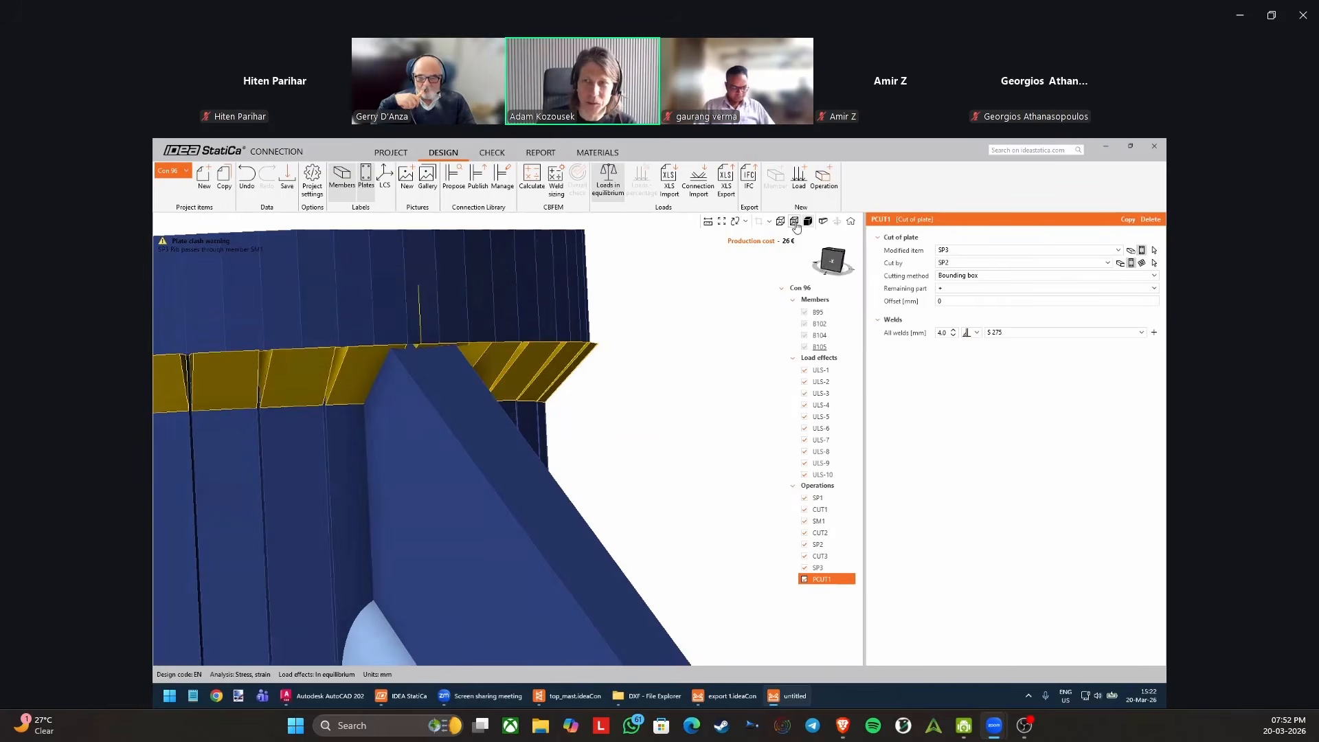
Switch the cutting object of PCUT1 back to a member and choose tube SM1 in transparent display.
click(795, 223)
scroll(543, 405, down, 2)
middle_drag(562, 386, 628, 338)
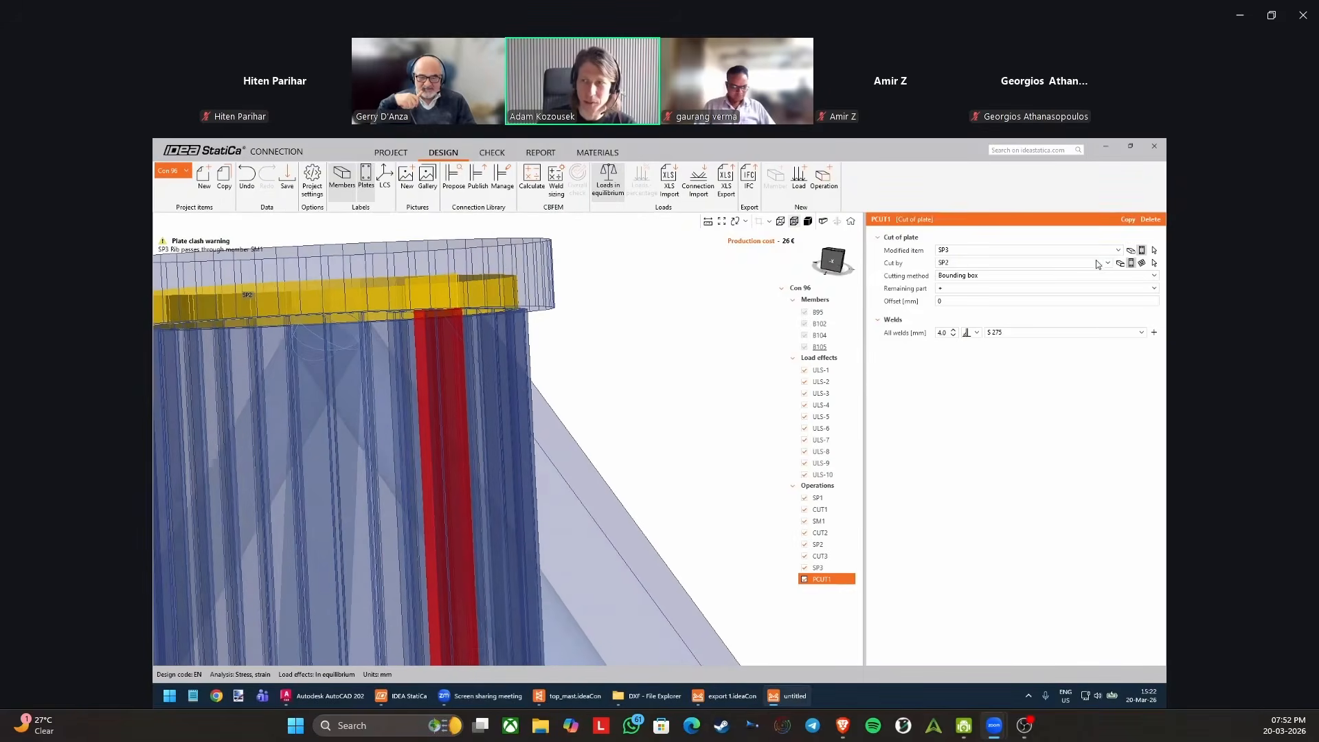
click(1120, 264)
click(1155, 264)
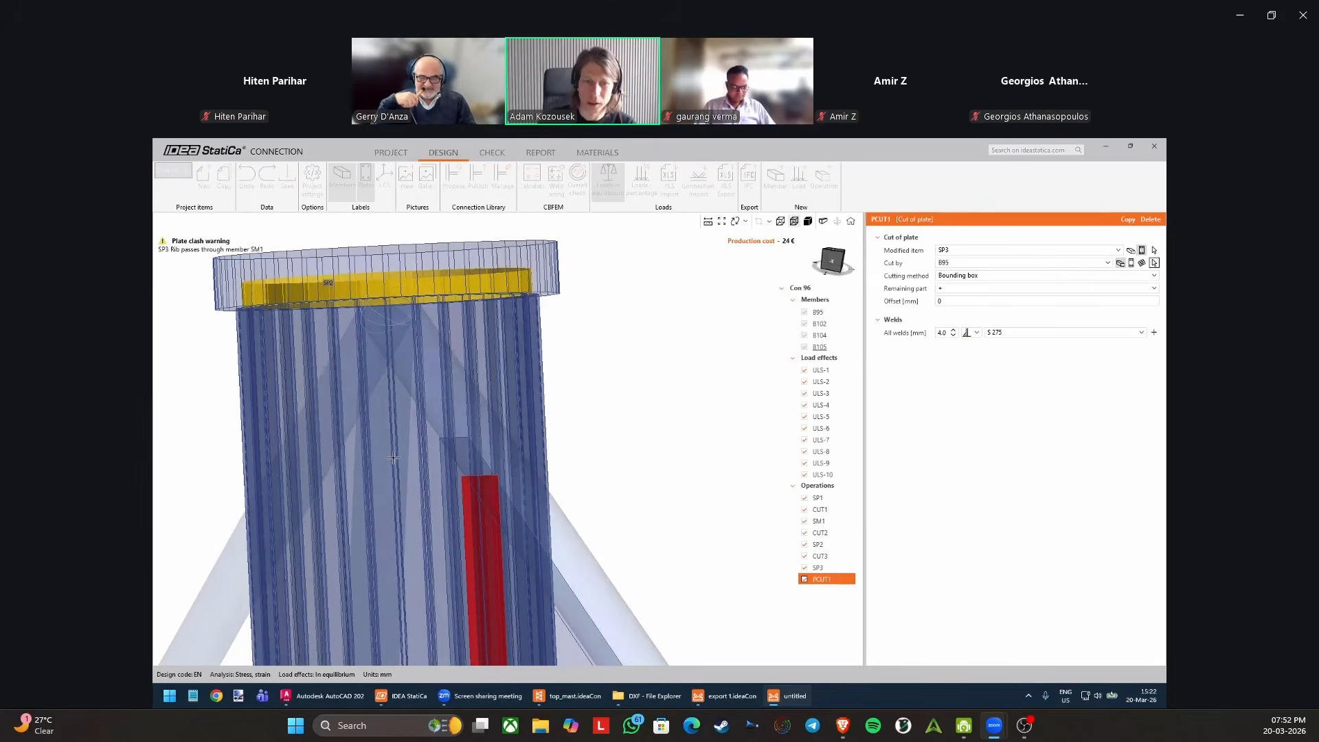
click(390, 458)
middle_drag(391, 459, 441, 461)
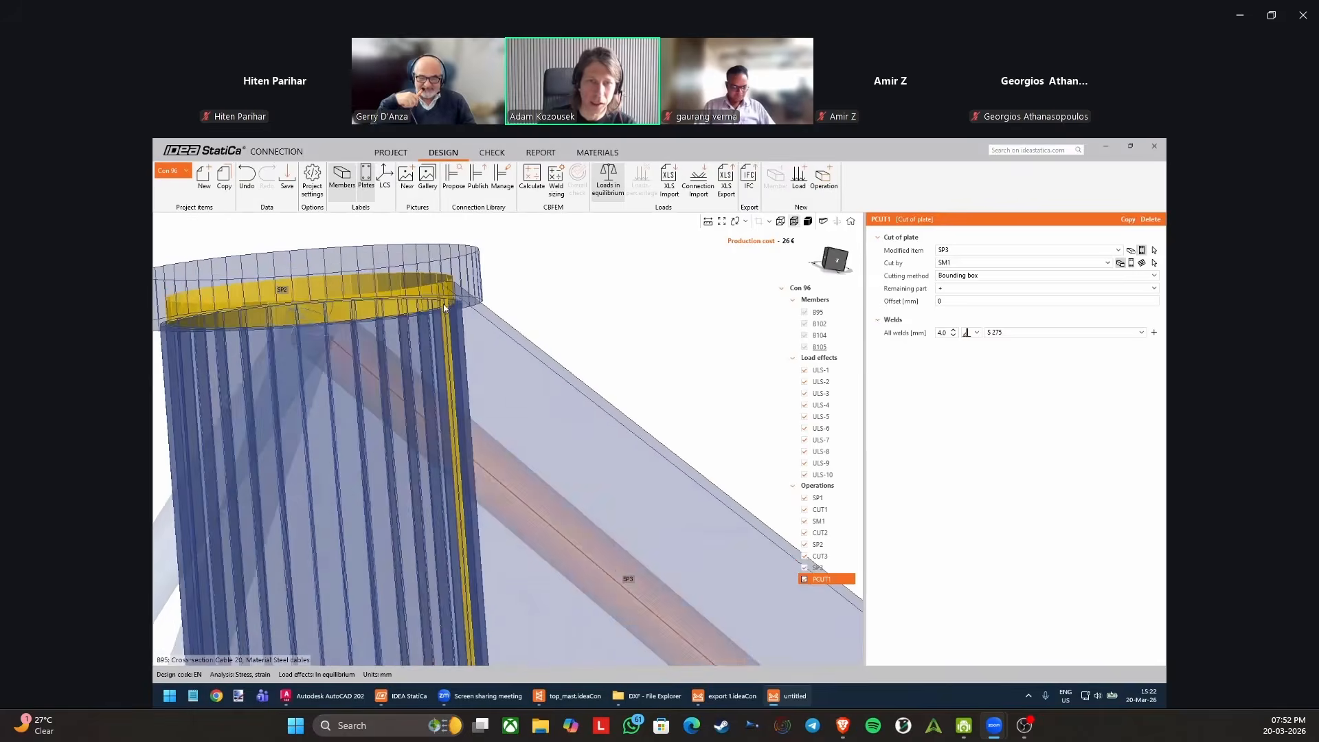
scroll(444, 304, down, 2)
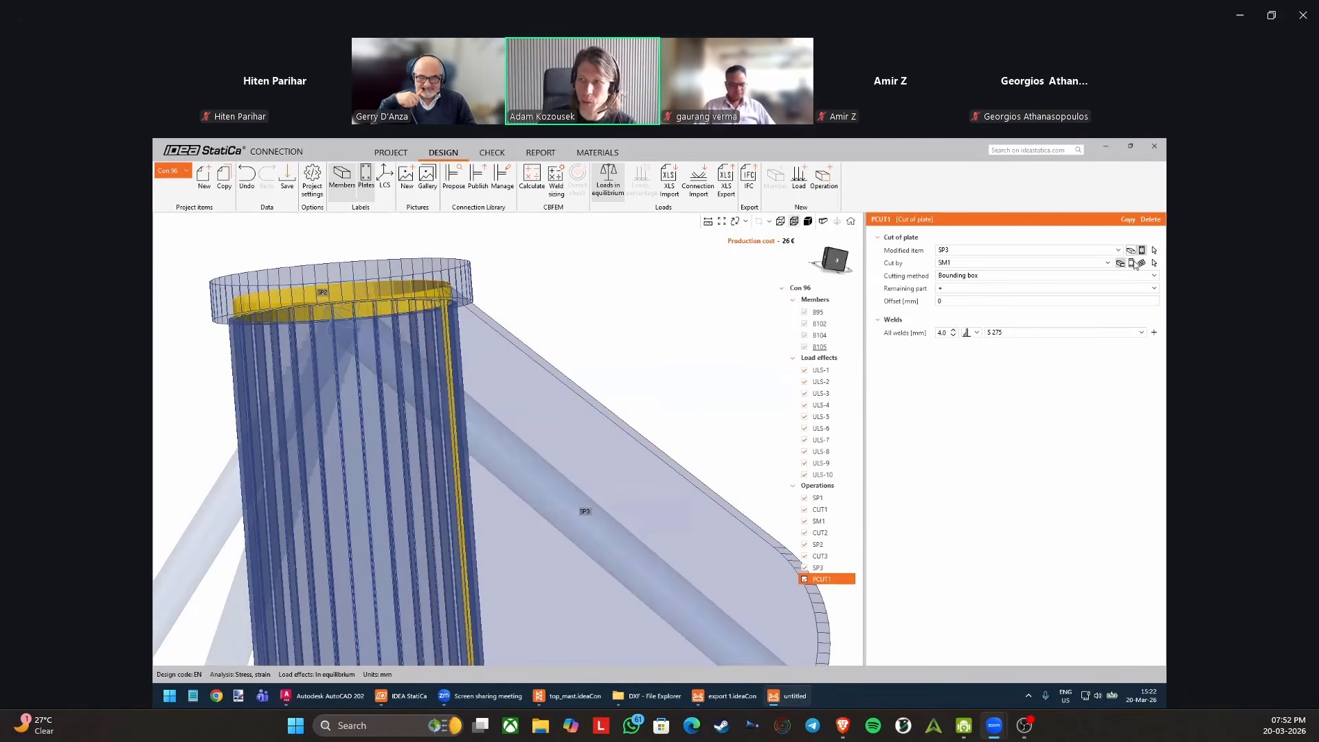
Reassign the cutting object of PCUT1 to top plate SP2 and check the rib's upper corner.
click(1131, 263)
click(1154, 264)
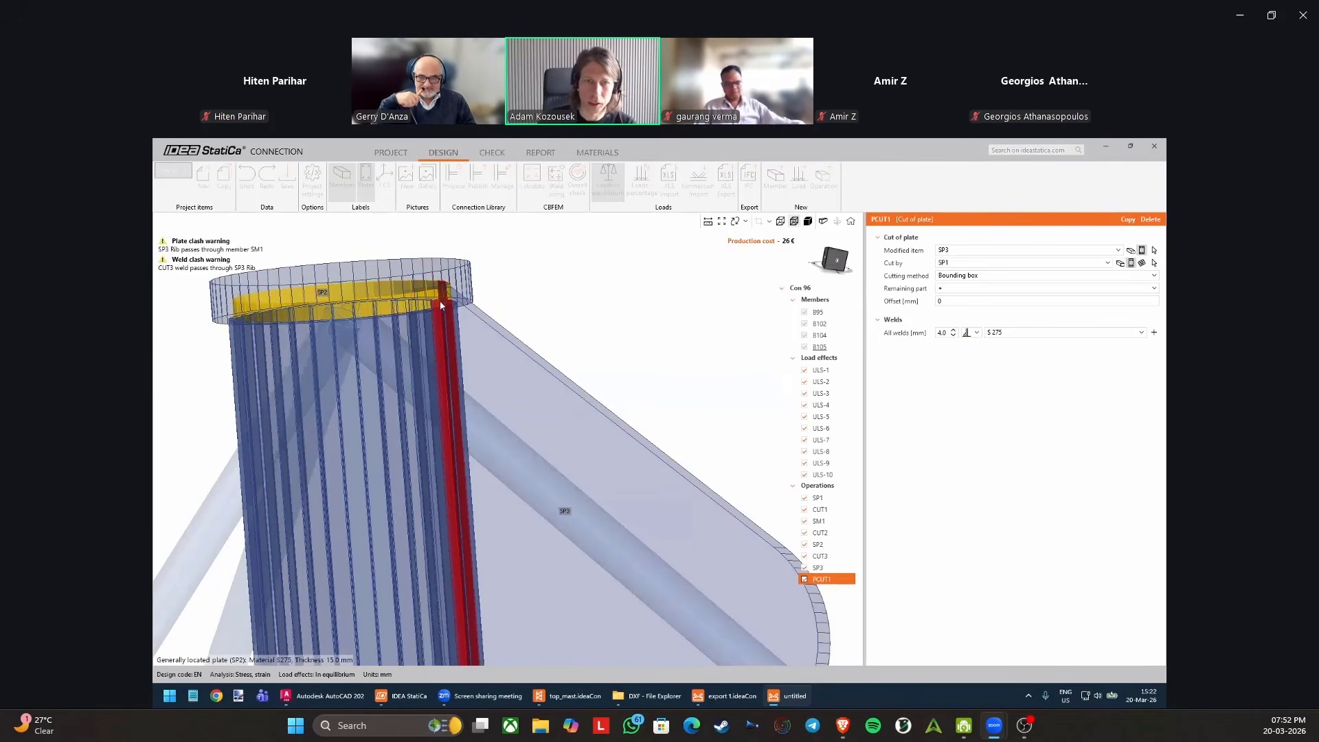
click(445, 296)
scroll(453, 317, up, 2)
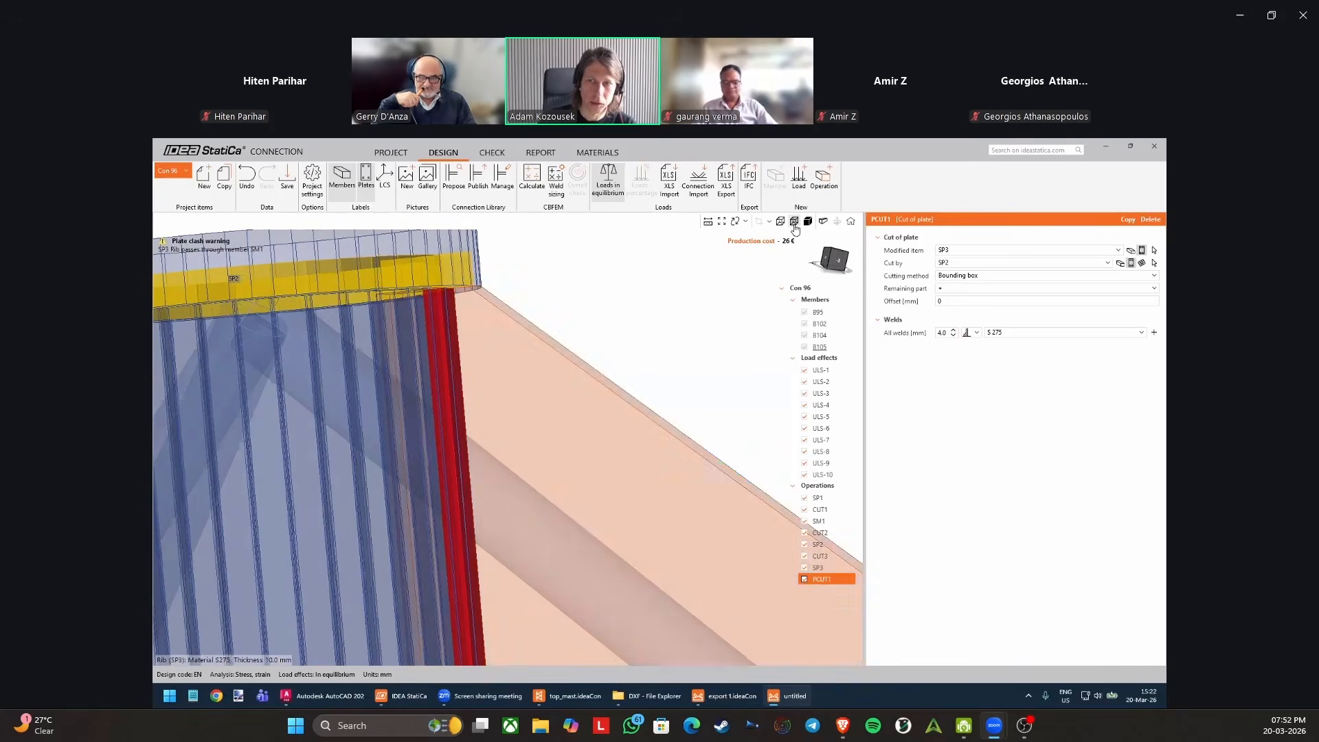
Return the model to solid display and examine the corner where rib SP3 meets top plate SP2.
scroll(408, 356, down, 3)
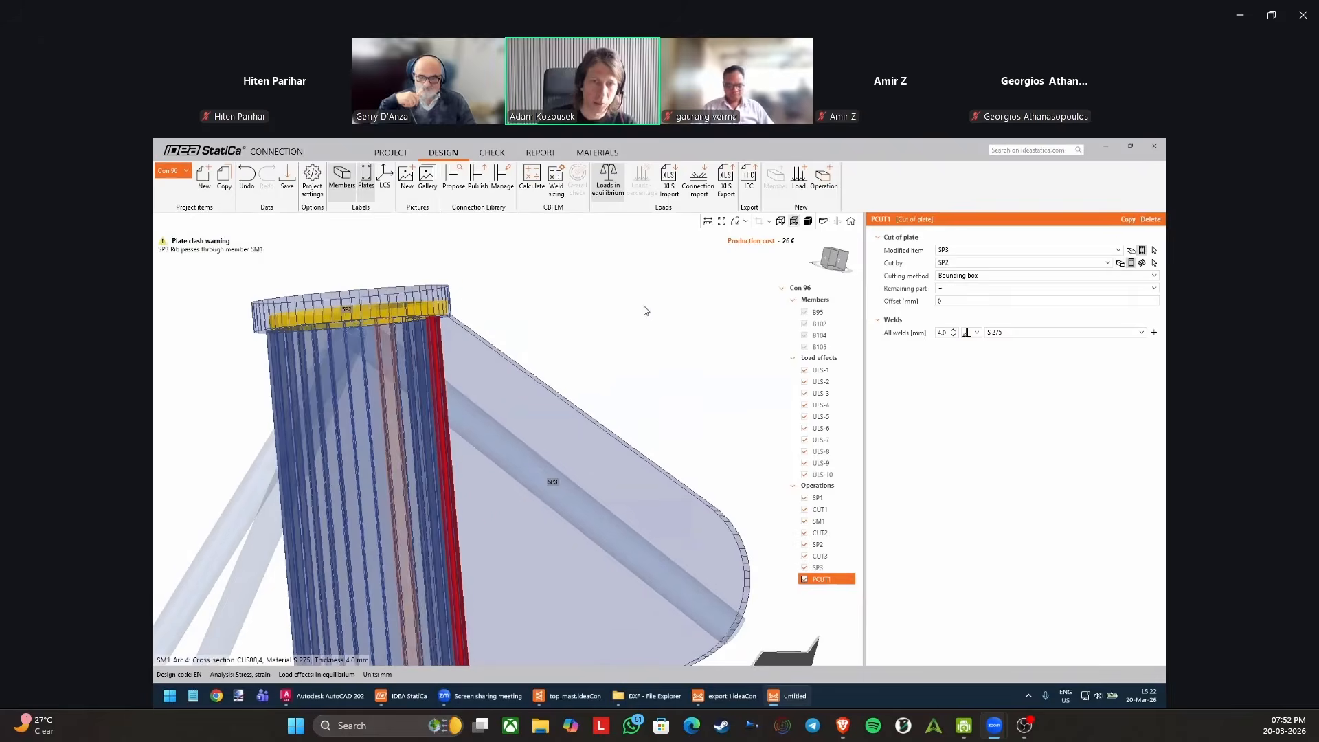
middle_drag(560, 348, 652, 339)
click(815, 230)
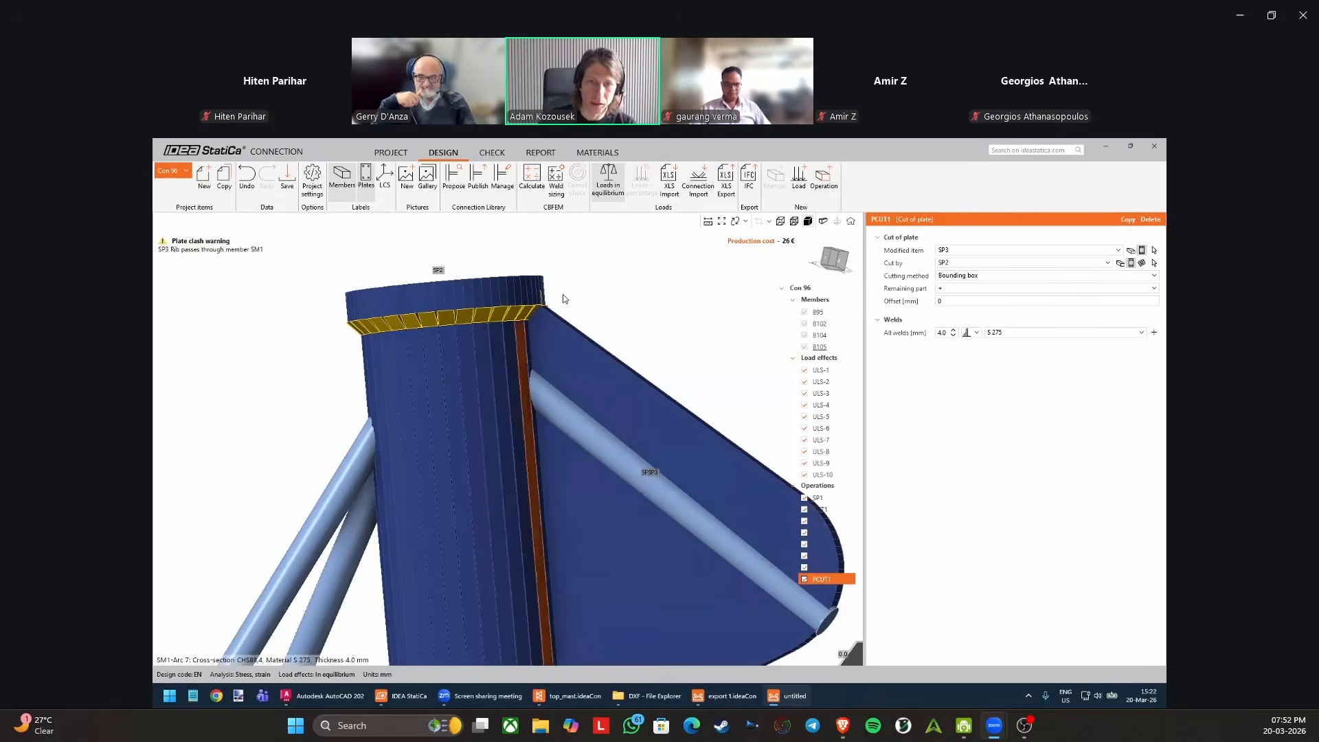
scroll(526, 310, up, 3)
scroll(522, 311, up, 3)
right_drag(477, 339, 571, 341)
scroll(583, 286, up, 3)
right_drag(583, 287, 457, 296)
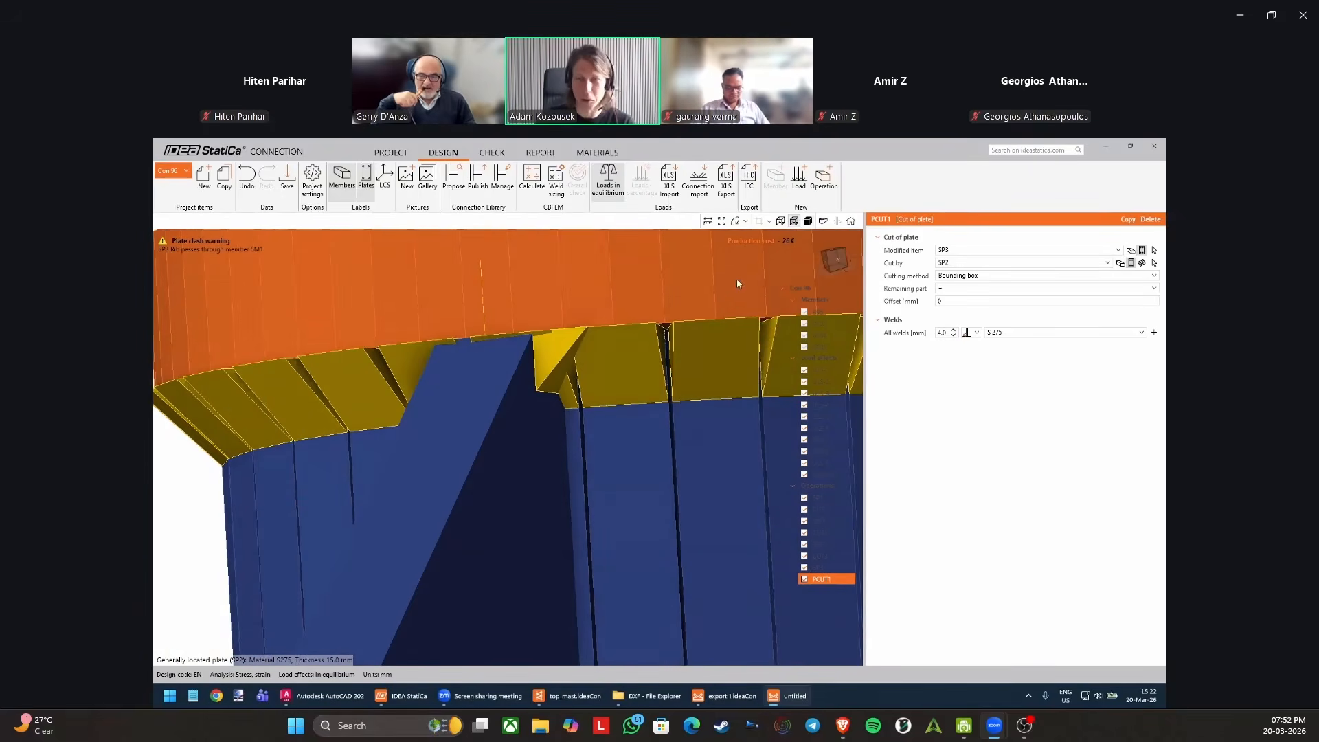
click(795, 225)
click(809, 221)
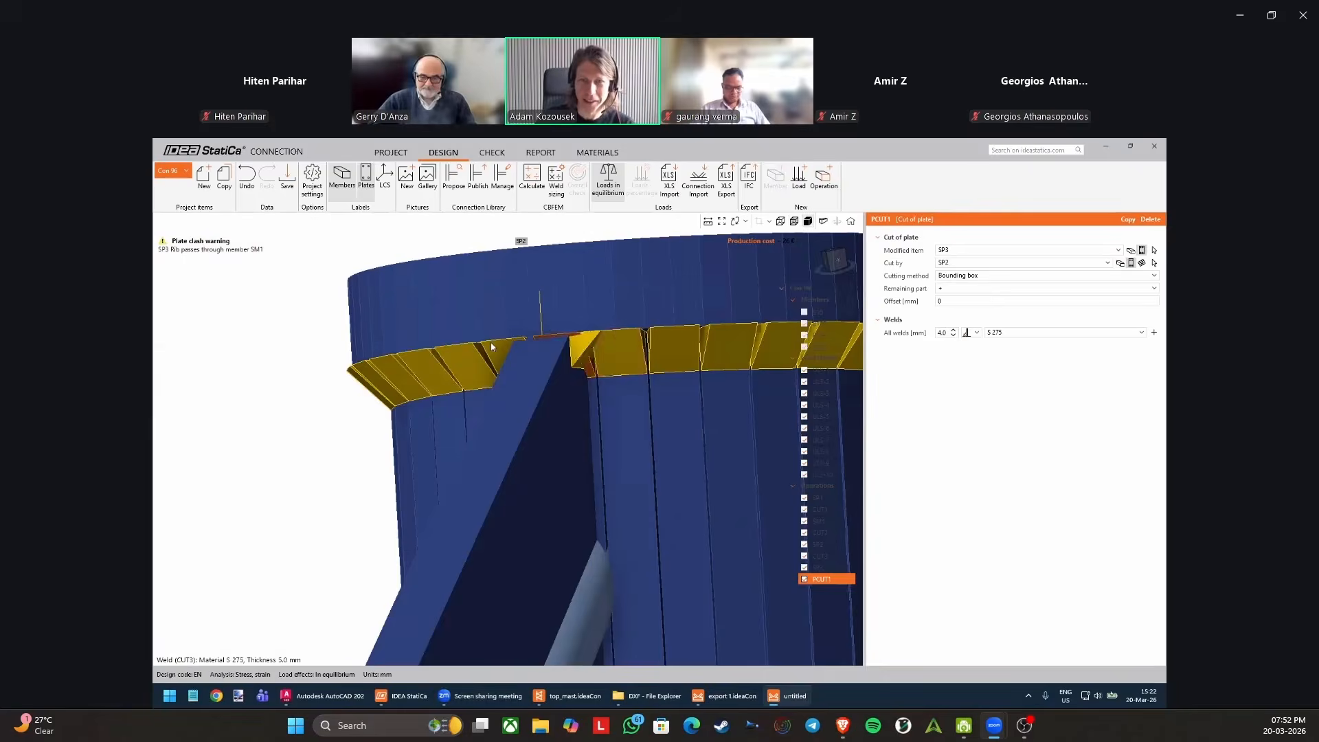
mouse_move(492, 341)
right_down()
mouse_move(566, 340)
mouse_move(482, 337)
right_up()
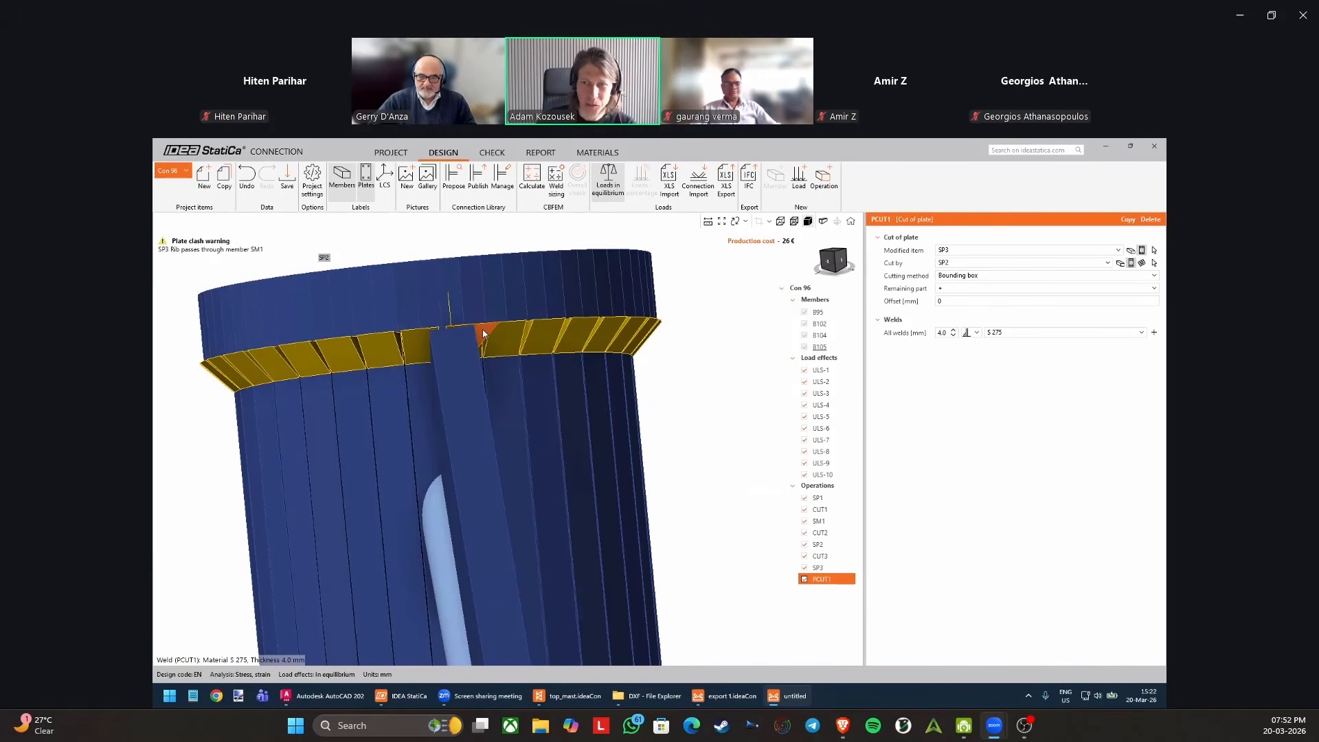
Change the PCUT1 weld to a double fillet weld and set its size to 5 mm.
click(977, 331)
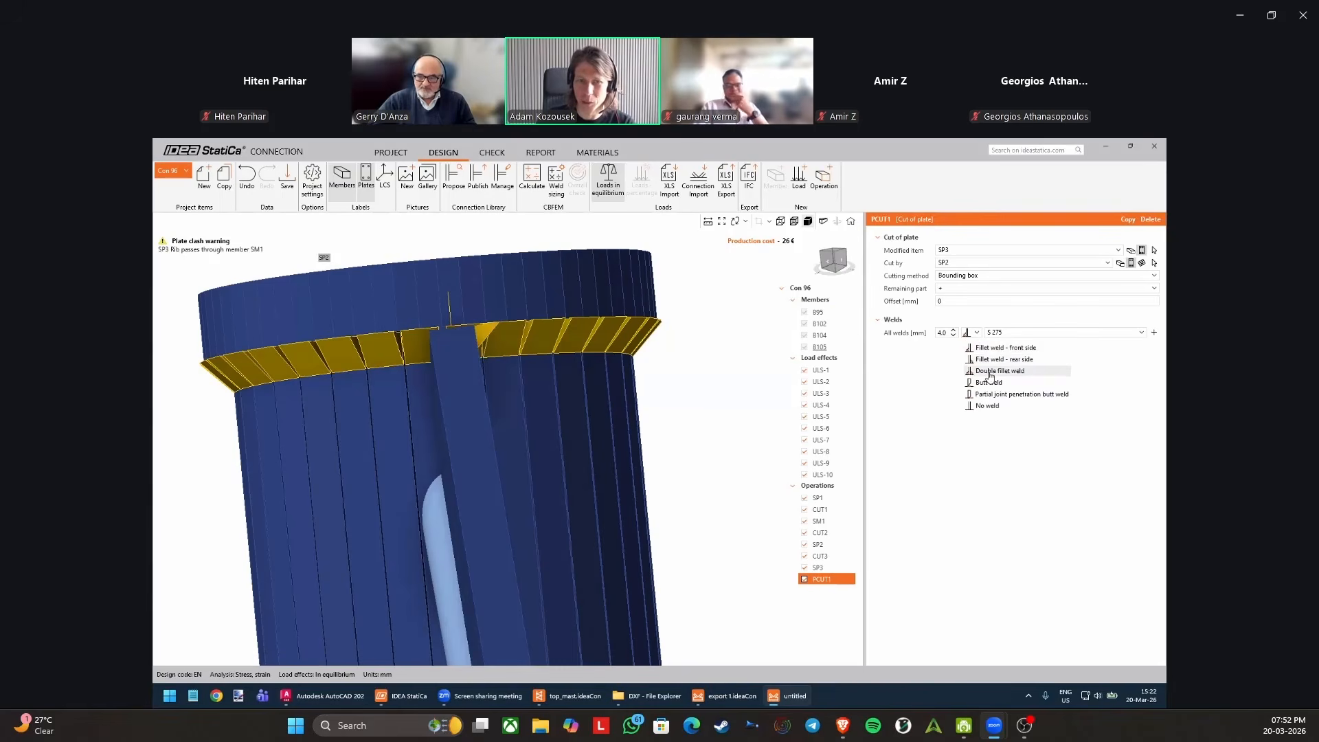
click(990, 371)
scroll(440, 347, up, 3)
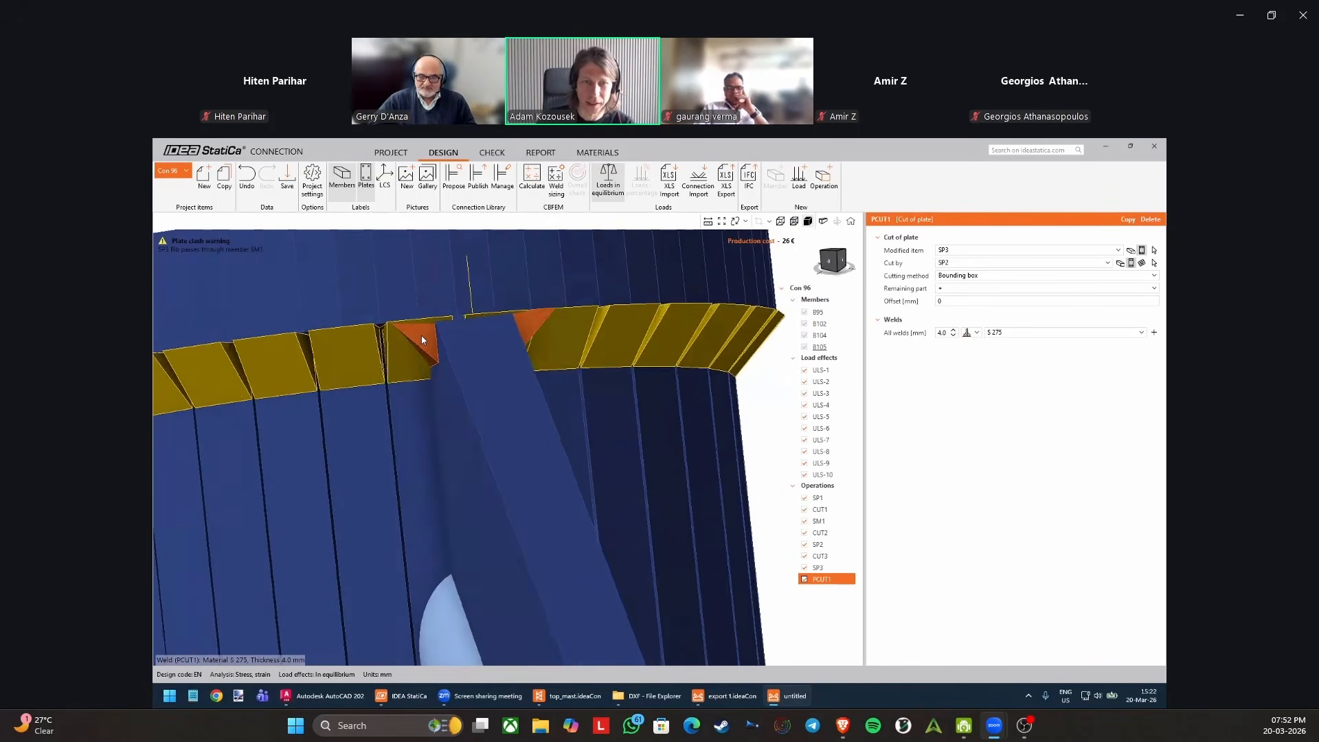
click(943, 333)
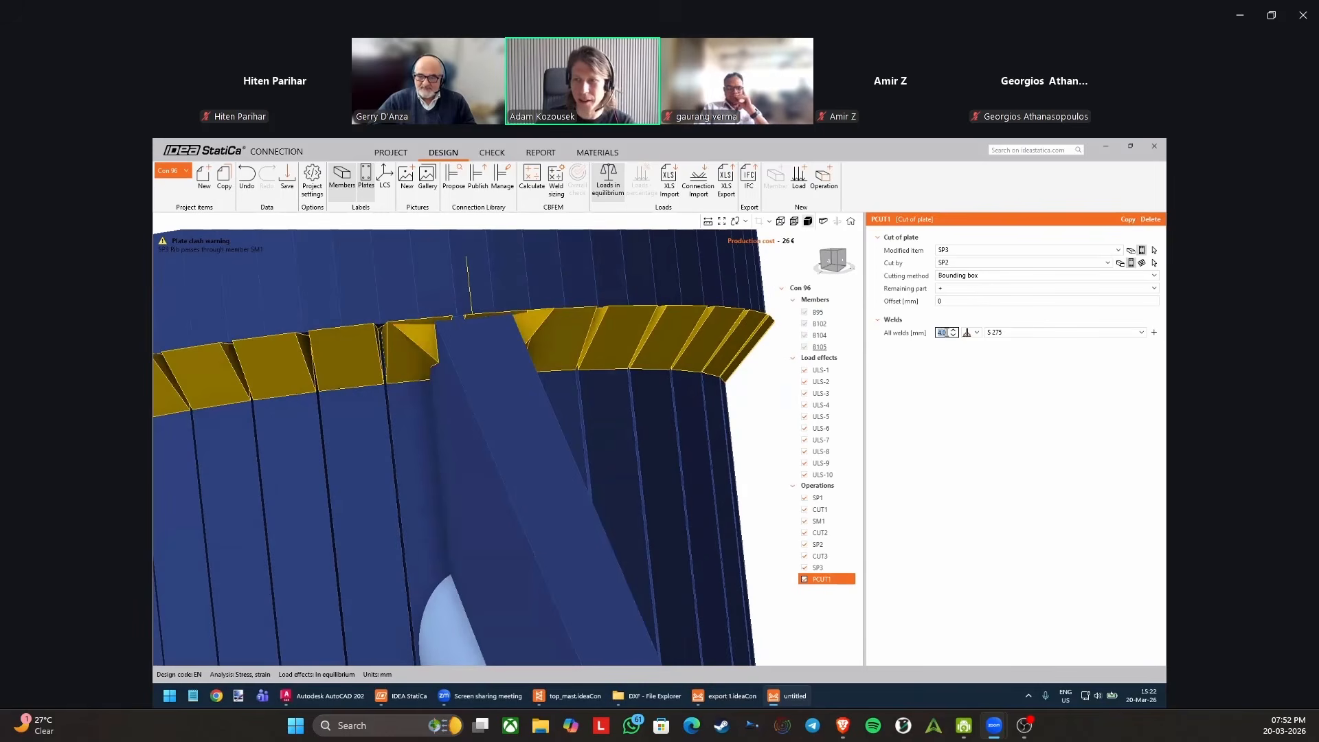
text(5)
key(Return)
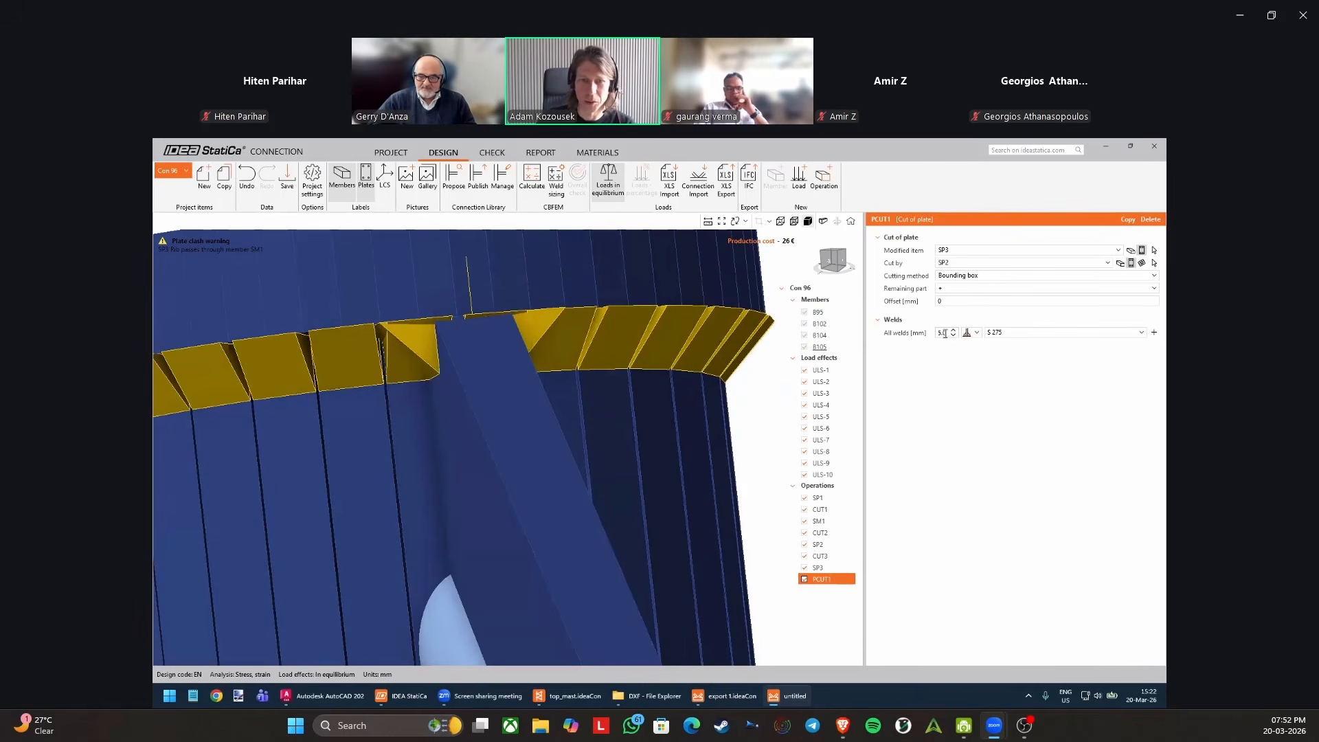
Copy the plate cut PCUT1 and set the copy's cutting object to the member SM1.
scroll(701, 467, down, 6)
right_drag(692, 462, 607, 354)
middle_drag(550, 445, 572, 344)
right_drag(572, 344, 484, 299)
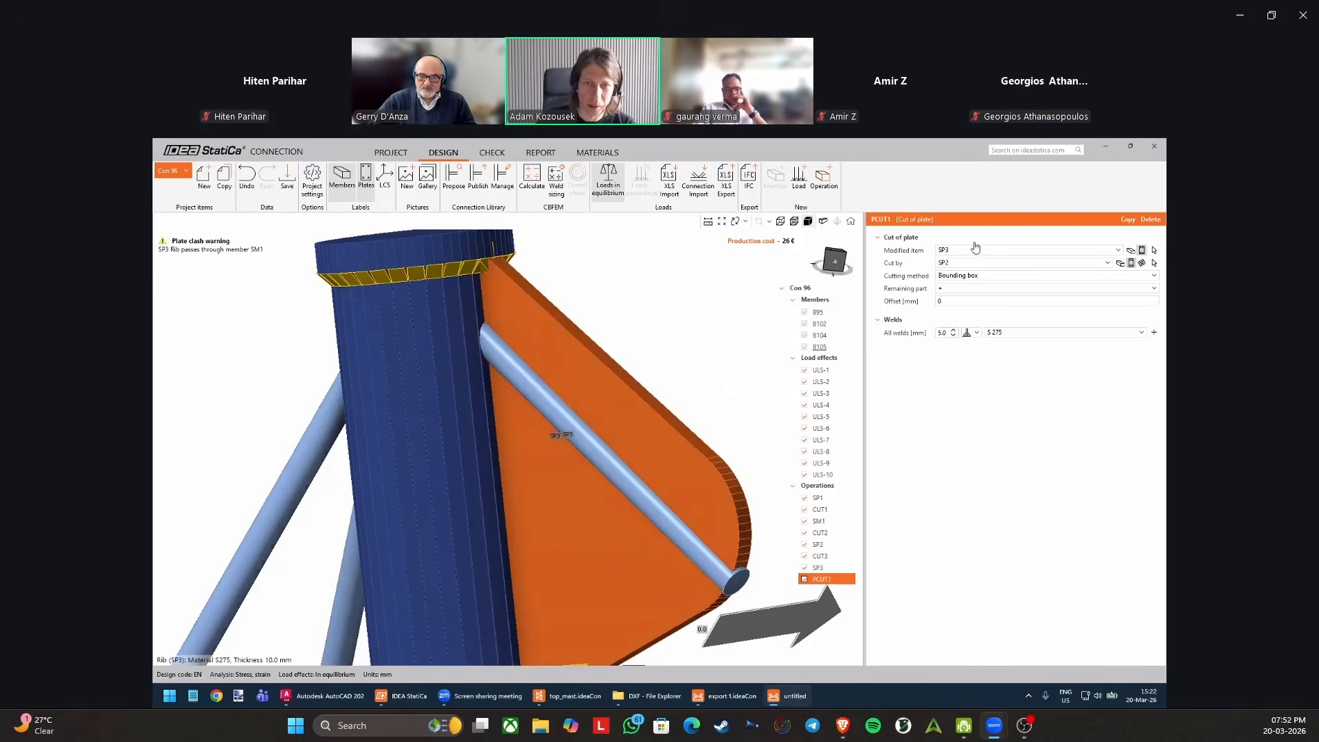
click(1123, 220)
scroll(682, 332, down, 3)
middle_drag(681, 327, 599, 324)
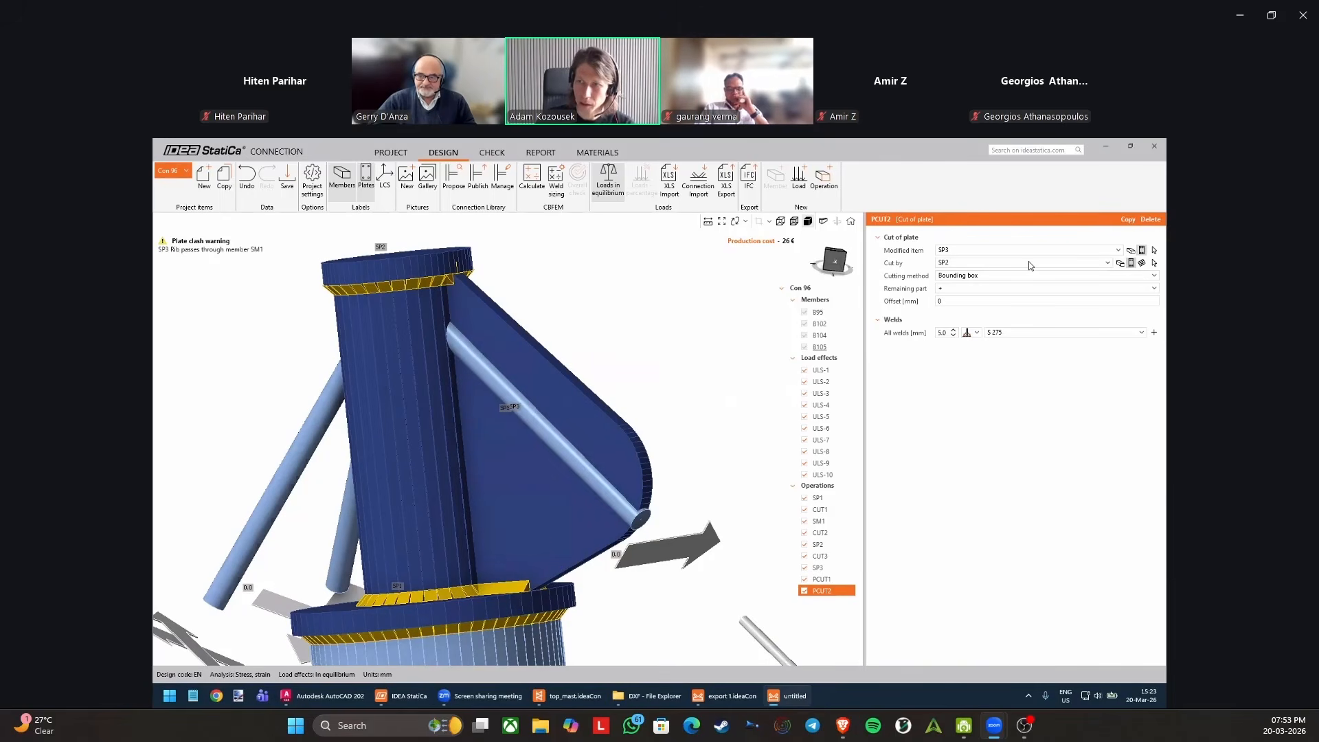
click(1122, 264)
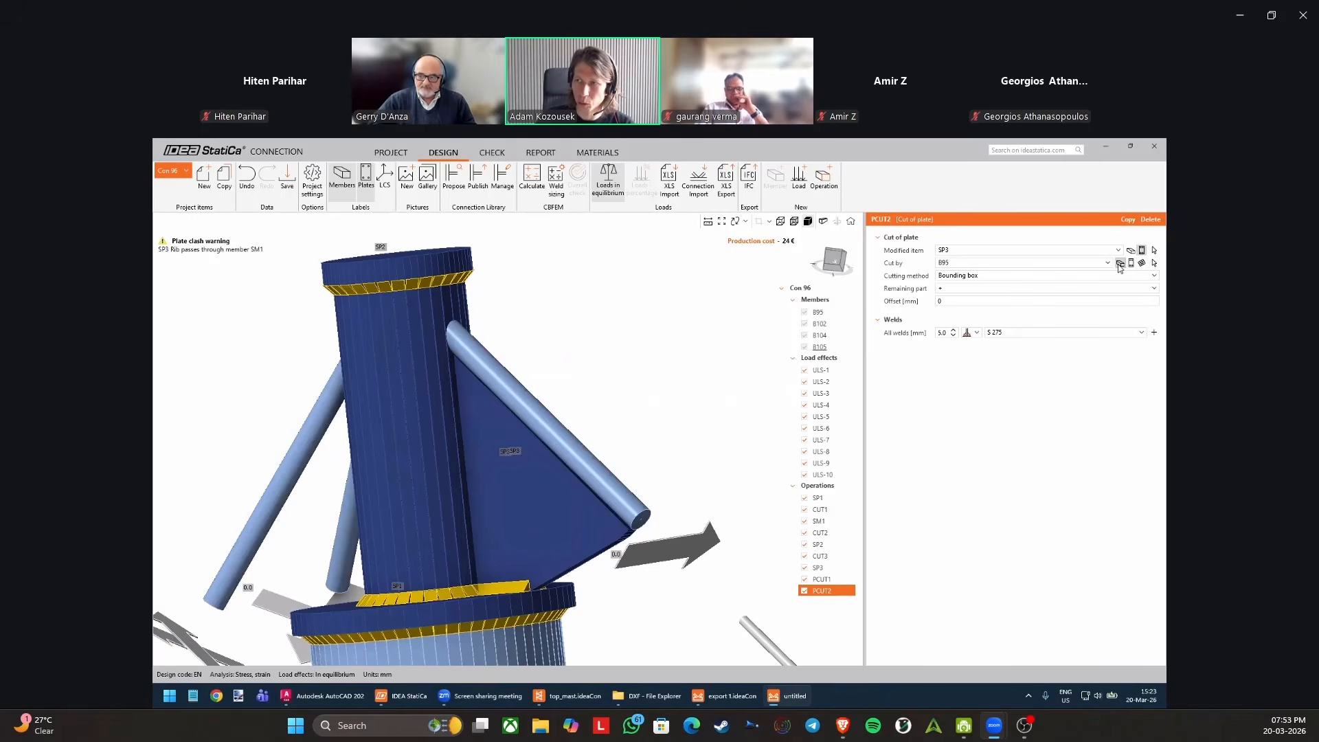
click(1154, 264)
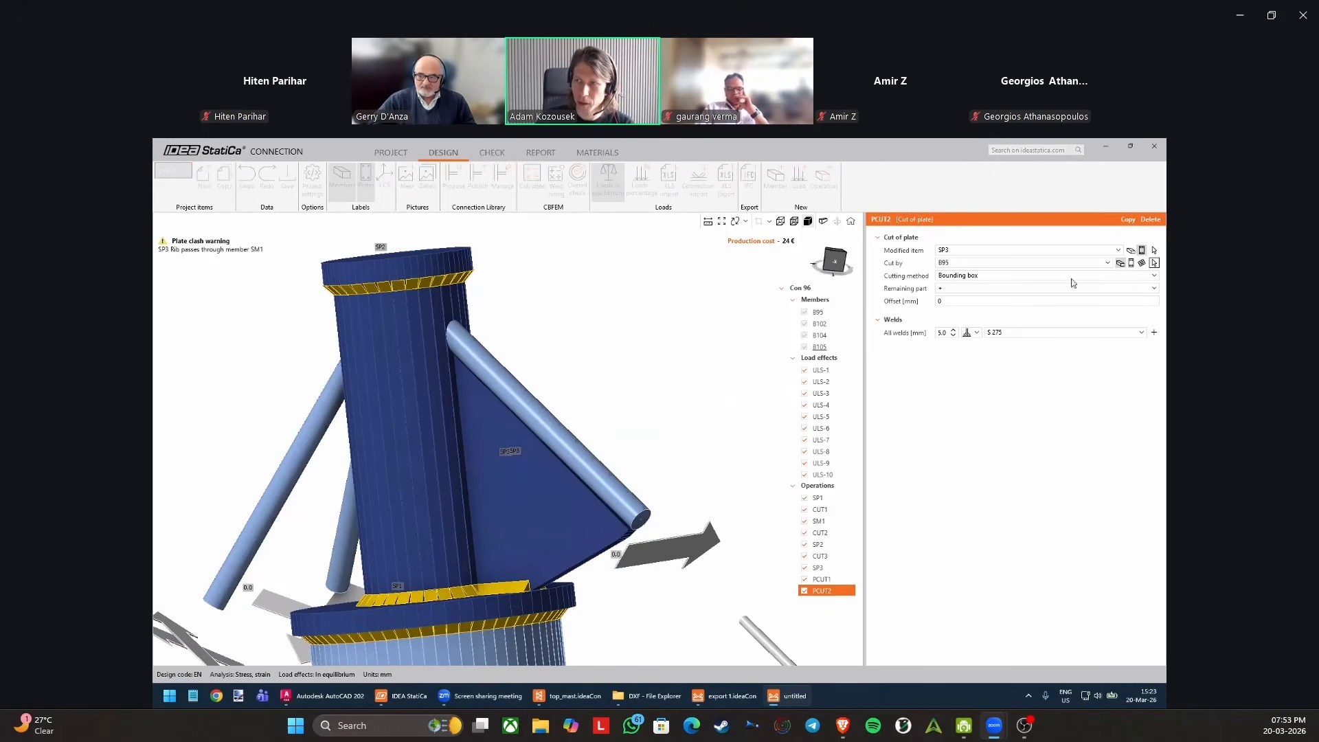
click(430, 384)
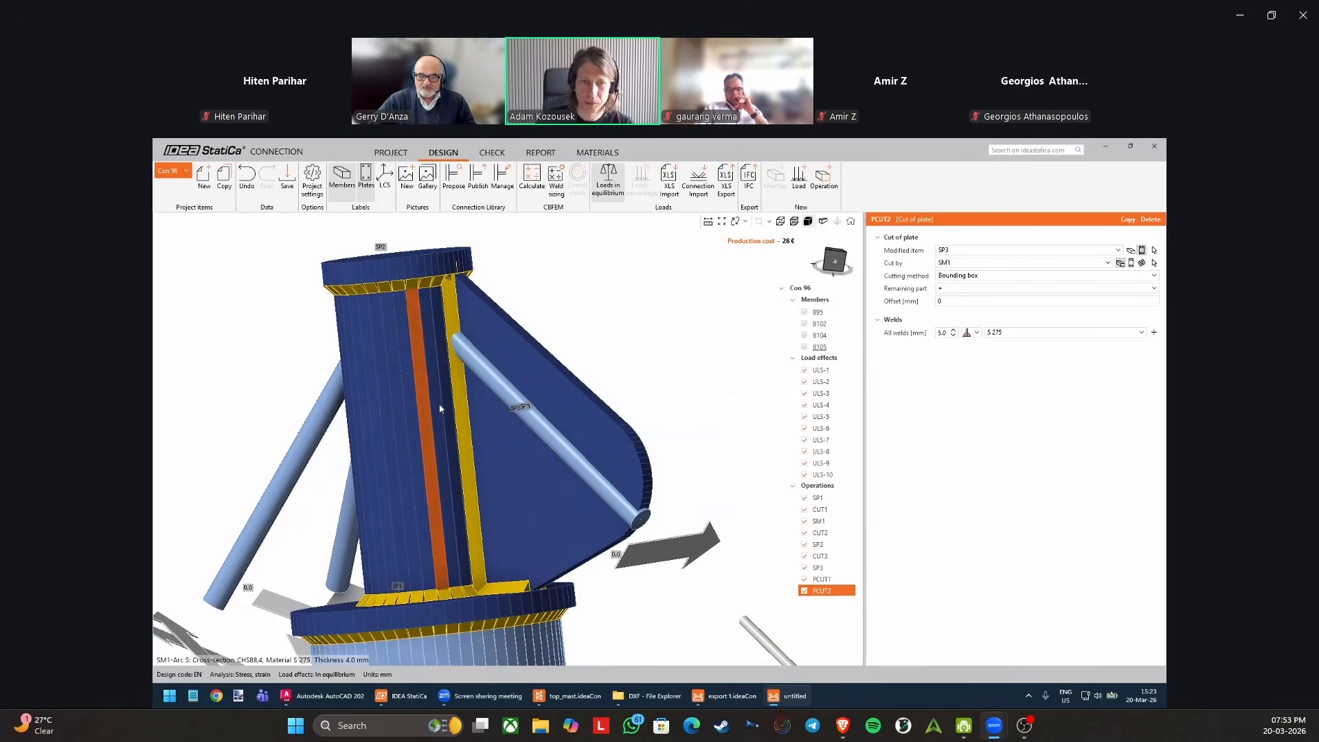
Examine the welded rib SP3 along tube SM1, the top plate and the base plate from several angles.
mouse_move(435, 406)
right_down()
mouse_move(455, 407)
mouse_move(485, 376)
mouse_move(515, 383)
mouse_move(601, 529)
mouse_move(452, 382)
mouse_move(454, 406)
right_up()
right_drag(638, 351, 498, 294)
scroll(581, 322, down, 2)
right_drag(526, 352, 517, 427)
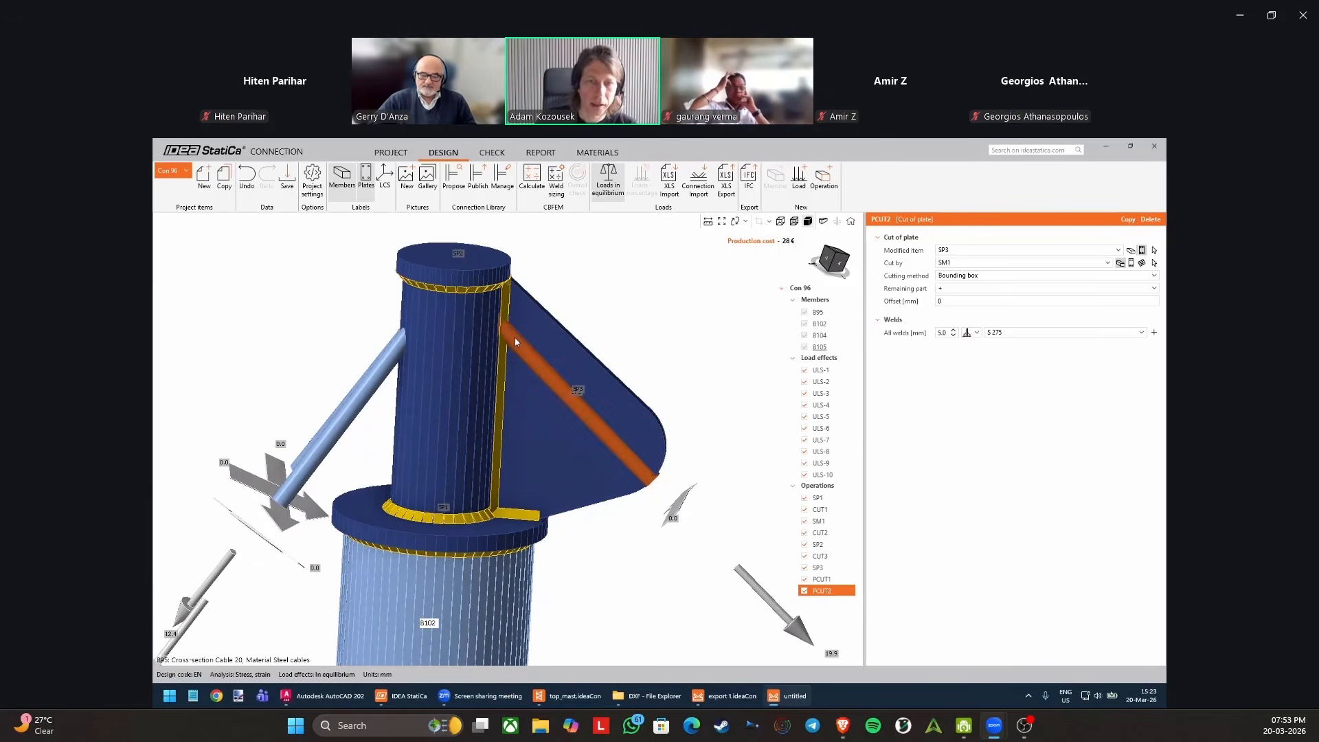
right_drag(515, 337, 486, 296)
middle_drag(483, 461, 552, 442)
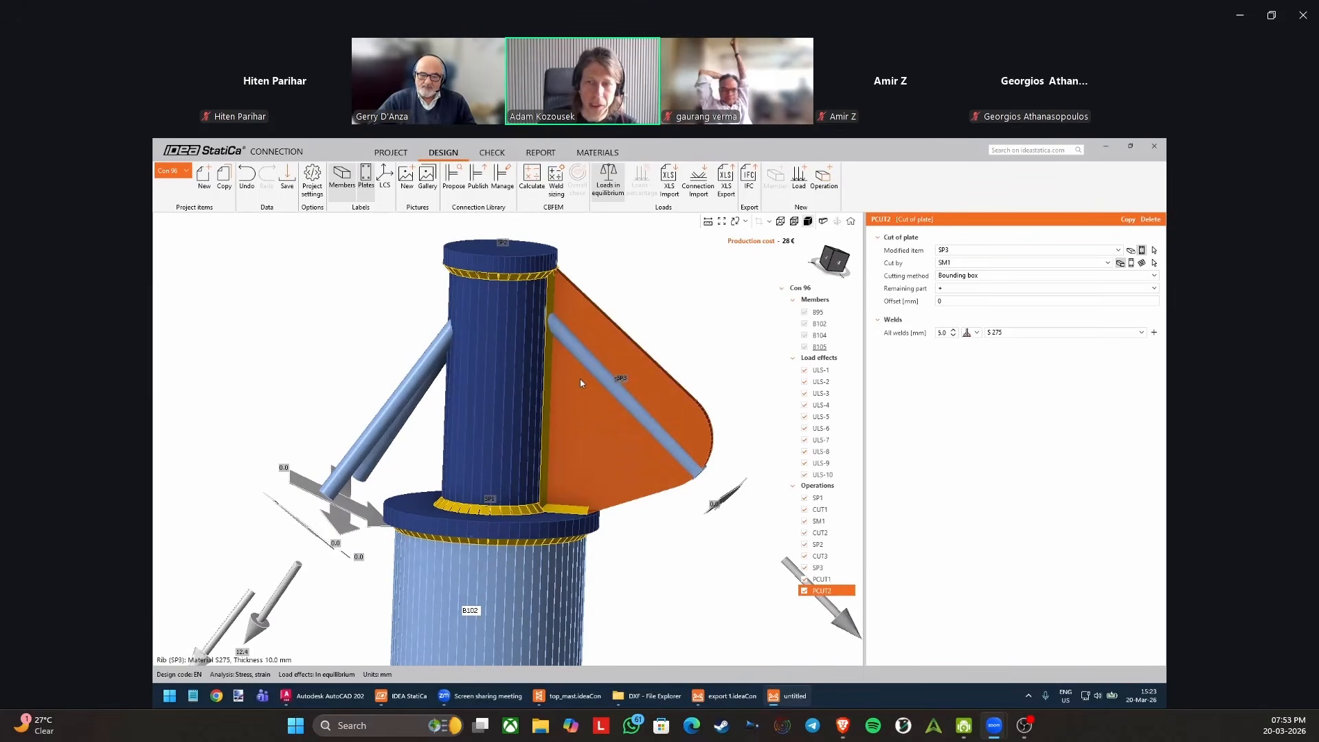
right_drag(417, 390, 422, 436)
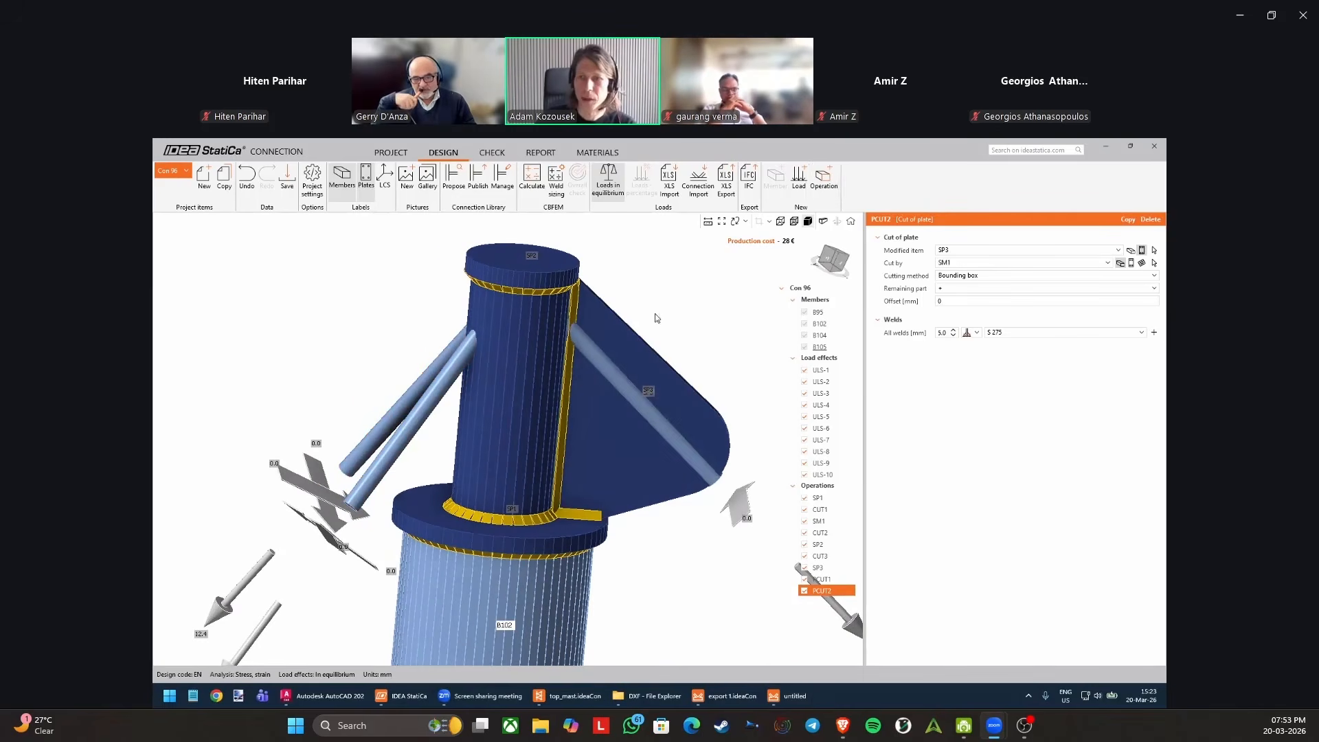
scroll(615, 296, down, 2)
right_drag(615, 296, 643, 311)
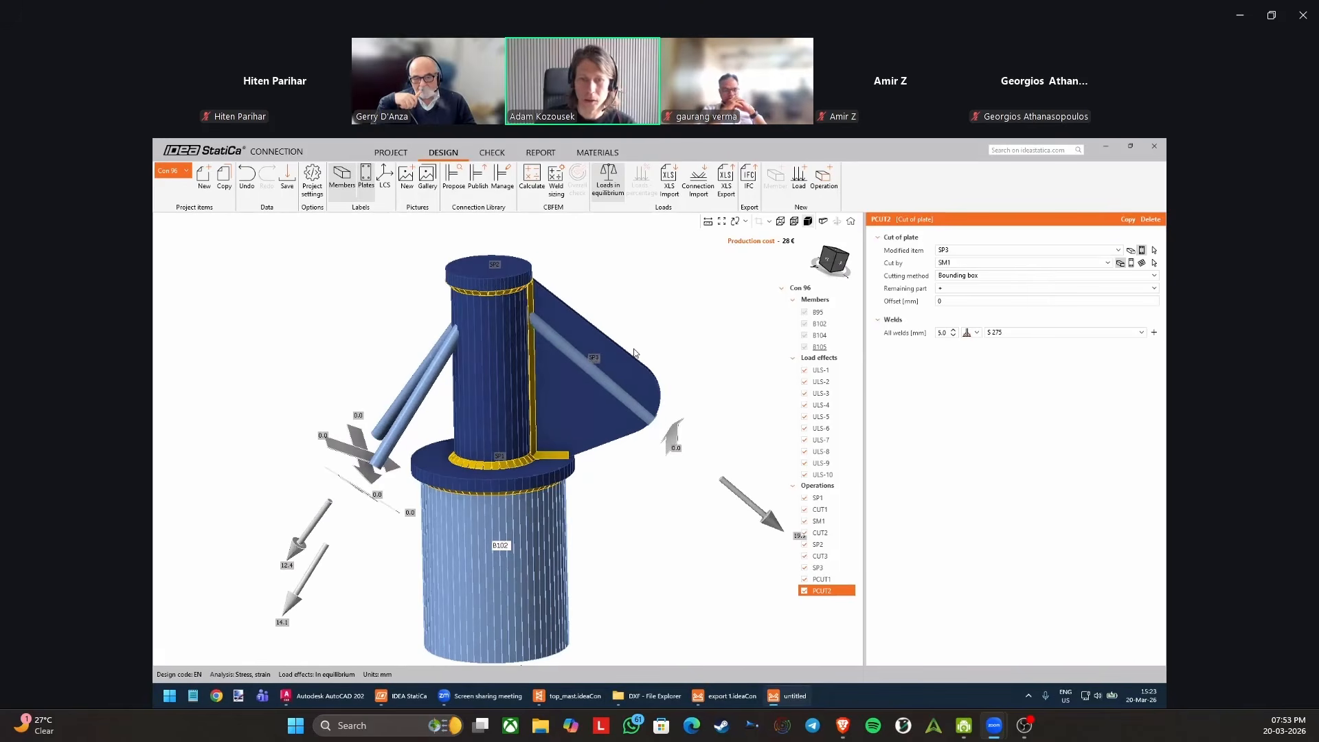
Copy the stiffening plate SP3 and set the copy's rotation to 25°.
click(825, 184)
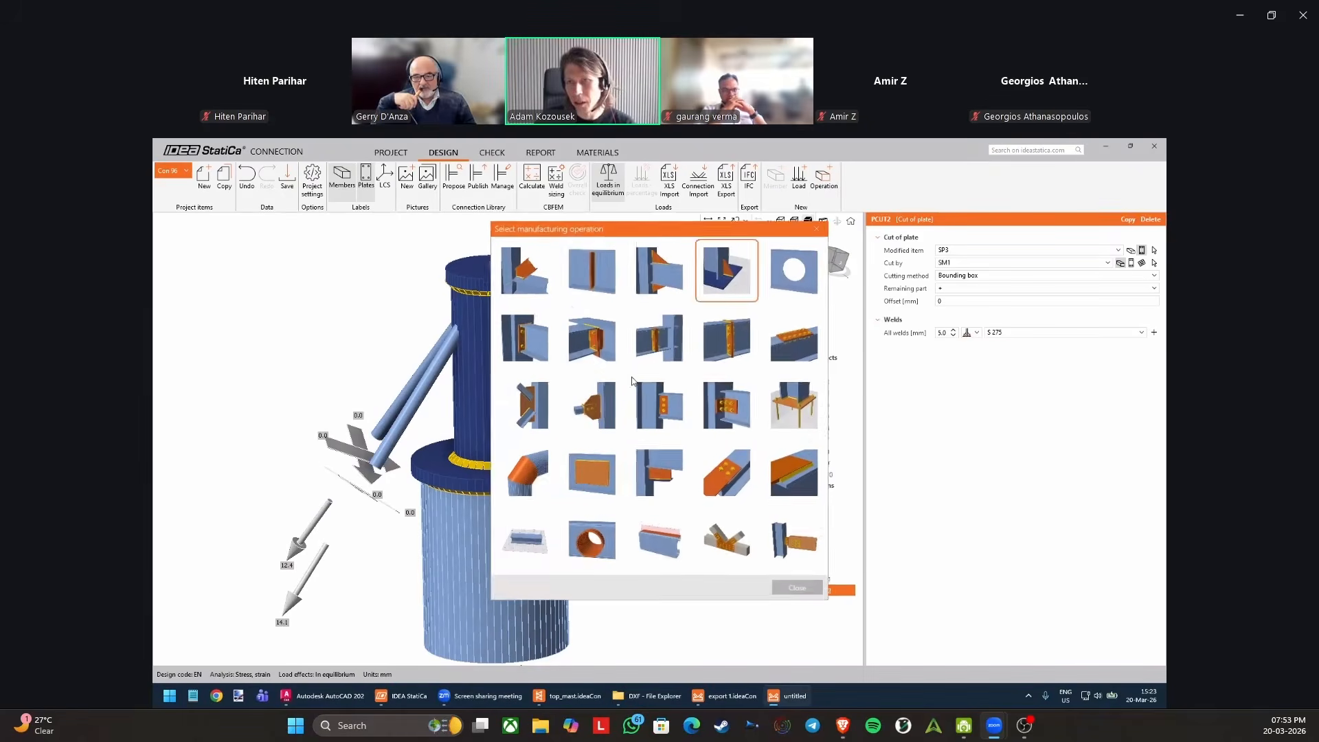
click(669, 321)
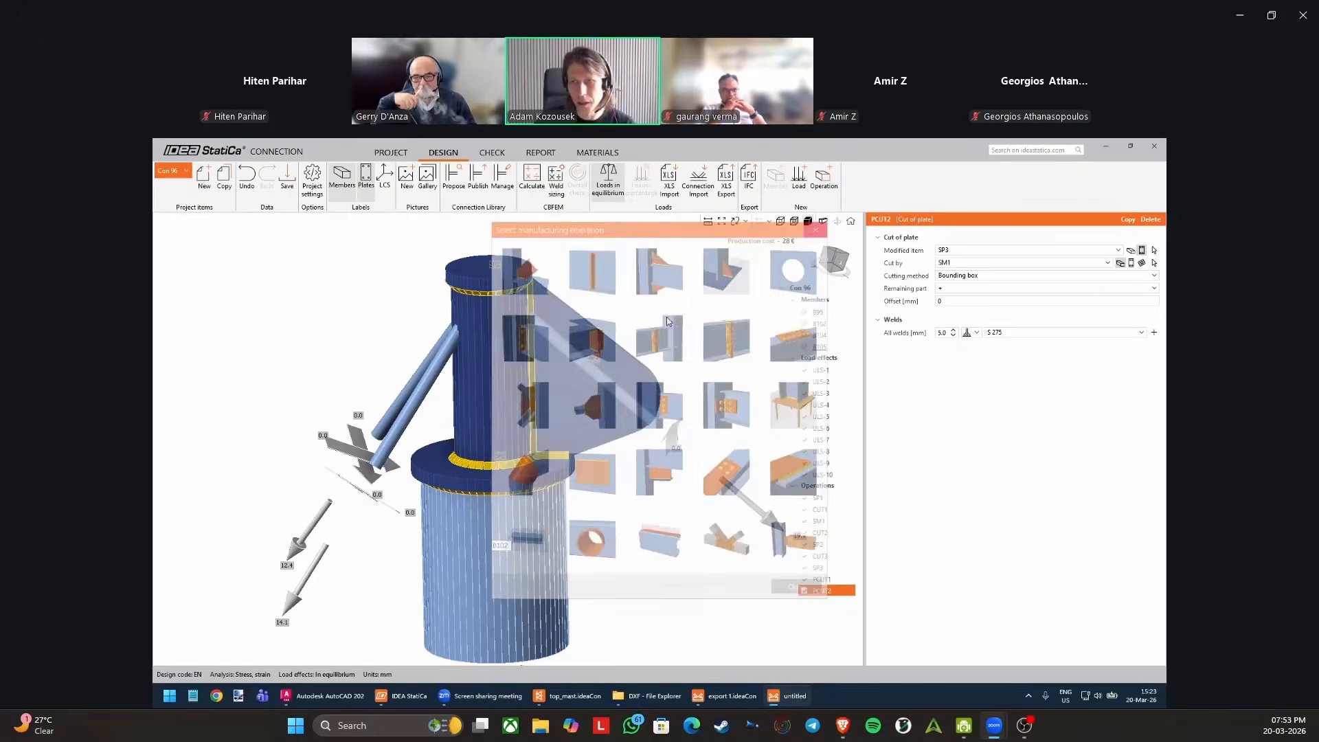
click(623, 363)
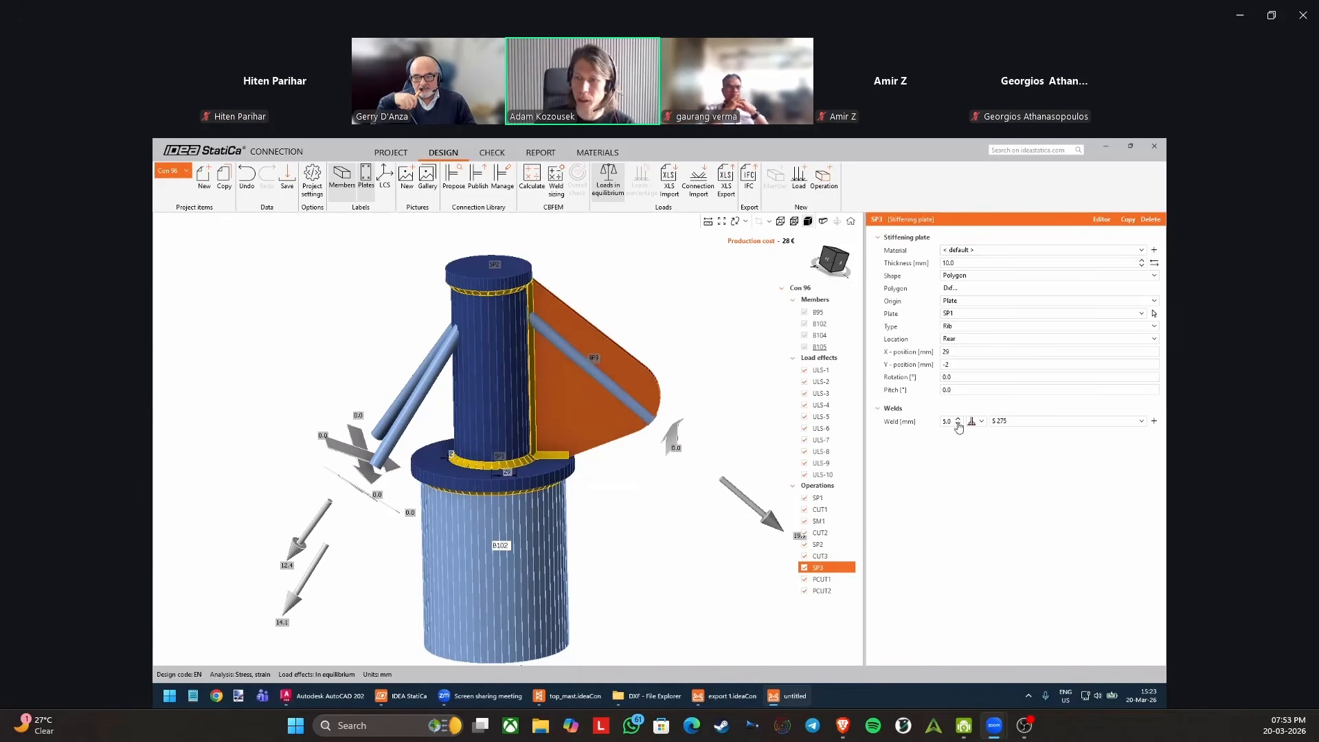
click(1128, 220)
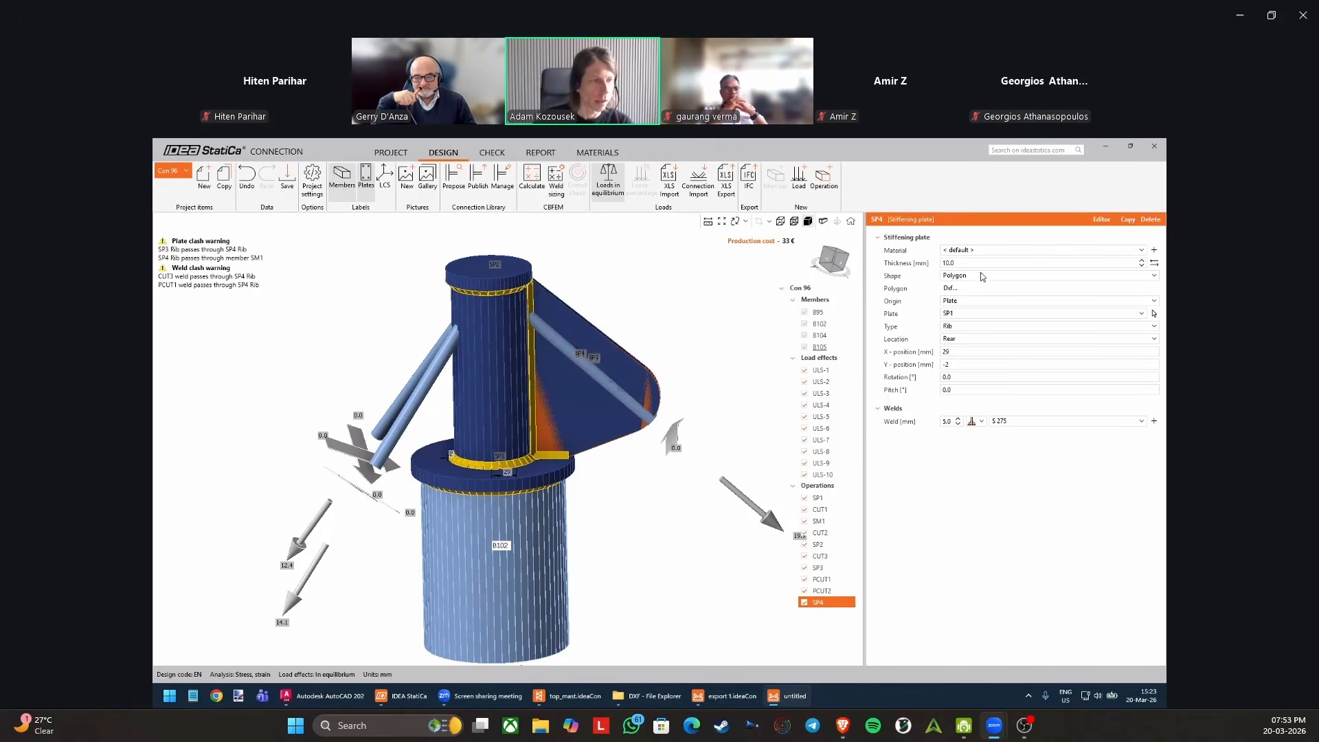
click(965, 377)
text(25)
key(Tab)
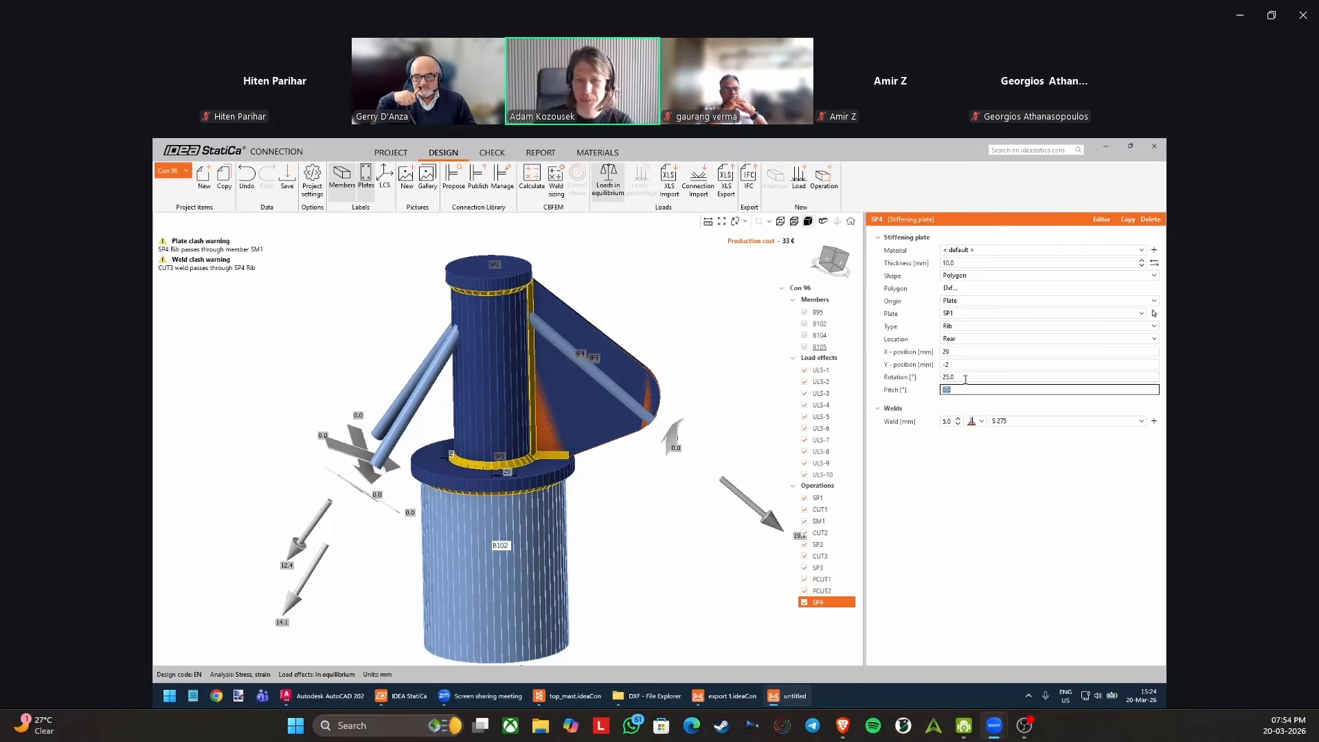
right_drag(594, 454, 557, 492)
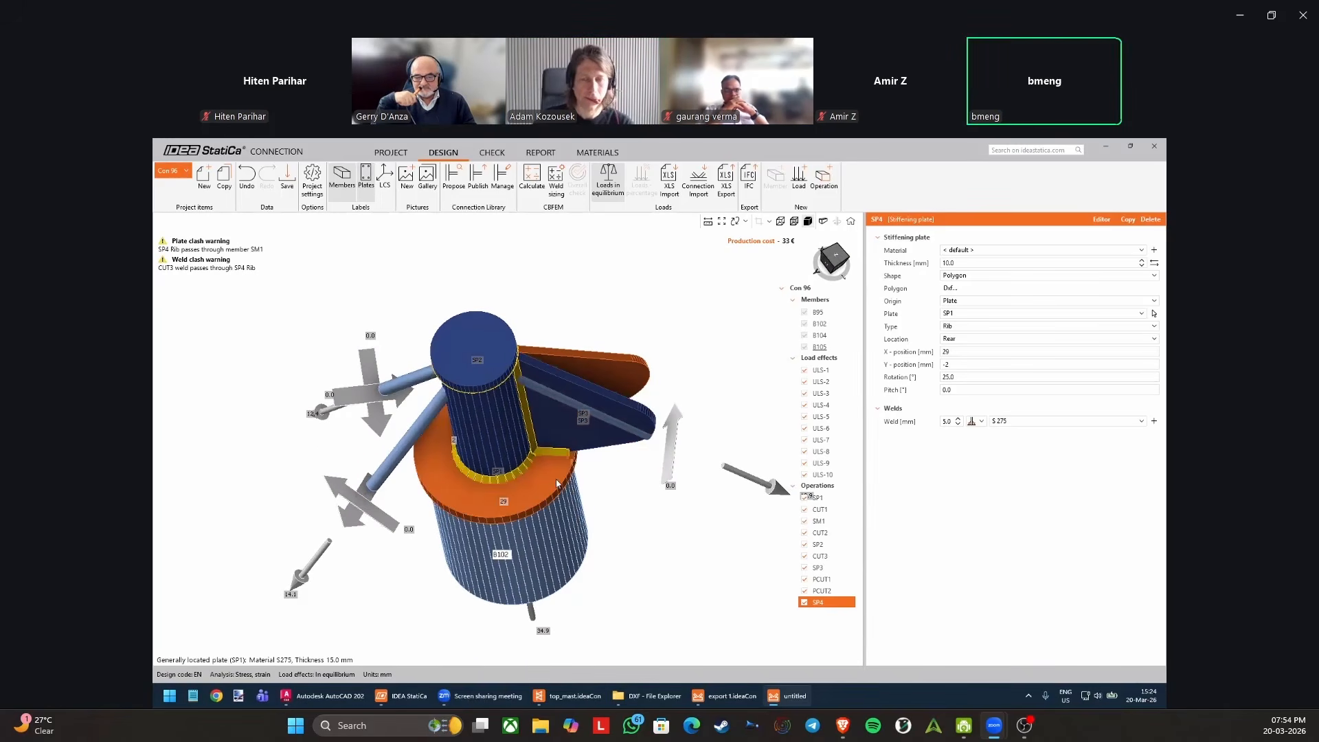
right_drag(553, 477, 510, 484)
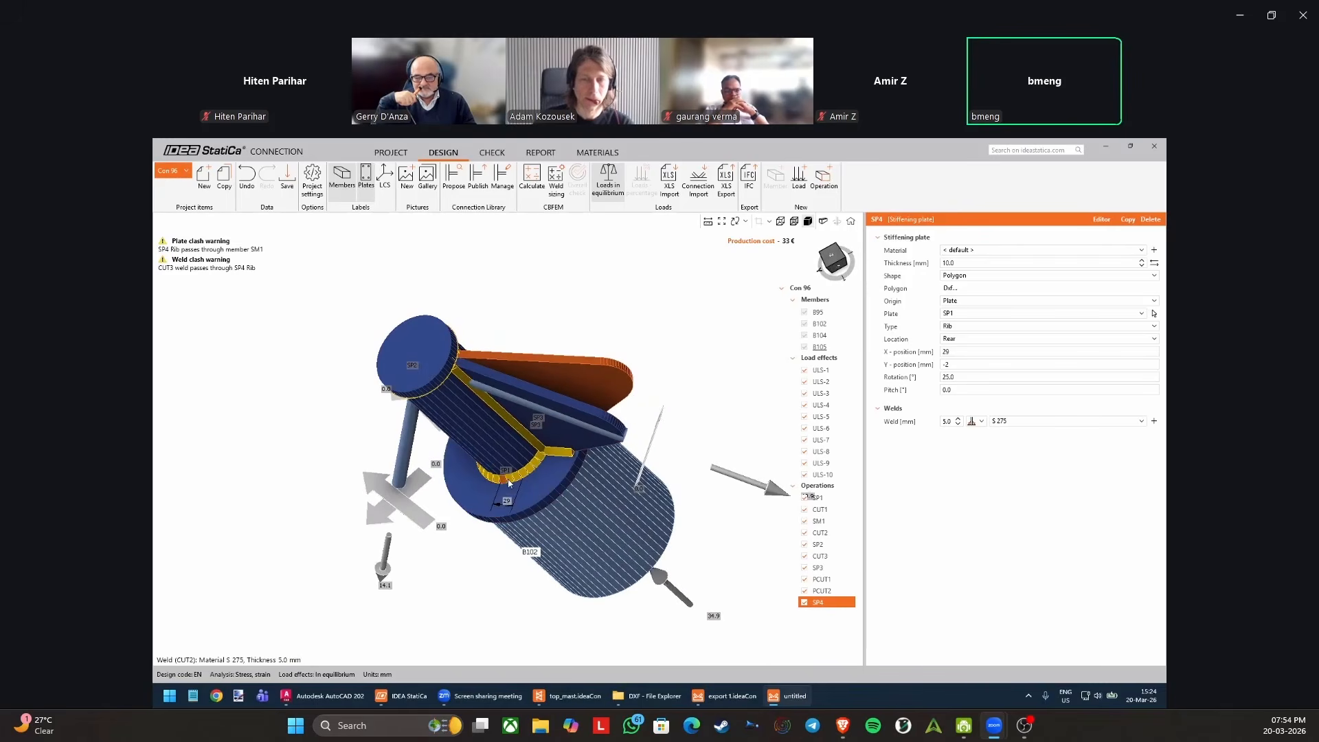
middle_drag(708, 413, 668, 375)
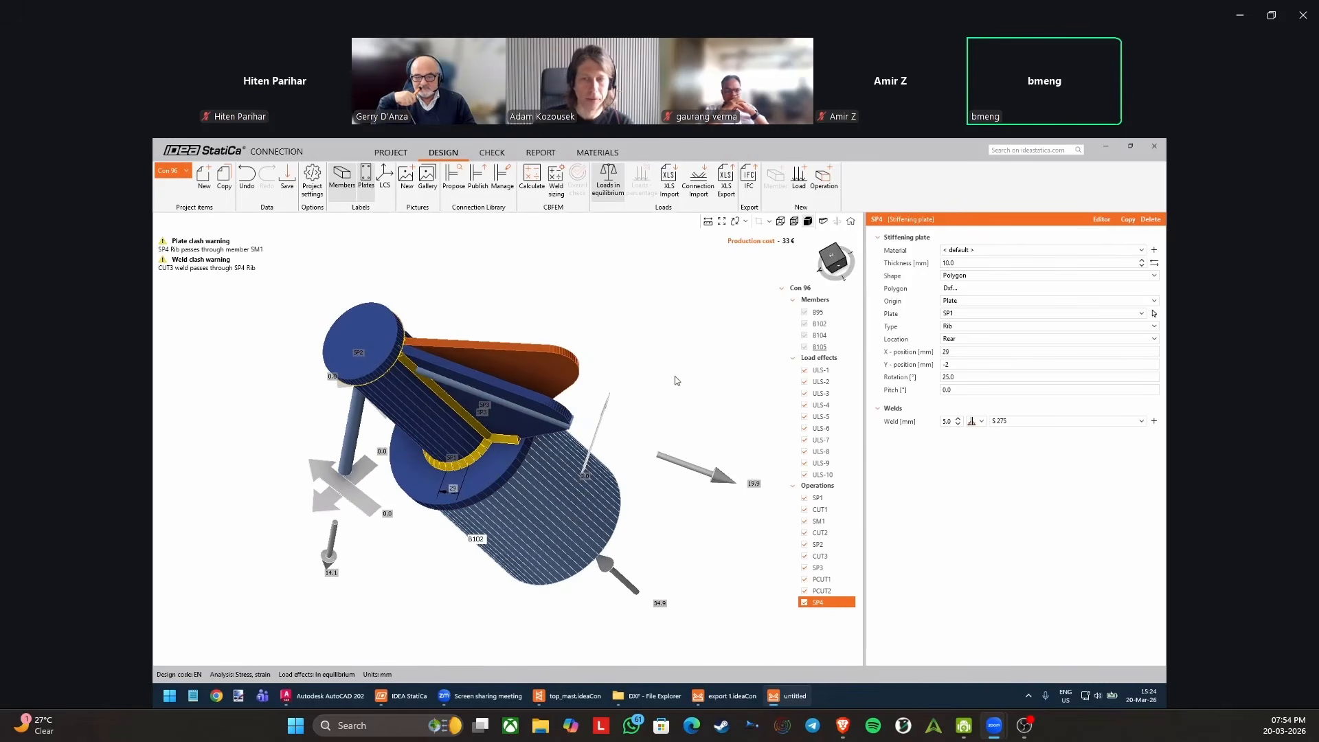
right_drag(668, 375, 723, 368)
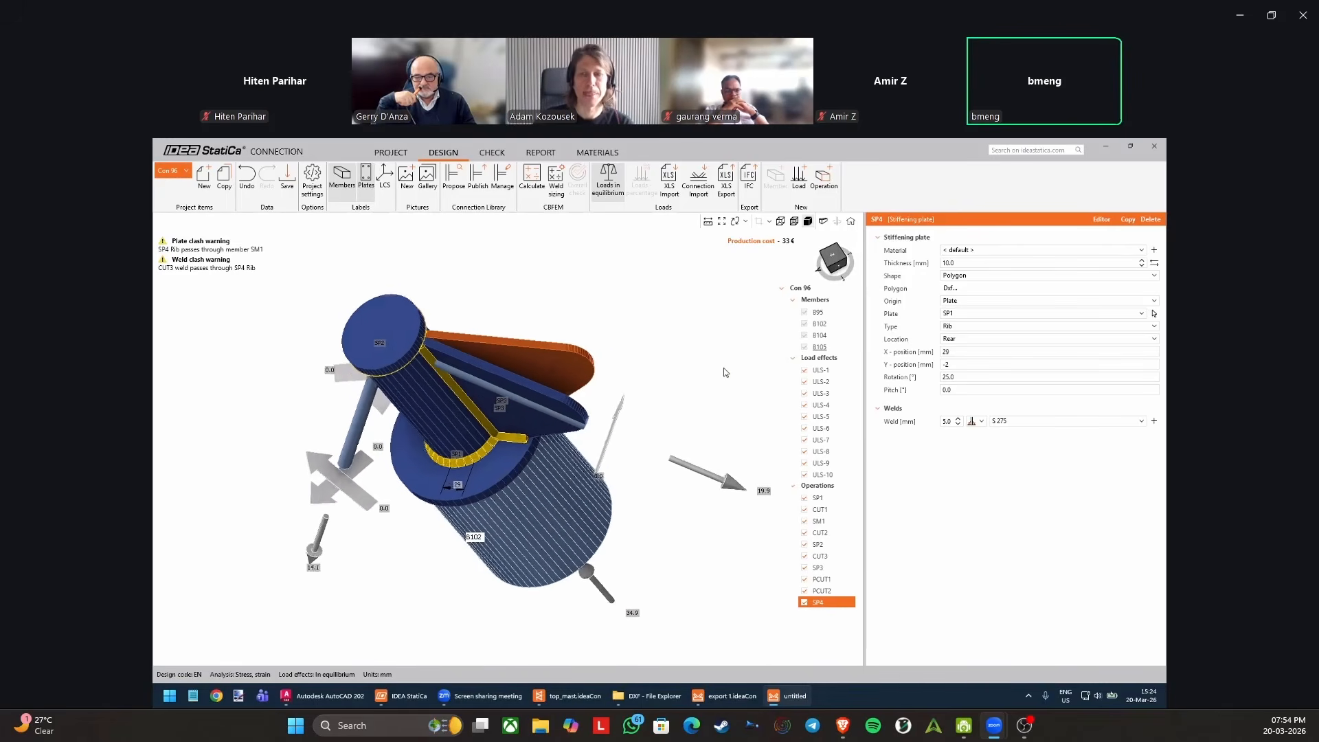
Try listing the operations grouped by operation type.
right_click(829, 490)
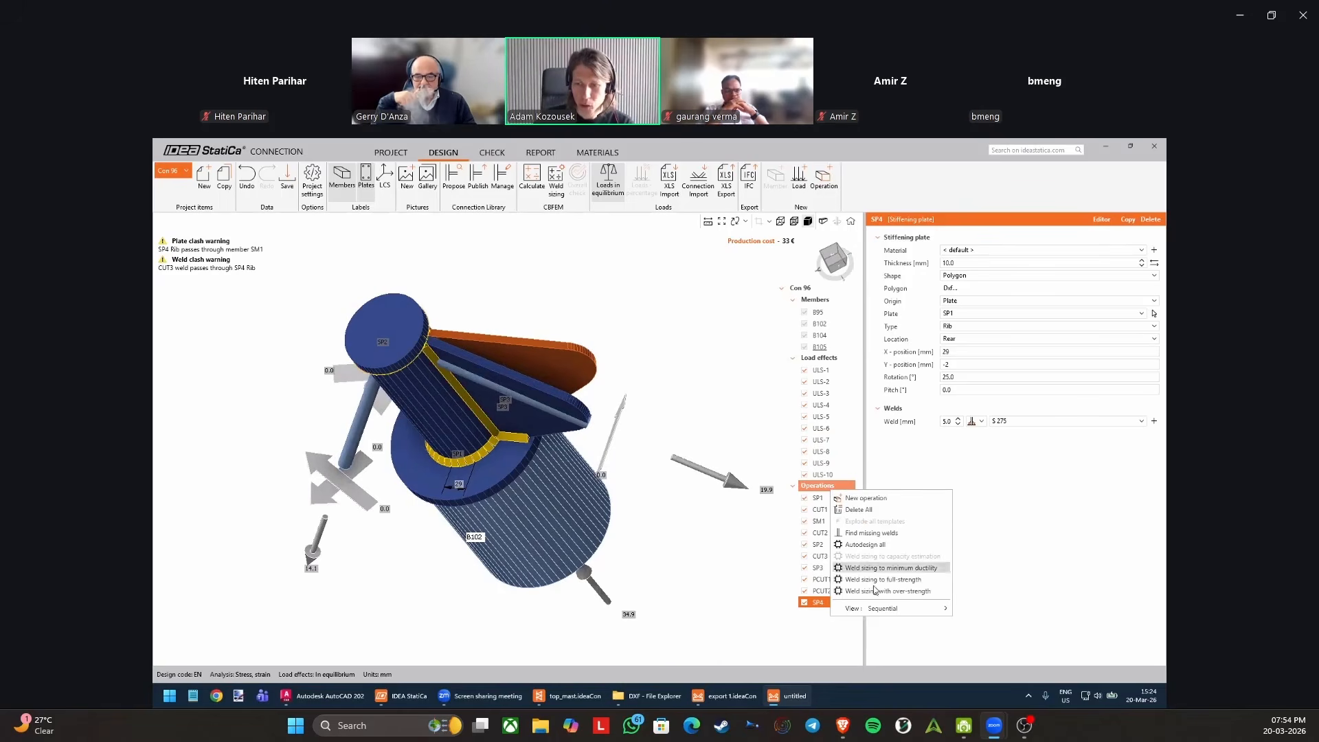
mouse_move(914, 608)
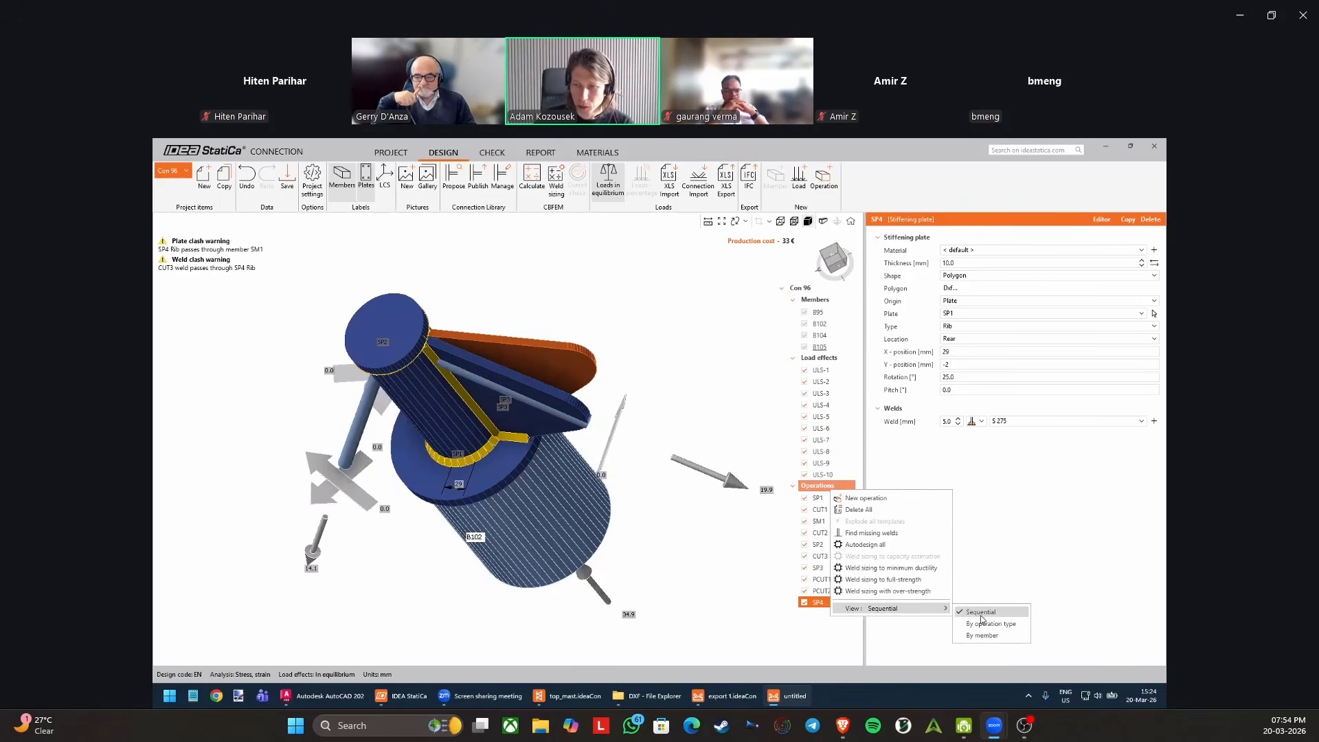
click(990, 624)
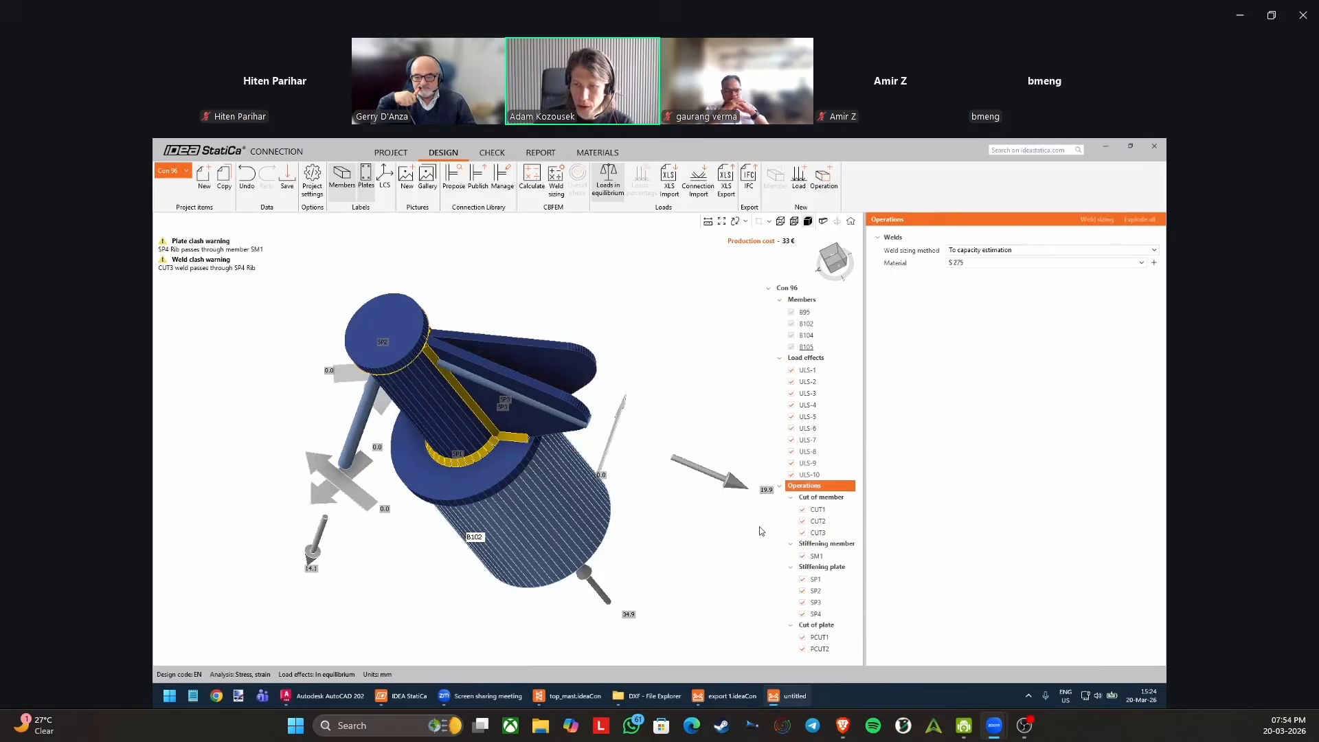
scroll(756, 526, down, 2)
Try listing the operations grouped by member and return the list to sequential order.
right_click(827, 489)
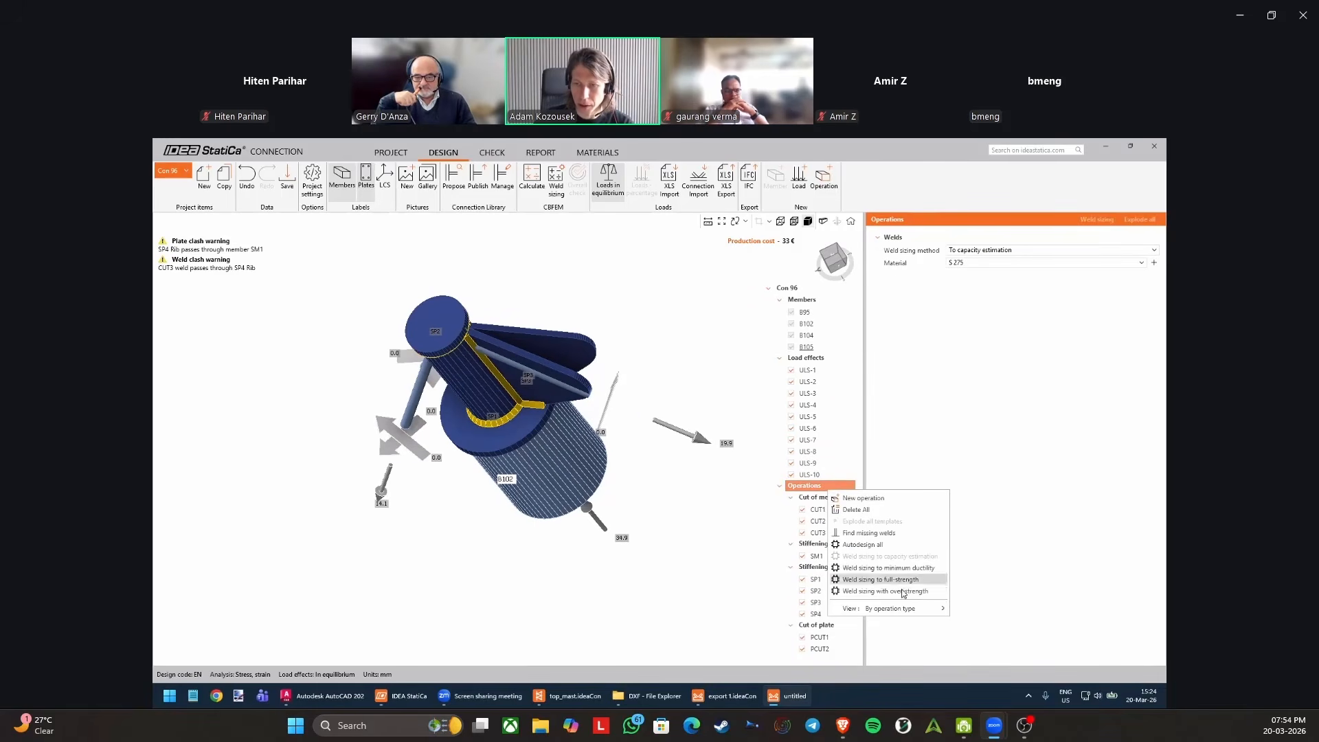
mouse_move(900, 608)
click(984, 636)
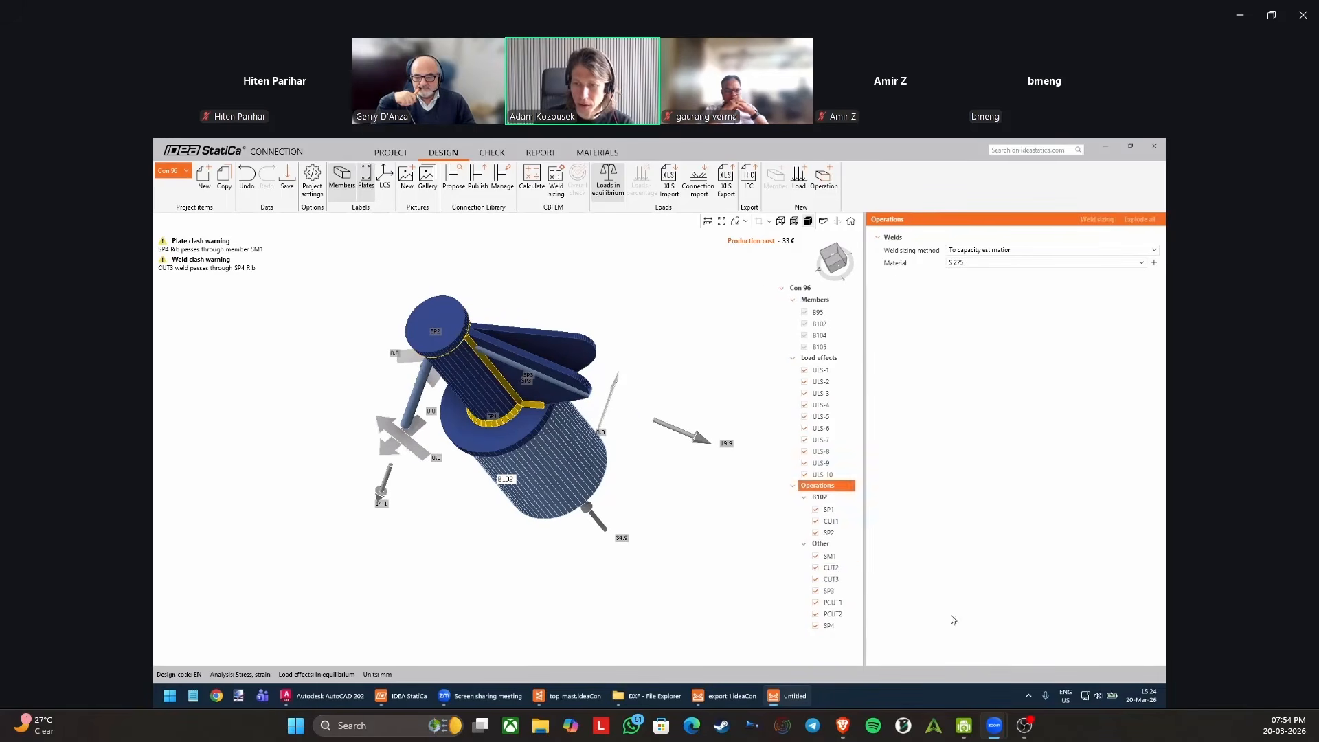
click(830, 510)
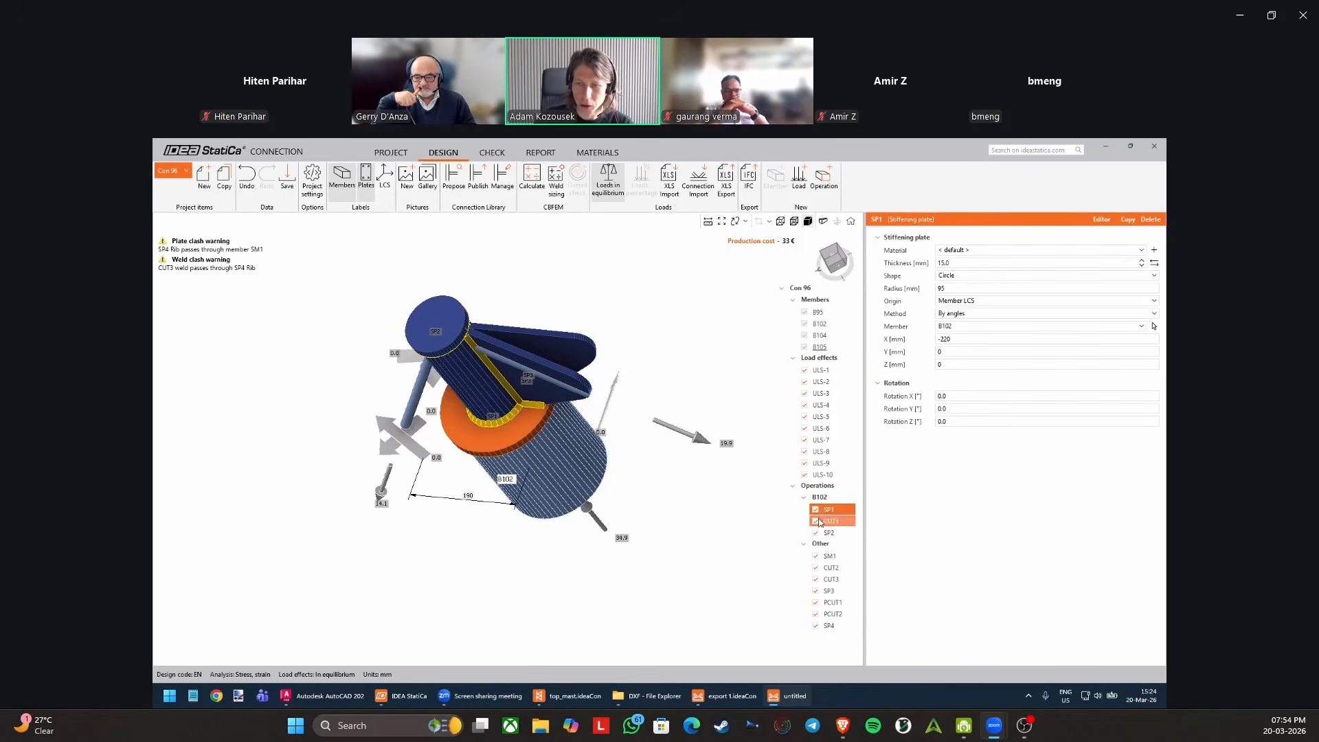
right_click(825, 489)
mouse_move(893, 605)
click(969, 622)
Select the operations from SP3 through SP4 together and view the highlighted ribs.
click(830, 569)
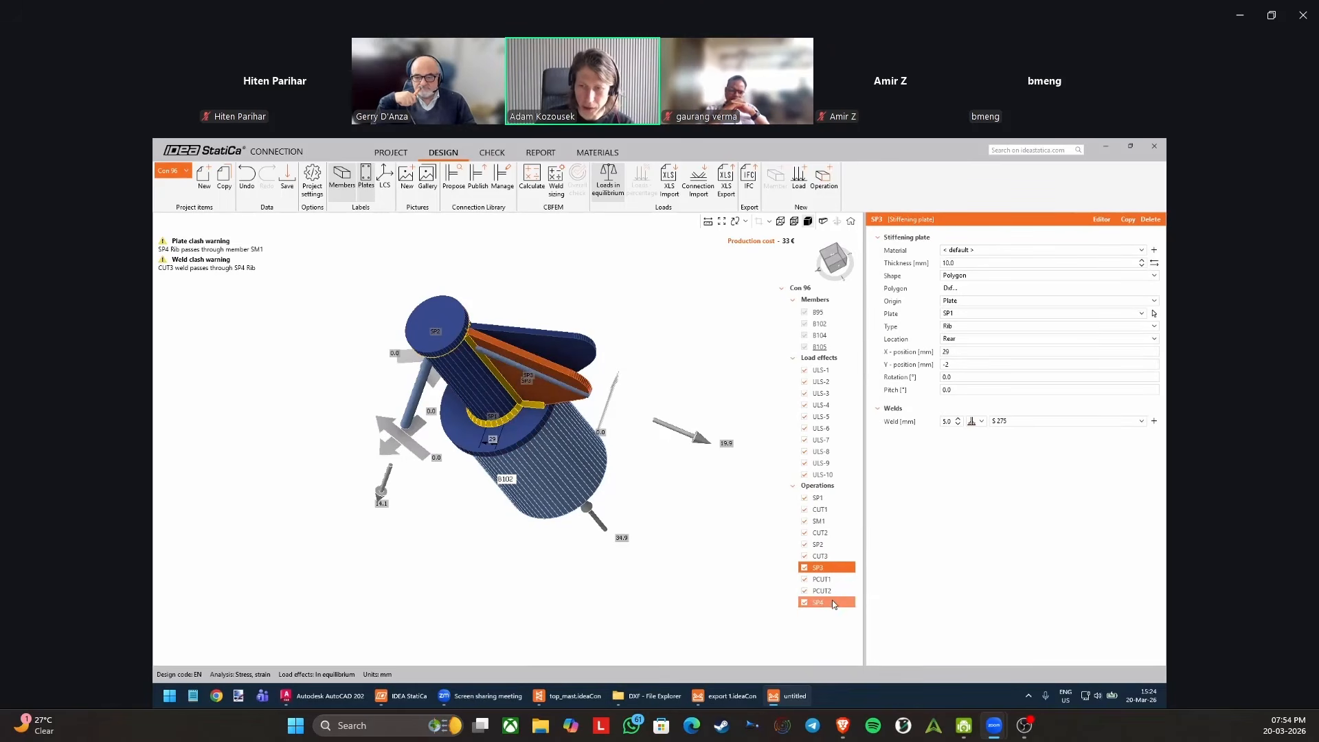
shift+click(830, 600)
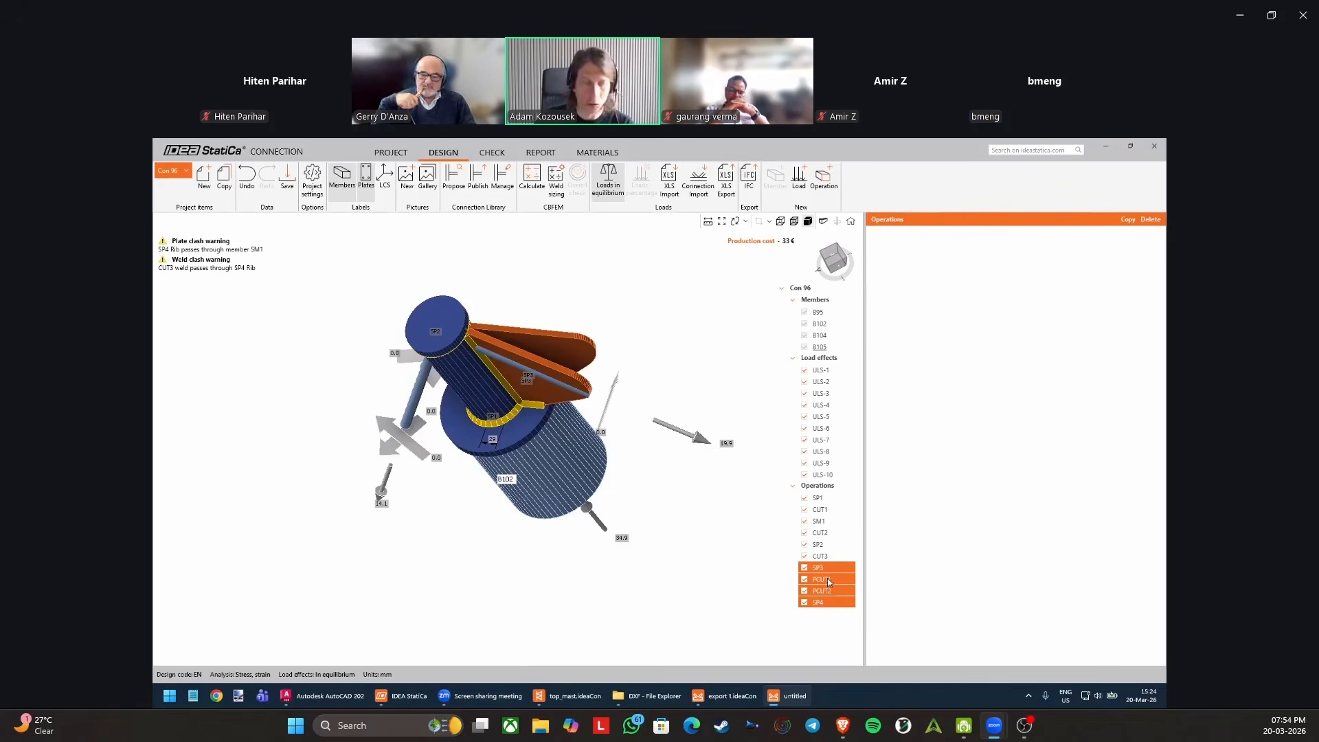
middle_drag(612, 502, 683, 507)
mouse_move(565, 483)
middle_down()
mouse_move(561, 465)
mouse_move(578, 530)
mouse_move(568, 493)
middle_up()
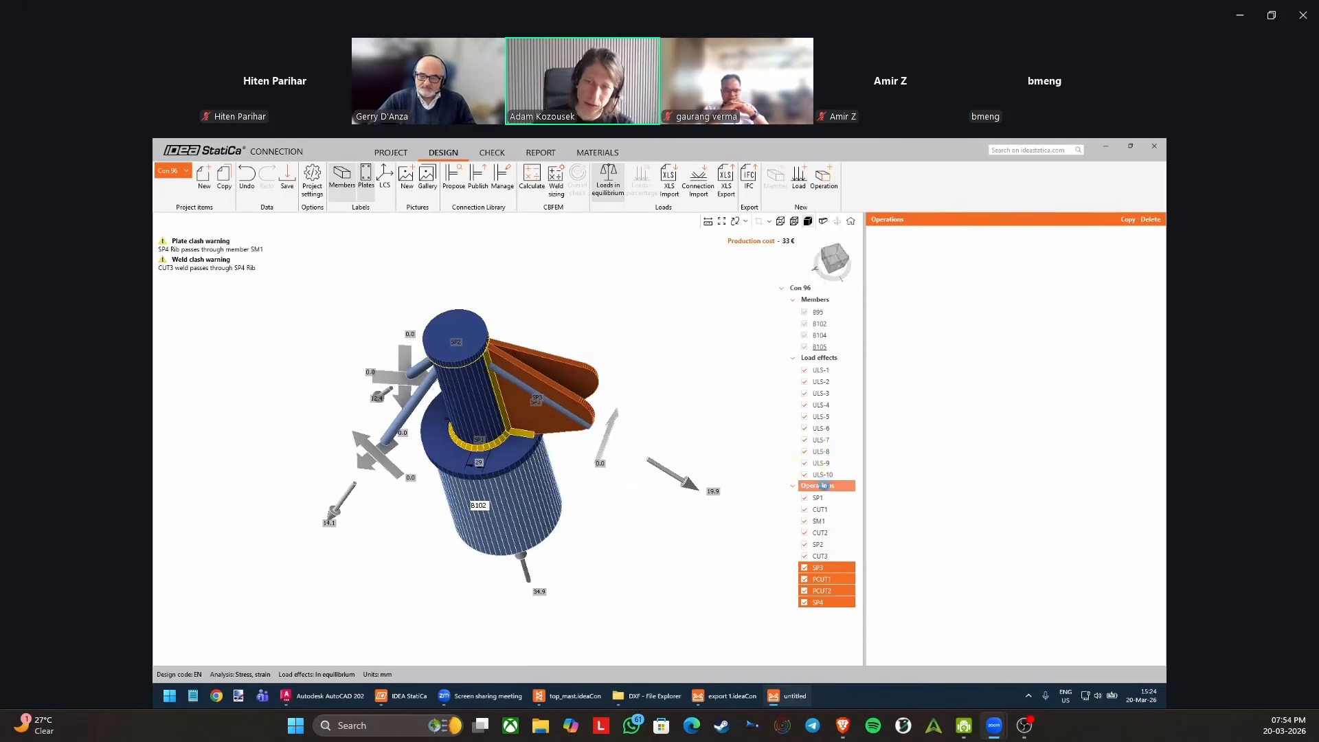
Review the display-order choices and bulk commands available for the operations list.
click(821, 486)
right_click(825, 488)
mouse_move(934, 606)
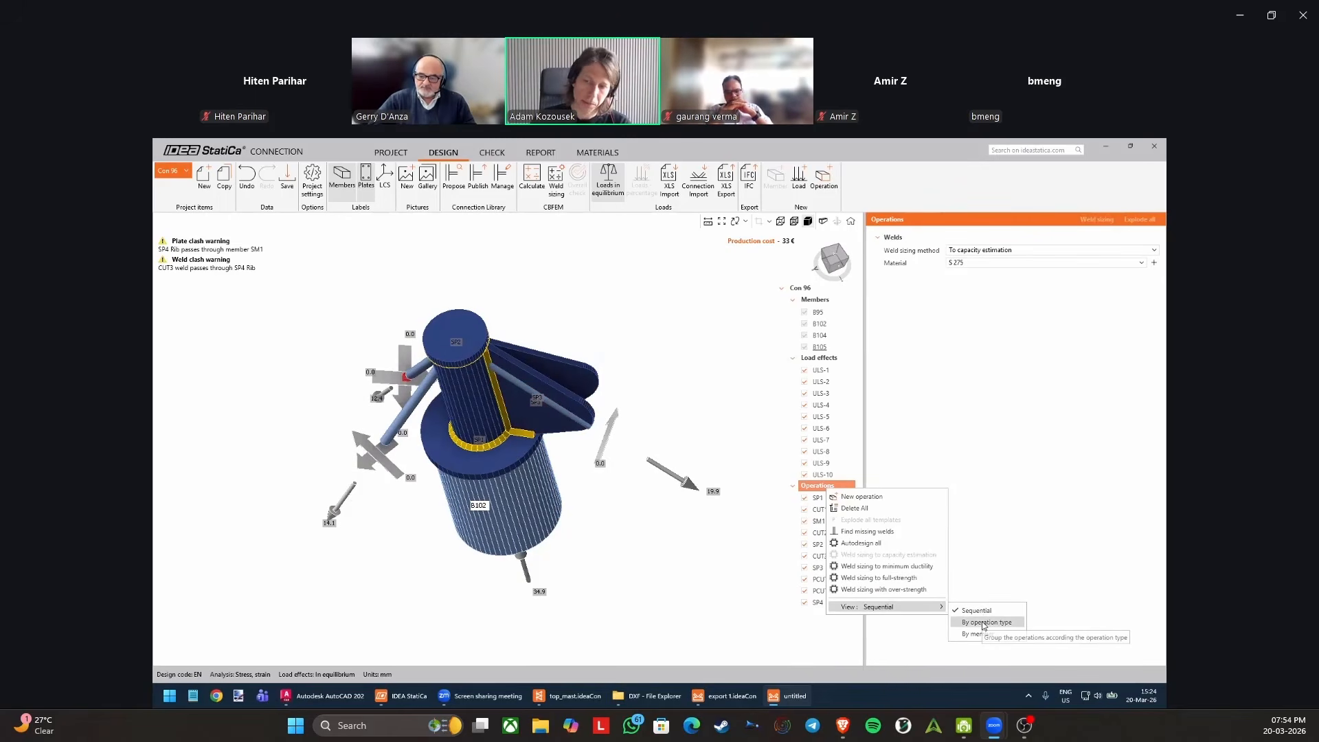
click(788, 635)
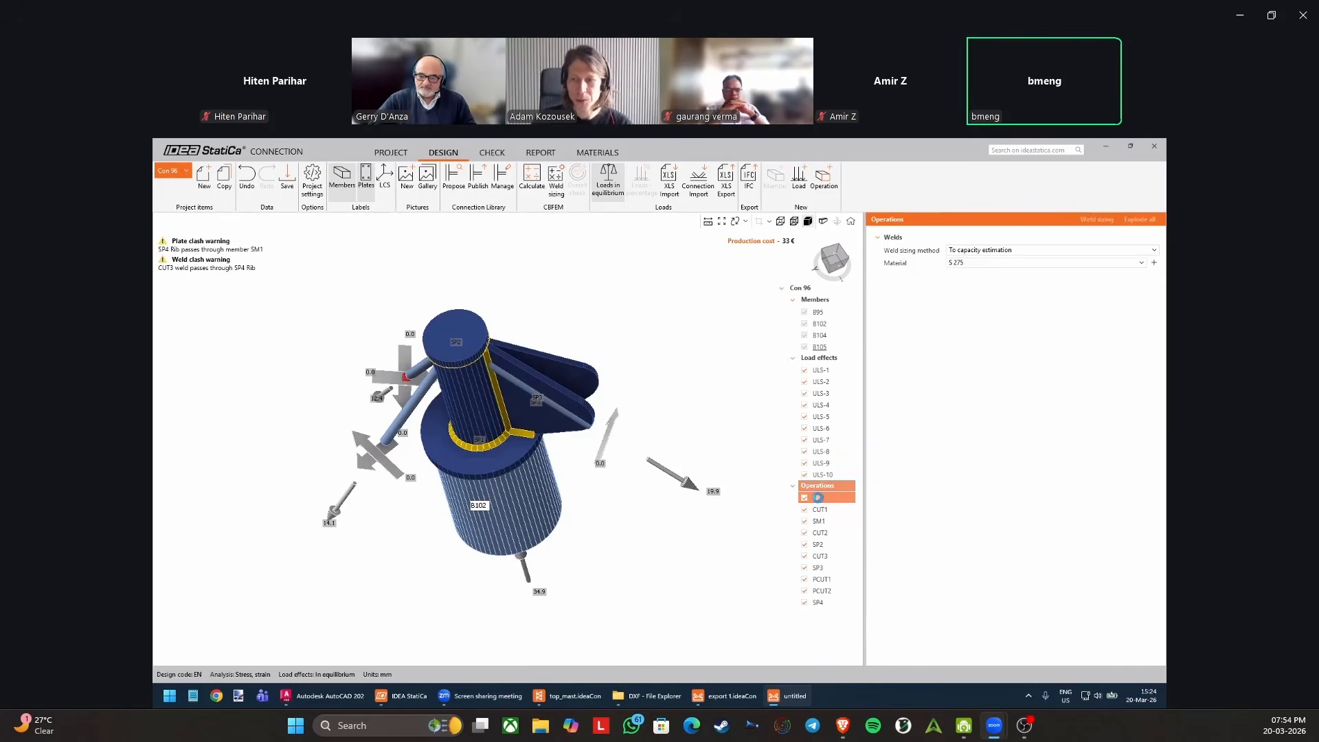
click(817, 498)
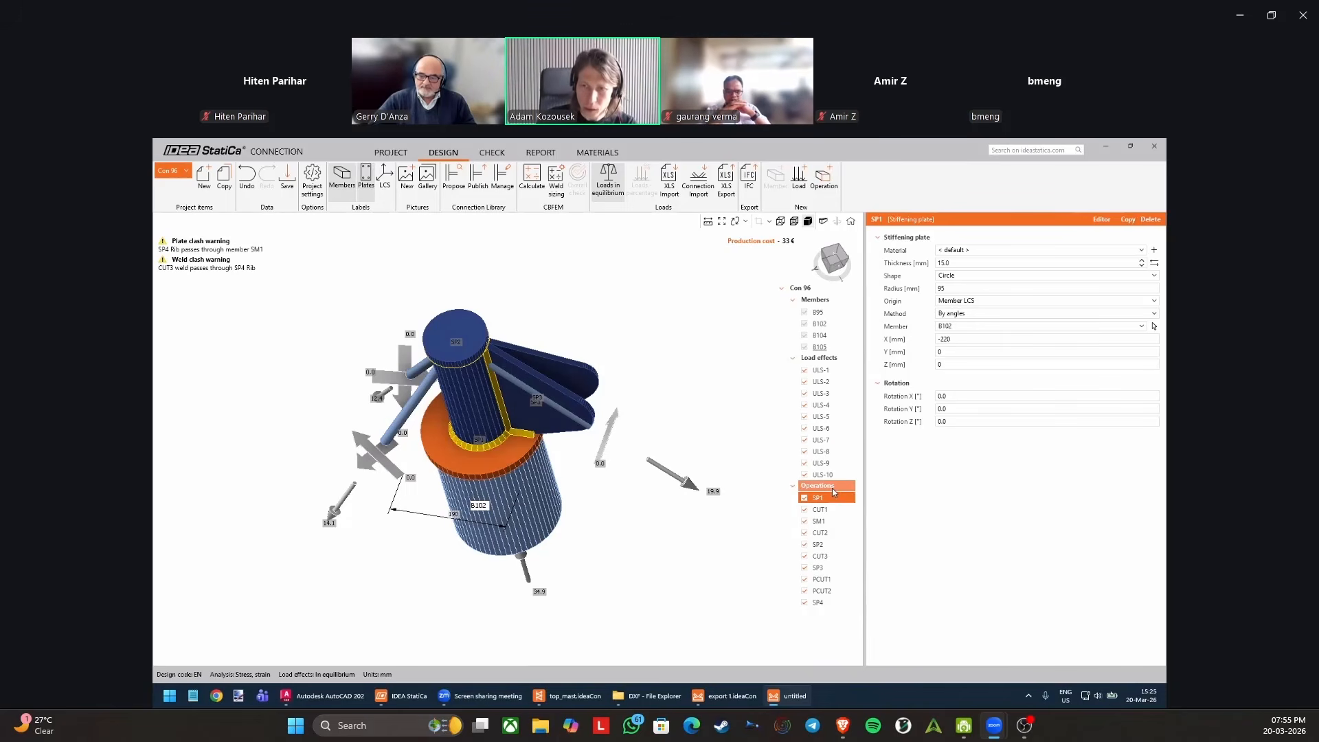
right_click(832, 488)
mouse_move(893, 609)
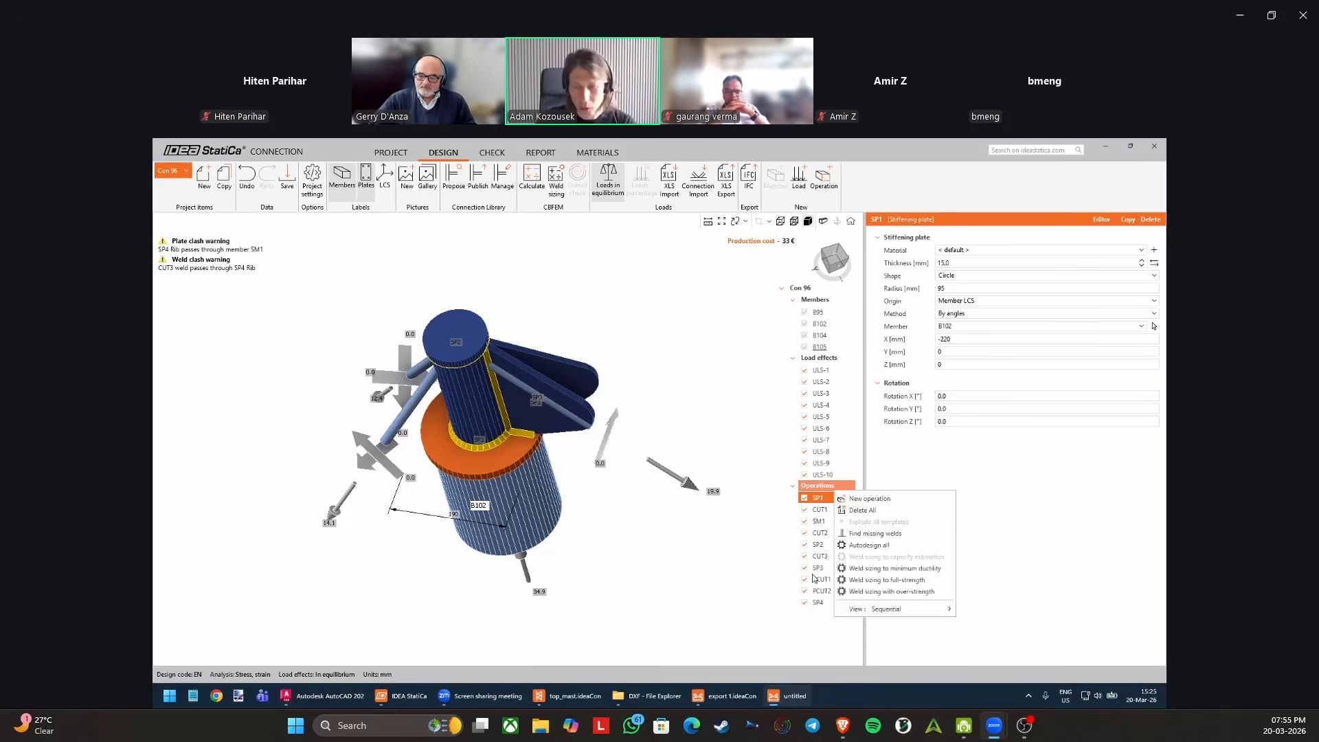
click(750, 558)
Compare stiffening plate SP1 with the member cut CUT1 that uses it, looking closely at the base plate.
click(827, 511)
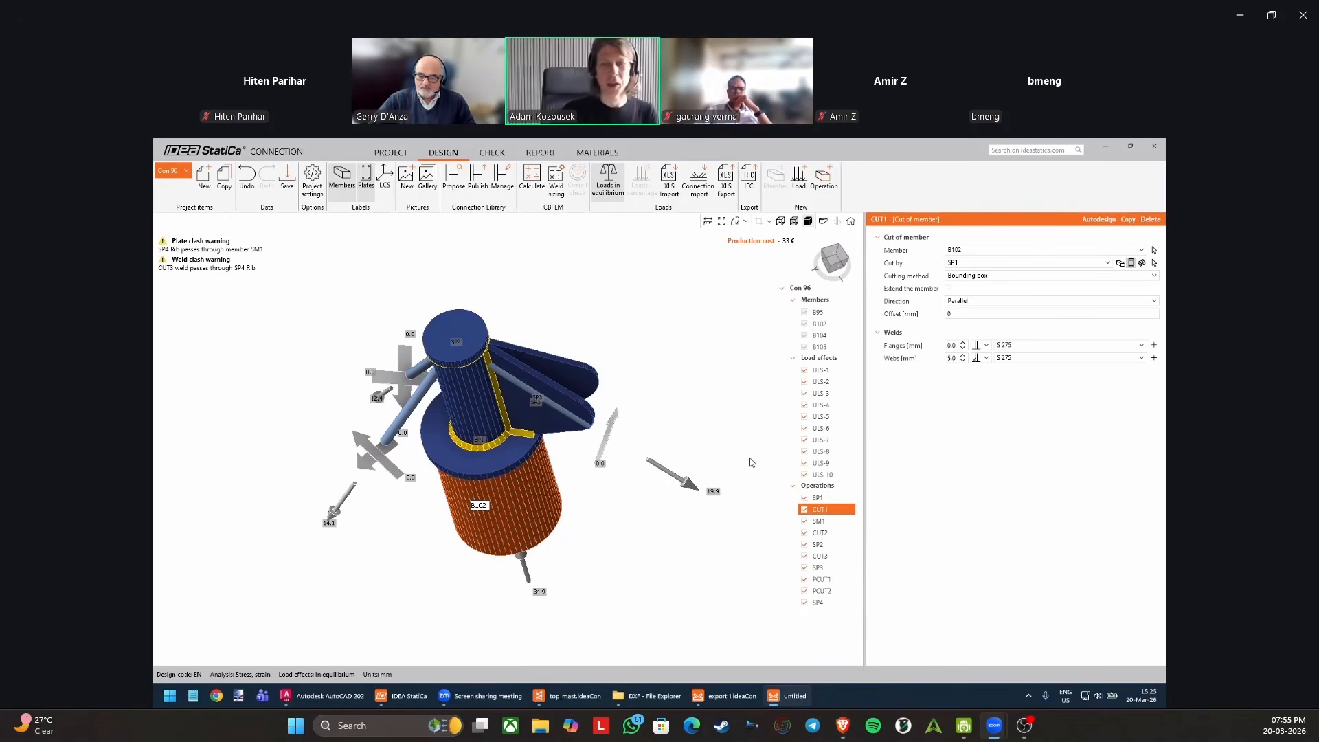
click(834, 497)
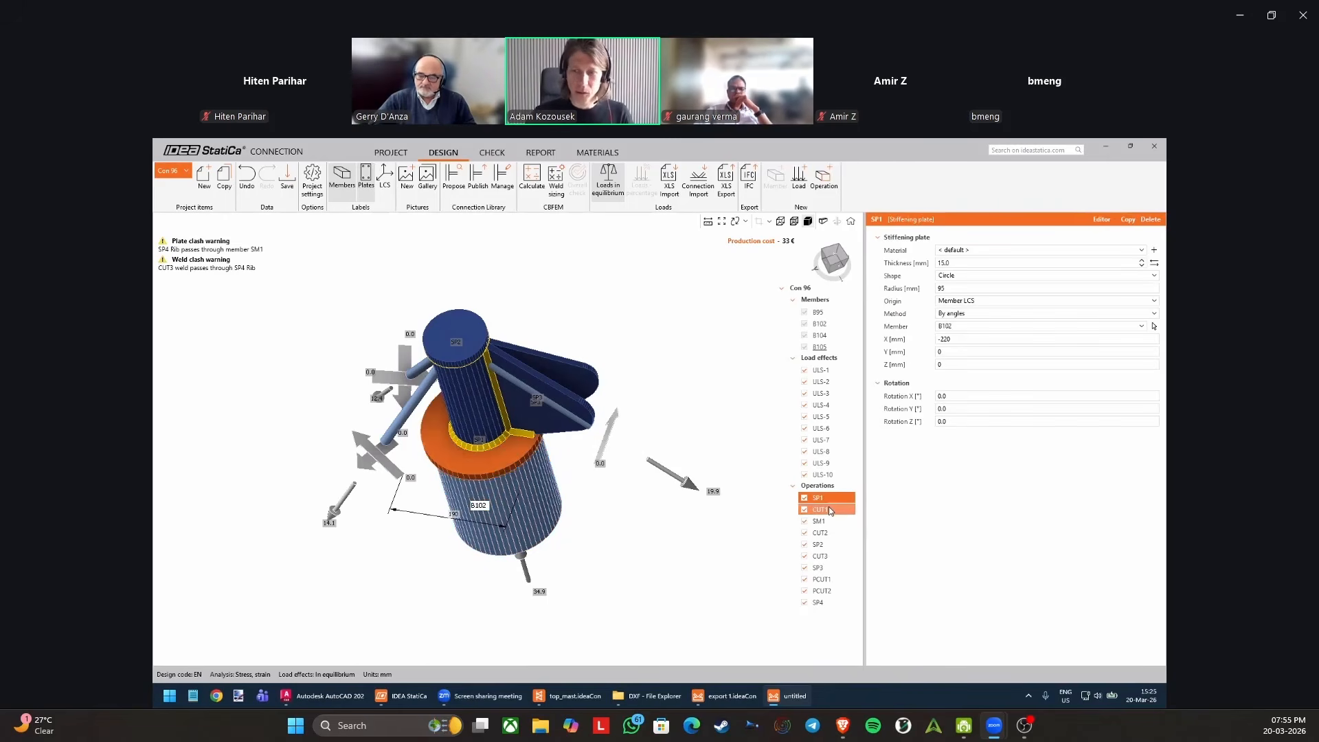
click(829, 507)
click(829, 496)
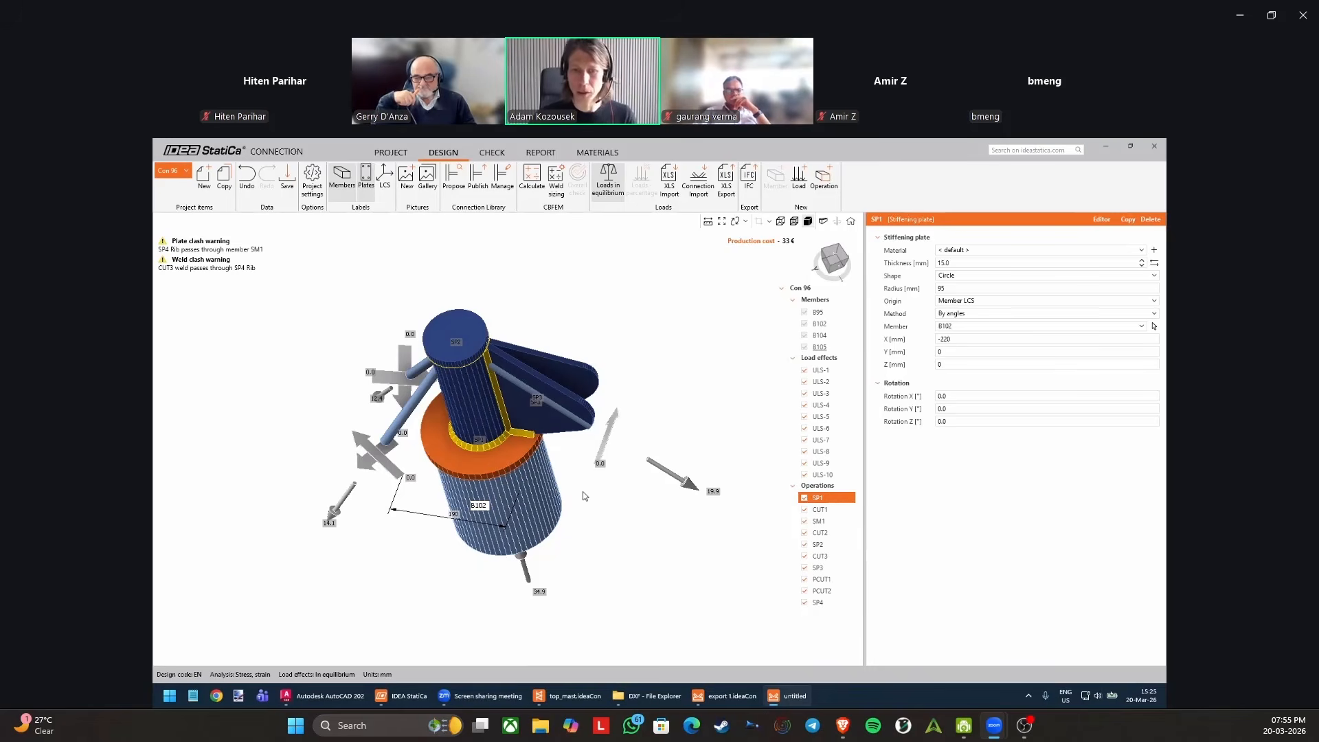
scroll(497, 408, up, 3)
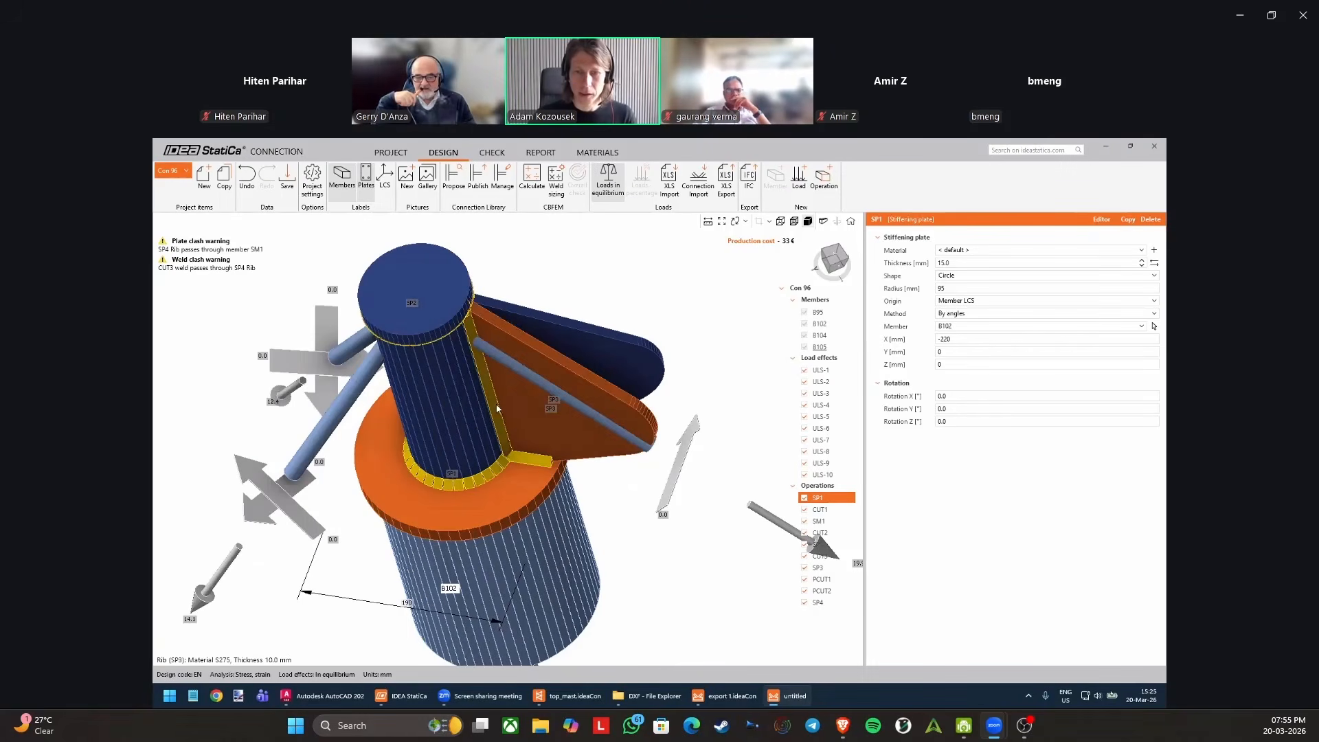
Inspect plate cut PCUT2 and rib SP3, stepping back through the earlier operations to CUT2.
click(821, 591)
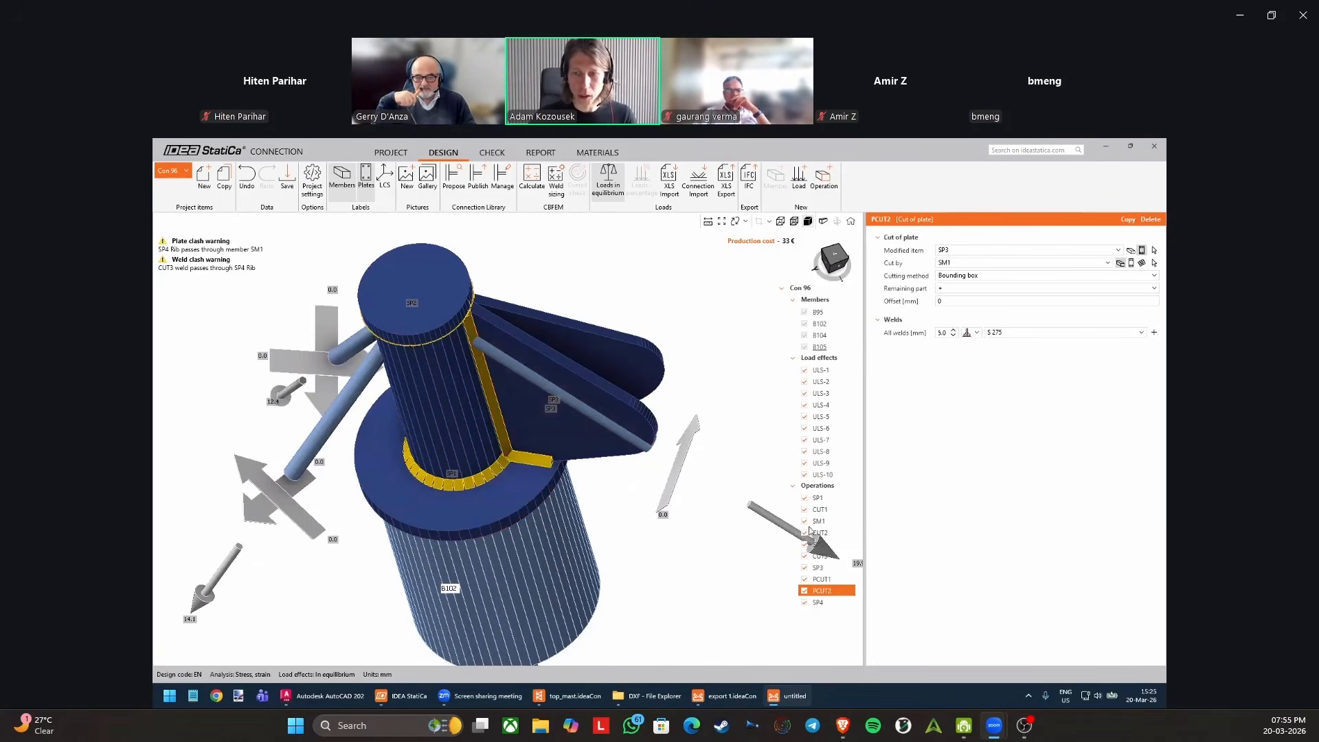
scroll(809, 528, down, 2)
click(831, 567)
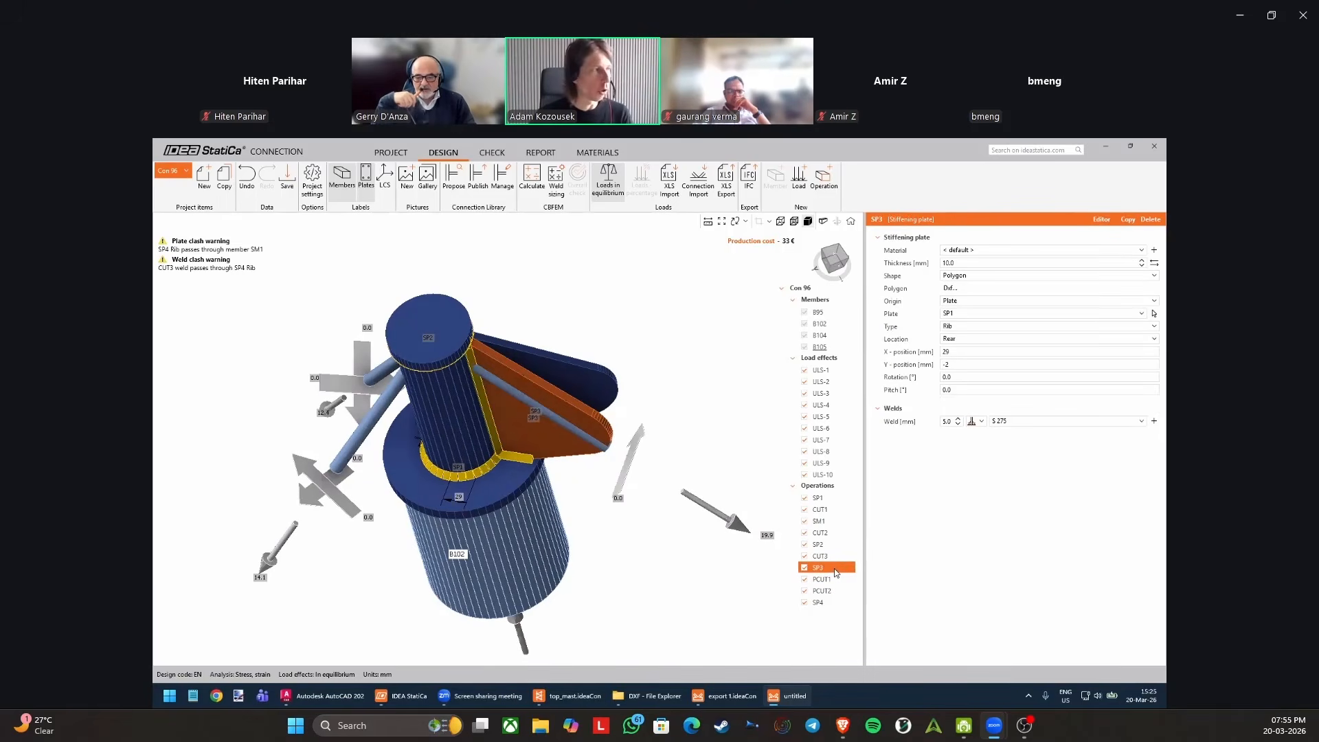
key(Up)
key(Up)
key(Up)
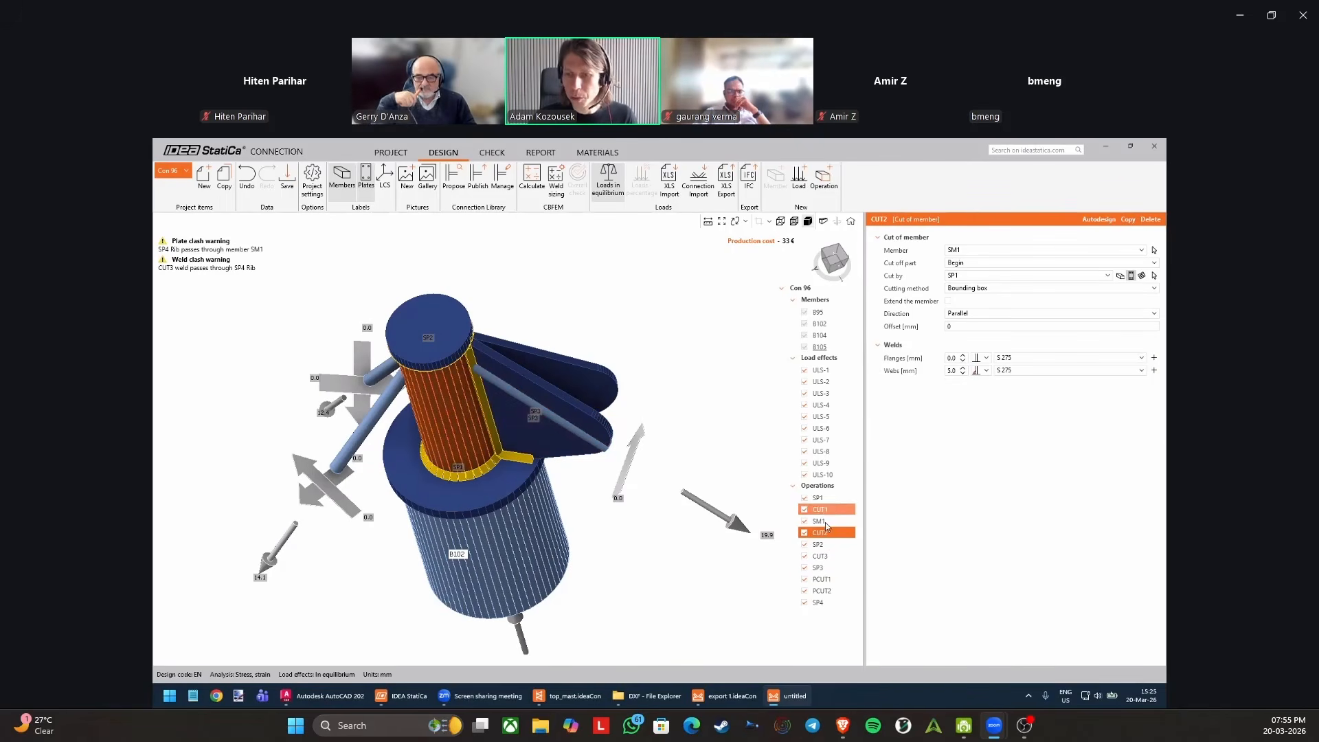
Go through the operations in their sequential order from SP1 down to rib SP4.
click(829, 499)
click(831, 511)
click(834, 534)
click(836, 545)
click(838, 557)
click(838, 579)
click(827, 500)
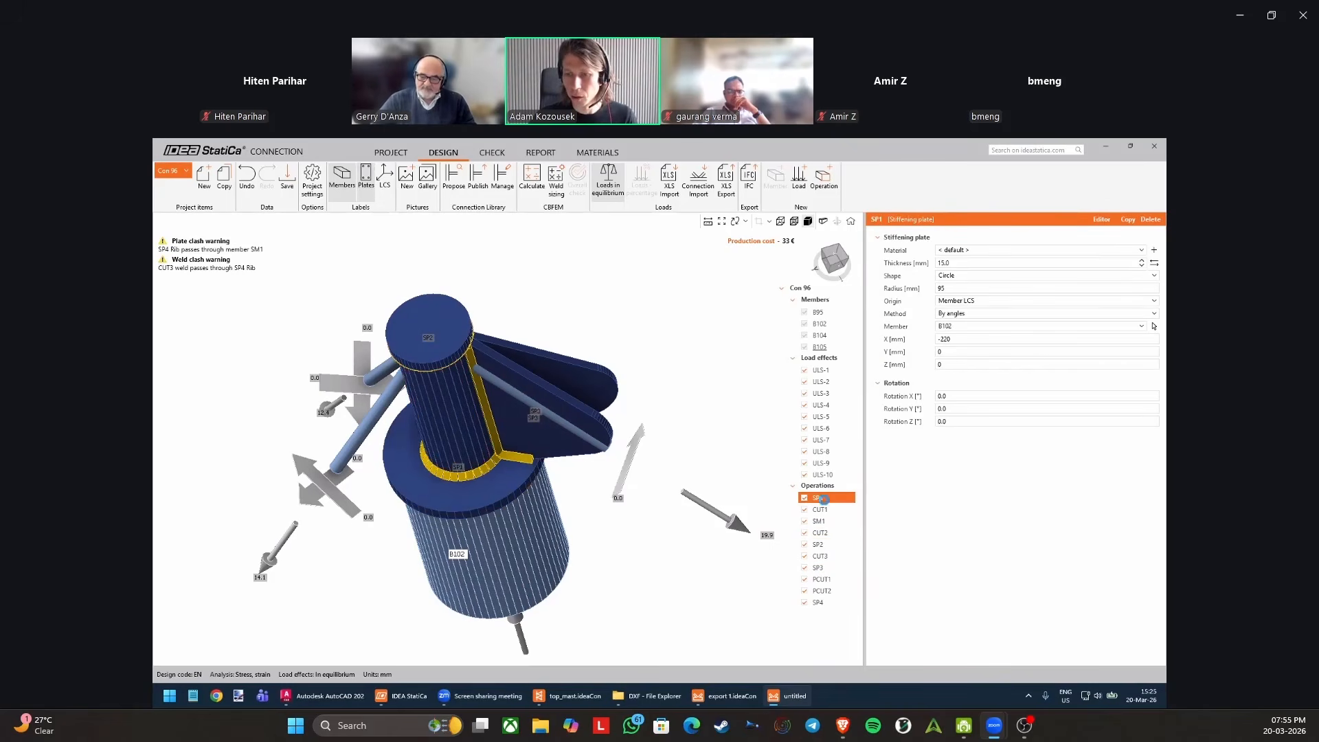
click(835, 599)
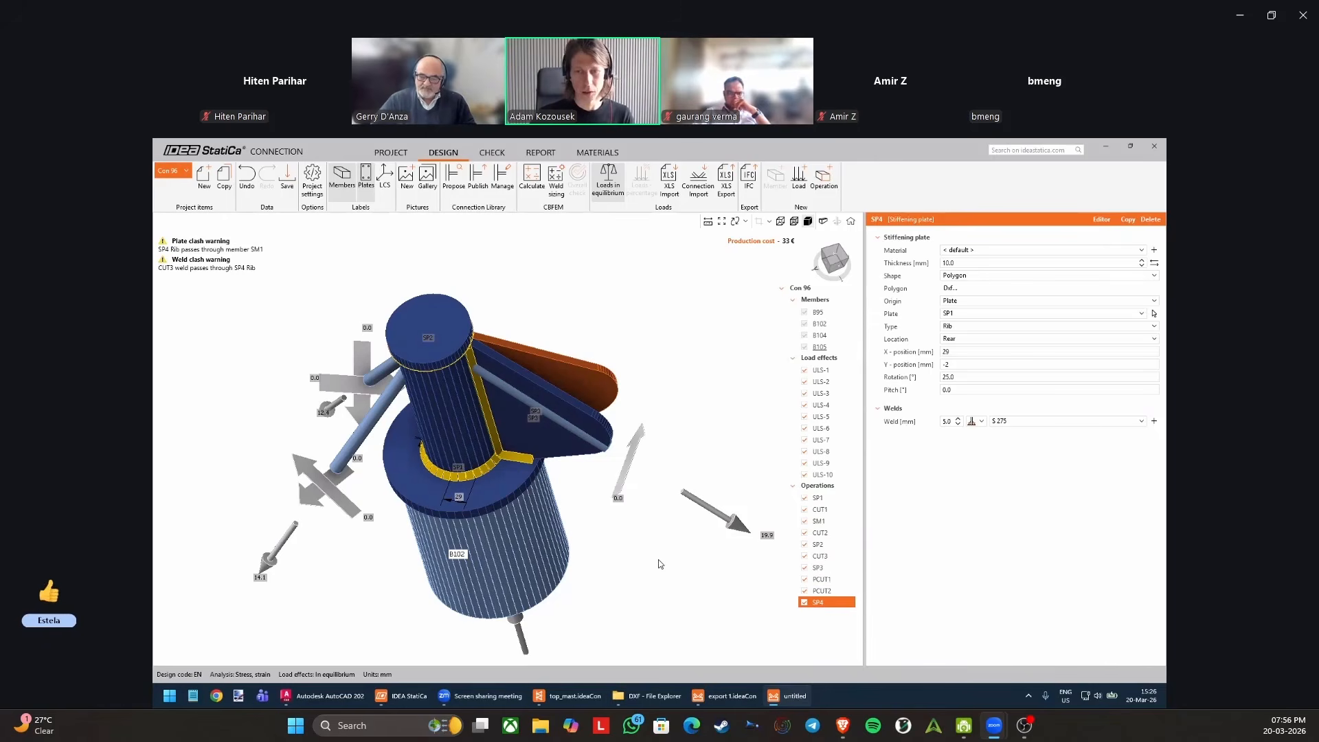
Review SP1, CUT1 and CUT3, and check which plates PCUT1 offers as its modified item compared with rib SP4.
click(825, 498)
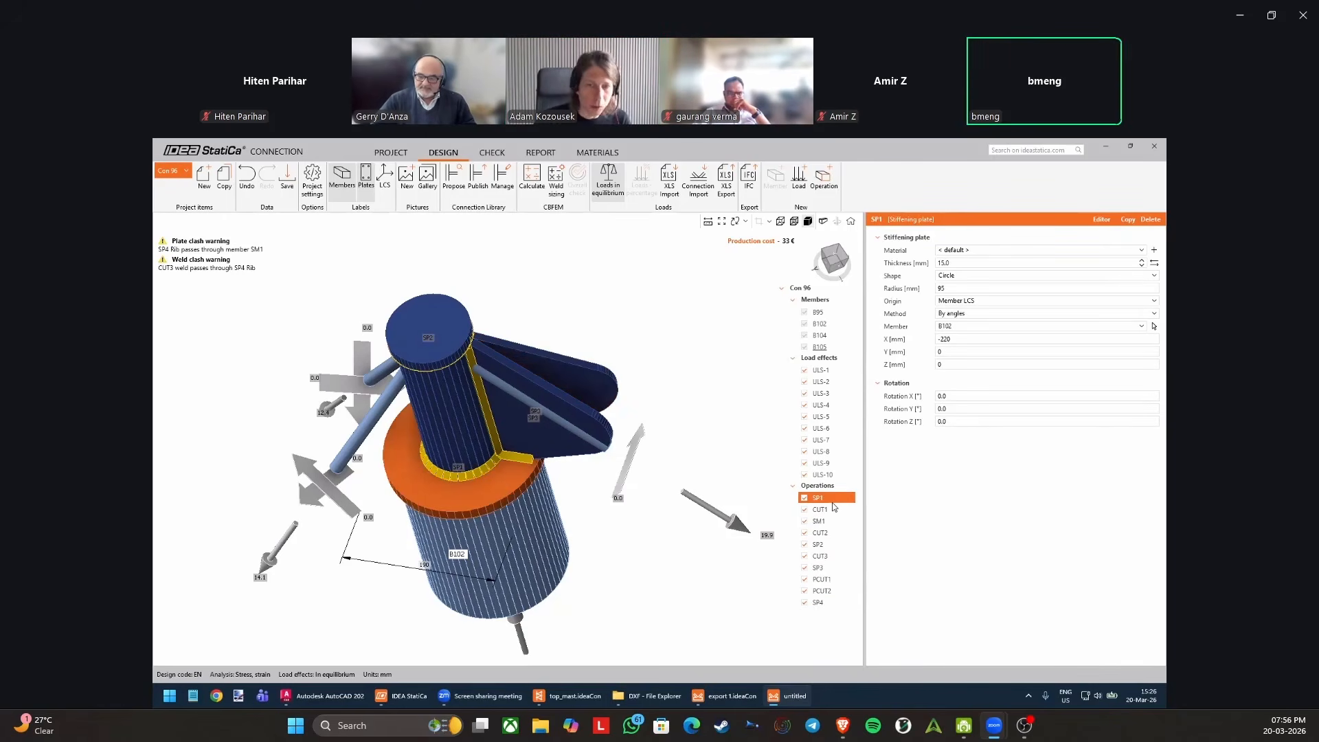
click(831, 509)
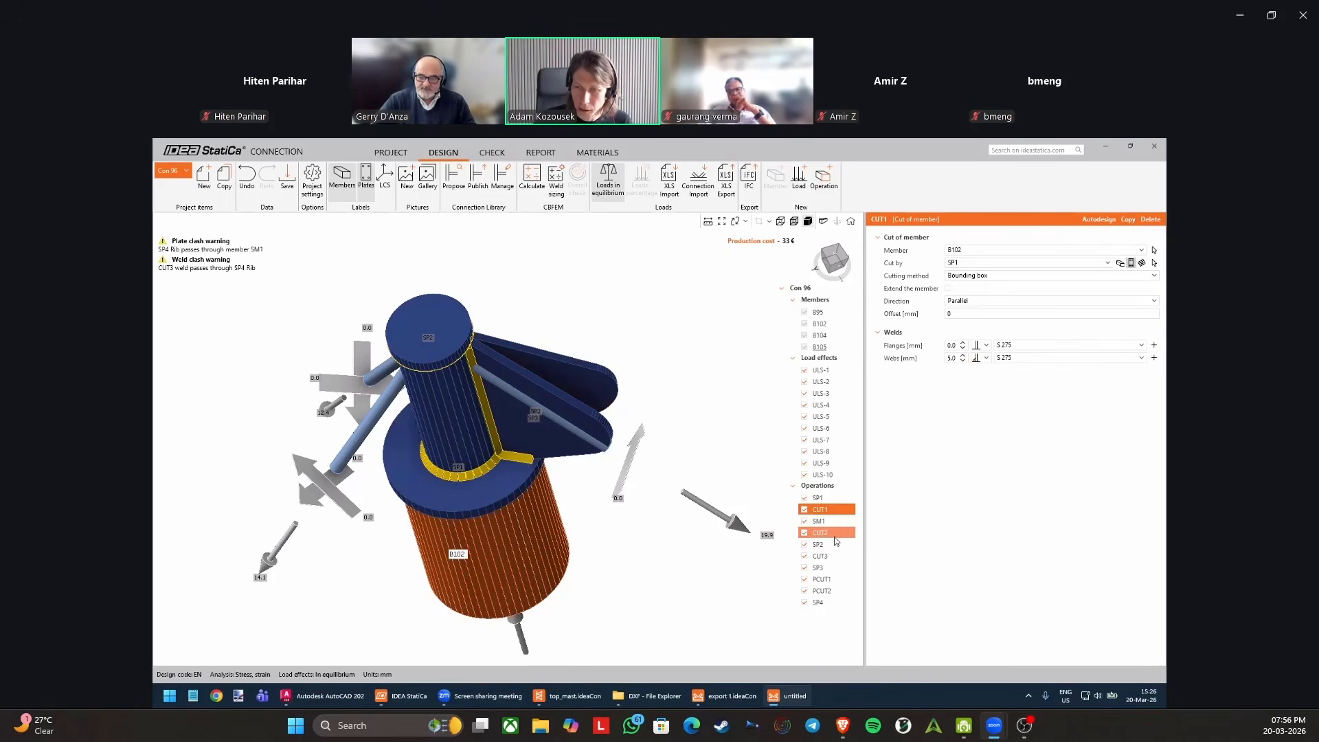
click(834, 554)
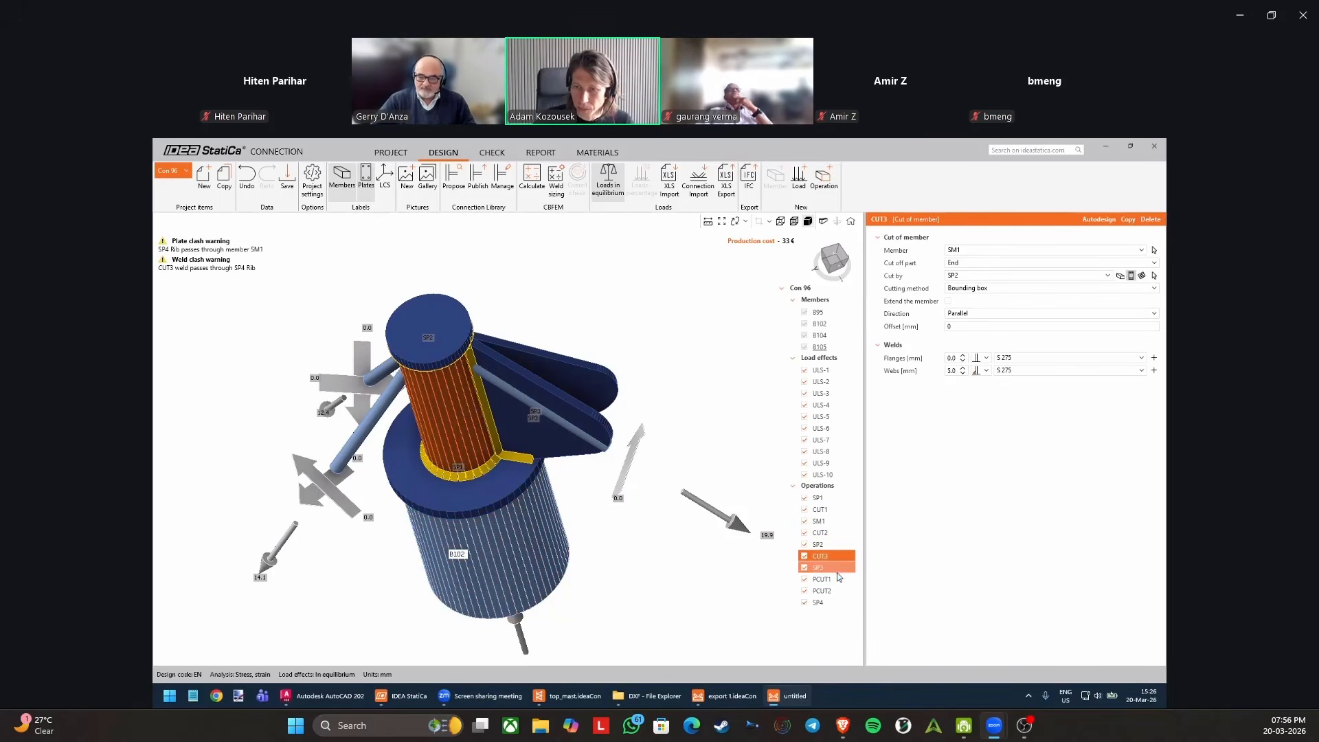
click(834, 579)
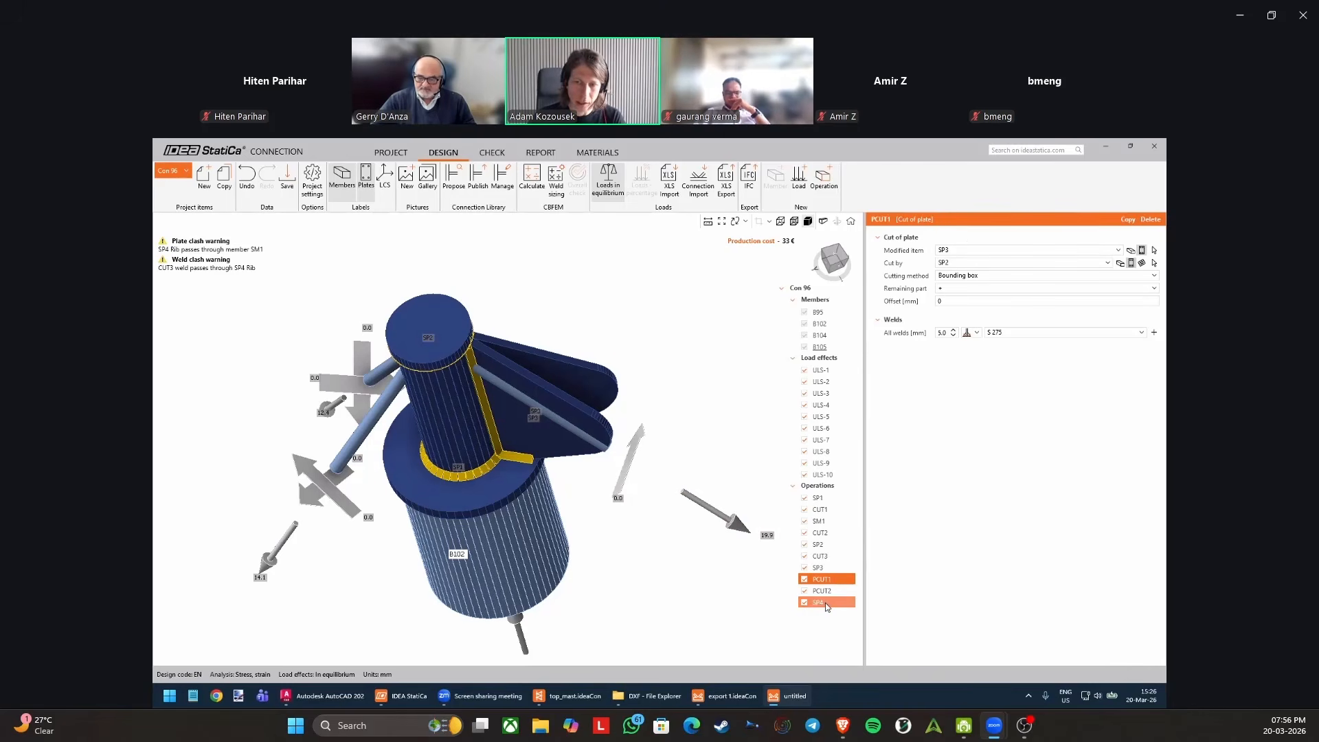
click(960, 264)
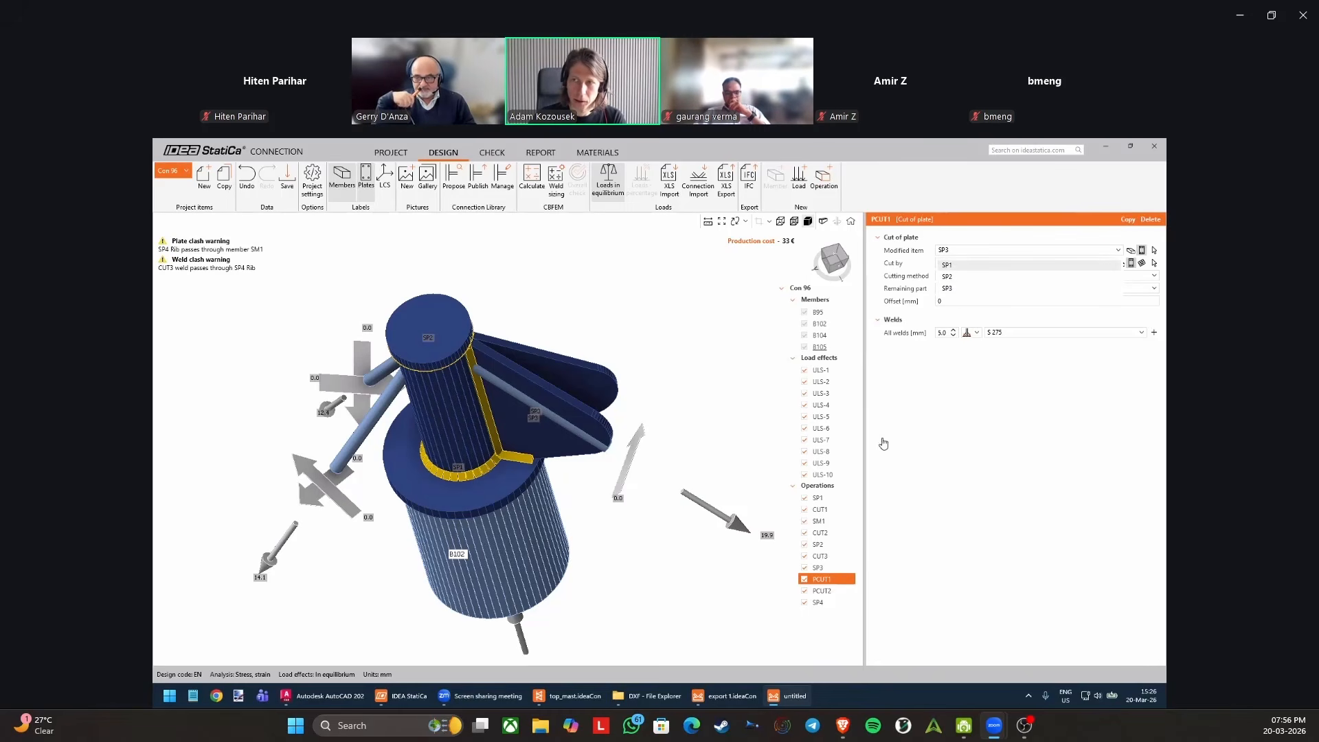
click(956, 251)
click(828, 602)
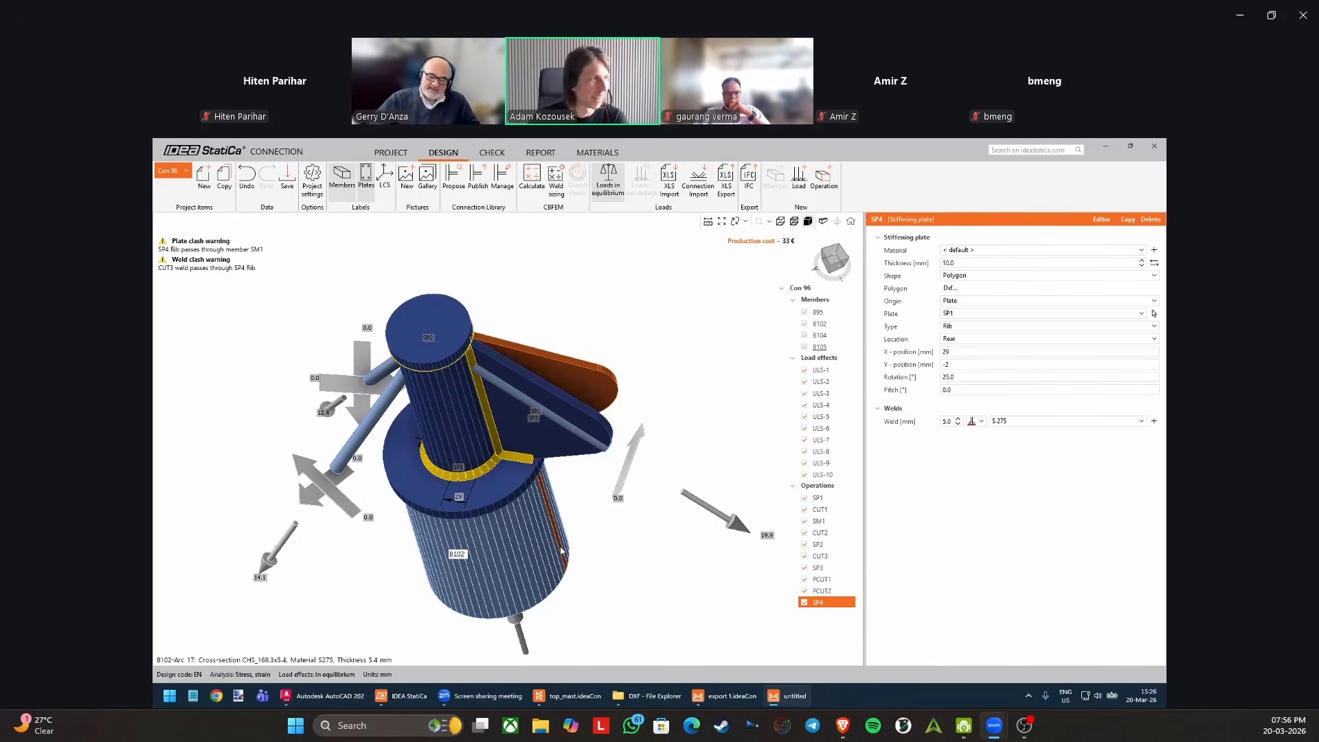
right_drag(607, 528, 634, 533)
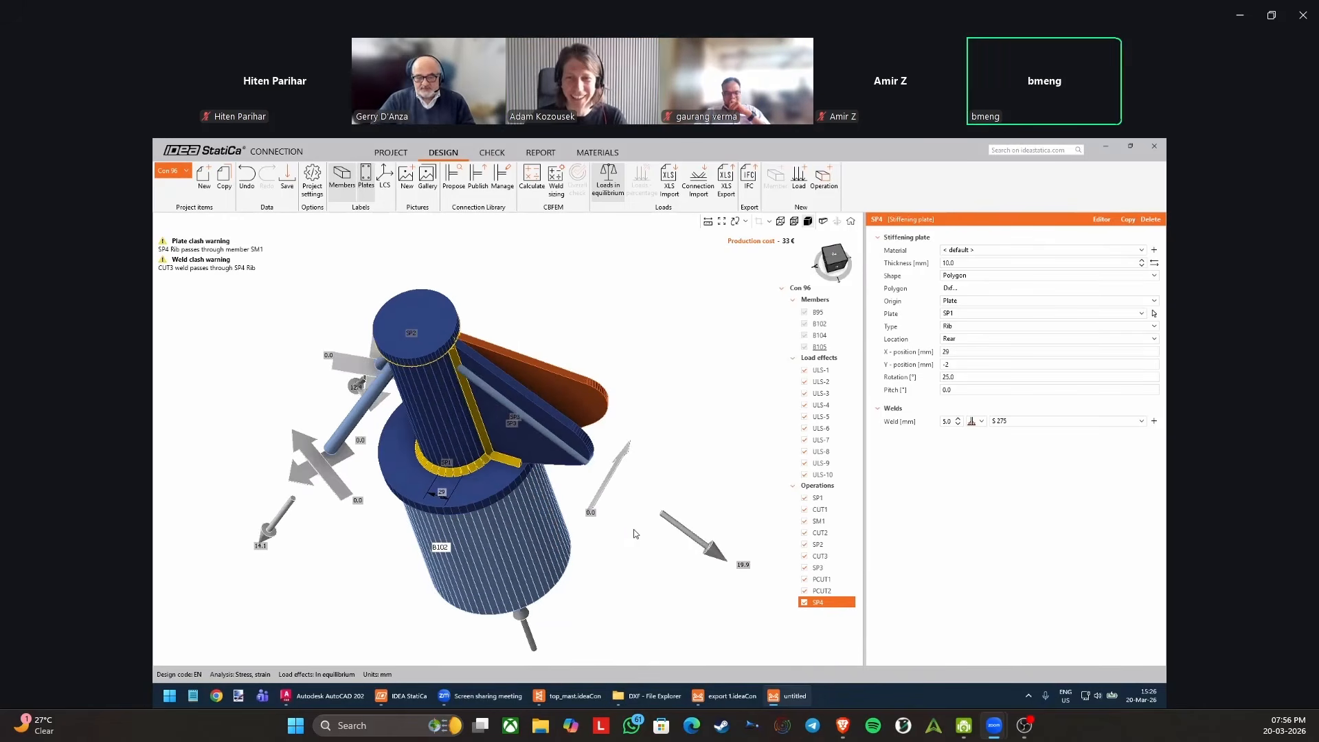
Try copying plate cut PCUT1, check the plates offered as the copy's modified item, and delete the copy.
click(825, 579)
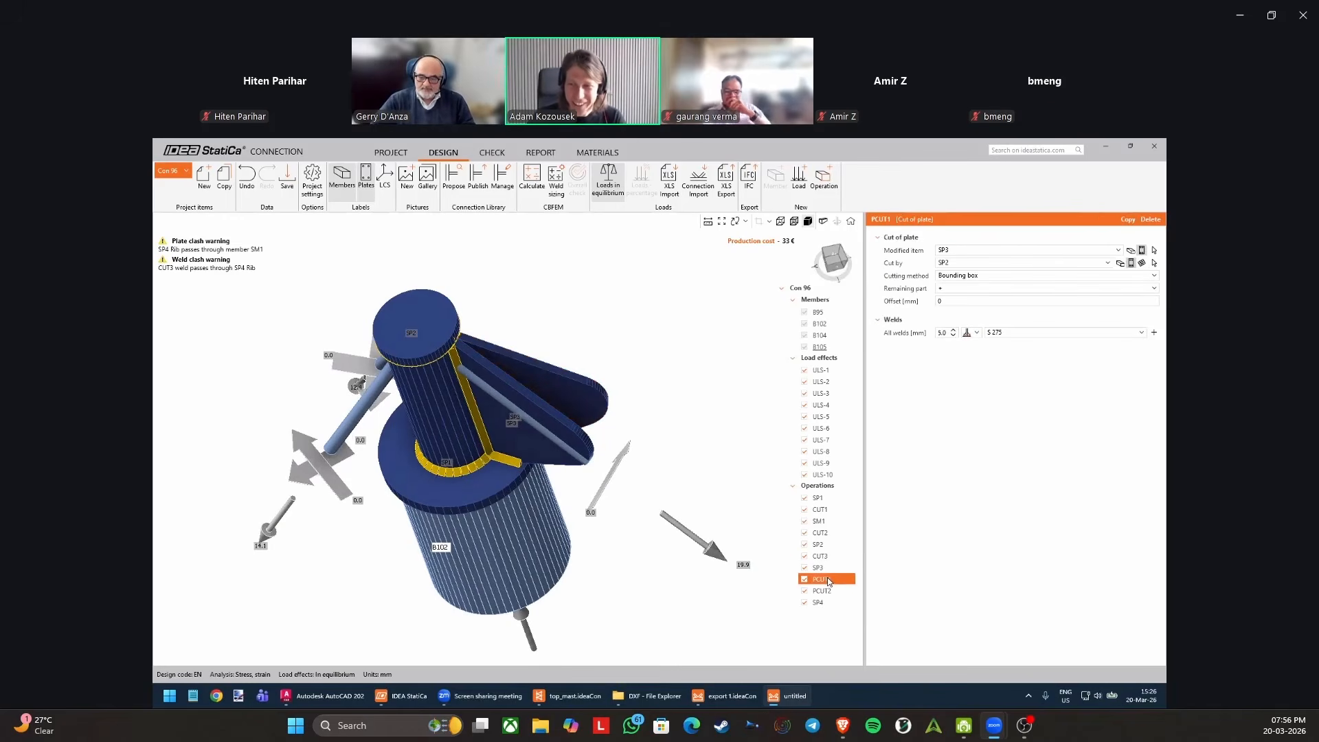
click(1128, 220)
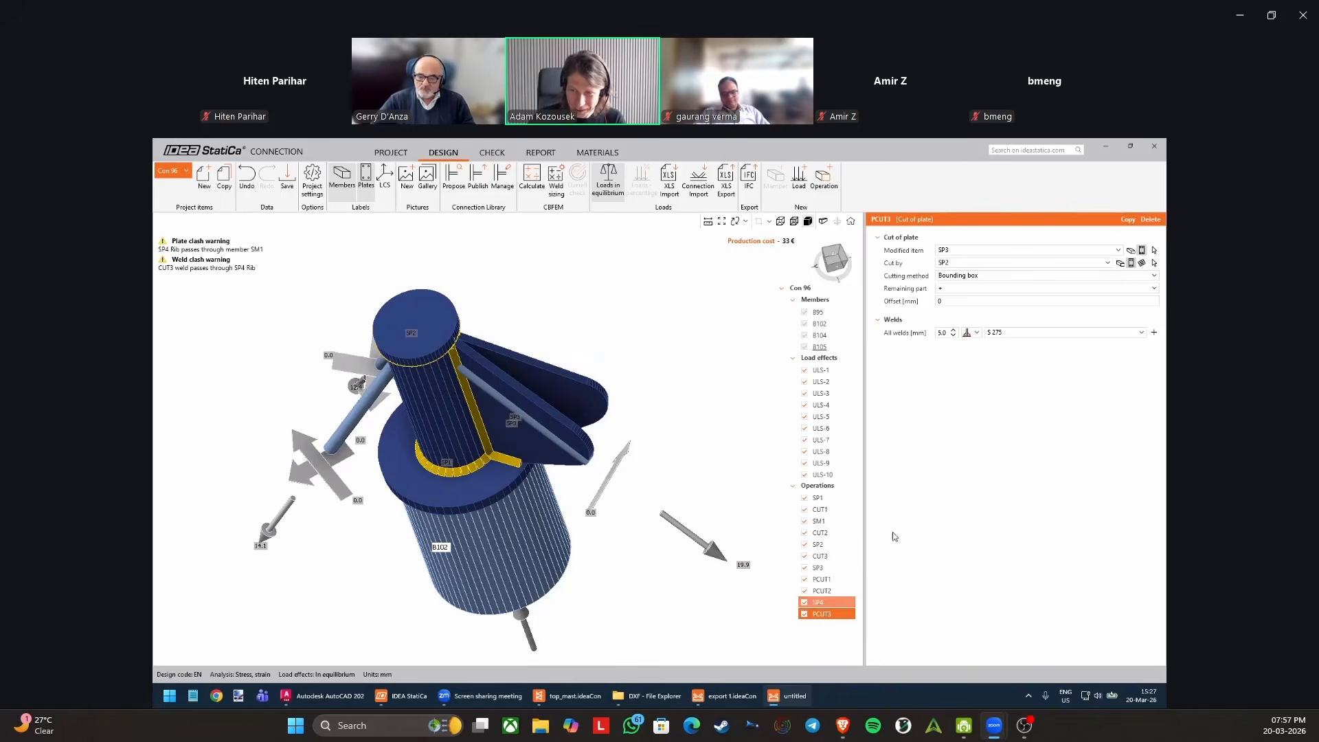
click(1010, 262)
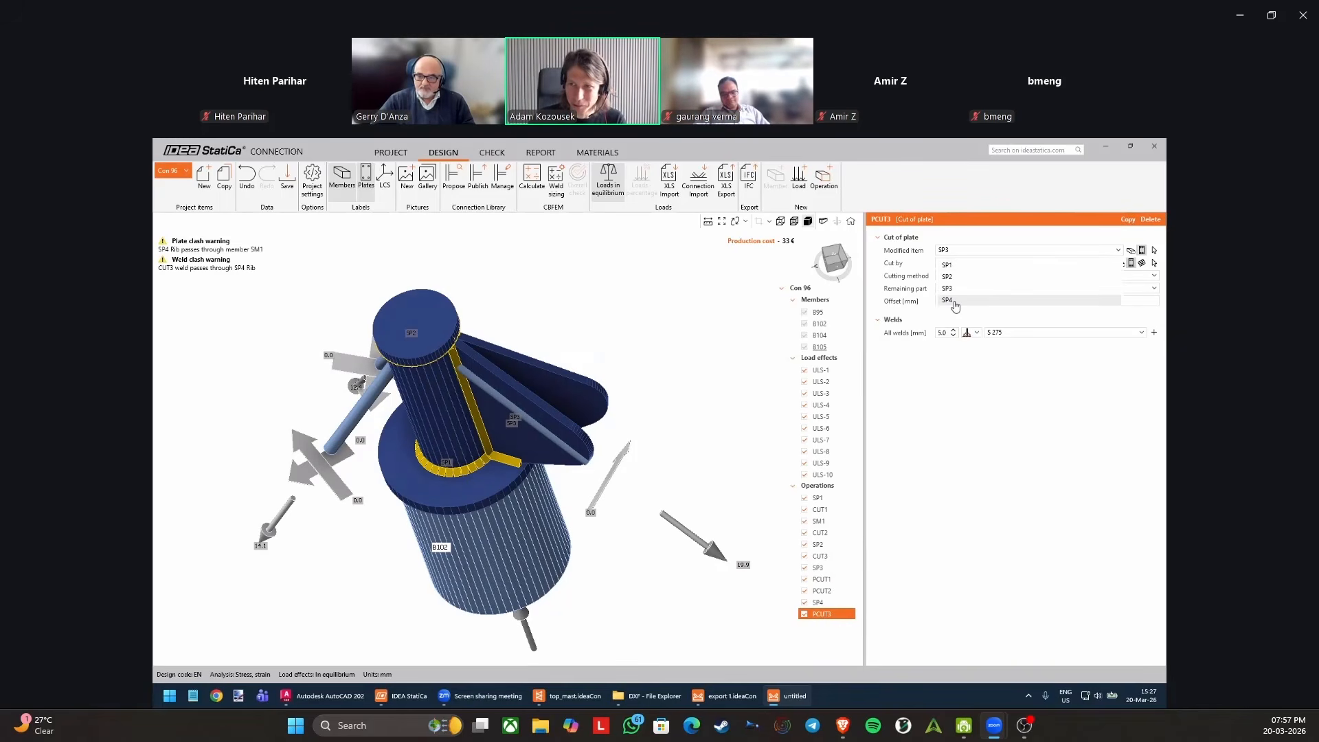
click(1150, 220)
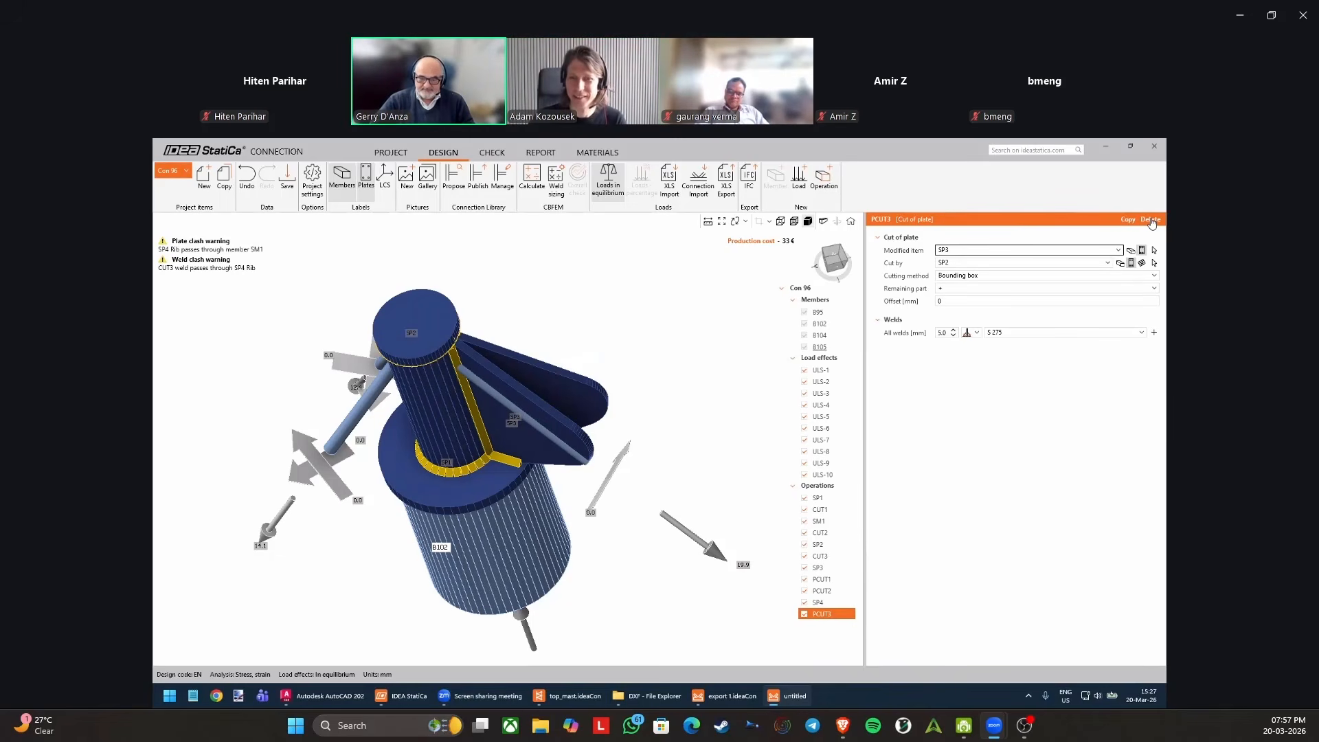
click(1151, 220)
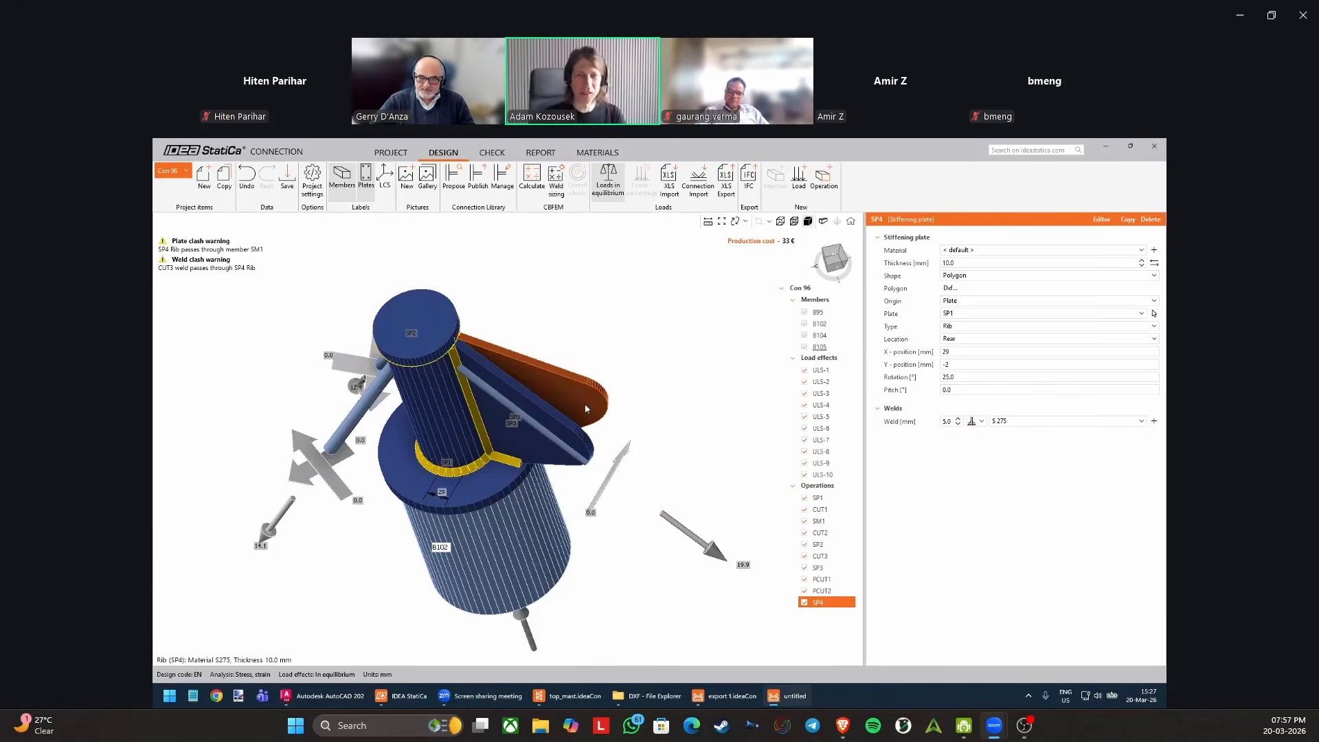
Check the Pos 05 and Pos 06 plate shapes in the AutoCAD drawing and return to the IDEA StatiCa model.
middle_drag(538, 442, 554, 411)
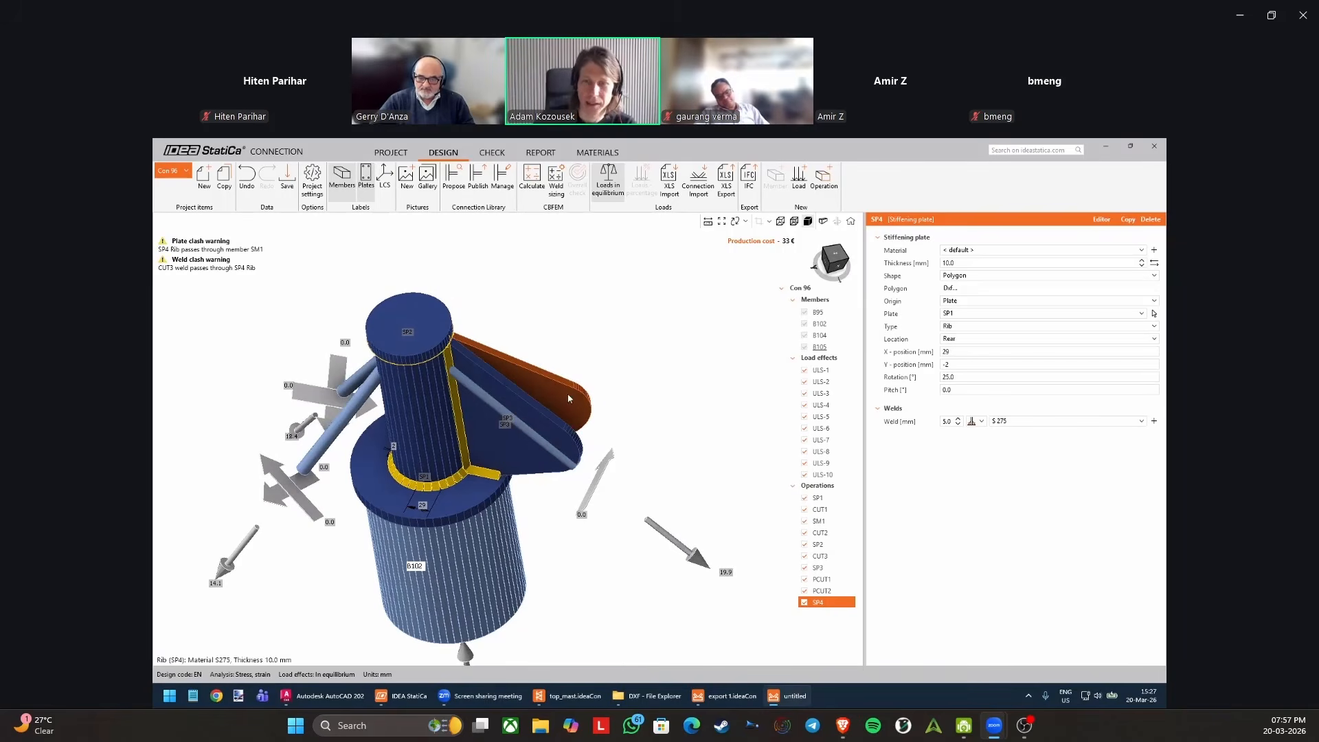
click(330, 697)
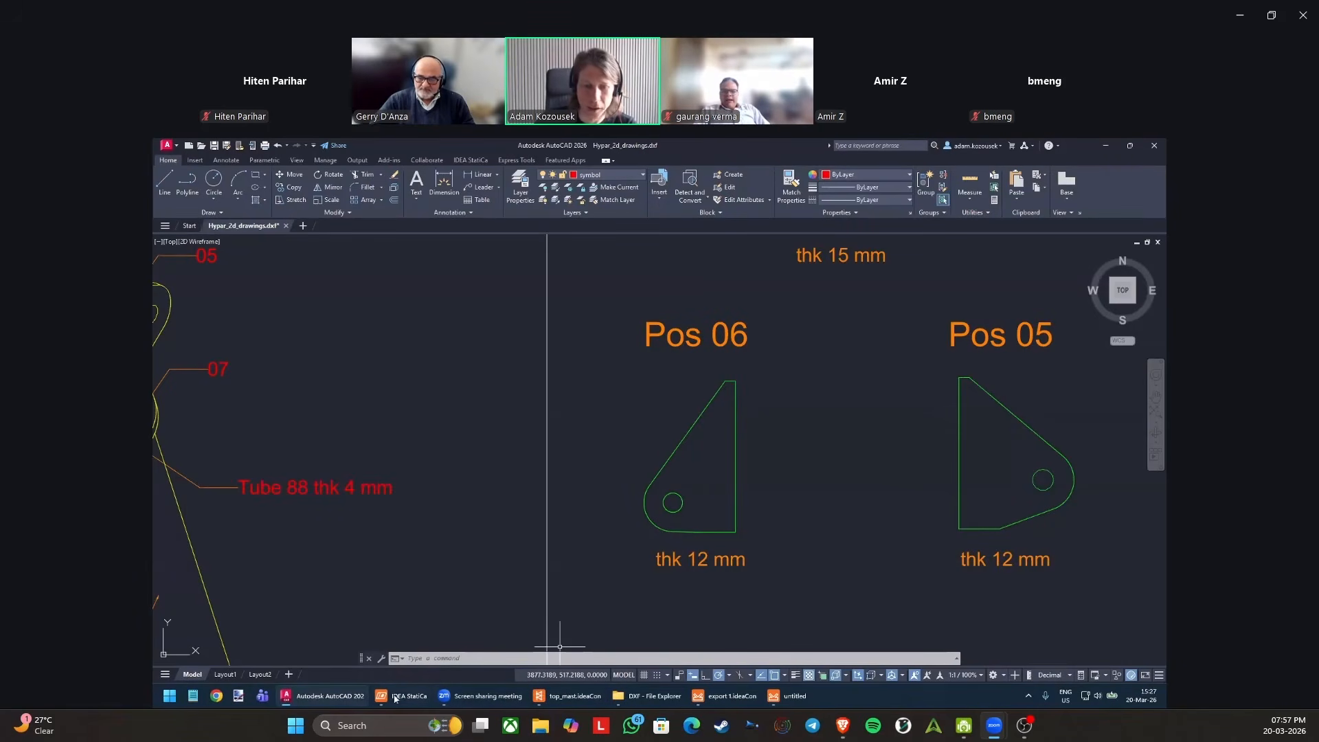
click(773, 696)
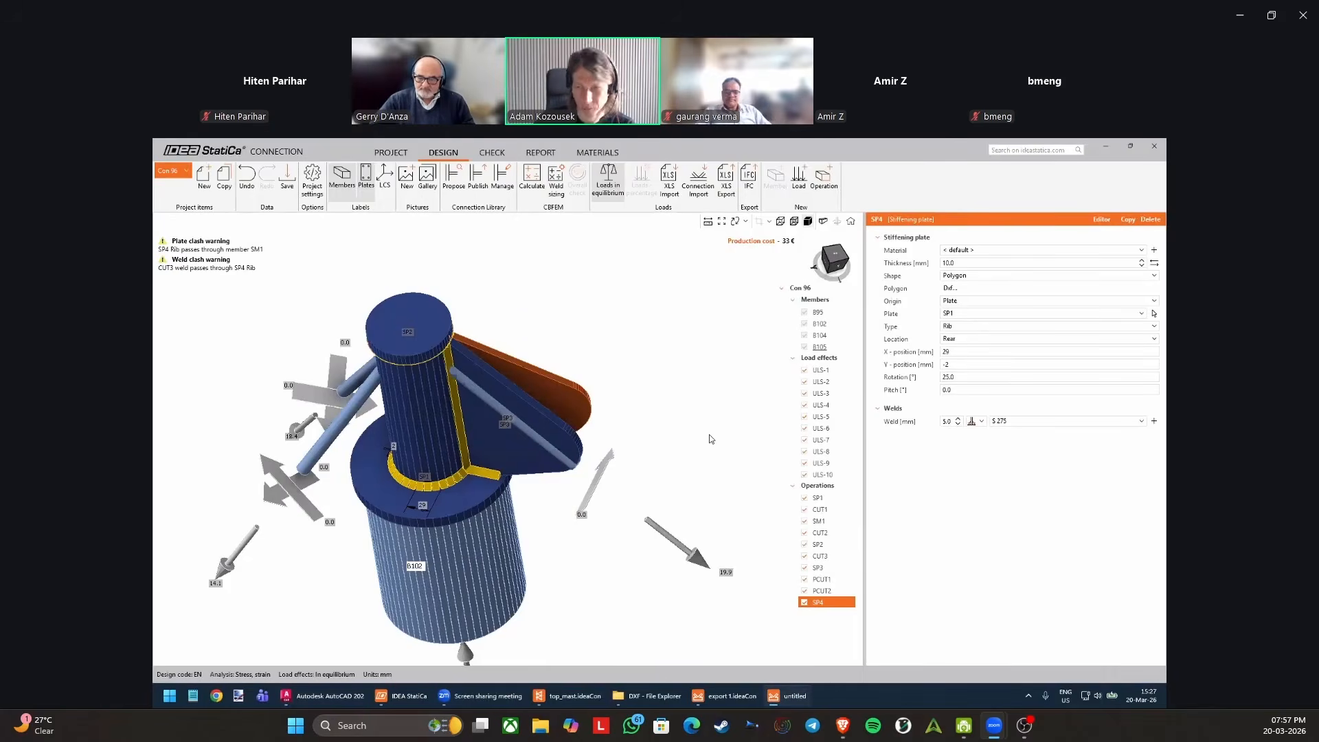
Import the outline from the DXF file "Top mast left" as the polygon shape of rib SP4.
click(951, 288)
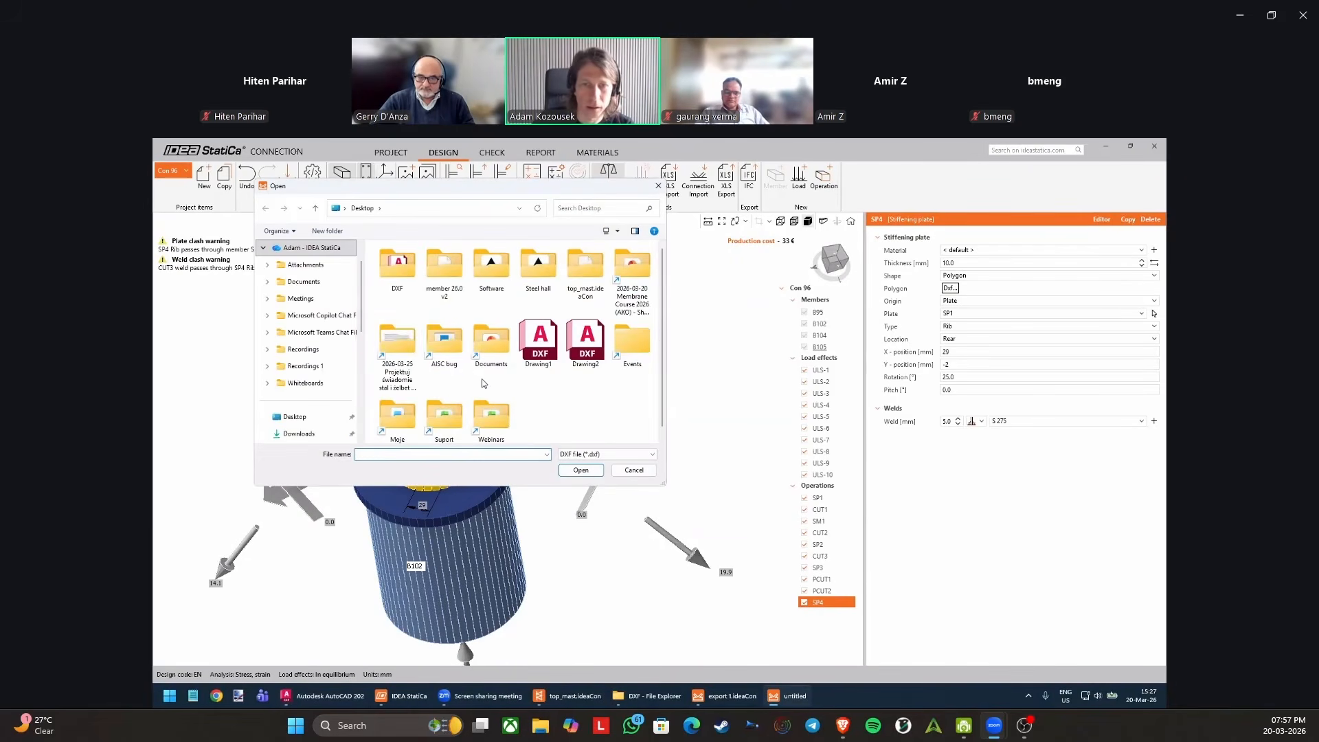
double_click(406, 267)
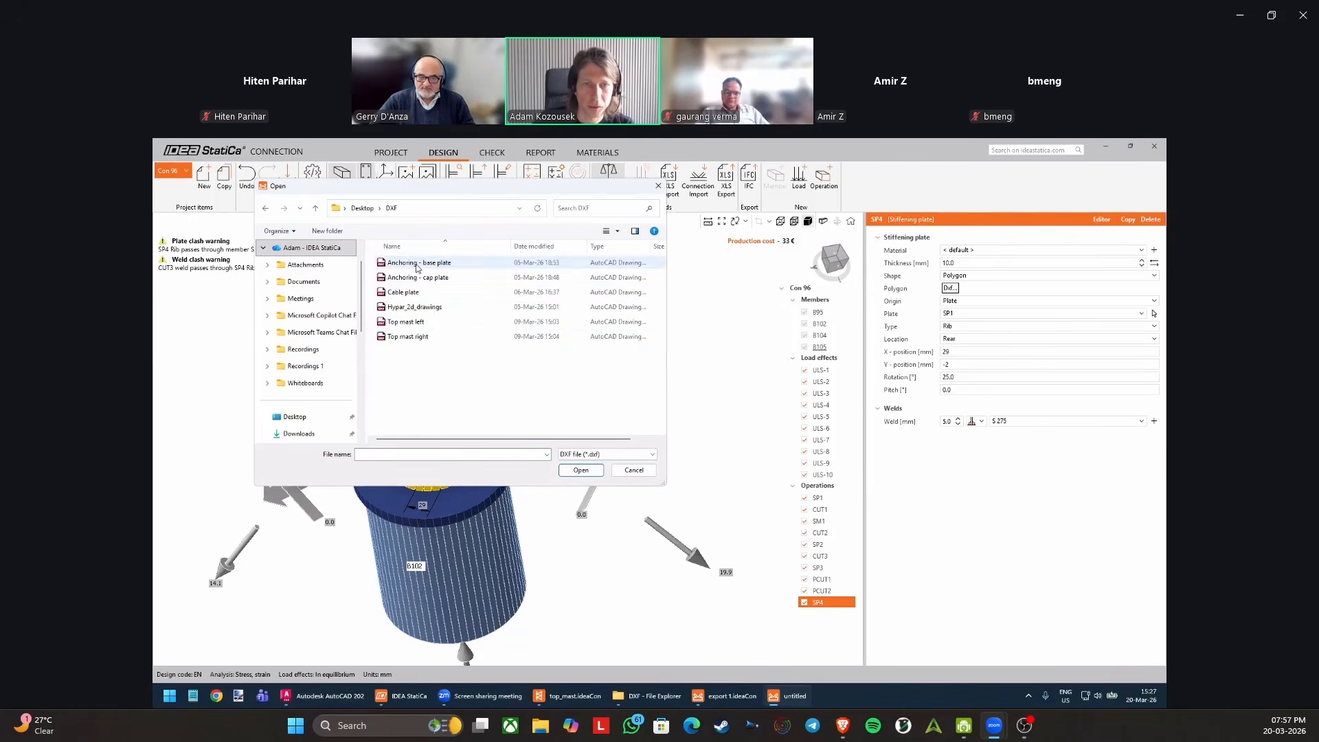
double_click(416, 324)
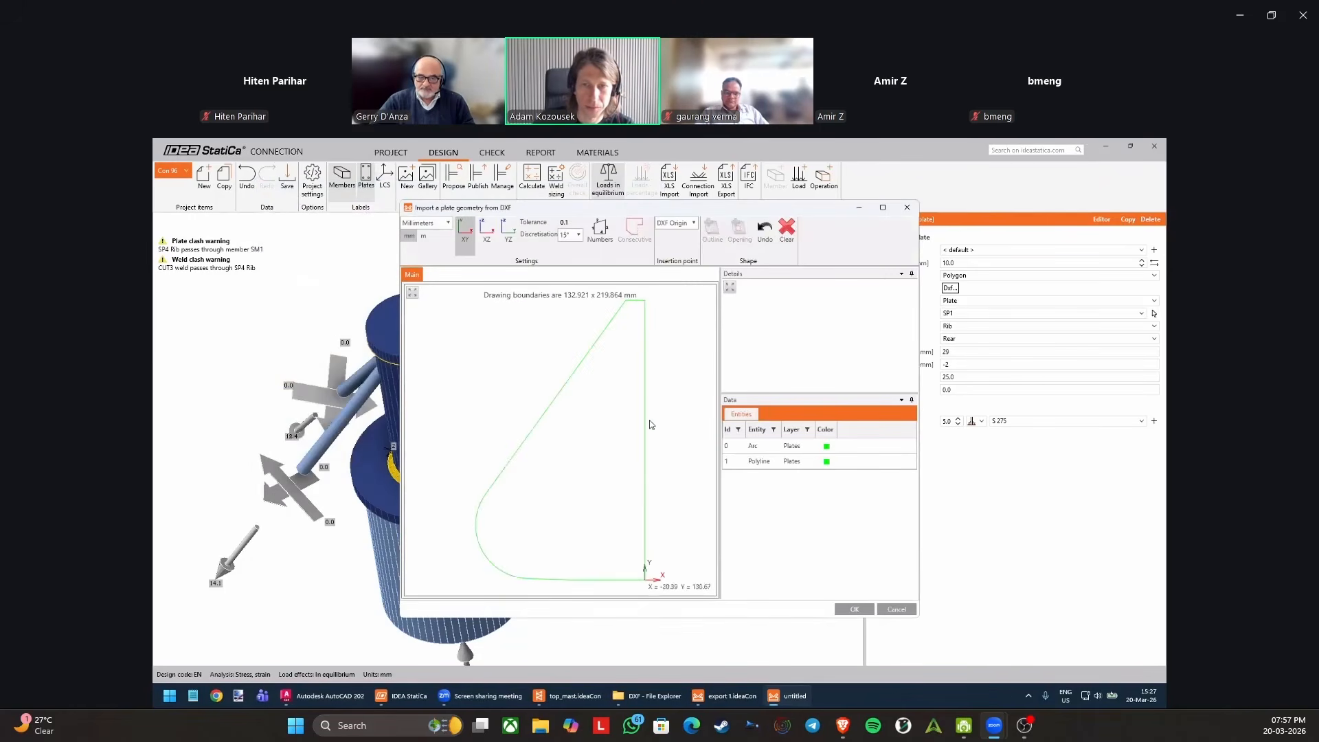
click(644, 385)
click(638, 239)
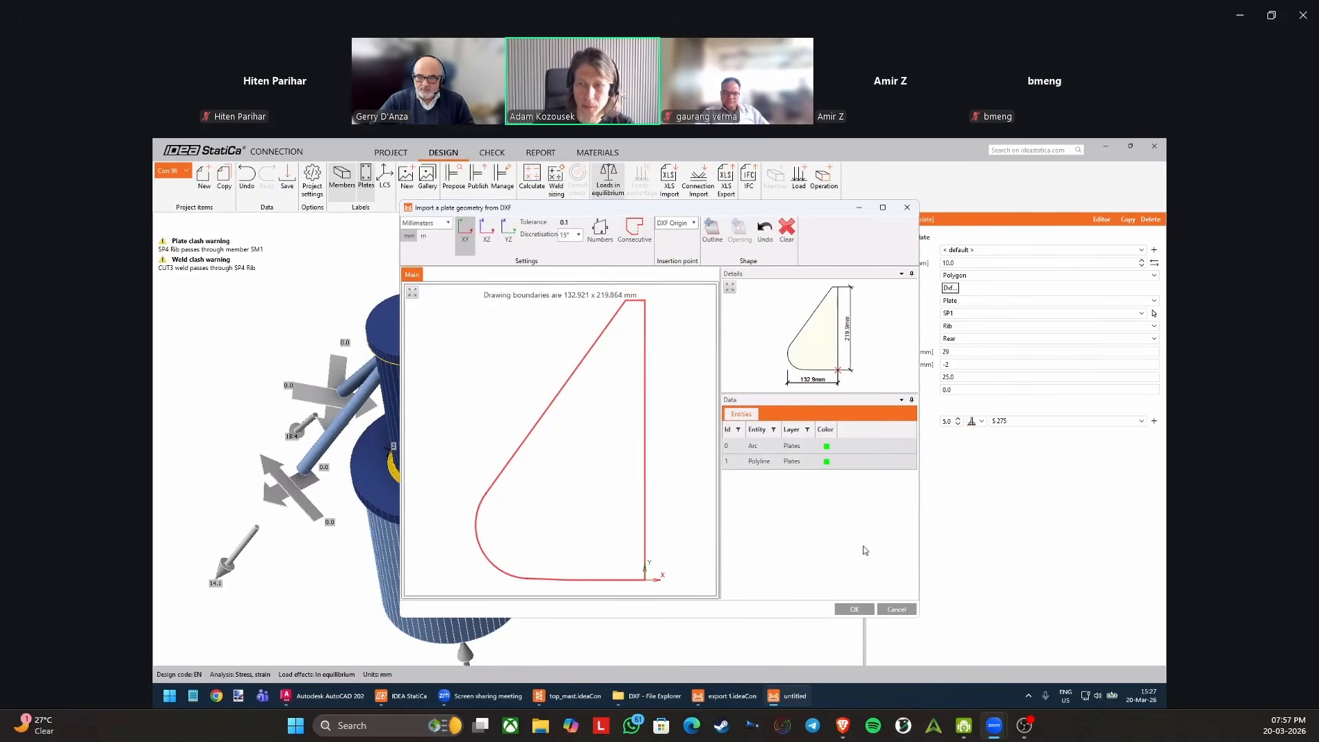
click(854, 610)
Shift rib SP4 to the other side of the mast tube by setting its X-position to -27 mm.
right_drag(451, 497, 371, 419)
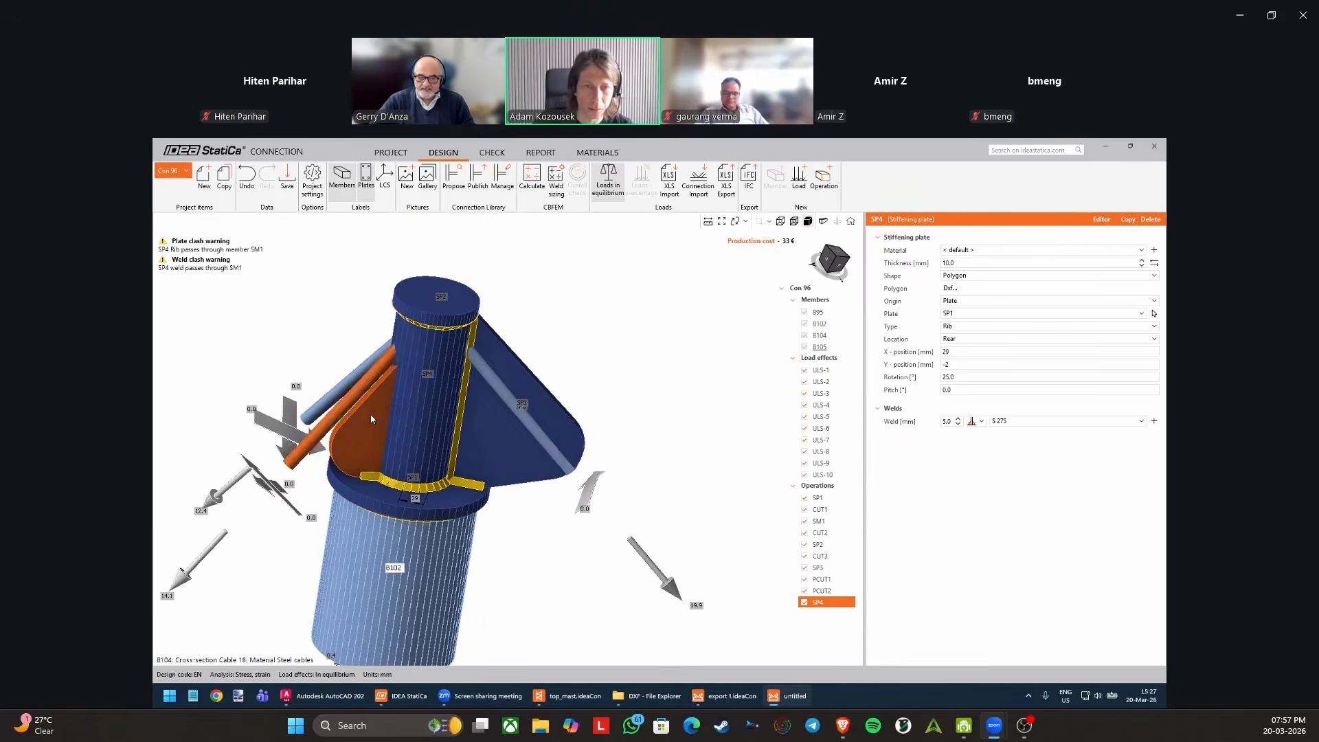
scroll(373, 426, up, 2)
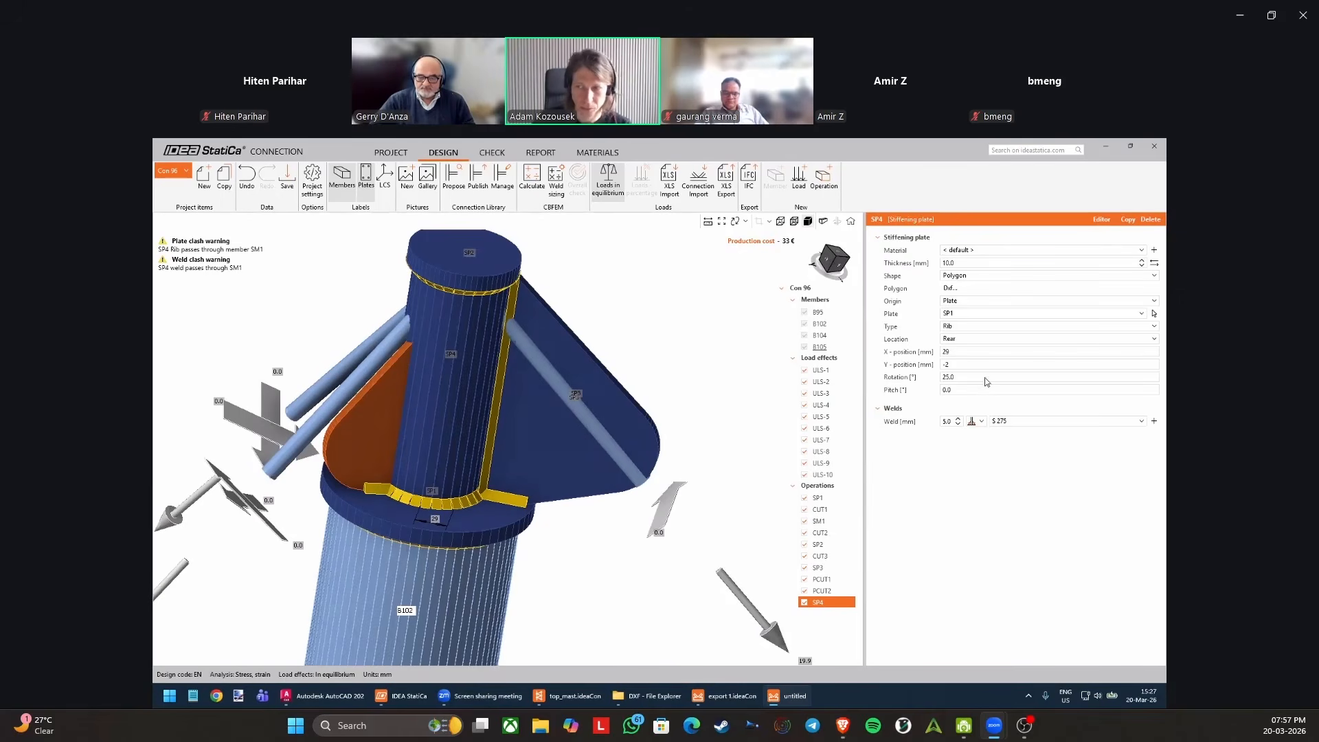
click(963, 351)
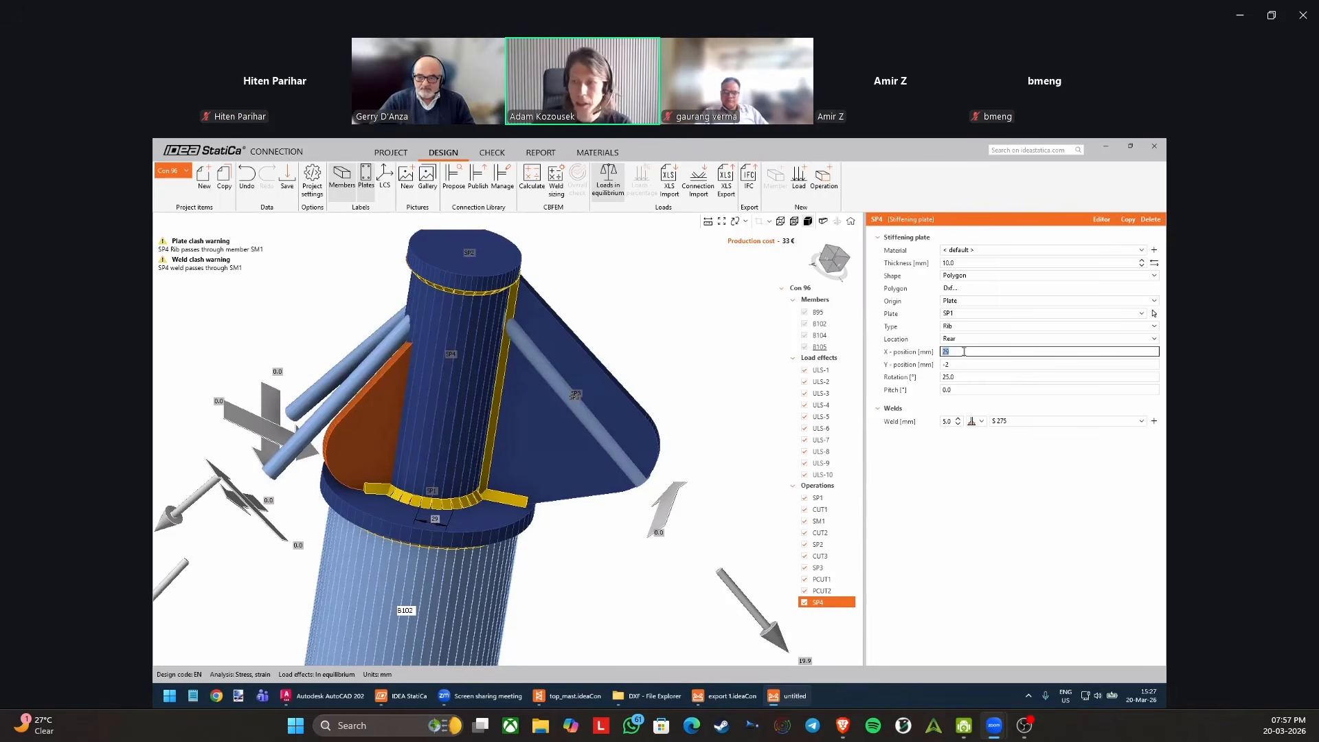
text(0)
key(Tab)
click(960, 352)
text(-)
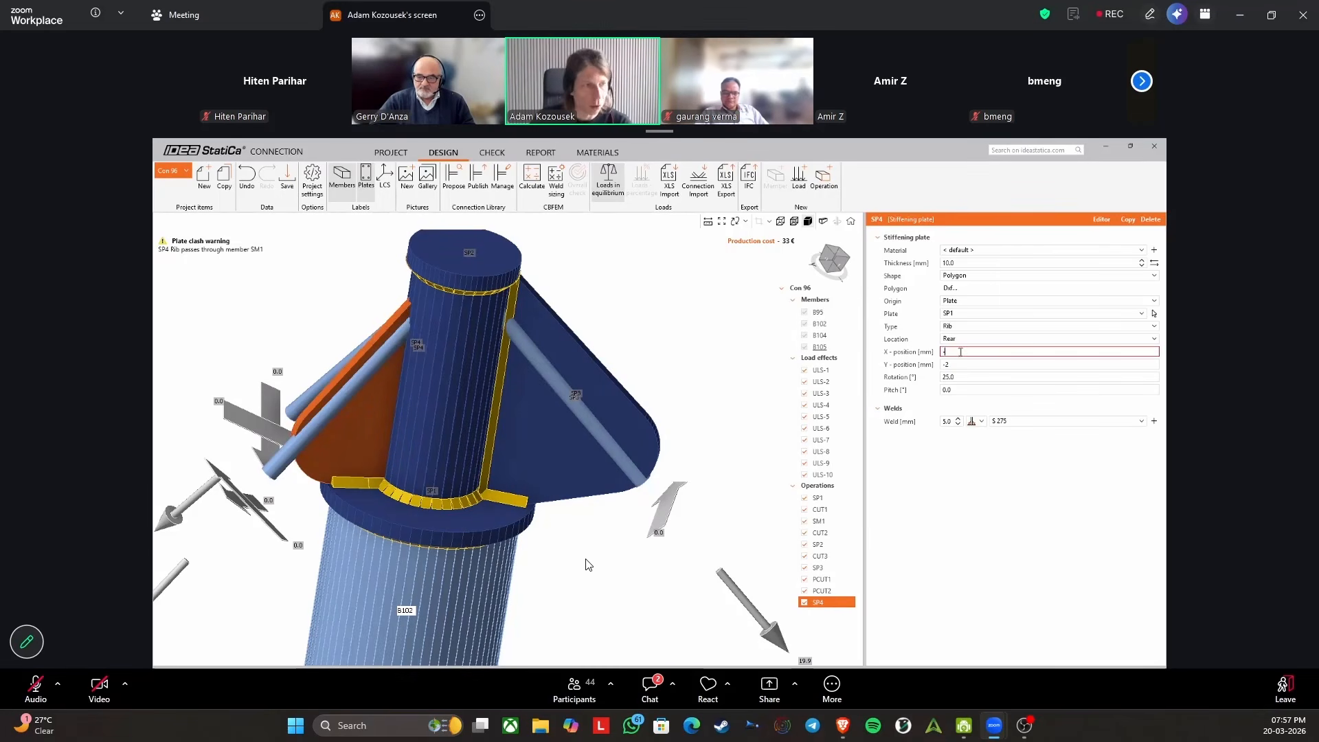
text(27)
key(Tab)
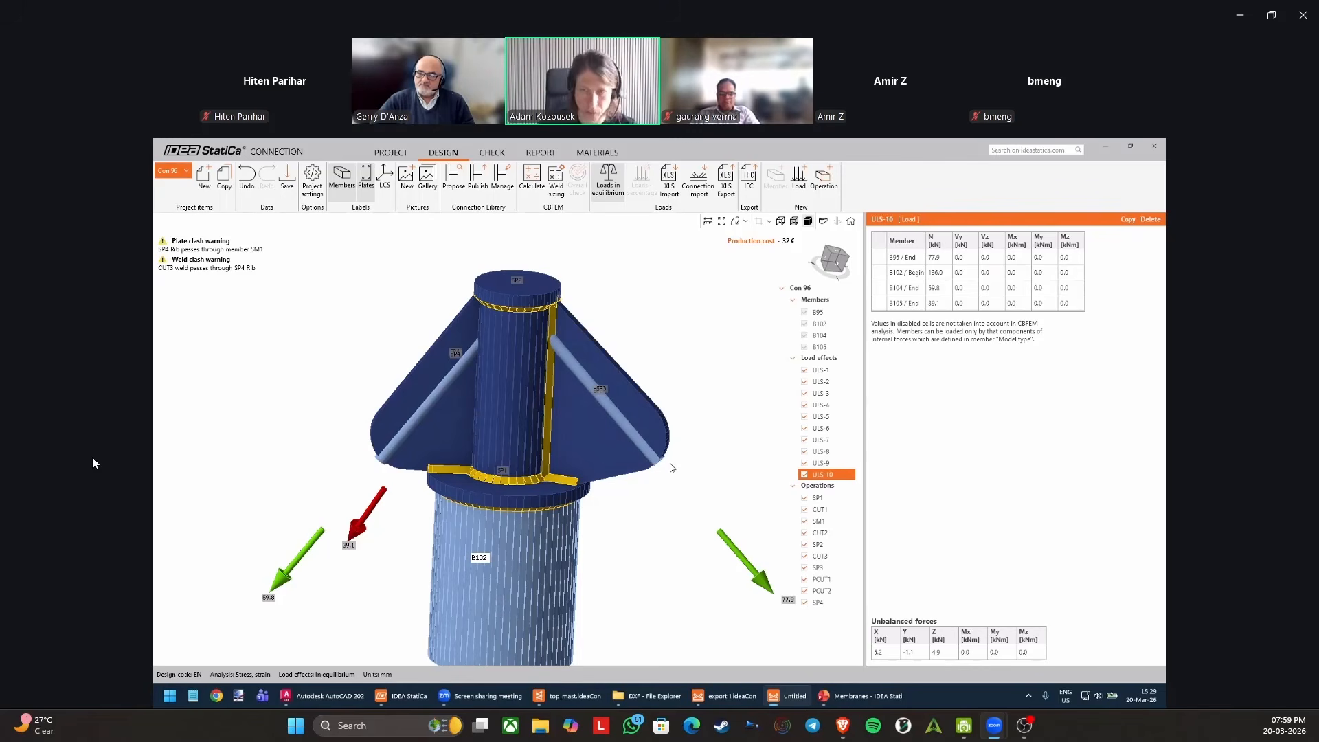
Set the rotation of rib SP5 to -25° and inspect its placement against the cable and mast tube.
mouse_move(101, 450)
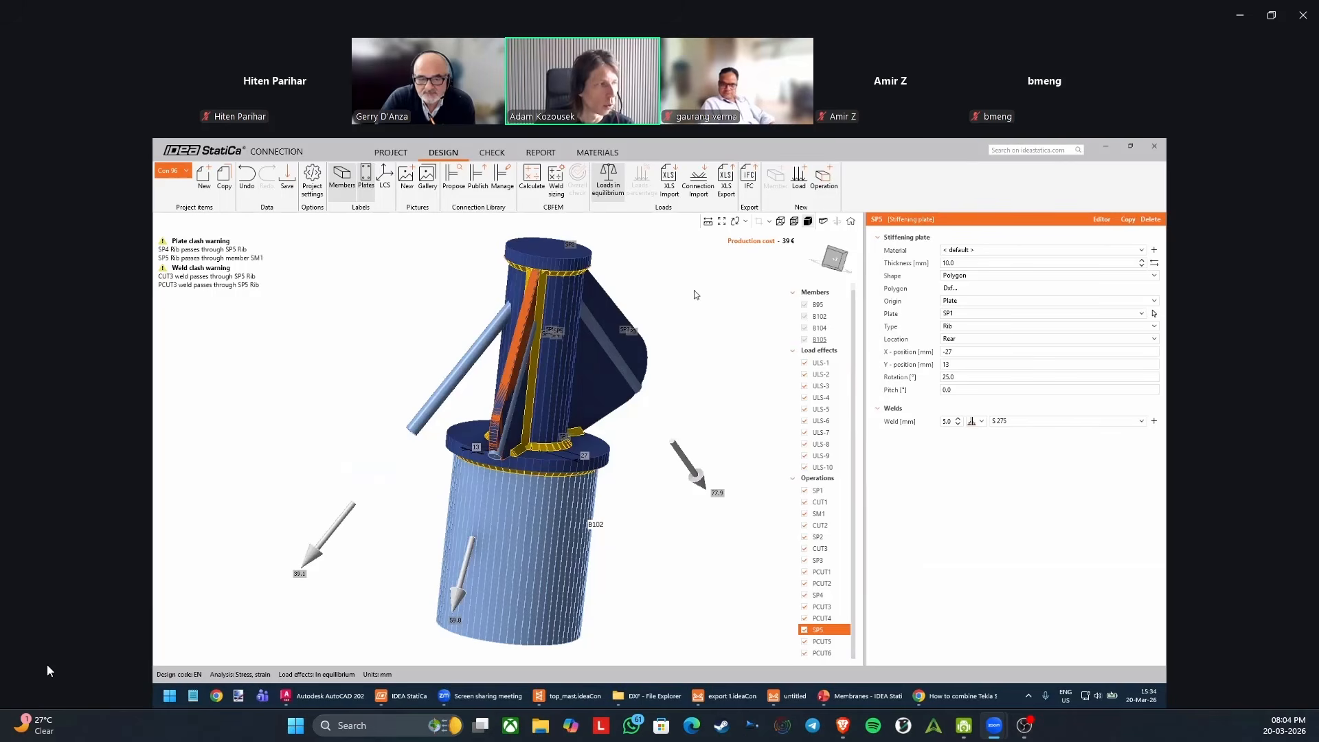
click(968, 377)
key(Tab)
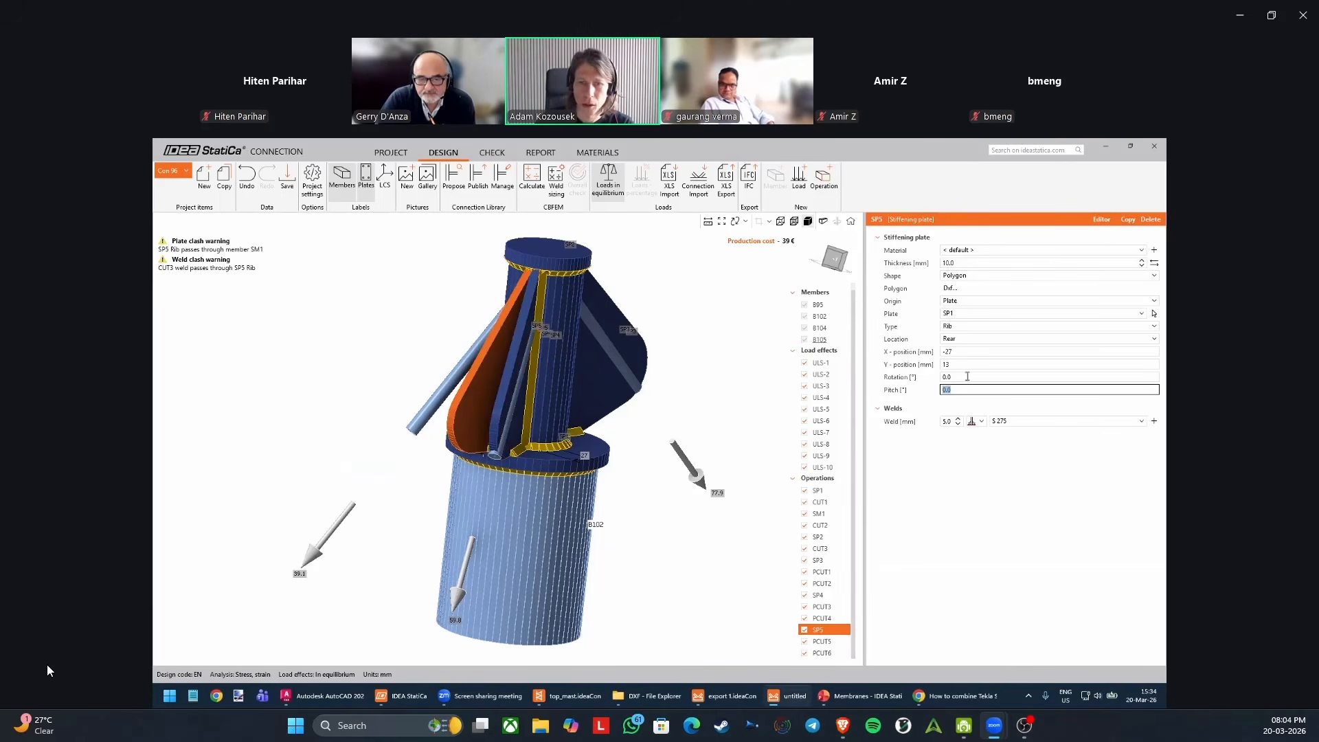
key(shift+Tab)
text(-25)
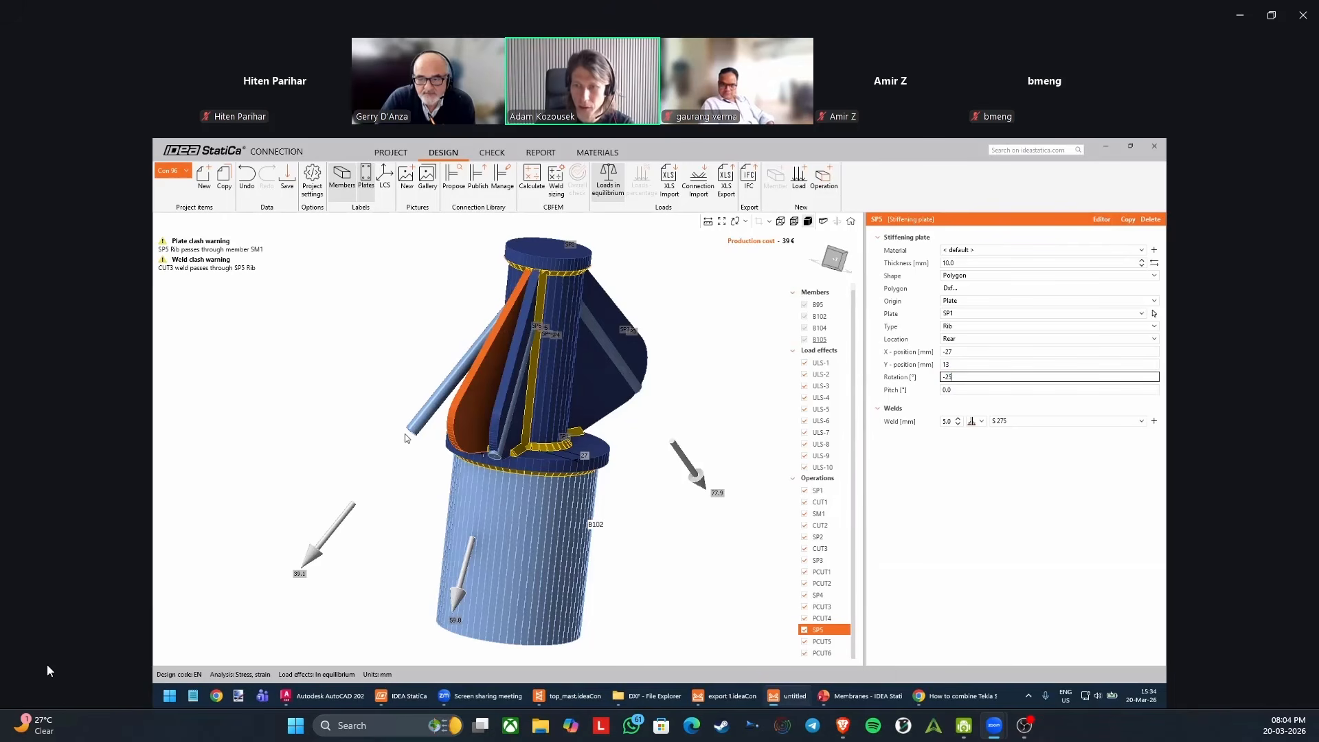
key(Tab)
middle_drag(450, 435, 591, 405)
middle_drag(393, 516, 490, 379)
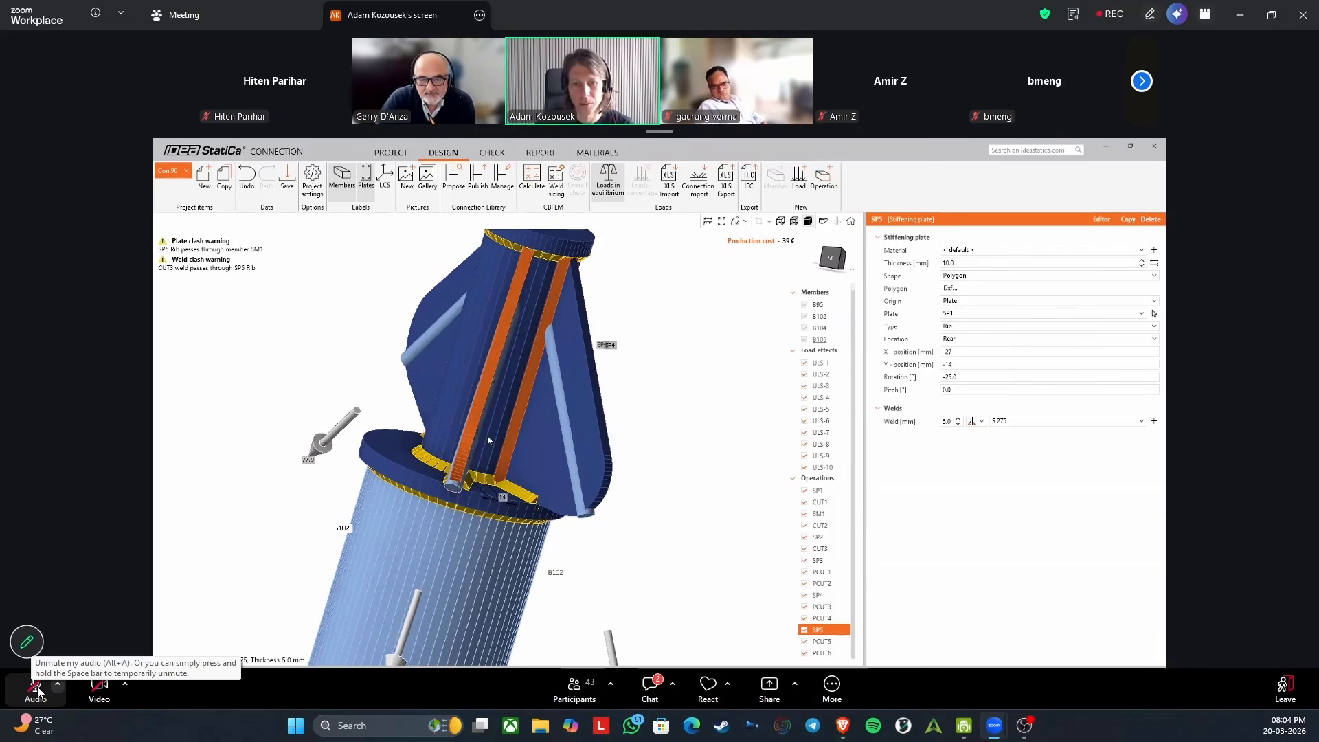
click(36, 685)
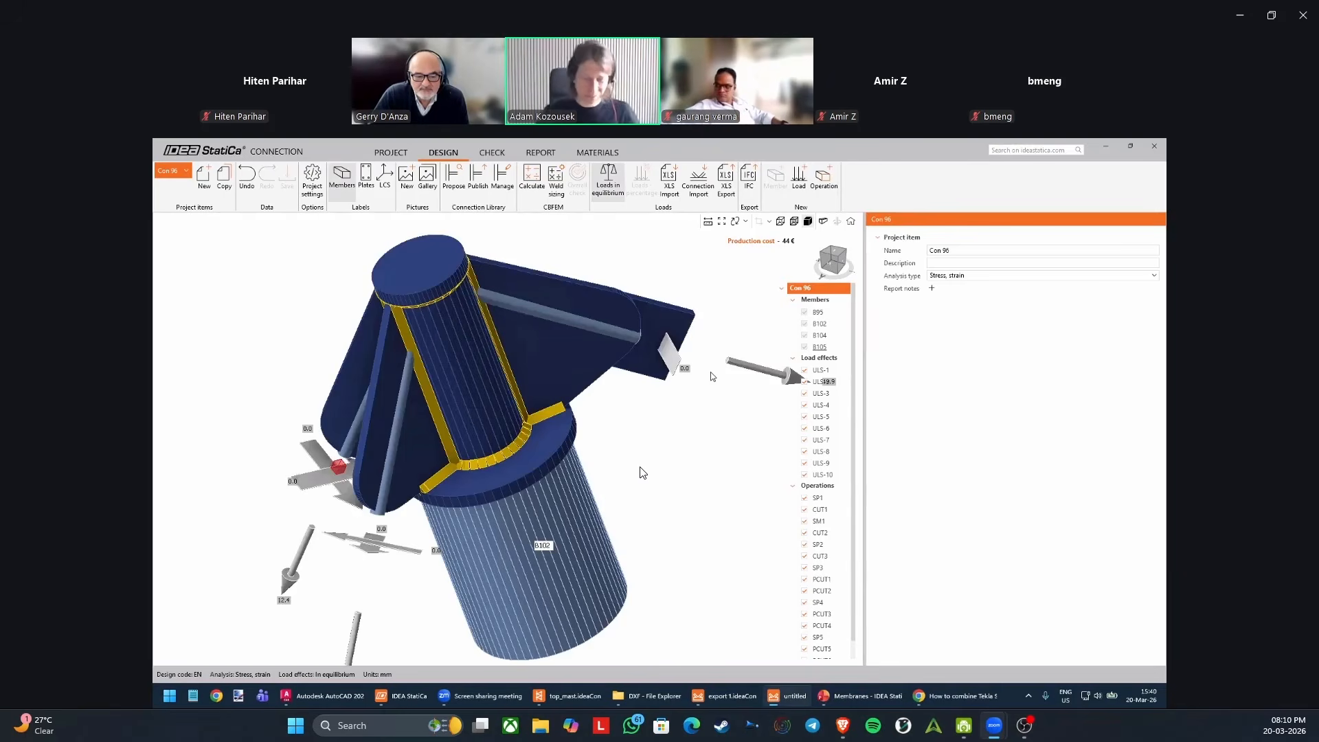
Open doubler plate SP6 in the plate editor and add a rounding at corner 4.
middle_drag(636, 472, 562, 482)
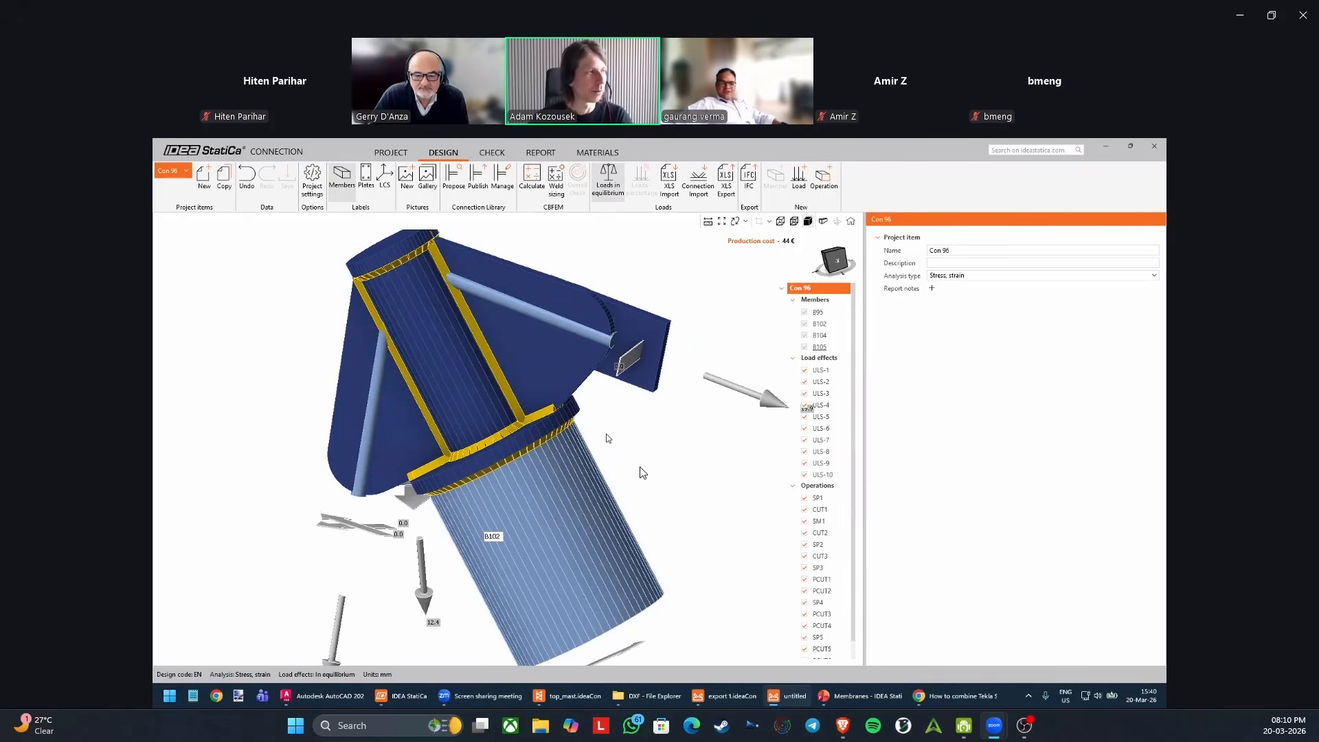
middle_drag(608, 414, 542, 435)
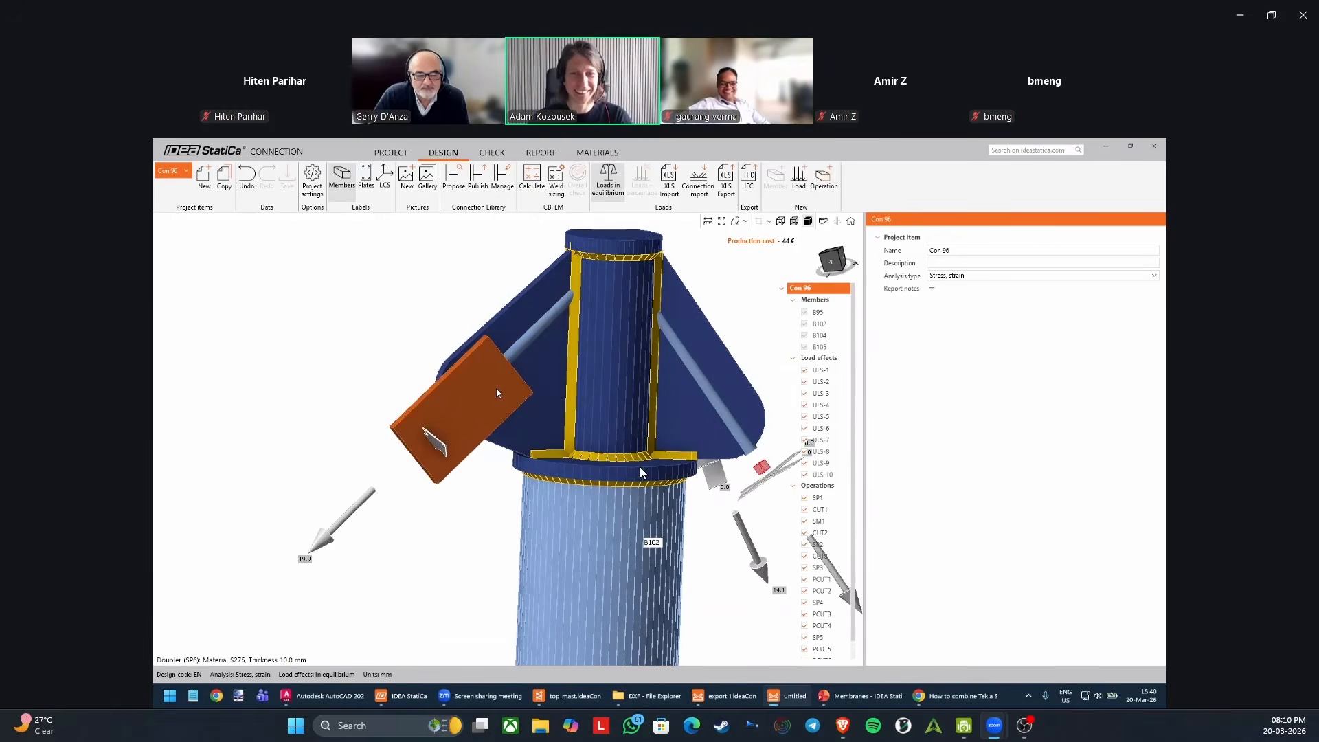
right_click(499, 393)
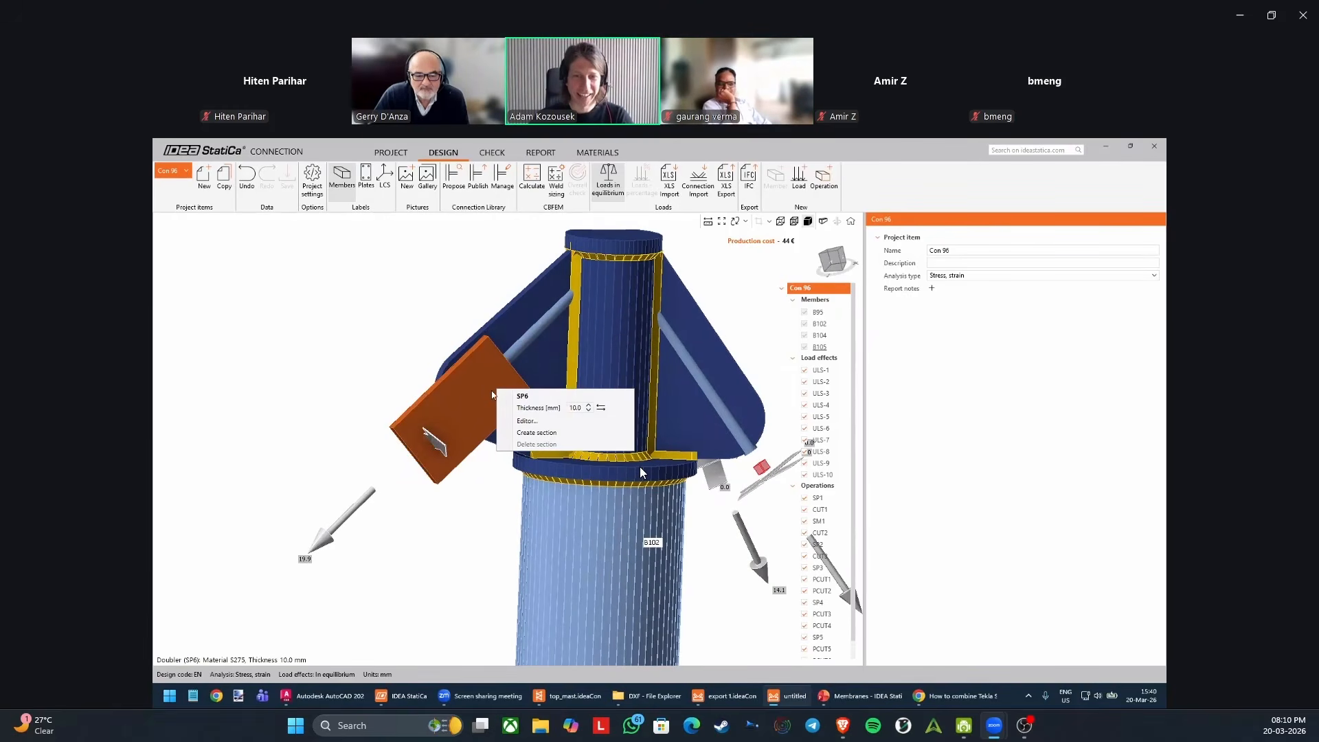
click(539, 420)
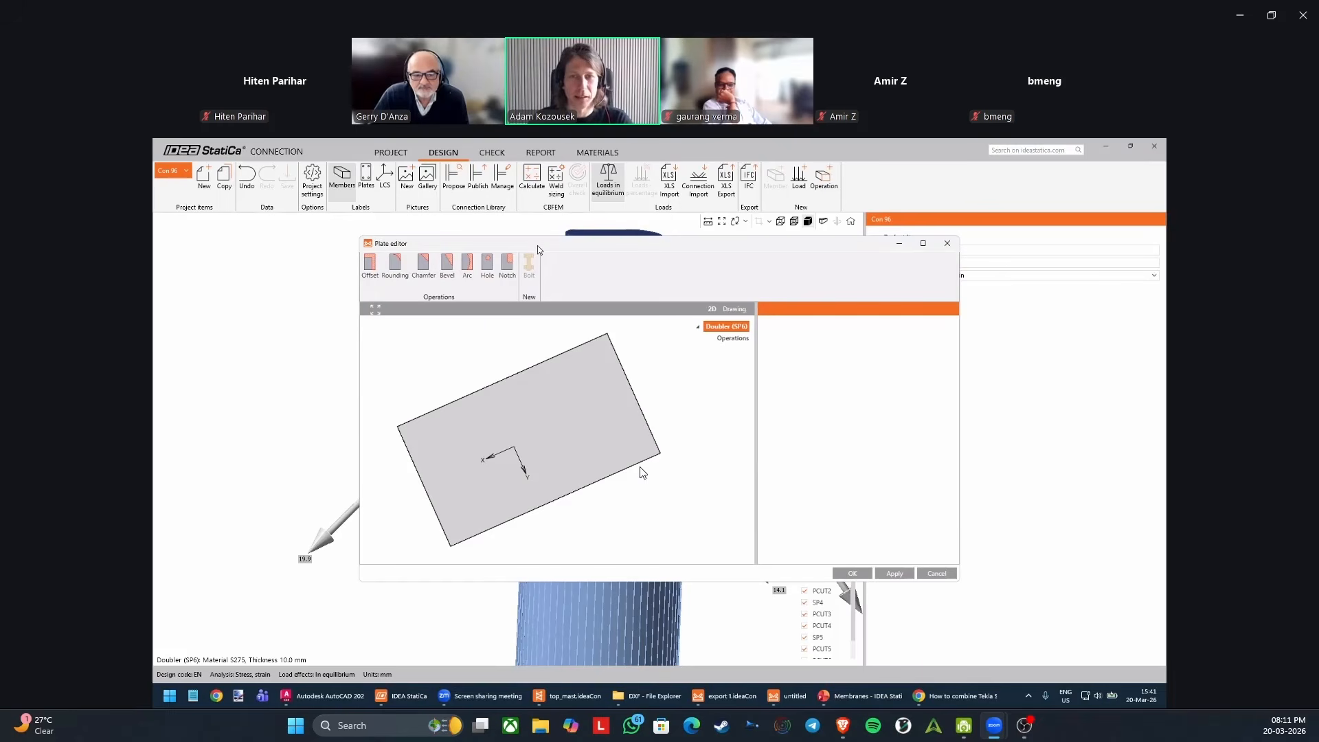
drag(537, 245, 475, 310)
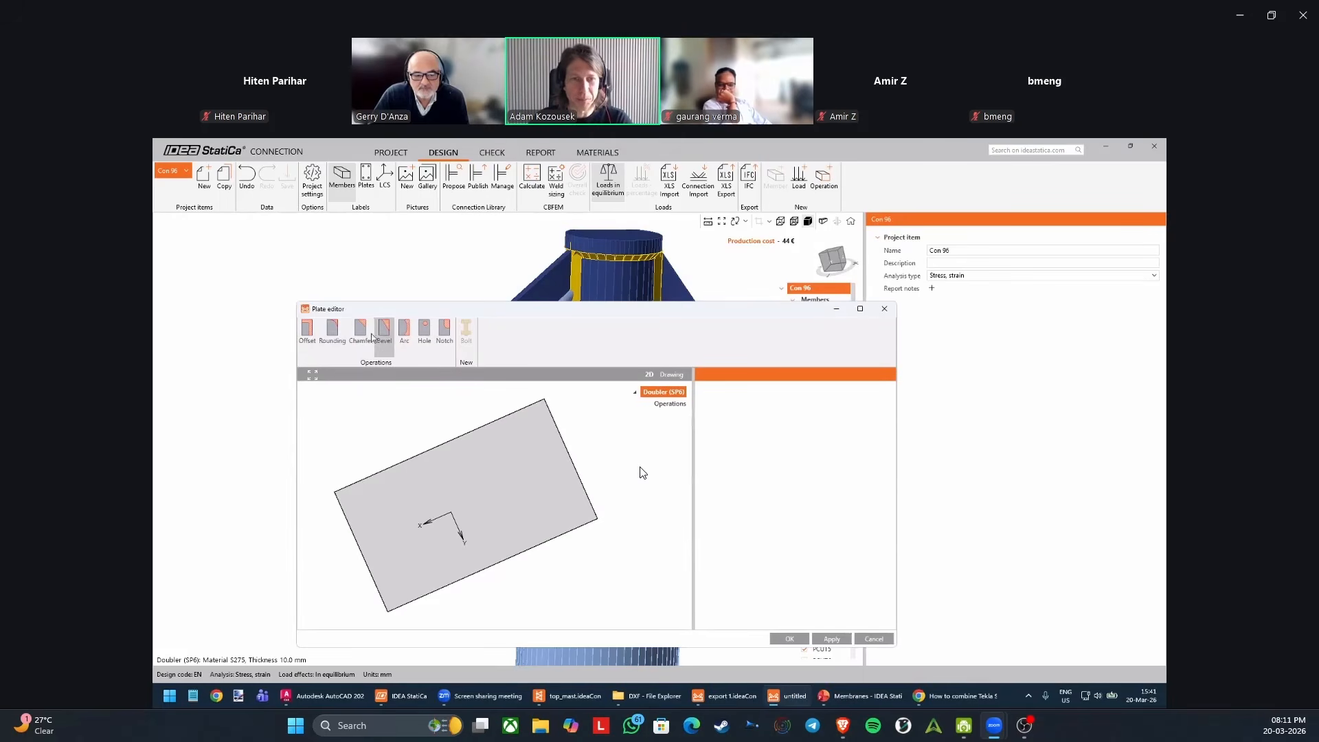
click(334, 331)
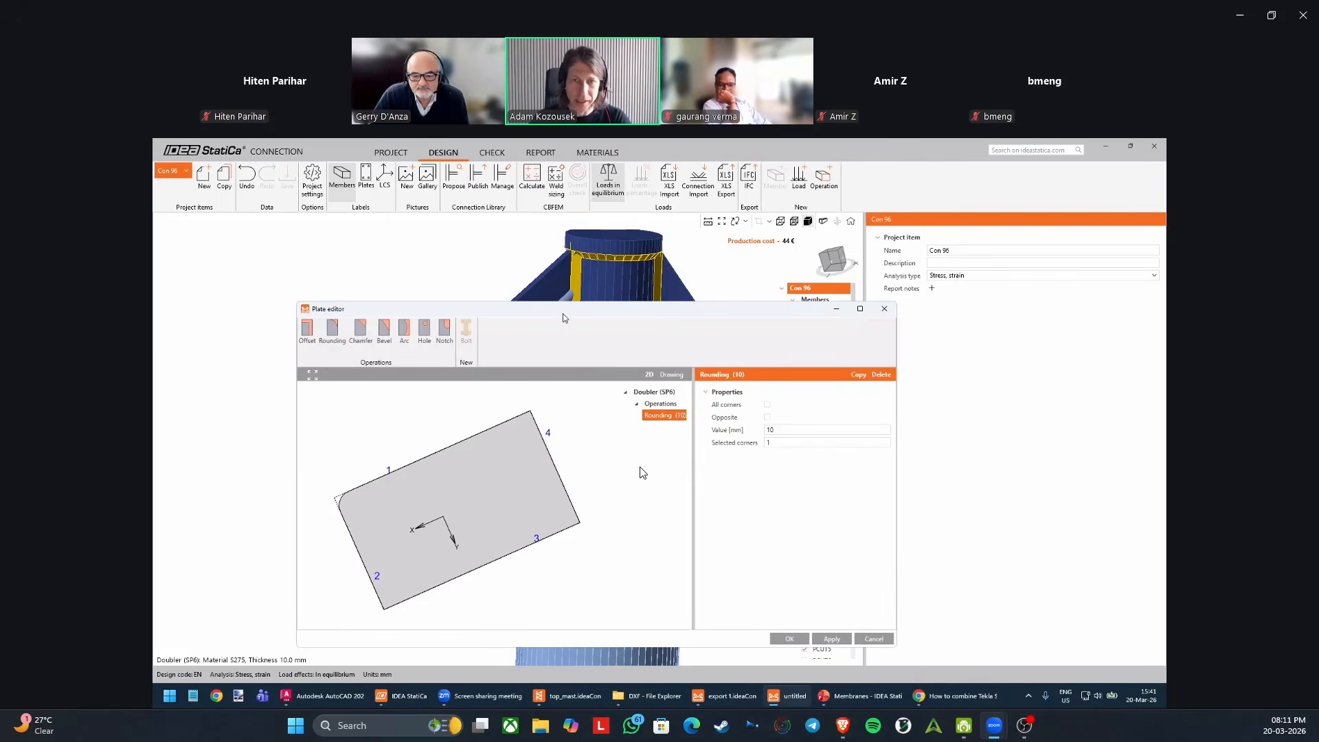
drag(569, 317, 801, 275)
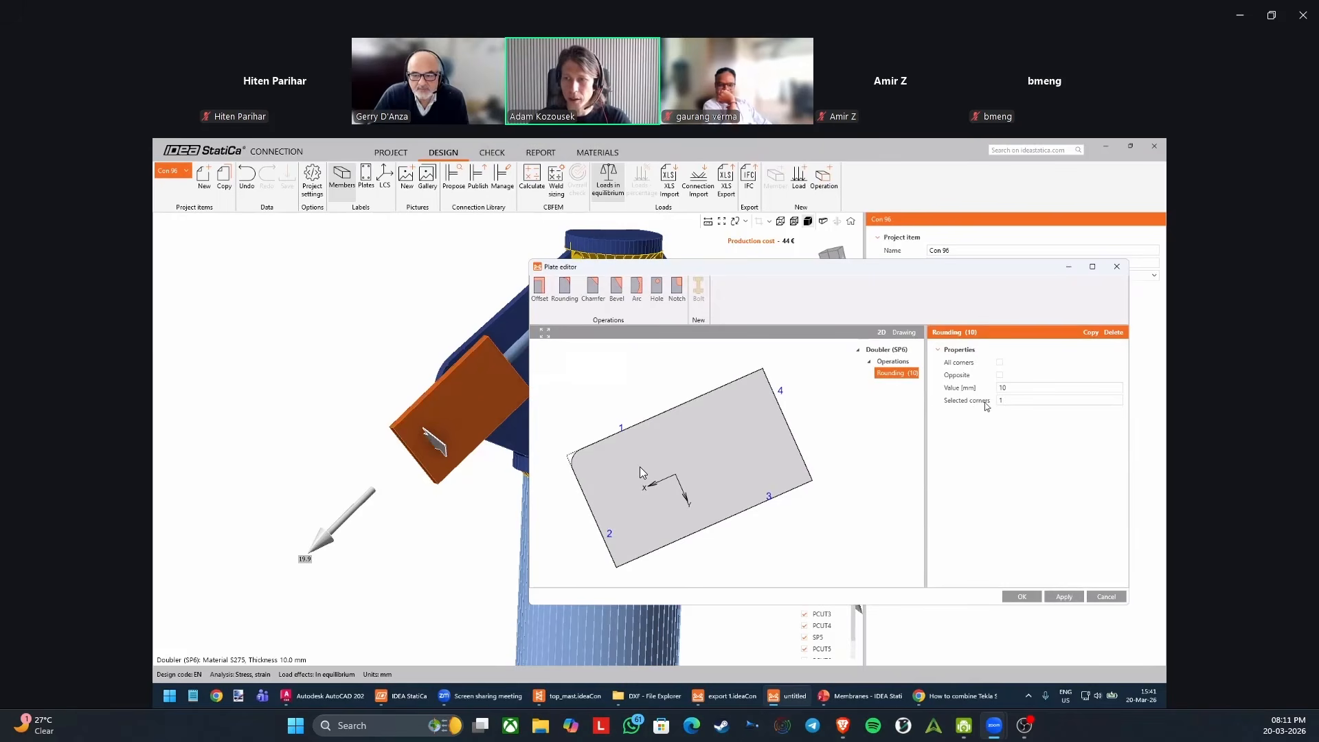
scroll(797, 389, up, 1)
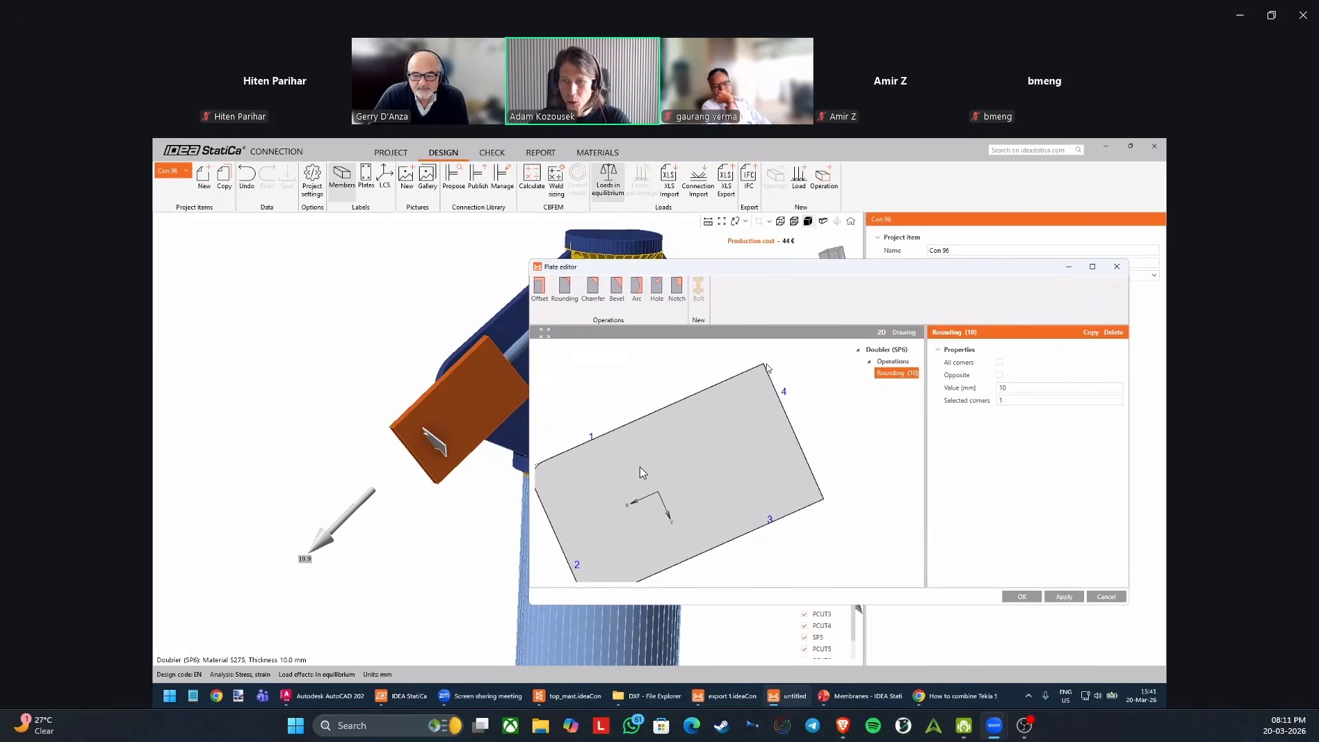
click(1015, 398)
text(4)
key(Return)
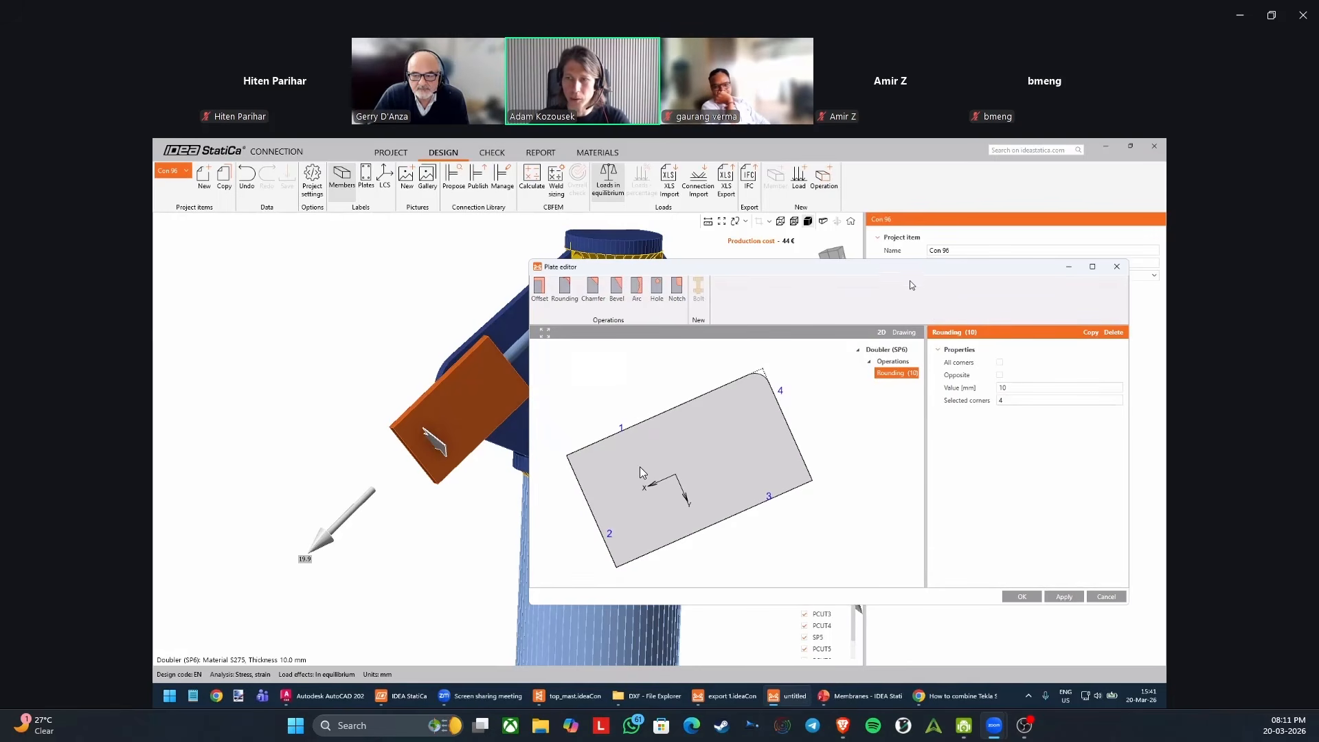
Set the rounding value of doubler SP6 to 30 mm and accept the plate edit.
drag(908, 270, 908, 282)
click(1014, 397)
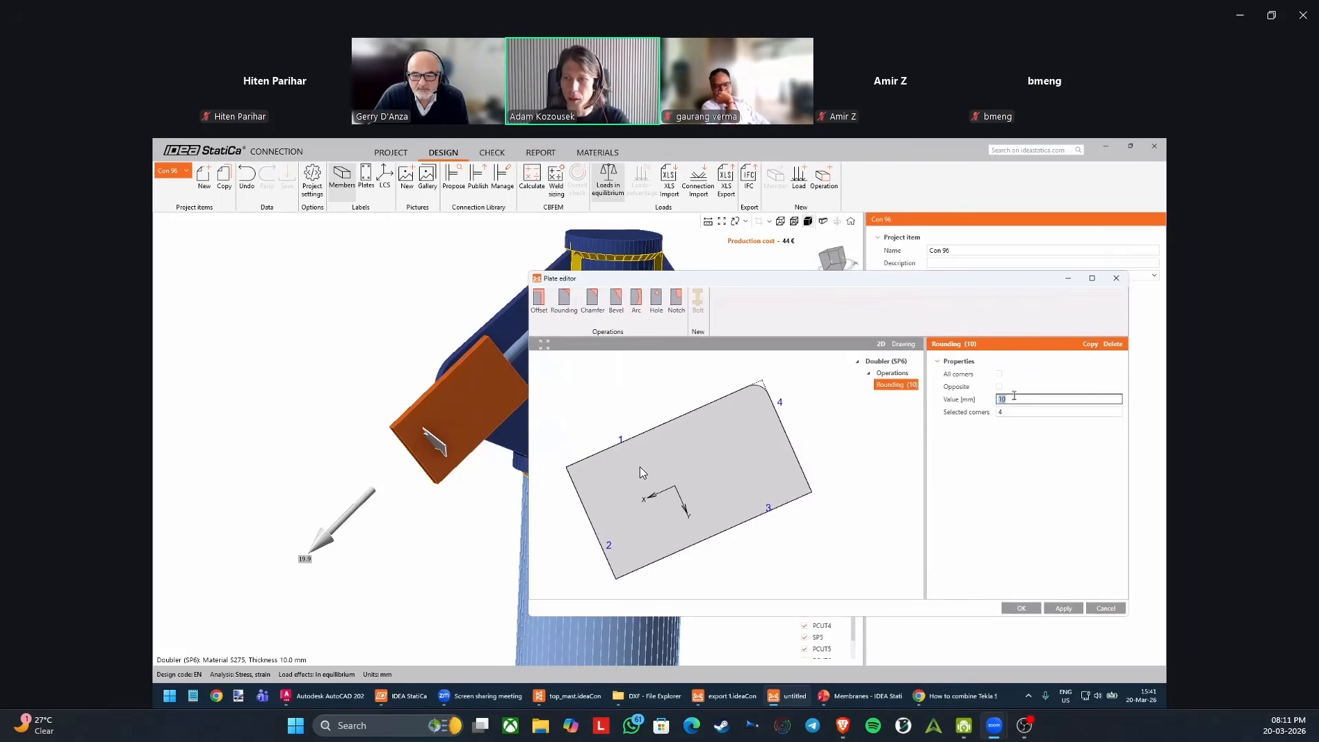
key(Tab)
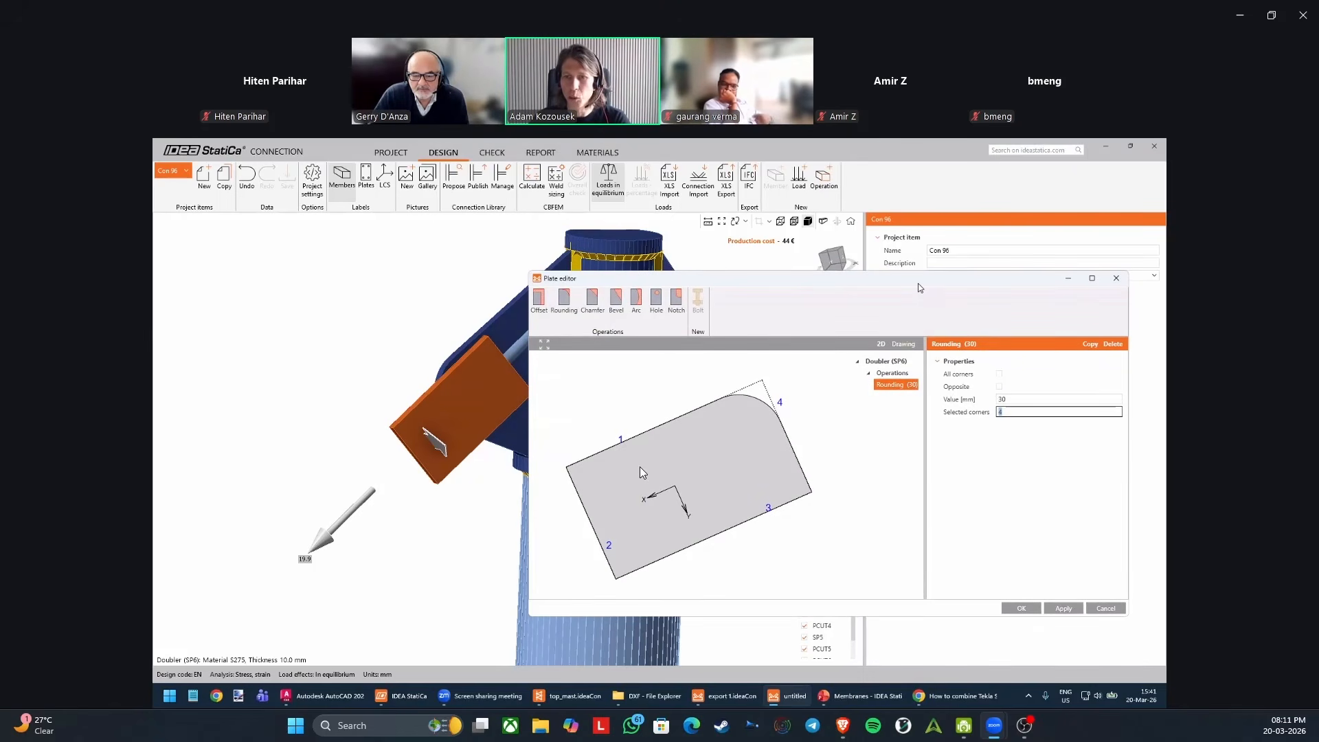
drag(920, 287, 804, 292)
click(912, 613)
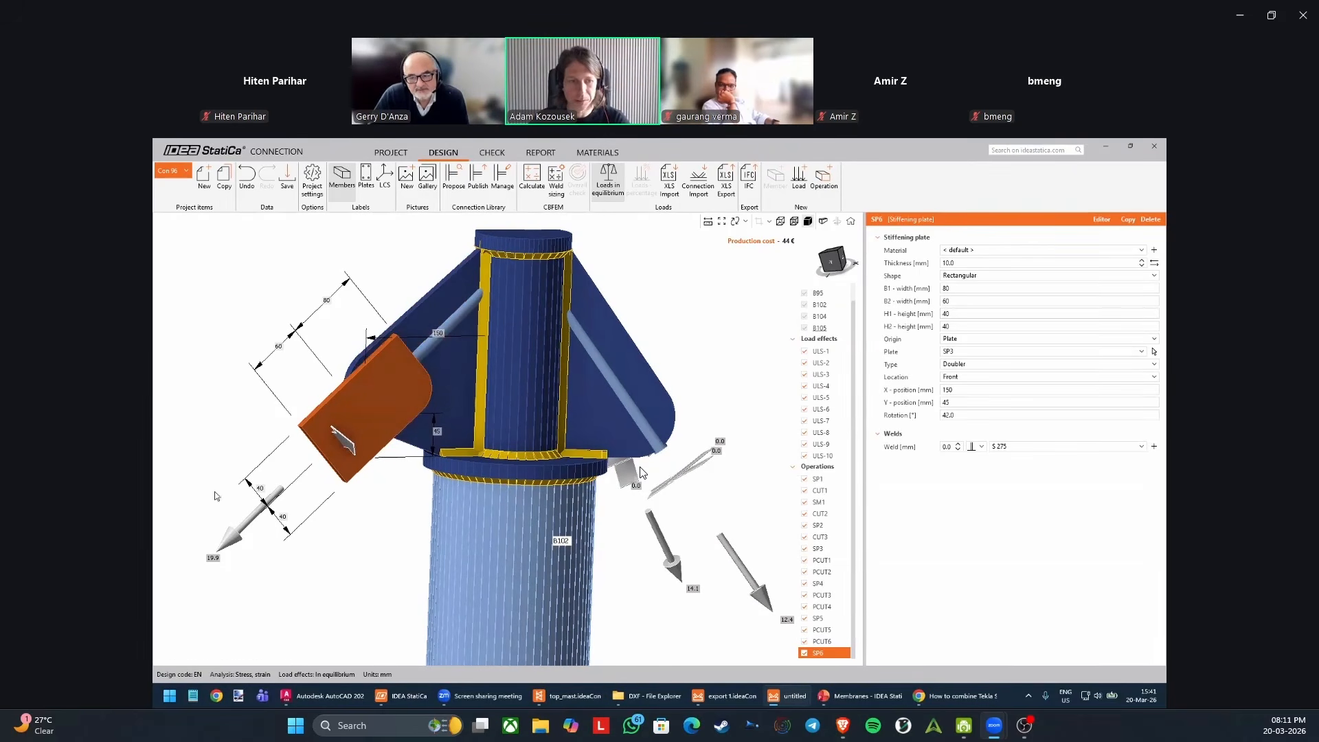
Reopen doubler SP6 in the plate editor and set its rounding to 40 mm on corners 4 and 3.
scroll(642, 472, up, 2)
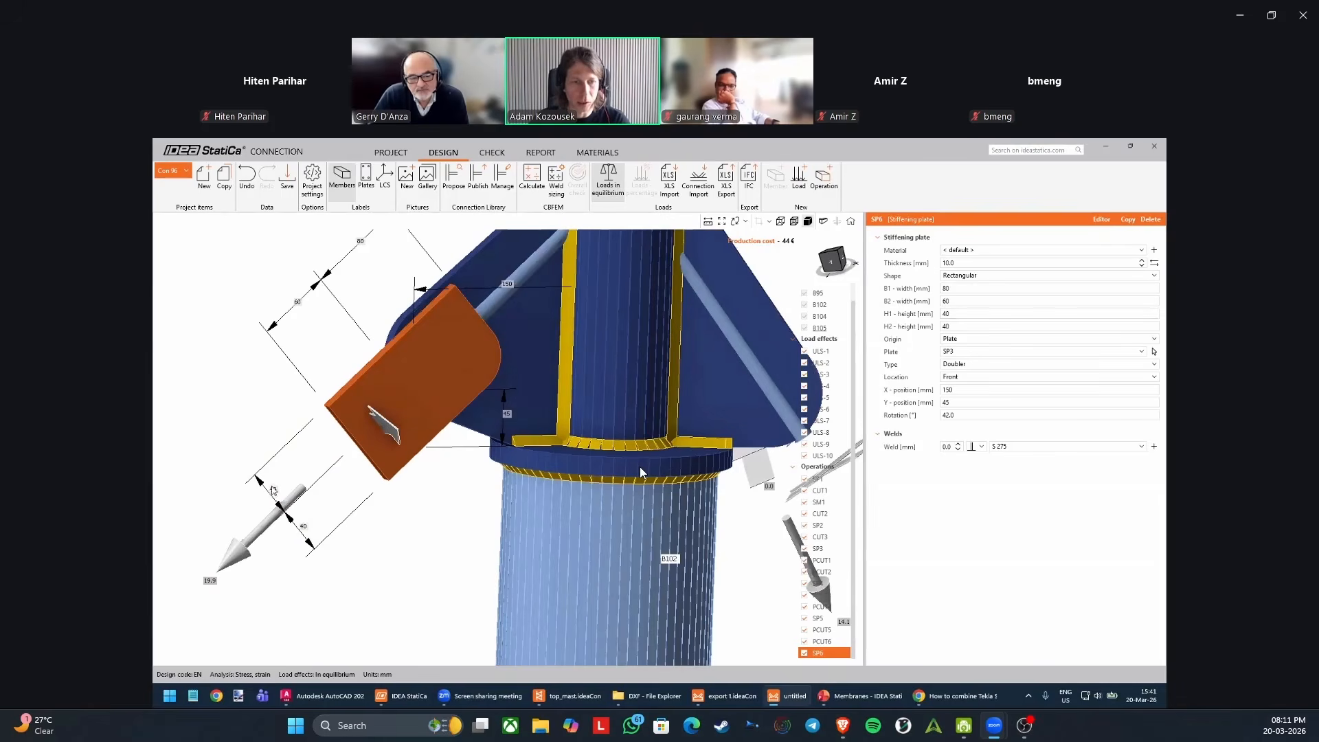
right_click(422, 370)
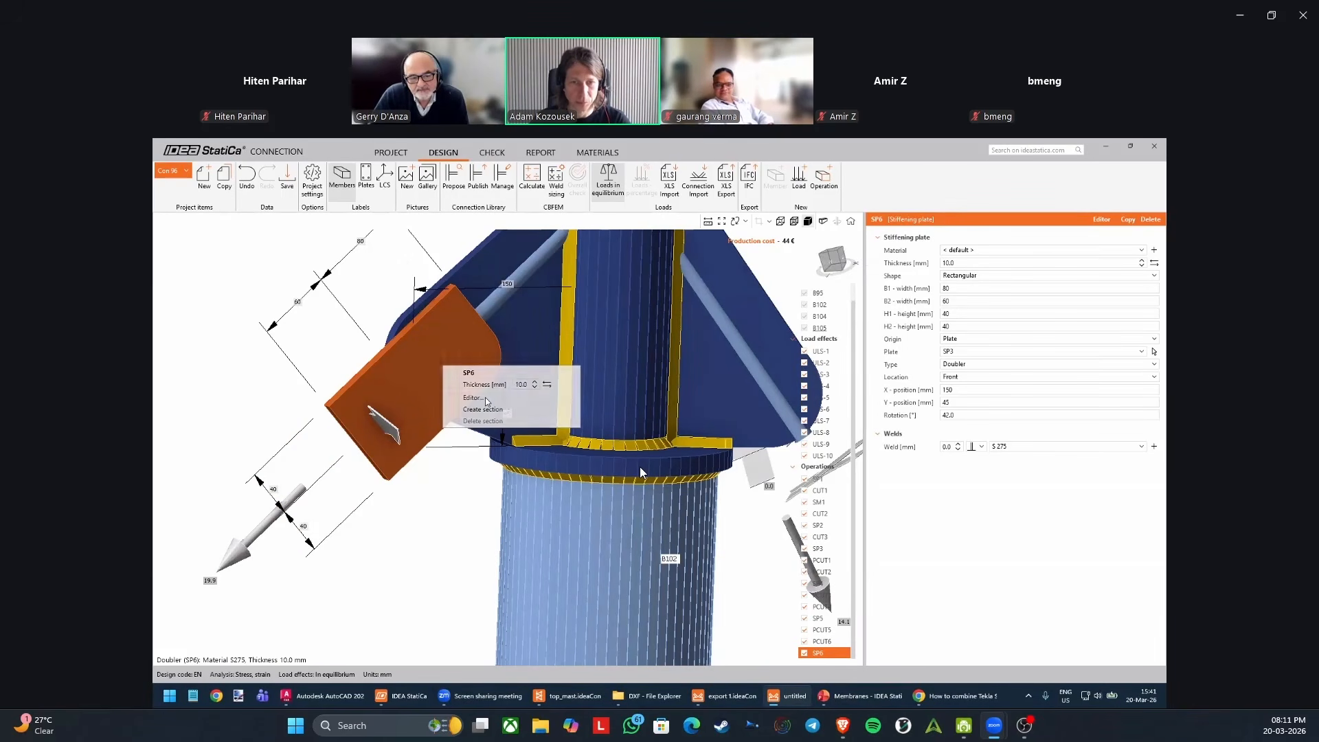
click(484, 399)
drag(665, 254, 591, 331)
double_click(769, 442)
text(40)
key(Tab)
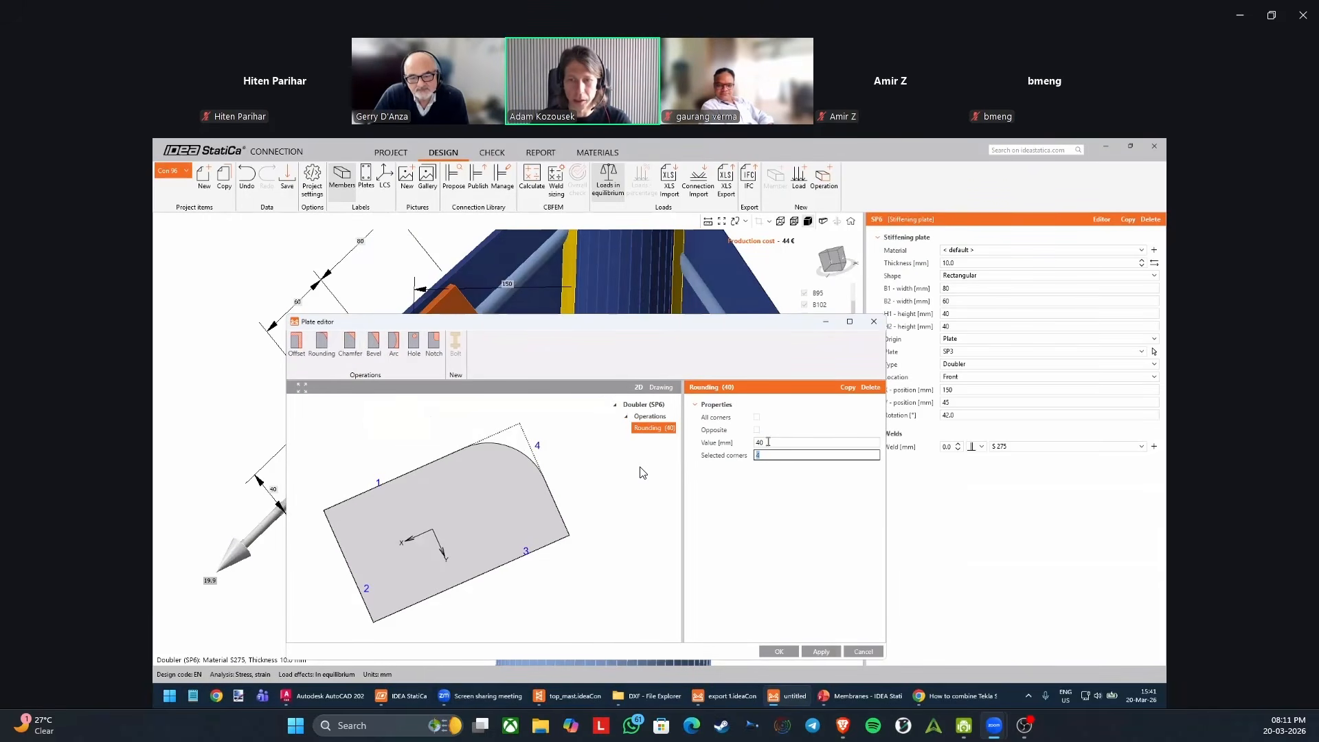
click(780, 456)
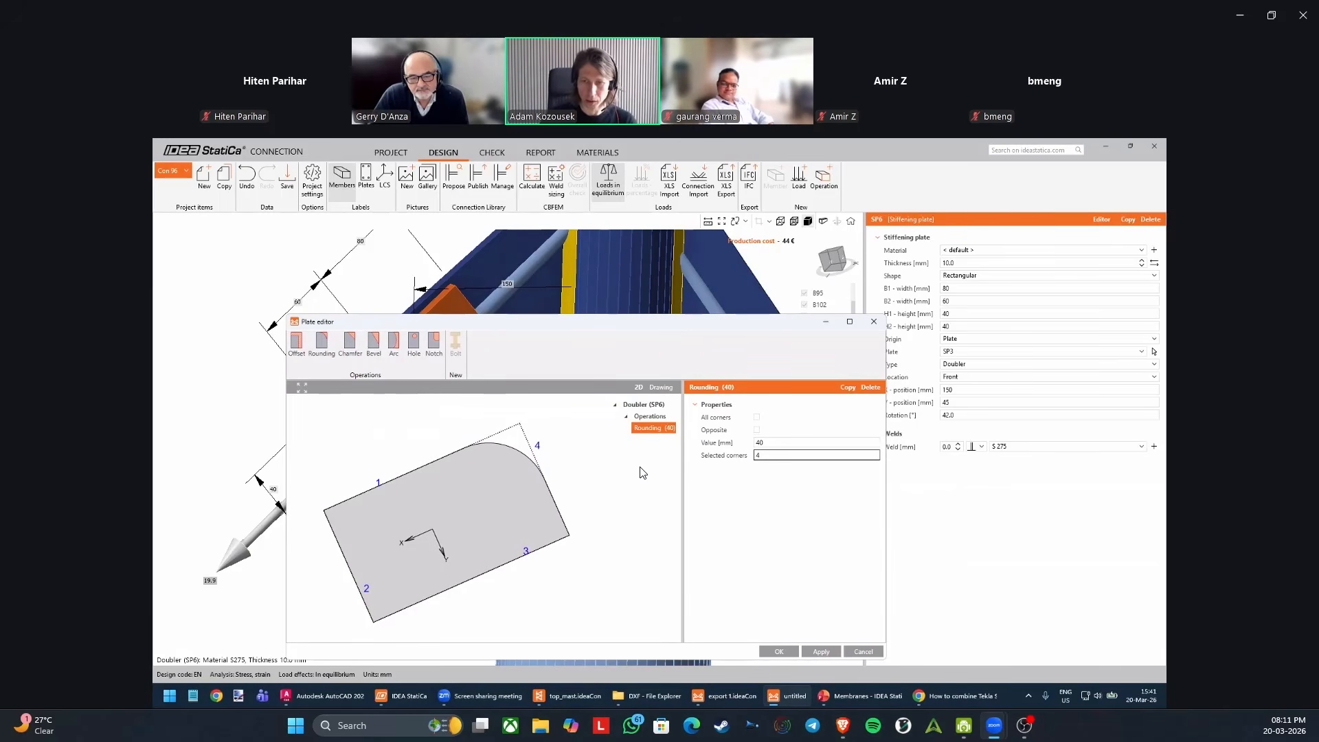
key(Return)
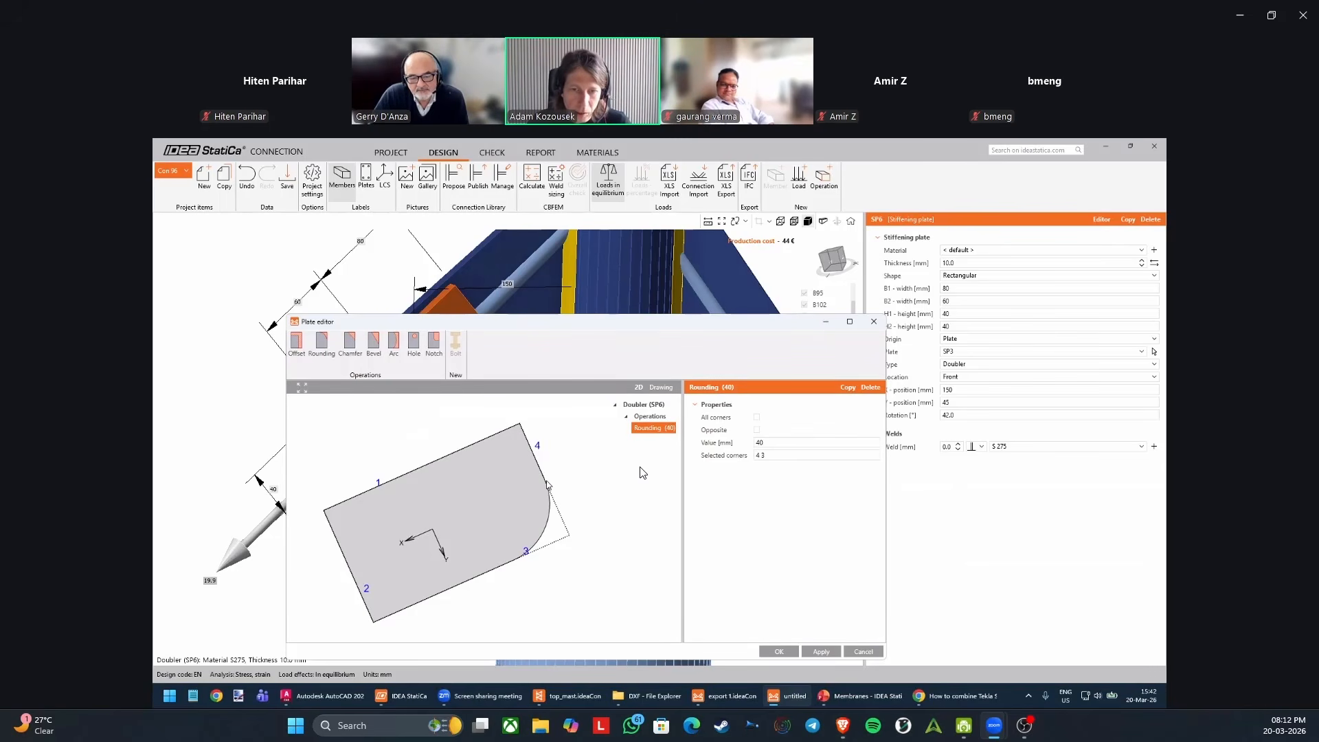
Reduce the rounding value of doubler SP6 to 39 mm and check the rounded plate end.
double_click(782, 444)
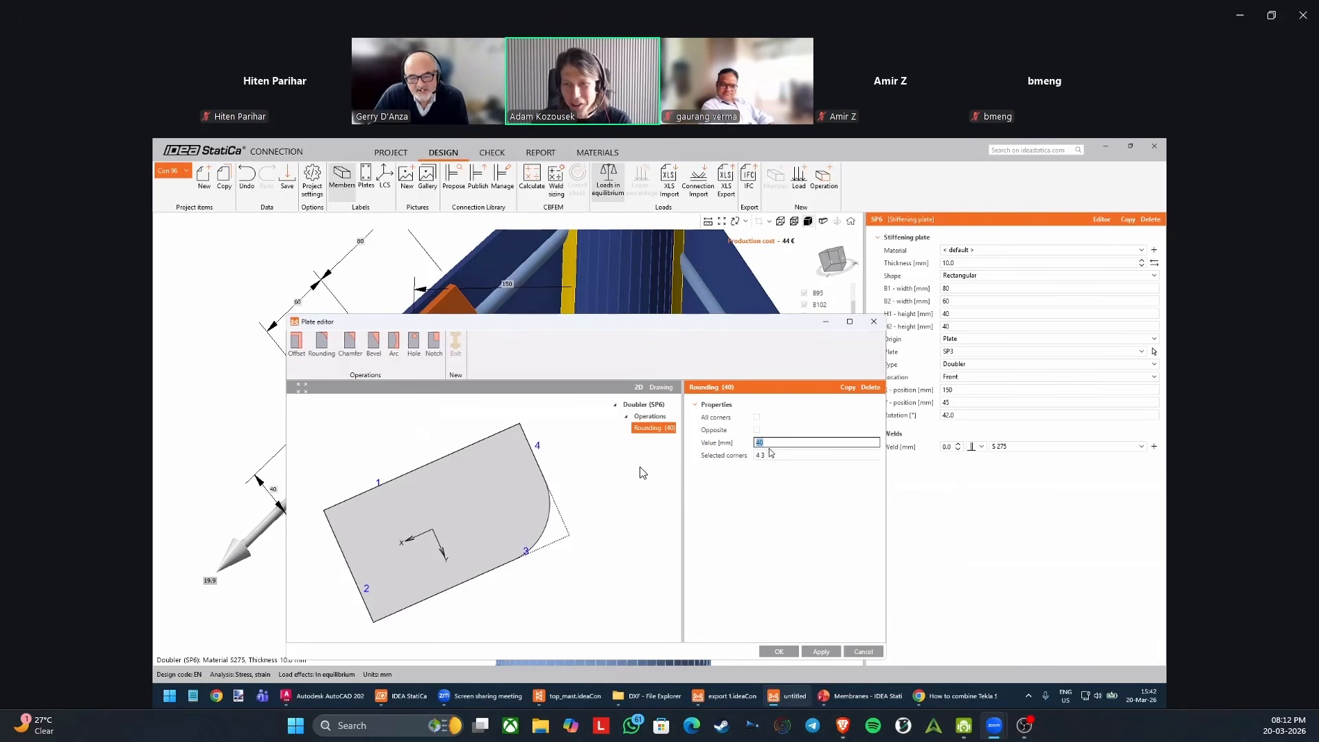
text(39)
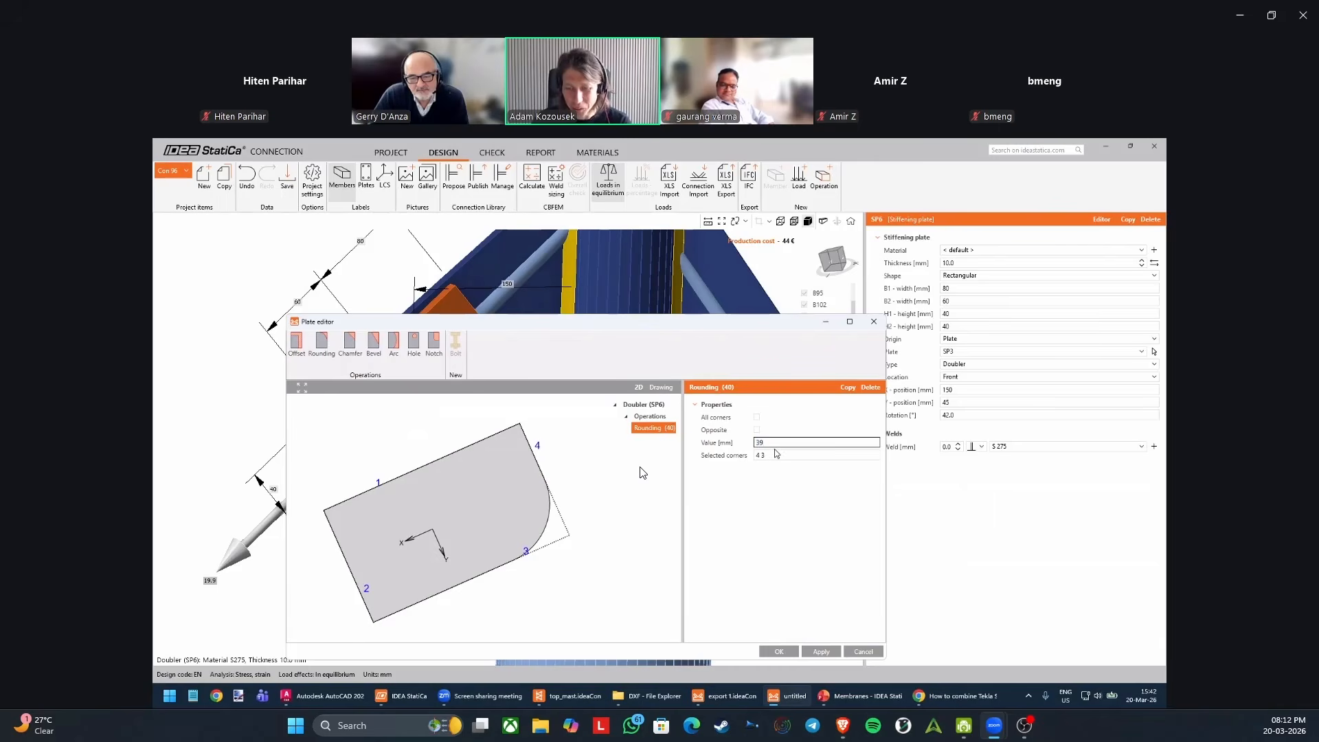
key(Tab)
click(764, 443)
scroll(547, 485, up, 1)
scroll(547, 486, up, 1)
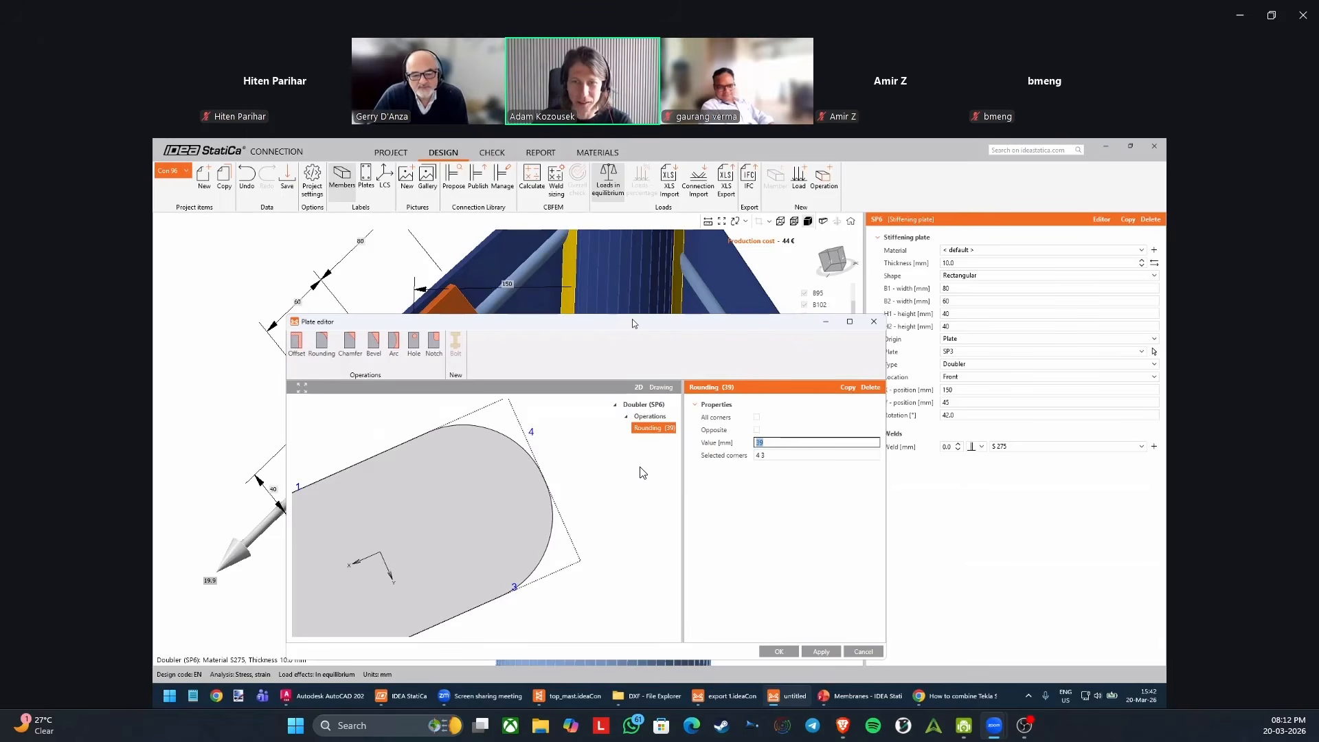
drag(629, 321, 652, 307)
scroll(600, 431, down, 2)
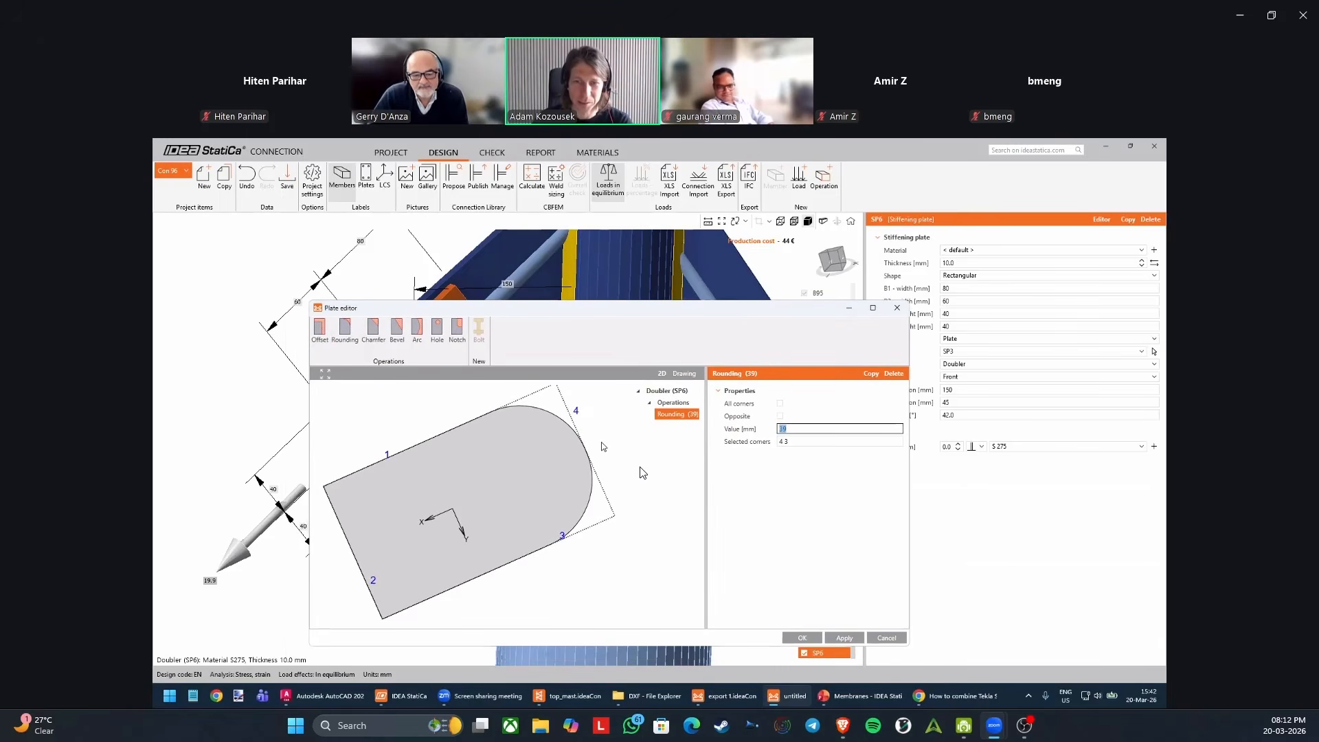
Accept the rounding edit of doubler SP6 and inspect the plate on the rib from several sides.
click(802, 637)
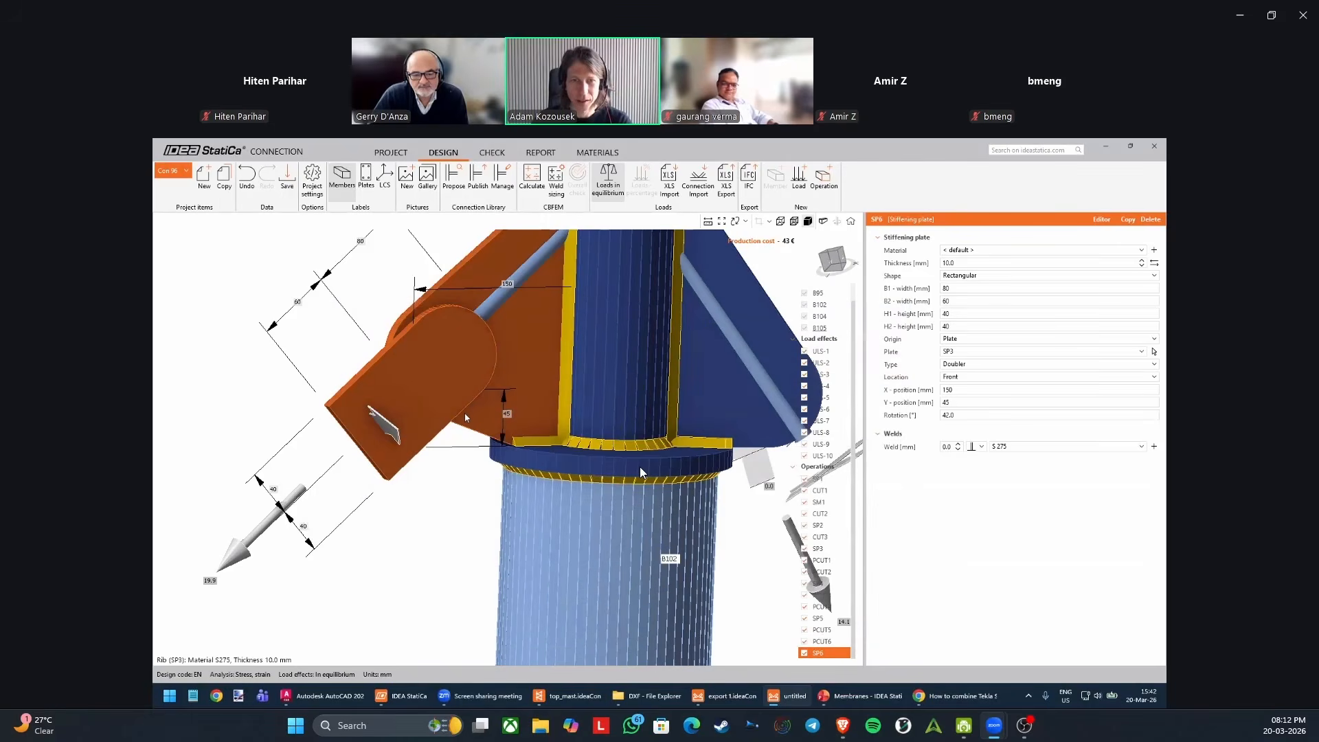
middle_drag(402, 414, 452, 369)
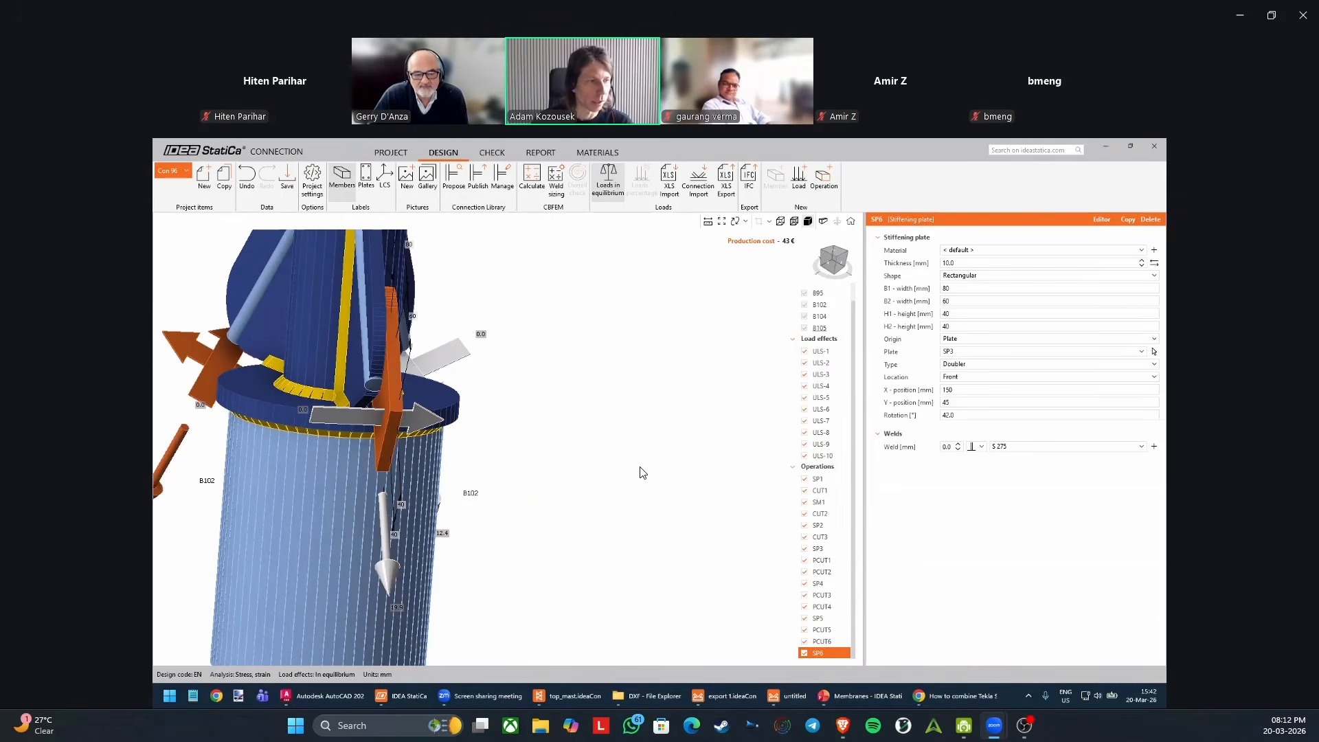
middle_drag(396, 411, 516, 416)
middle_drag(606, 394, 677, 393)
middle_drag(596, 404, 535, 382)
middle_drag(471, 316, 496, 363)
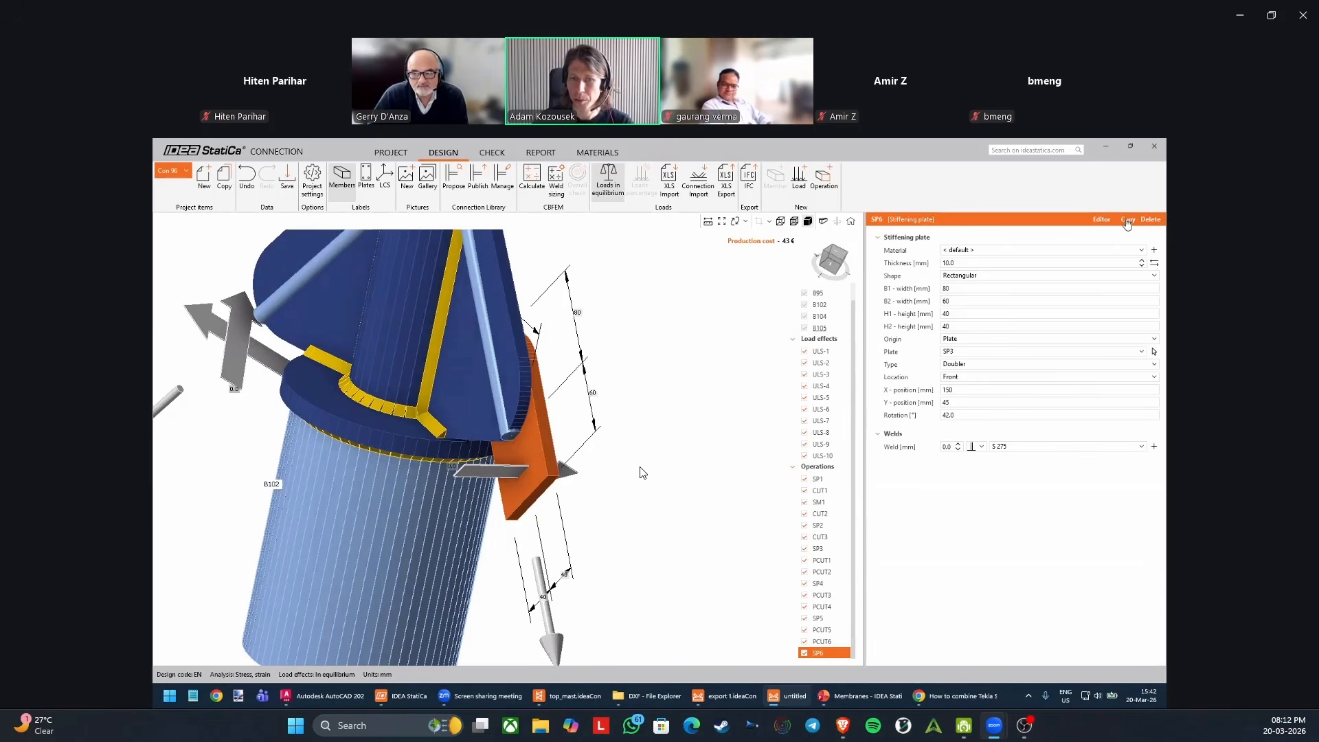
Copy doubler SP6 and set the copy's location to Rear so it sits on the opposite face of rib SP3.
click(1128, 220)
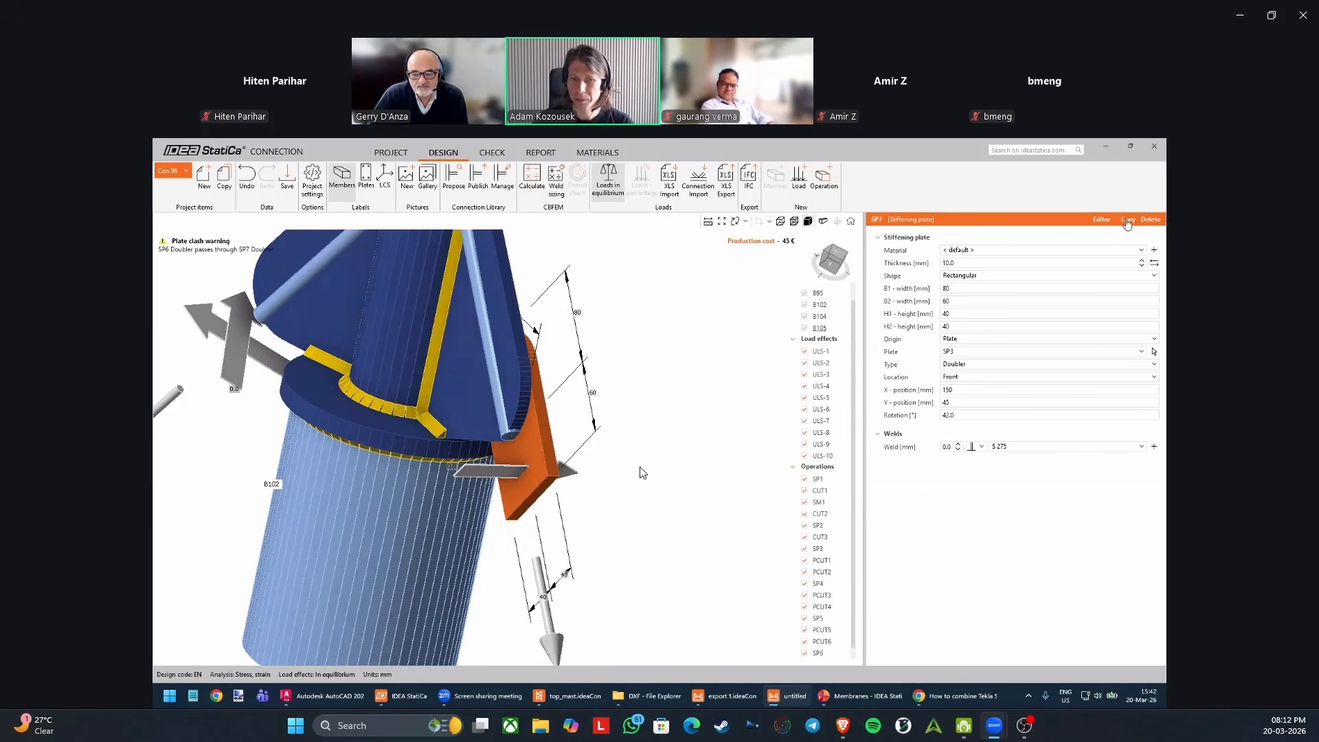
click(951, 378)
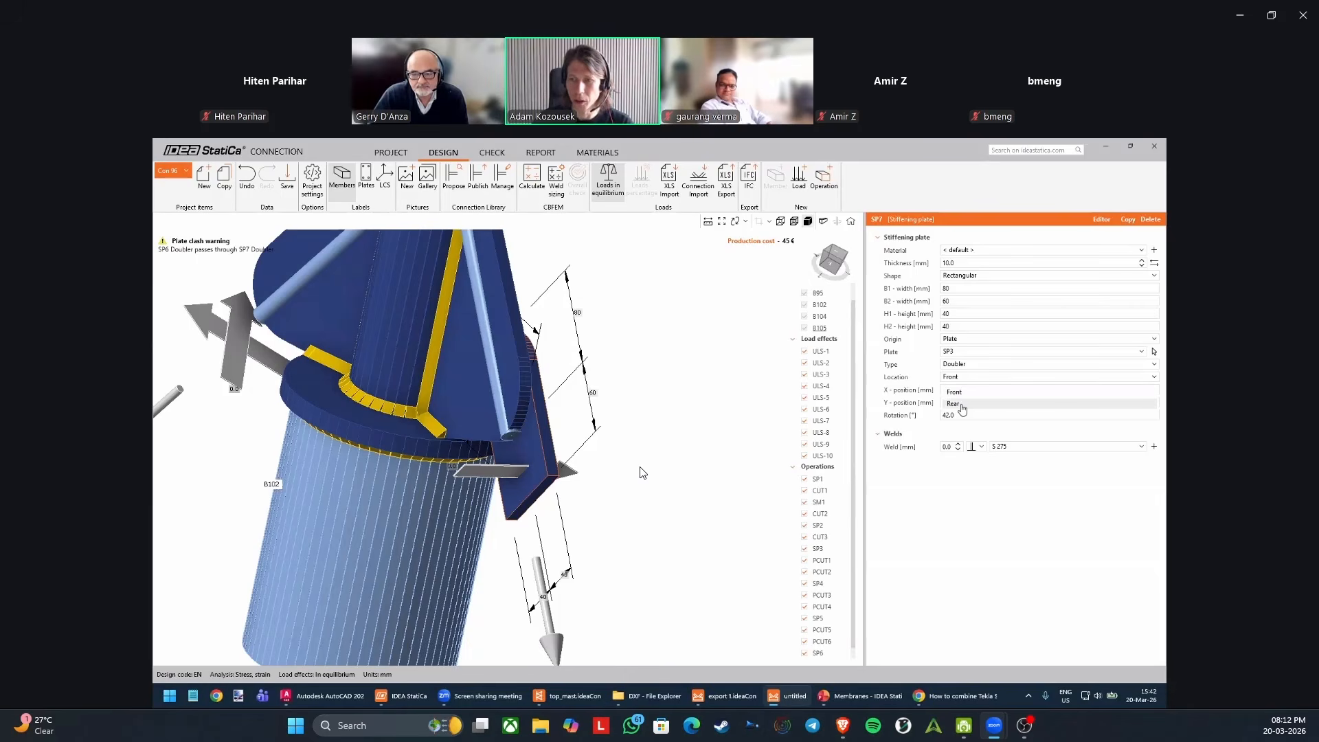
click(959, 404)
right_drag(550, 385, 605, 375)
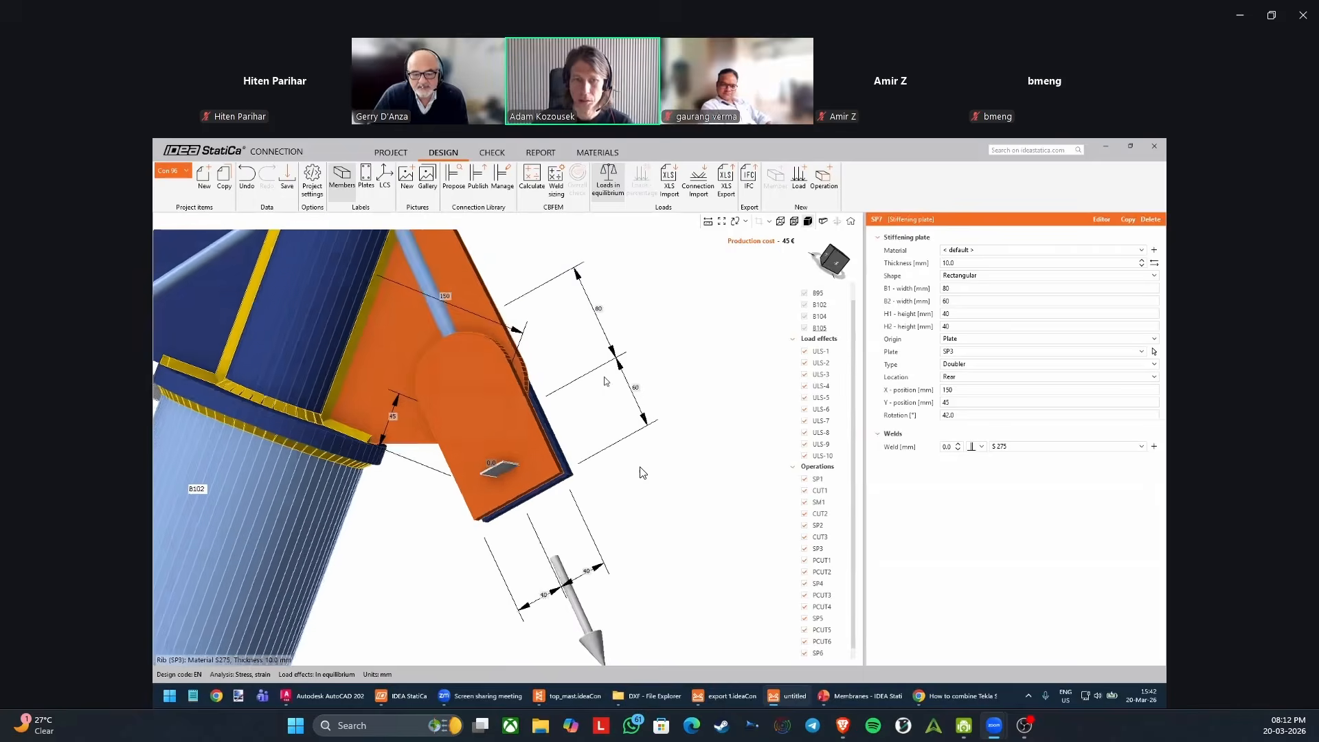
middle_drag(576, 379, 567, 358)
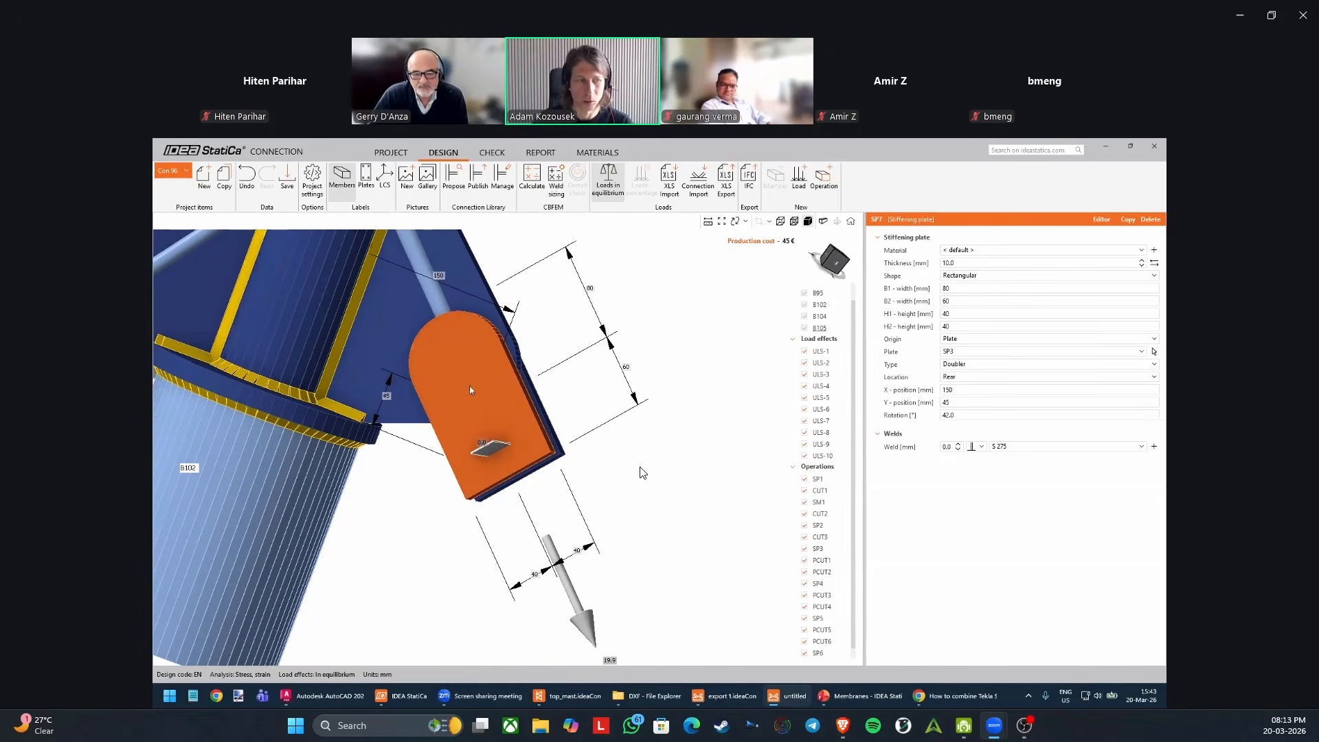
right_drag(507, 414, 602, 441)
scroll(540, 414, up, 3)
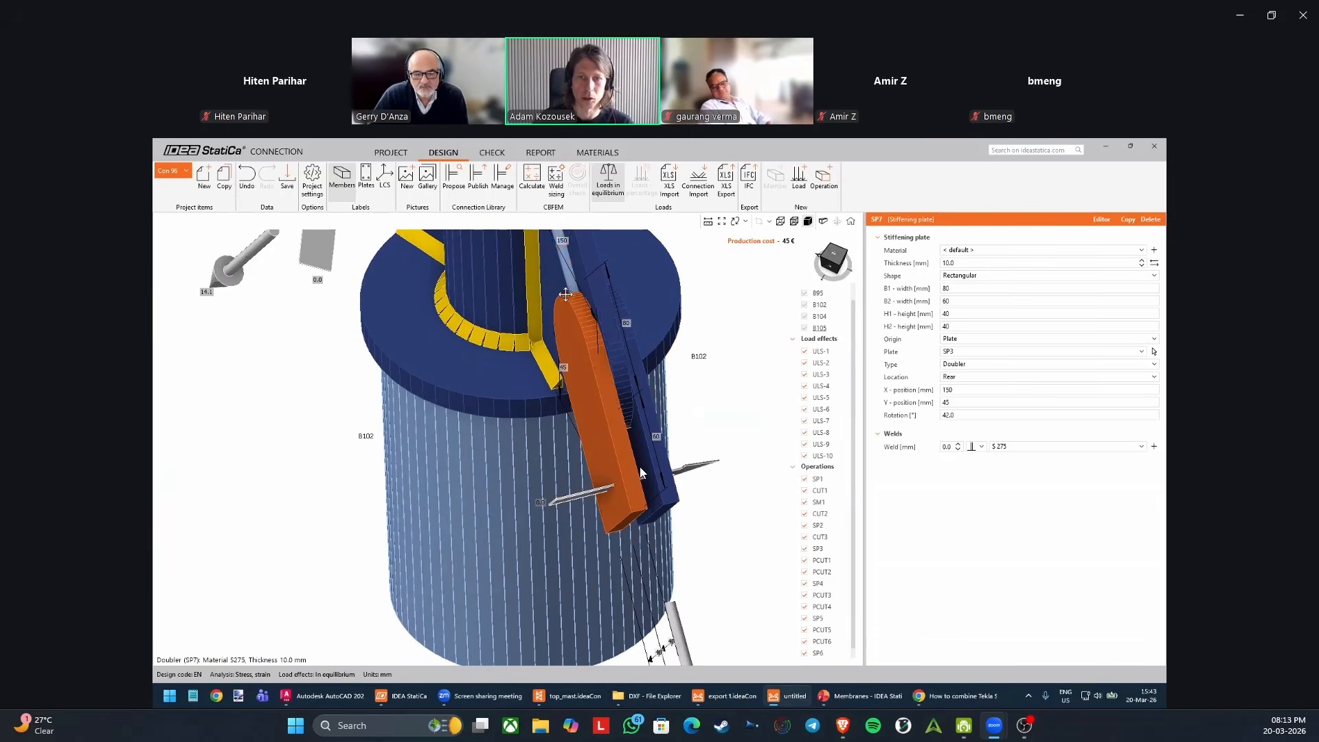
scroll(553, 287, down, 2)
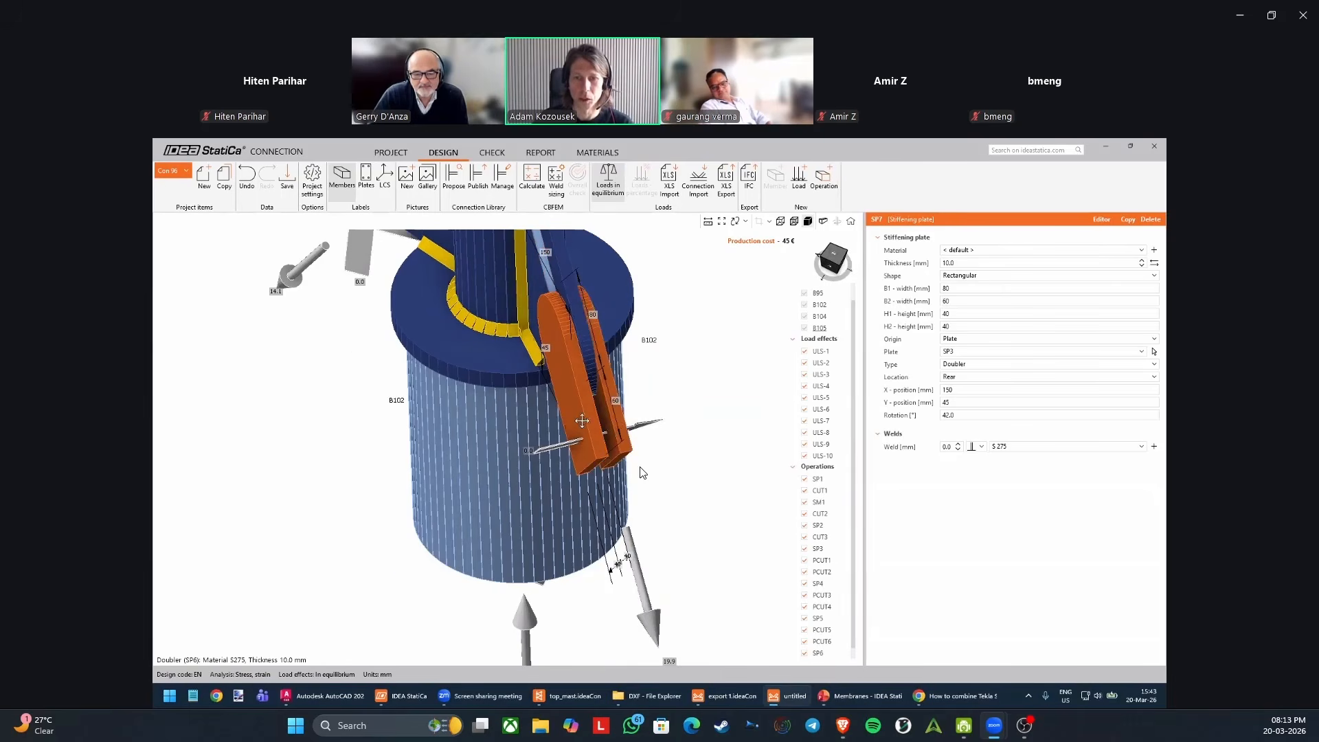
middle_drag(617, 431, 551, 440)
right_drag(552, 440, 542, 443)
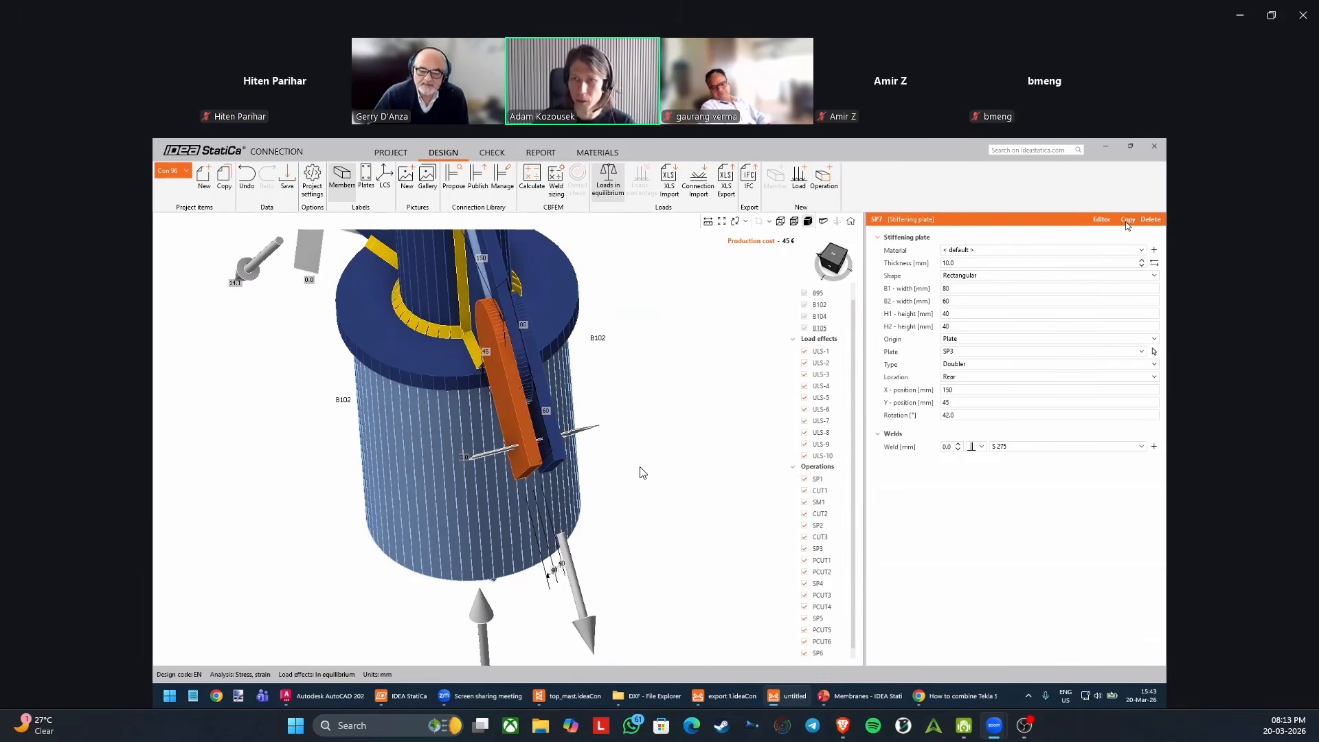
Add a rectangular stiffening plate with widths B1 and B2 and heights H1 and H2 all set to 40 mm.
click(825, 178)
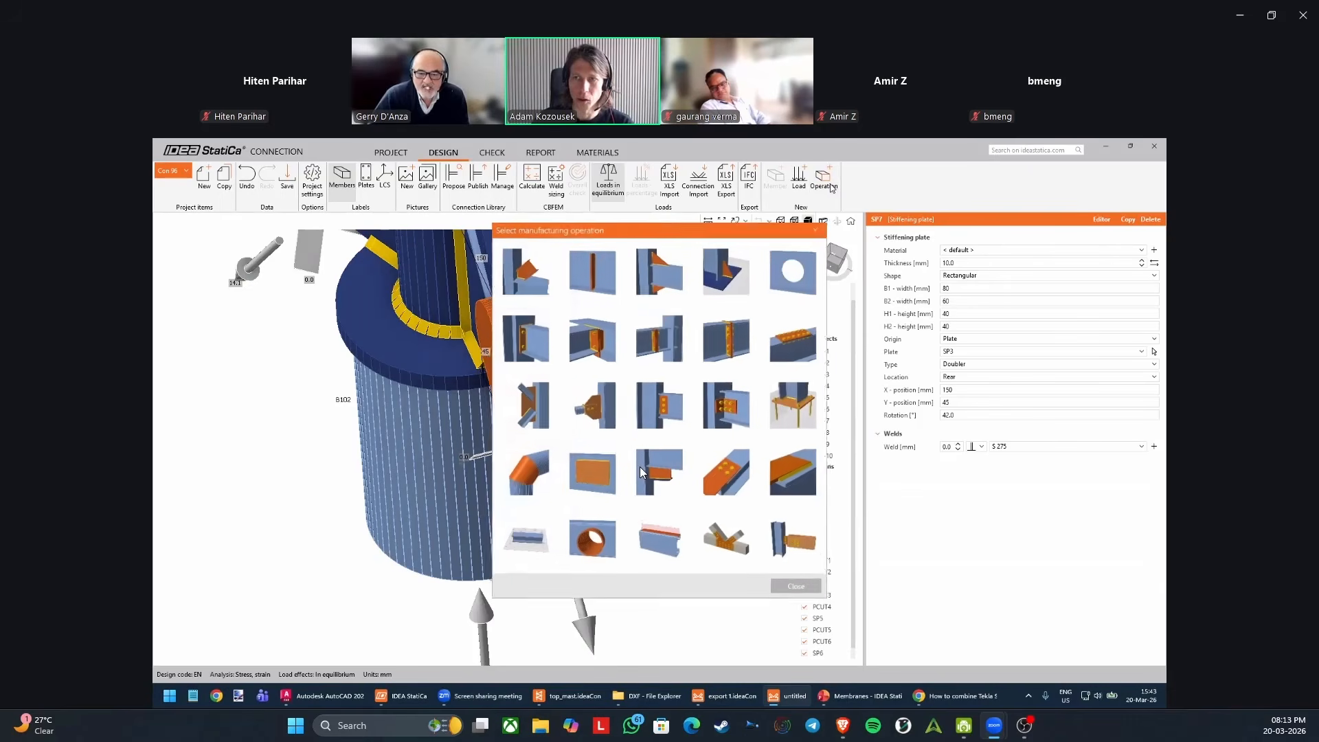
click(591, 475)
scroll(604, 426, down, 3)
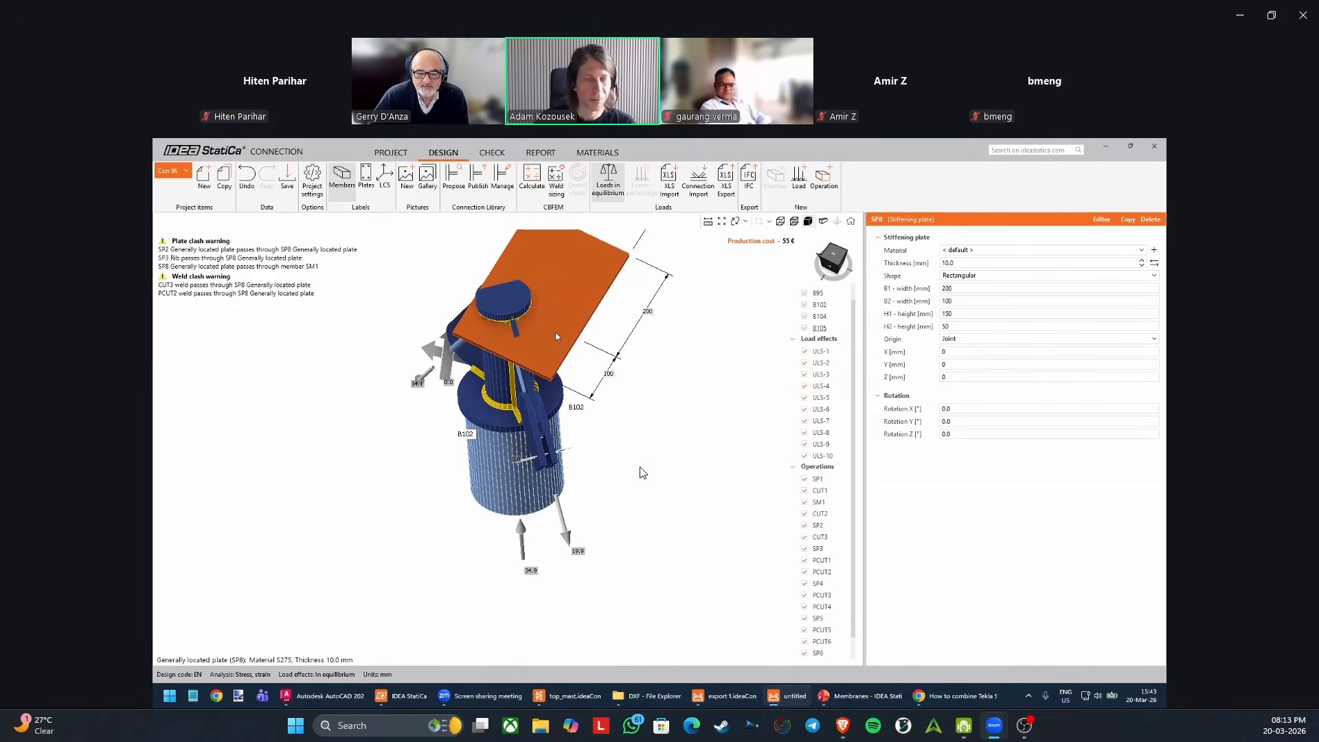
click(970, 288)
text(40)
key(Tab)
text(40)
key(Tab)
text(40)
key(Tab)
text(40)
key(Tab)
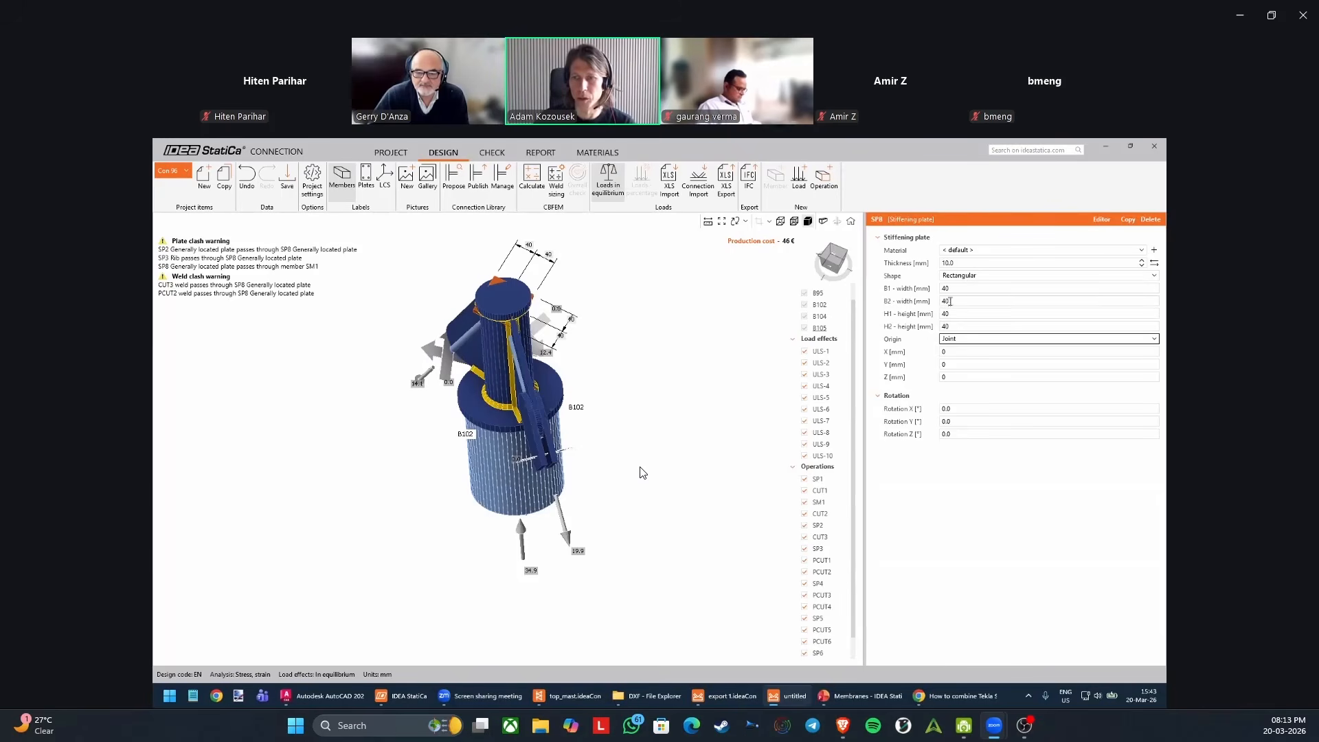
Set the new plate's origin to Plate with SP6 as the reference and its type to Doubler.
click(960, 339)
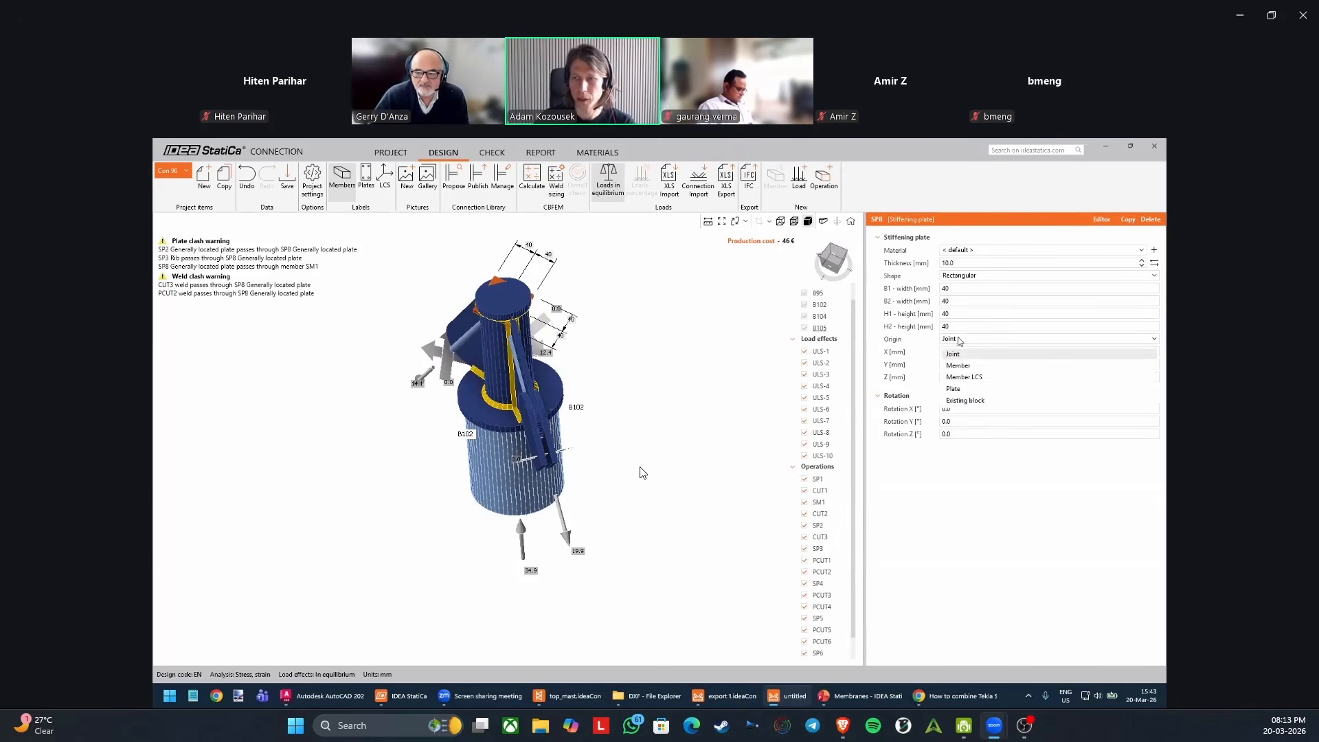
click(965, 390)
click(1154, 351)
scroll(526, 450, up, 3)
click(501, 447)
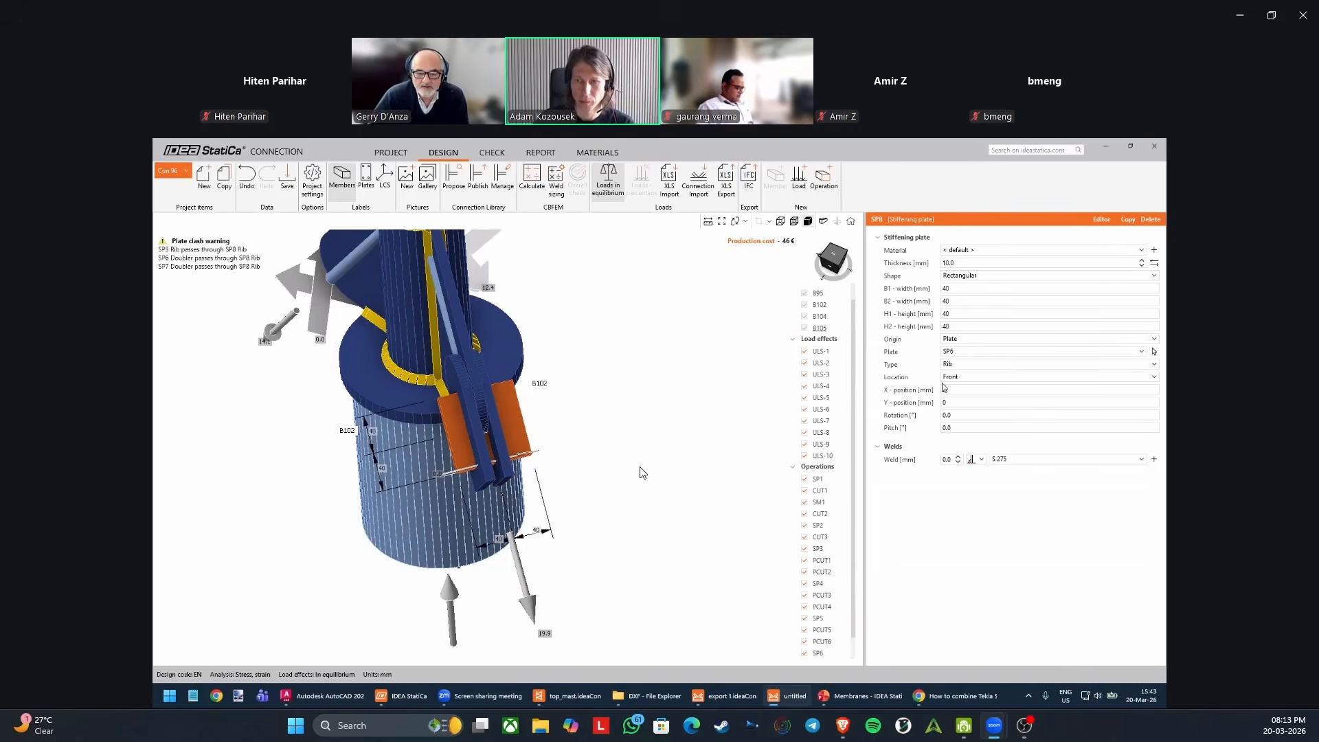
click(972, 365)
click(966, 404)
right_drag(533, 455, 430, 399)
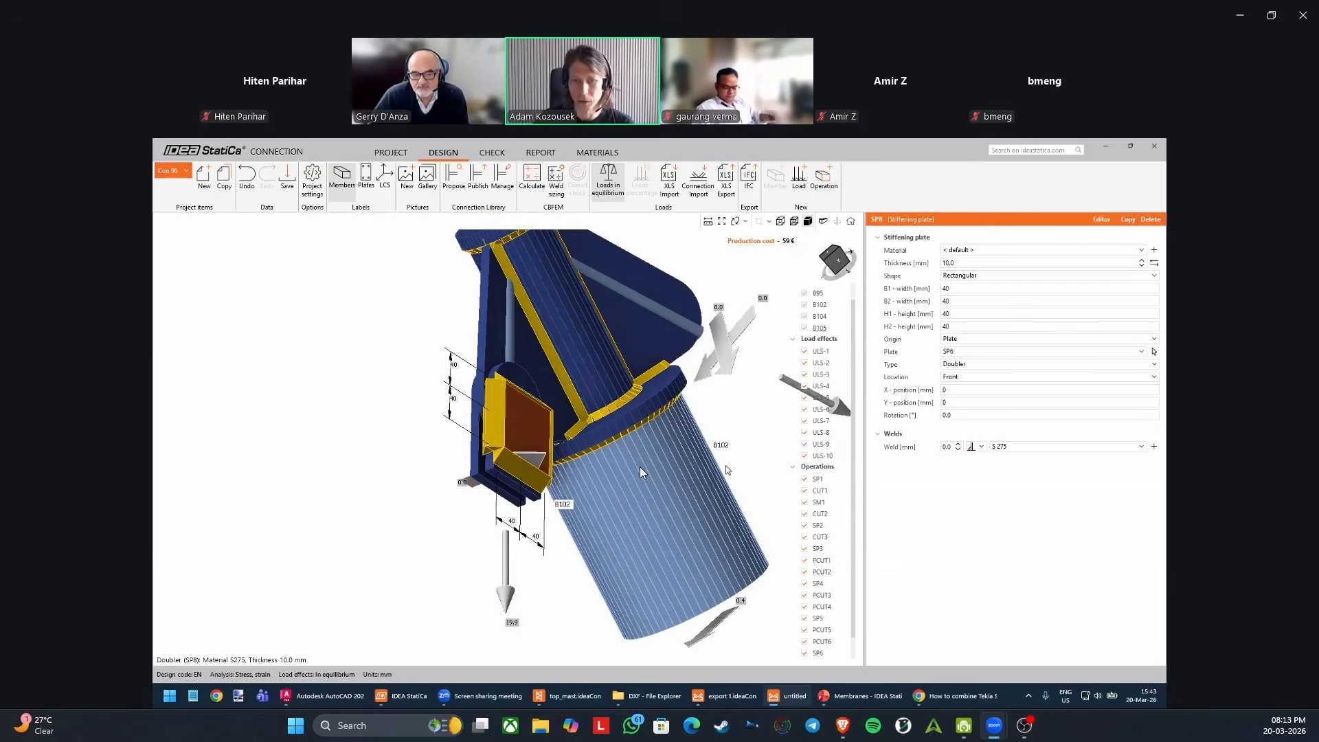
Set the weld size of doubler SP8 to 2 mm and check the weld around the plate.
double_click(951, 448)
text(2)
key(Return)
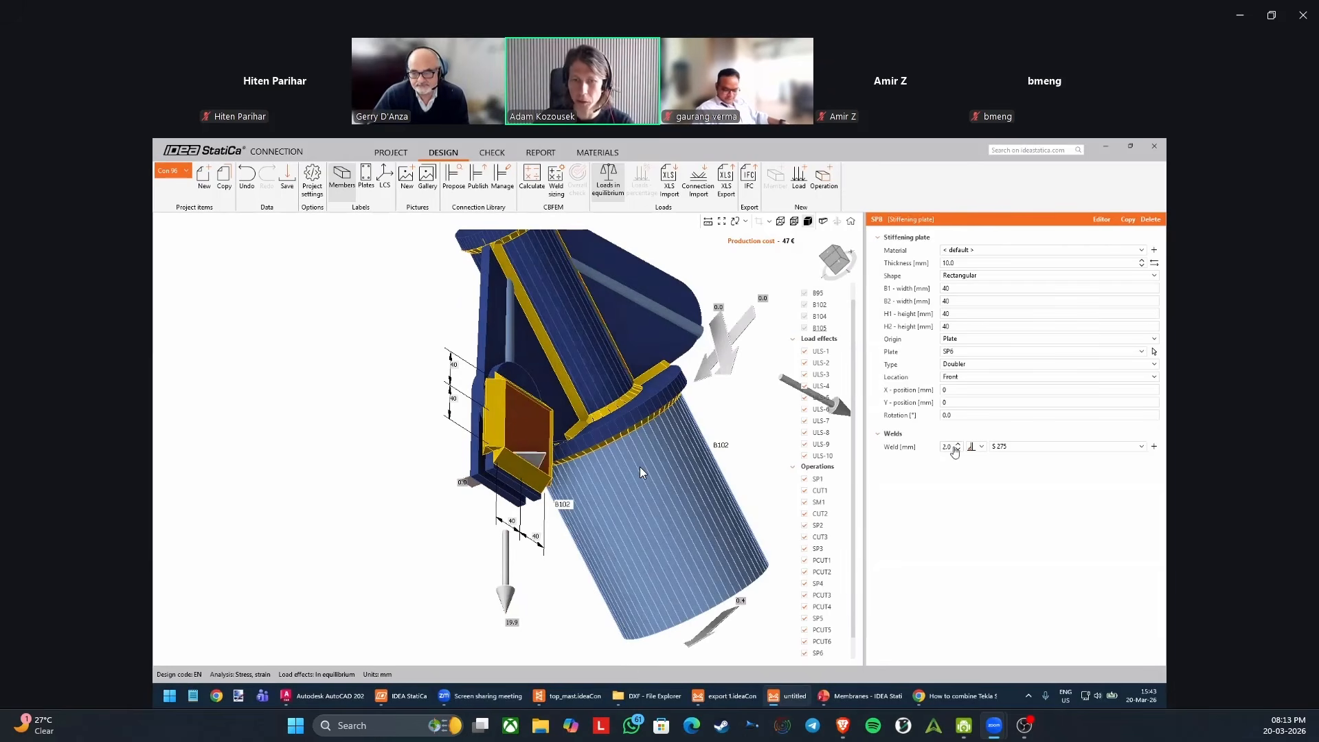
scroll(514, 455, up, 5)
right_drag(514, 454, 584, 385)
Change the weld of doubler SP8 to No weld.
click(976, 446)
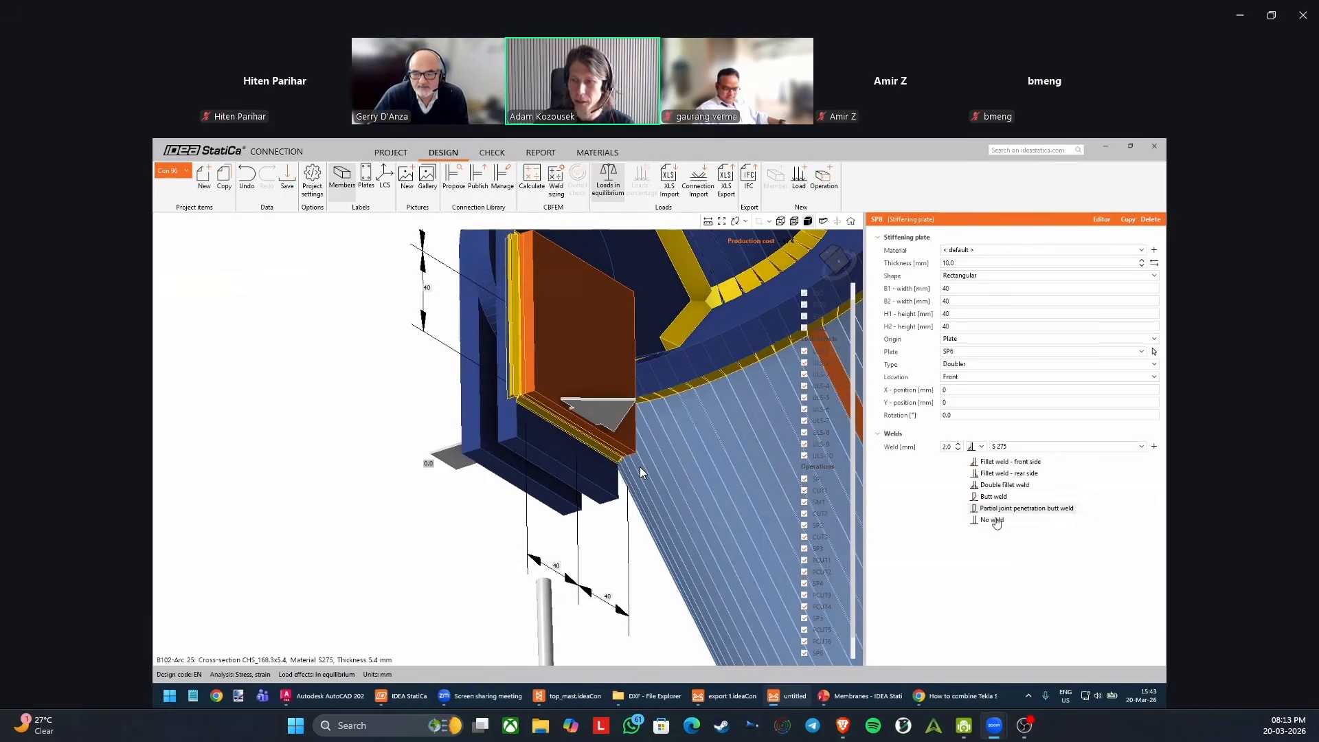
click(995, 521)
right_drag(639, 453, 677, 436)
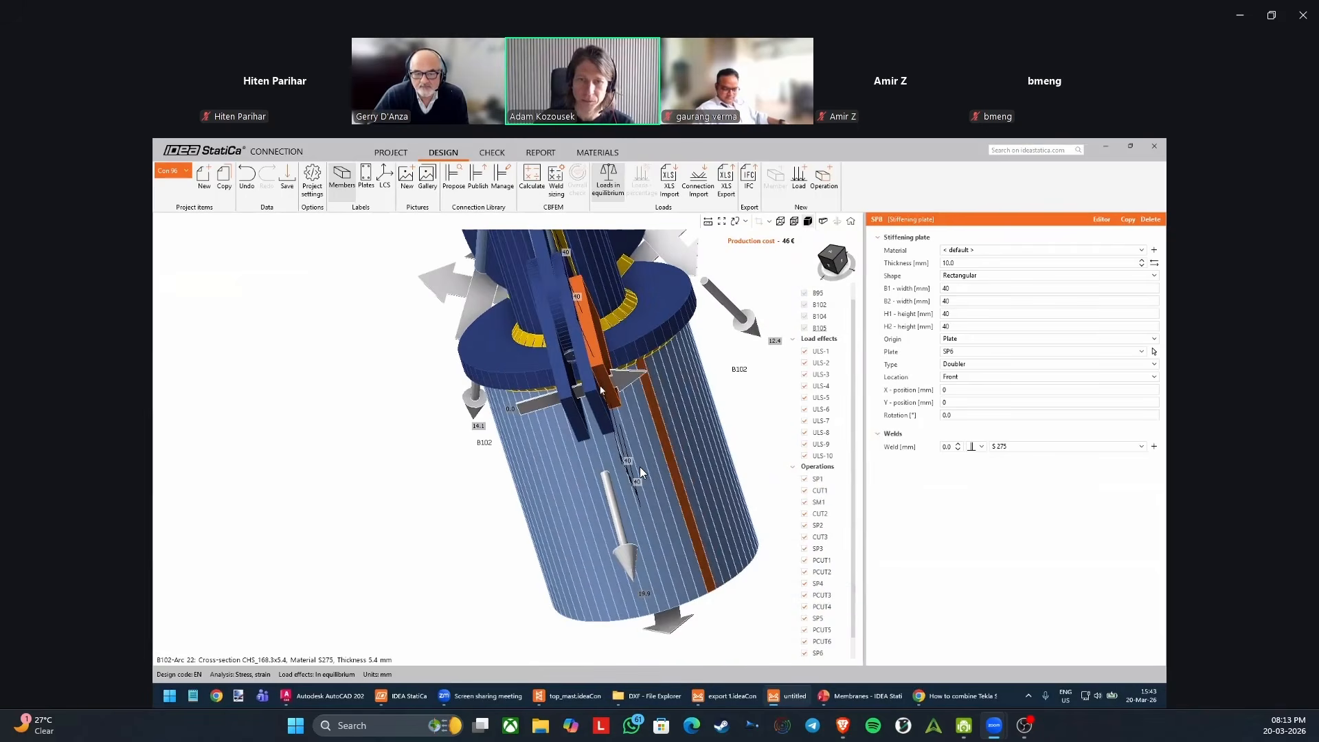
Set the location of doubler SP8 to Rear, placing it between the two rounded doublers.
click(964, 377)
click(962, 401)
right_drag(541, 421, 584, 412)
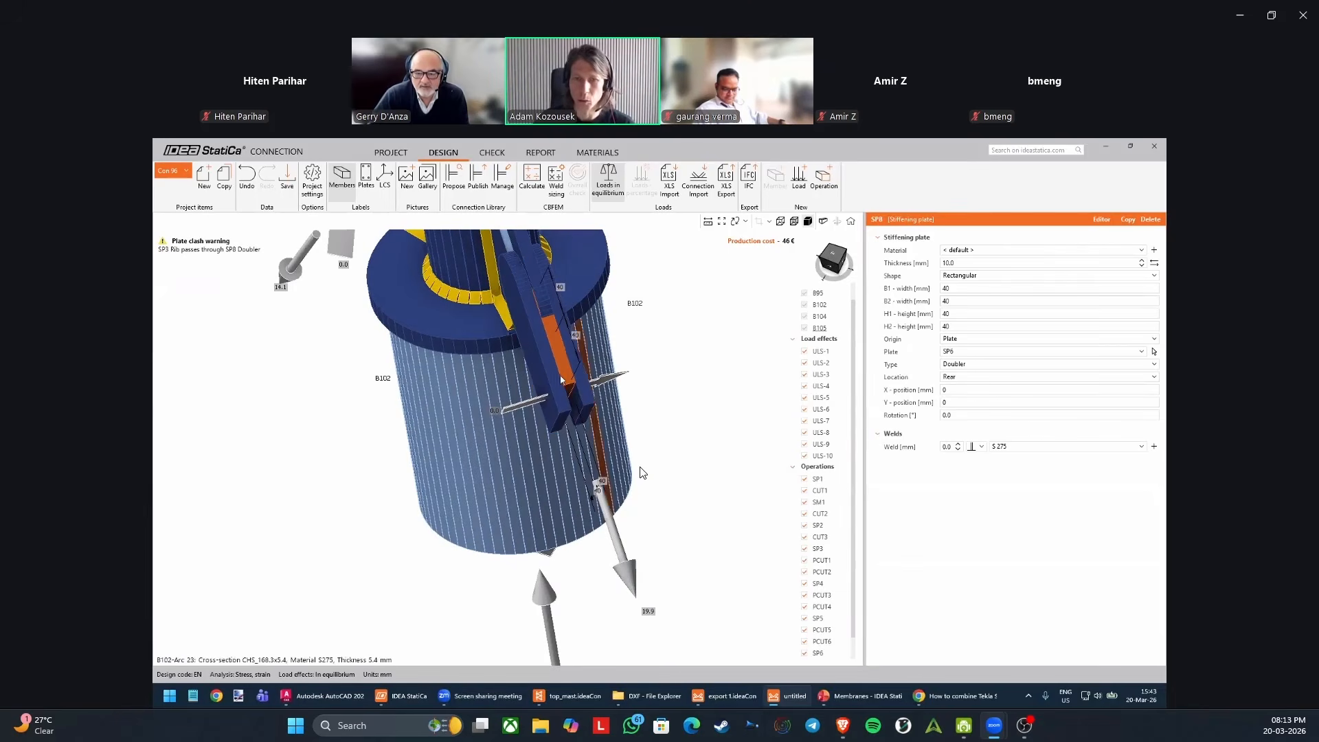
Set the X-position of doubler SP8 to 60 mm and inspect its fit against rib SP3.
click(955, 390)
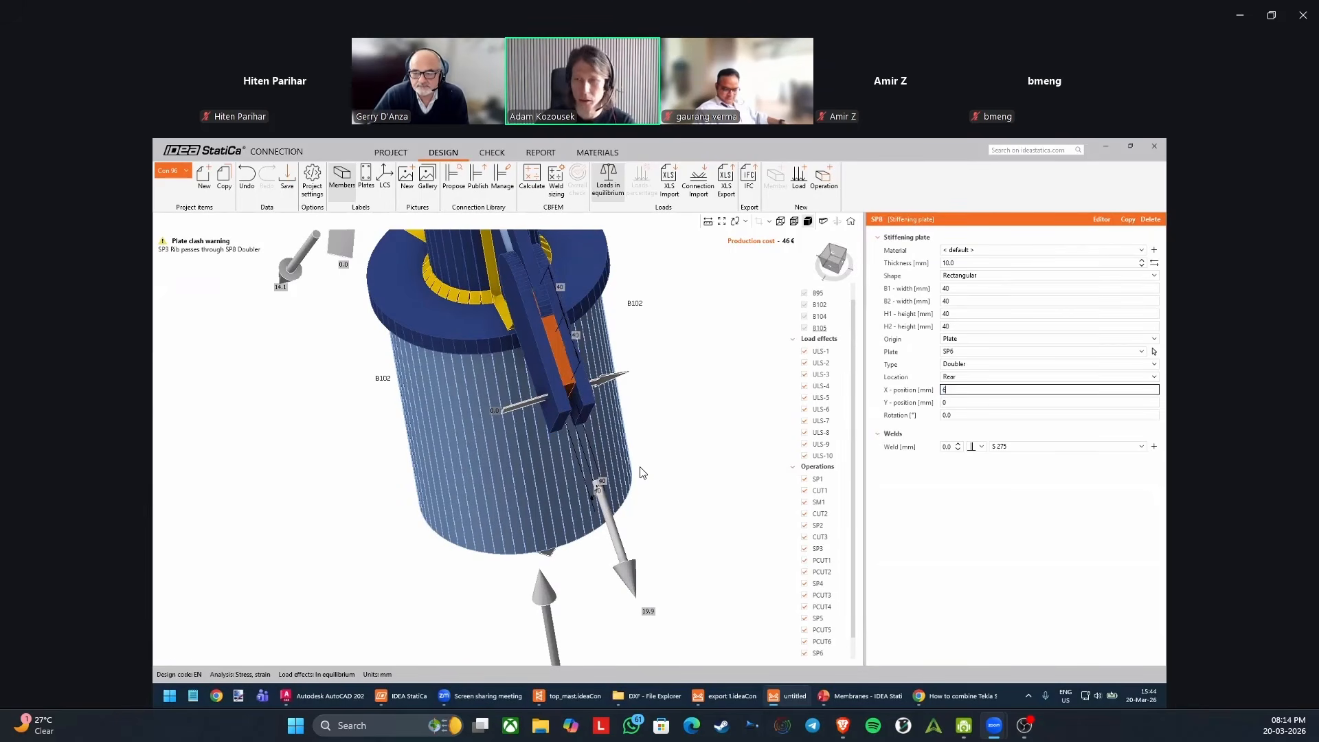
key(Tab)
right_drag(648, 389, 625, 423)
middle_drag(623, 419, 559, 453)
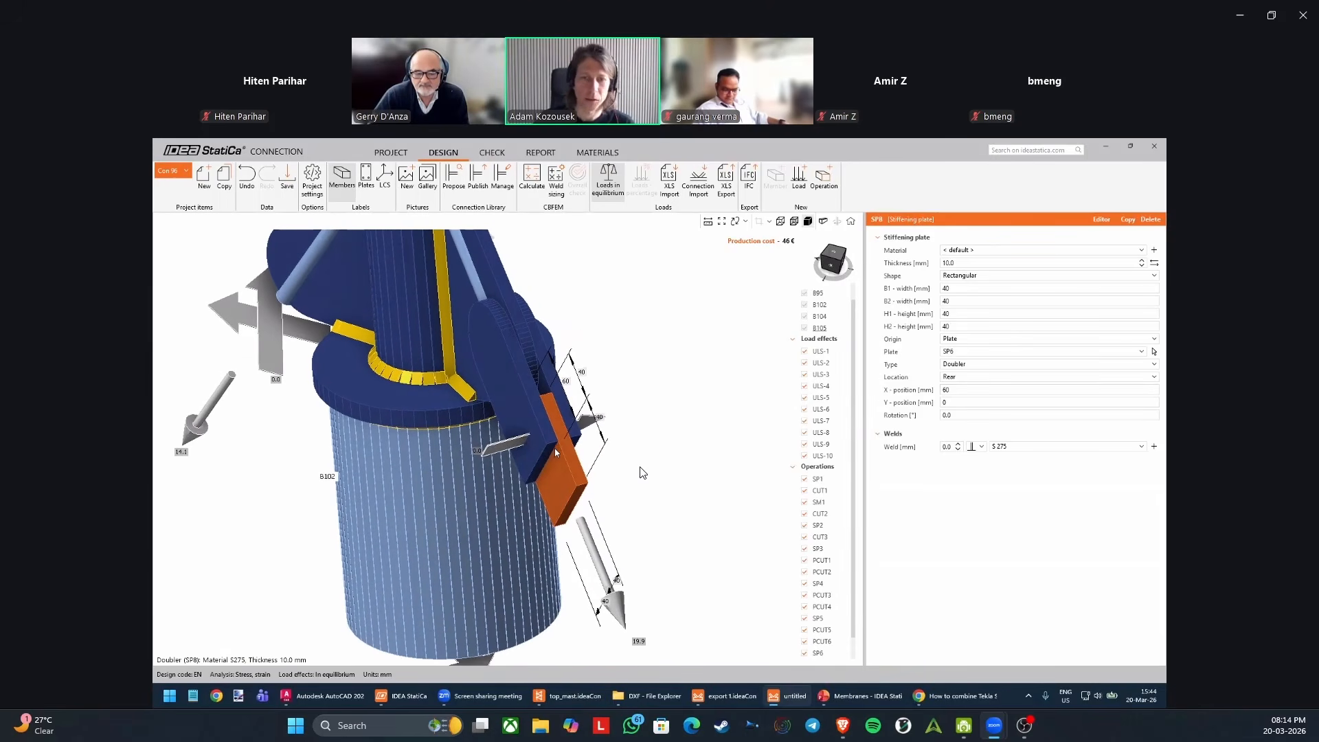
scroll(574, 438, up, 2)
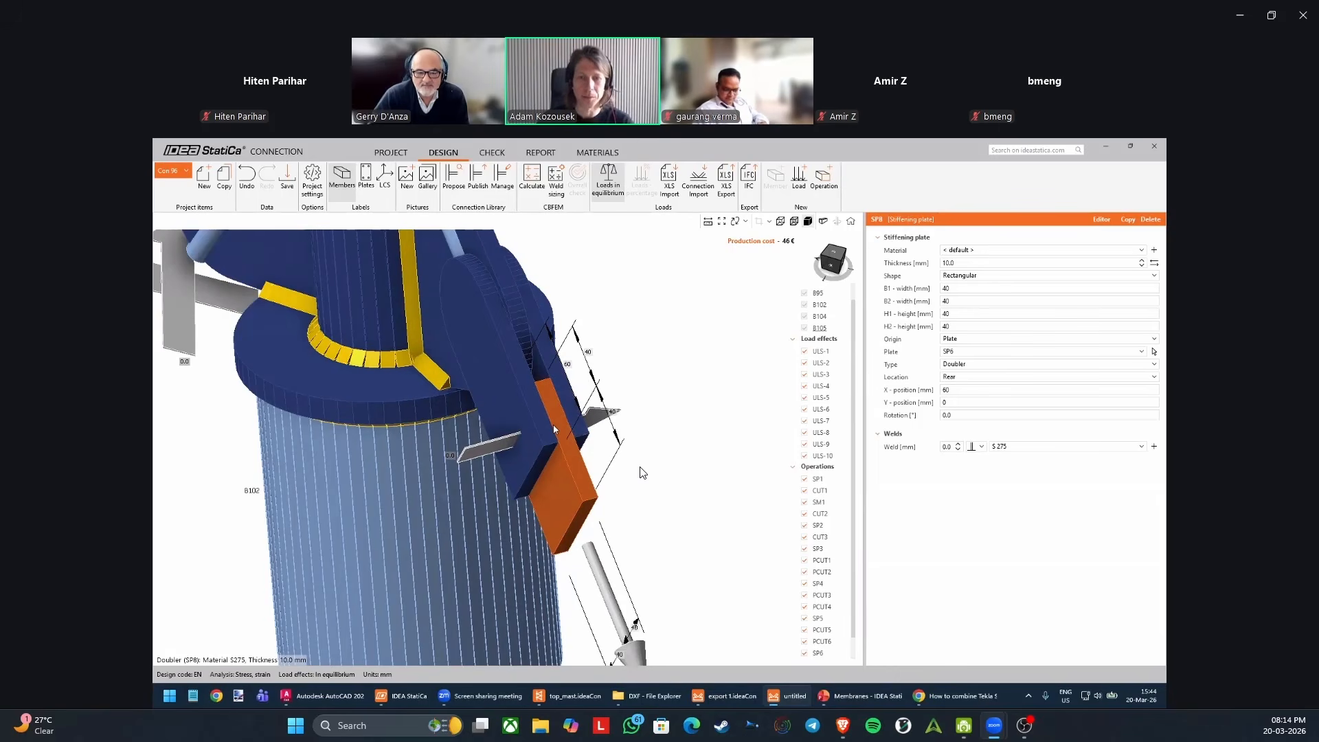
middle_drag(561, 444, 564, 438)
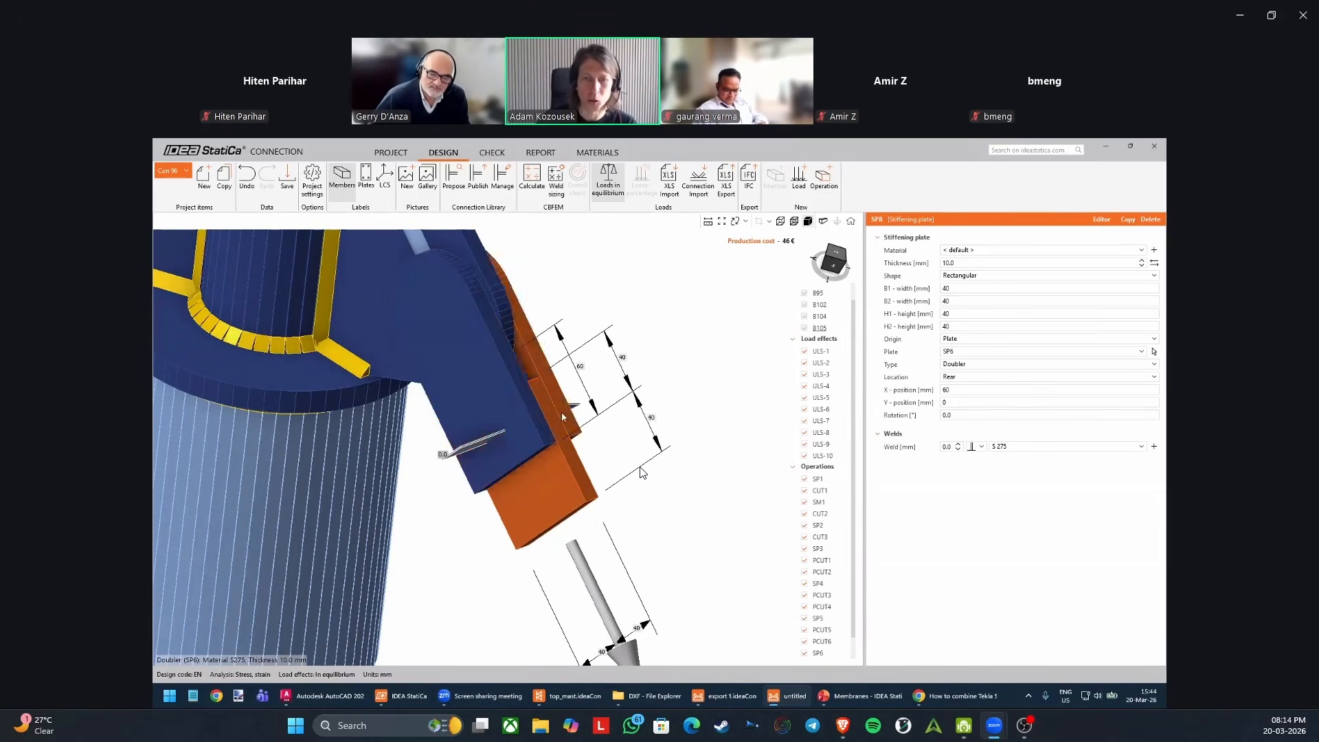
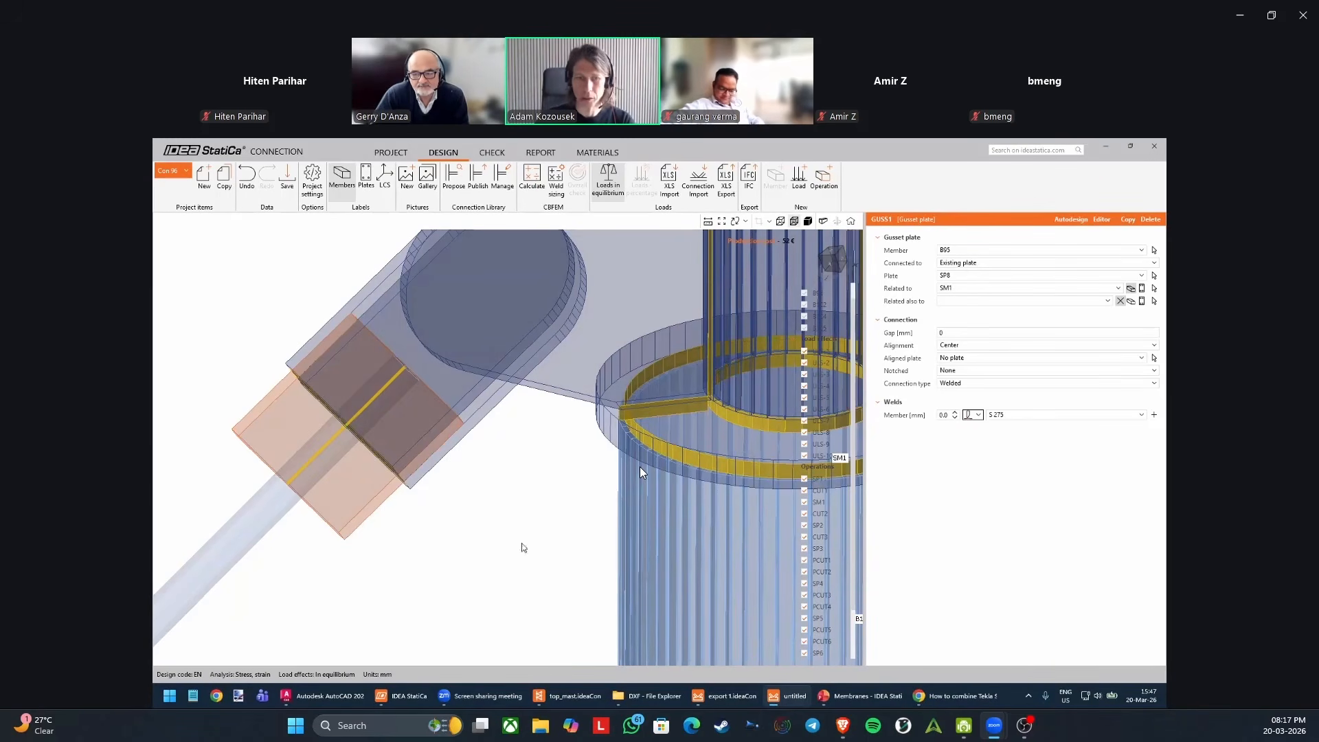
Show the model as solid and examine how doublers SP6, SP7 and SP8 fit around the rib and the cable end.
click(811, 222)
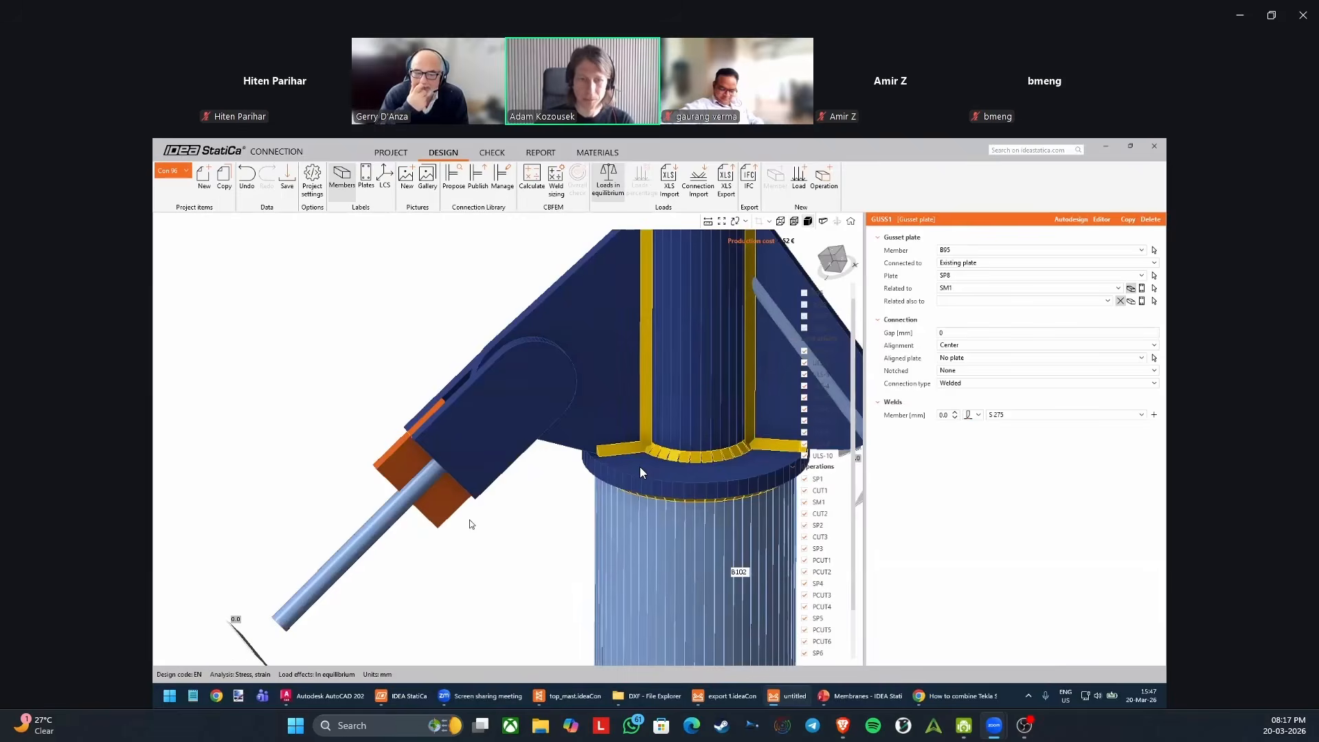
middle_drag(477, 528, 451, 515)
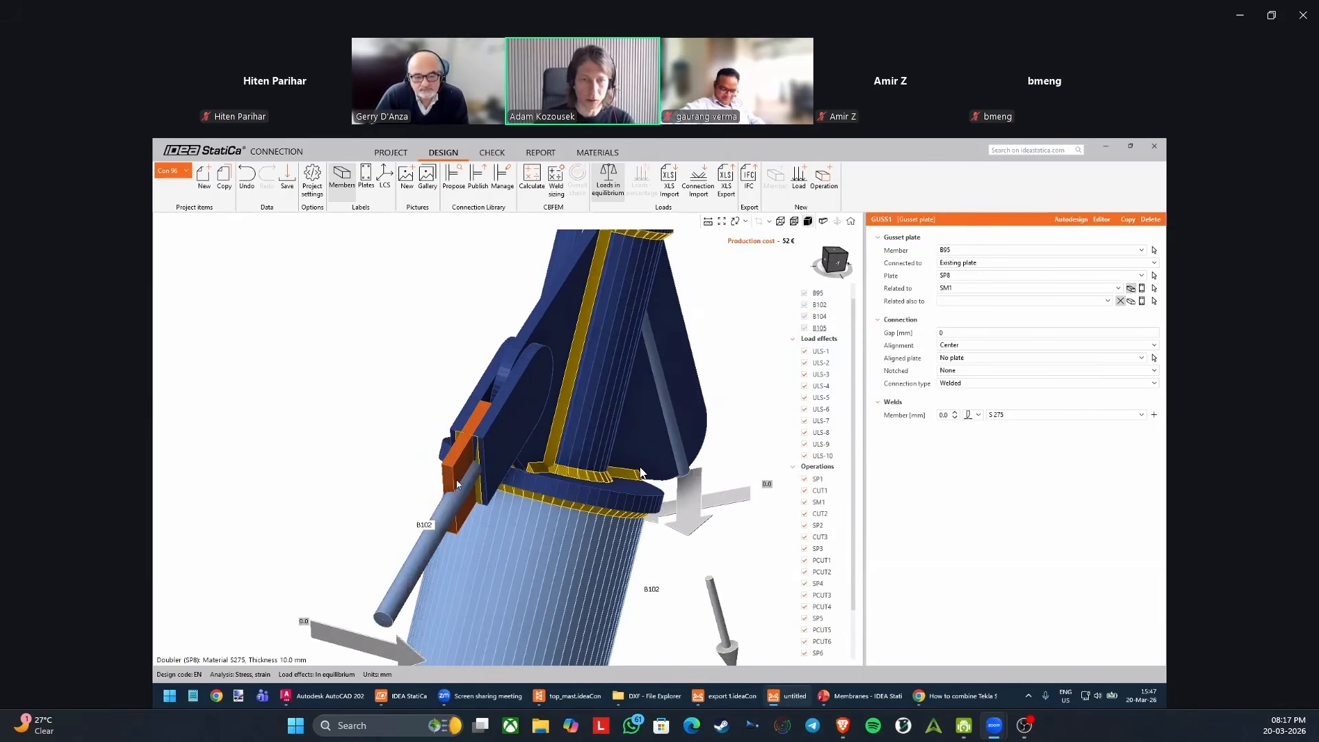
scroll(451, 516, up, 3)
scroll(449, 482, down, 2)
middle_drag(426, 475, 489, 465)
scroll(490, 462, up, 3)
middle_drag(575, 450, 555, 518)
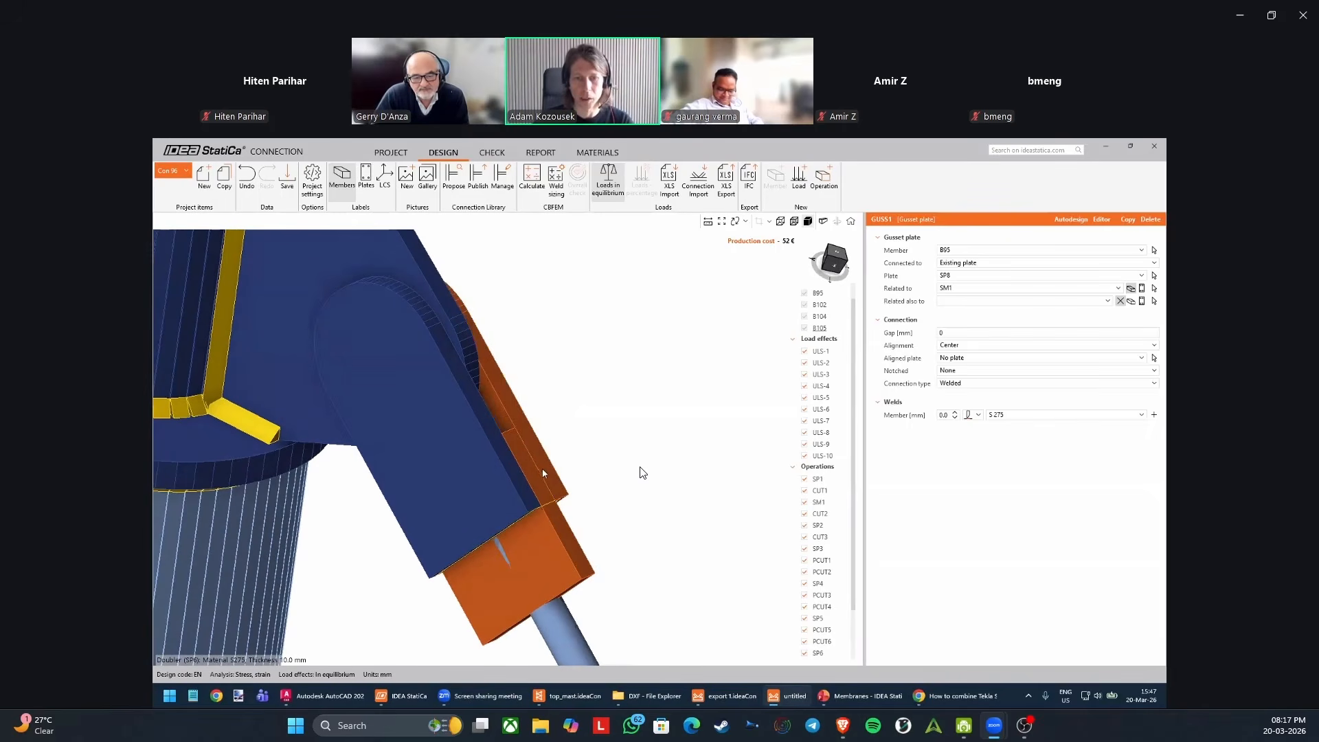
middle_drag(549, 471, 609, 501)
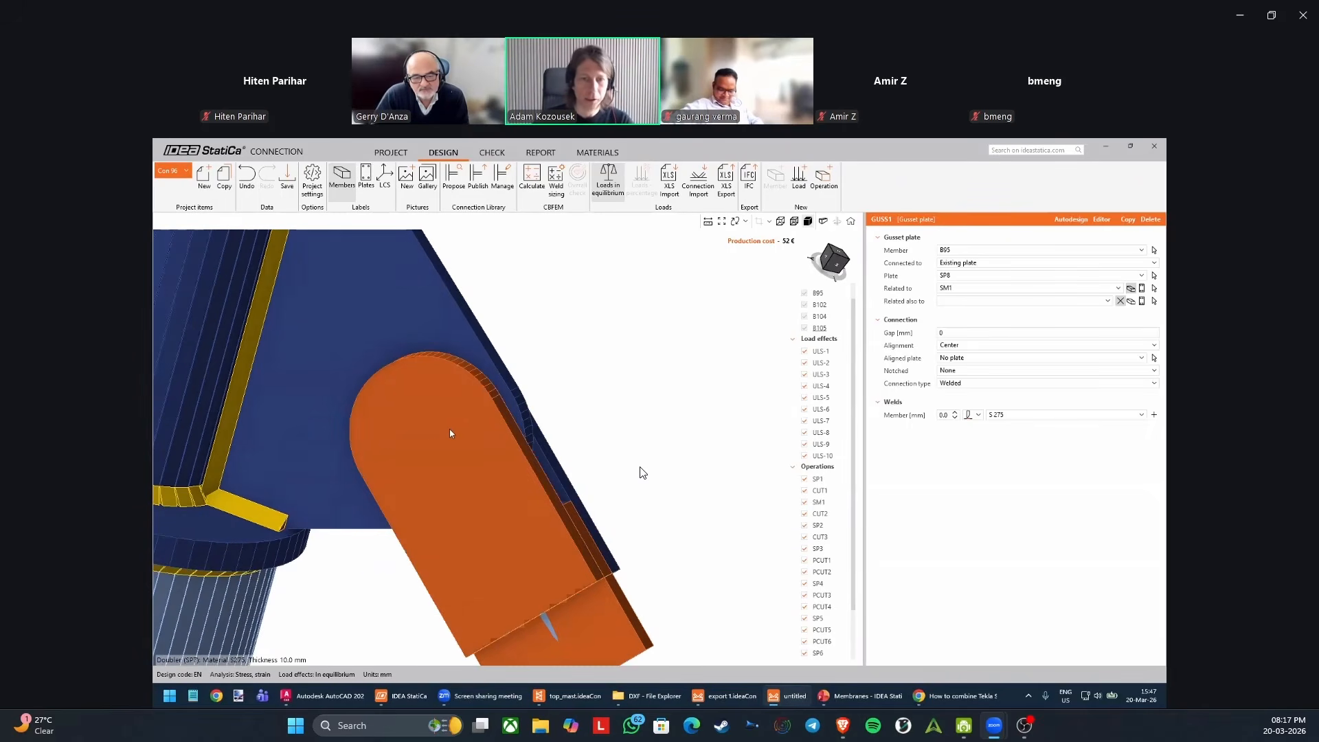
scroll(443, 416, down, 2)
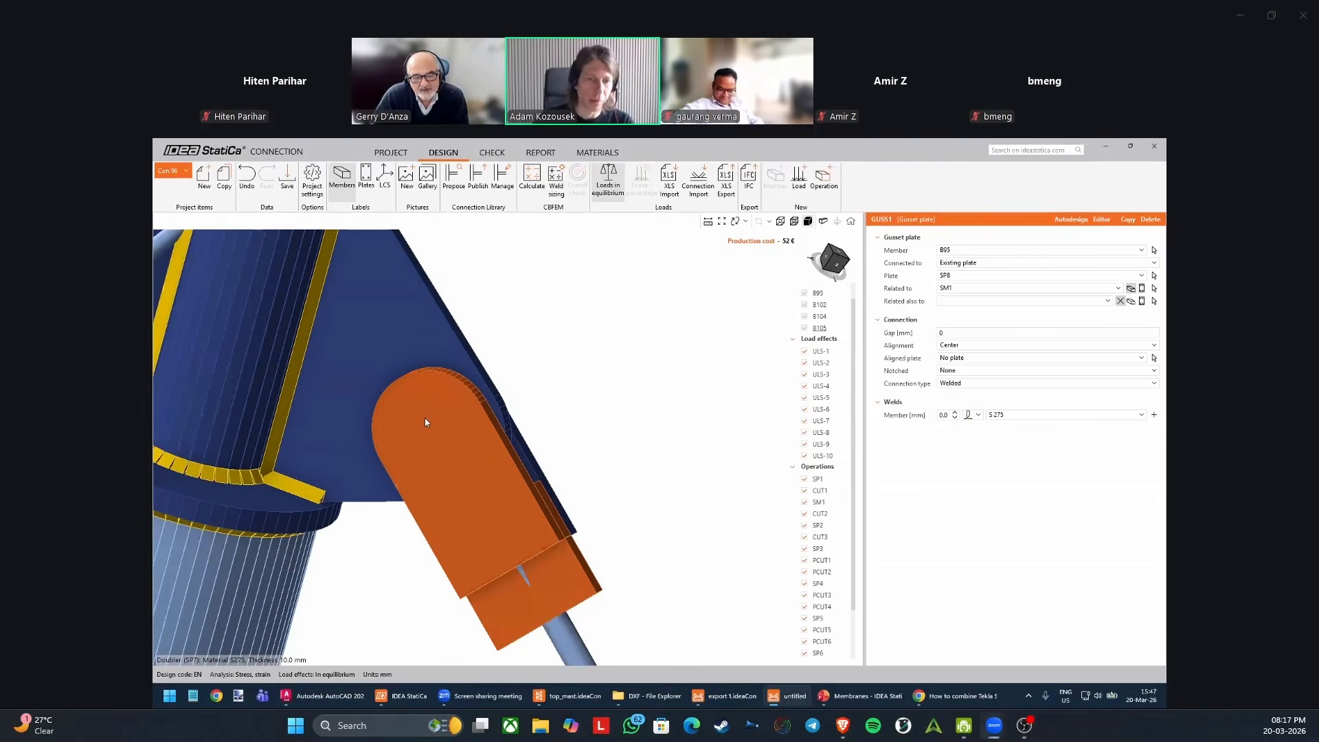
scroll(430, 412, down, 3)
middle_drag(560, 389, 571, 378)
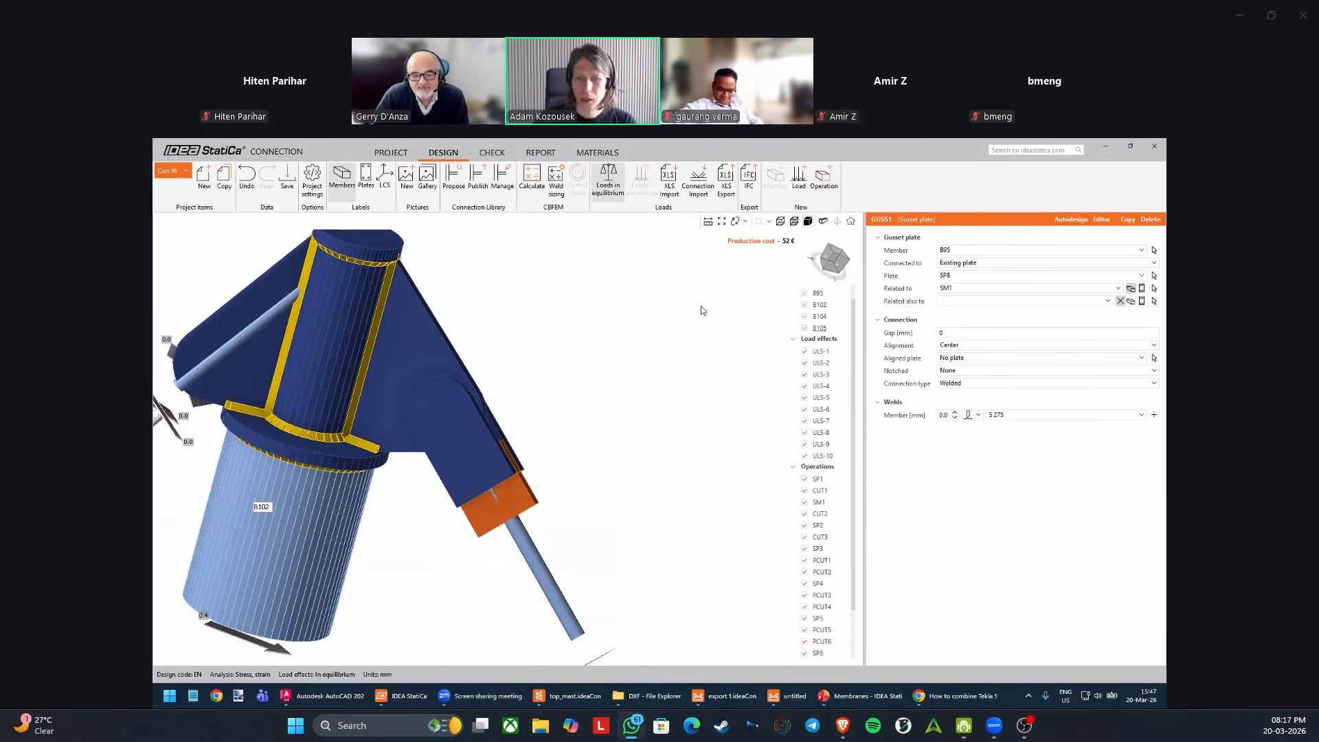
Add a Fastener grid or Contact operation and set its fastener to Pin.
click(828, 180)
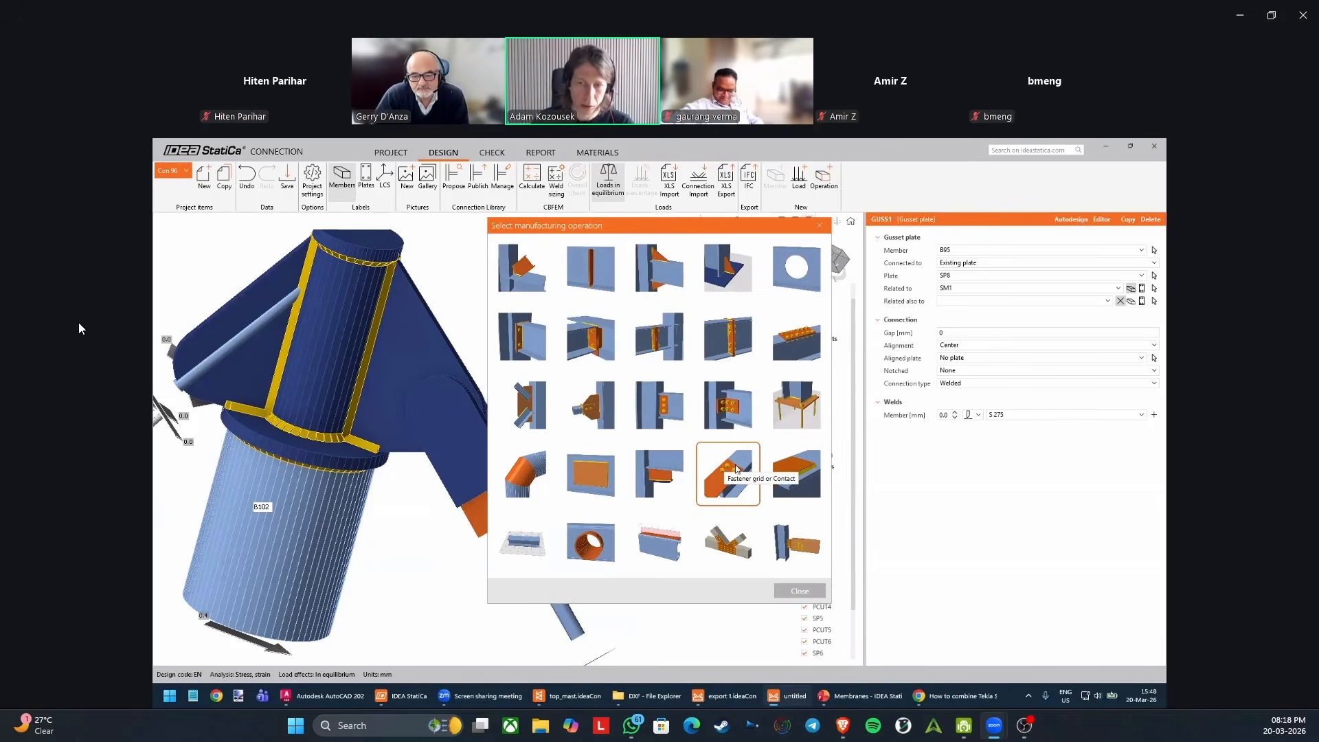
click(737, 468)
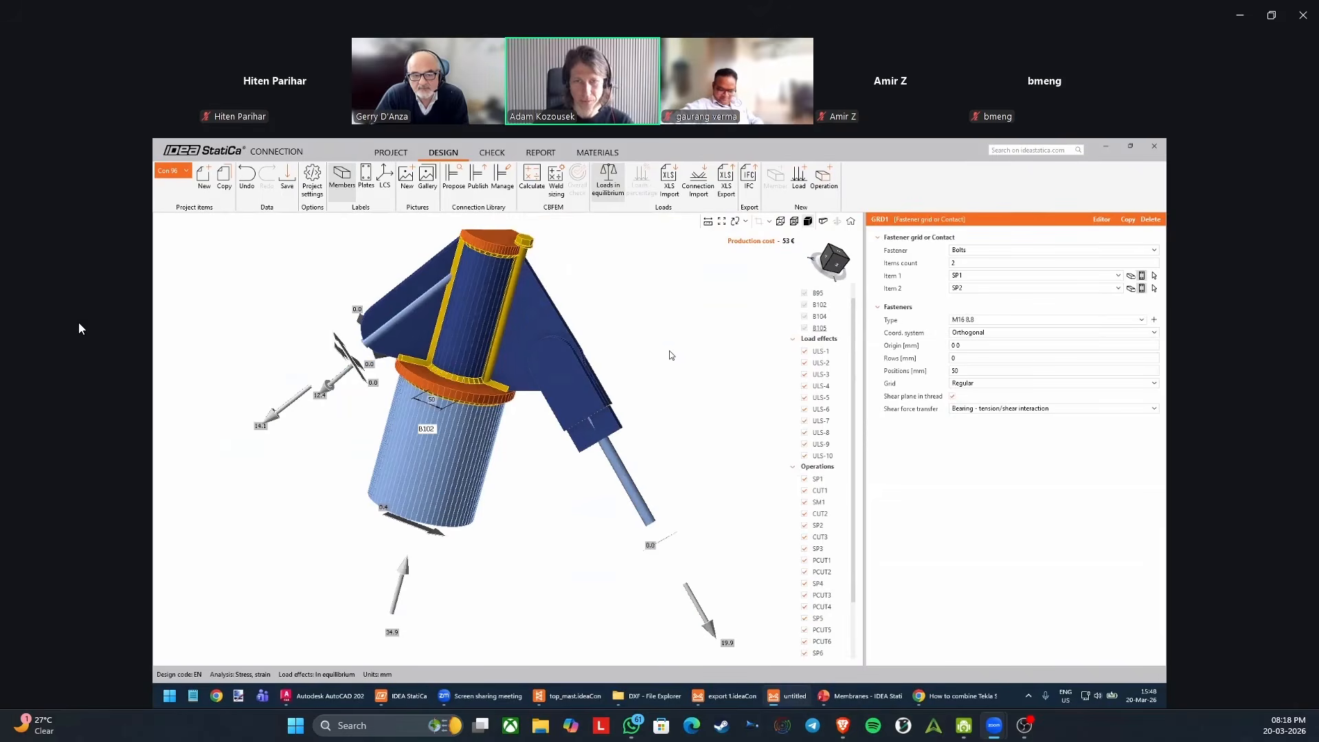
scroll(550, 282, up, 5)
middle_drag(522, 324, 524, 292)
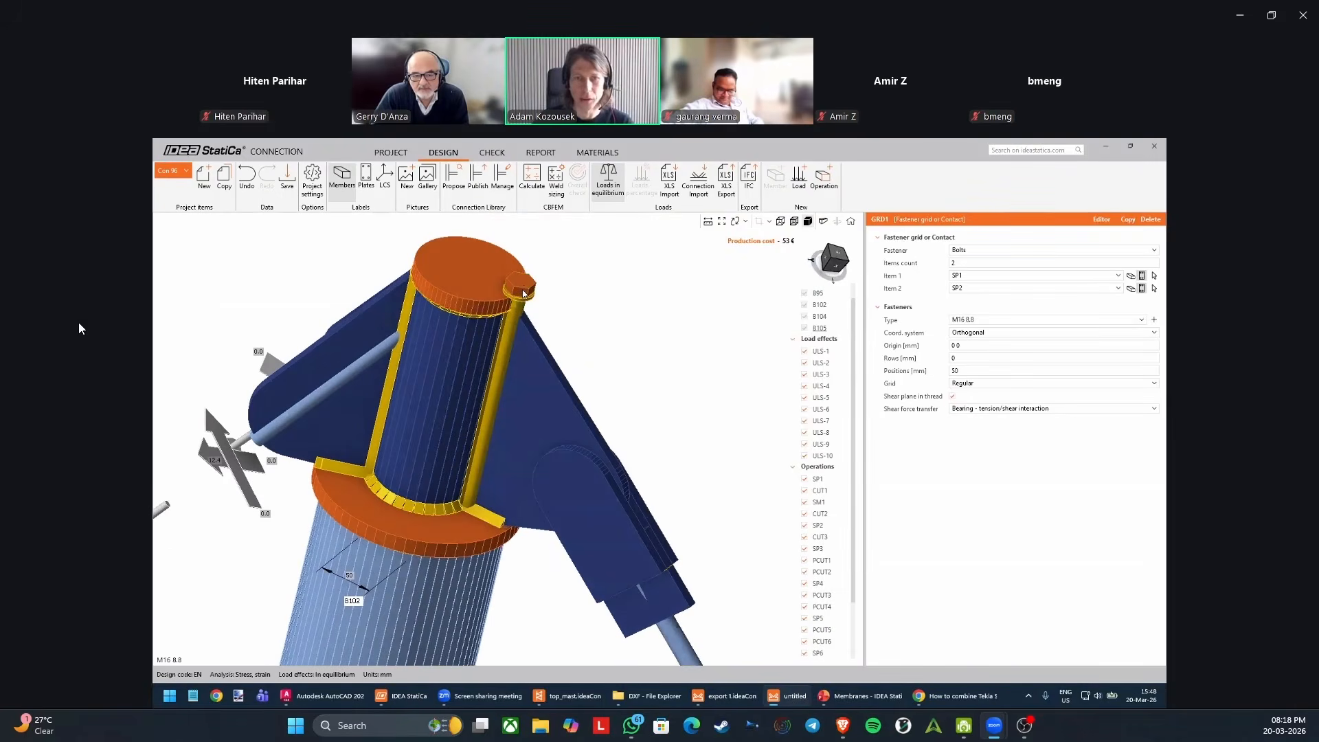
middle_drag(584, 367, 661, 383)
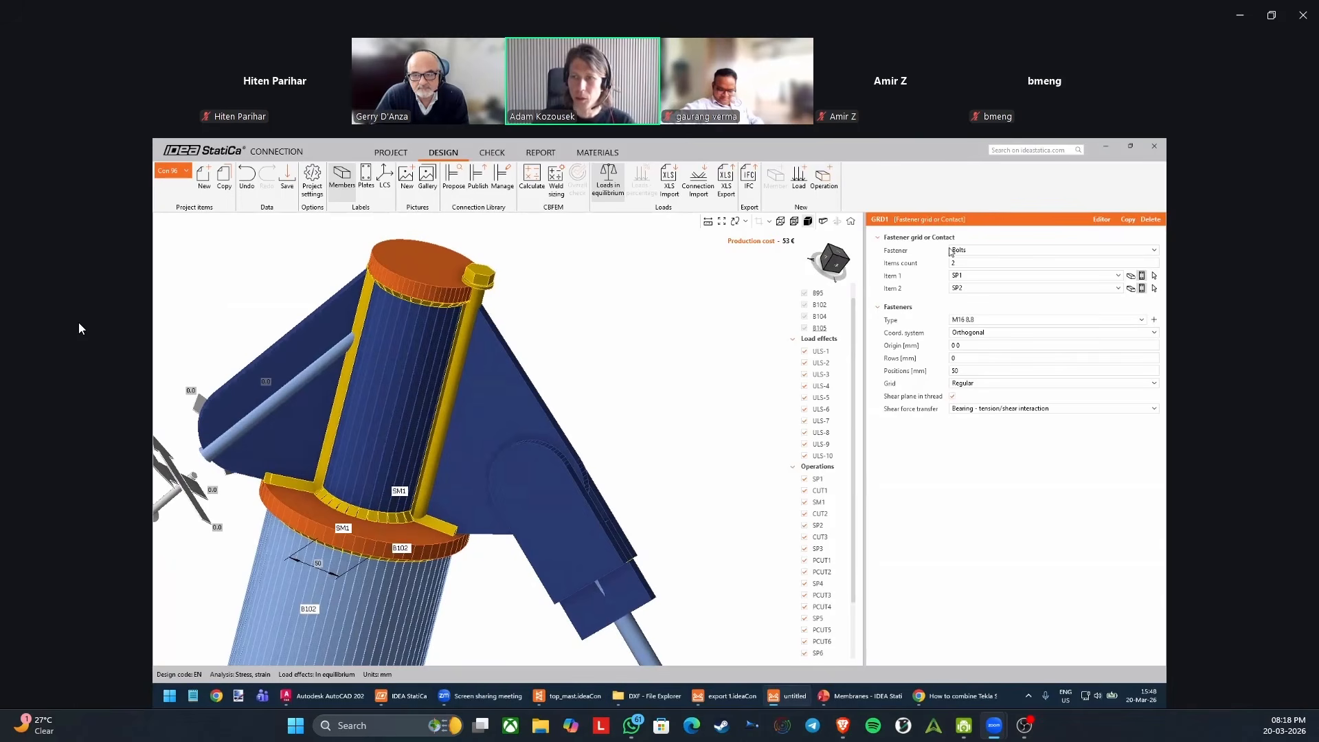
click(970, 253)
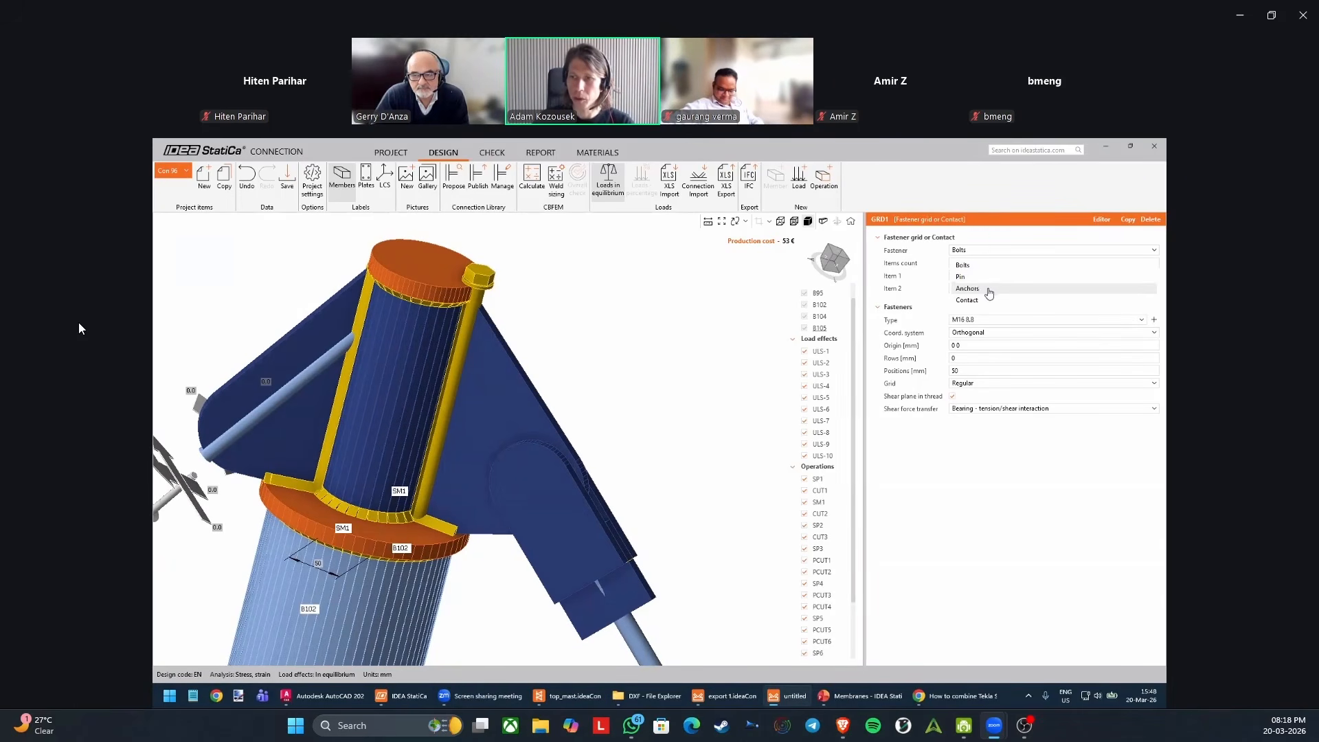
click(970, 277)
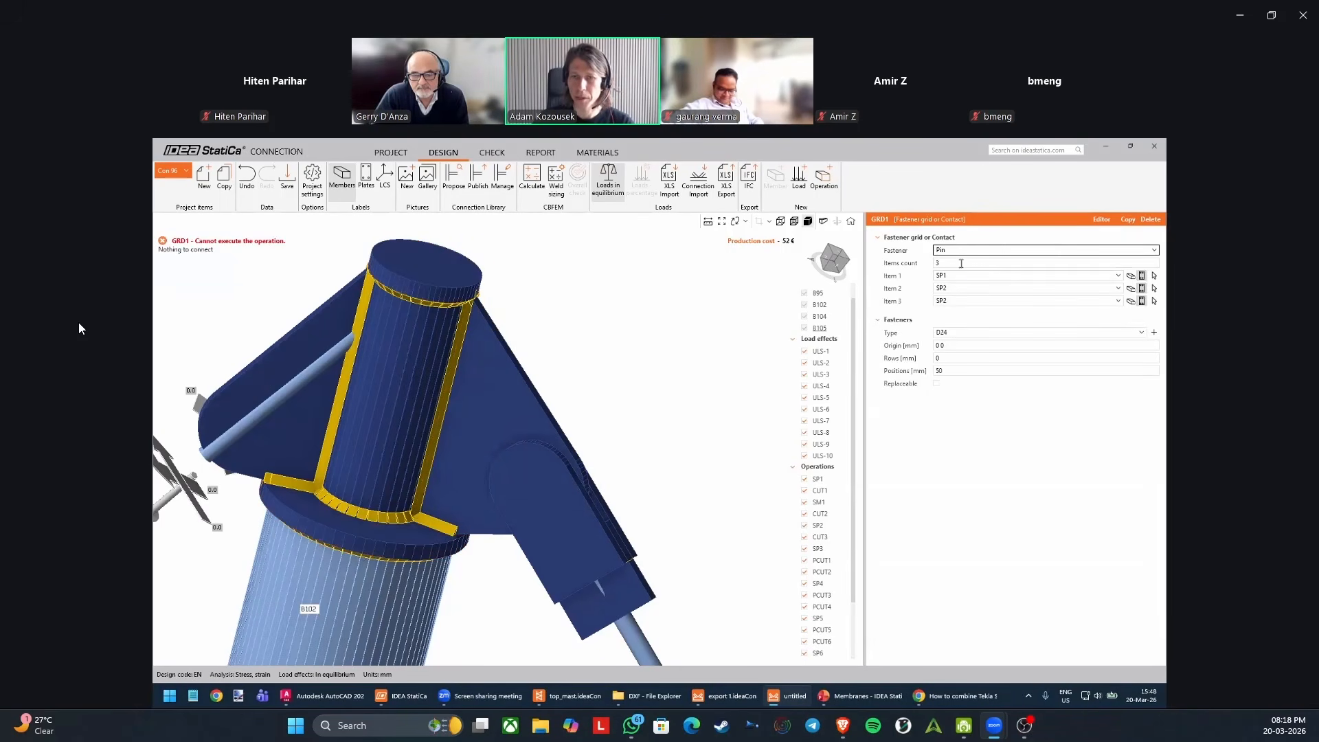
Assign doubler SP7, rib SP3 and doubler SP6 as the three items connected by the pin.
middle_drag(658, 371, 630, 378)
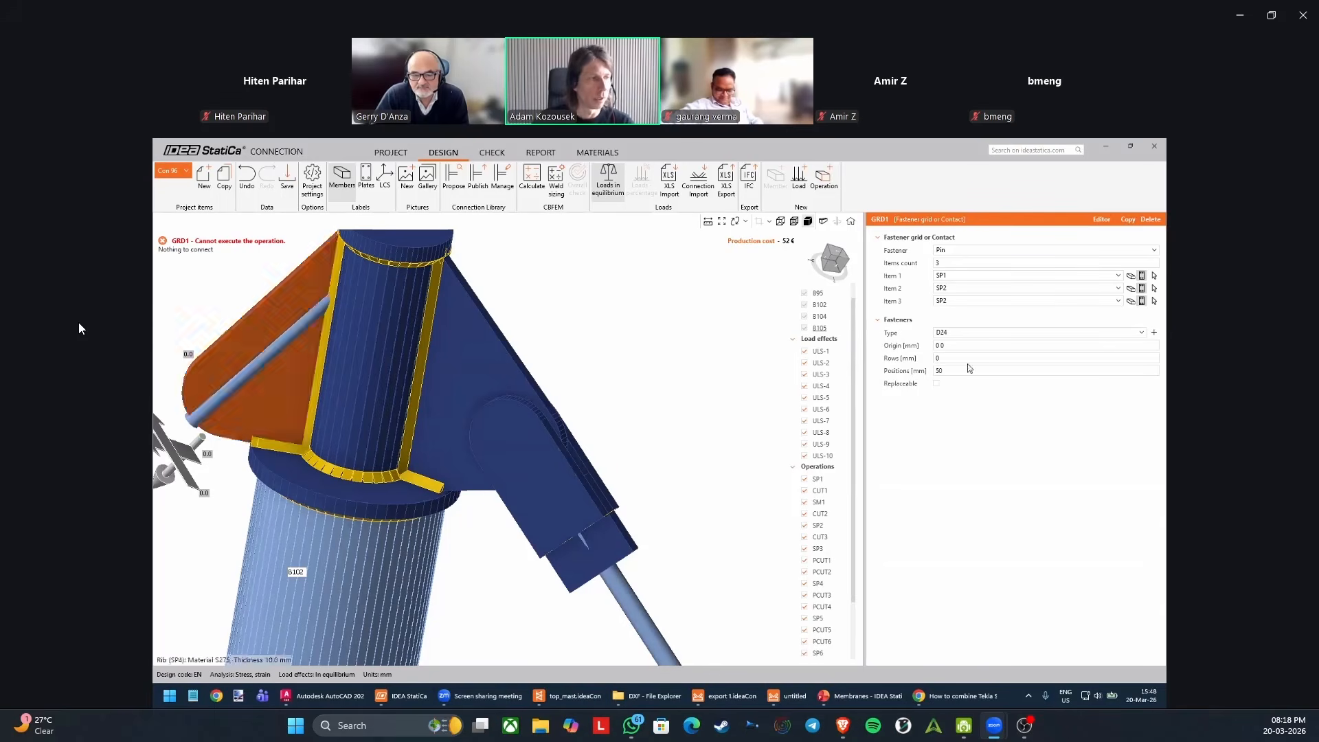
click(1154, 275)
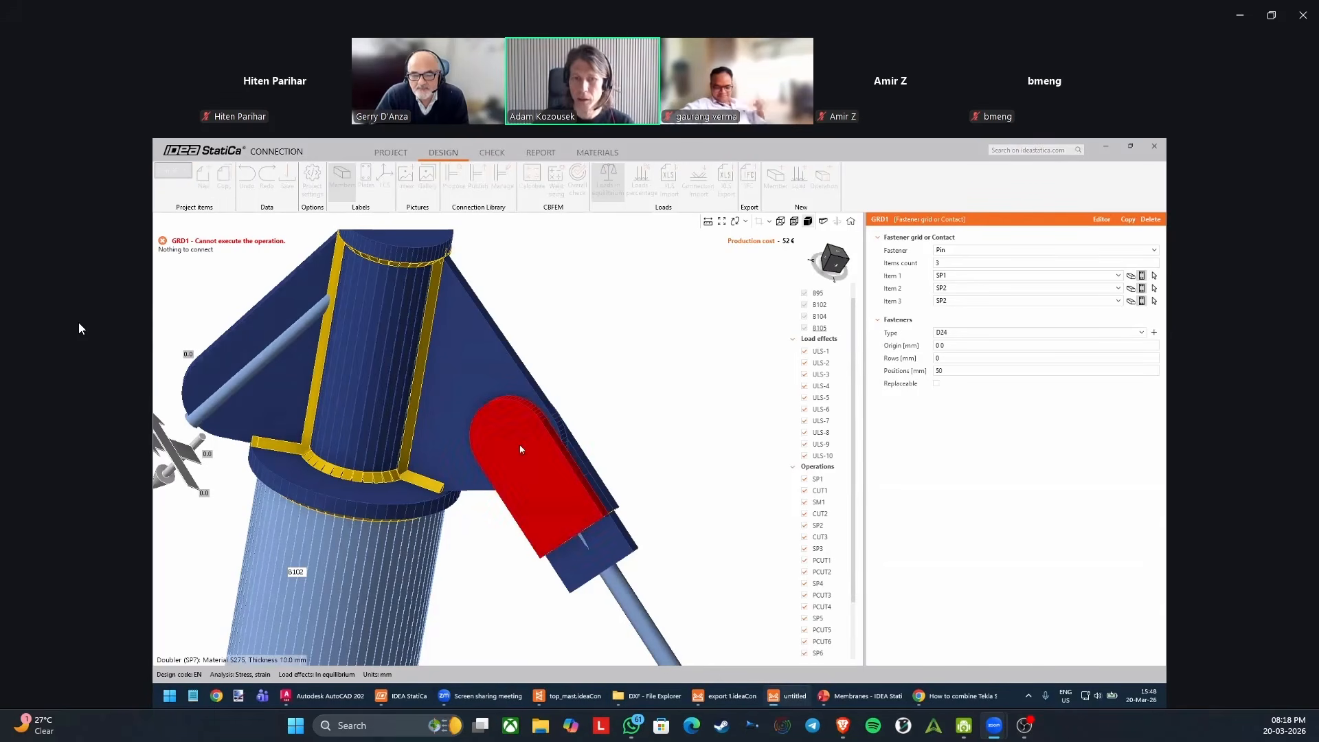
click(522, 449)
middle_drag(564, 457, 707, 403)
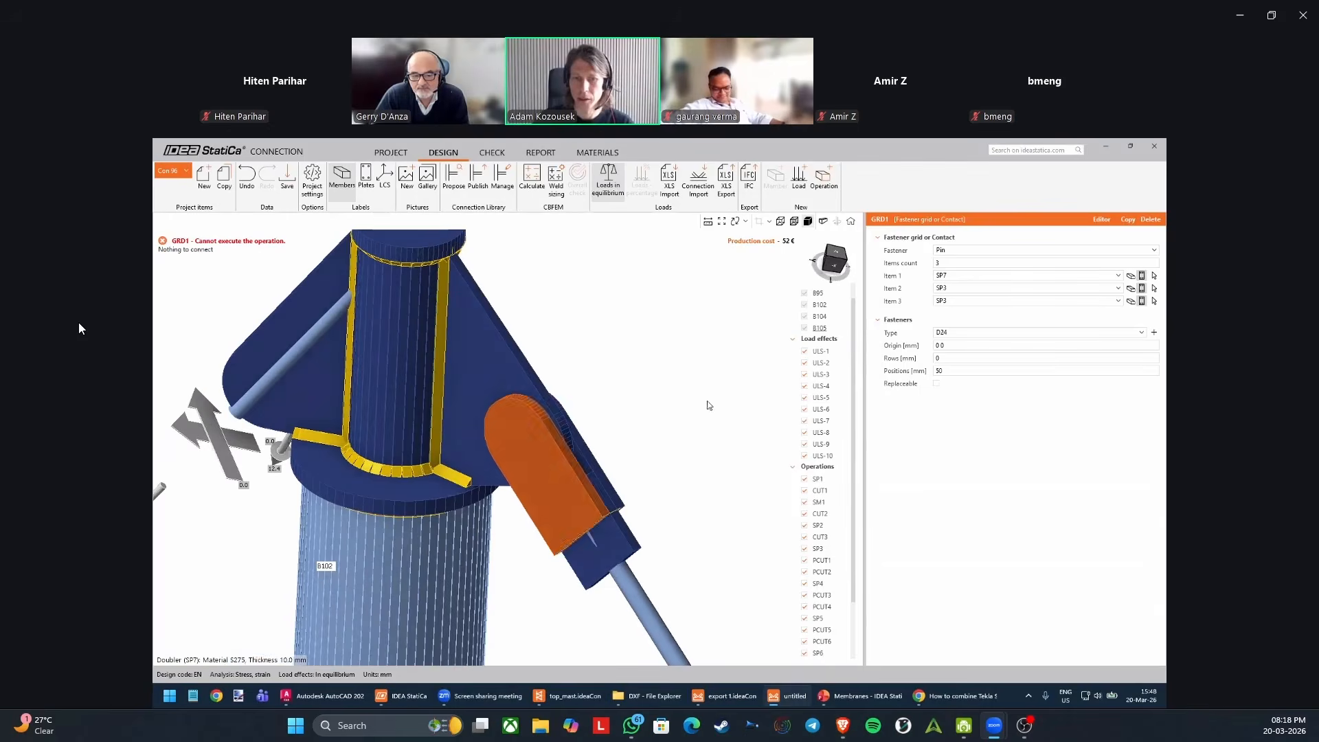
click(1154, 288)
click(520, 382)
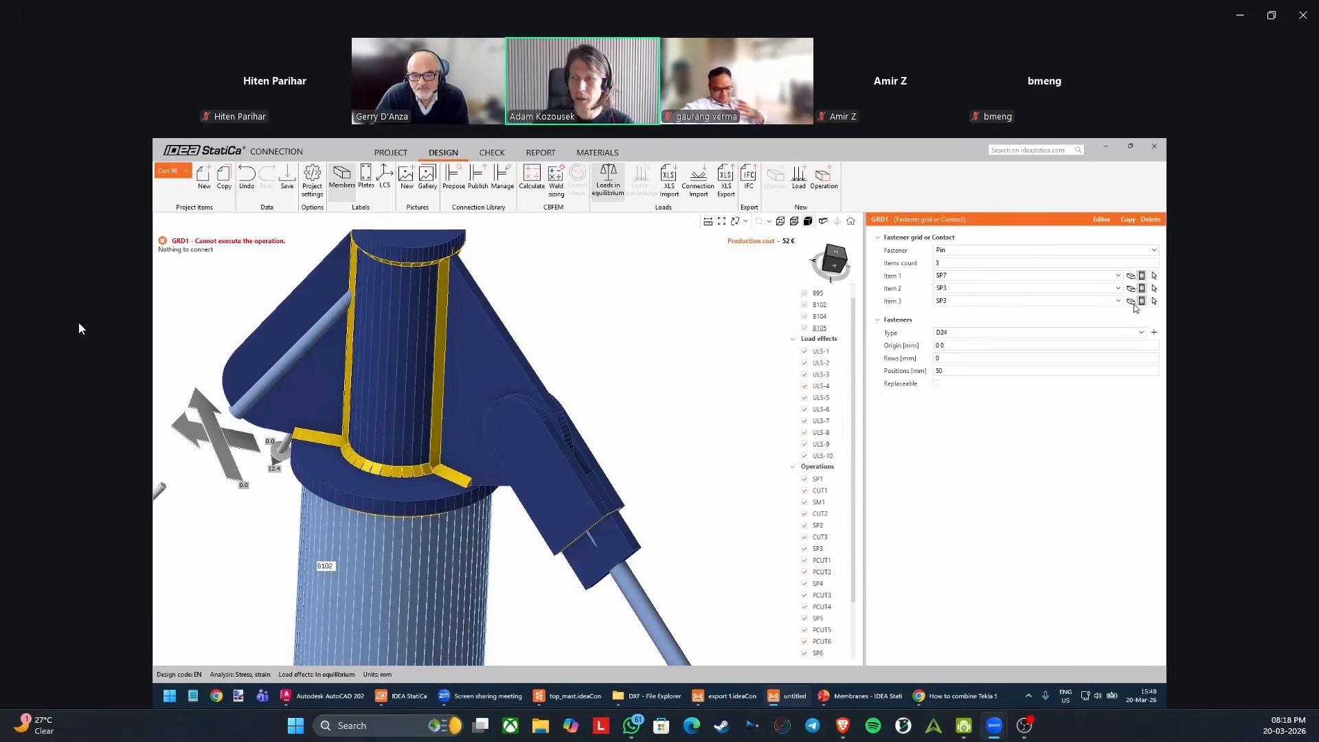
click(597, 457)
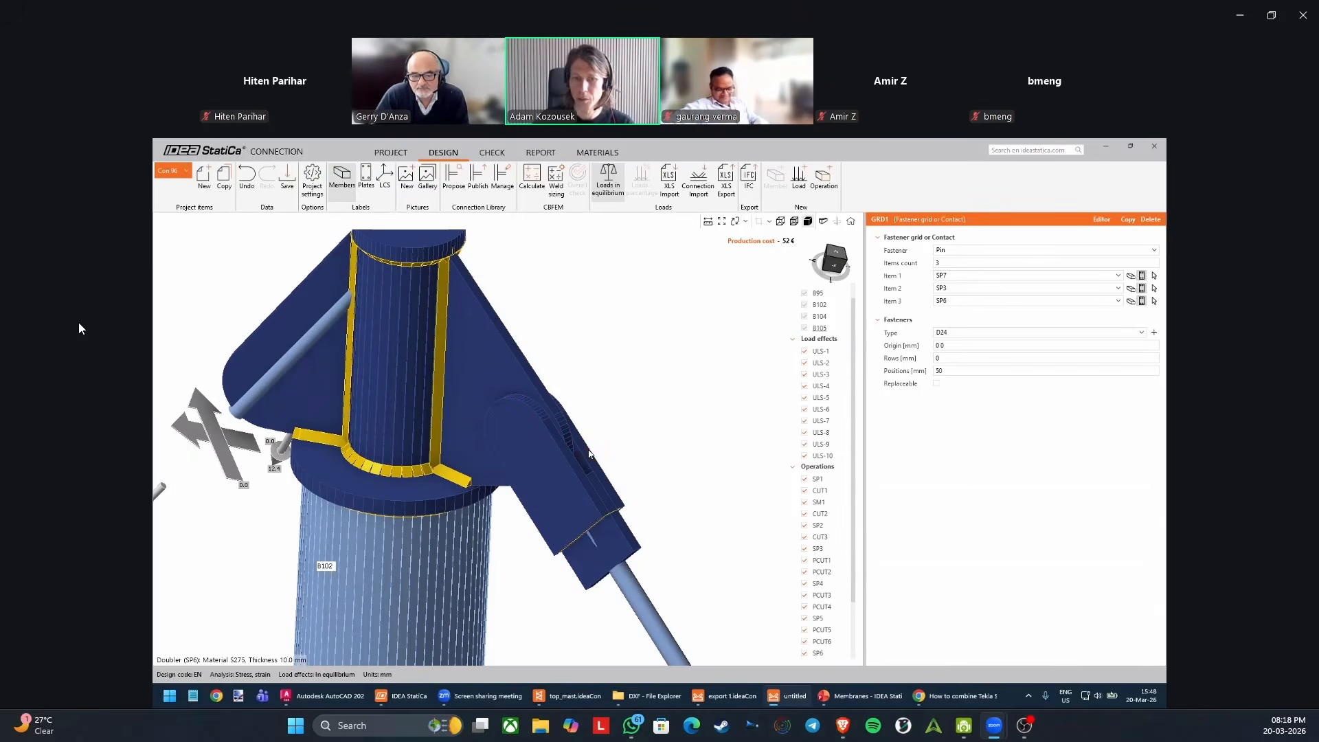
middle_drag(611, 452, 602, 517)
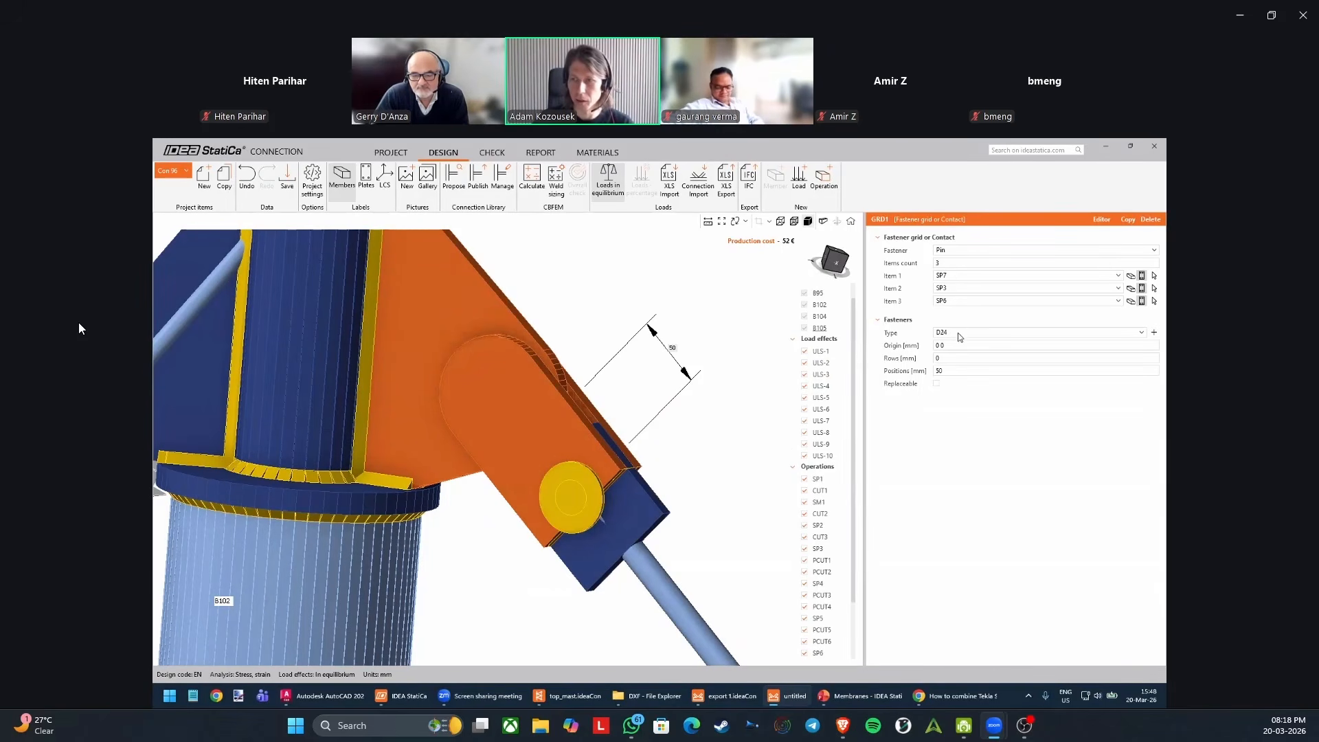
click(1154, 333)
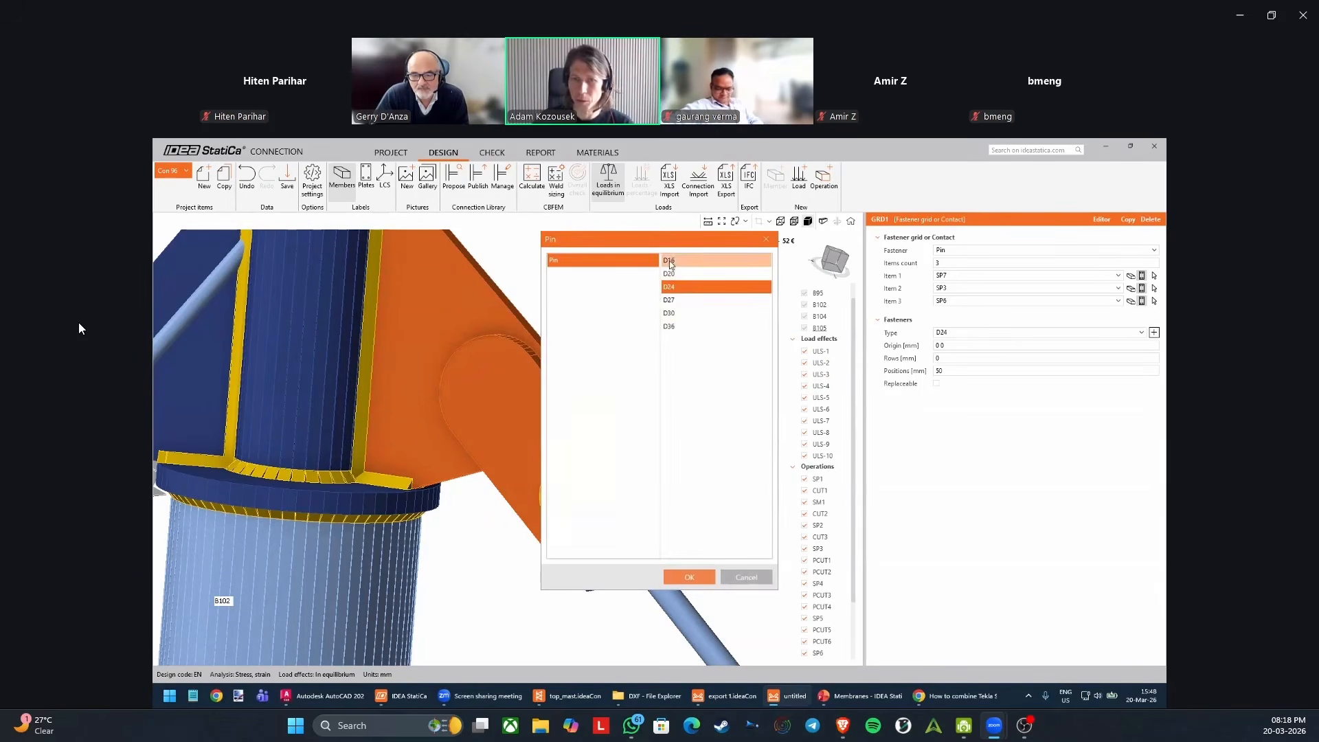
click(686, 301)
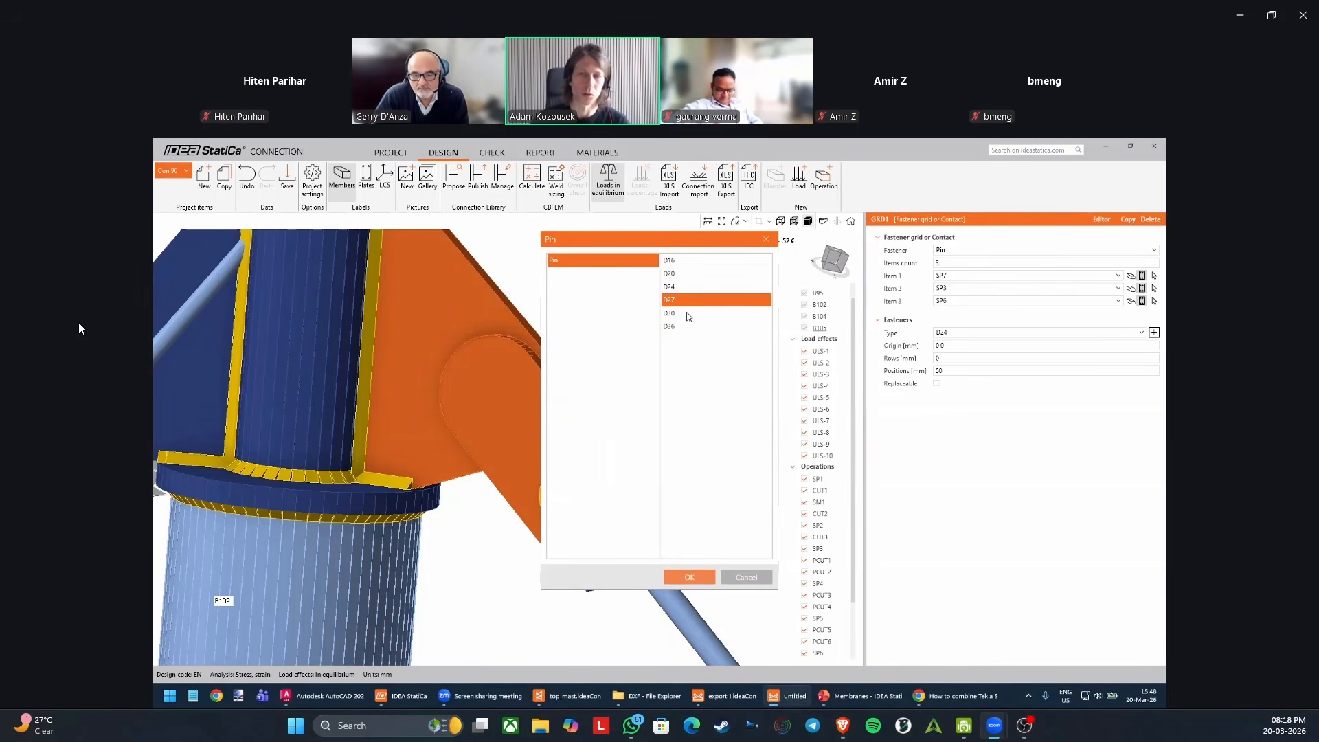
click(748, 577)
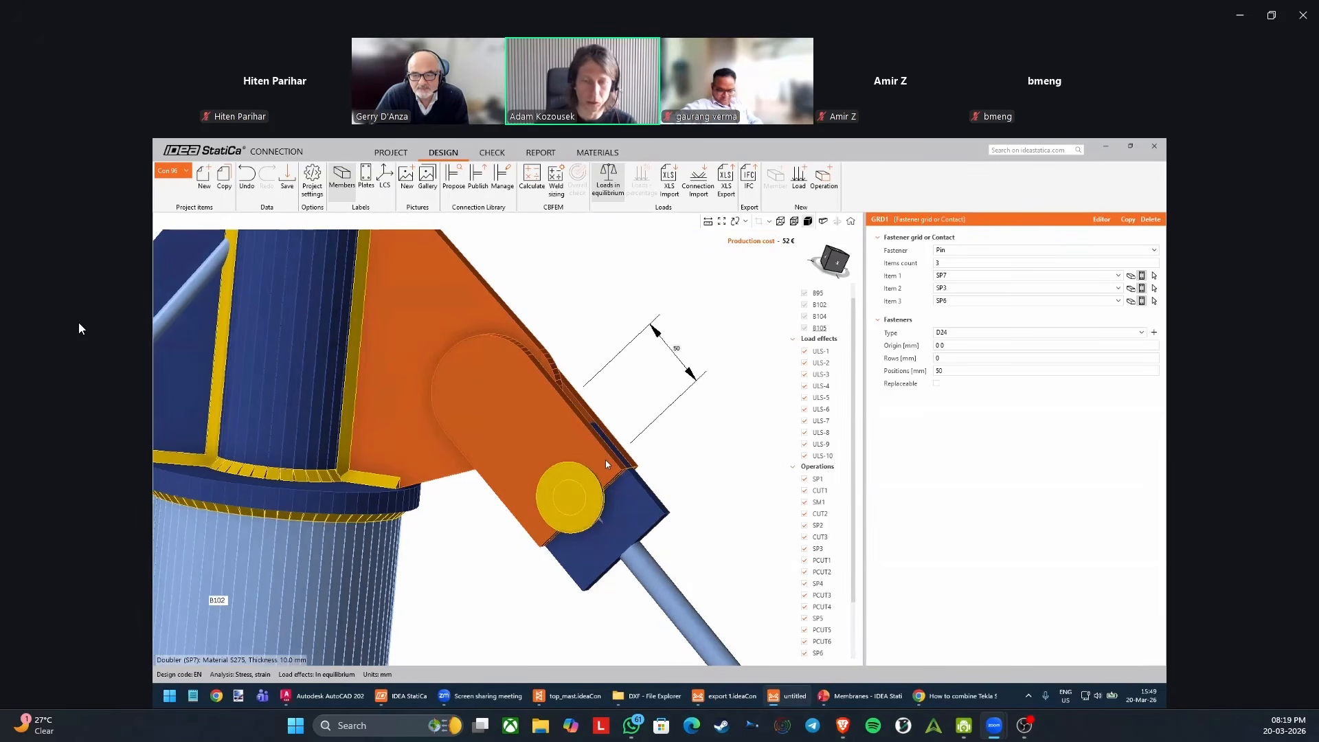
Set the pin's position to -40 mm, moving it into the rounded end of the doublers.
mouse_move(612, 404)
middle_down()
mouse_move(608, 368)
mouse_move(611, 386)
middle_up()
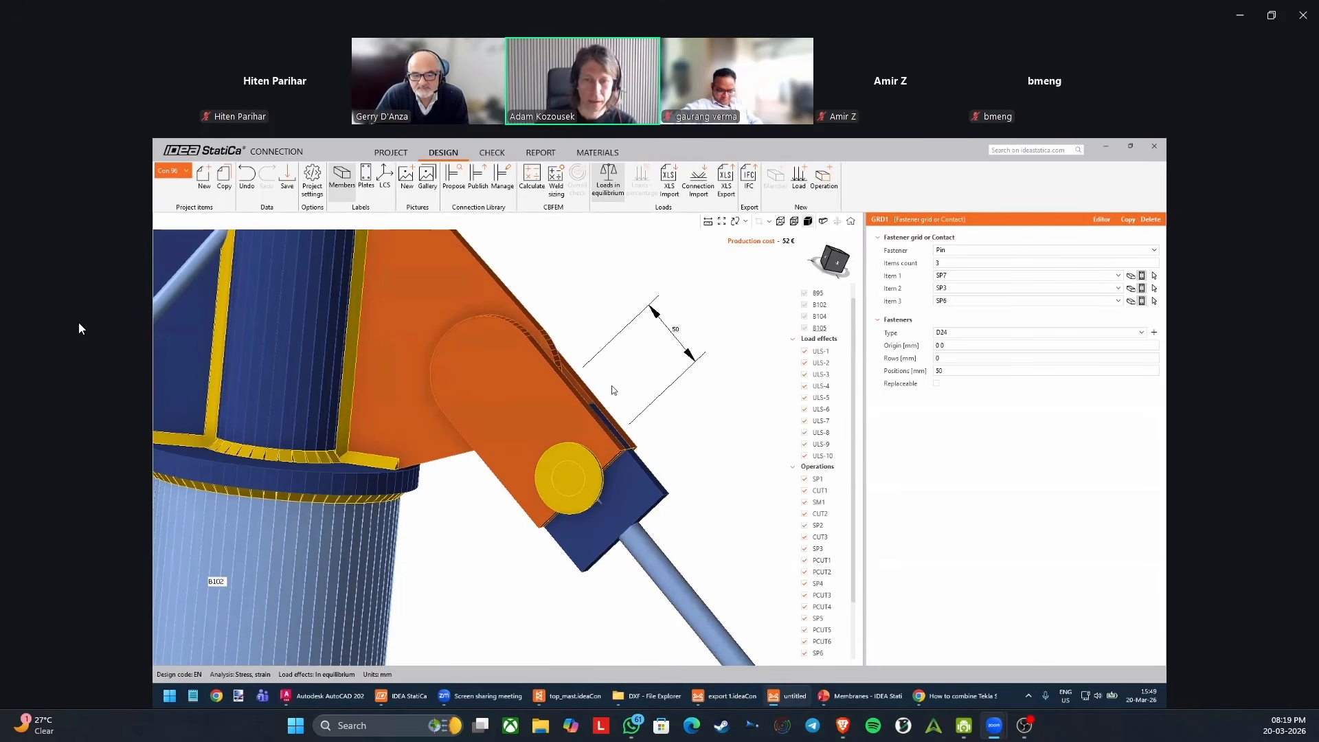
click(957, 370)
text(0)
key(Return)
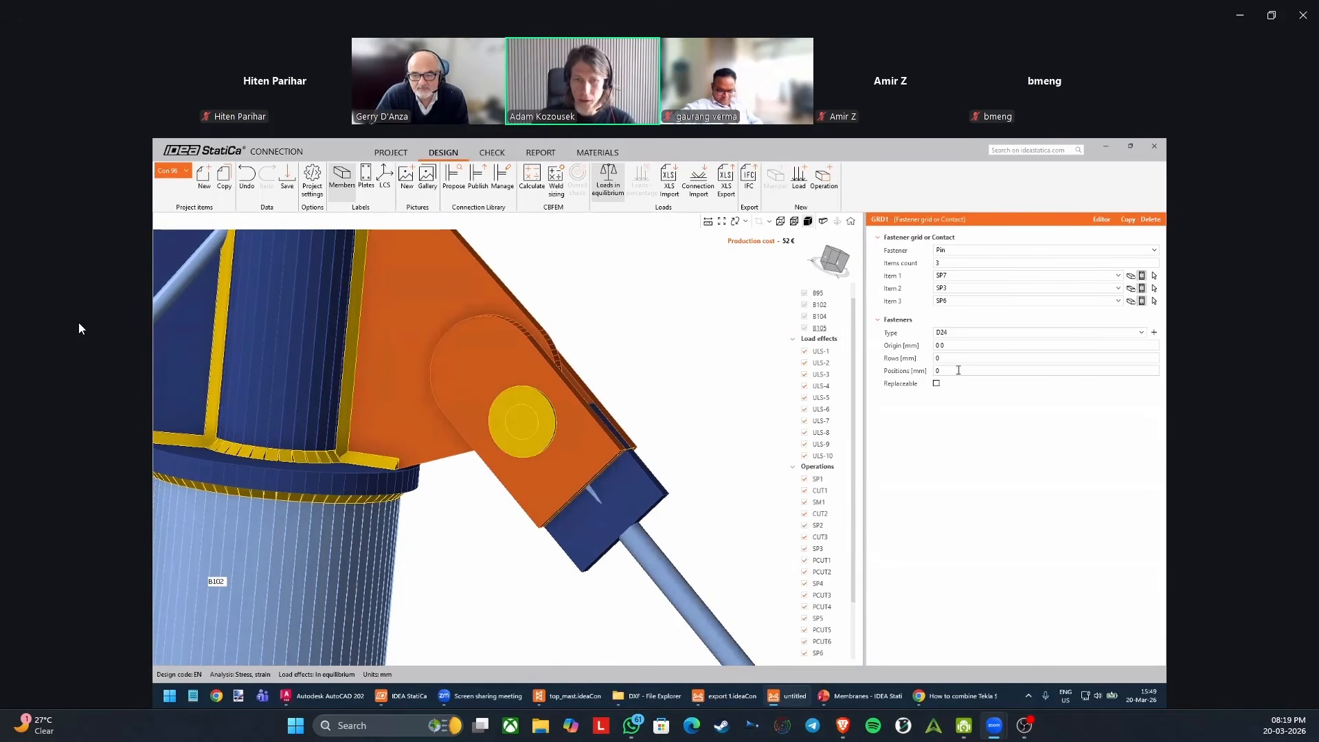
click(956, 373)
text(10)
key(Return)
click(956, 374)
text(-40)
key(Return)
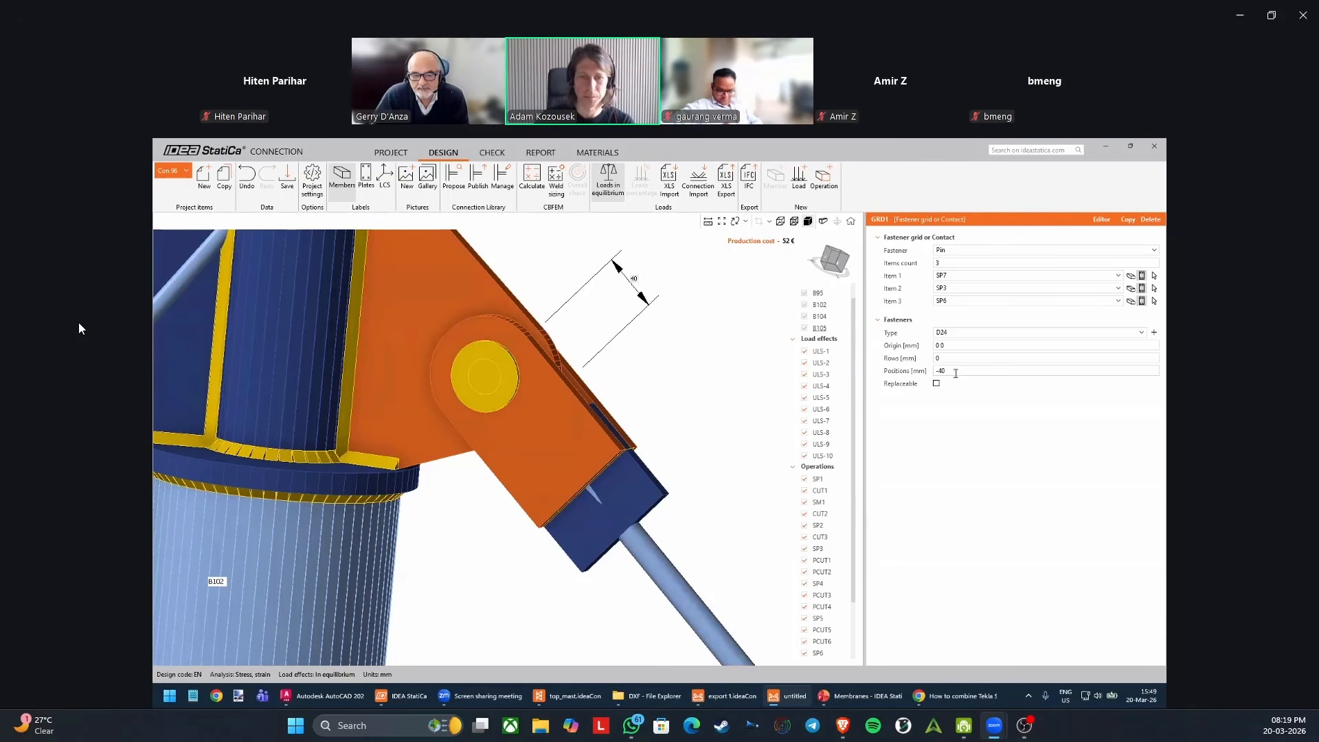
Examine the pinned connection from several sides, following the load path from the cable force through the pin to the rib and base plate.
right_drag(501, 451, 646, 401)
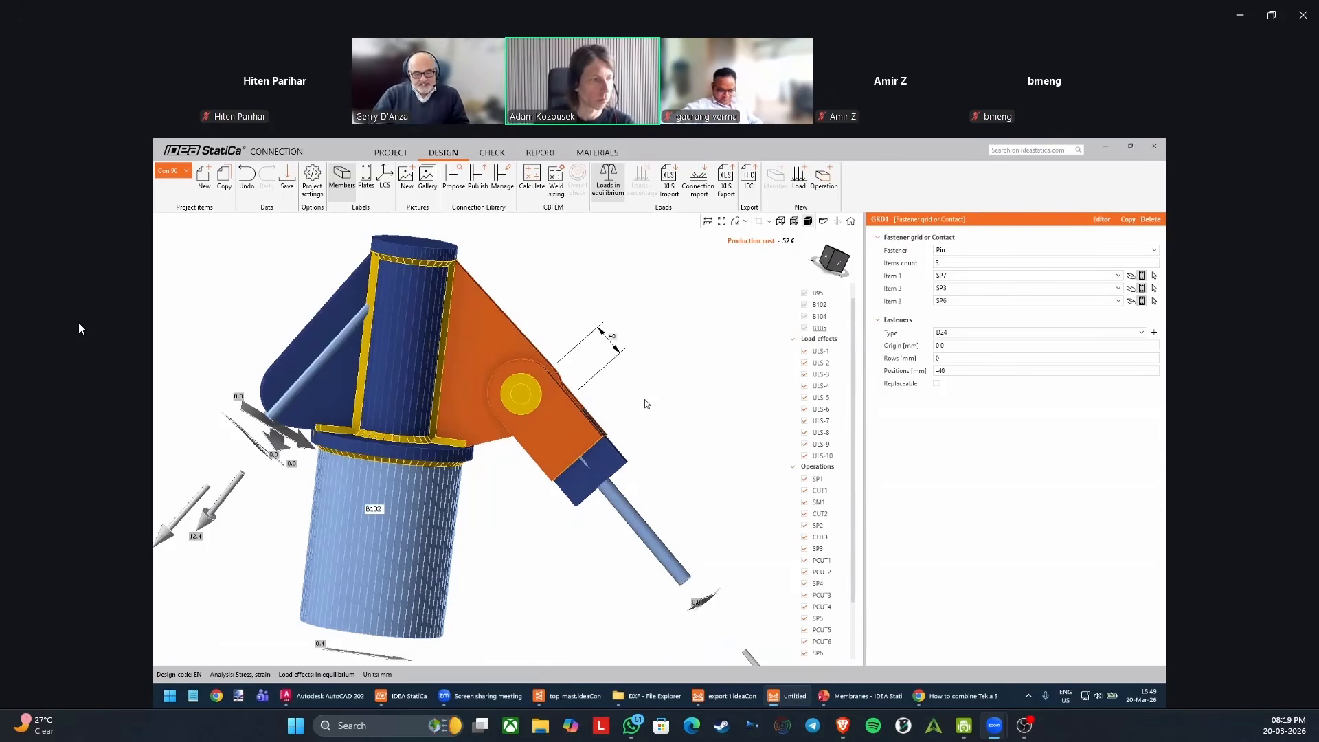
right_drag(616, 397, 548, 432)
middle_drag(599, 396, 613, 430)
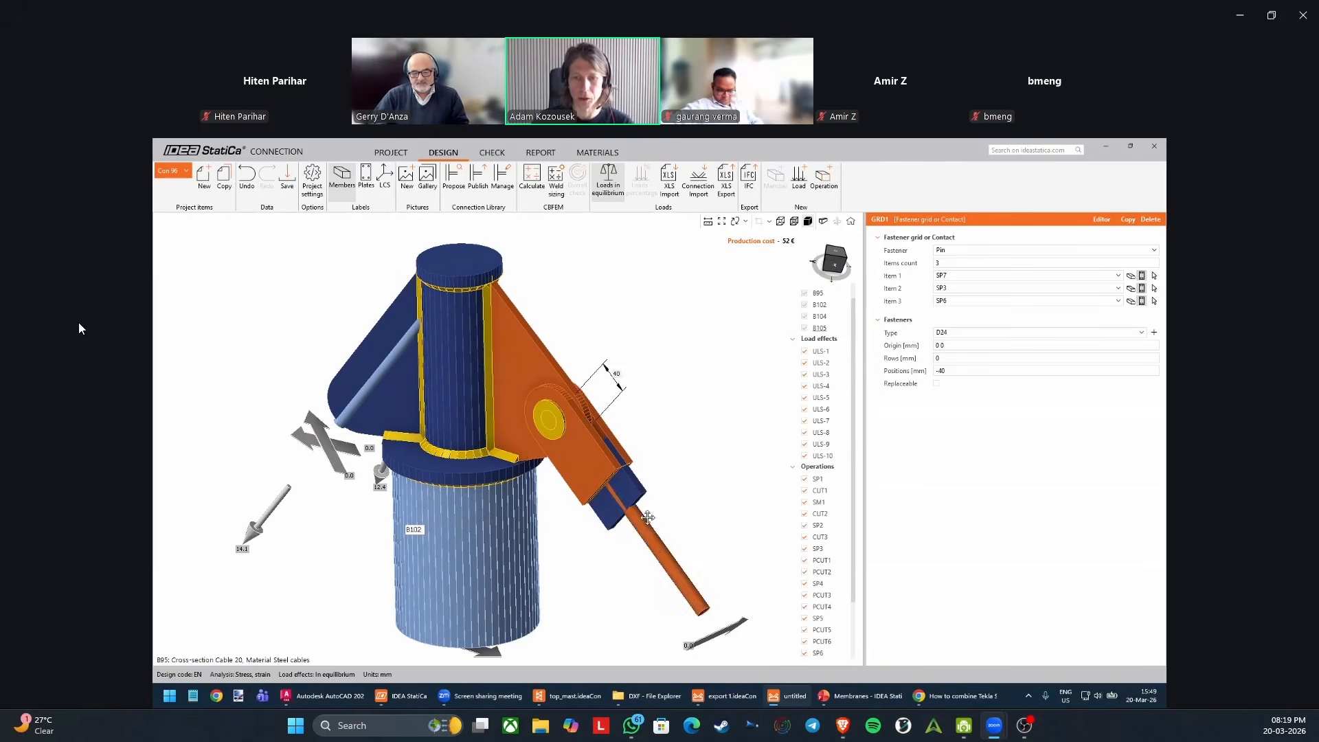
middle_drag(691, 568, 637, 479)
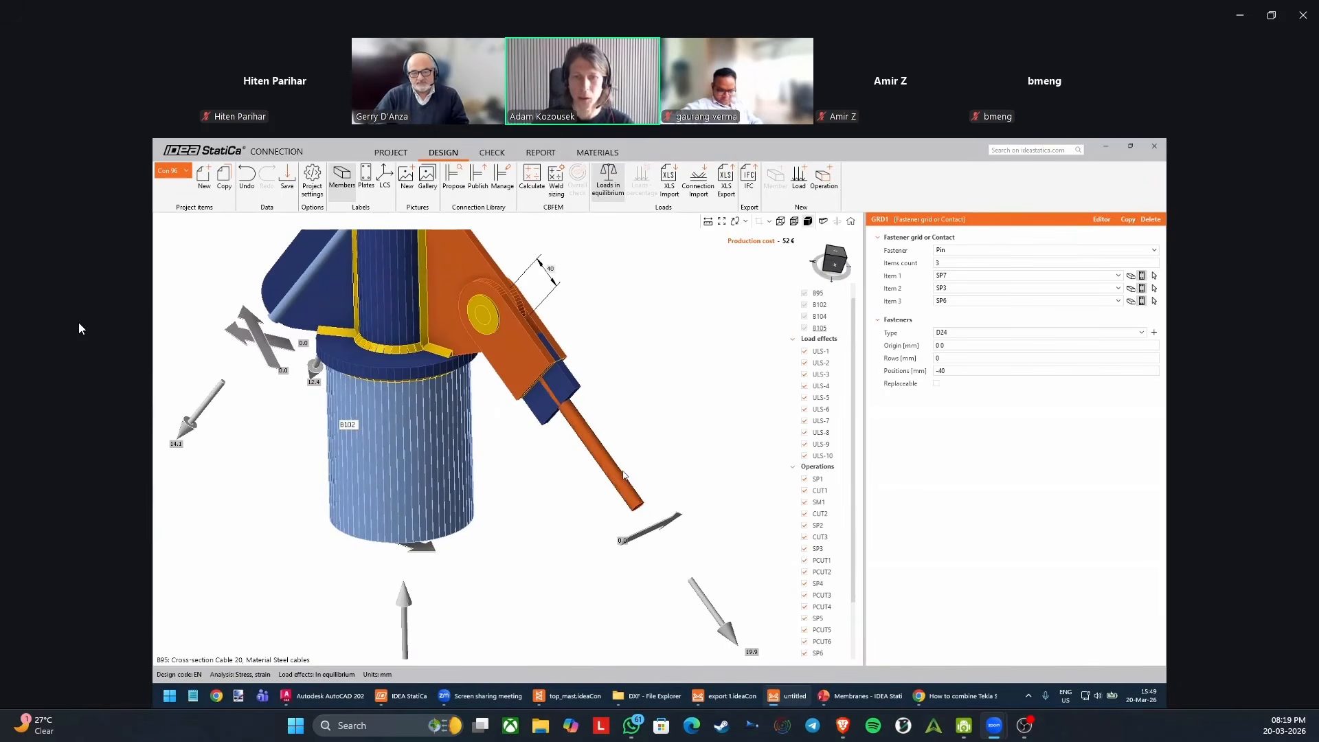
middle_drag(724, 622, 703, 595)
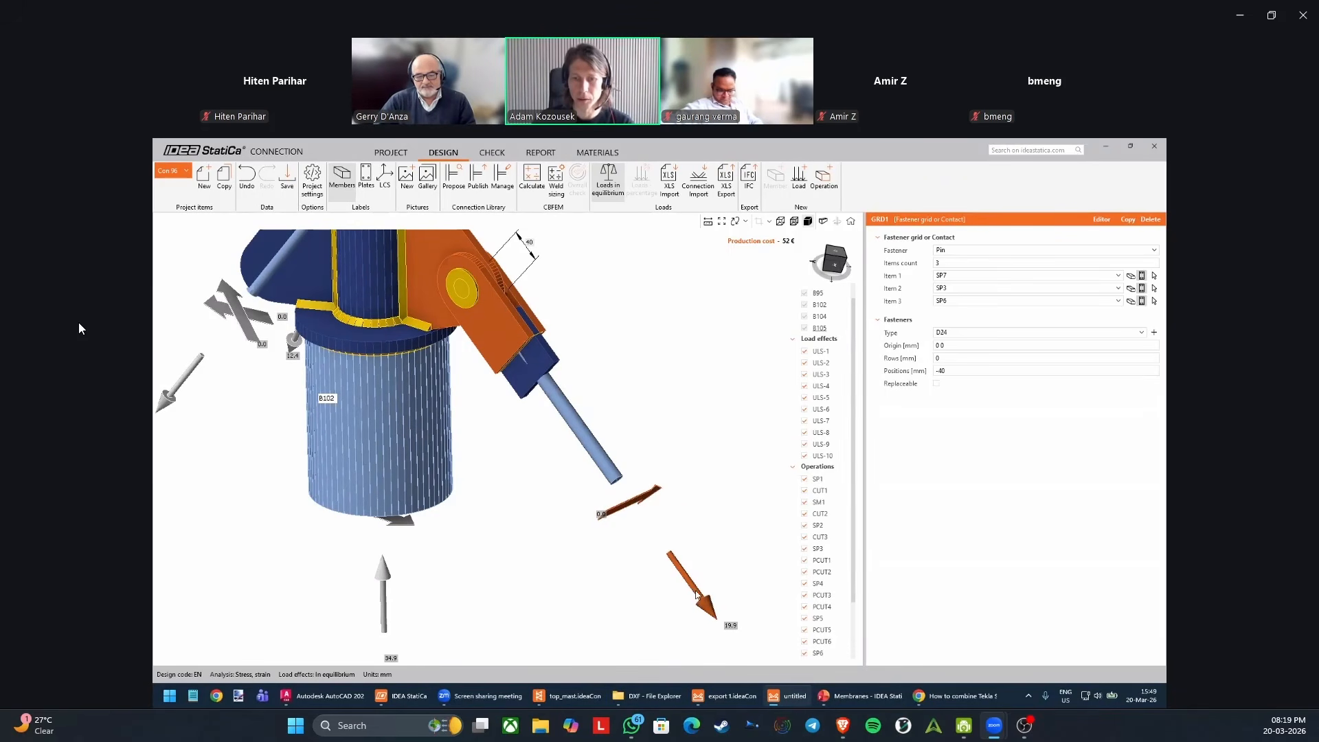
middle_drag(480, 287, 567, 422)
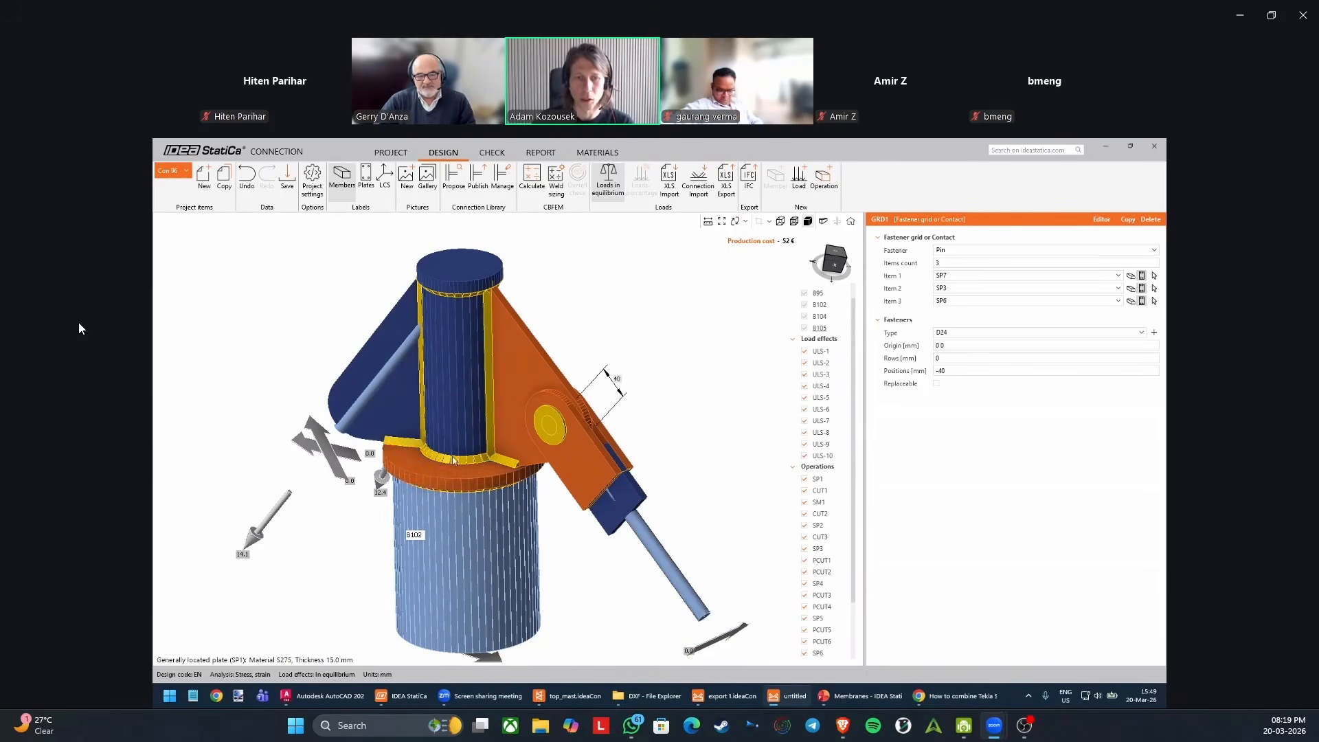
scroll(442, 468, down, 2)
right_drag(446, 470, 490, 475)
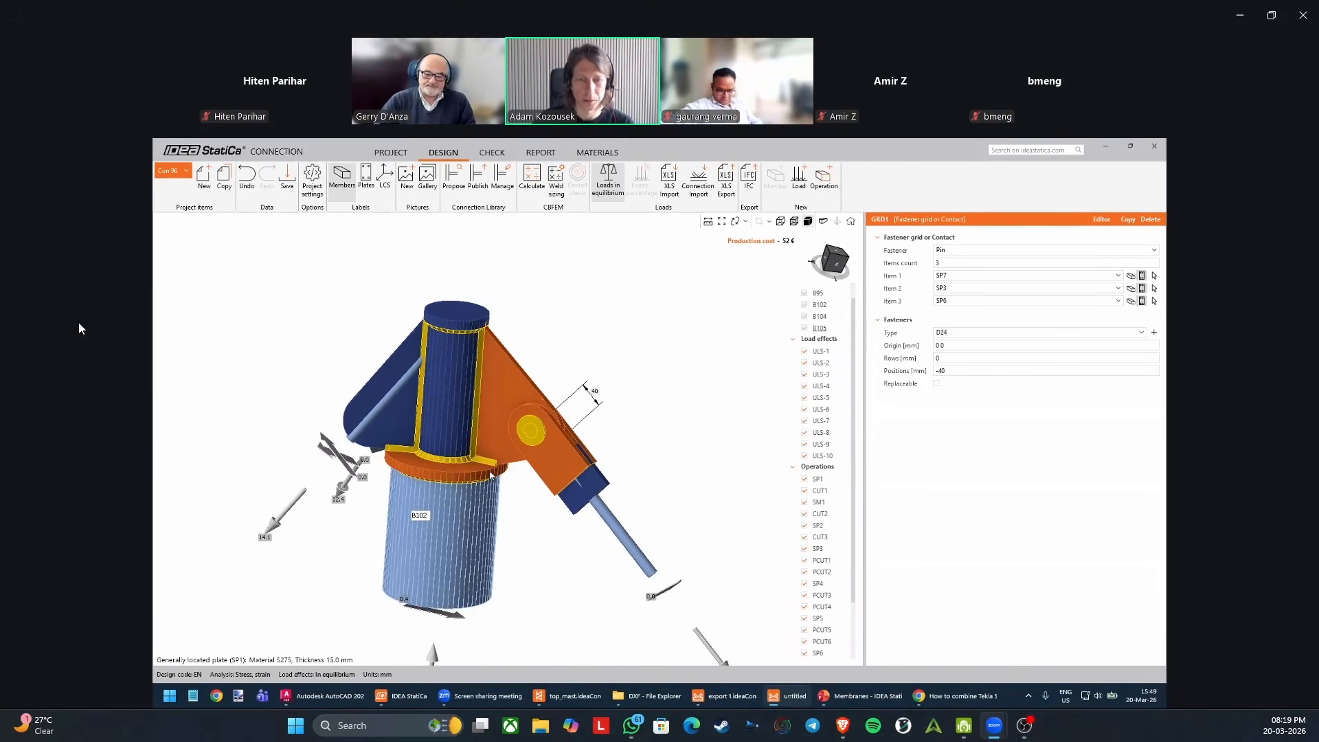
middle_drag(483, 475, 510, 464)
right_drag(478, 457, 411, 407)
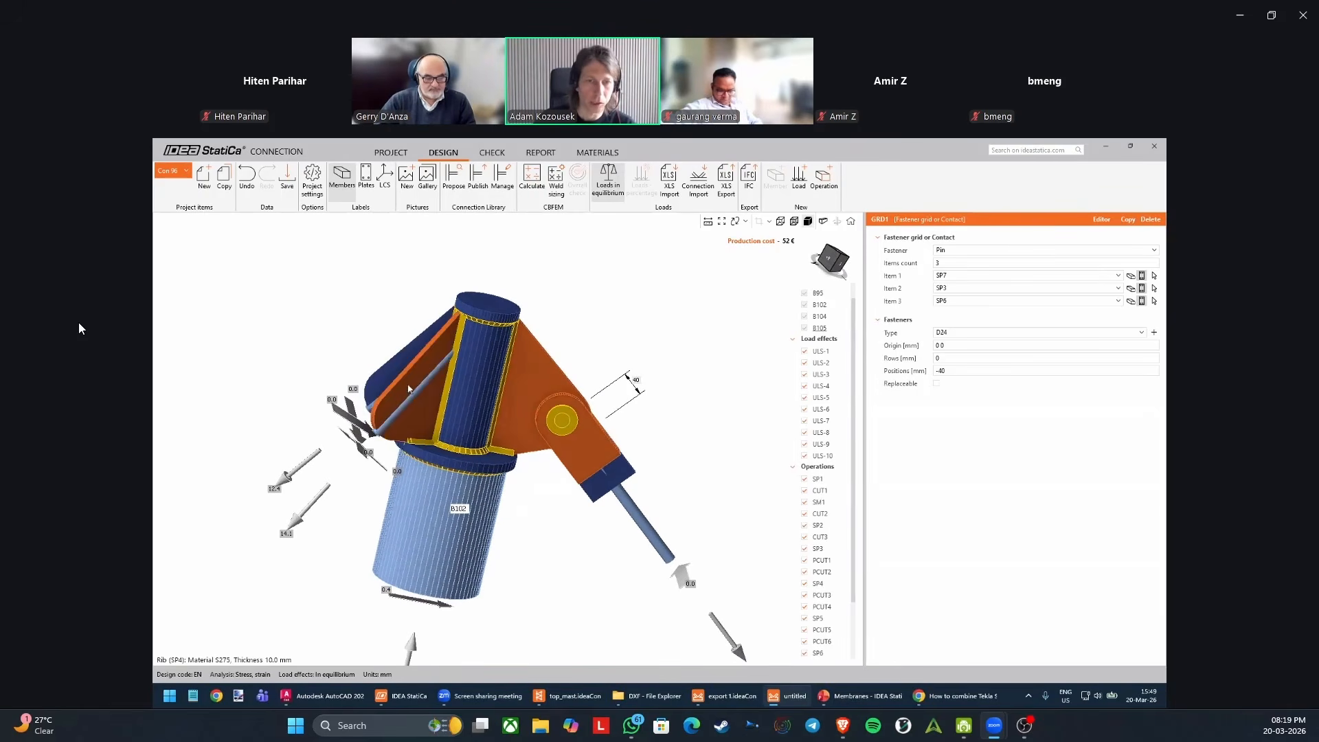
Copy the stiffening plate operations SP6, SP7 and SP8 together.
scroll(842, 539, down, 2)
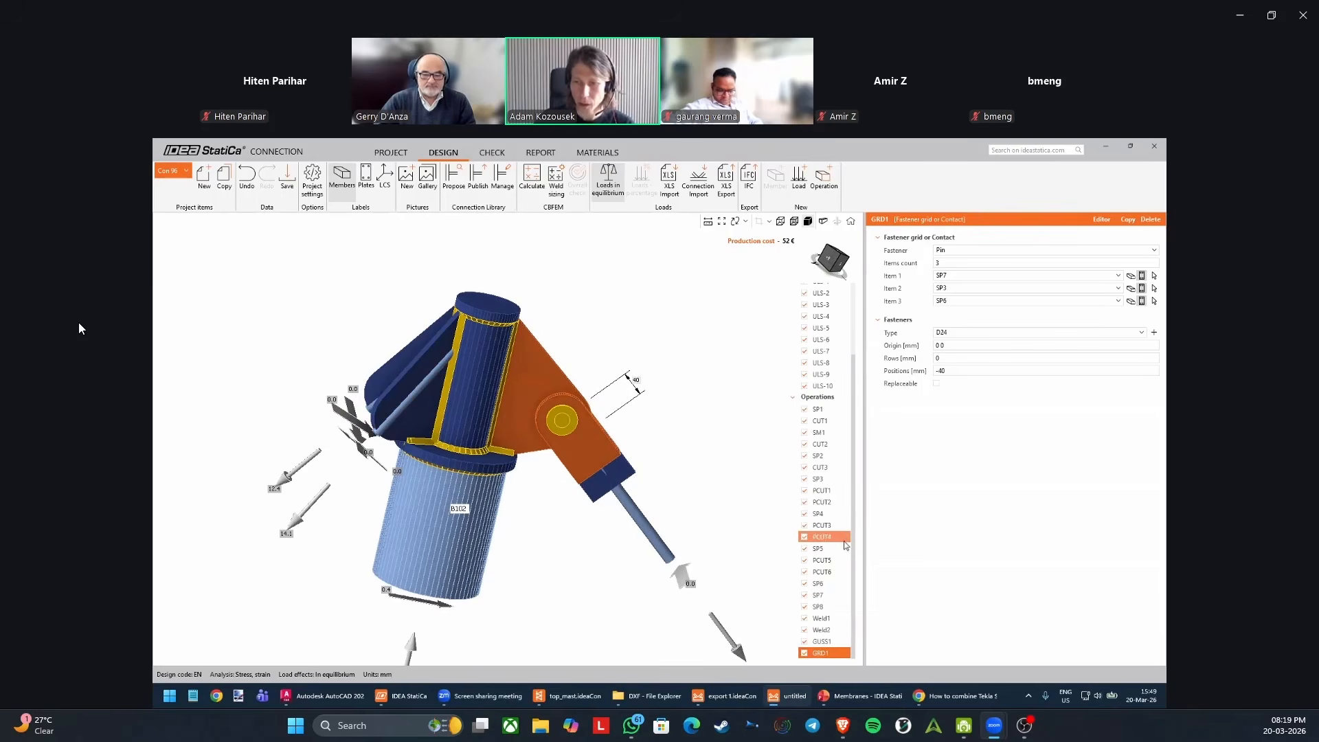
click(831, 584)
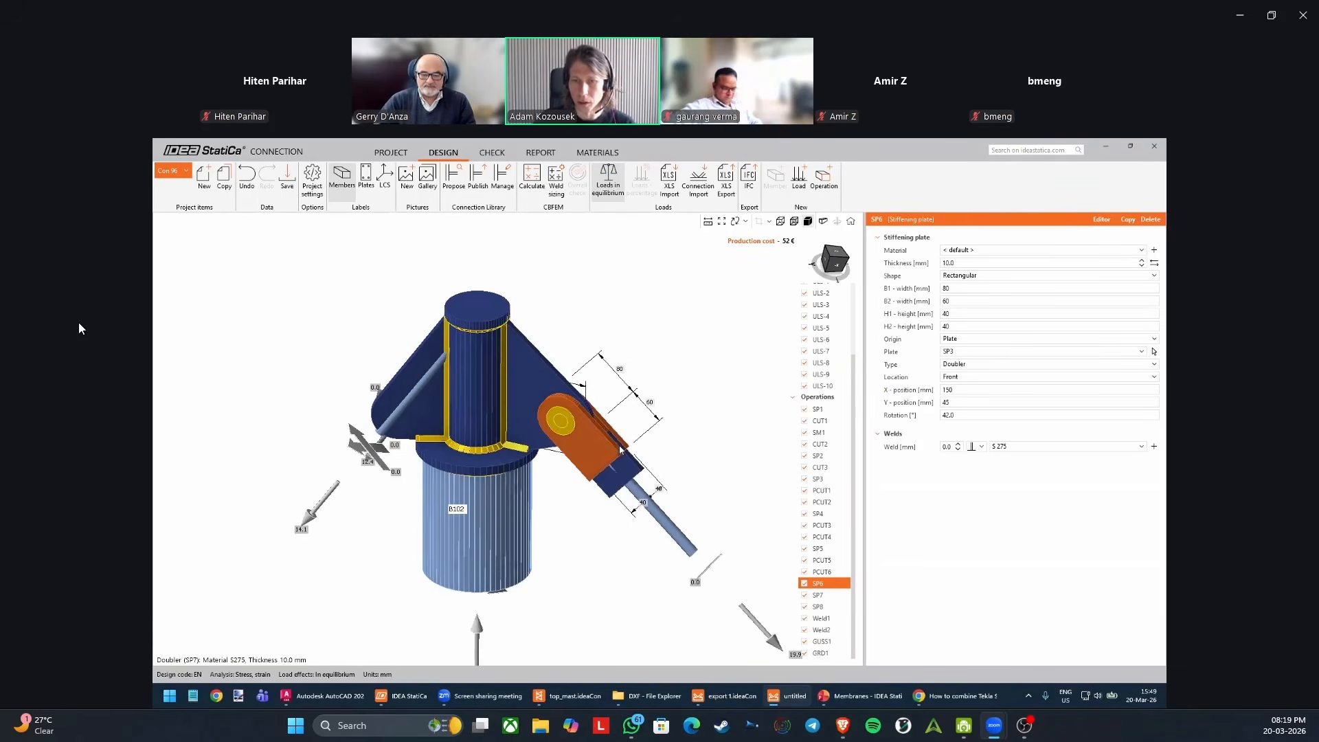
shift+click(831, 607)
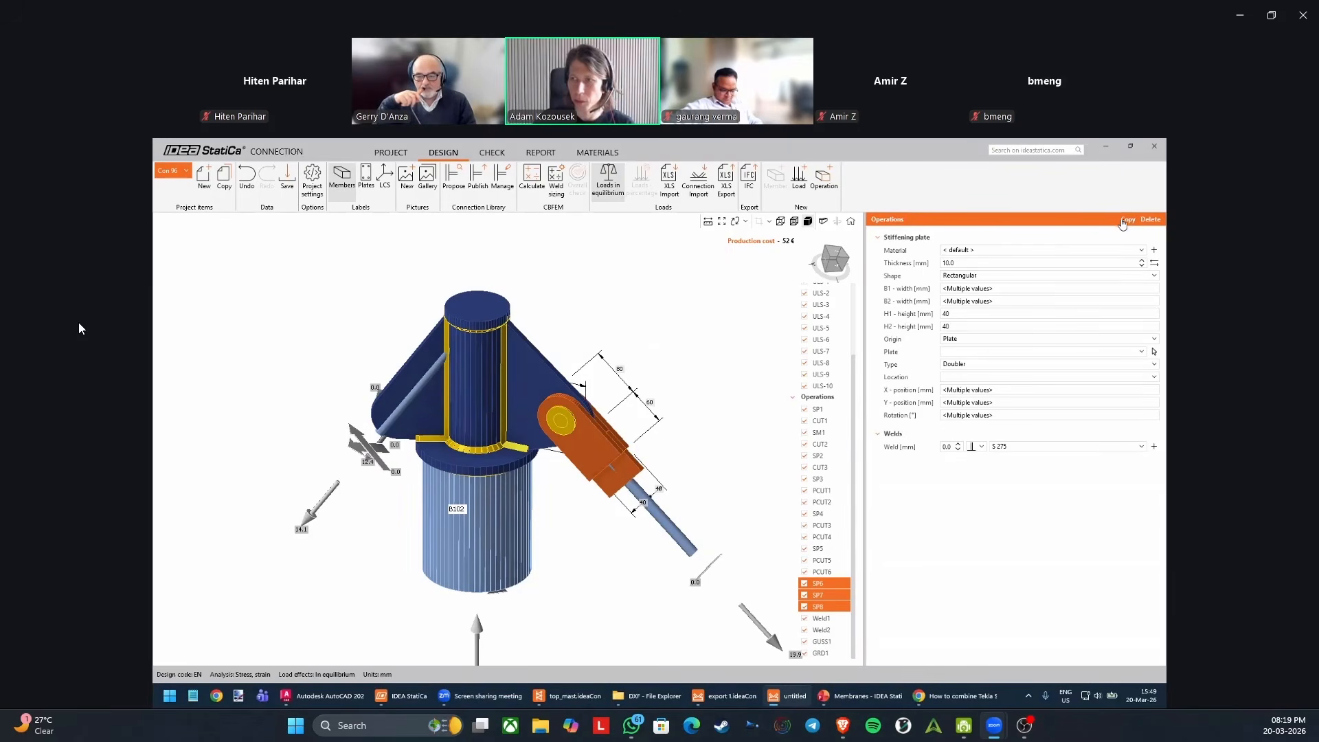
click(631, 416)
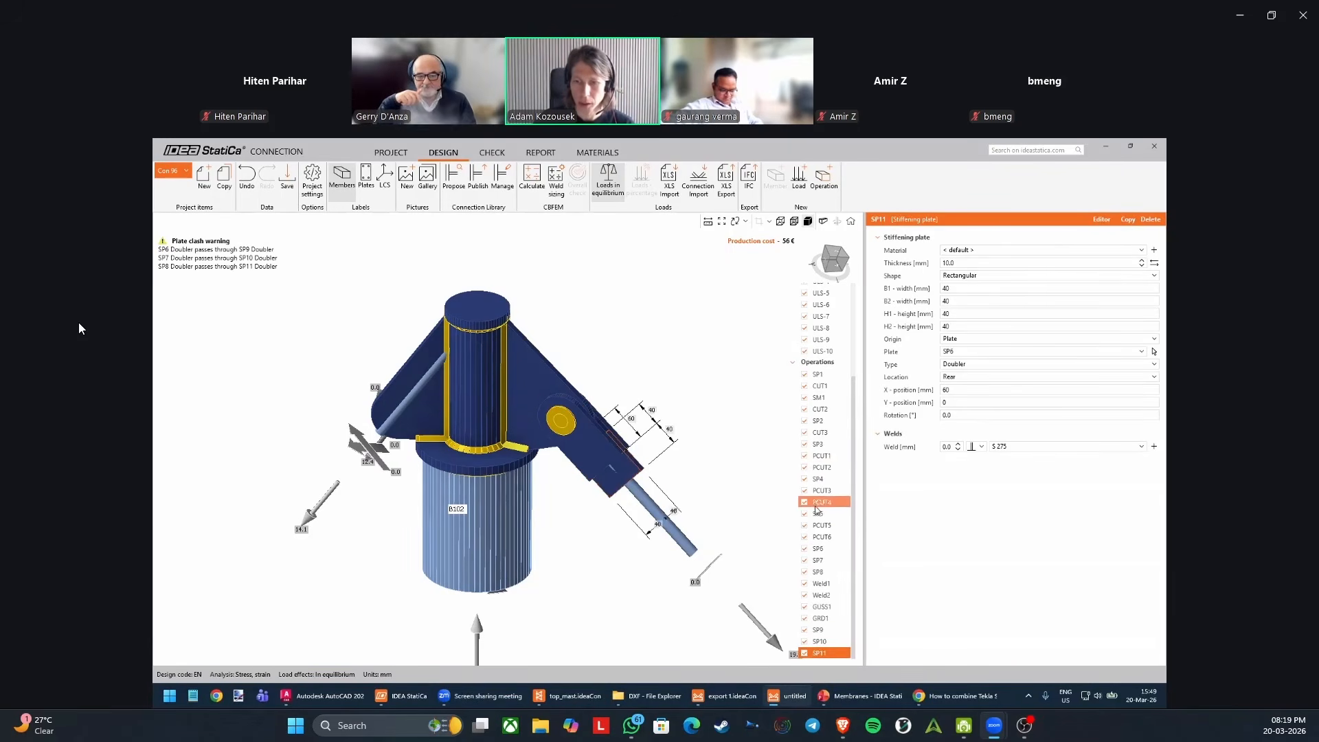
Reassign the copied doubler SP9 from rib SP3 to rib SP4.
click(827, 632)
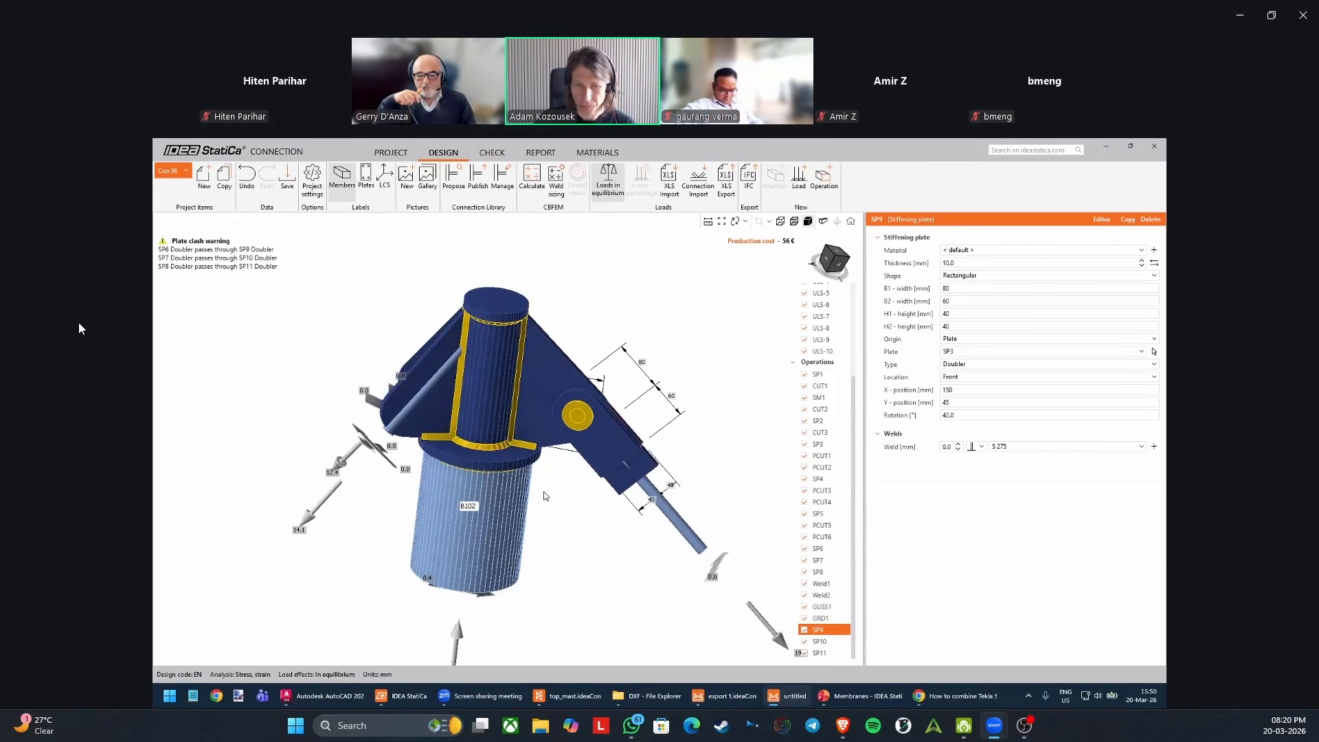
click(1155, 353)
click(427, 426)
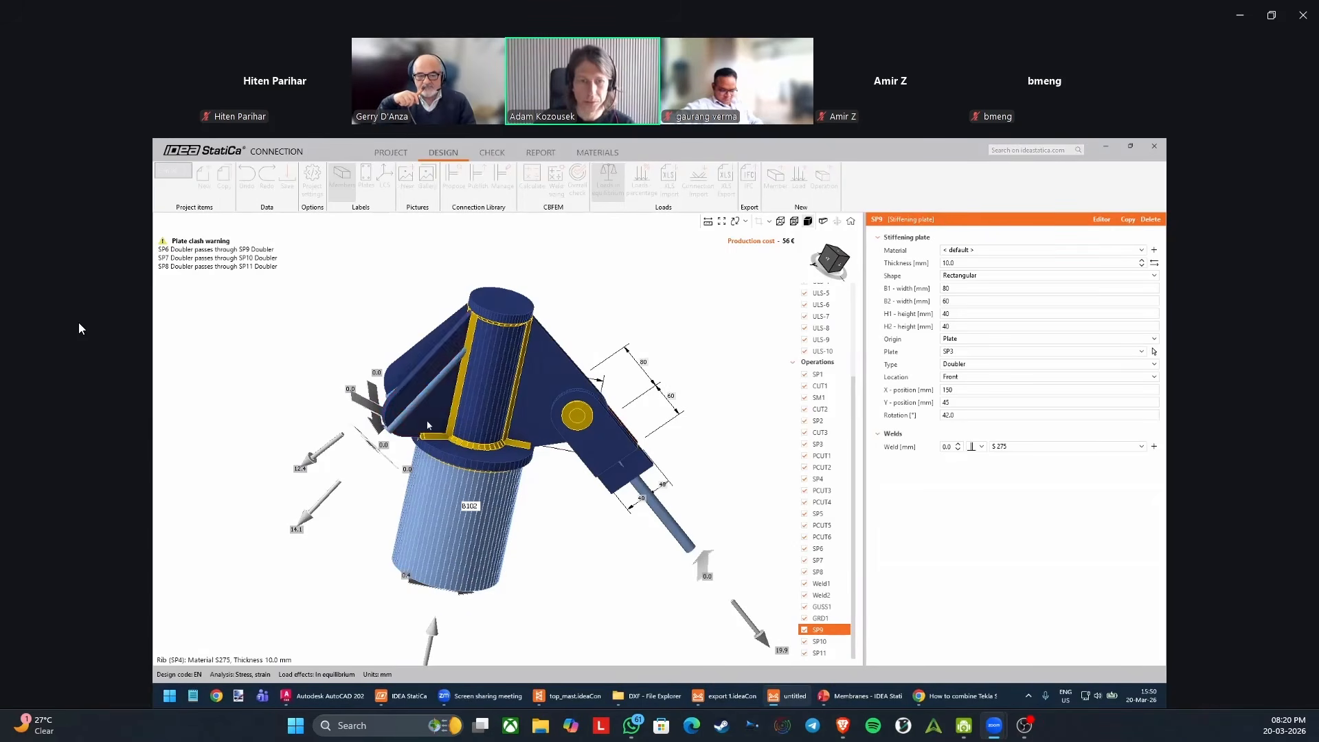
mouse_move(428, 426)
right_down()
mouse_move(503, 443)
mouse_move(424, 448)
right_up()
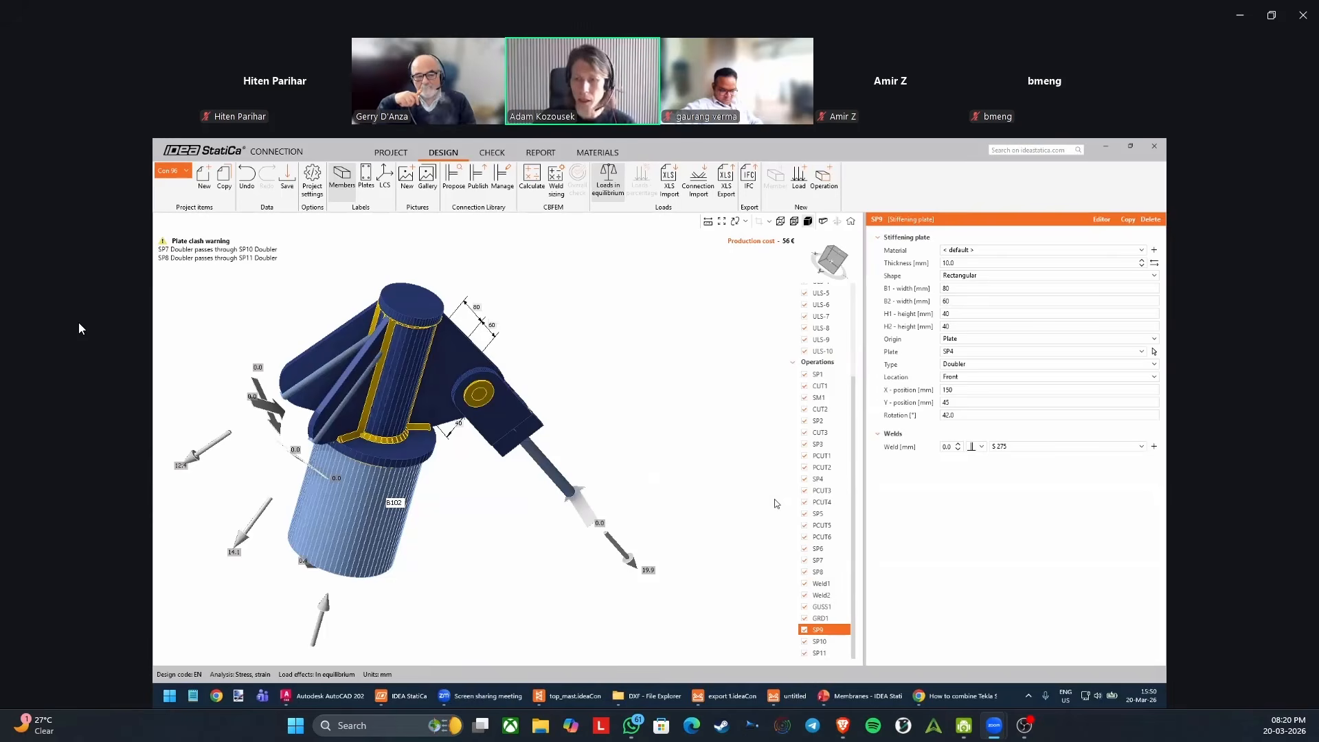
right_drag(369, 437, 389, 437)
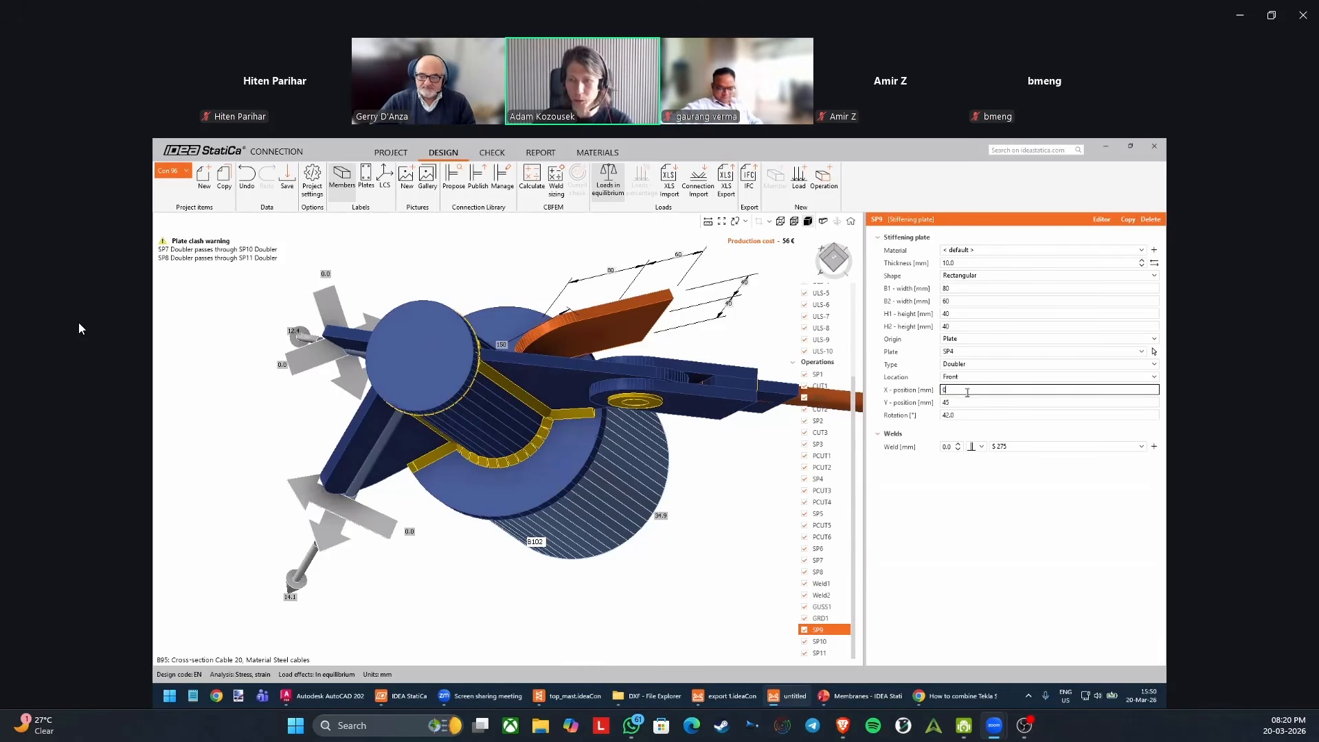
Set doubler SP9's X position to -120 mm and its Y position to 10 mm, with the model shown transparent.
click(797, 222)
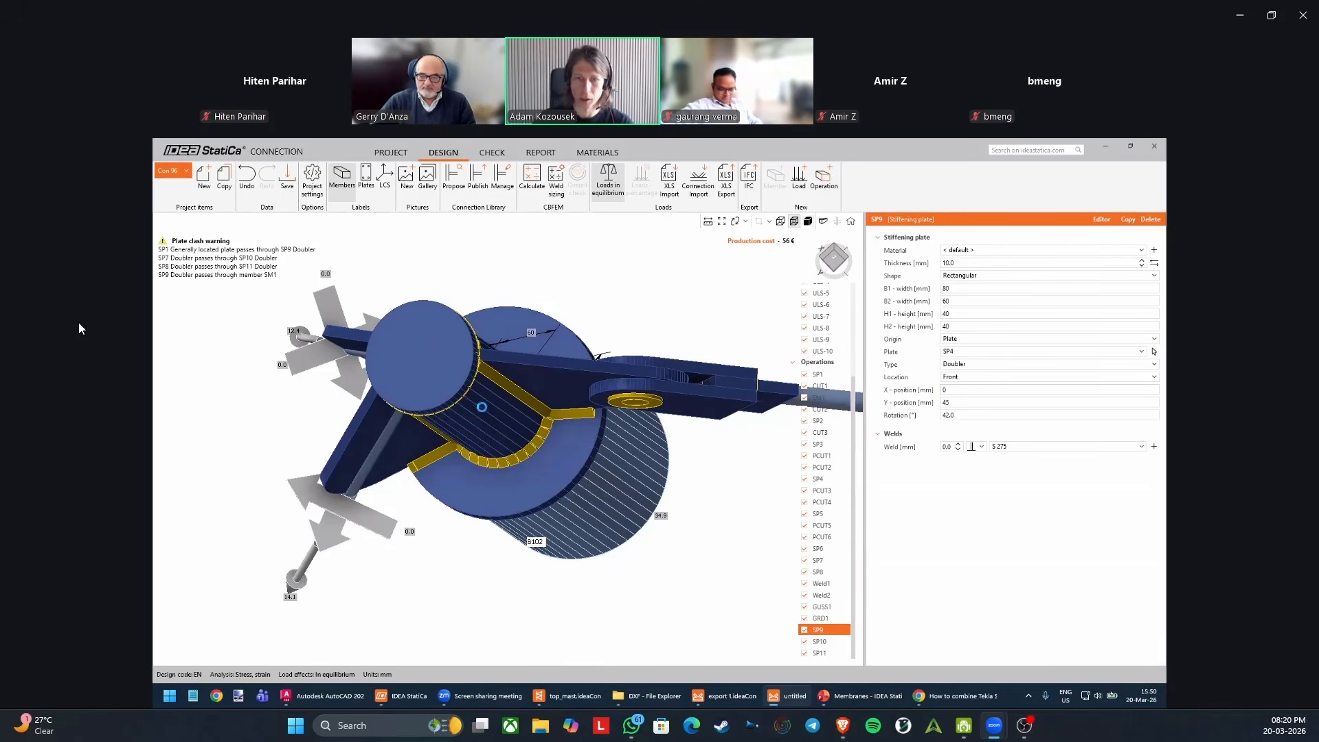
click(965, 390)
text(-12)
key(Tab)
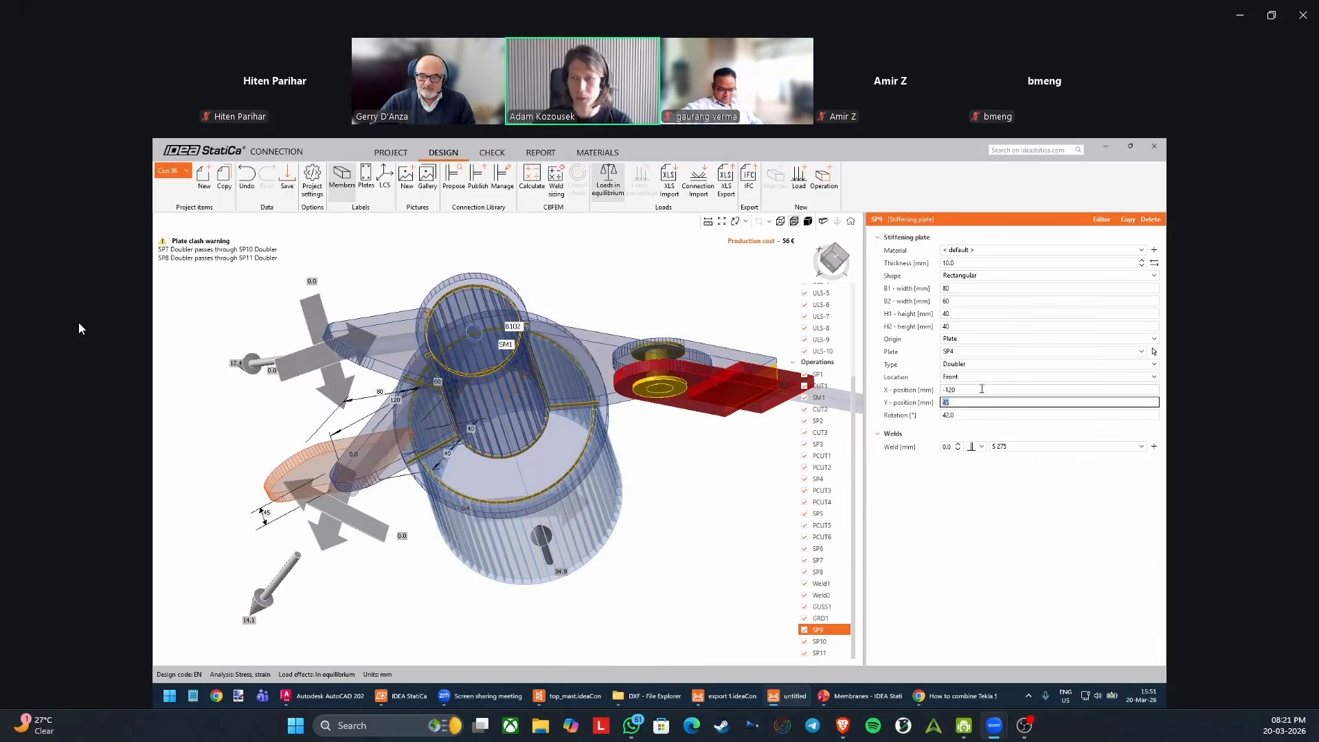
text(10)
key(Tab)
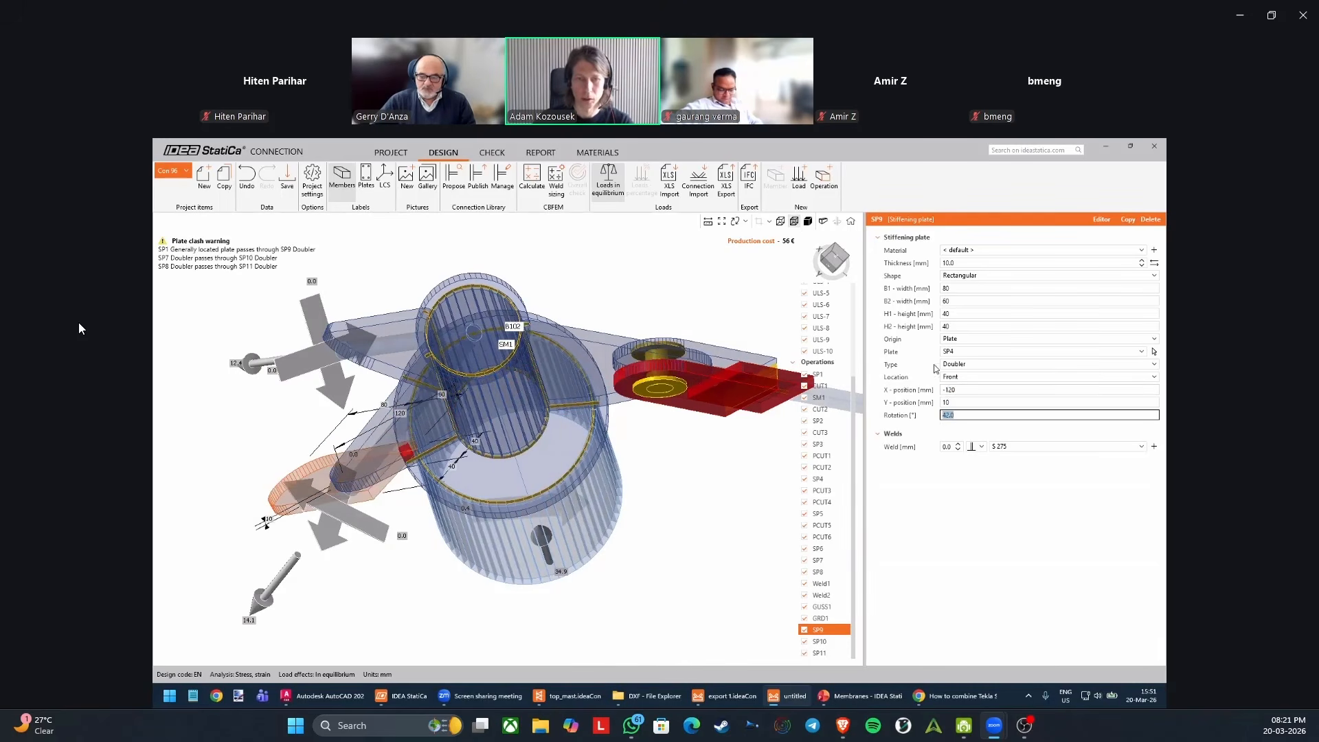
Return the model to solid display and set doubler SP9's rotation to 125°.
click(807, 221)
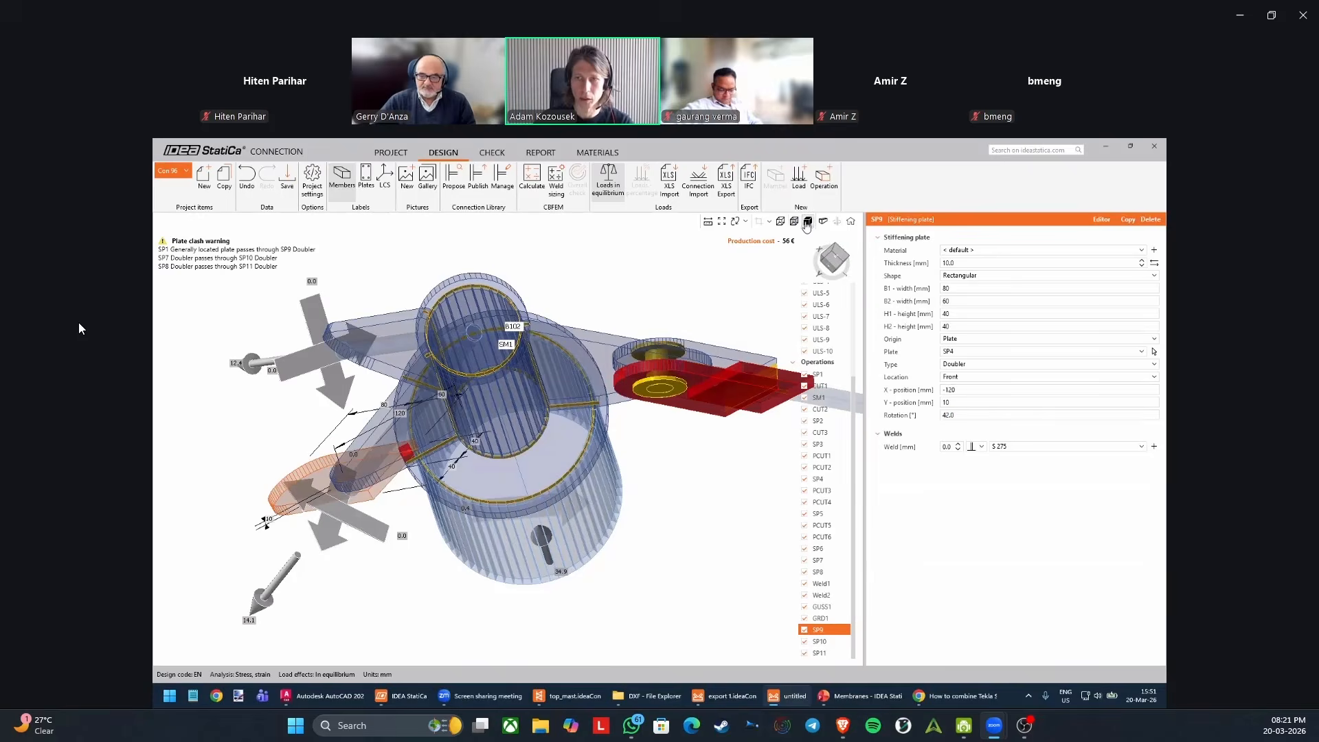
middle_drag(480, 441, 532, 384)
click(956, 415)
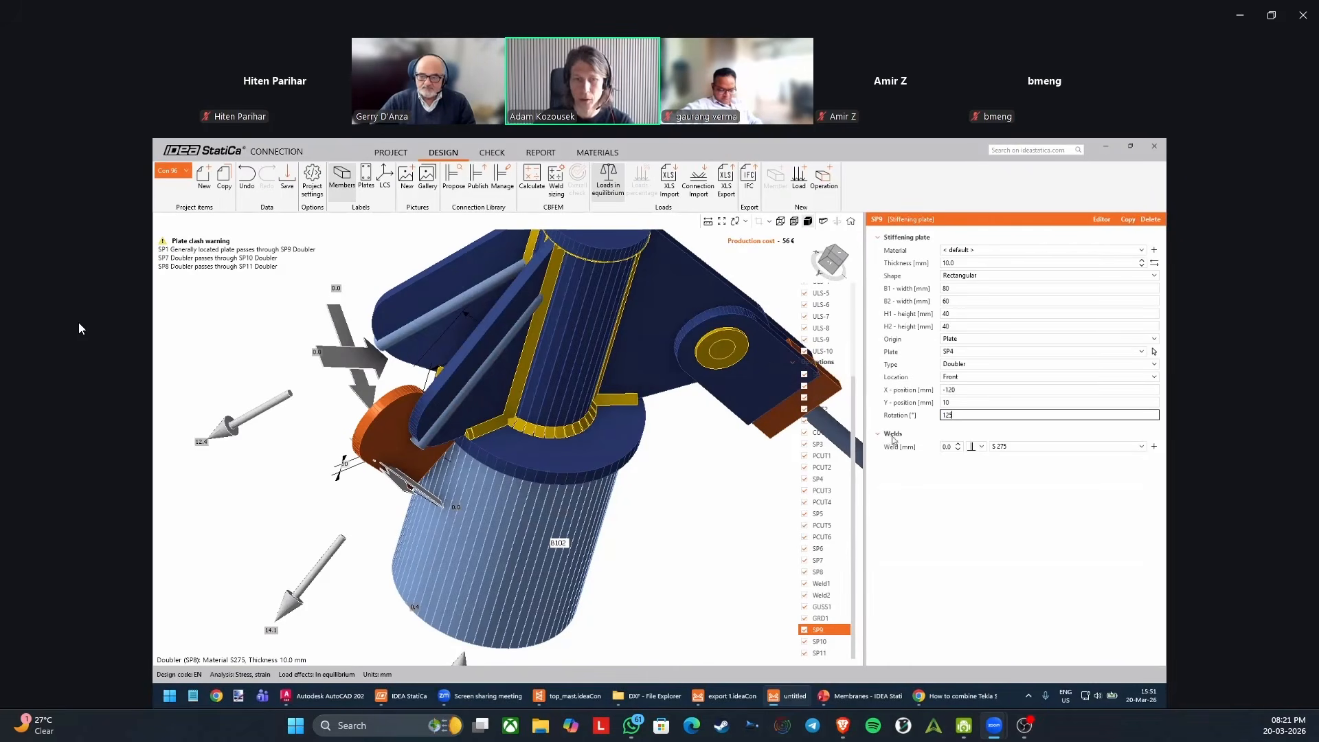
key(Return)
middle_drag(491, 523, 702, 496)
Delete the copied stiffening plate operations SP10 and SP11 together.
click(834, 641)
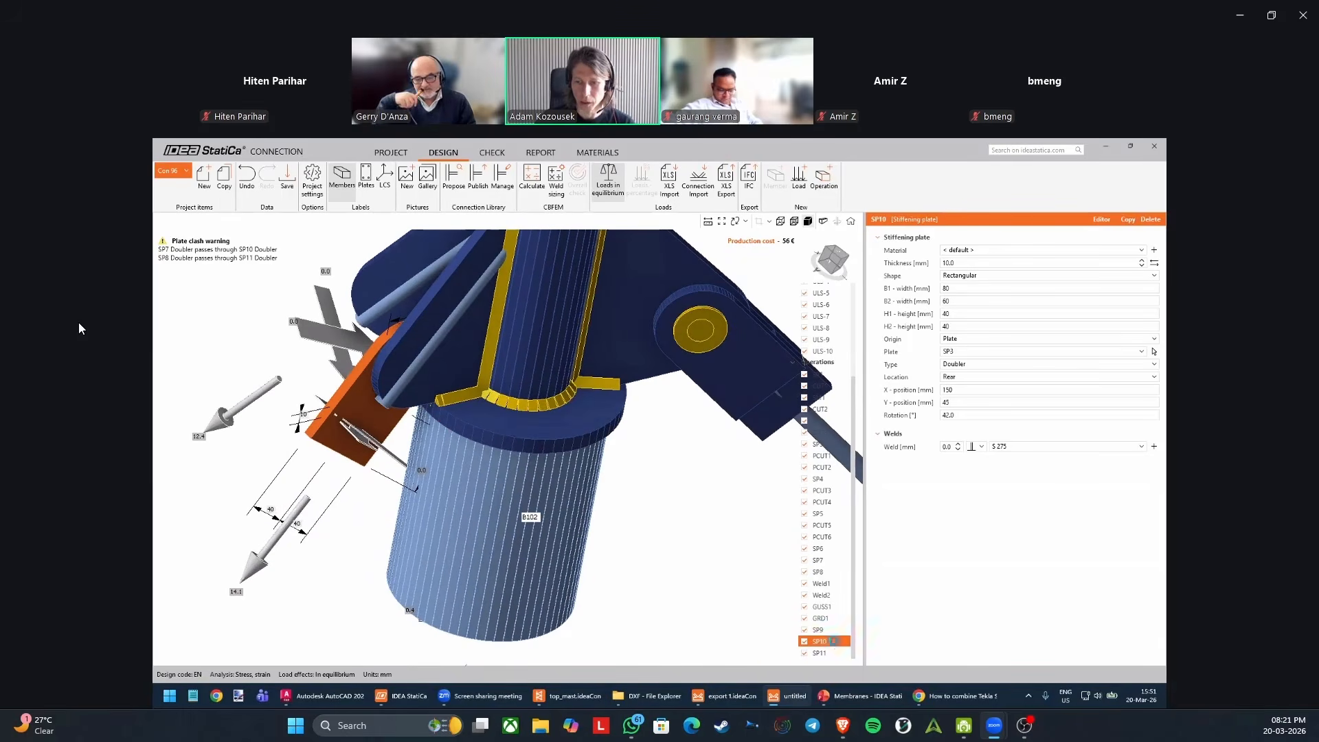
scroll(680, 496, down, 3)
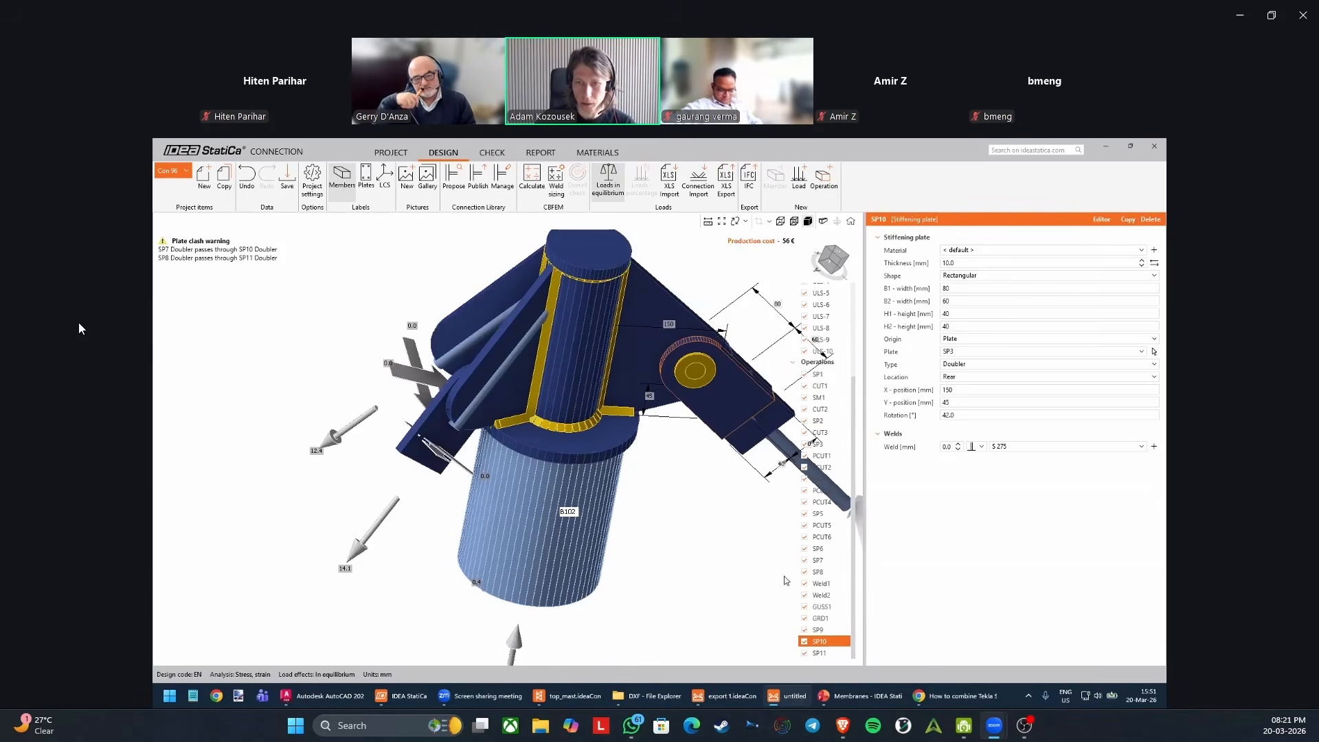
click(828, 650)
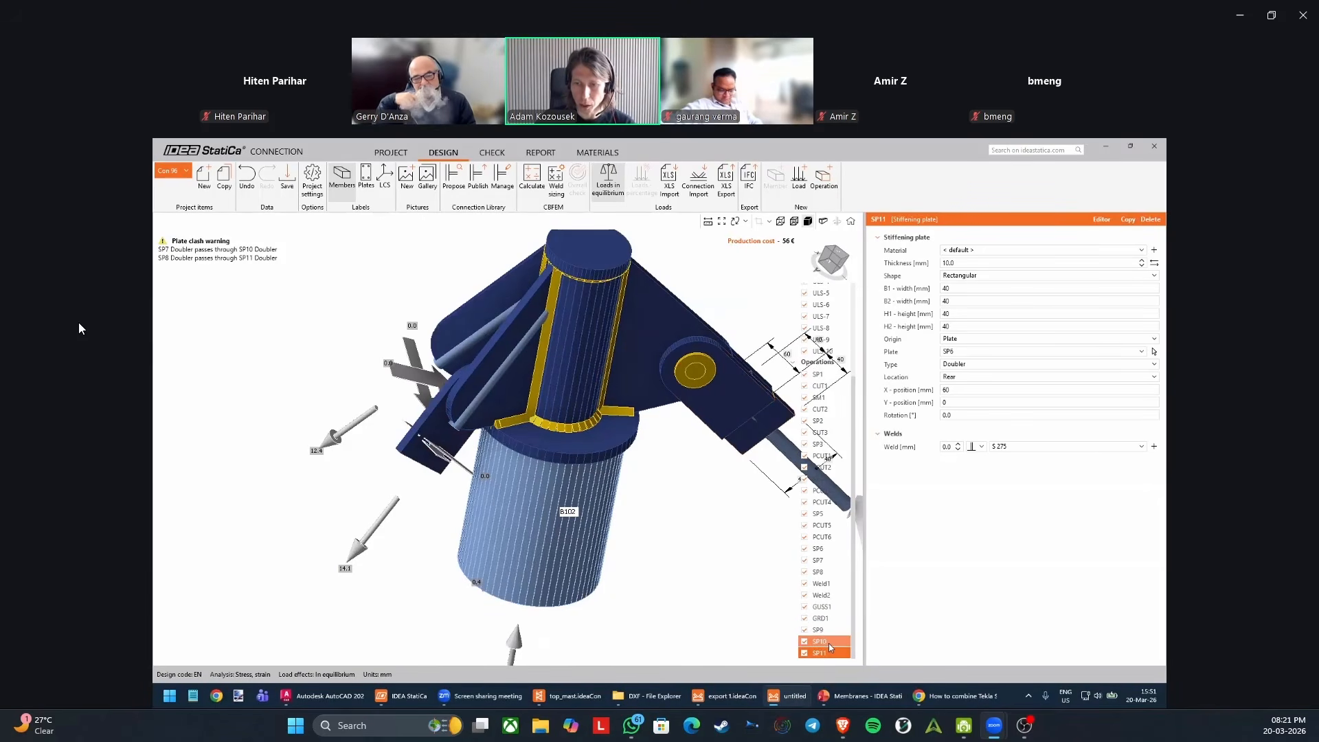
ctrl+click(828, 643)
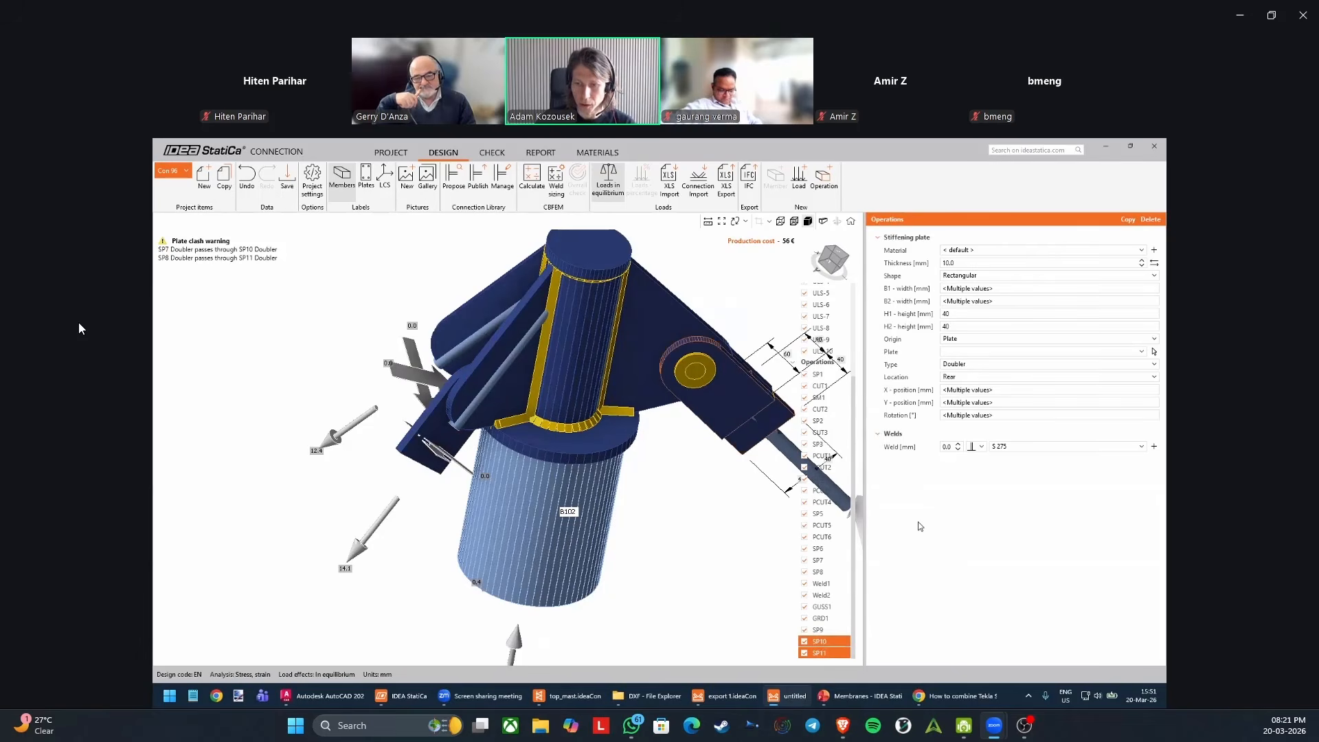
click(1150, 220)
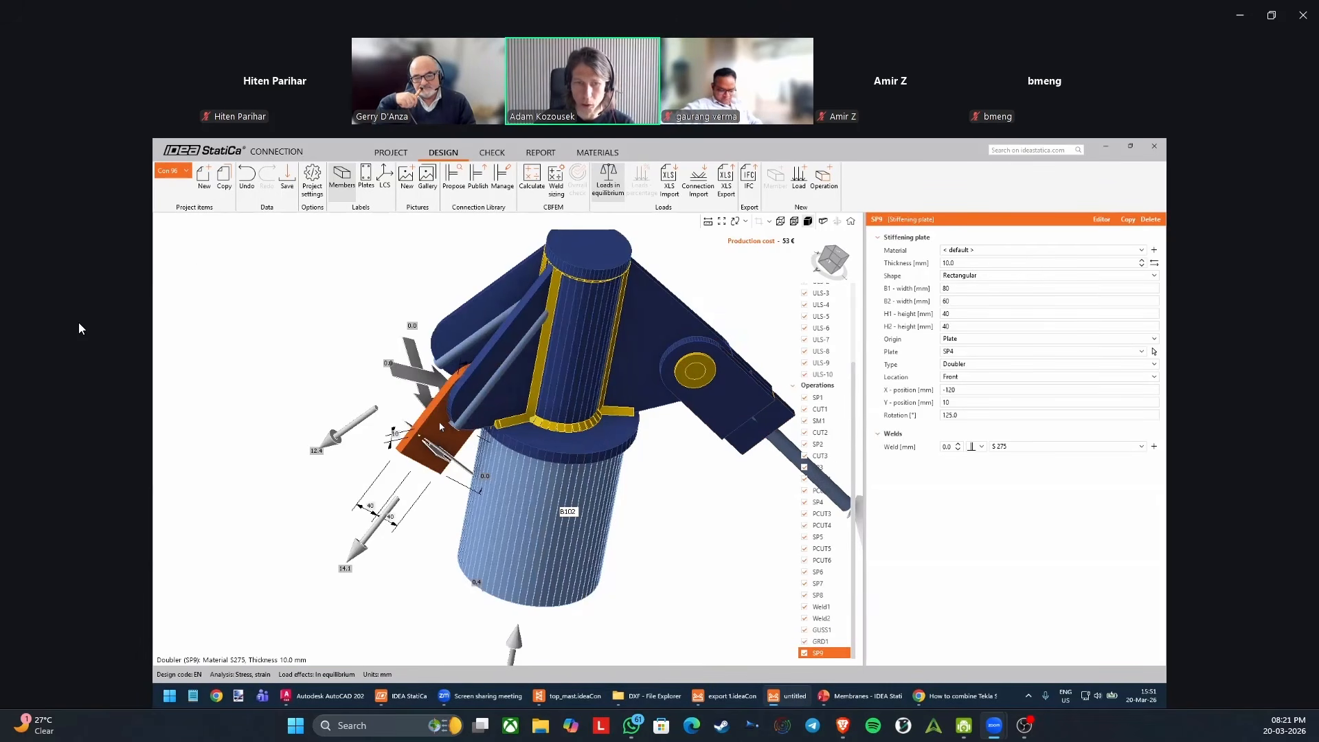
Copy doubler SP9 and set the copy's location to Rear so it sits on the opposite face of rib SP4.
scroll(443, 425, up, 3)
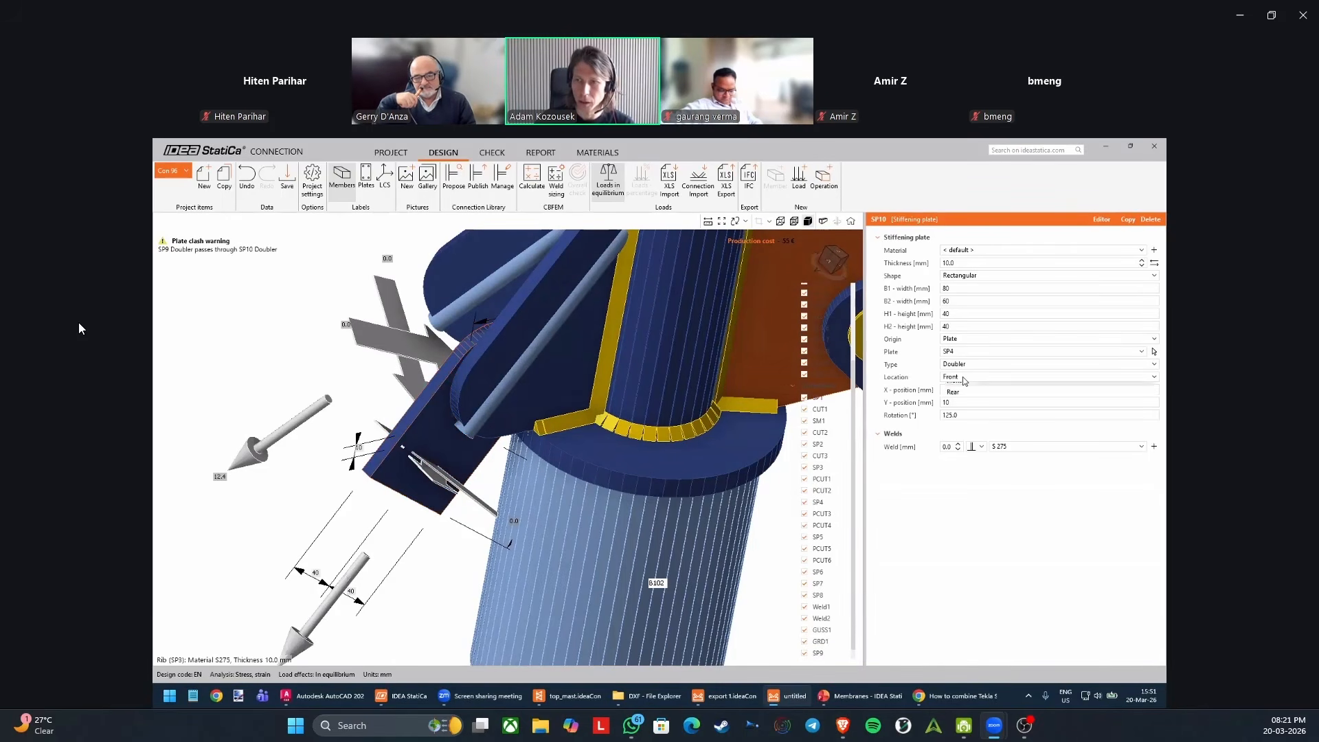
click(953, 403)
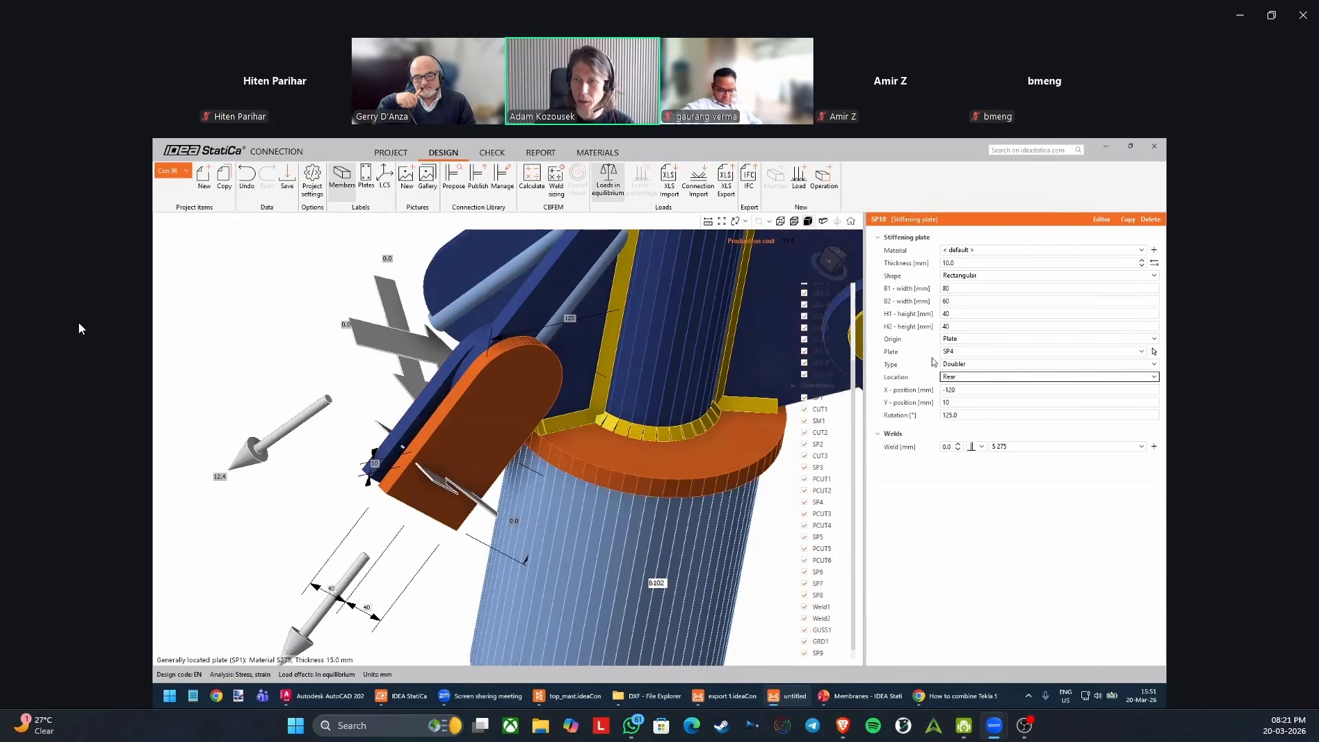
scroll(590, 460, down, 4)
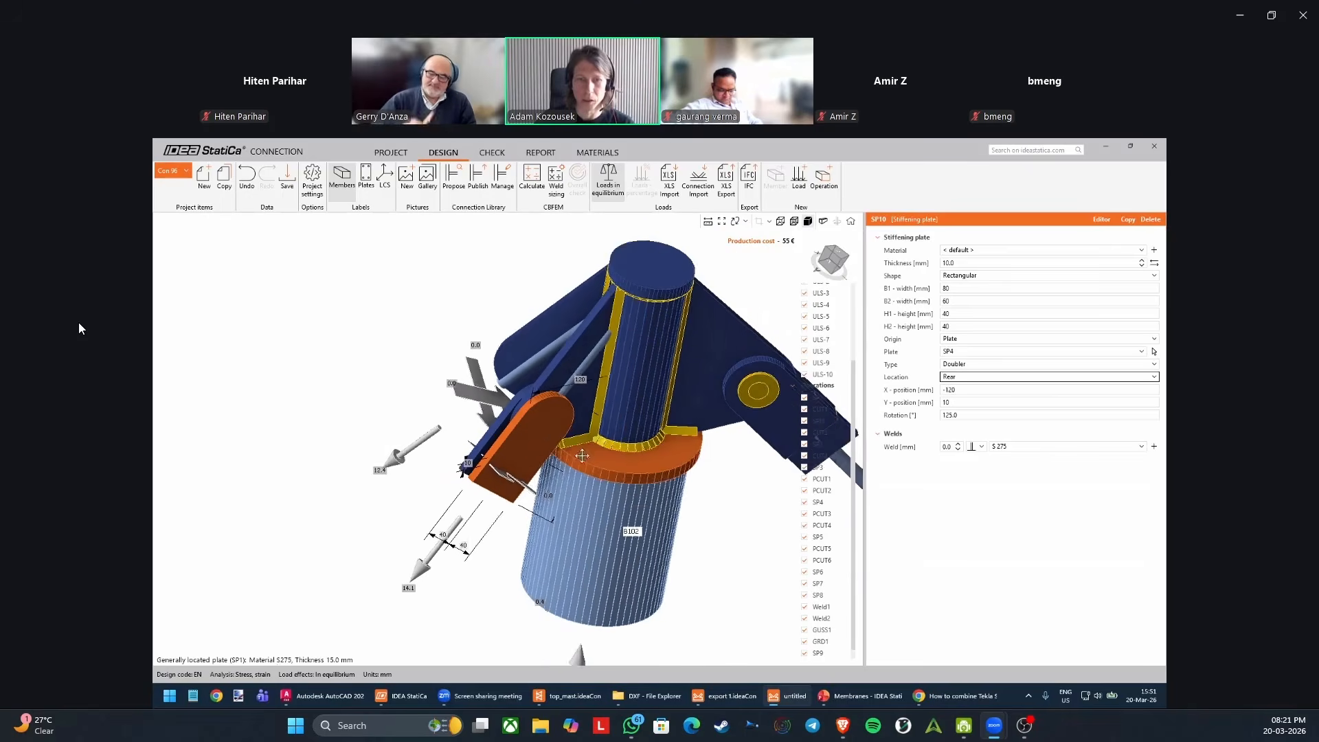
middle_drag(588, 459, 554, 445)
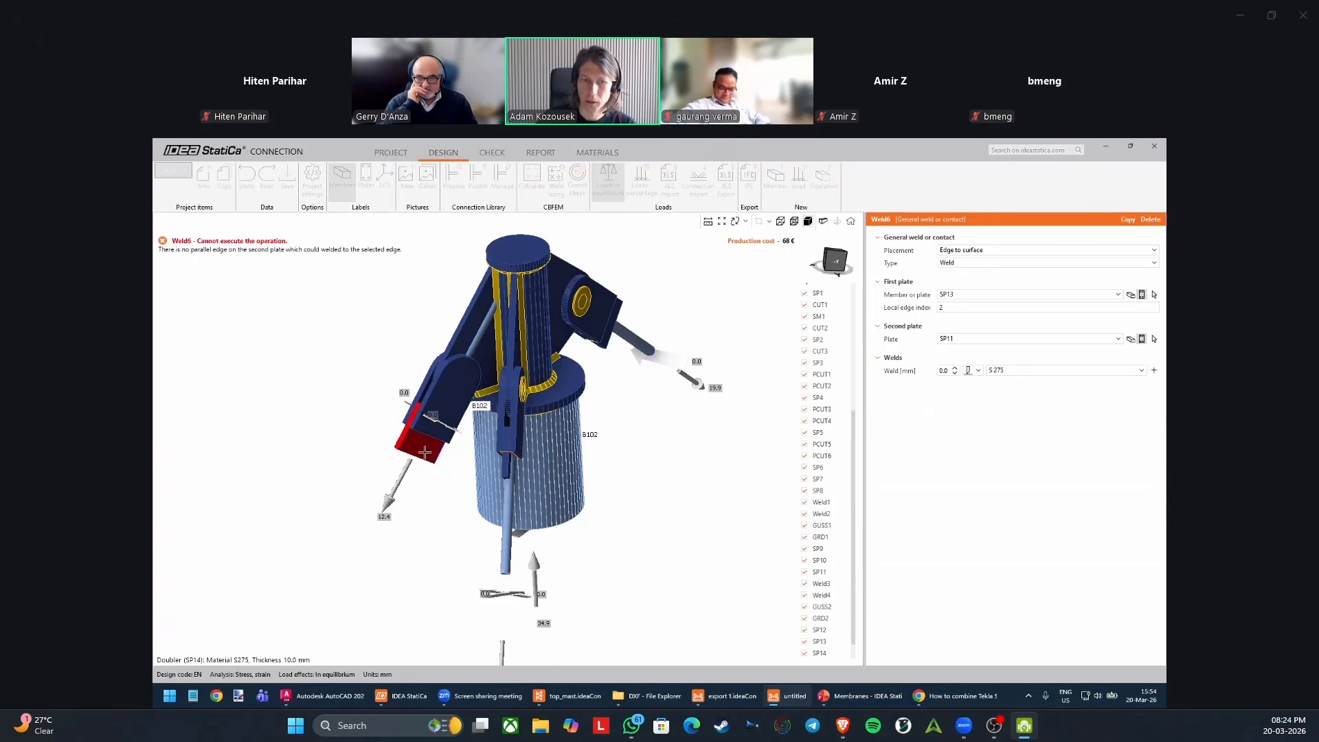
Assign doubler SP14 as the second plate of weld operation Weld6.
click(403, 450)
middle_drag(401, 454, 440, 457)
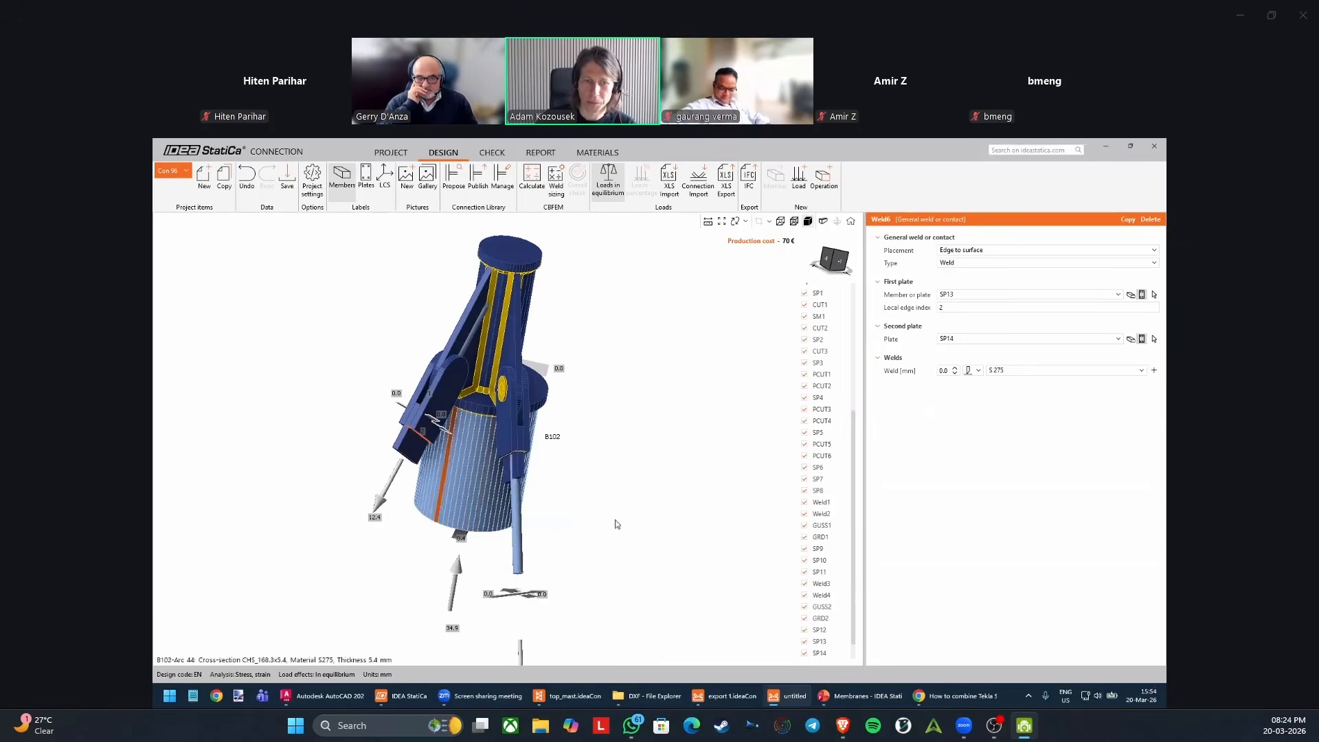
scroll(834, 628, down, 1)
Assign doubler SP12 as the first plate and SP14 as the second plate of Weld5, and check it against Weld6.
click(837, 642)
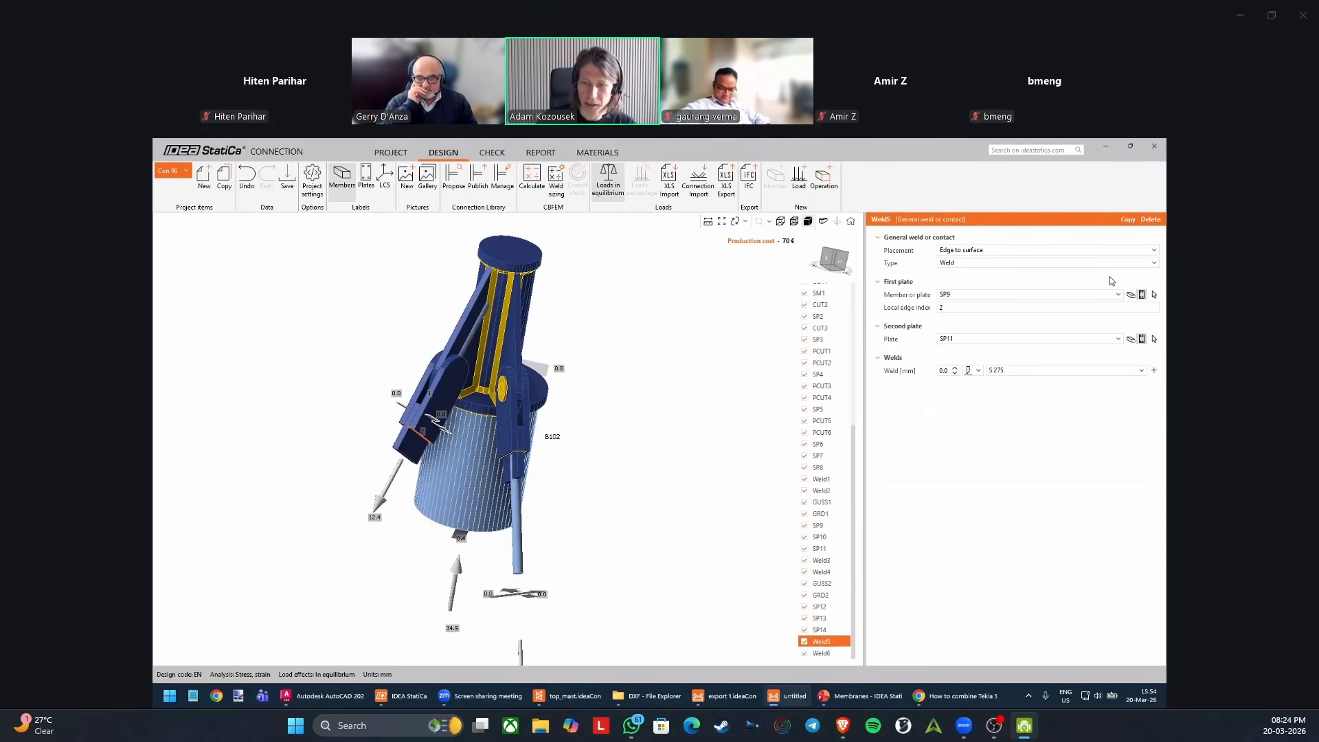
click(1155, 294)
scroll(439, 406, up, 2)
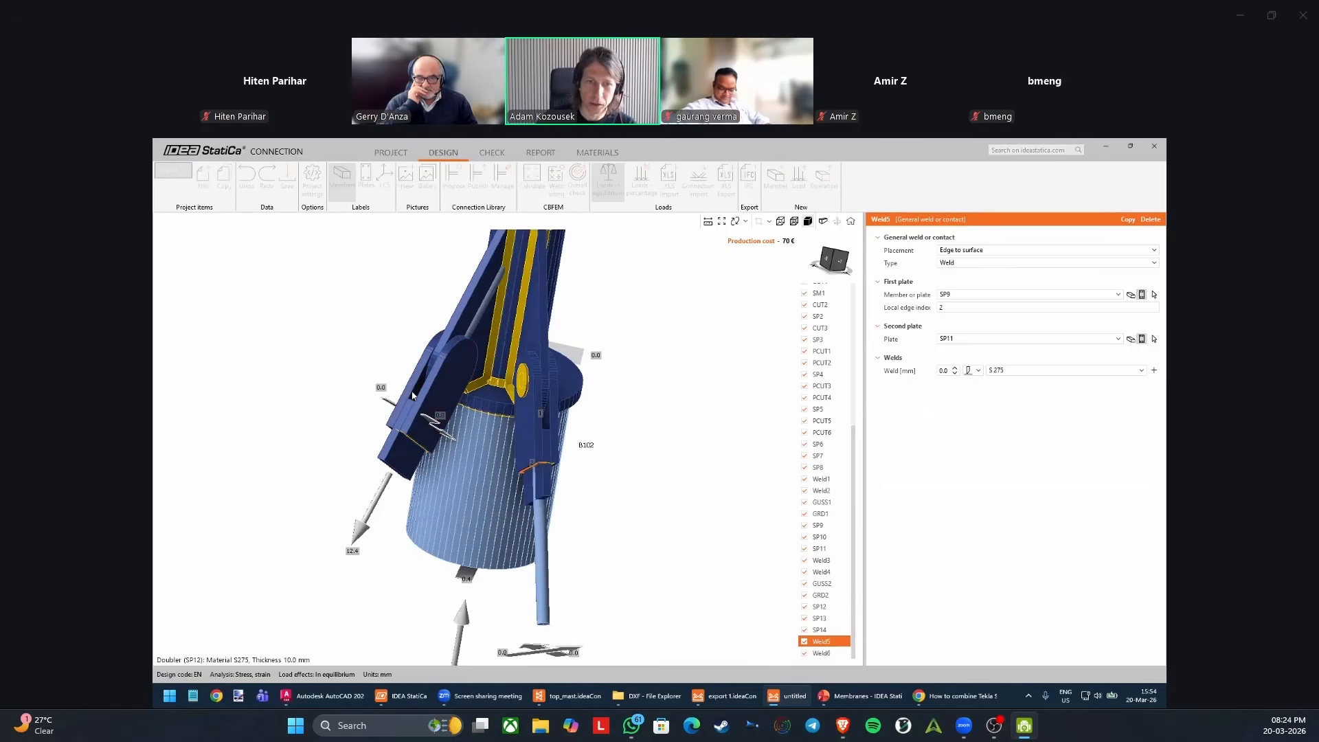
click(410, 391)
middle_drag(438, 459, 470, 427)
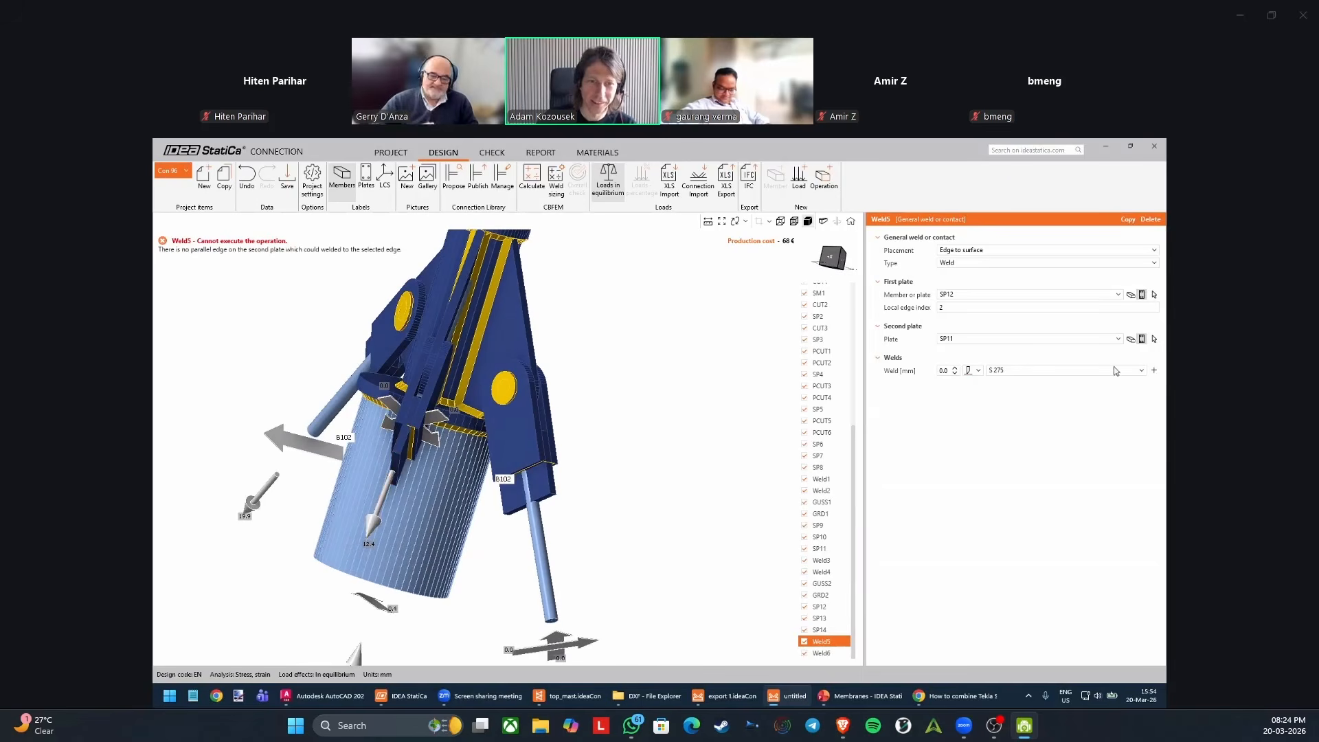
click(1154, 339)
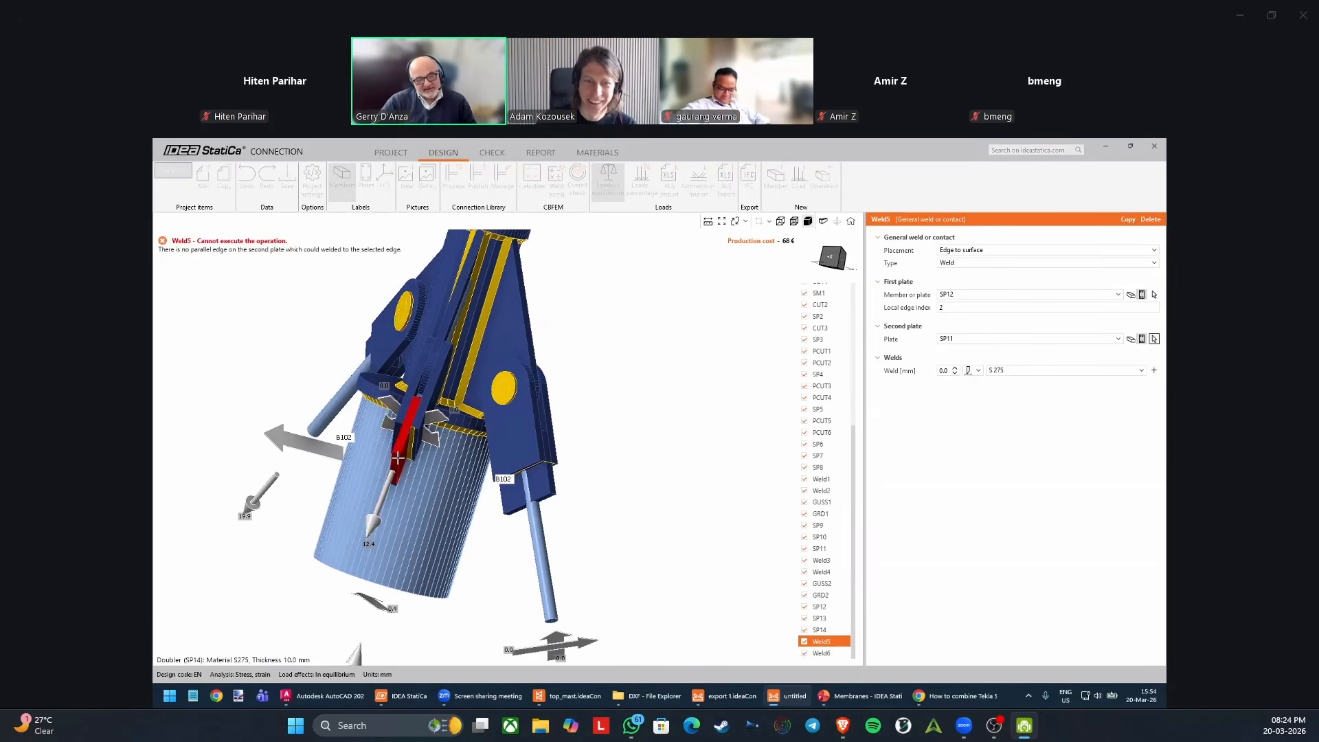
click(428, 458)
middle_drag(438, 458, 406, 459)
click(826, 652)
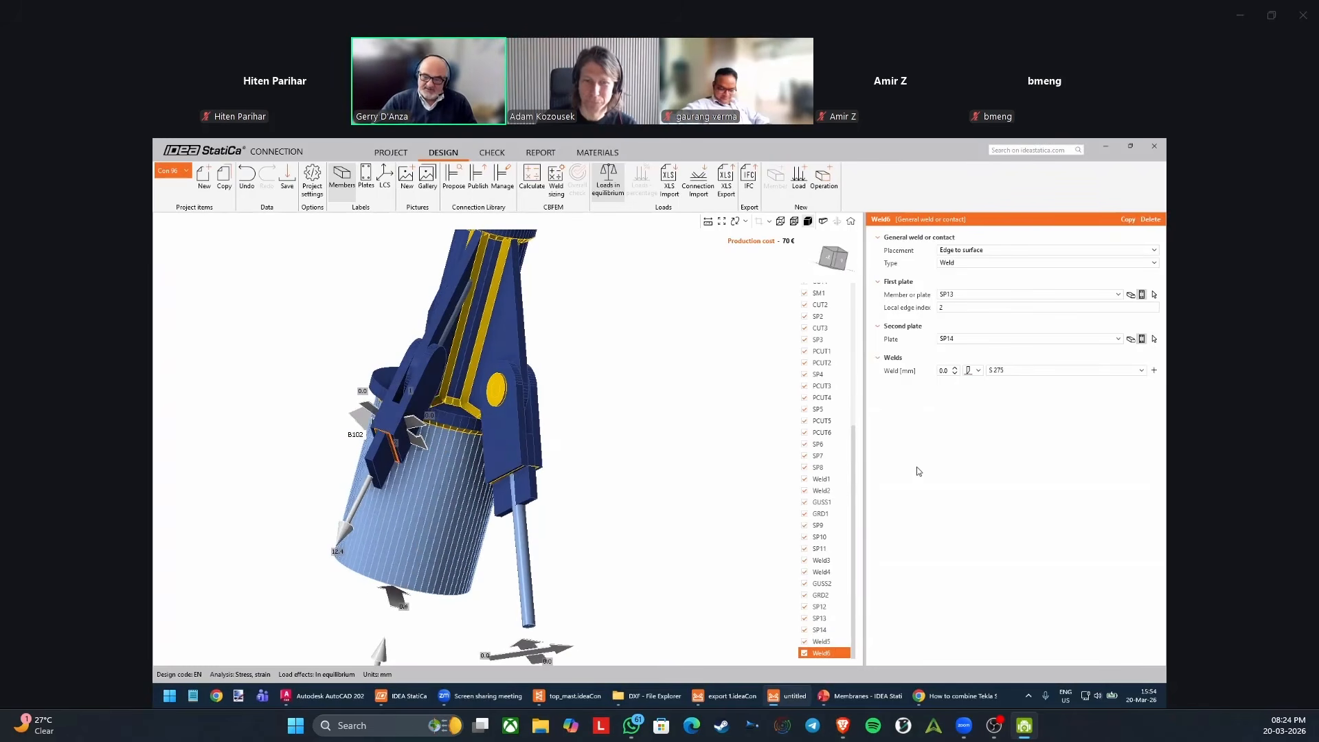
click(839, 653)
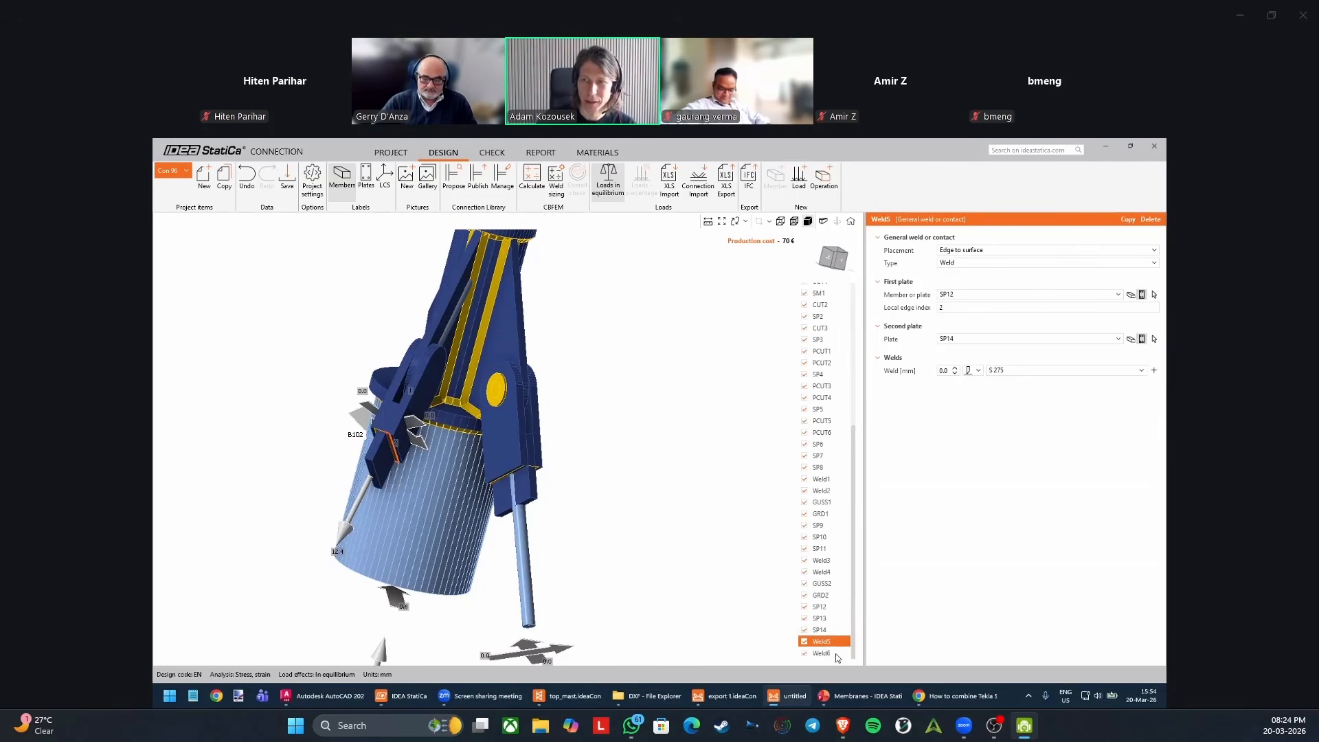
right_drag(663, 539, 558, 450)
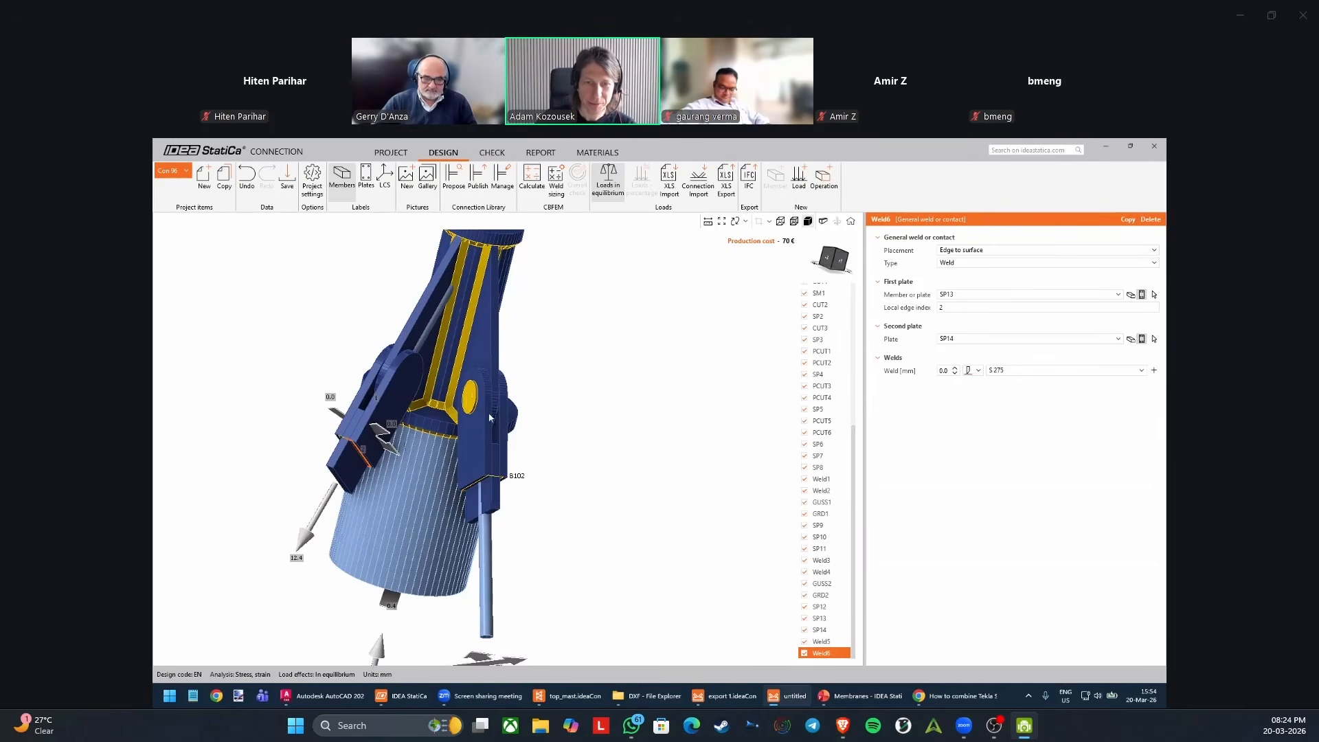
Copy gusset plate operation GUSS2 and assign cable B105 as the copy's member and SP14 as its existing plate.
click(487, 443)
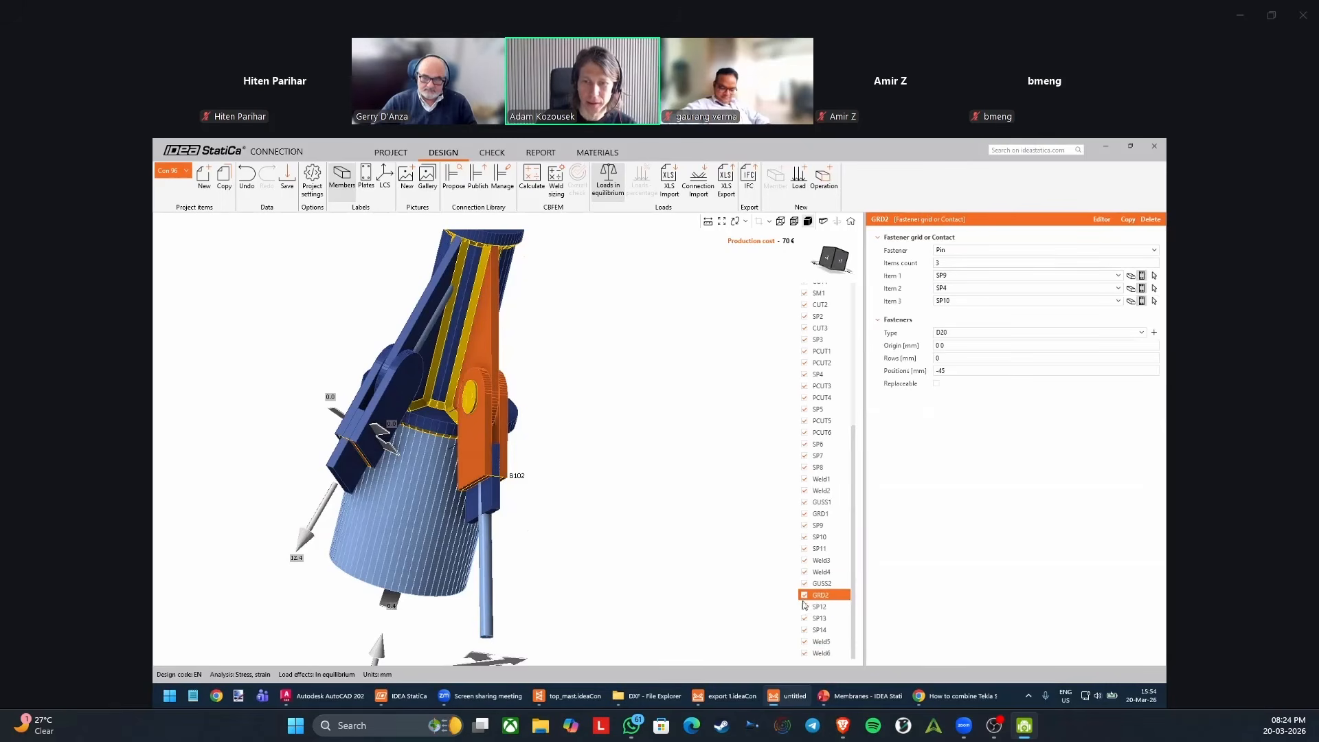
click(821, 584)
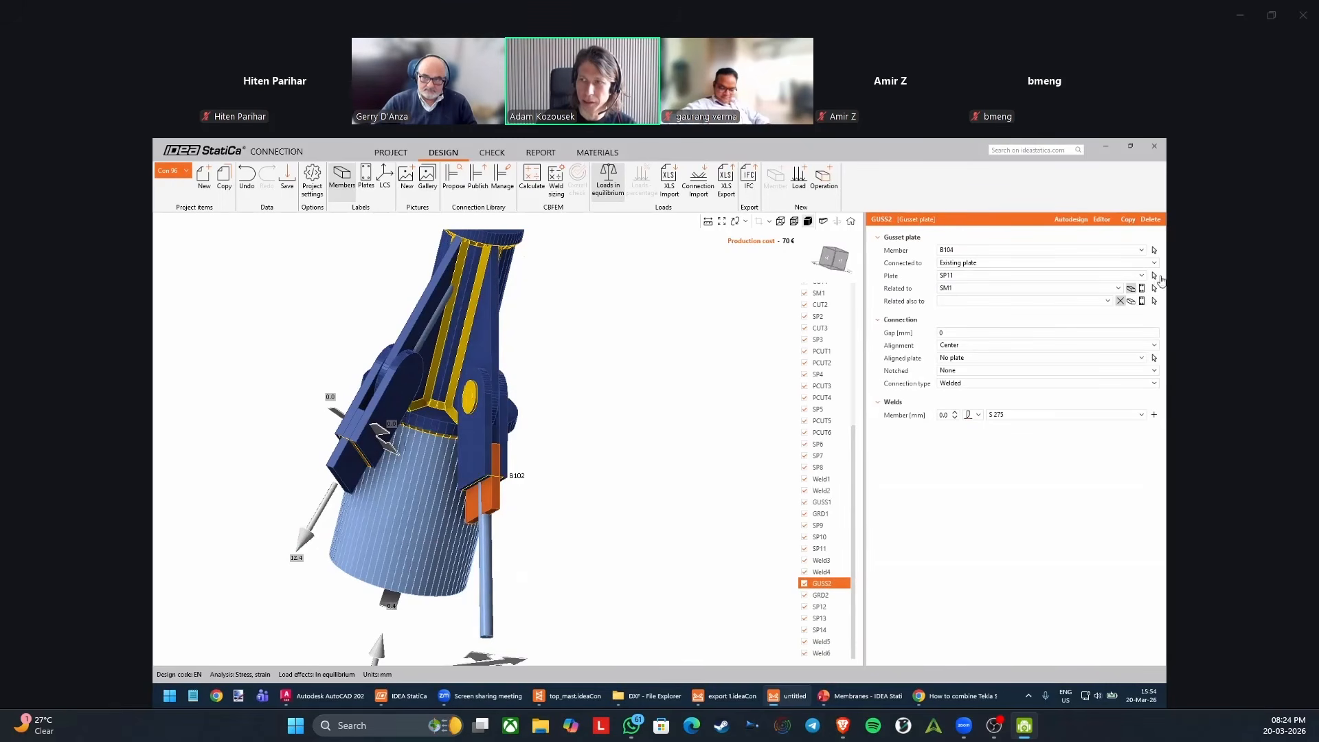
click(1154, 252)
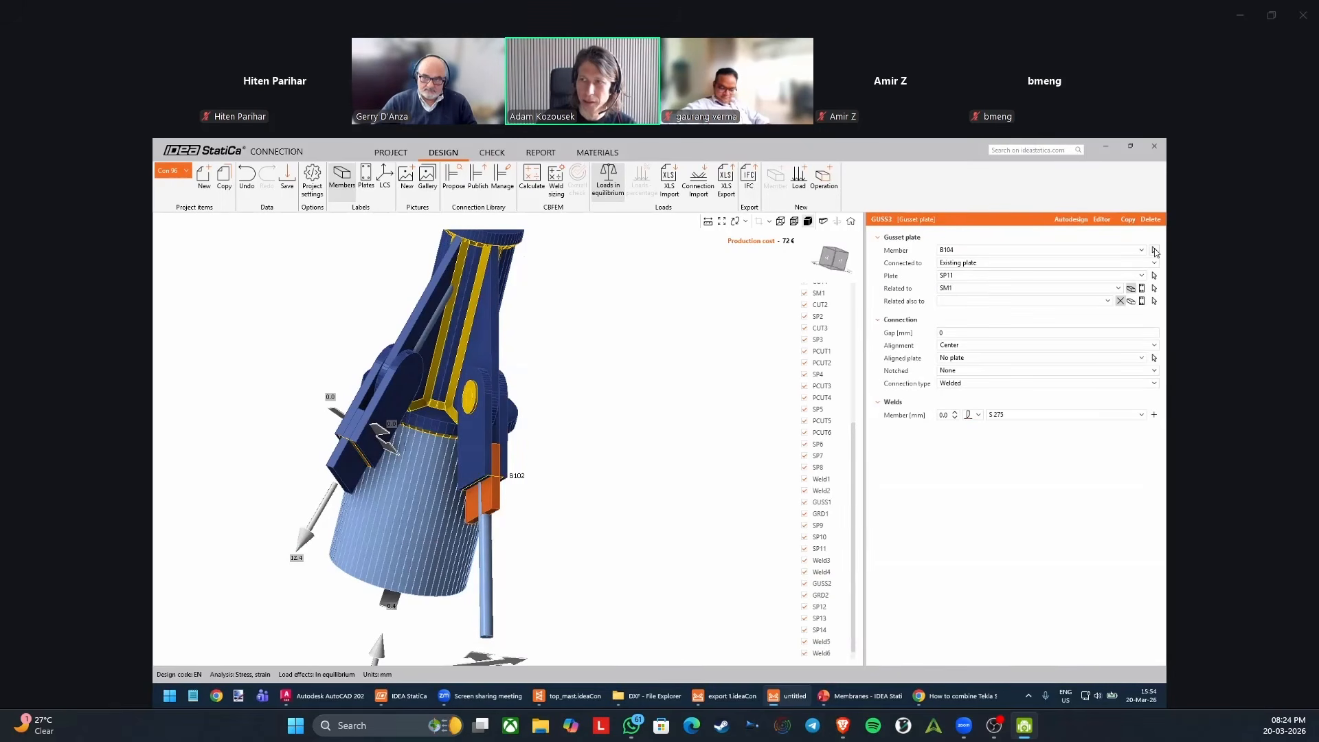
click(431, 331)
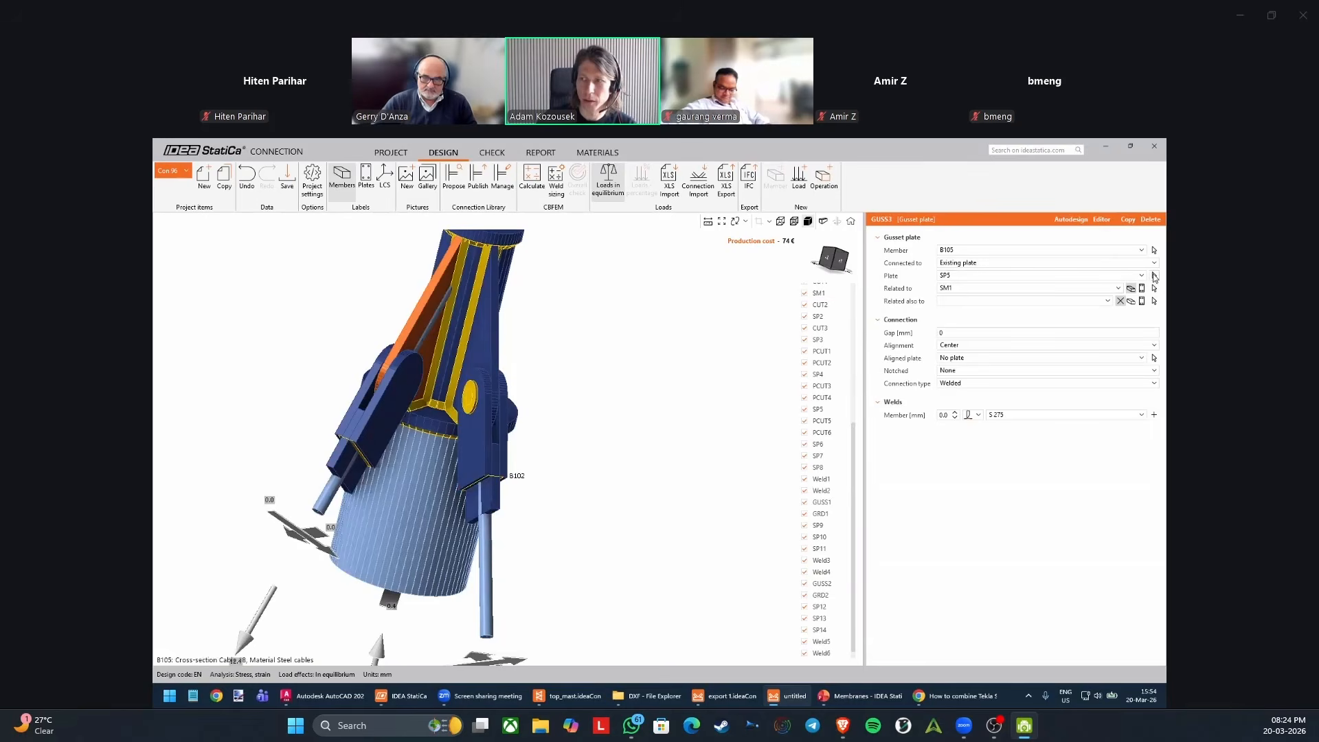
click(1154, 275)
click(347, 465)
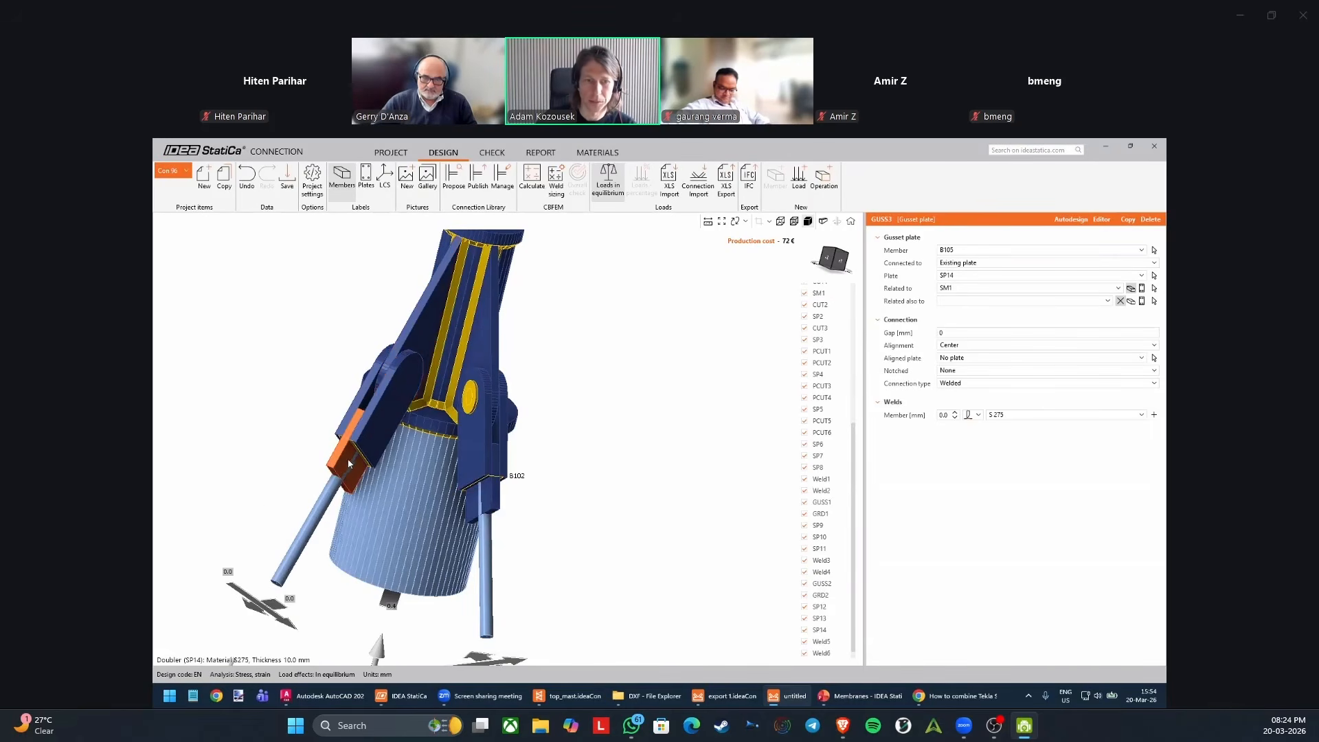
Copy pin operation GRD2 and assign doubler SP12, rib SP5 and doubler SP13 as the copy's three connected items.
middle_drag(386, 474, 345, 461)
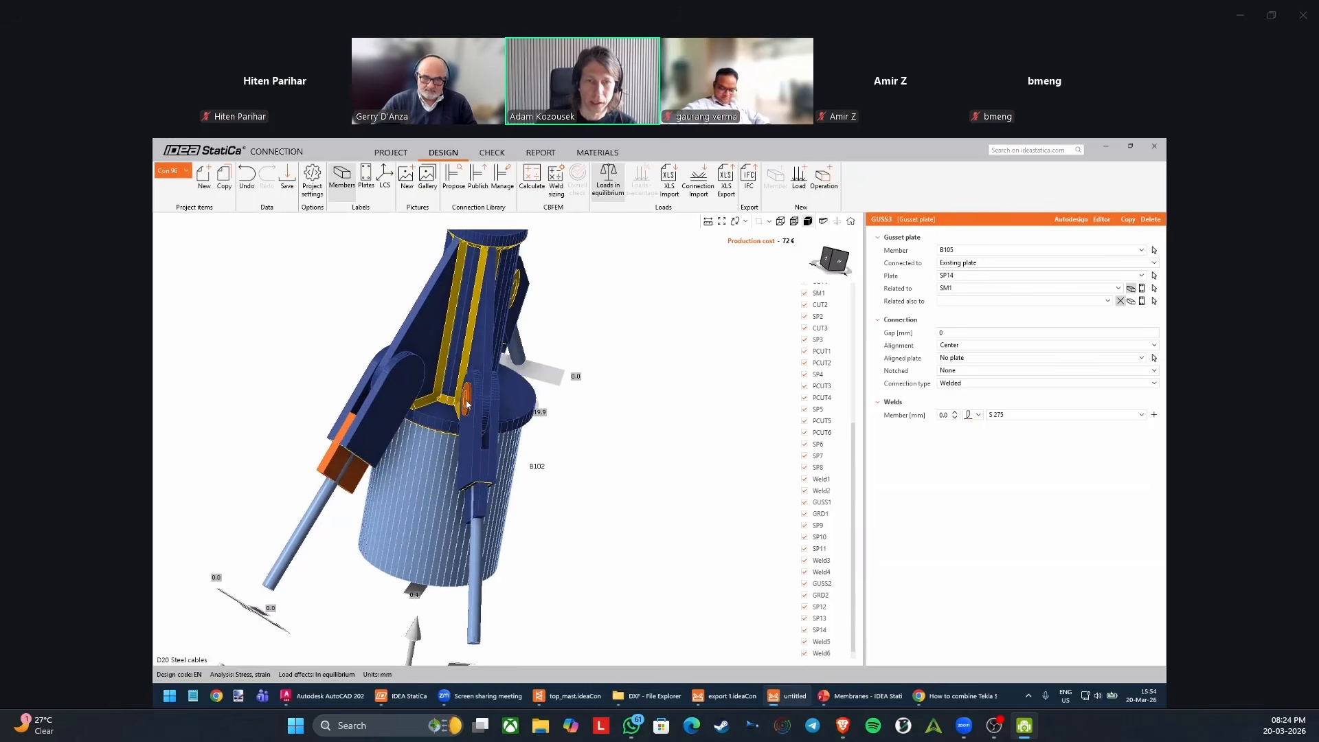
click(1155, 277)
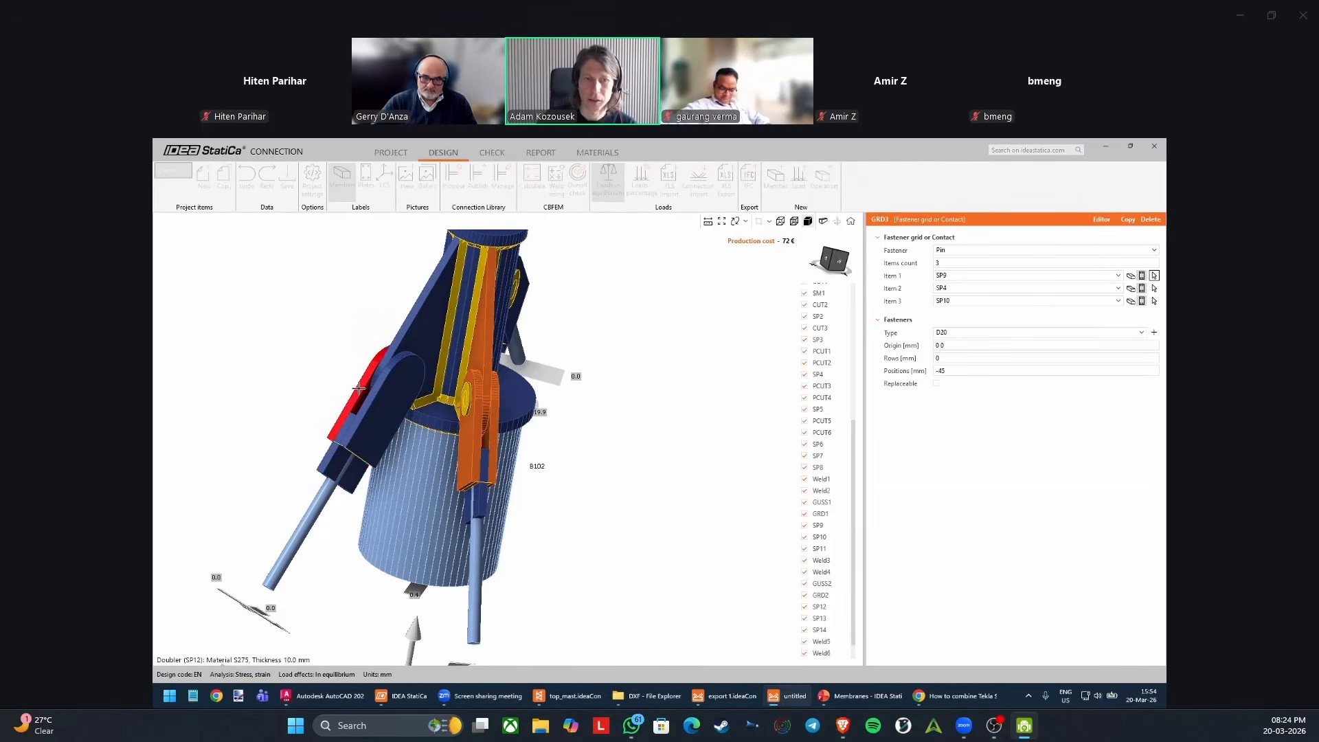
click(1154, 288)
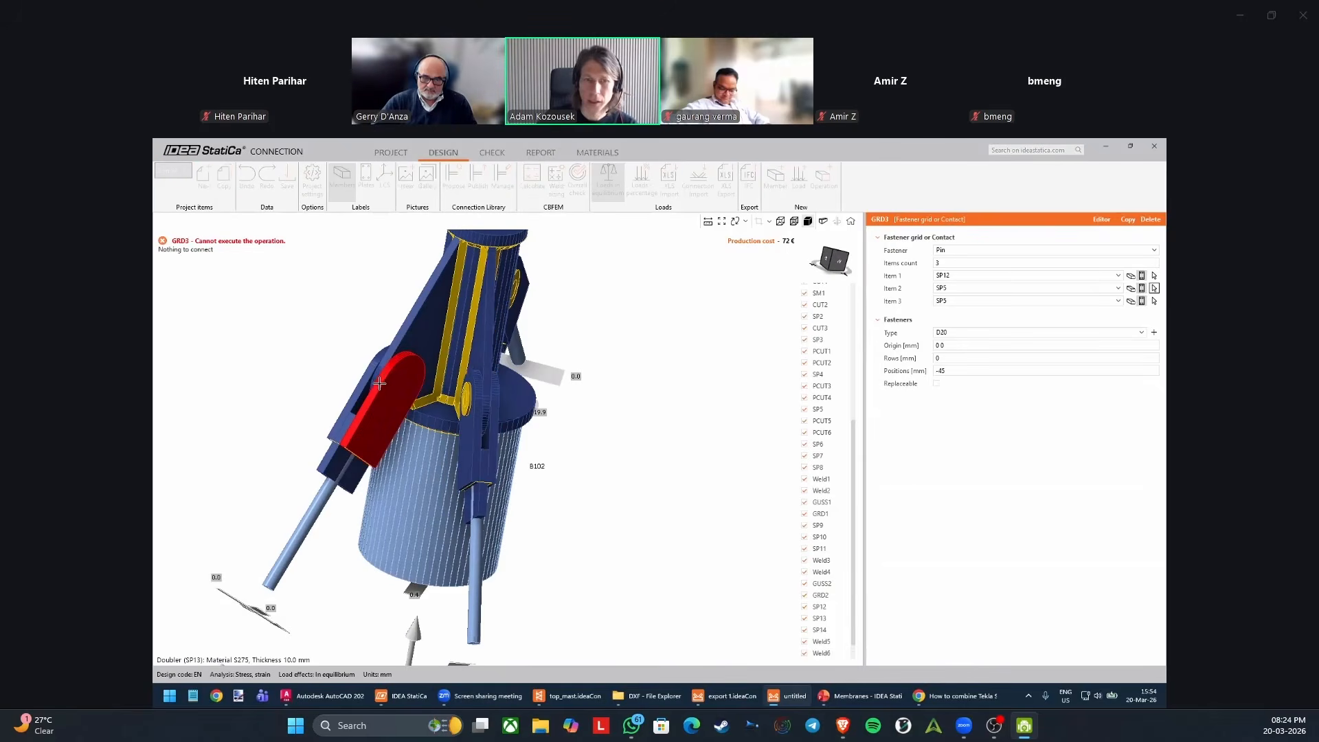
click(395, 359)
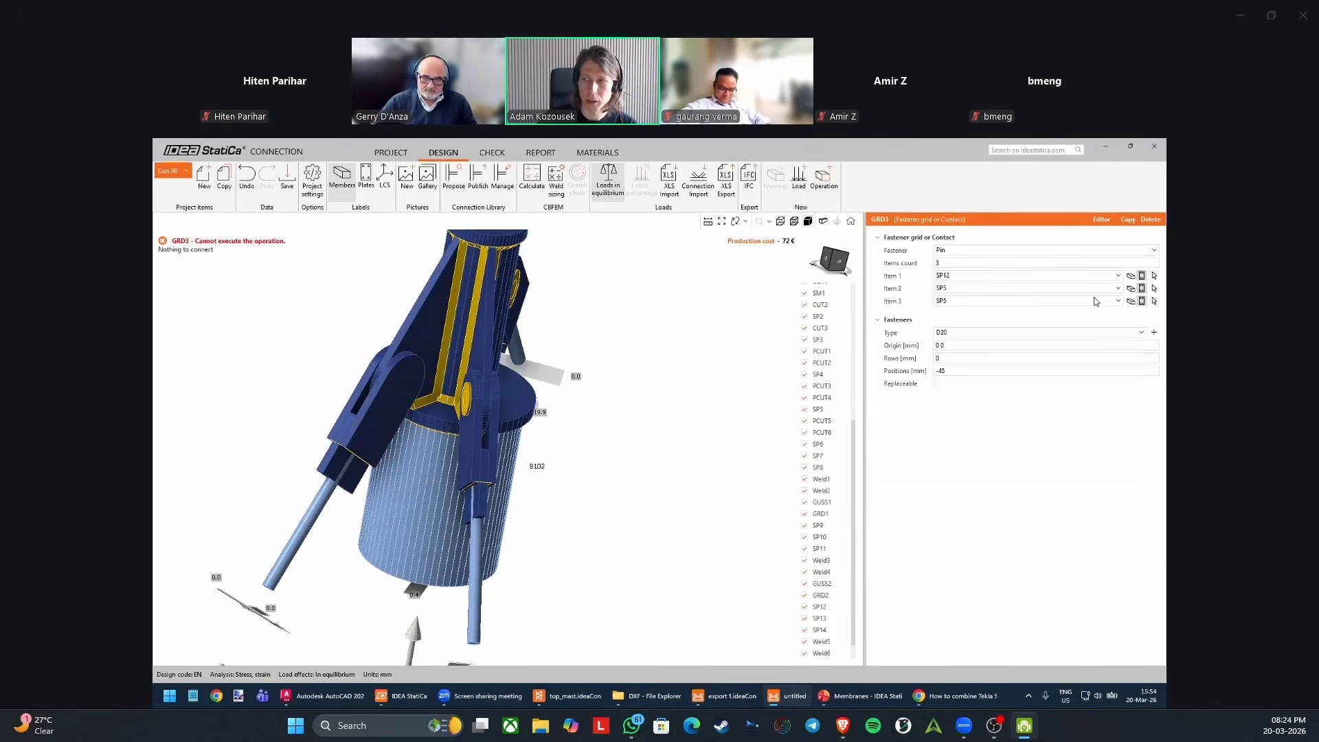
click(1154, 301)
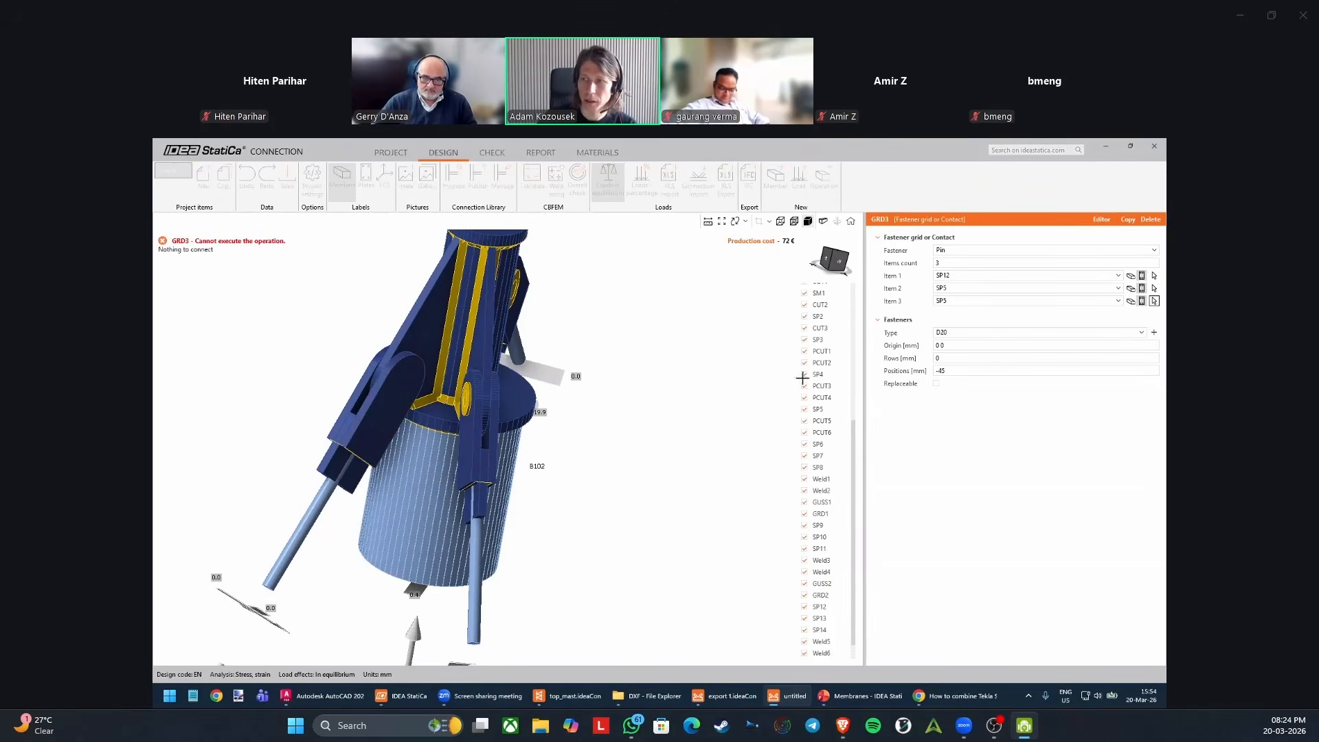
click(394, 402)
right_drag(392, 403, 316, 385)
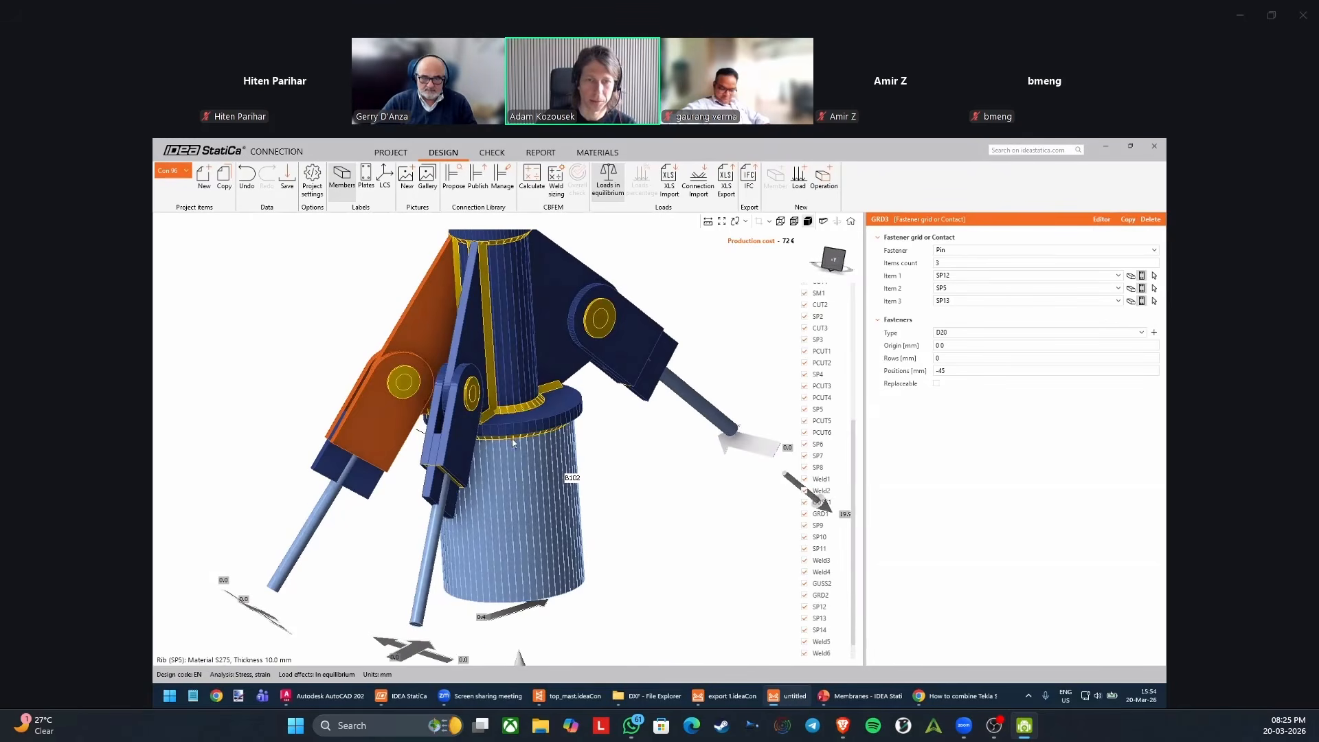
Examine the whole mast top connection with its pins, gussets and cables, and display the properties of cable member B95.
scroll(523, 443, down, 3)
right_drag(523, 446, 451, 460)
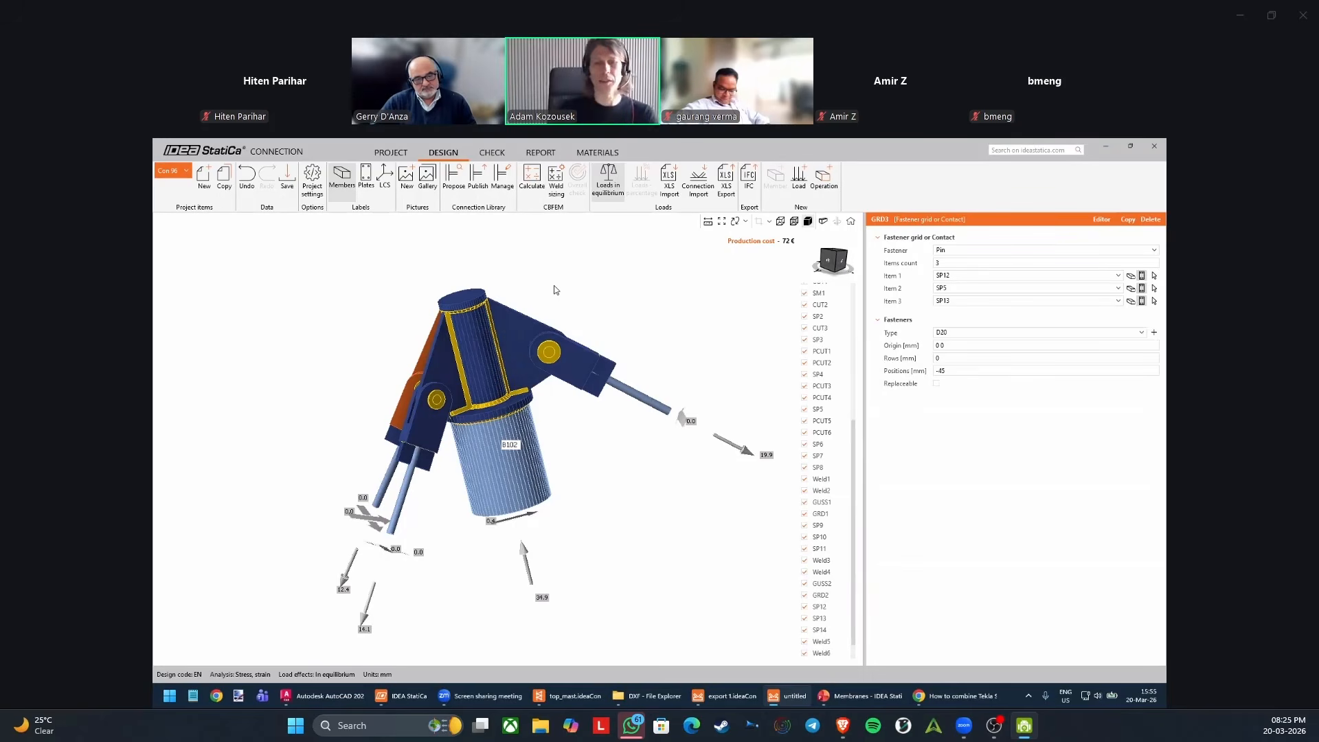
middle_drag(501, 480, 523, 503)
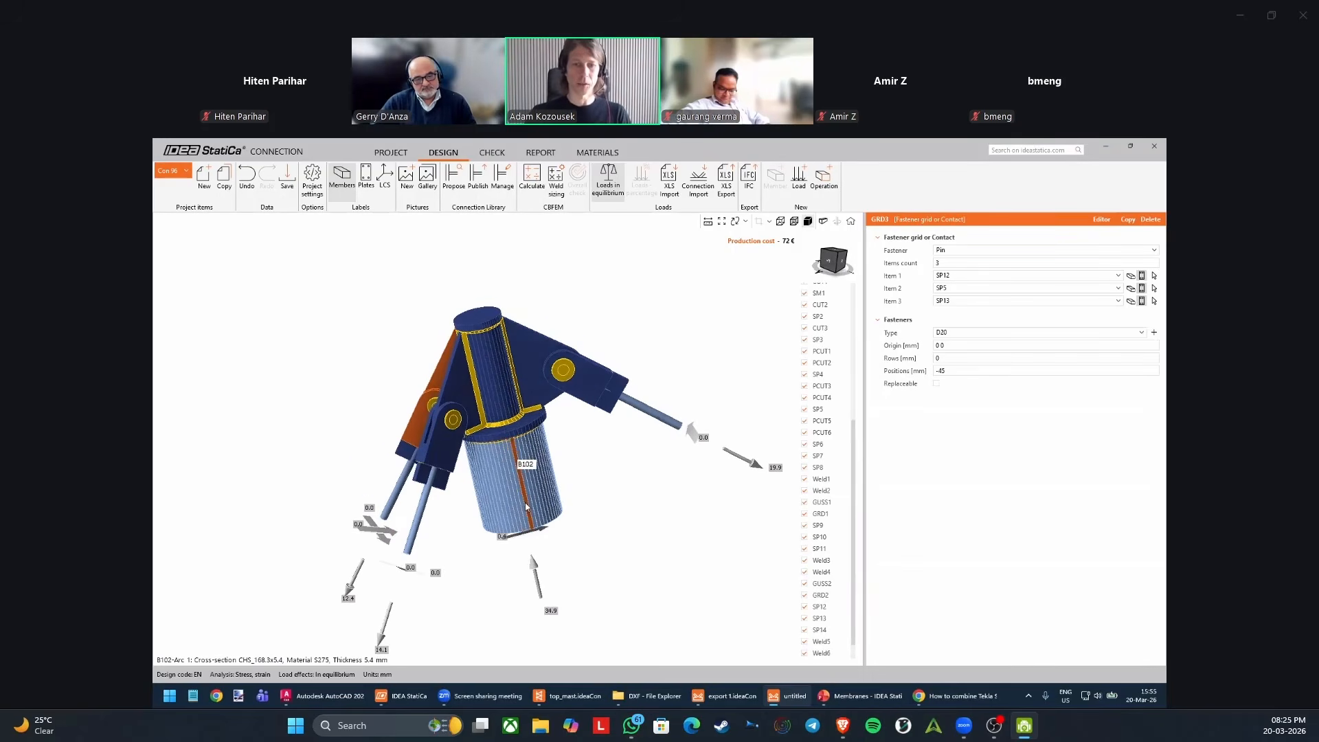
middle_drag(609, 401, 557, 413)
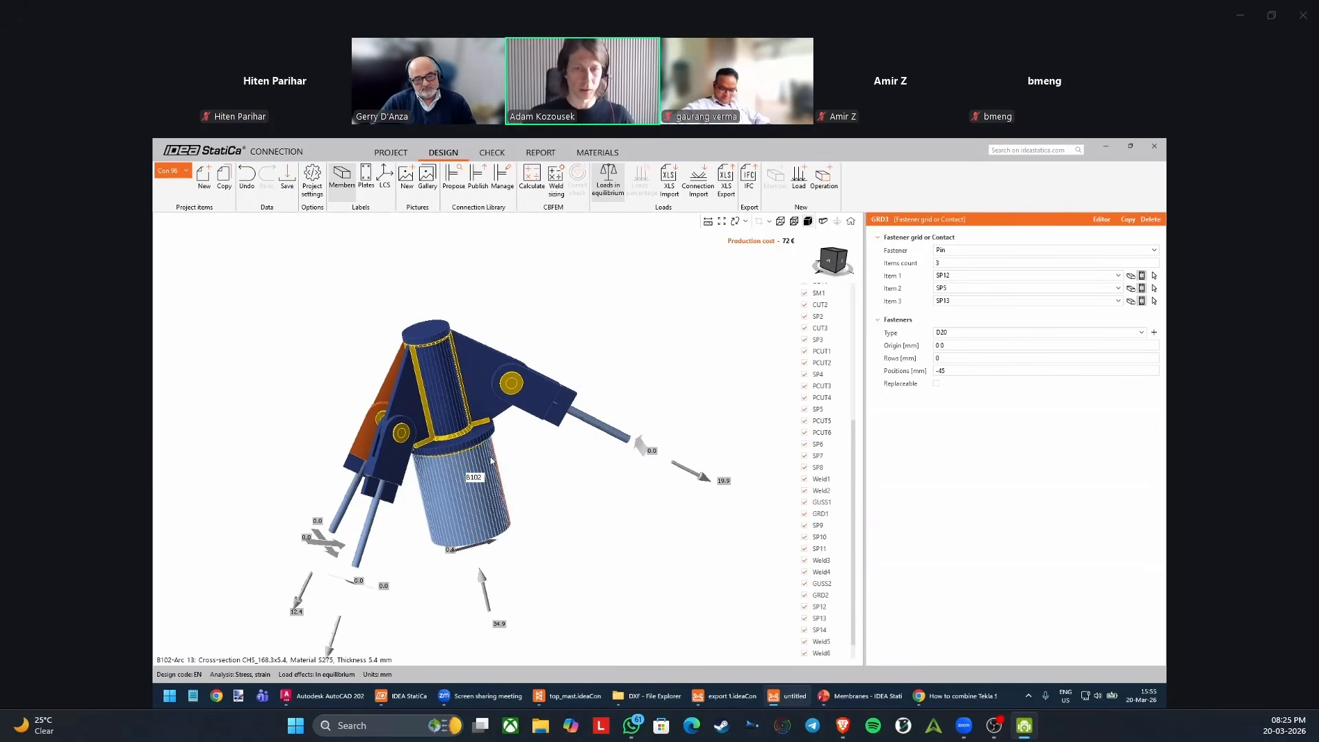
middle_drag(543, 459, 554, 438)
scroll(825, 390, up, 5)
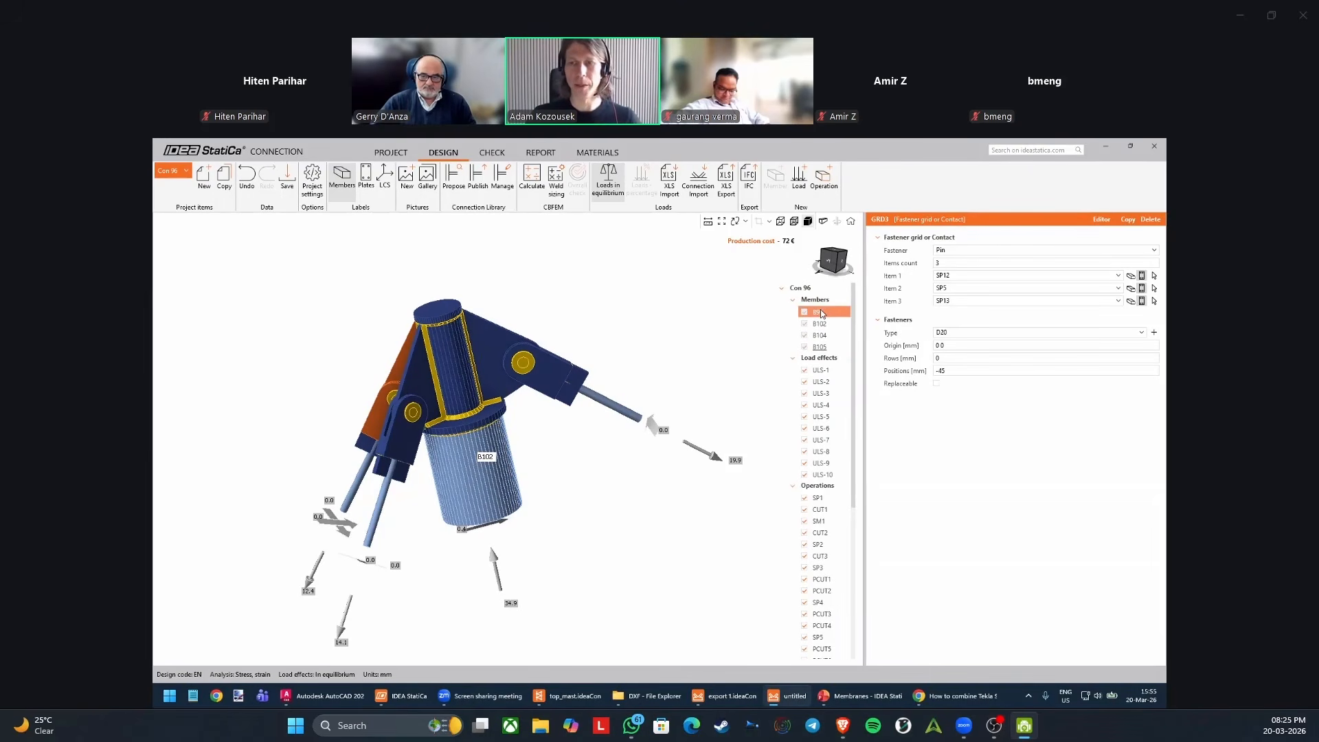
click(822, 313)
middle_drag(620, 398, 652, 393)
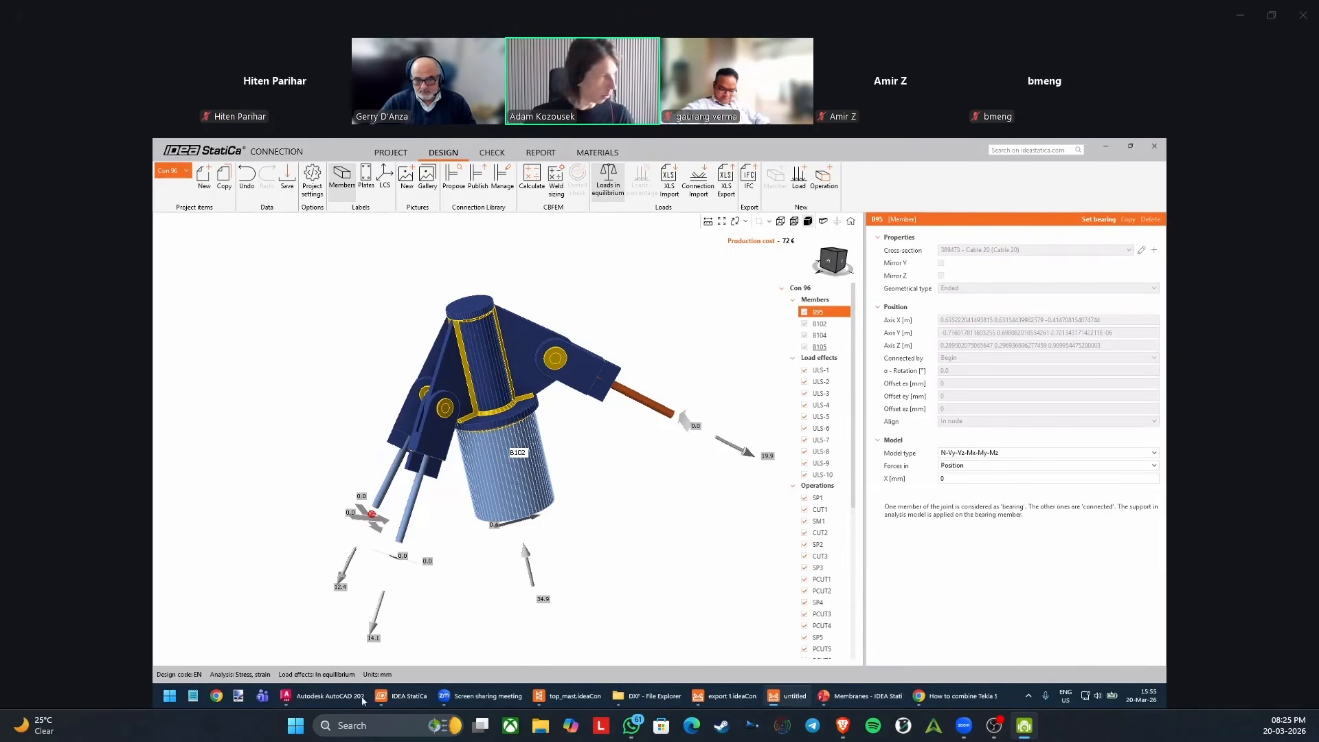
Switch to the Membranes presentation in PowerPoint and move its window away from the connection model onto another display.
click(851, 696)
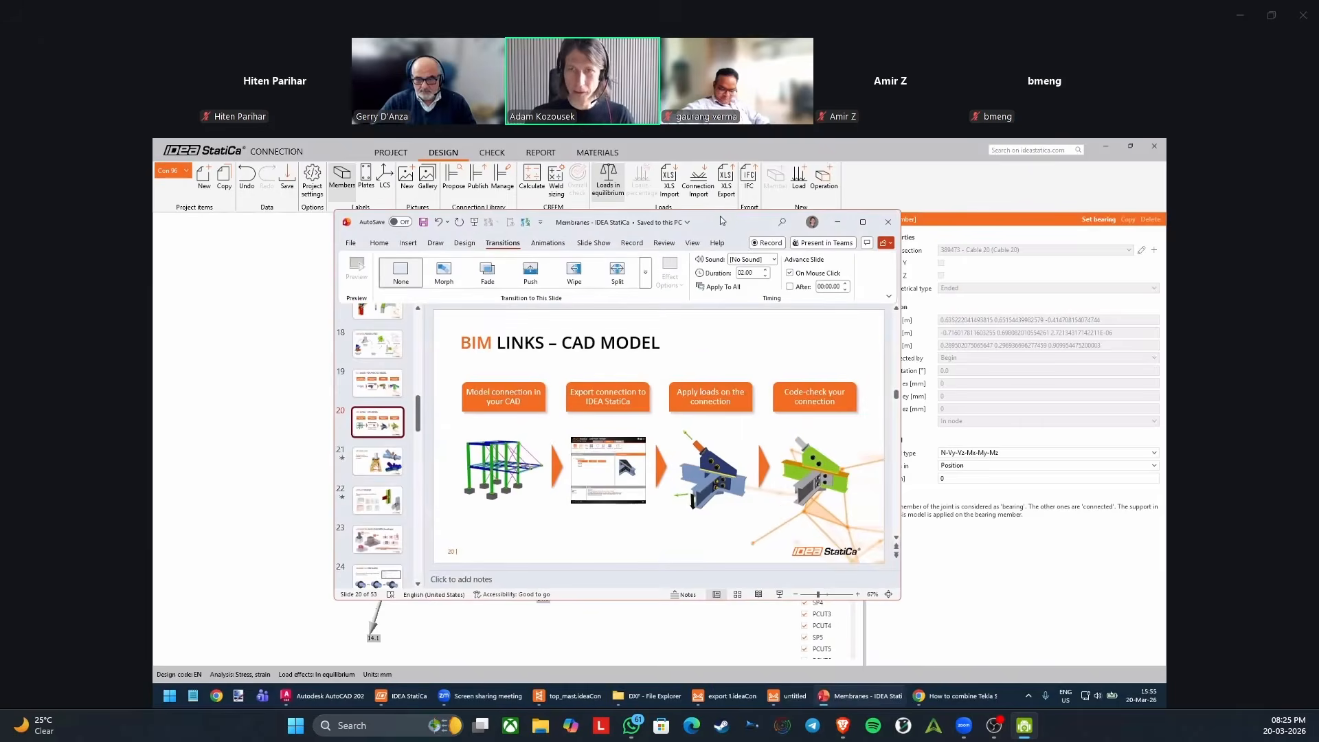
drag(713, 226, 1165, 225)
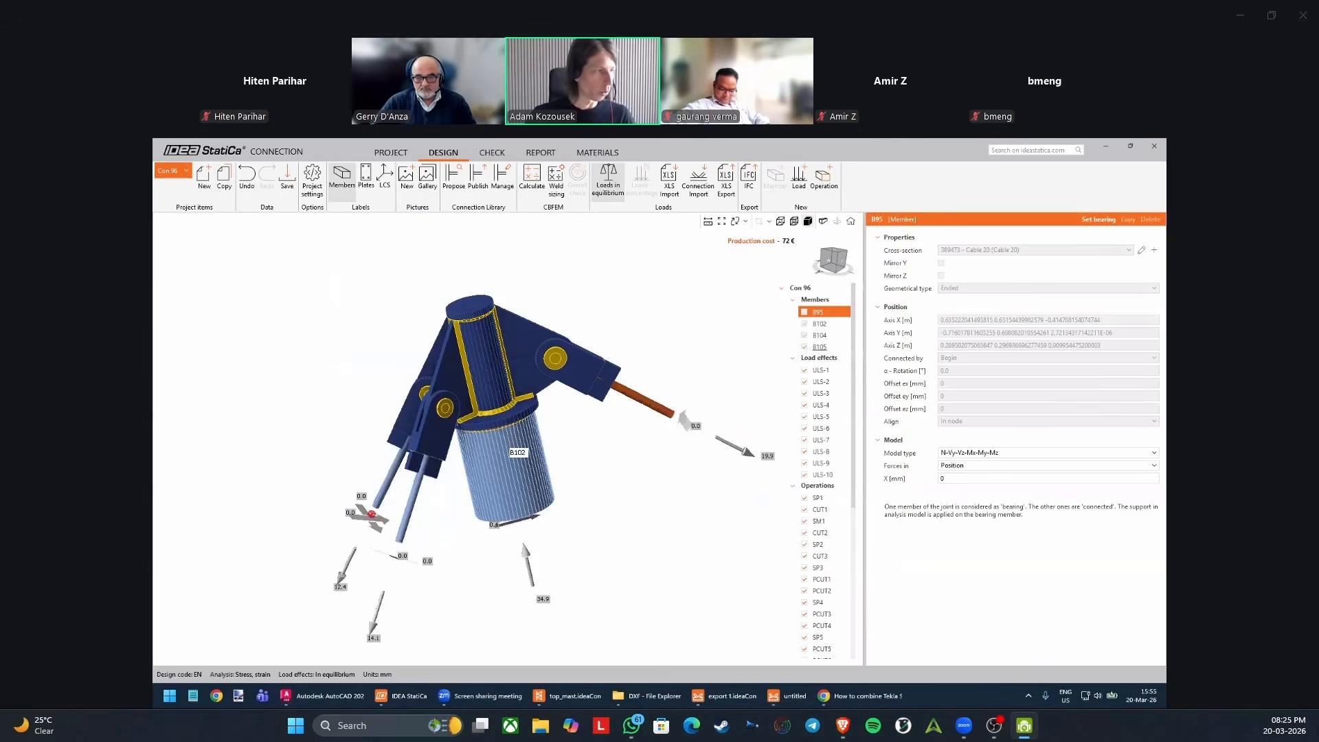
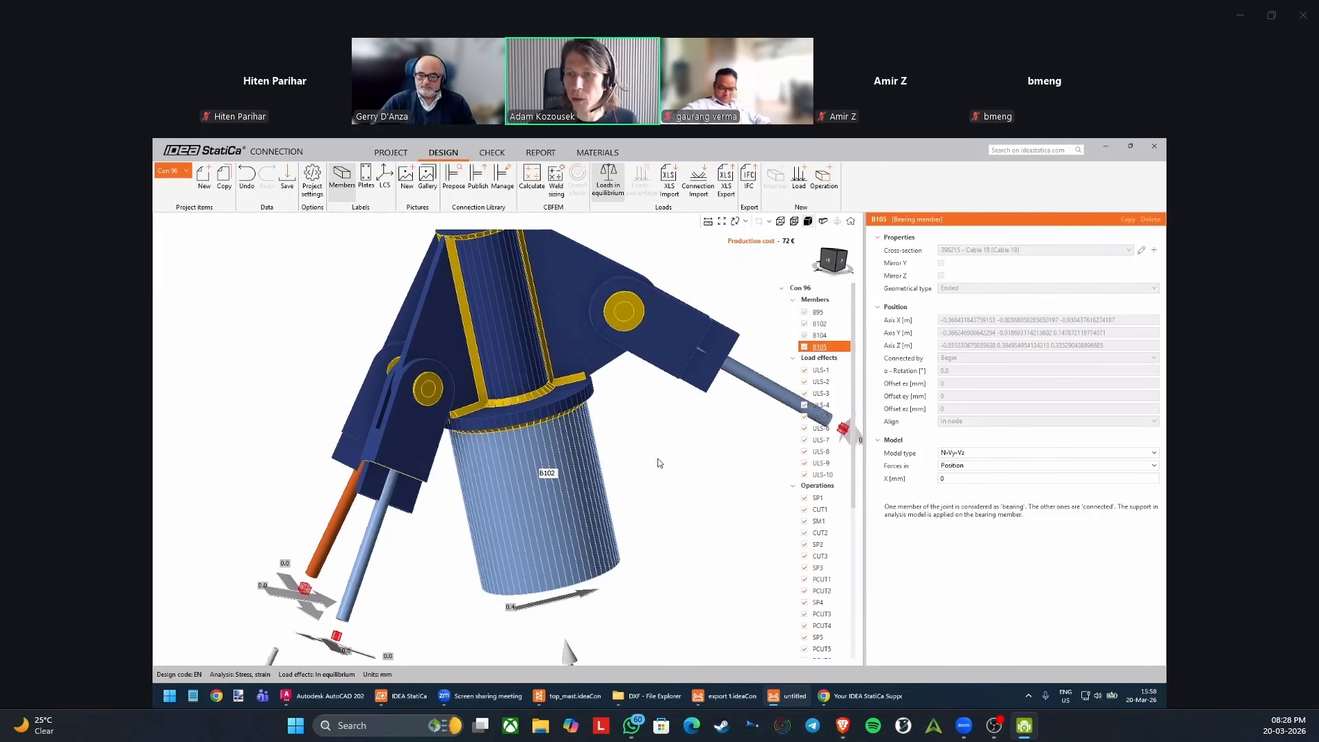
Set mast member B102 as the bearing member of the connection.
click(830, 337)
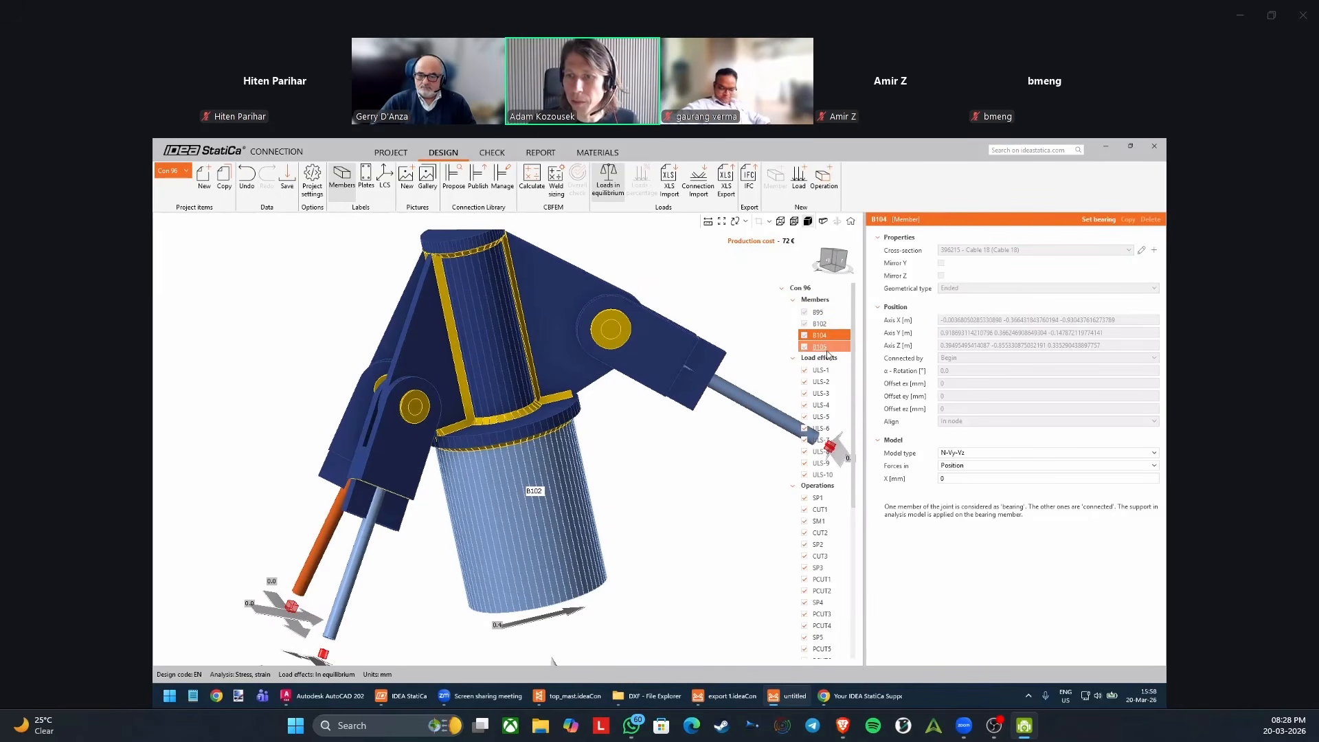
click(825, 348)
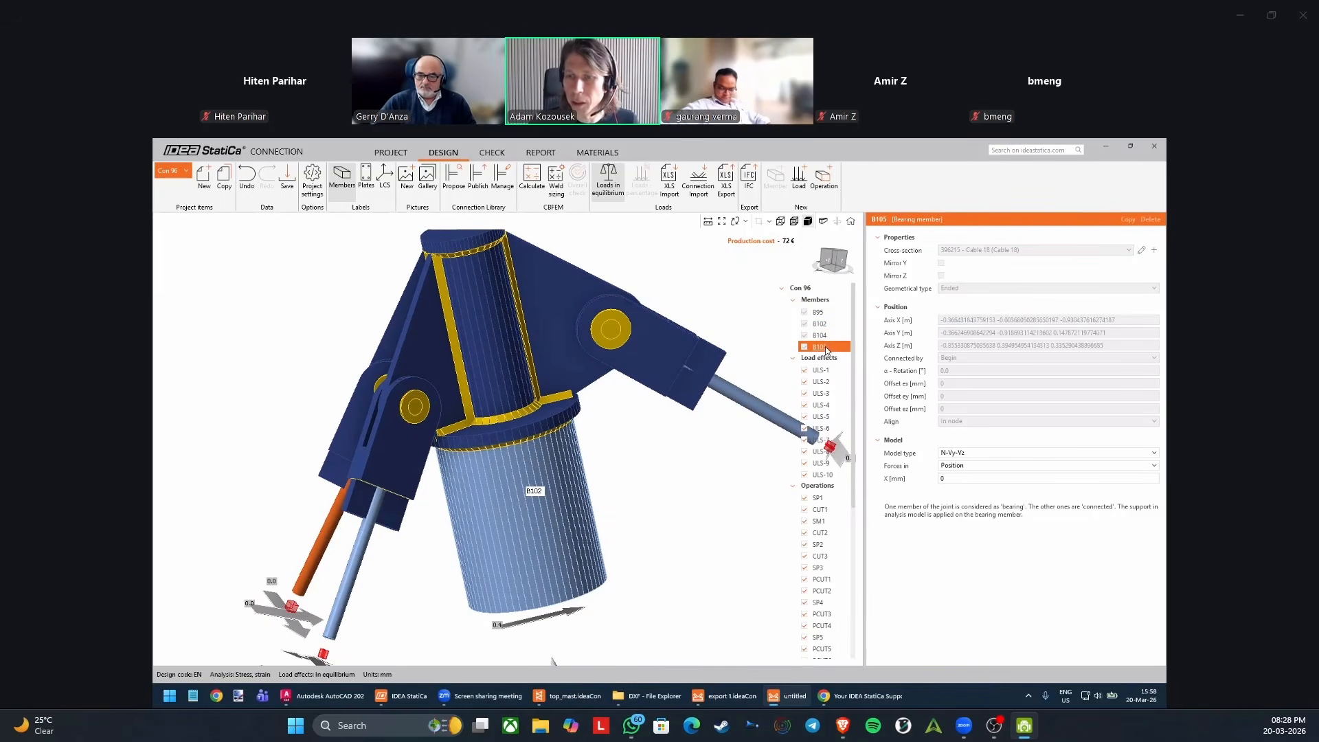
scroll(699, 423, down, 3)
click(596, 492)
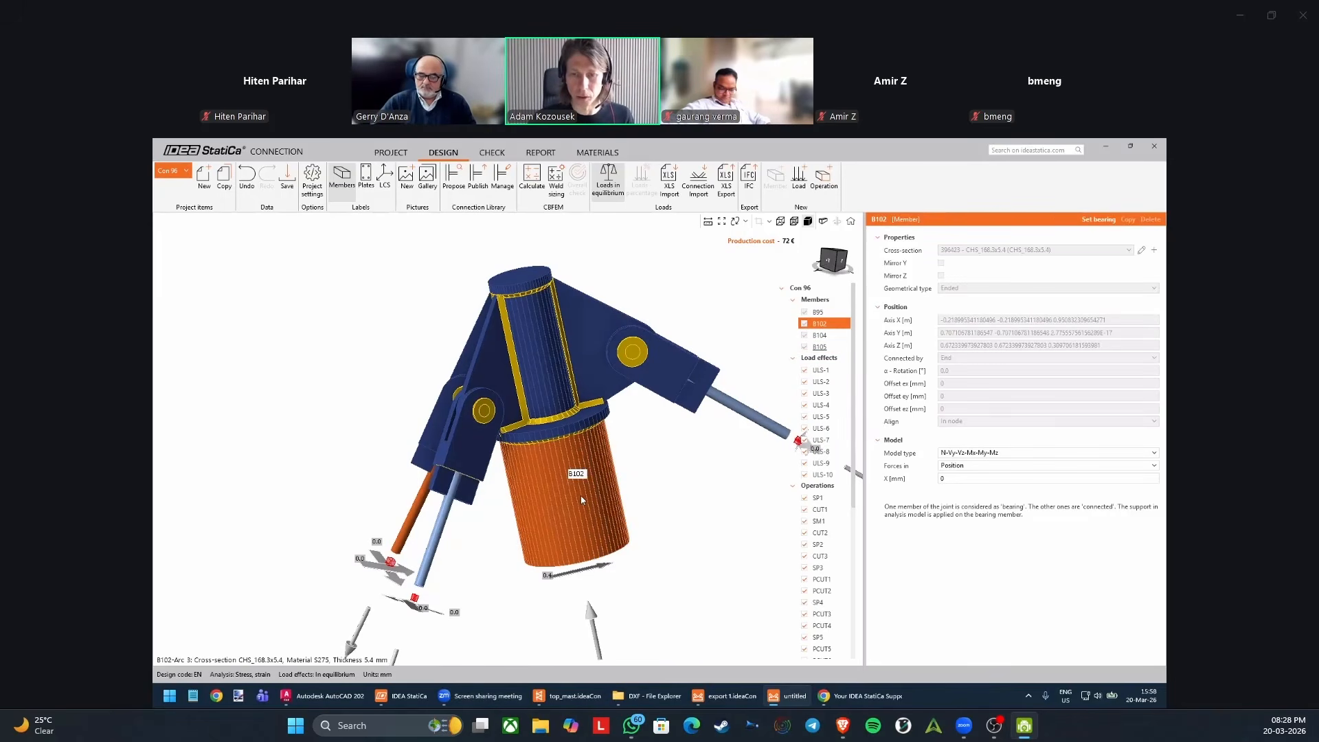
click(1099, 220)
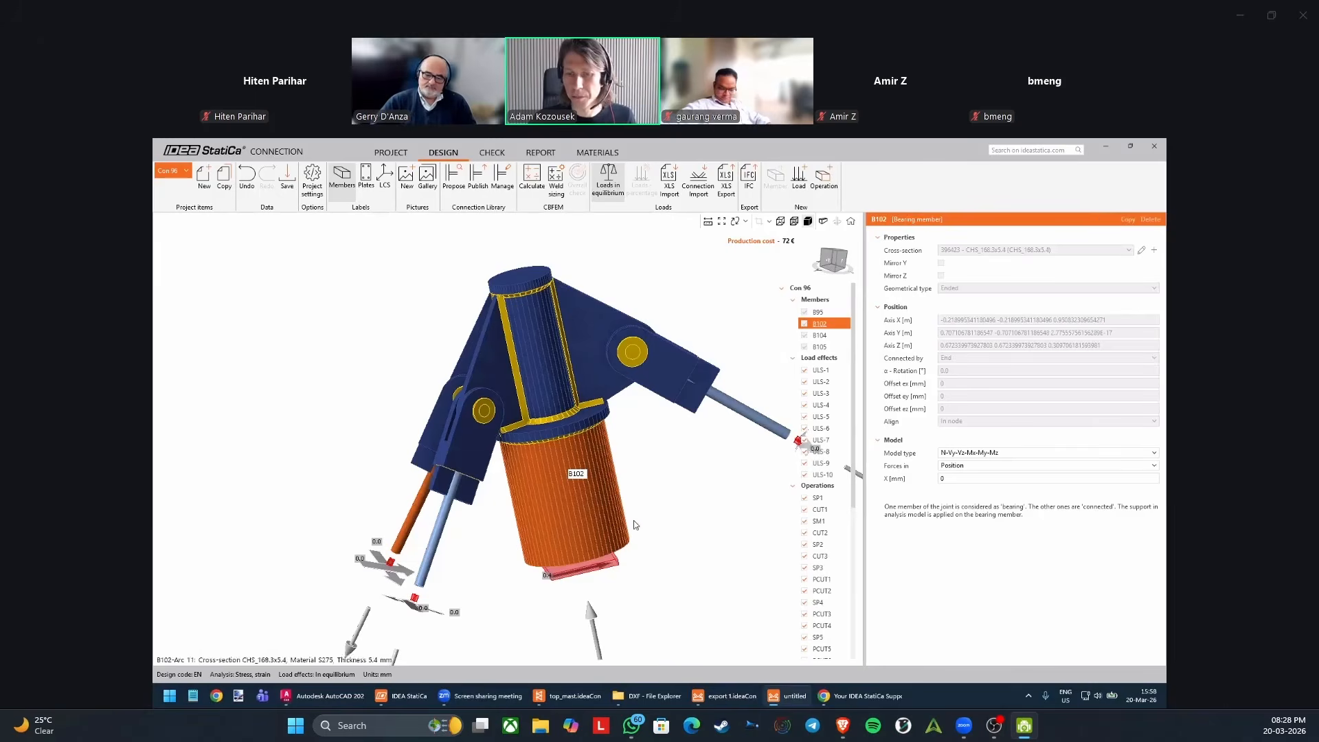
Review the member forces of load effects ULS-1 and ULS-3 on the mast top connection.
right_drag(634, 521, 523, 488)
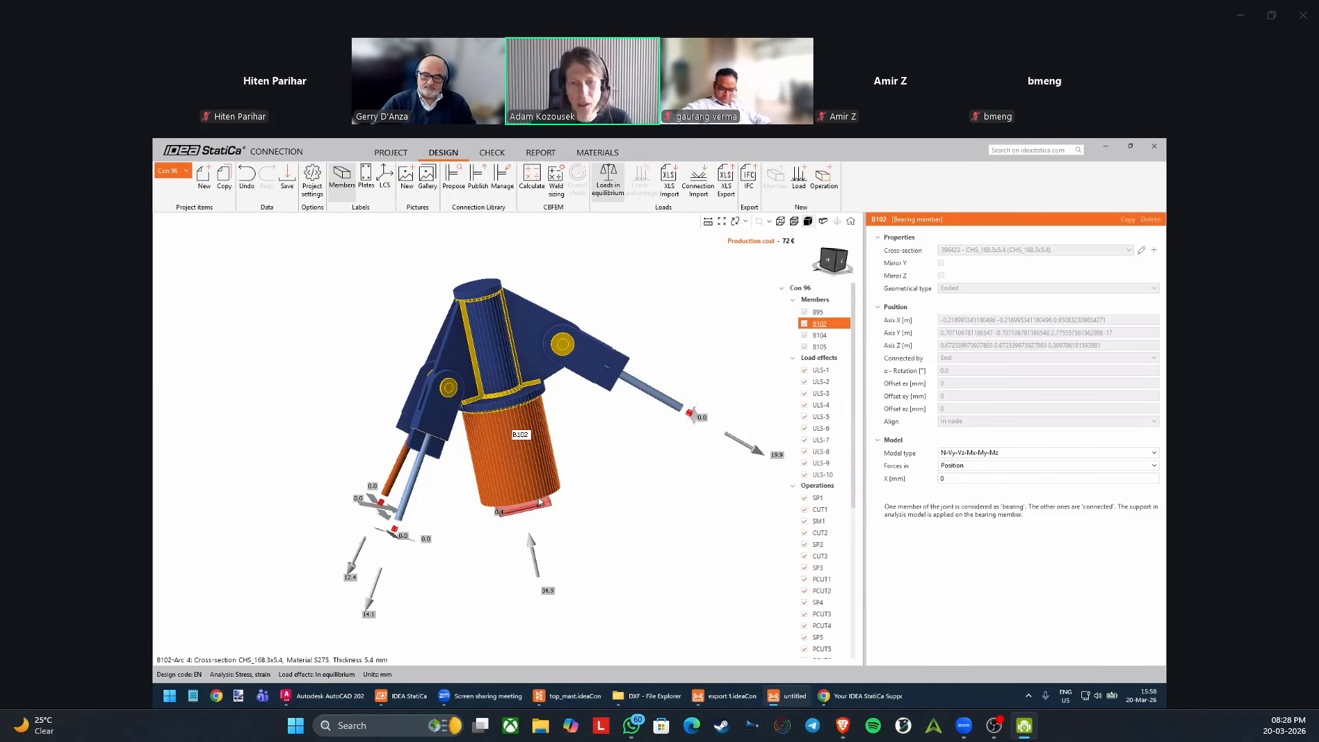
middle_drag(460, 471, 470, 483)
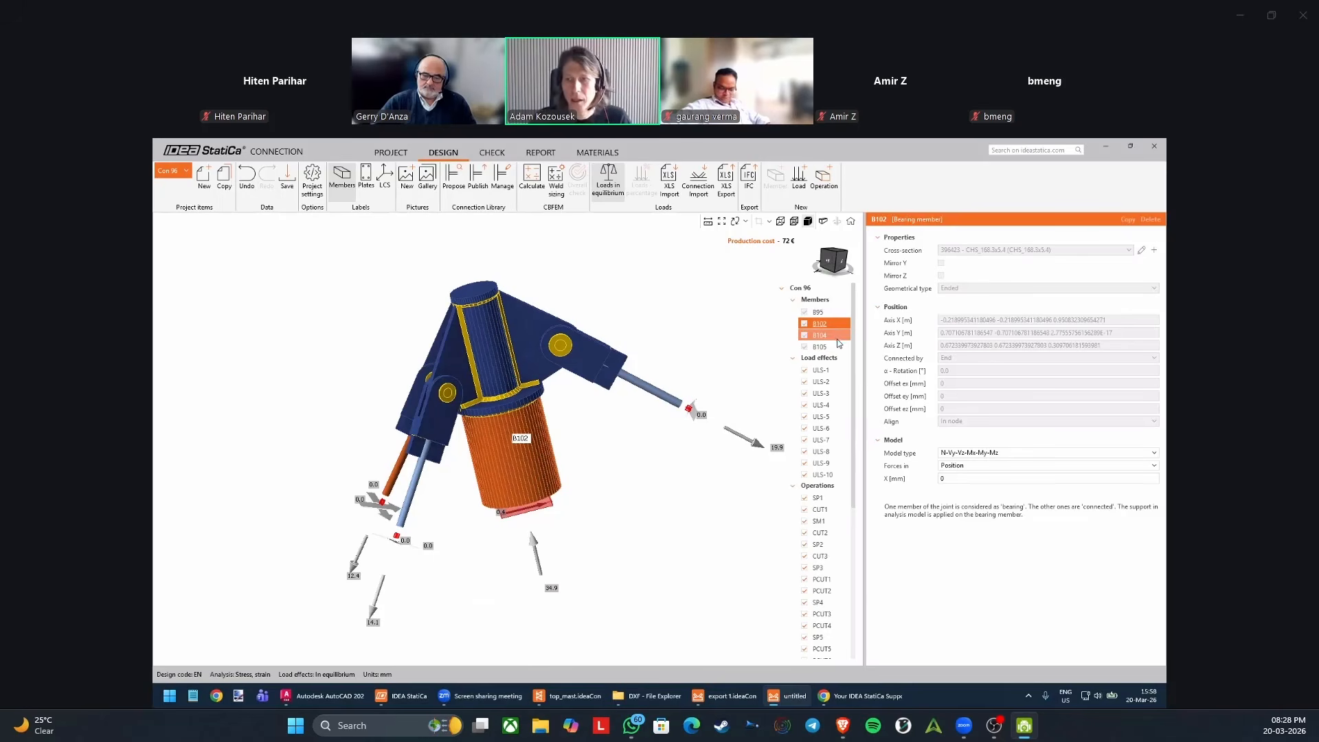
click(831, 369)
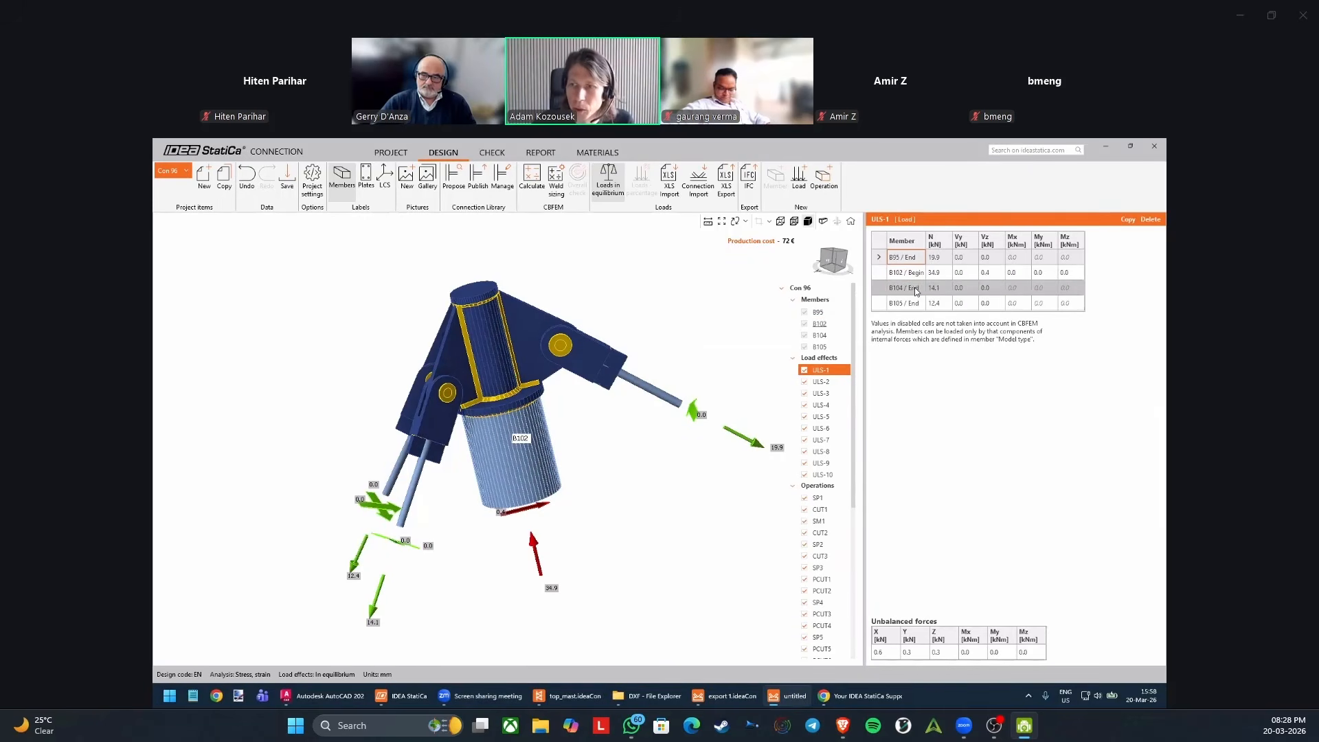
click(839, 392)
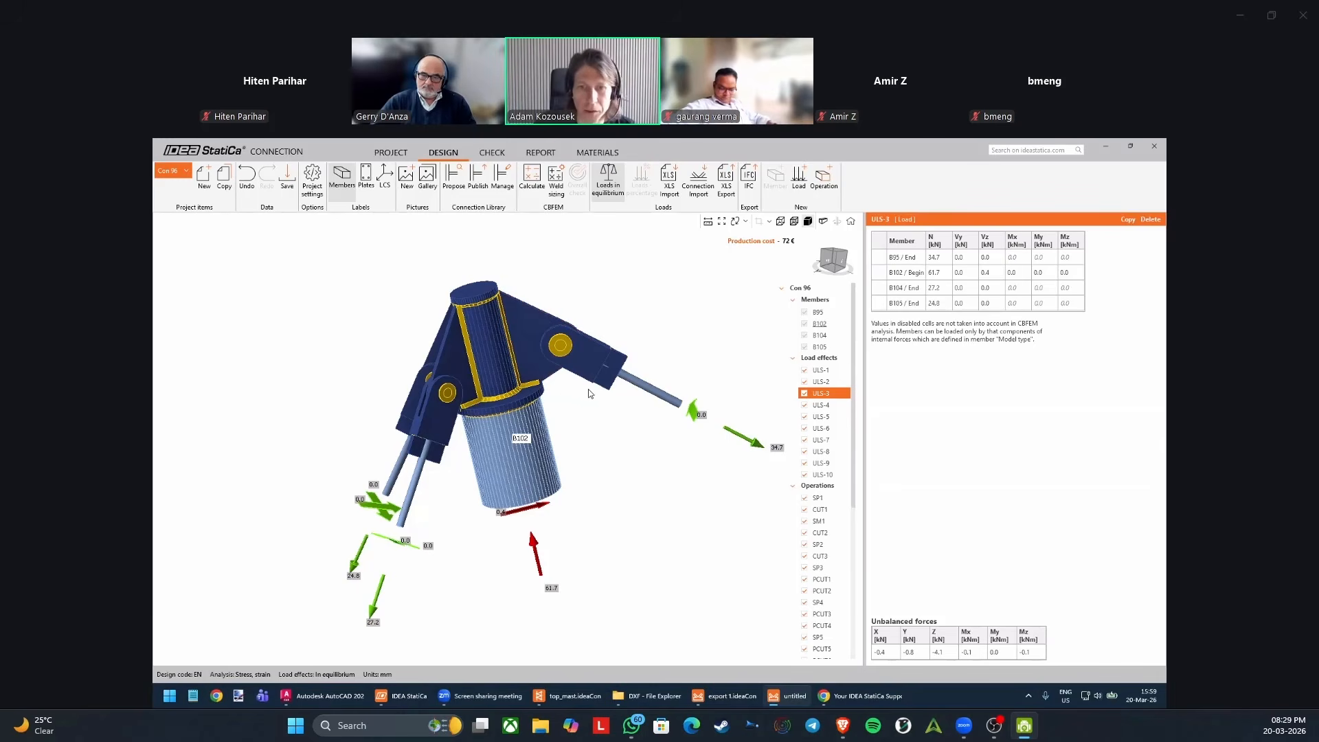
right_drag(566, 414, 555, 414)
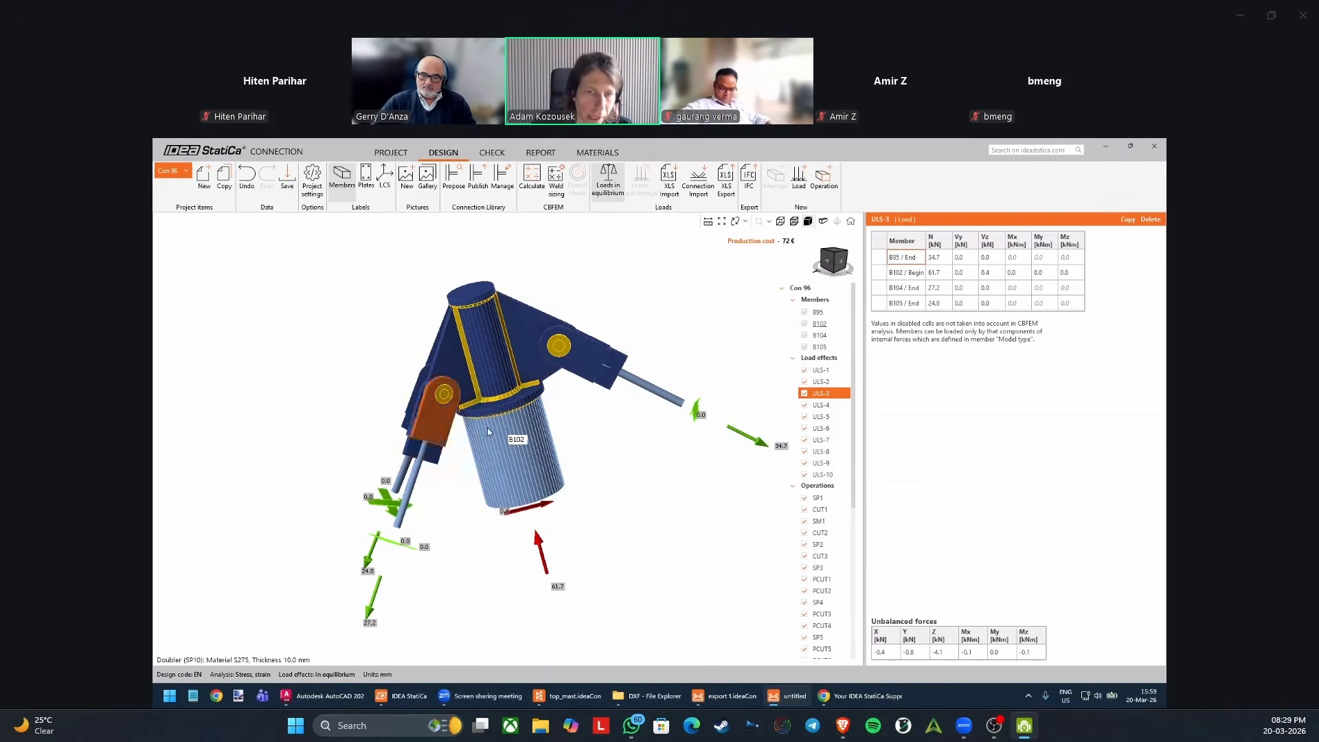
scroll(519, 342, up, 2)
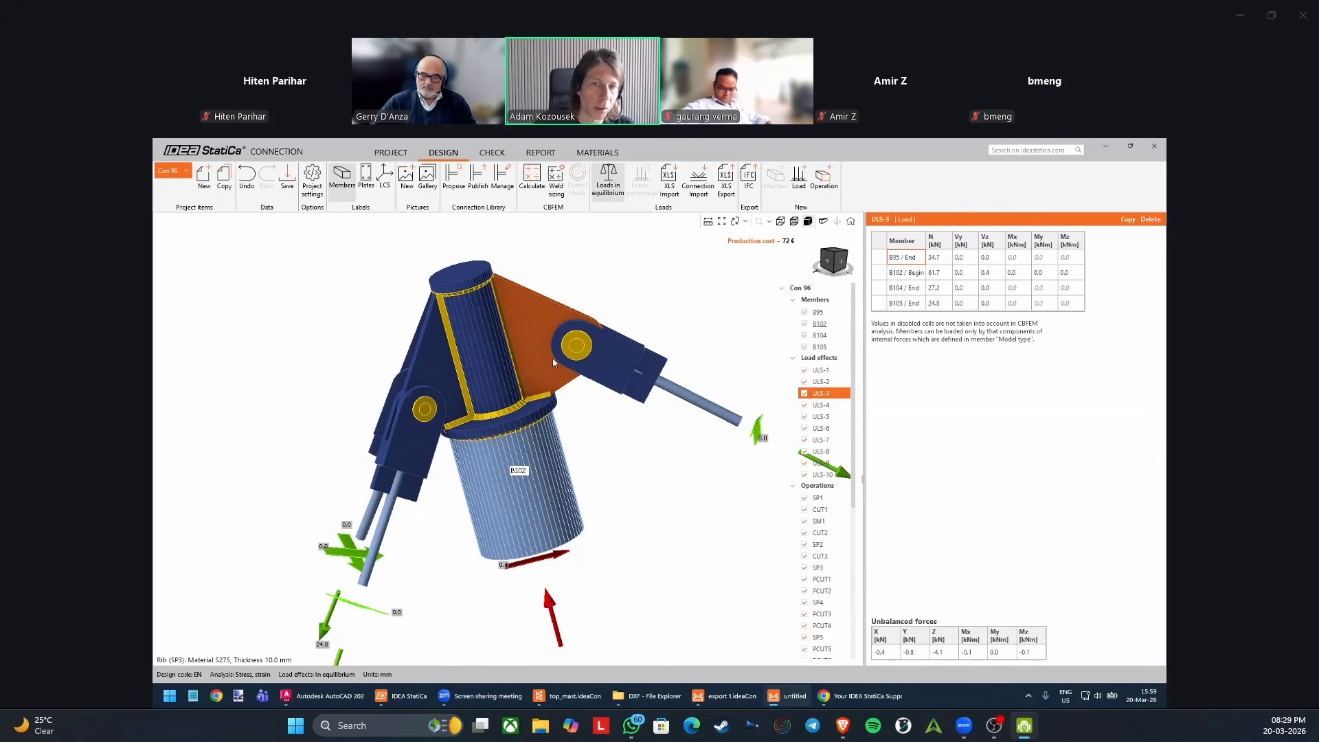
View the connection in wireframe, restore the solid display, and inspect the properties of stiffening plate SP7 and cable B104.
click(781, 221)
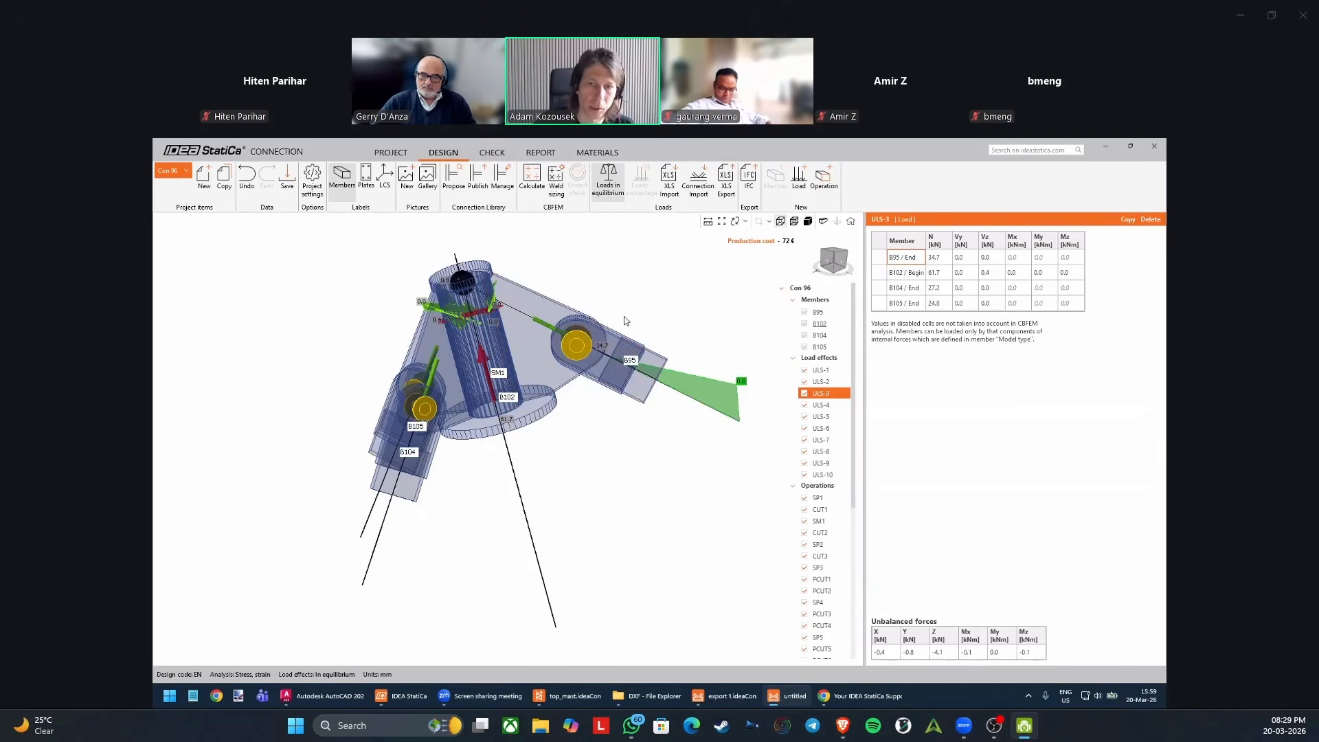
click(807, 221)
click(621, 362)
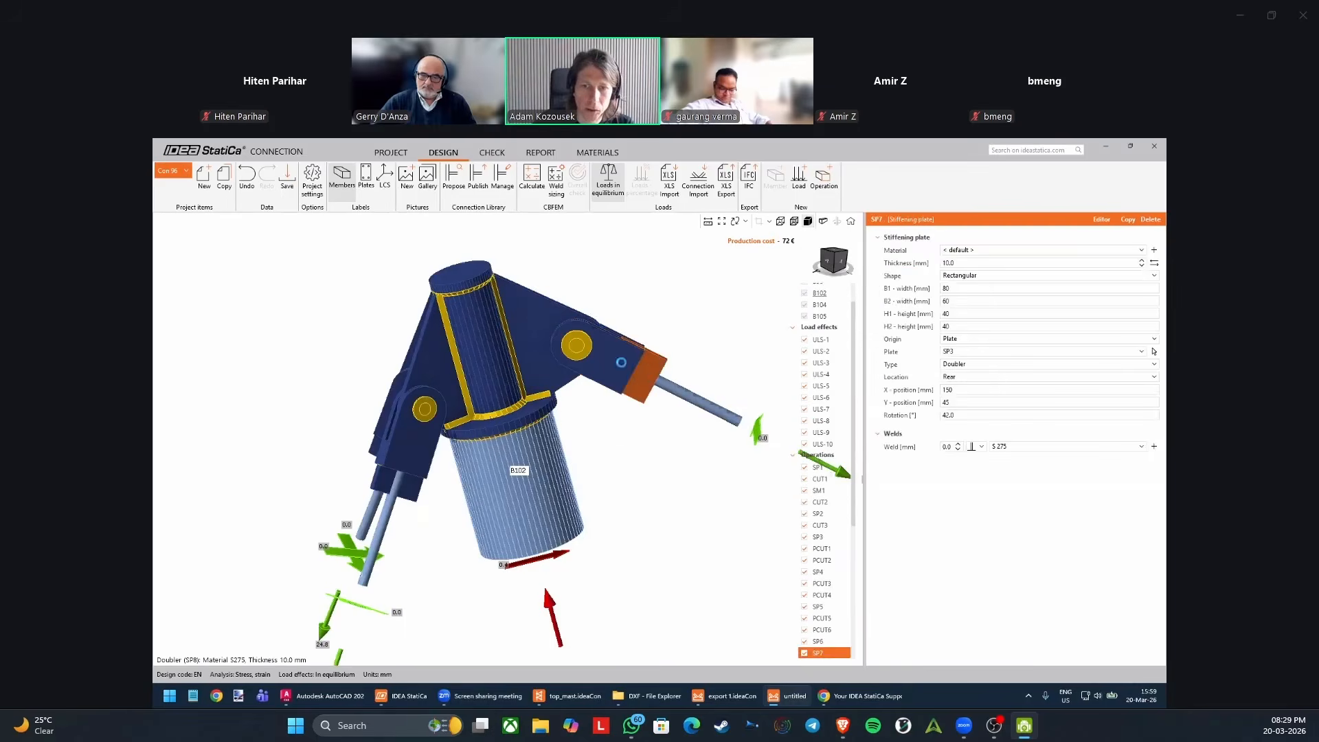
click(474, 336)
click(382, 508)
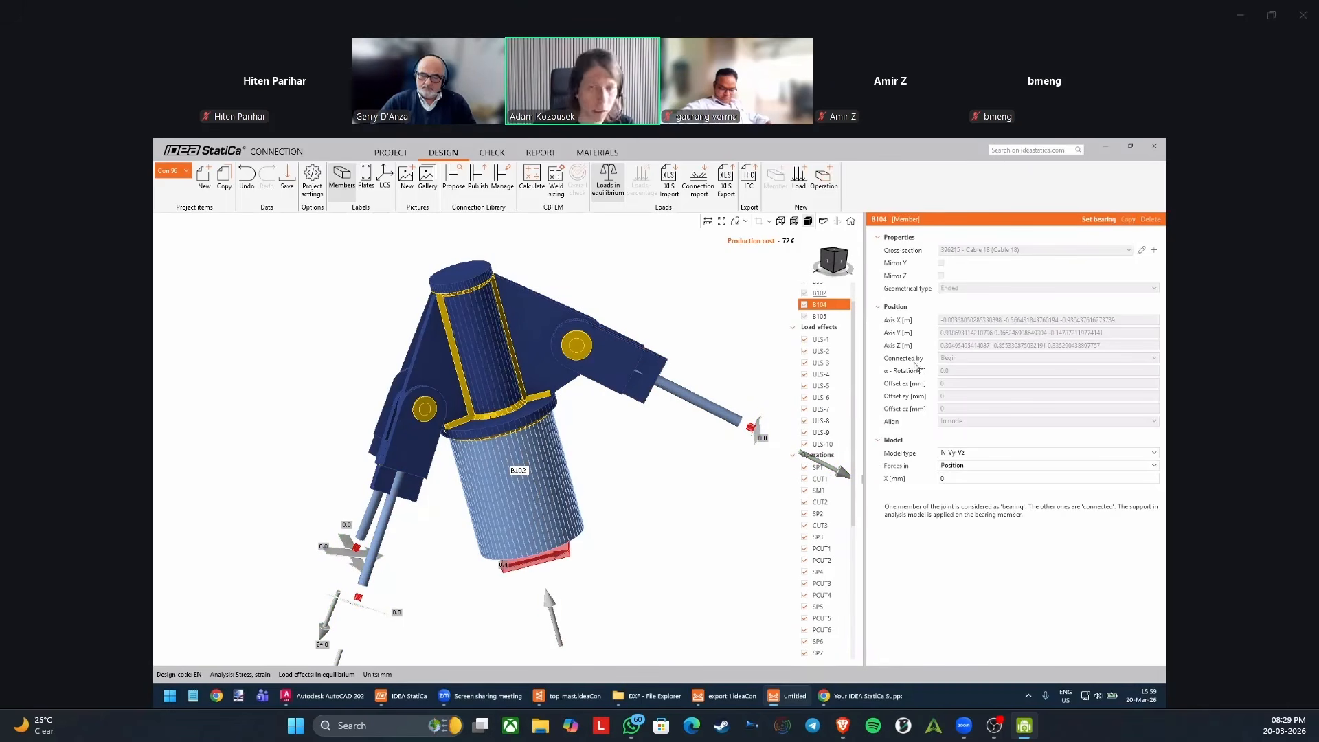
Examine the ULS-1 member forces together with the properties of cable B105 and bearing member B102.
click(834, 339)
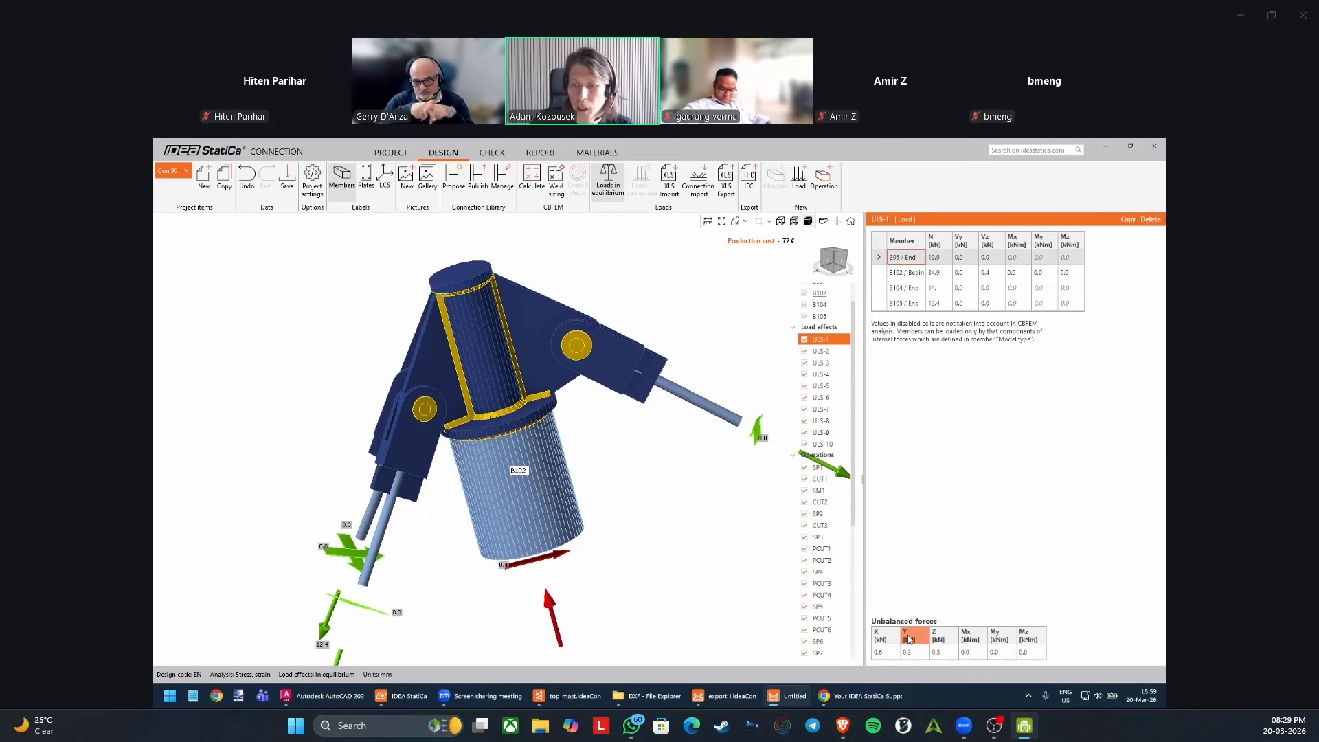
click(374, 520)
scroll(362, 538, up, 2)
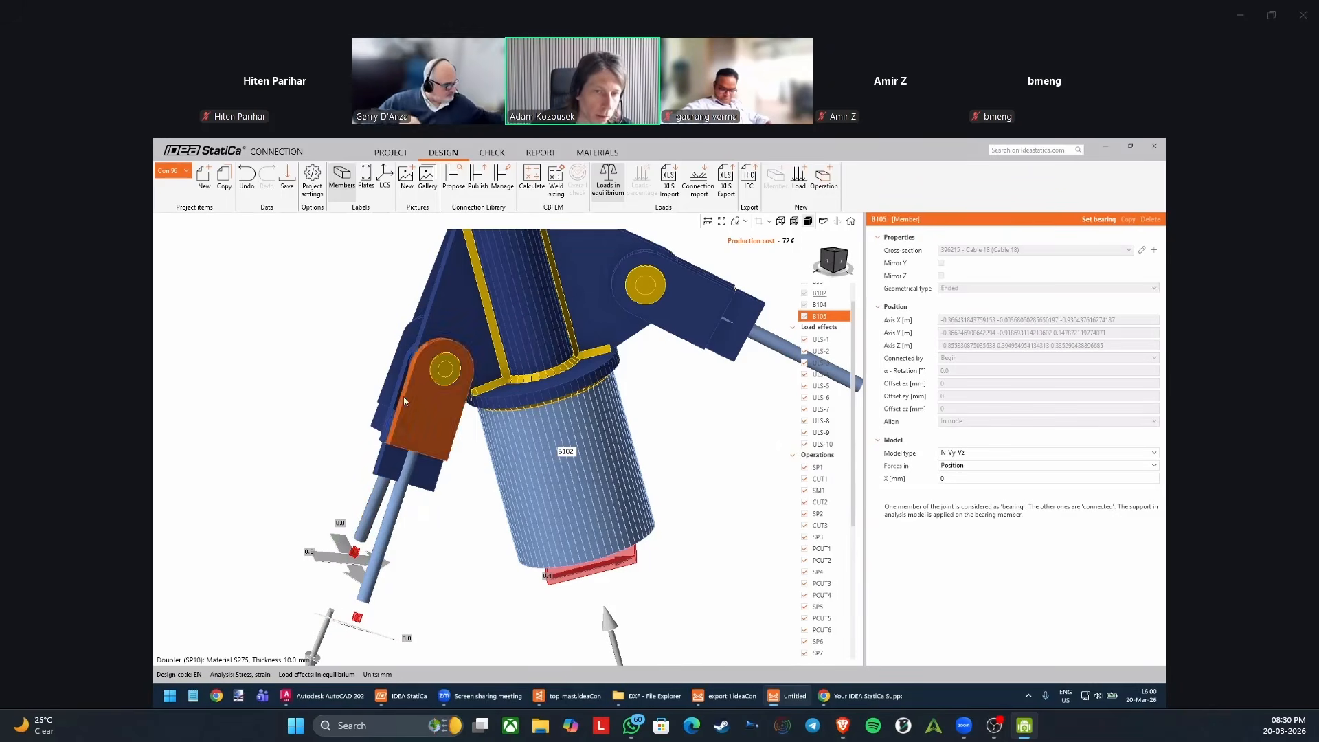
right_drag(404, 400, 396, 331)
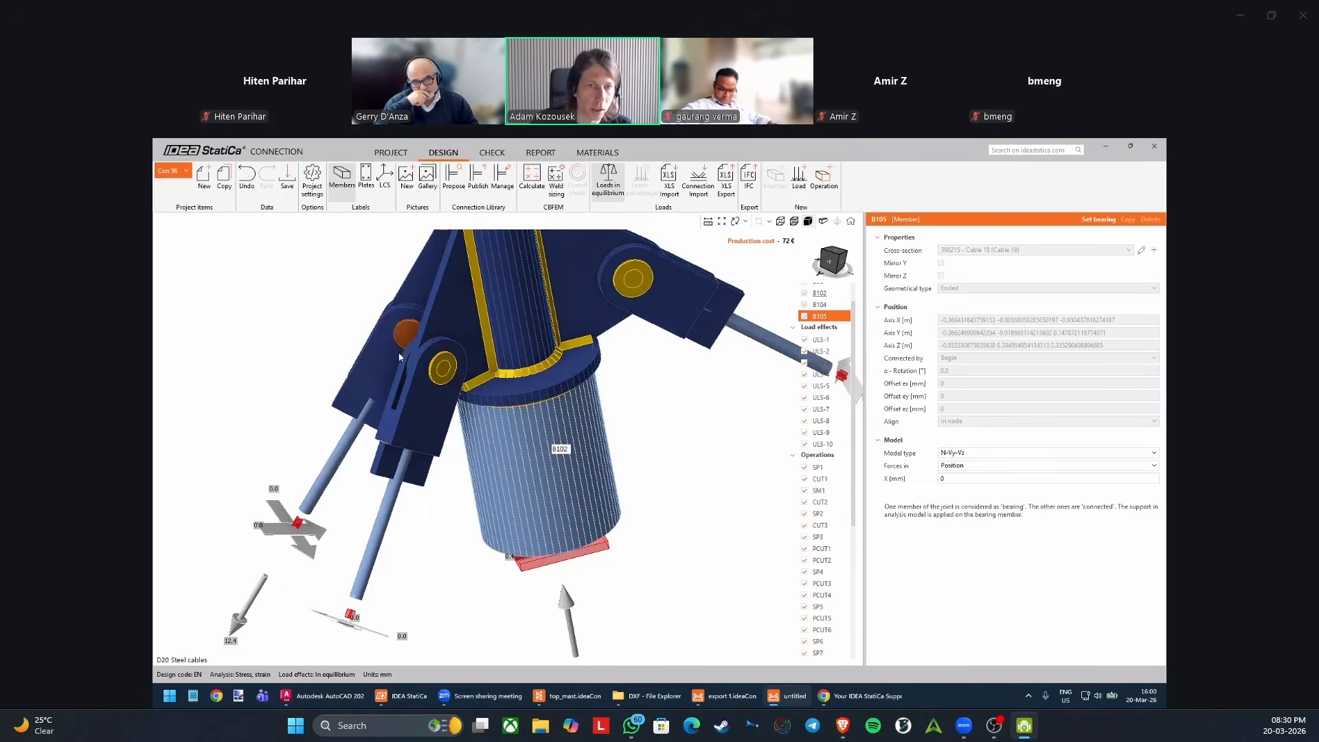
right_drag(482, 493, 510, 508)
click(586, 542)
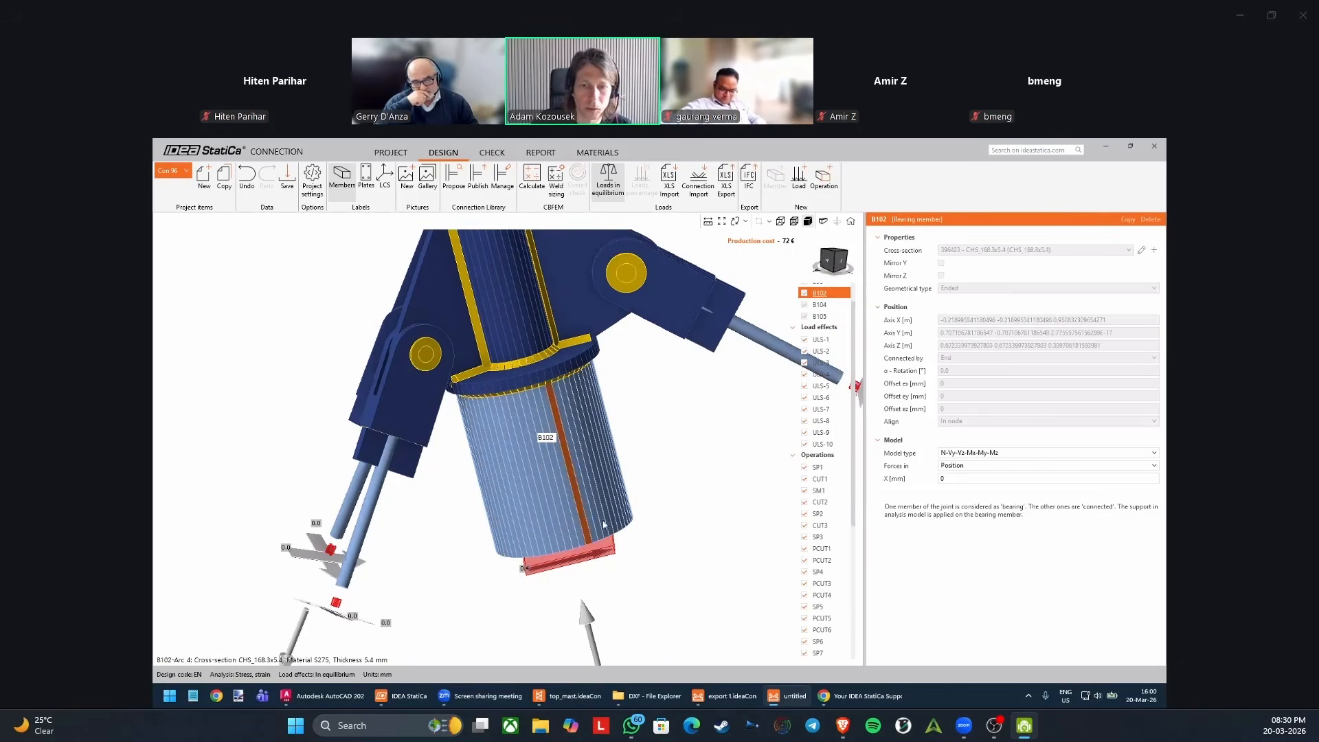
click(699, 444)
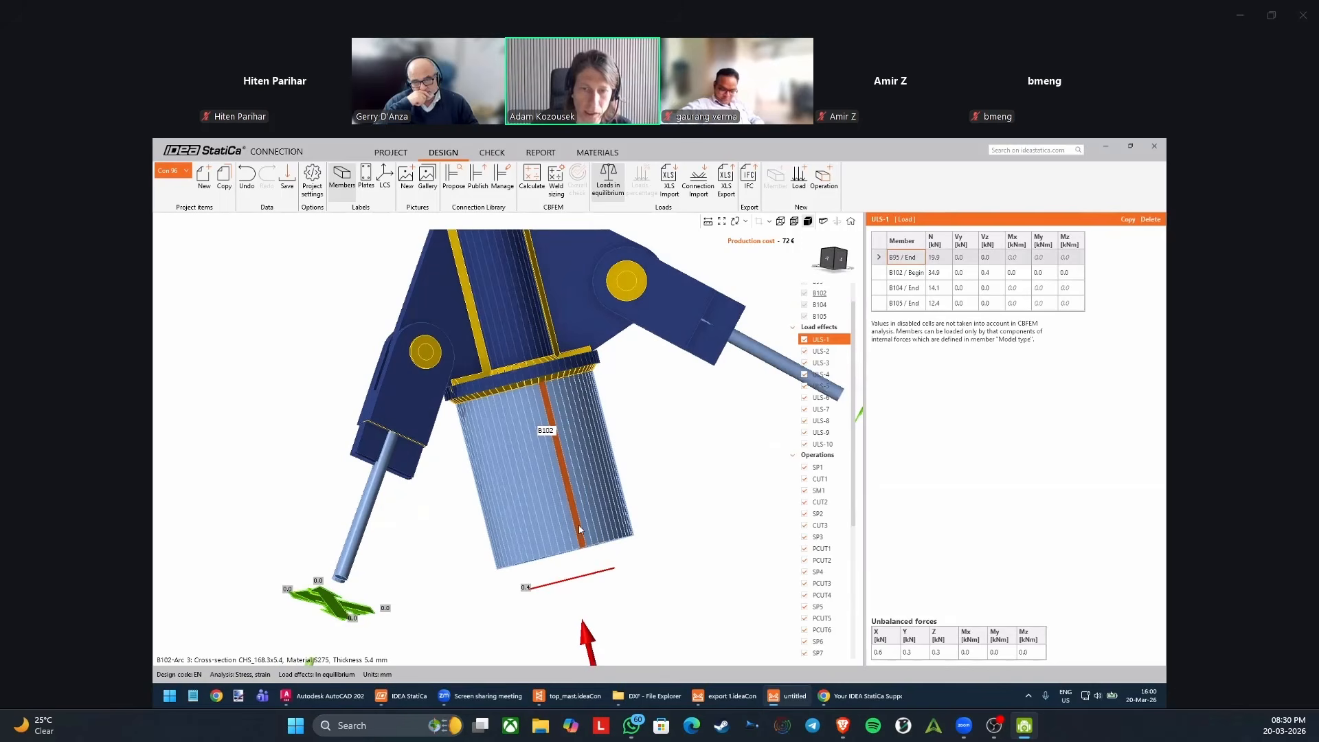
right_drag(579, 529, 583, 527)
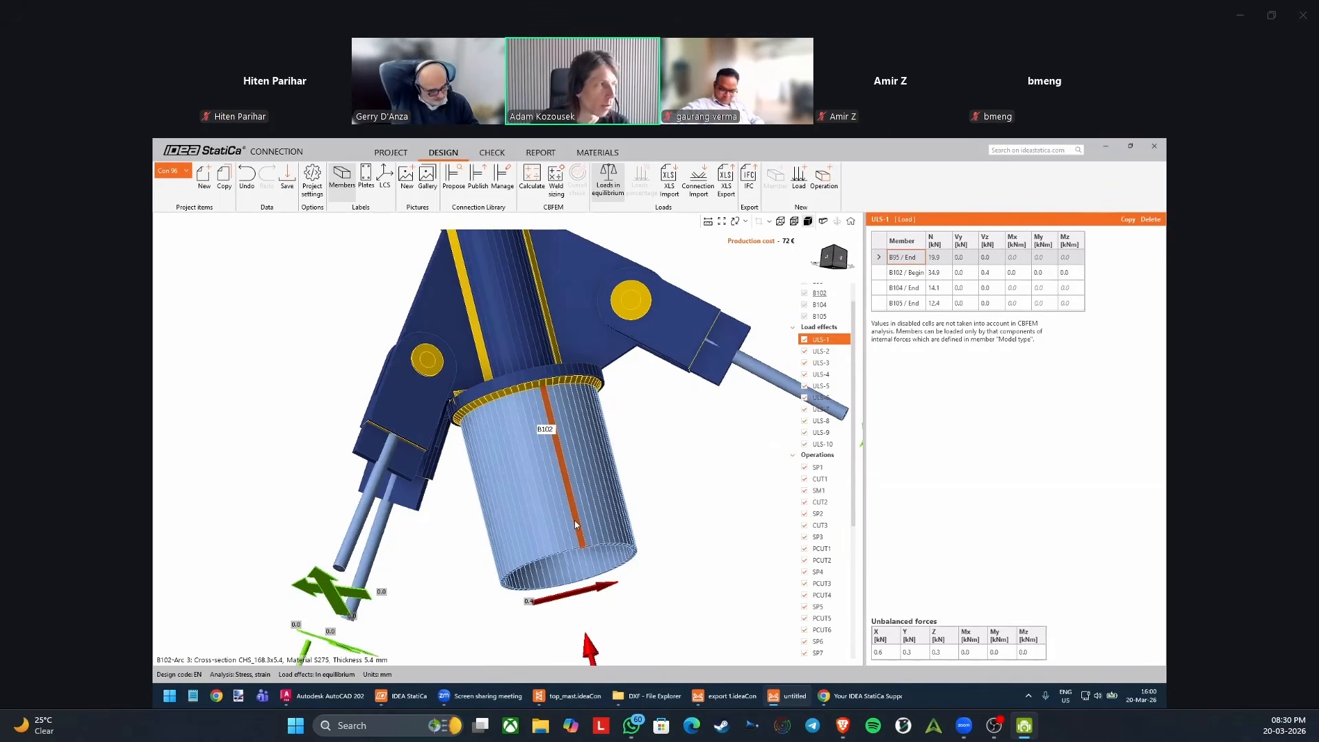
scroll(481, 363, down, 3)
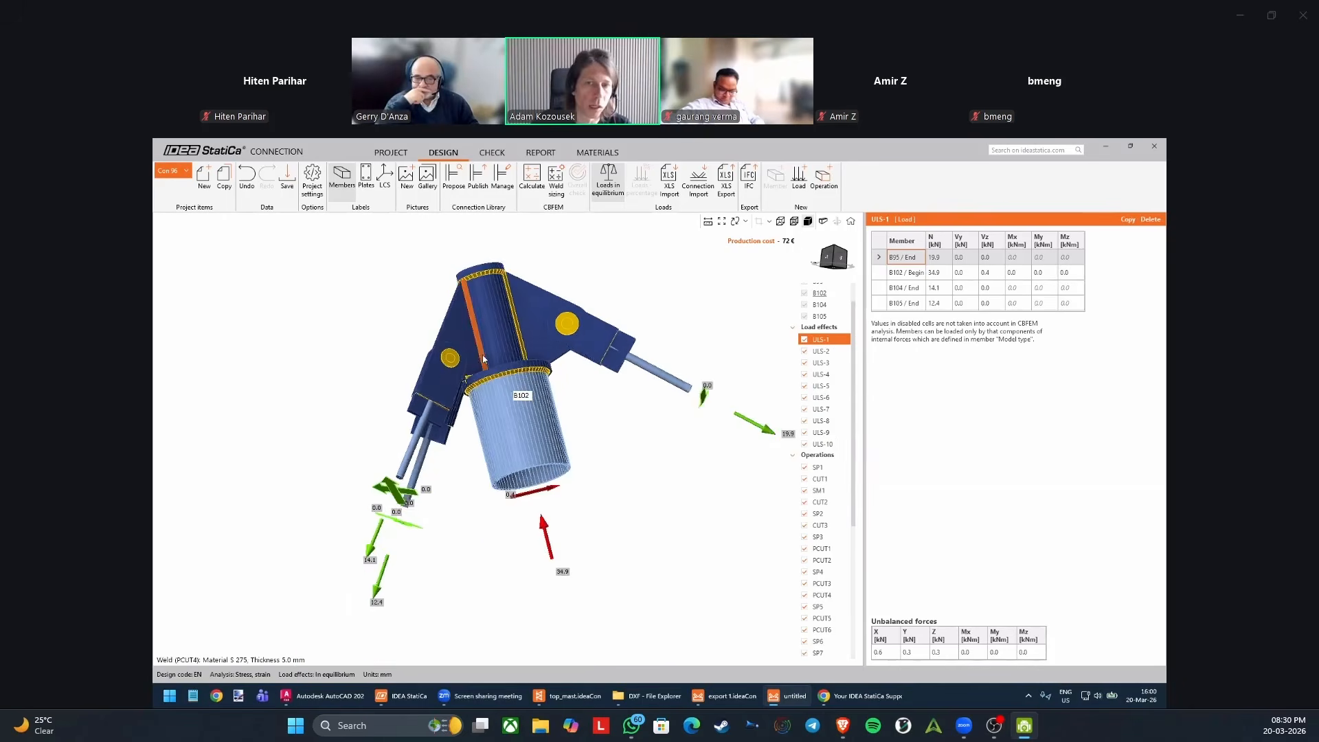
right_drag(477, 363, 510, 422)
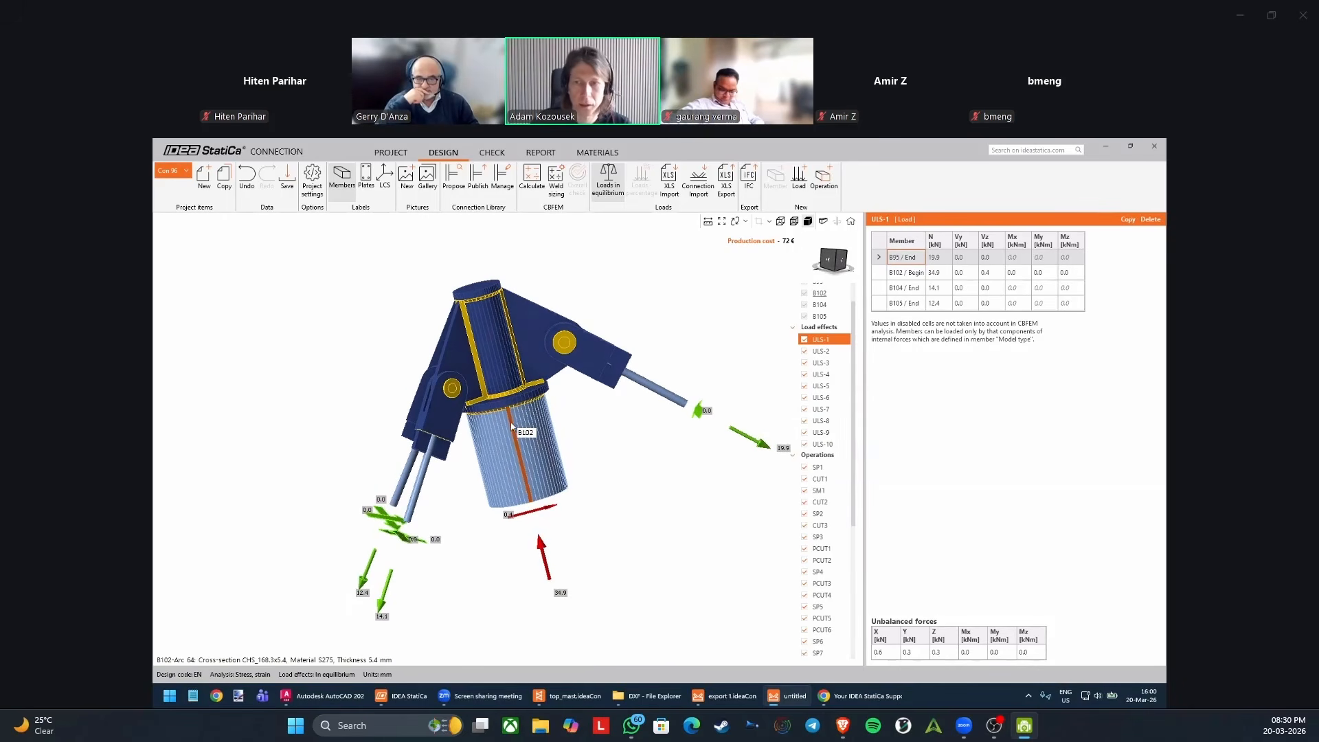
right_drag(623, 449, 629, 456)
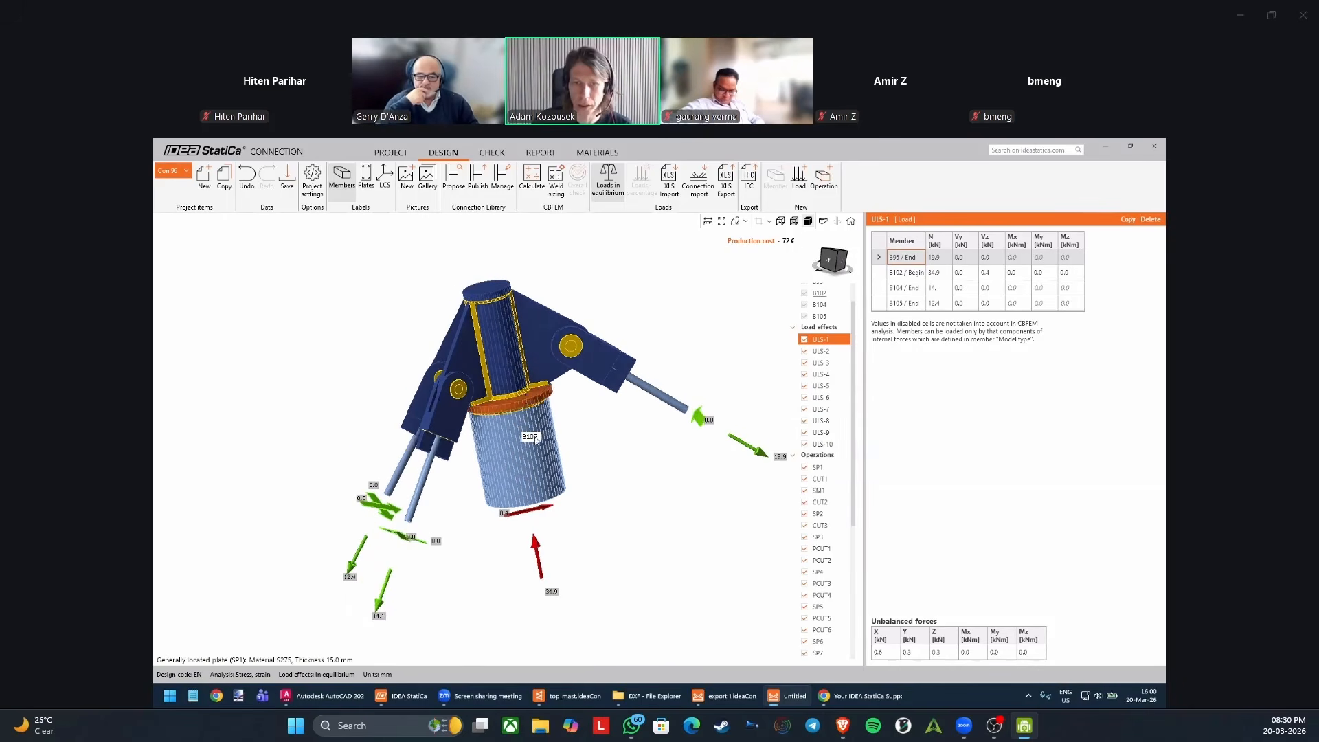
Run the CBFEM calculation of the mast top connection.
click(541, 461)
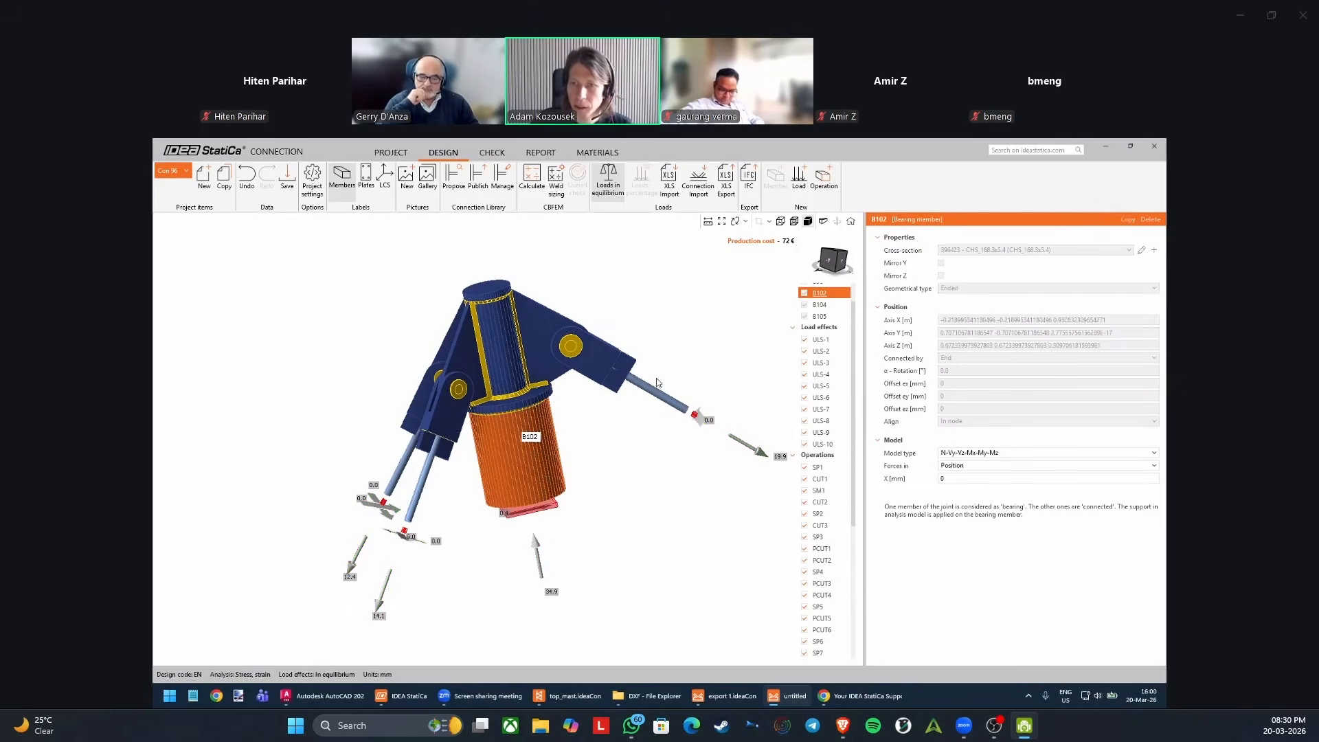
right_drag(499, 446, 508, 451)
middle_drag(508, 433, 510, 456)
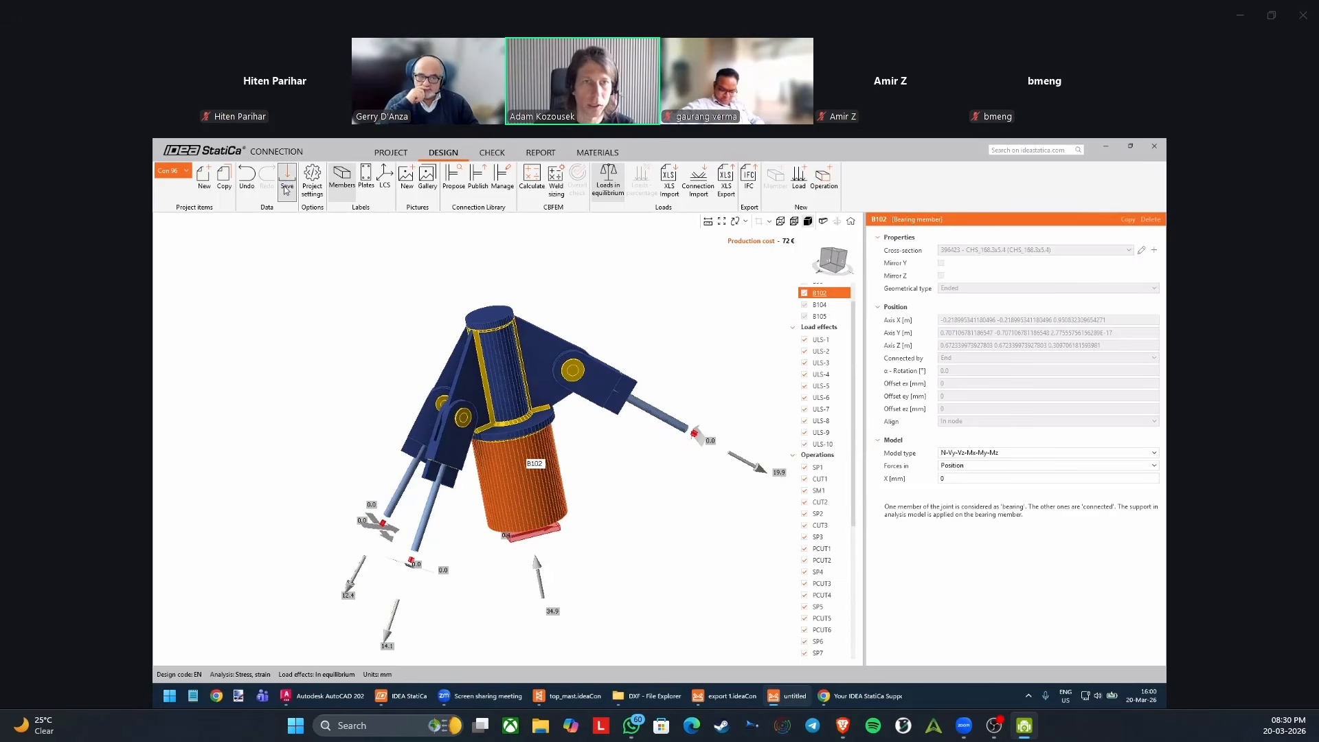
click(535, 181)
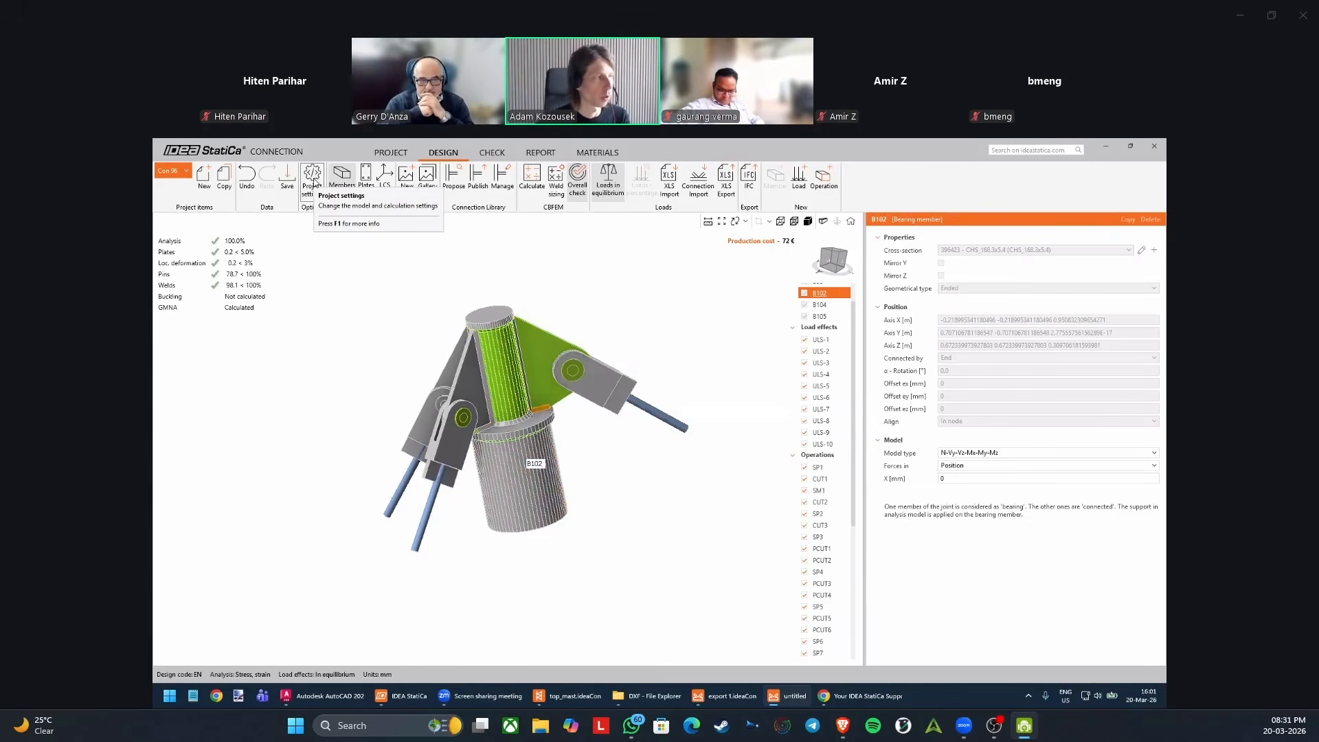
Review the Analysis and Model pages of the project settings, including the code factors and mesh values, and close without saving.
click(313, 182)
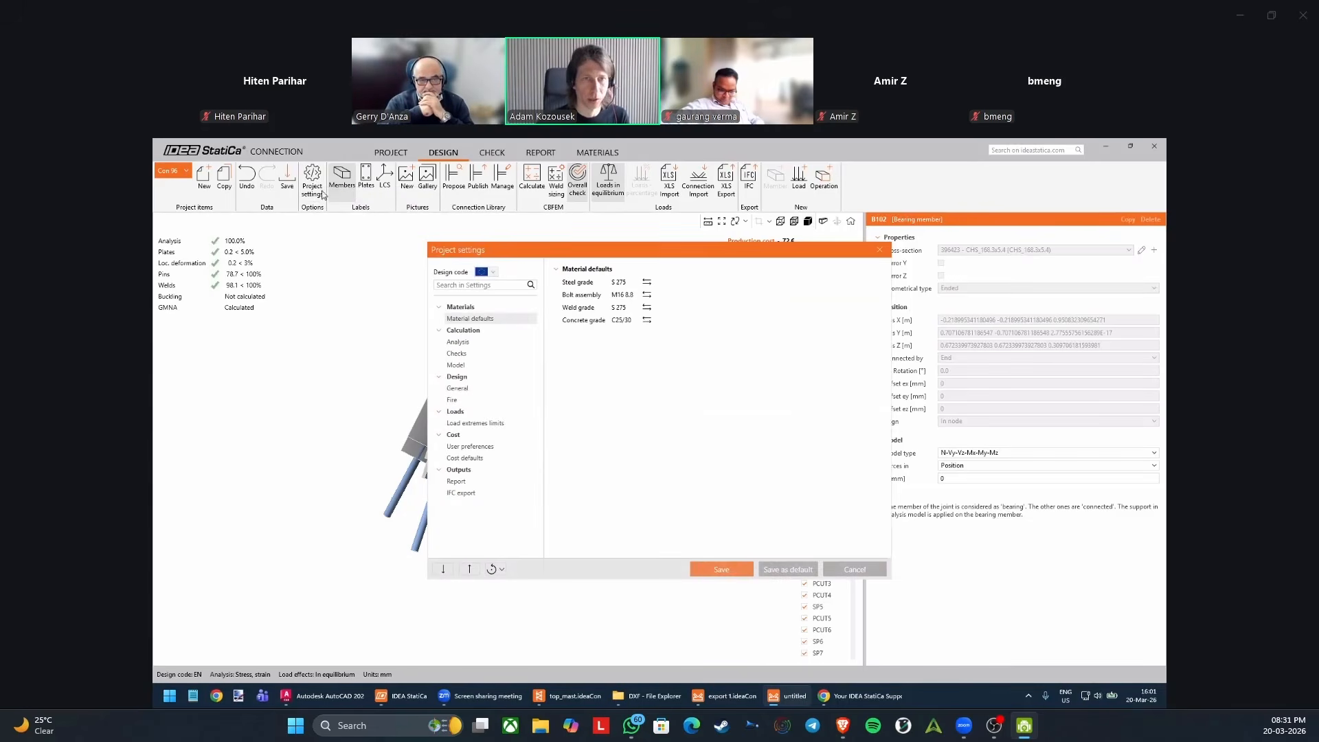
click(474, 342)
scroll(660, 364, down, 2)
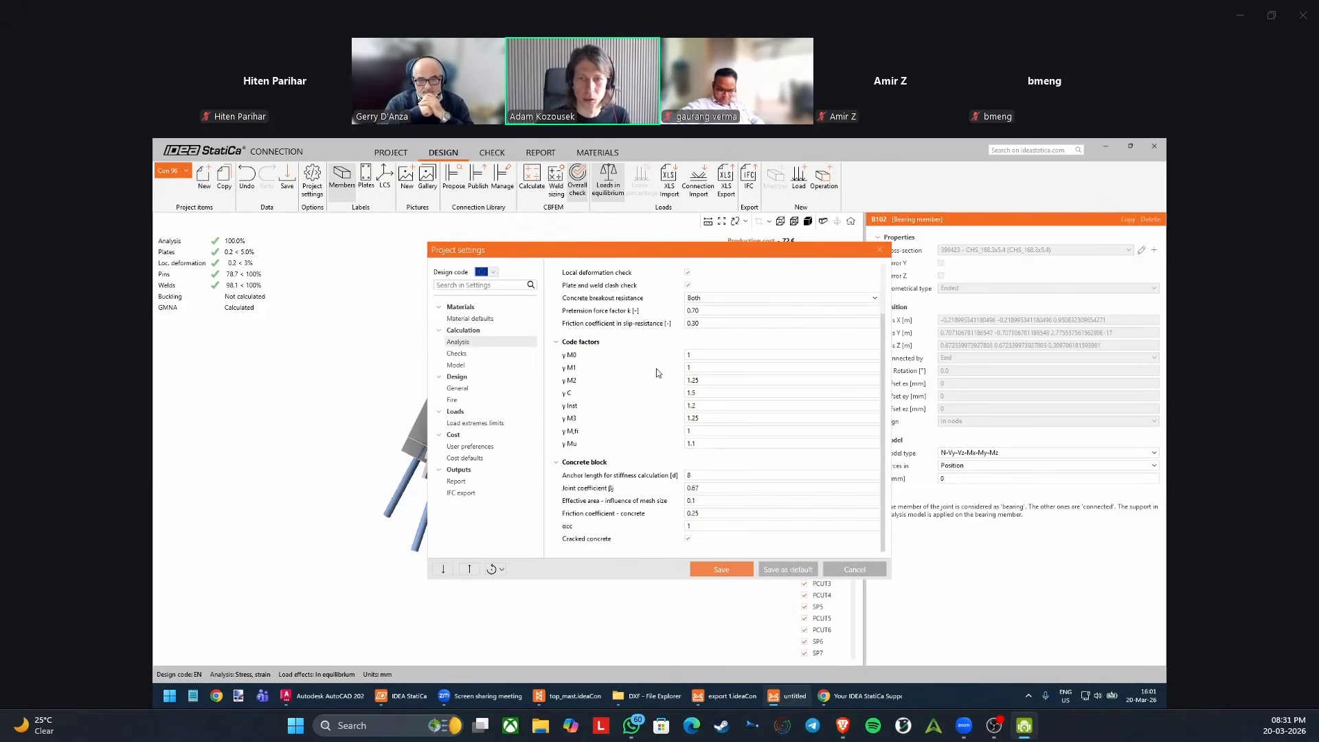
click(456, 365)
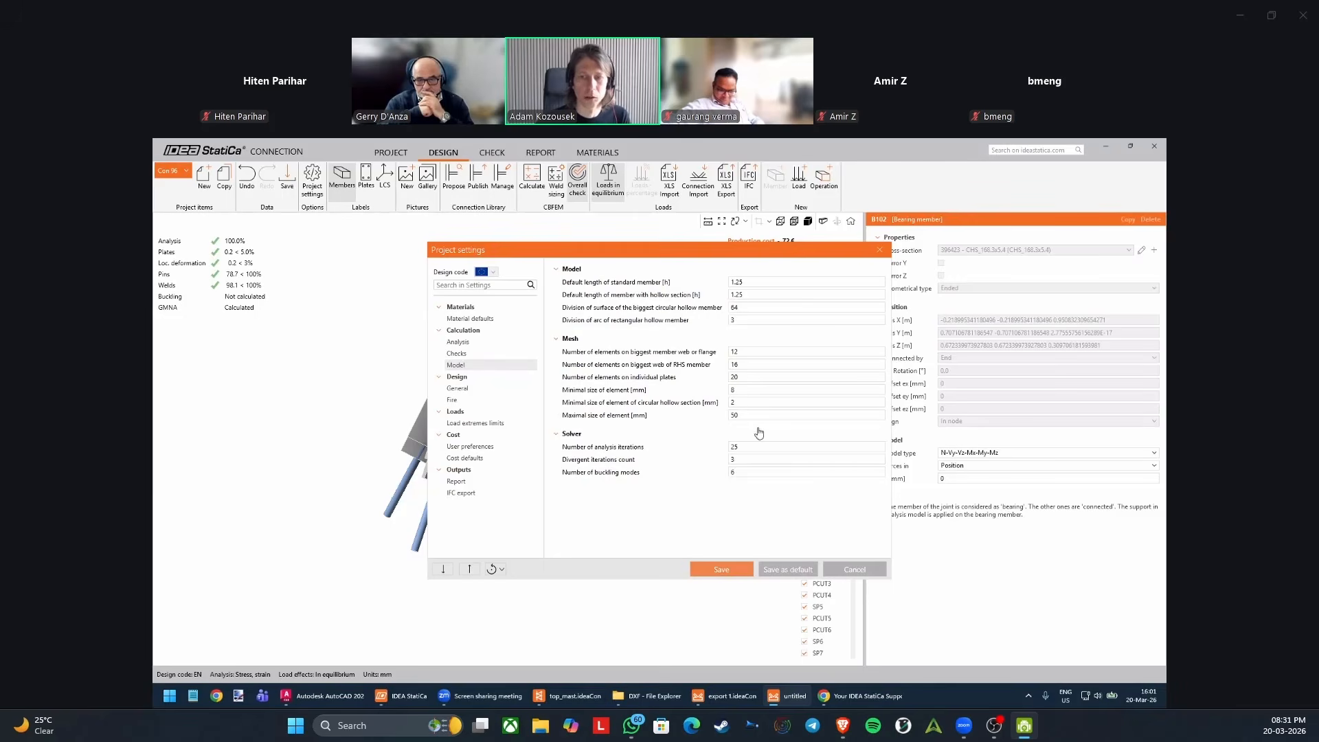
click(847, 567)
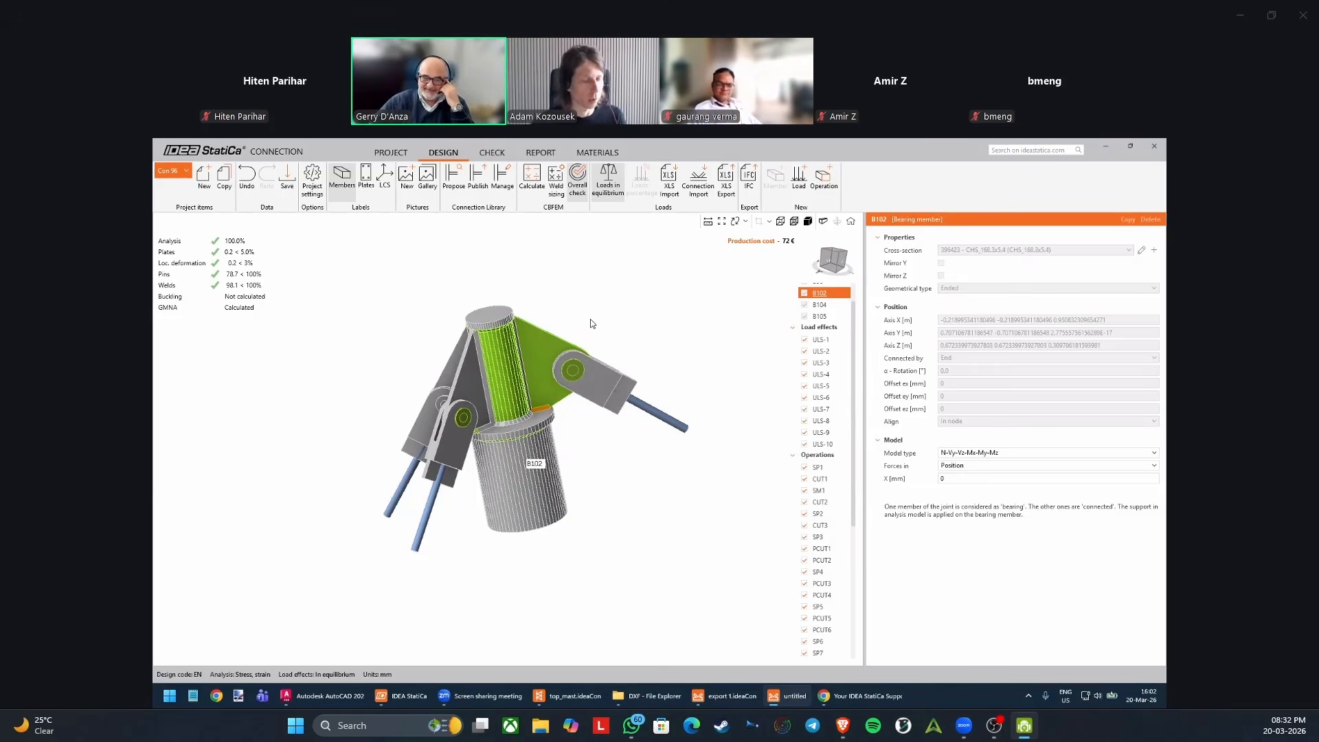
Examine the overall check on the calculated connection, focusing on the weld of rib SP3 to the mast's base plate.
right_drag(564, 330, 589, 329)
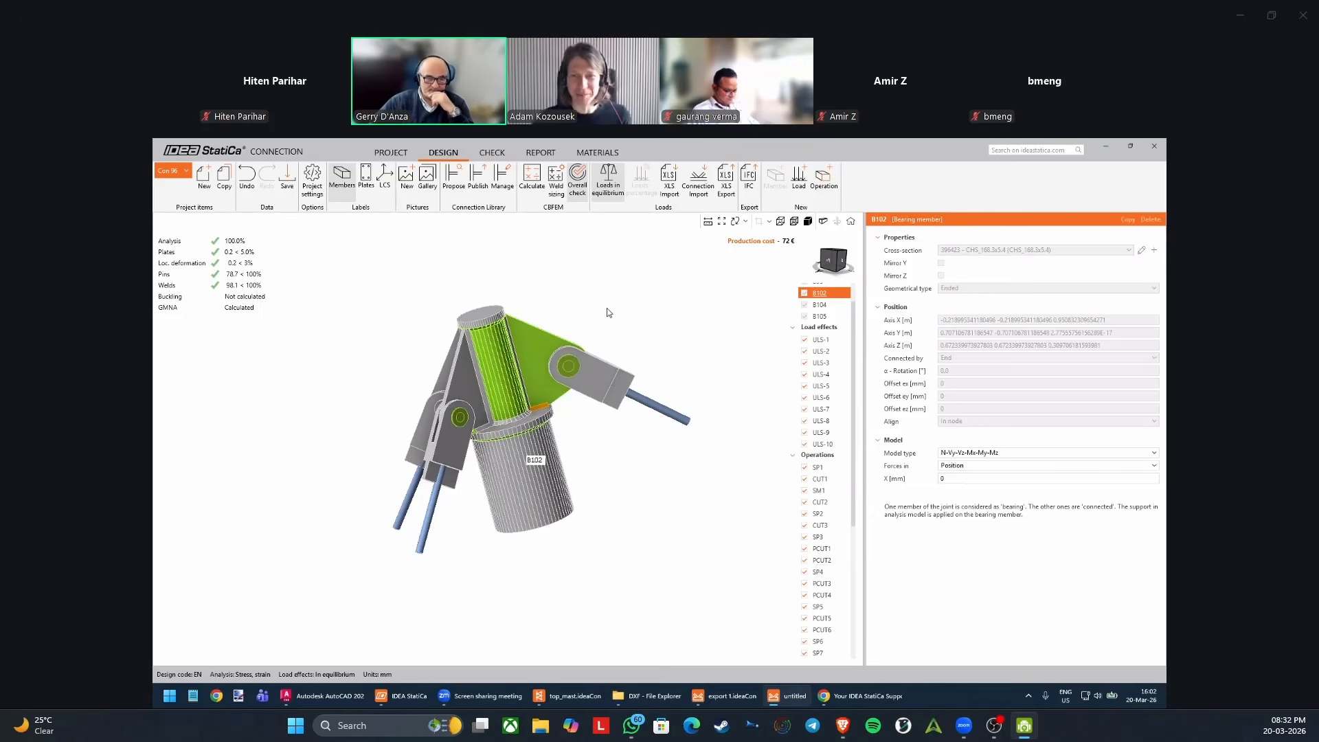
right_drag(609, 311, 618, 313)
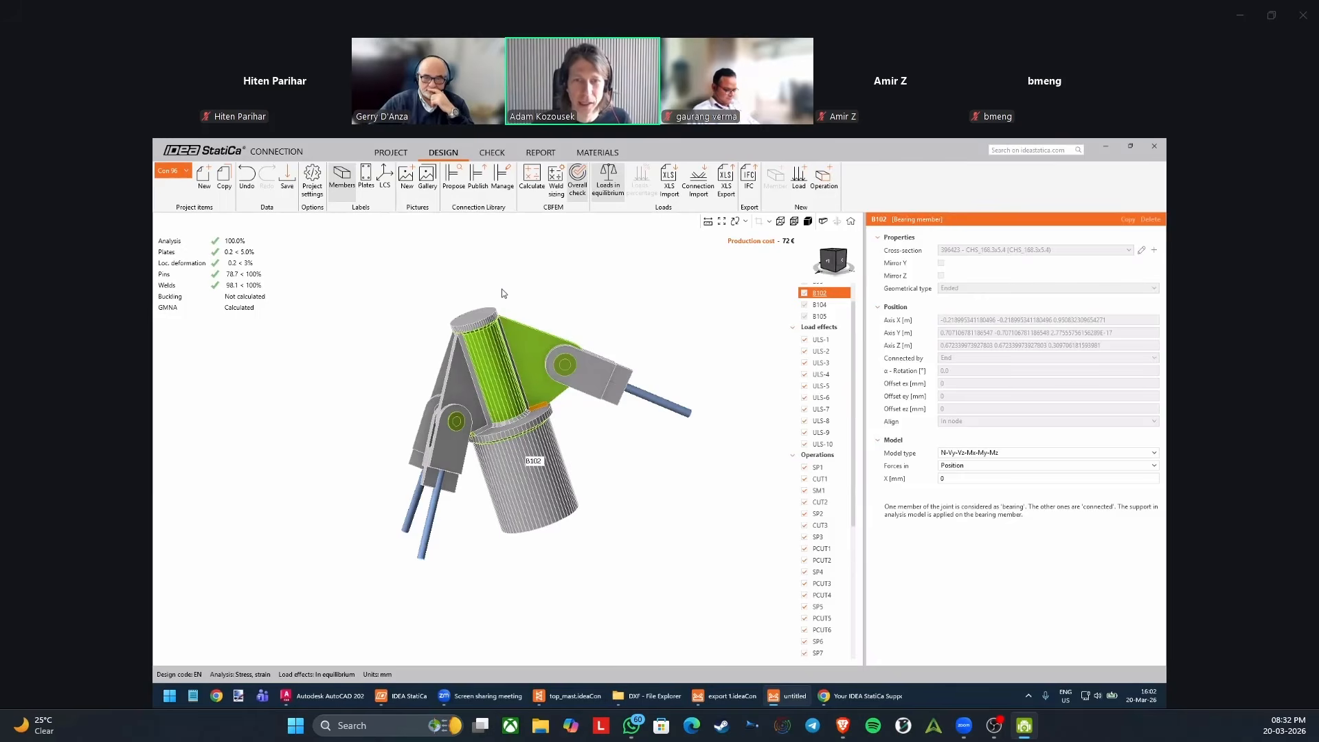
scroll(465, 259, up, 3)
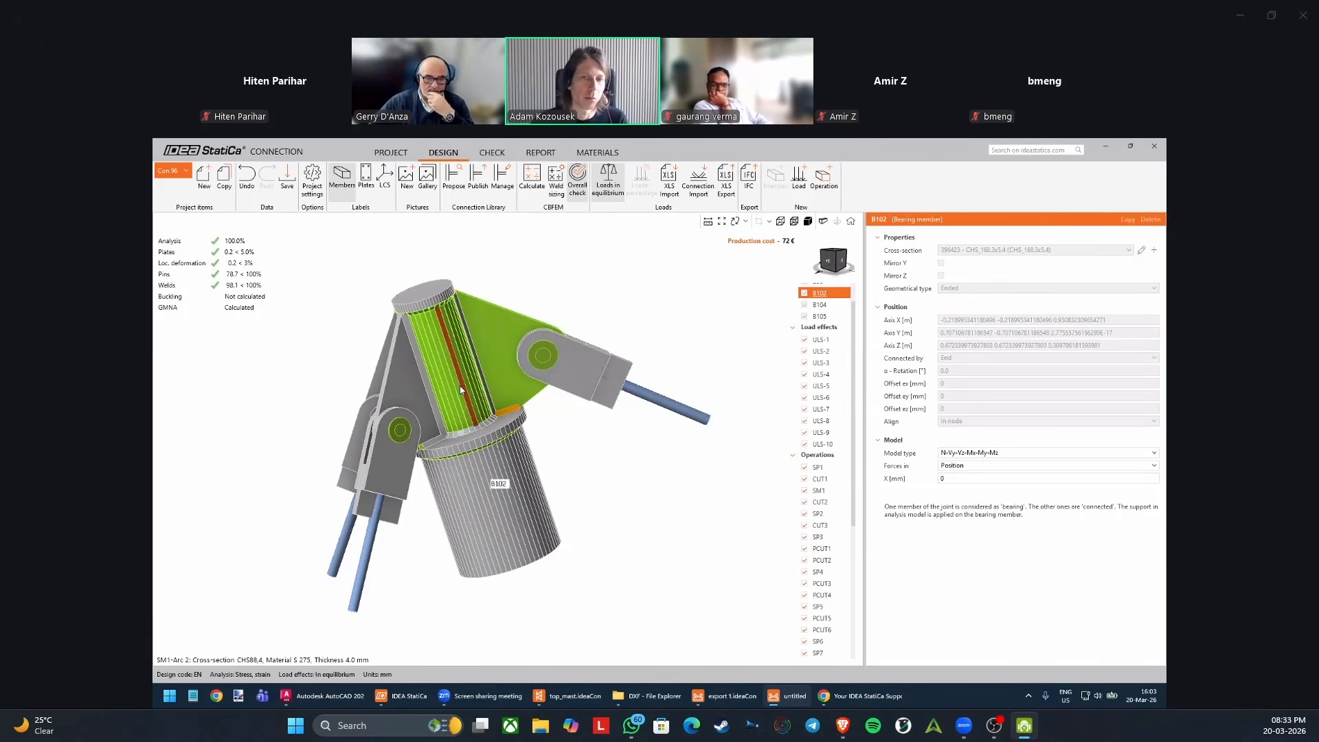
scroll(543, 412, up, 3)
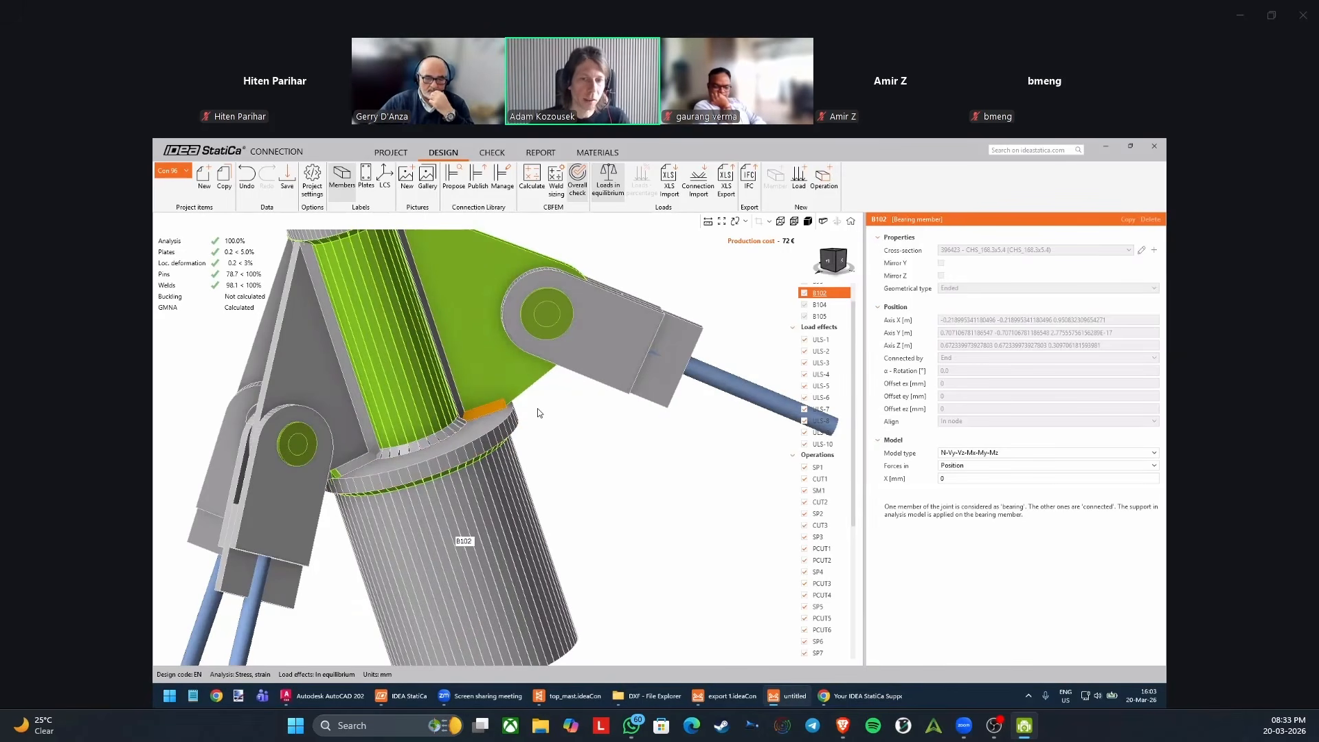
scroll(538, 419, up, 5)
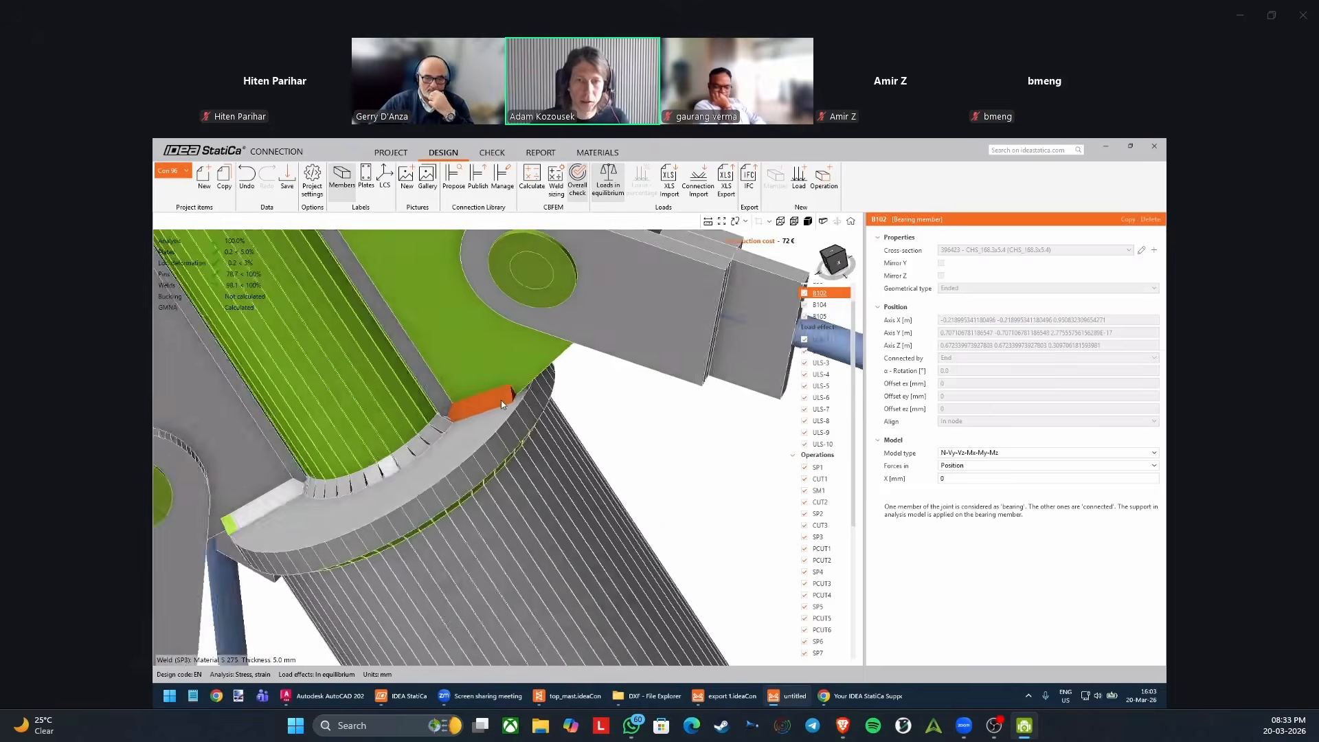
middle_drag(501, 399, 596, 399)
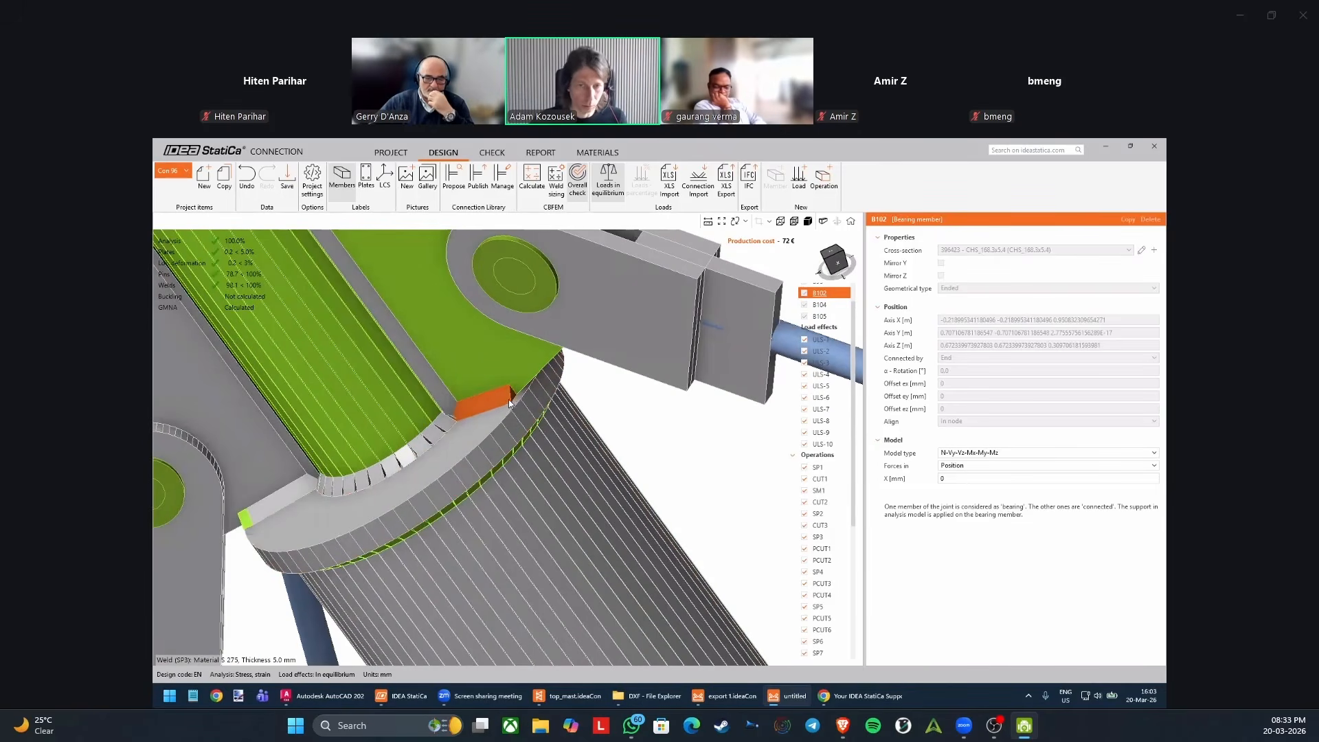
Show the detailed check results of the whole mast top connection and enlarge the 3D model area beside them.
scroll(504, 402, down, 2)
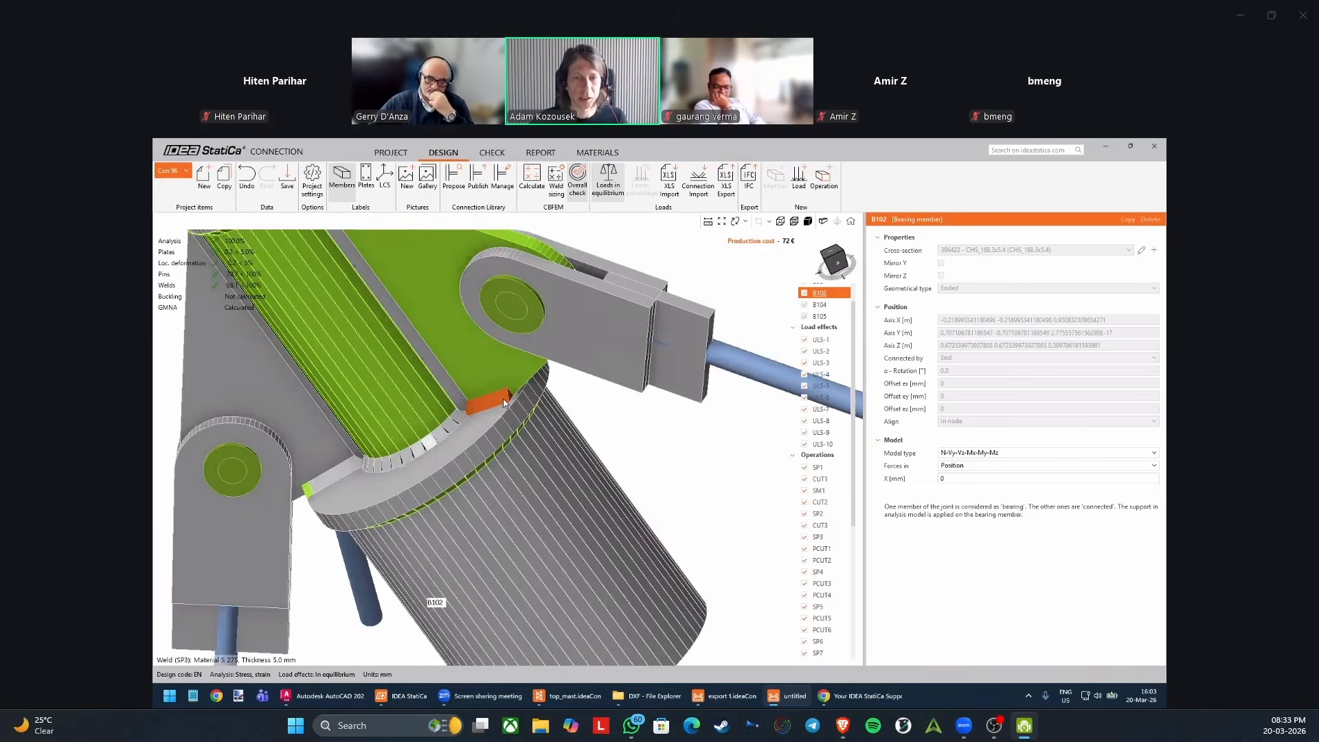
scroll(503, 398, down, 4)
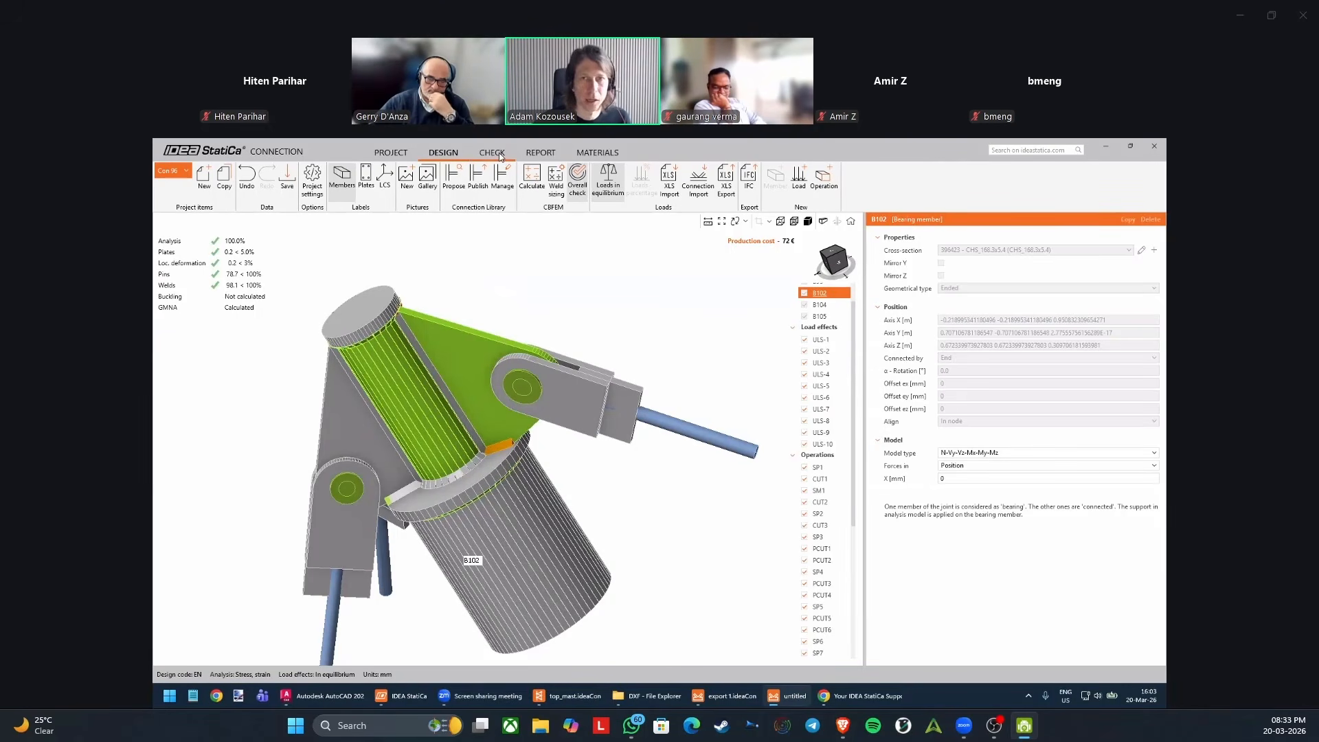
scroll(564, 299, down, 3)
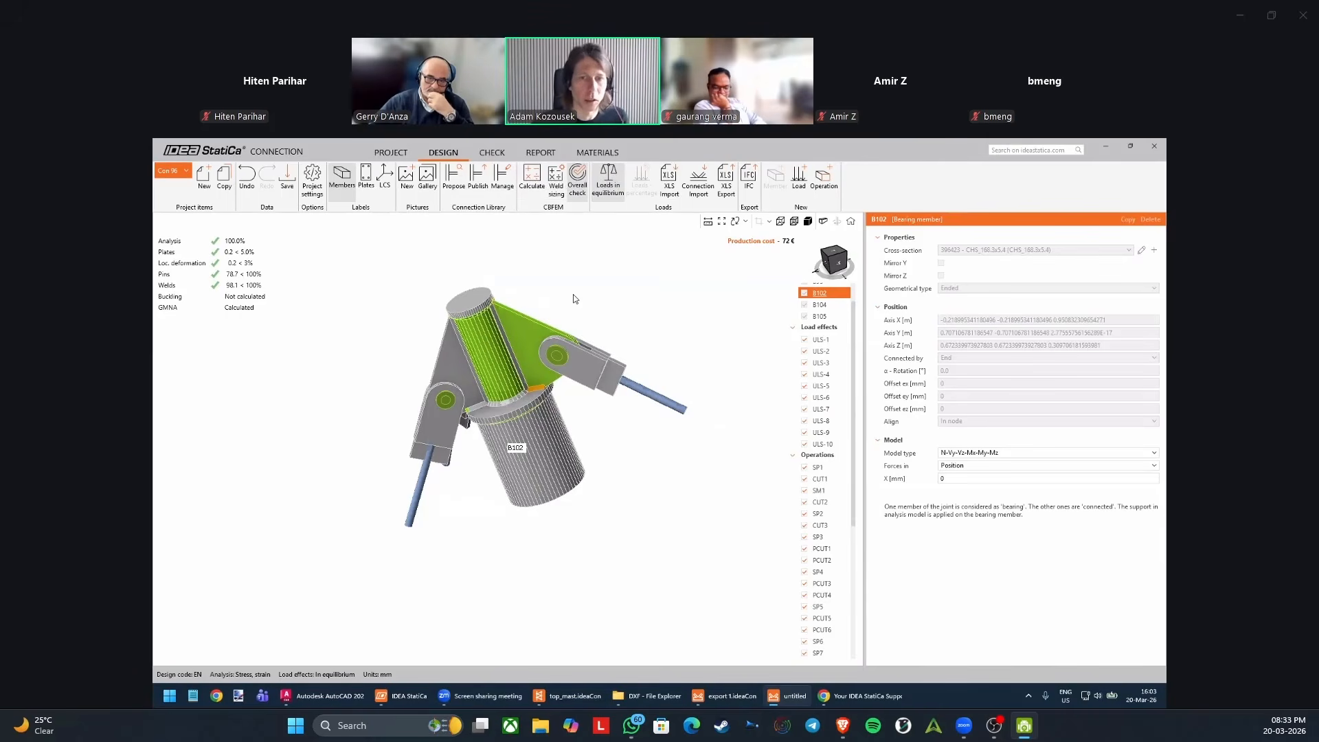
scroll(550, 330, up, 3)
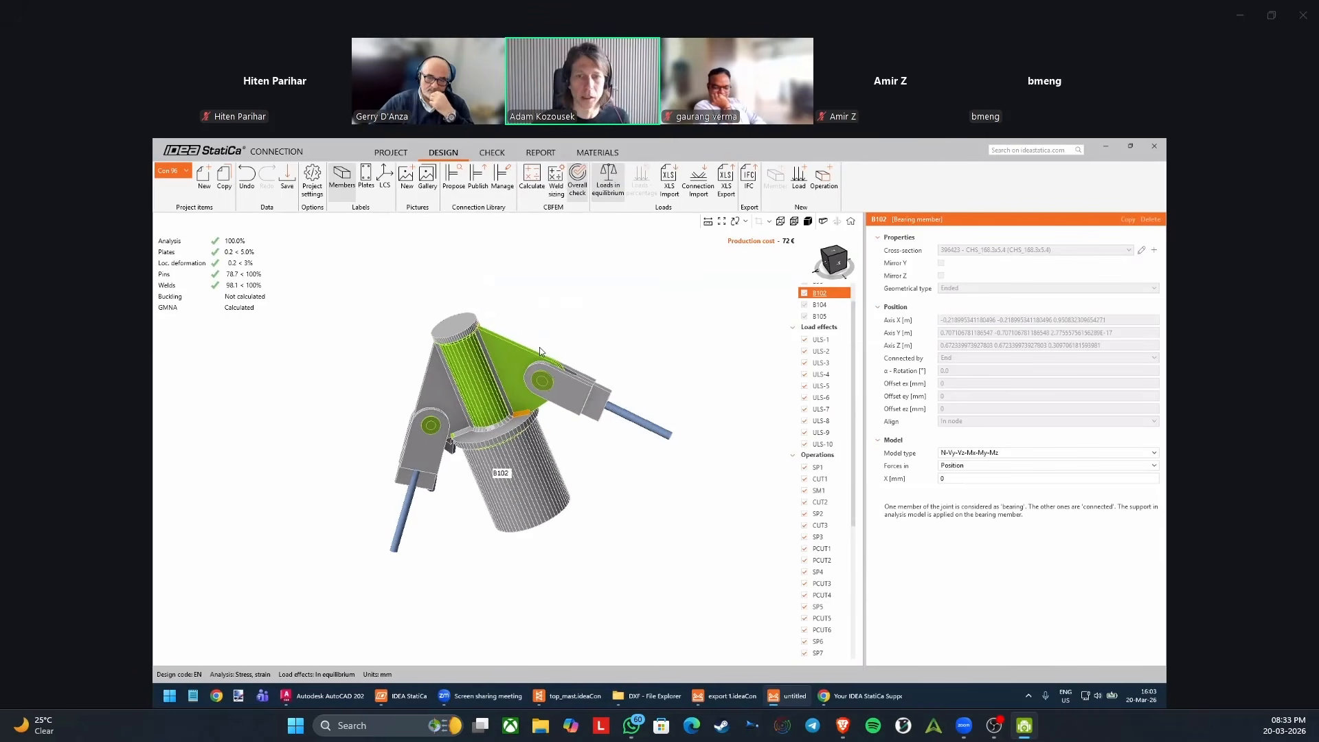
click(499, 359)
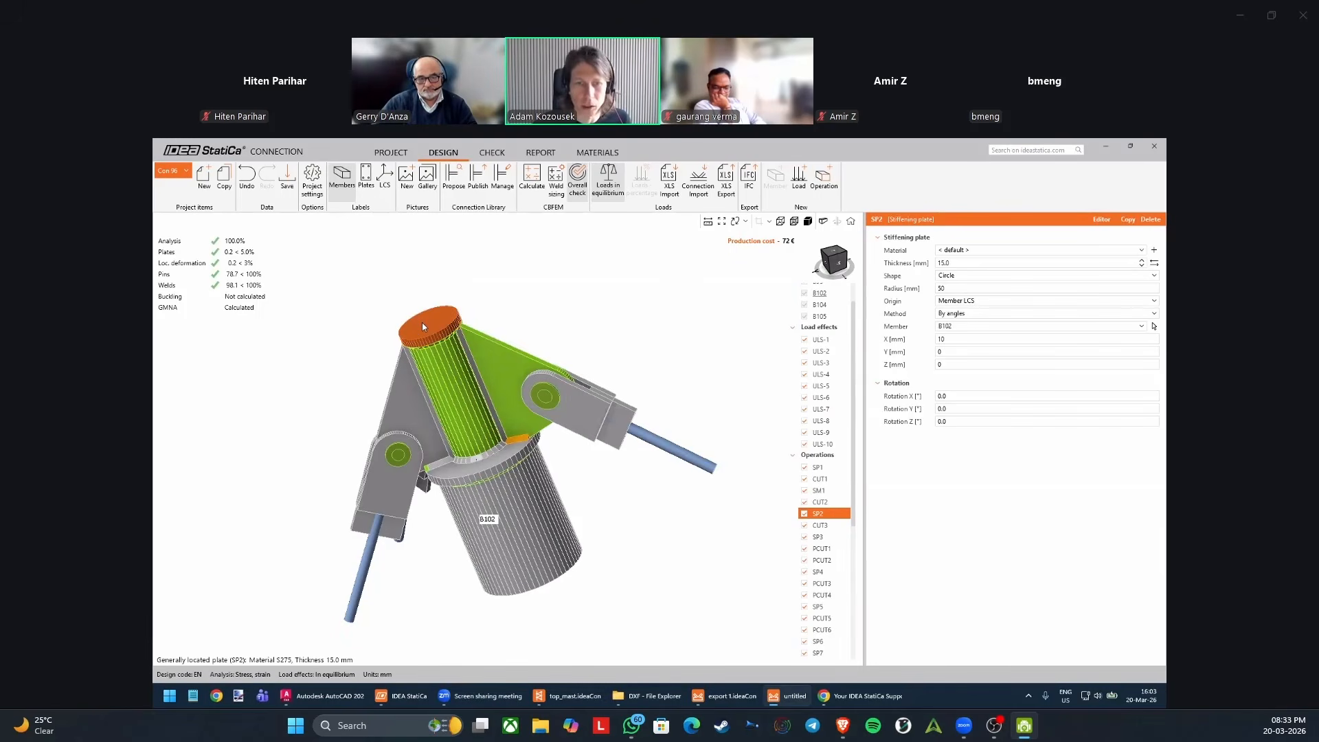
click(496, 155)
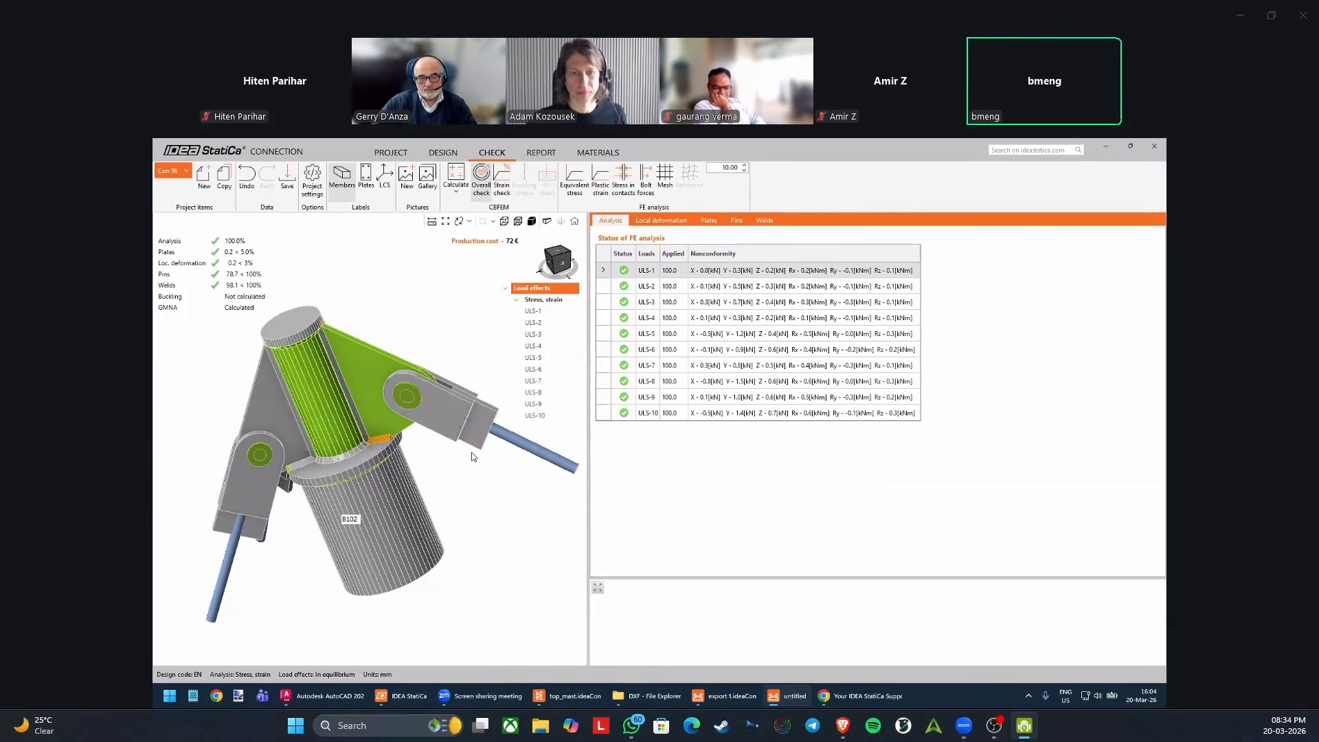
scroll(470, 453, down, 2)
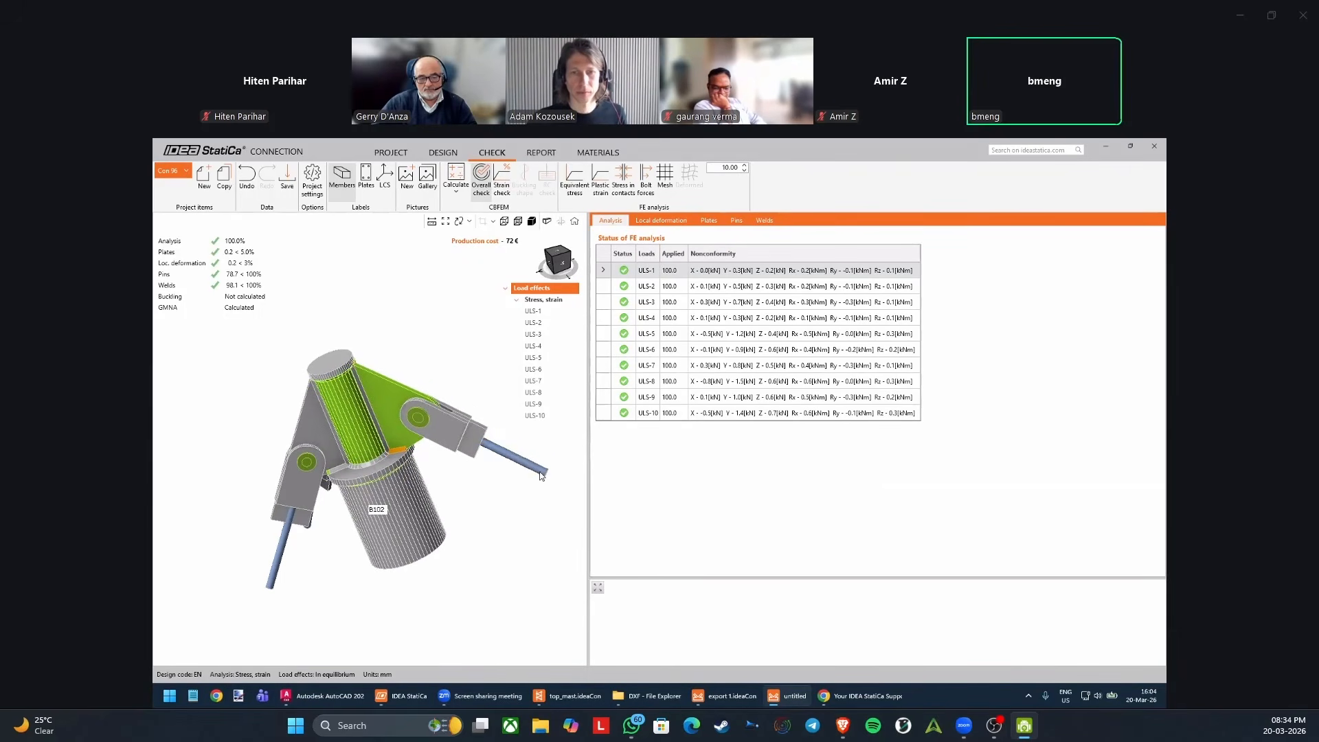
drag(586, 460, 699, 468)
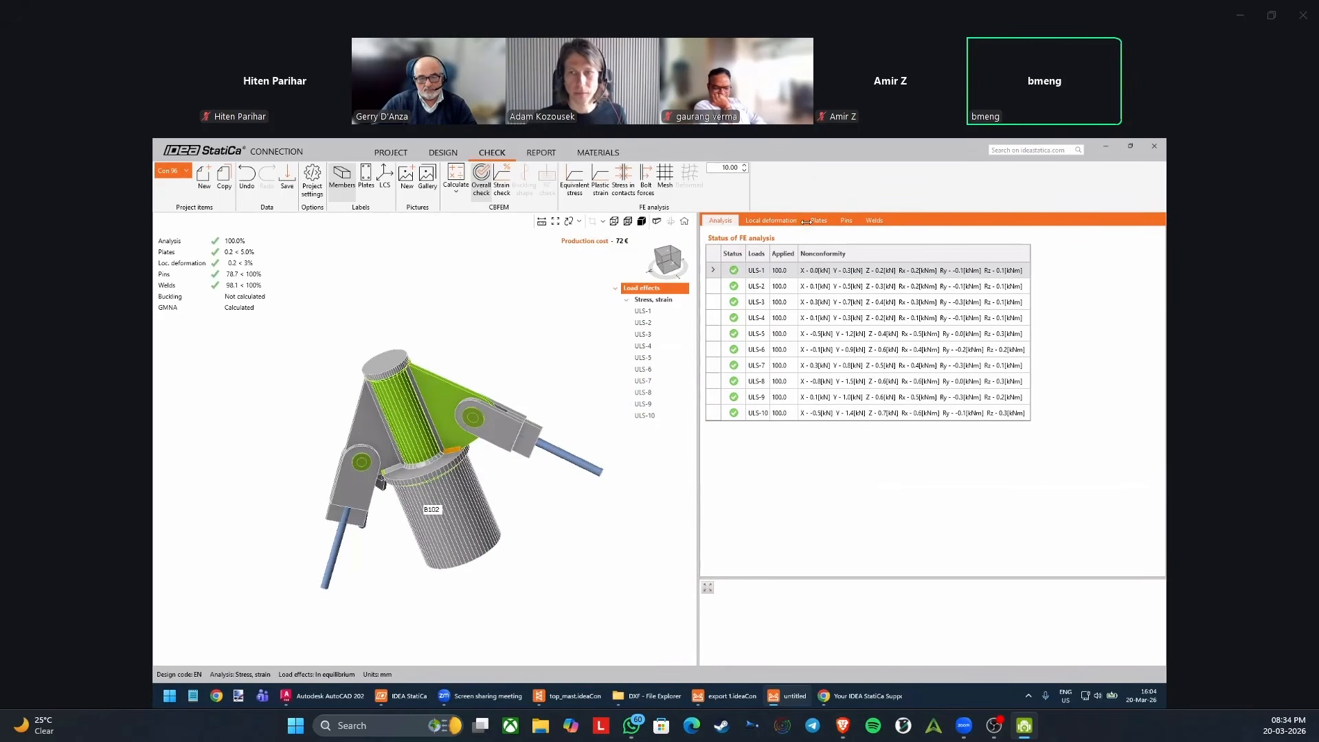
Open the pin checks and expand the detailed resistance check of pin P2.
click(845, 219)
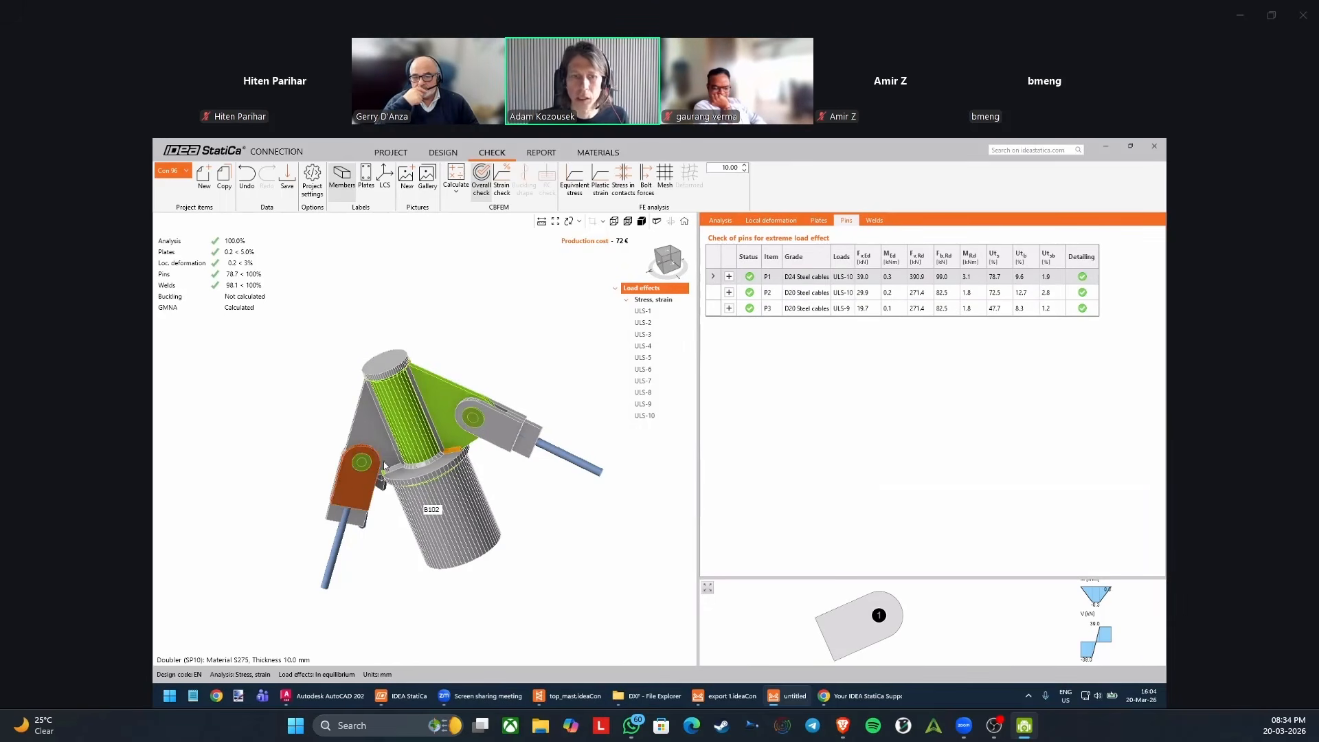
click(362, 465)
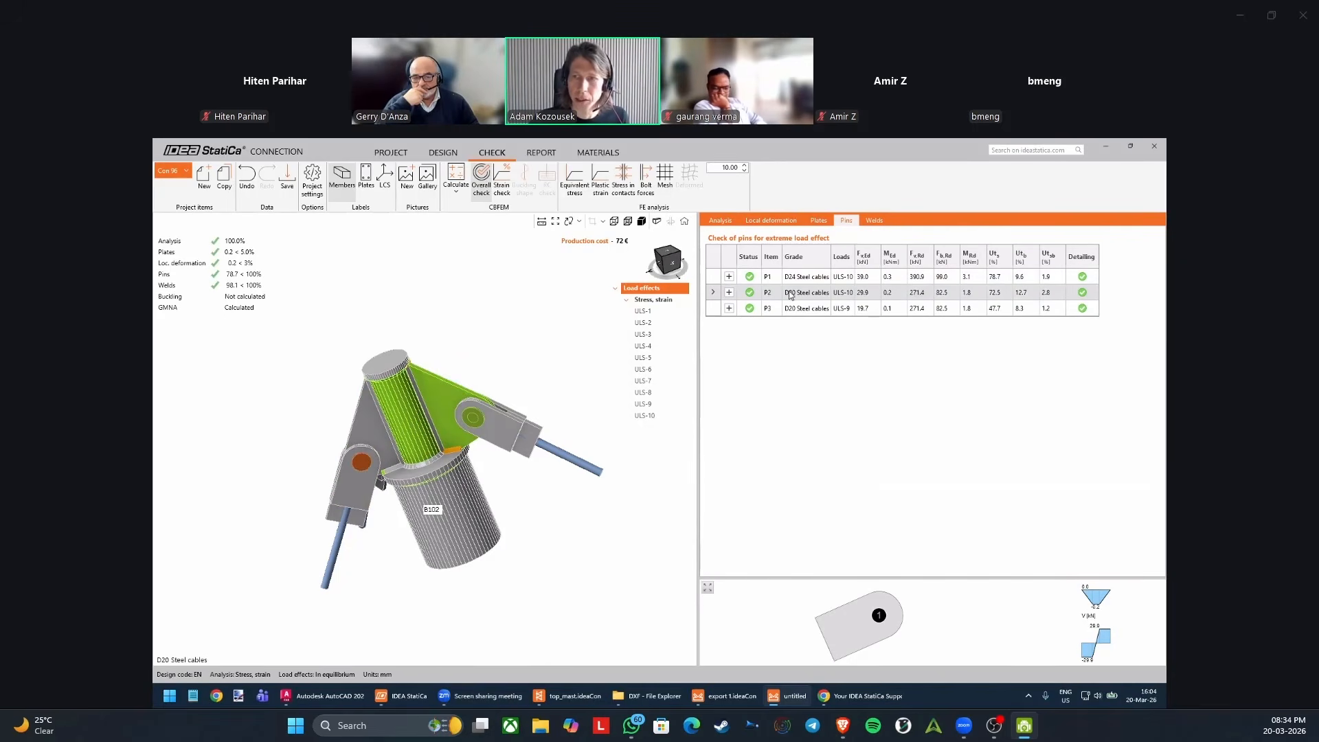
click(810, 294)
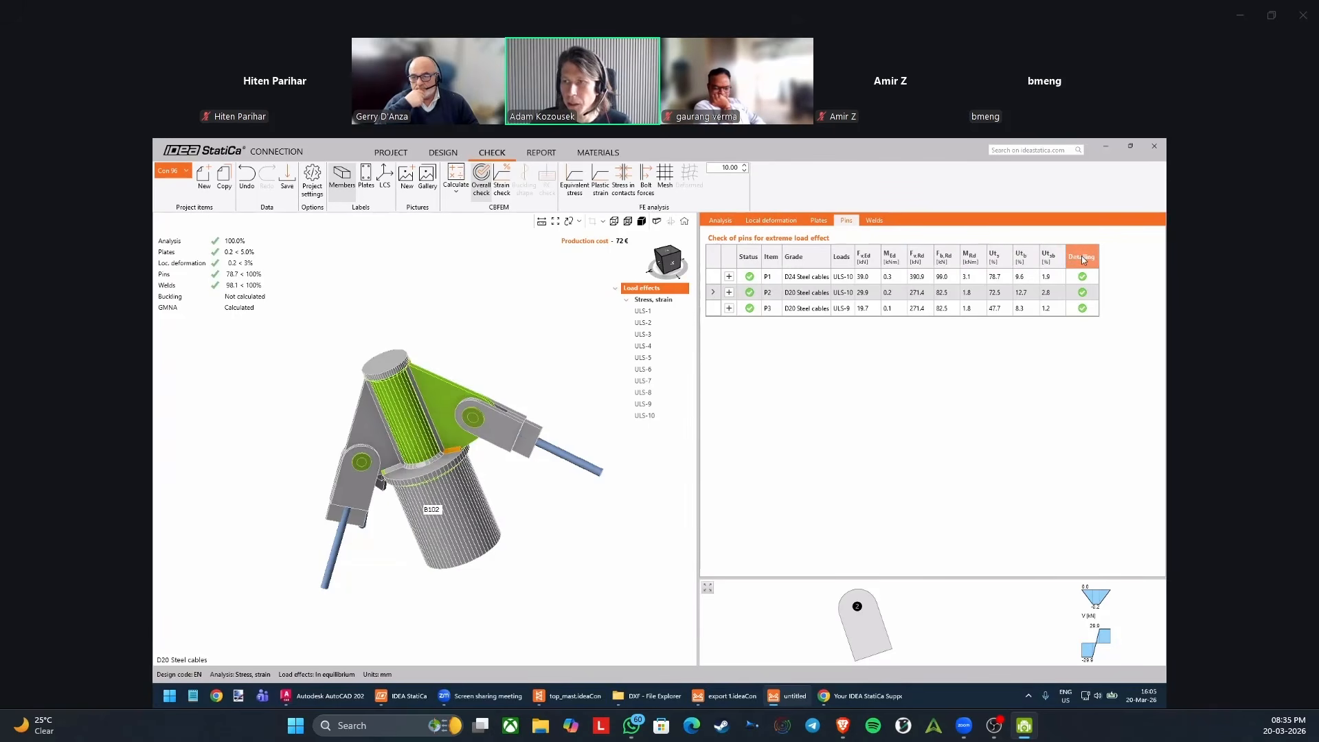
click(729, 292)
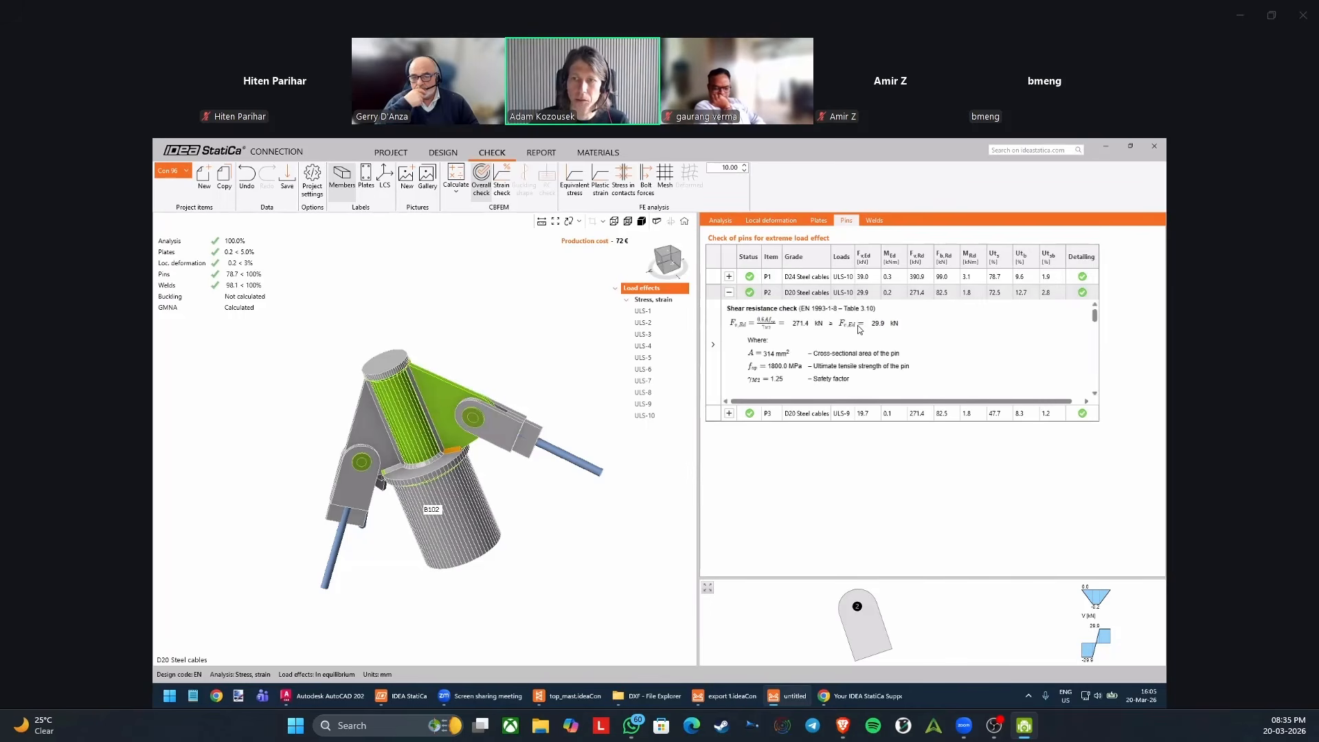
Open a print preview of pin P2's detailed resistance check.
right_click(856, 338)
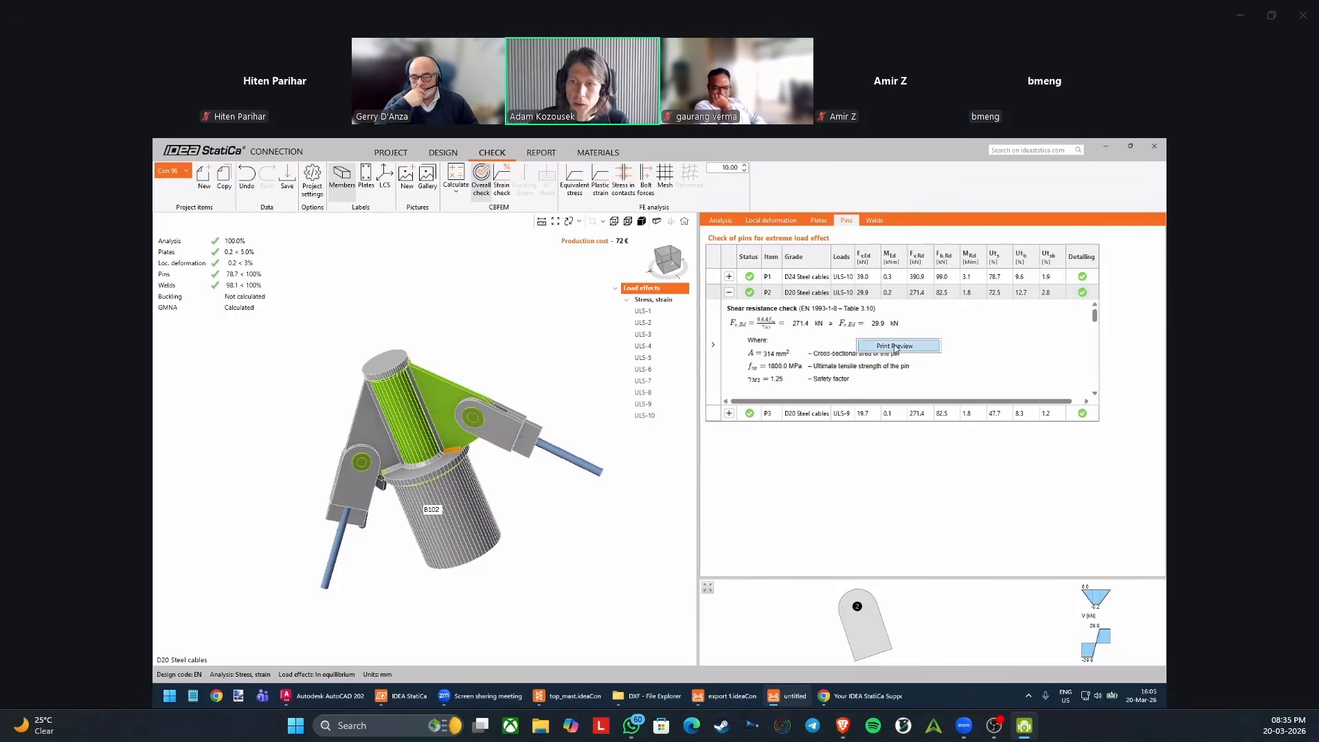
double_click(1011, 331)
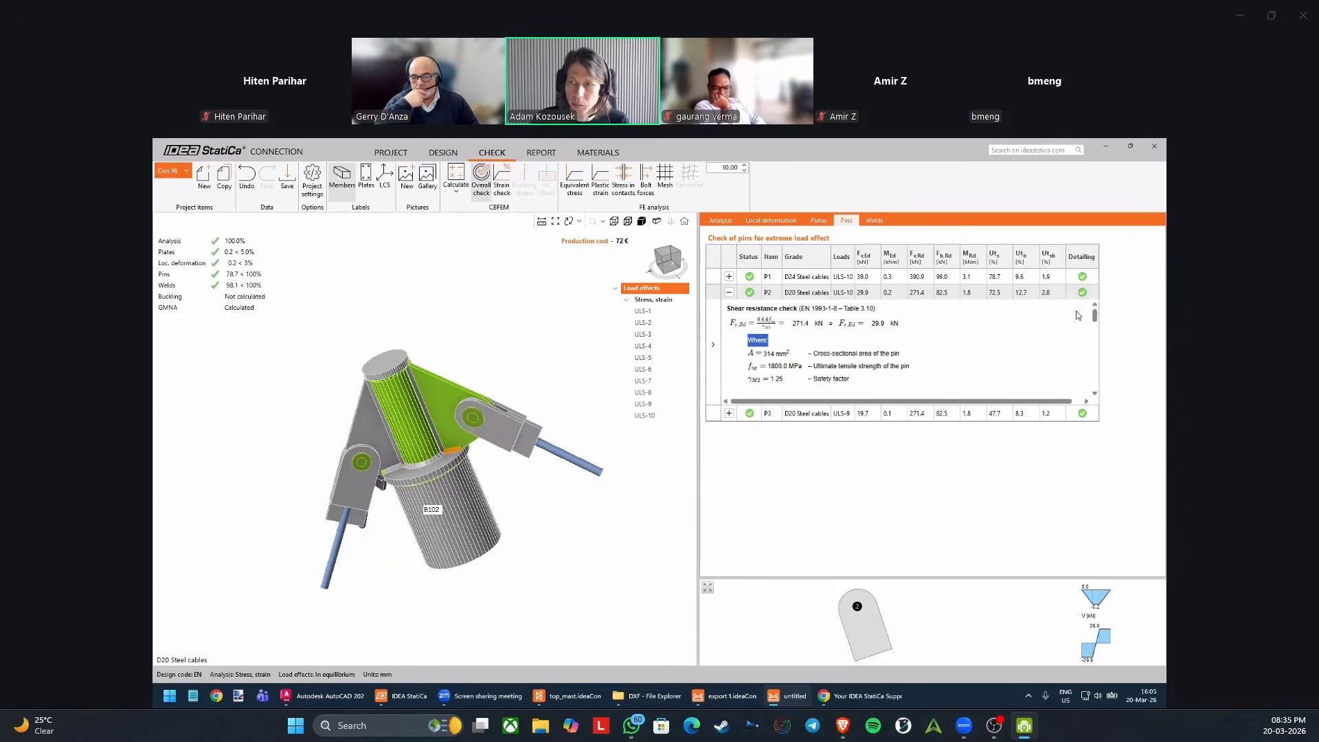
drag(1095, 314, 1092, 342)
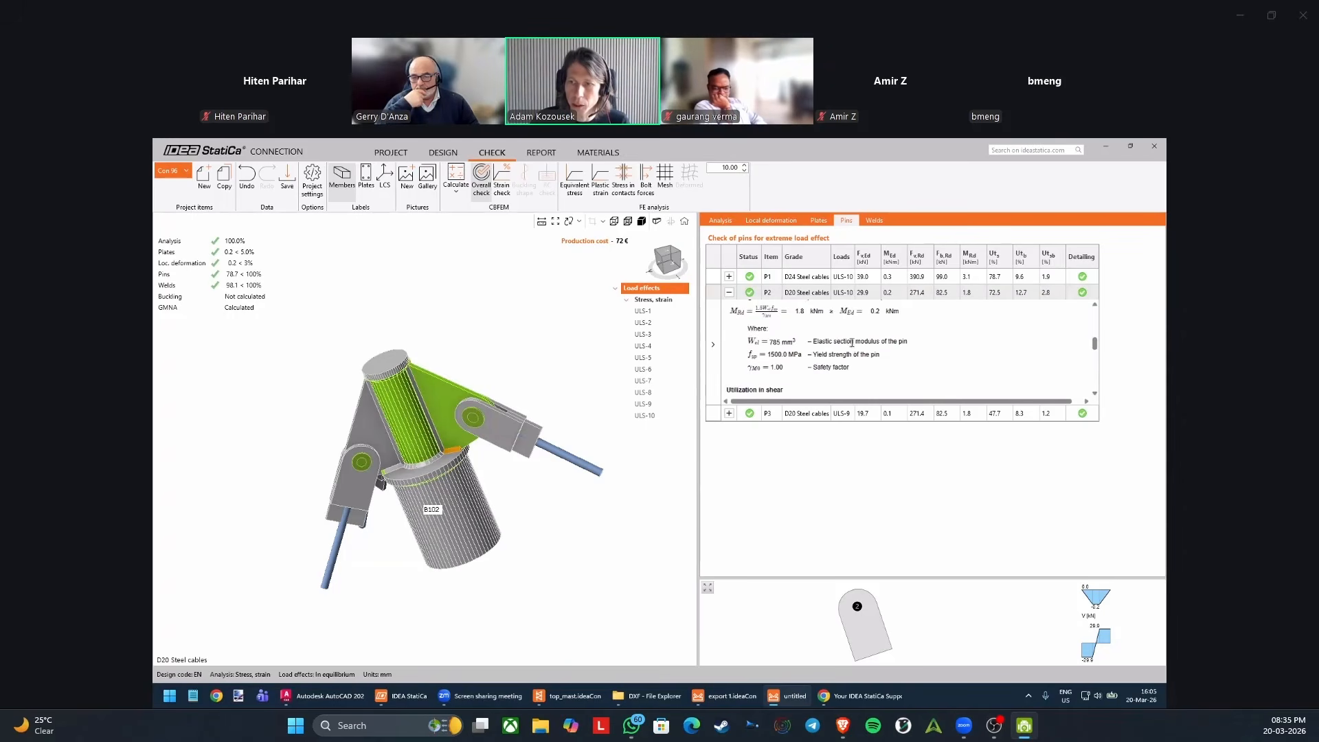
right_click(852, 342)
click(883, 350)
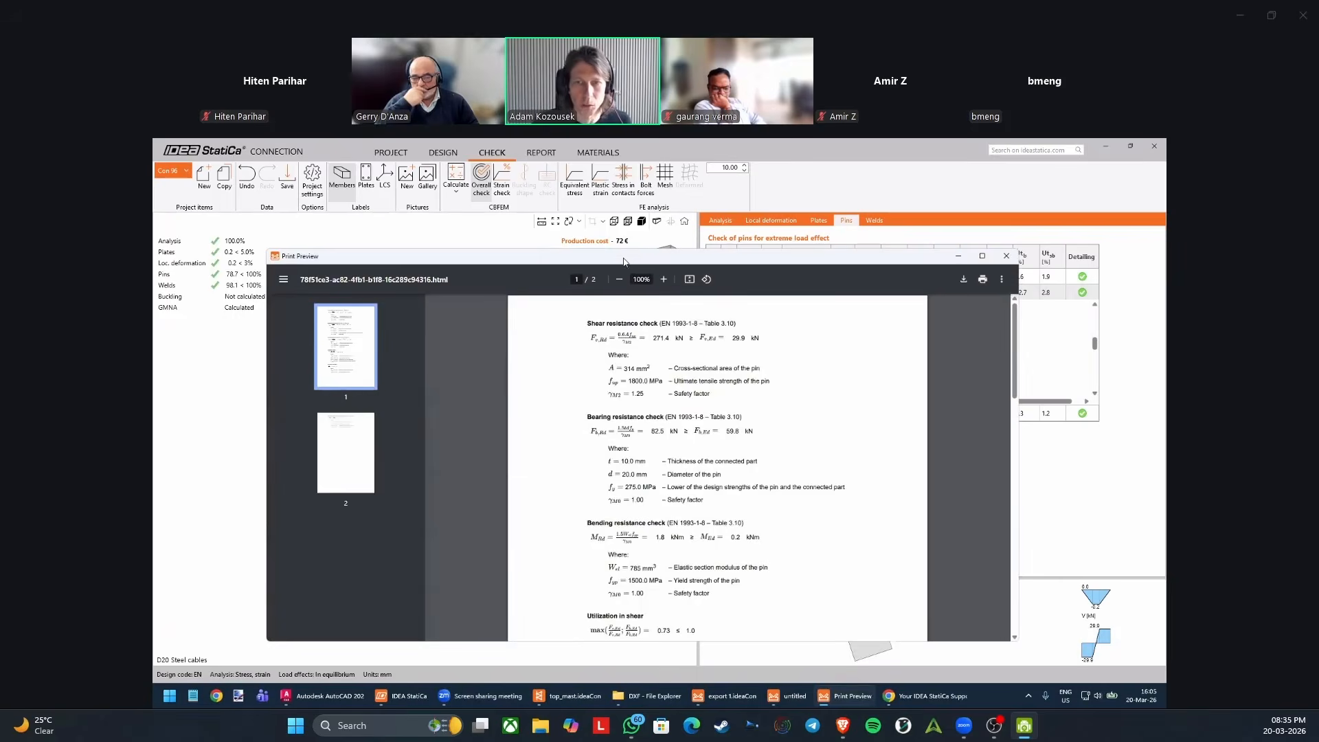
Examine pin P2's shear, bearing and bending resistance checks and utilizations at 125% zoom, and close the preview.
drag(623, 258, 677, 206)
click(684, 237)
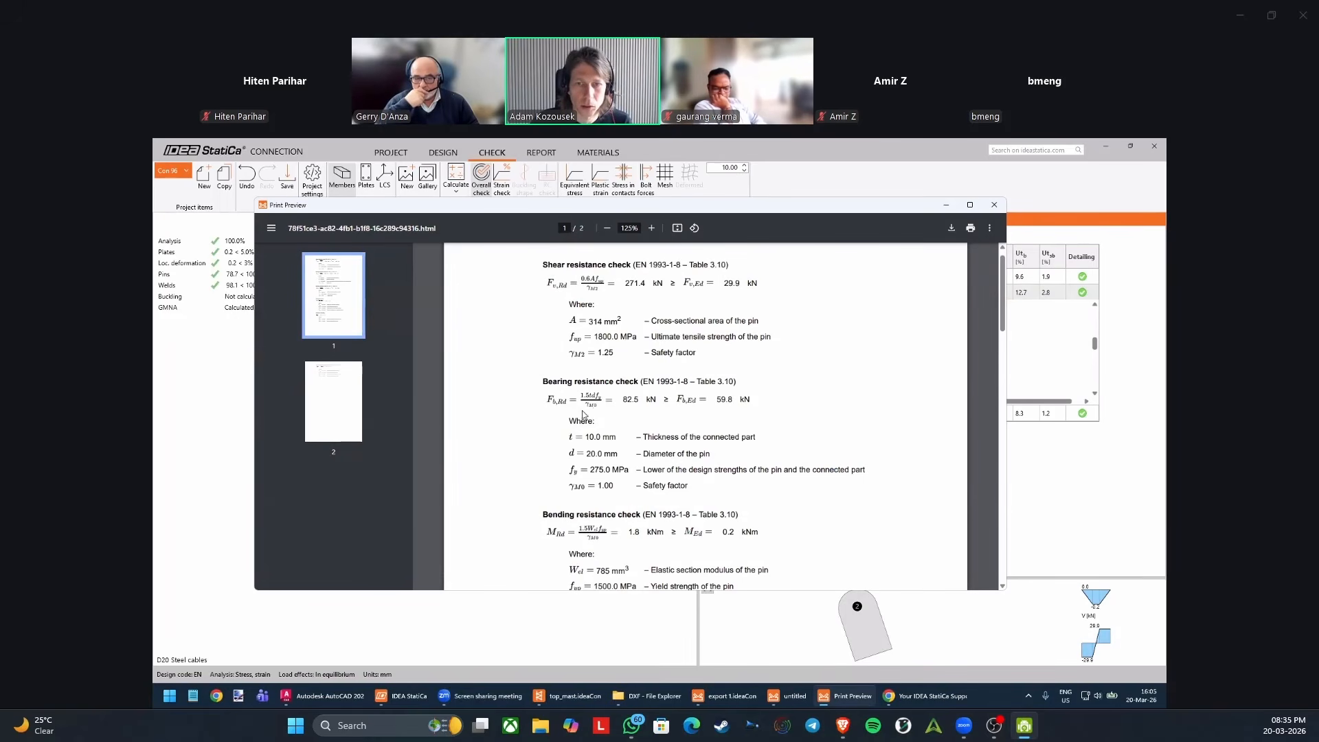
drag(1003, 300, 1003, 345)
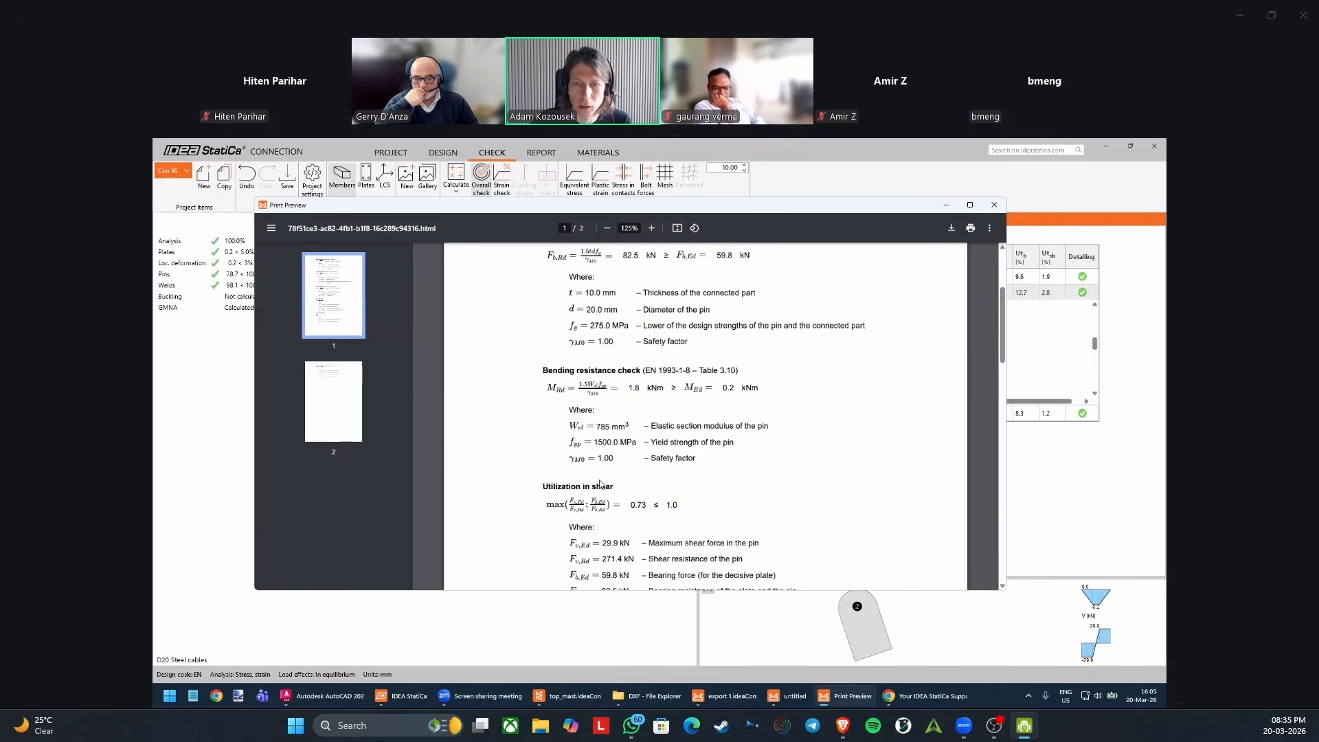
scroll(599, 483, down, 3)
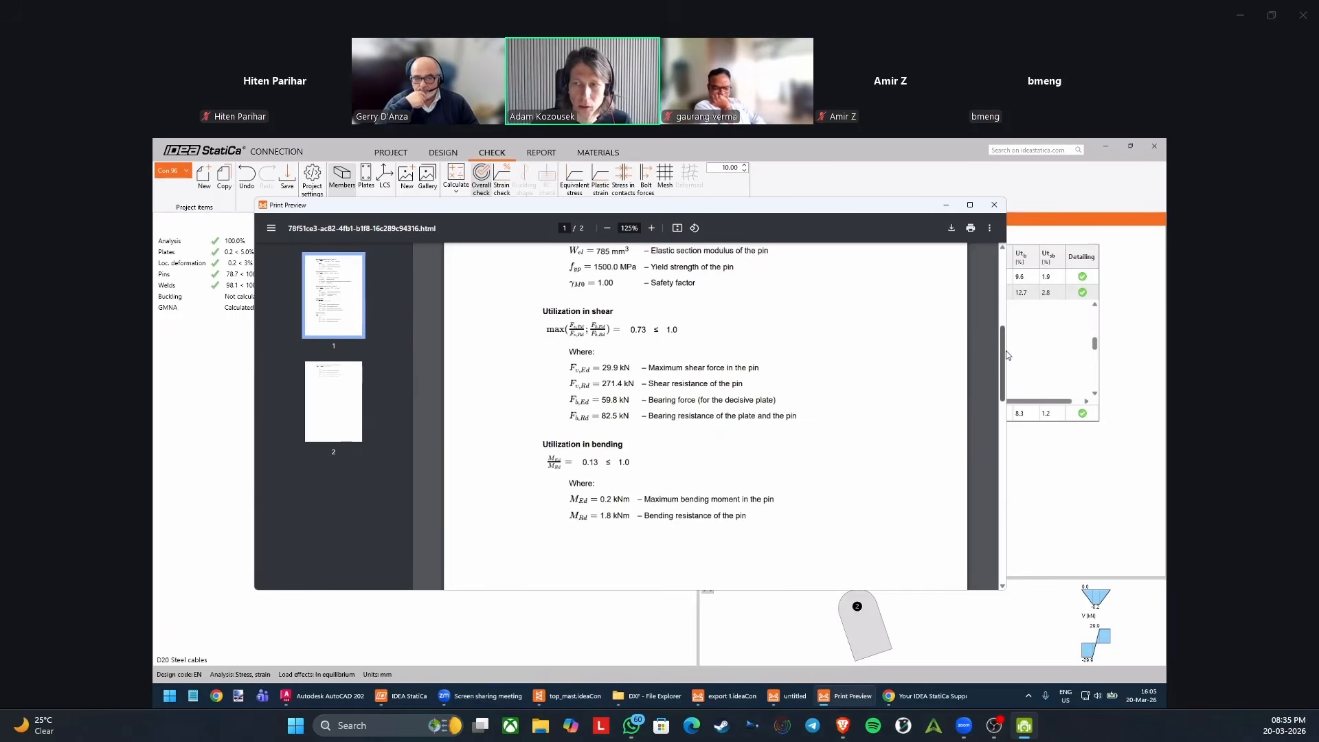
drag(1006, 354, 1003, 274)
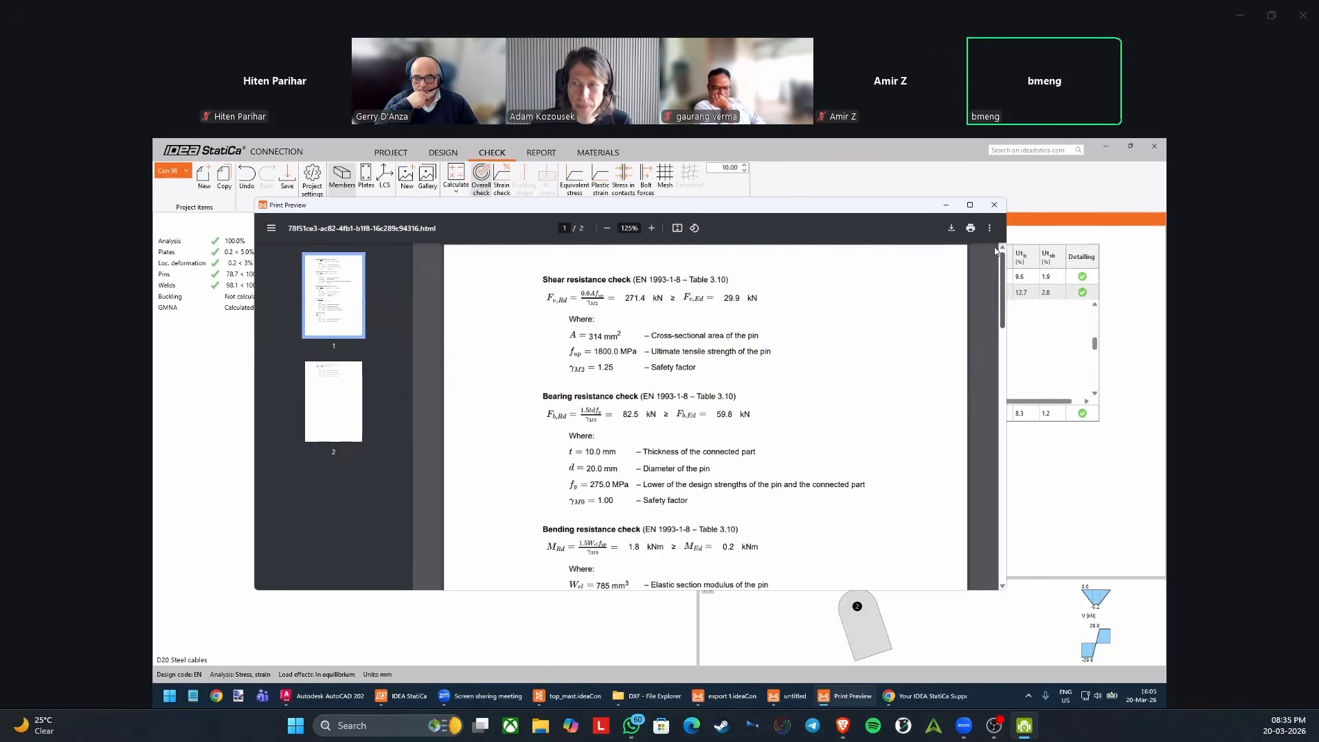
click(1000, 208)
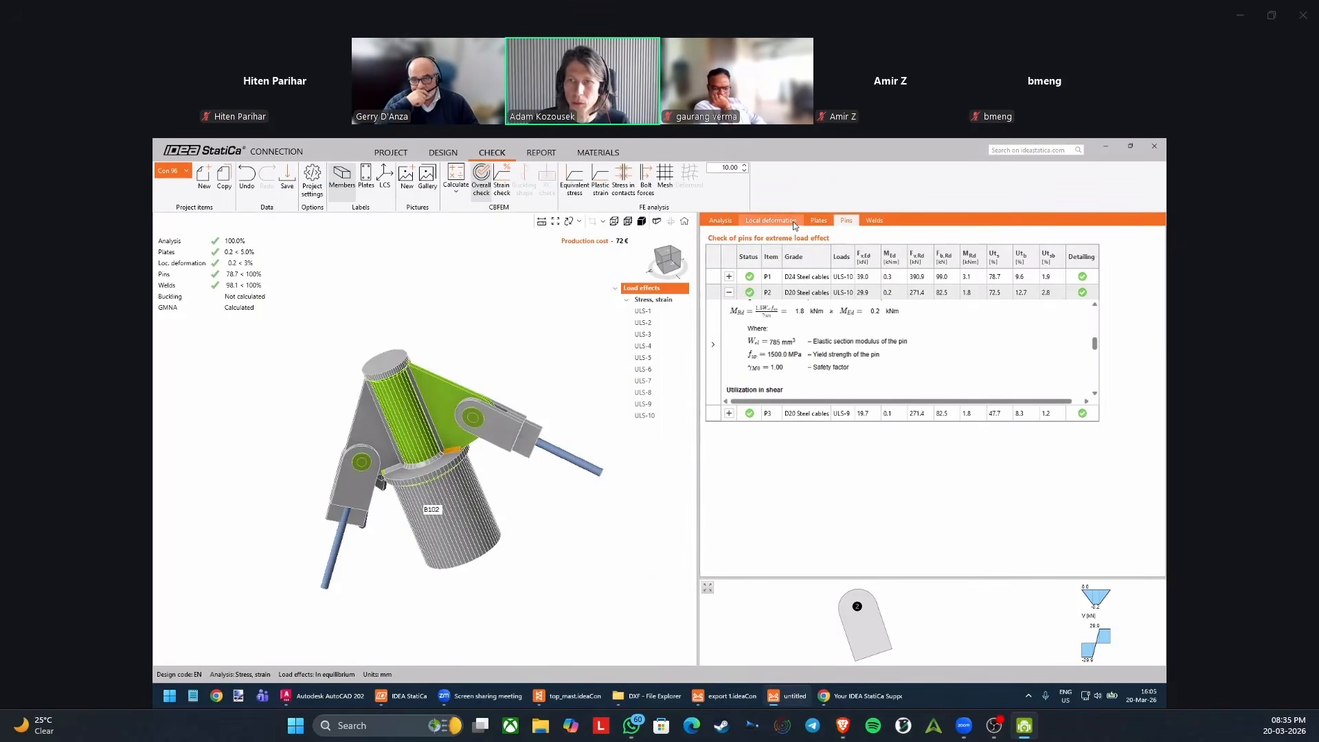
Open the weld checks, select the weld of rib SP3 to plate SP1, and enlarge its stress diagrams.
click(873, 220)
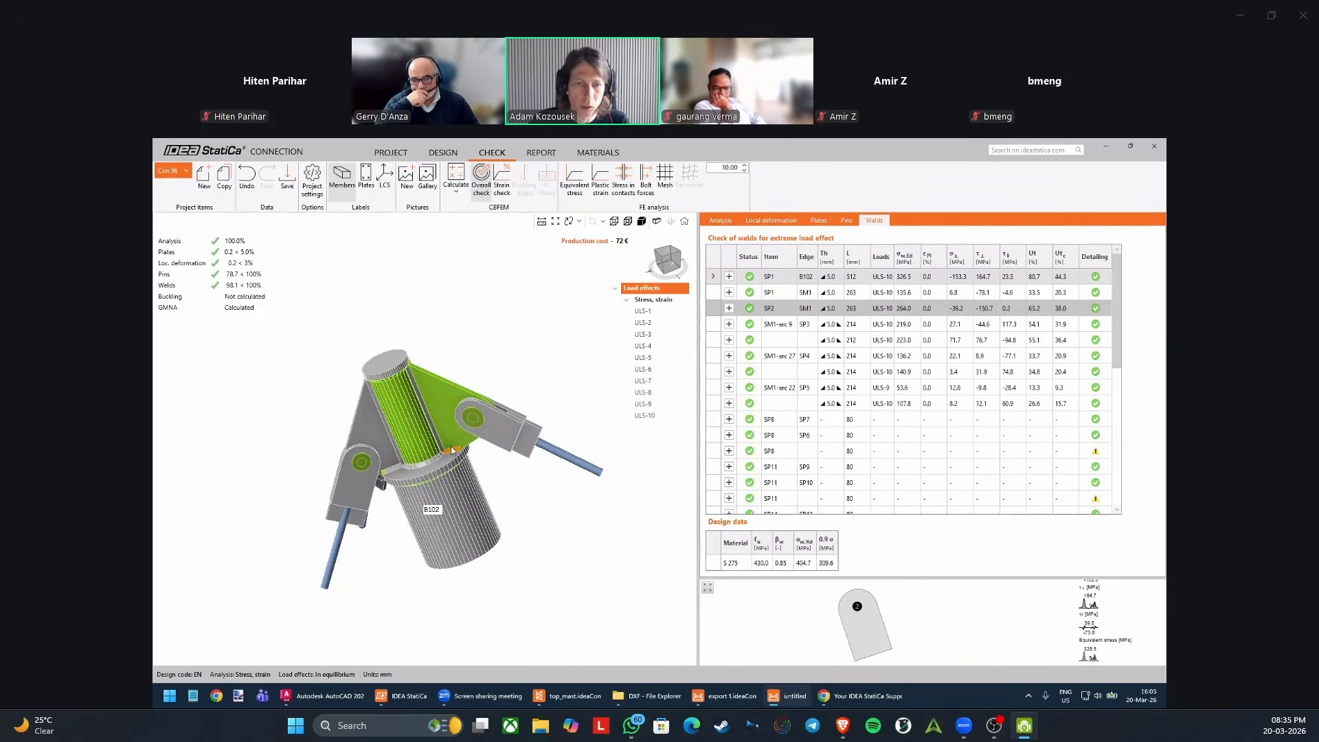
scroll(455, 462, up, 2)
scroll(459, 459, up, 2)
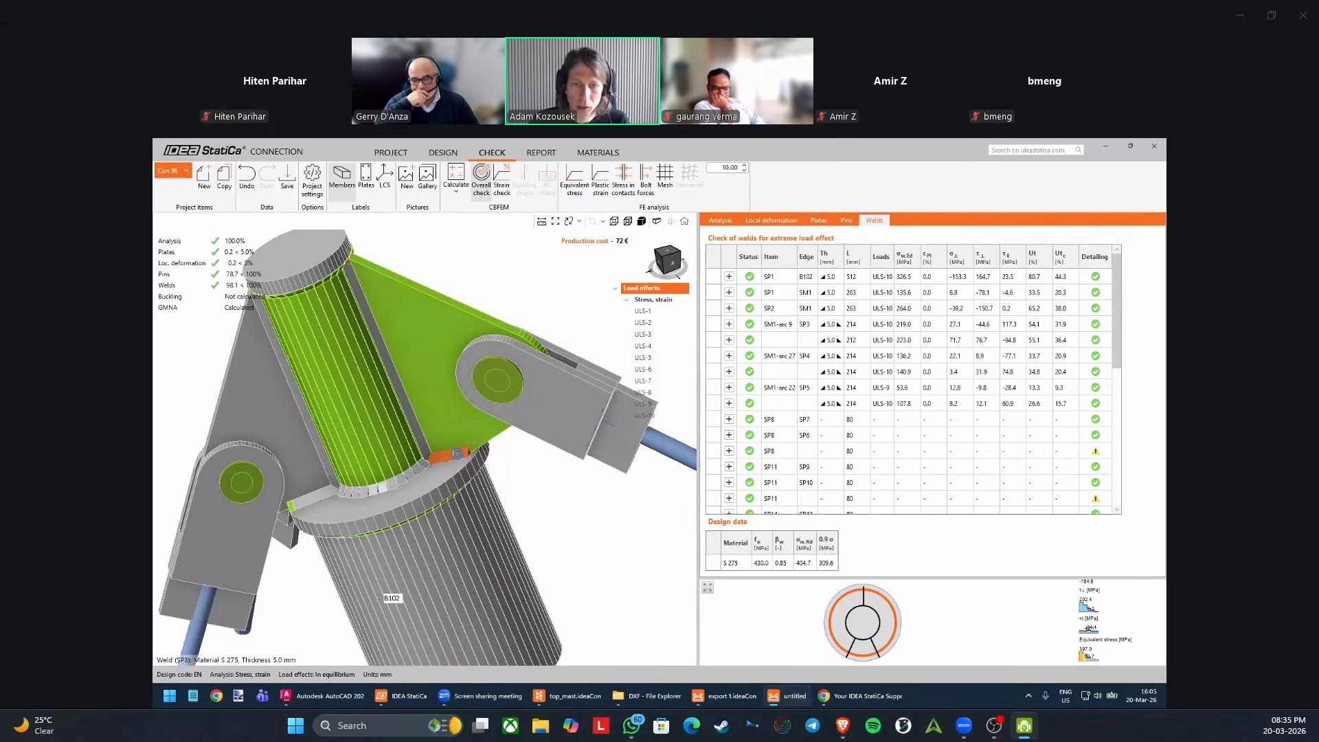
click(457, 453)
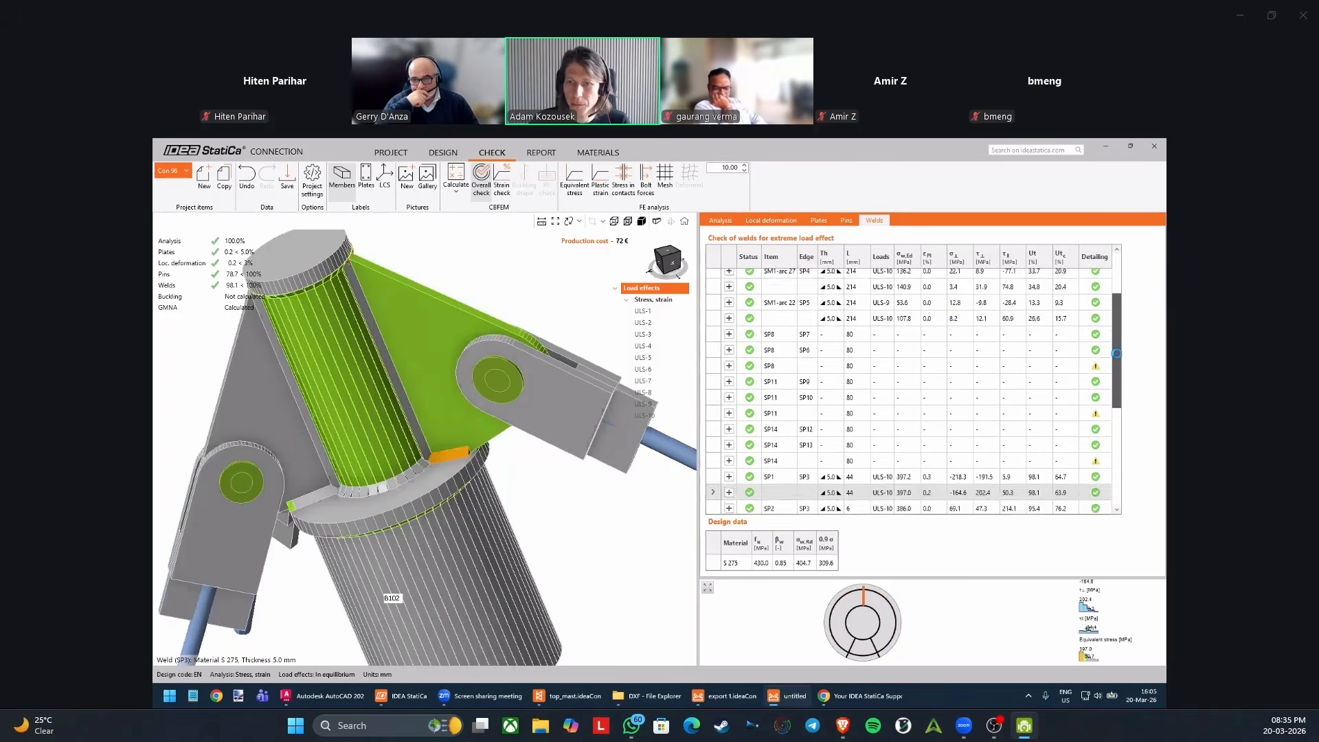
scroll(1116, 353, down, 3)
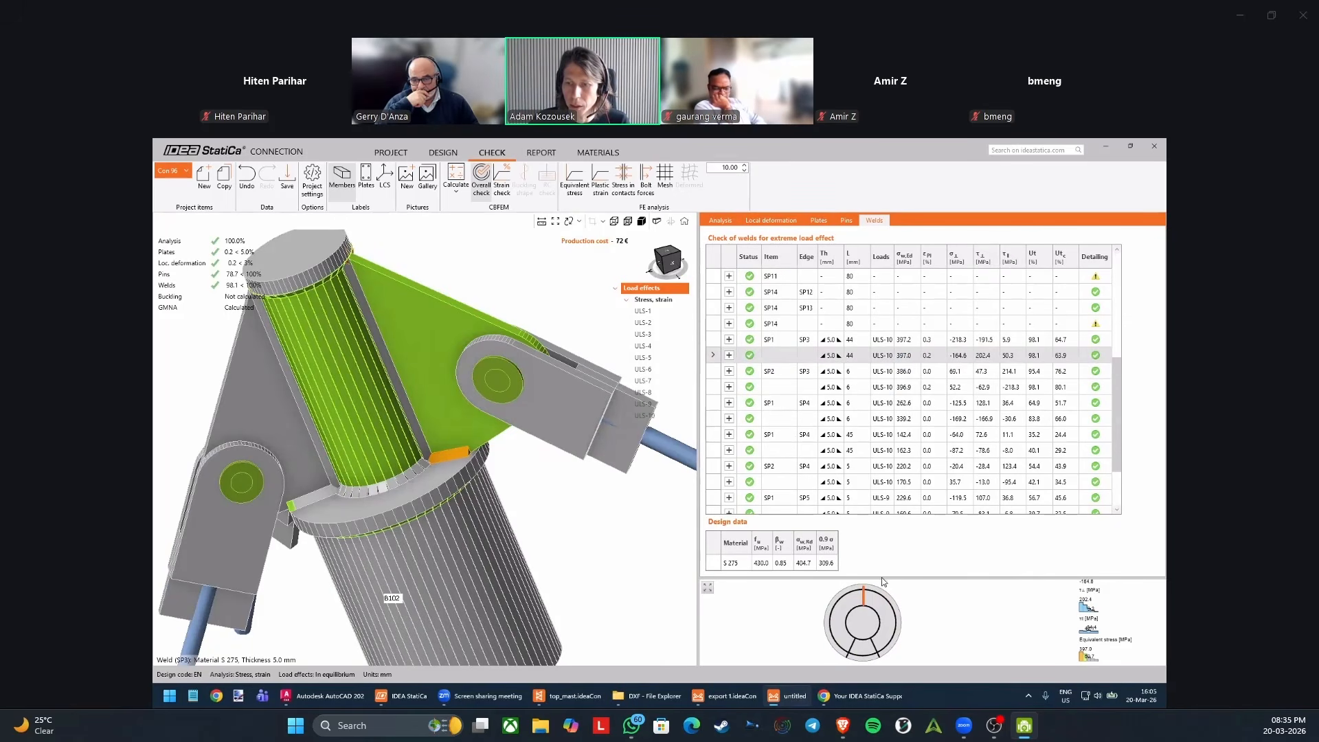
drag(882, 578, 867, 453)
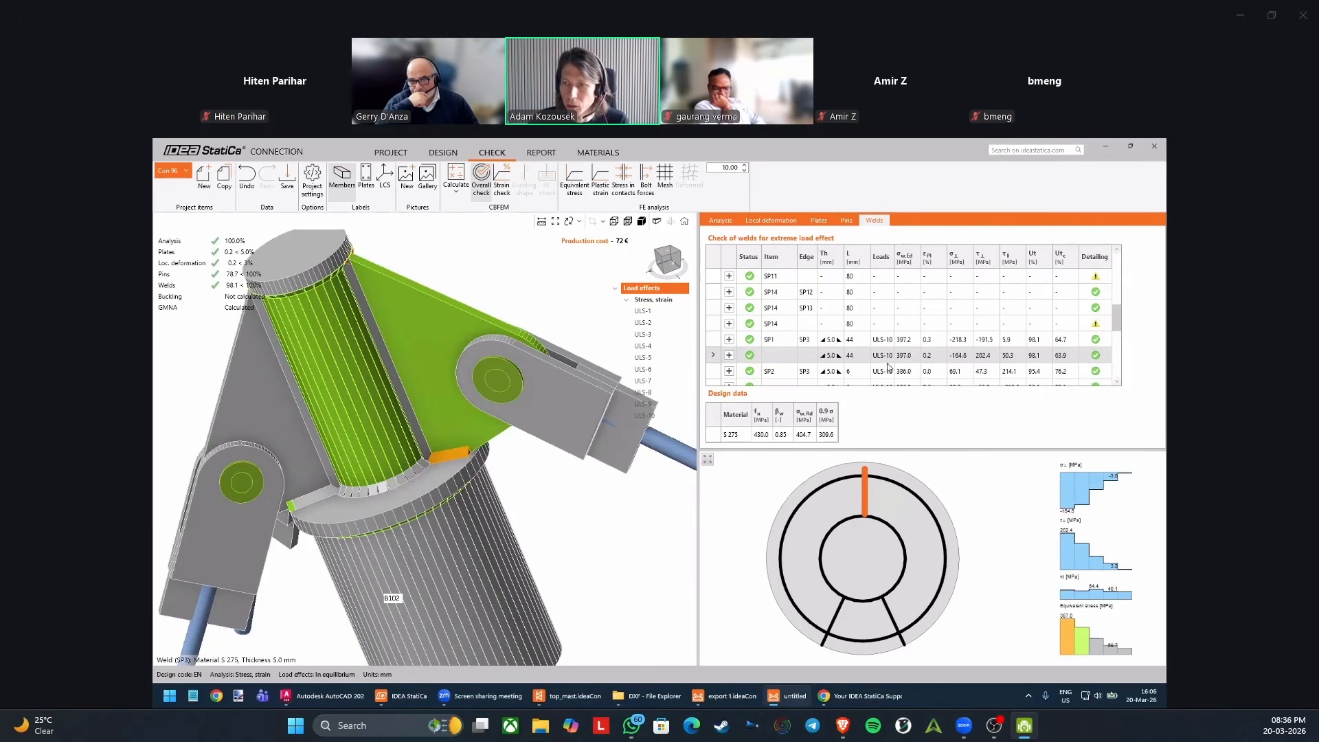
Expand the selected SP1–SP3 weld's resistance check, examine its equivalent stress formulas in a print preview, and close the preview.
click(730, 356)
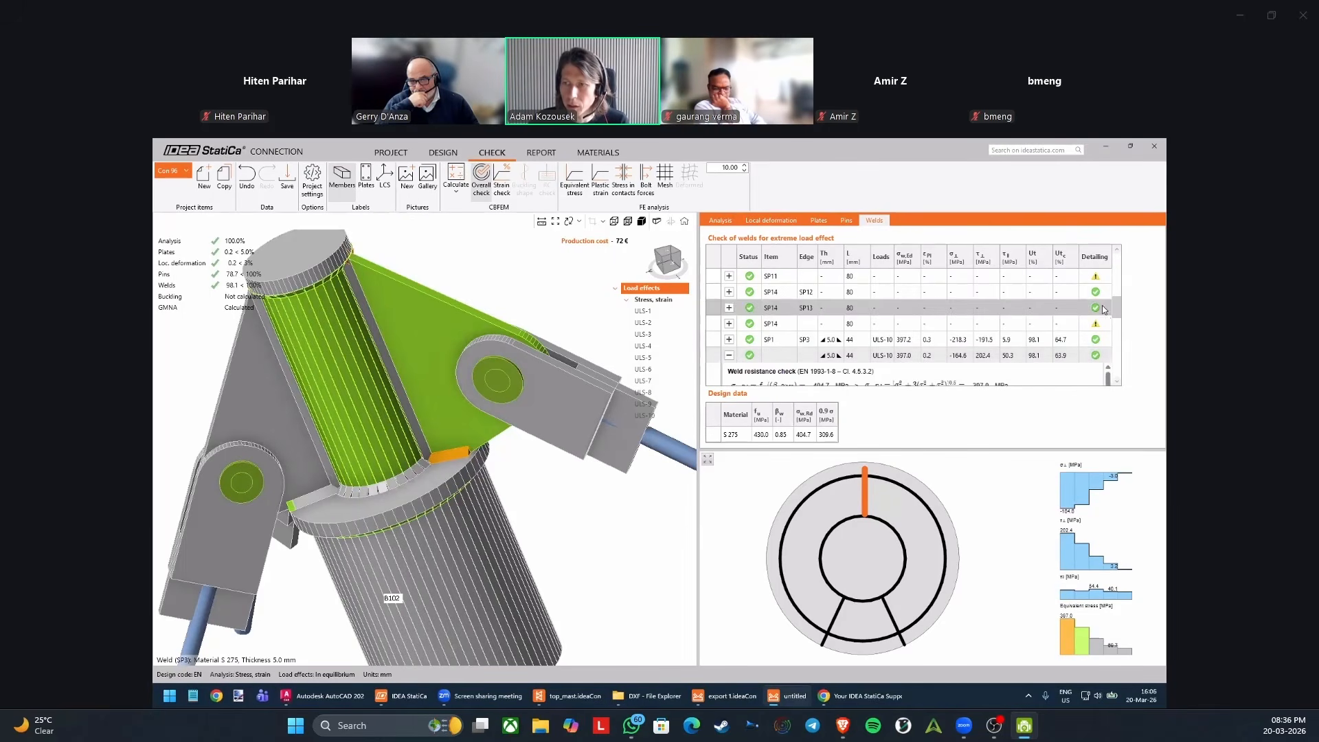
drag(1117, 309, 1116, 321)
right_click(929, 334)
click(948, 342)
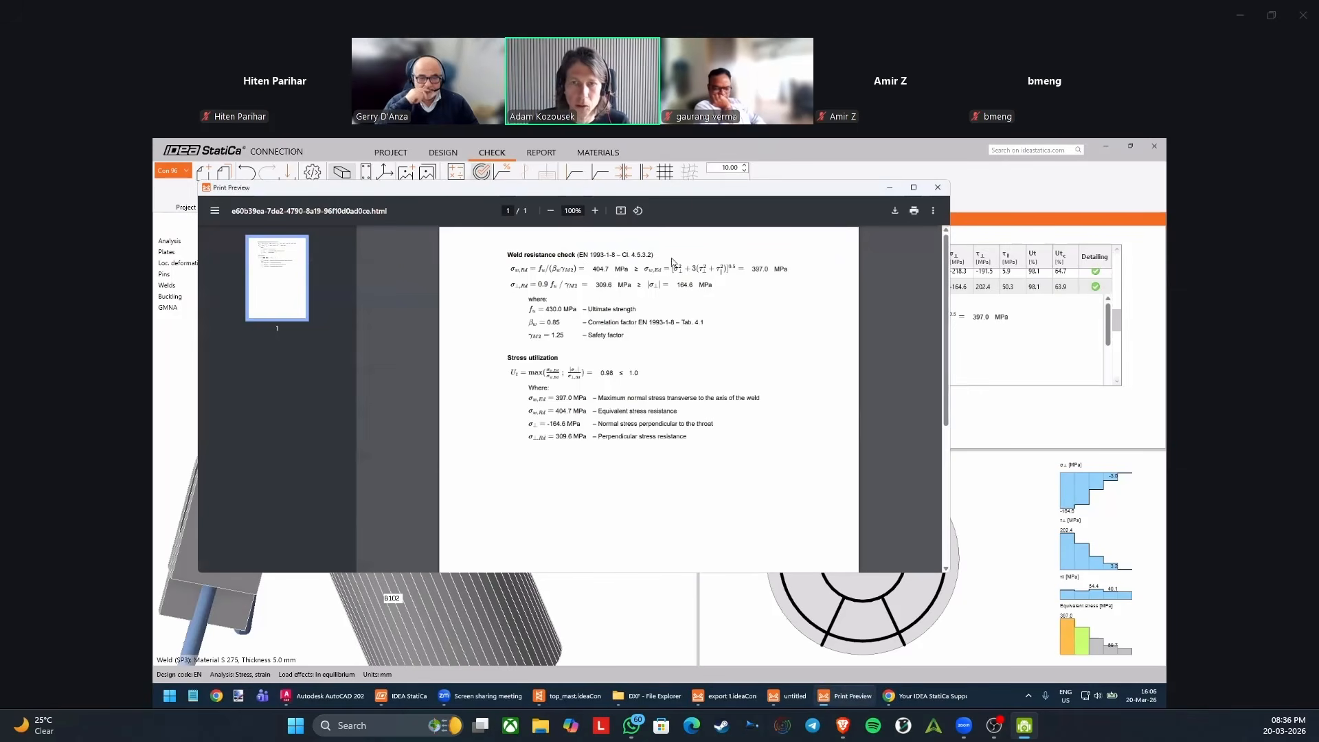
drag(530, 269, 747, 270)
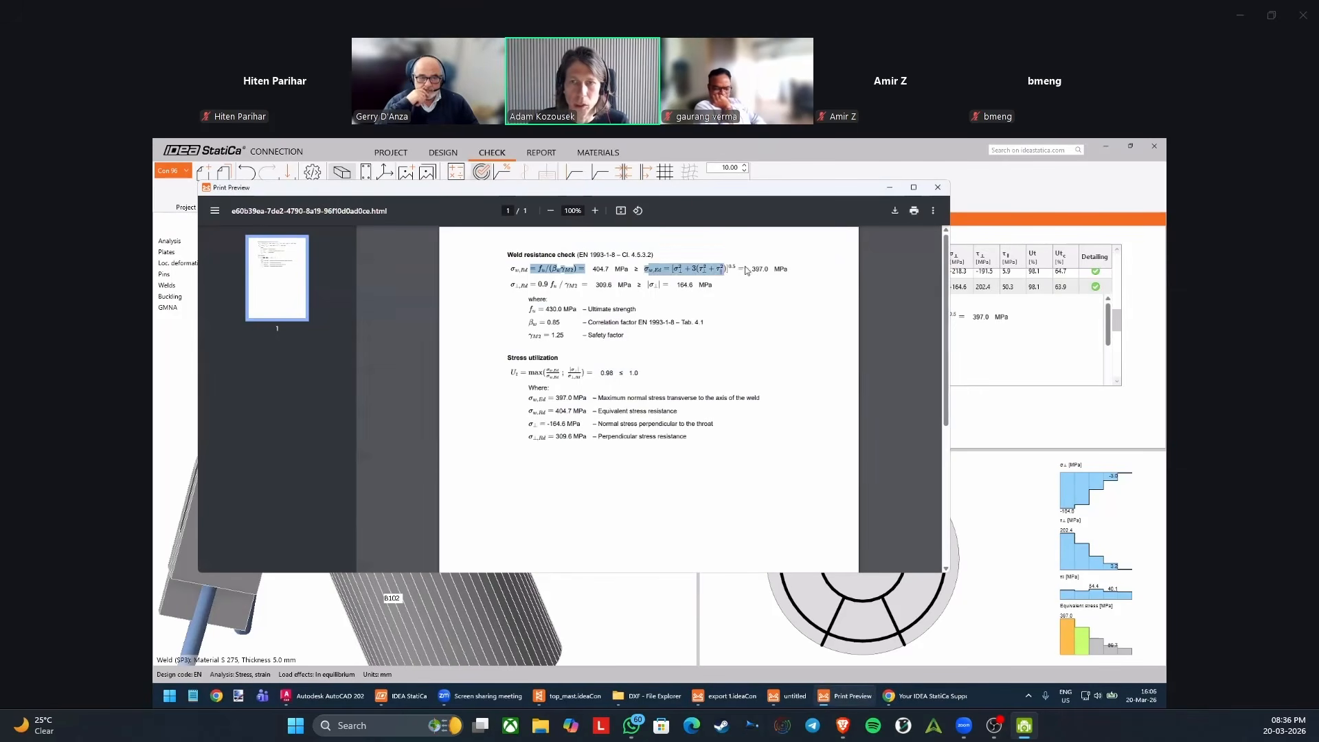
click(937, 187)
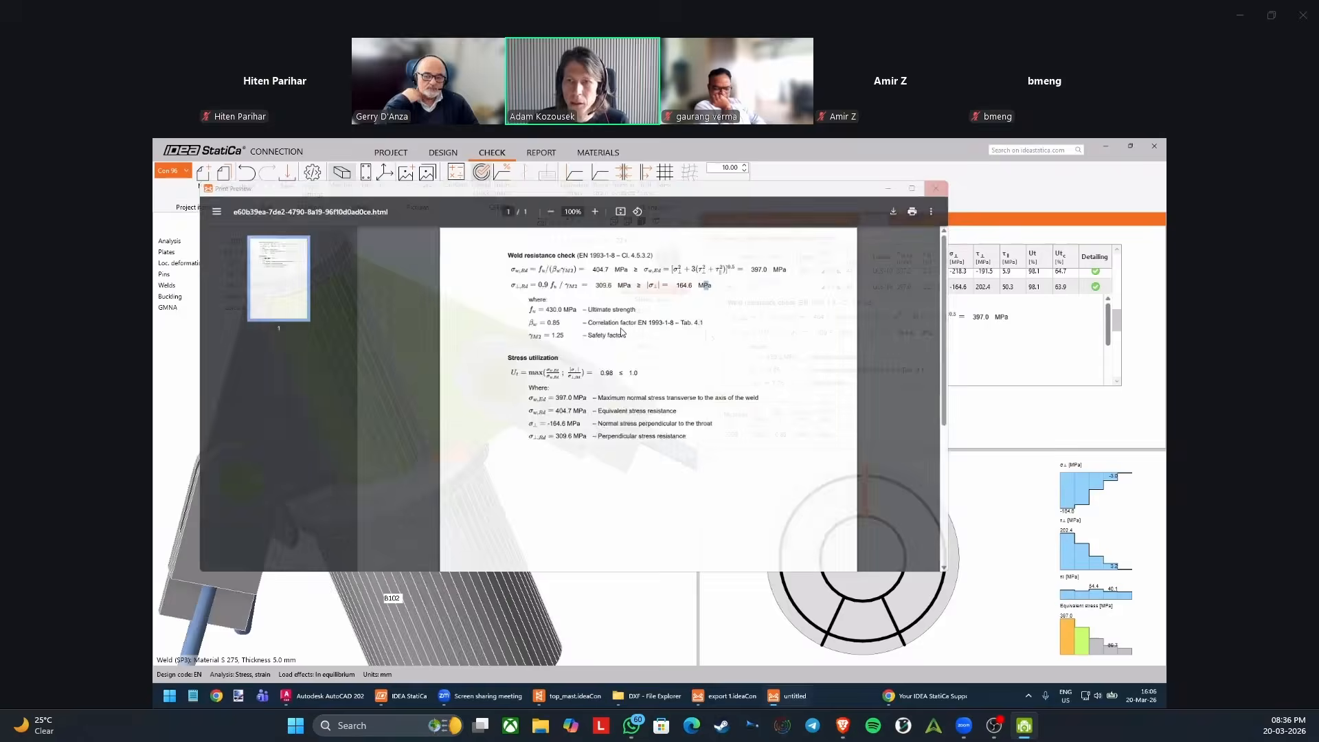
Display the equivalent stress results on the connection model with the finite element mesh and deformed shape turned on.
scroll(567, 294, down, 4)
middle_drag(567, 294, 535, 322)
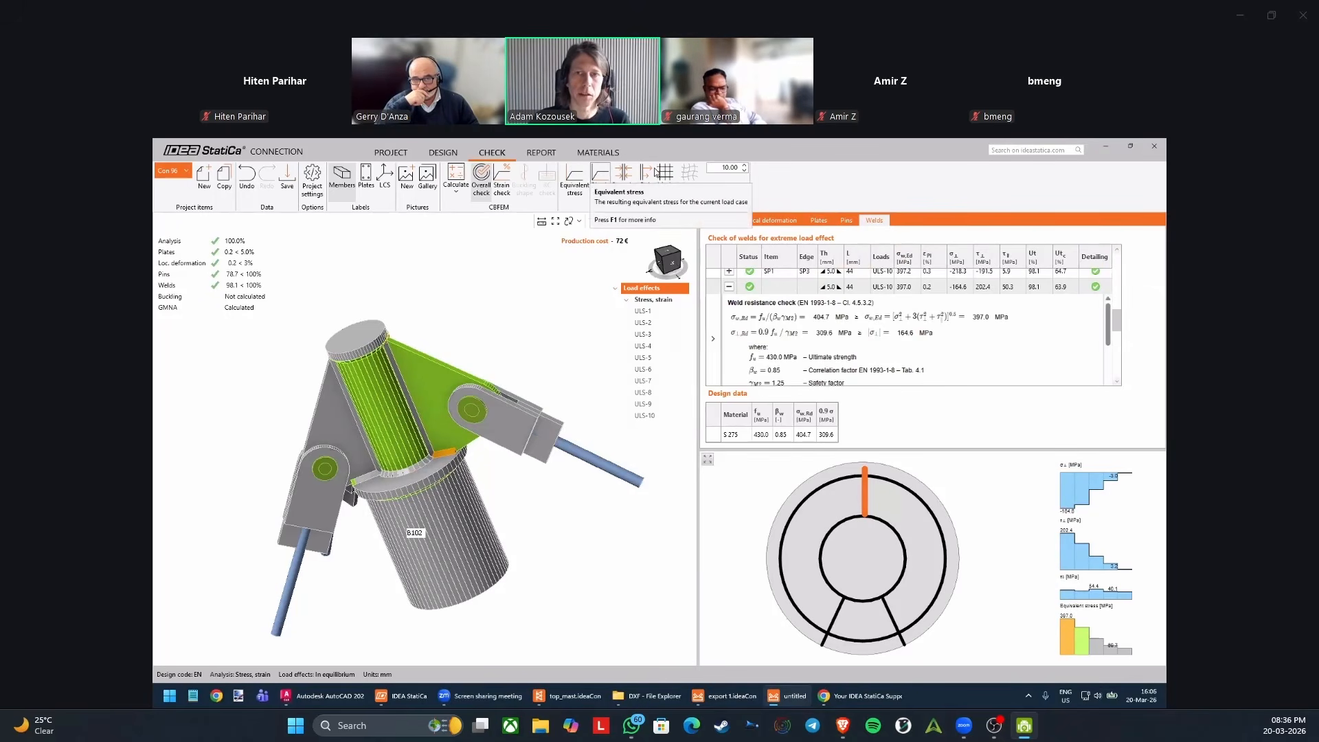
click(575, 180)
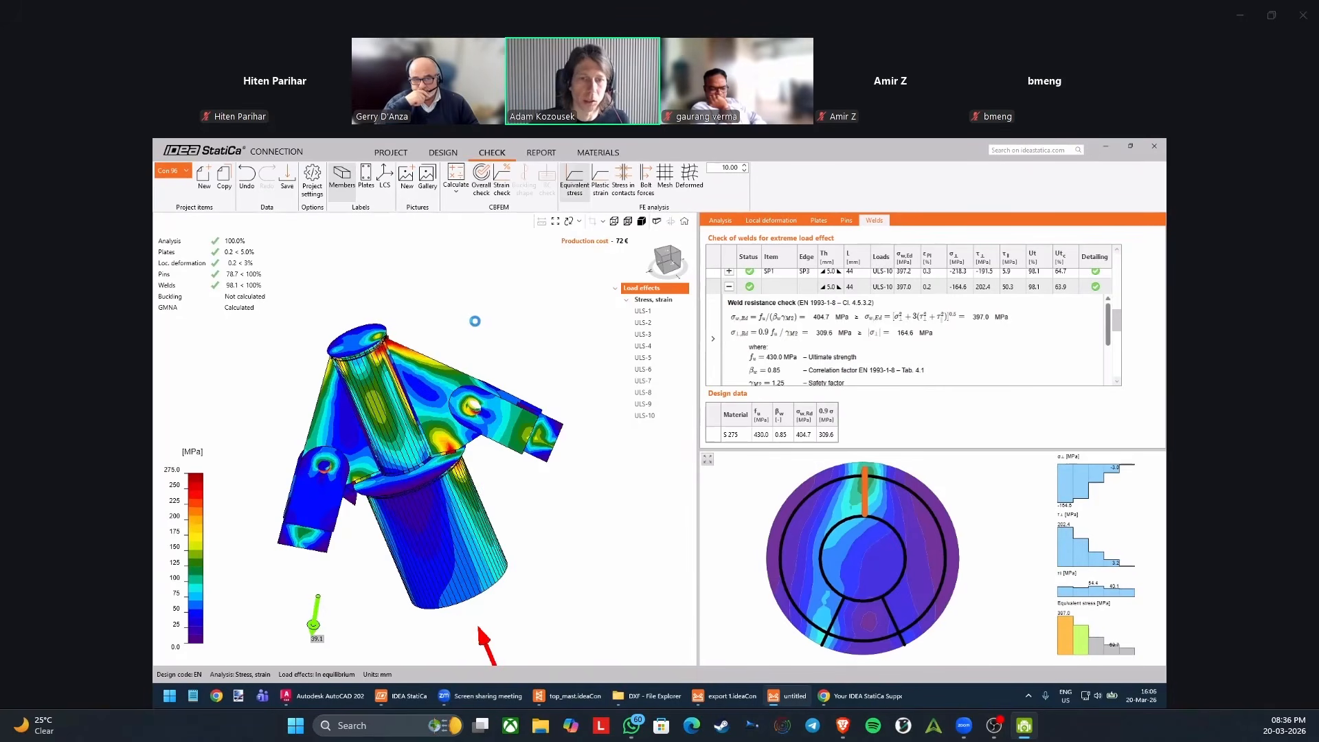
click(665, 175)
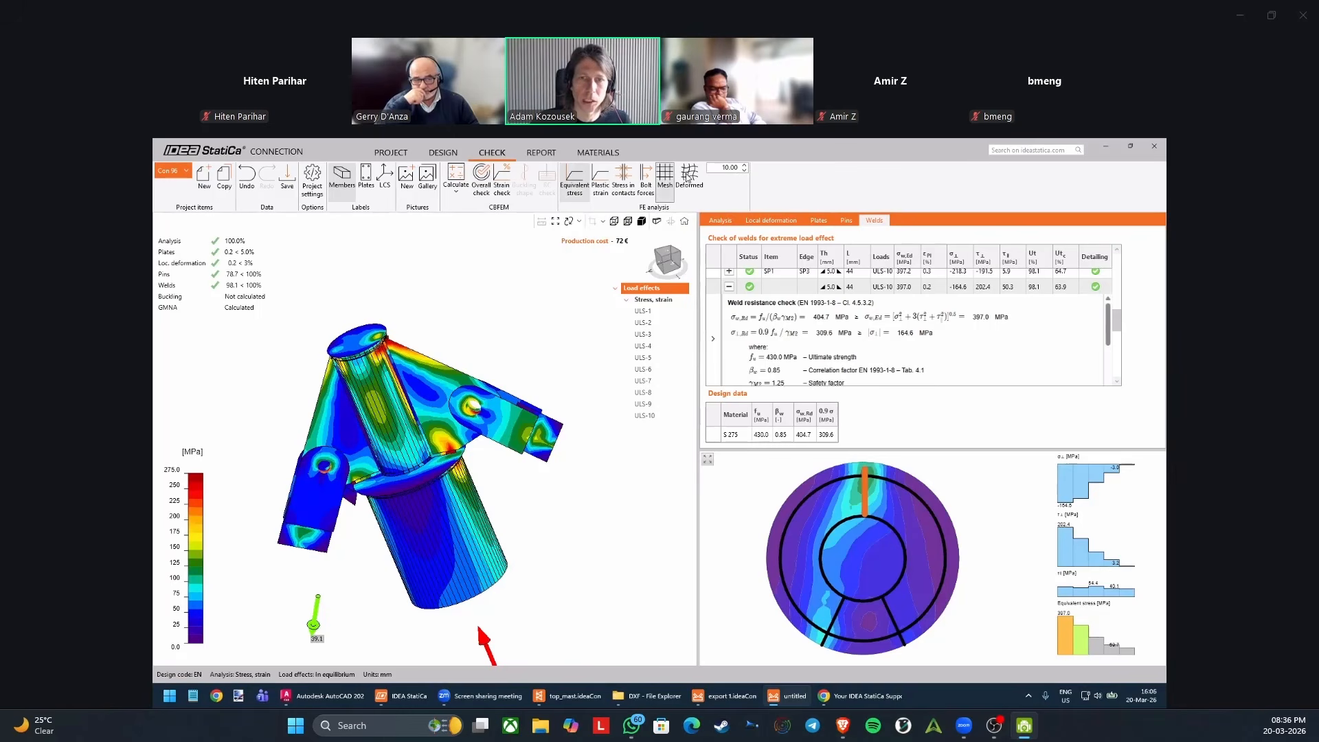
click(690, 176)
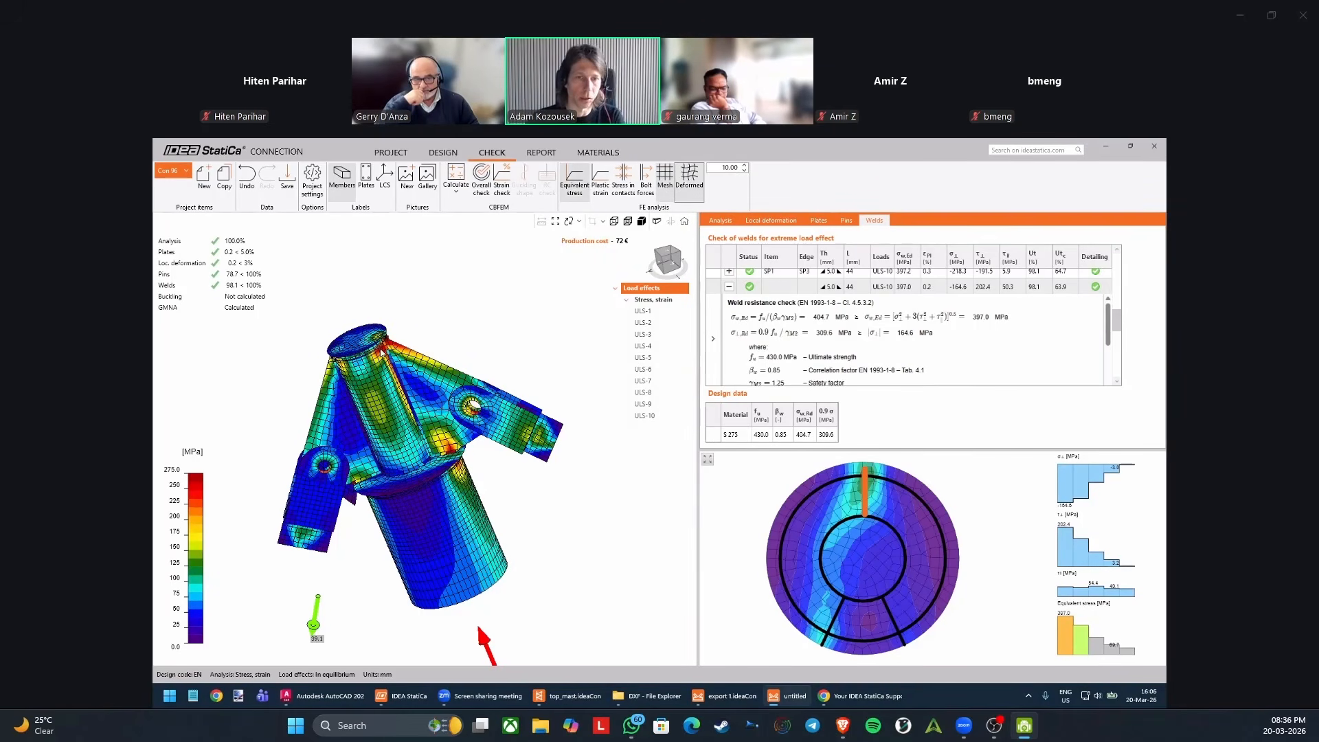
Set the deformation scale to 50 and examine the deformed stress plot around the top cap, ribs and pin holes.
double_click(733, 168)
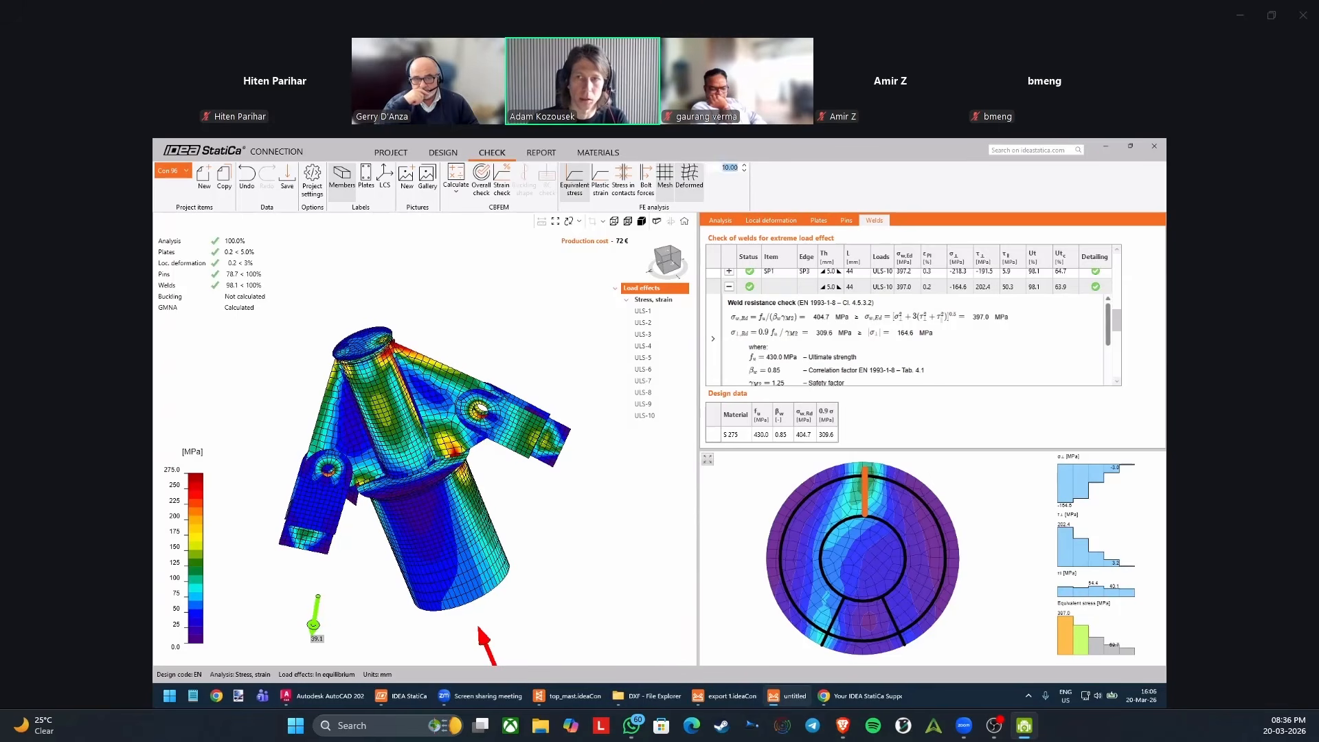
text(50)
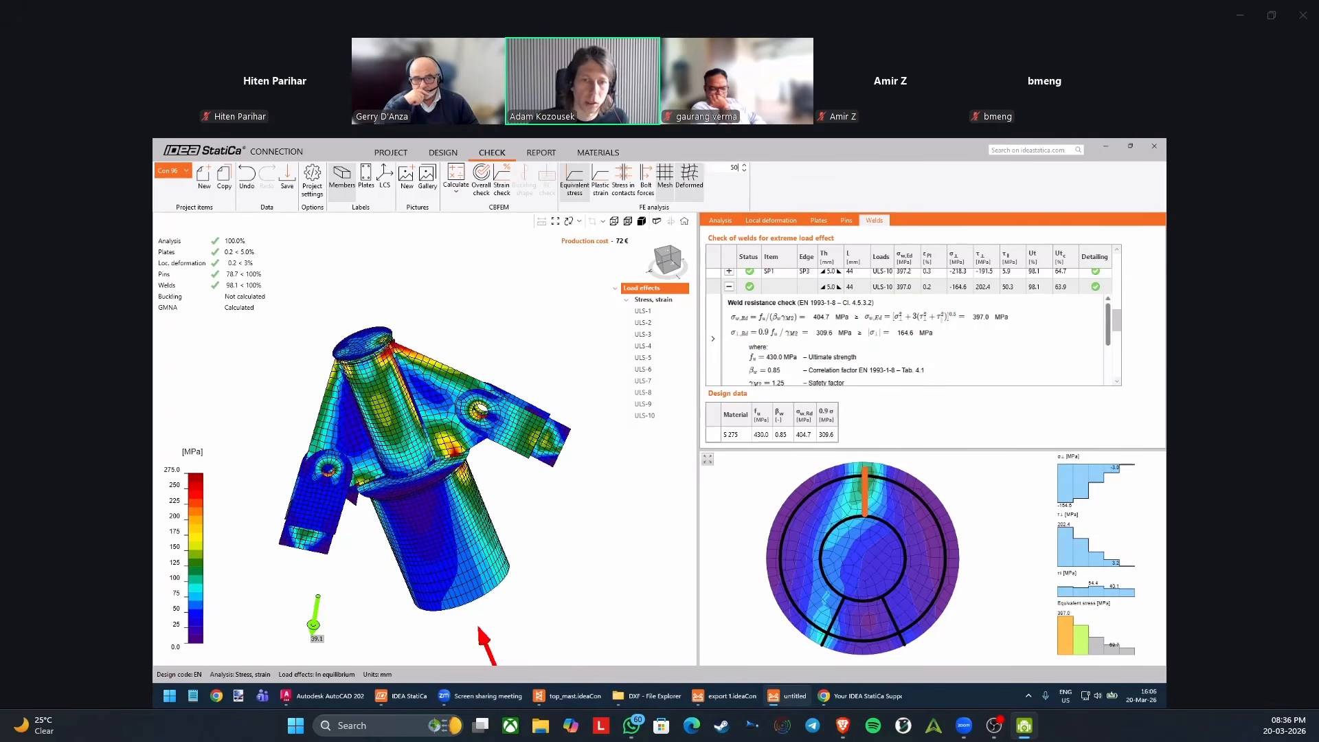
right_drag(497, 358, 432, 284)
scroll(450, 341, up, 3)
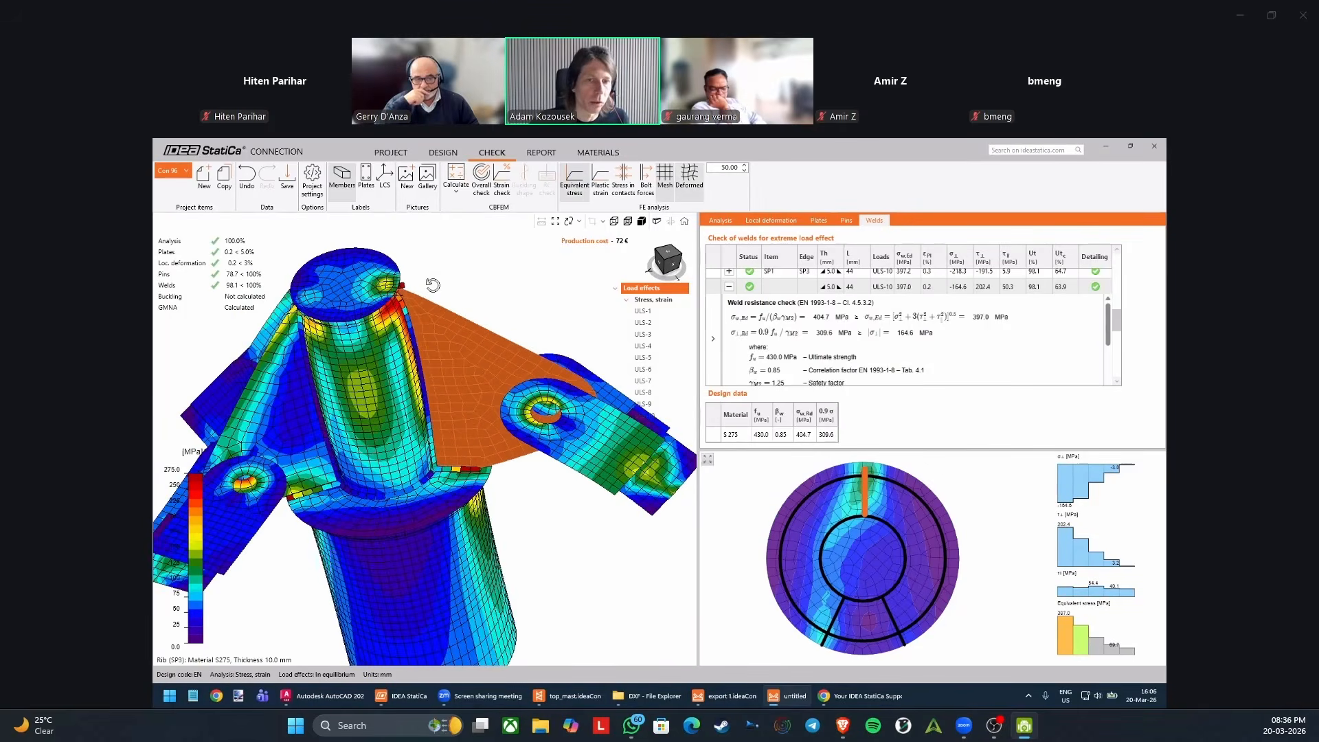
scroll(434, 279, up, 4)
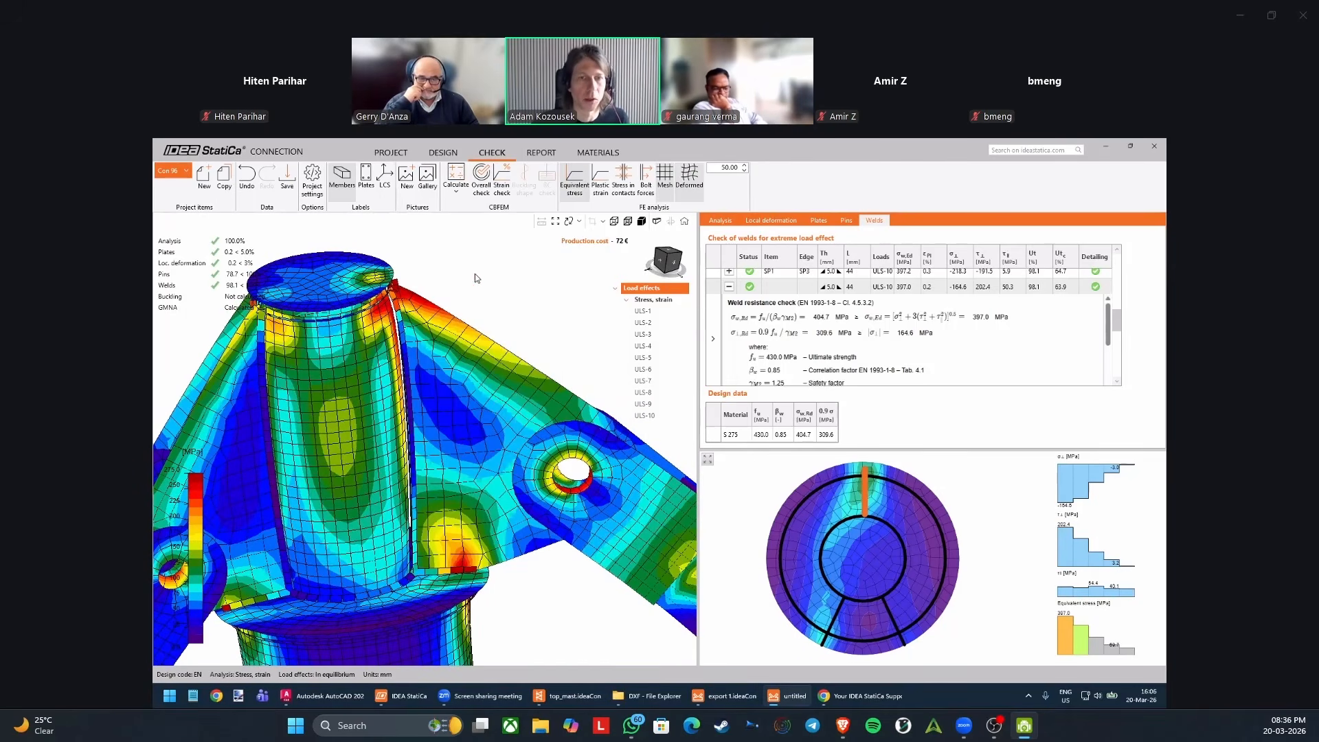
scroll(478, 271, down, 3)
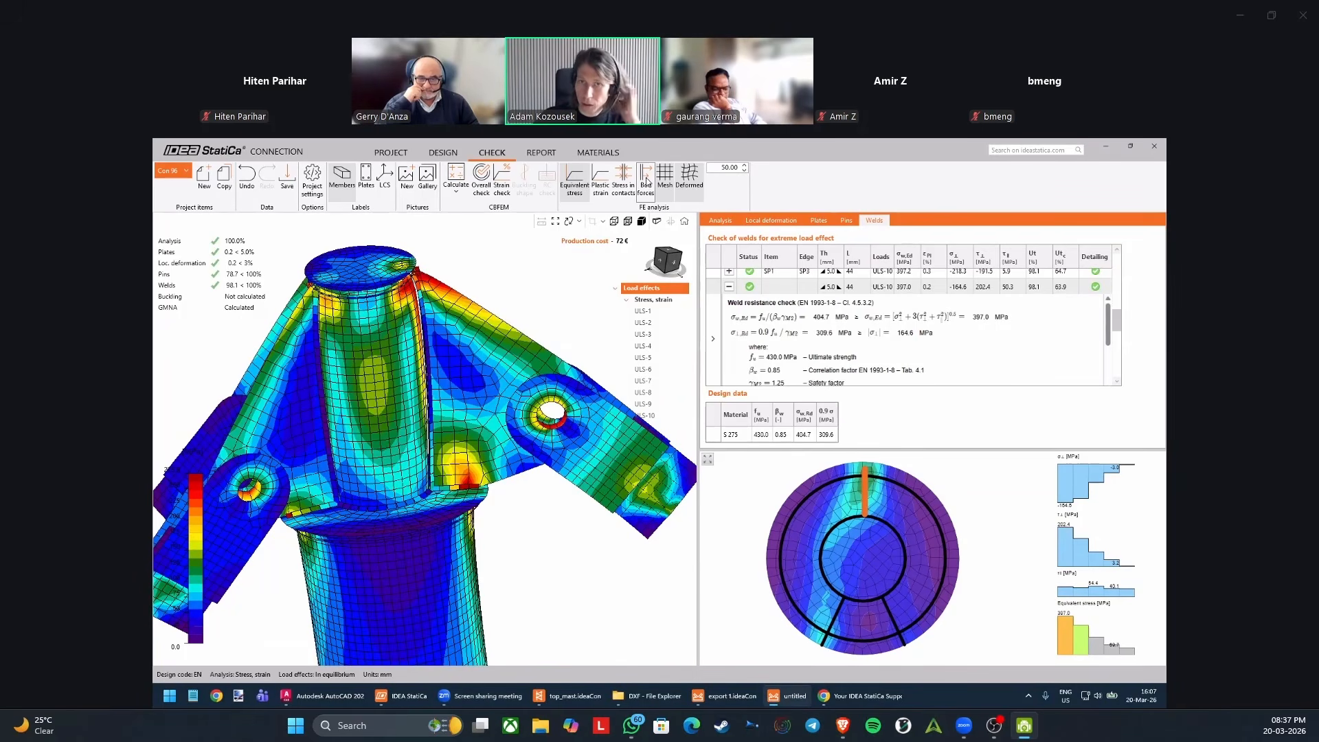
scroll(565, 268, down, 2)
middle_drag(541, 282, 527, 290)
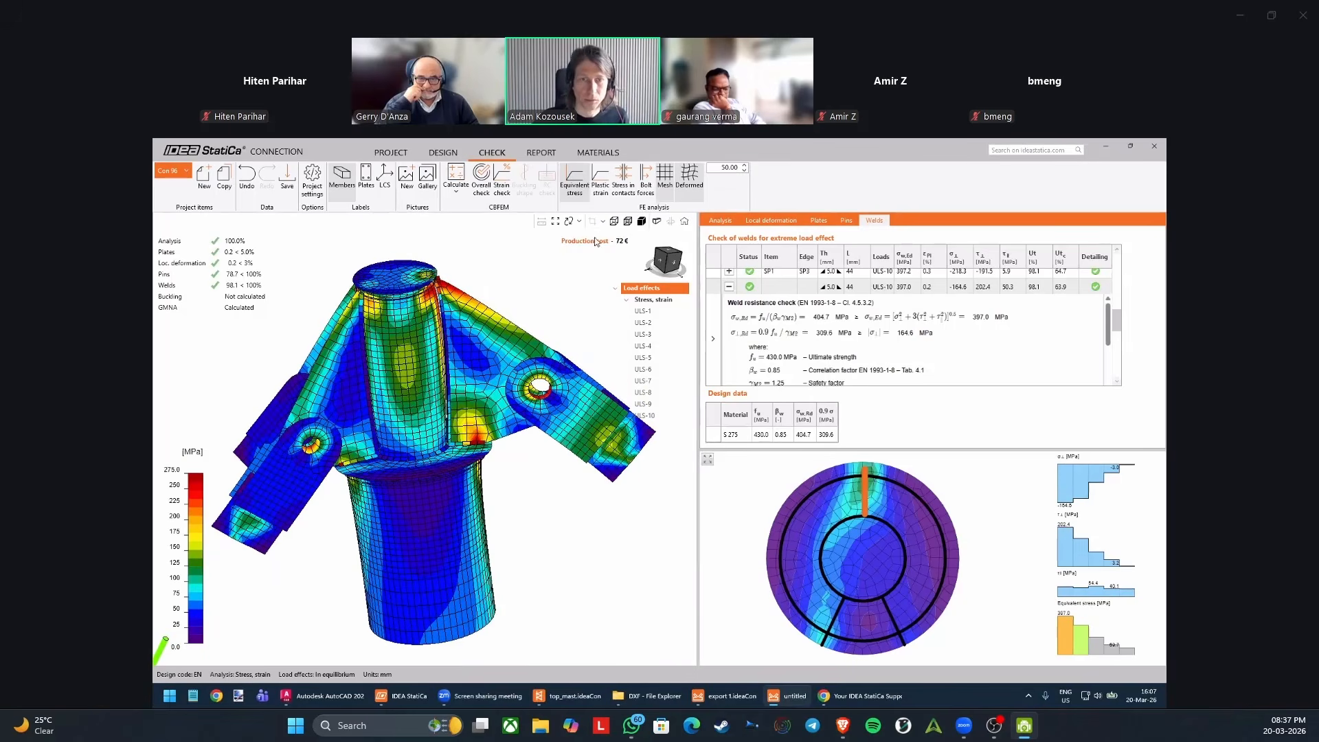
Display the plastic strain results and examine the strained areas at the rib's upper corner and lower edge.
click(604, 187)
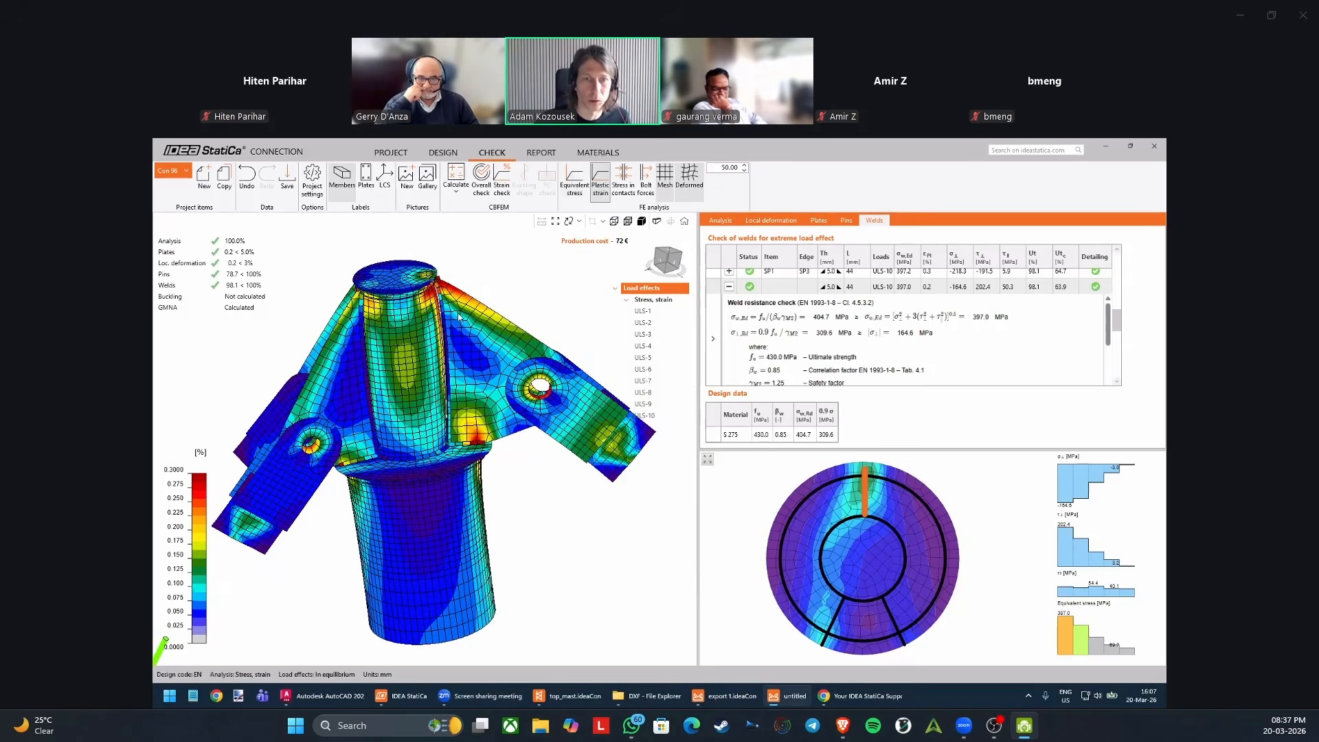
right_drag(525, 296, 467, 273)
scroll(435, 283, up, 4)
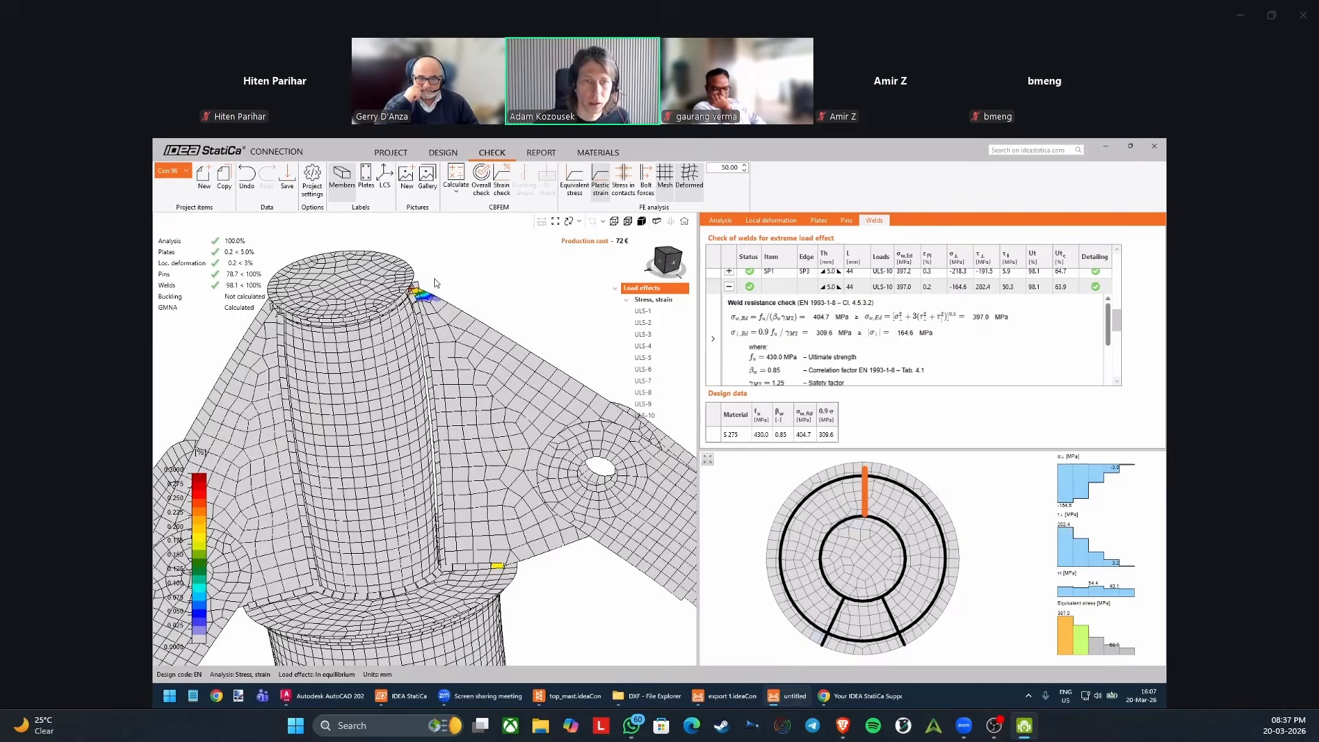
scroll(448, 281, down, 2)
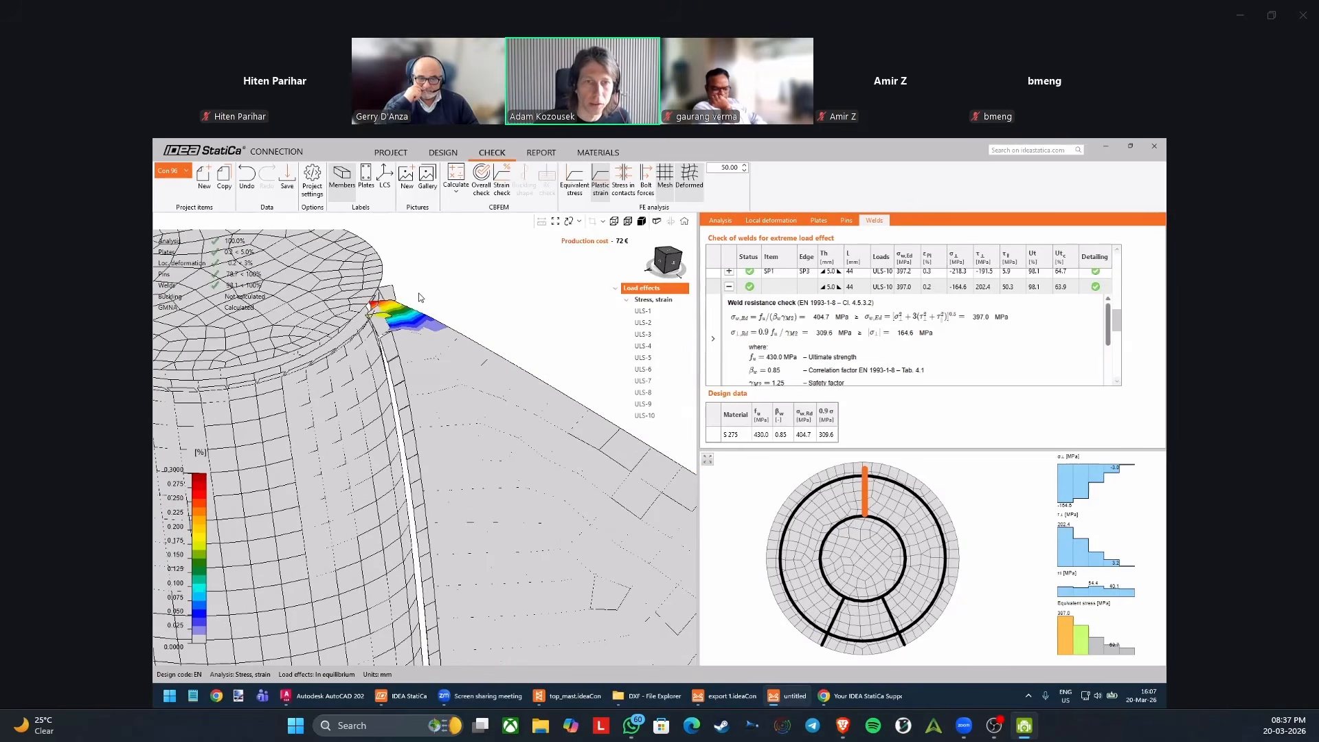
scroll(455, 279, down, 2)
scroll(479, 278, down, 2)
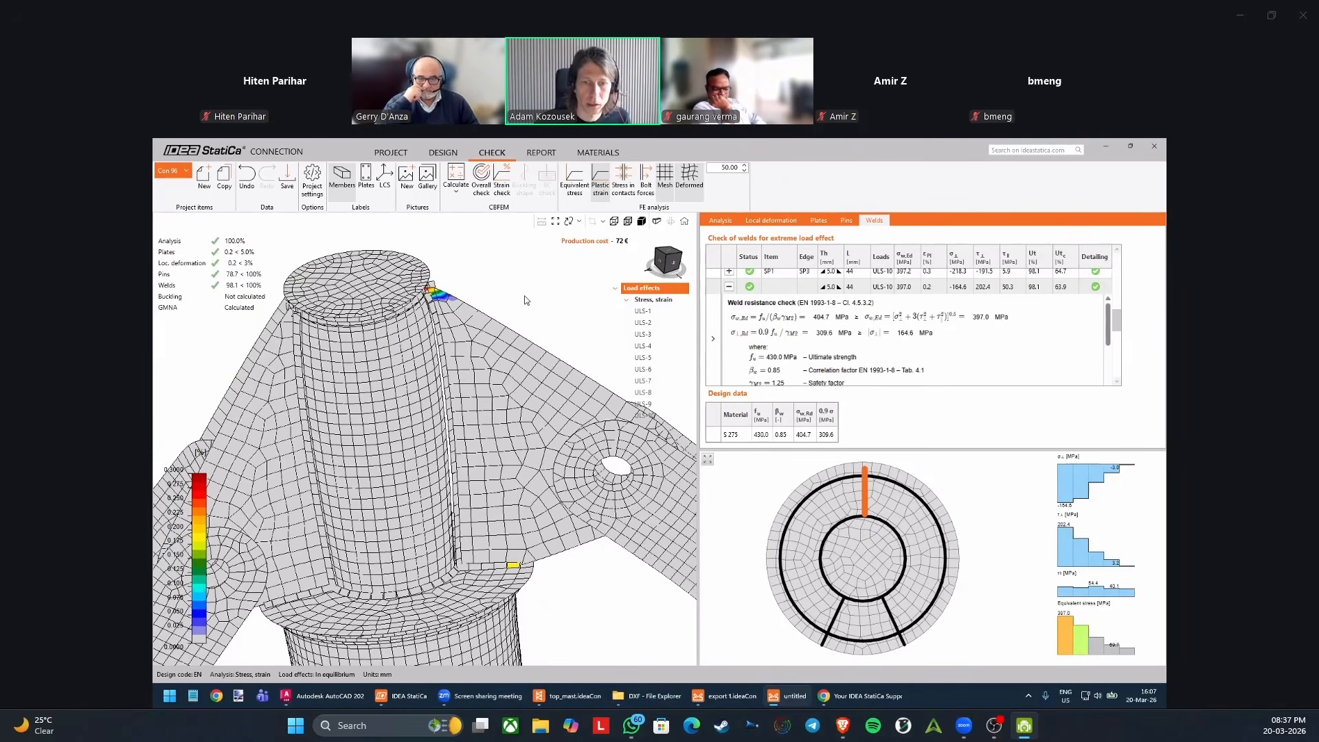
mouse_move(524, 295)
right_down()
mouse_move(538, 291)
mouse_move(533, 301)
right_up()
scroll(534, 302, down, 2)
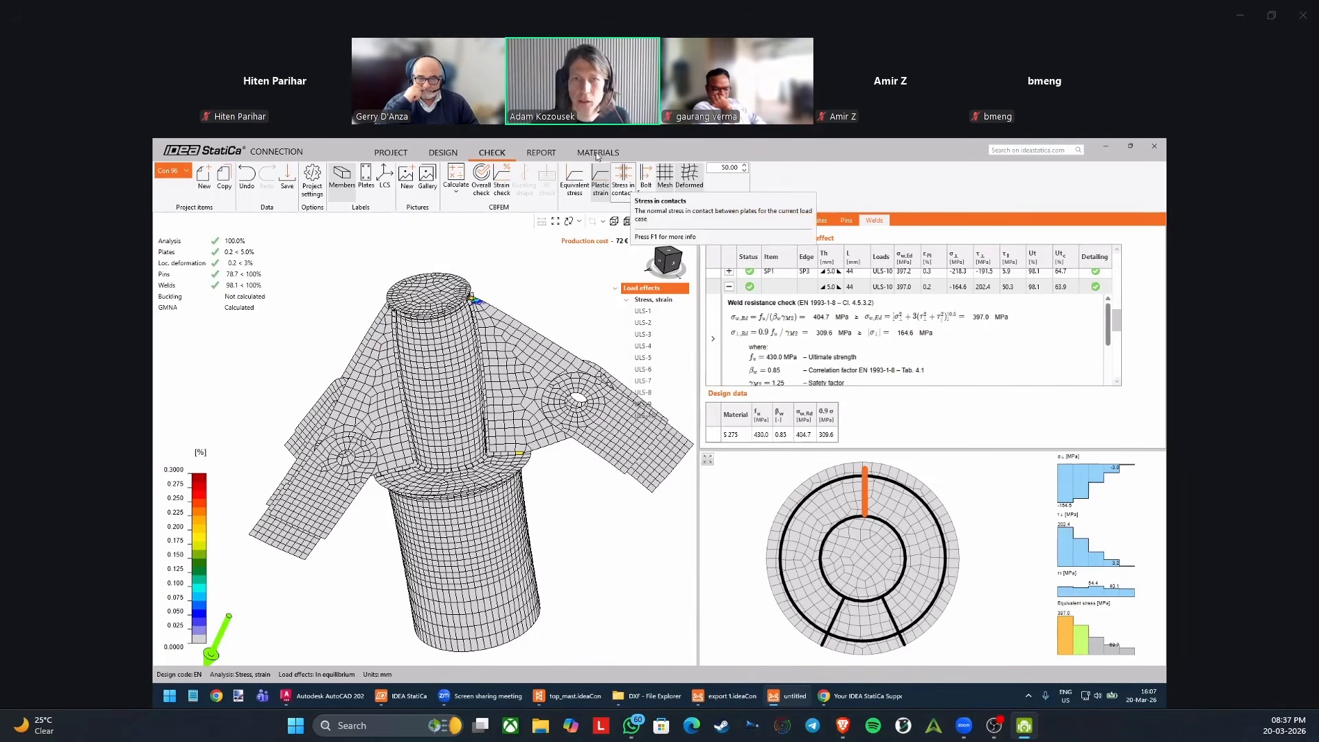
Generate the detailed report for Con 96 and review its cross-section, pin and load effect tables.
click(544, 157)
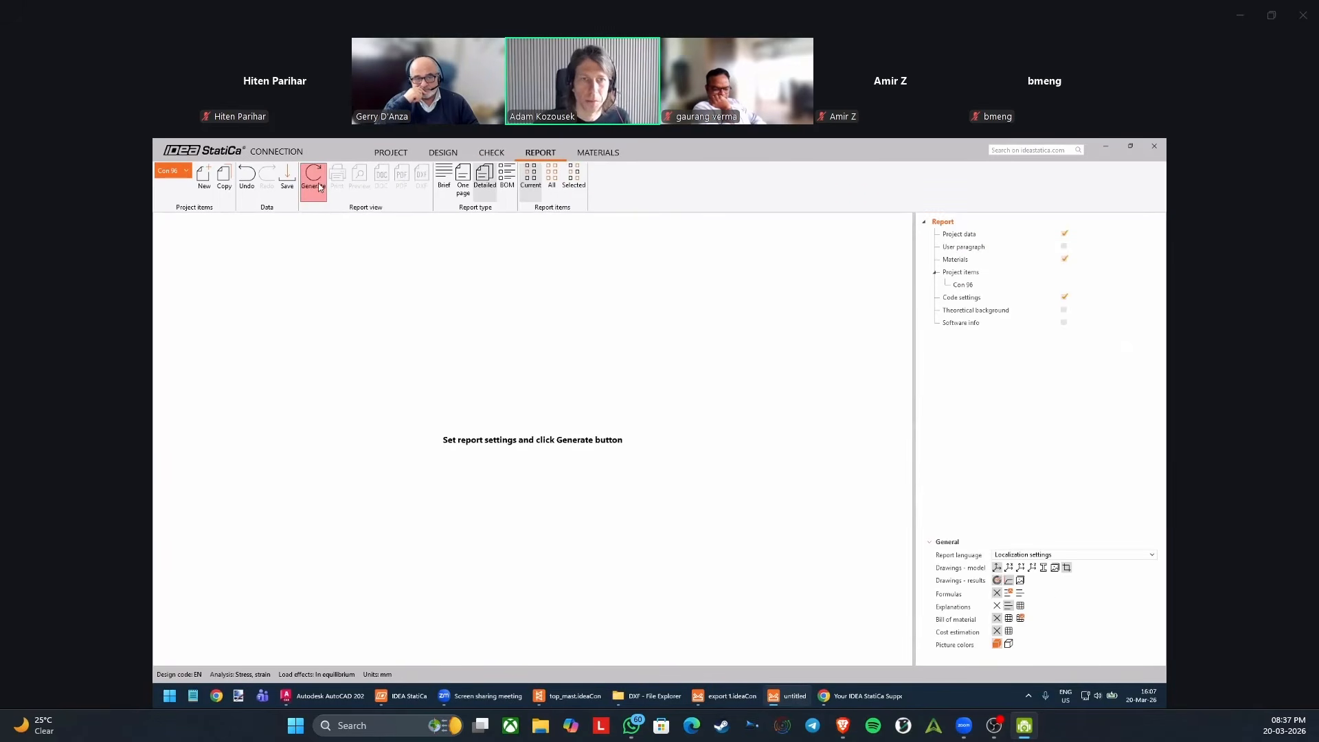
click(315, 179)
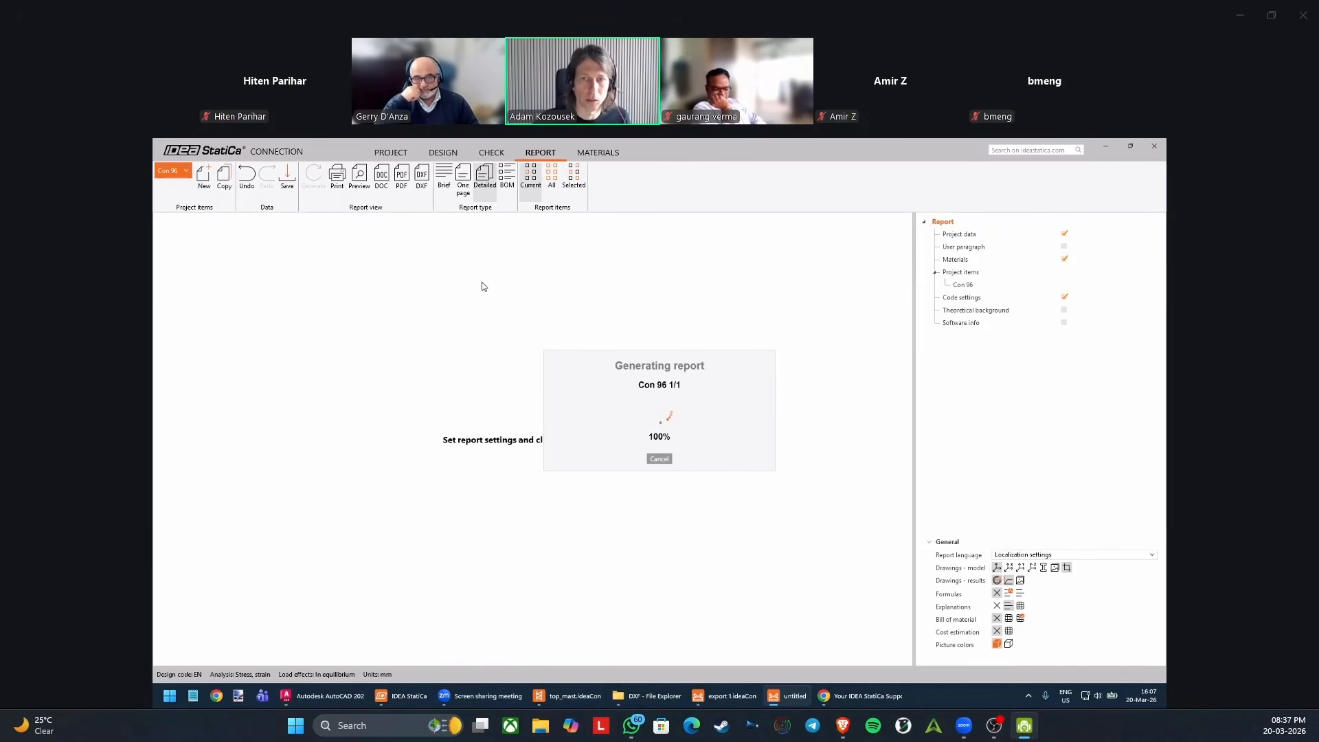
drag(908, 240, 906, 281)
scroll(908, 279, down, 3)
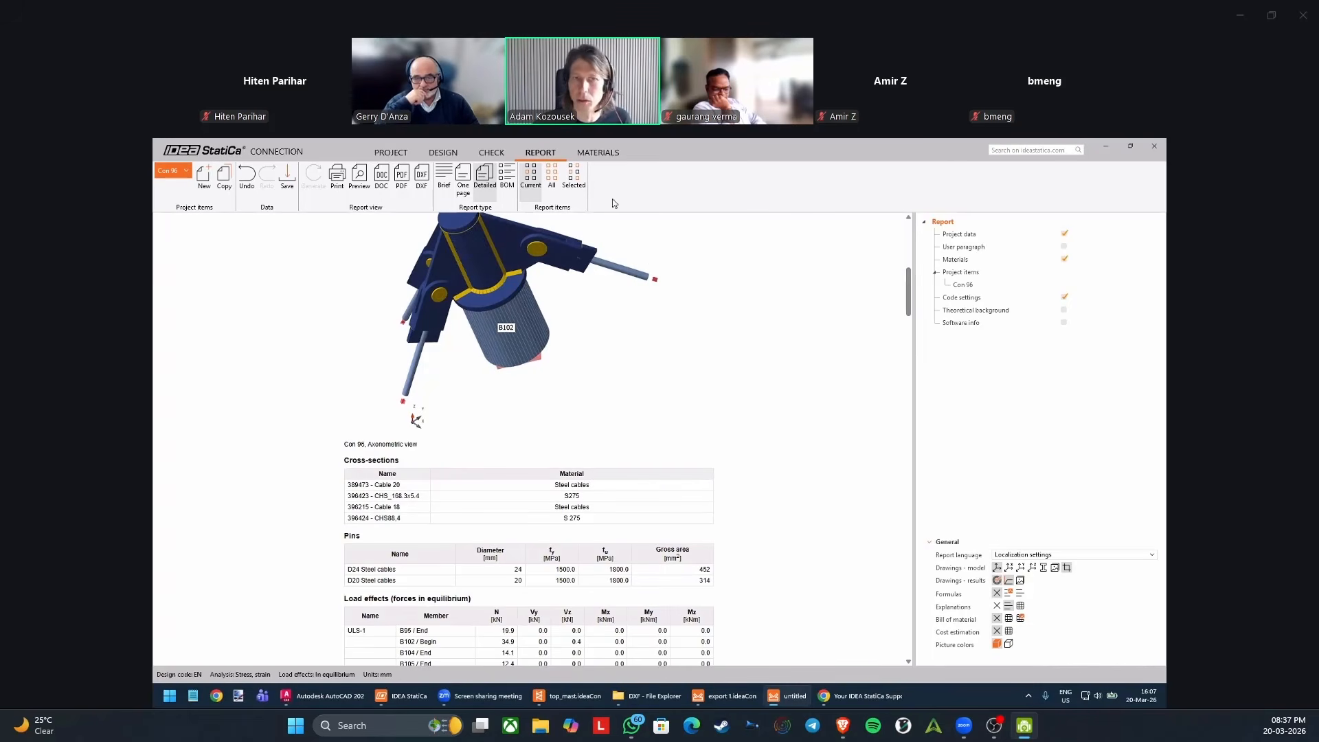
Return Con 96 to its design view, close it to go back to Checkbot, and select the mast's base connection Conn-103.
click(453, 156)
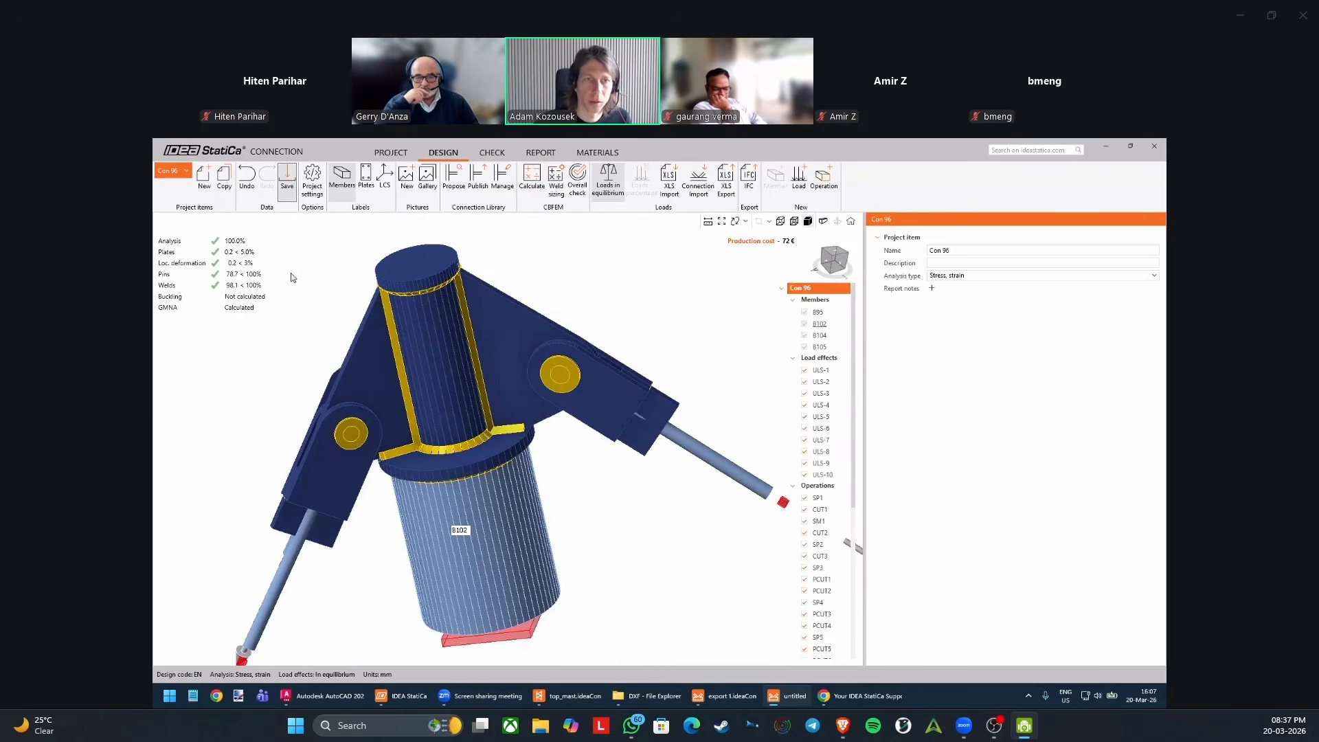
click(1160, 151)
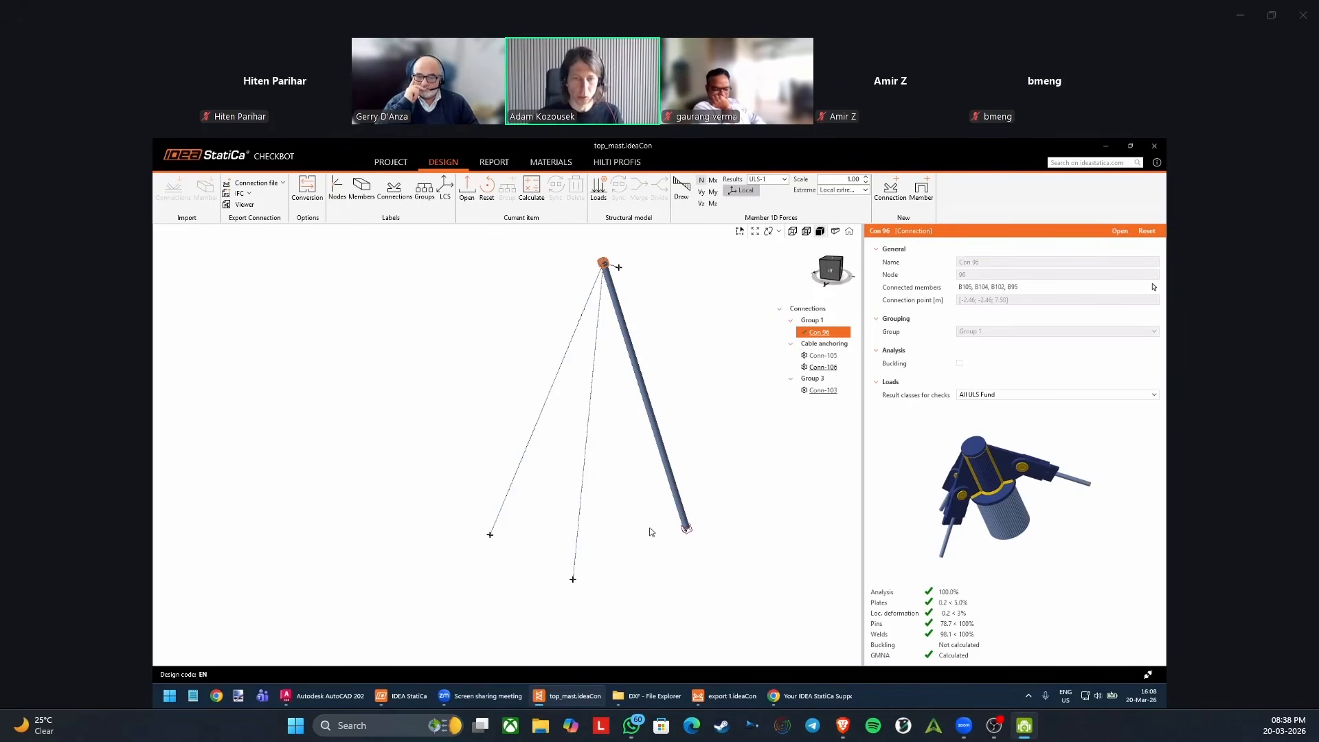
middle_drag(662, 533, 649, 541)
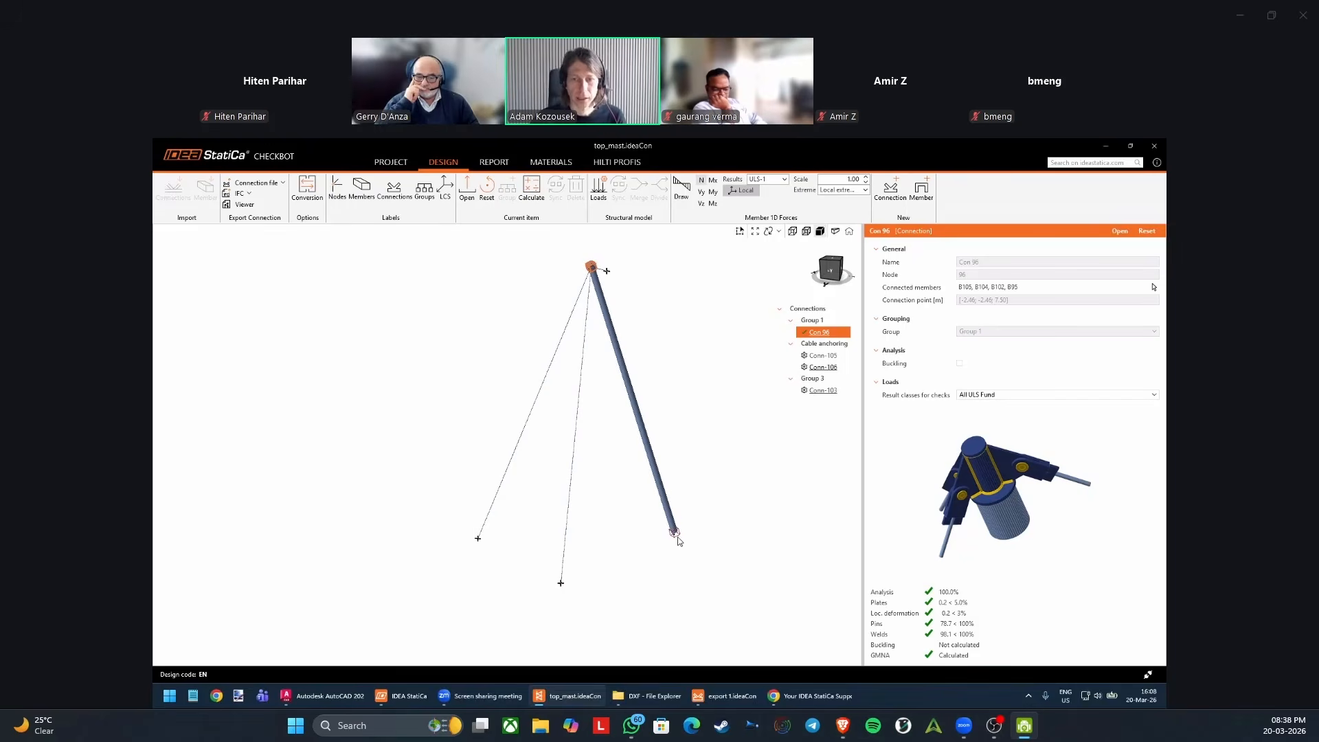
click(675, 533)
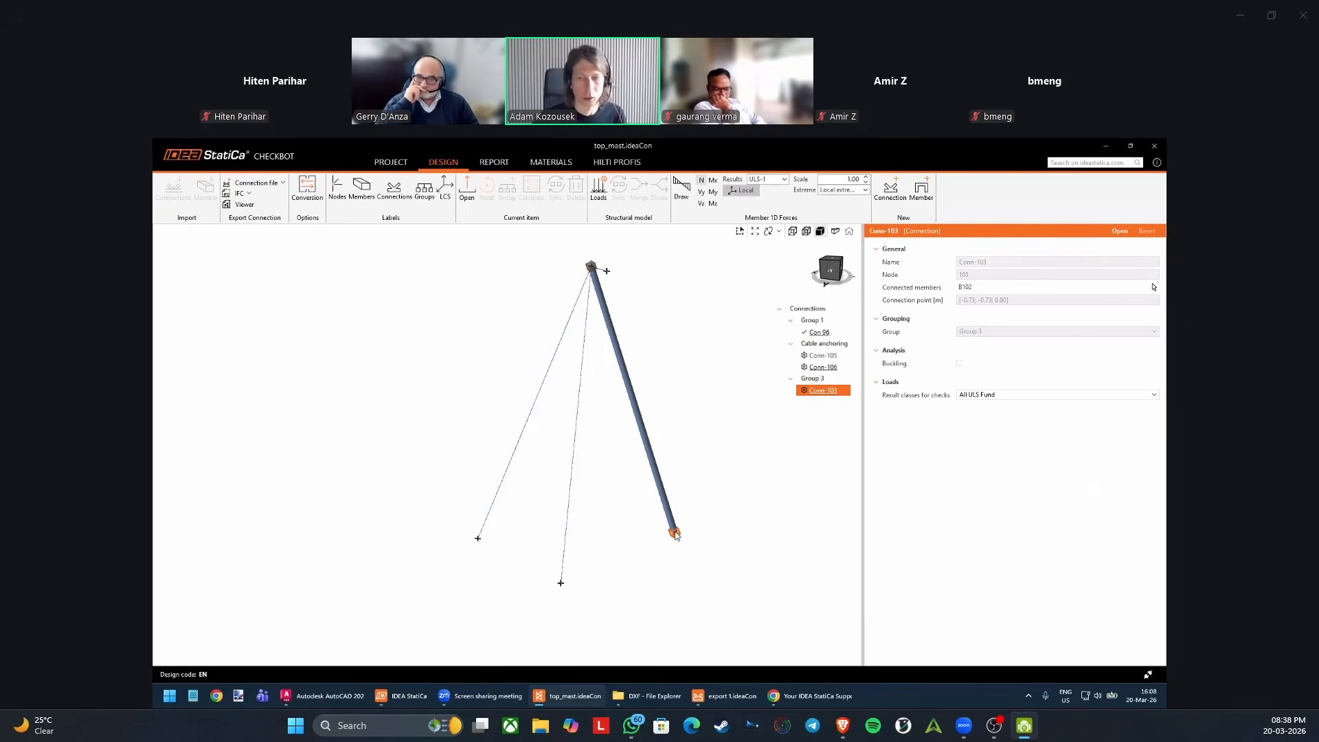
scroll(676, 535, up, 2)
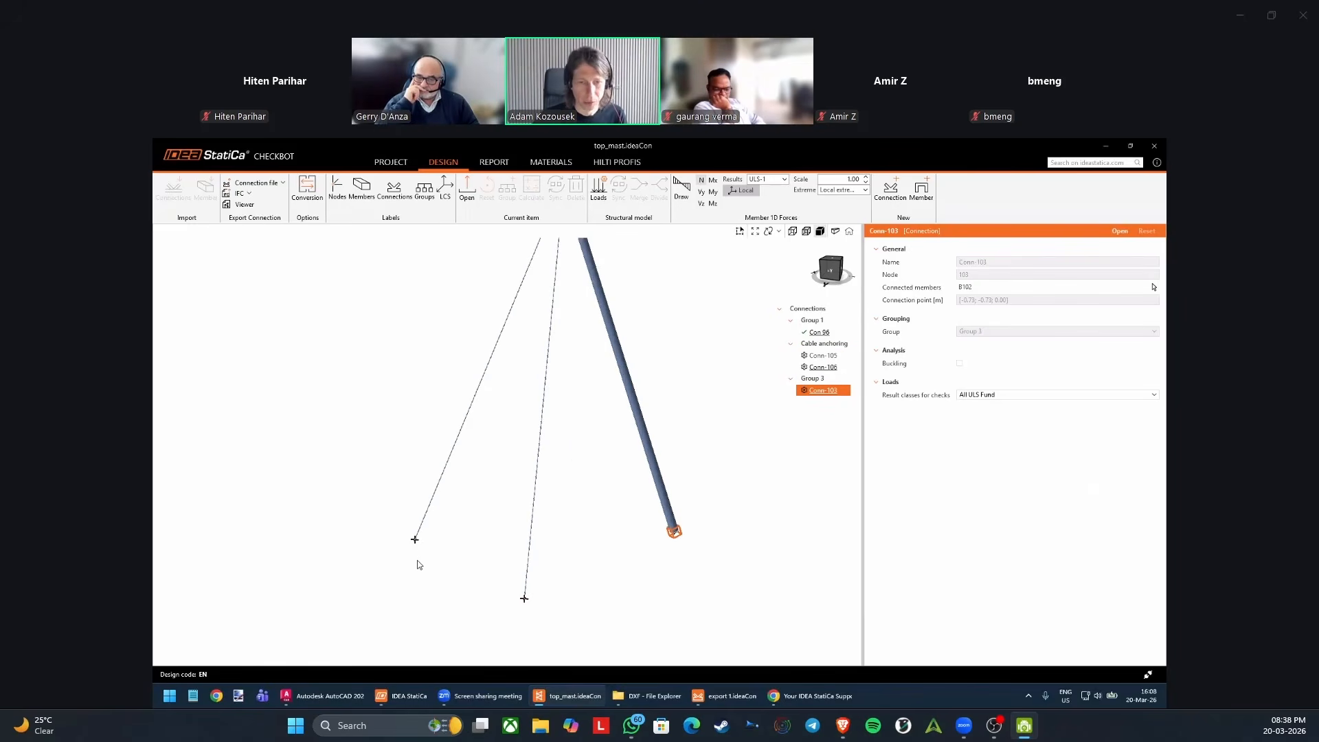
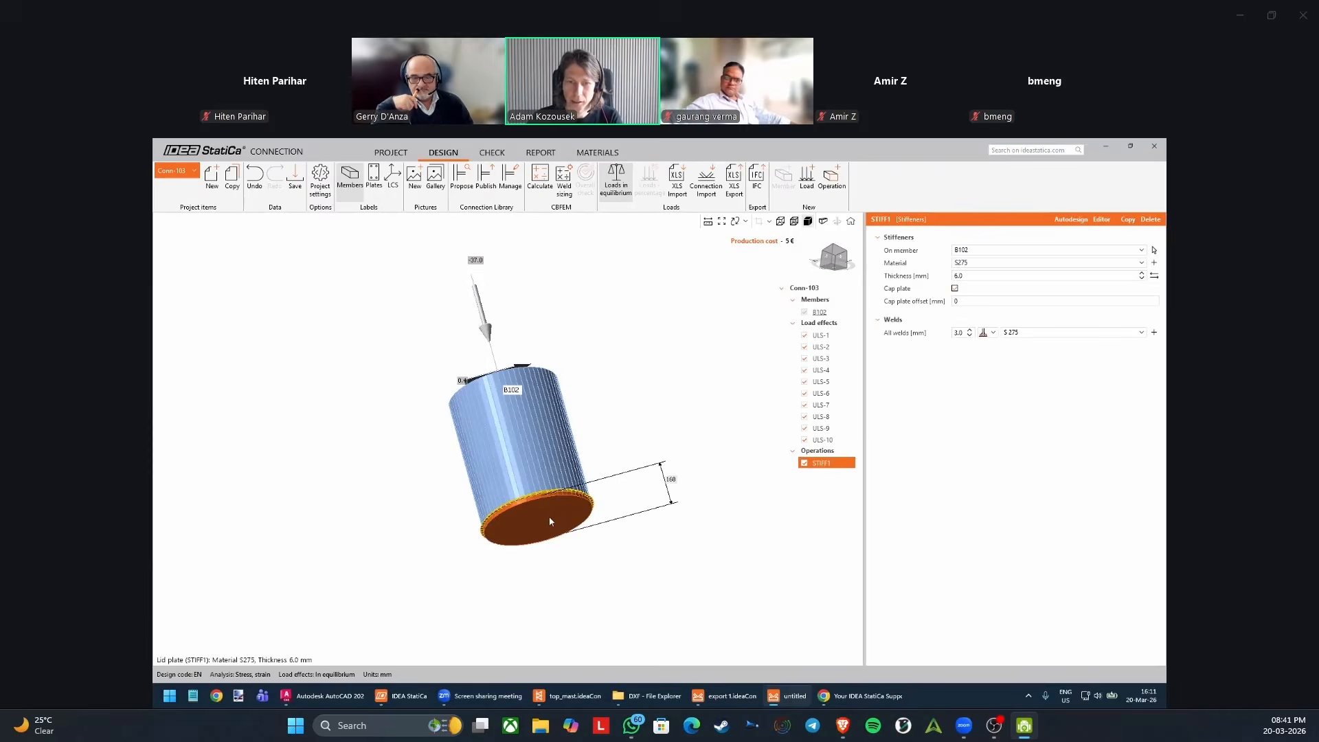
Set the cap plate at the lower end of B102 to 15 mm thickness with a 10 mm offset.
scroll(547, 520, up, 3)
right_drag(539, 518, 571, 536)
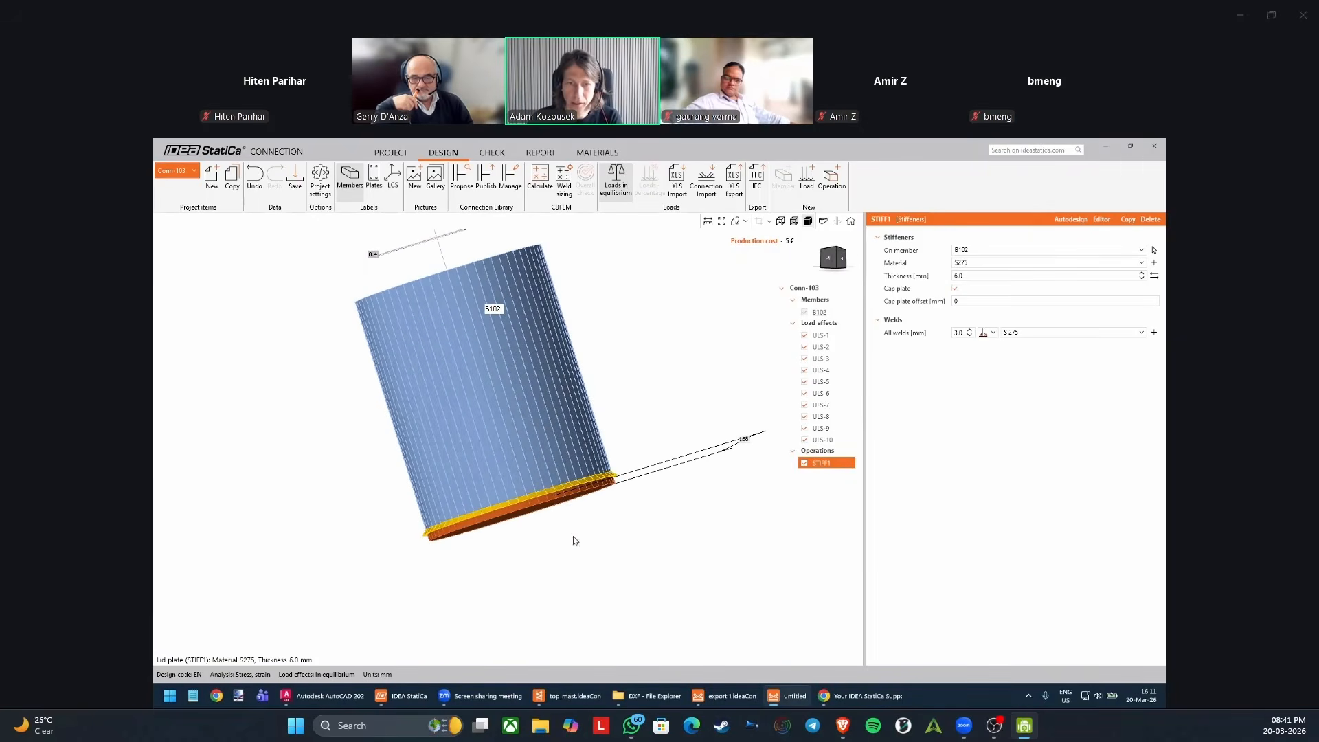
click(971, 275)
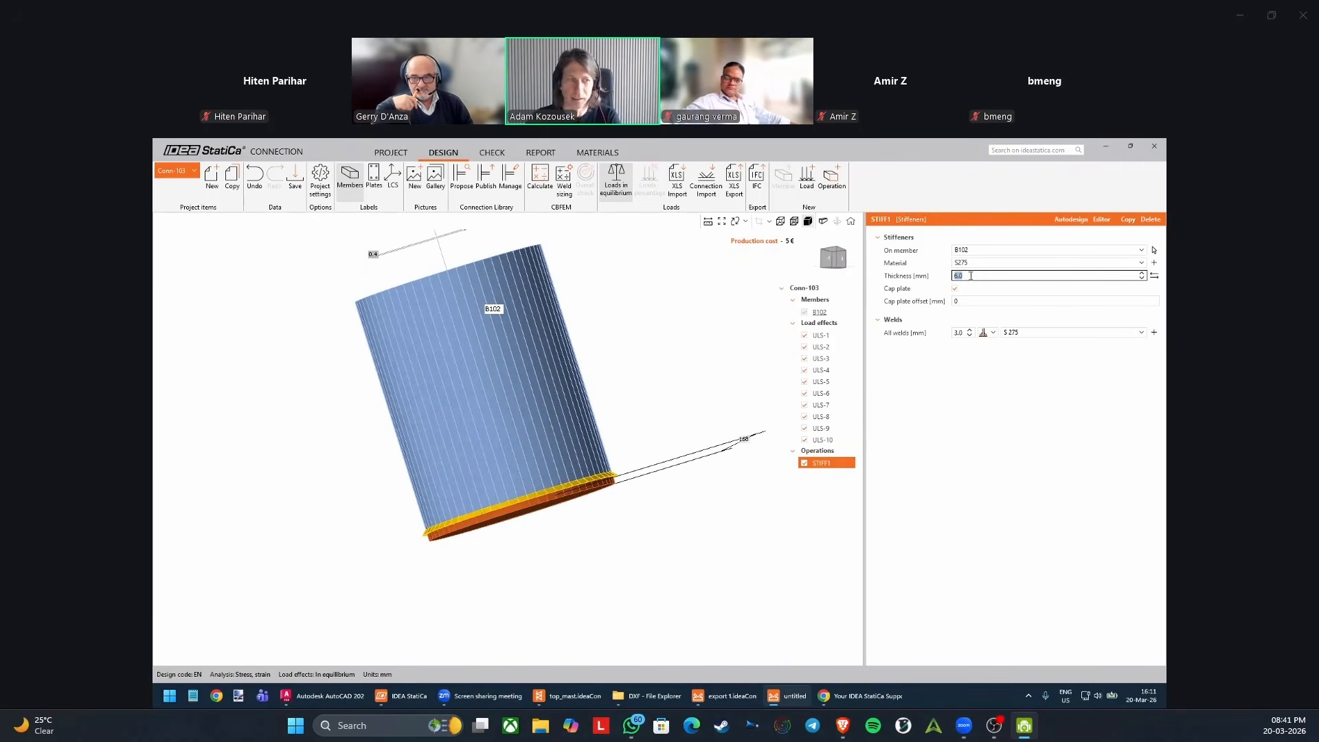
text(15)
key(Return)
click(964, 301)
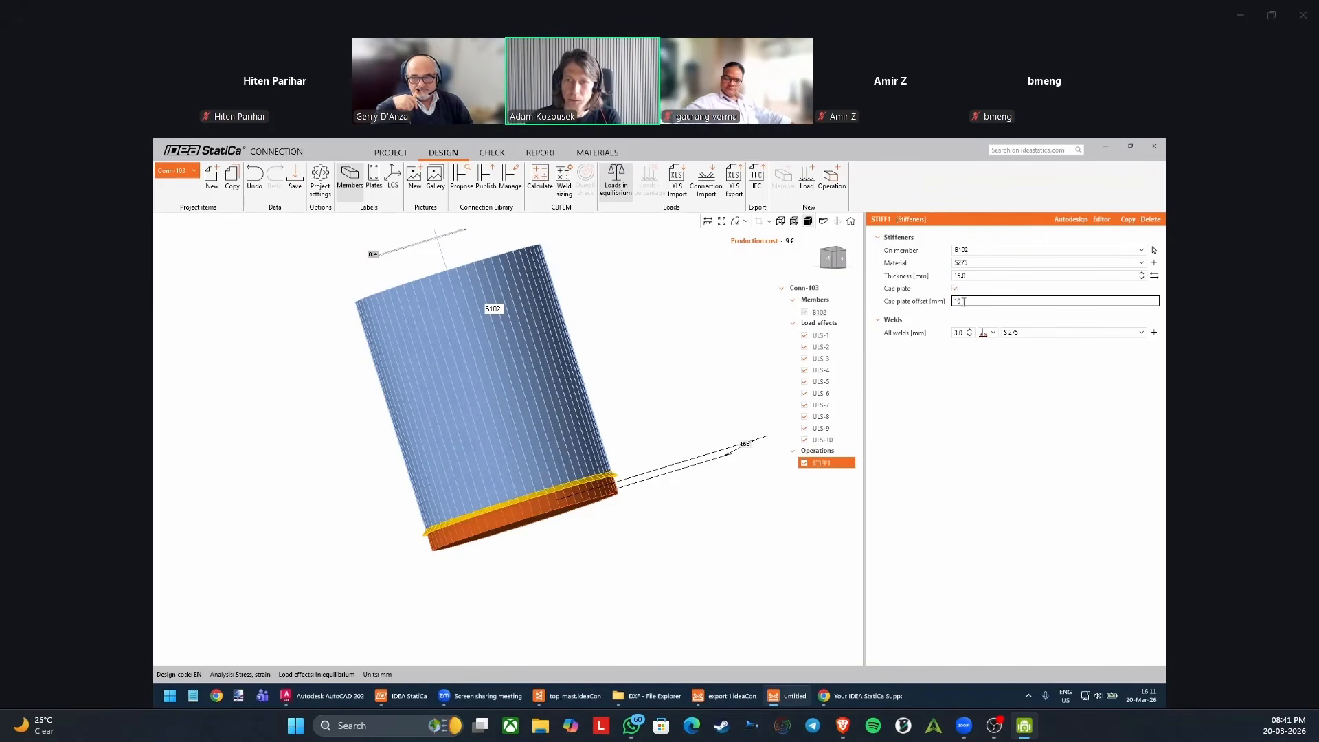
key(Tab)
Set the cap plate's welds to 5 mm and change their type to a front-side fillet weld.
right_drag(592, 521, 607, 526)
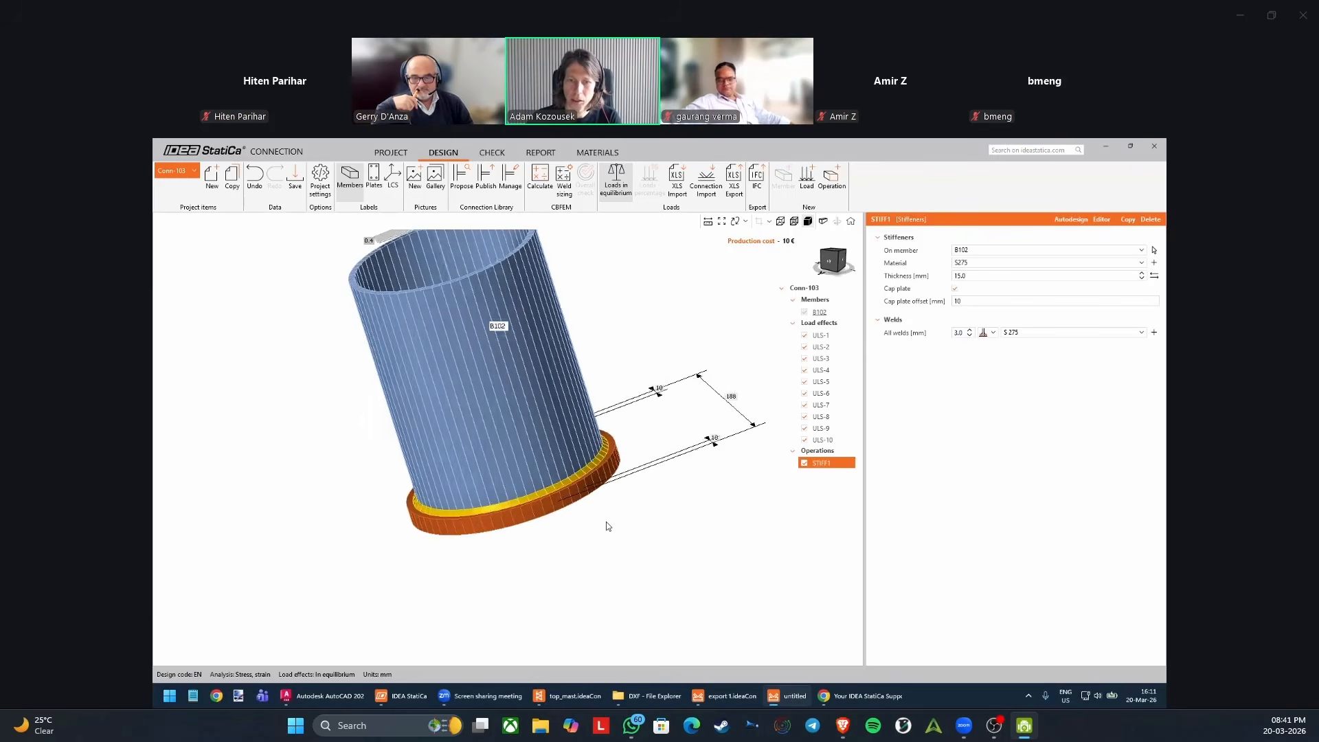
click(959, 334)
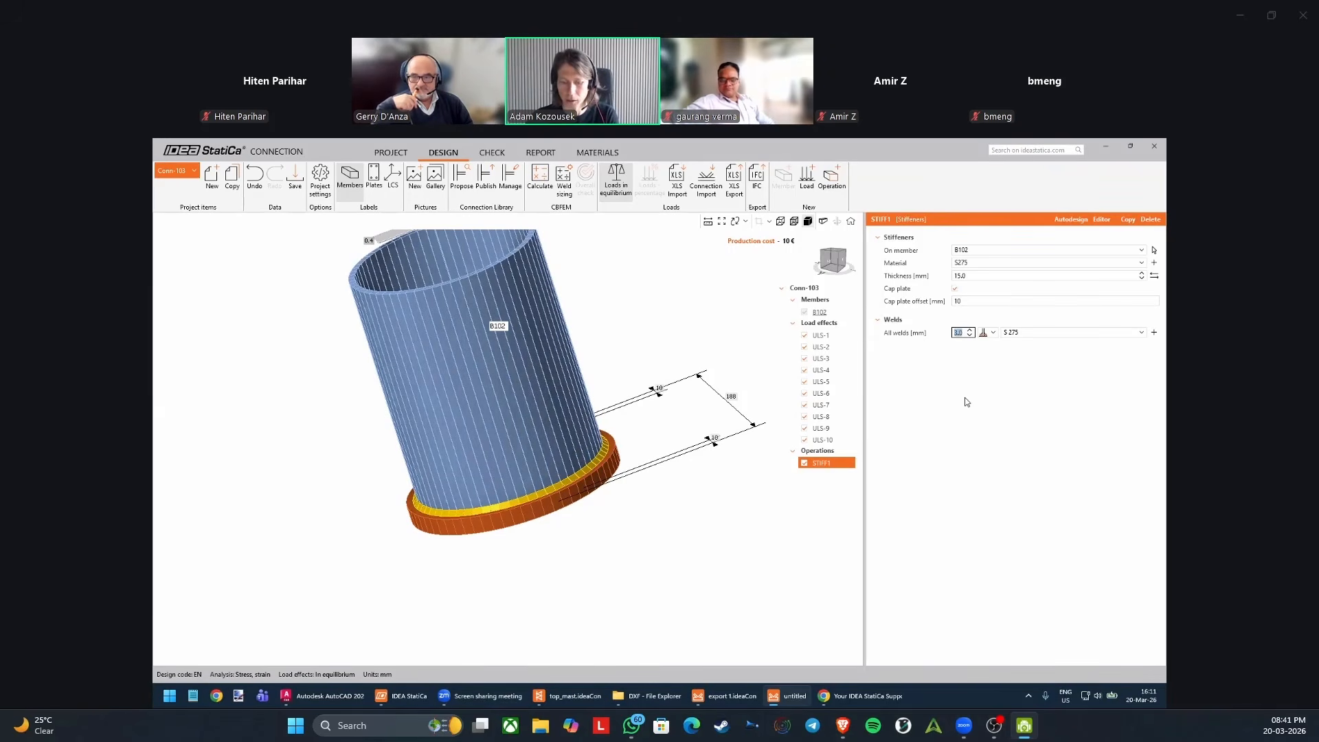
right_drag(650, 503, 586, 562)
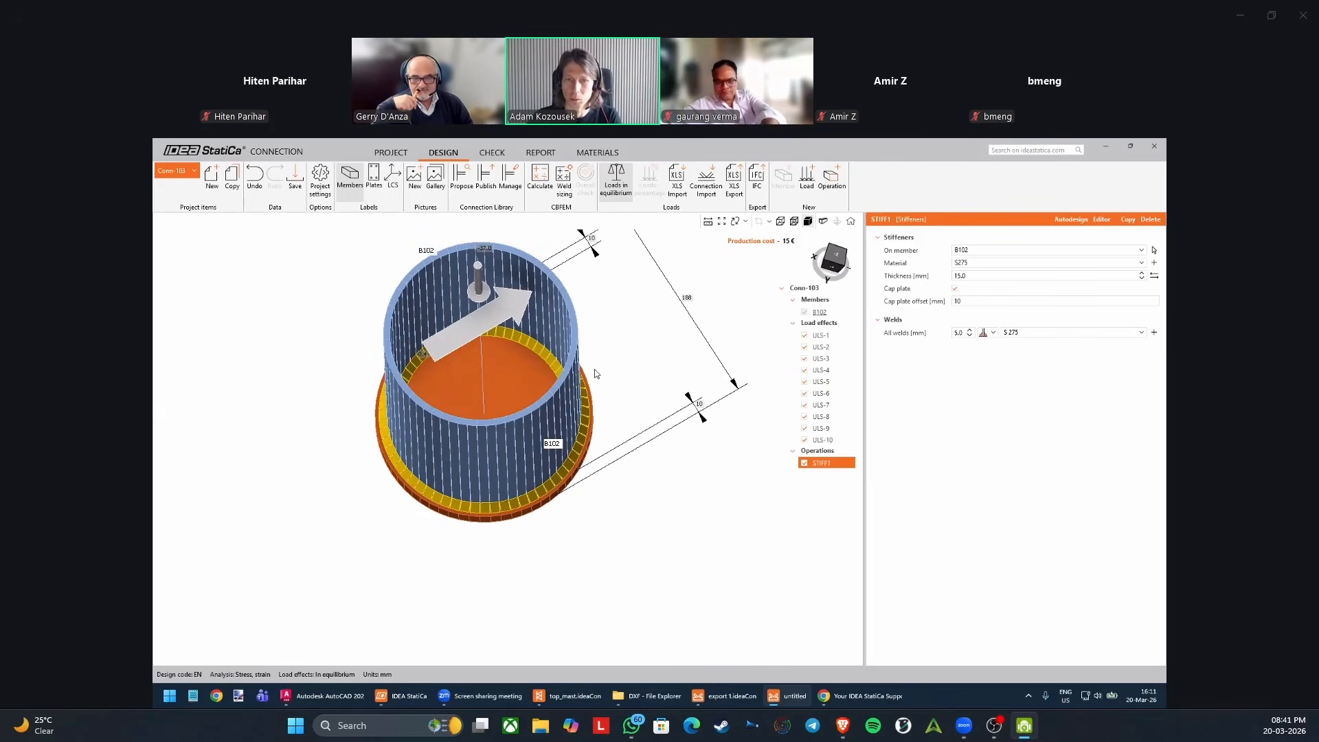
click(986, 334)
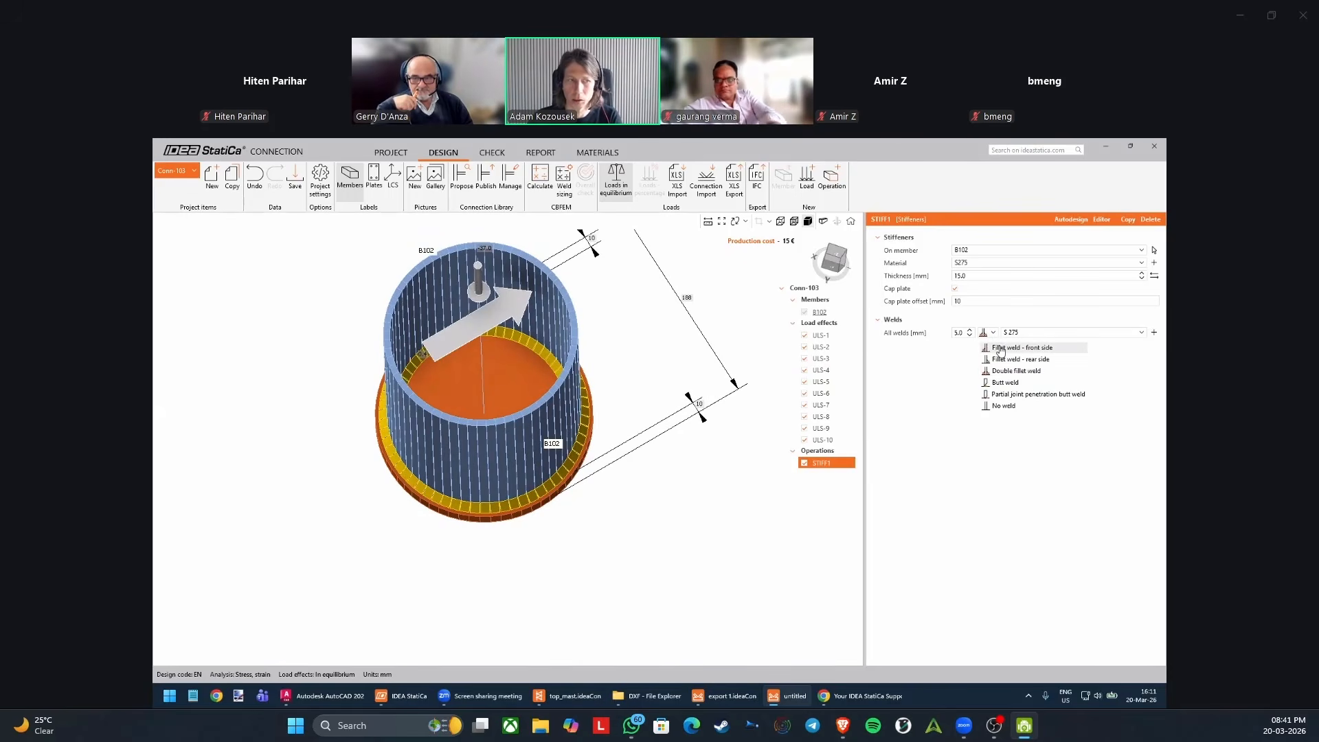
click(1003, 348)
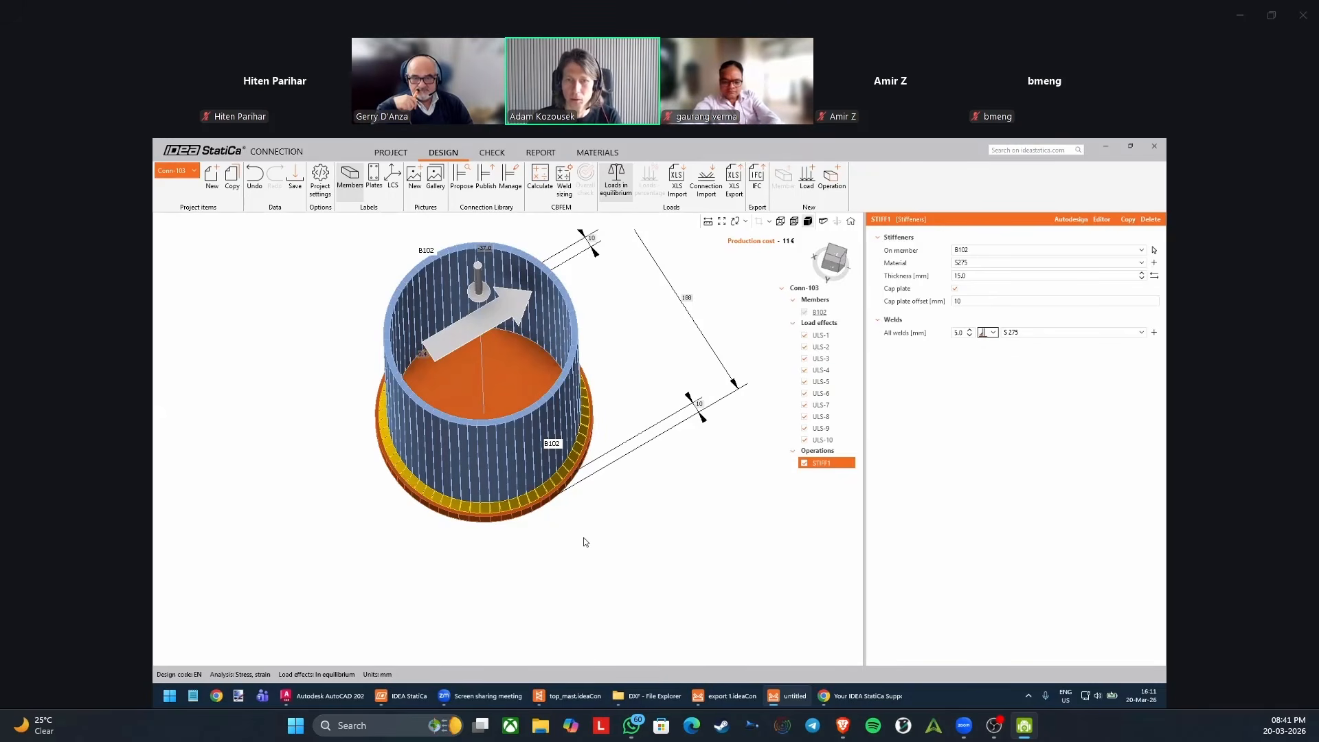
right_drag(584, 542, 518, 443)
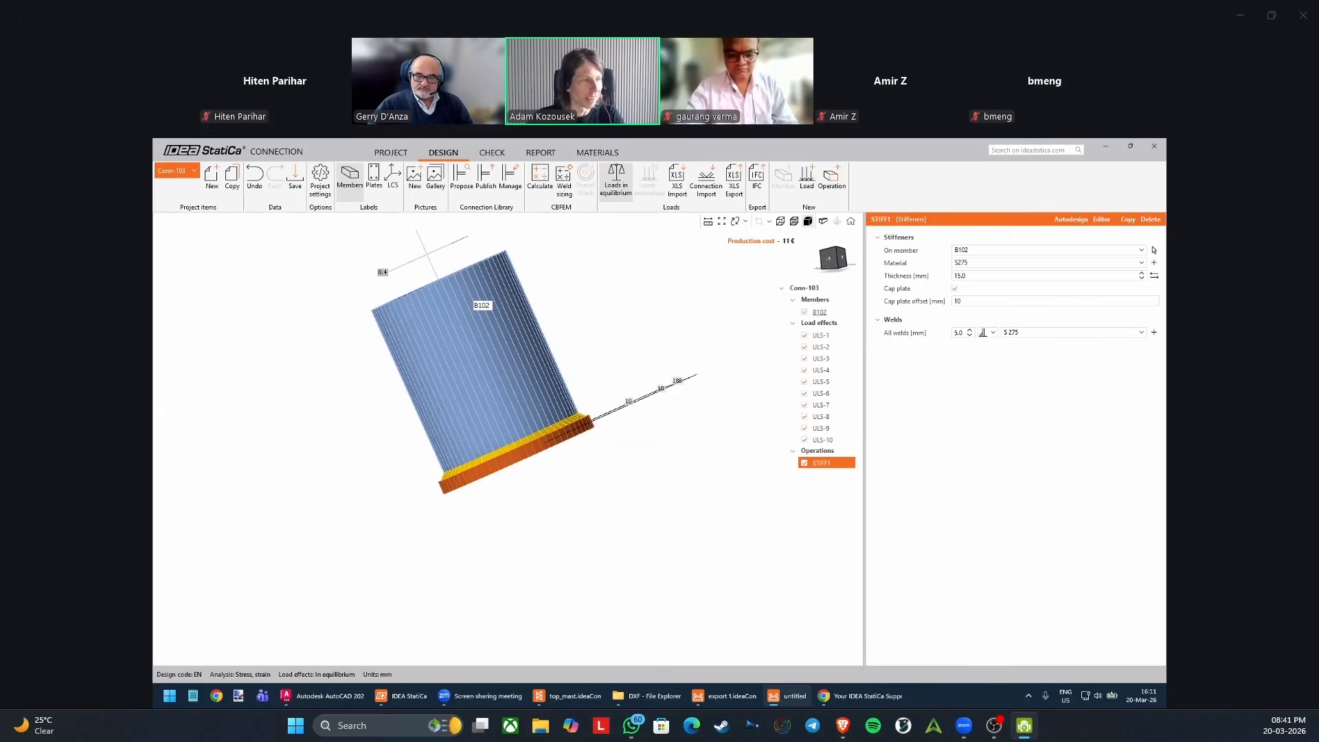
Add a stiffening plate operation to the mast base connection.
scroll(613, 351, down, 2)
right_drag(523, 384, 507, 341)
click(839, 182)
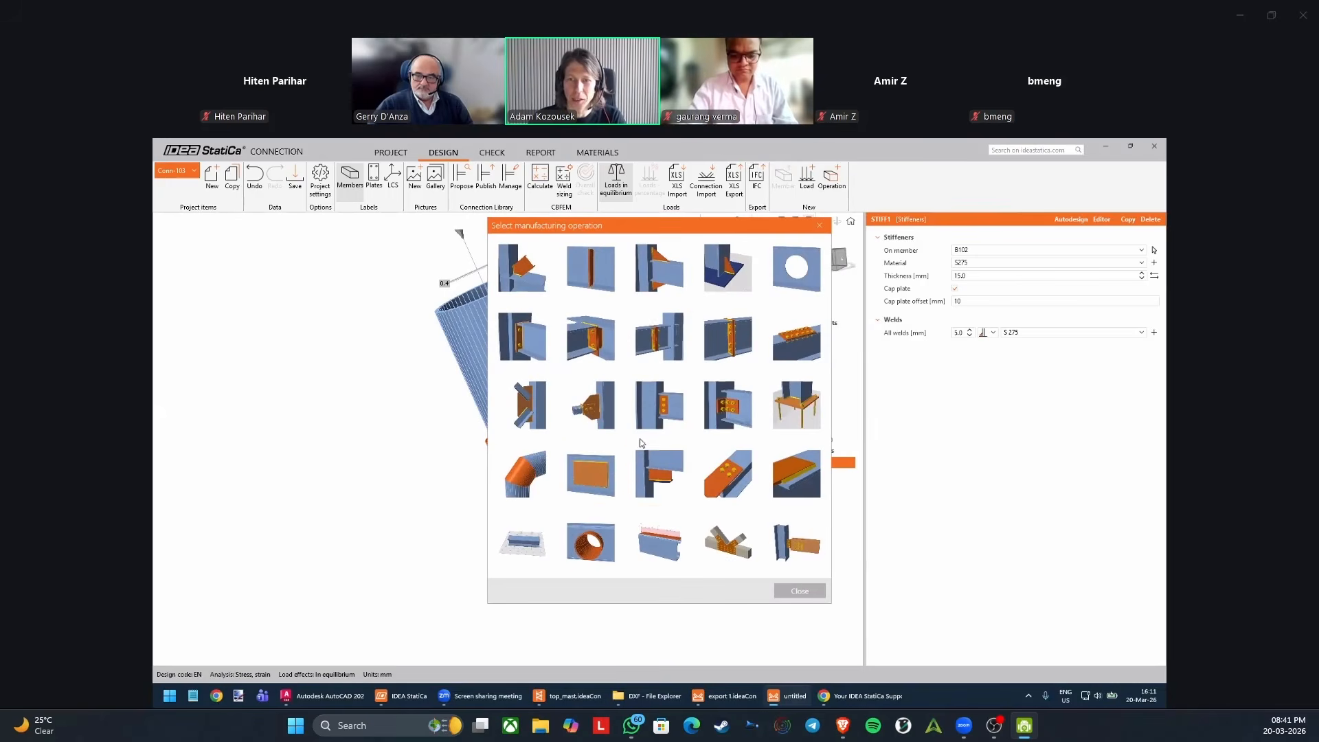
click(602, 470)
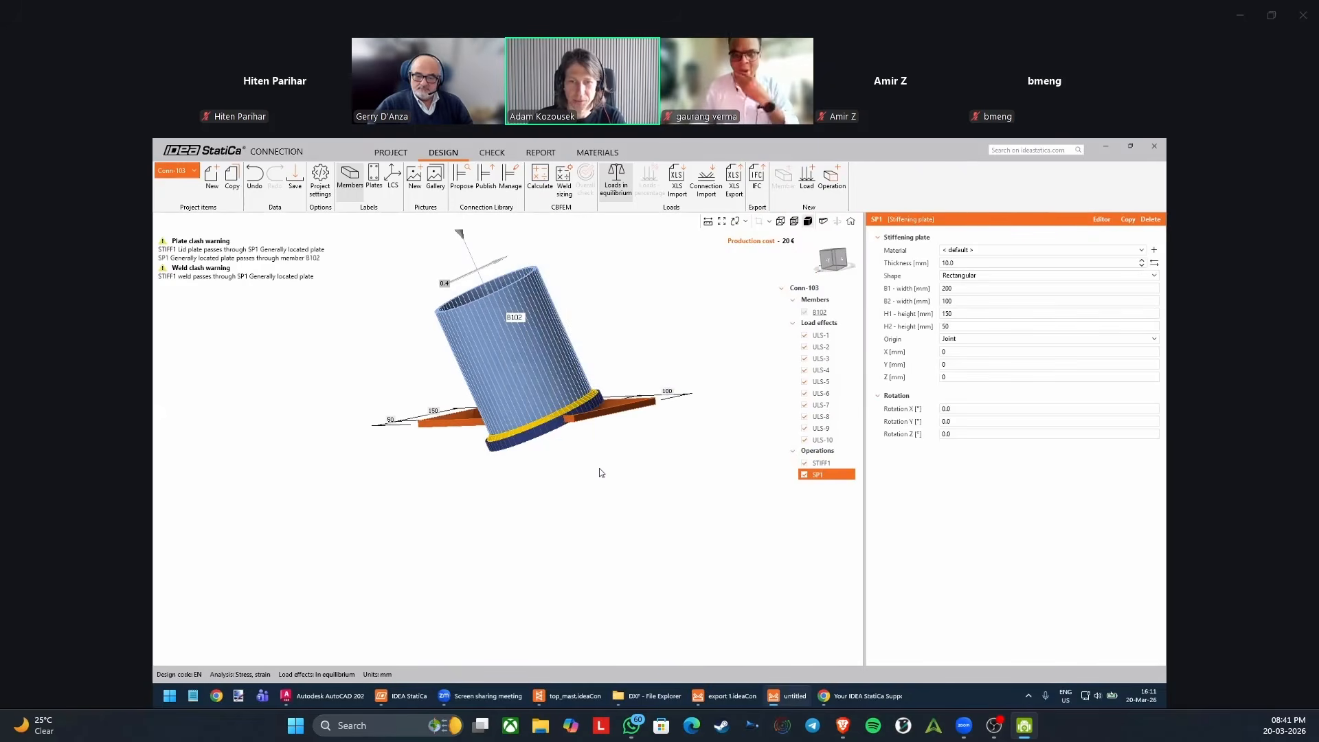
Switch to AutoCAD, point out the bottom plate in the Hypar_2d_drawings isometric, and return to the IDEA StatiCa connection.
click(323, 696)
click(502, 522)
click(475, 551)
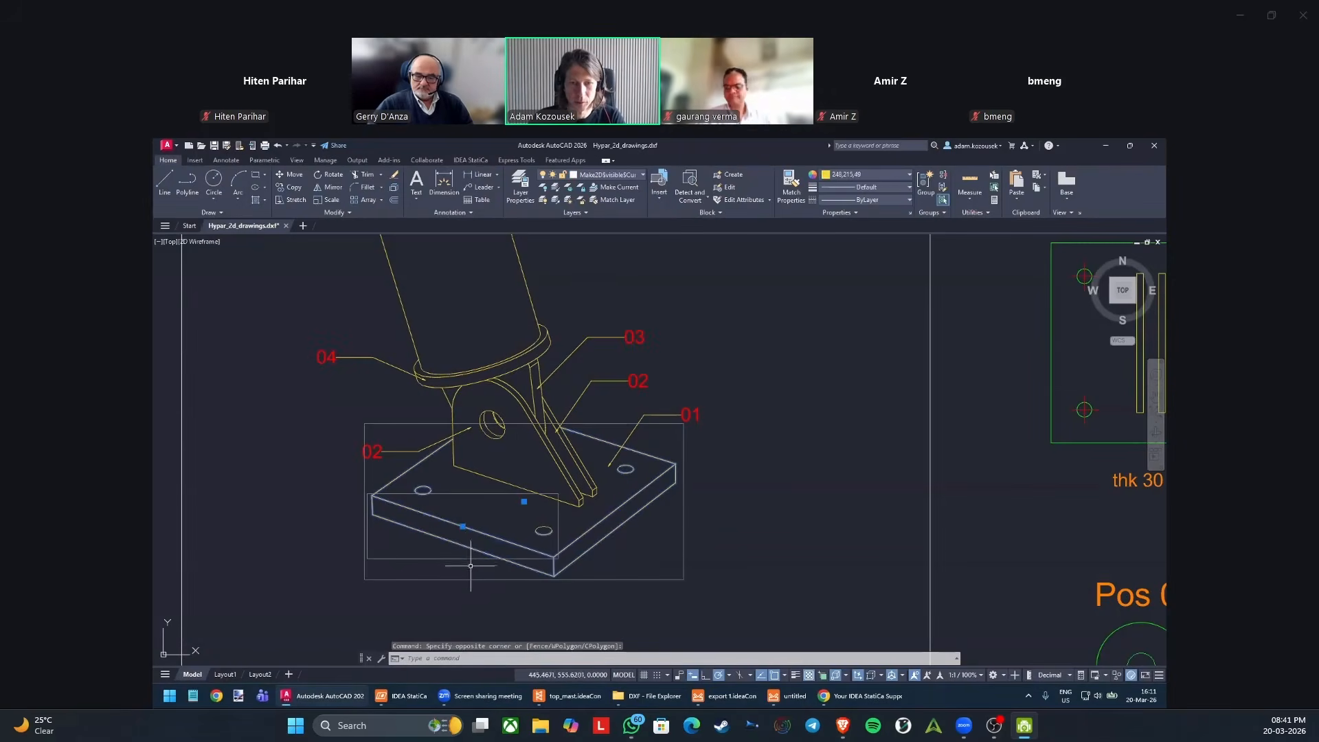
click(790, 696)
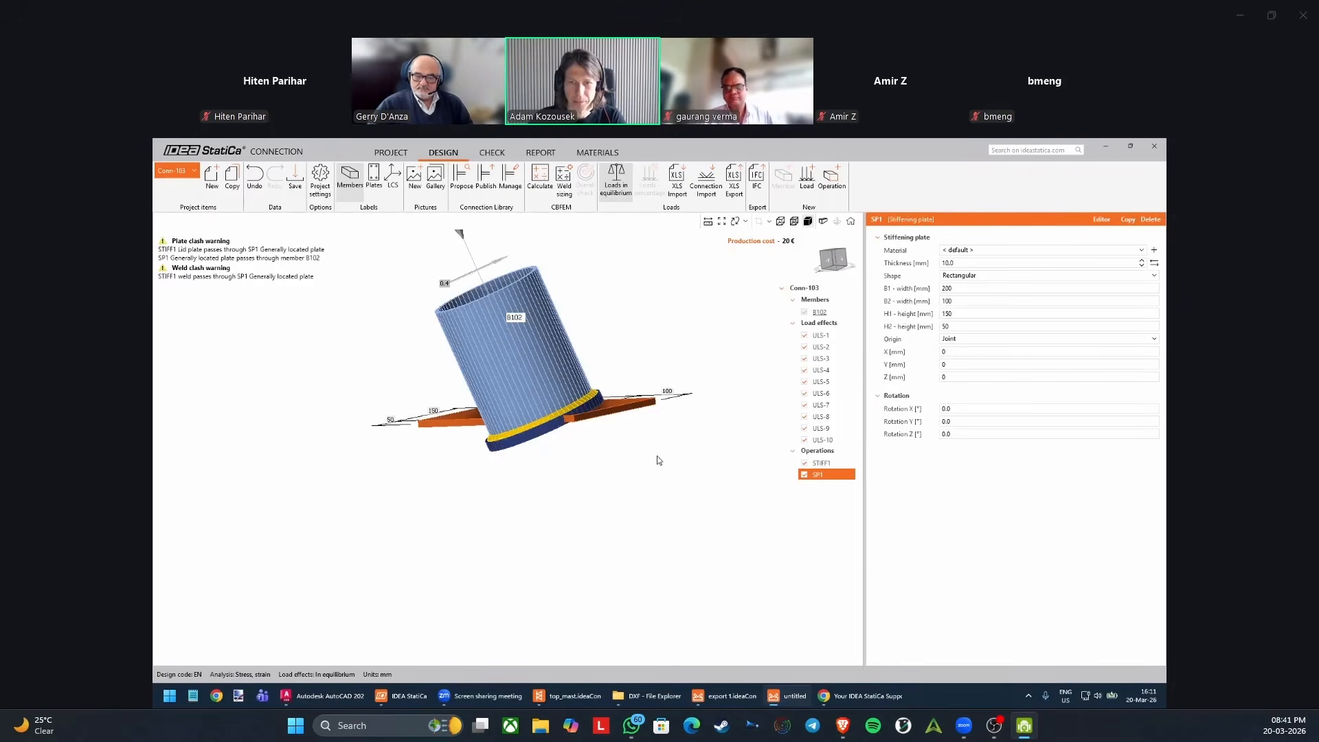
right_drag(640, 455, 551, 468)
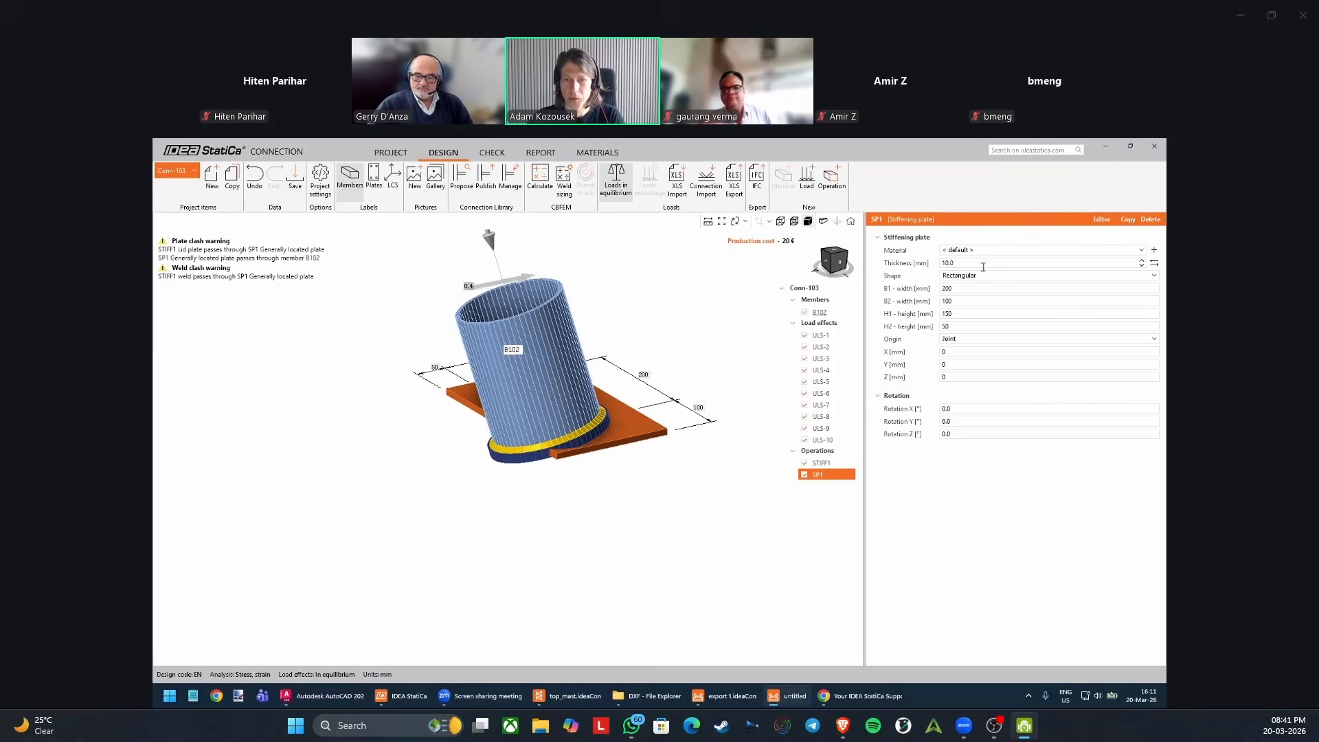
Make the rectangular stiffening plate 30 mm thick with both widths and both heights set to 150 mm.
click(965, 262)
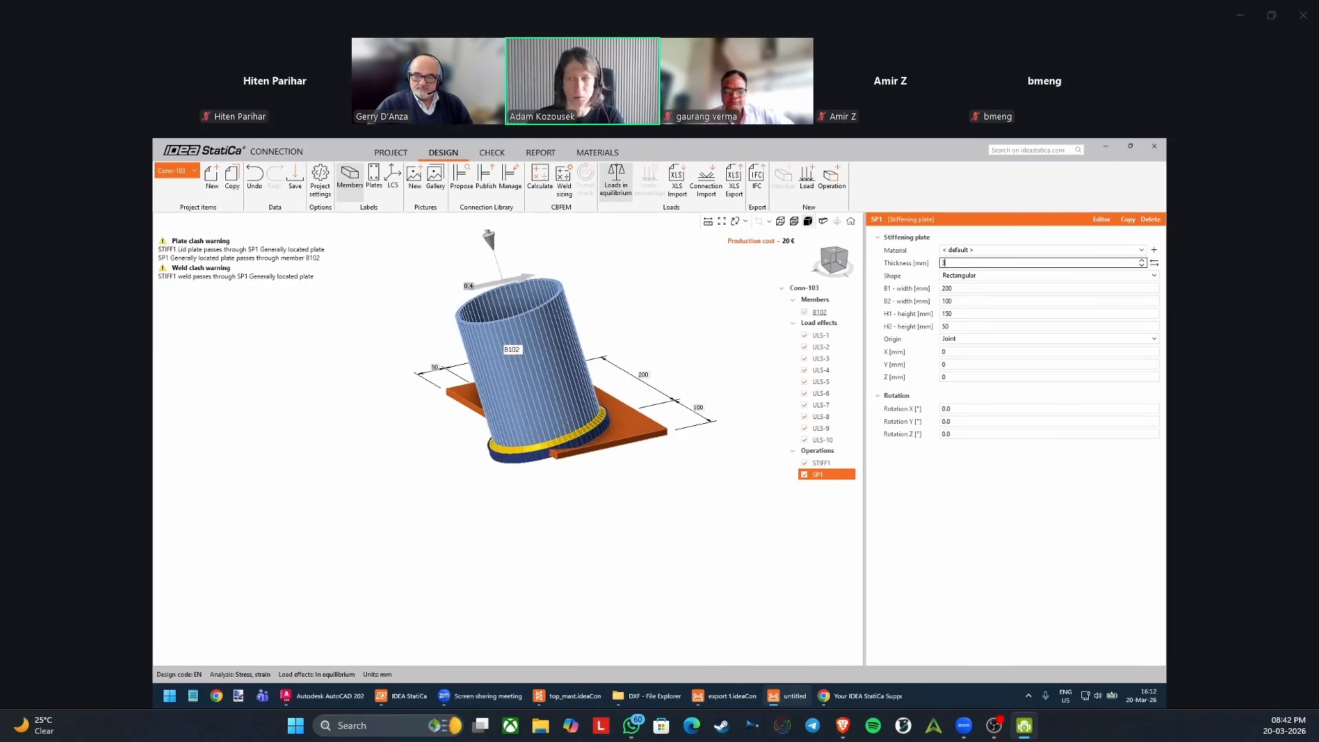
key(Tab)
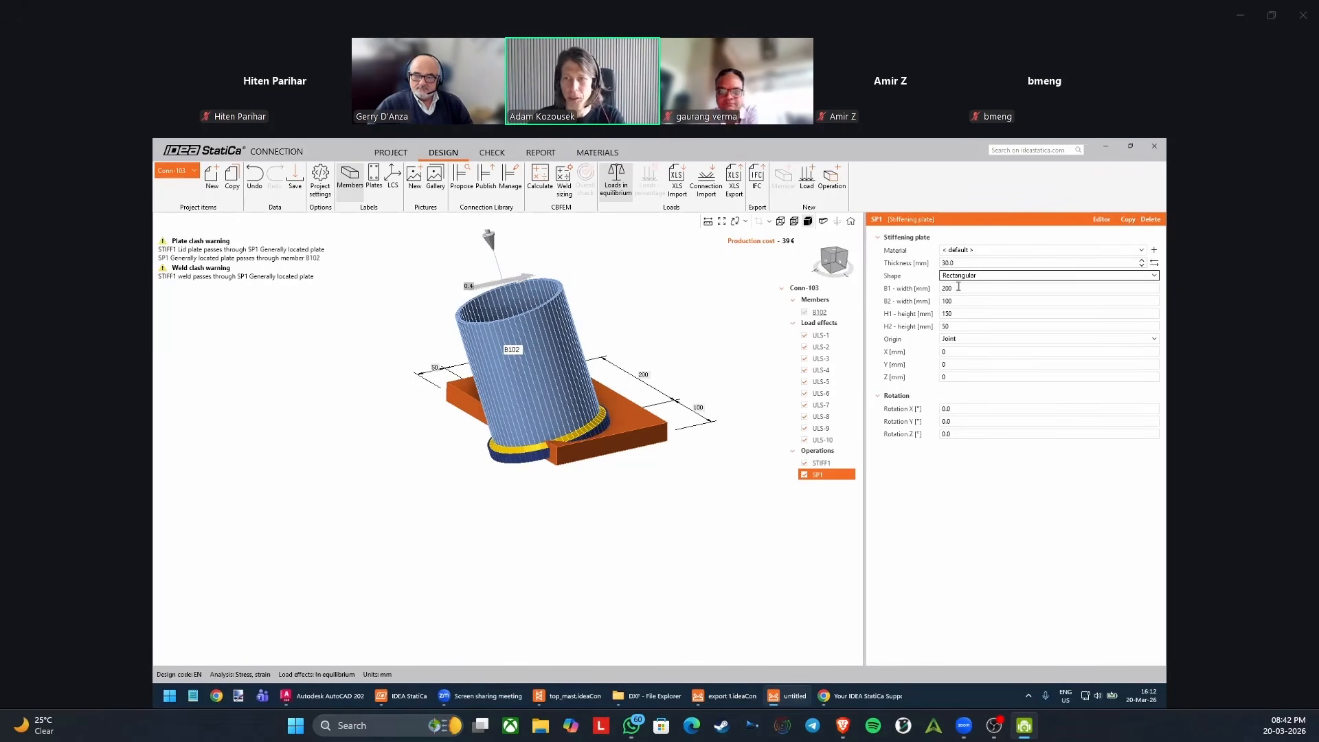
key(Tab)
text(150)
key(Tab)
text(150)
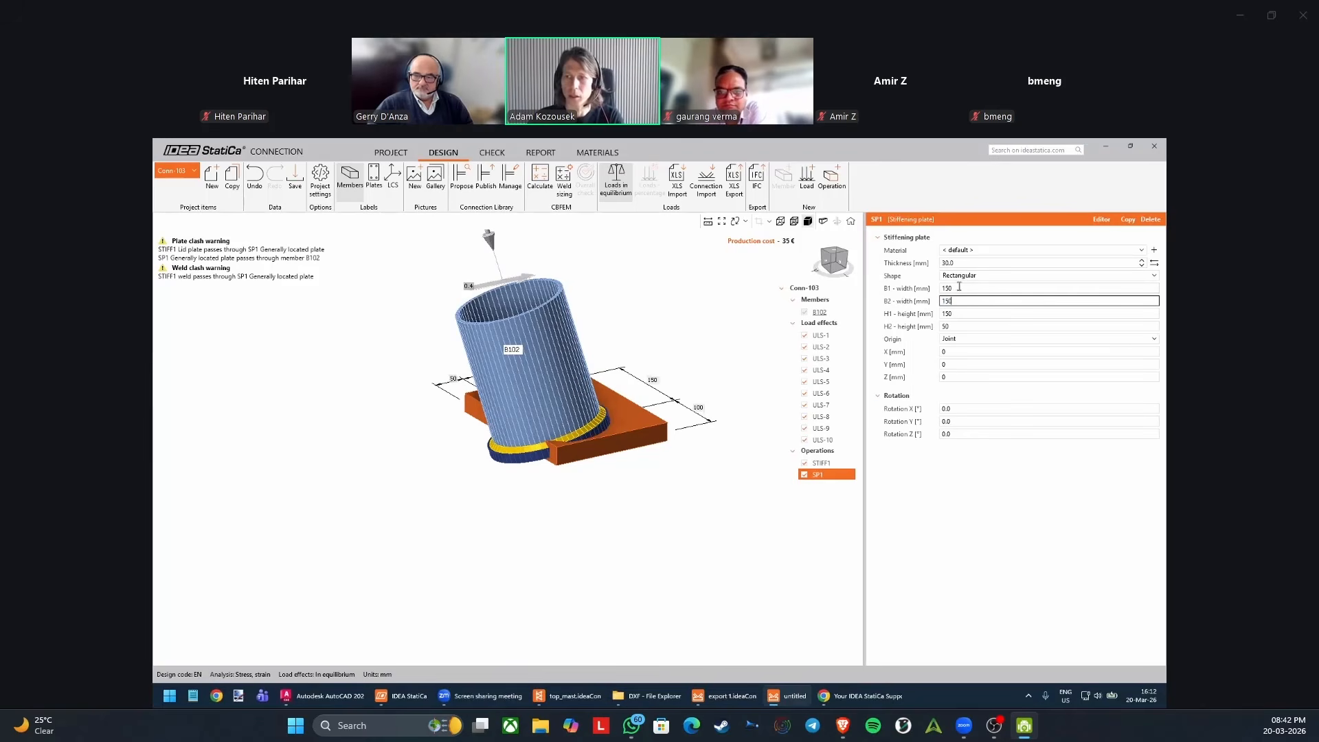
key(Tab)
text(150)
key(Tab)
text(150)
key(Tab)
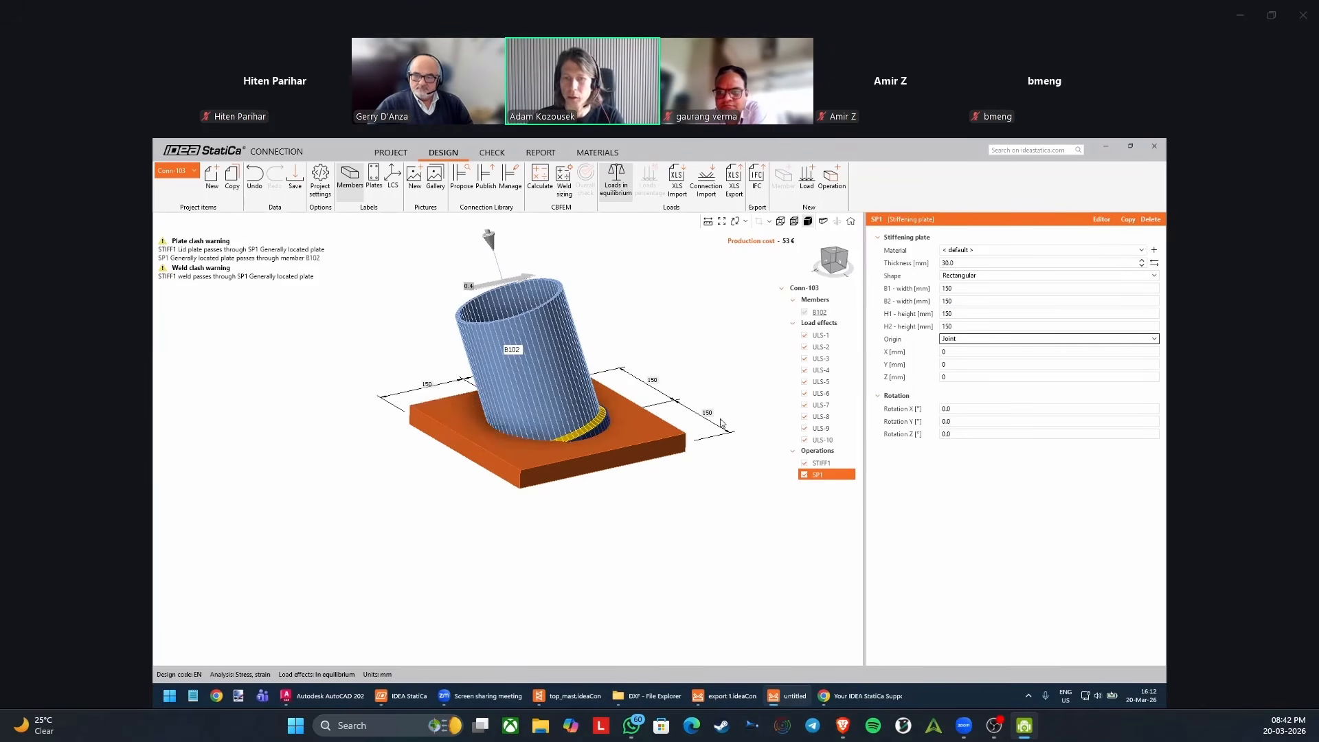
Lower the stiffening plate beneath the mast by setting its Z position to -200 mm.
middle_drag(559, 469, 645, 406)
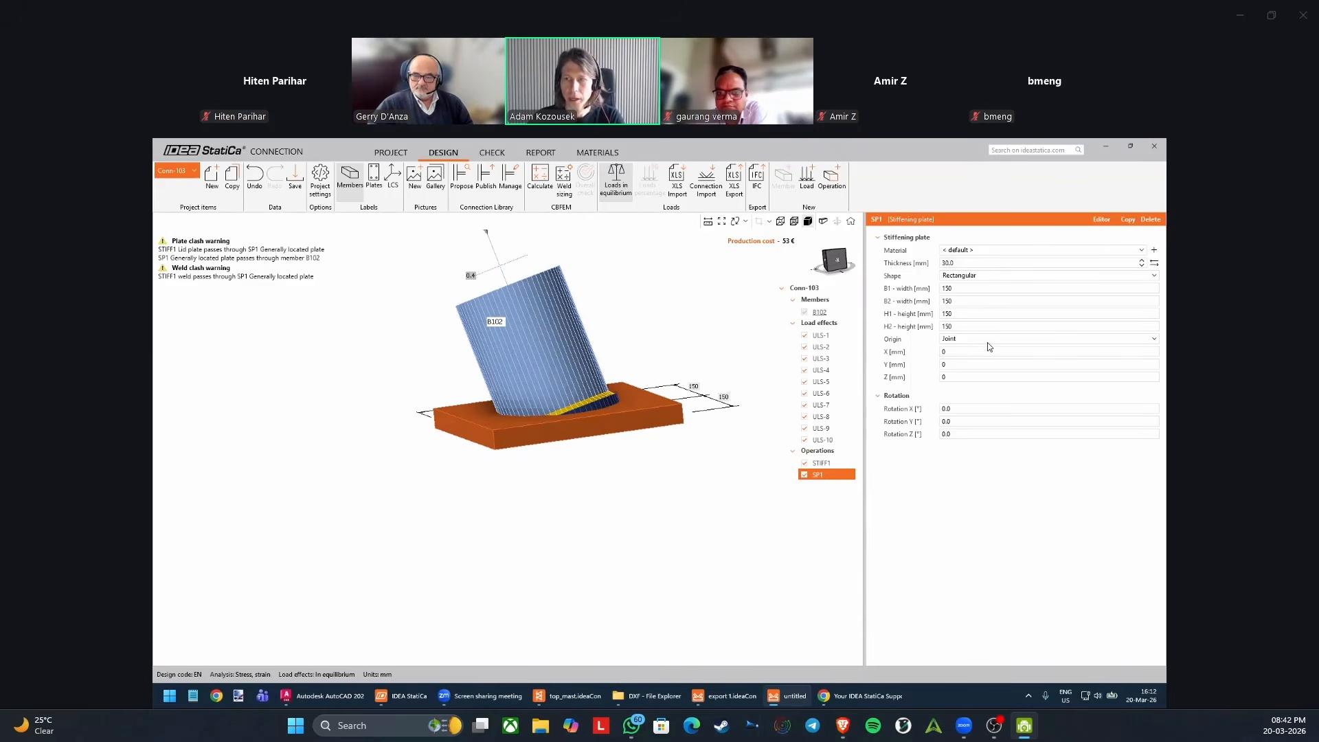
click(970, 354)
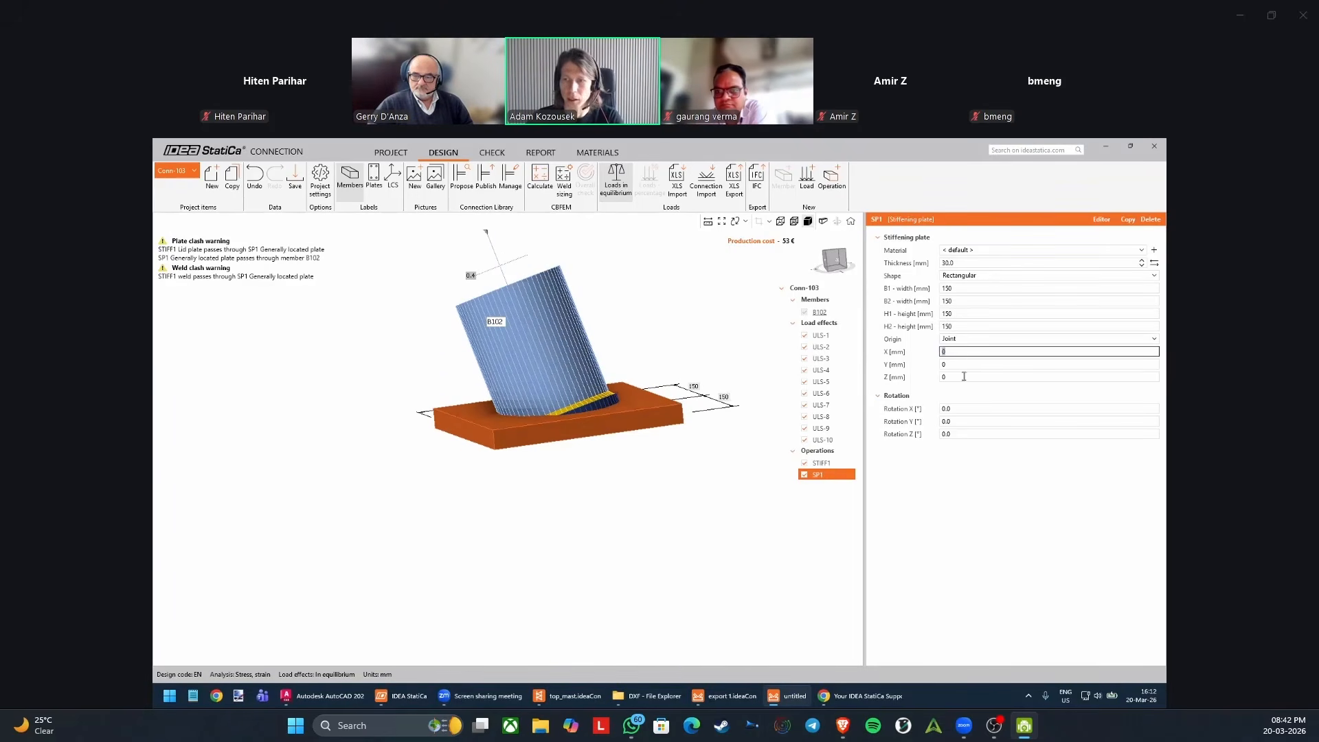
click(964, 376)
text(-2000)
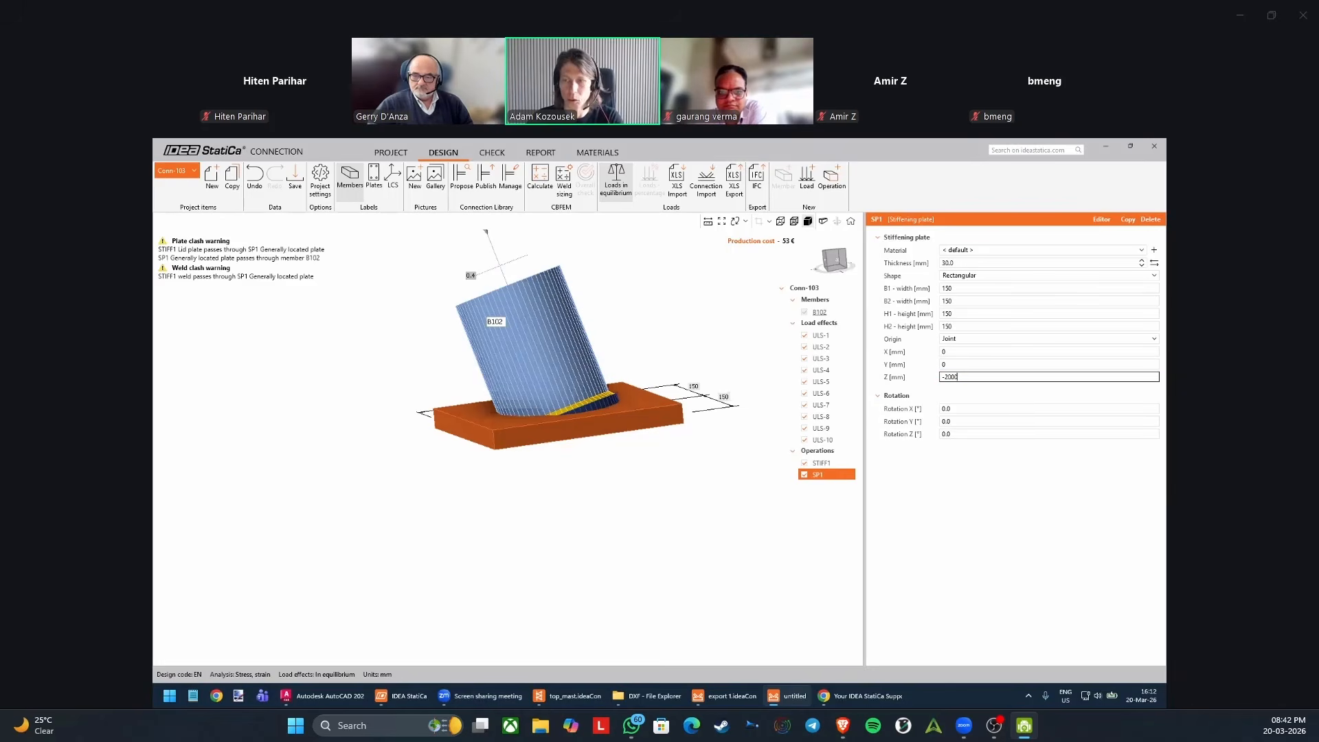
key(Tab)
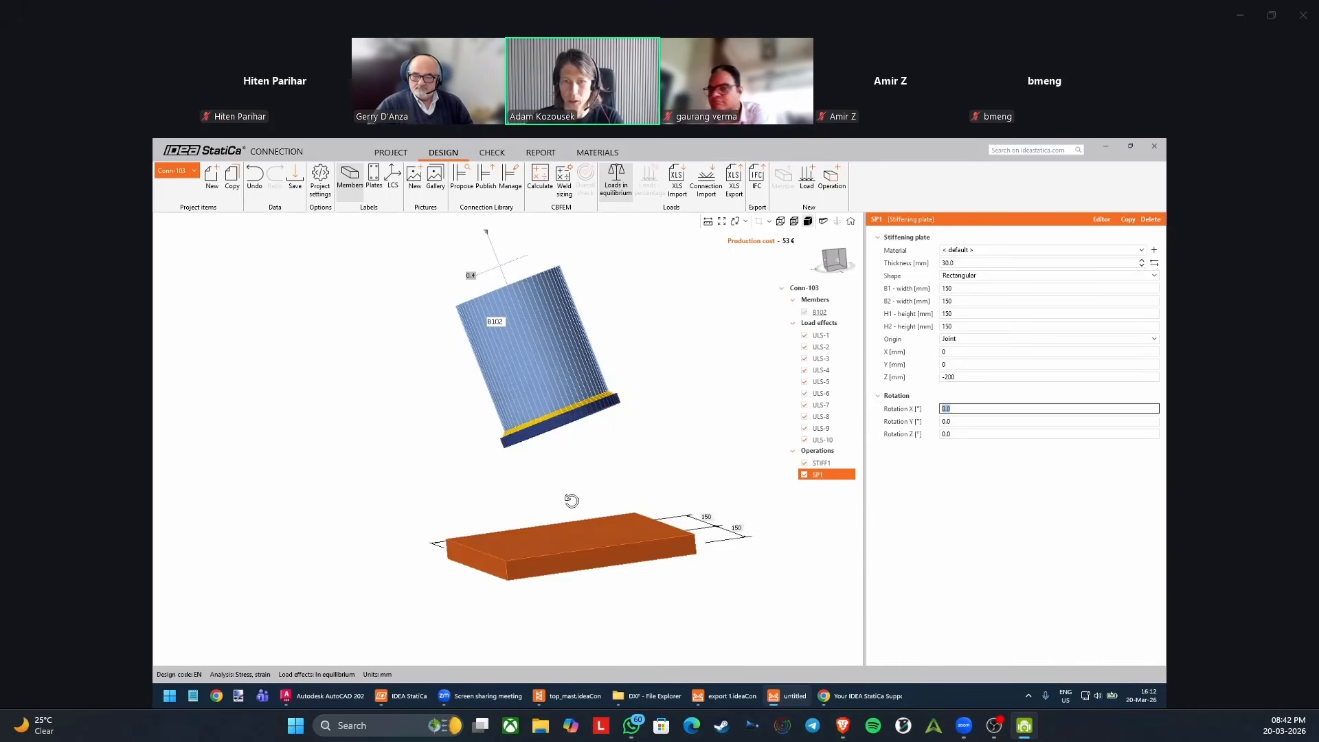
Shift the lowered plate horizontally by setting both its X and Y positions to 50 mm.
right_drag(571, 501, 567, 532)
click(966, 351)
text(5)
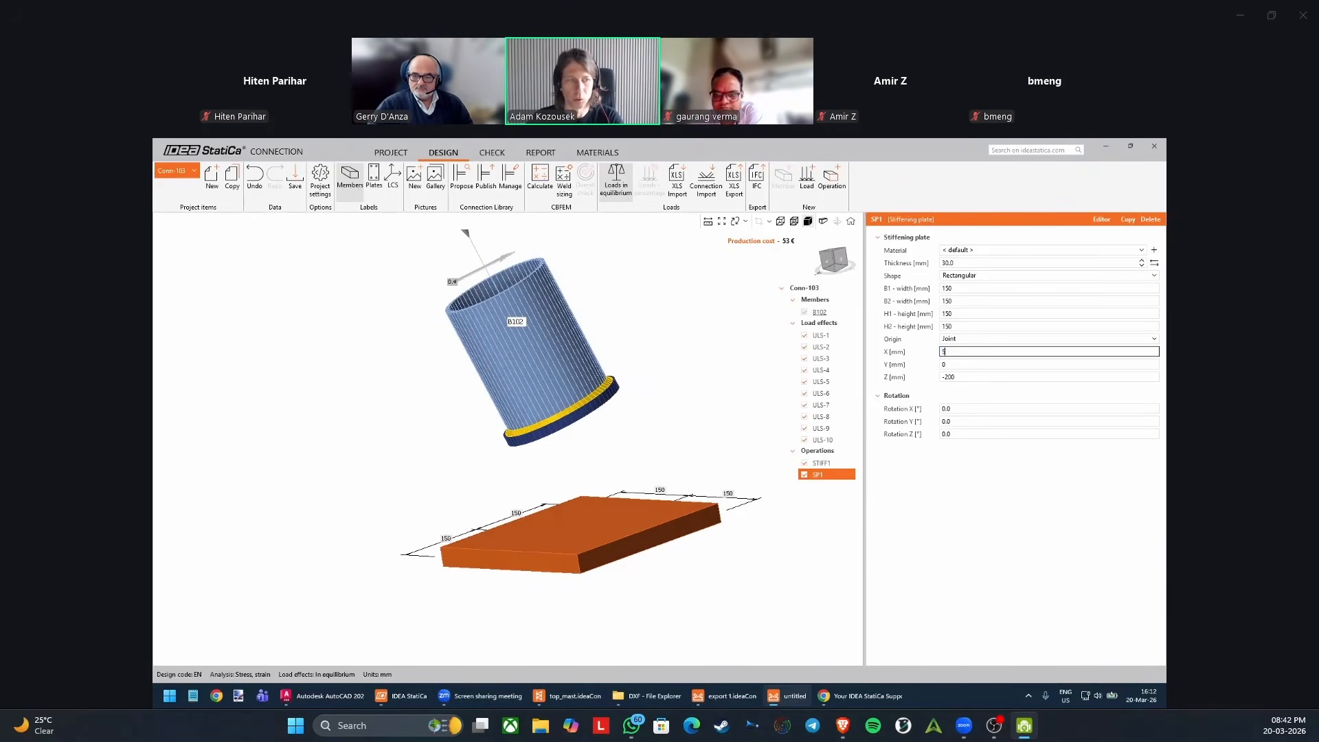
text(0)
key(Tab)
text(50)
key(Tab)
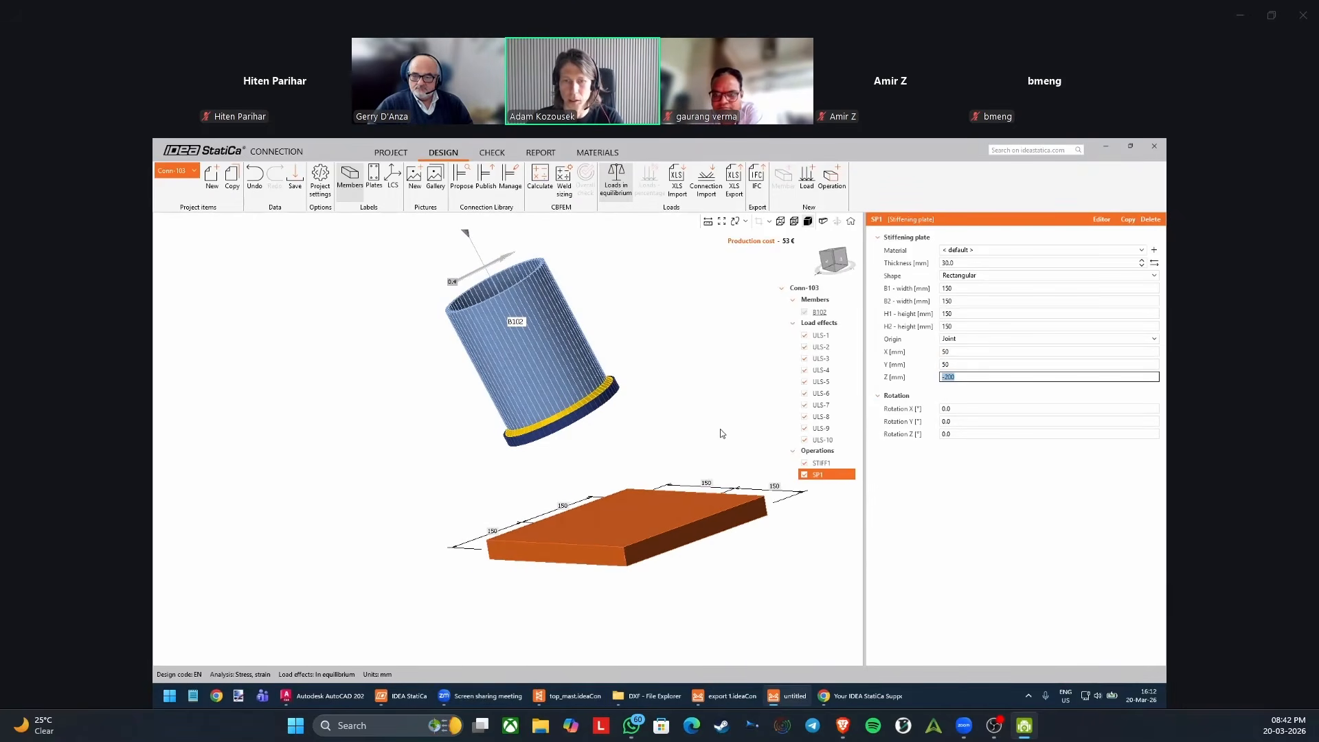
Add a second stiffening plate operation and change its shape to Polygon.
right_drag(720, 433, 587, 504)
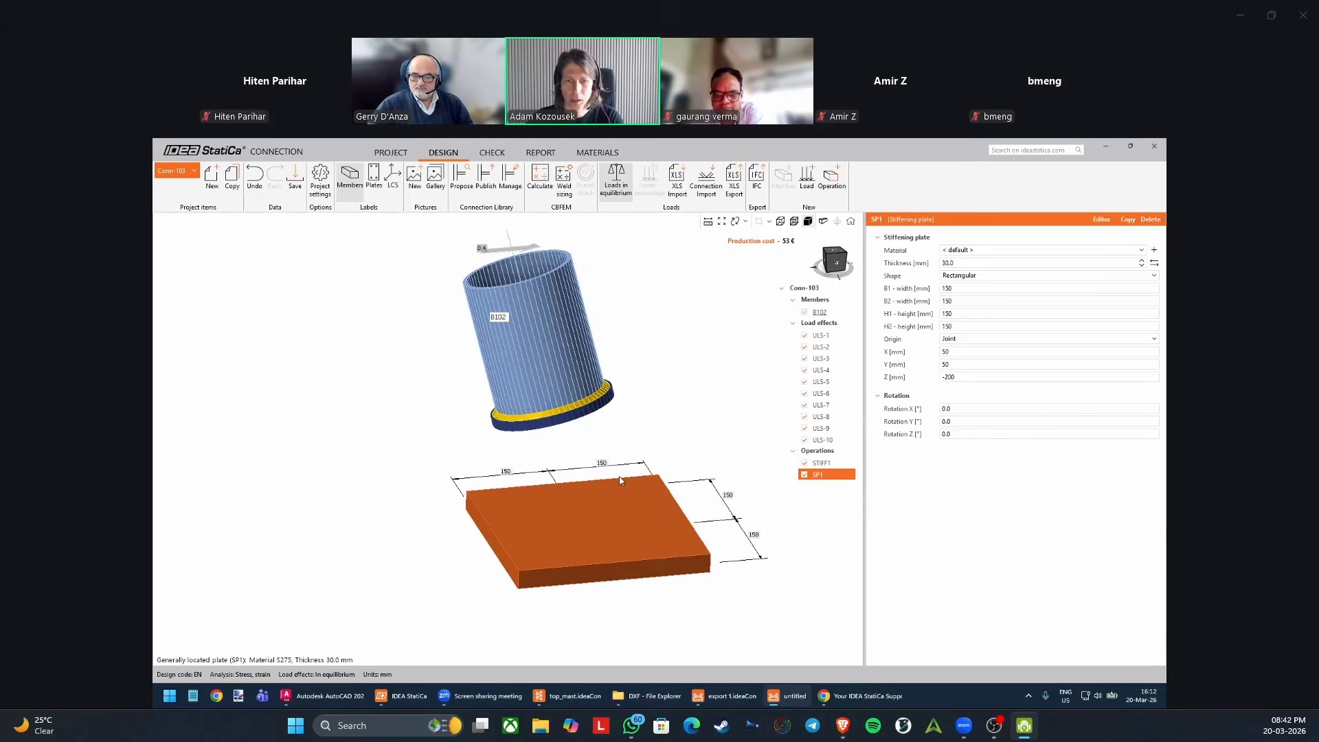
right_drag(650, 386, 633, 410)
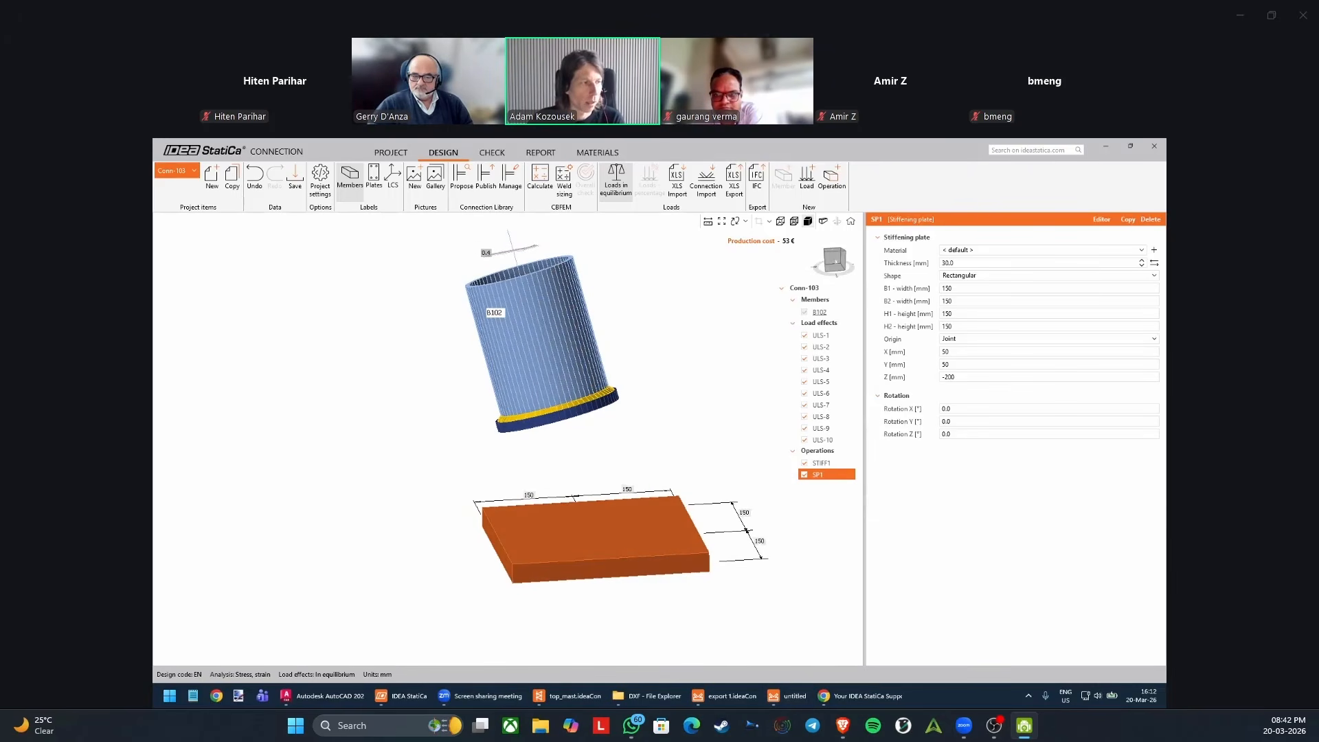
right_drag(604, 437, 606, 427)
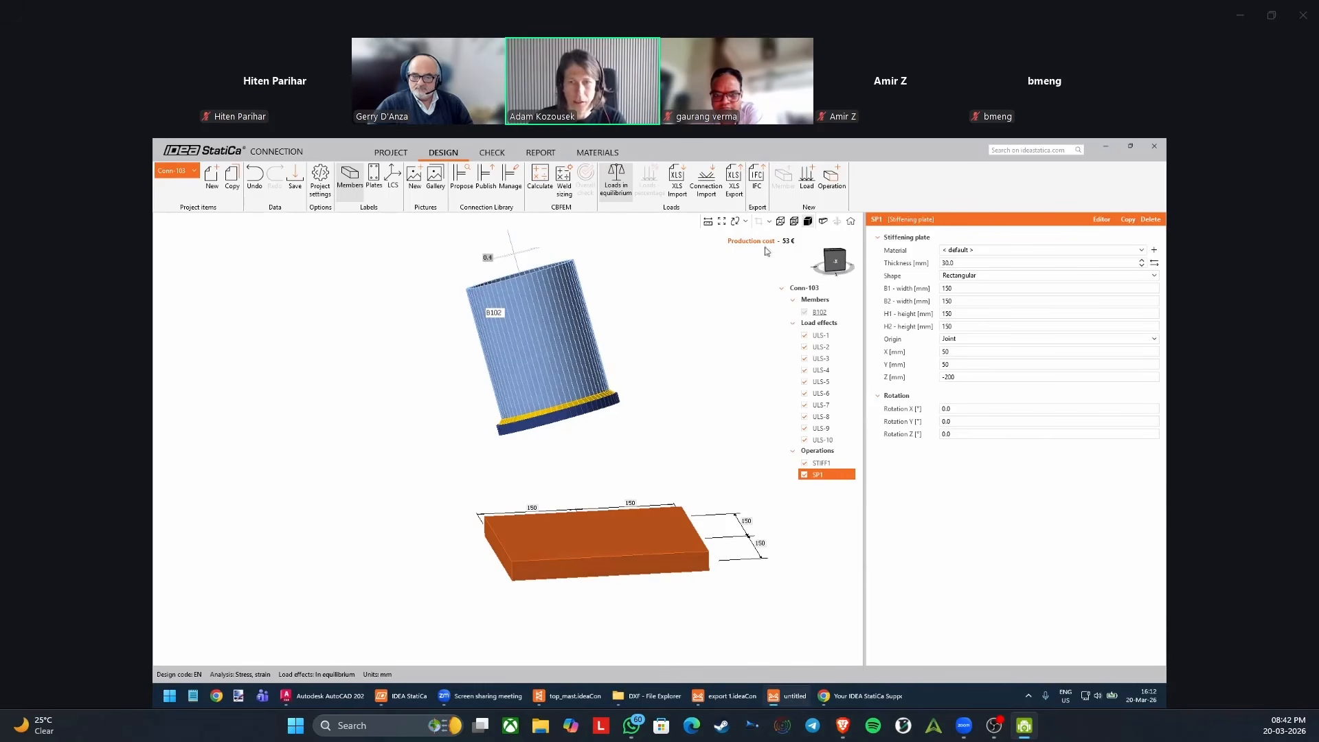
click(834, 182)
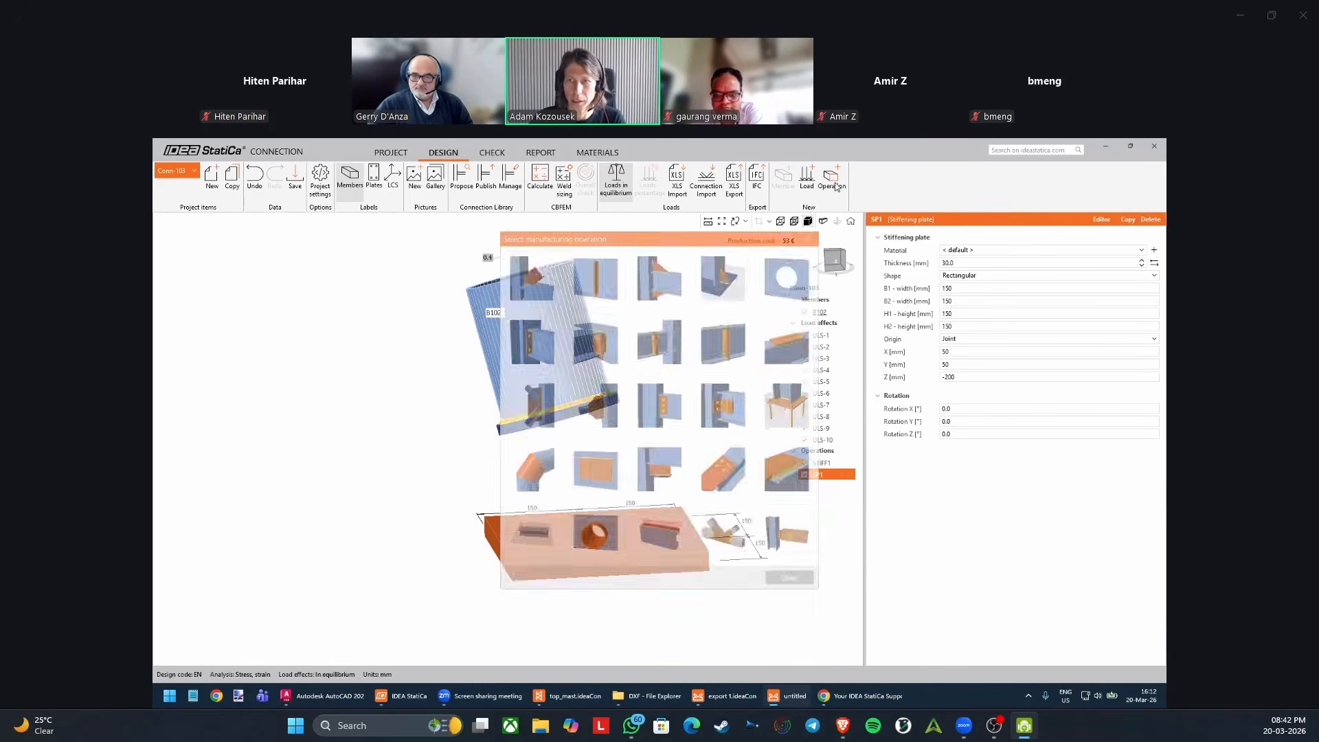
click(599, 476)
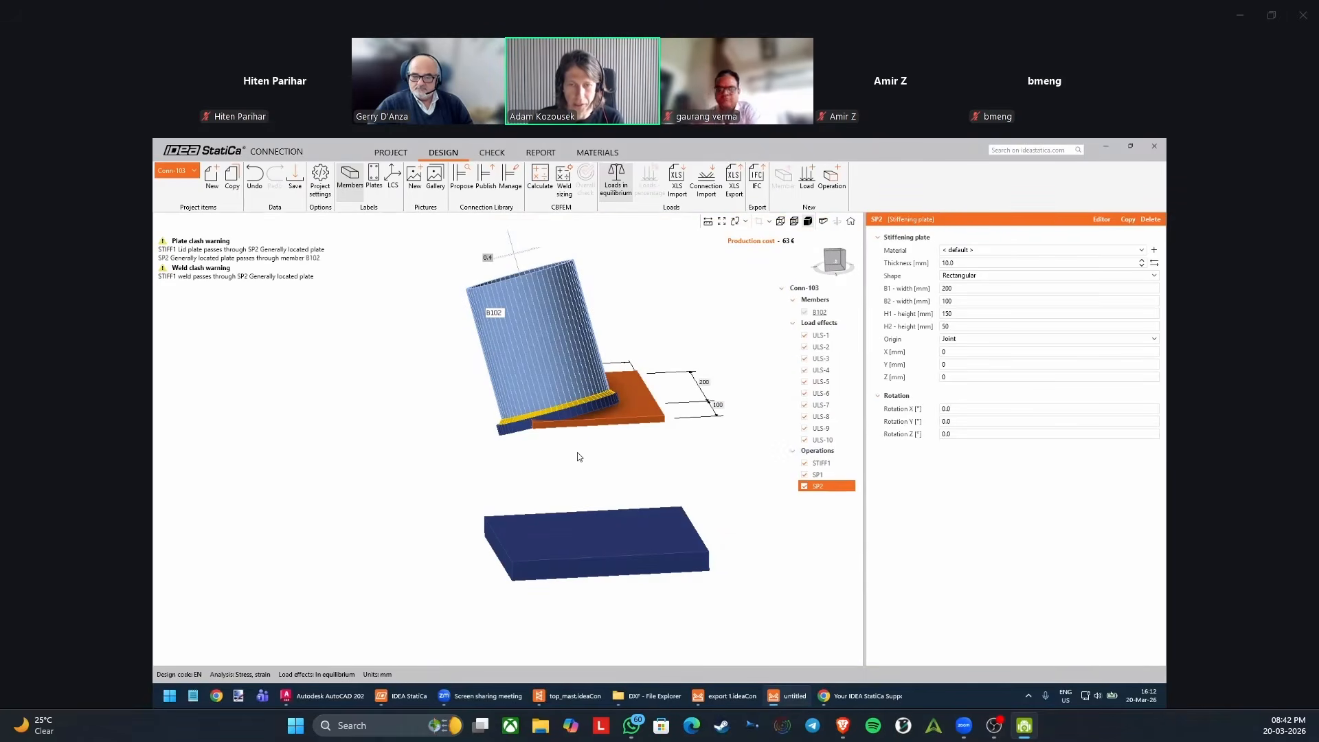
click(959, 277)
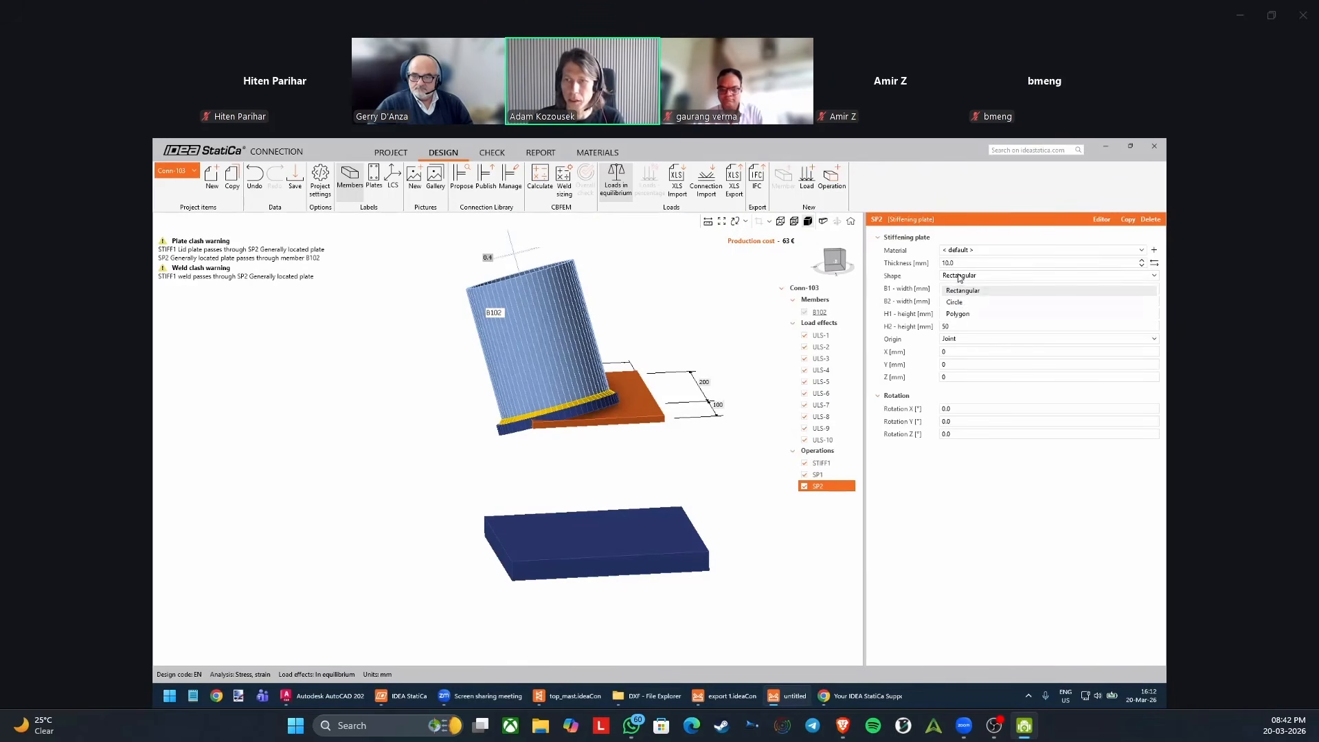
click(957, 301)
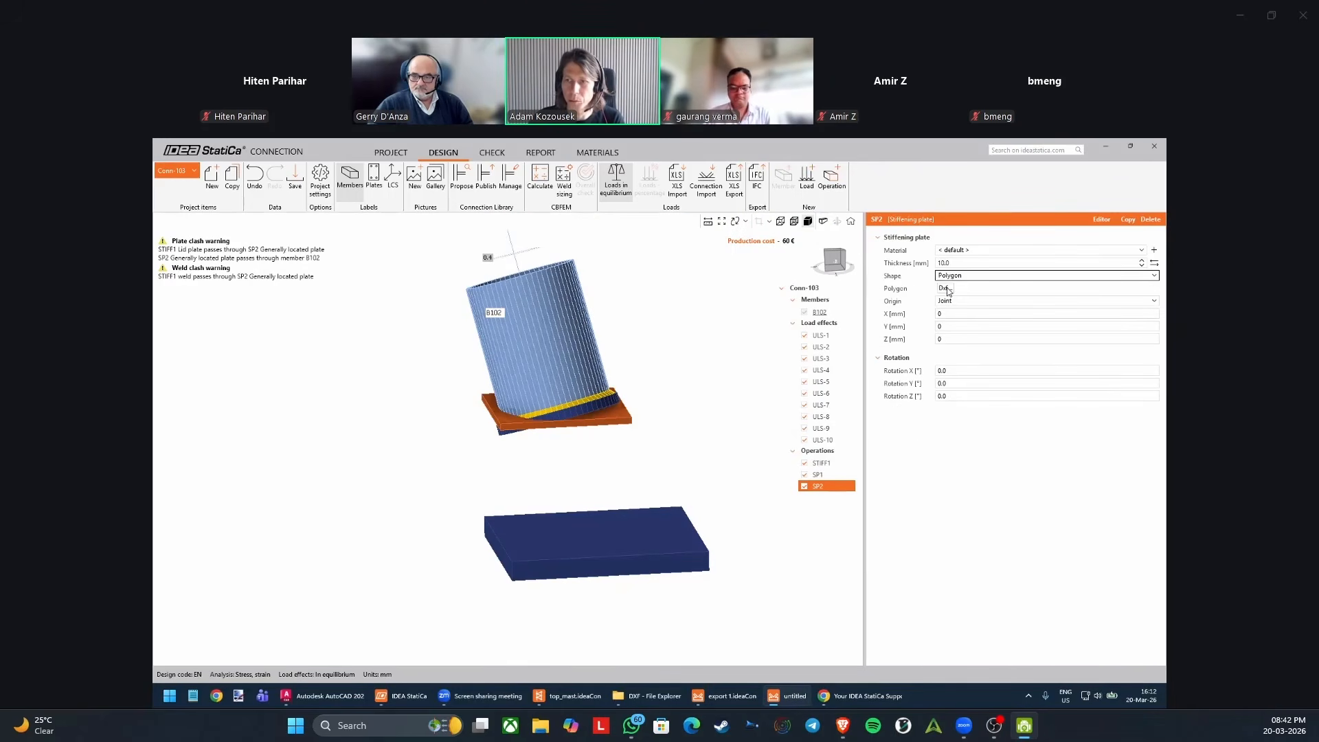
Load the "Anchoring - cap plate" DXF for the polygon plate and assign its complete closed contour as the outline.
click(946, 288)
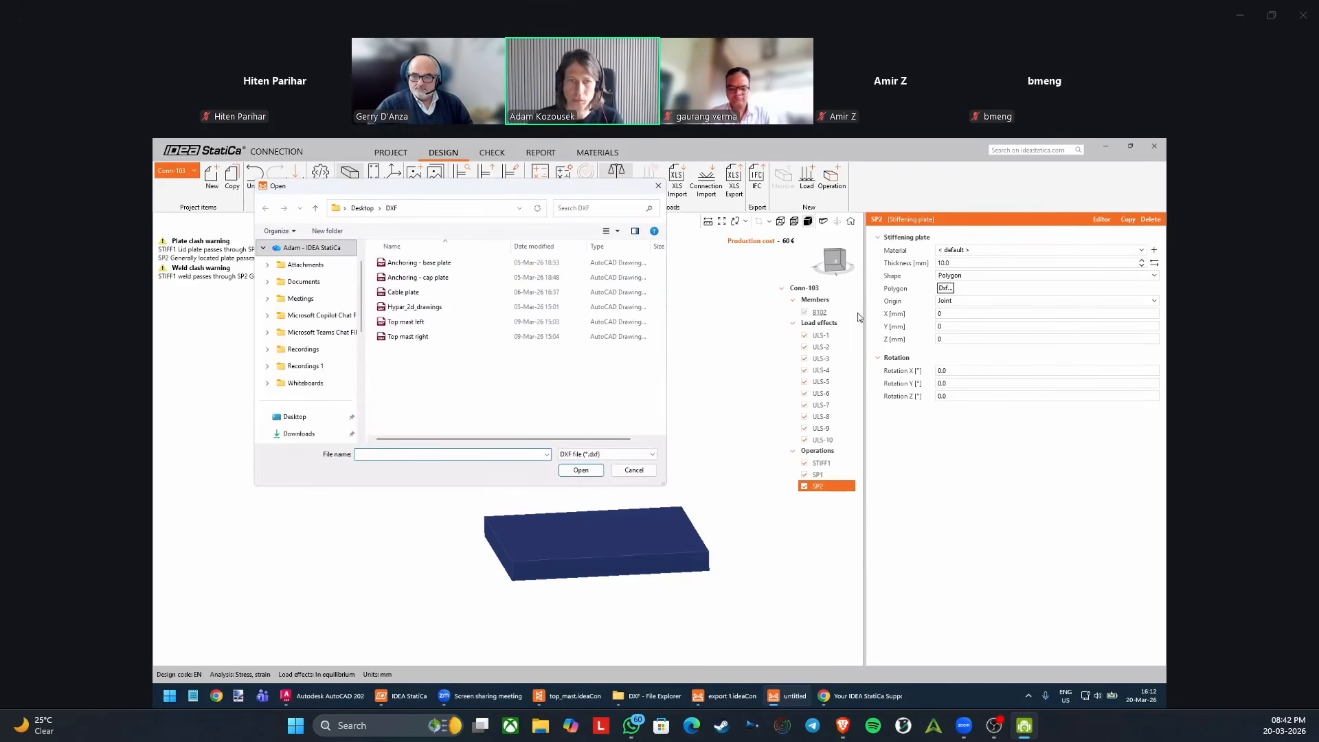
click(425, 282)
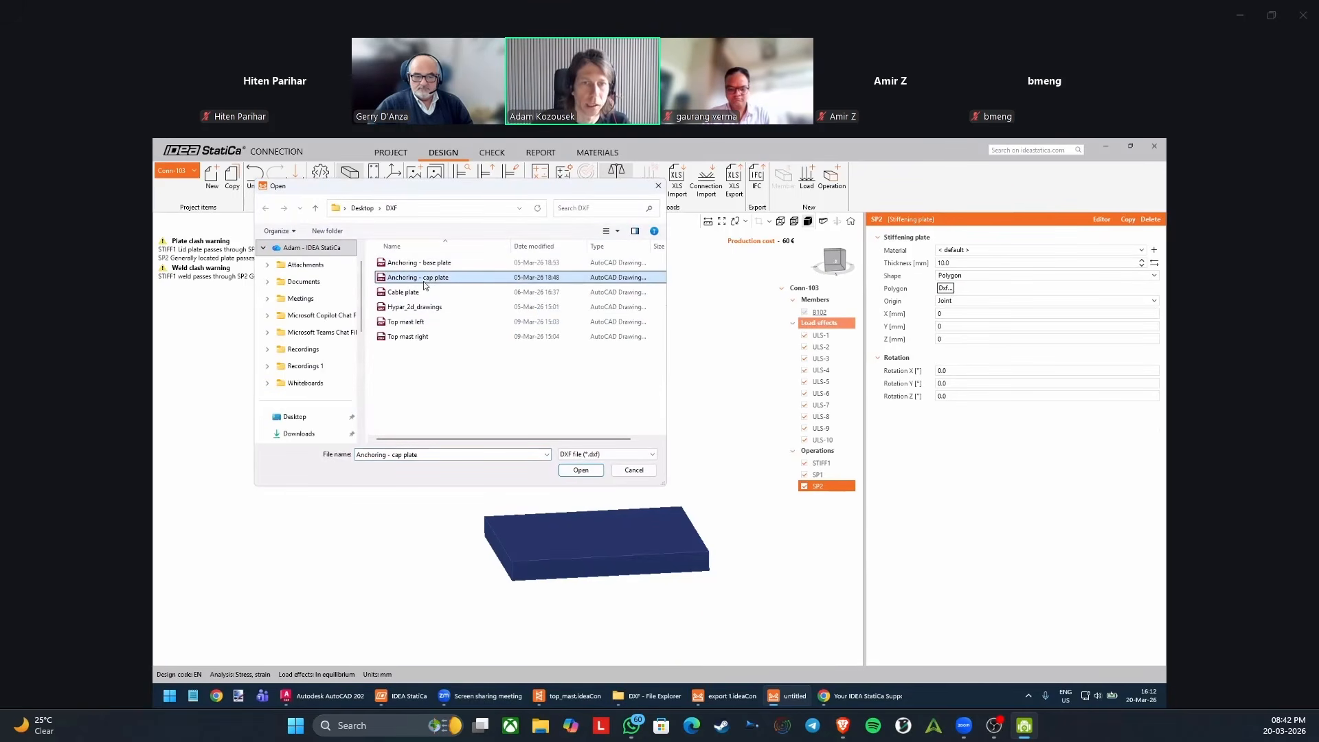
double_click(431, 279)
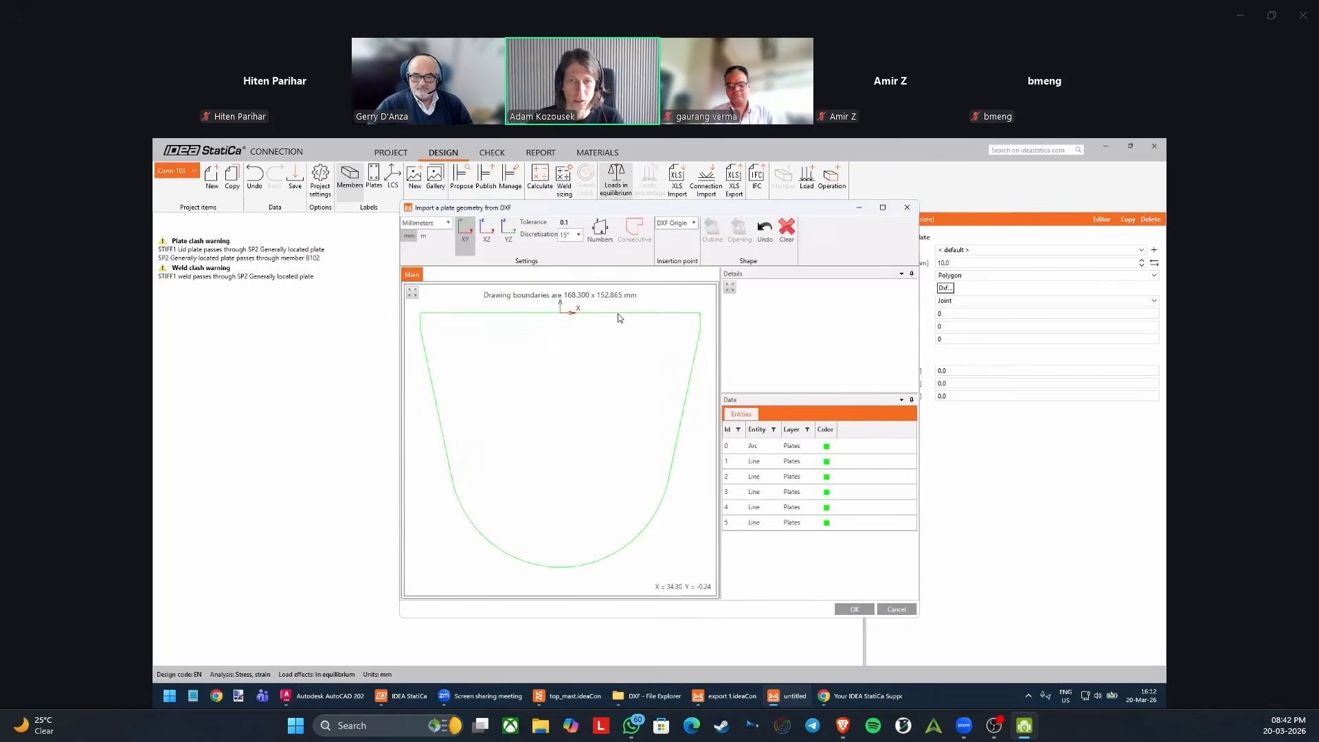
click(616, 313)
click(643, 245)
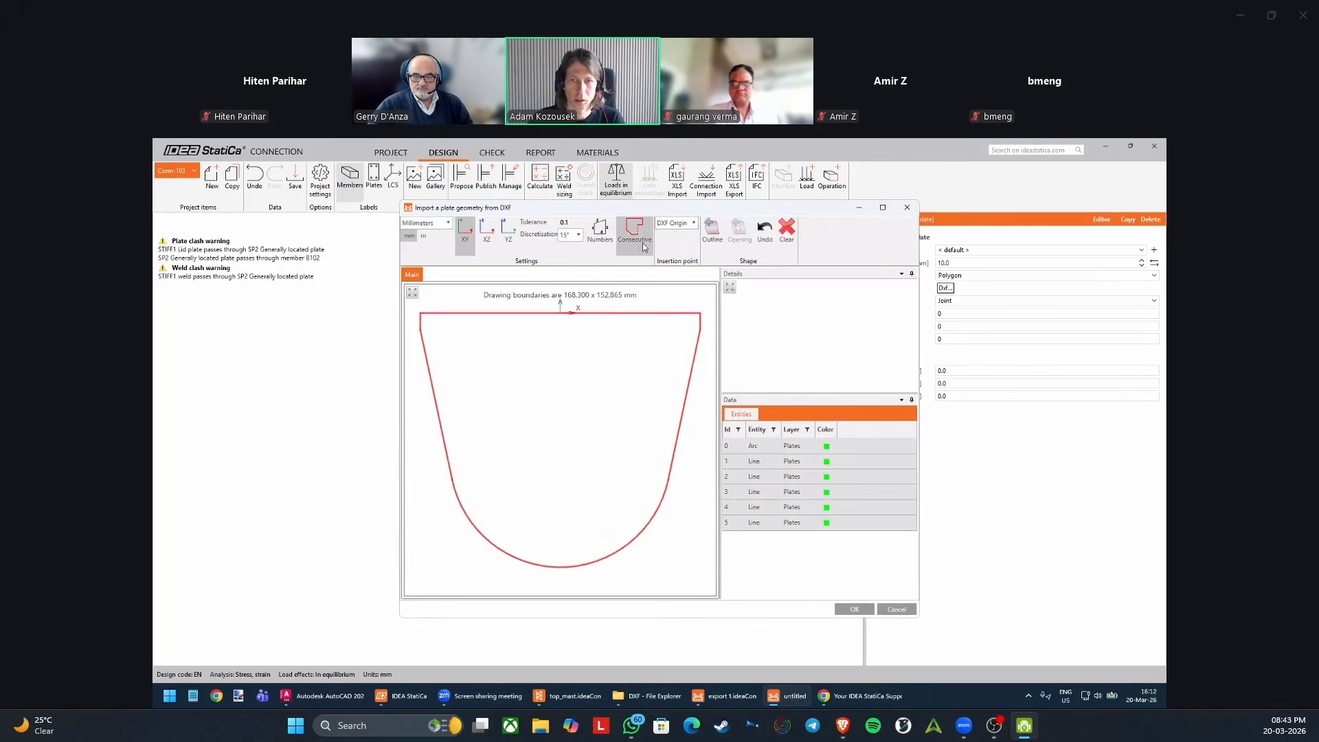
click(712, 230)
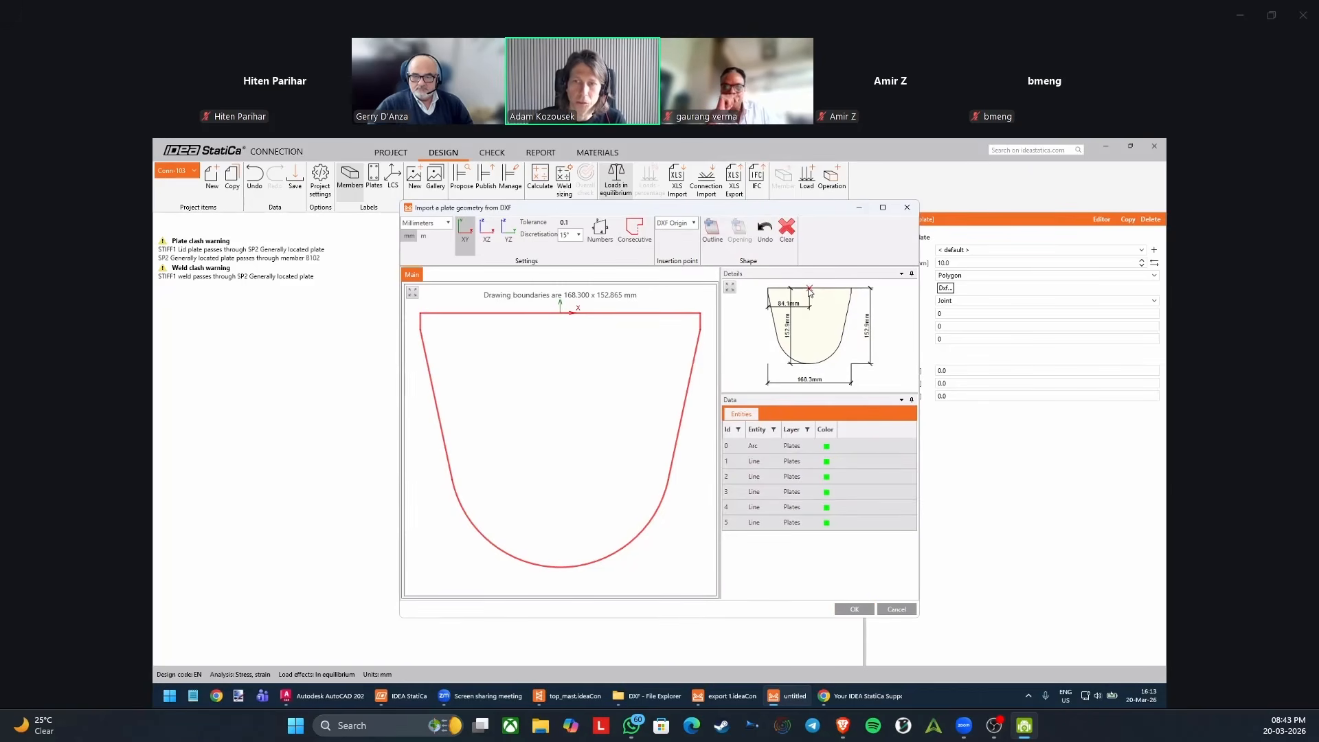
Switch to AutoCAD to examine the coordinate origin in Hypar_2d_drawings.dxf relative to the plate details, and return to the IDEA StatiCa DXF import.
click(323, 696)
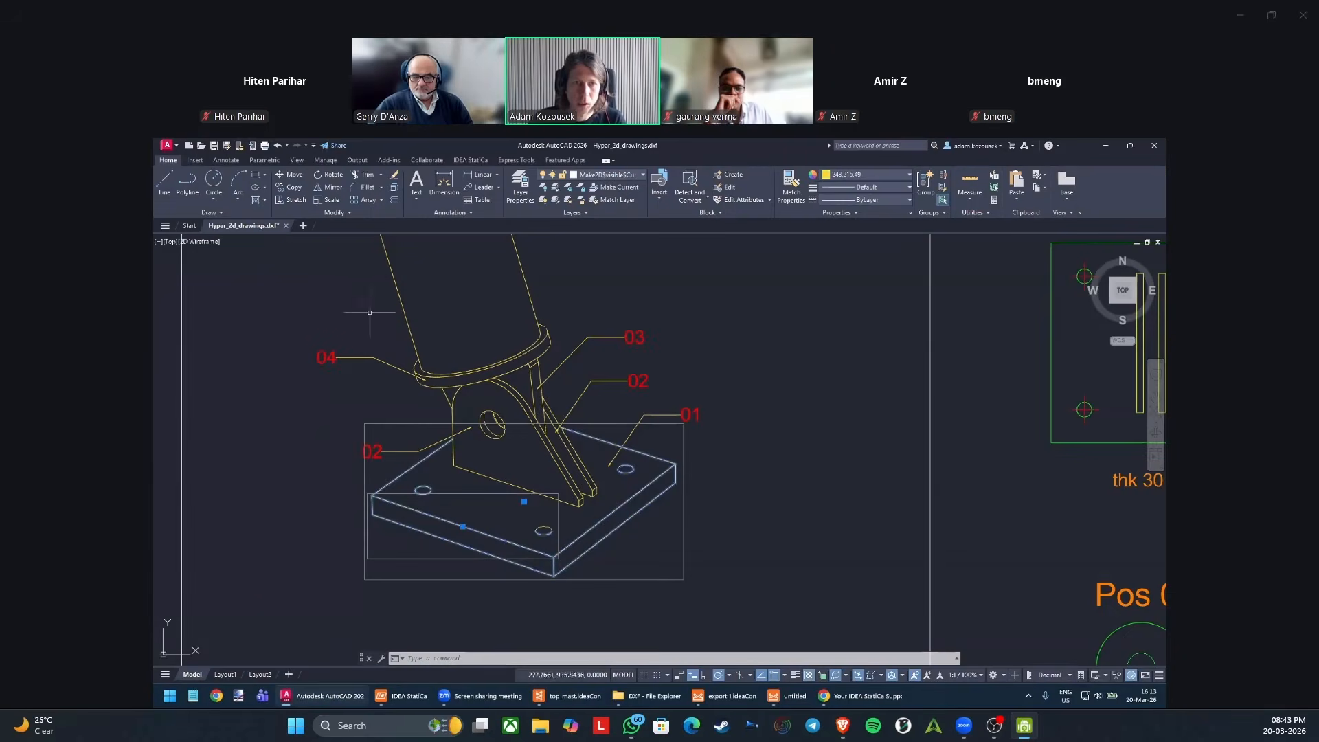
scroll(522, 347, down, 4)
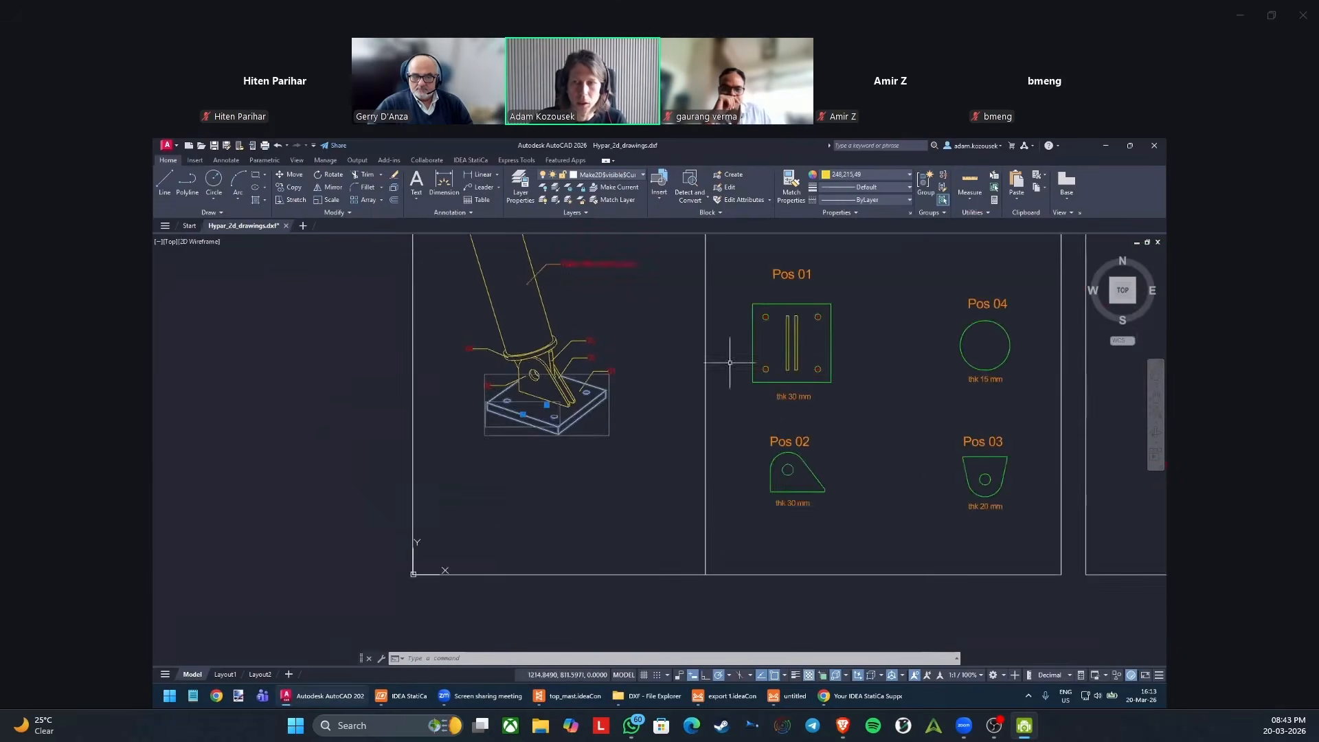
scroll(735, 500, down, 5)
scroll(543, 467, up, 5)
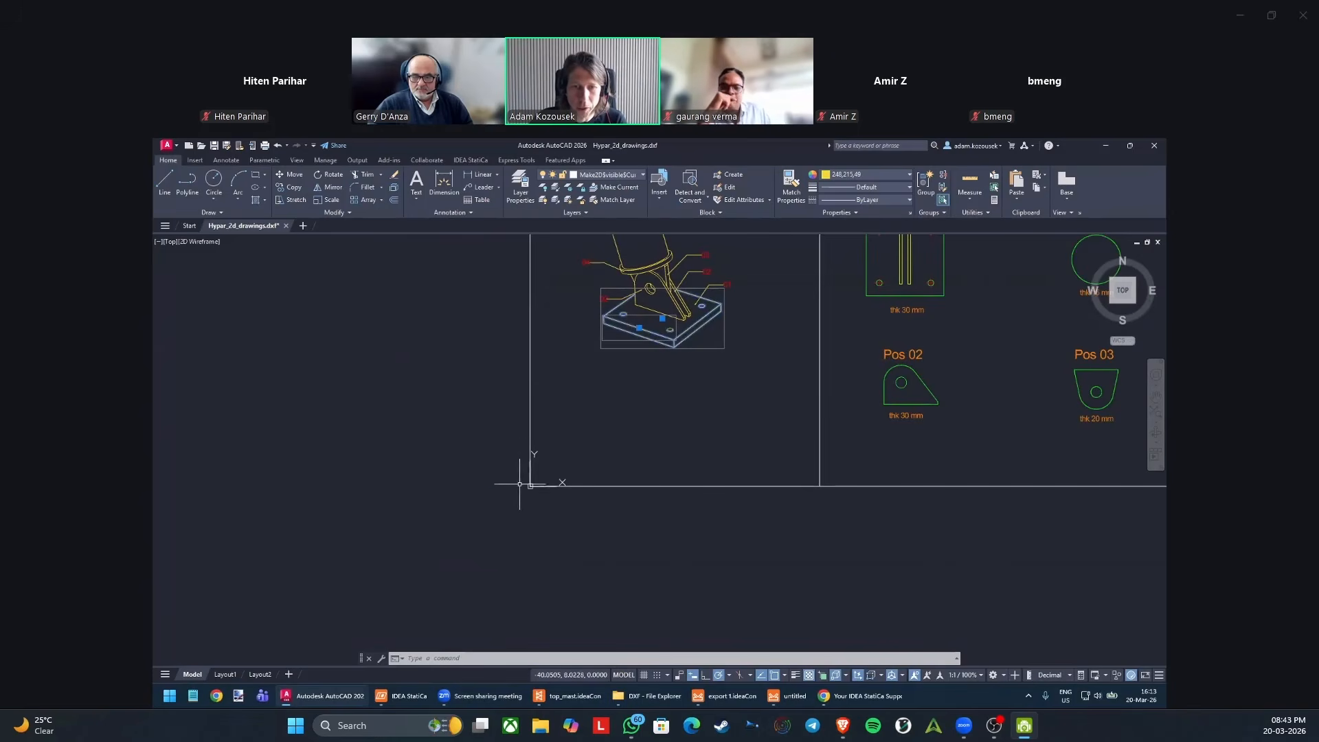
scroll(533, 464, up, 3)
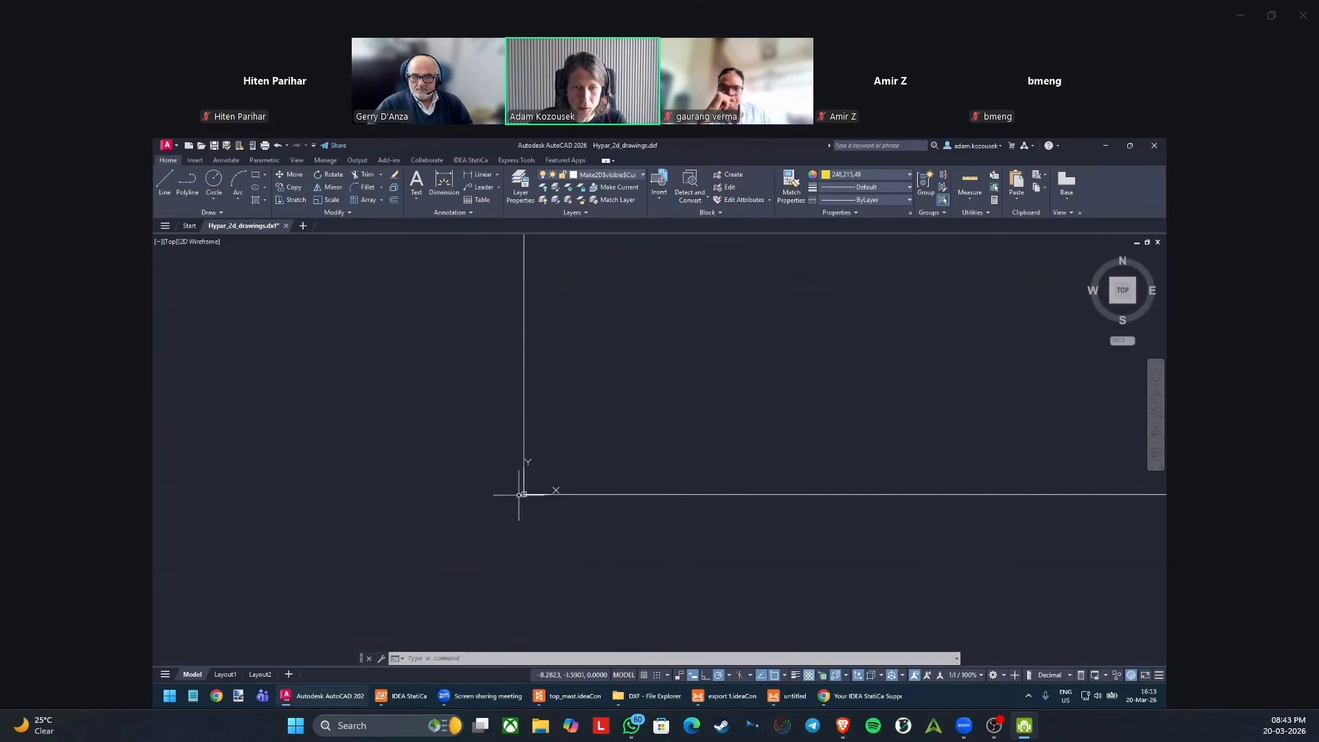
click(786, 696)
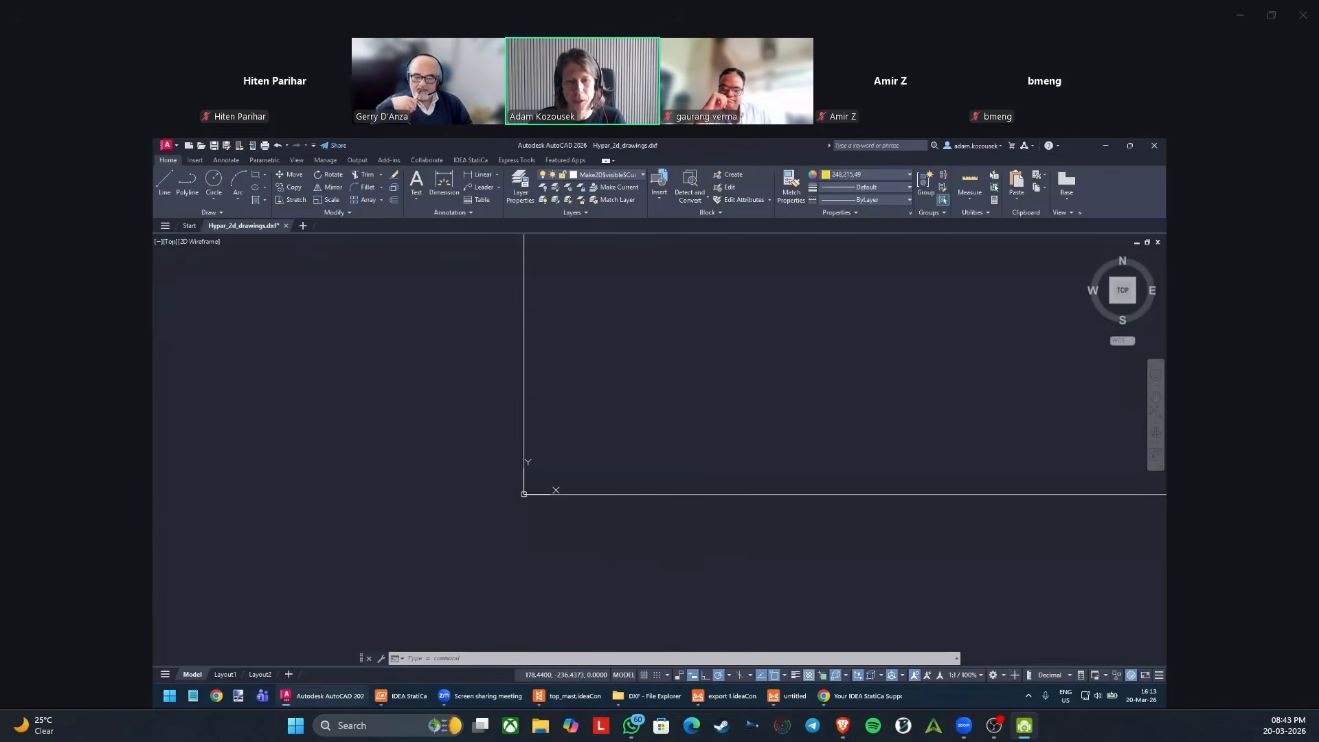
click(323, 696)
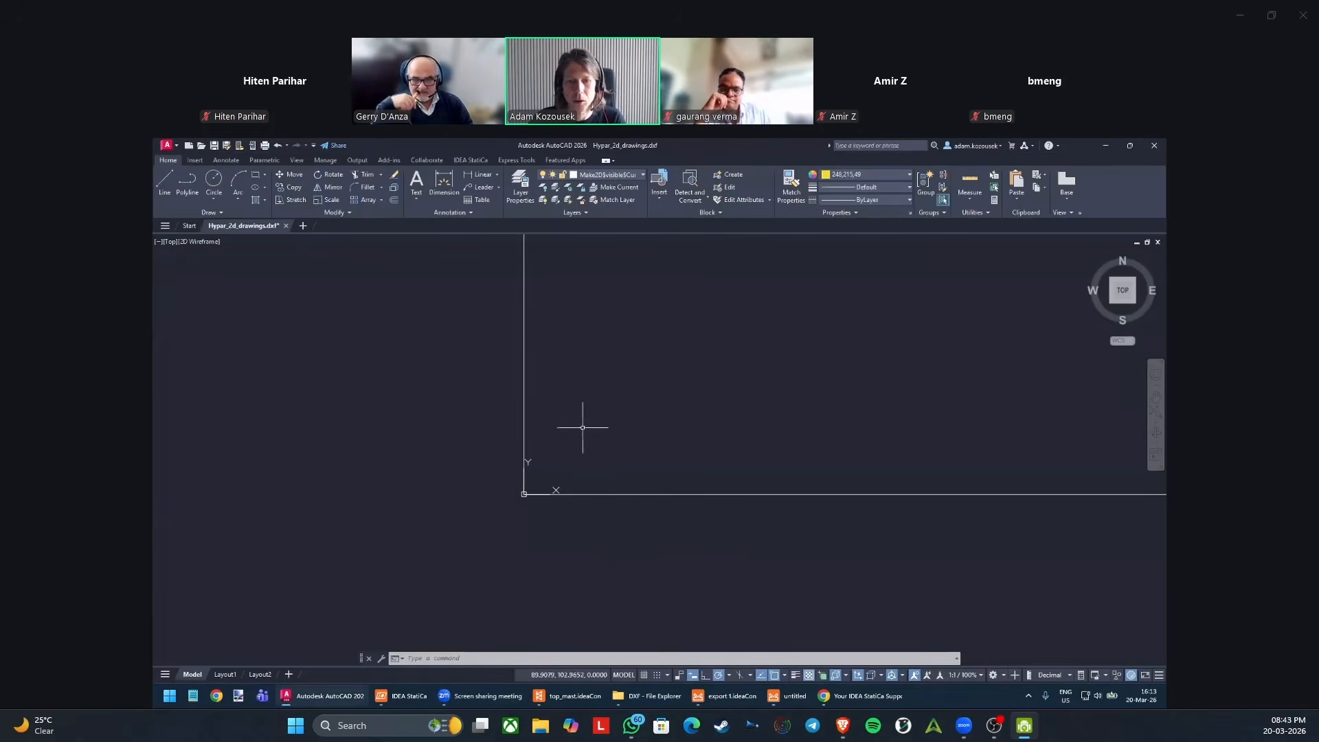
scroll(557, 450, down, 1)
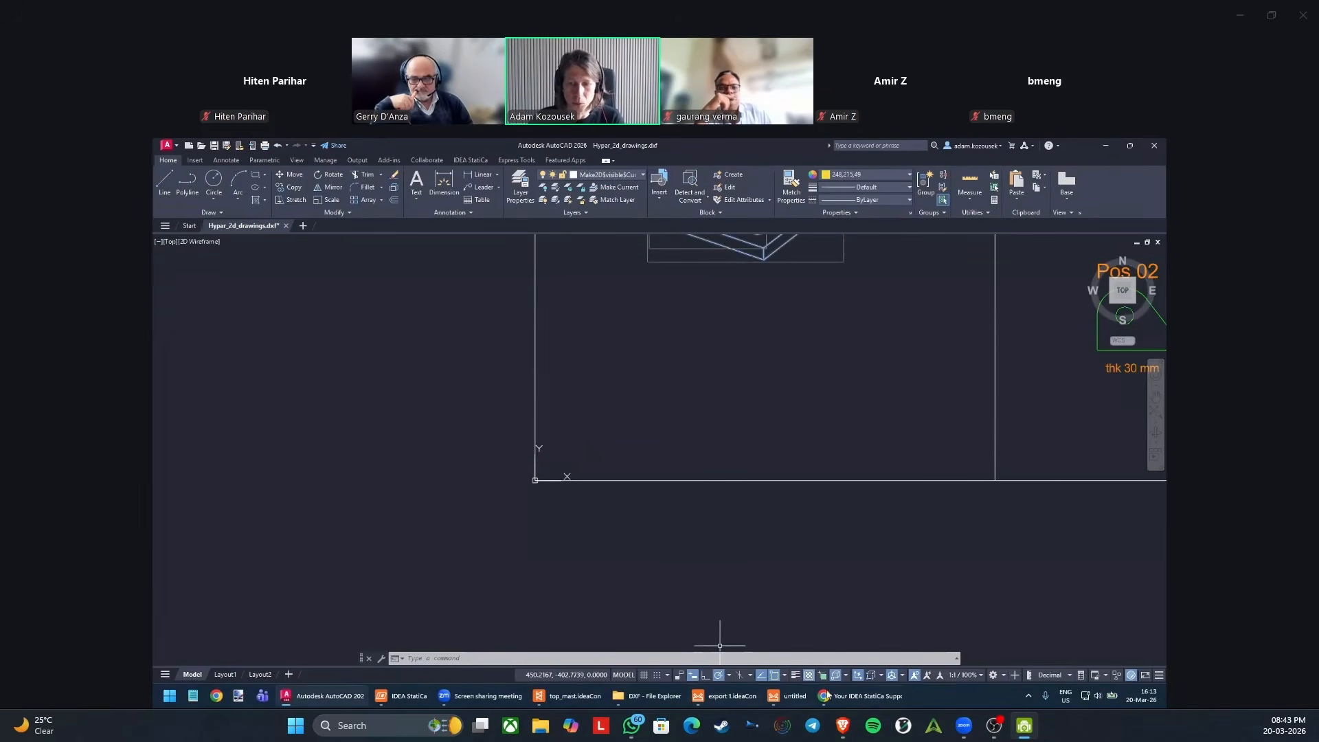
click(792, 696)
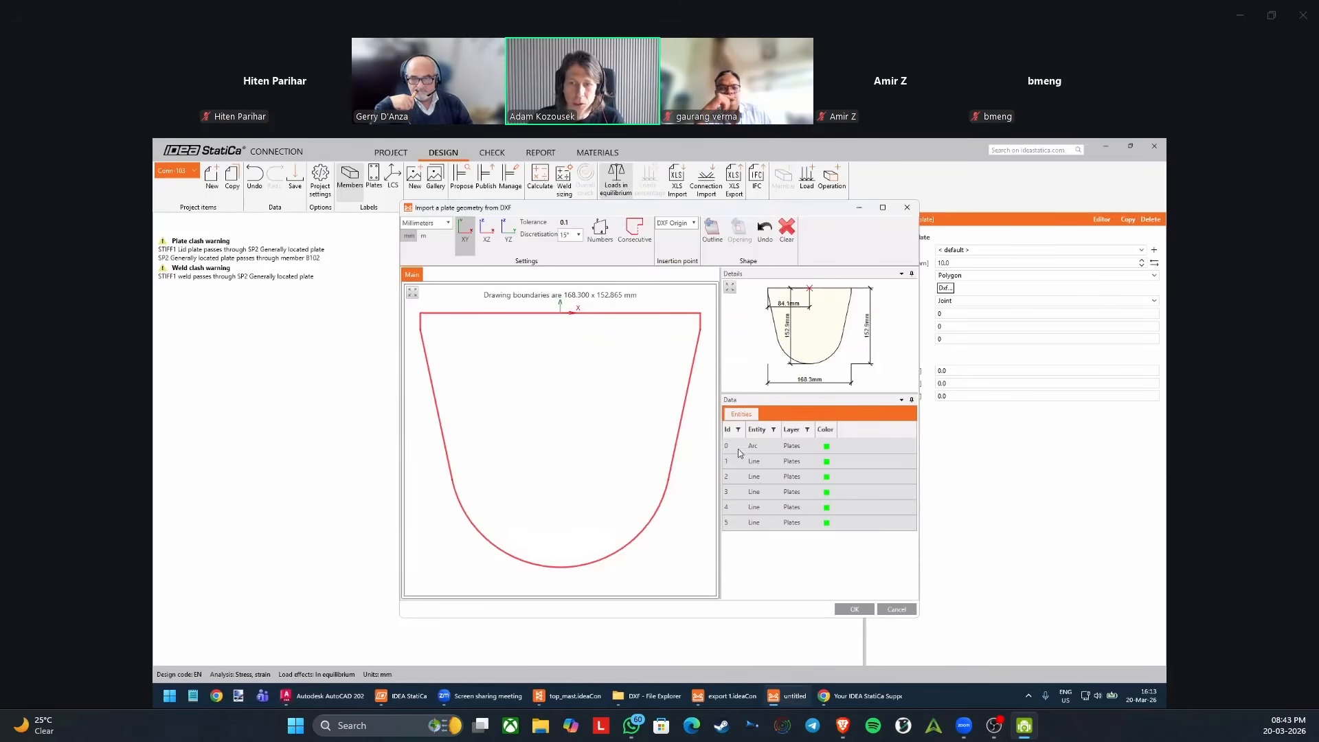
Accept the imported cap plate outline and attach the polygon plate to STIFF1 by changing its origin to Plate.
click(854, 609)
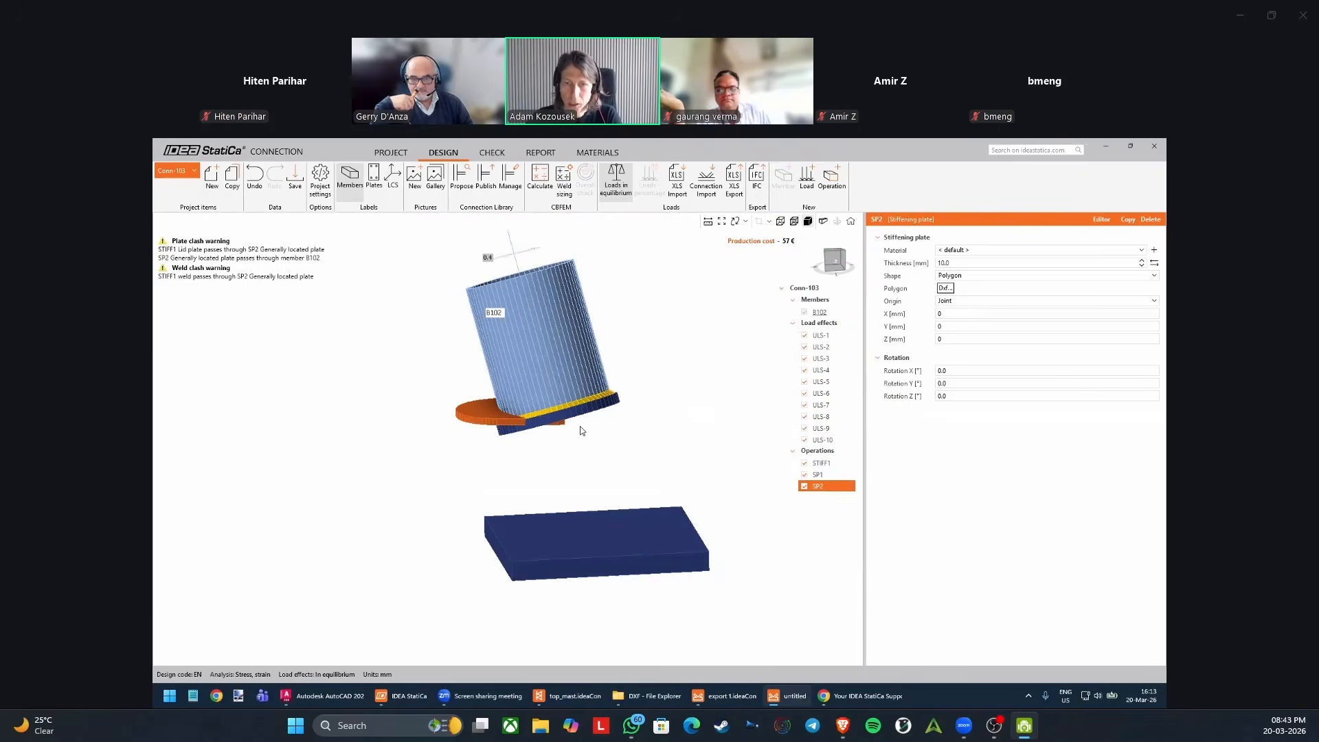
right_drag(580, 426, 563, 479)
scroll(563, 445, up, 3)
click(962, 313)
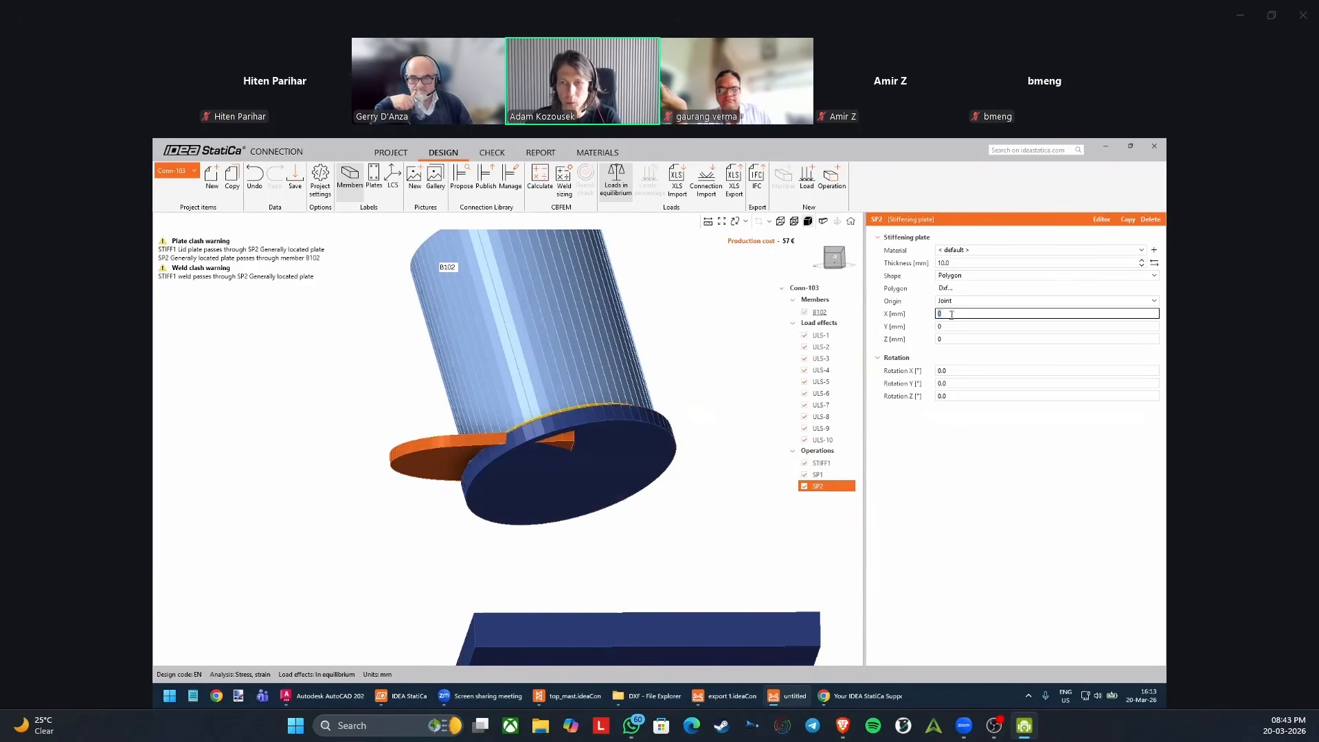
scroll(558, 482, down, 2)
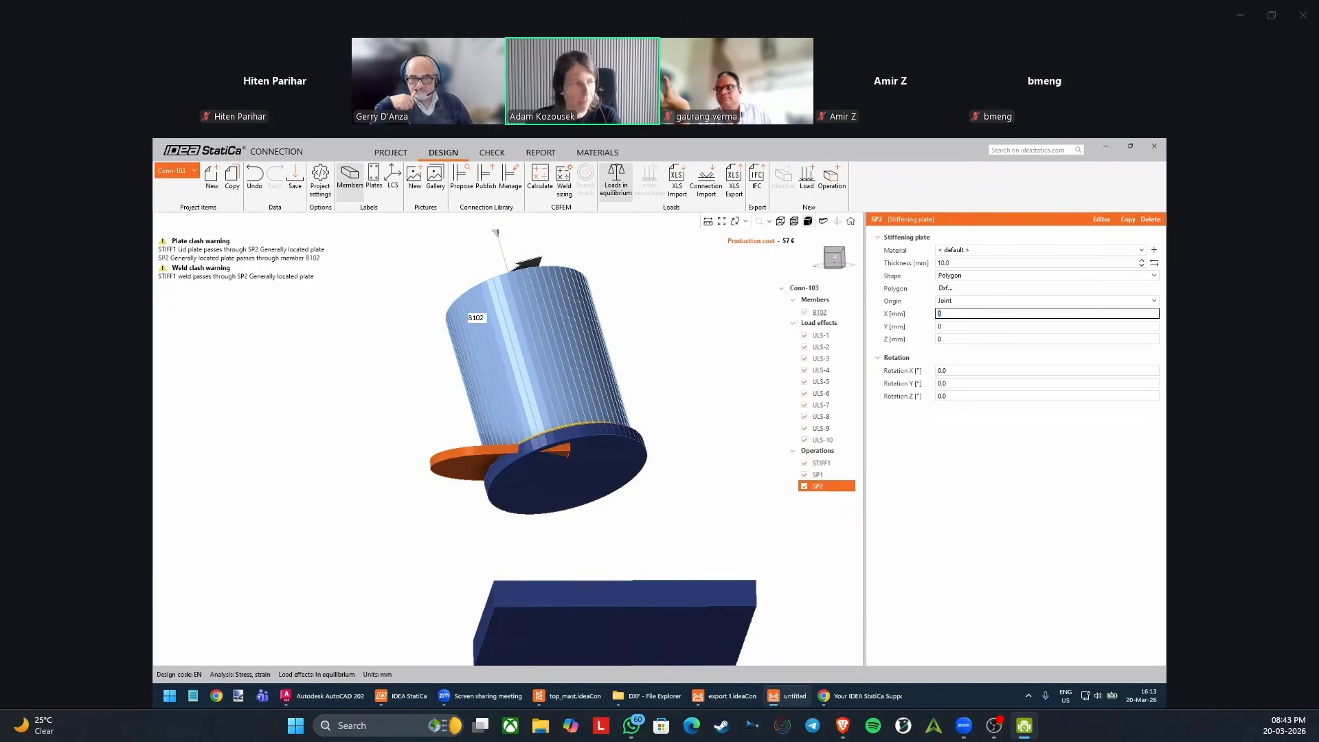
click(971, 302)
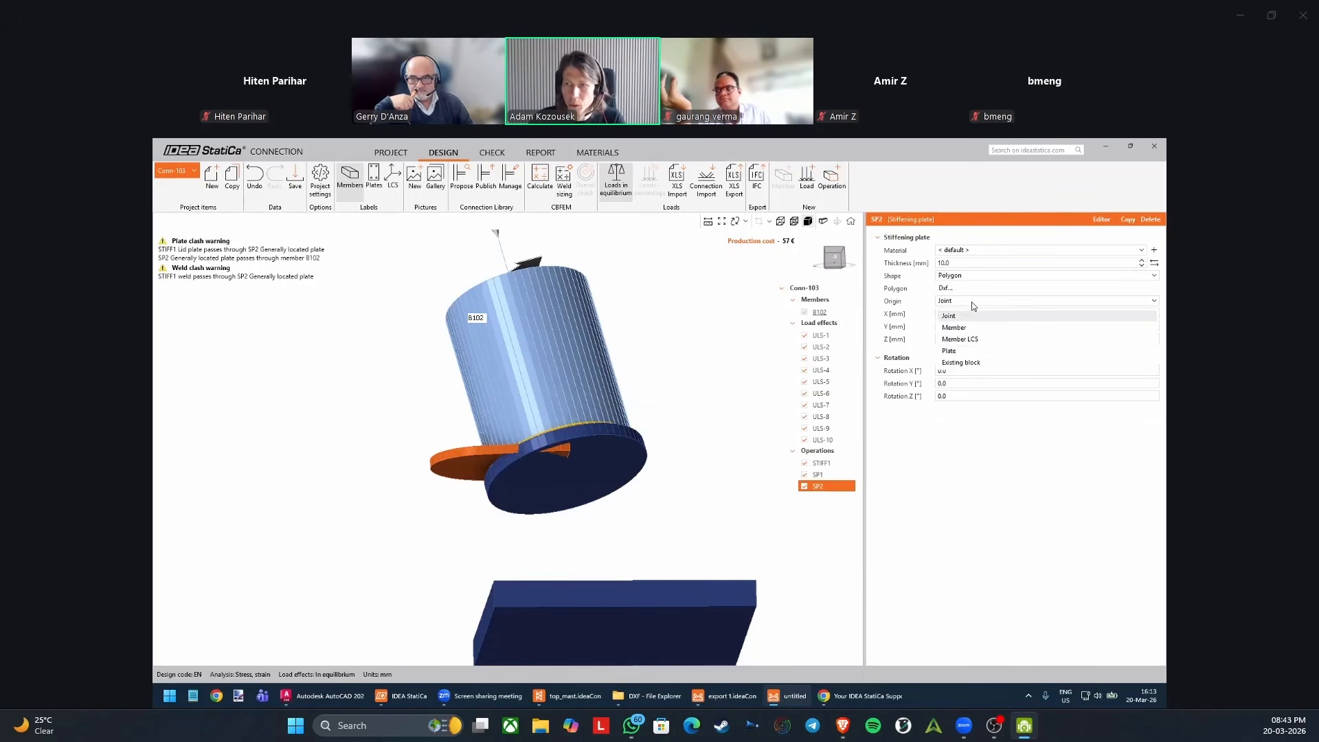
click(959, 351)
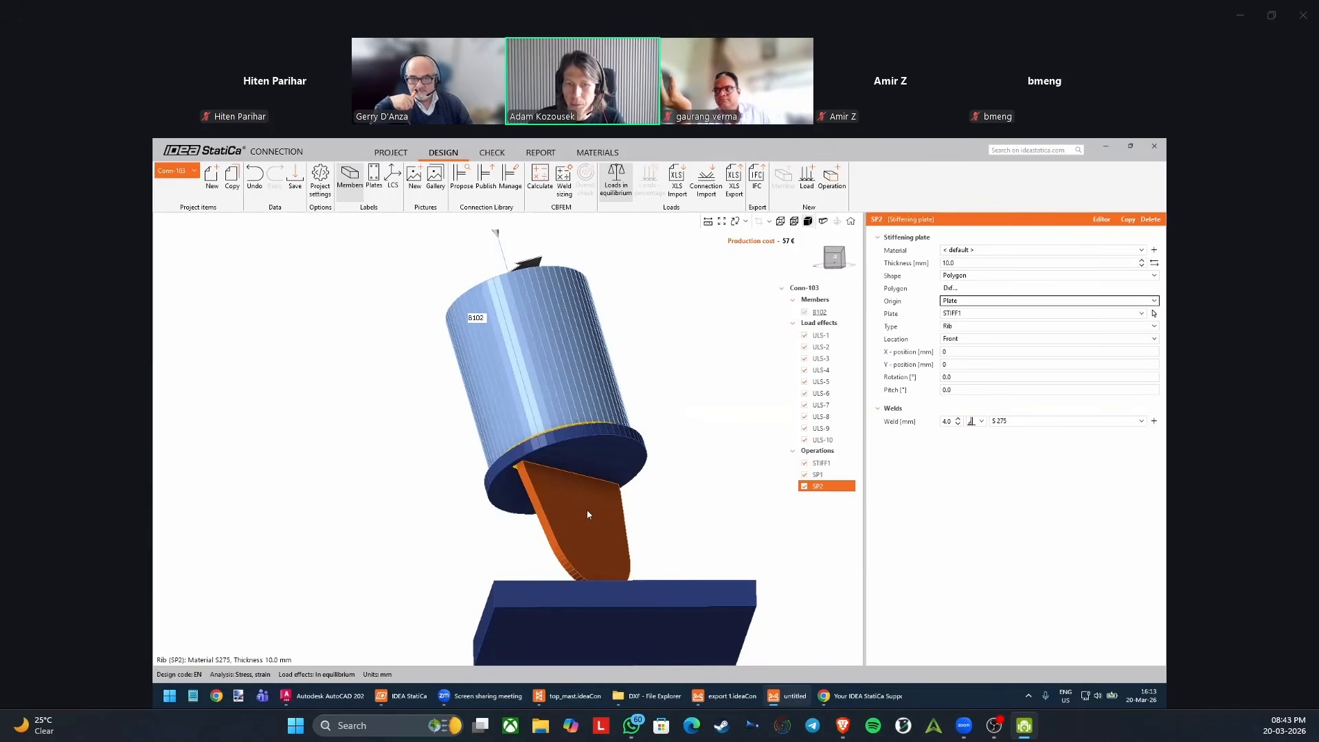
Change the rib's weld to a double-sided fillet and set the rib thickness to 20 mm.
right_drag(592, 465, 554, 456)
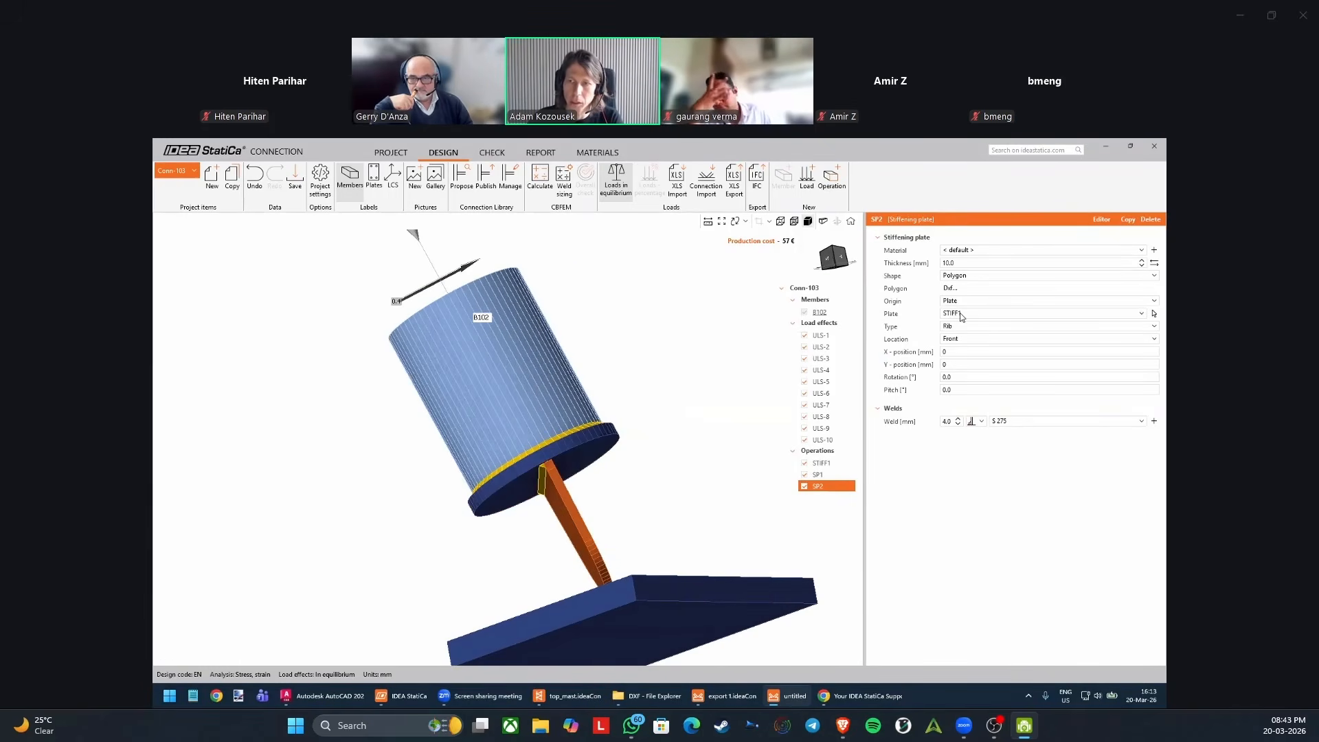
scroll(549, 471, up, 1)
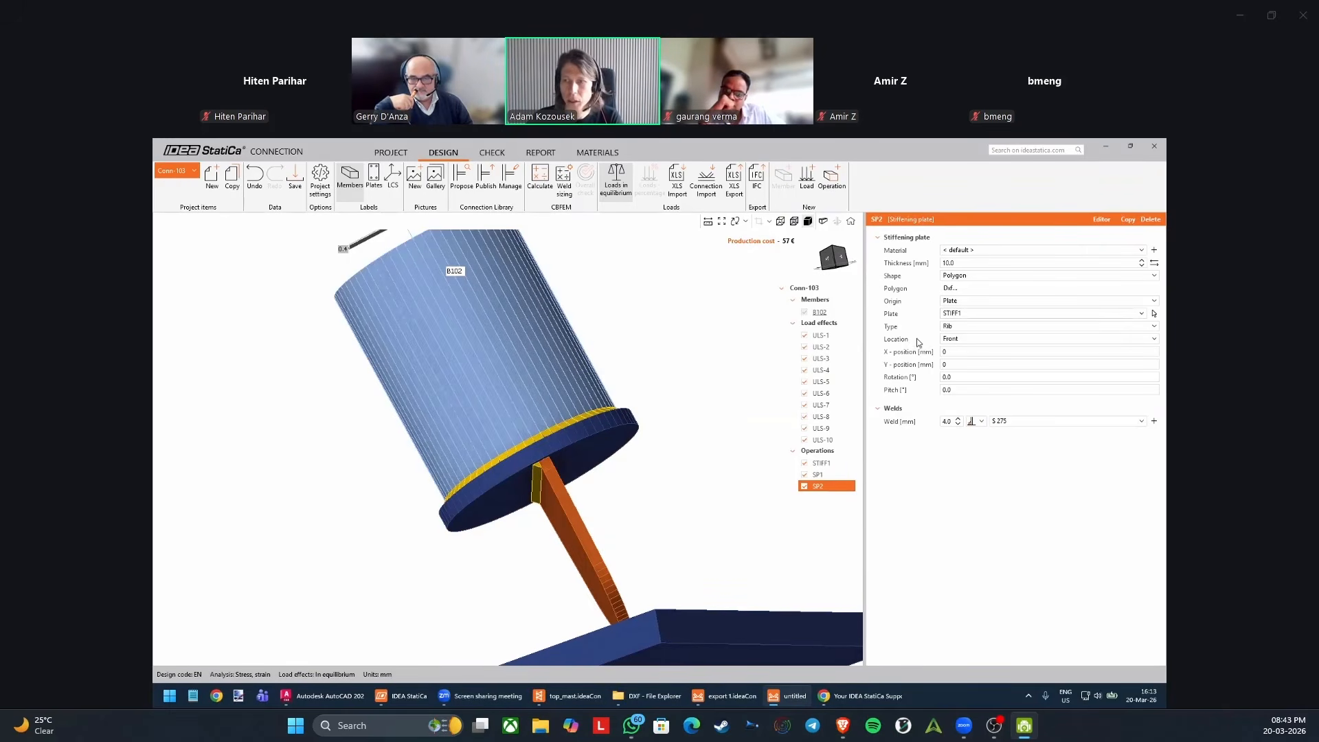
right_drag(566, 464, 558, 481)
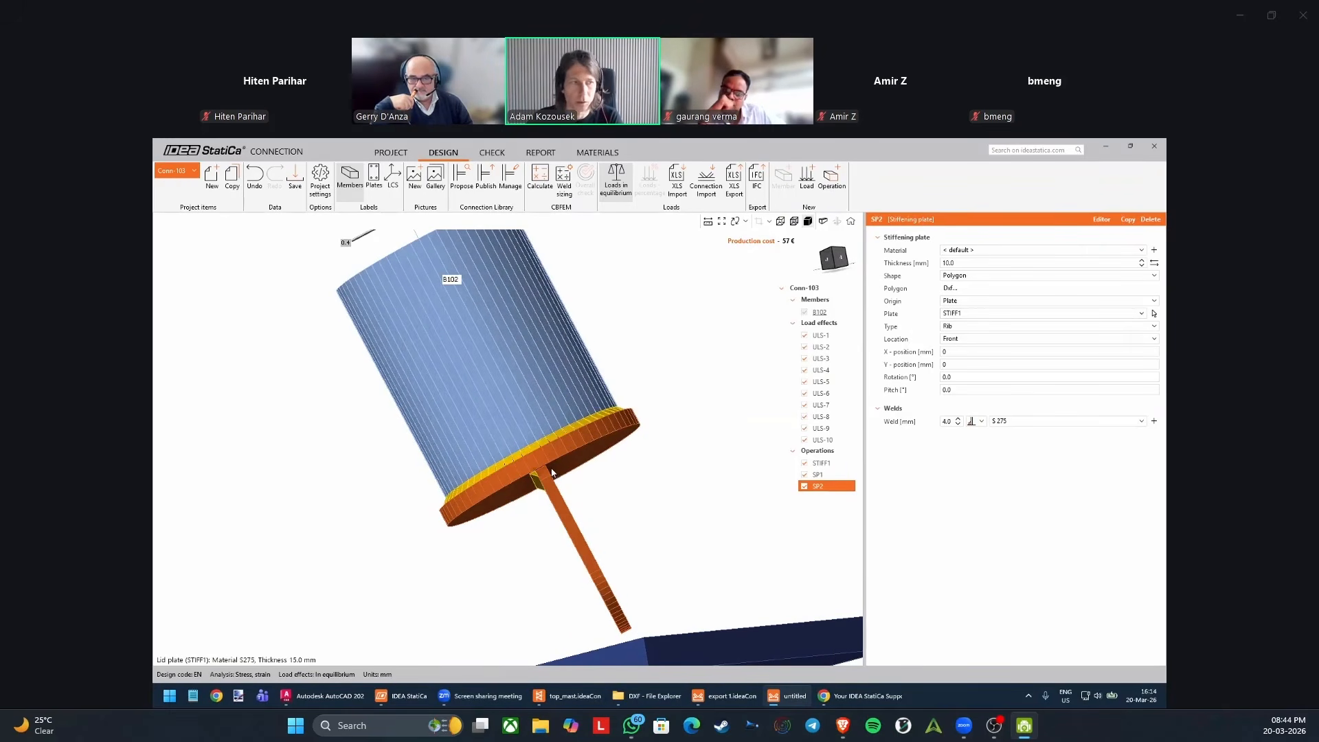
click(980, 424)
click(996, 462)
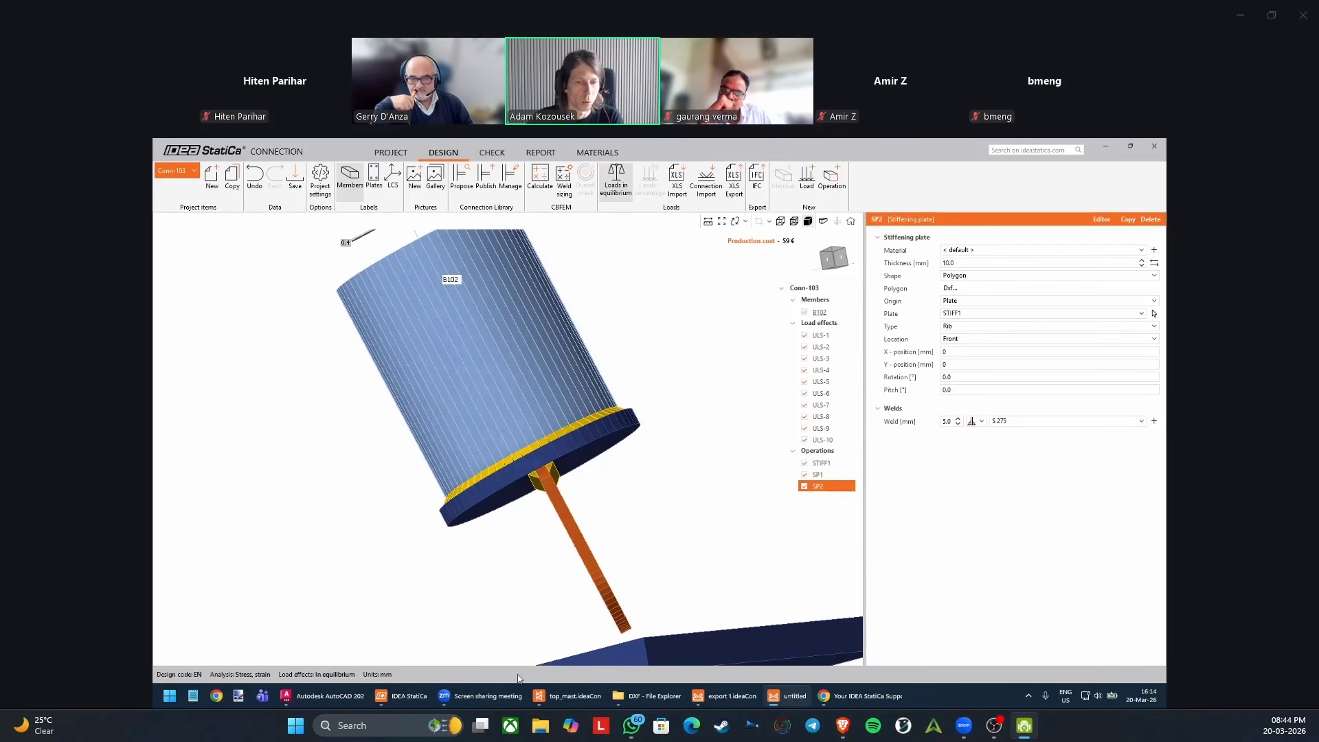
click(970, 262)
text(20)
key(Tab)
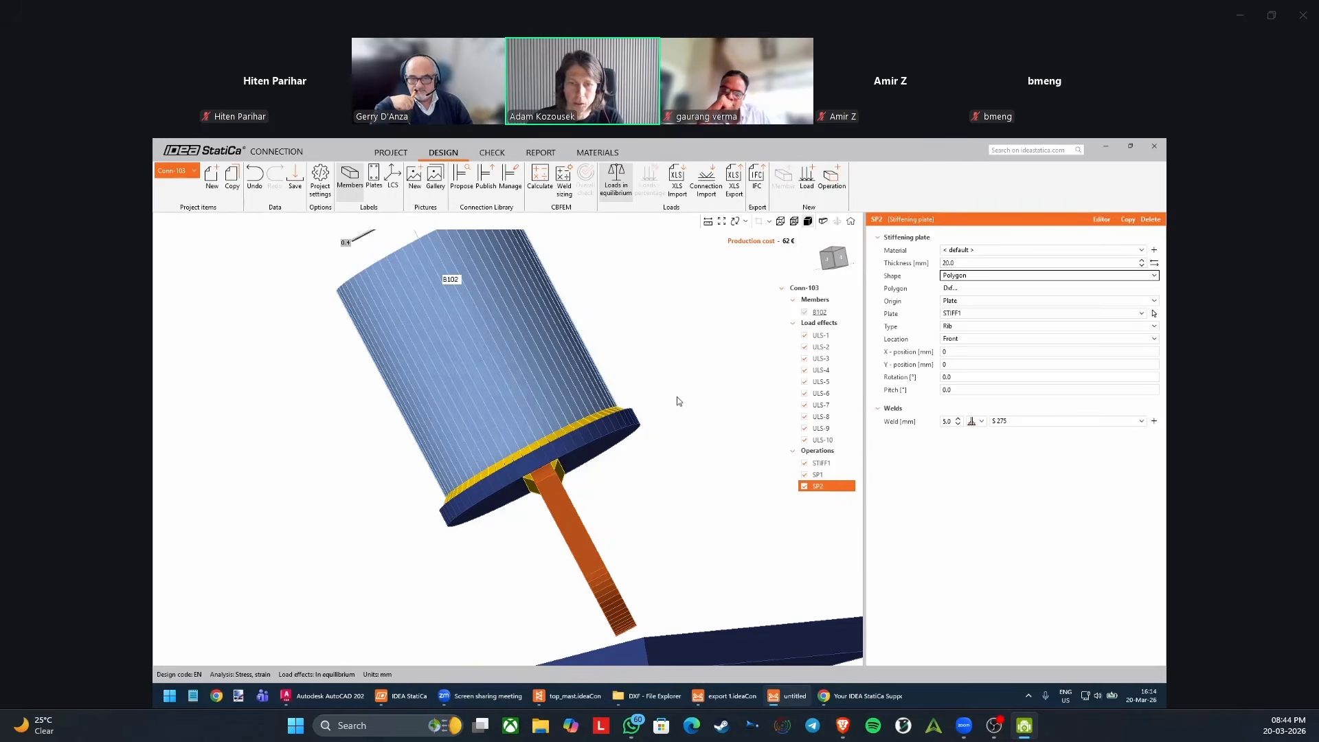
Try rotation angles of 10° and 20° for the rib beneath the mast's cap plate.
scroll(677, 401, down, 2)
right_drag(677, 401, 637, 470)
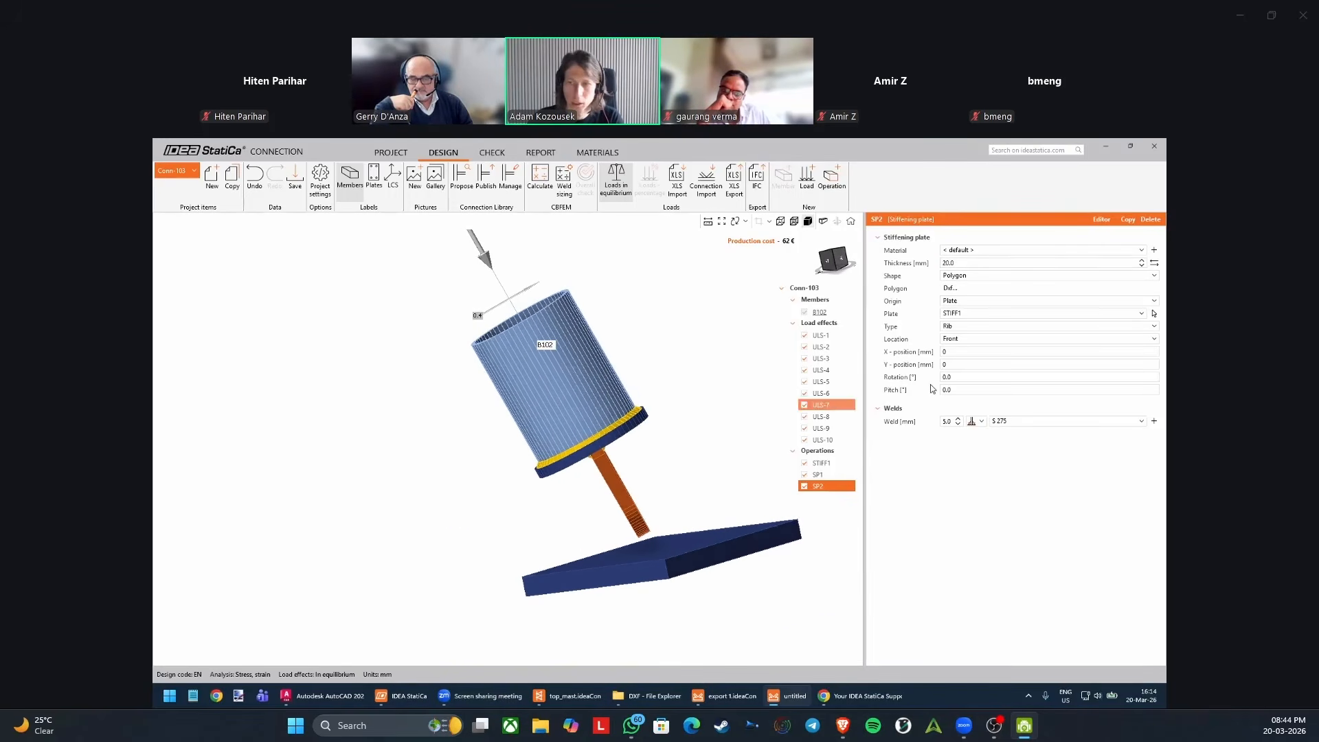
click(980, 377)
right_drag(588, 430, 661, 410)
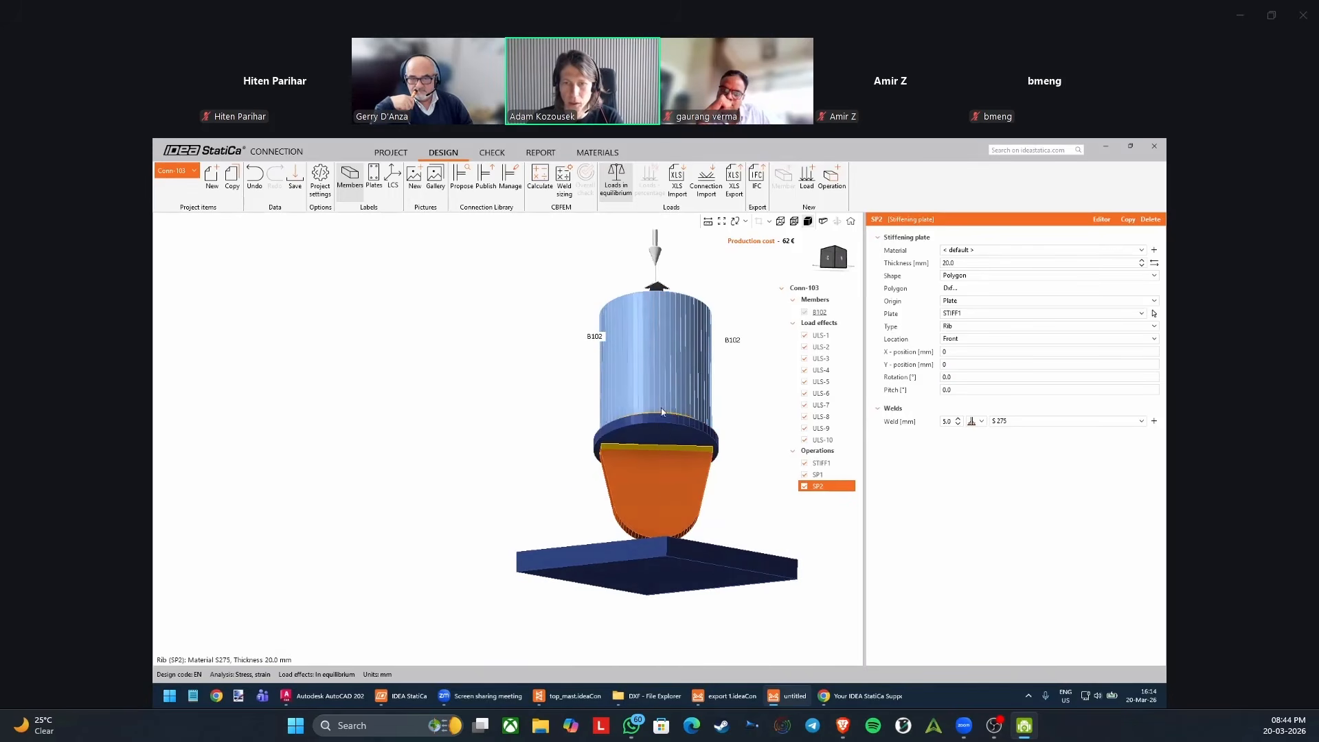
click(962, 376)
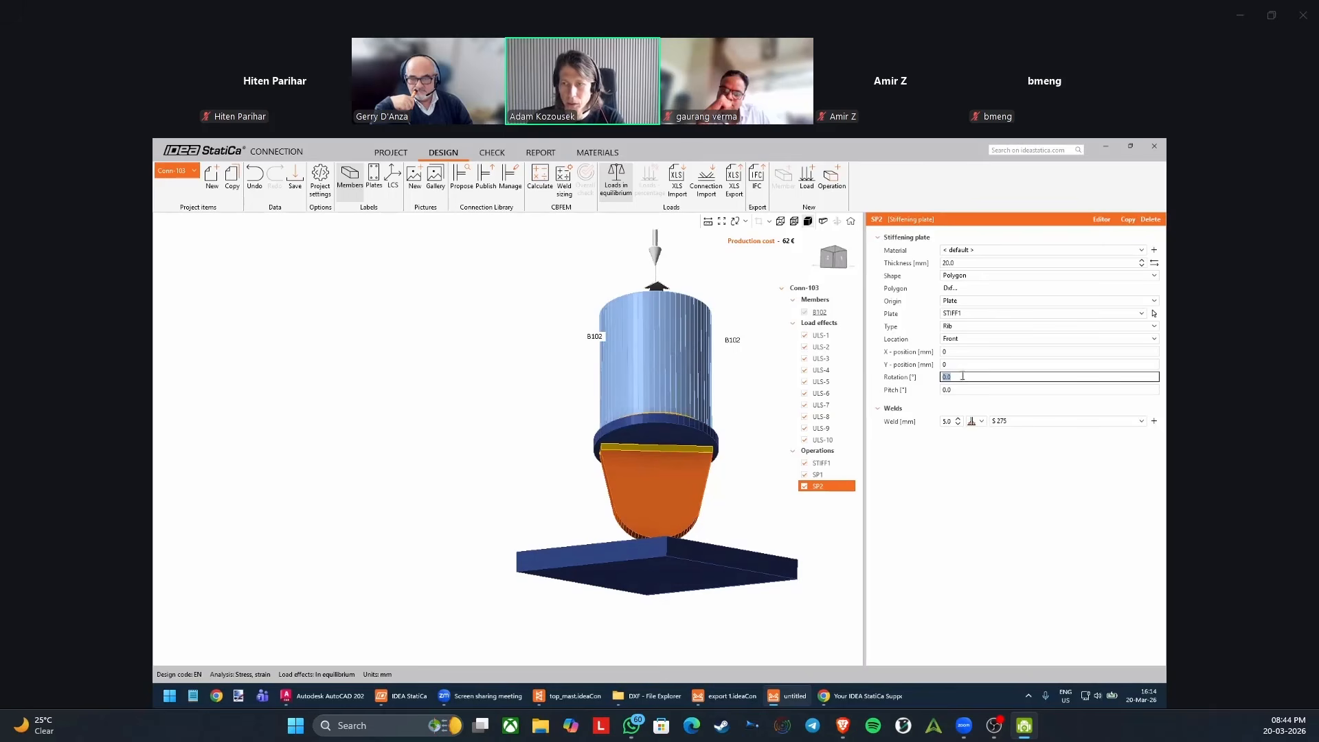
text(10)
key(Tab)
click(962, 376)
text(20)
key(Tab)
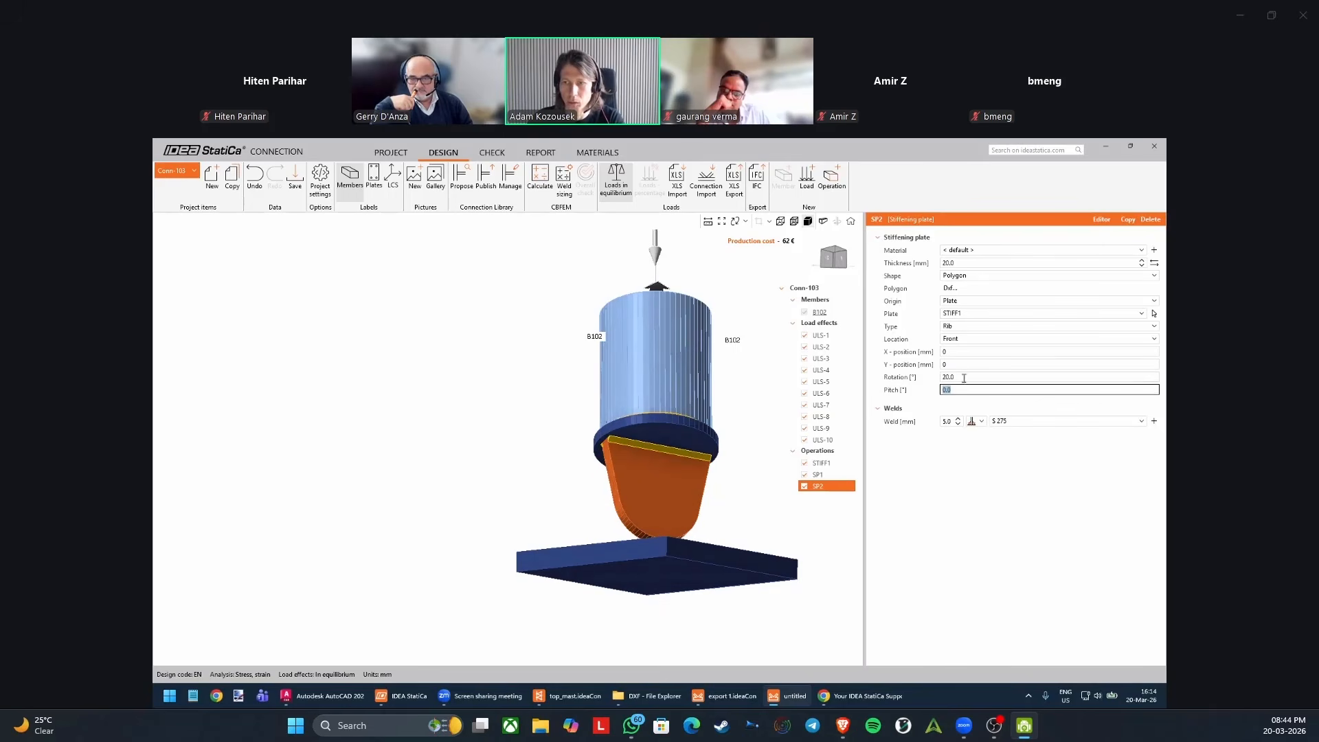
Set the rotation of the rib beneath the cap plate to 90°.
click(963, 377)
text(90)
key(Tab)
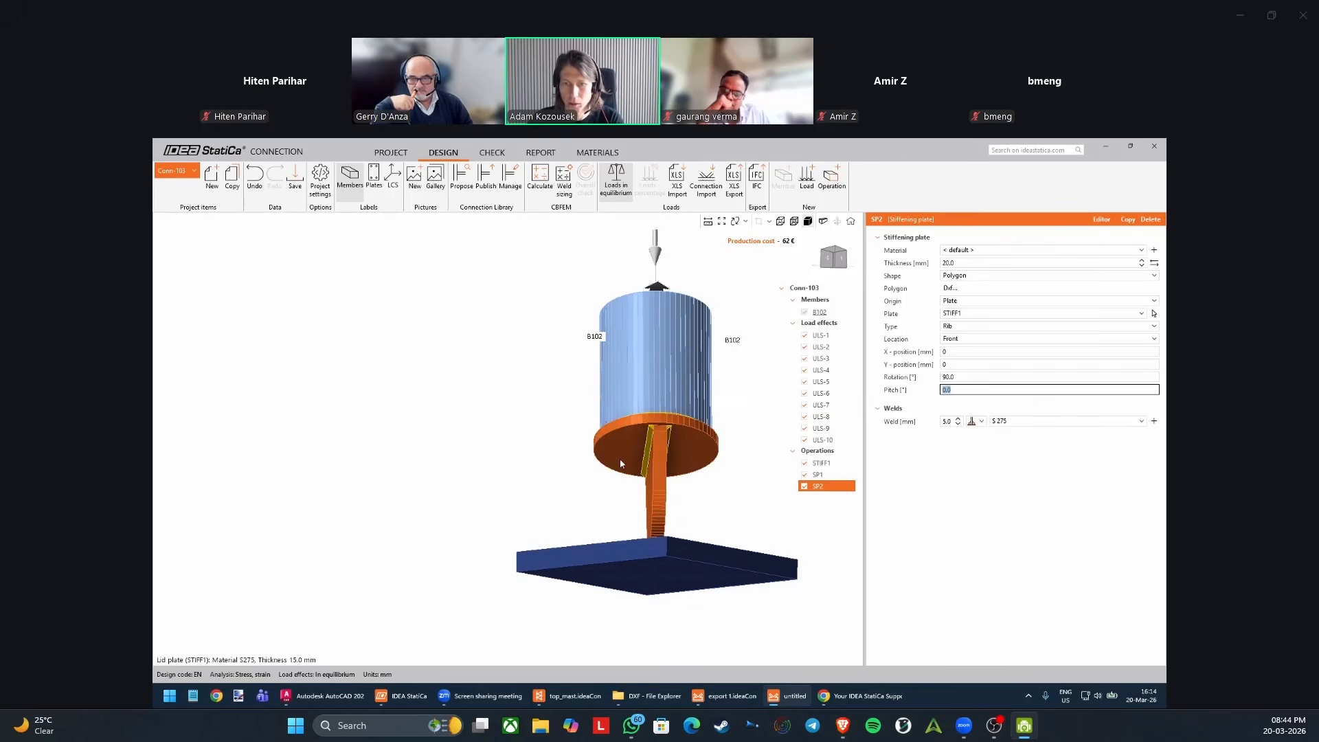
right_drag(609, 472, 668, 465)
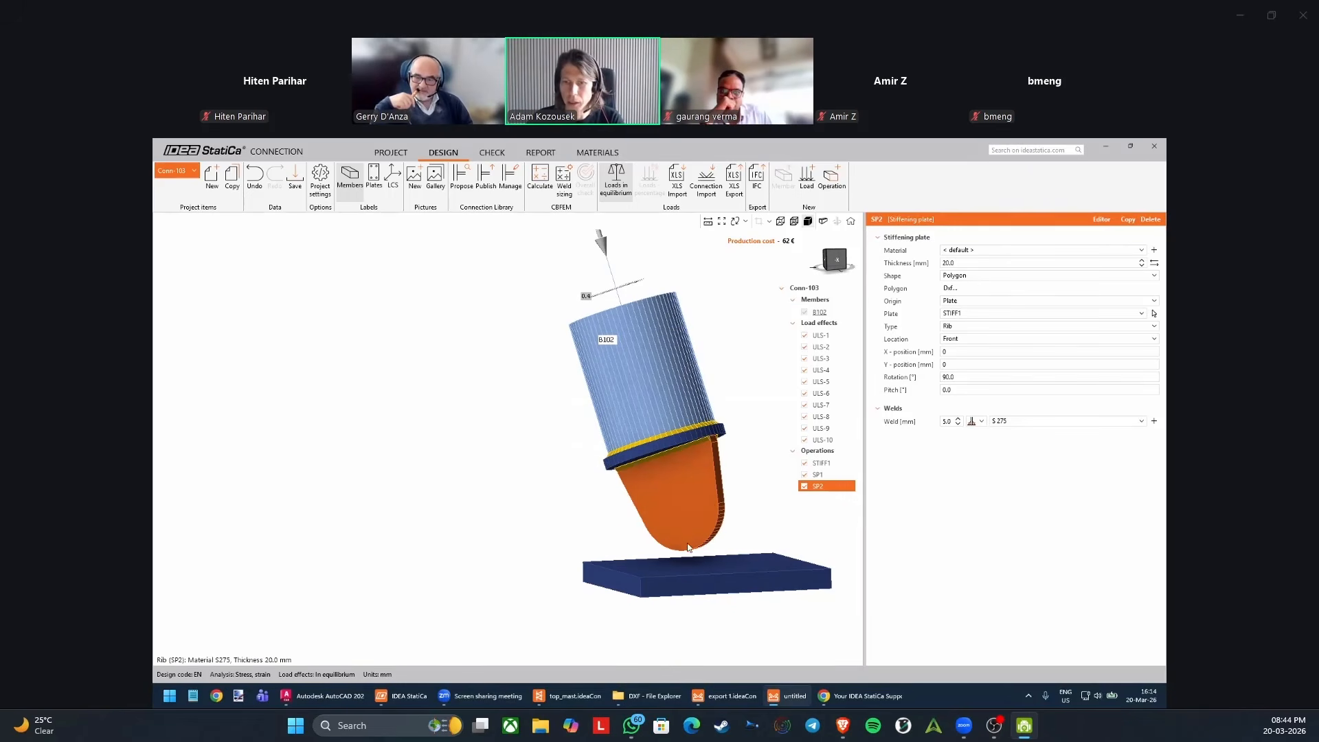
Copy the rib operation and replace the copy's polygon with the full outline from the "Anchoring - base plate" DXF.
click(1128, 220)
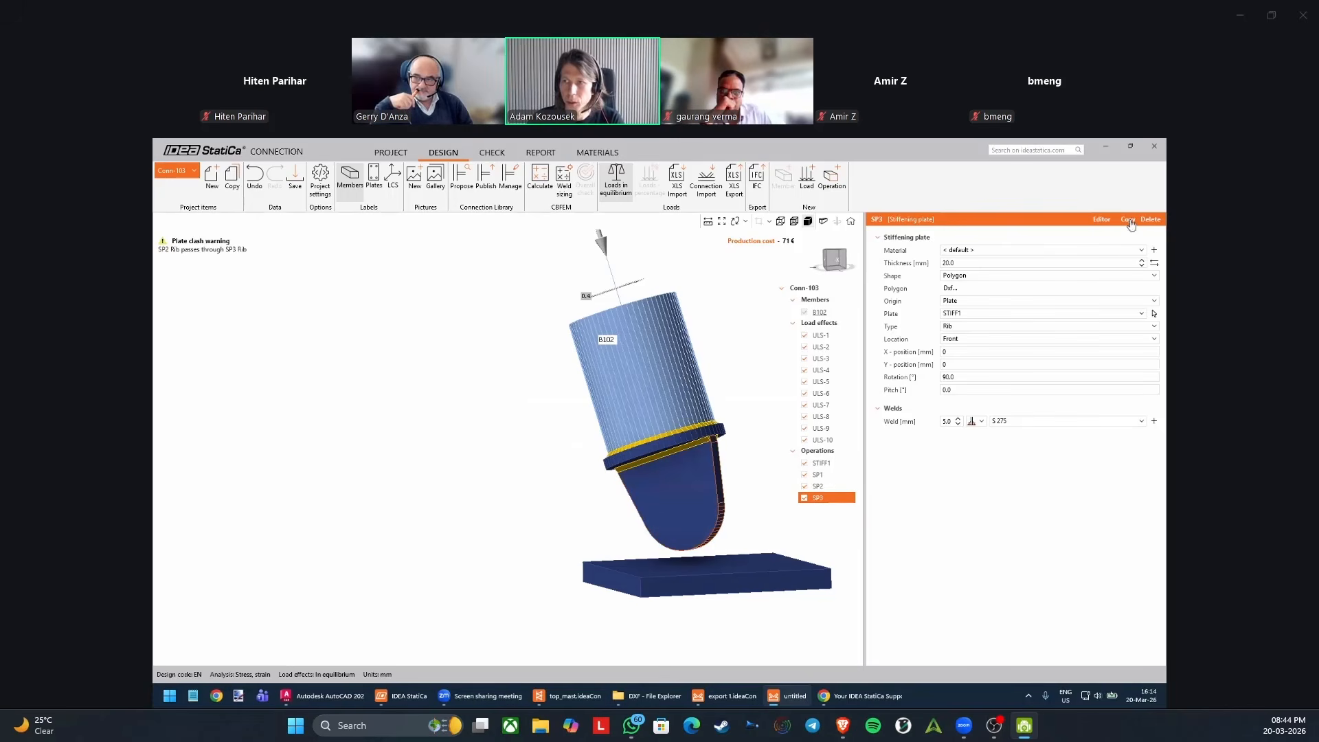
click(951, 289)
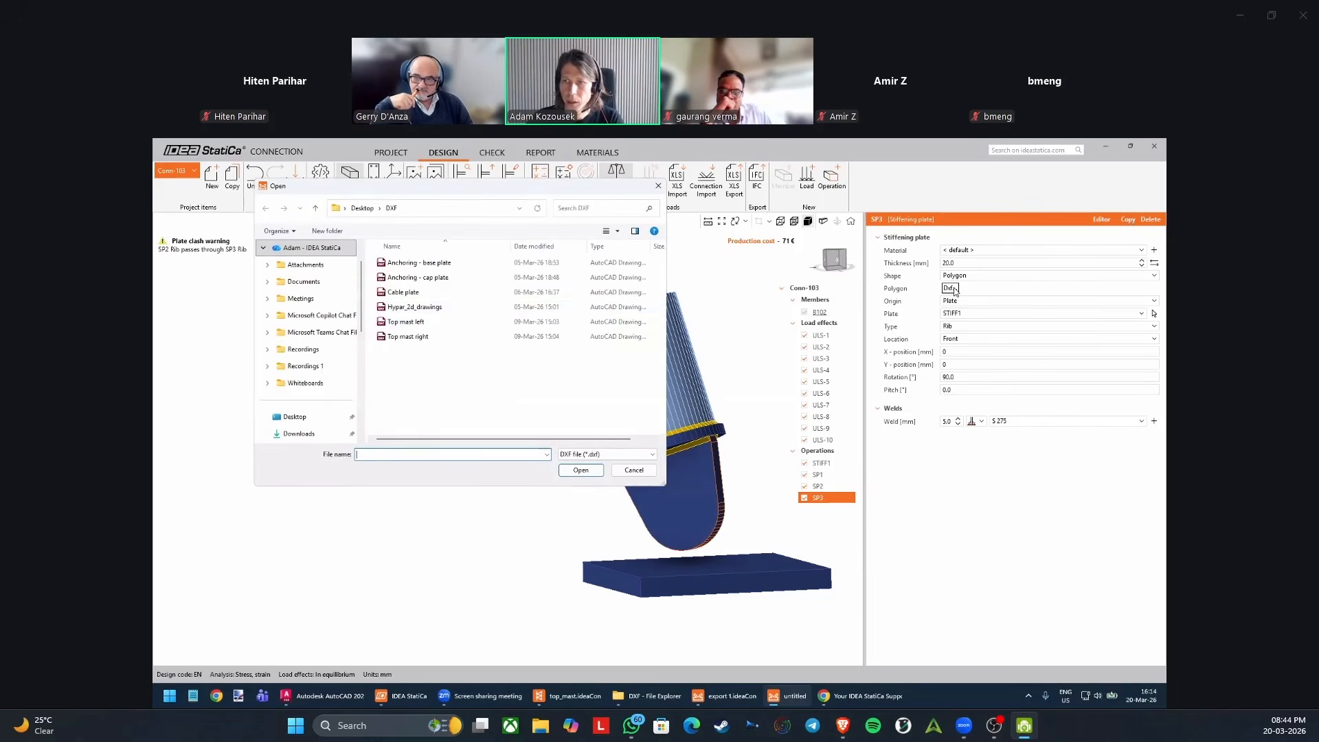
click(434, 261)
double_click(433, 261)
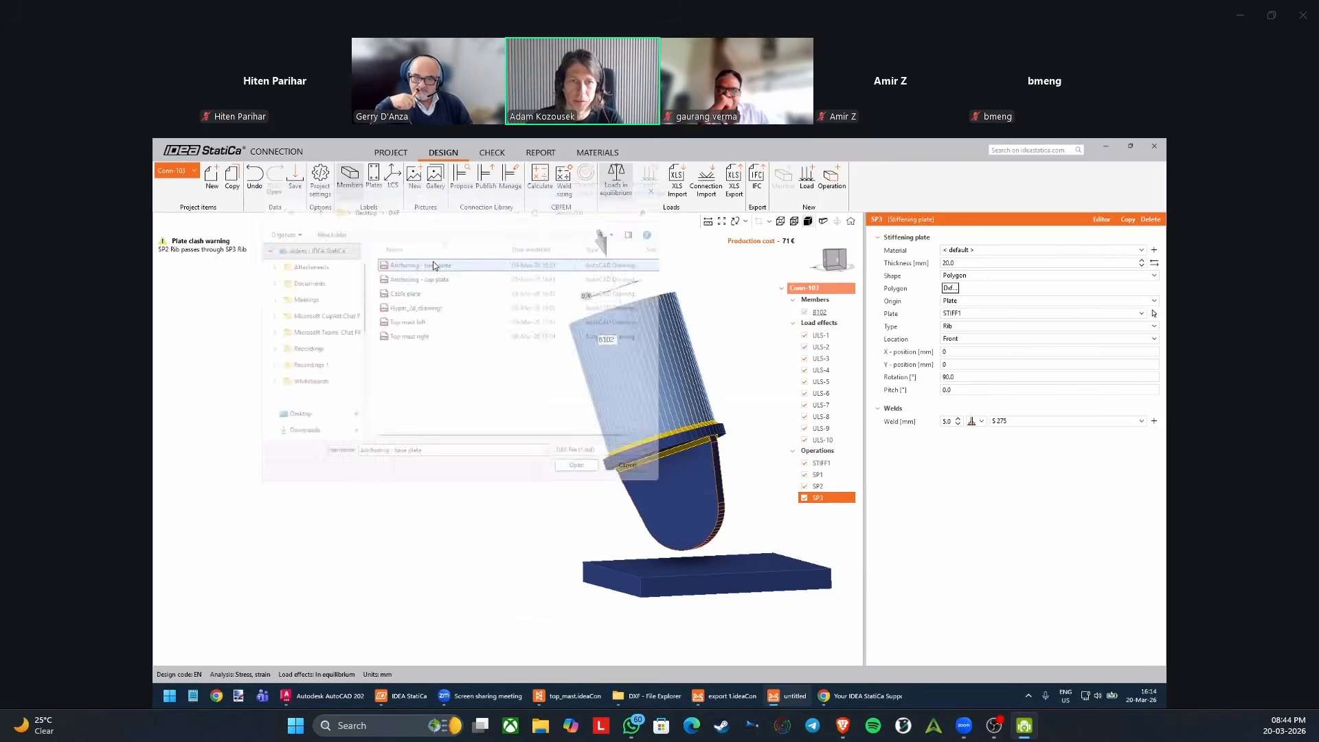
click(573, 363)
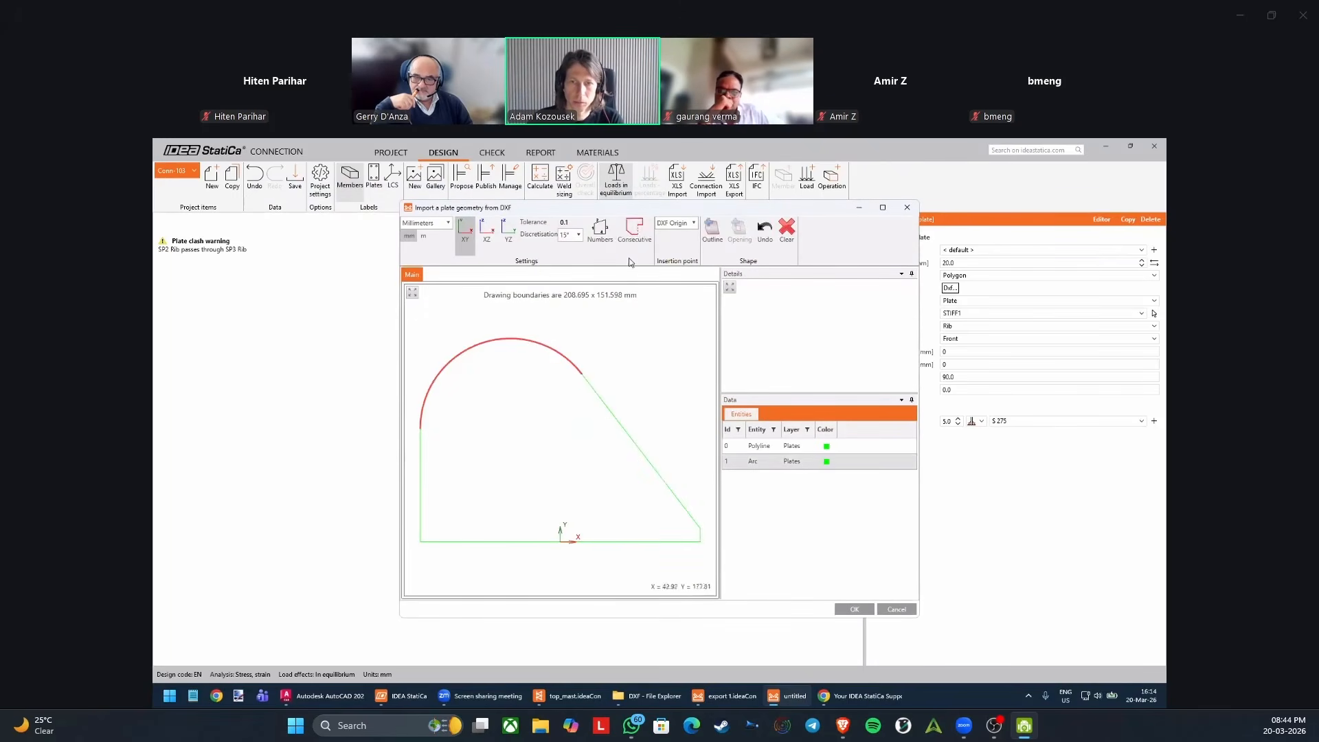
click(712, 230)
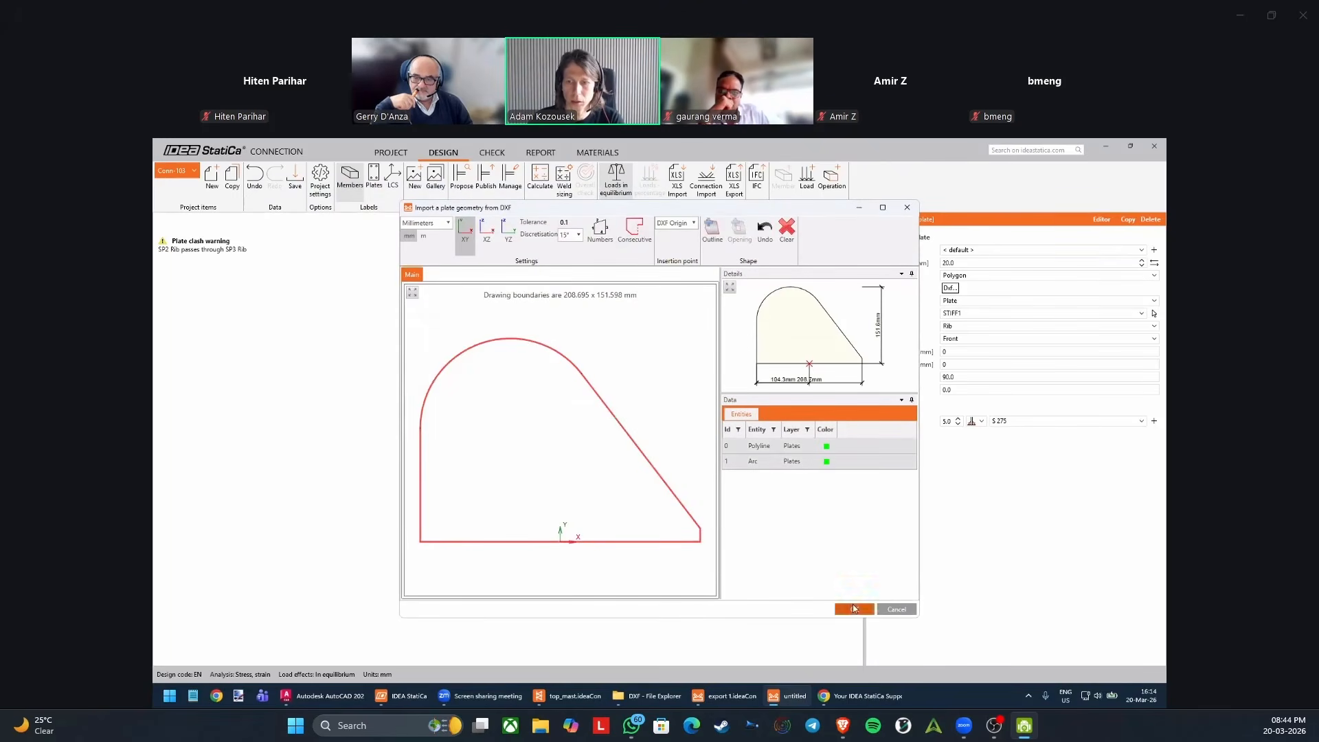
click(846, 610)
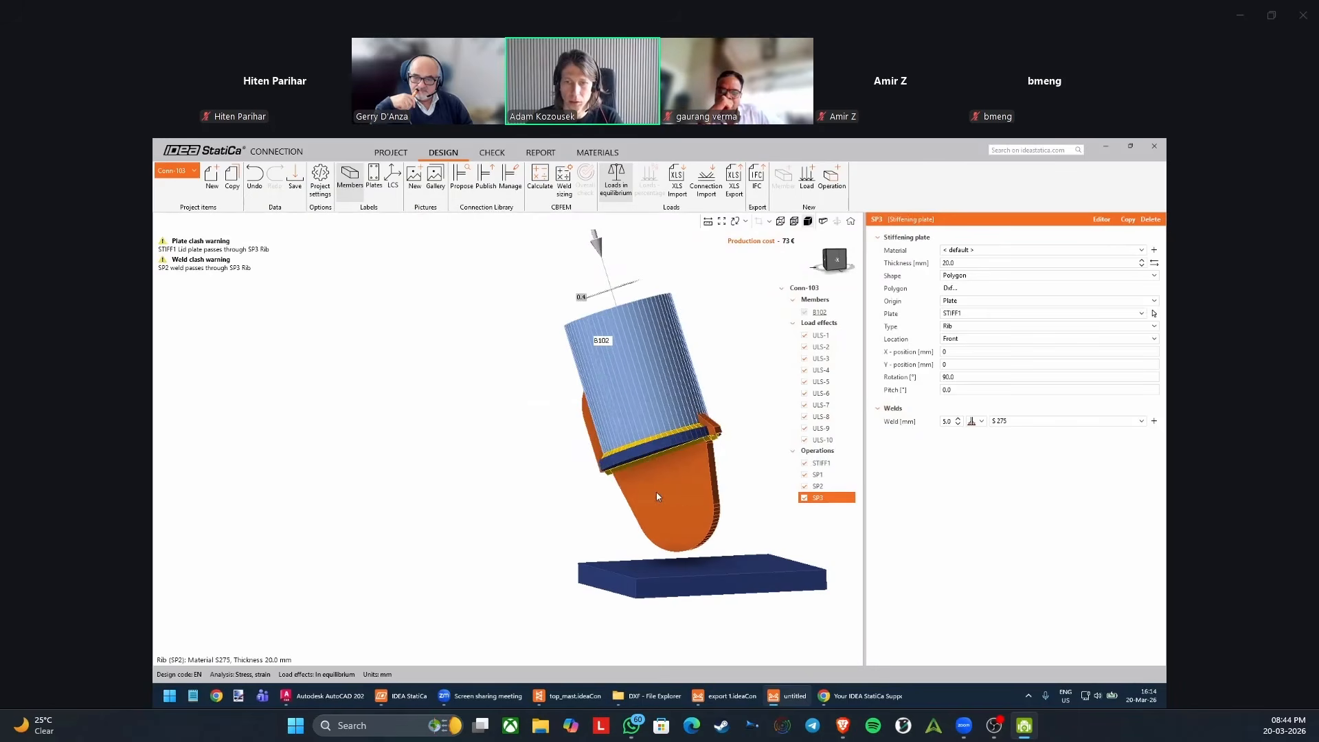
Reassign the copied rib from the mast's cap plate to the bottom plate SP1.
right_drag(645, 521, 696, 517)
middle_drag(689, 519, 639, 467)
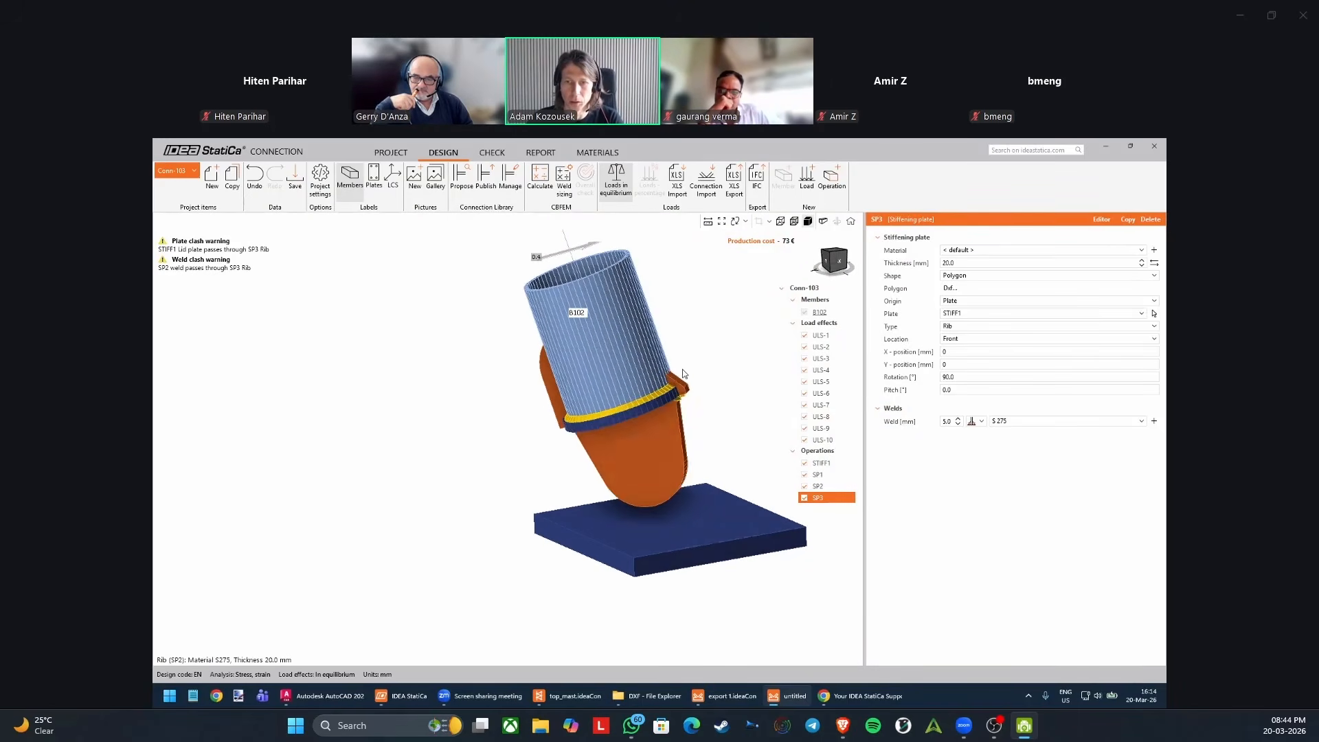
click(1154, 314)
click(693, 539)
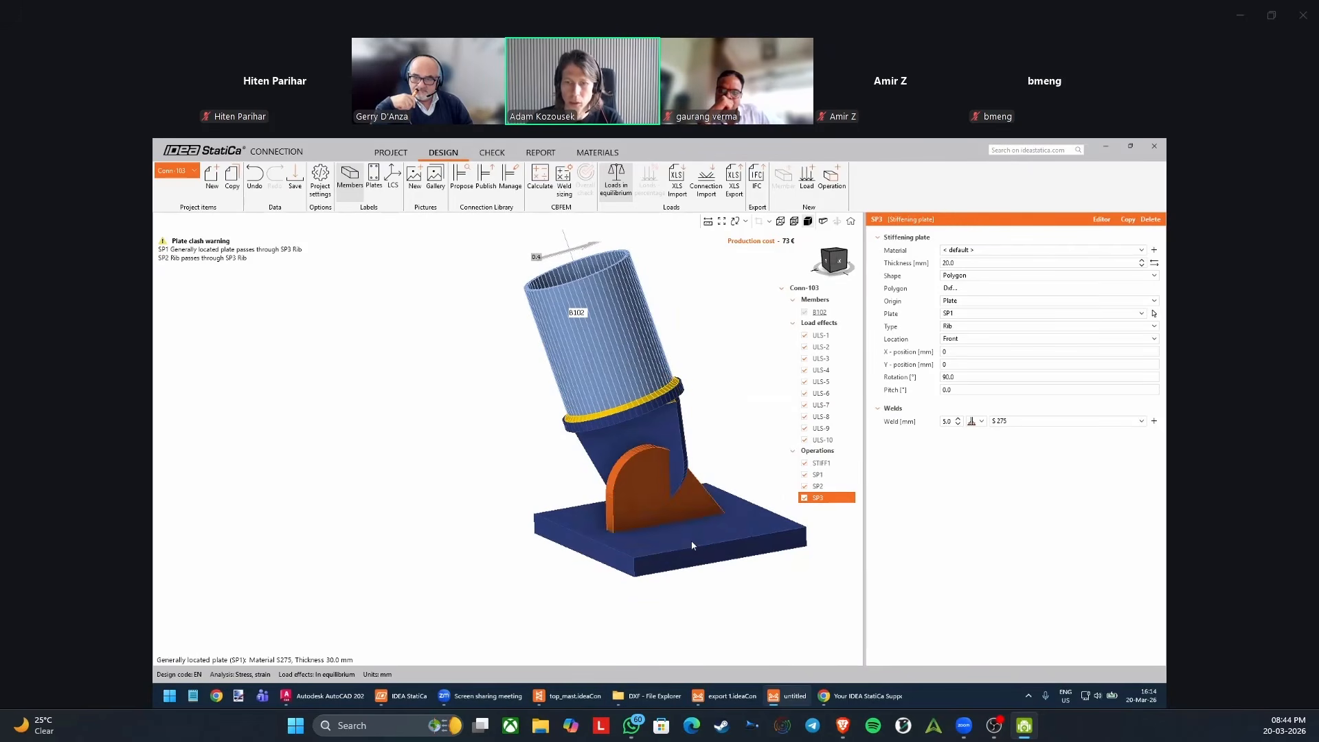
right_drag(684, 534, 666, 526)
middle_drag(666, 527, 590, 517)
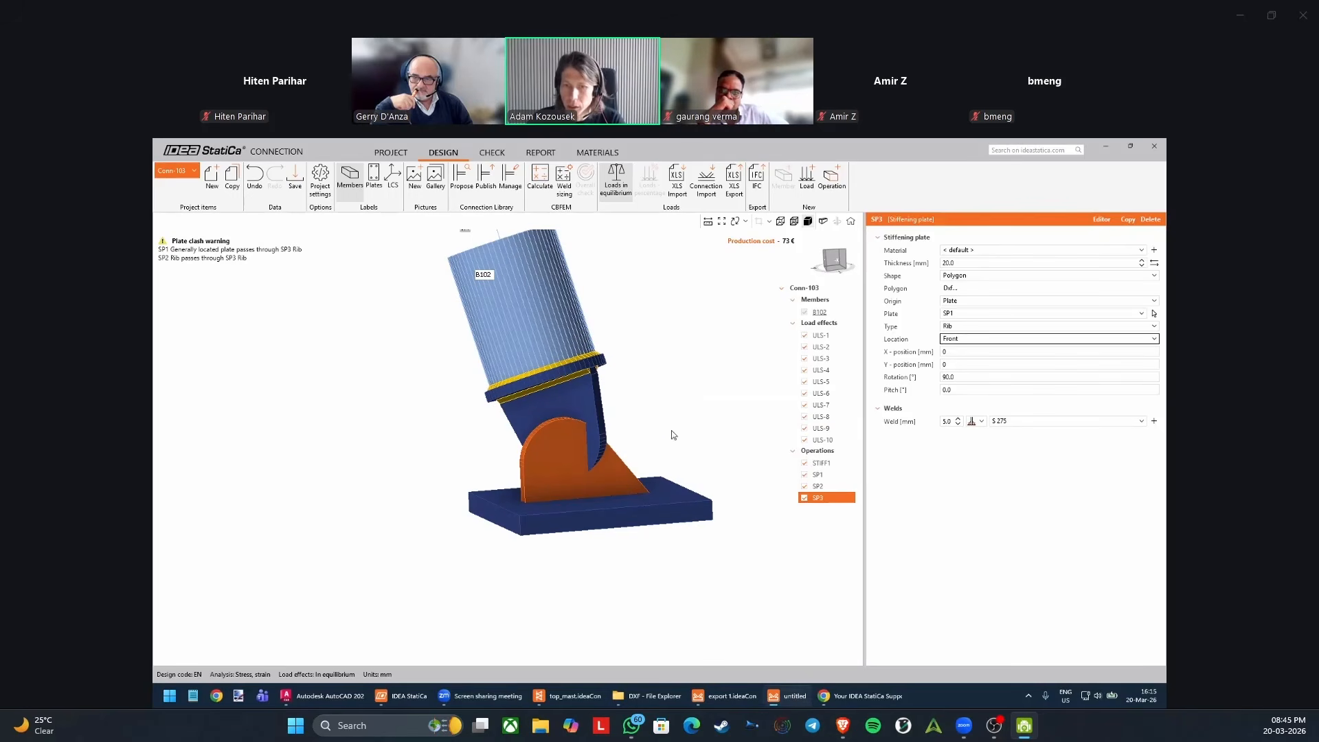
Set the location of the bottom plate's rib to Rear.
mouse_move(671, 430)
right_down()
mouse_move(602, 415)
mouse_move(665, 427)
right_up()
scroll(542, 507, up, 3)
right_drag(542, 507, 526, 549)
scroll(536, 538, up, 3)
scroll(531, 558, down, 3)
scroll(518, 549, up, 2)
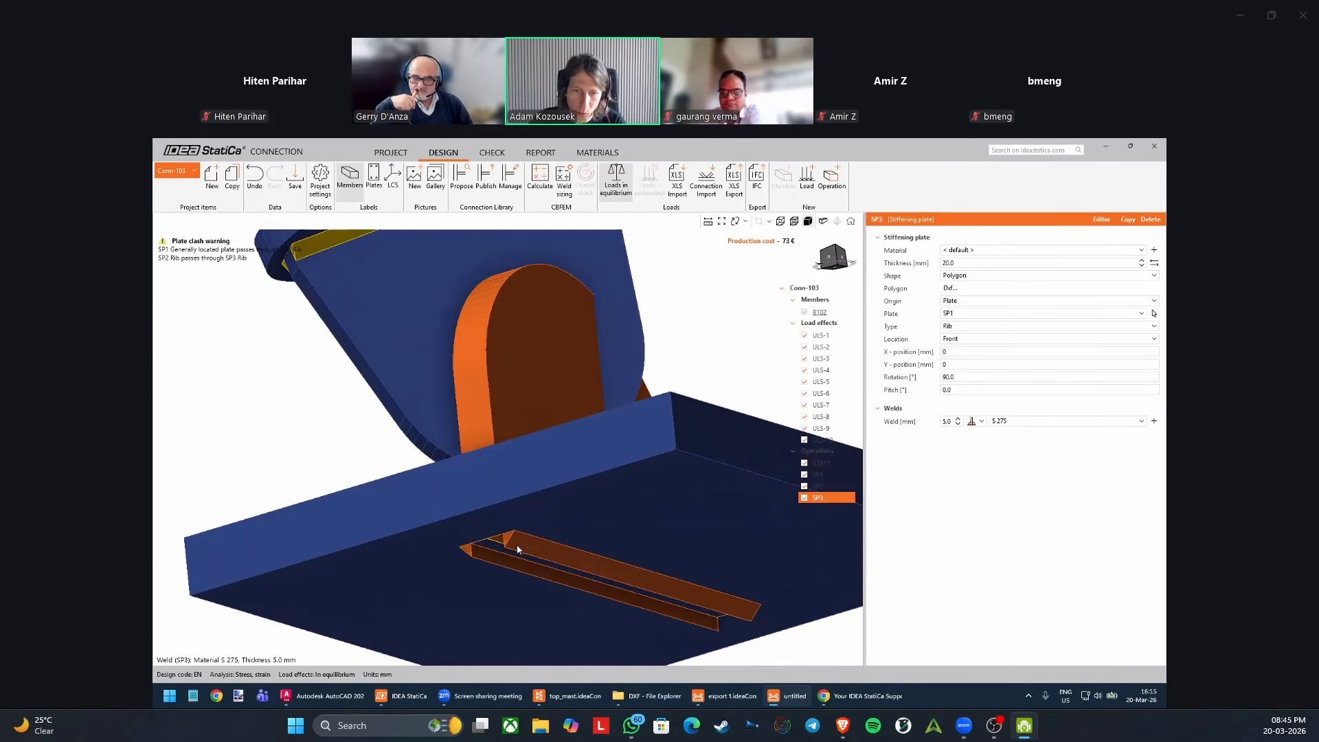
scroll(519, 548, down, 3)
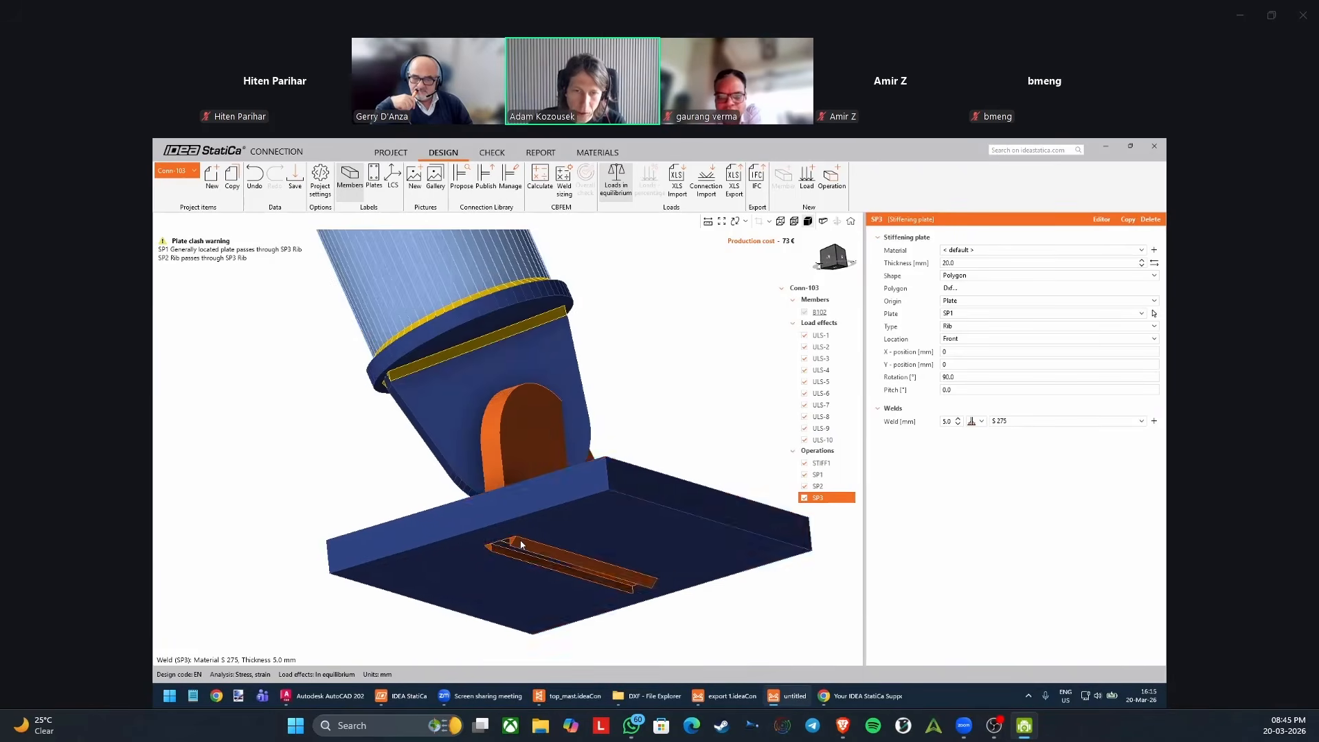
click(960, 340)
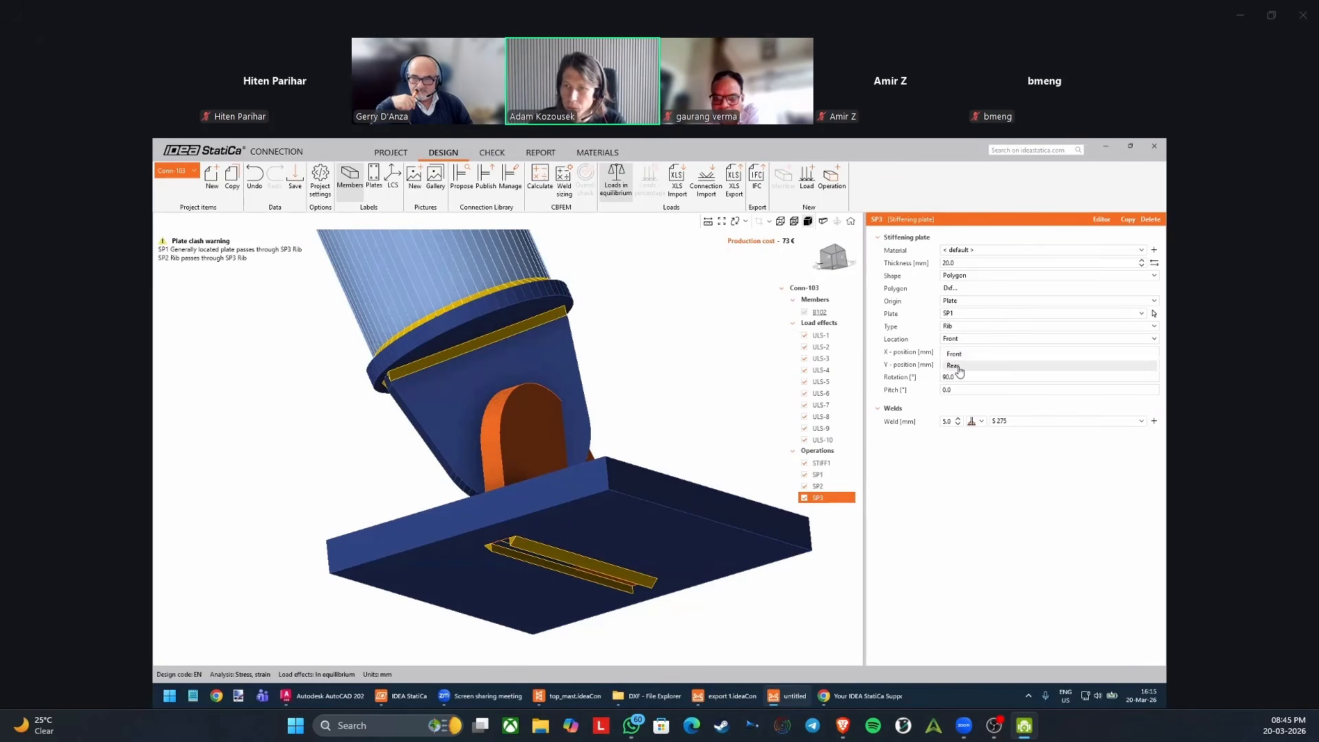
click(954, 365)
Set the pitch of the bottom plate's rib to 180° to flip it above the plate.
right_drag(598, 391, 580, 476)
scroll(531, 409, up, 5)
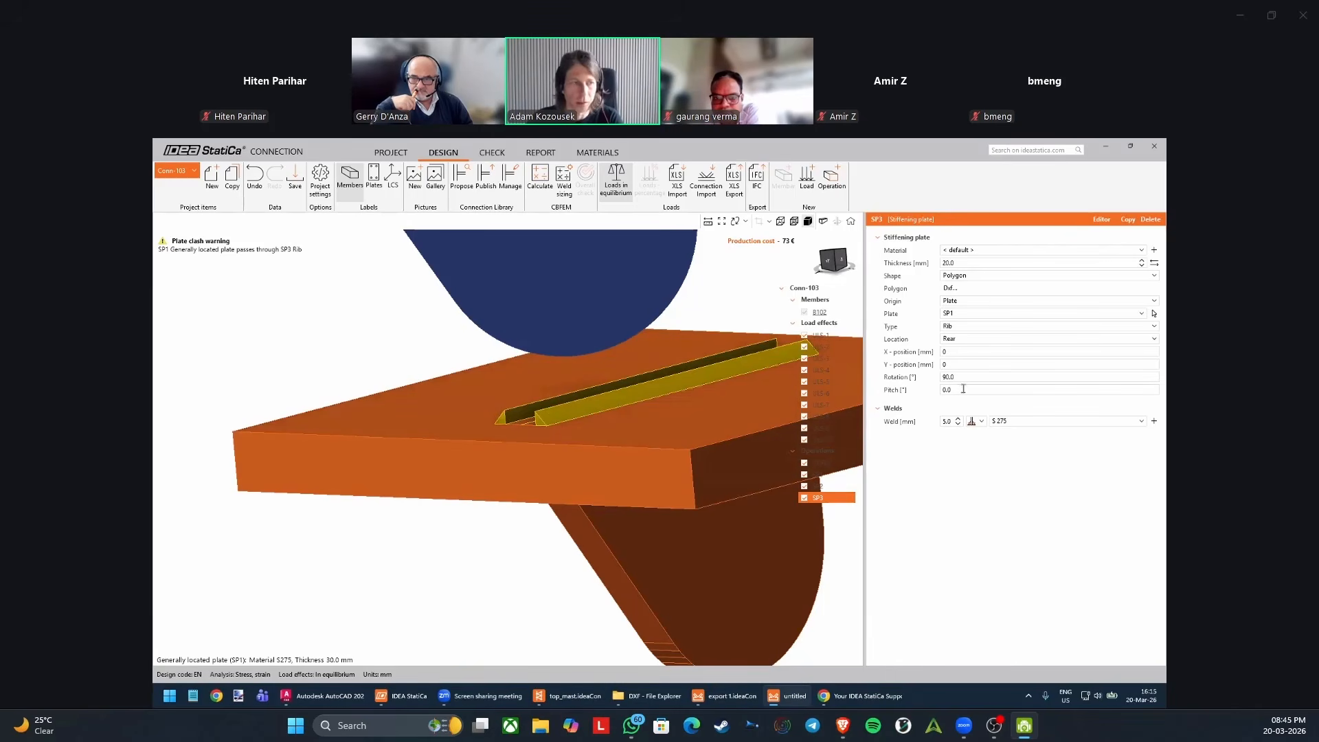
click(963, 389)
text(180)
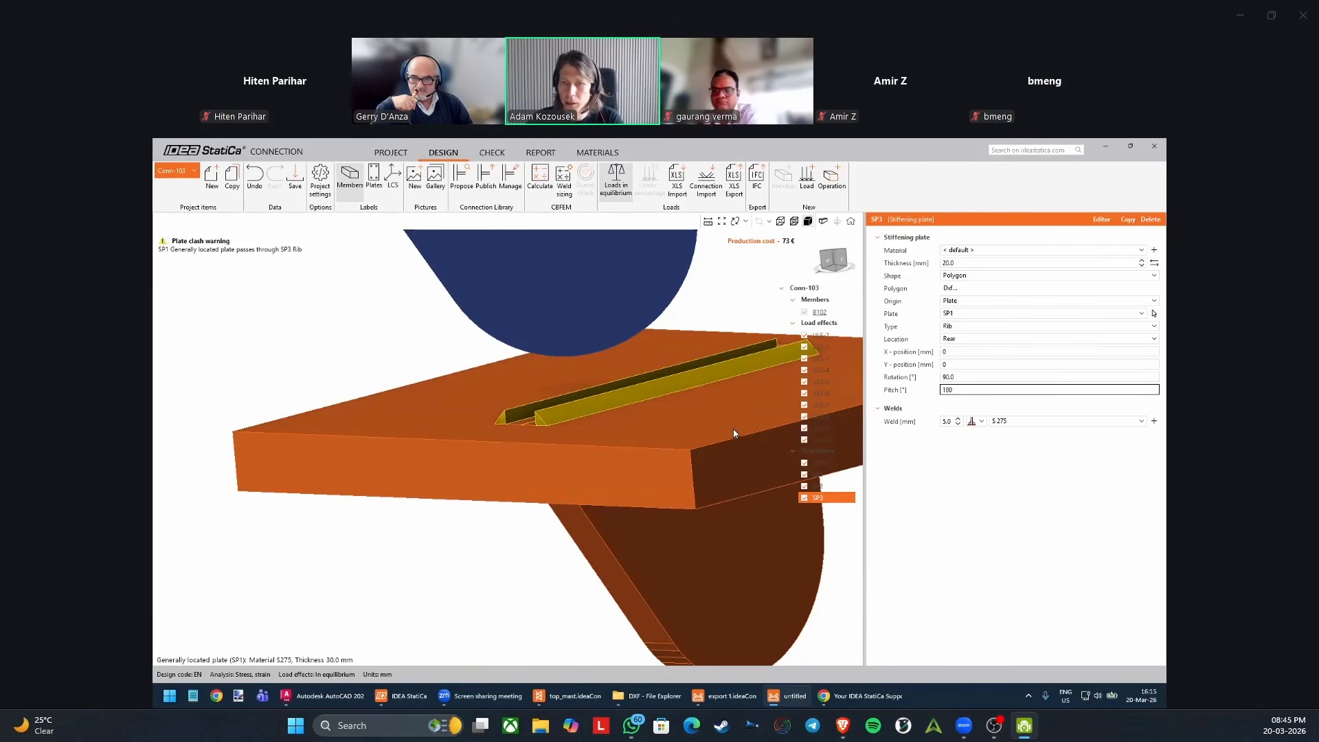
key(Tab)
right_drag(683, 406, 660, 474)
right_drag(489, 376, 621, 436)
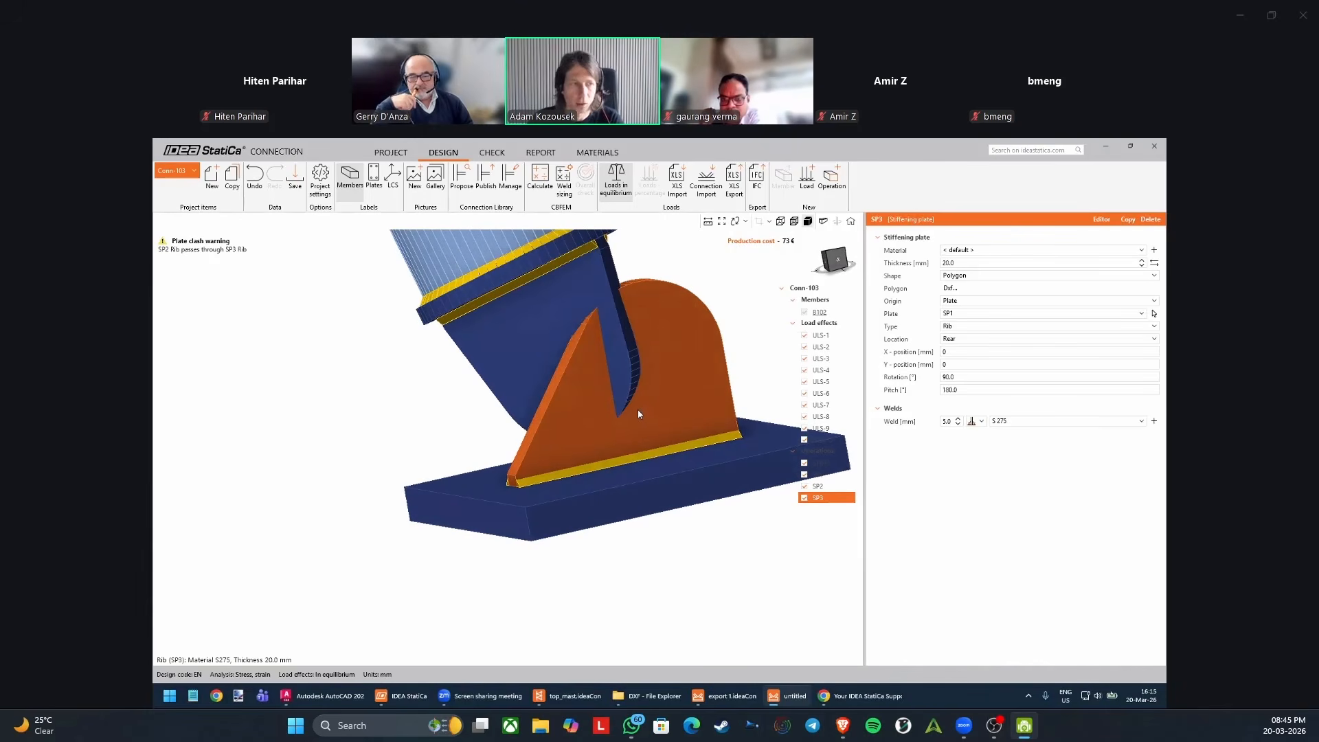
Set the rotation of the bottom plate's rib to 0°.
click(979, 376)
text(0)
key(Tab)
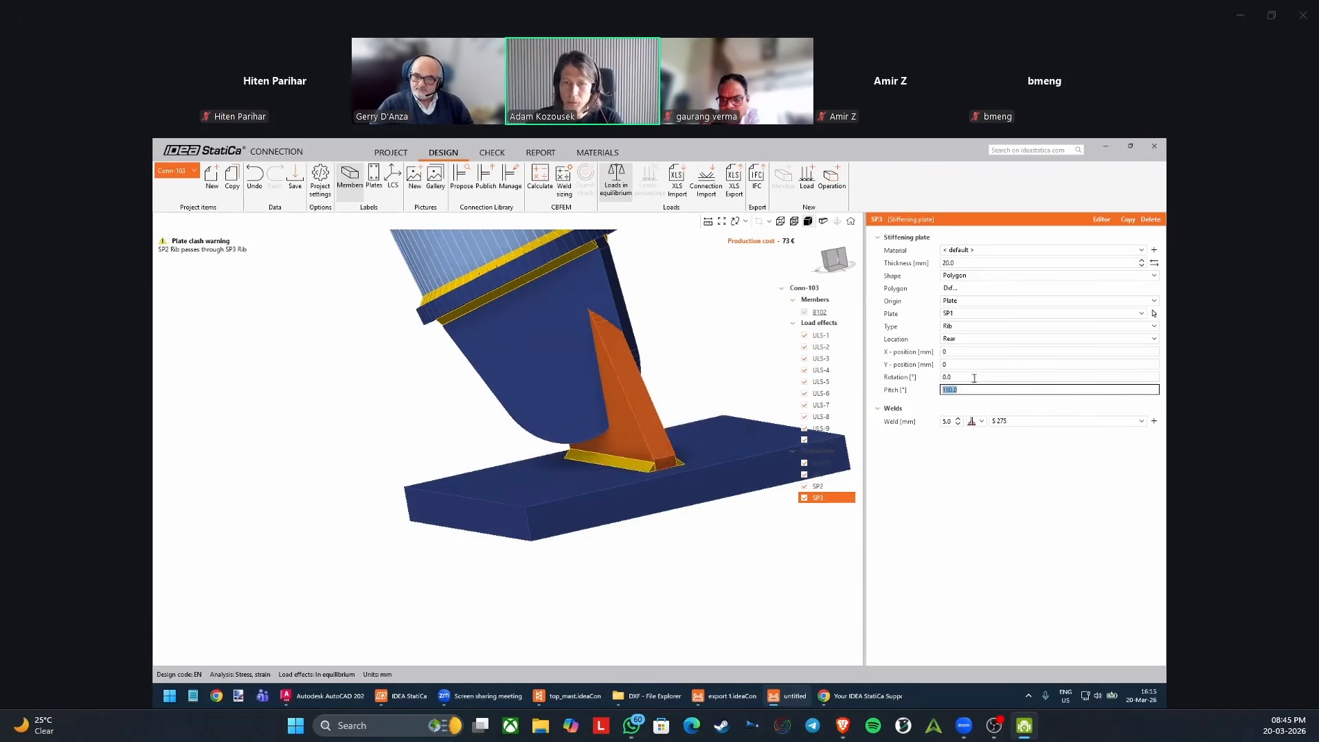
Examine from several sides how the bottom plate's rib is oriented relative to the rib beneath the mast's cap plate.
middle_drag(668, 463, 614, 489)
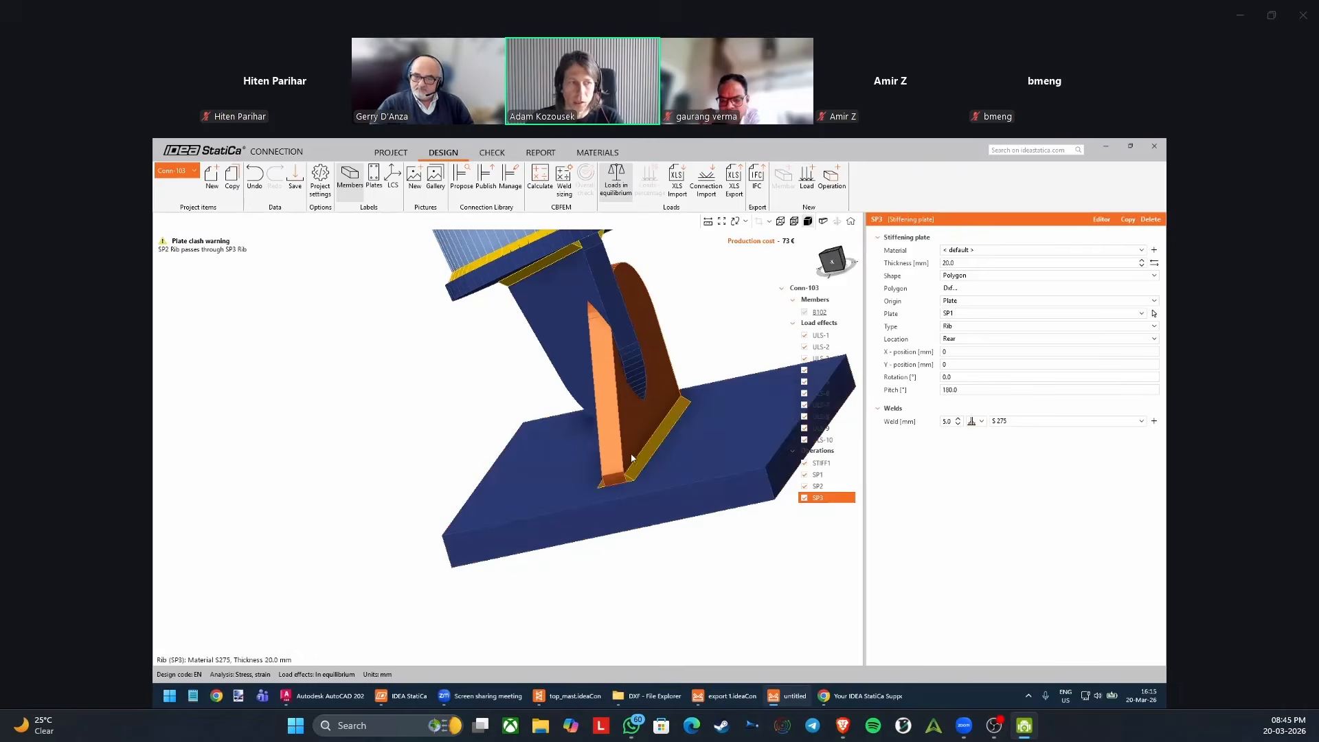
middle_drag(644, 443, 496, 504)
scroll(498, 505, down, 3)
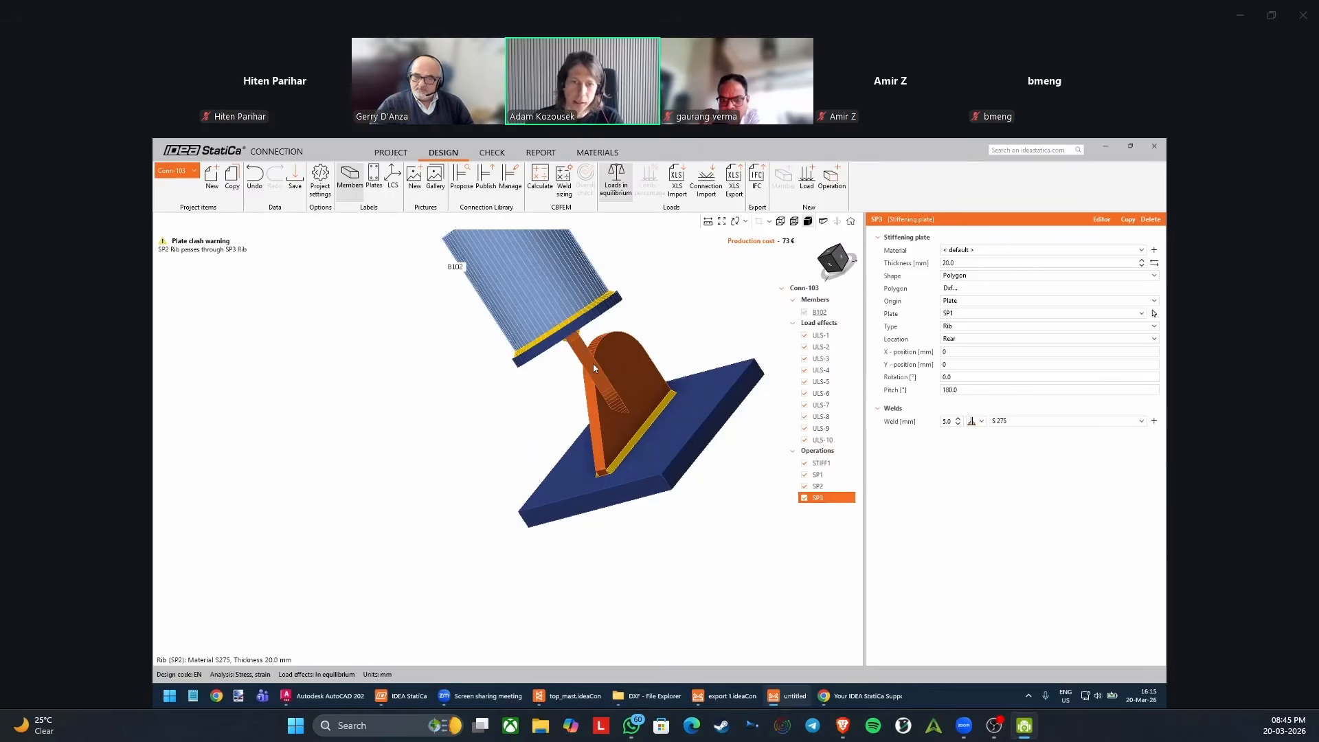
scroll(595, 364, up, 1)
middle_drag(608, 383, 679, 533)
middle_drag(654, 367, 654, 496)
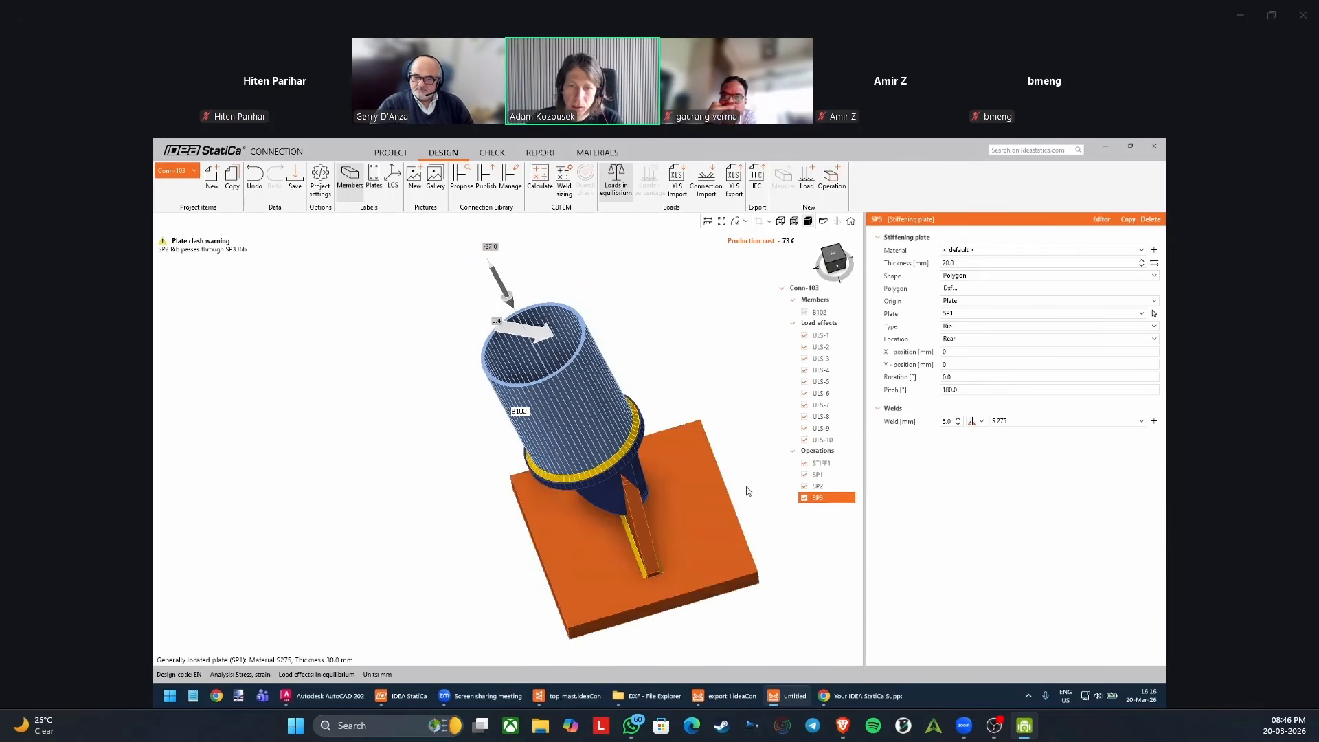
scroll(594, 467, up, 5)
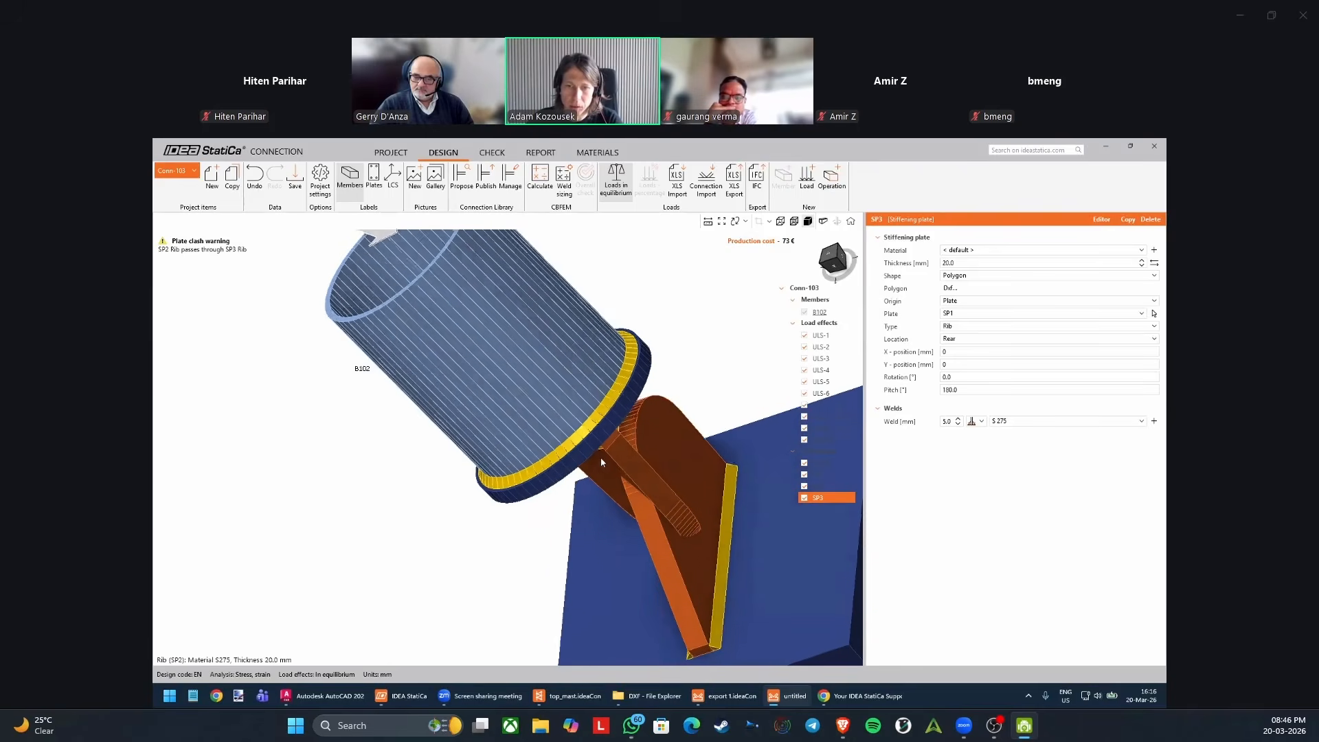
middle_drag(602, 462, 697, 456)
scroll(633, 459, down, 5)
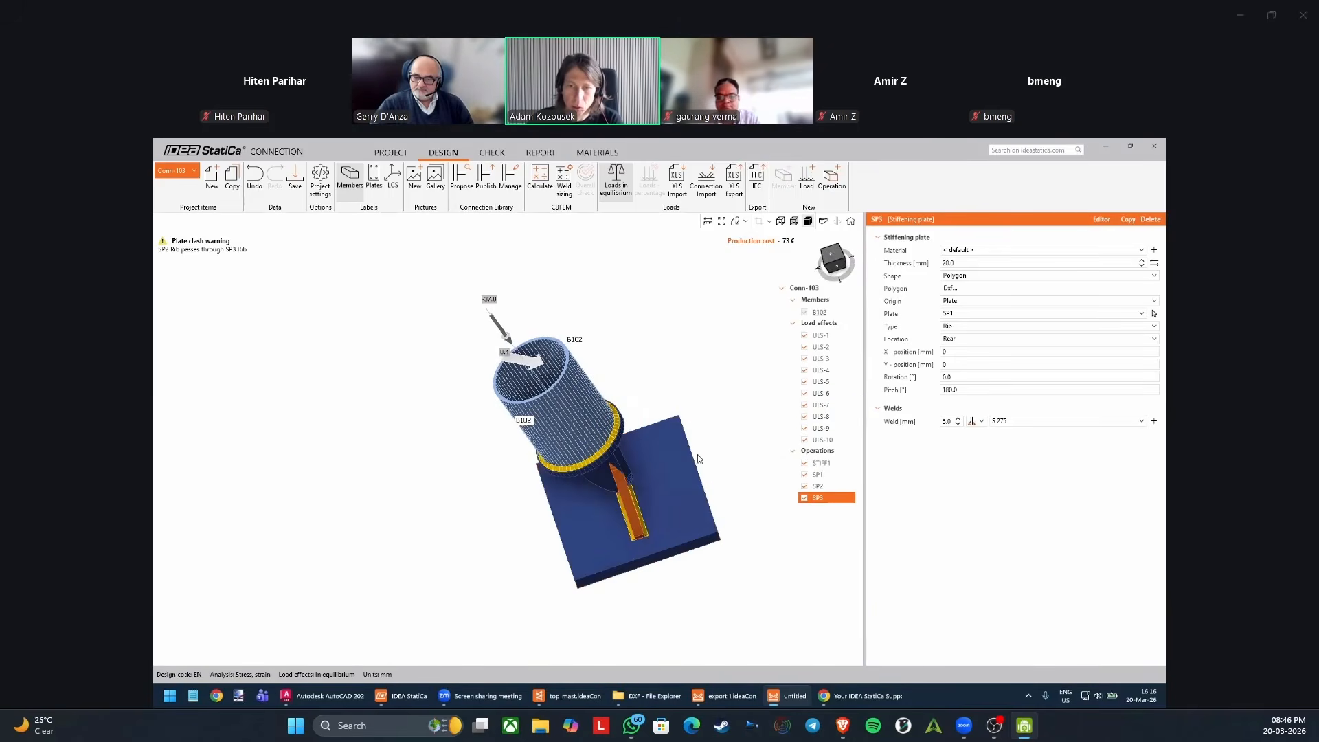
Rotate the bottom plate SP1 about the Z axis to 45°.
click(687, 462)
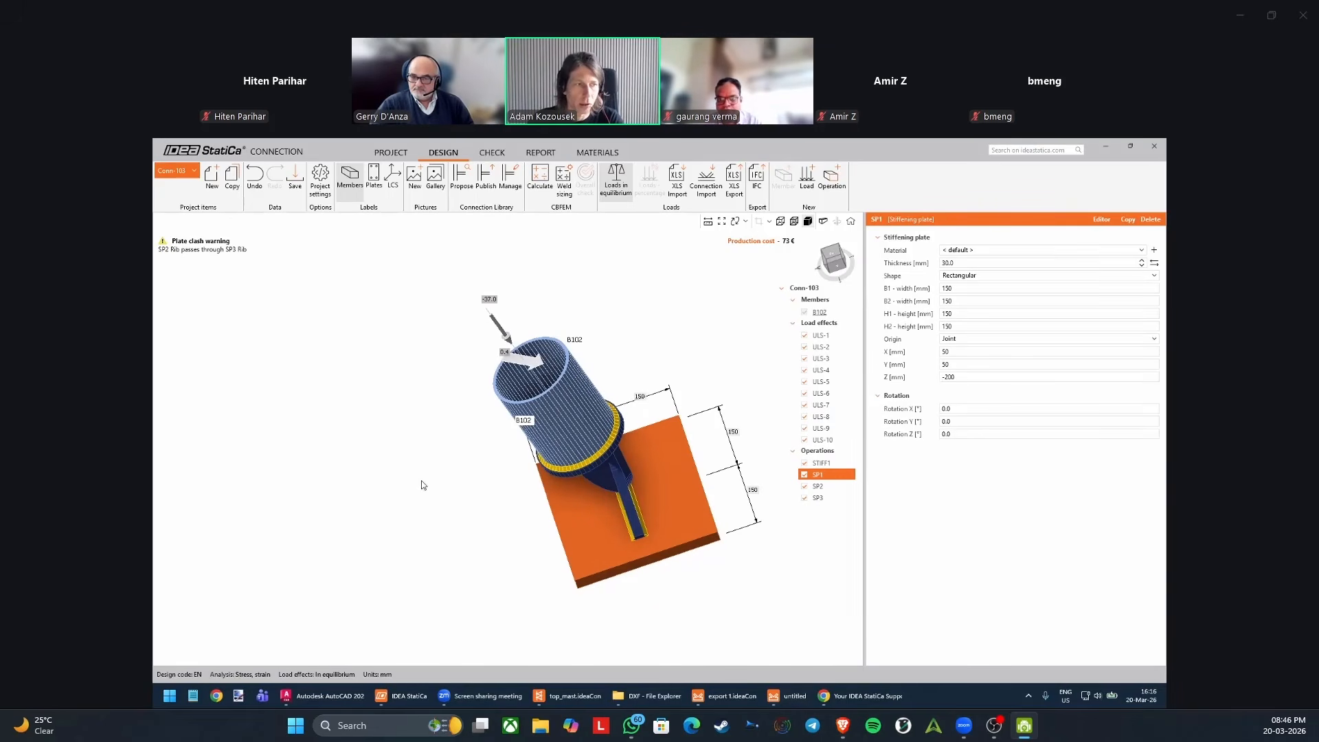
click(986, 433)
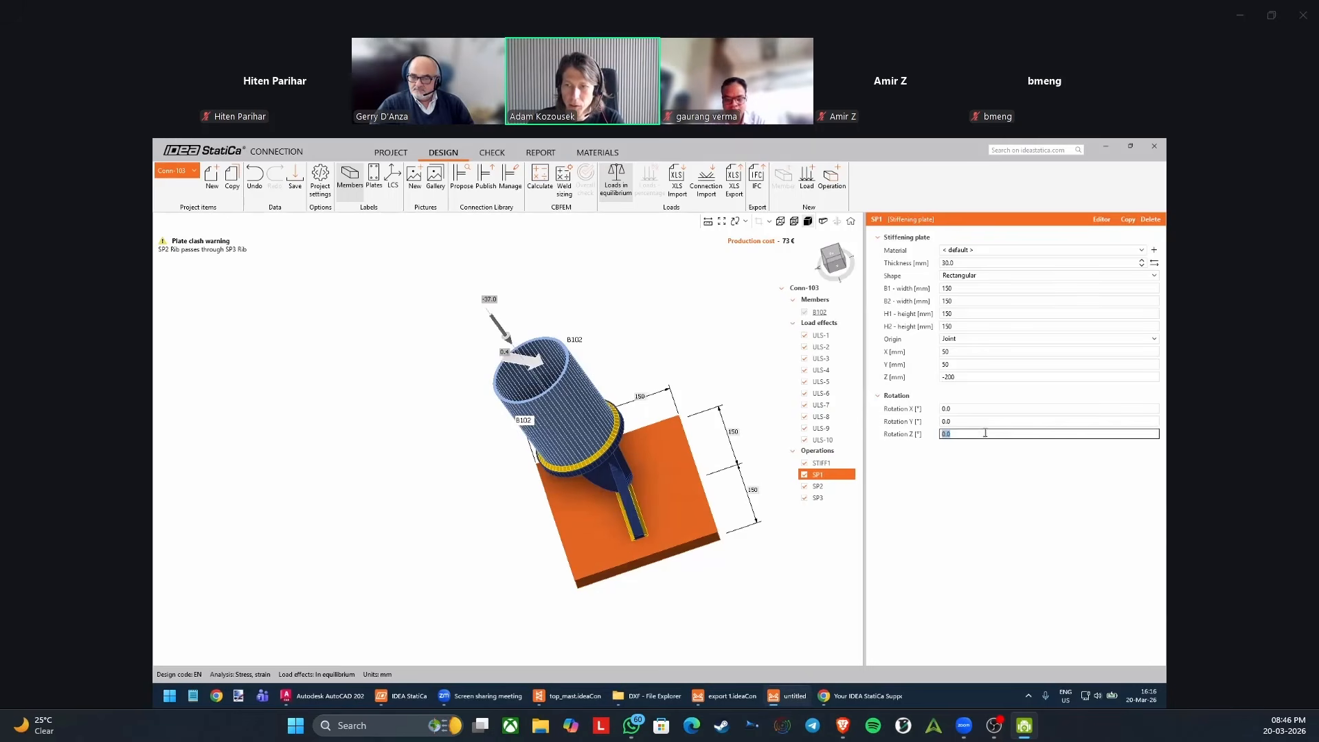
text(20)
key(Return)
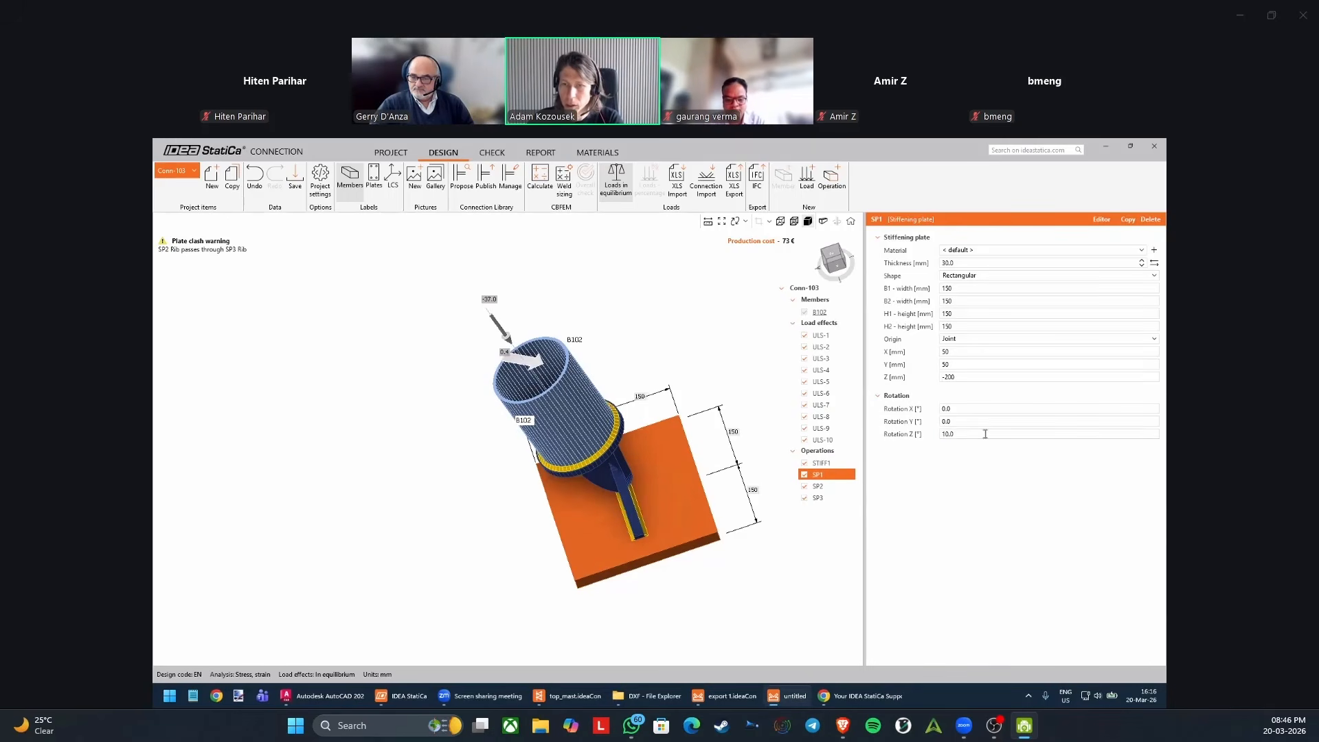
click(985, 433)
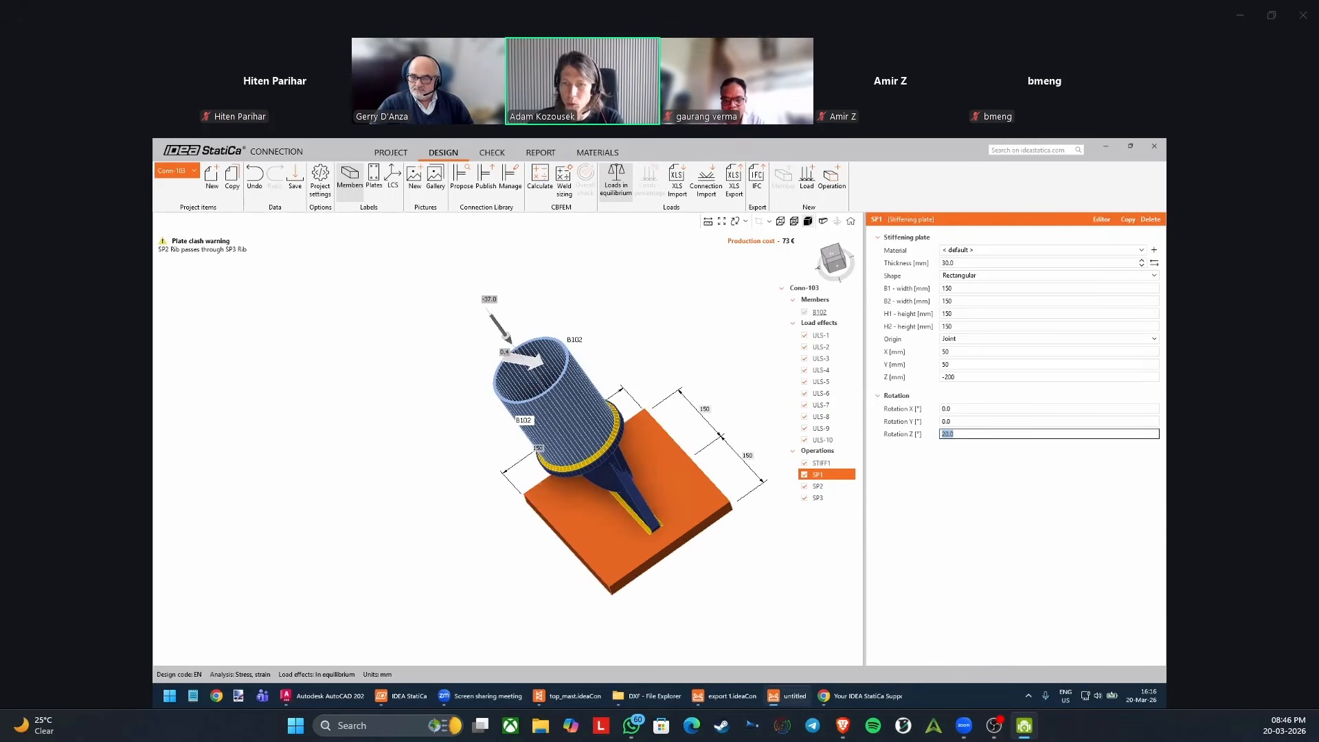
text(45)
key(Return)
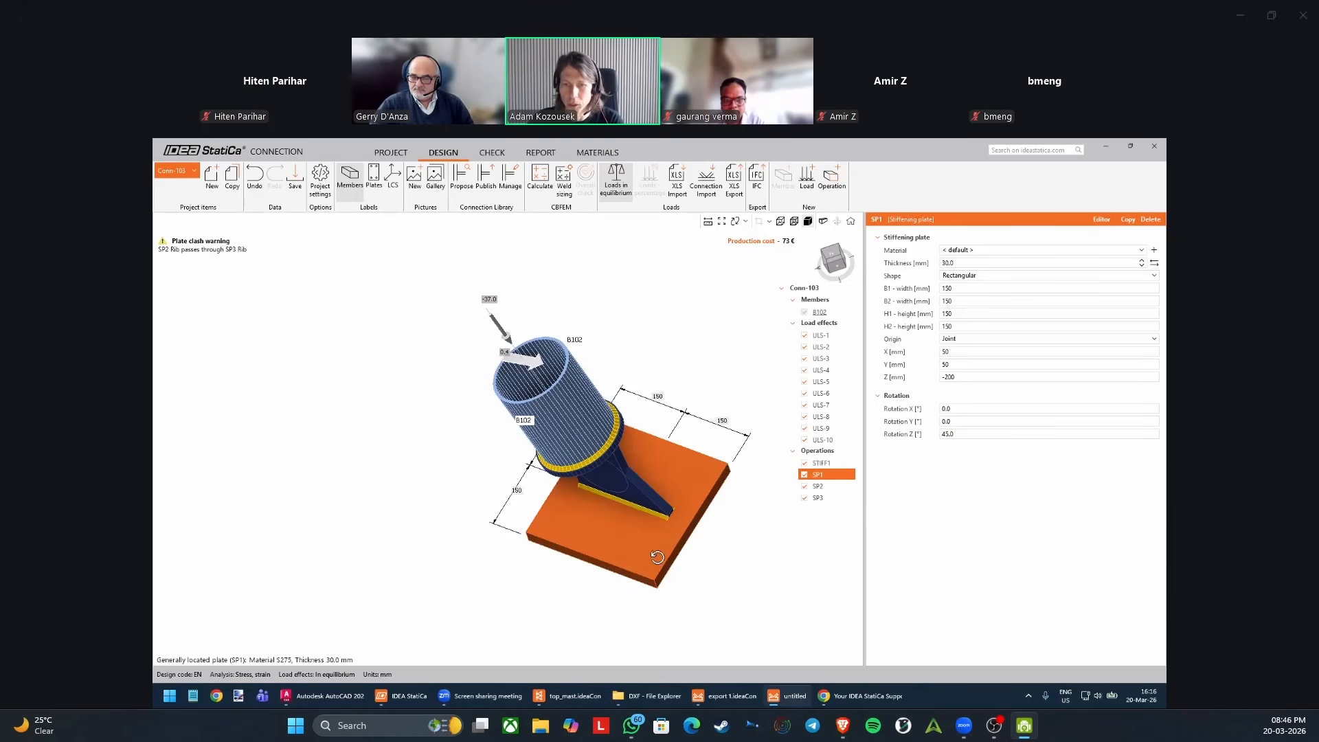
Offset the bottom plate's rib SP3 by setting its Y-position to 20 mm.
middle_drag(650, 552, 575, 408)
scroll(574, 408, up, 3)
click(555, 474)
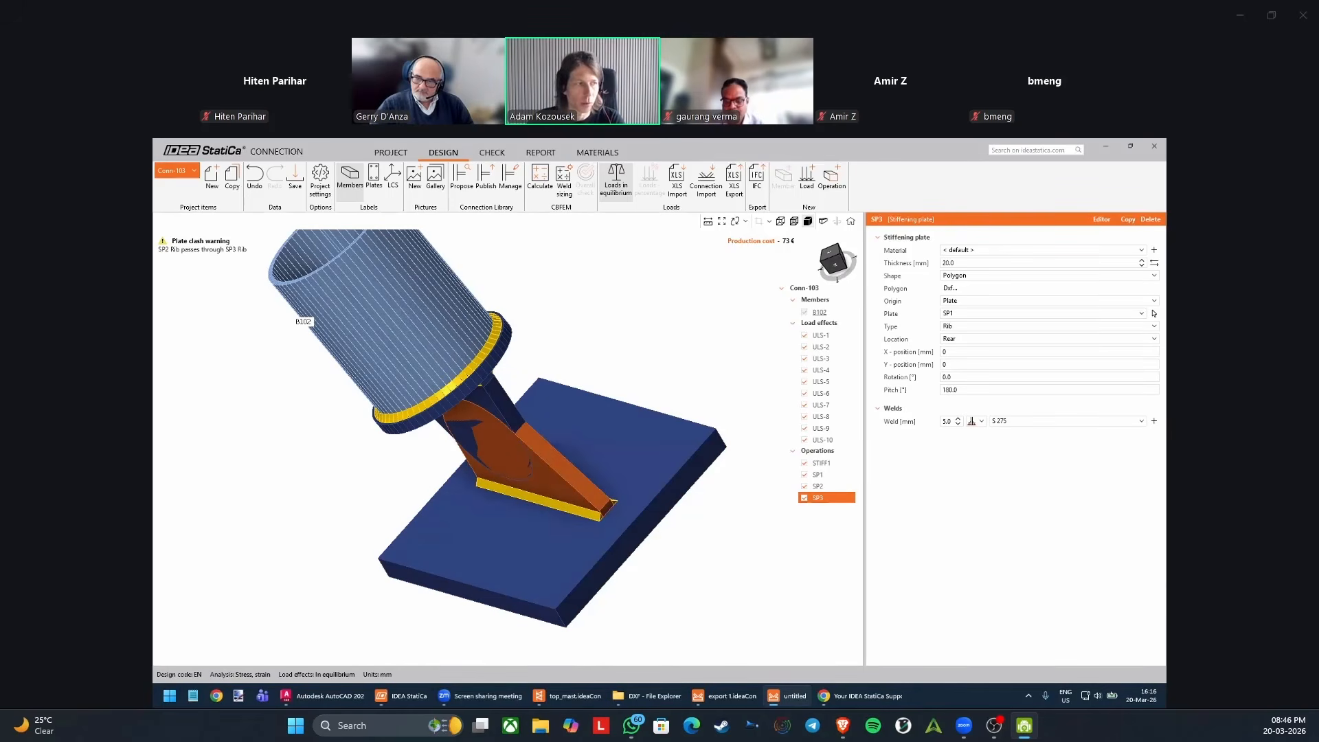
click(953, 366)
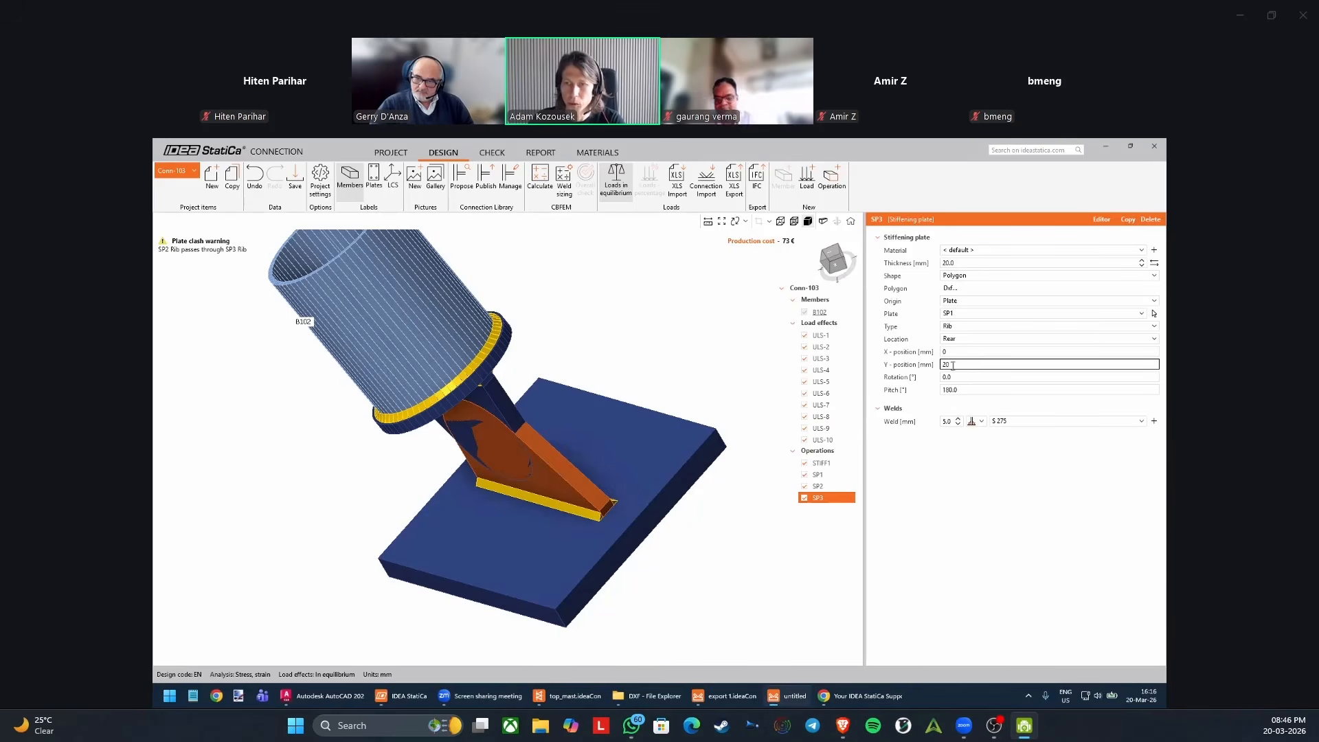
key(Return)
right_drag(583, 546, 539, 474)
right_drag(547, 406, 603, 408)
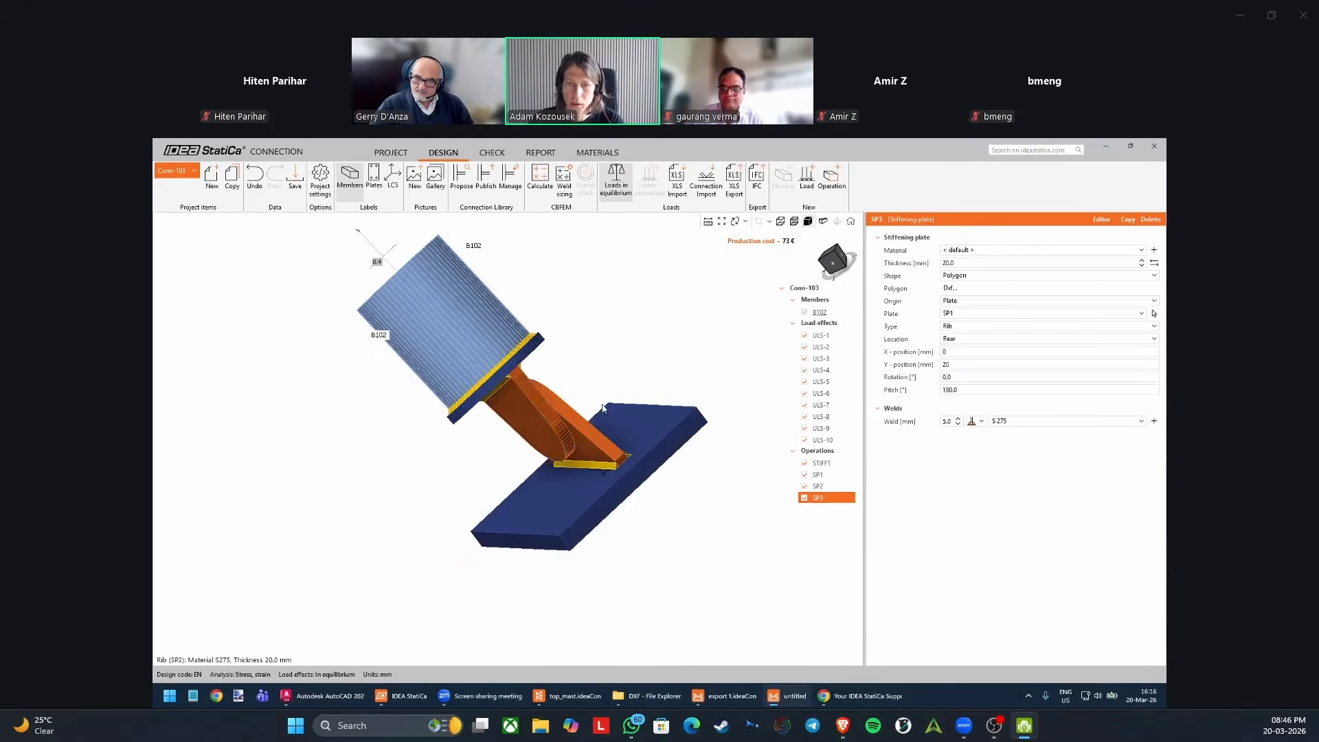
Copy the bottom plate's rib and set the copy's Y-position to -20 mm.
click(1129, 220)
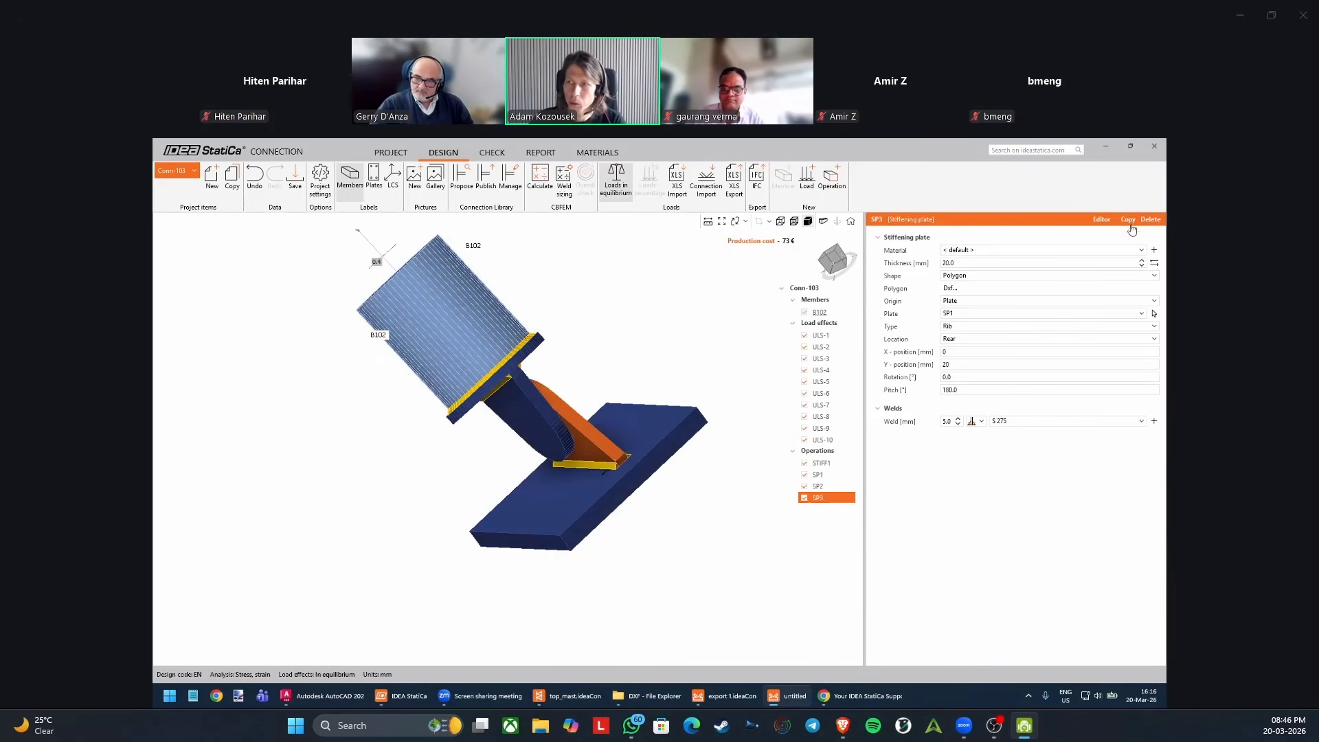
click(982, 366)
text(-20)
key(Tab)
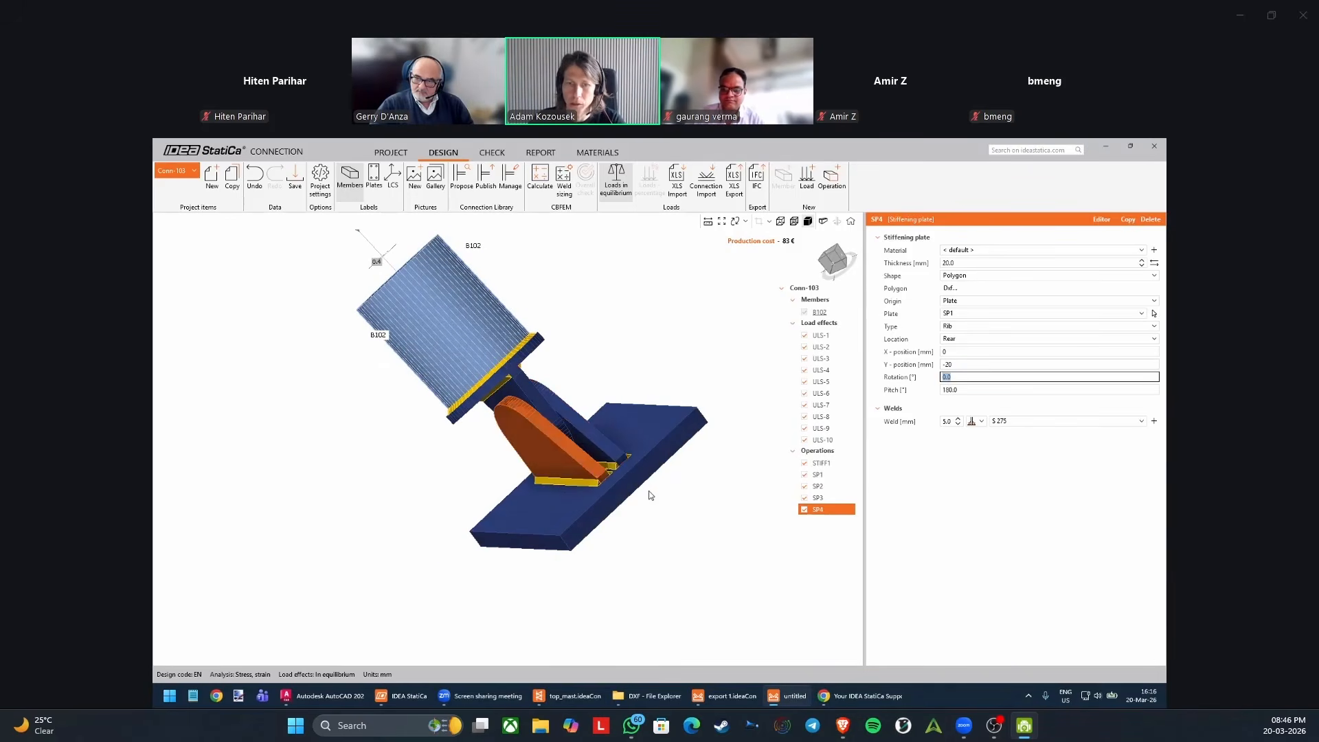
right_drag(672, 301, 621, 371)
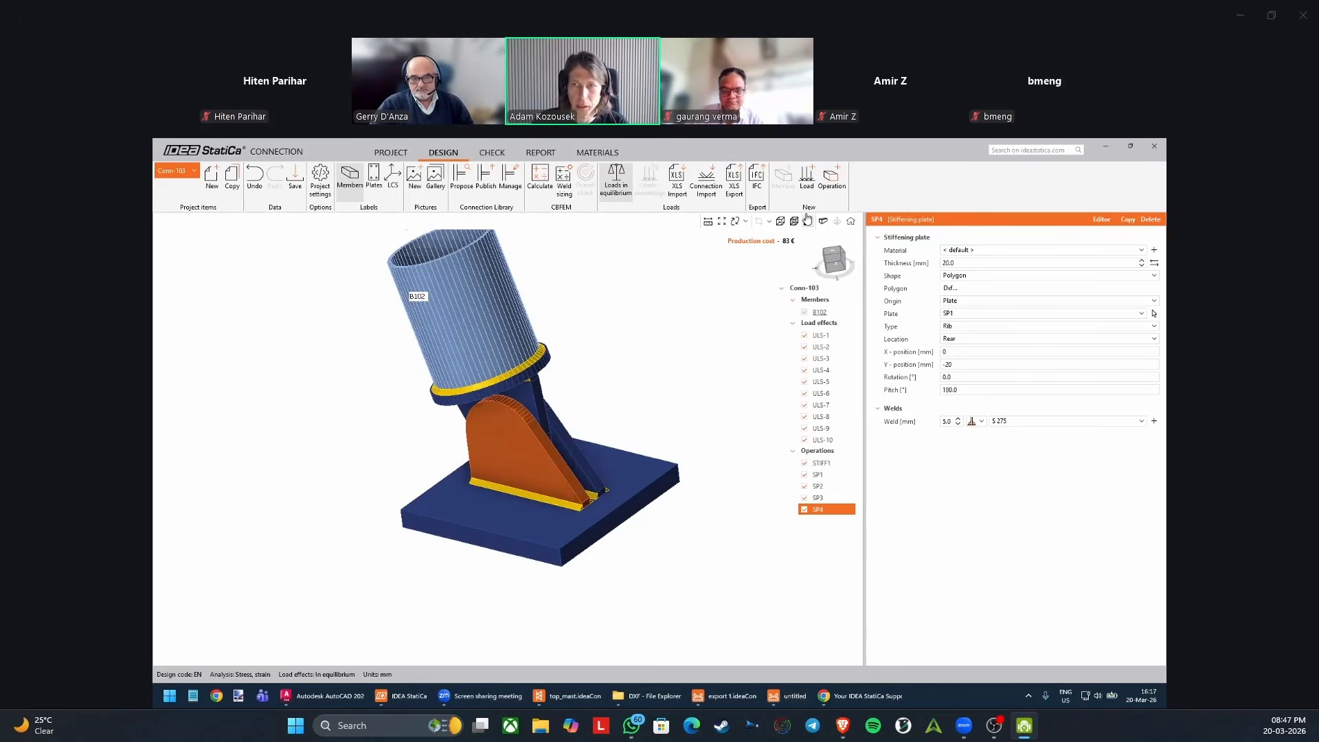
Add a fastener grid operation and set its fastener to Pin.
click(834, 182)
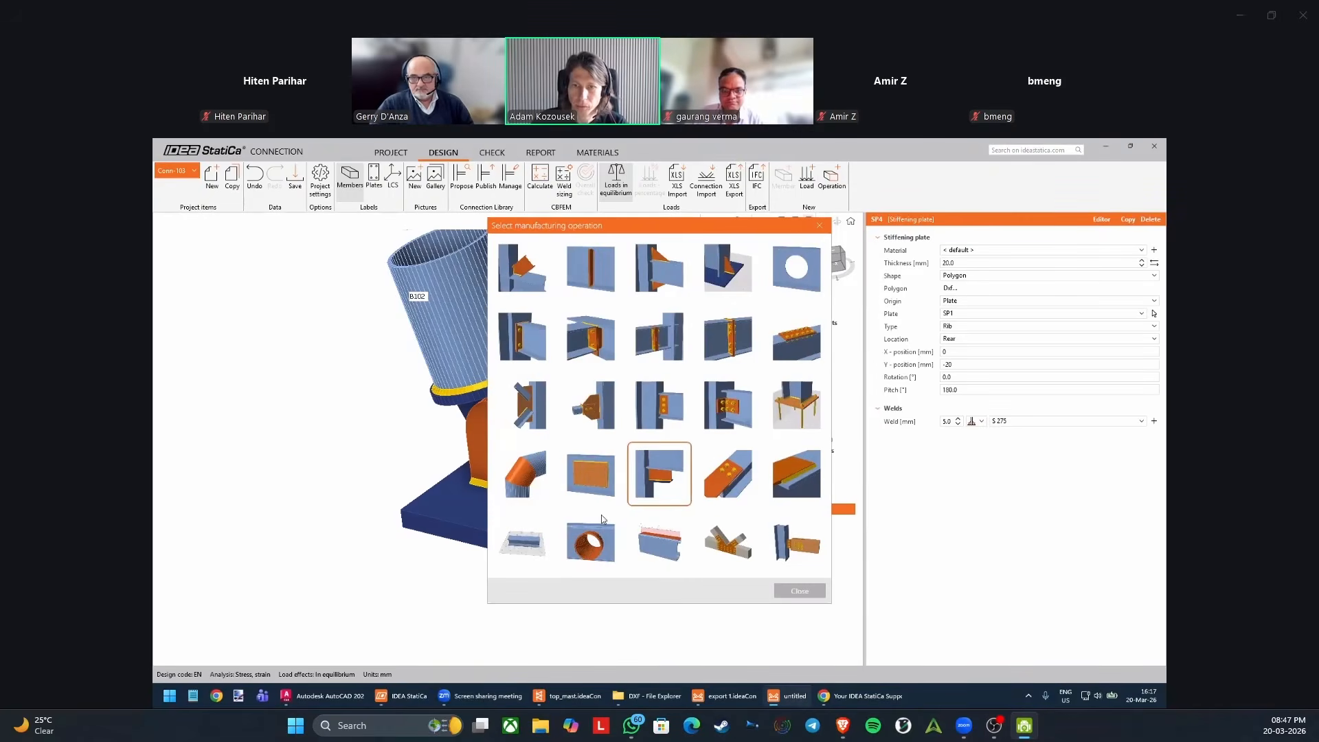
click(731, 471)
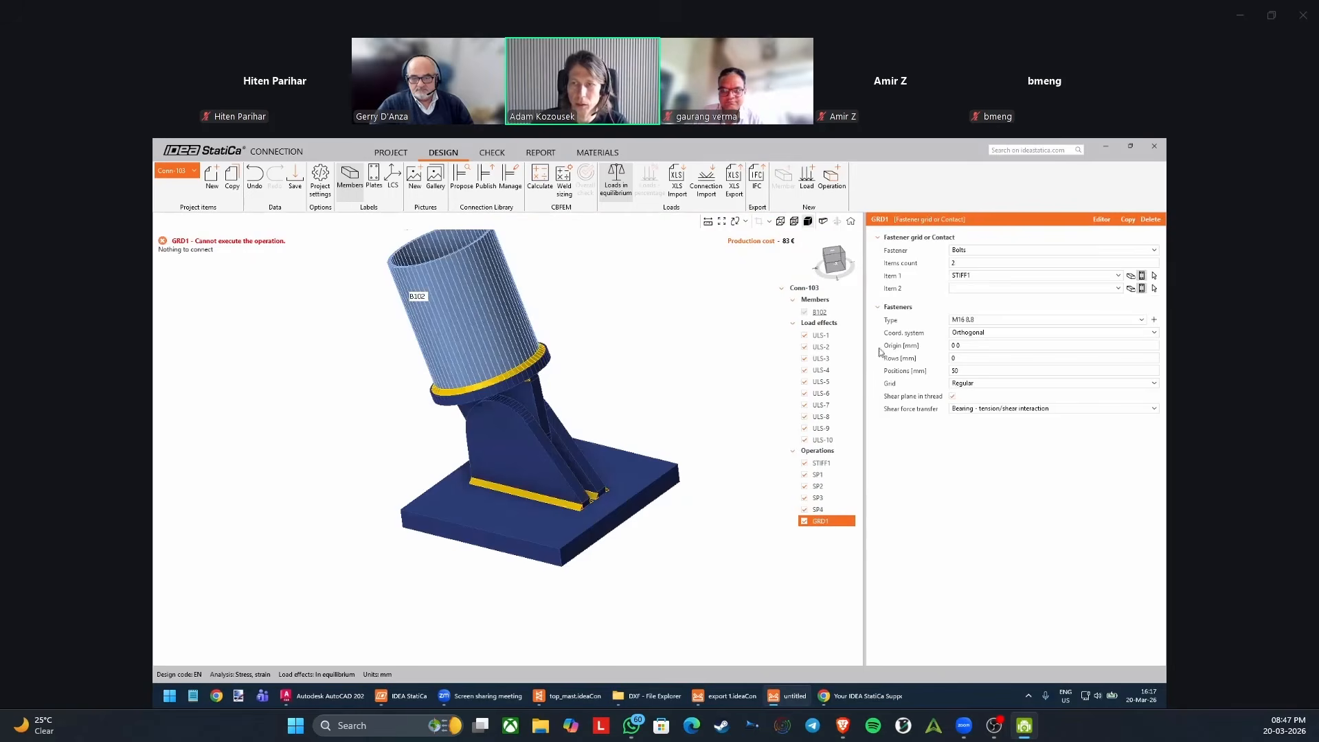
click(968, 251)
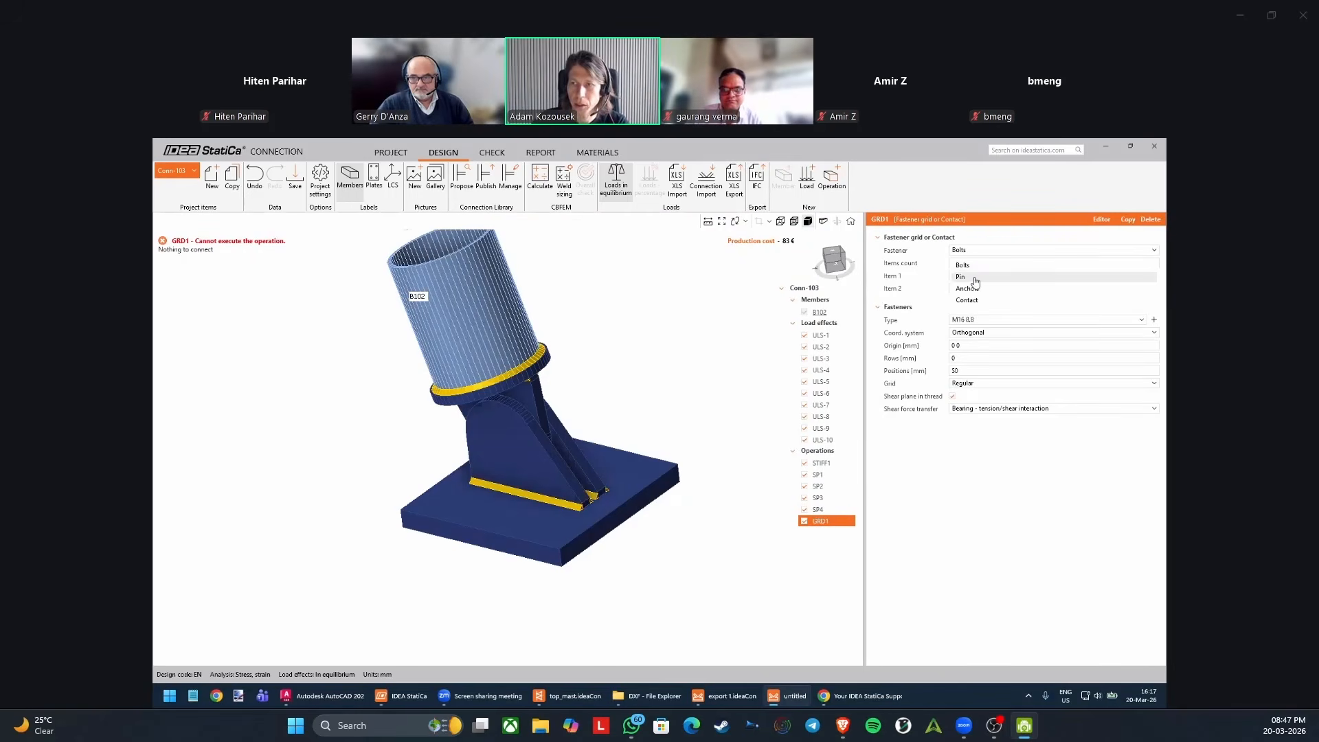
click(975, 279)
Assign the ribs SP4, SP2 and SP3 as the pin's three connected items.
click(1154, 277)
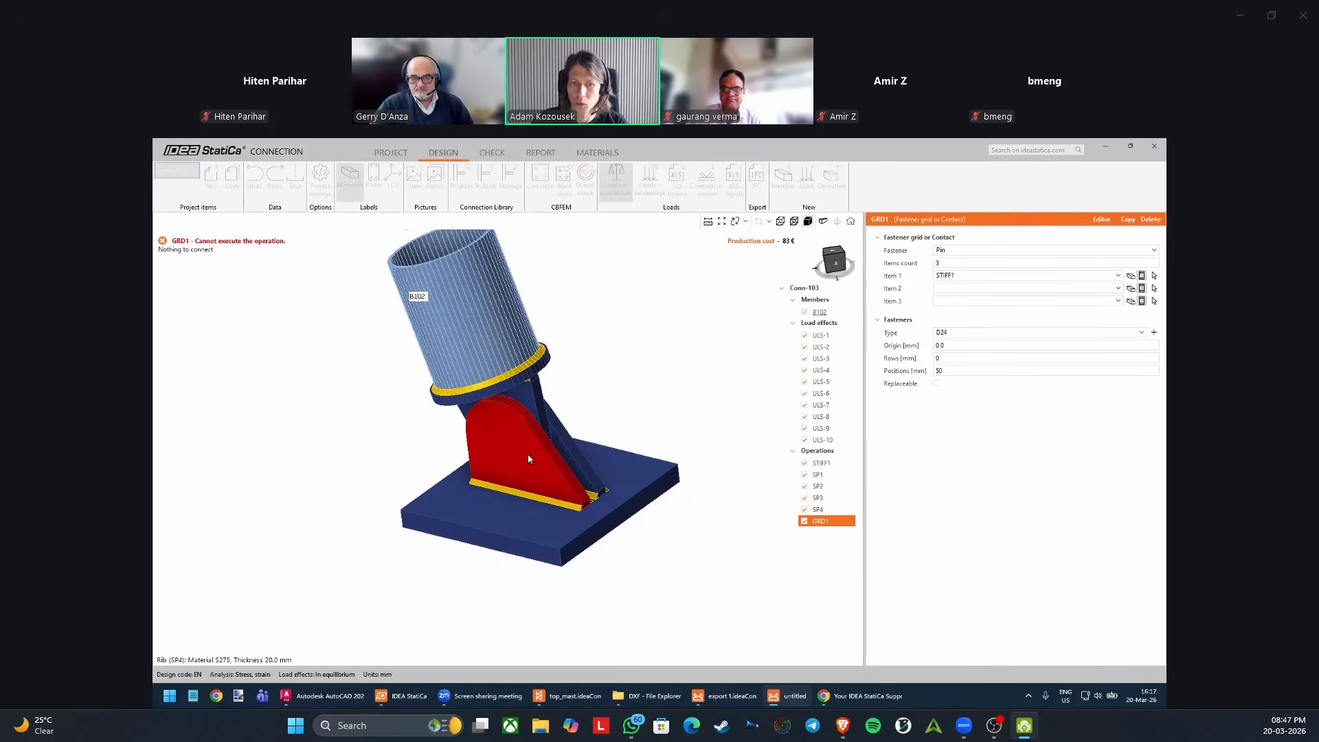
click(528, 459)
click(1154, 288)
click(535, 402)
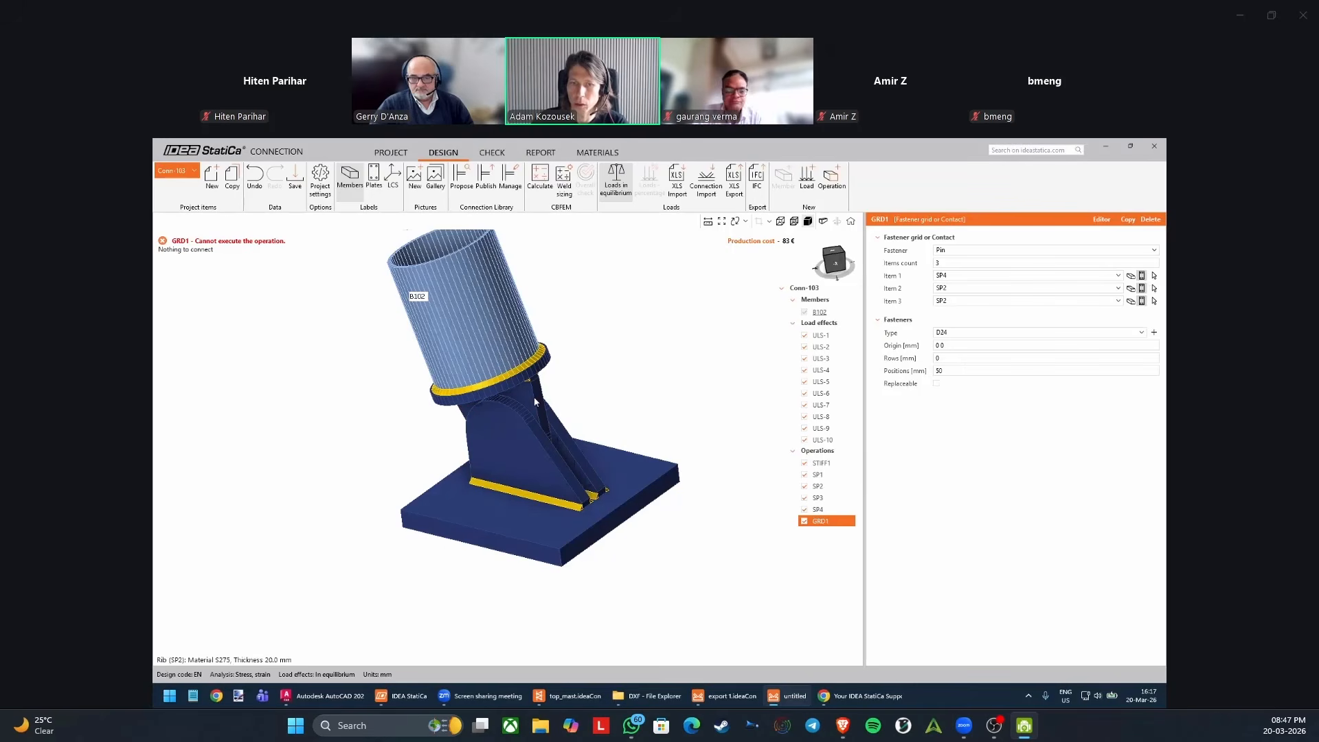
click(1154, 301)
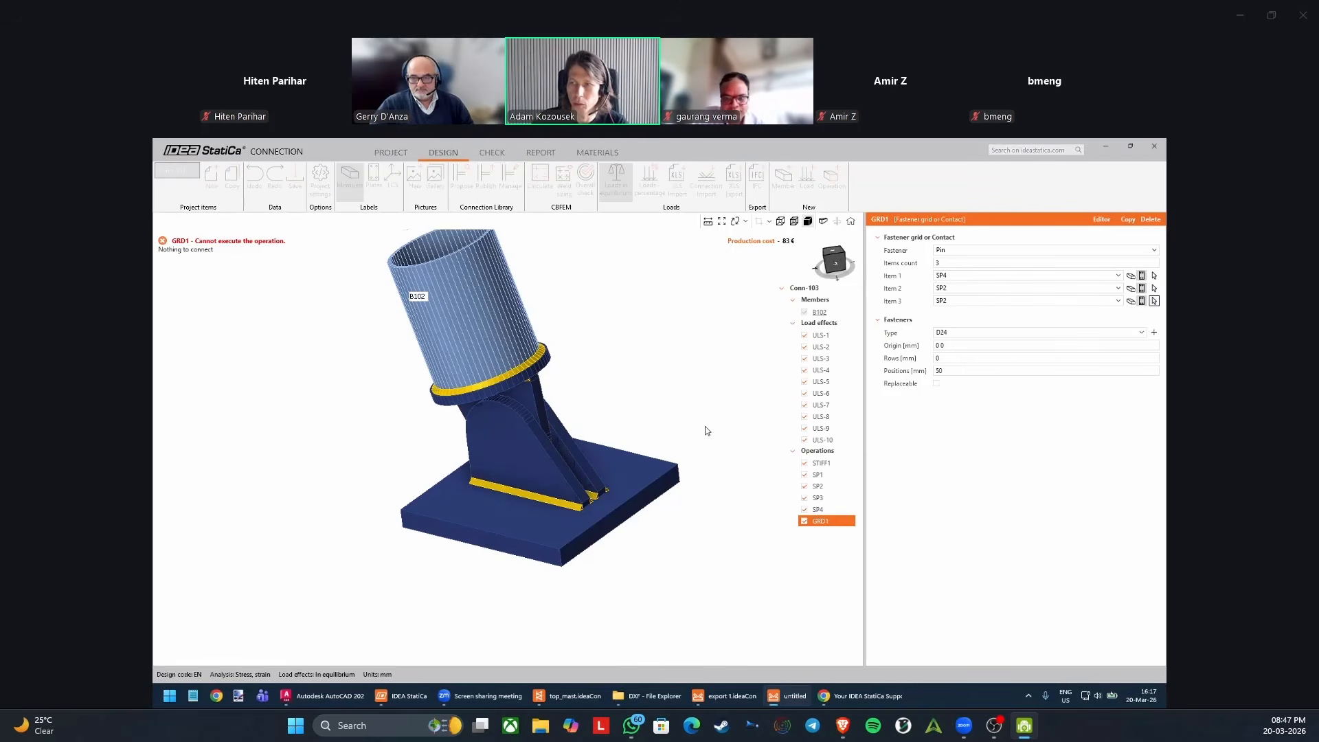
click(568, 458)
scroll(550, 454, up, 3)
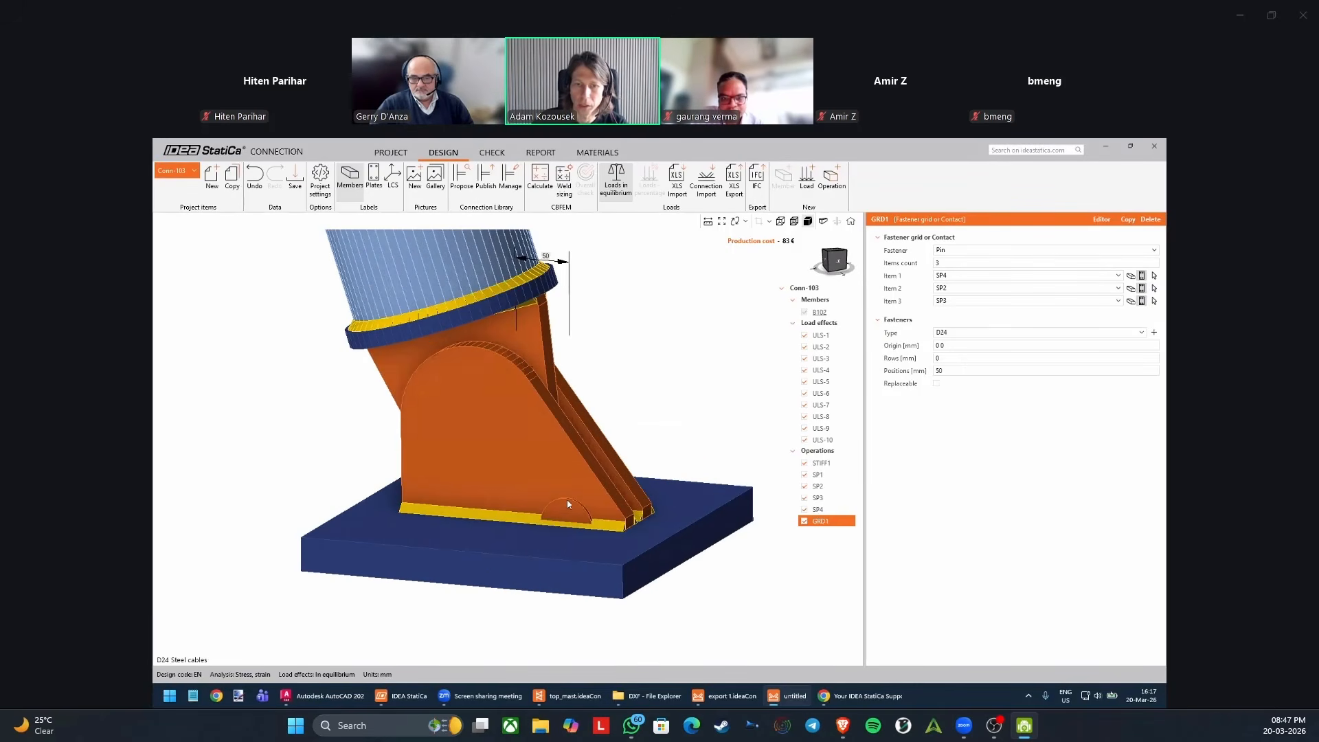
Set the pin's position value to 0 mm.
click(951, 369)
text(0)
key(Return)
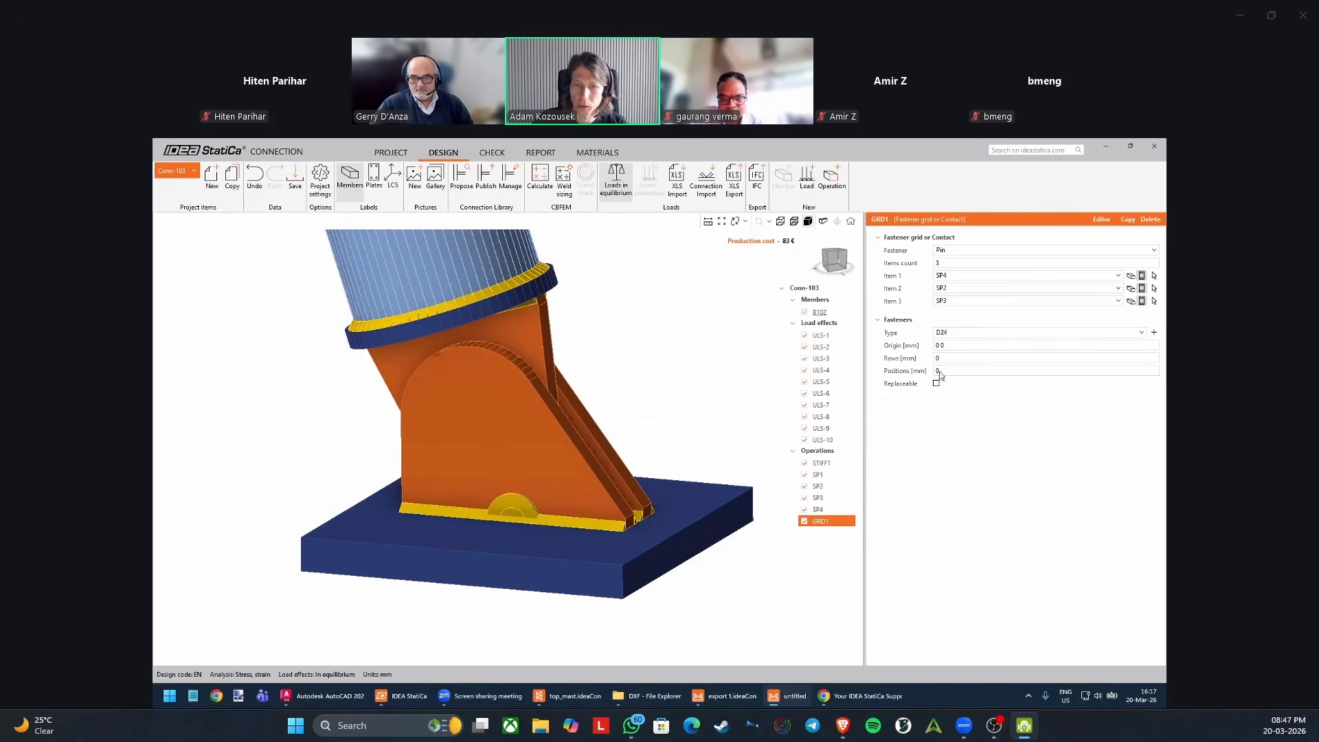
right_drag(512, 460, 526, 509)
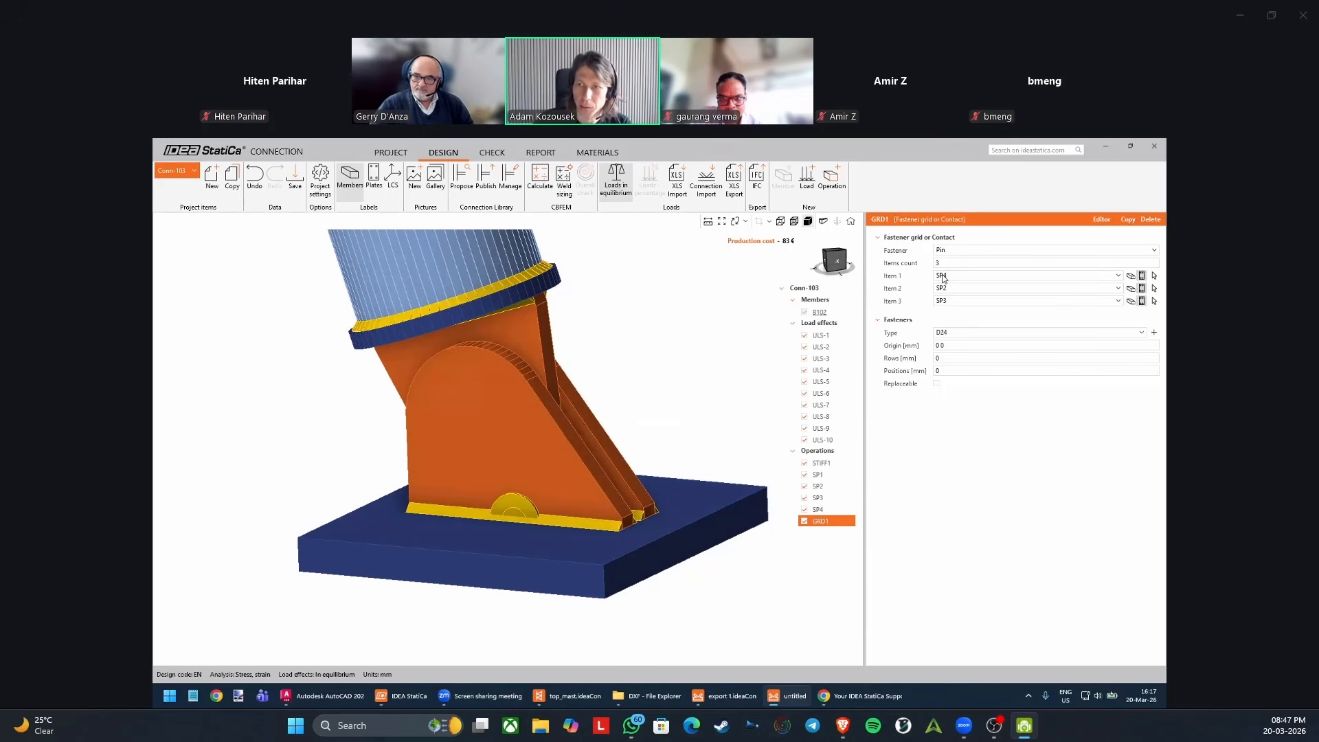
Set the pin's position value to 20 mm.
scroll(512, 439, up, 3)
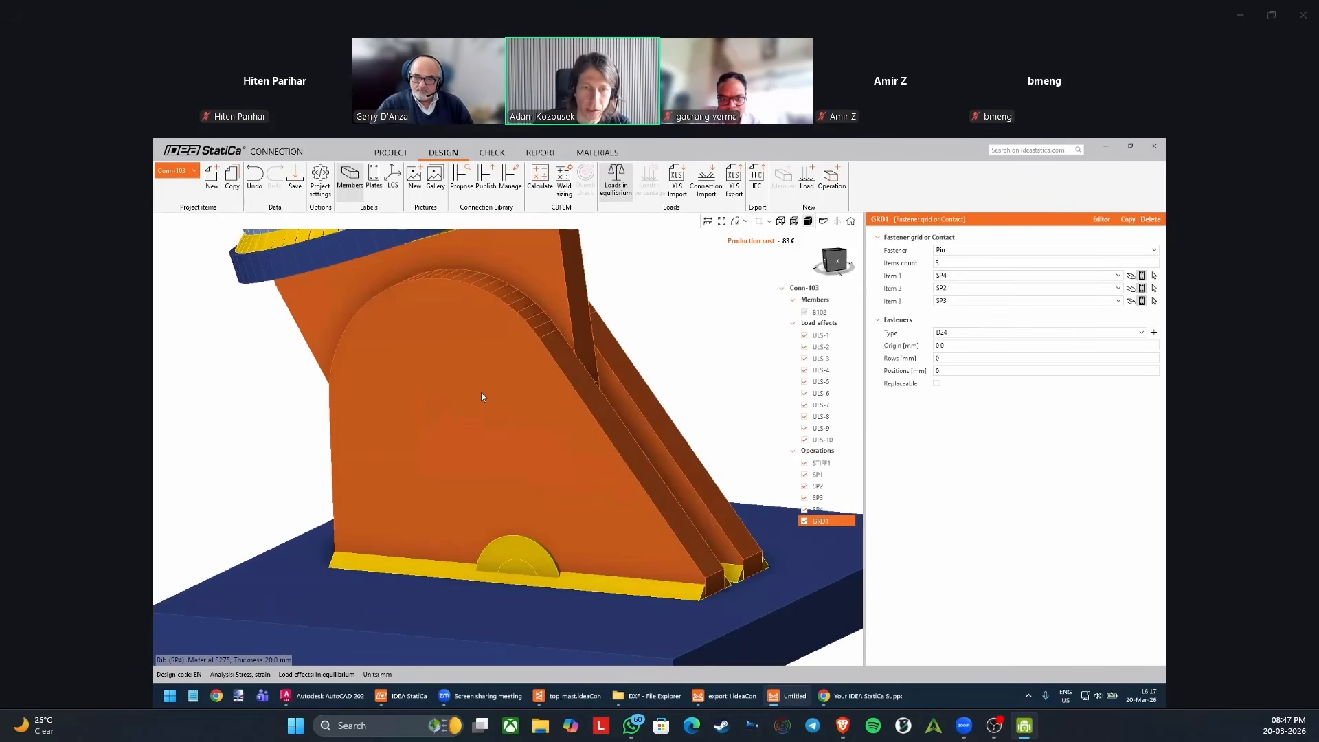
middle_drag(516, 538, 513, 478)
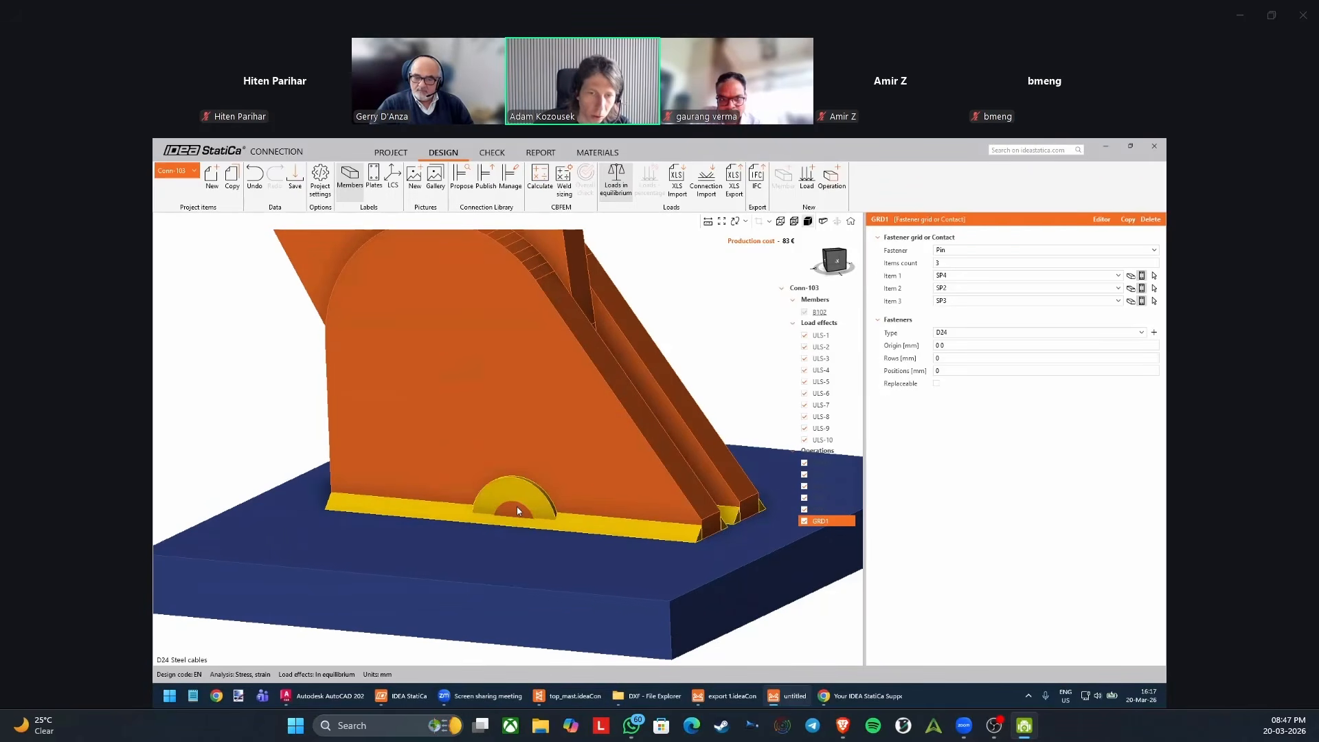
right_drag(517, 512, 508, 516)
scroll(512, 514, up, 2)
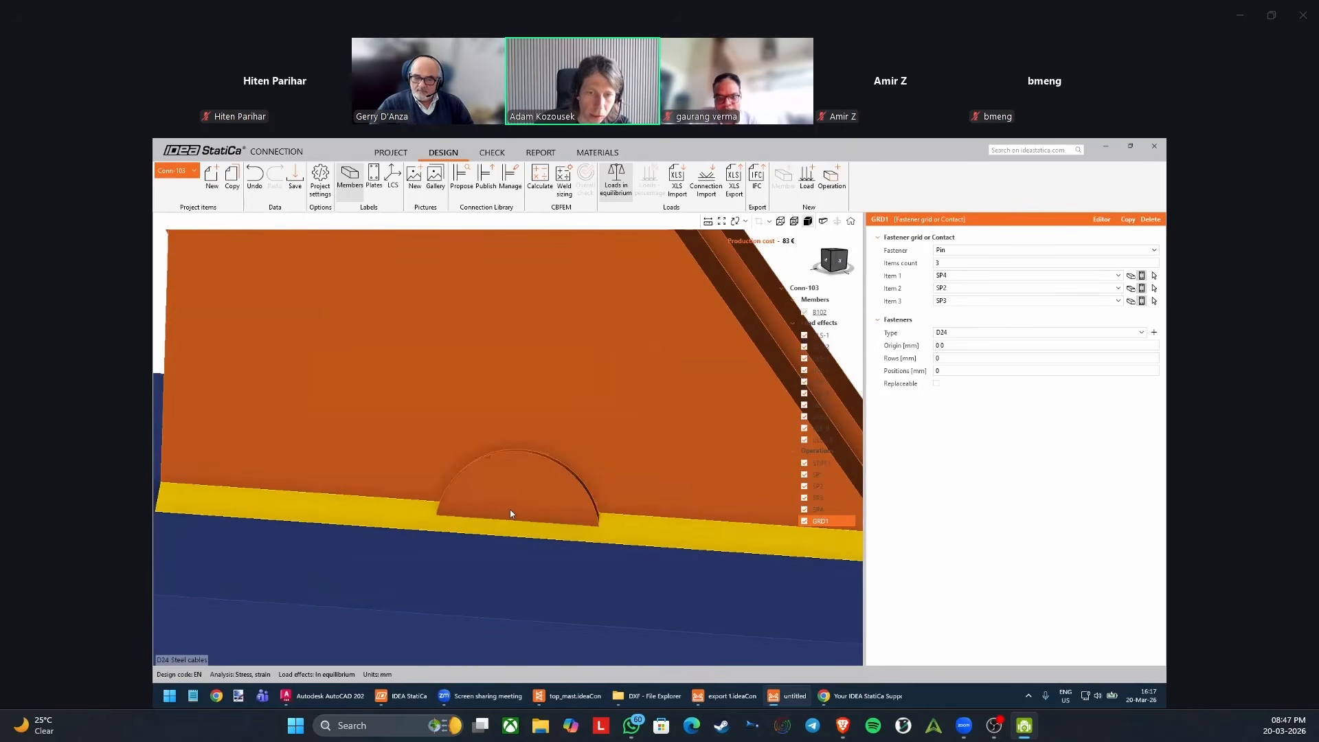
scroll(516, 511, down, 1)
scroll(517, 511, down, 2)
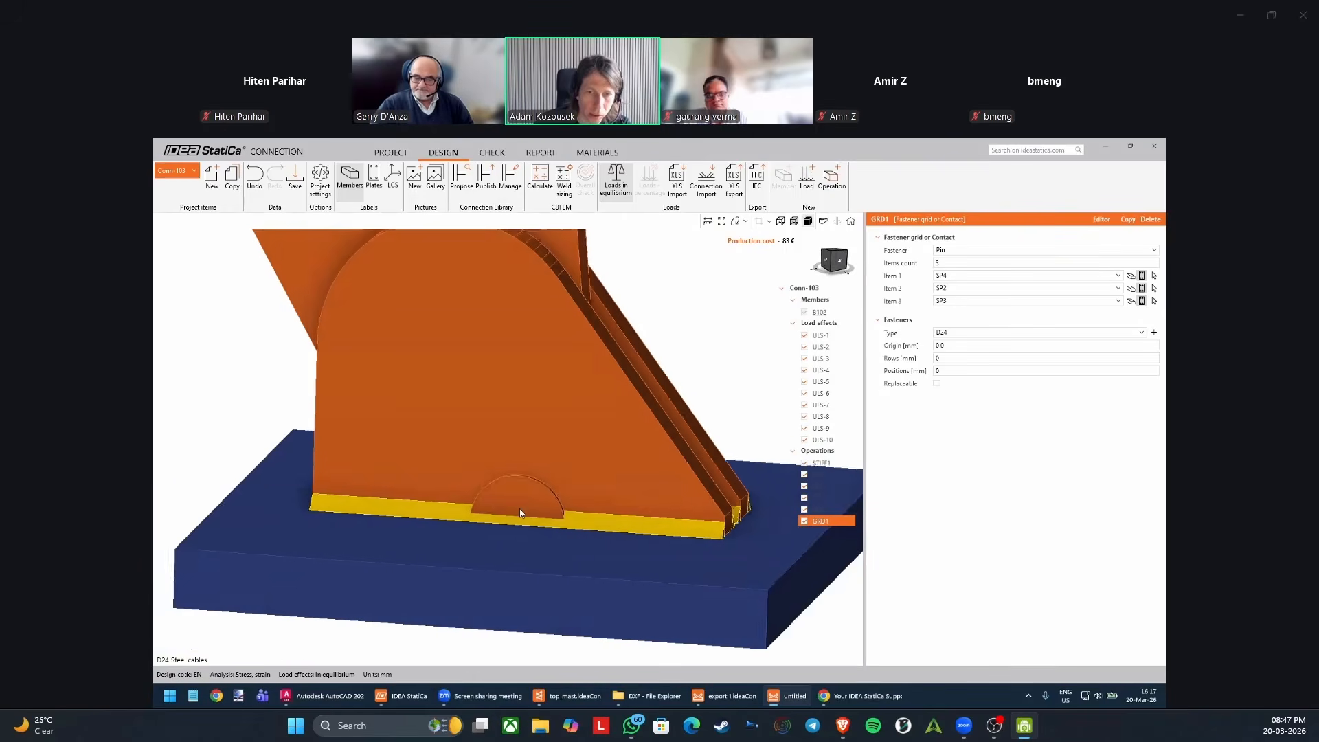
click(948, 370)
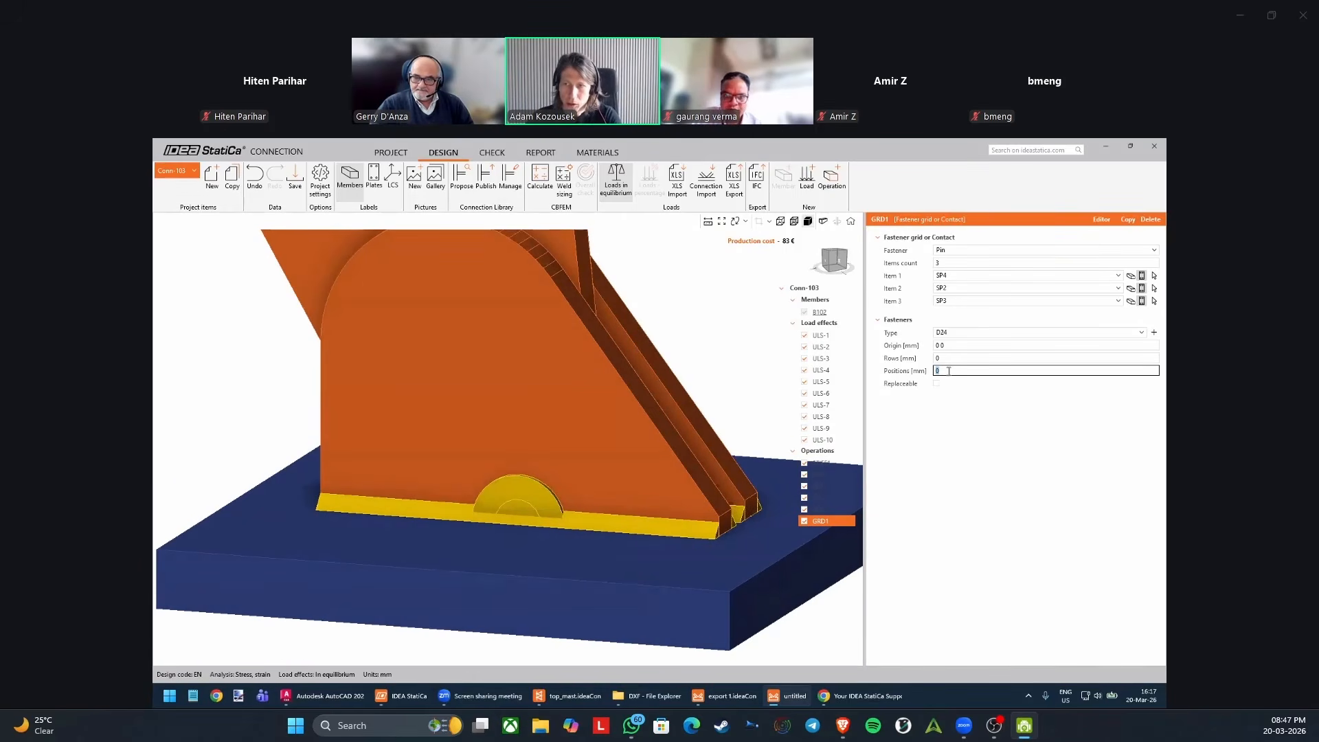
text(20)
key(Return)
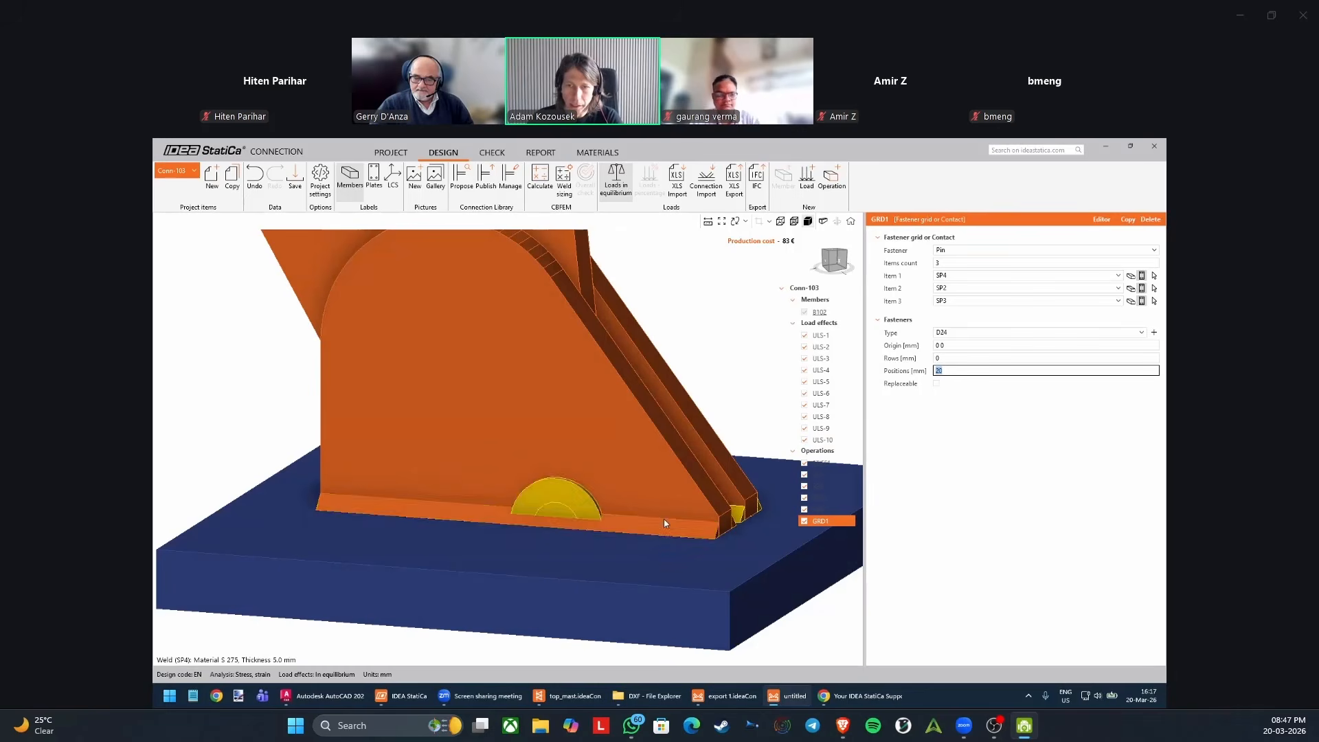
Try row values of 20 mm and 50 mm for the pin.
click(958, 359)
text(20)
key(Tab)
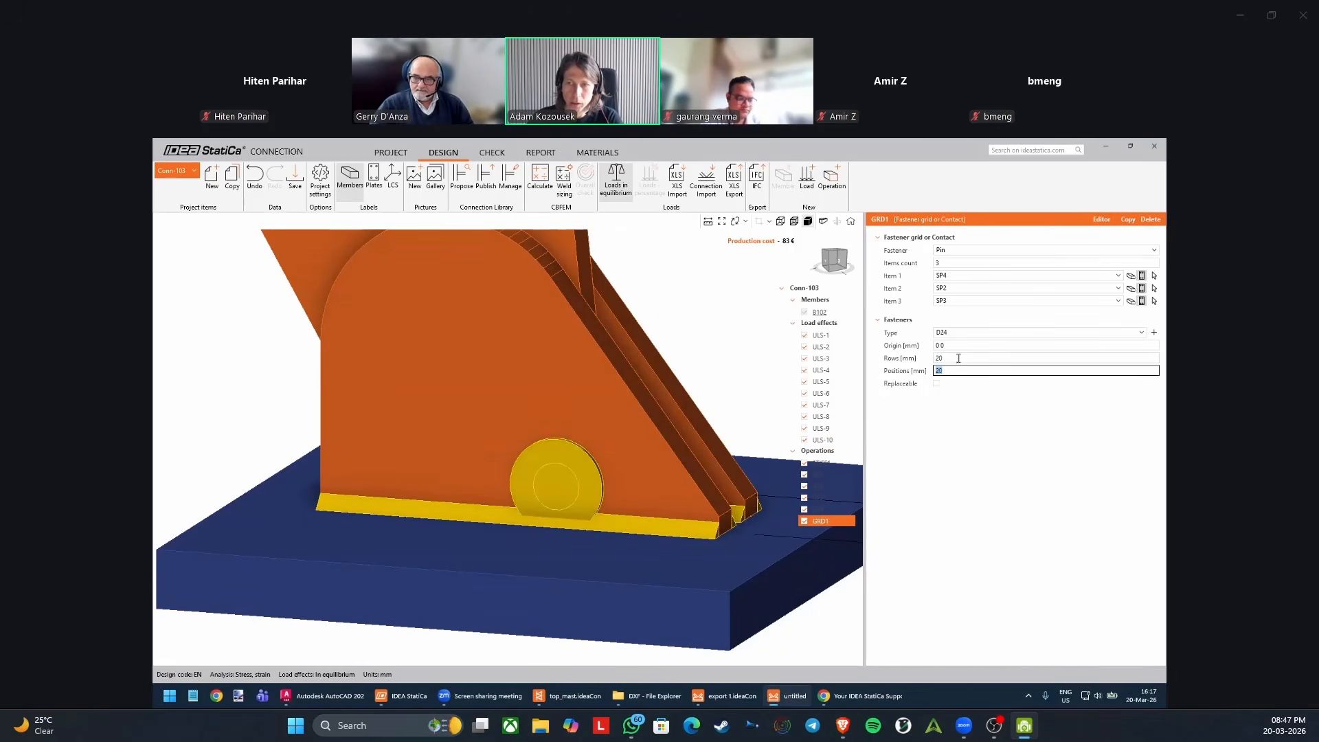
click(958, 359)
text(50)
key(Tab)
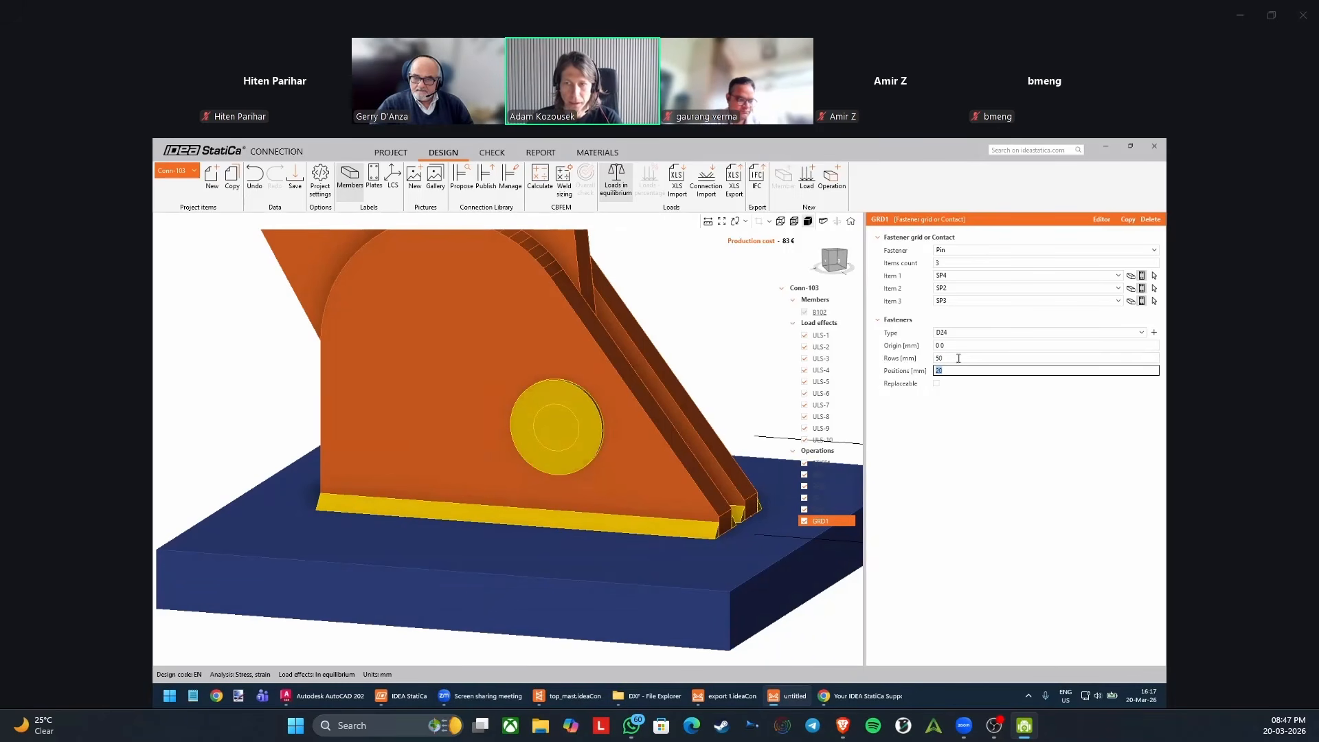
Reset the pin's row and position values to 0 mm.
scroll(616, 447, down, 5)
click(988, 357)
text(0)
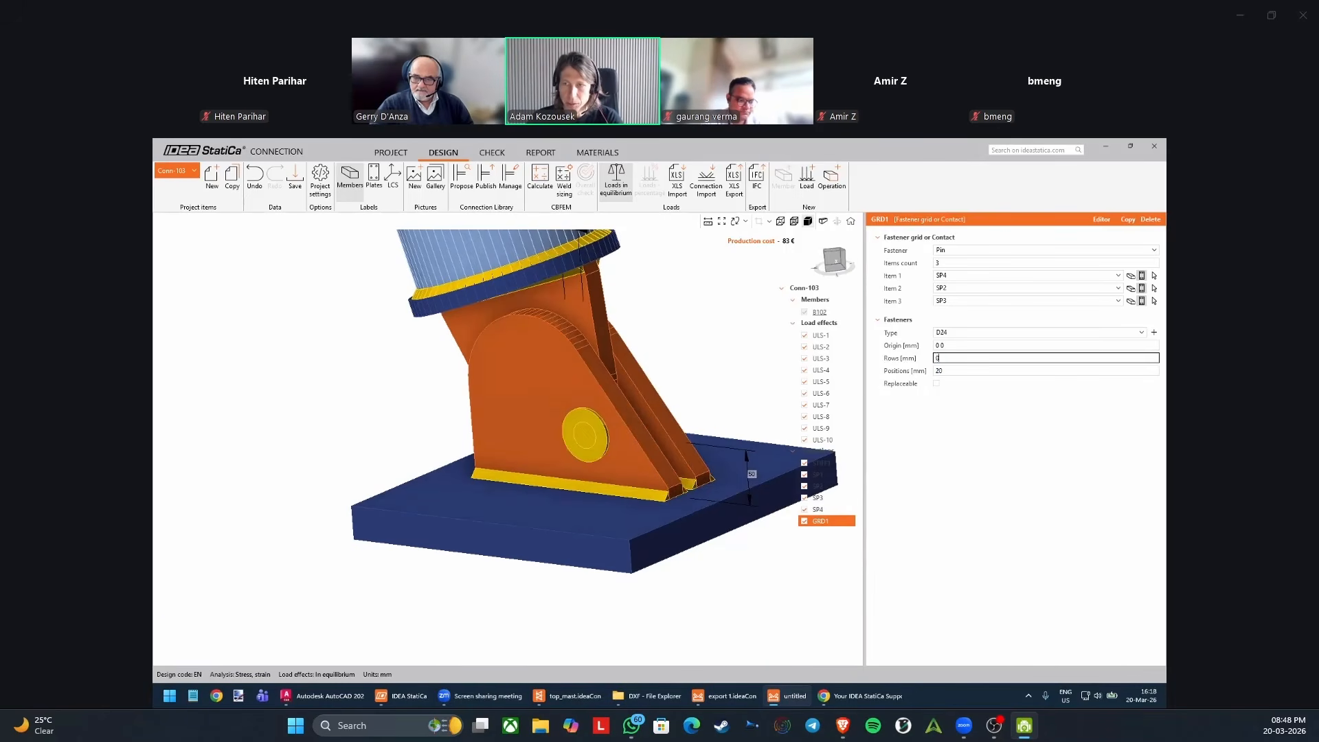
key(Tab)
text(0)
key(Tab)
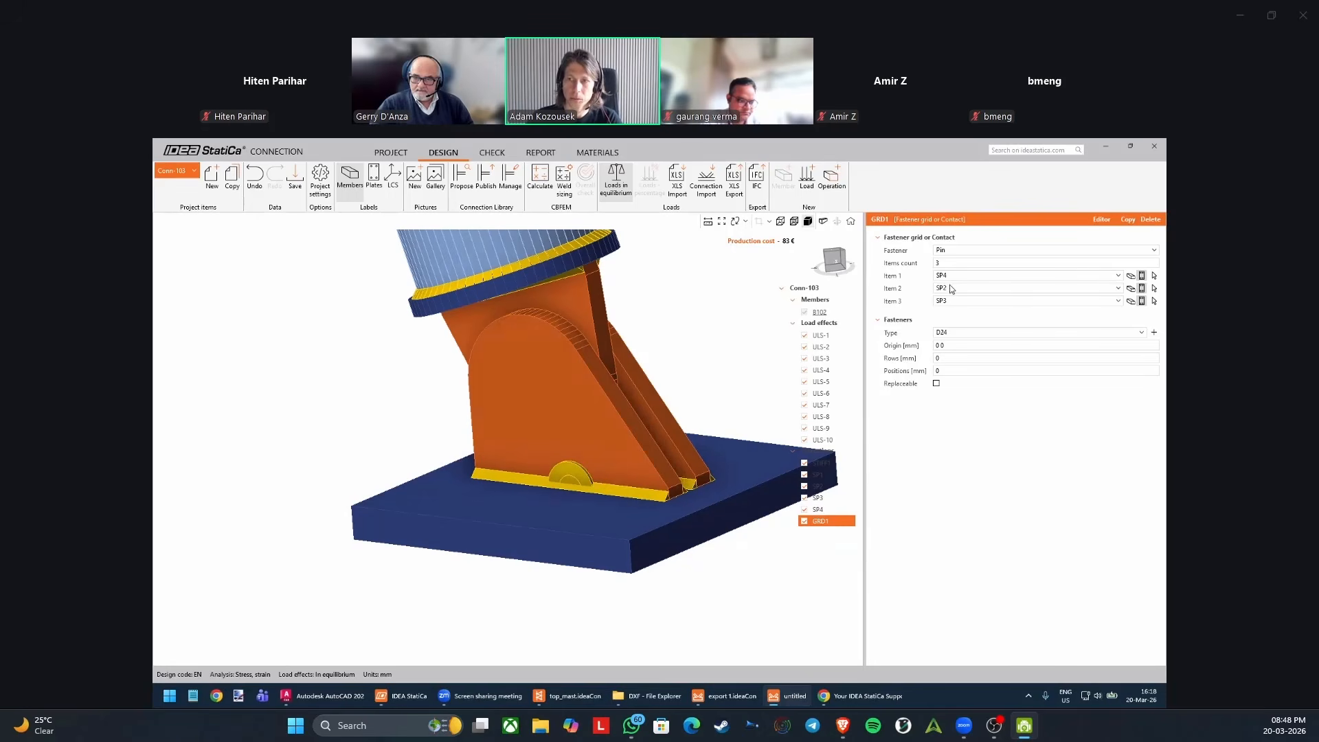
Reassign the pin's connected items, picking rib SP2 as item 1 and rib SP4 as item 2.
click(1154, 275)
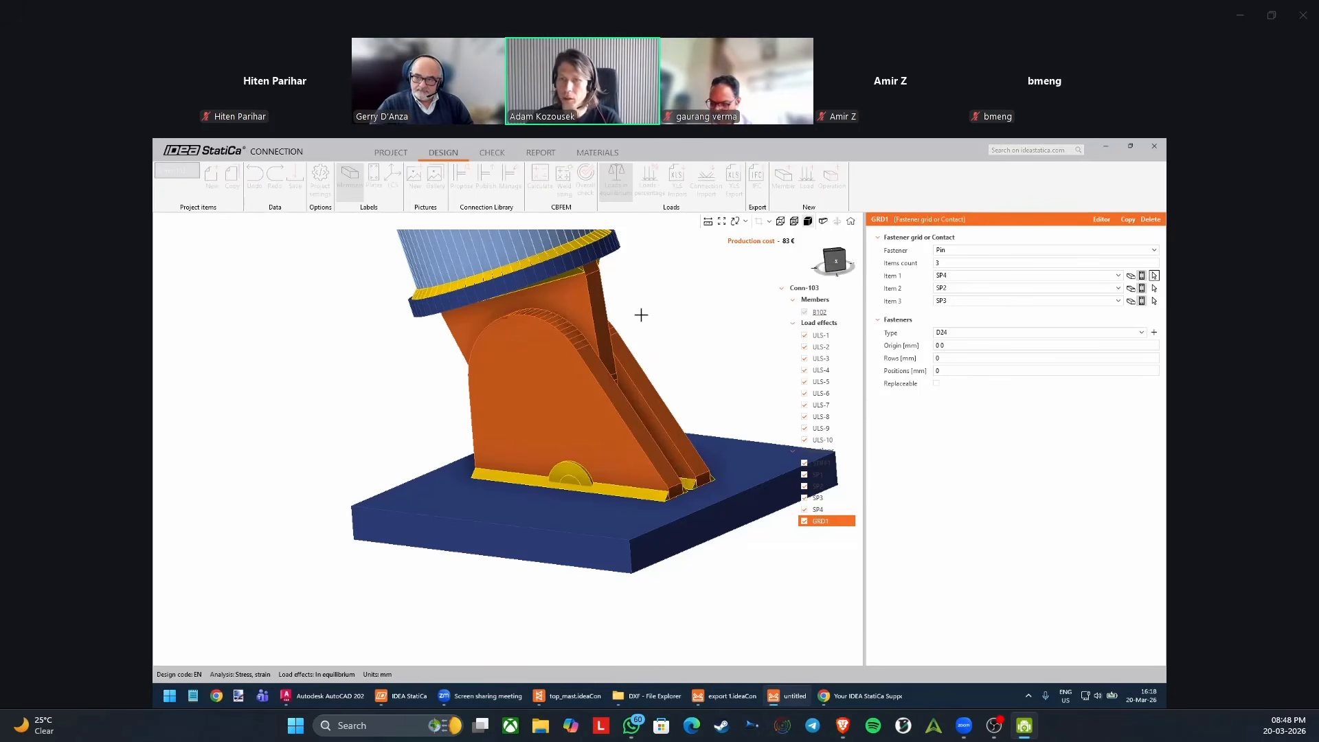
click(590, 305)
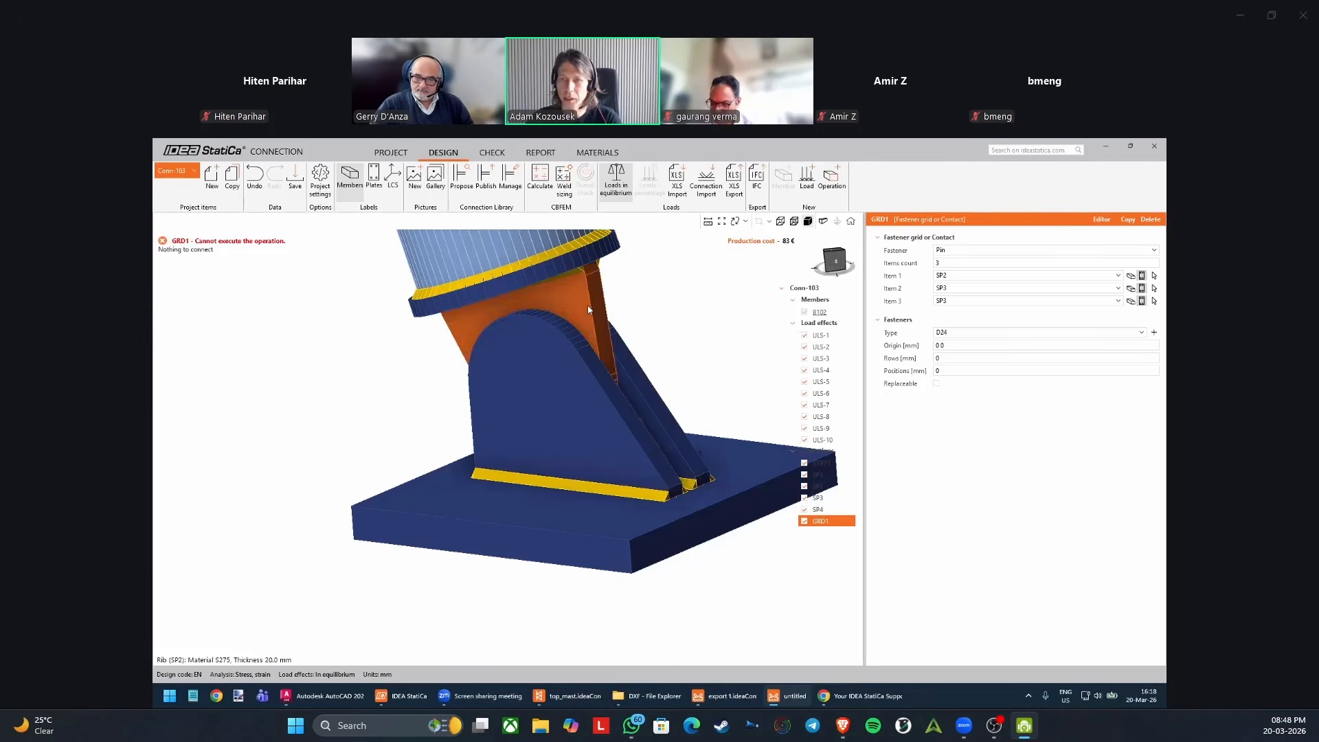
click(1154, 288)
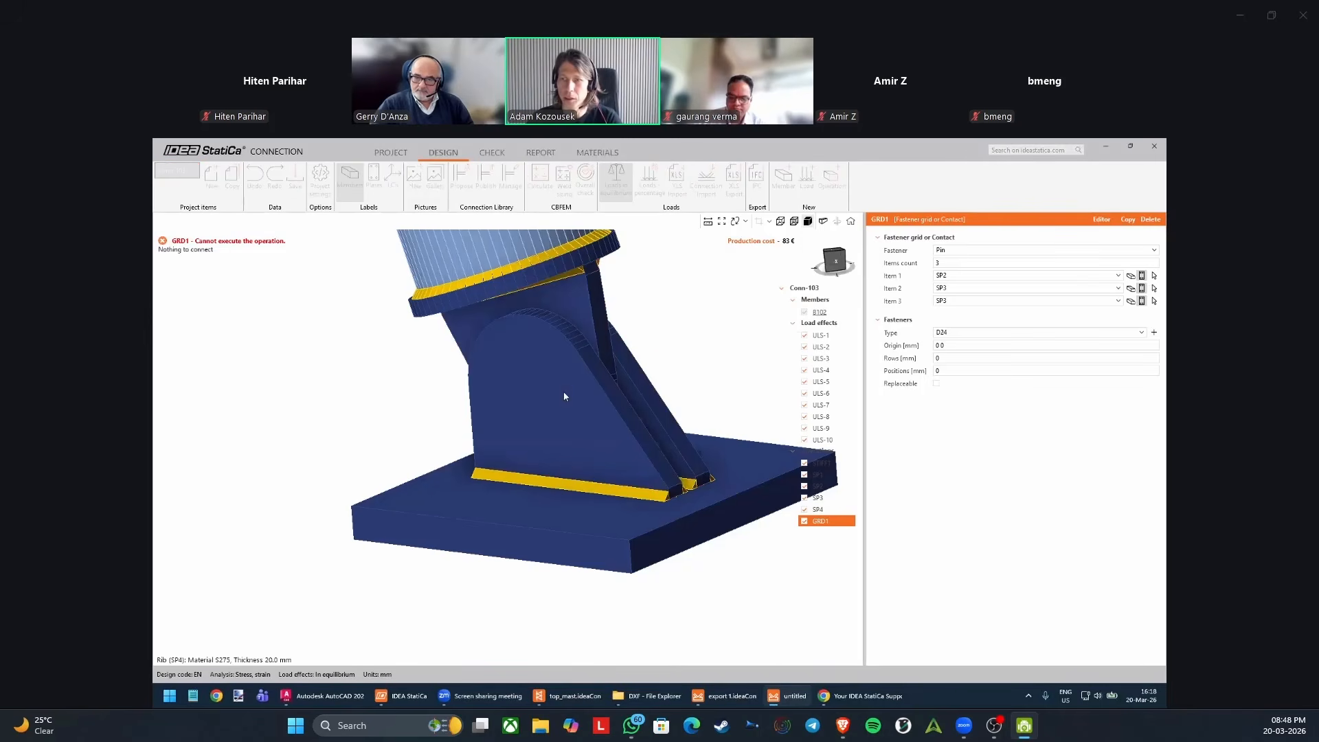
click(566, 391)
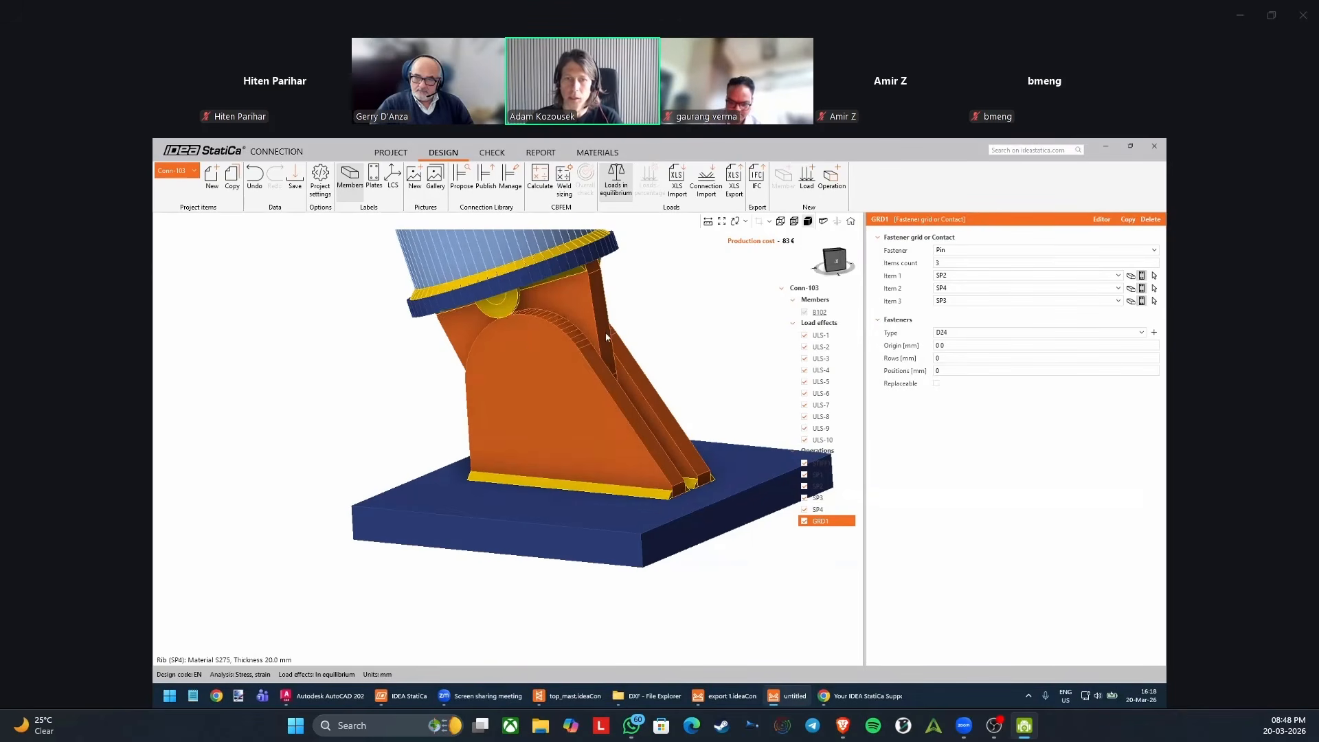
Try a row value of 10 mm with position values of 20 mm and 30 mm for the pin.
middle_drag(609, 333, 579, 353)
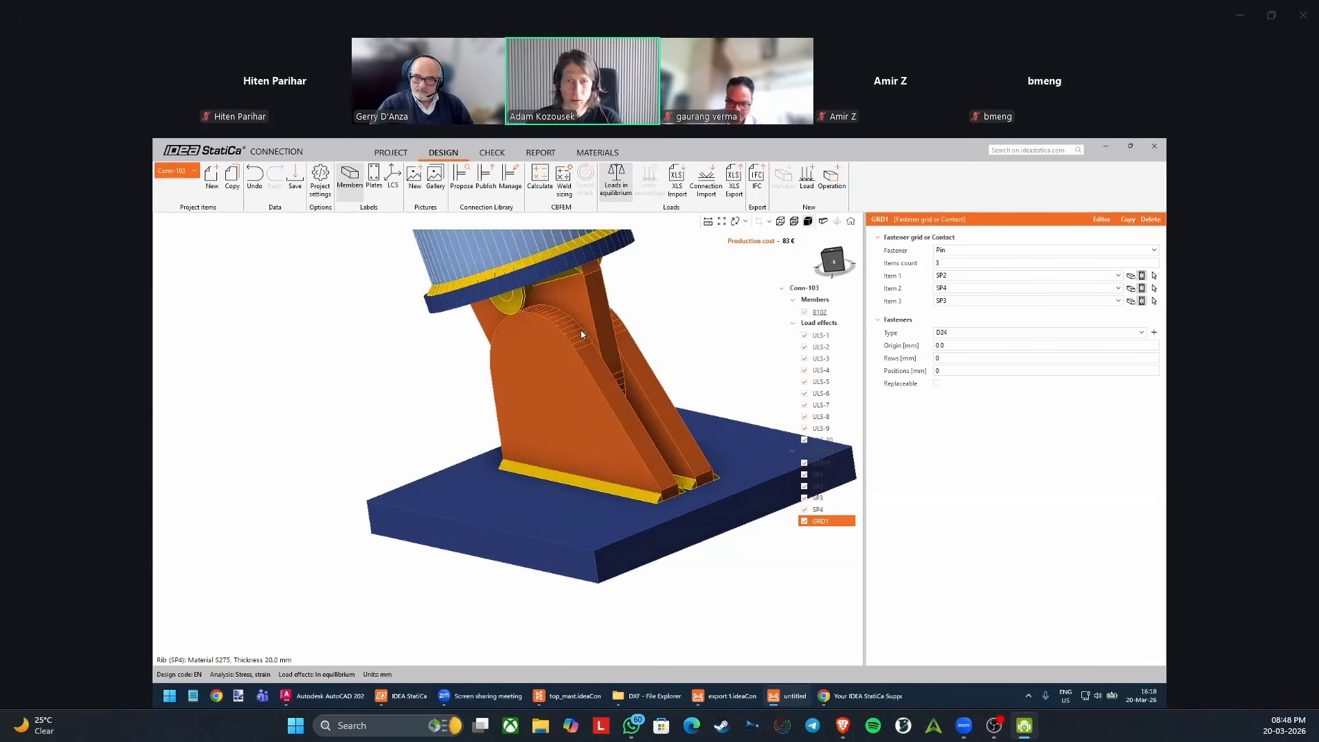
scroll(565, 331, up, 3)
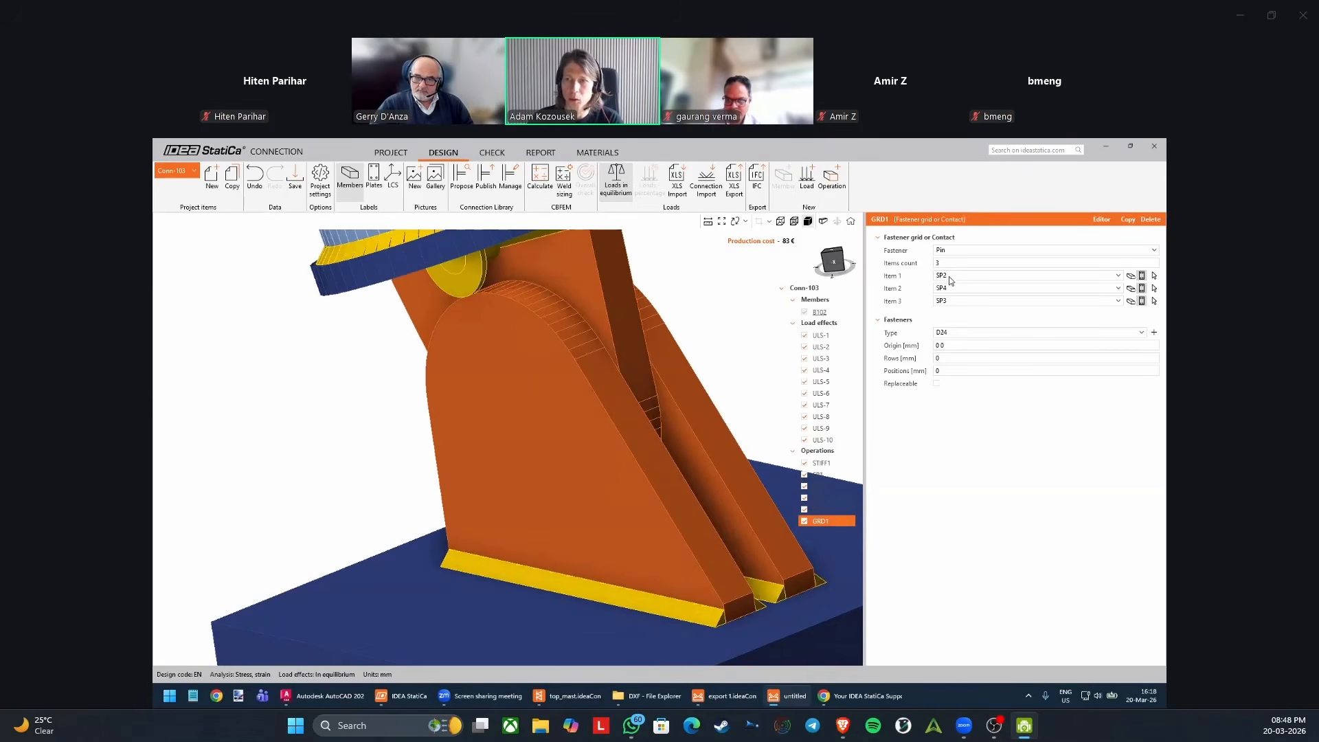
middle_drag(583, 344, 572, 395)
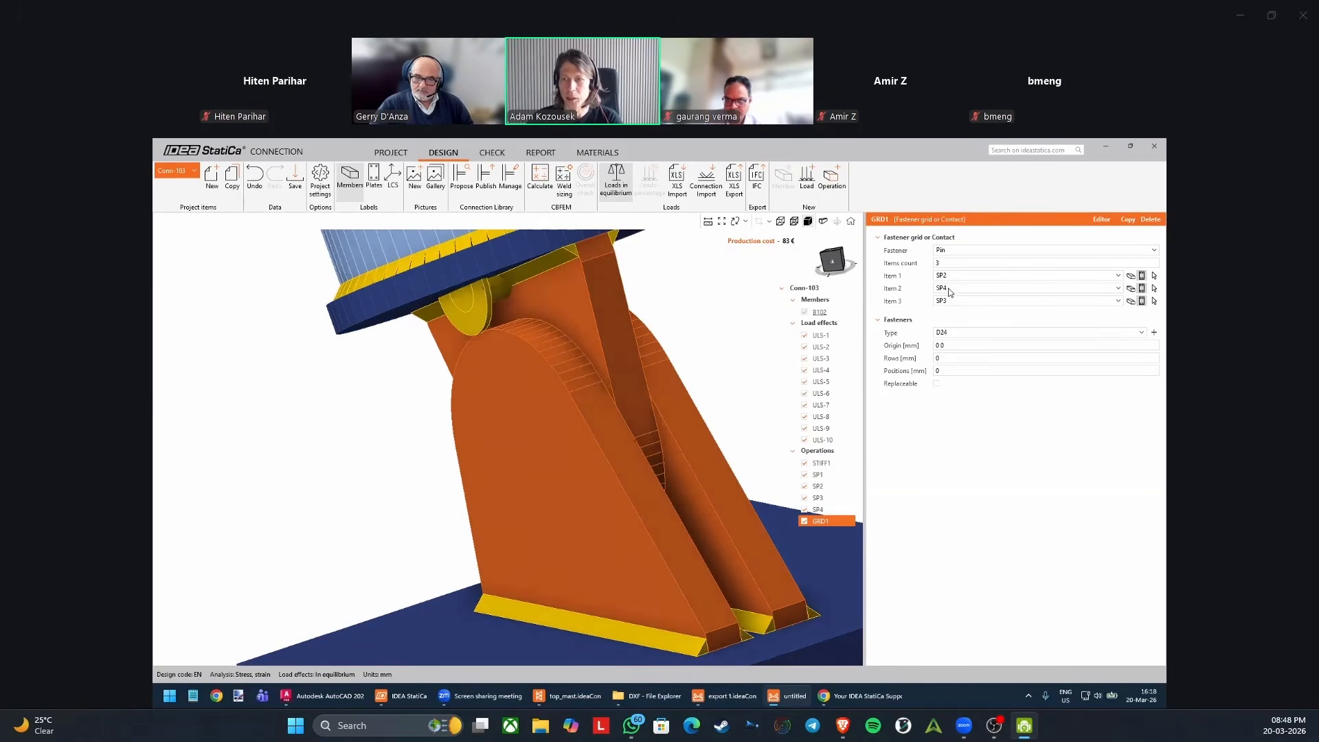
middle_drag(674, 333, 645, 348)
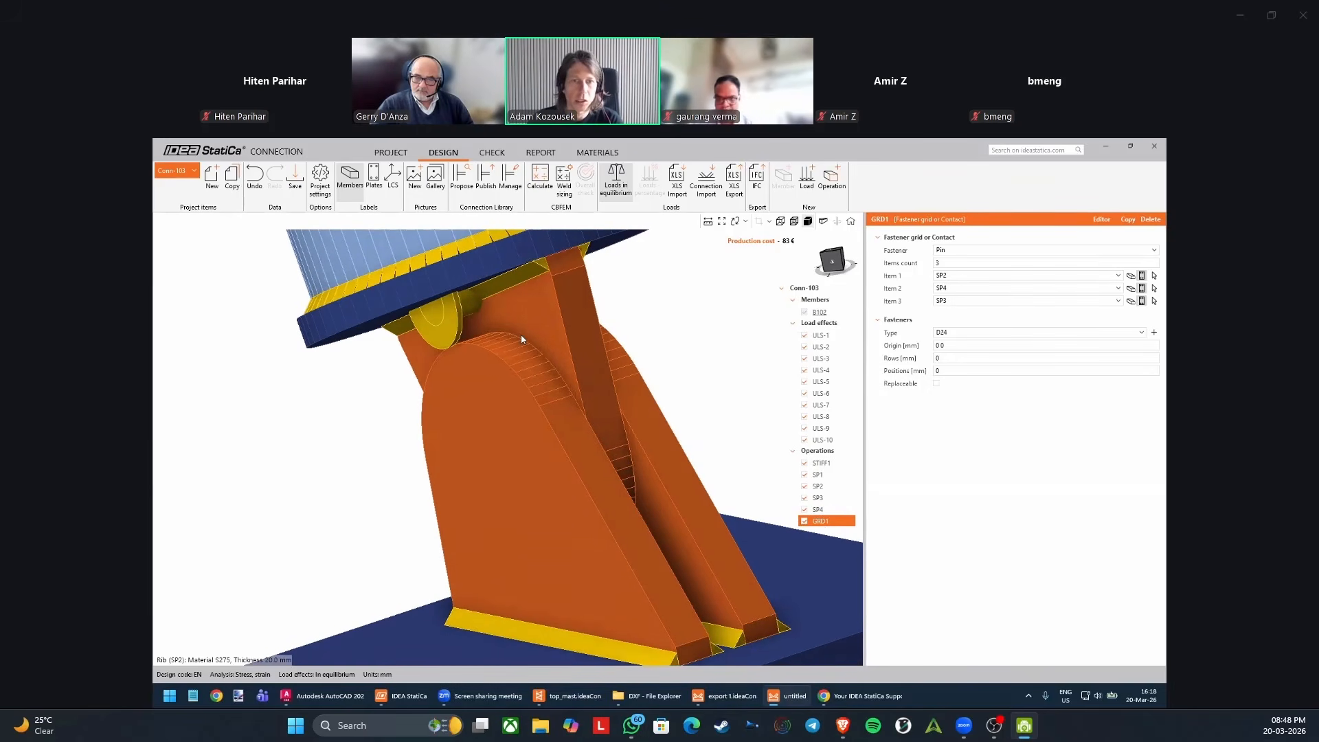
middle_drag(467, 326, 557, 332)
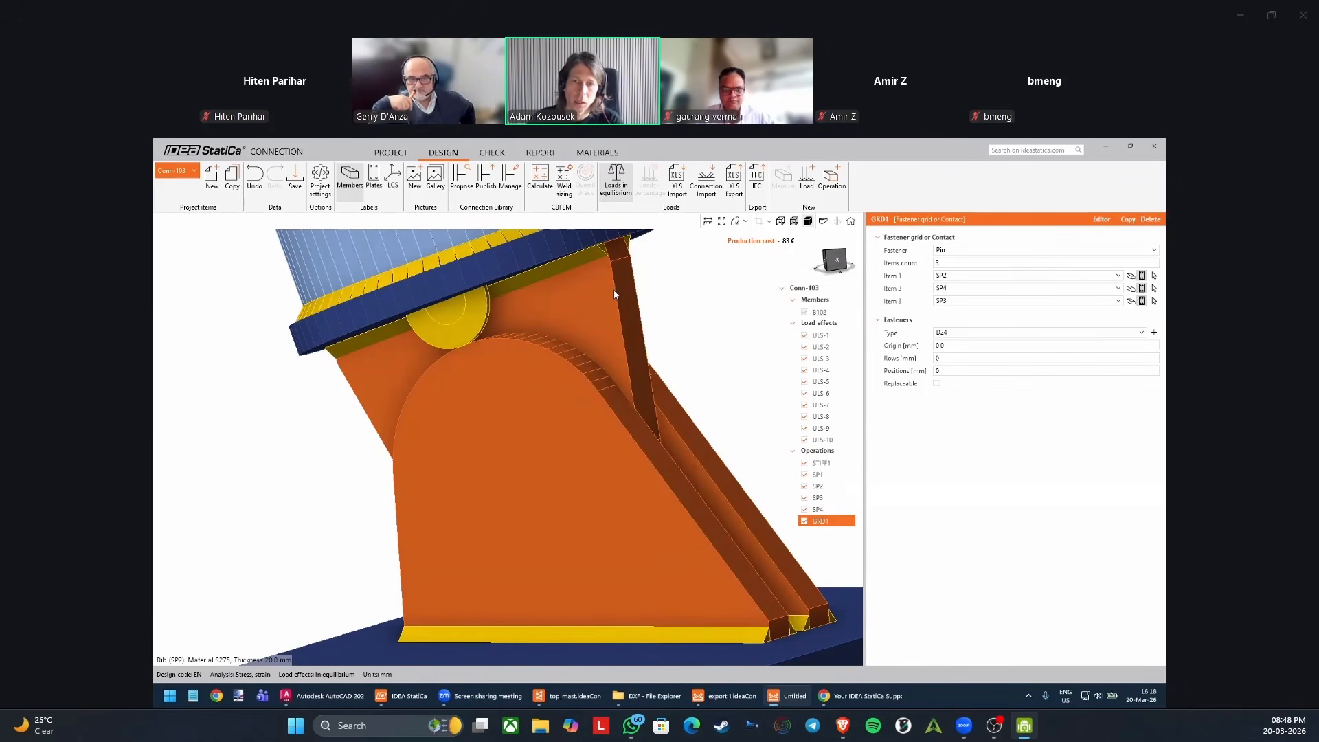
click(950, 359)
key(Tab)
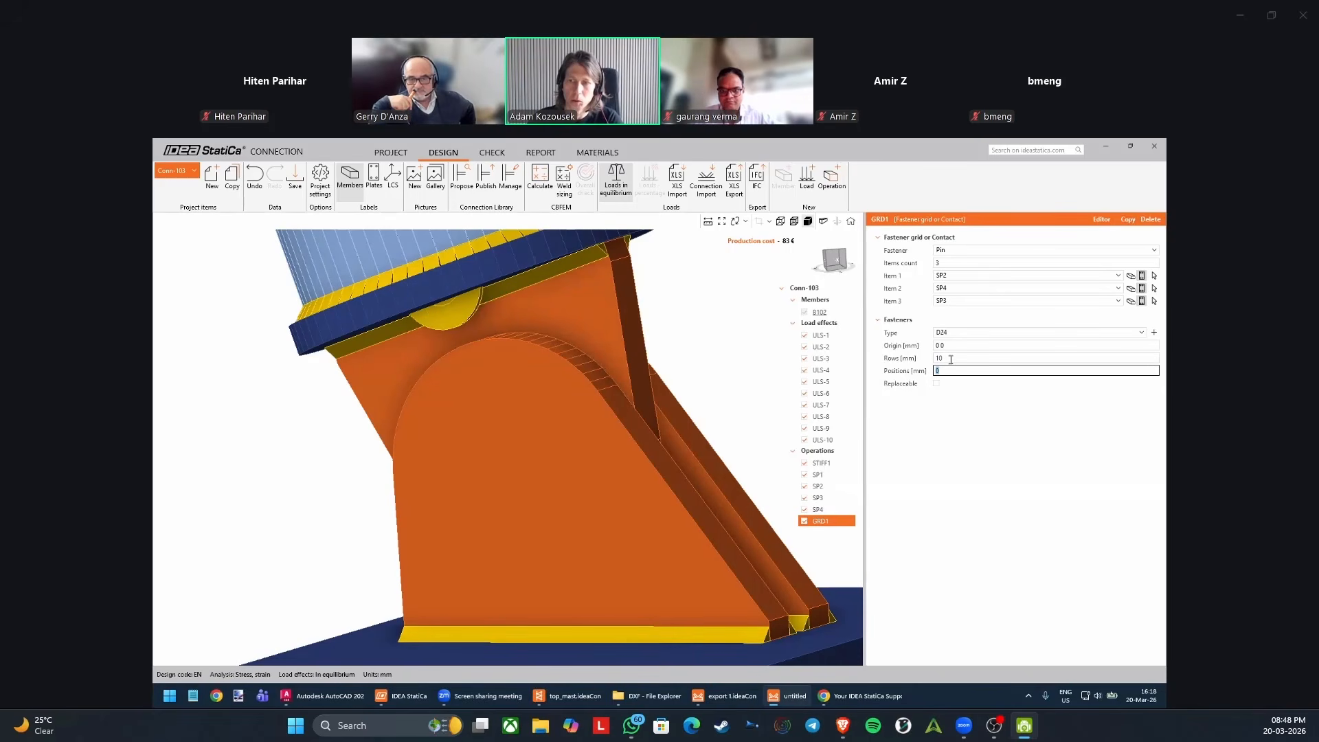
text(20)
key(Tab)
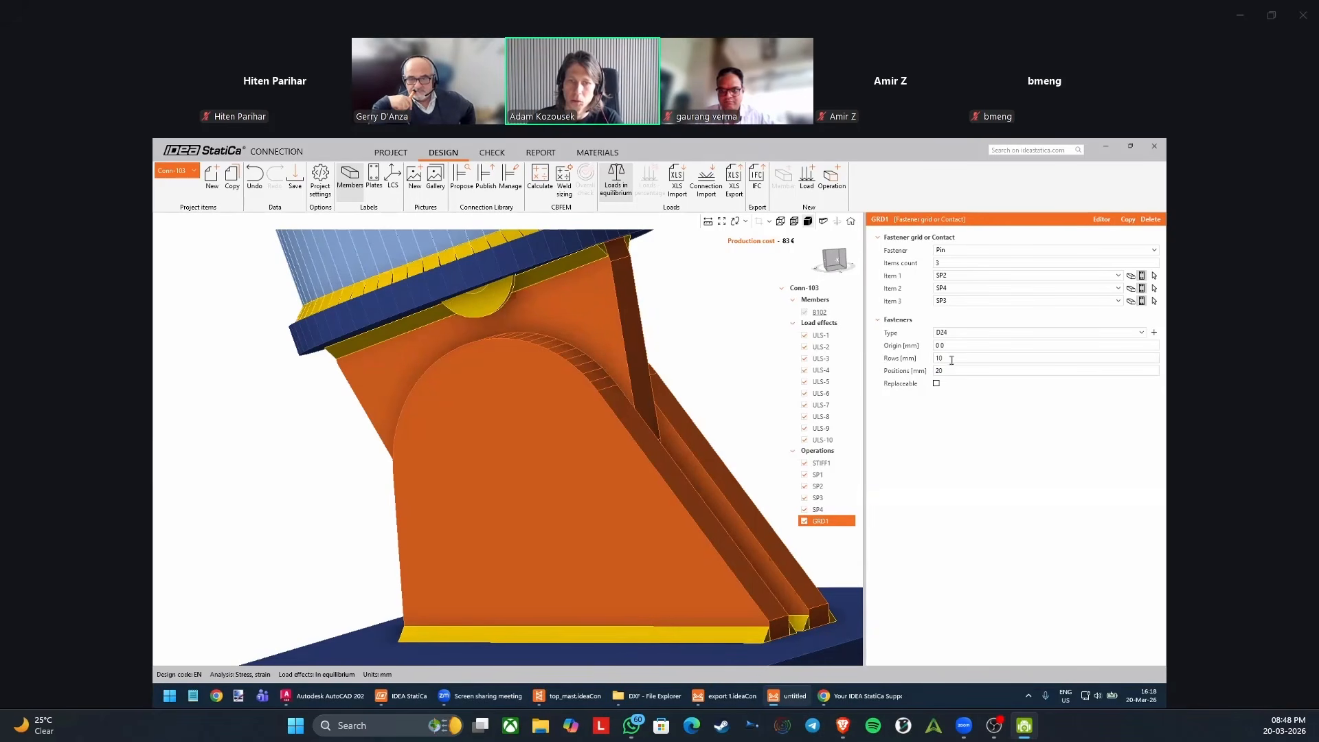
click(955, 369)
text(30)
key(Tab)
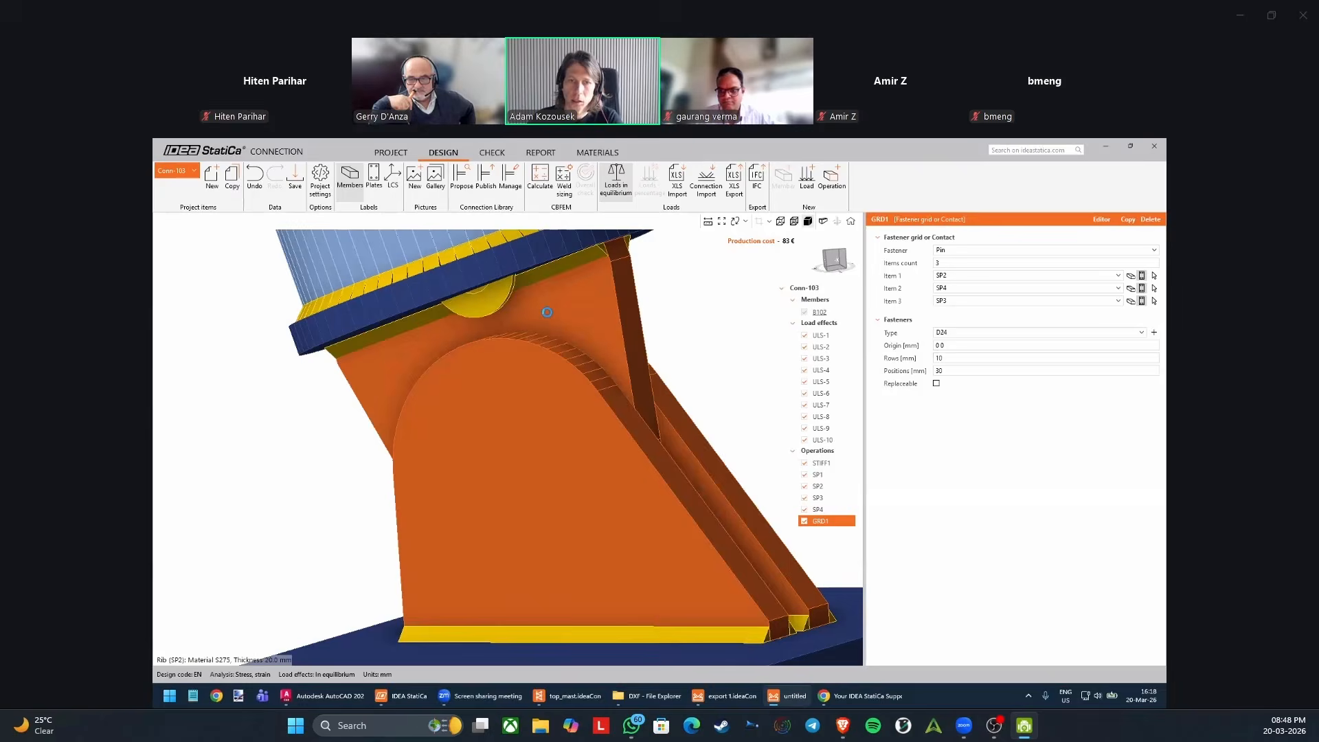
Return the pin's position and row values to 0 mm.
click(939, 371)
text(0)
key(Tab)
click(952, 358)
text(0)
key(Tab)
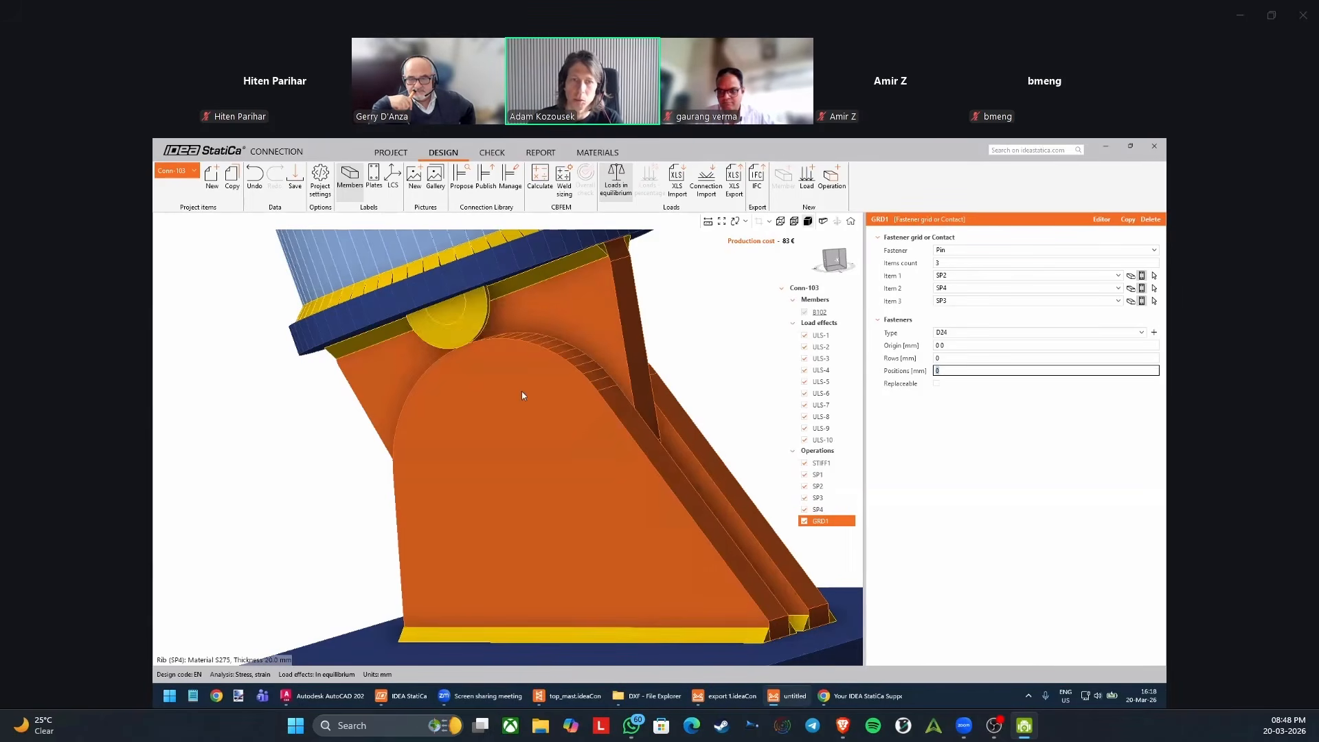
Switch the model display to transparent and view the ribs from the side.
right_drag(521, 390, 463, 333)
scroll(488, 390, down, 2)
click(794, 222)
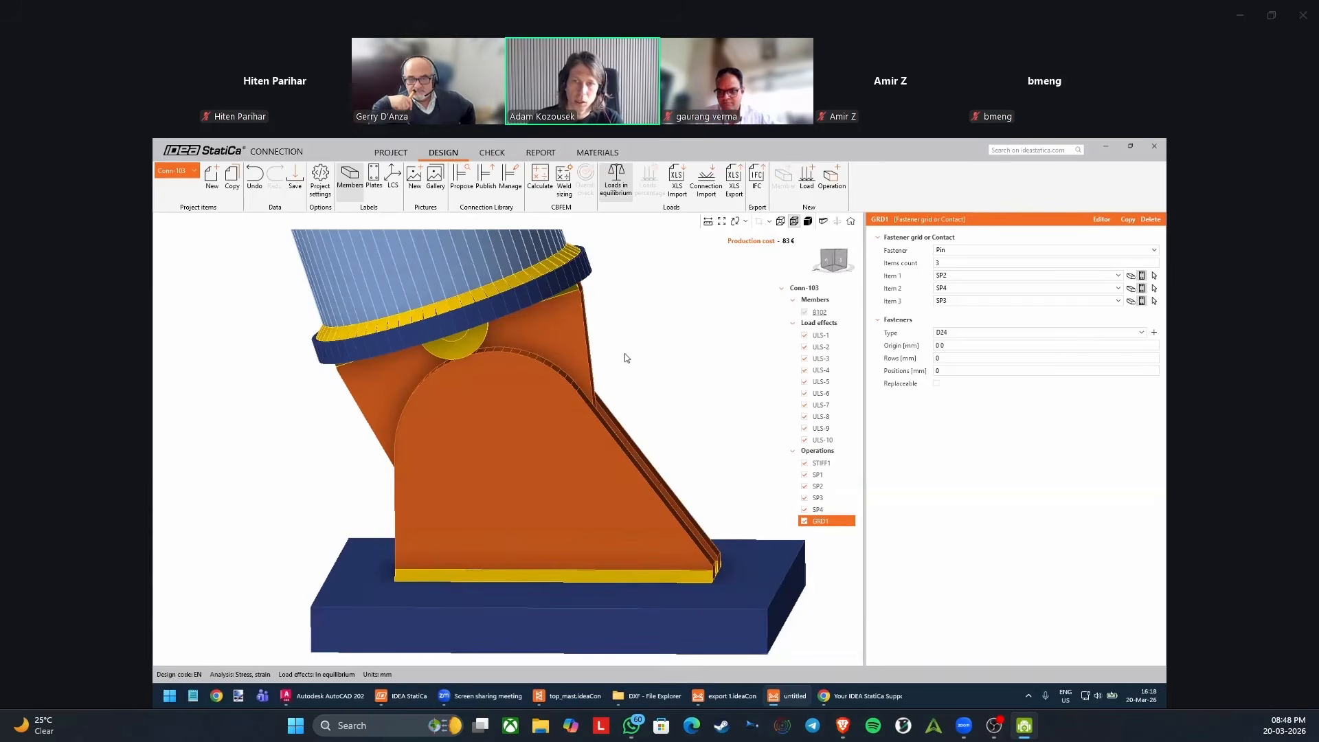
right_drag(624, 359, 536, 379)
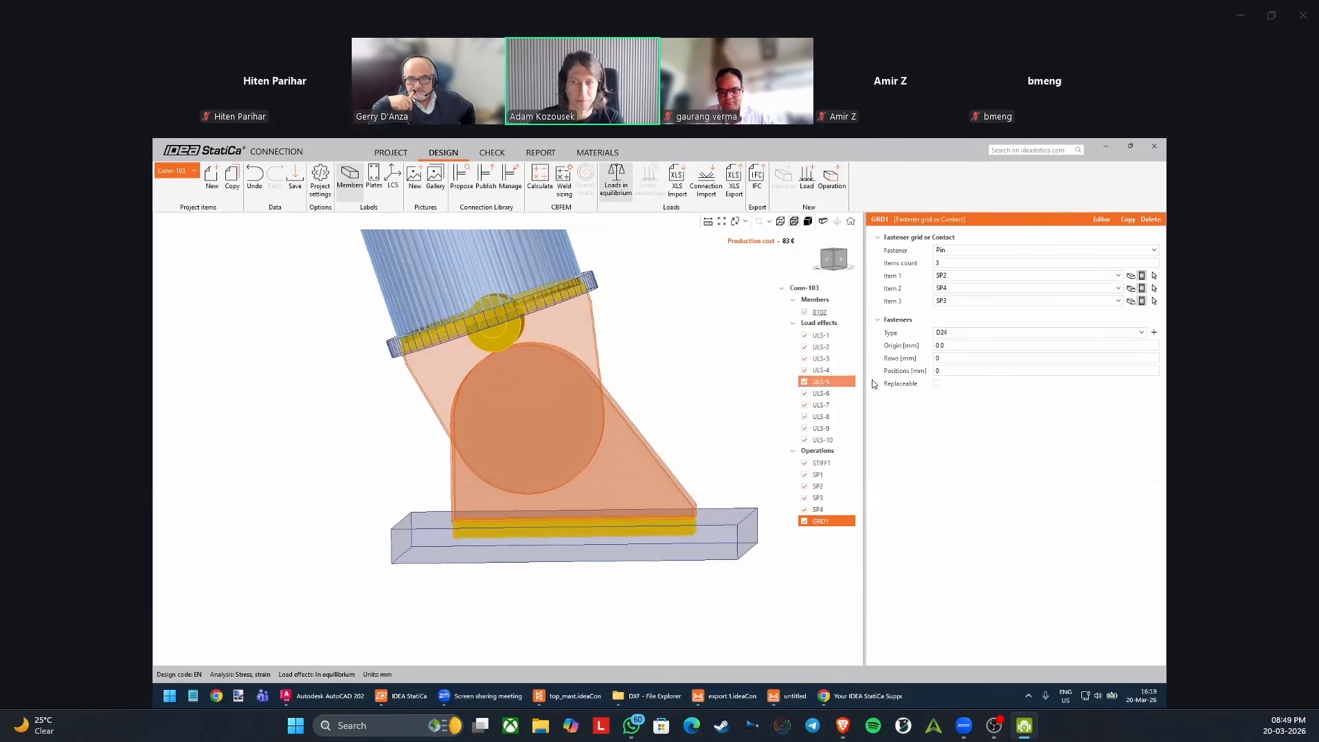
Set the pin's row value to -50 mm, then clear it for a new entry.
click(941, 358)
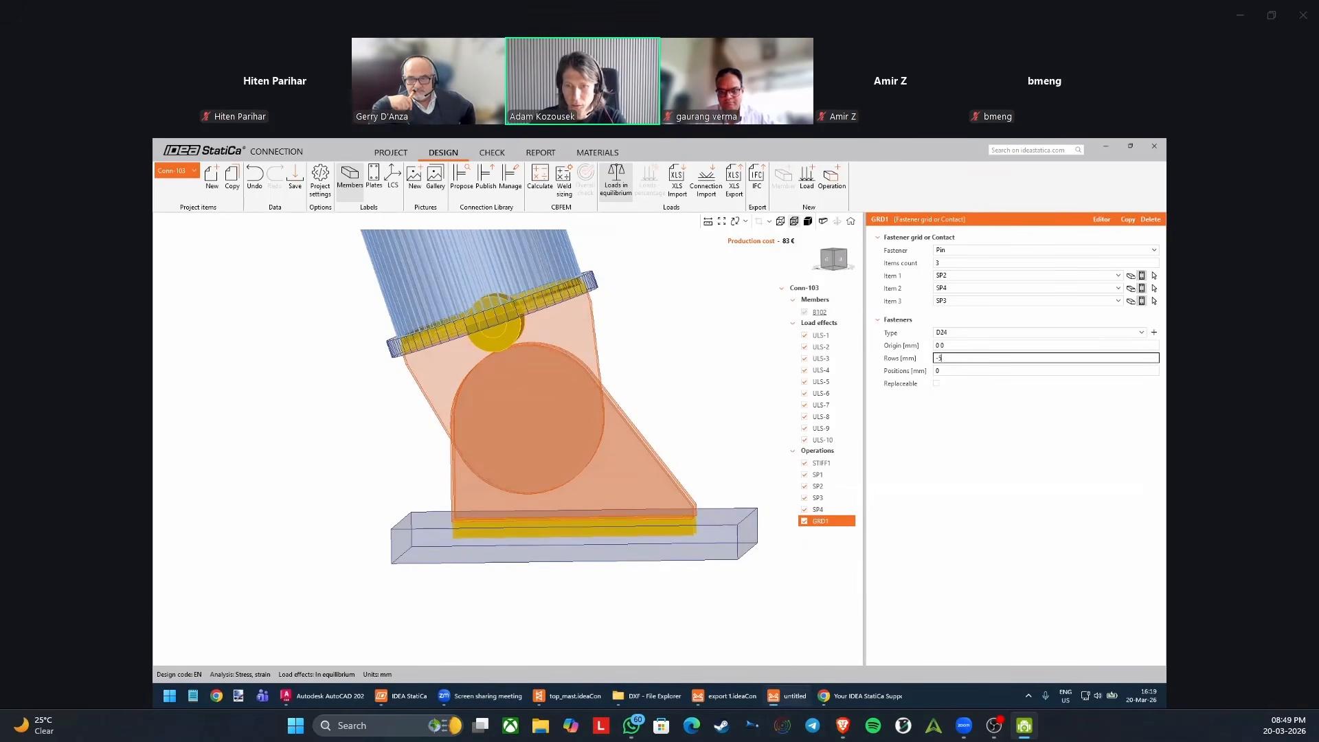
text(-50)
key(Tab)
click(964, 358)
key(BackSpace)
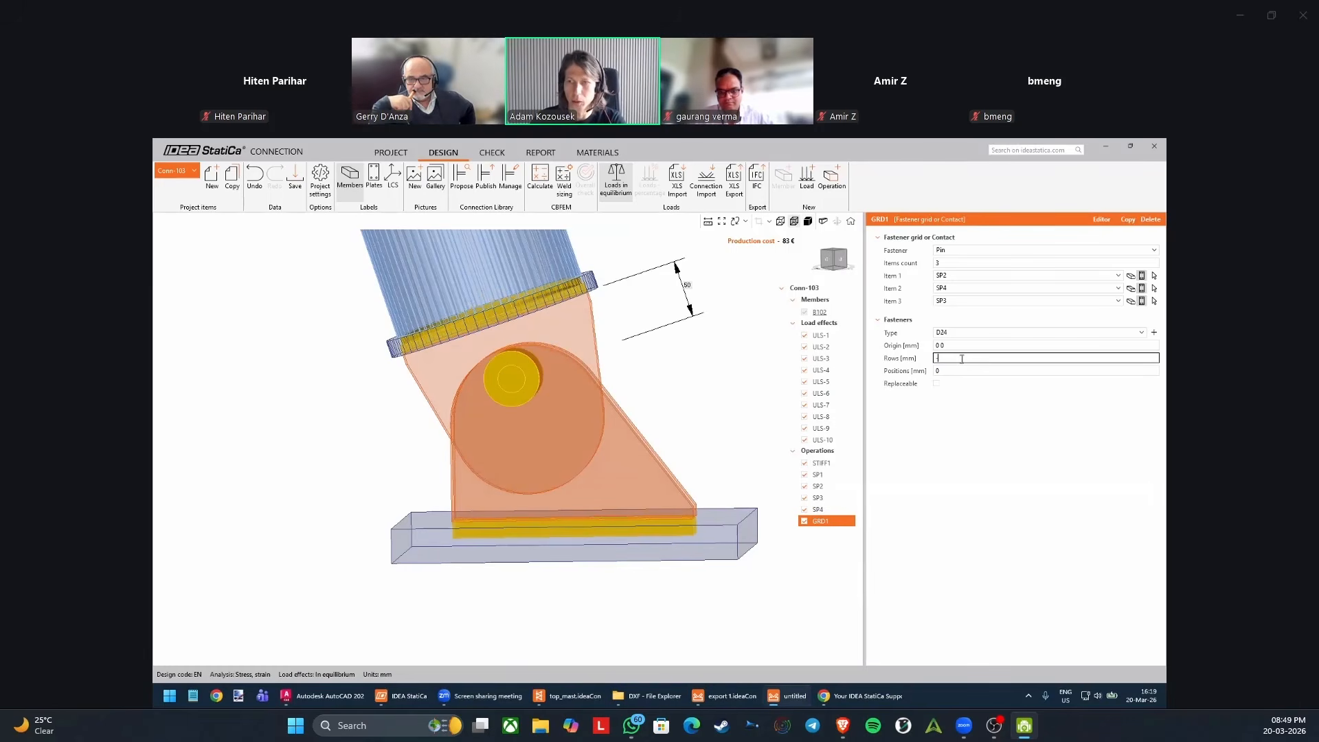
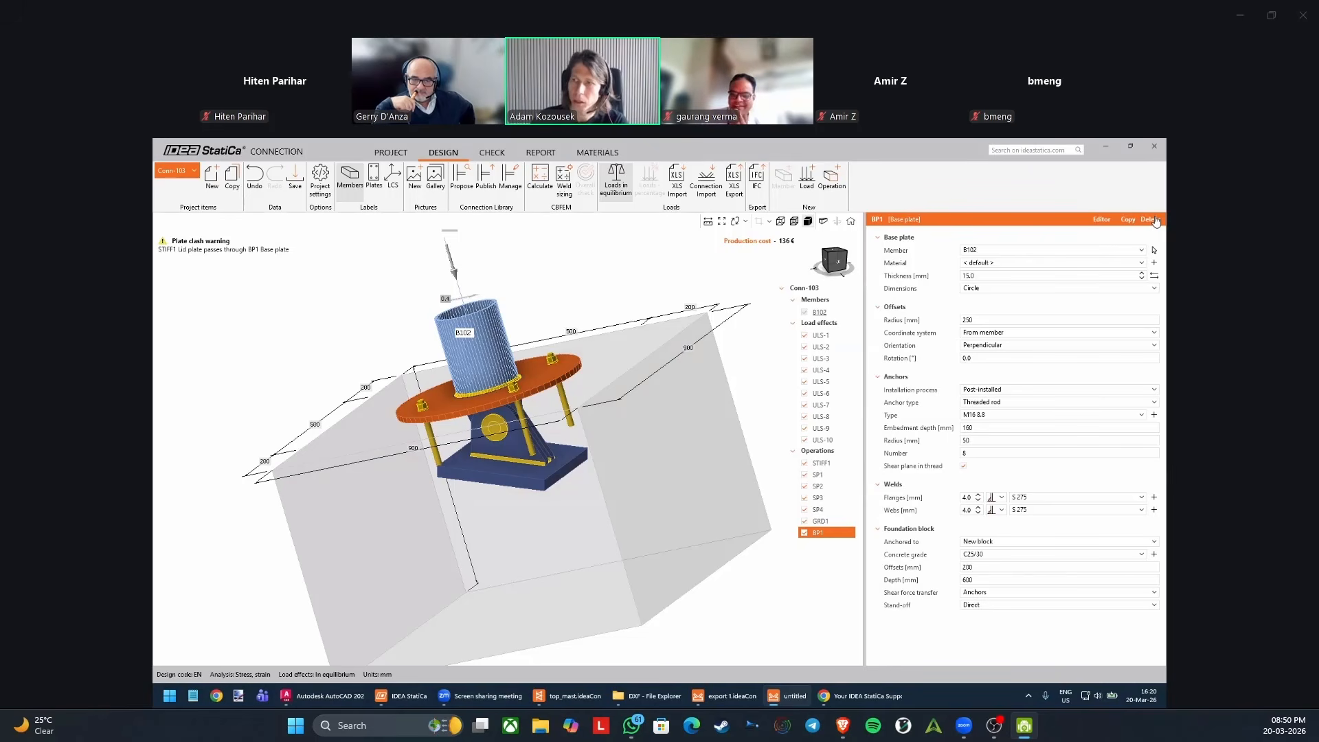
Replace the base plate operation BP1 with a fastener grid operation that uses anchors and an items count of 1.
click(1149, 220)
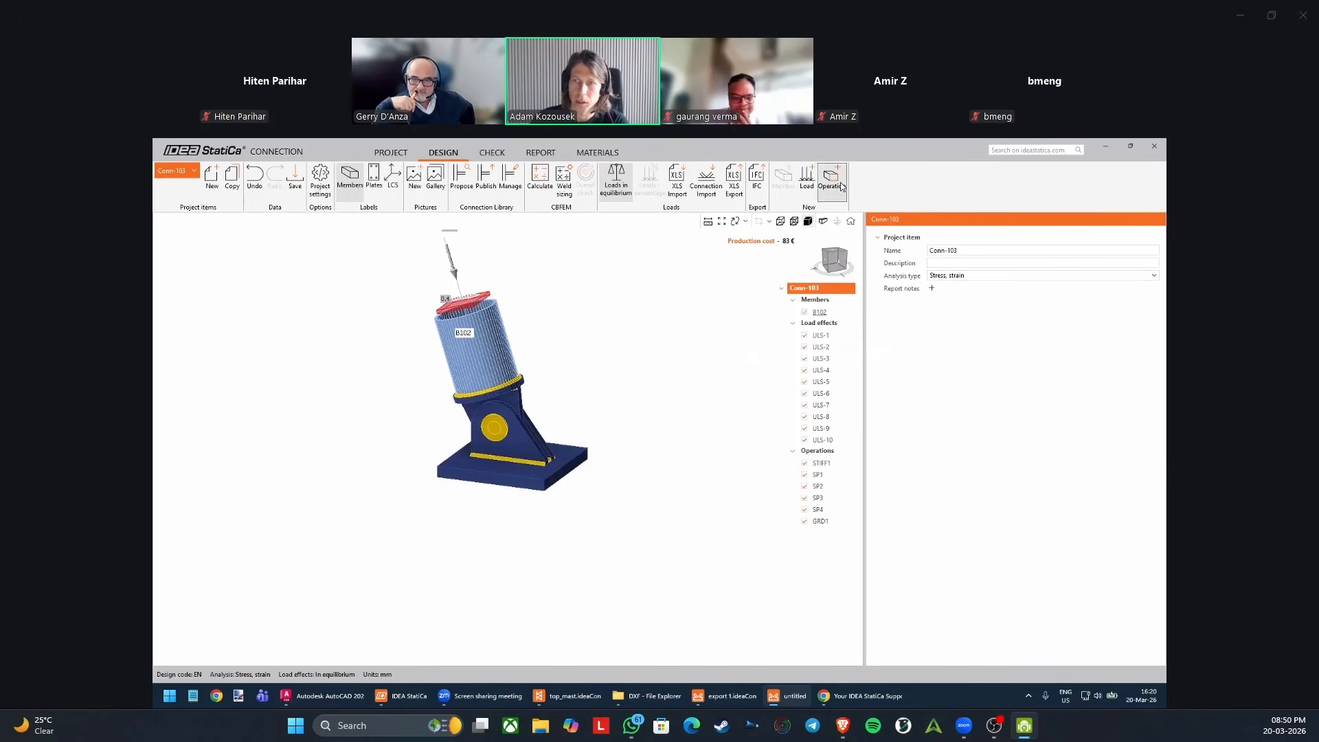
click(832, 177)
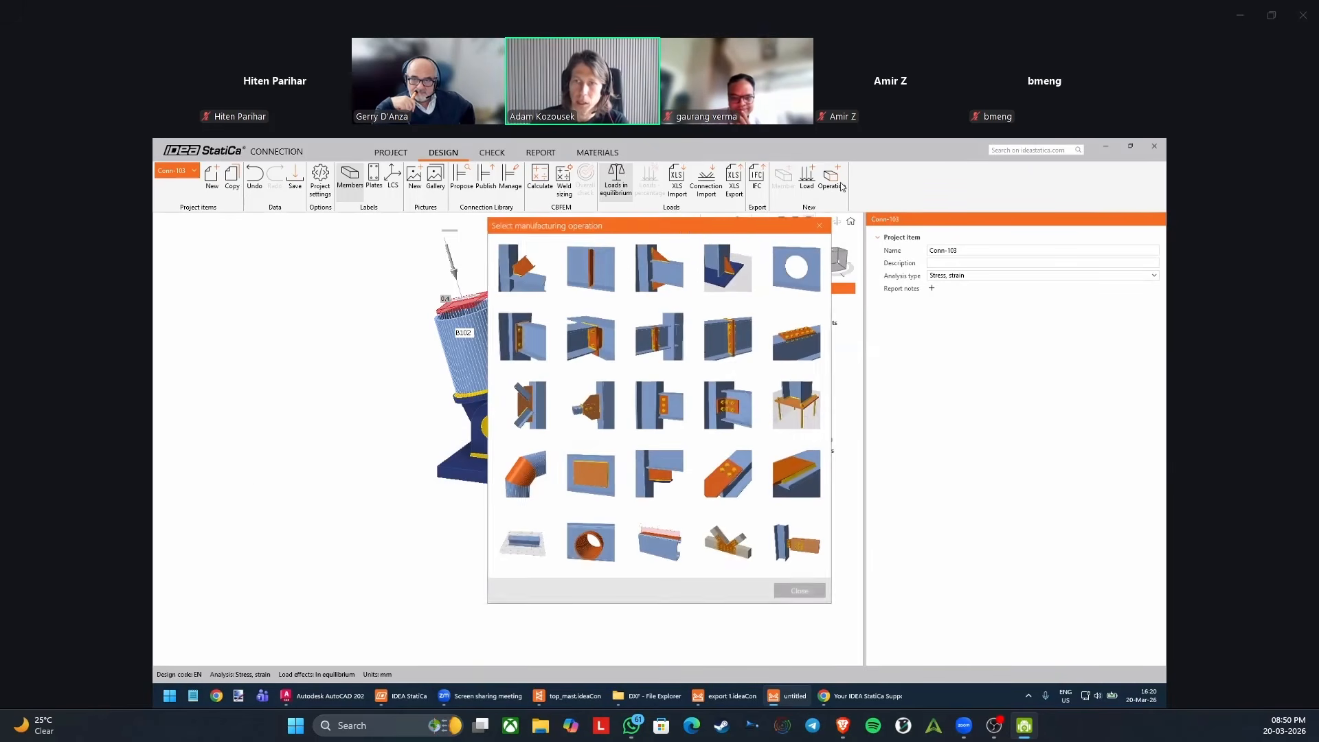
click(729, 470)
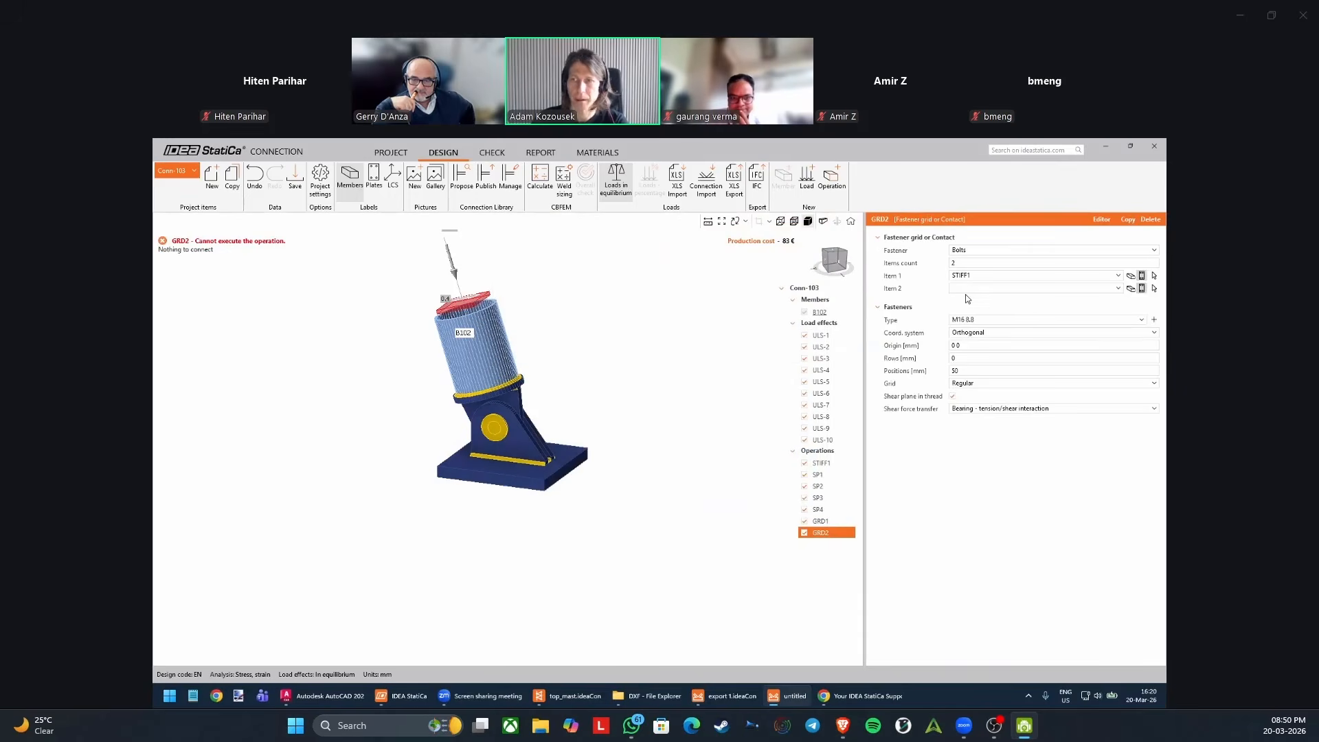
click(977, 251)
click(973, 289)
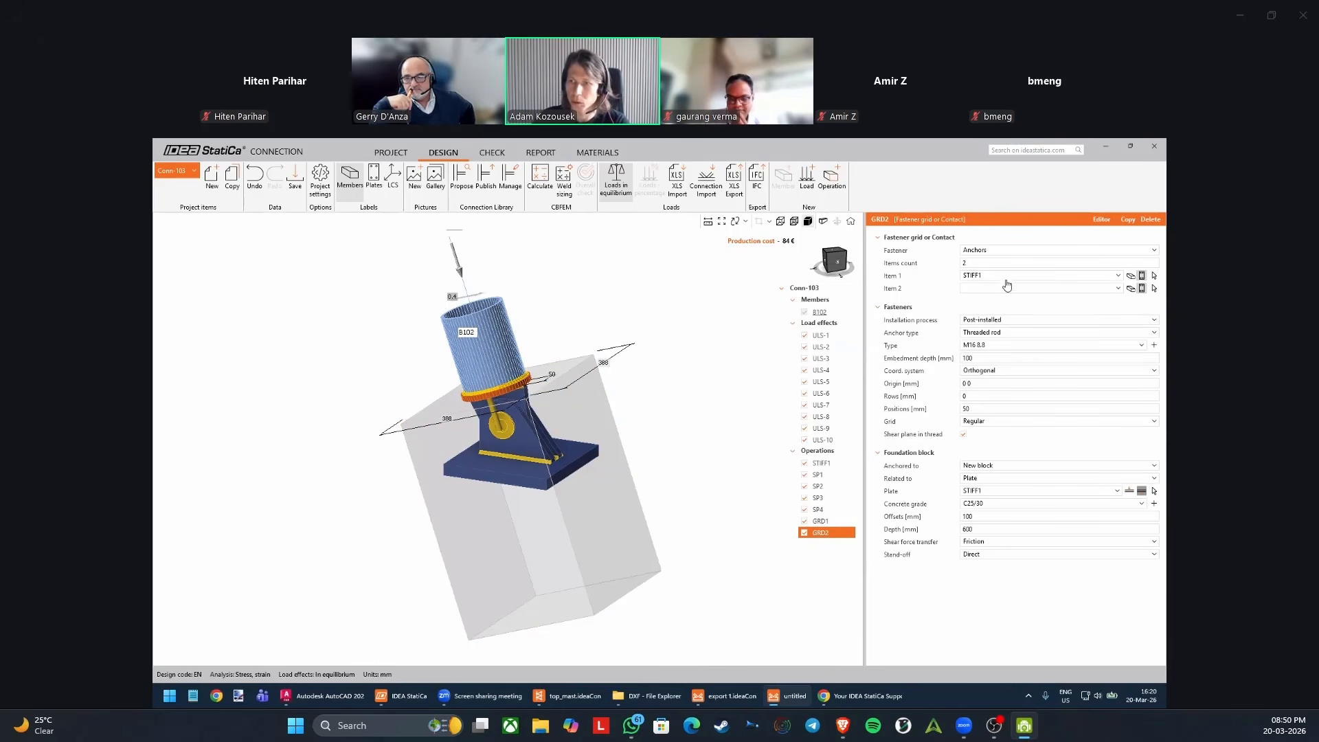
click(986, 263)
key(Tab)
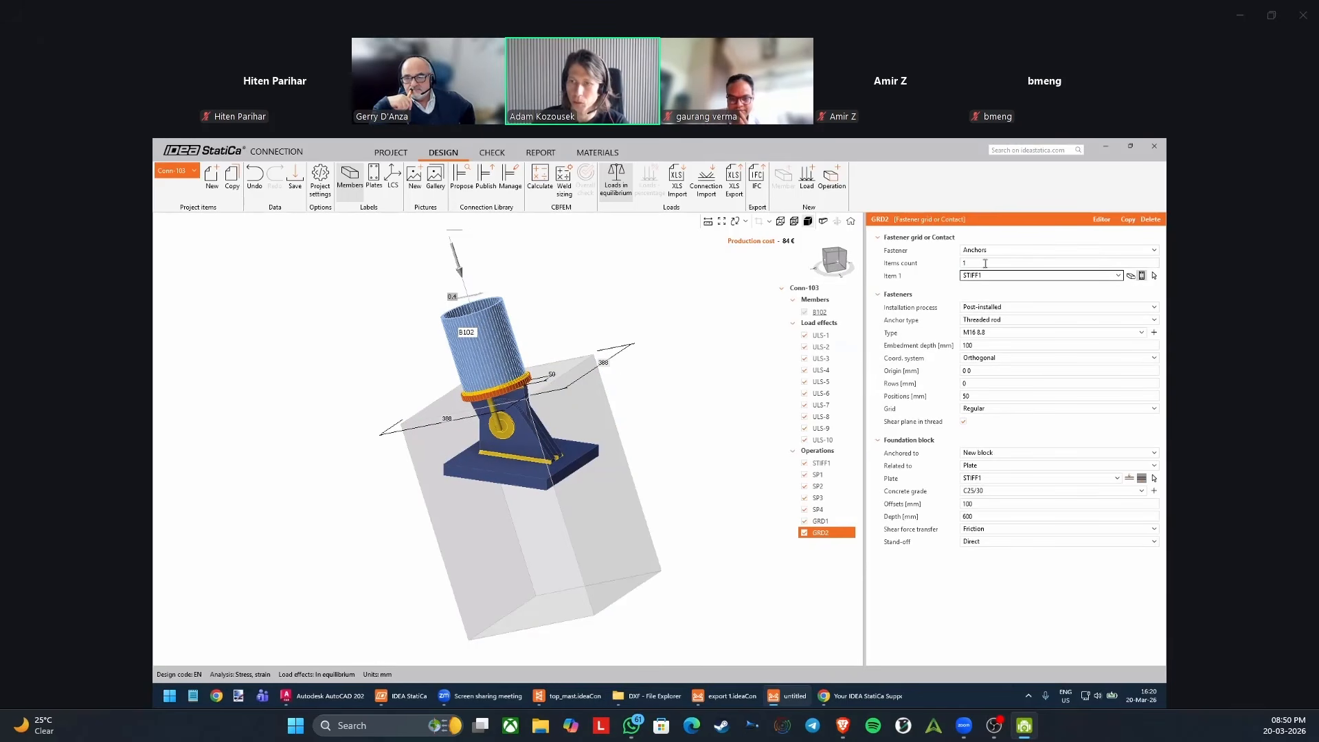
Try plates SP4, SP2, SP1 and SP3 as the item connected by the anchor grid.
click(1087, 276)
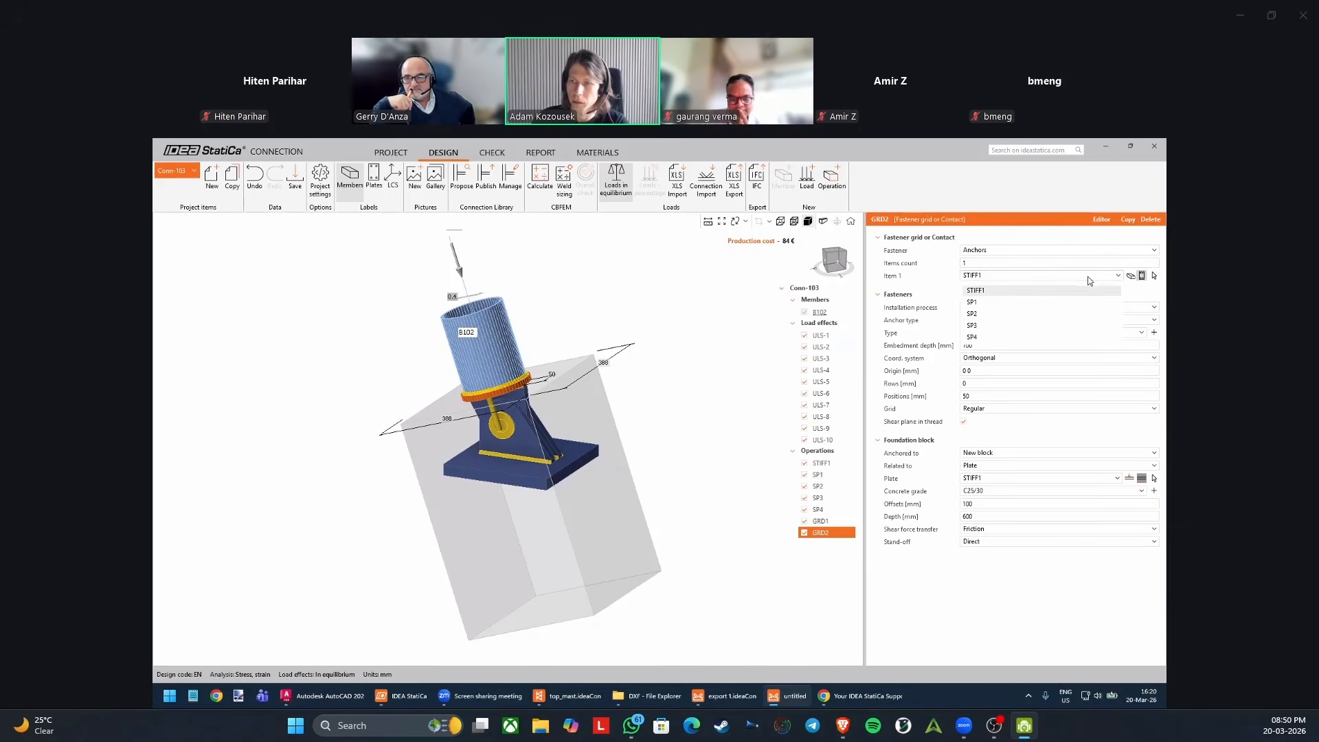
click(1008, 337)
click(994, 276)
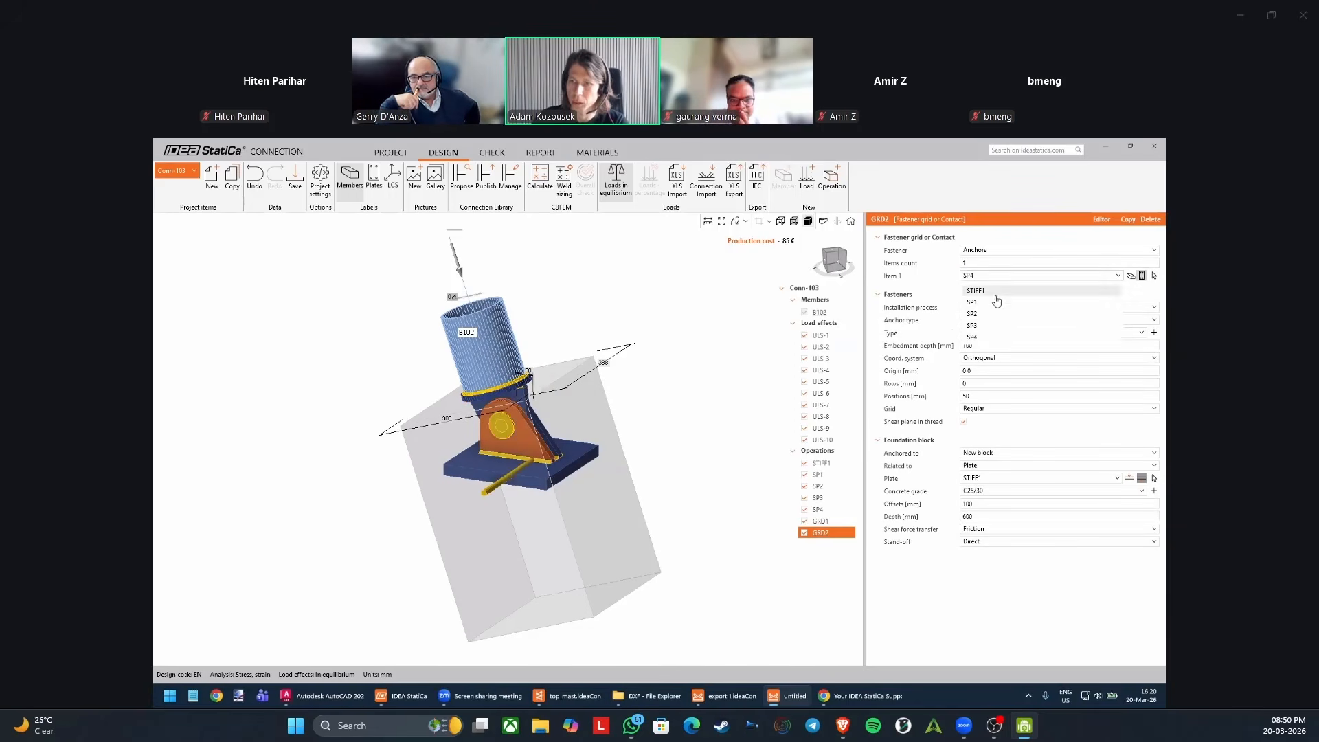
click(991, 311)
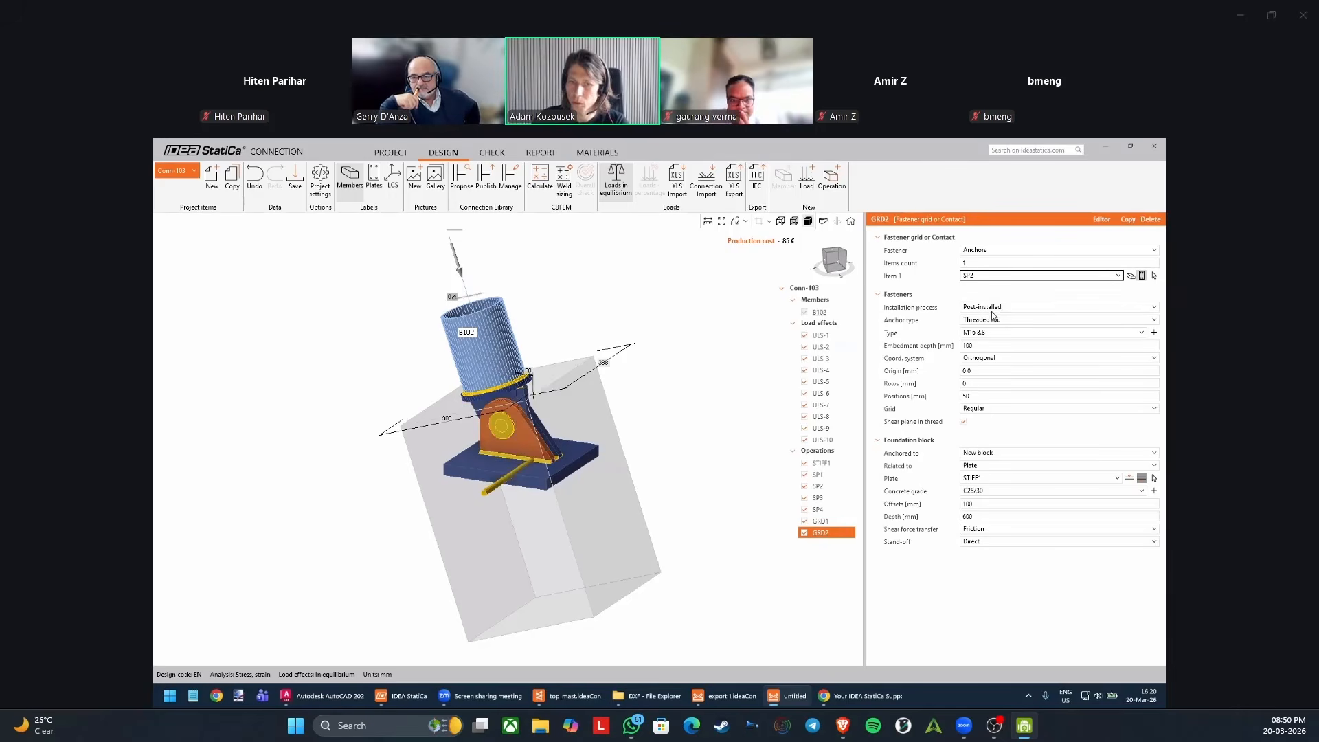
click(992, 276)
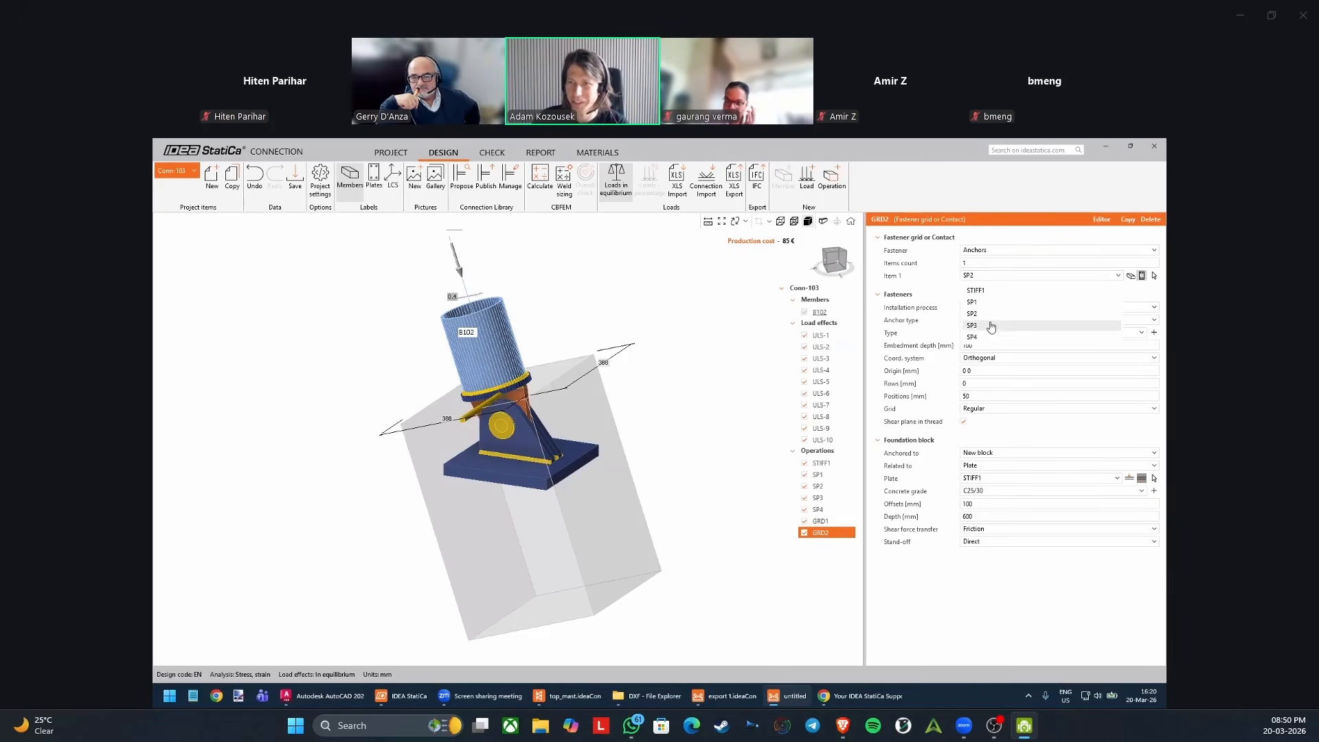
click(991, 303)
click(1005, 278)
click(987, 330)
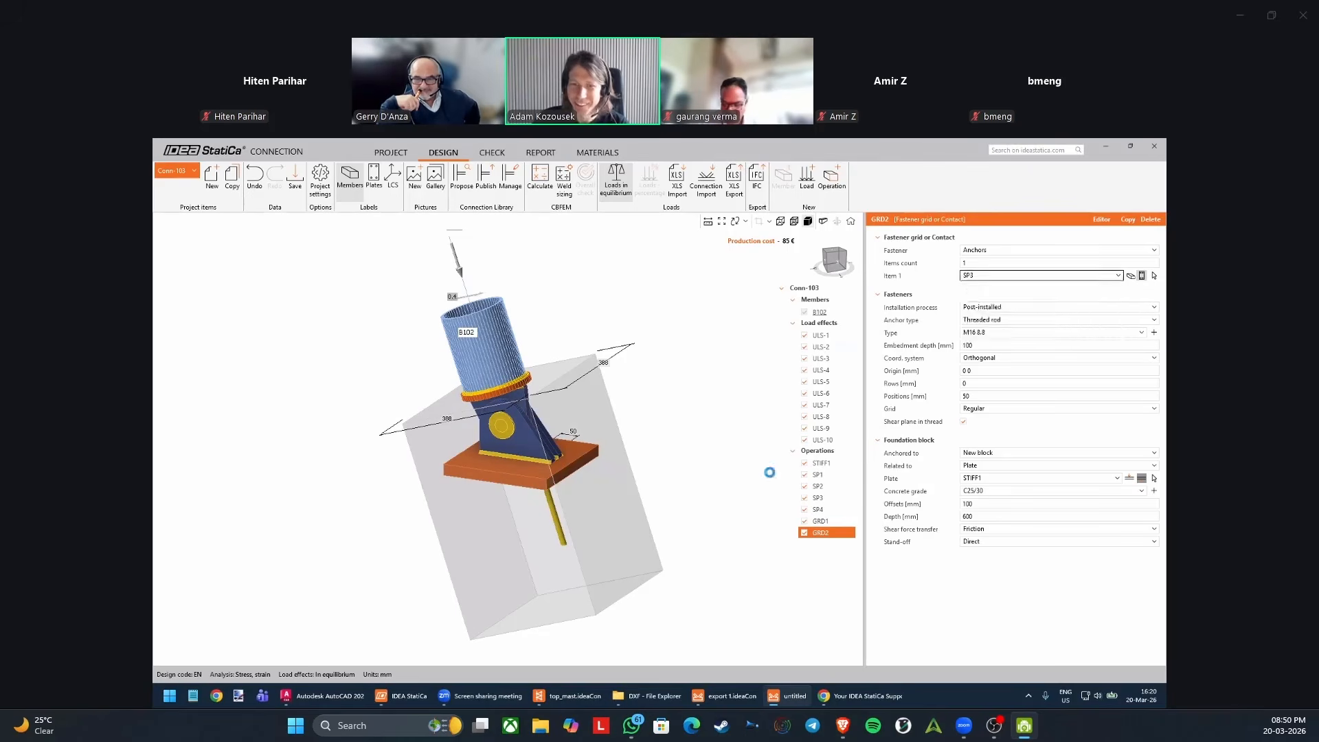
click(827, 476)
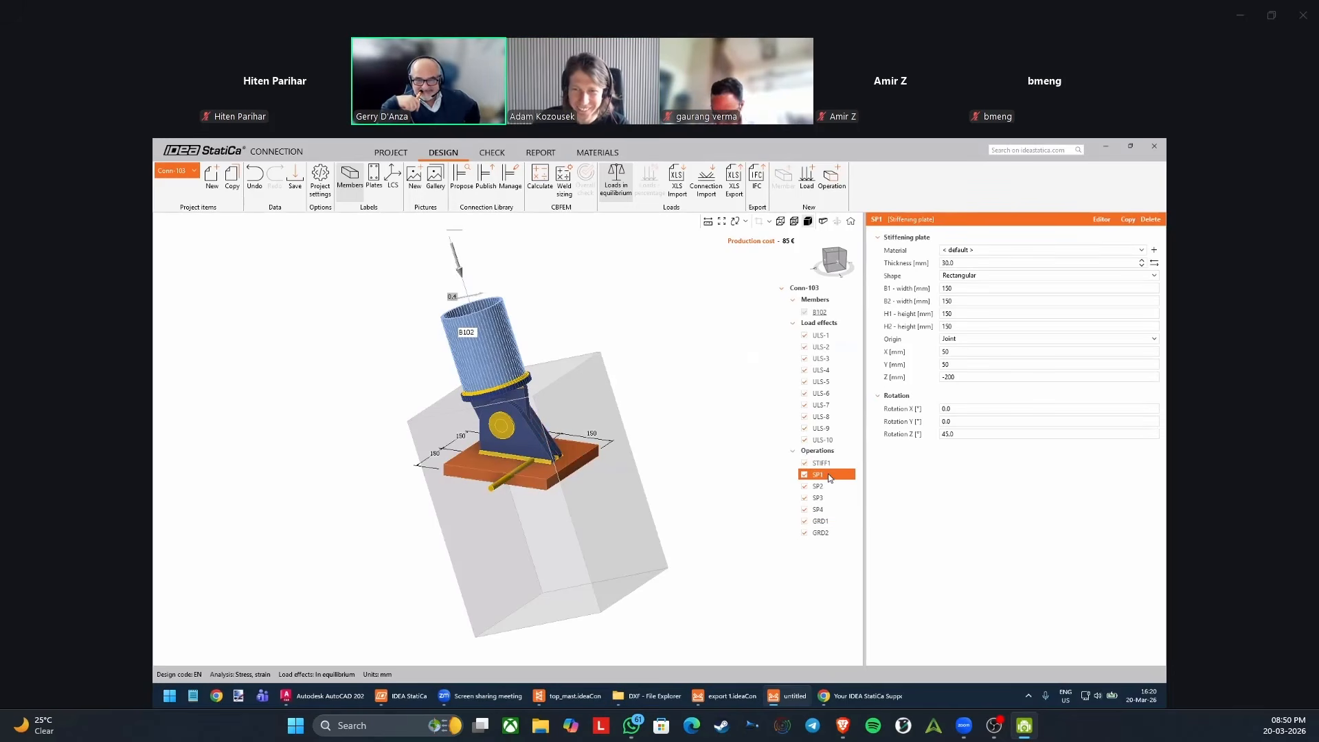
click(821, 532)
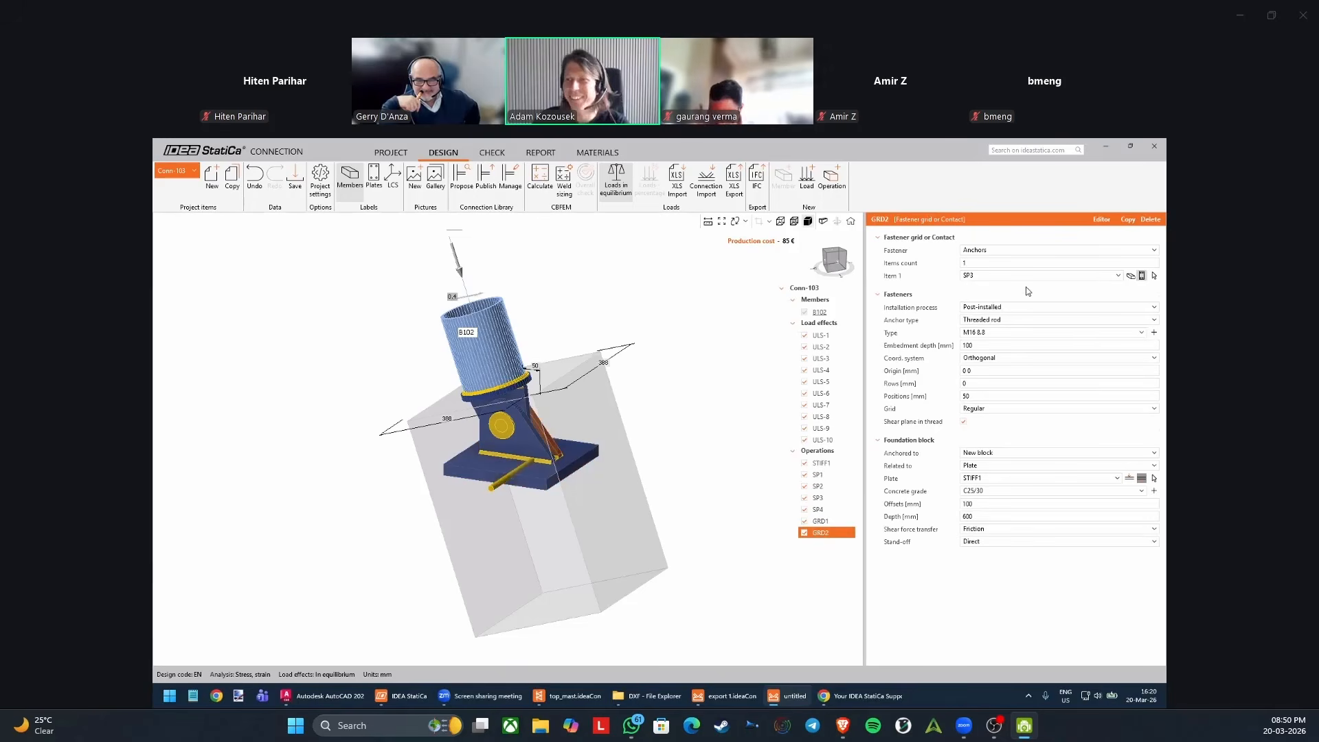
Assign plate SP1 as the anchor grid's connected item and relate the foundation block to plate SP1.
click(1088, 276)
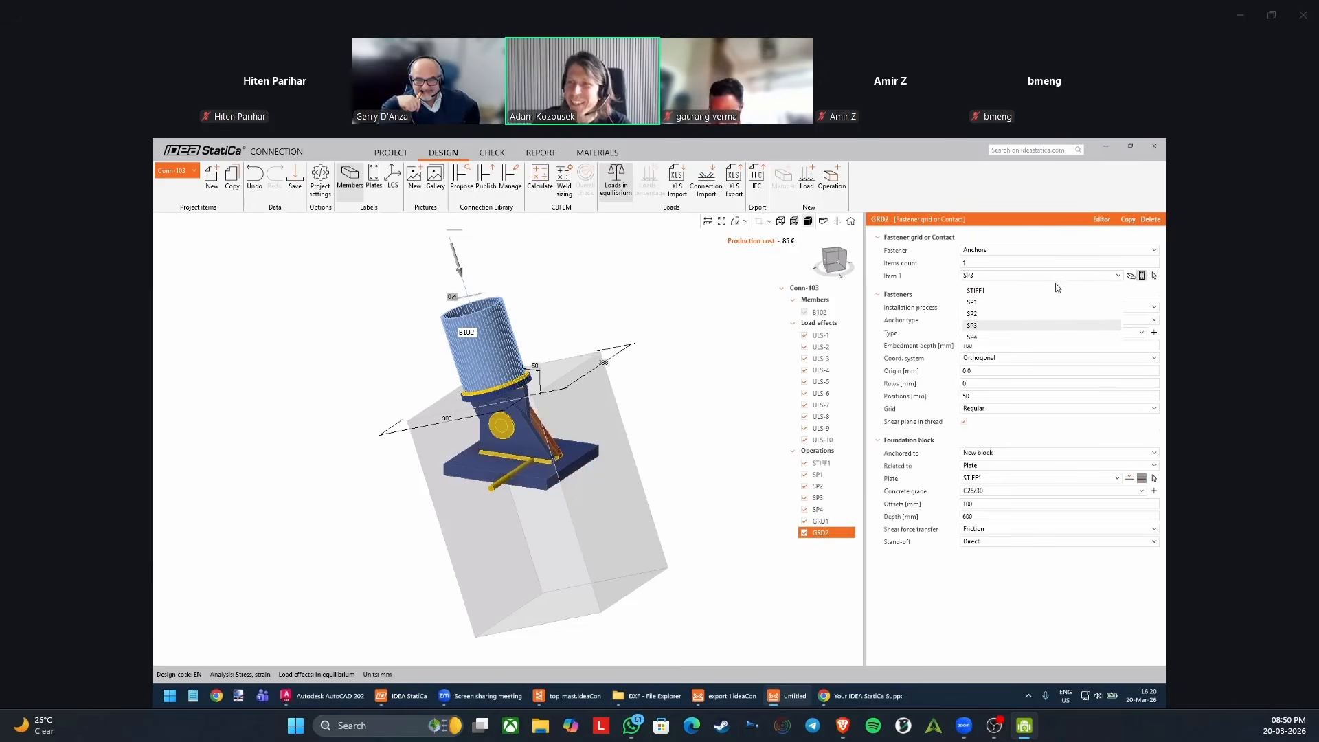
click(972, 302)
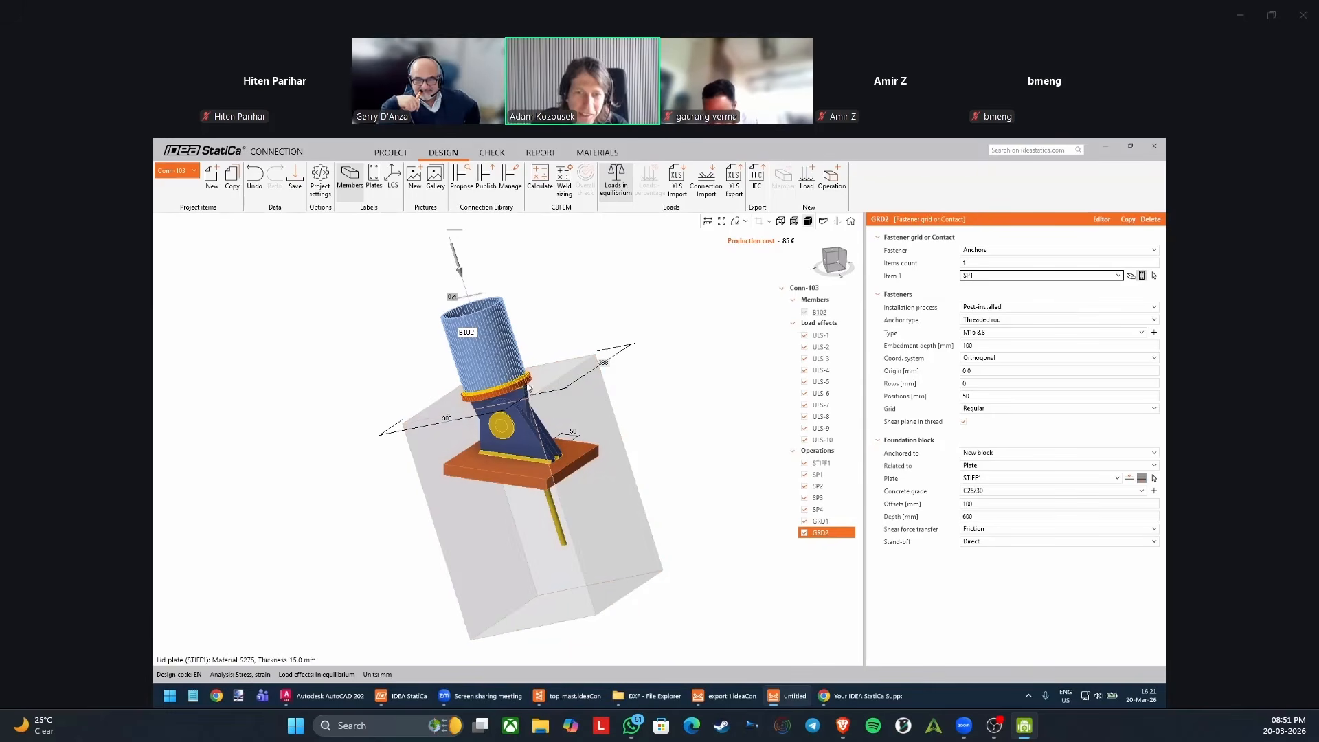
click(991, 480)
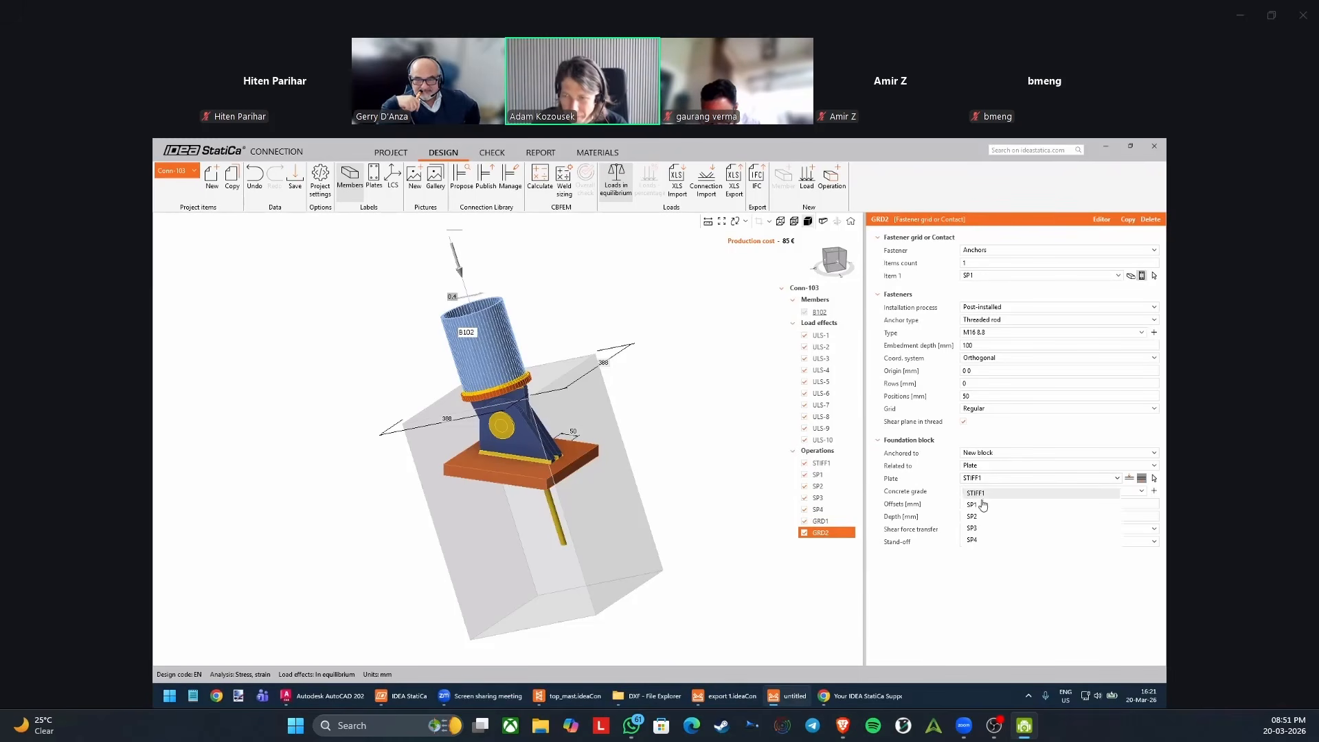
click(977, 504)
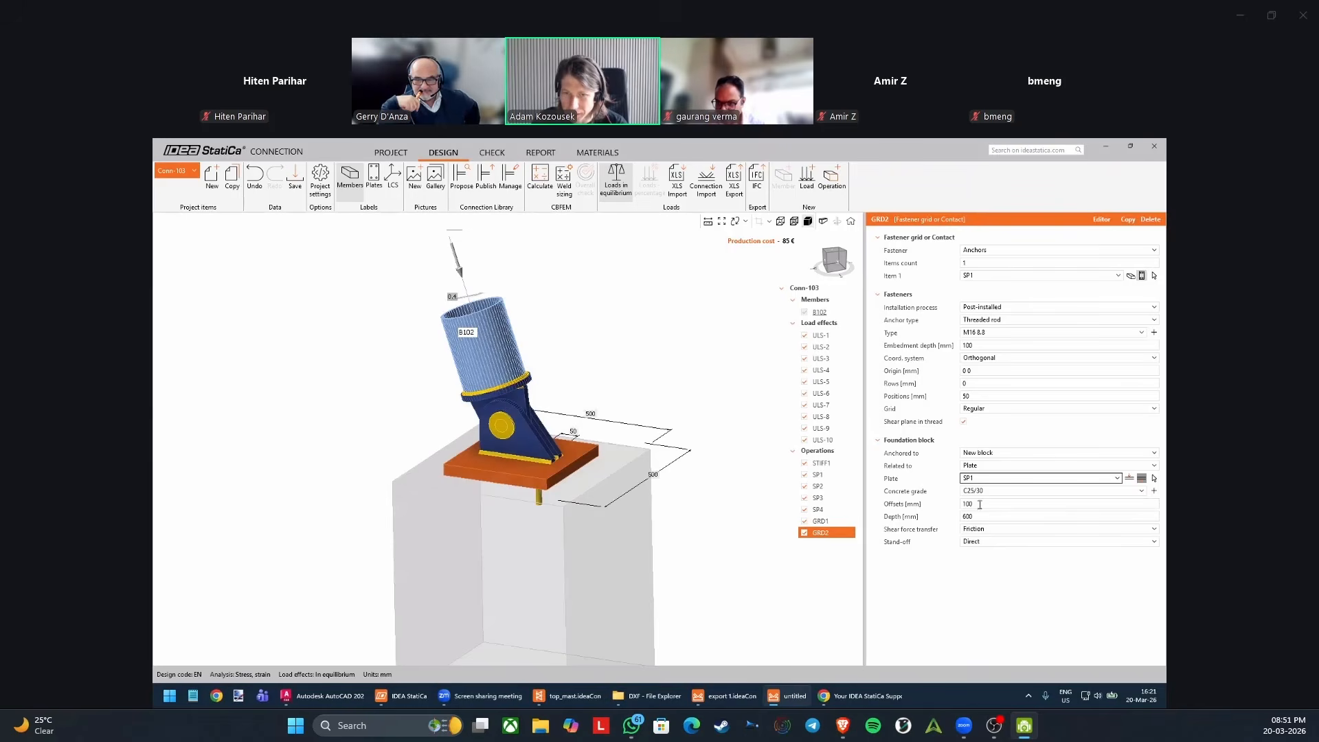
middle_drag(627, 542, 585, 566)
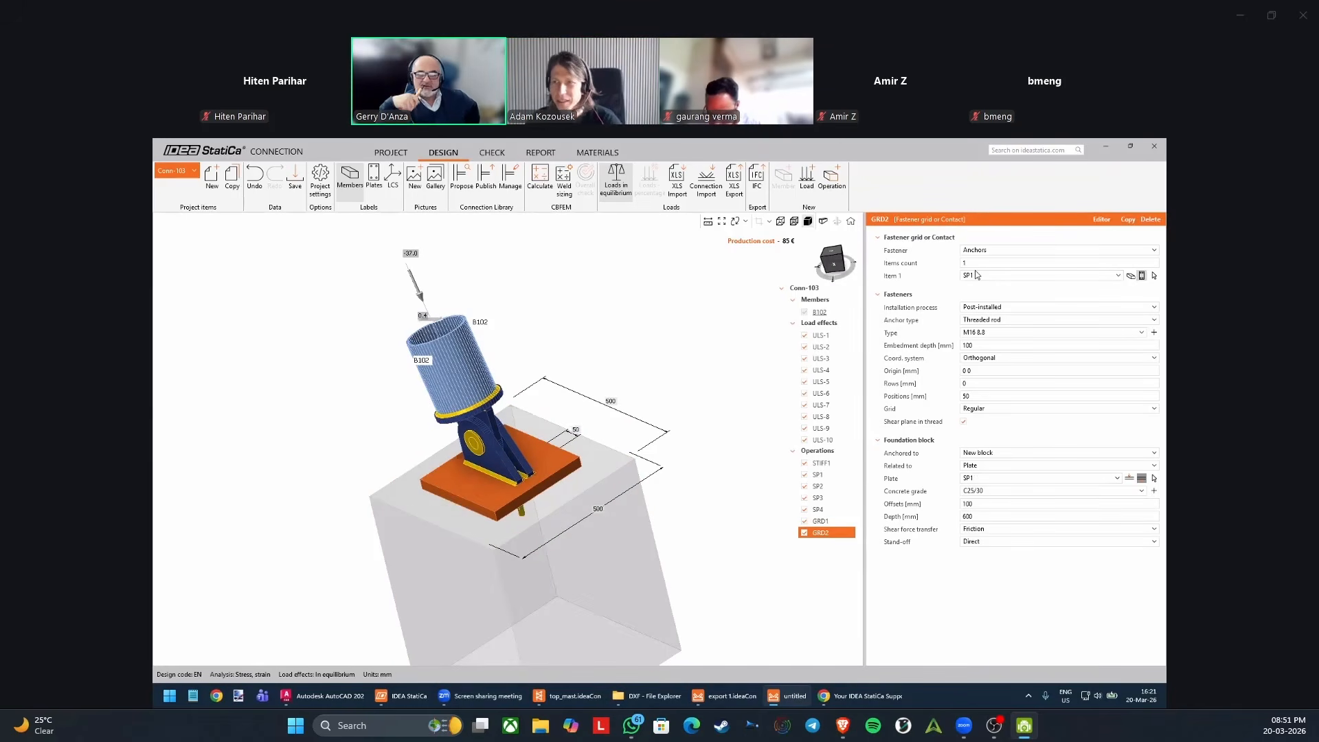
middle_drag(531, 455, 541, 465)
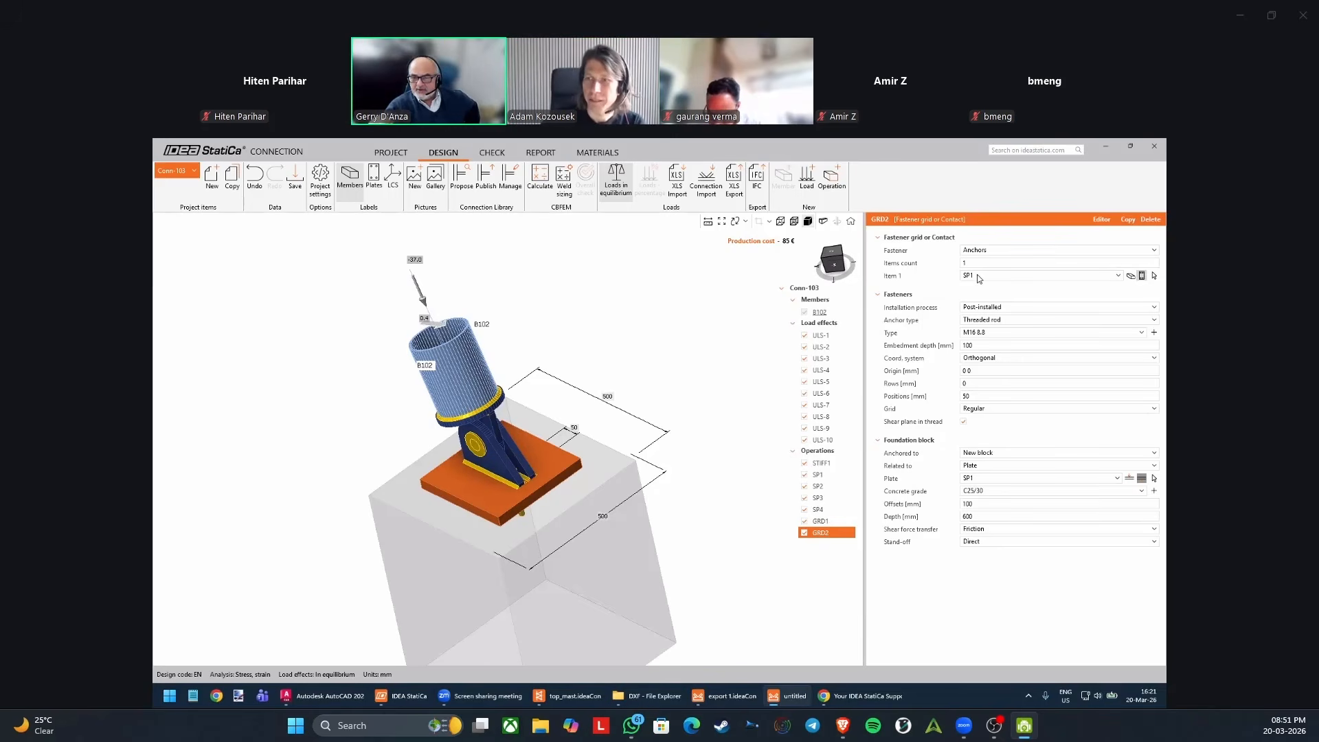
click(564, 469)
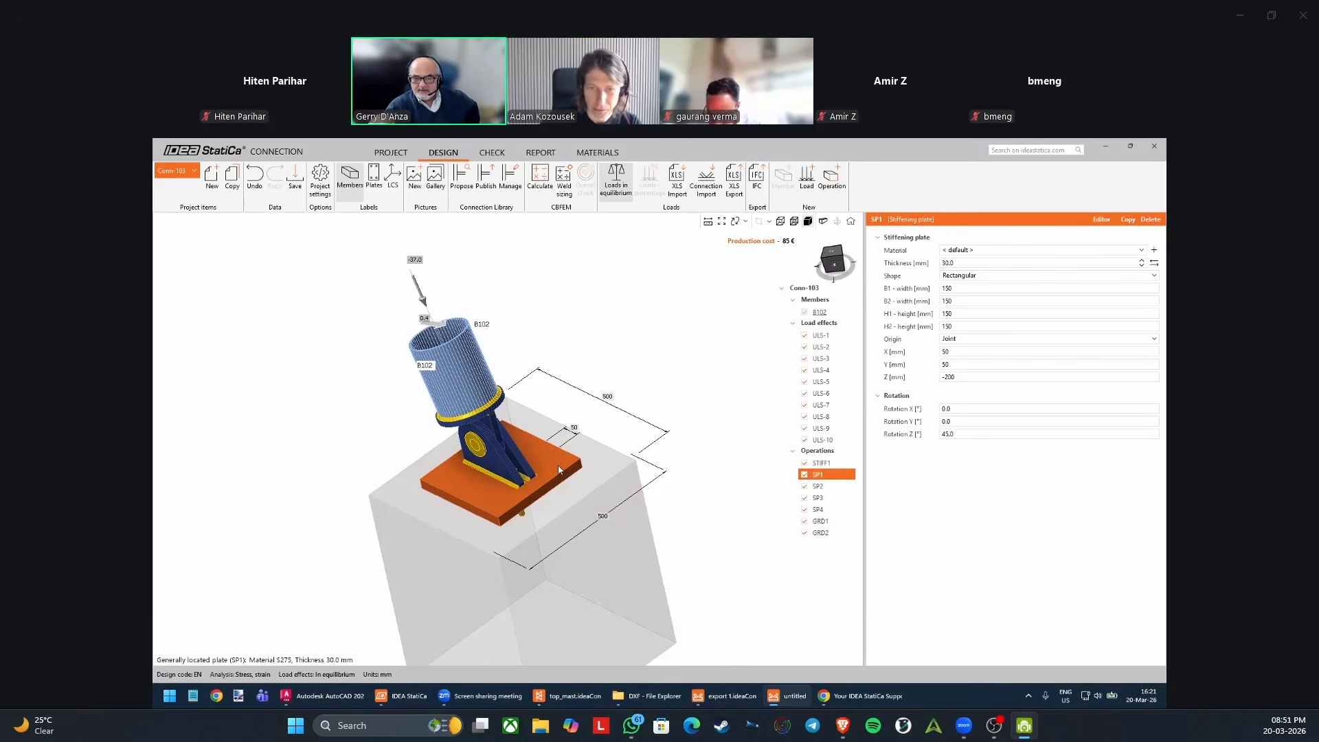
click(828, 533)
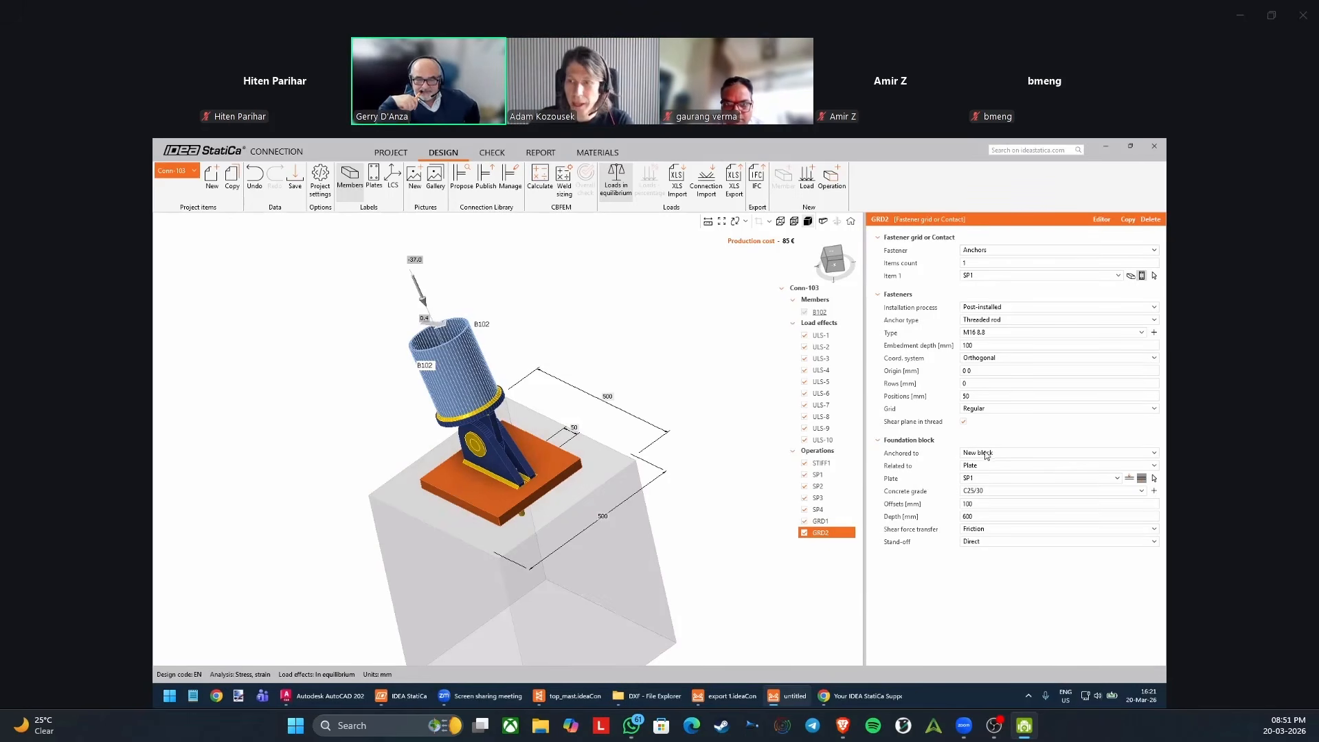
click(978, 479)
click(978, 479)
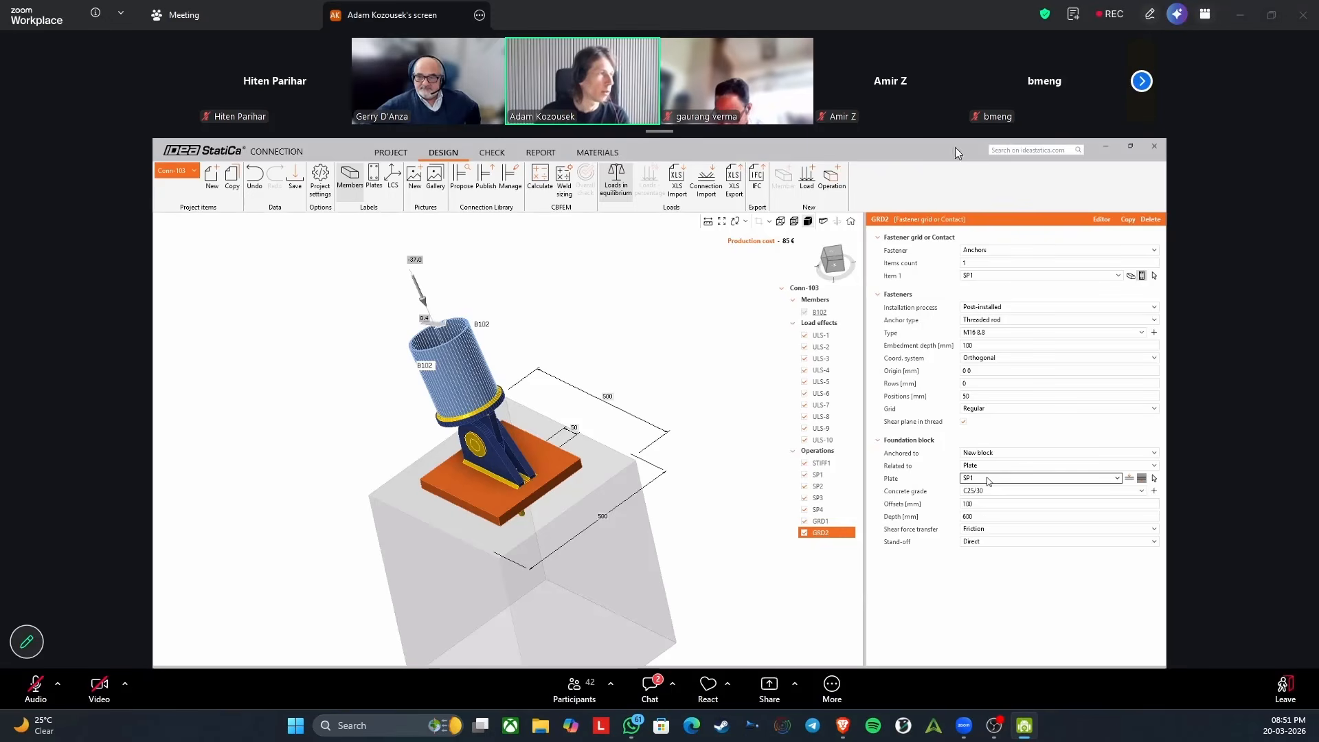
click(1142, 81)
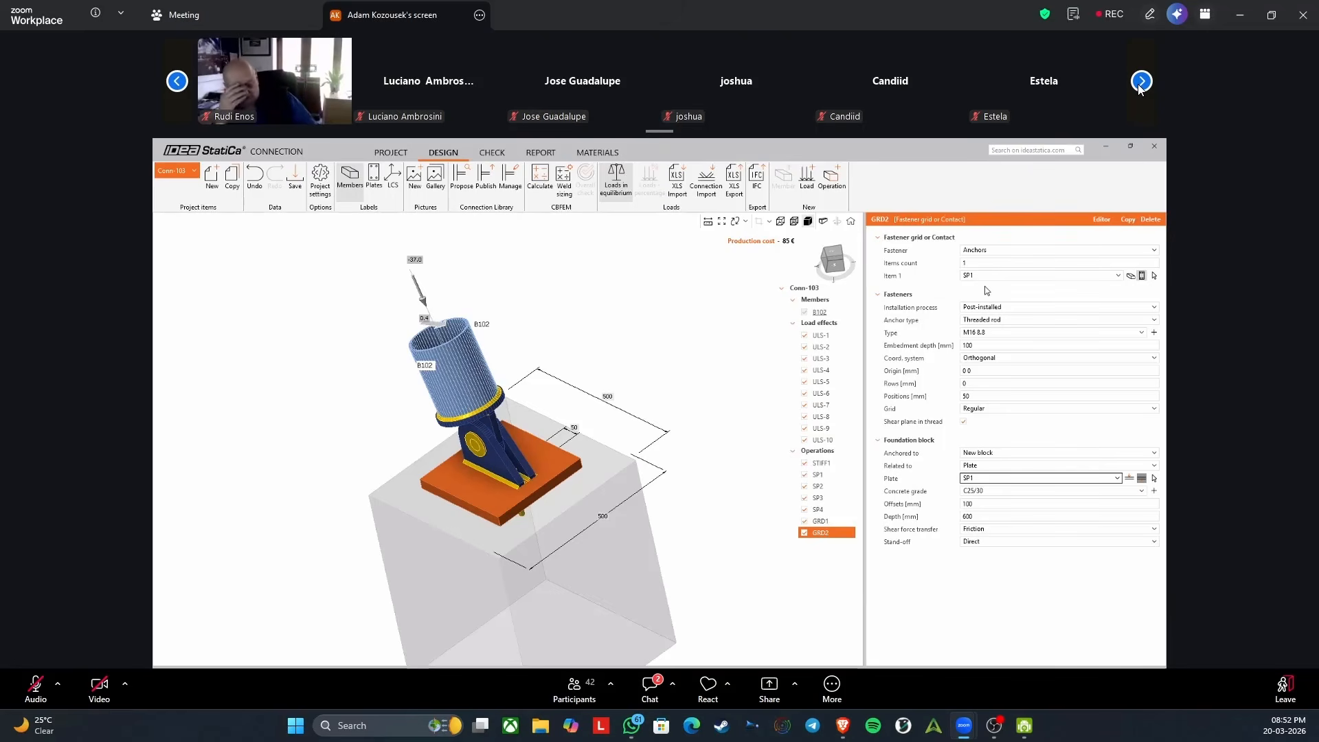
click(1142, 81)
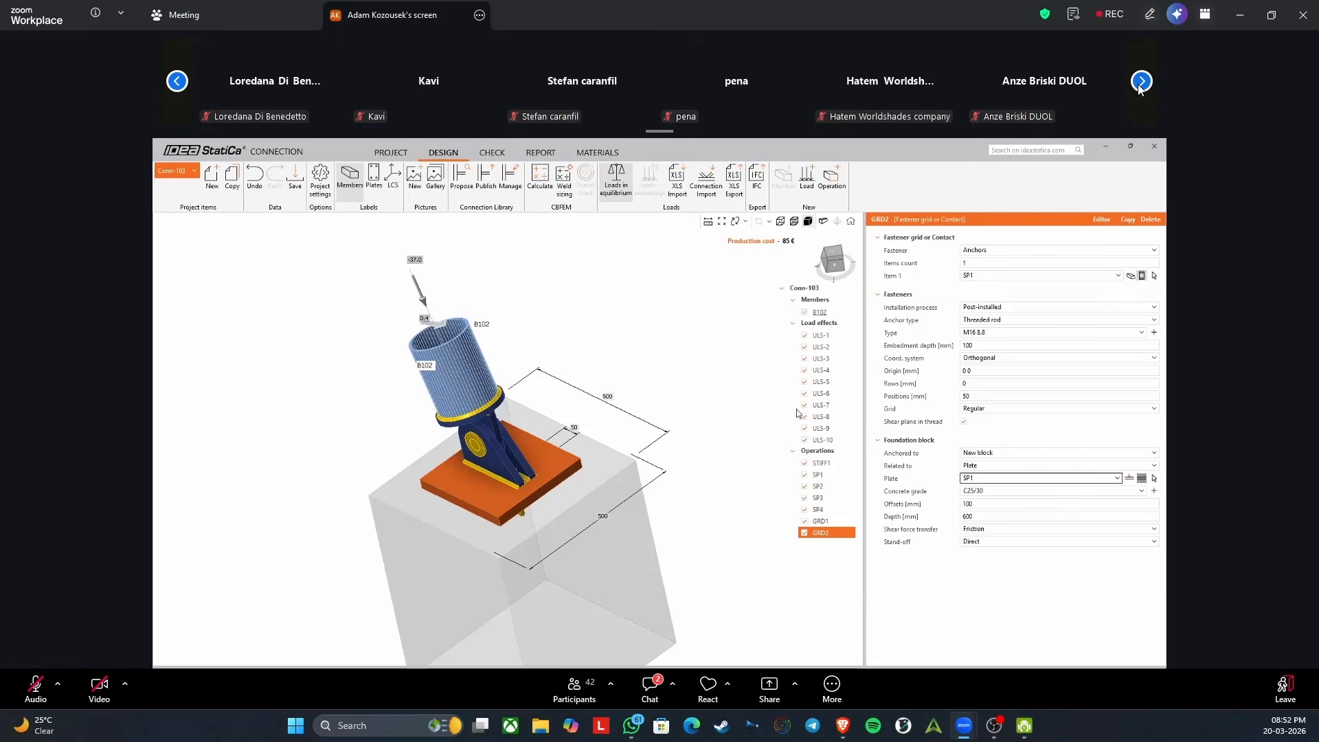
click(1141, 83)
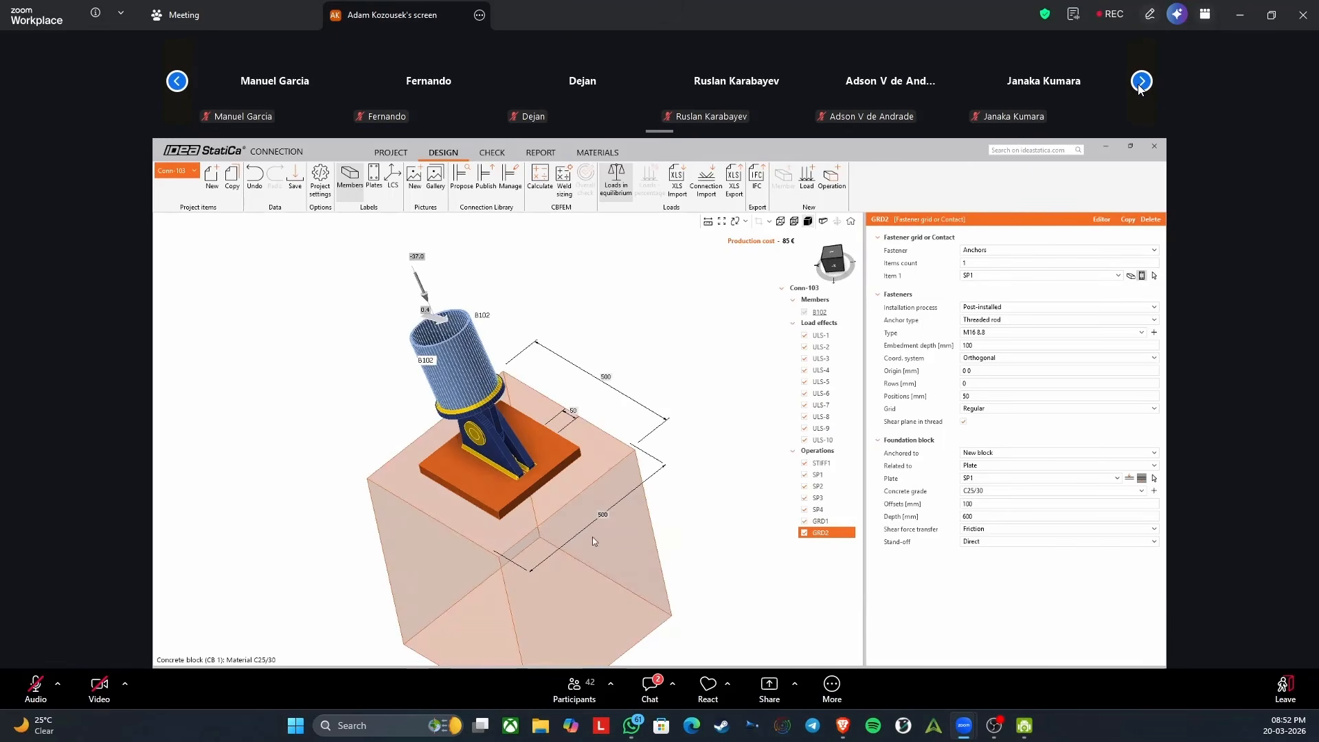
click(1141, 83)
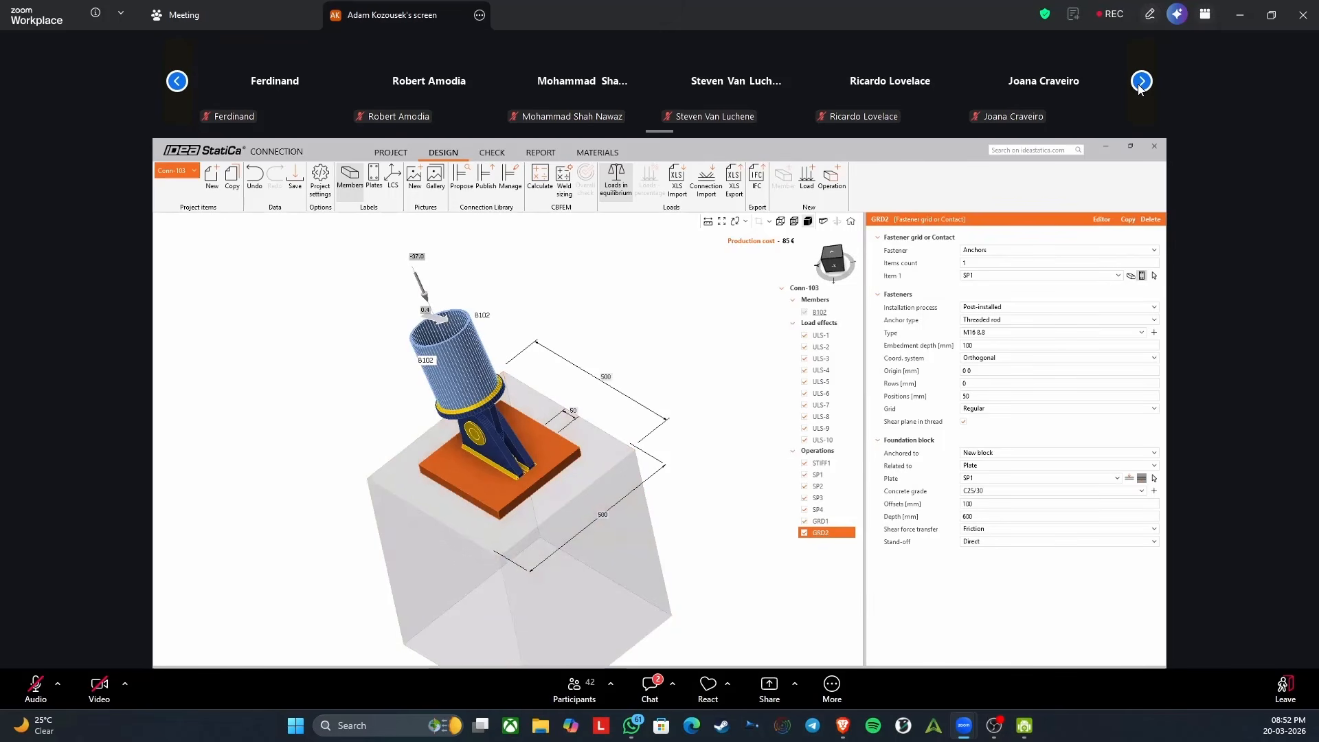
click(1141, 83)
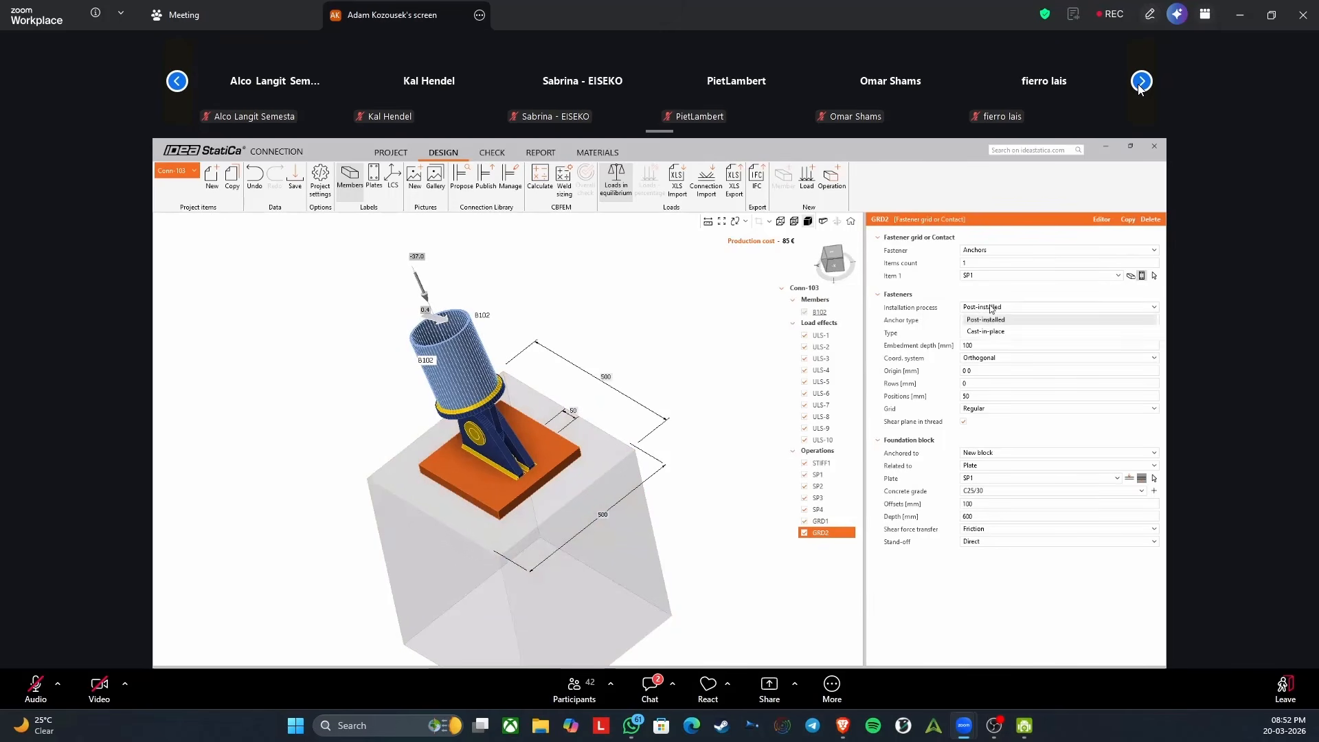
click(1141, 82)
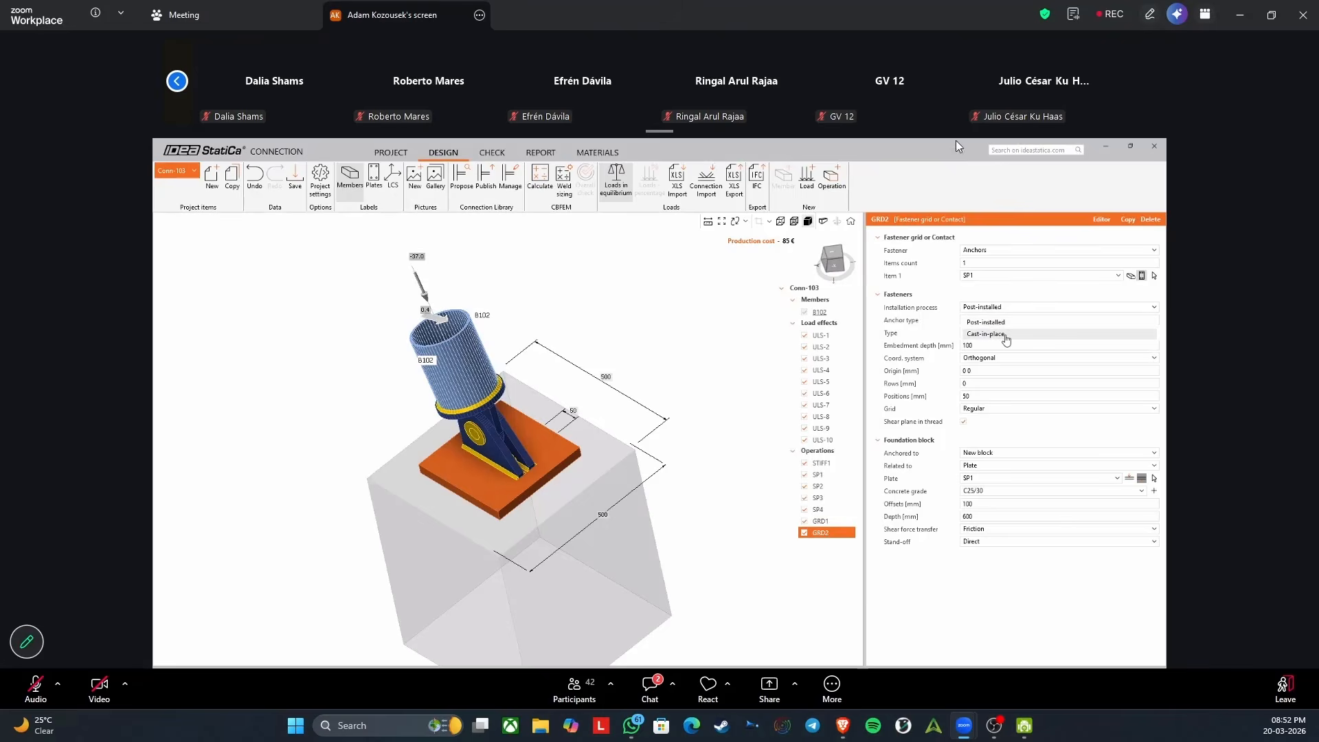
click(177, 81)
click(177, 81)
click(177, 81)
click(174, 81)
click(174, 82)
double_click(174, 80)
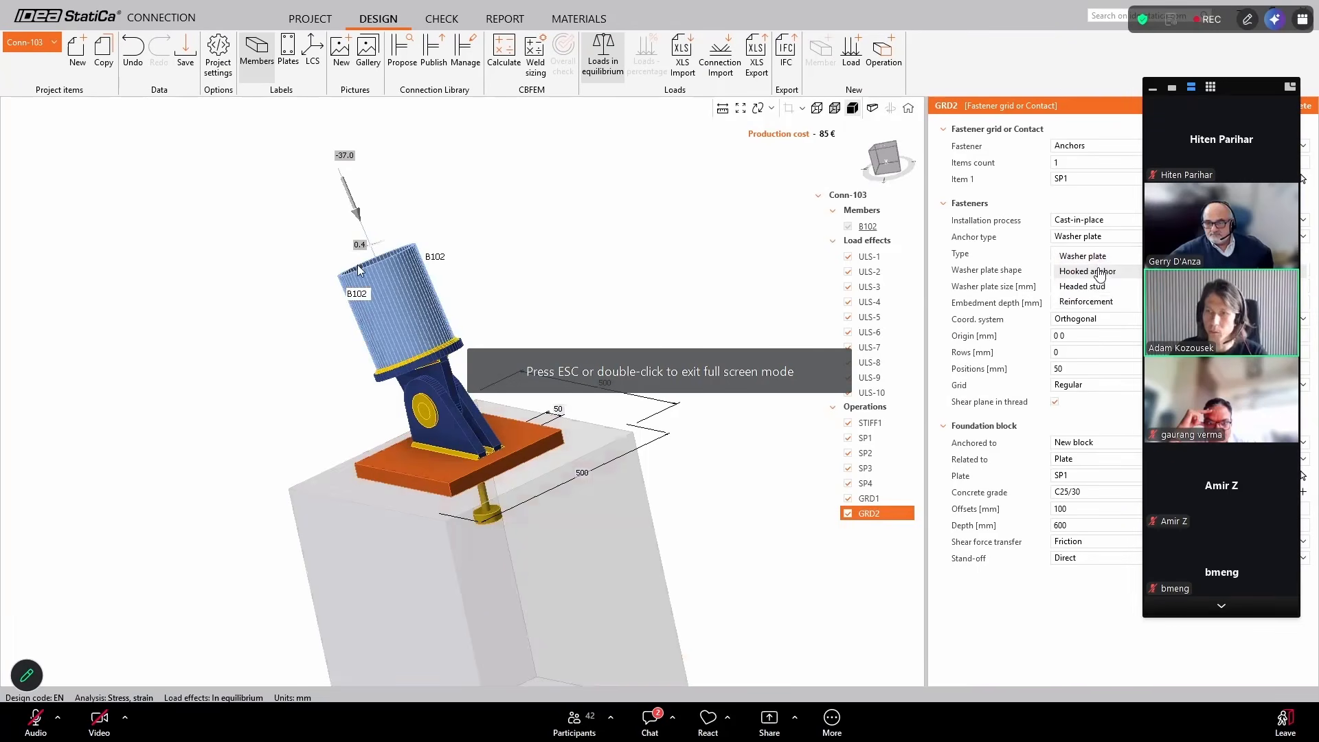
key(Escape)
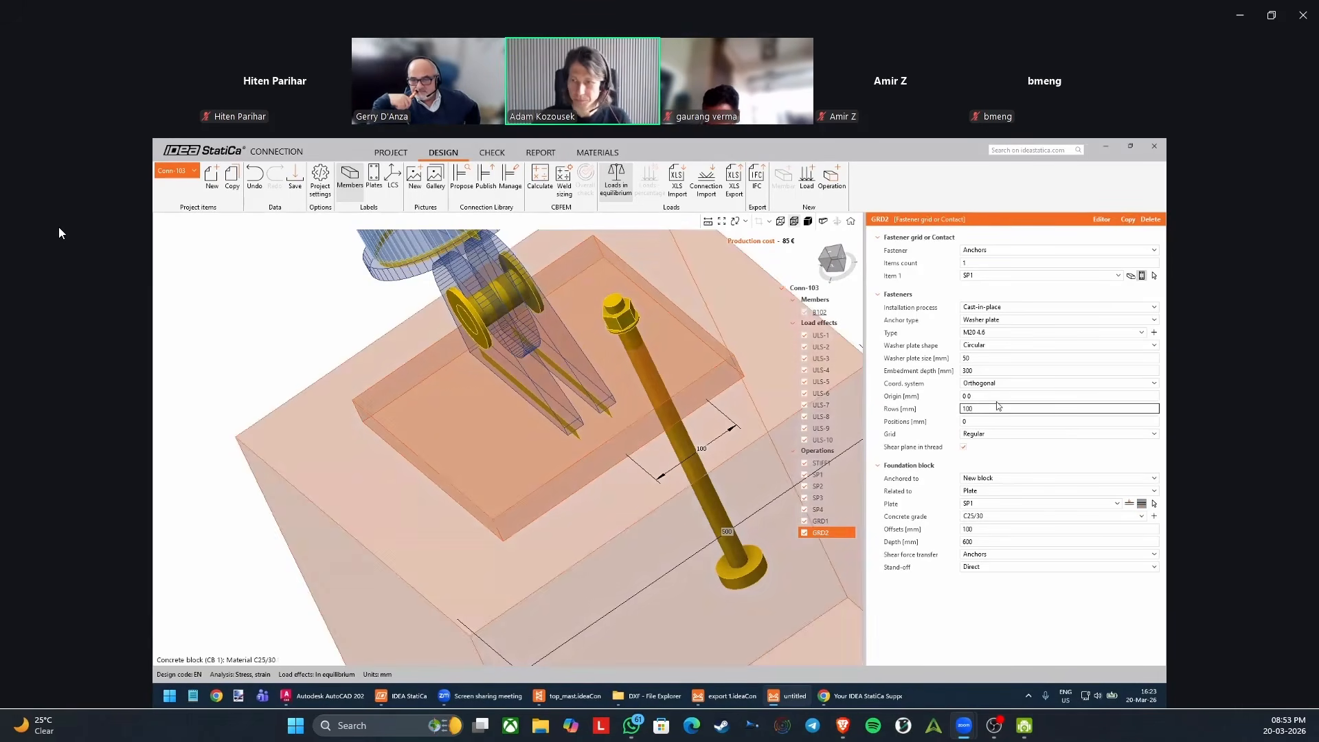
Set the anchor grid's rows to 100 -200 mm for two anchor rows on plate SP1.
key(Tab)
click(1001, 407)
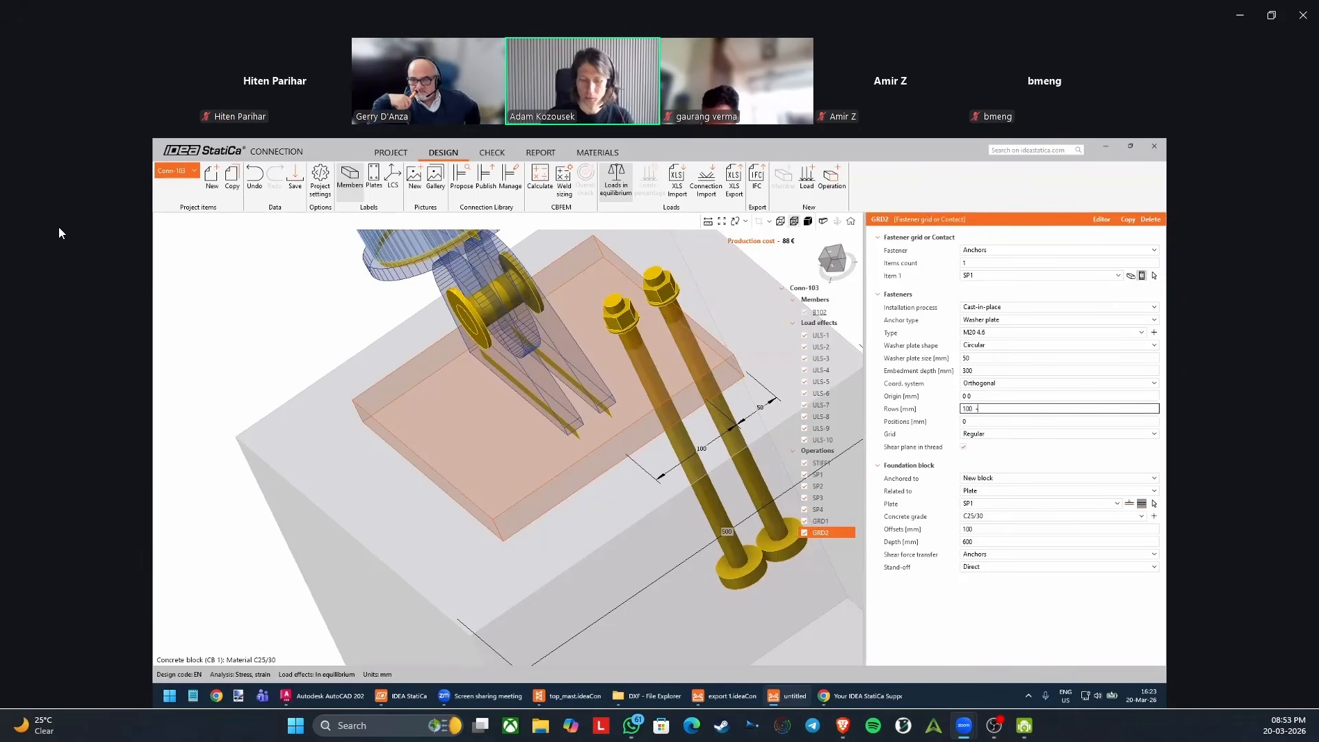
text(-200)
key(Tab)
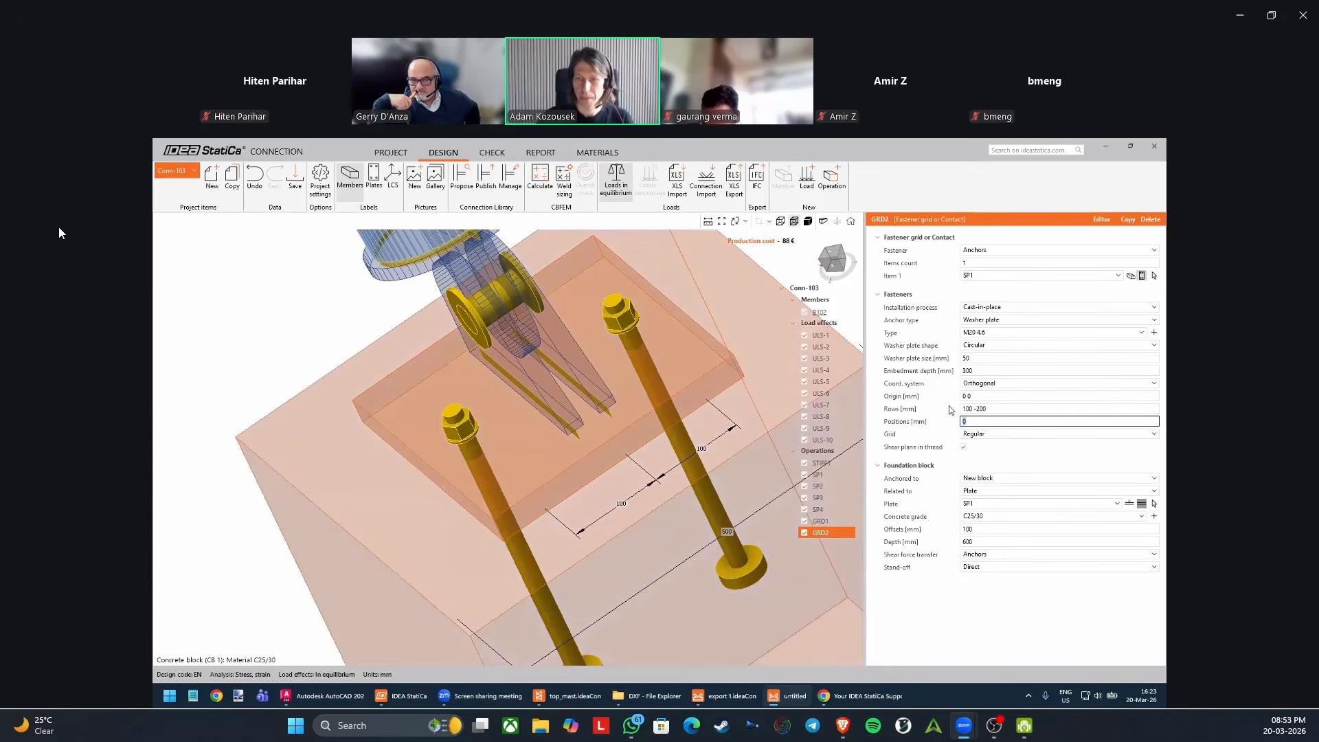
click(1004, 409)
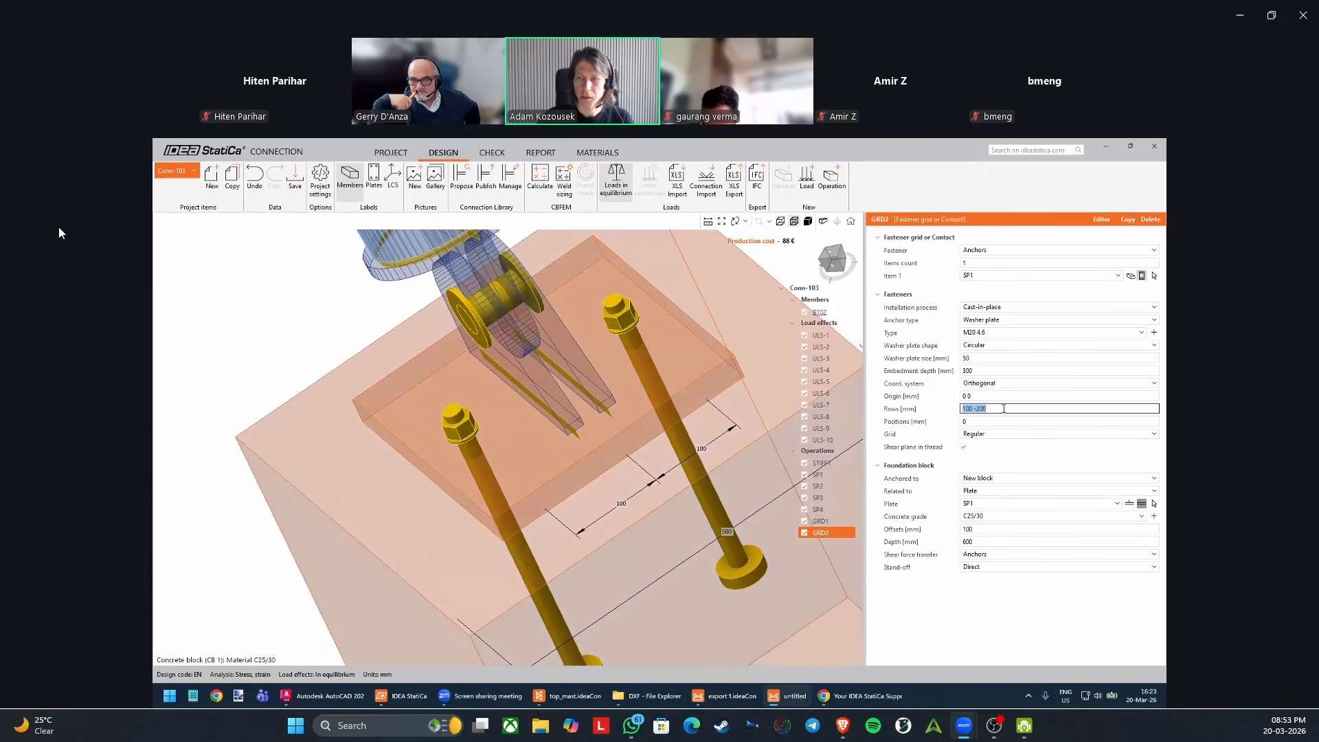
click(1002, 409)
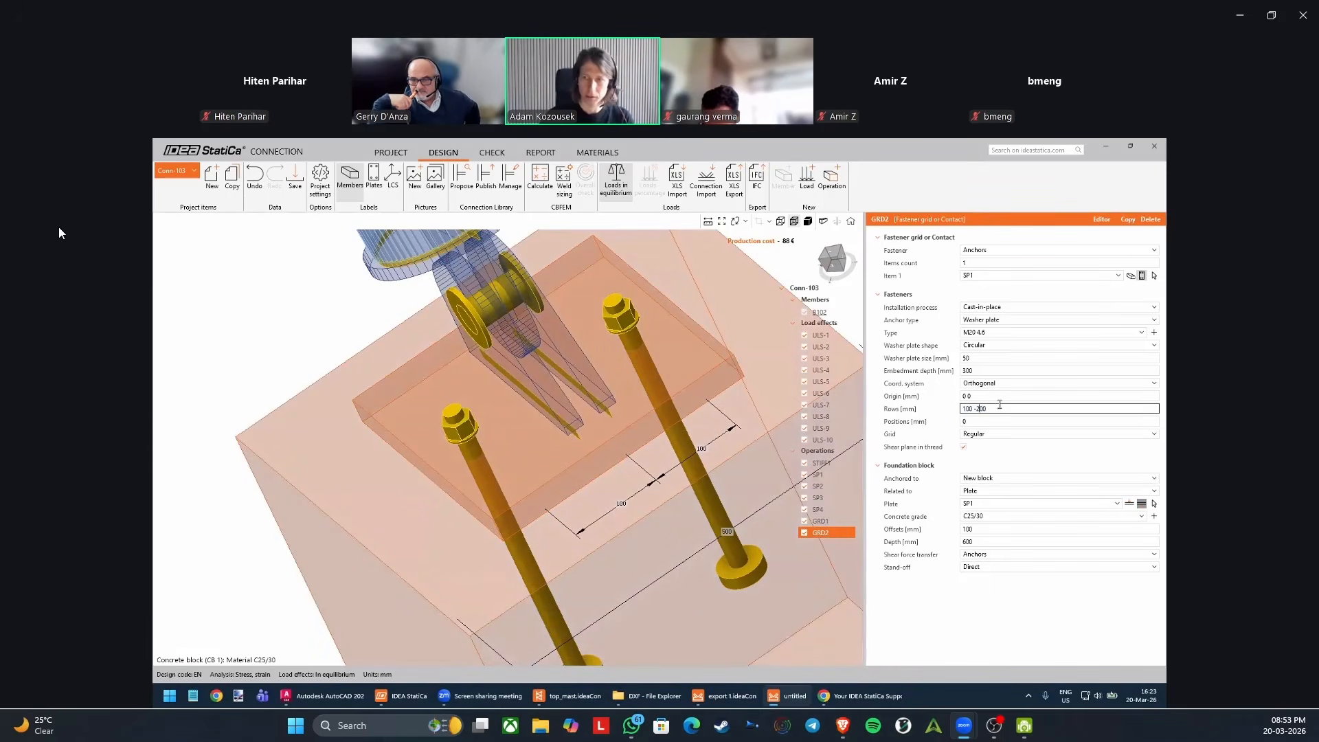
text(`)
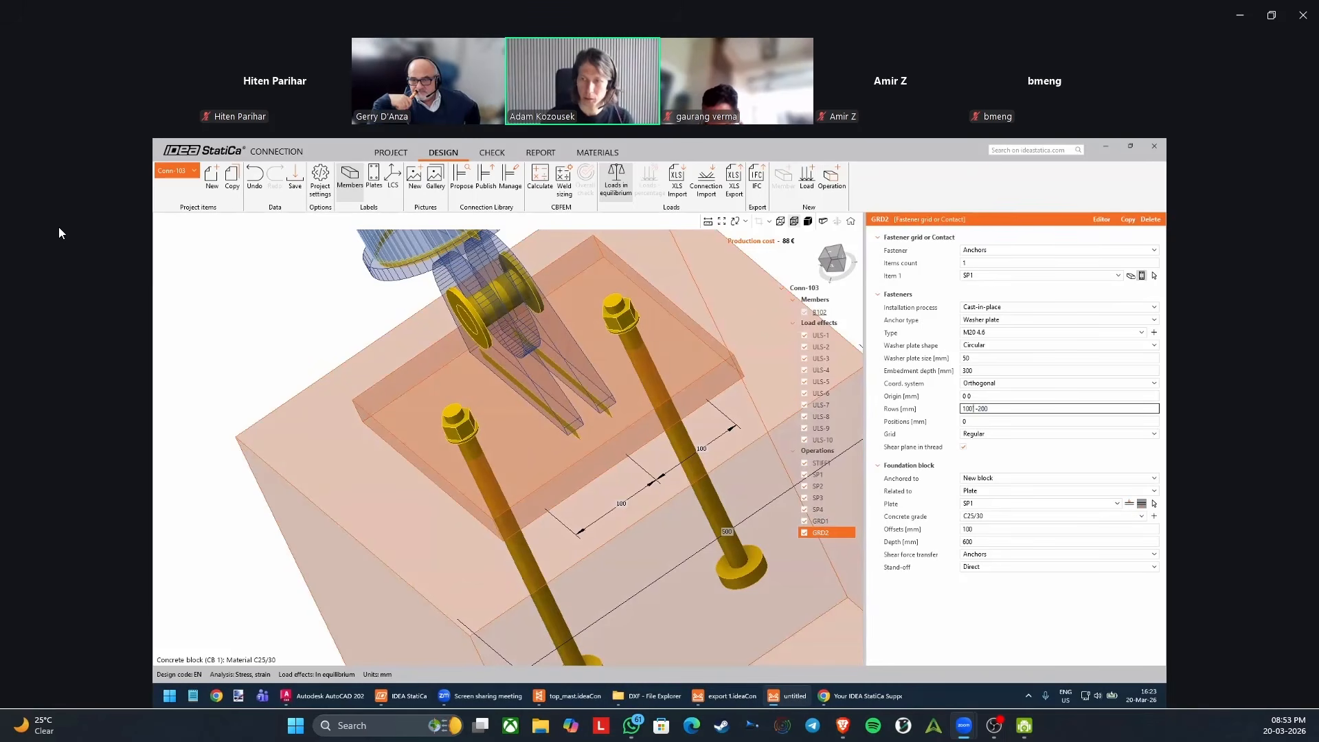
key(BackSpace)
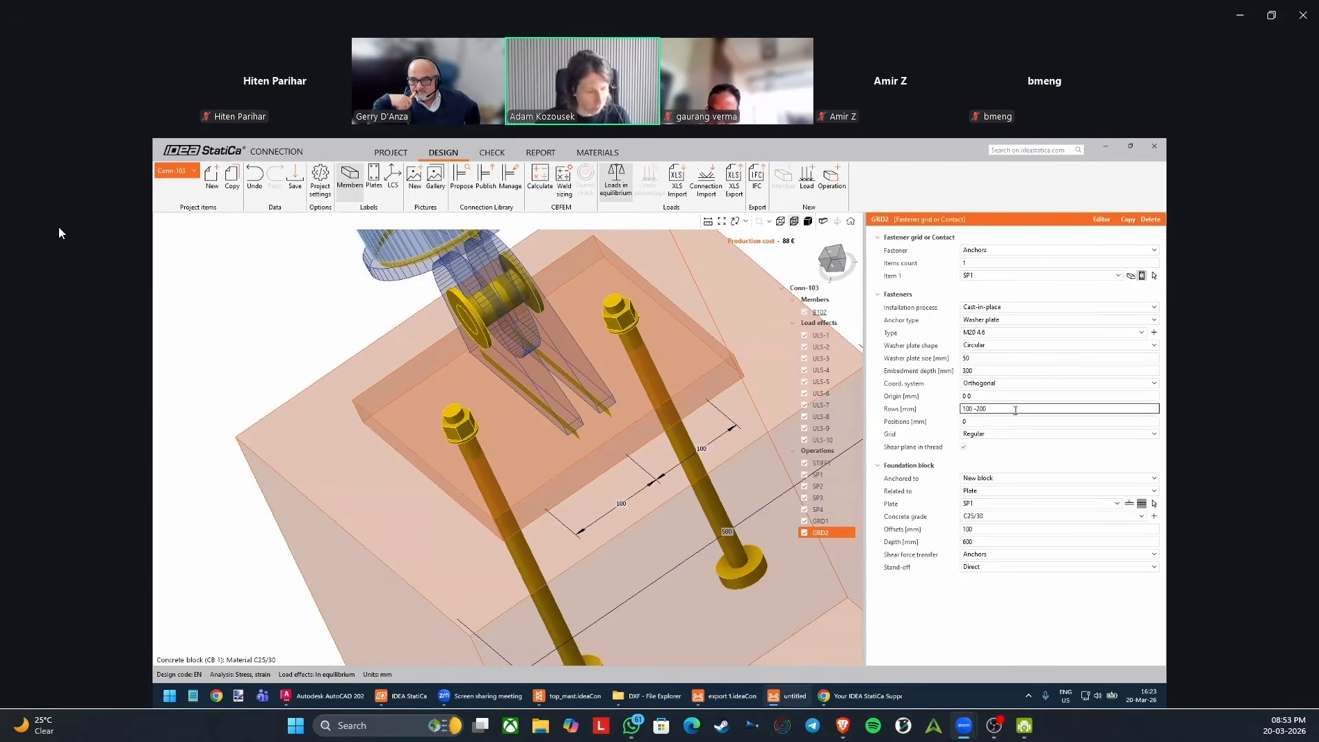
Try rows of 100; -200 mm and 100; 0 mm, as two separate groups, for the anchor grid.
text(;)
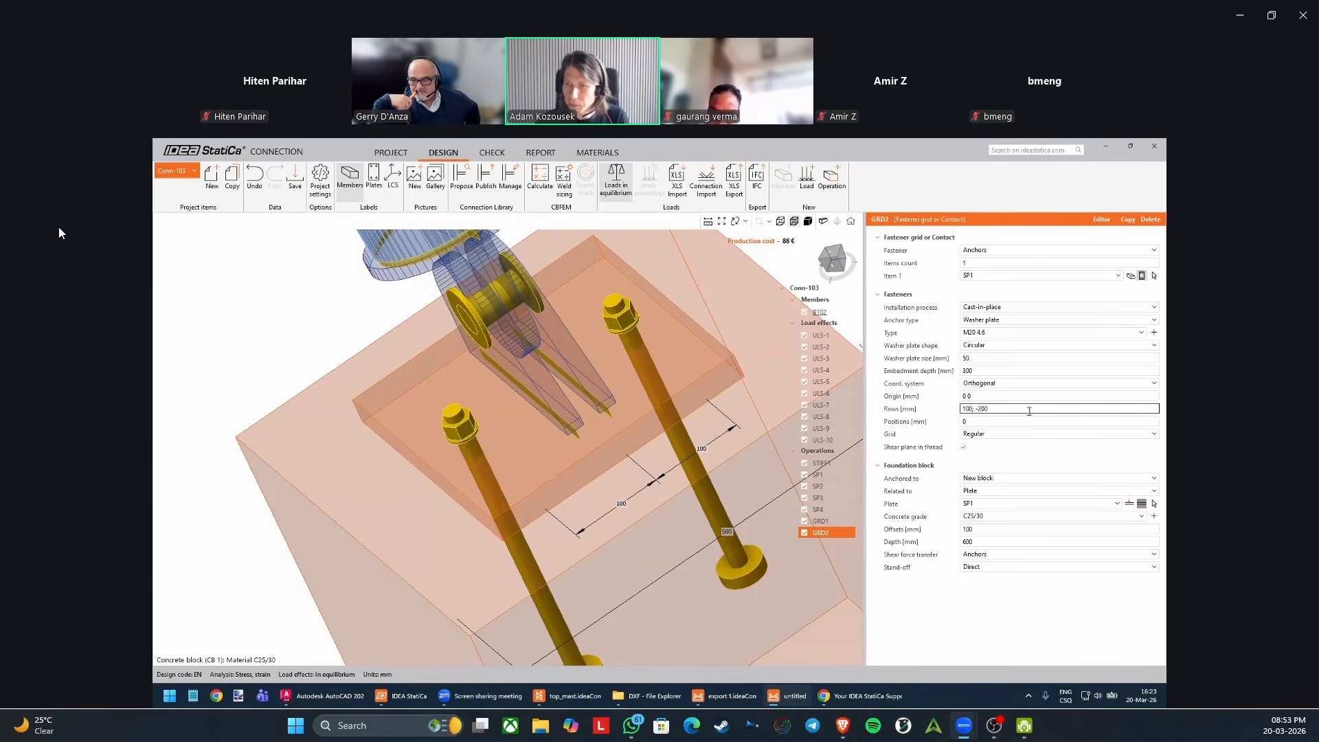
key(Tab)
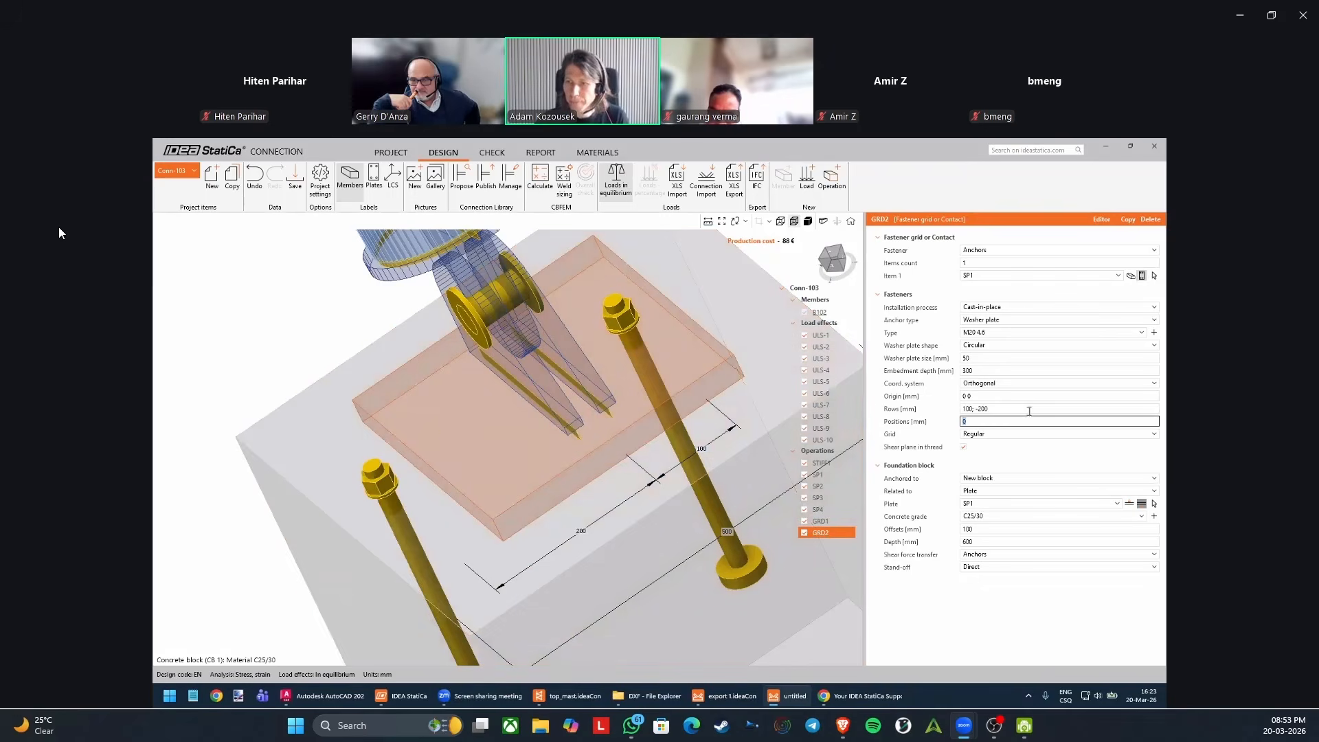
click(979, 409)
key(BackSpace)
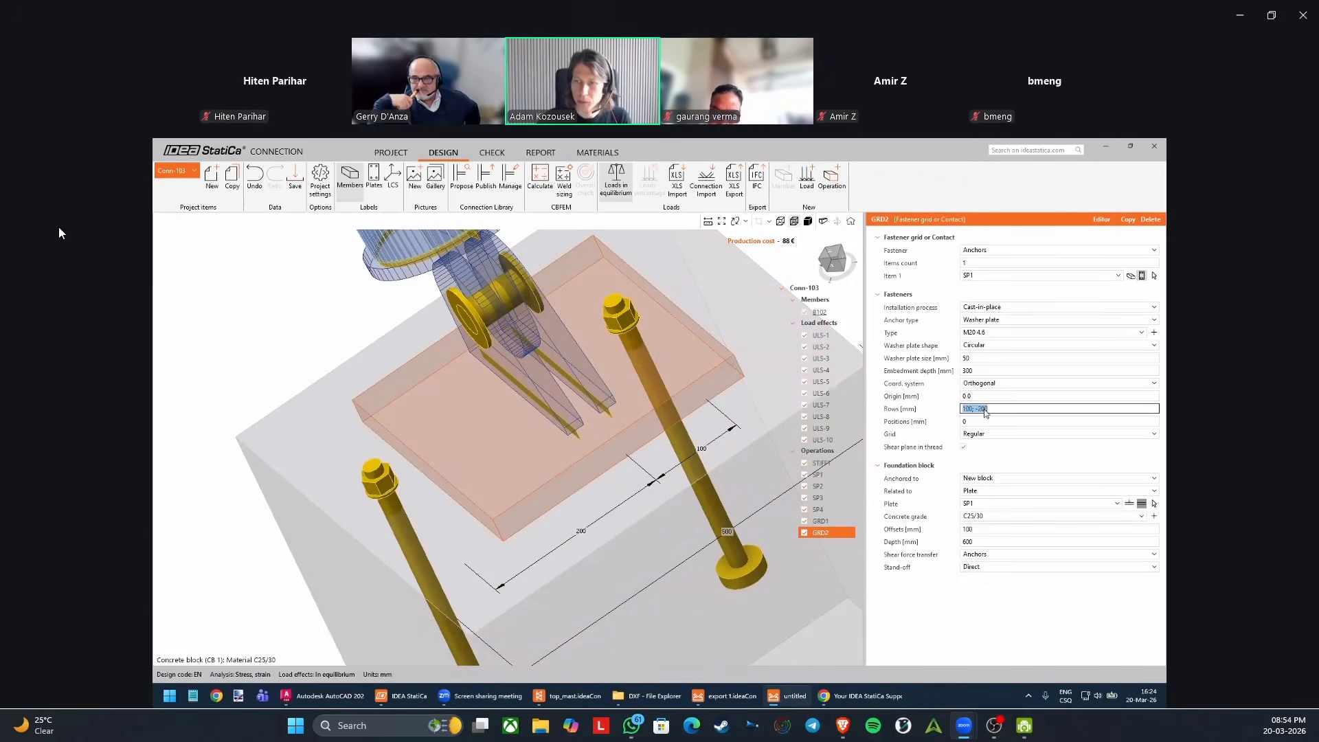
key(Delete)
key(Delete)
key(Tab)
click(1020, 408)
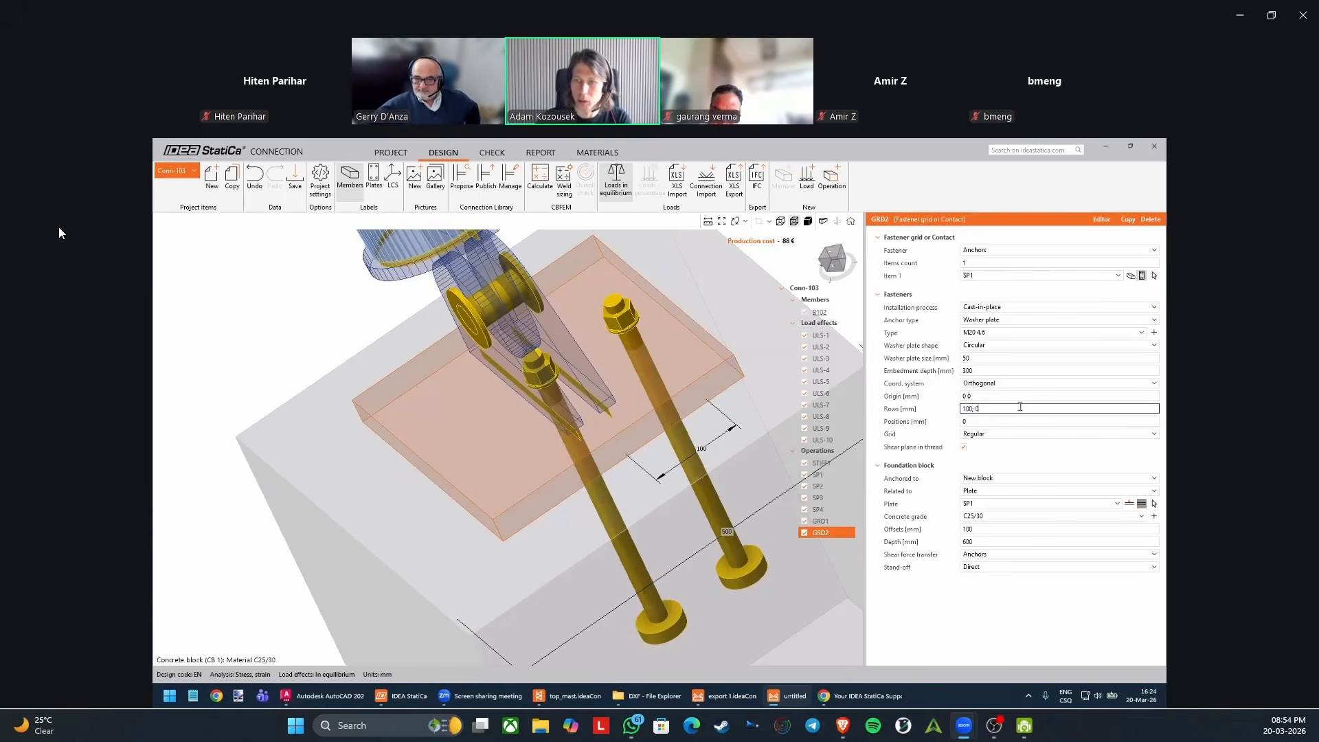
Try rows of 100; -50, 100; -70 and 100; -70*3 mm for the anchor grid.
key(super+2)
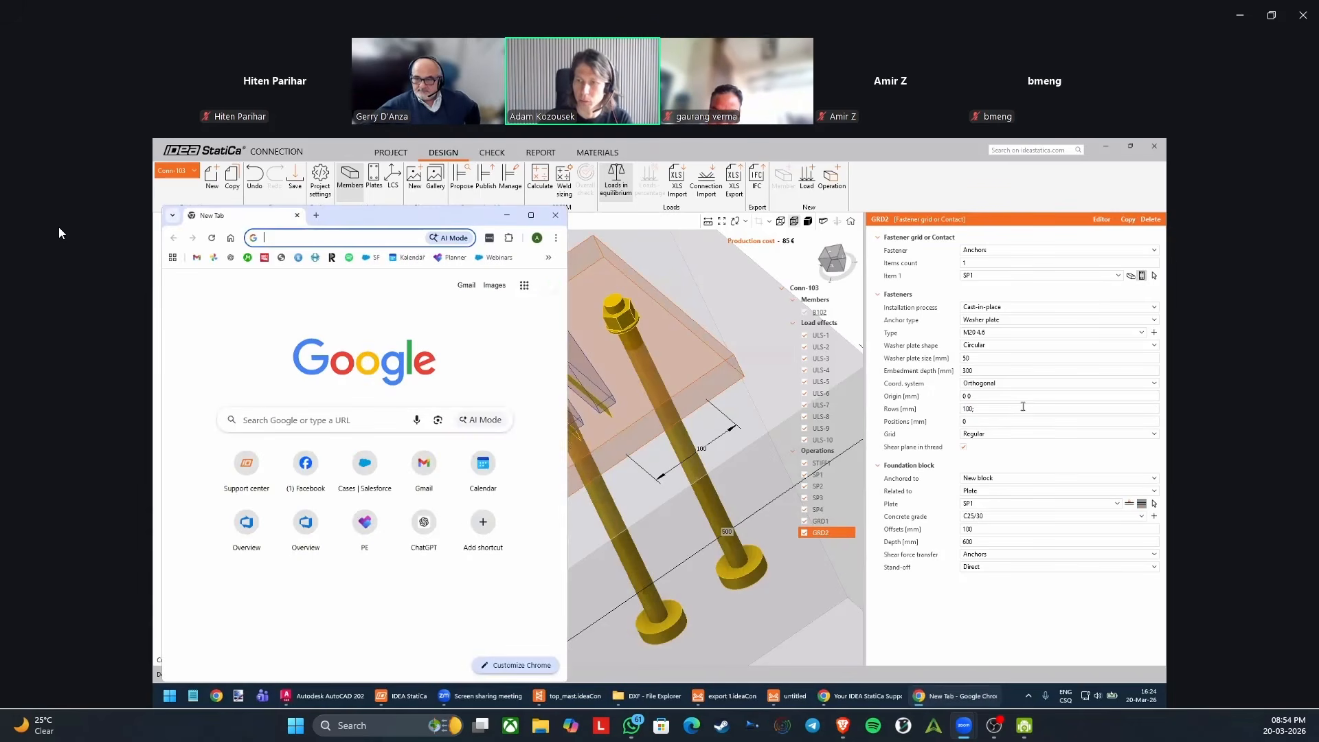
click(558, 215)
click(1006, 410)
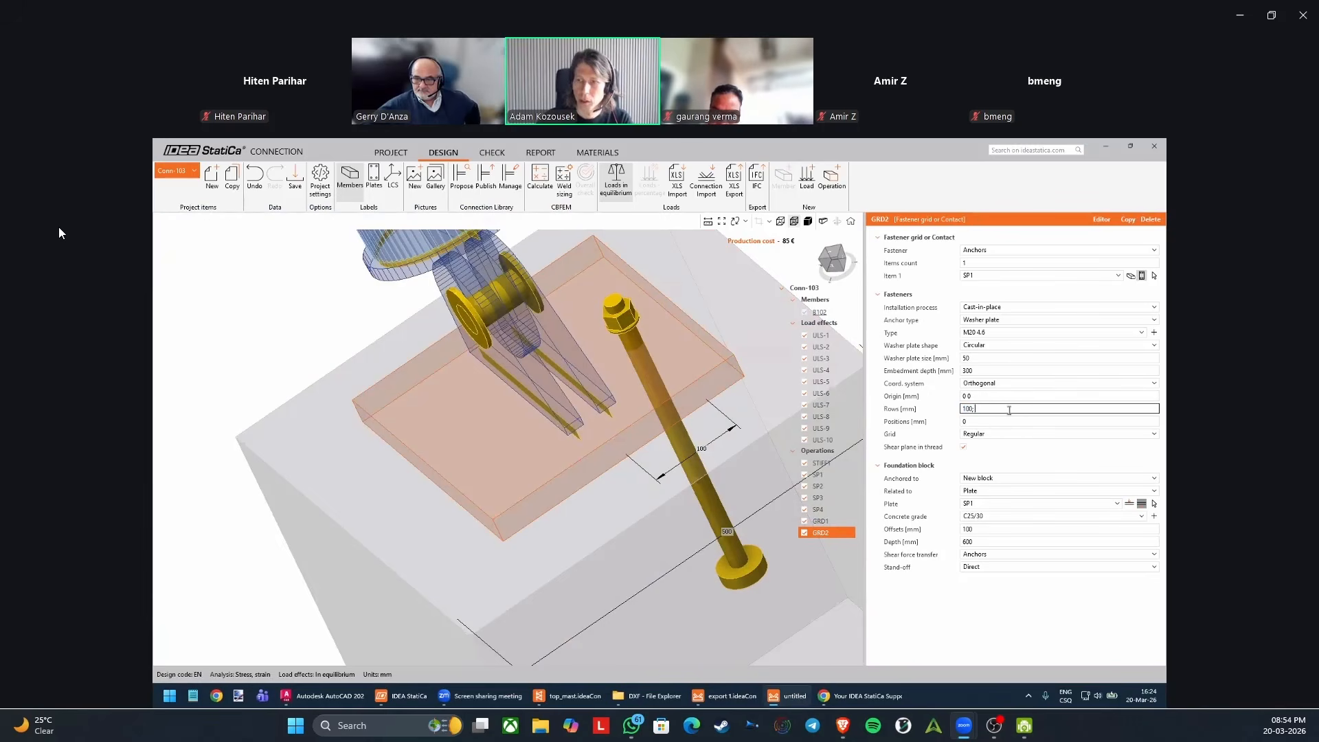
text(-50)
key(Tab)
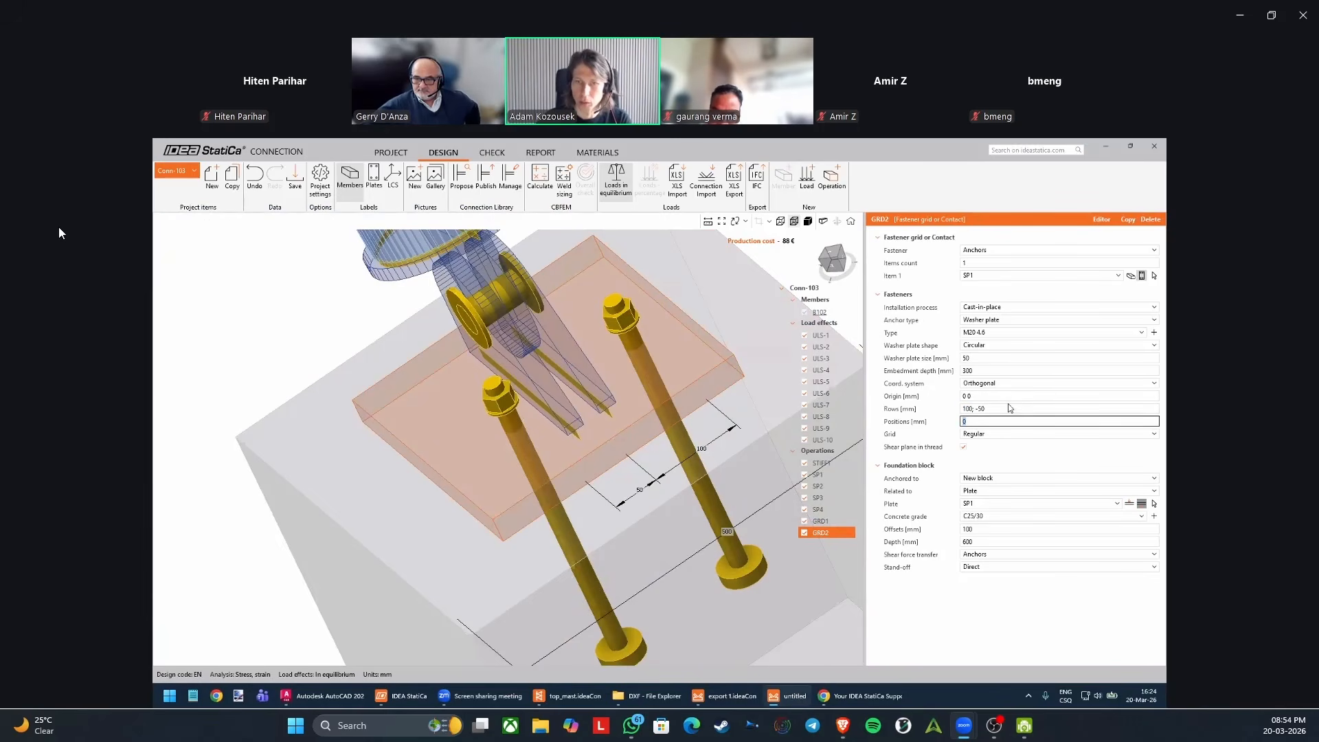
click(1020, 408)
key(BackSpace)
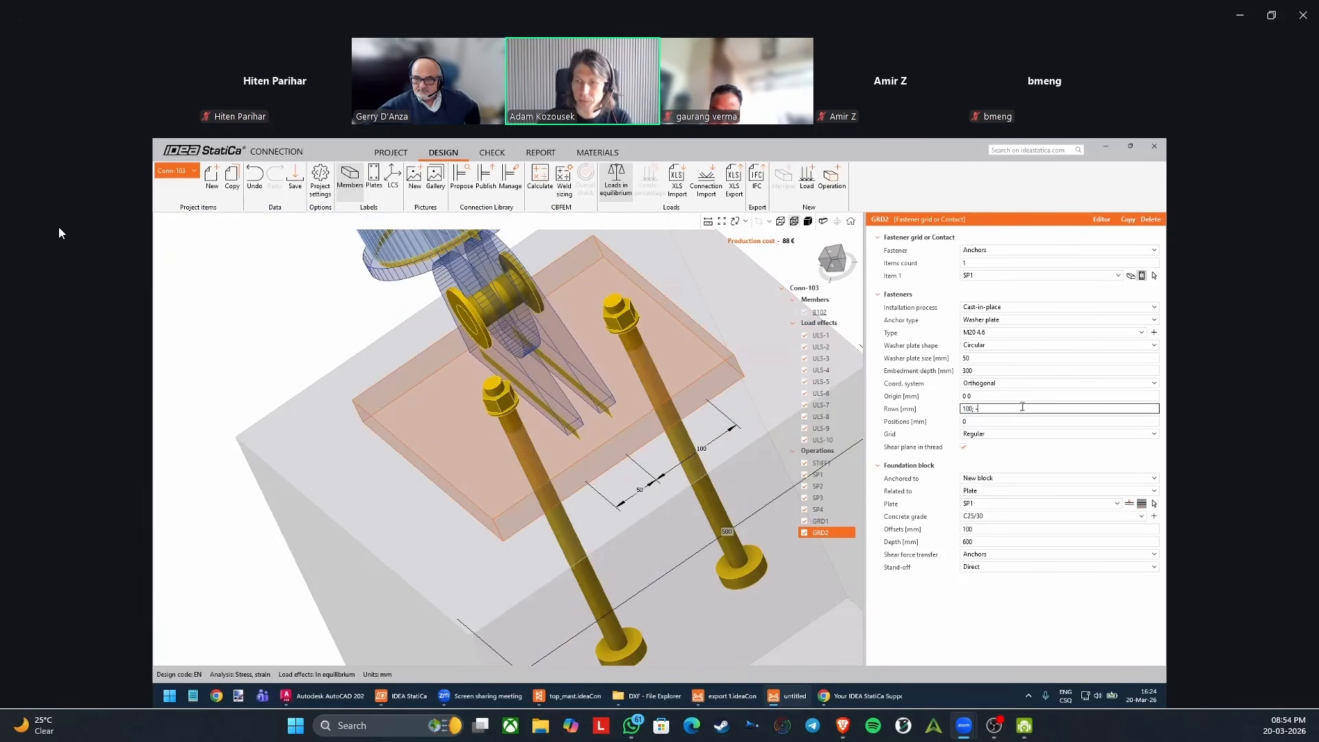
key(Tab)
click(1023, 408)
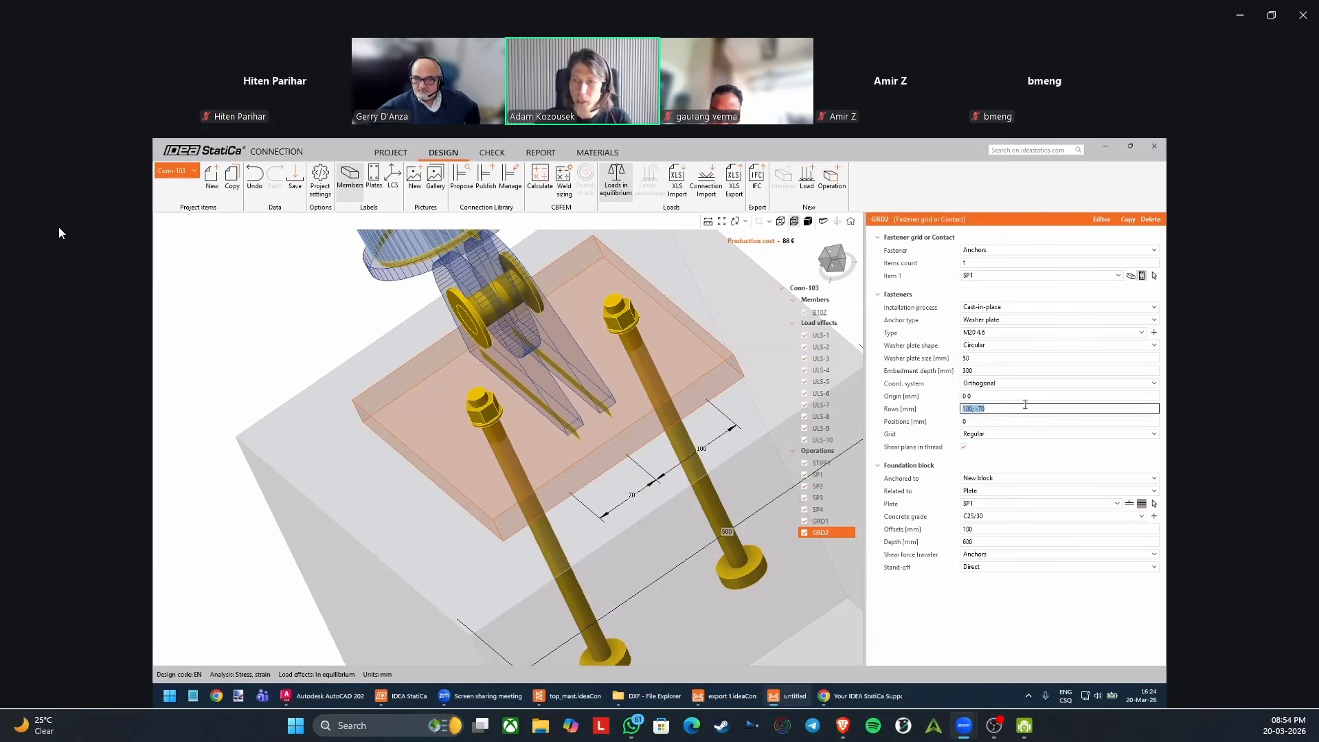
text(*3)
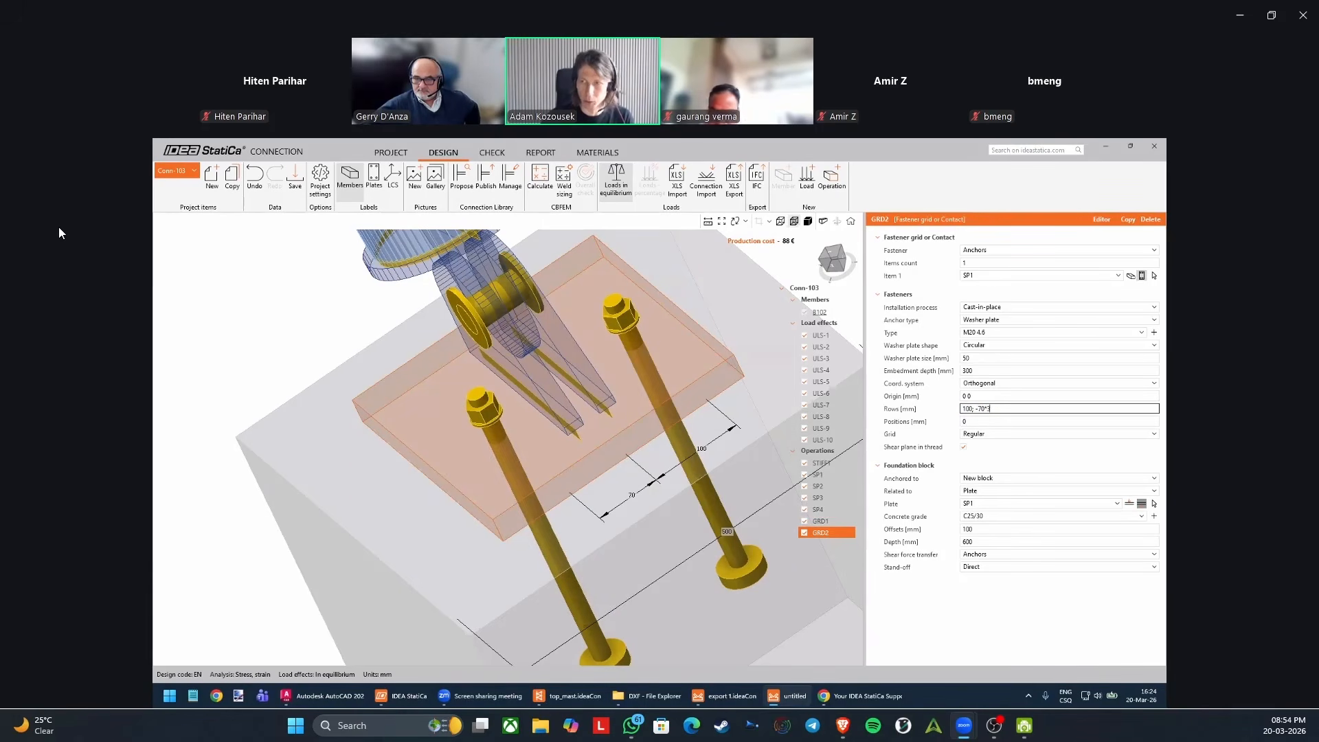
key(Tab)
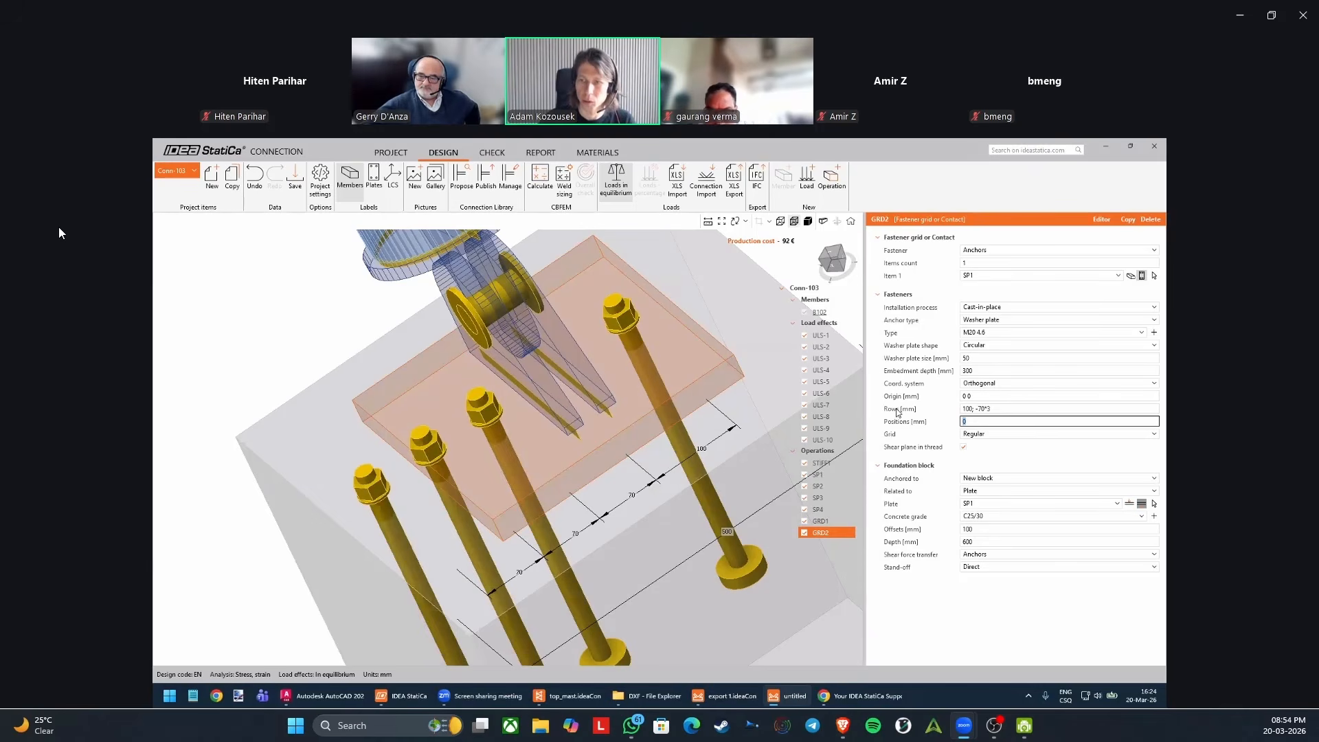
Set the anchor grid's rows to 100; -100 mm.
mouse_move(898, 411)
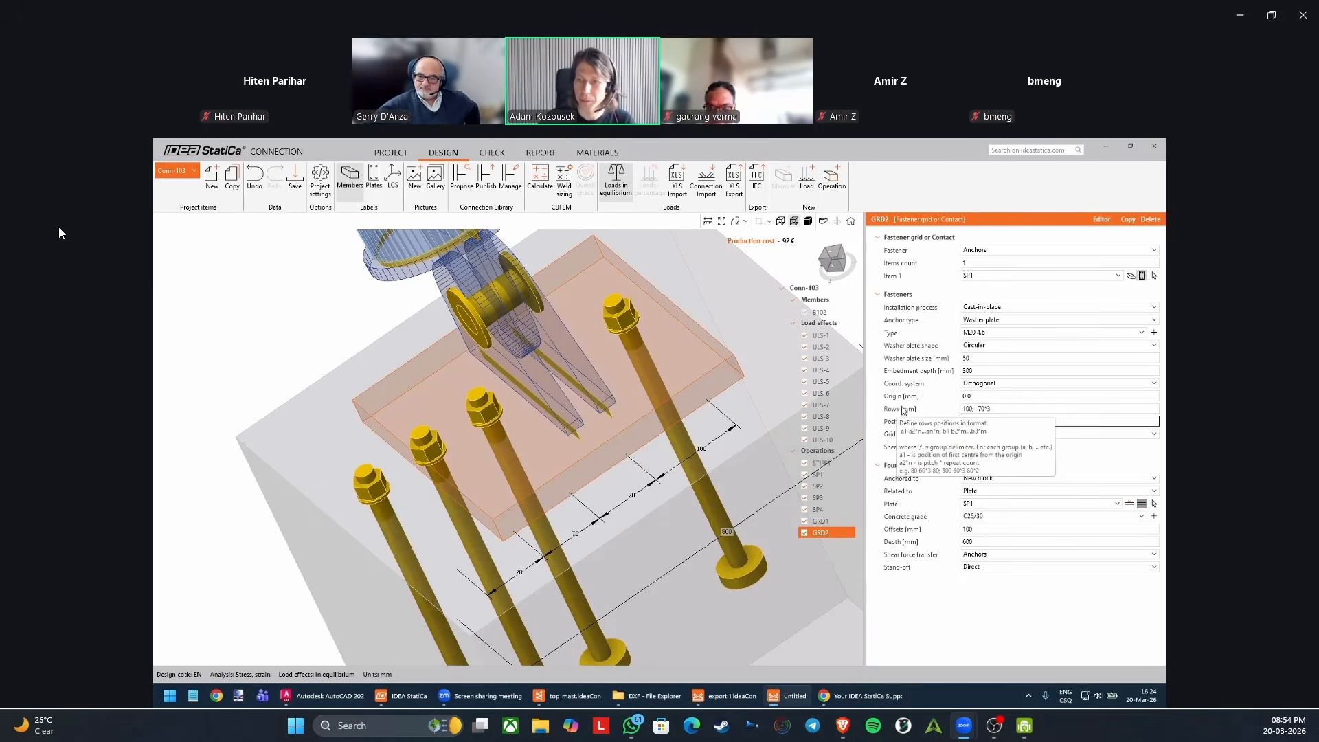
click(1010, 410)
click(1011, 410)
key(BackSpace)
key(BackSpace)
key(BackSpace)
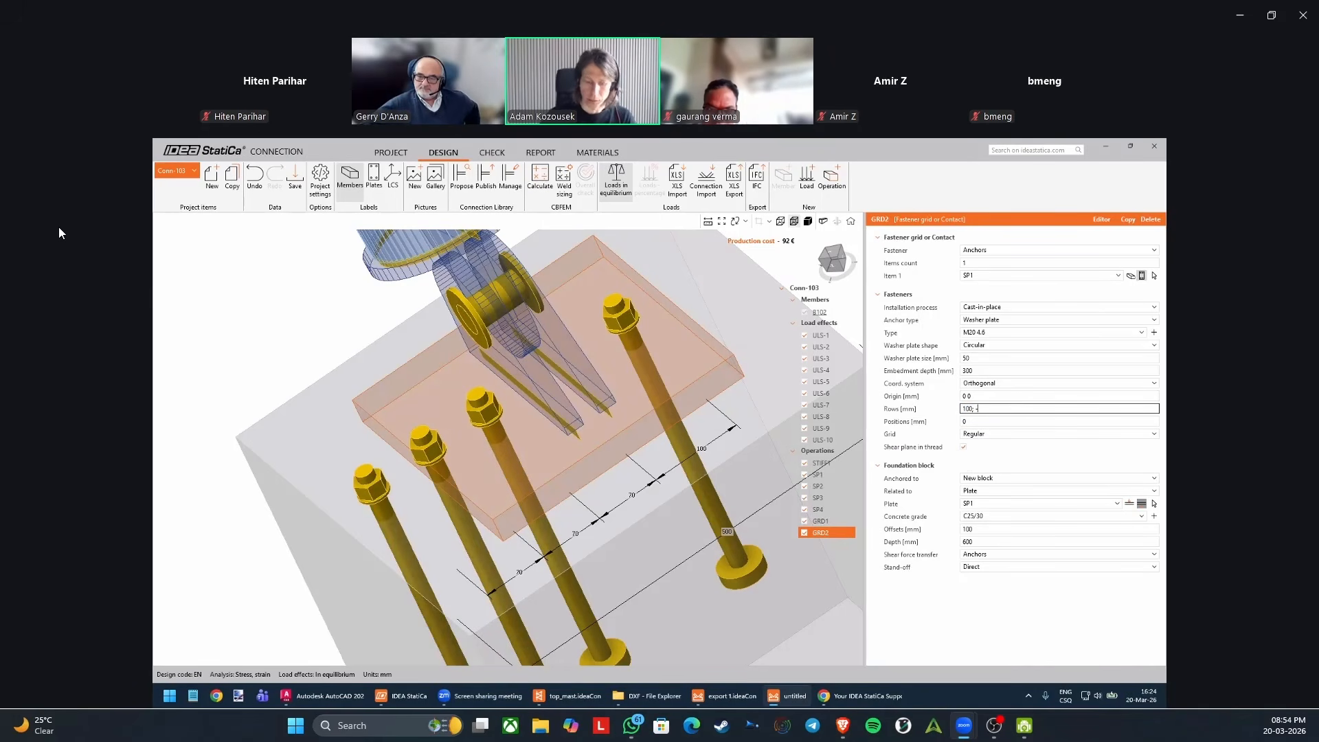
key(Tab)
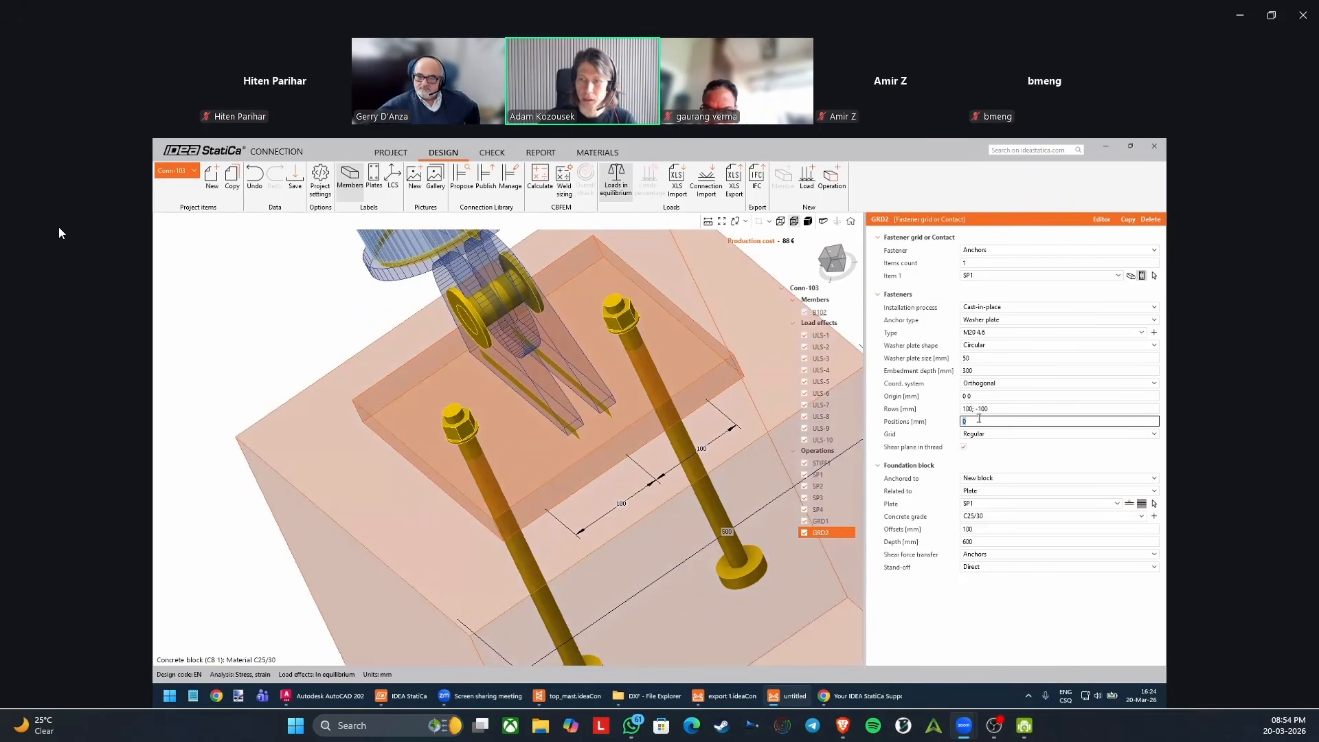
Set the anchor grid's positions to 100; -100 mm and display the steel parts as solid.
key(Tab)
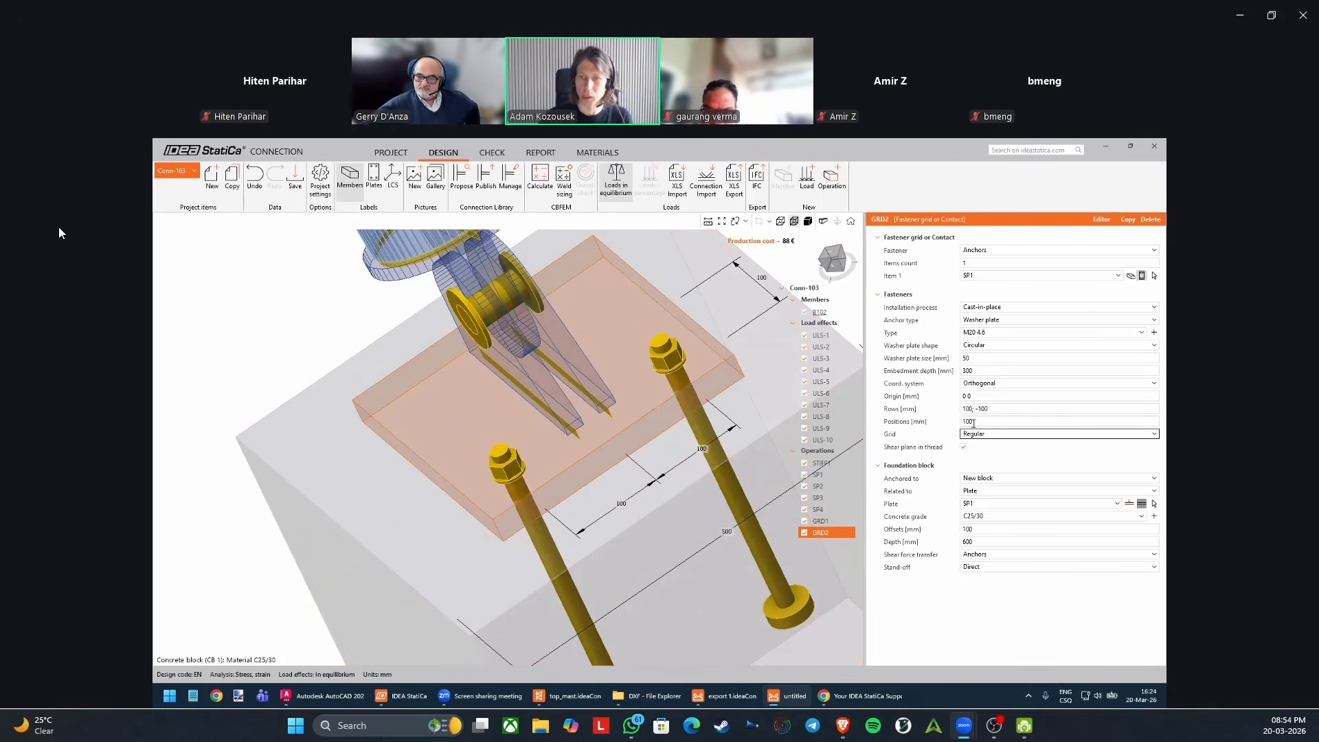
click(971, 421)
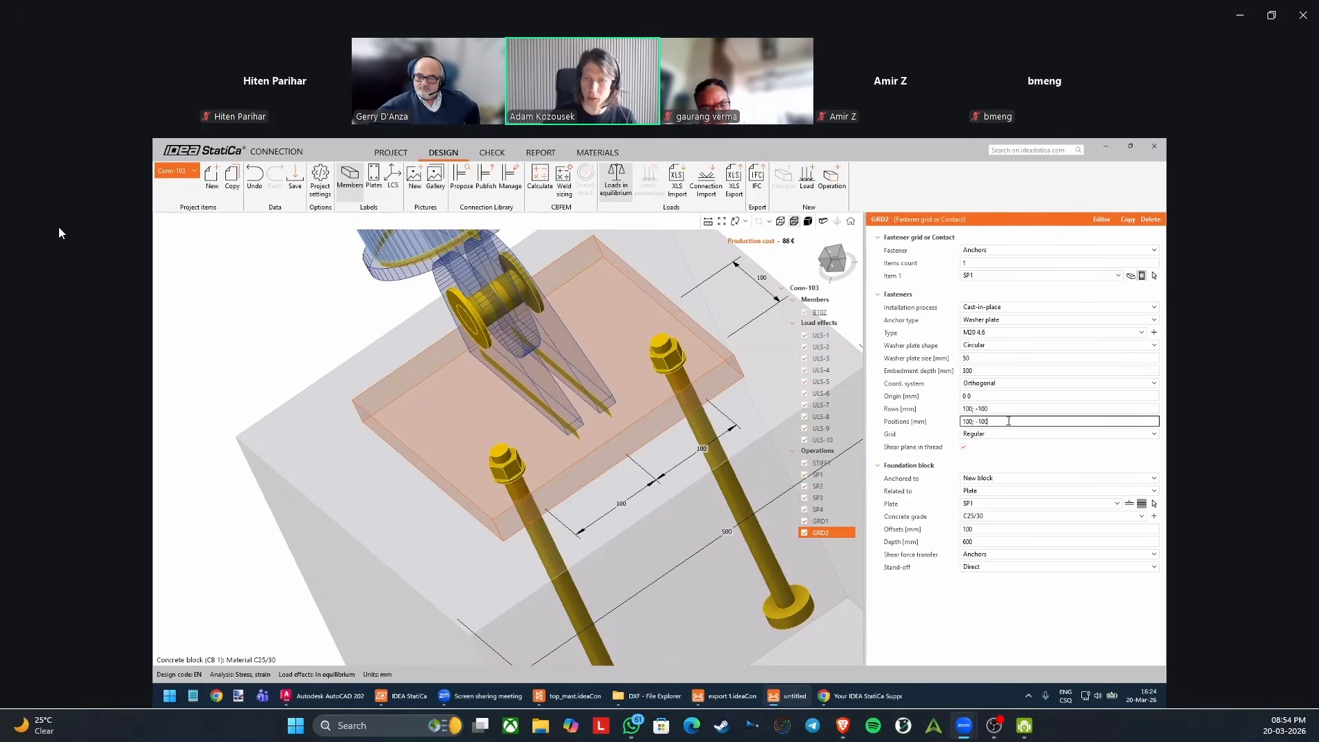
key(Tab)
middle_drag(620, 460, 715, 412)
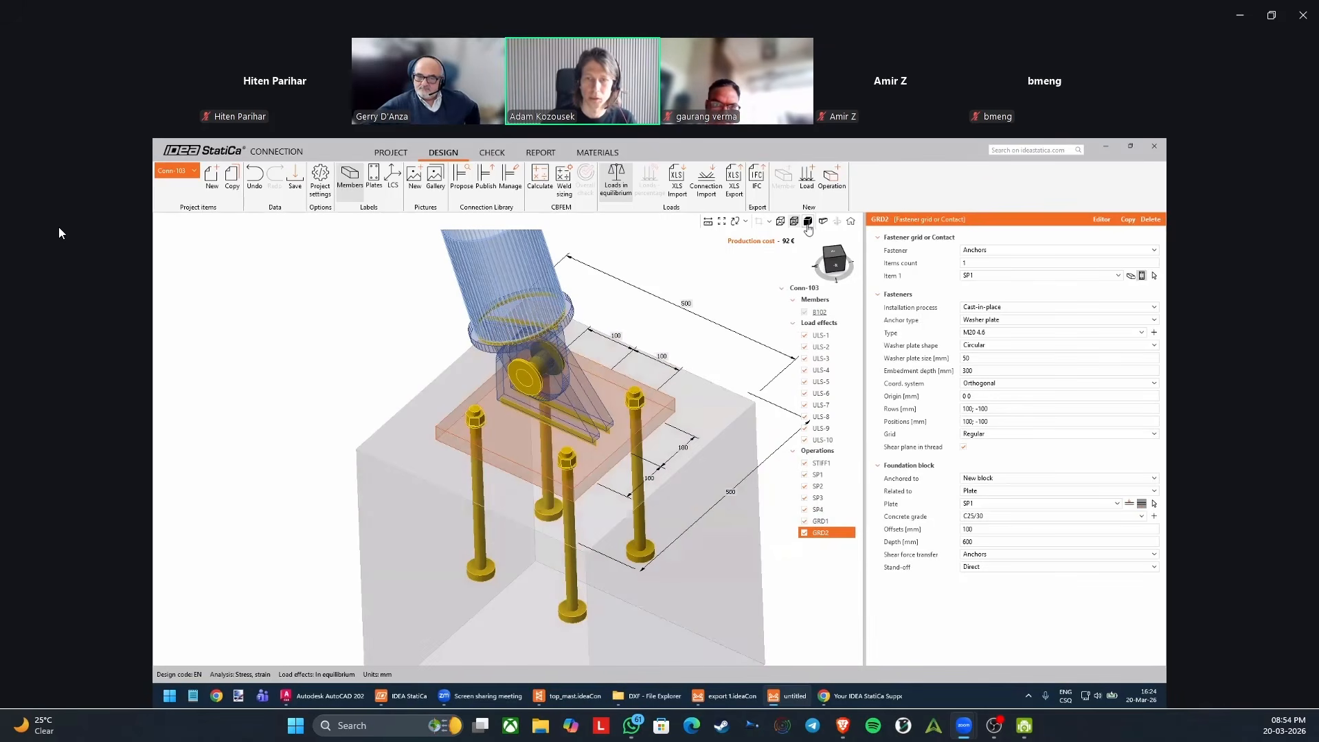
click(808, 223)
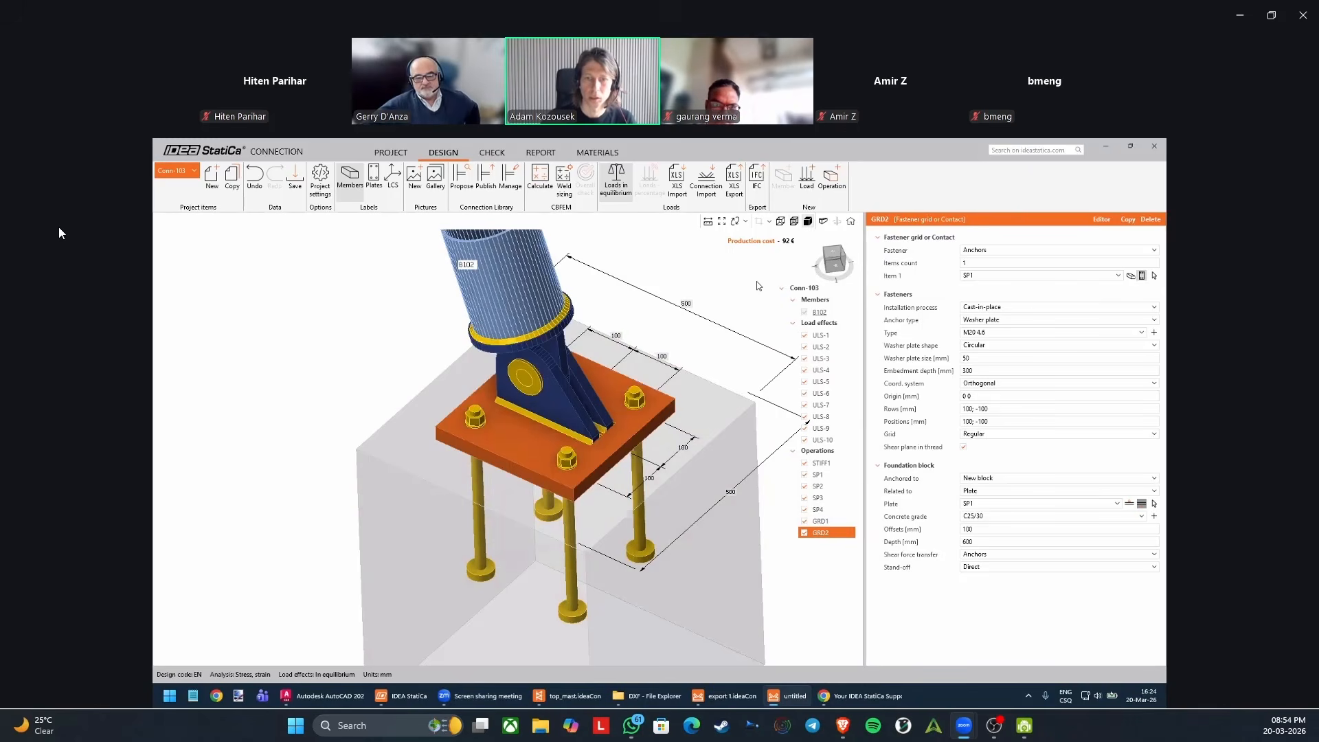
middle_drag(594, 545, 555, 492)
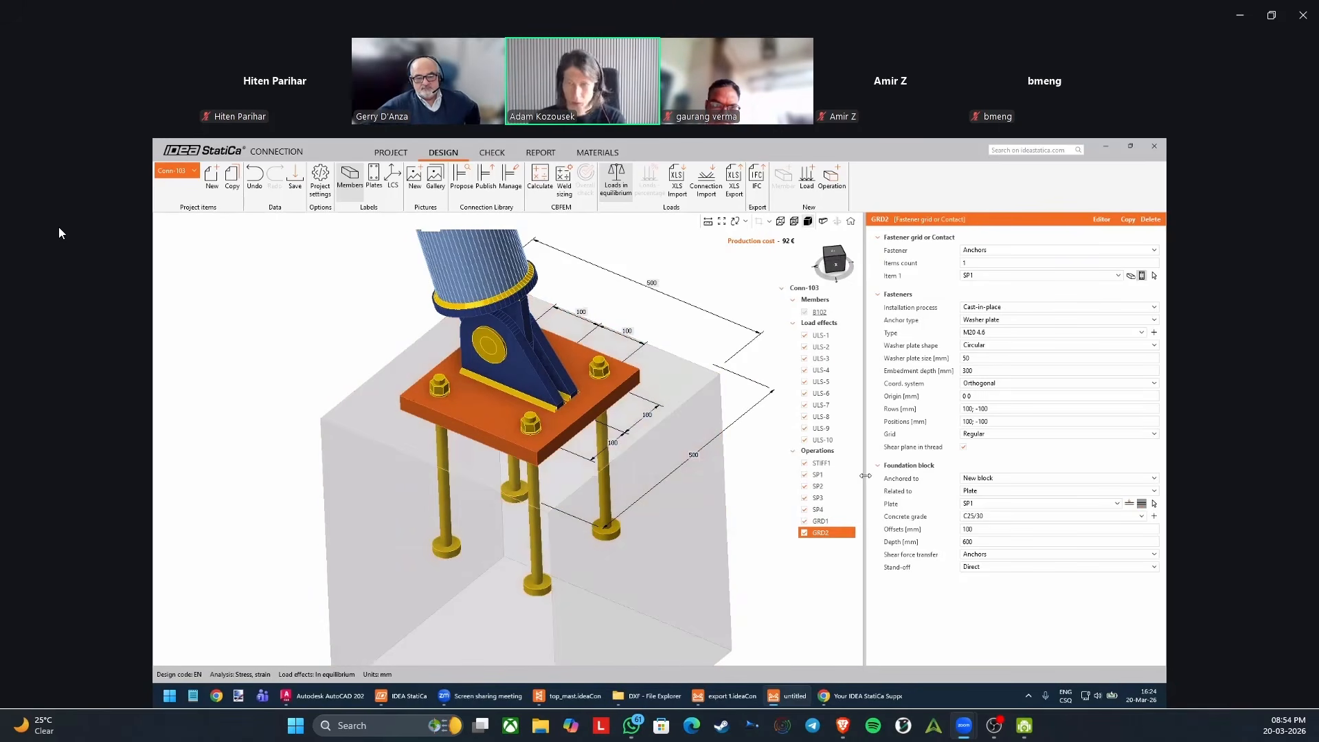
scroll(513, 479, down, 3)
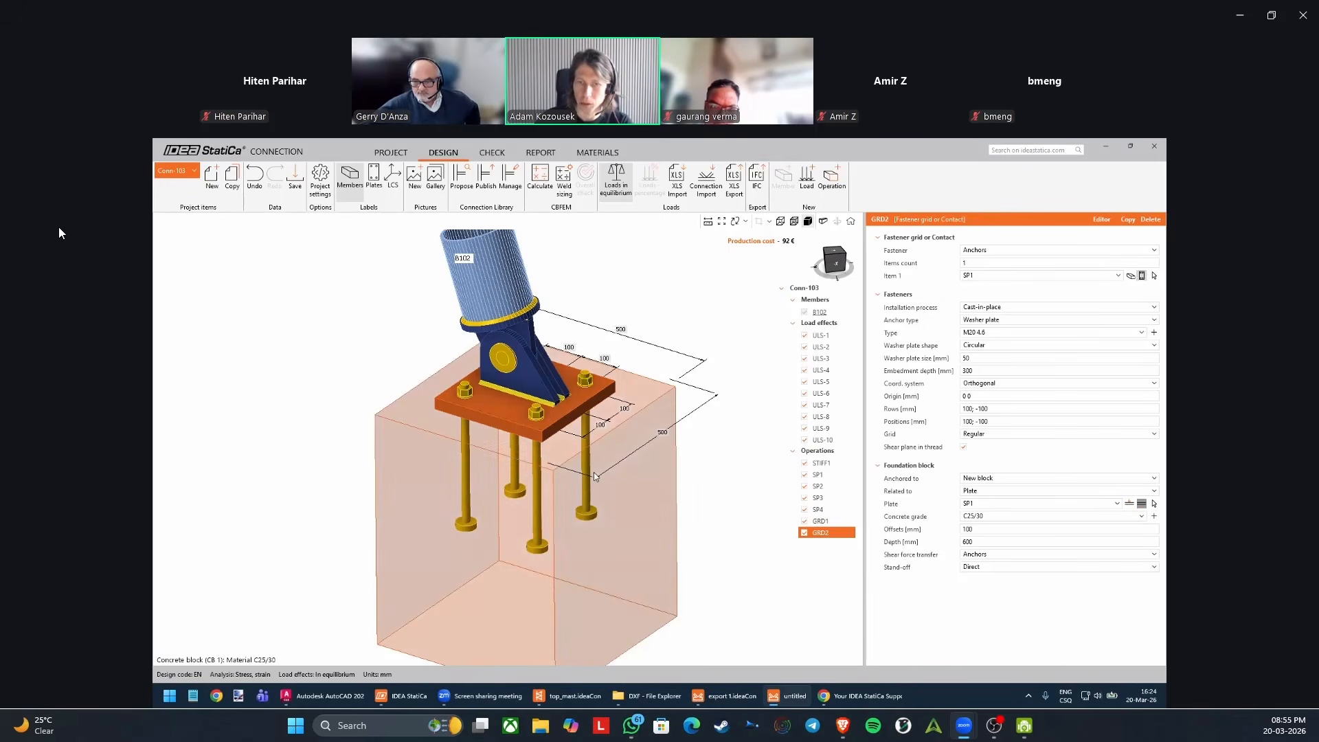
Try 500 mm offsets for the foundation block, reduce them to 300 mm, and choose Friction as the shear force transfer.
click(986, 528)
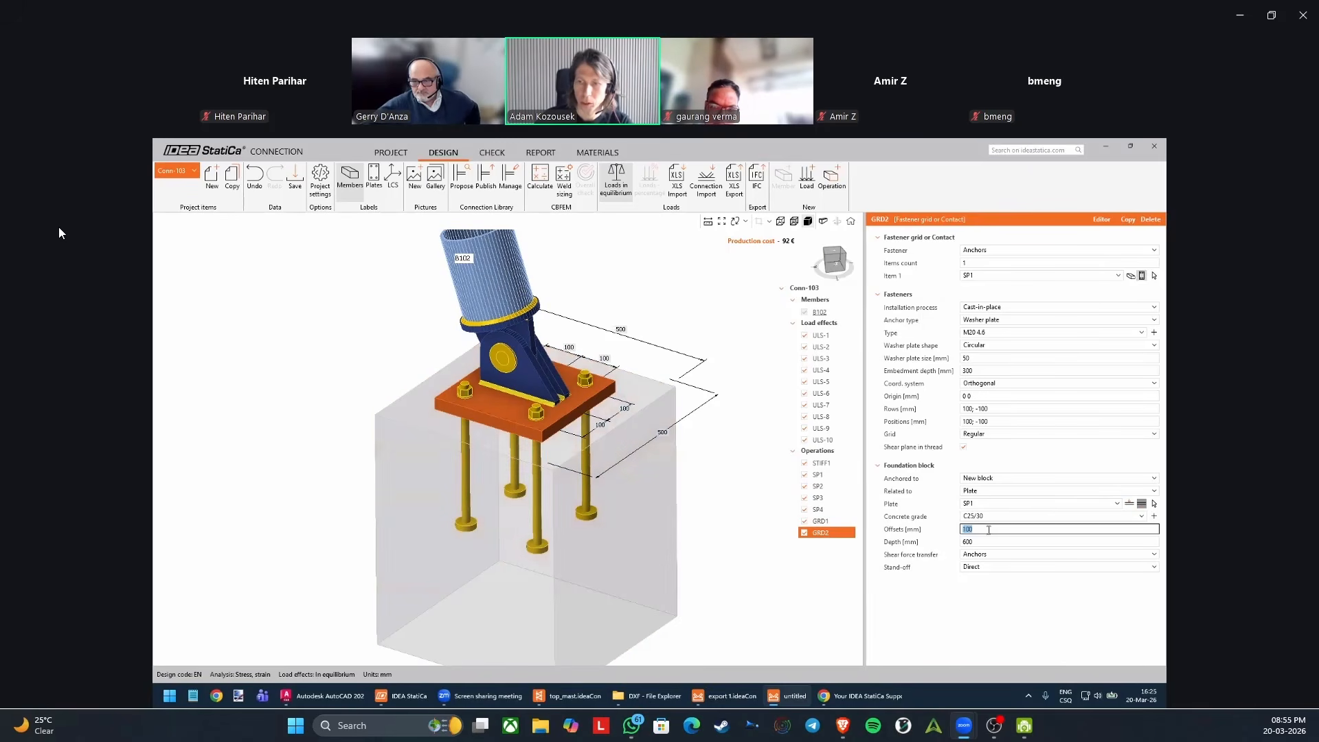
text(500)
key(Return)
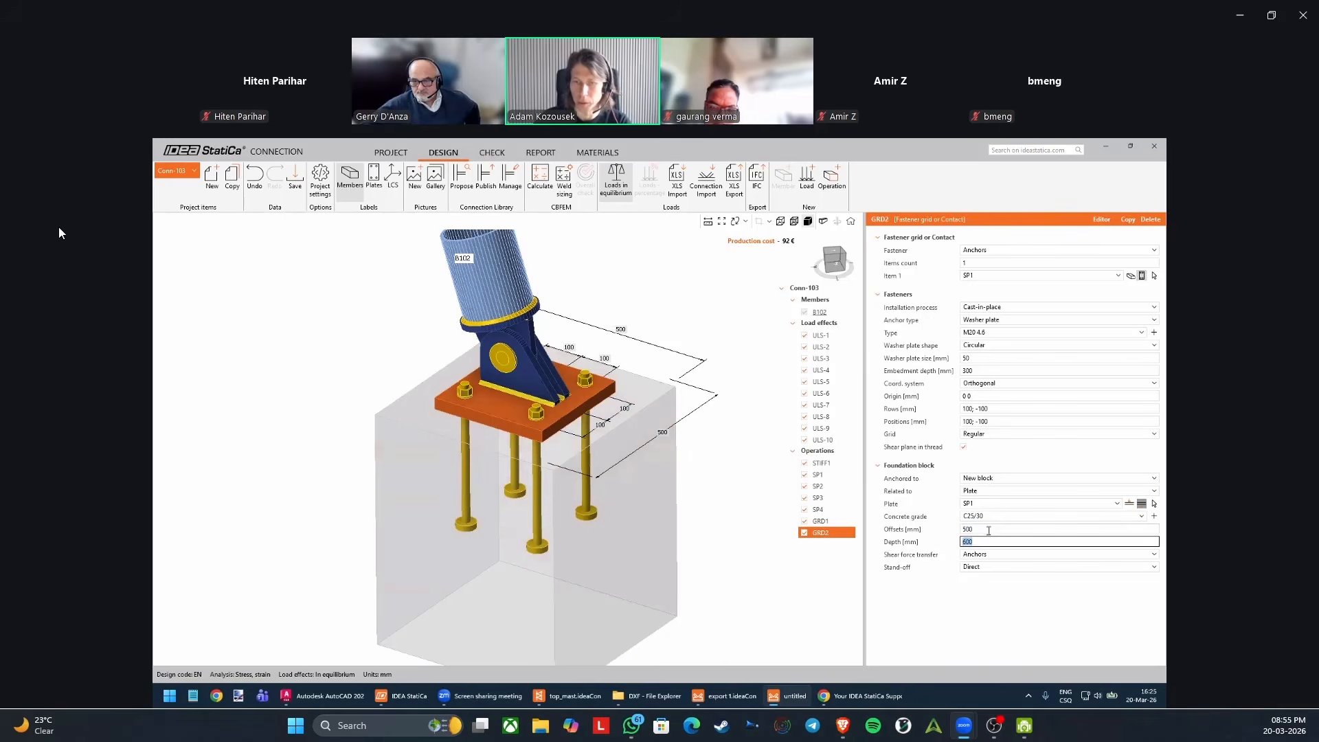
click(992, 529)
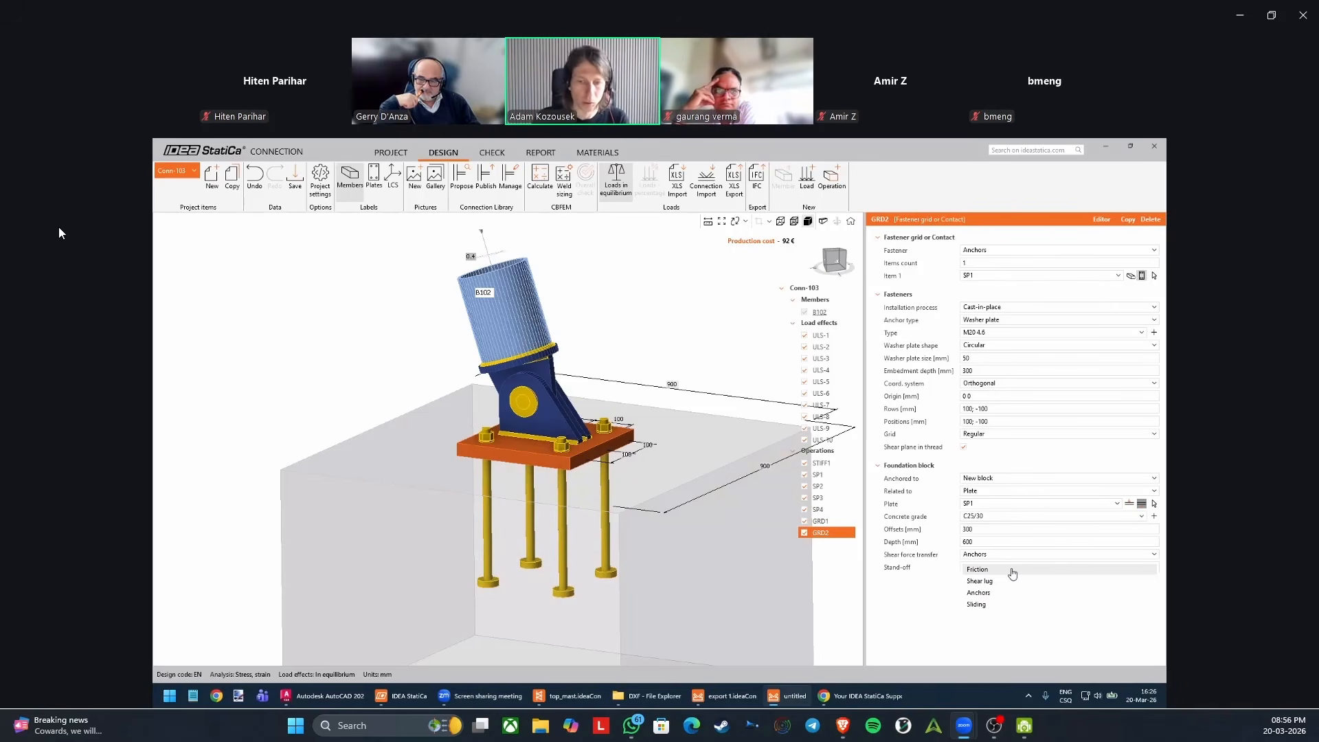
click(1012, 570)
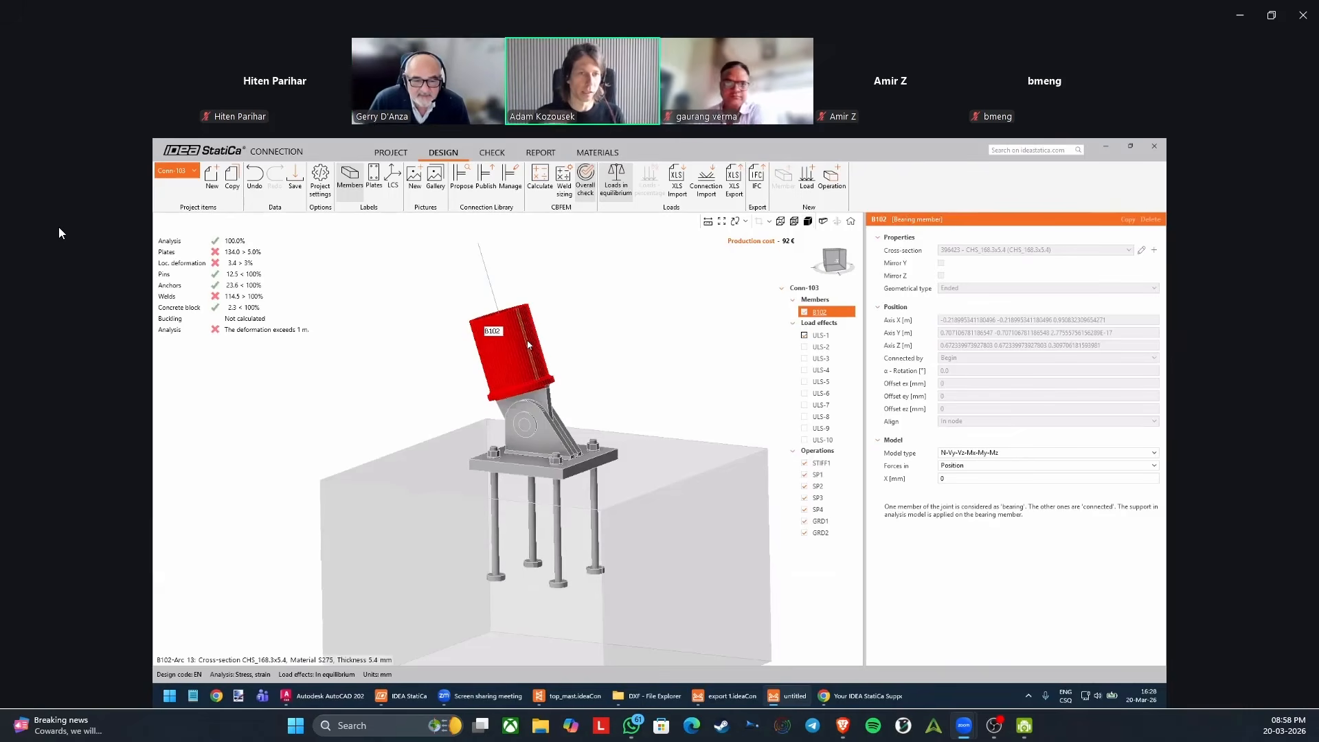
Set bearing member B102's model type to N-Vy-Vz and activate all load effects from ULS-1 to ULS-10.
click(963, 451)
click(962, 502)
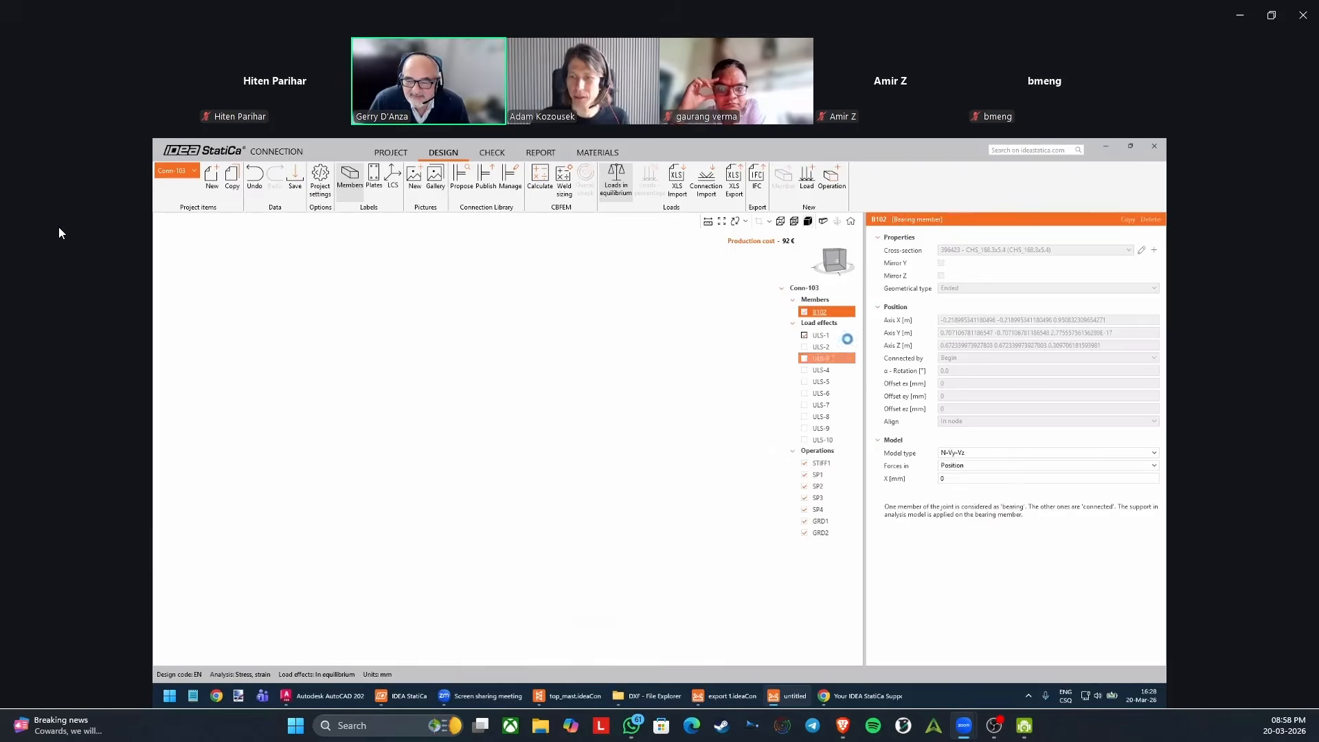
right_click(829, 330)
click(866, 362)
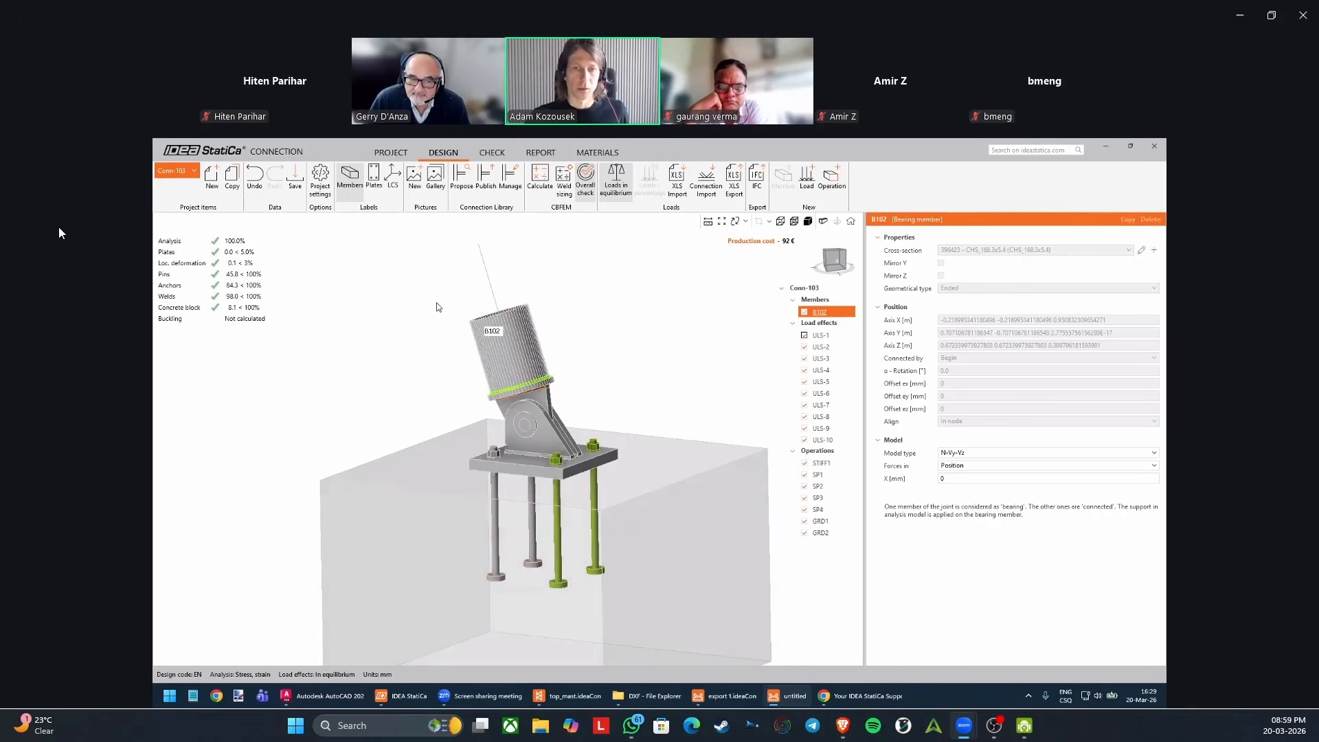
Review the connection's analysis results and the contact stress check of concrete block CB 1.
scroll(435, 302, down, 2)
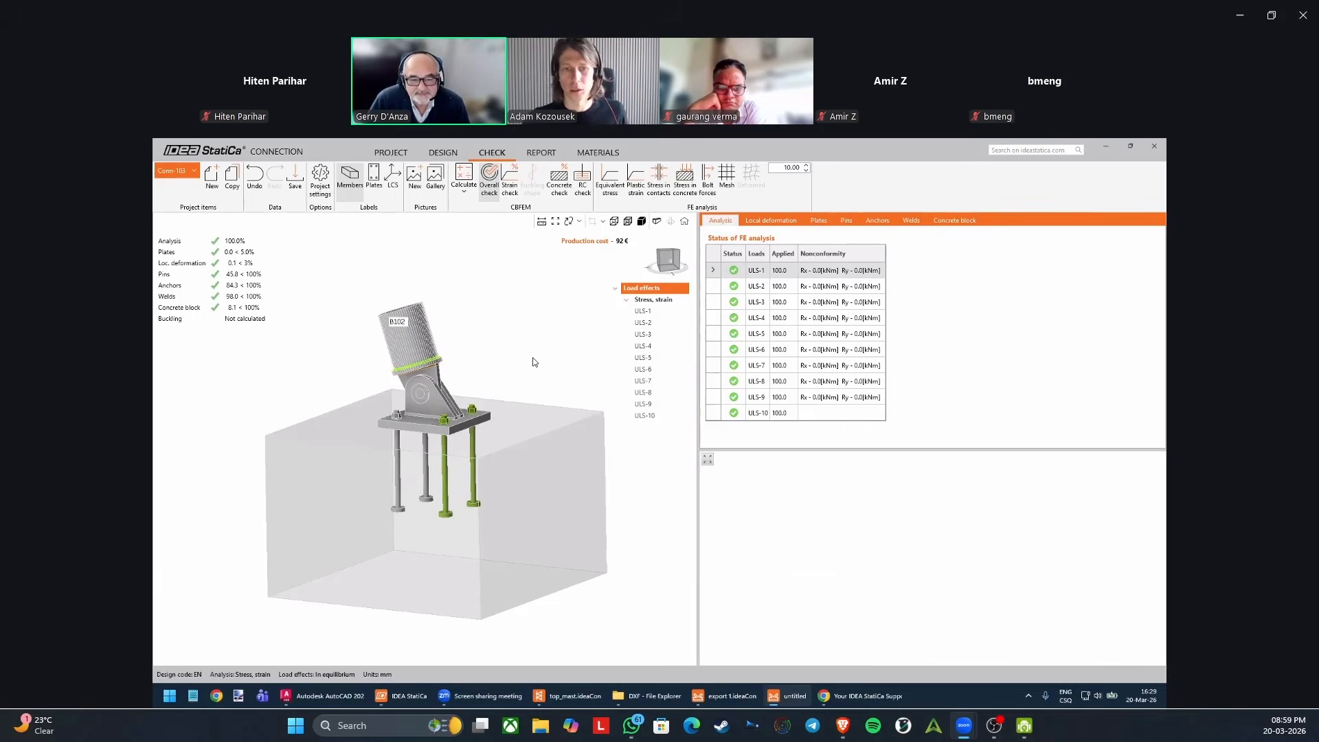
middle_drag(507, 363, 508, 371)
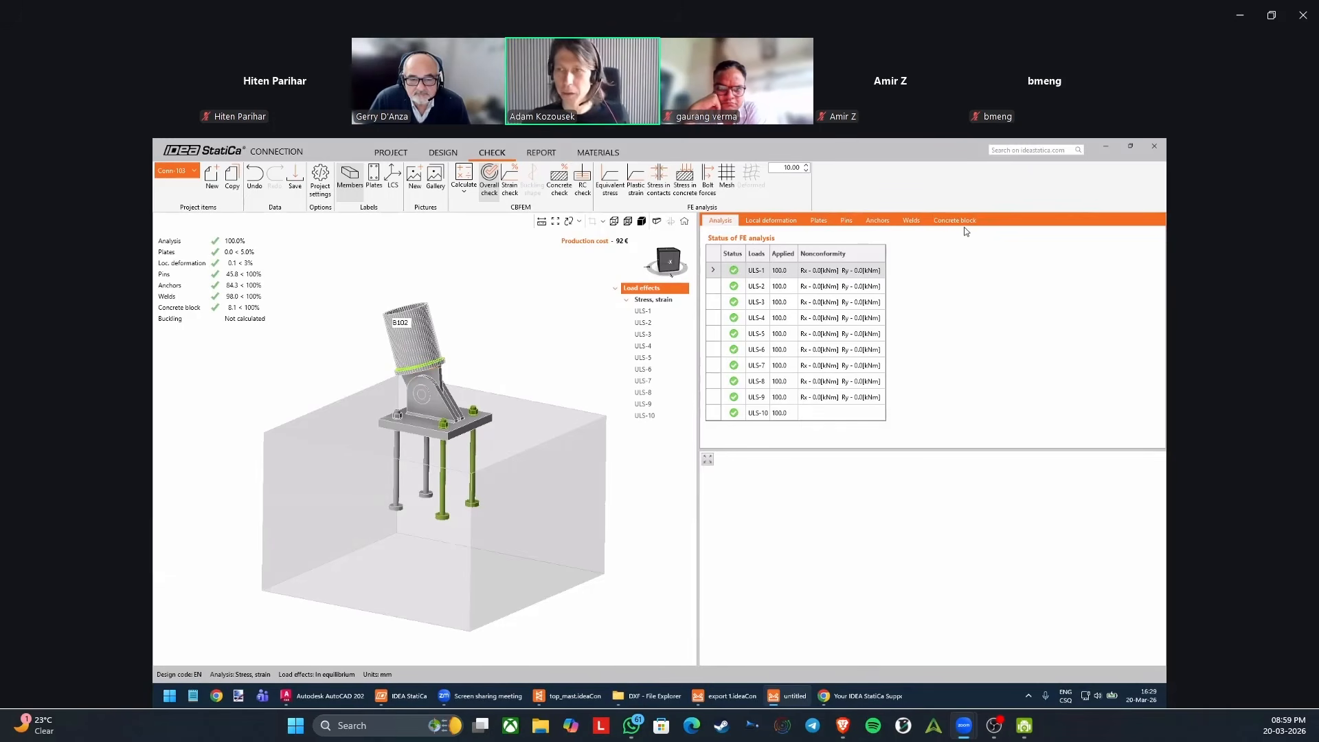
middle_drag(508, 323, 503, 318)
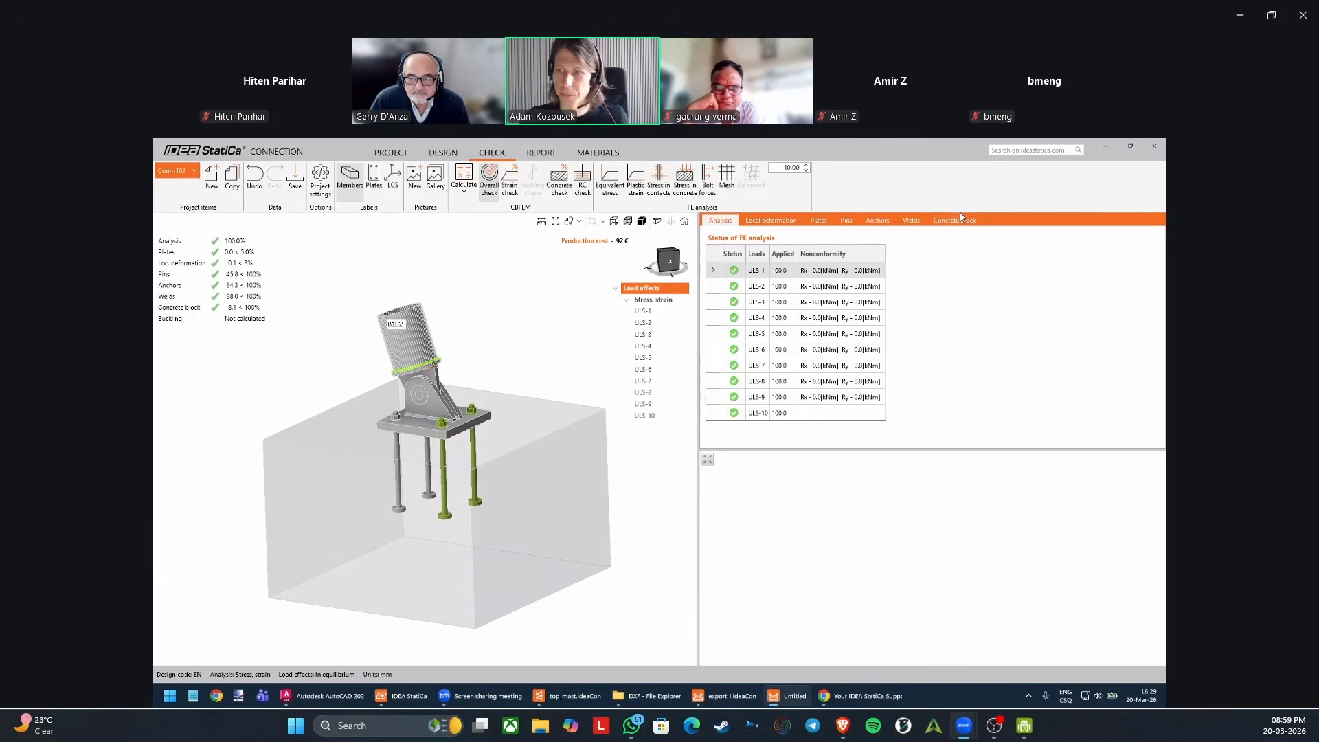
middle_drag(554, 301, 573, 292)
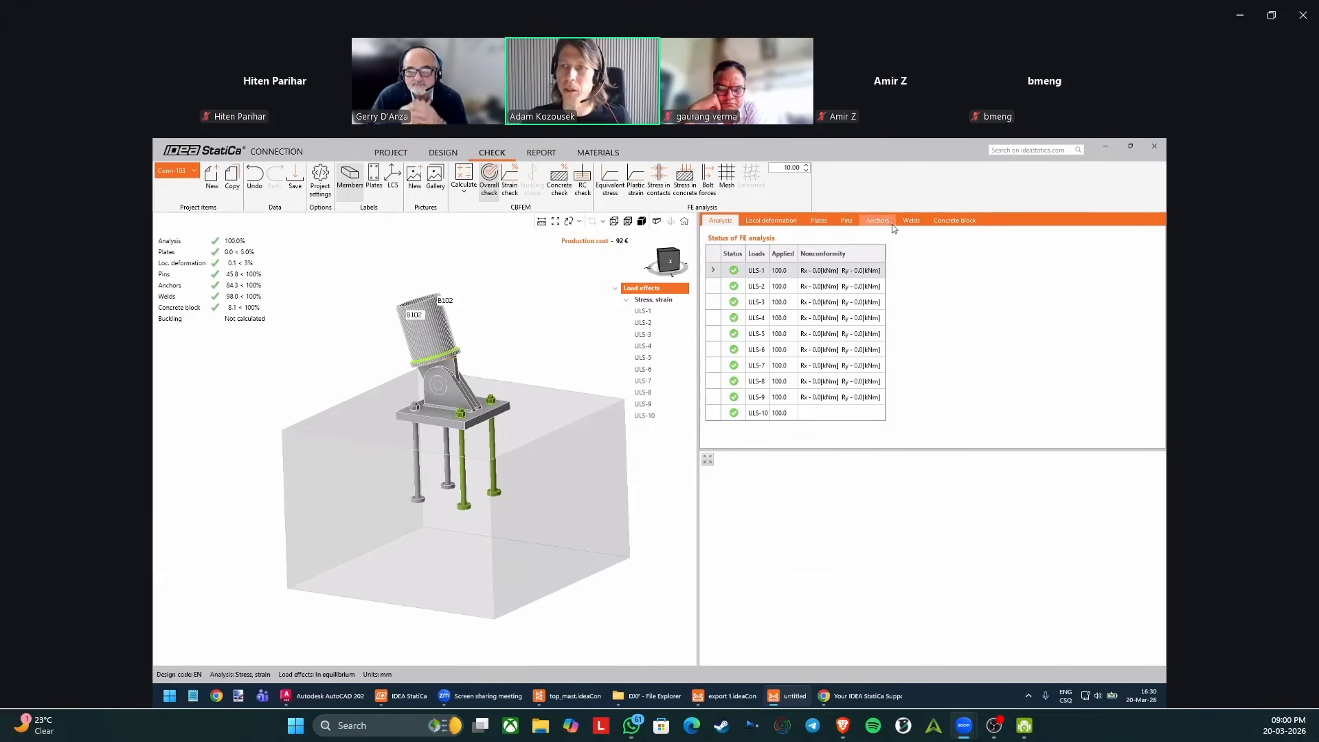
click(948, 221)
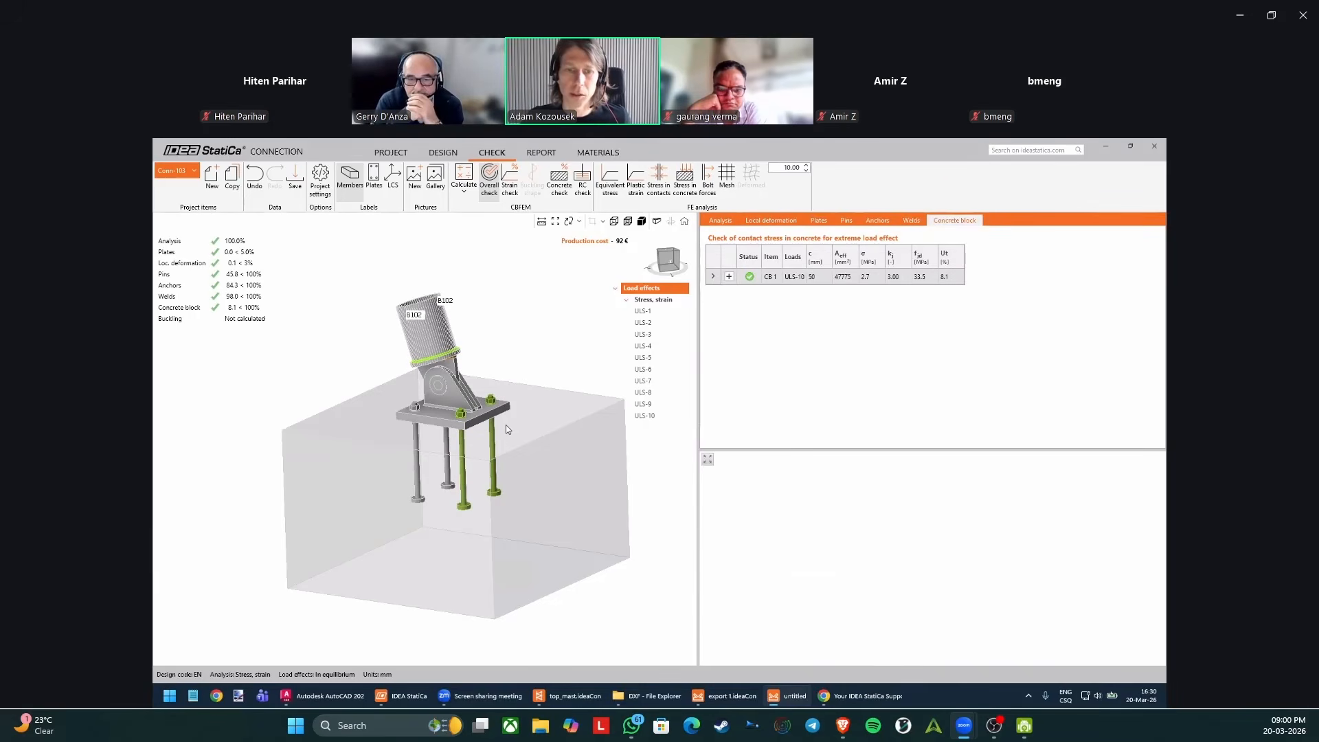
click(542, 397)
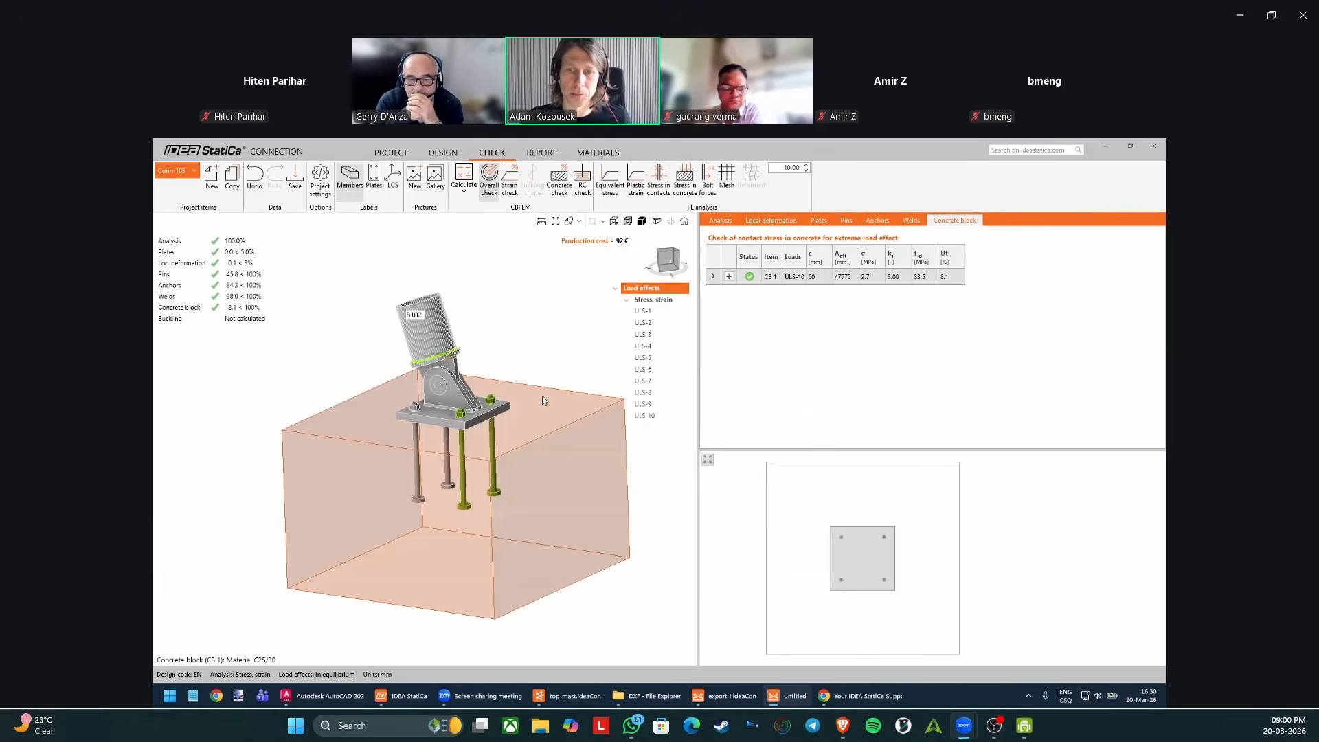
Display the stress in concrete and examine its distribution beneath the base plate from several angles.
click(687, 183)
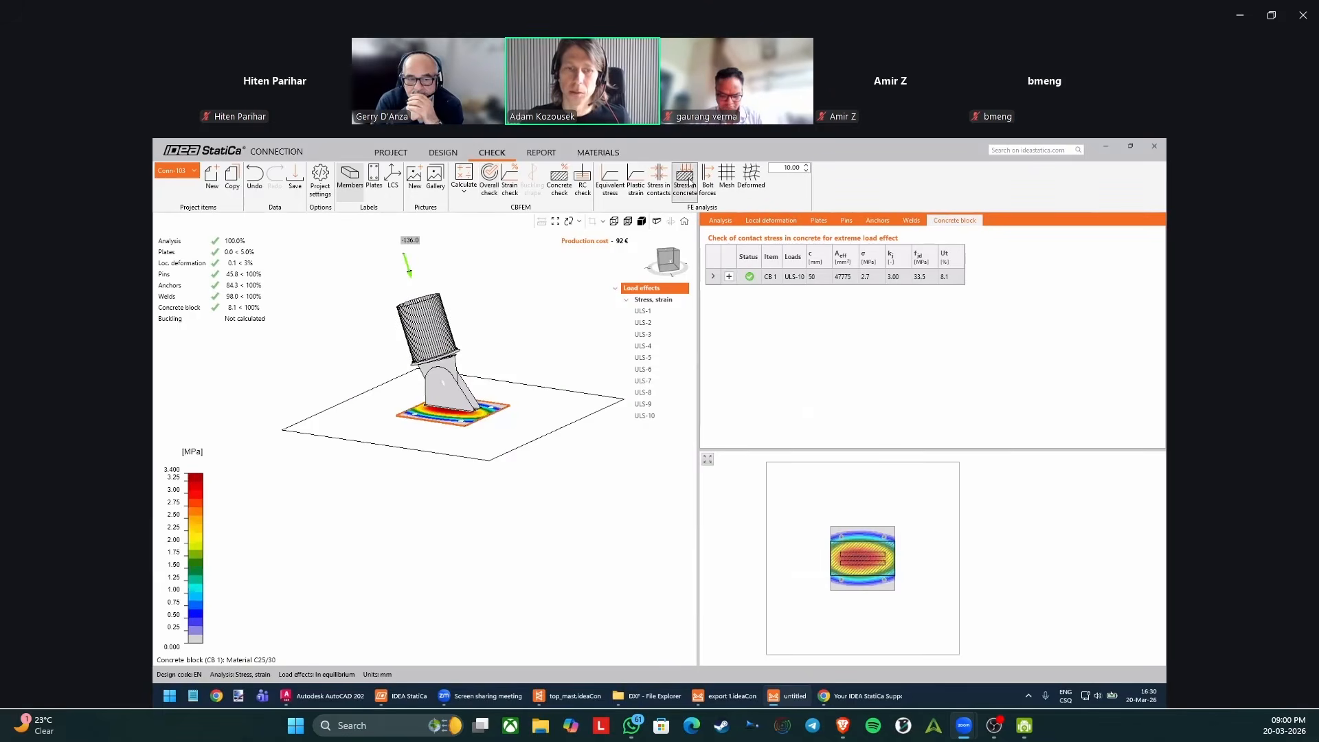
scroll(515, 354, up, 3)
right_drag(481, 378, 447, 500)
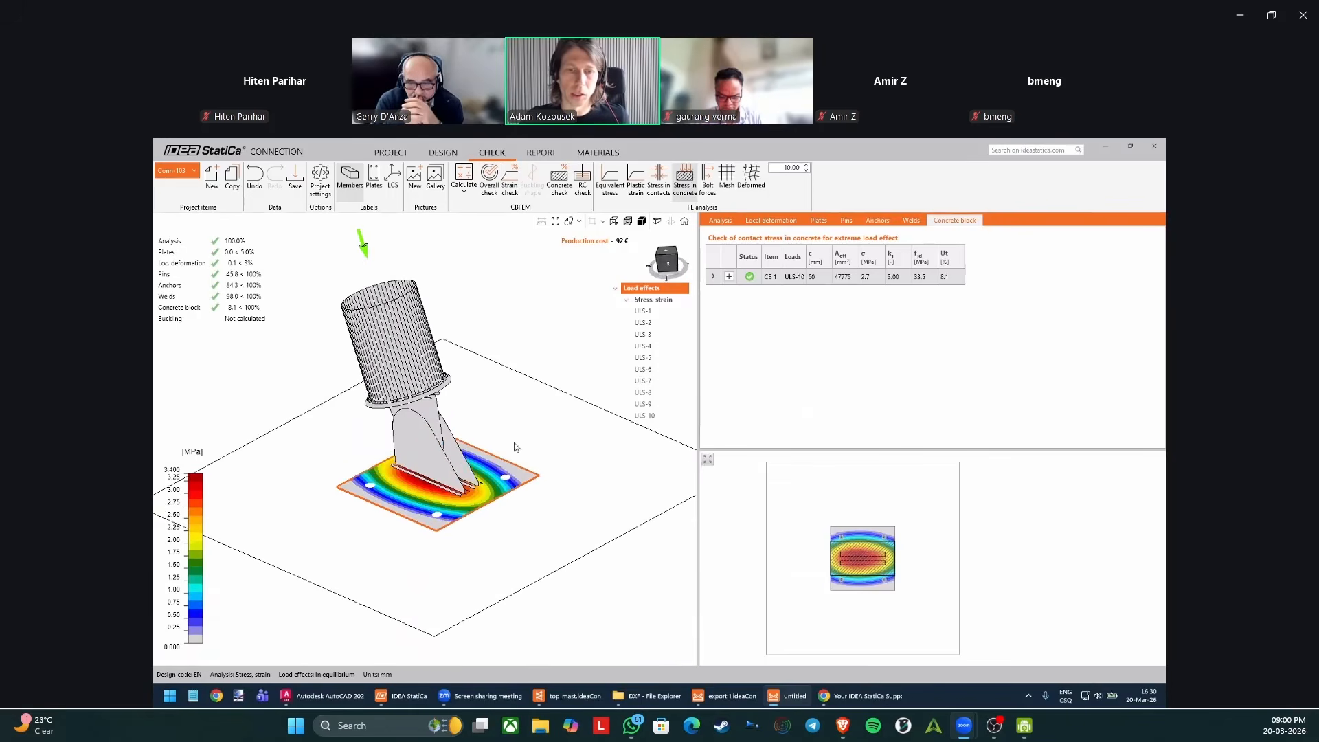
scroll(507, 531, up, 3)
mouse_move(512, 530)
right_down()
mouse_move(486, 559)
mouse_move(521, 509)
right_up()
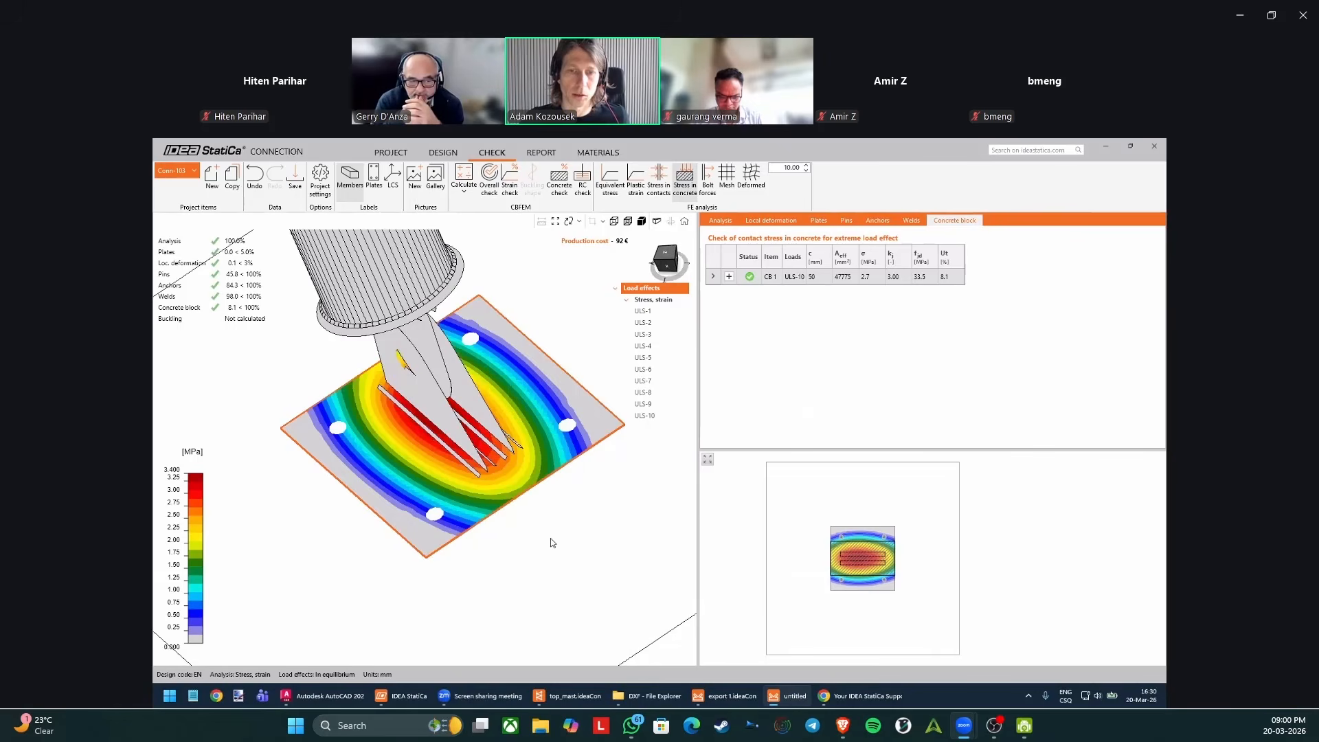
scroll(550, 542, down, 4)
right_drag(546, 539, 518, 543)
right_drag(500, 496, 510, 541)
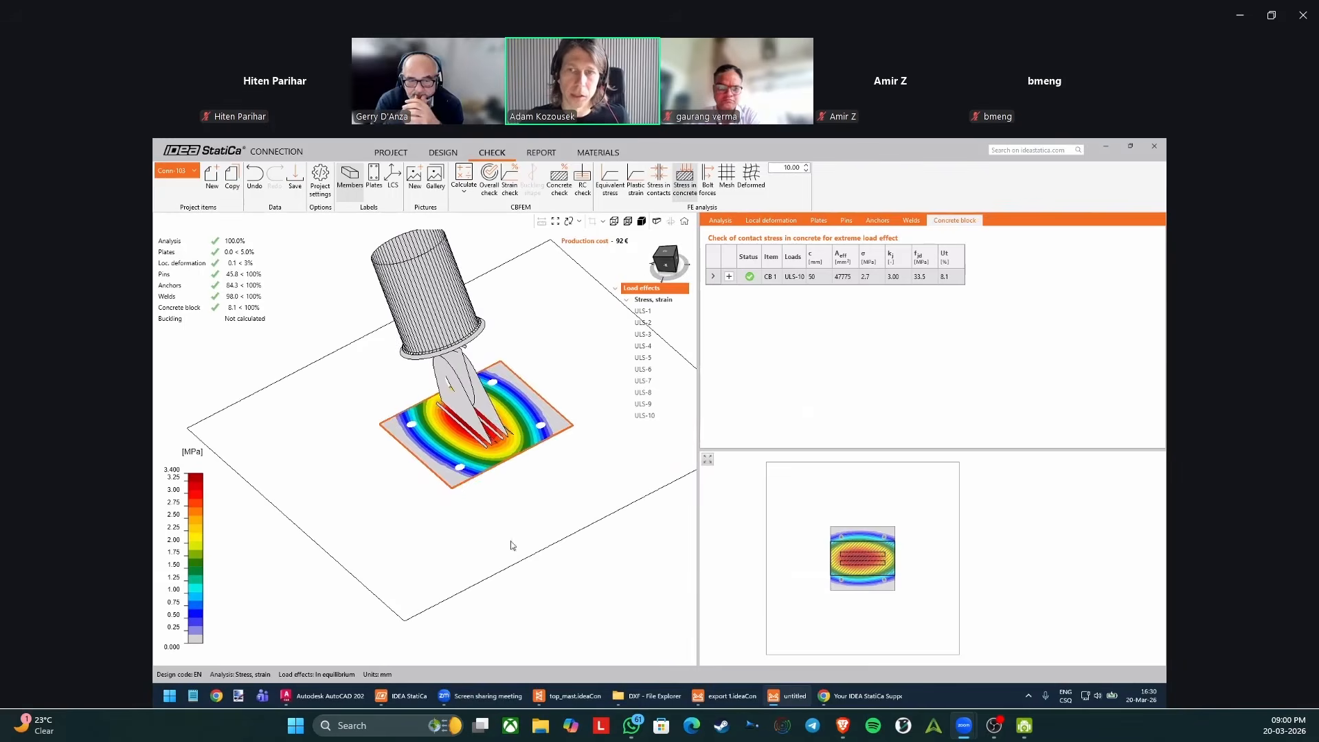
Show the finite element mesh and the deformed shape with a deformation scale of 50.
click(733, 172)
click(751, 177)
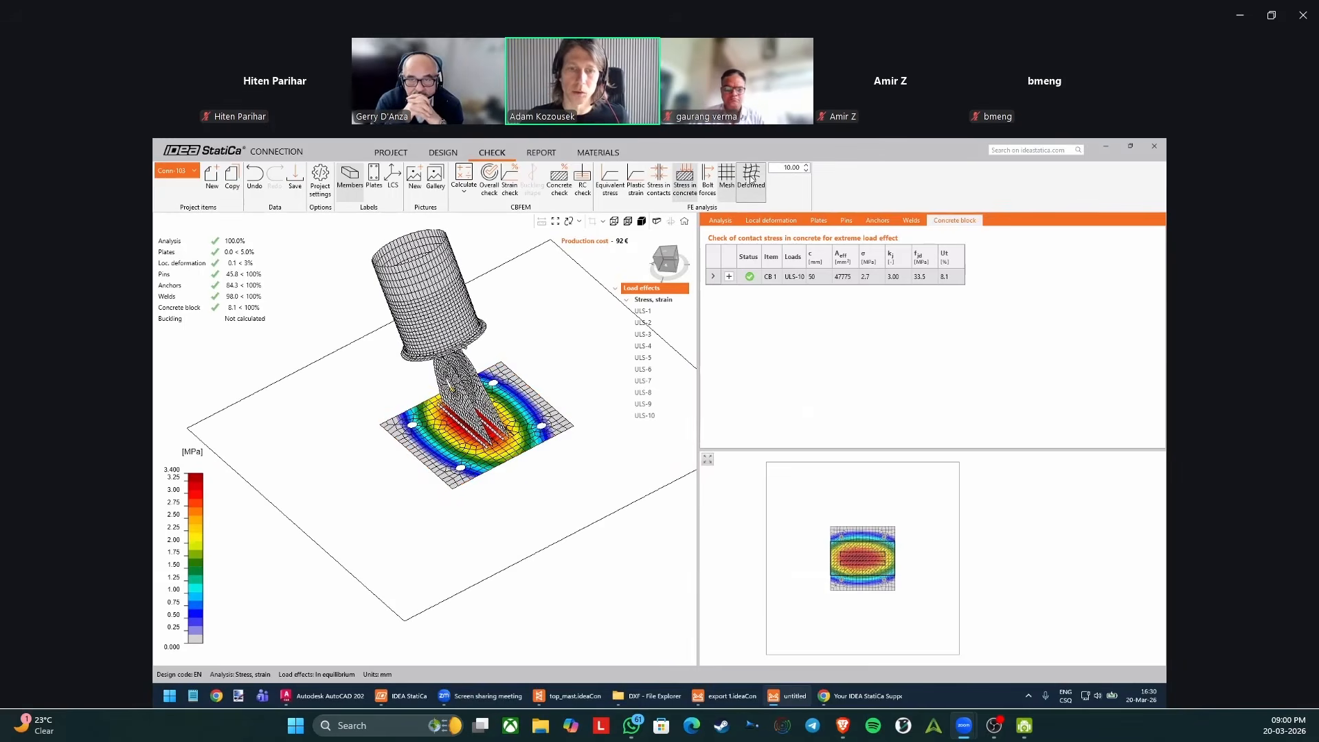
text(50)
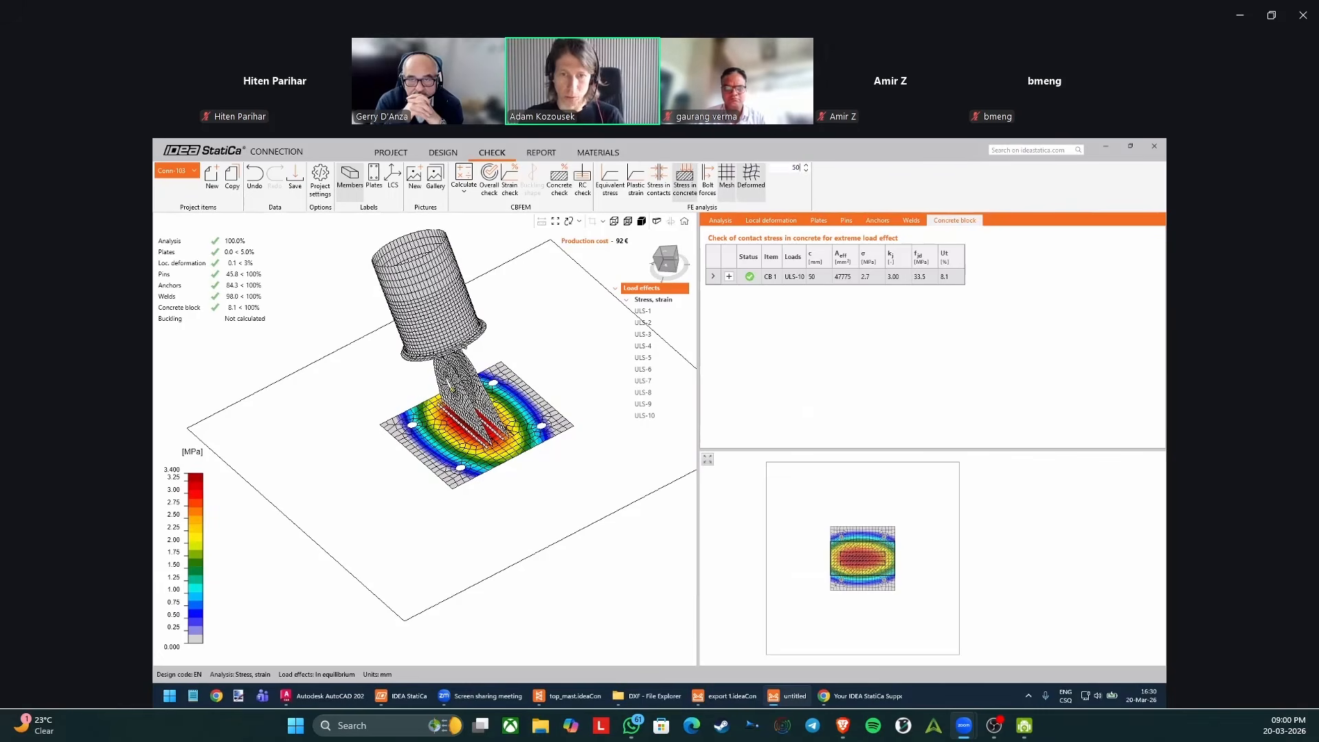
key(Return)
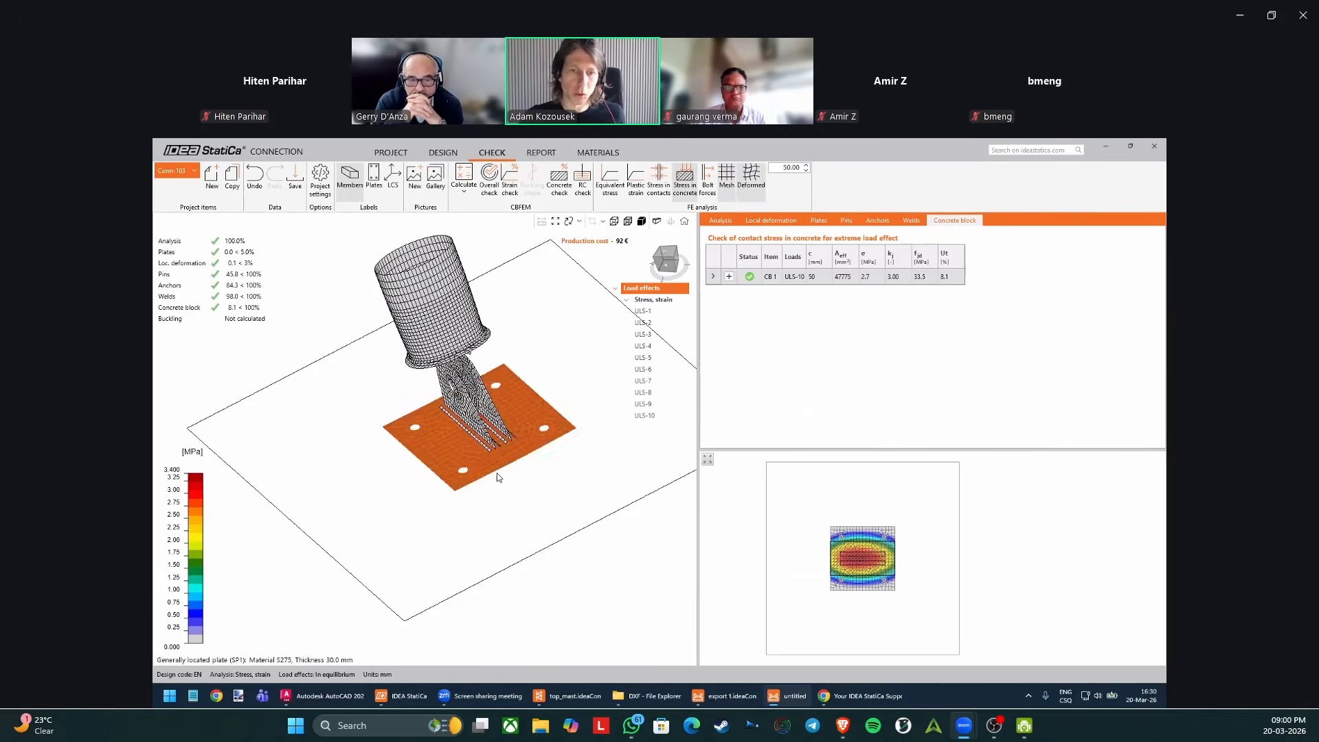
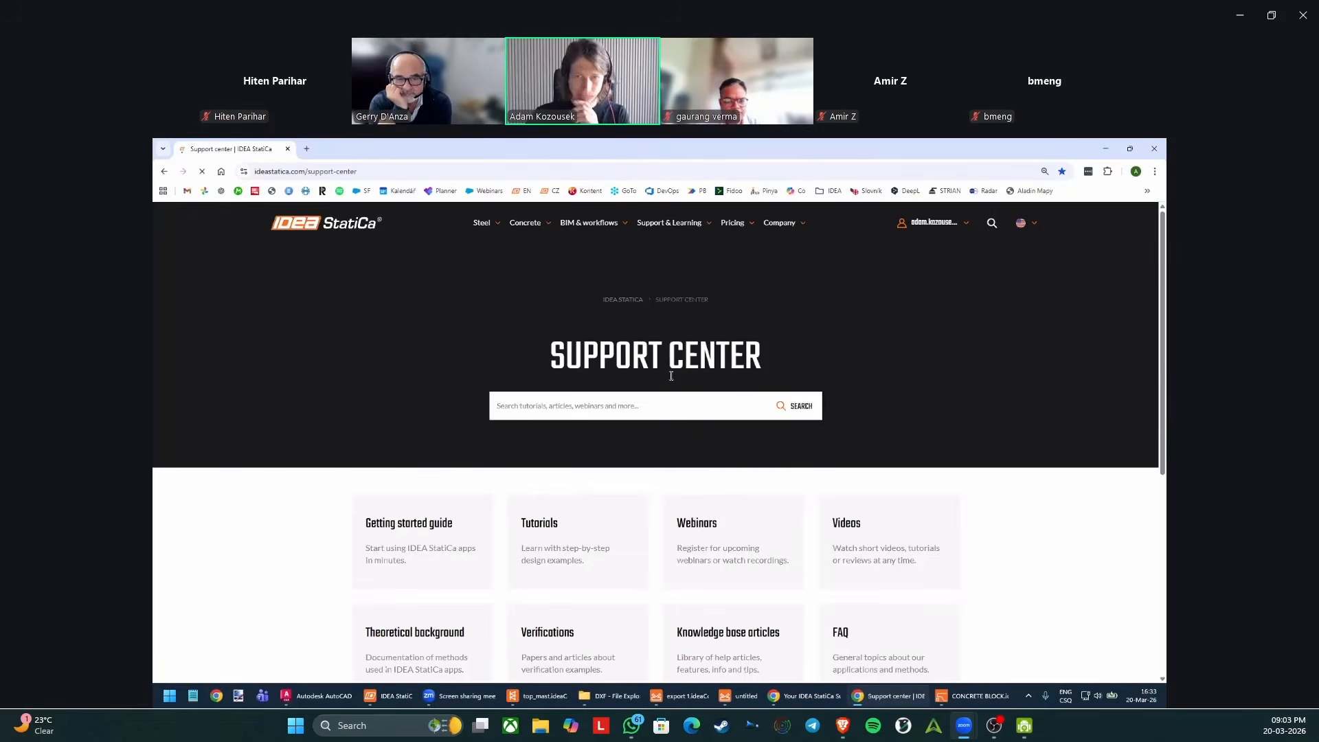
Open the sample projects under Downloads & Licensing and filter them to the Detail 3D application.
mouse_move(669, 222)
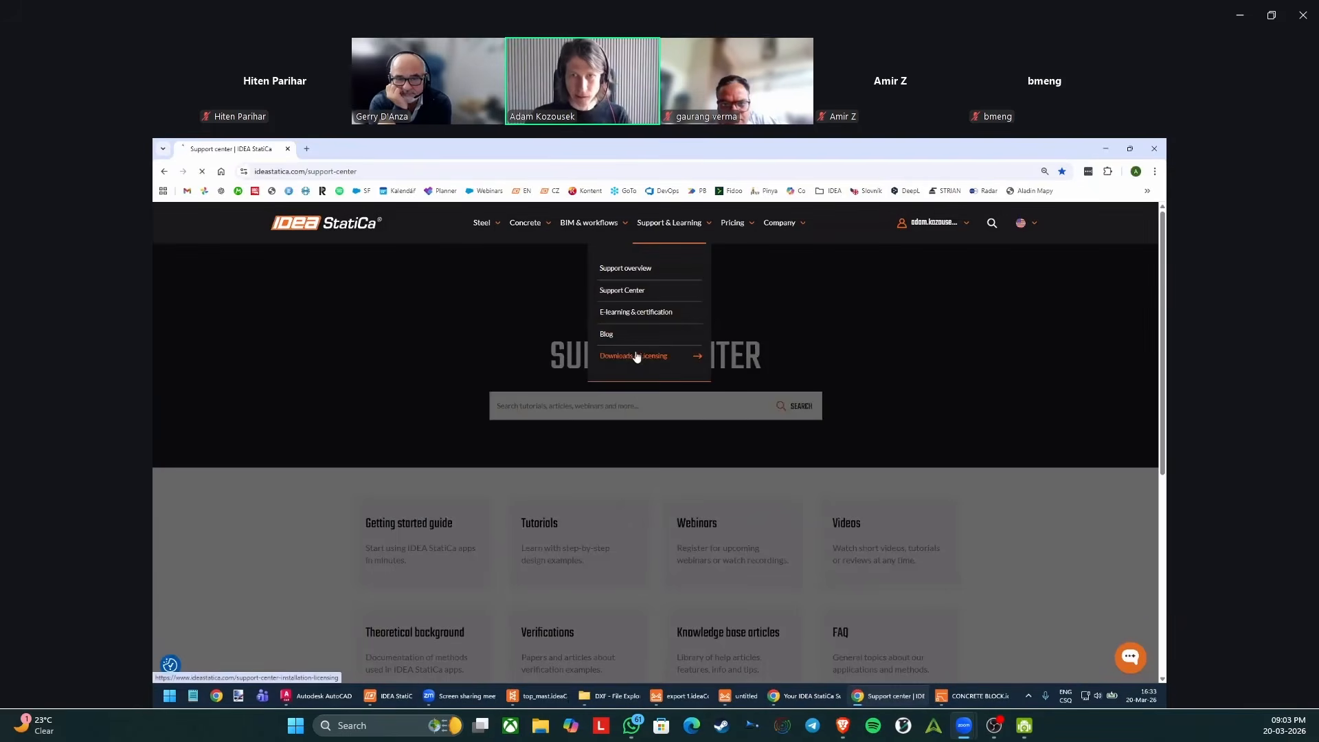
click(637, 356)
click(435, 526)
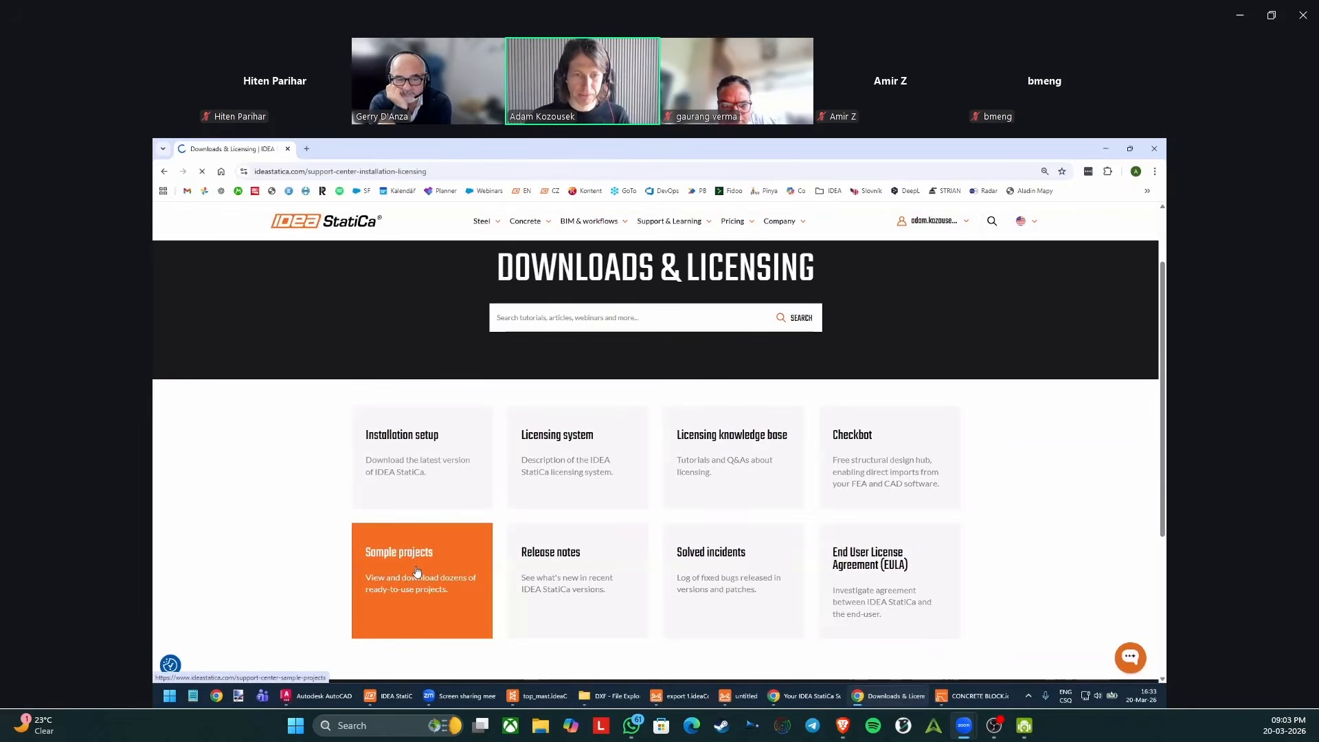
scroll(436, 448, down, 3)
click(329, 379)
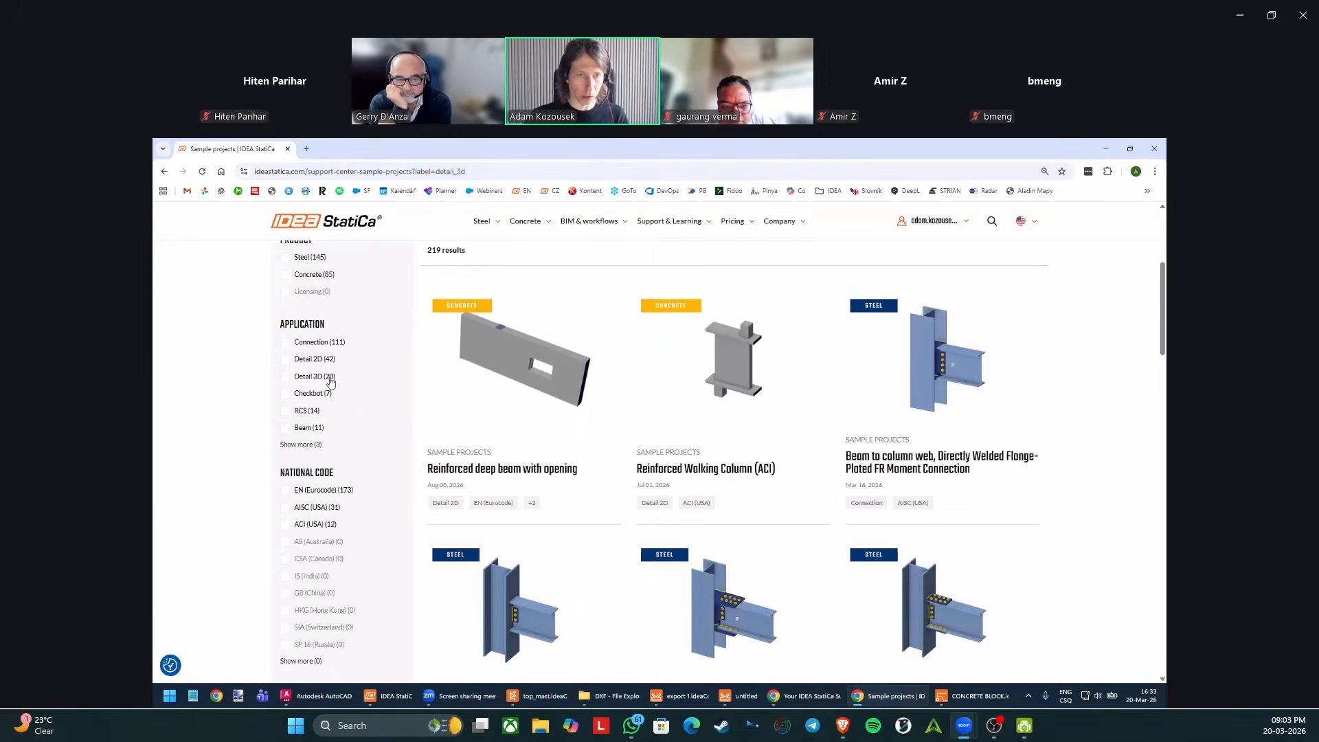
Open the sample project "Anchoring of a circular column" and look through its images and description.
scroll(784, 291, down, 2)
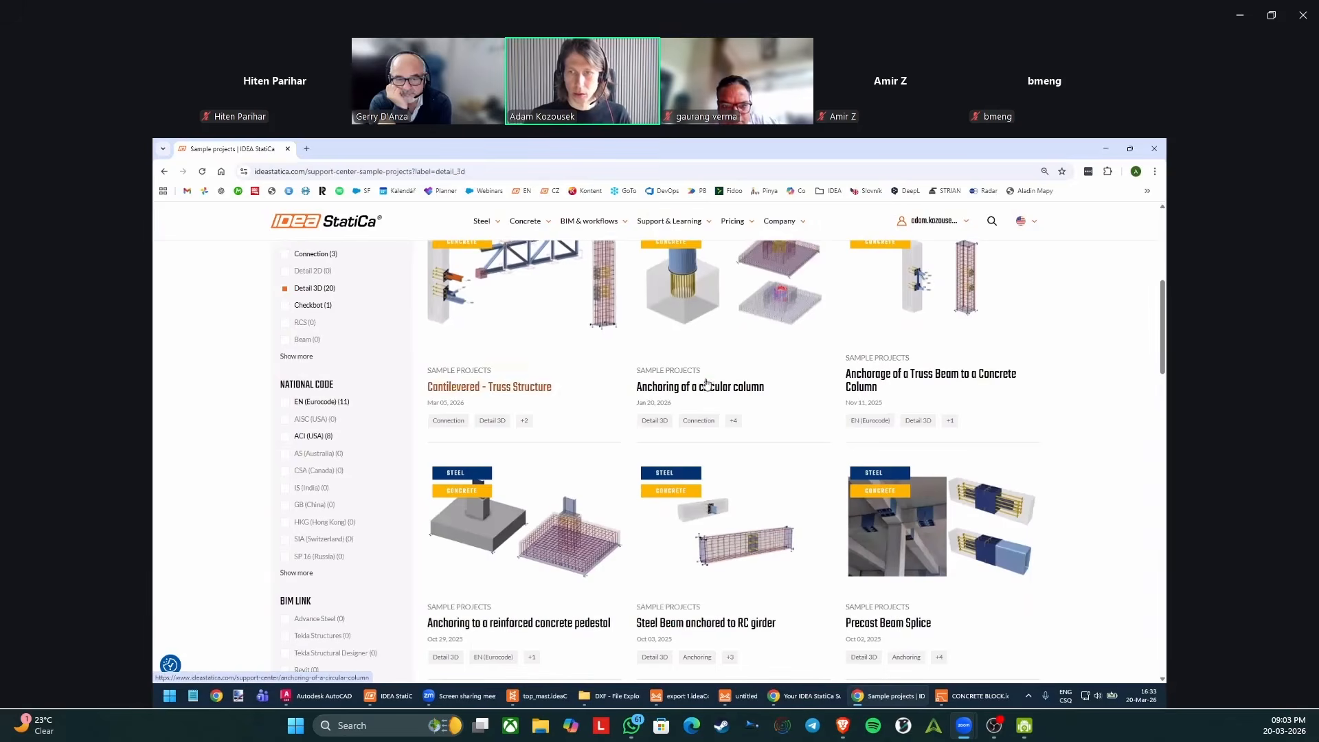
scroll(782, 291, up, 2)
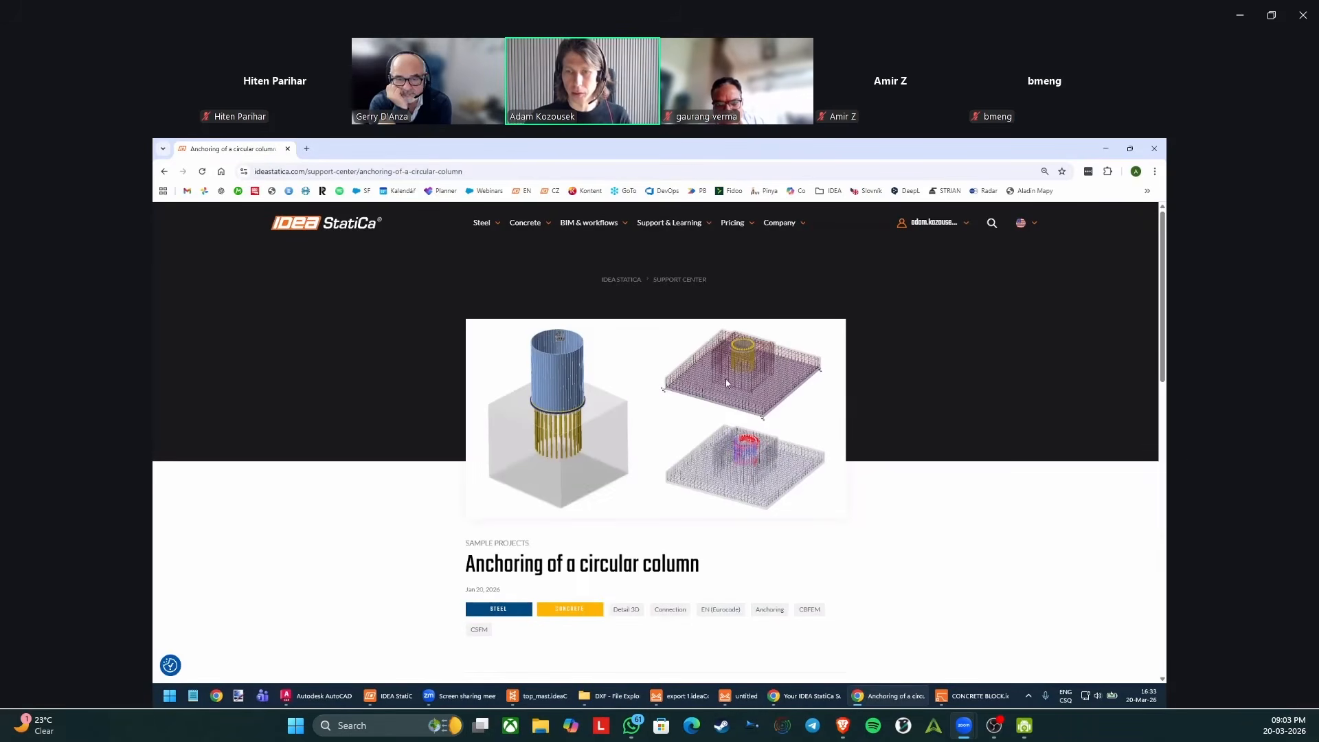
scroll(761, 350, down, 2)
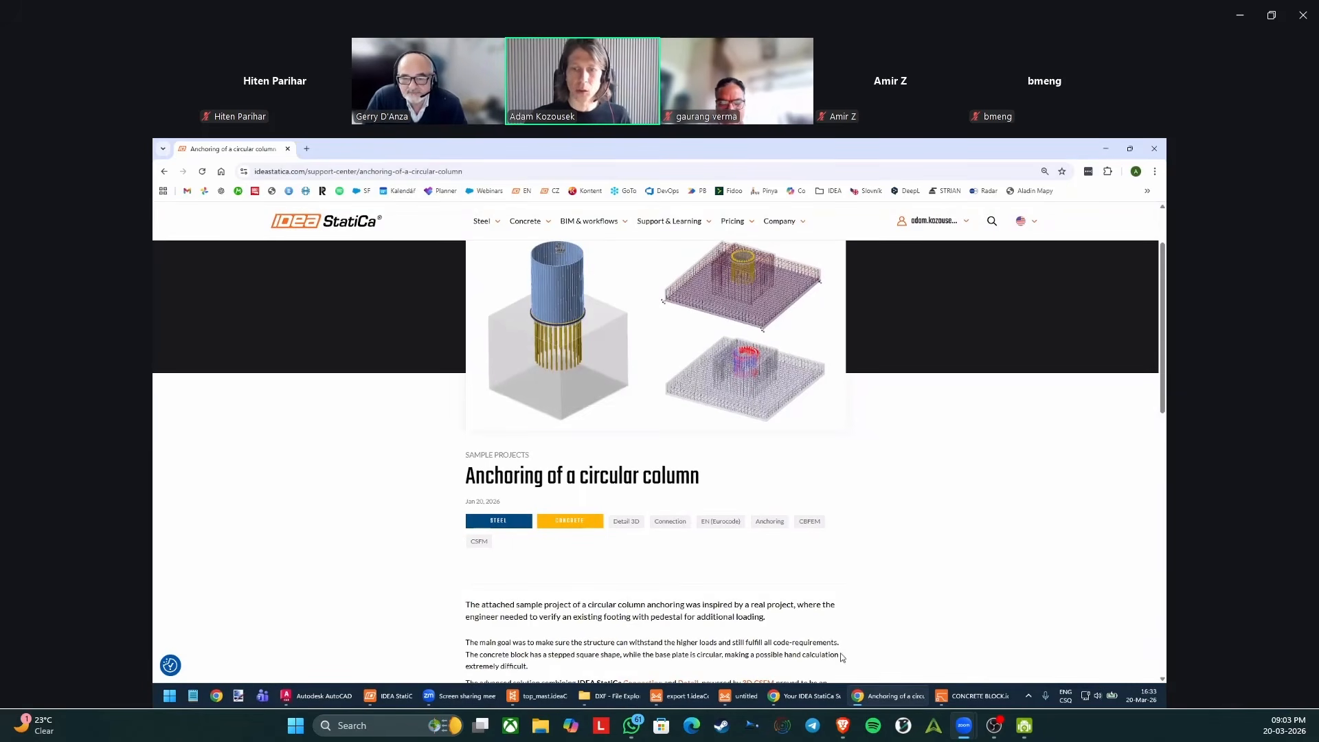
Switch to the CONCRETE BLOCK project in IDEA StatiCa Detail and look at its code-check view.
click(972, 696)
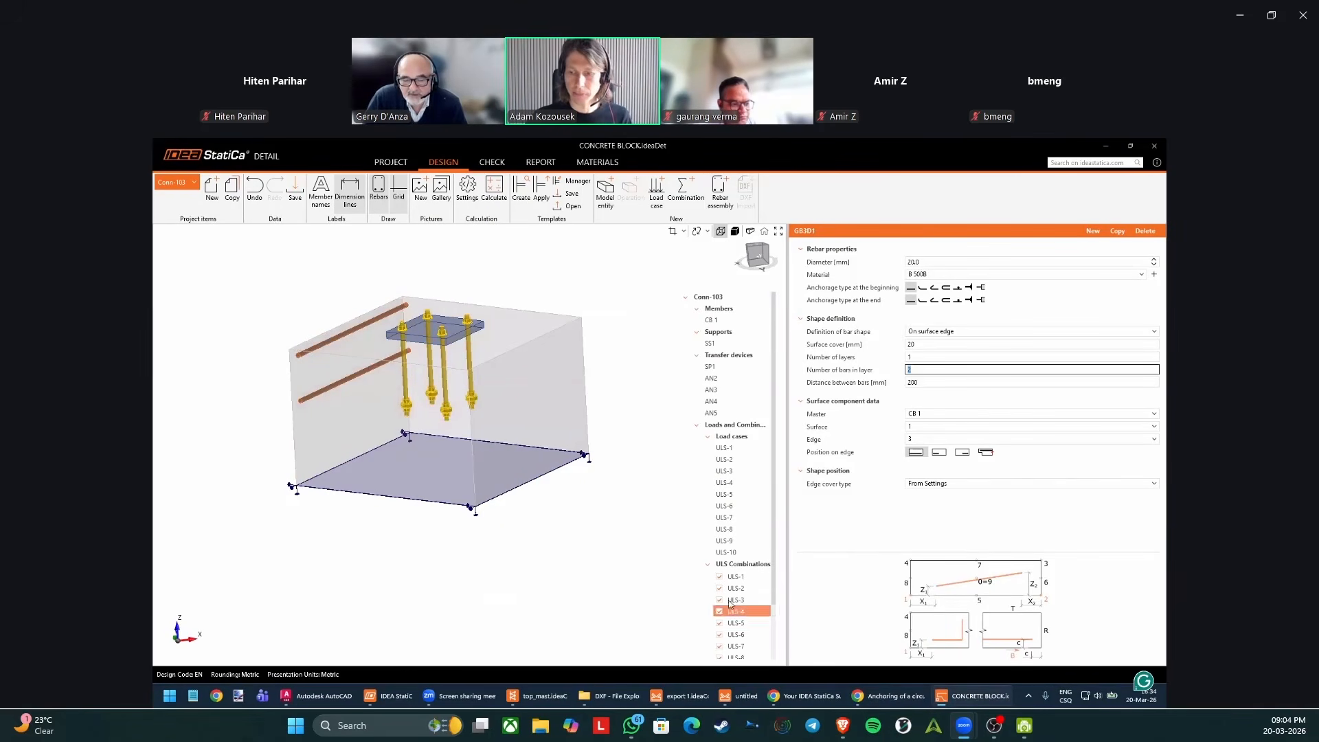
click(499, 165)
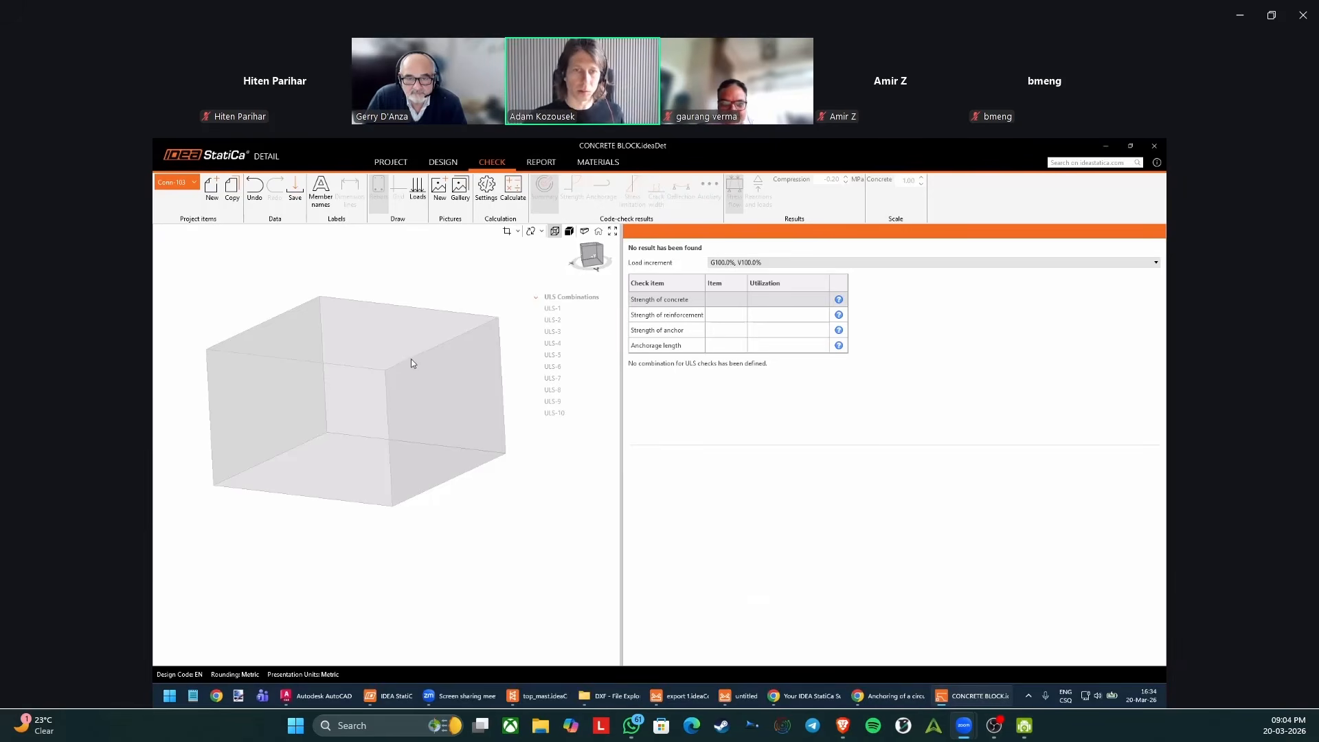
middle_drag(369, 320, 383, 345)
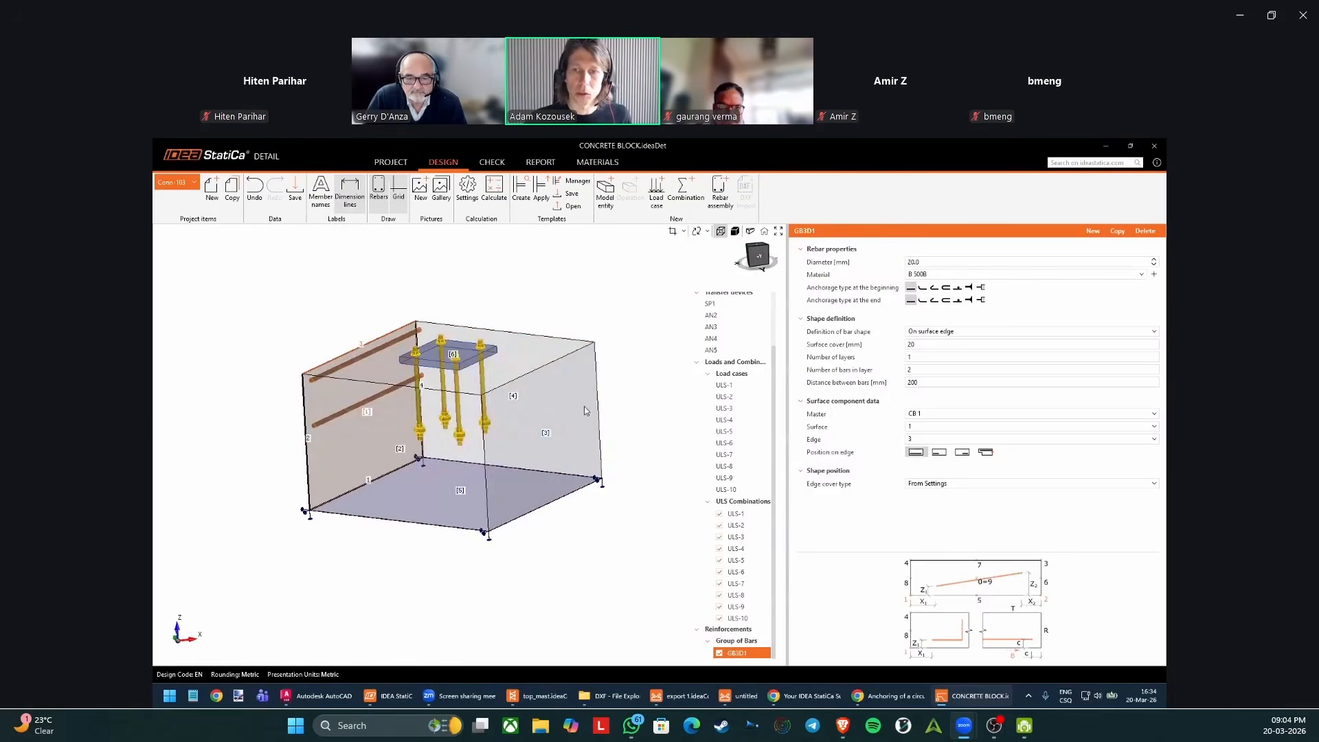
Examine the properties and position of surface support SS1 beneath concrete block CB 1, then minimize Detail.
scroll(709, 340, up, 2)
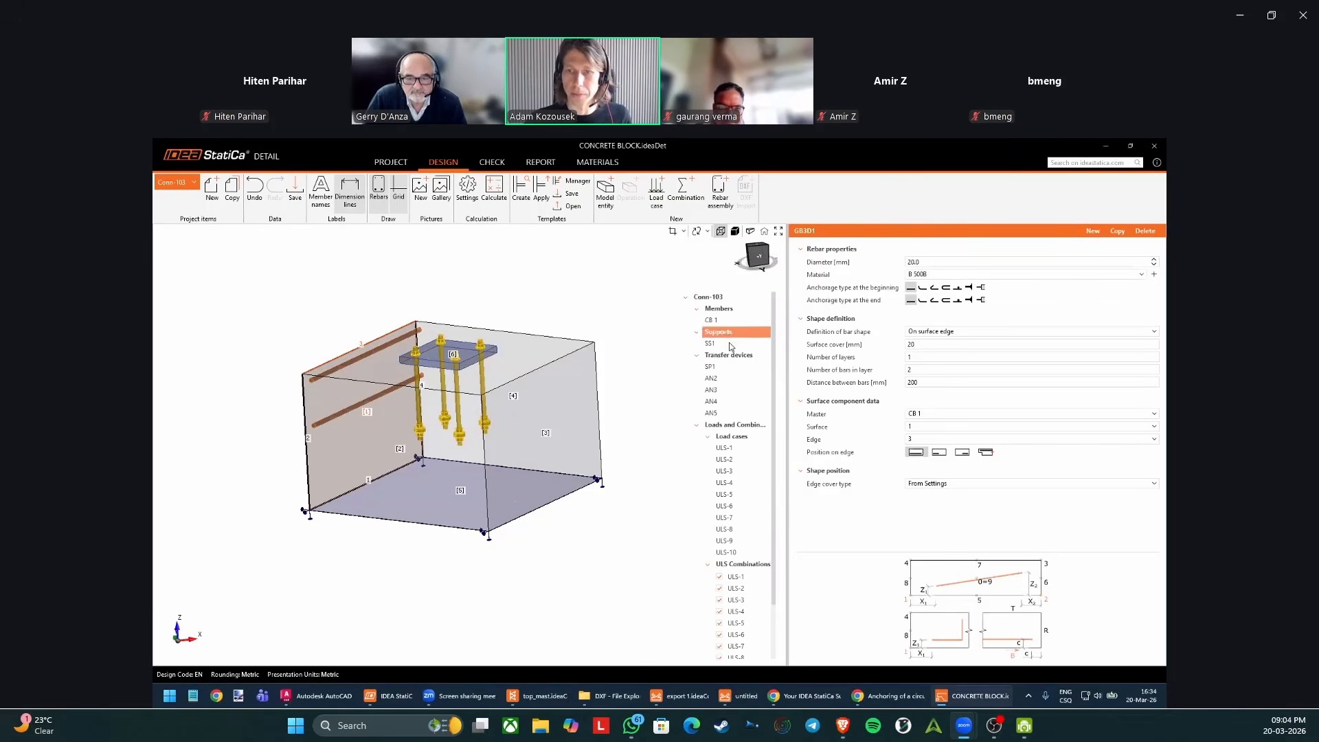
click(710, 343)
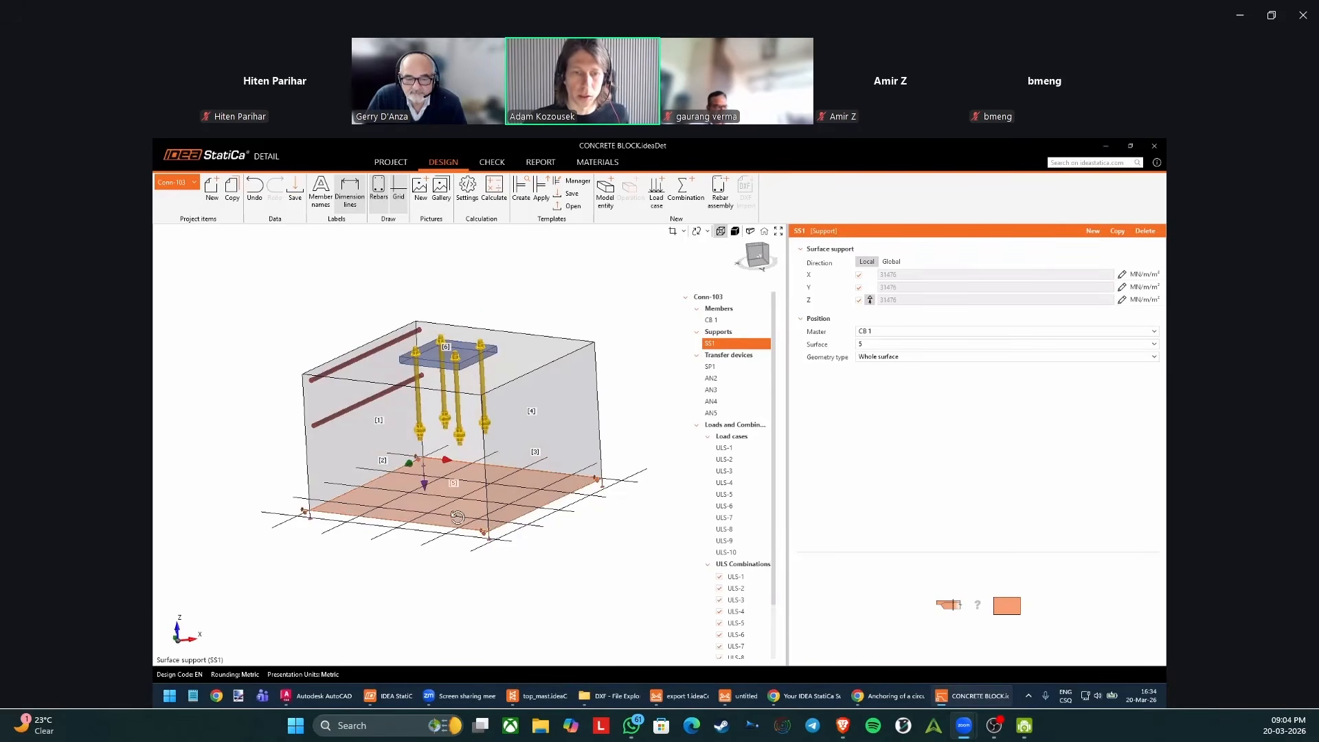
right_drag(490, 529, 406, 492)
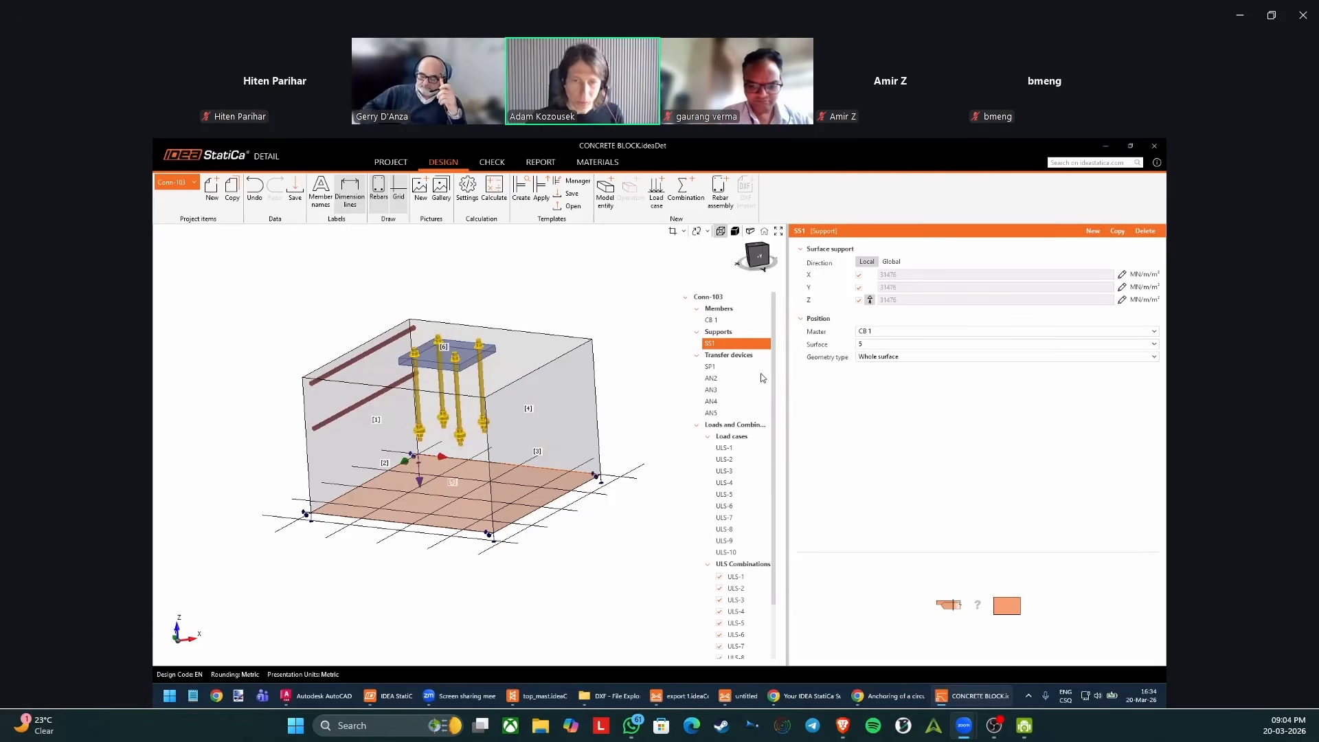
click(1112, 148)
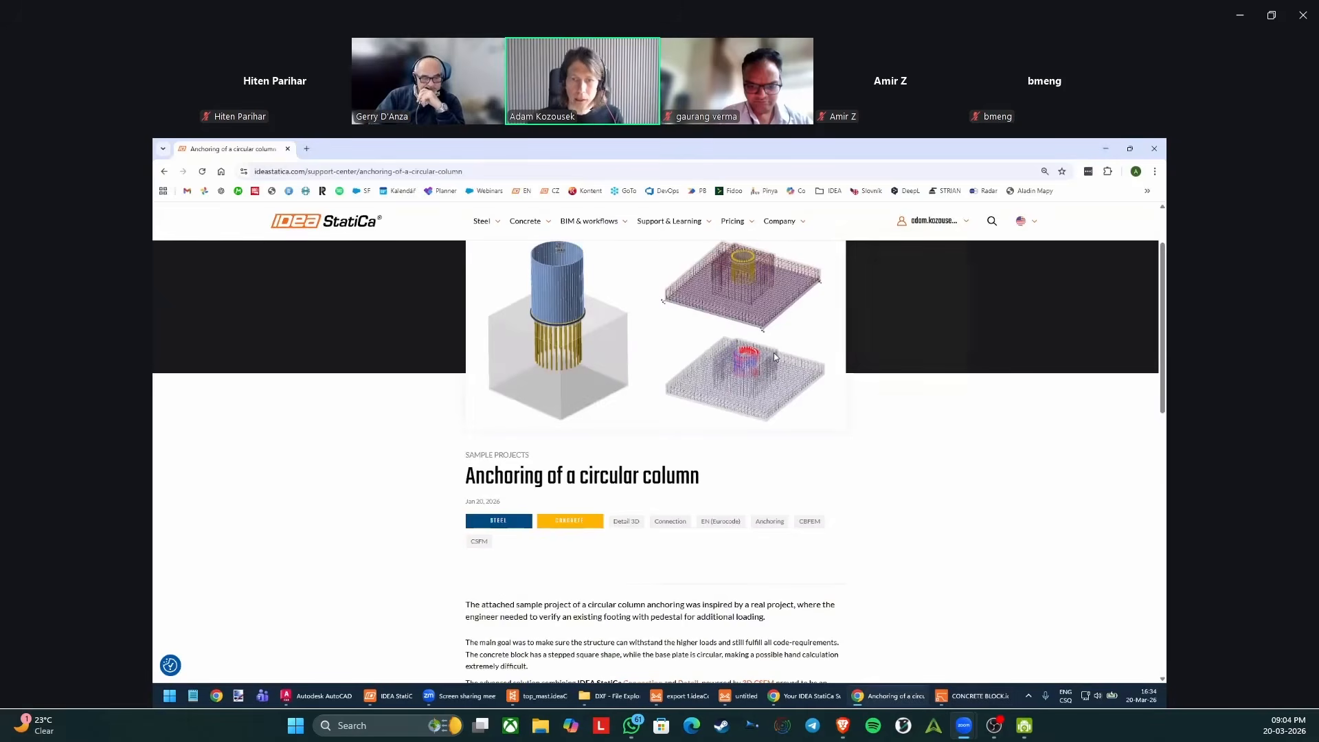
Switch to IDEA StatiCa Connection, view the anchored base Conn-103 once more, and close the connection editor.
click(734, 698)
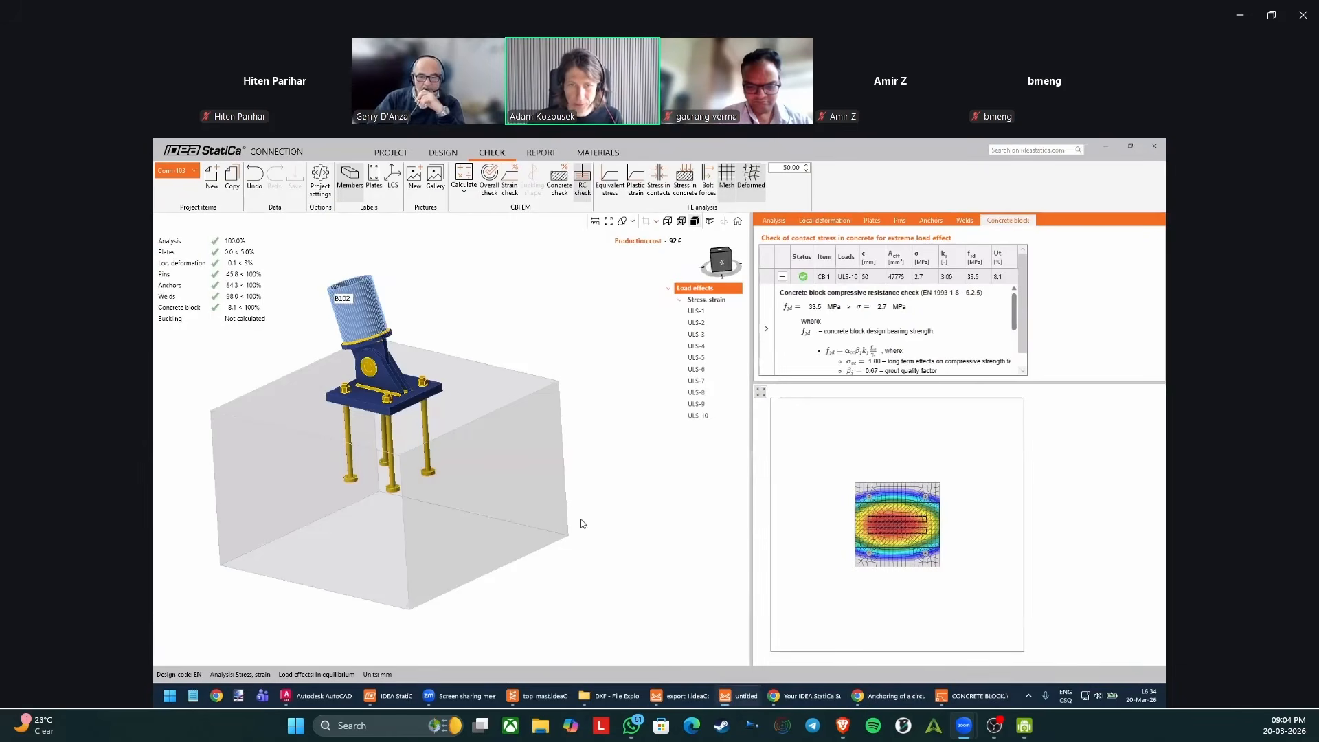
scroll(576, 514, down, 2)
middle_drag(561, 506, 615, 504)
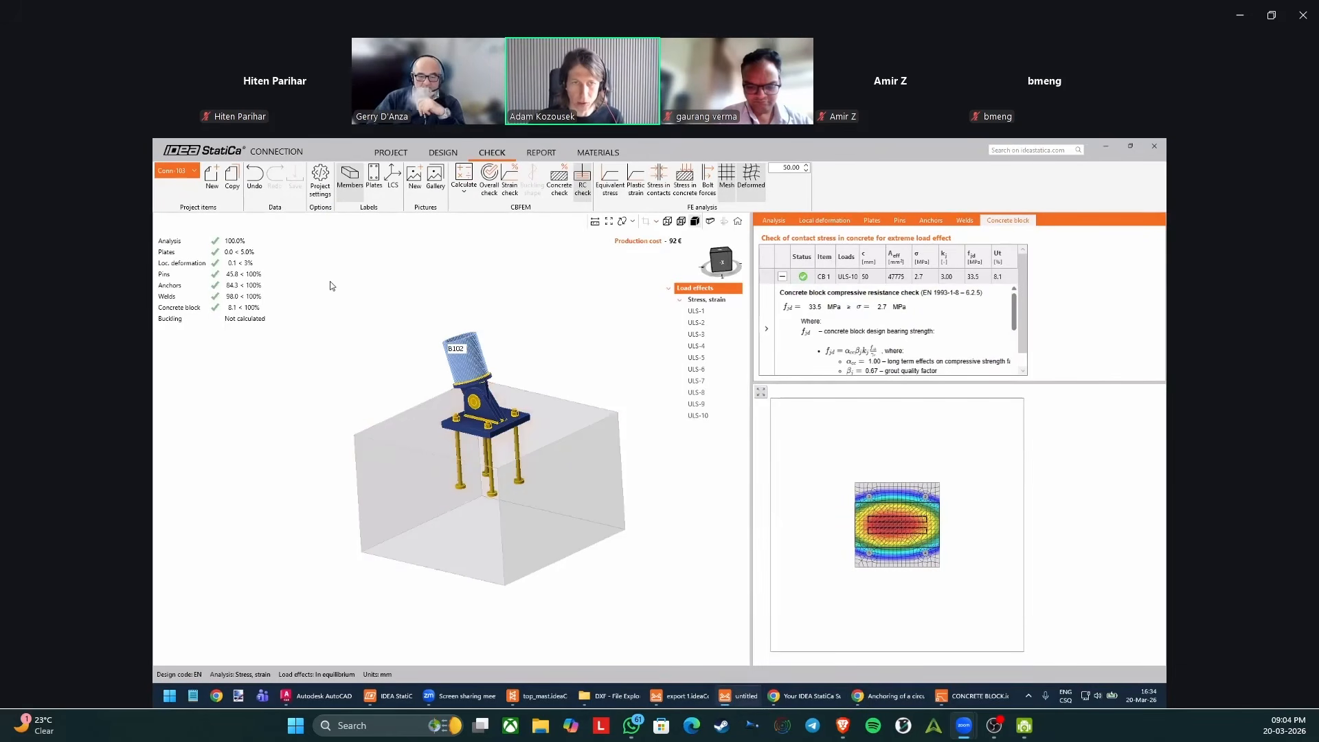
click(1163, 147)
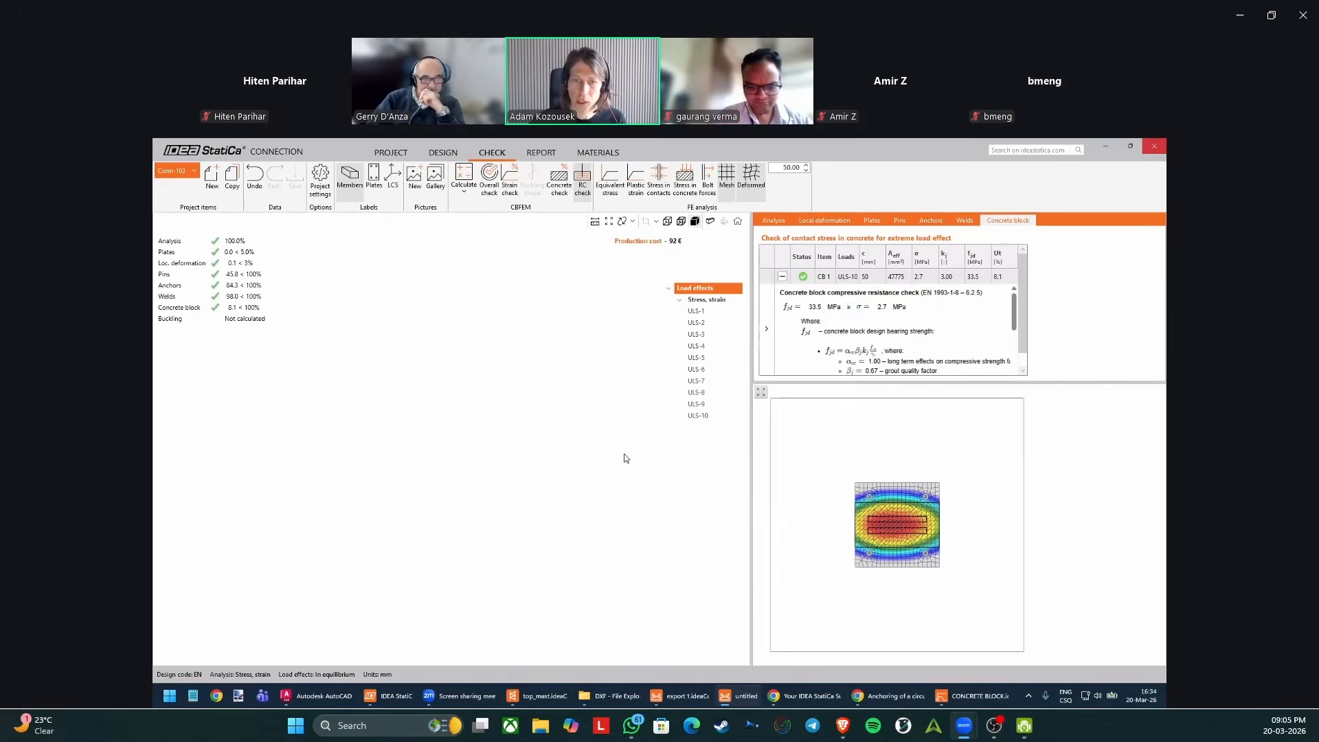
Switch to the top_mast project in Checkbot and compare the check summaries of Con 96 and Conn-103.
click(556, 696)
right_drag(583, 509, 584, 483)
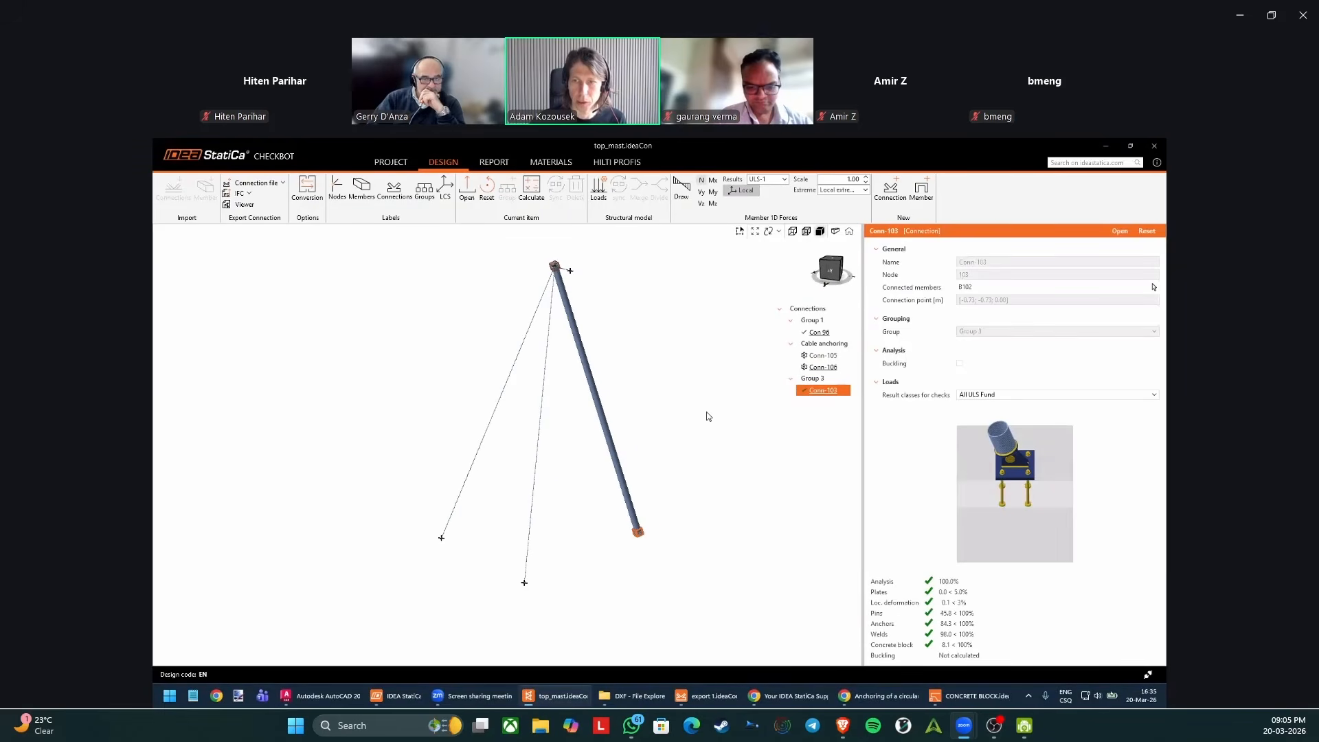
click(834, 334)
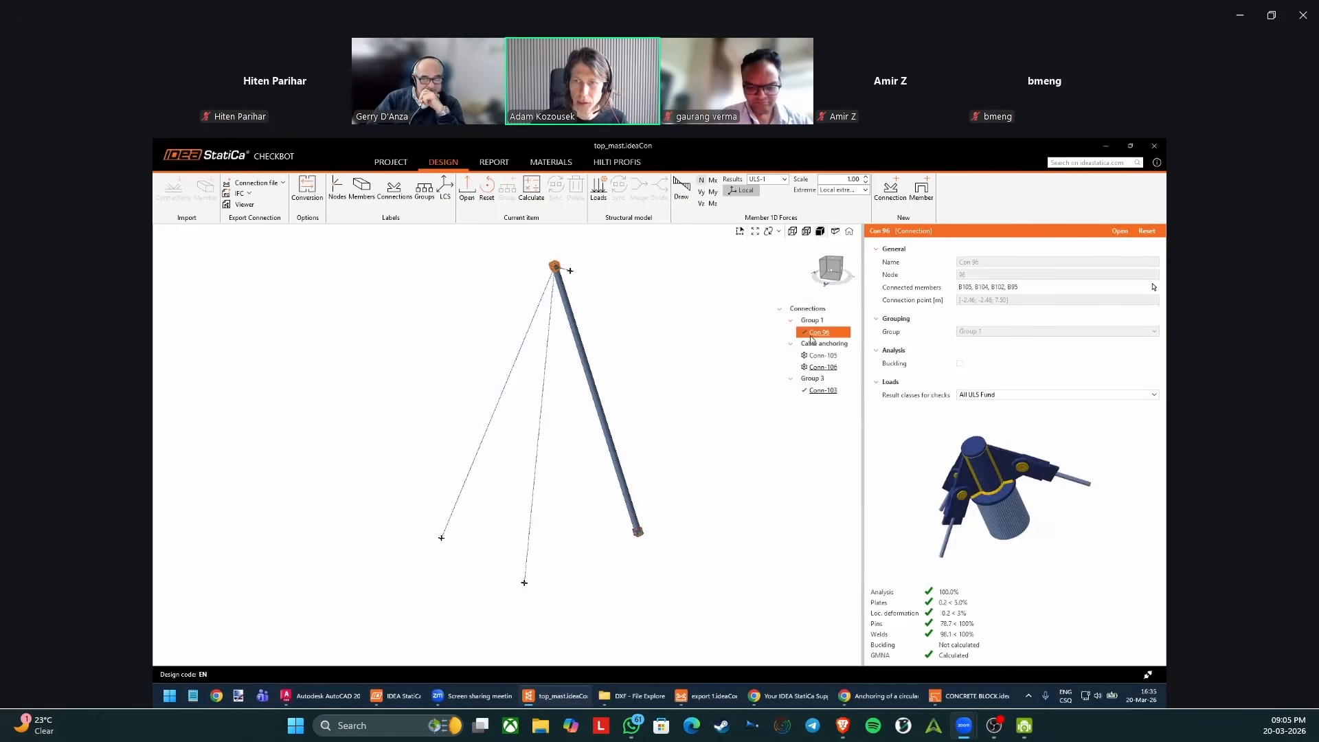
click(834, 391)
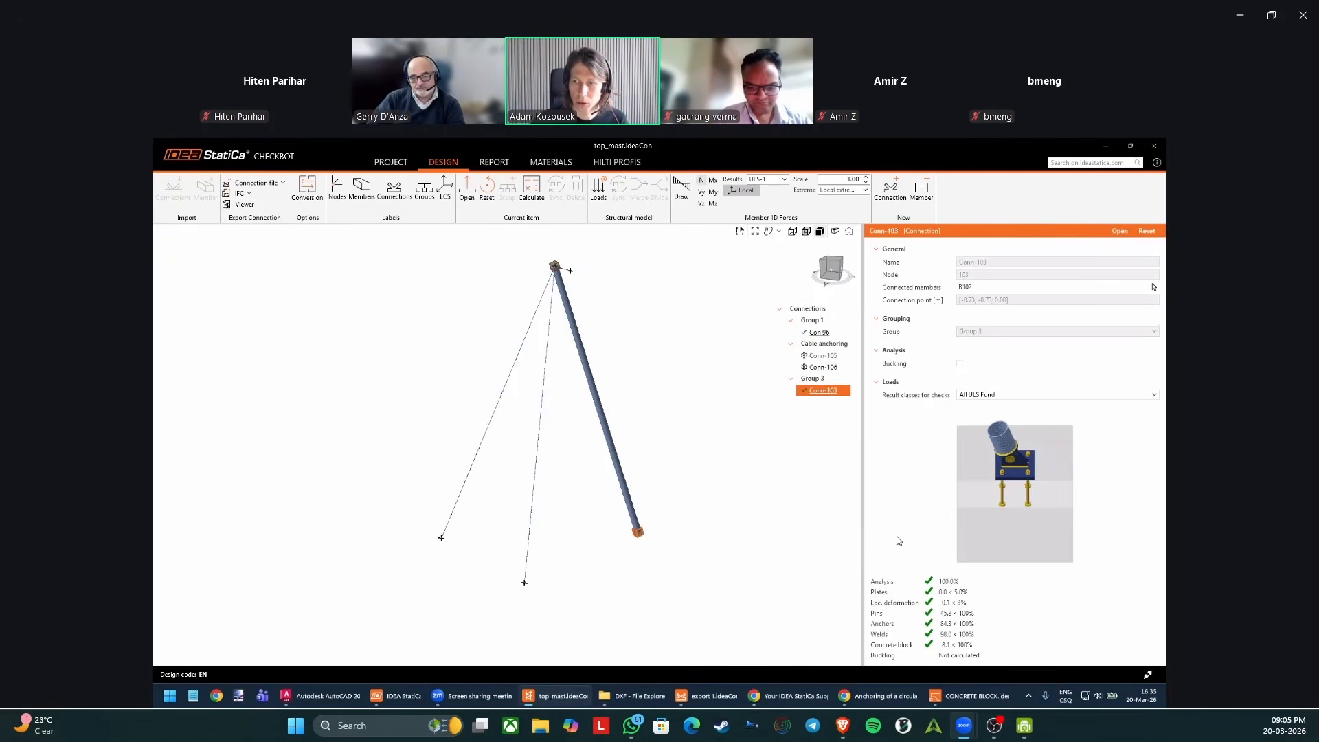
click(827, 334)
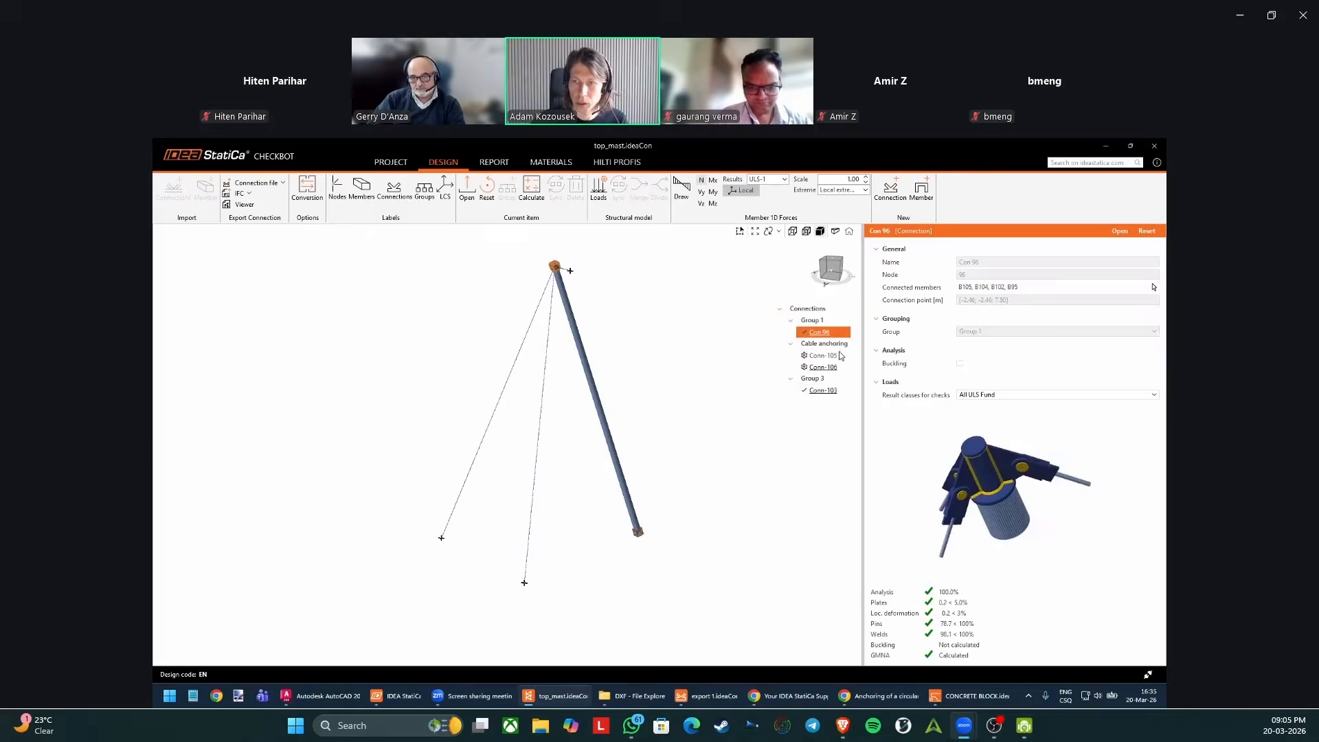
Open the cable anchoring connection Conn-106 for design in IDEA StatiCa Connection.
click(833, 370)
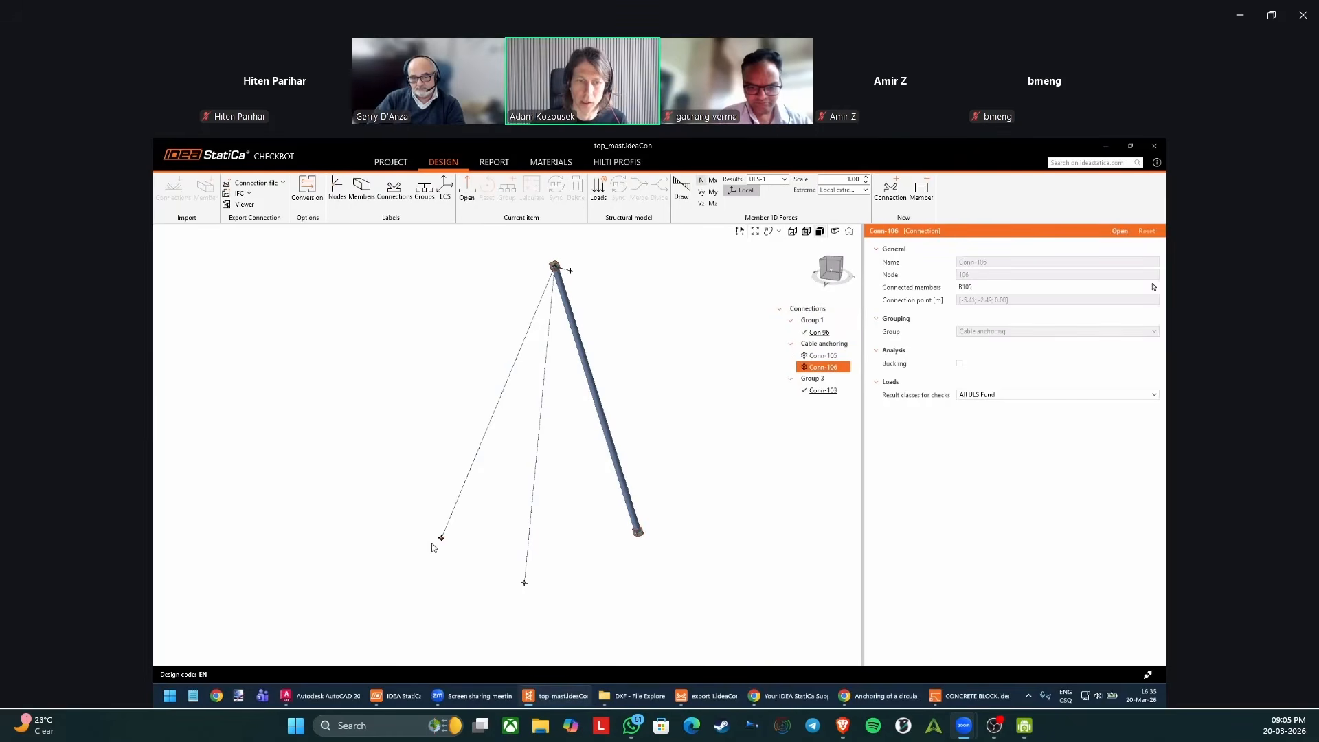
scroll(453, 554, up, 3)
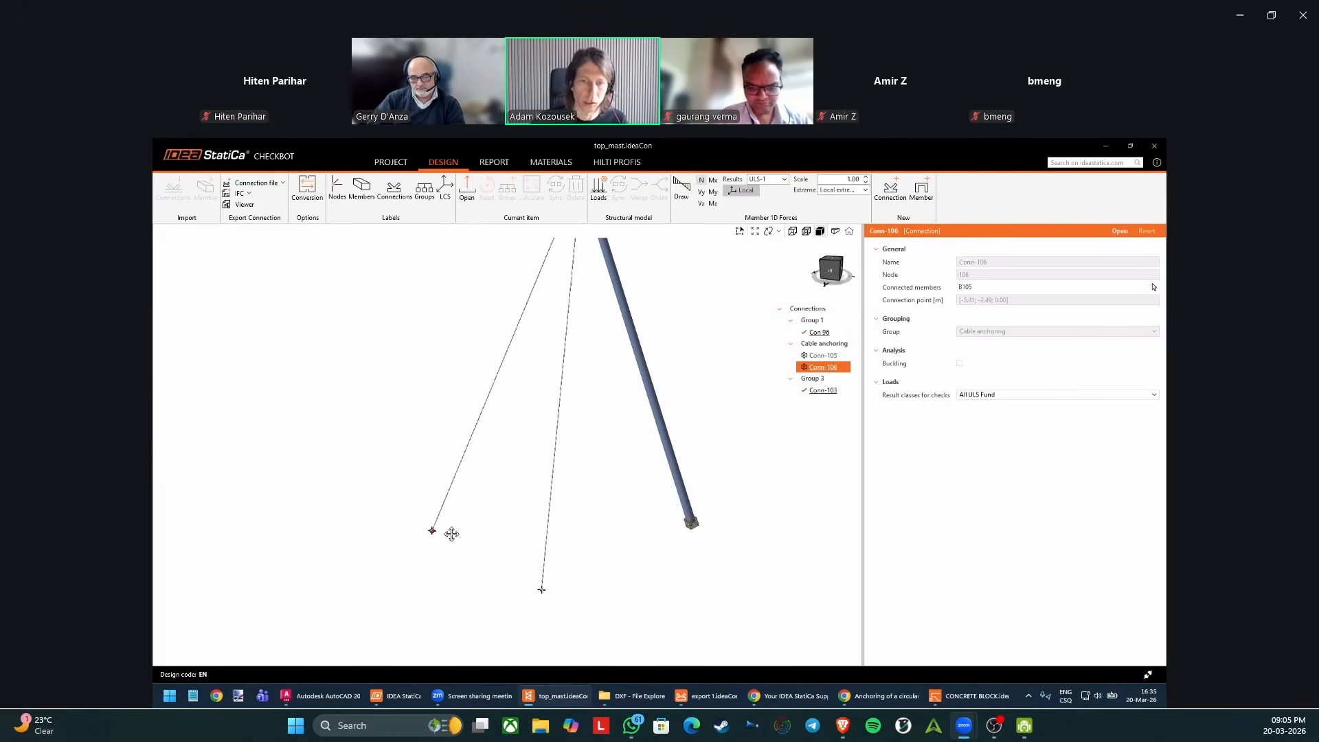
click(1119, 231)
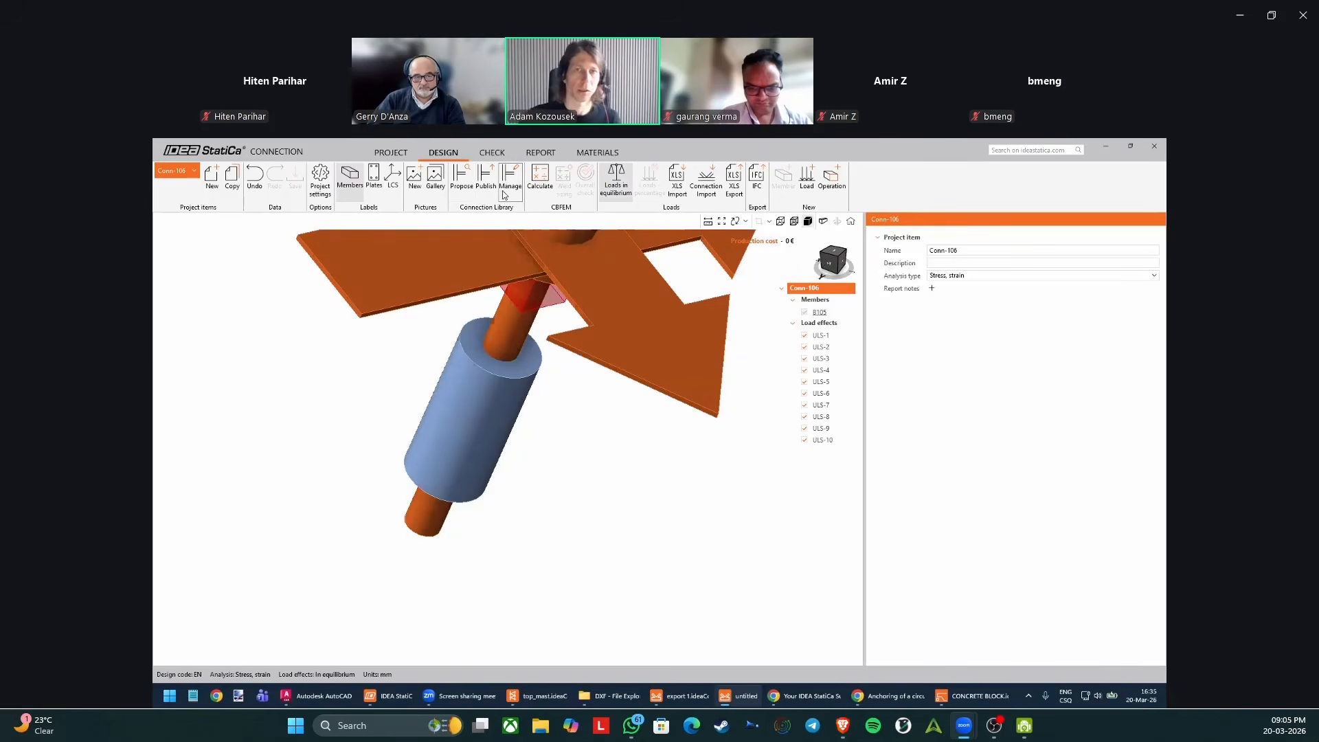
Look for Connection Library proposals for Conn-106, using the current geometry and a selection of cable member B105, and close the library.
click(468, 184)
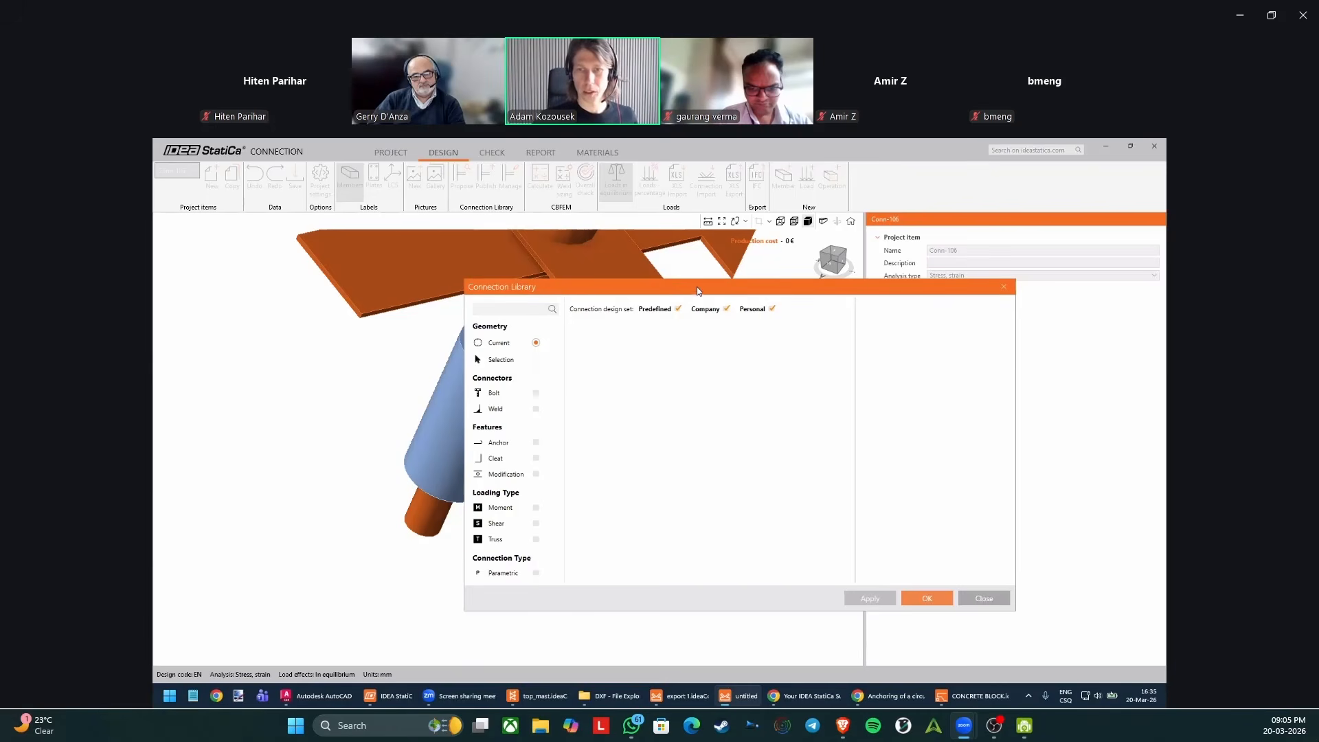
drag(694, 291, 636, 289)
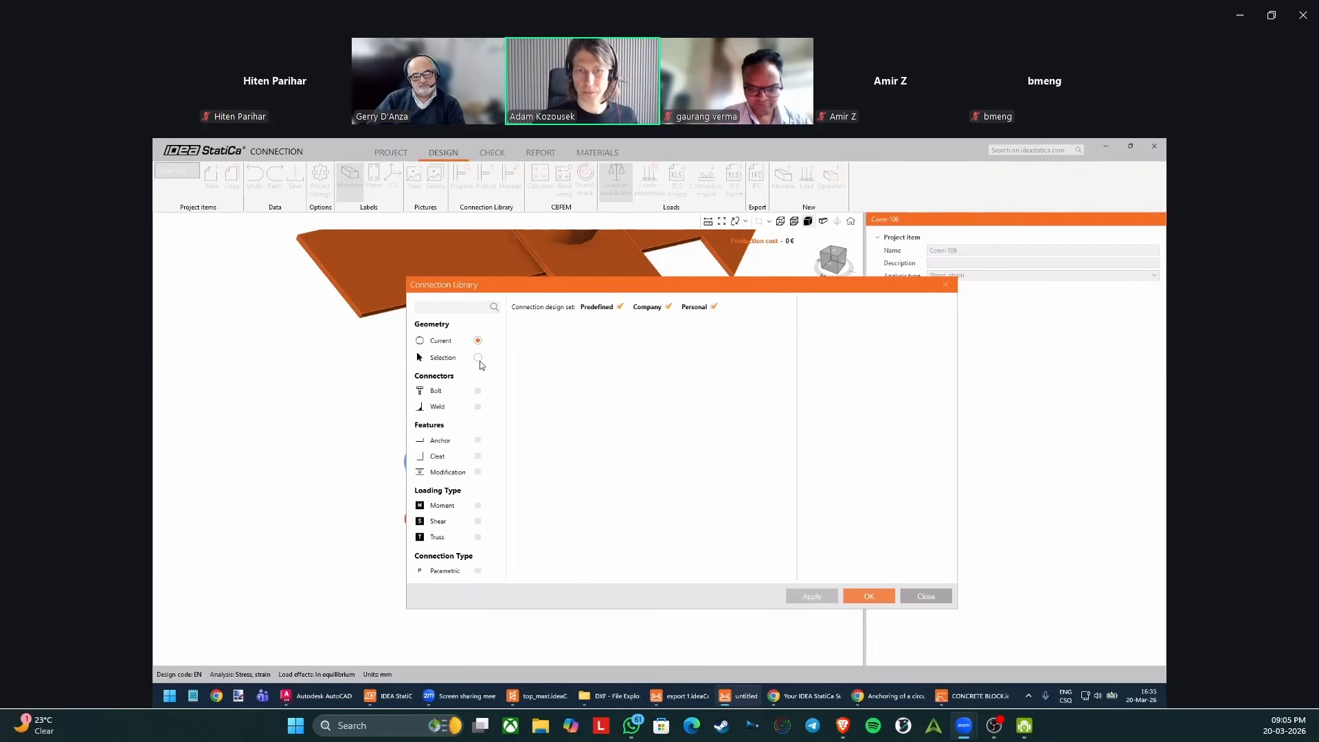
click(478, 358)
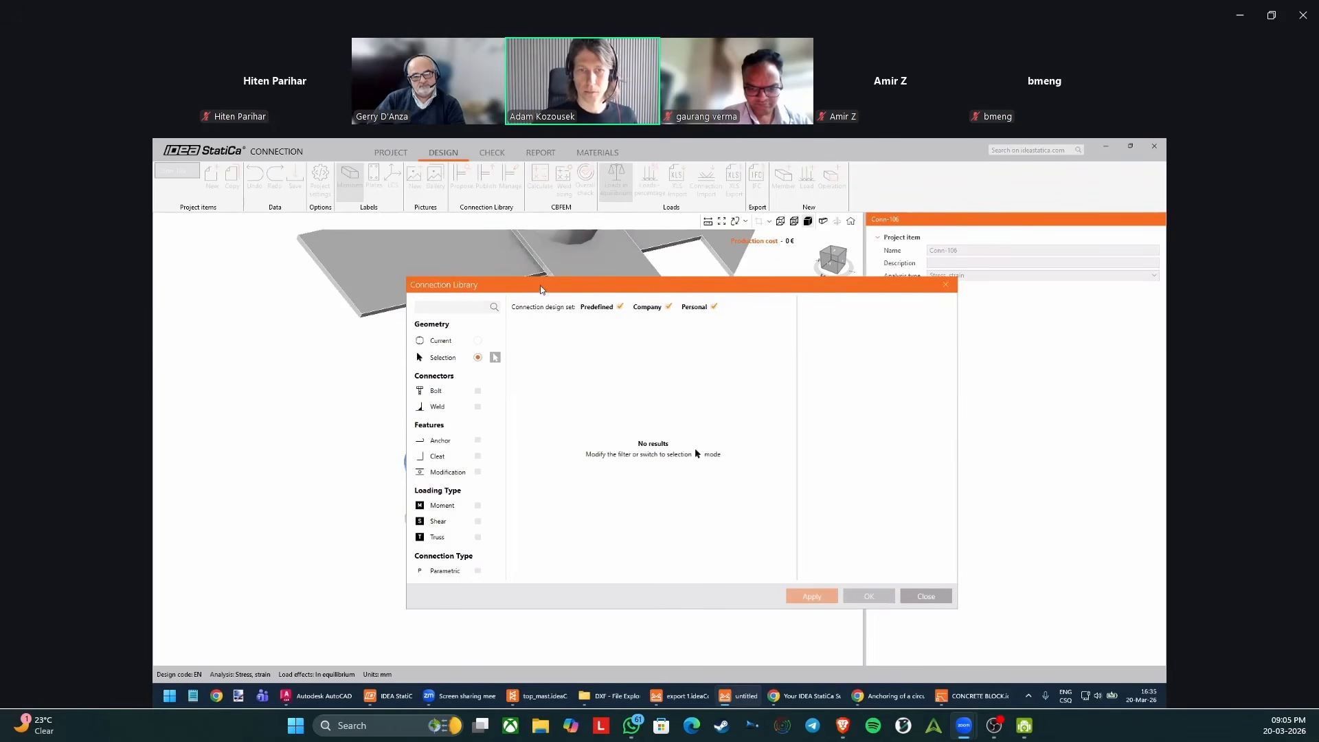
drag(542, 289, 684, 291)
click(638, 359)
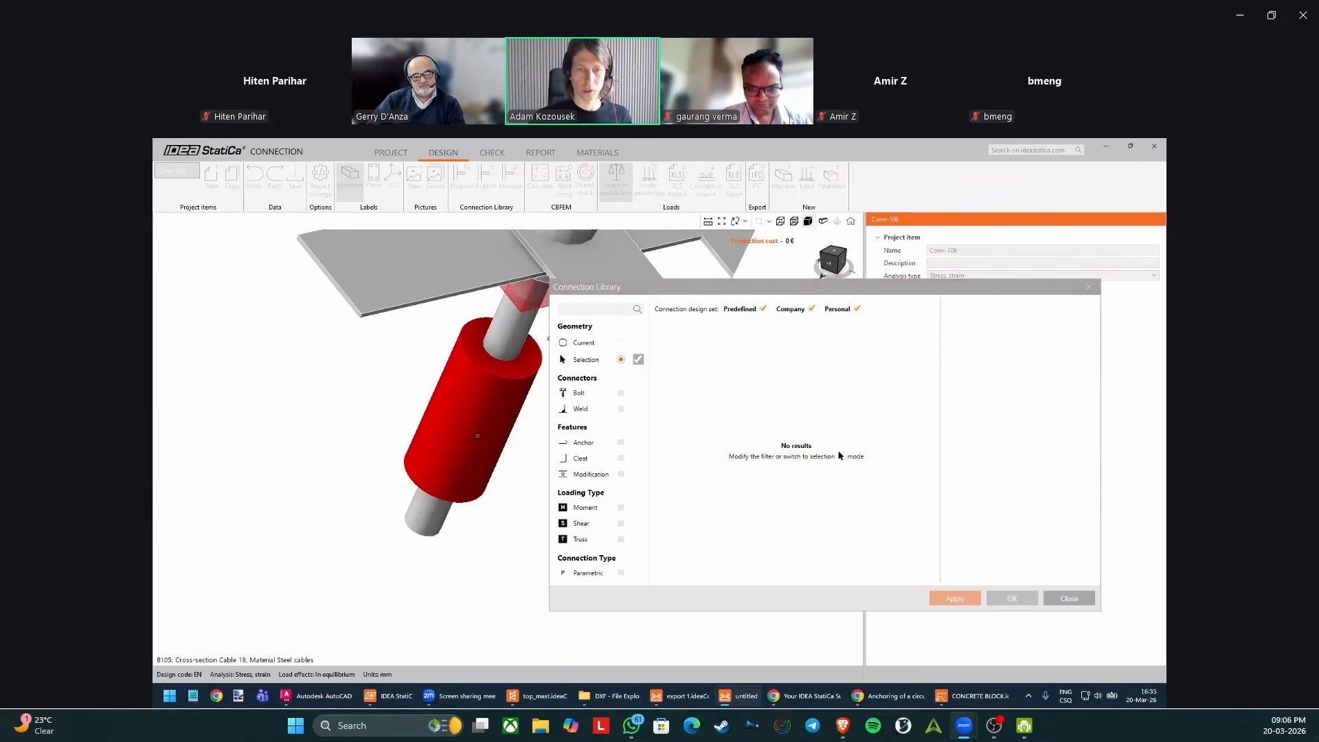
click(477, 435)
click(622, 343)
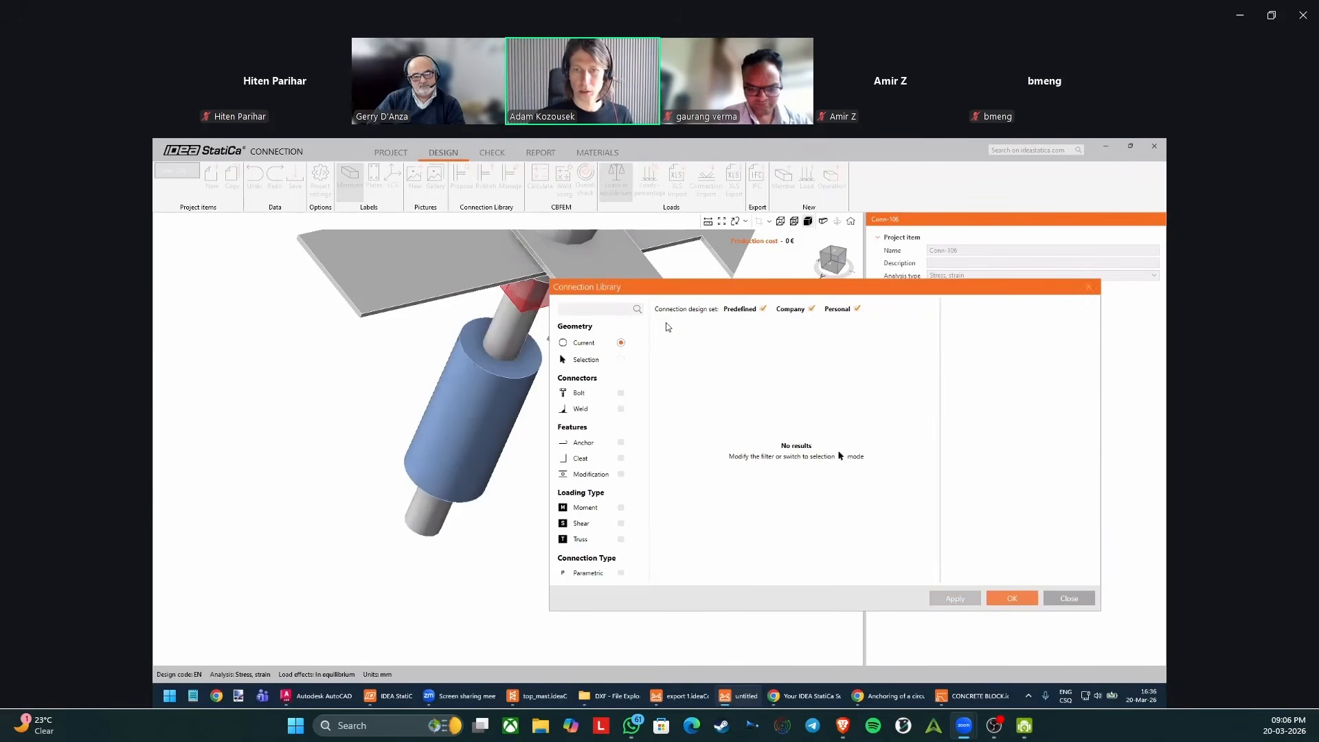
drag(700, 294, 609, 303)
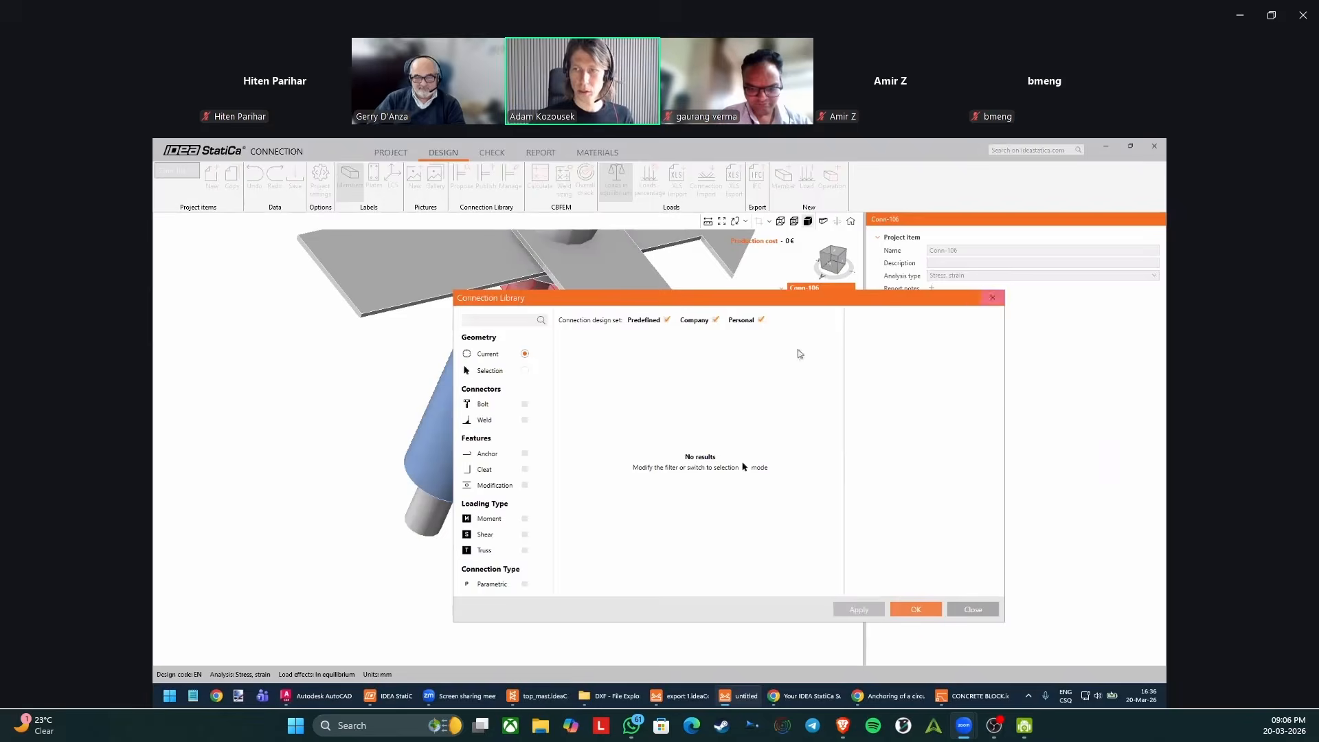
click(992, 297)
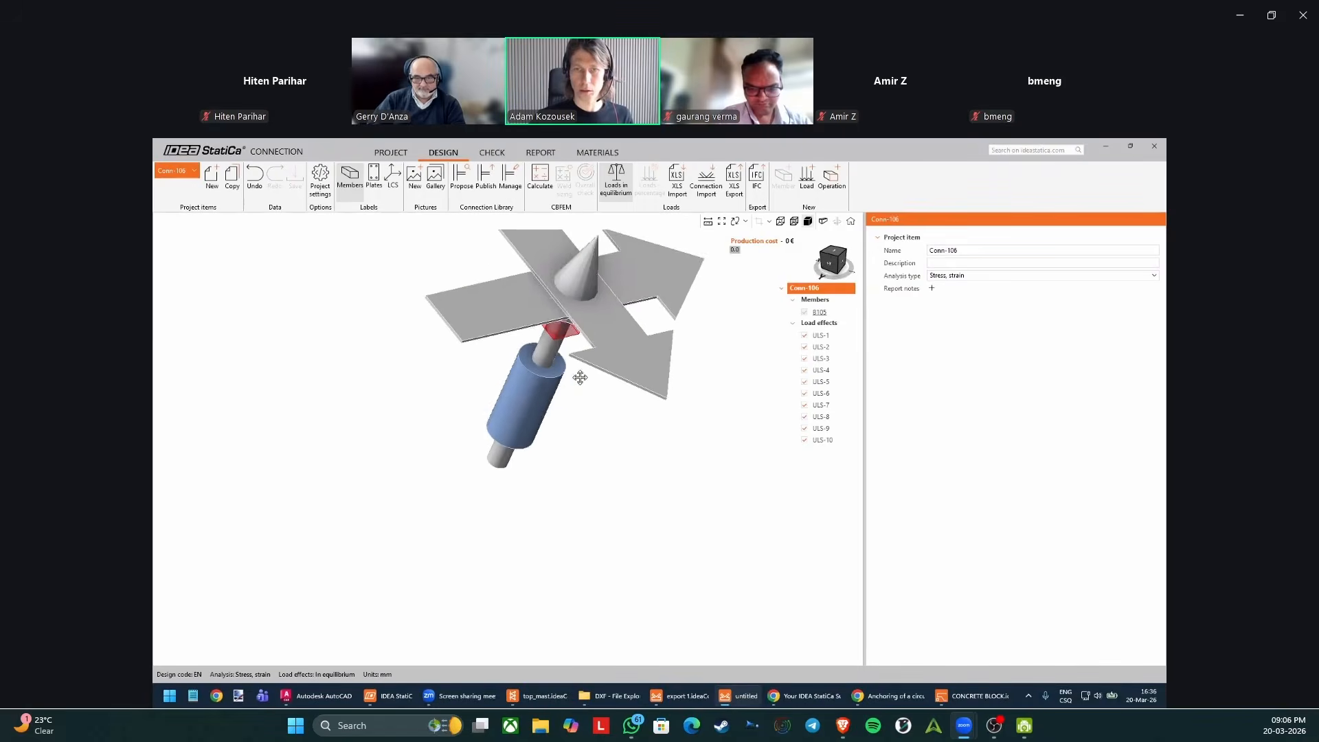
Open the Connection Library manager, limit it to the Personal design set, and preview several saved connections.
click(509, 177)
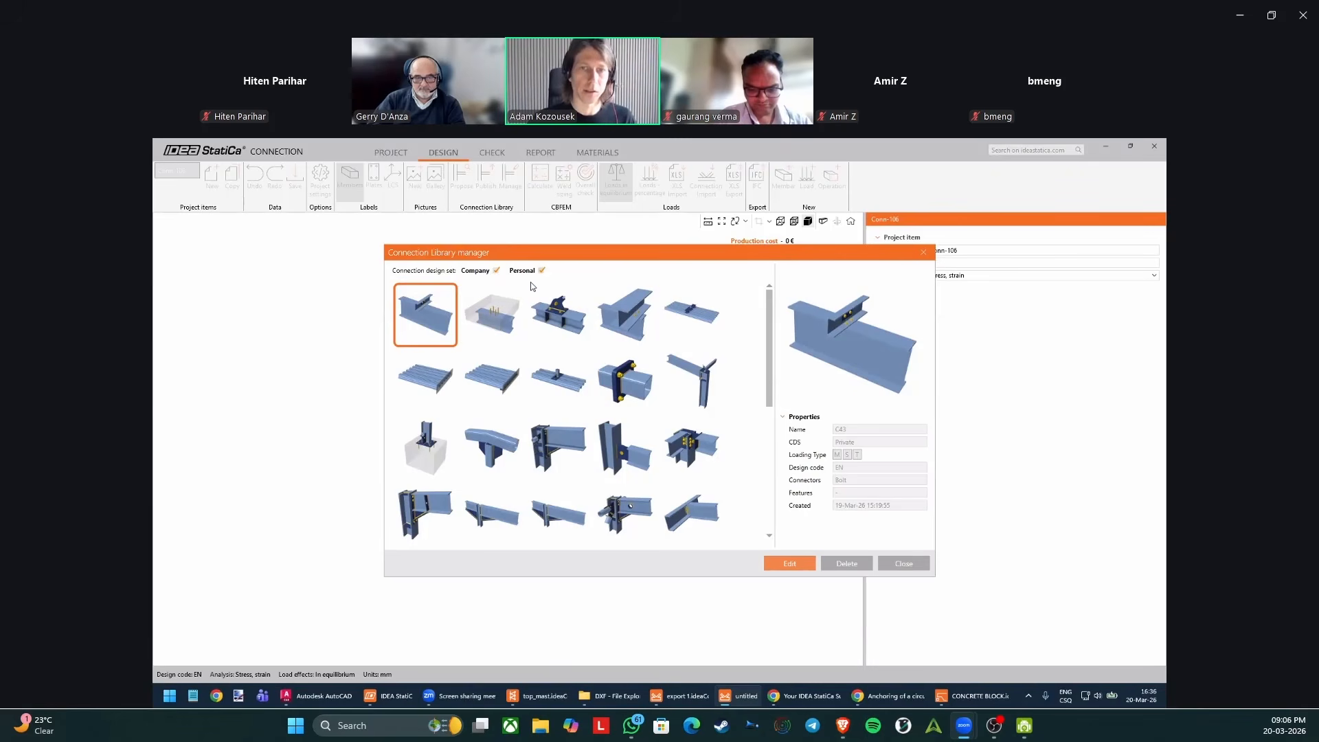
click(497, 271)
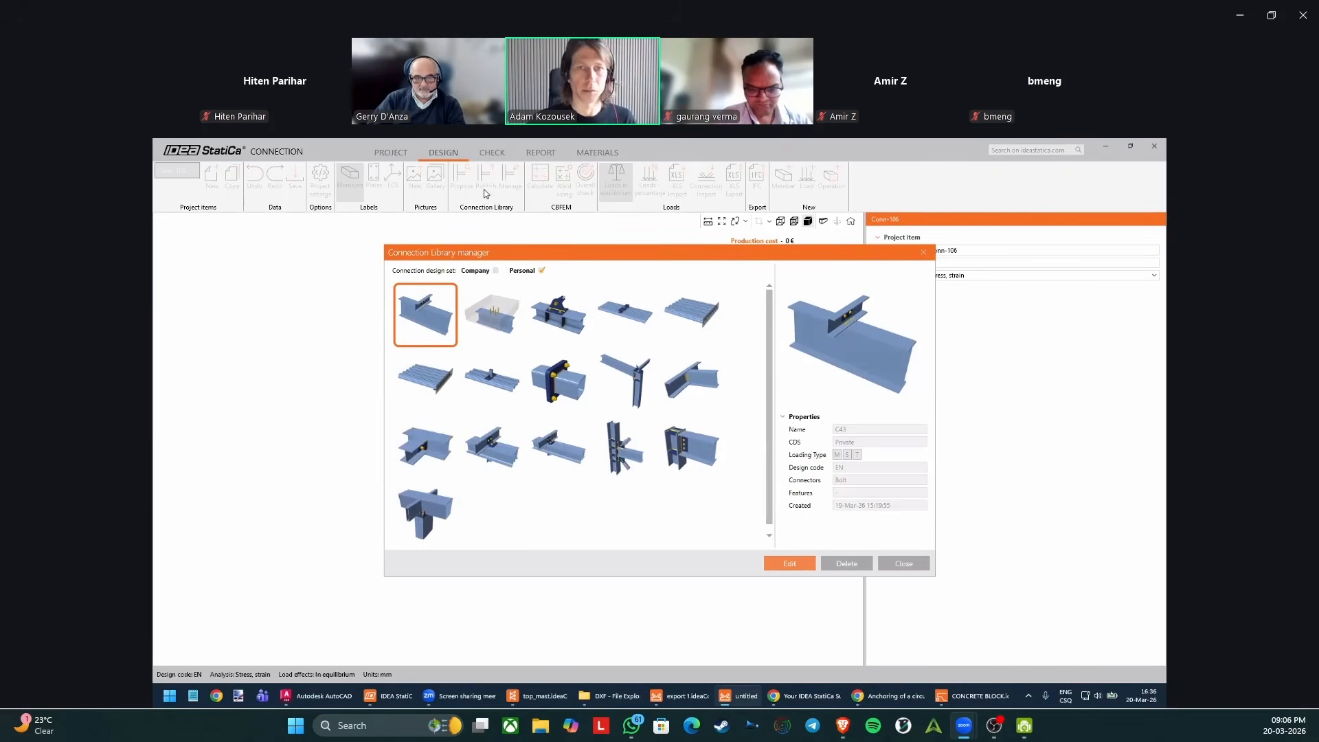
click(558, 314)
click(558, 448)
click(483, 469)
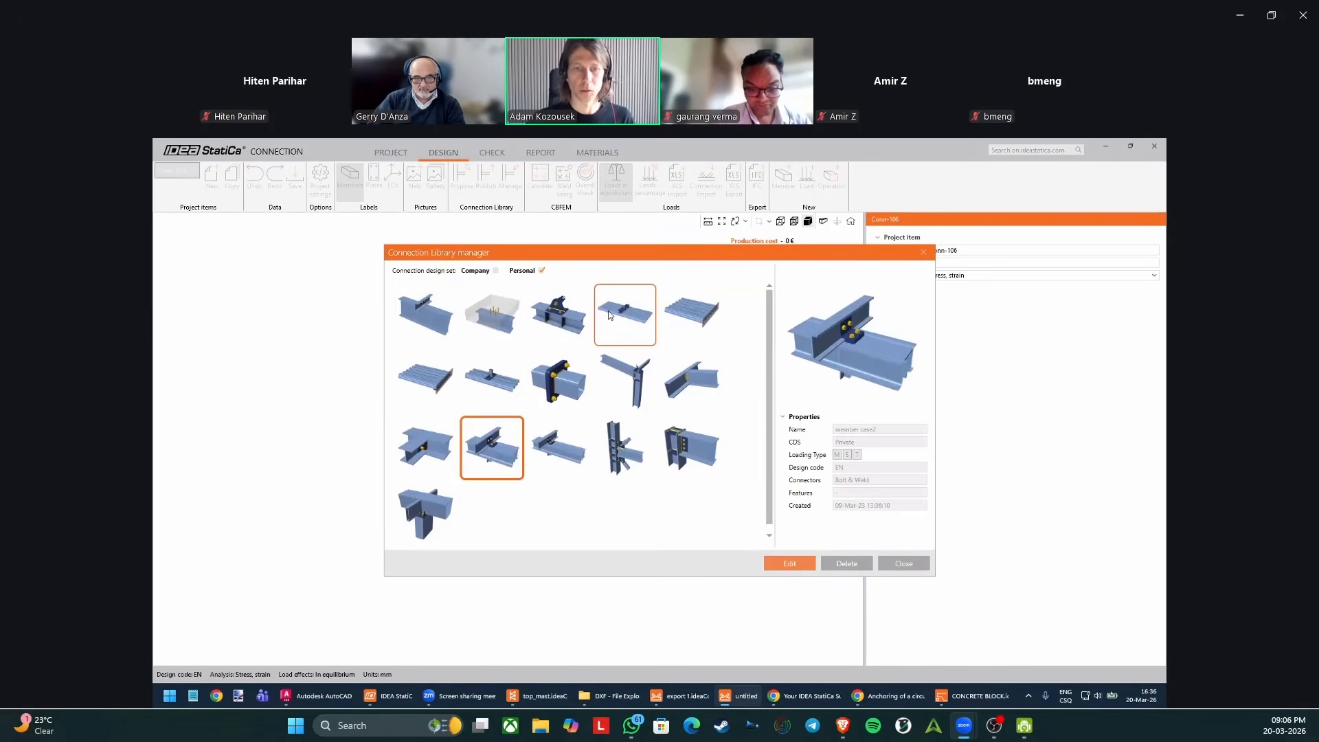
Limit the Connection Library manager to the Company design set and browse its saved connections.
click(495, 270)
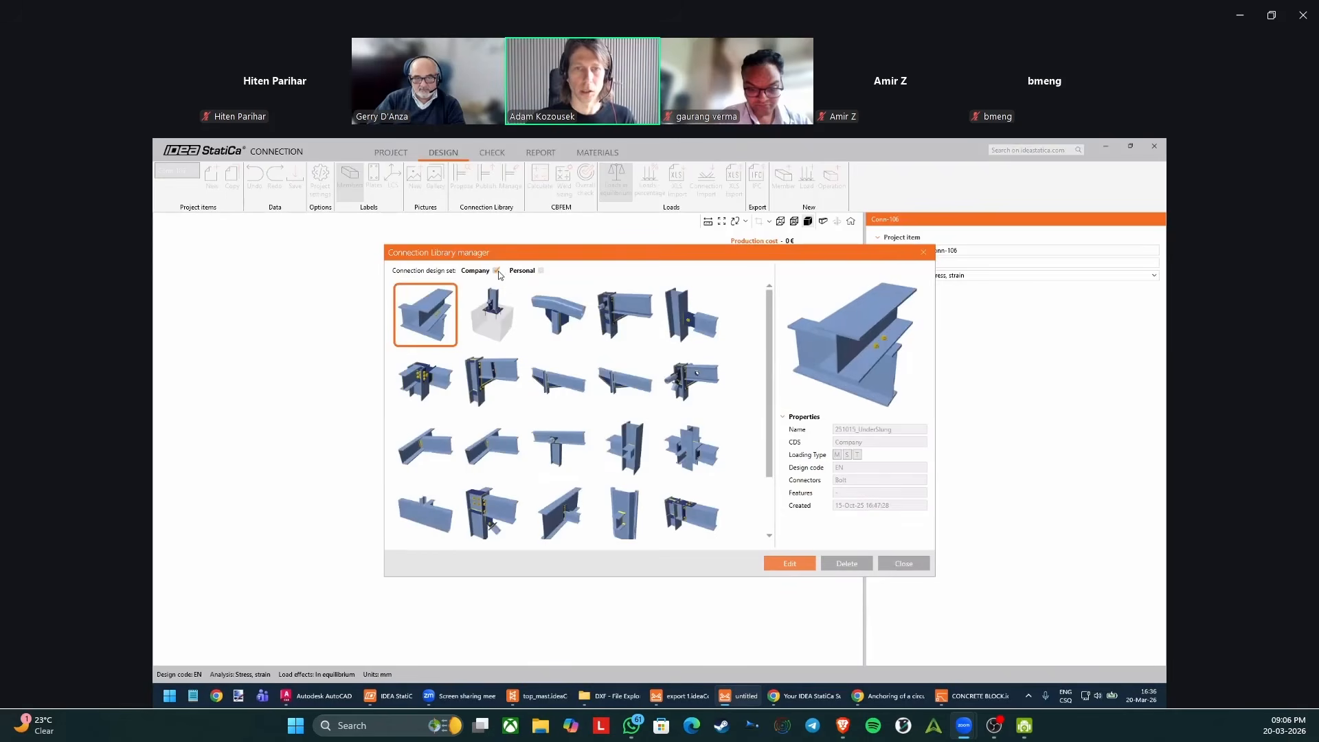
scroll(605, 352, down, 3)
scroll(568, 392, up, 3)
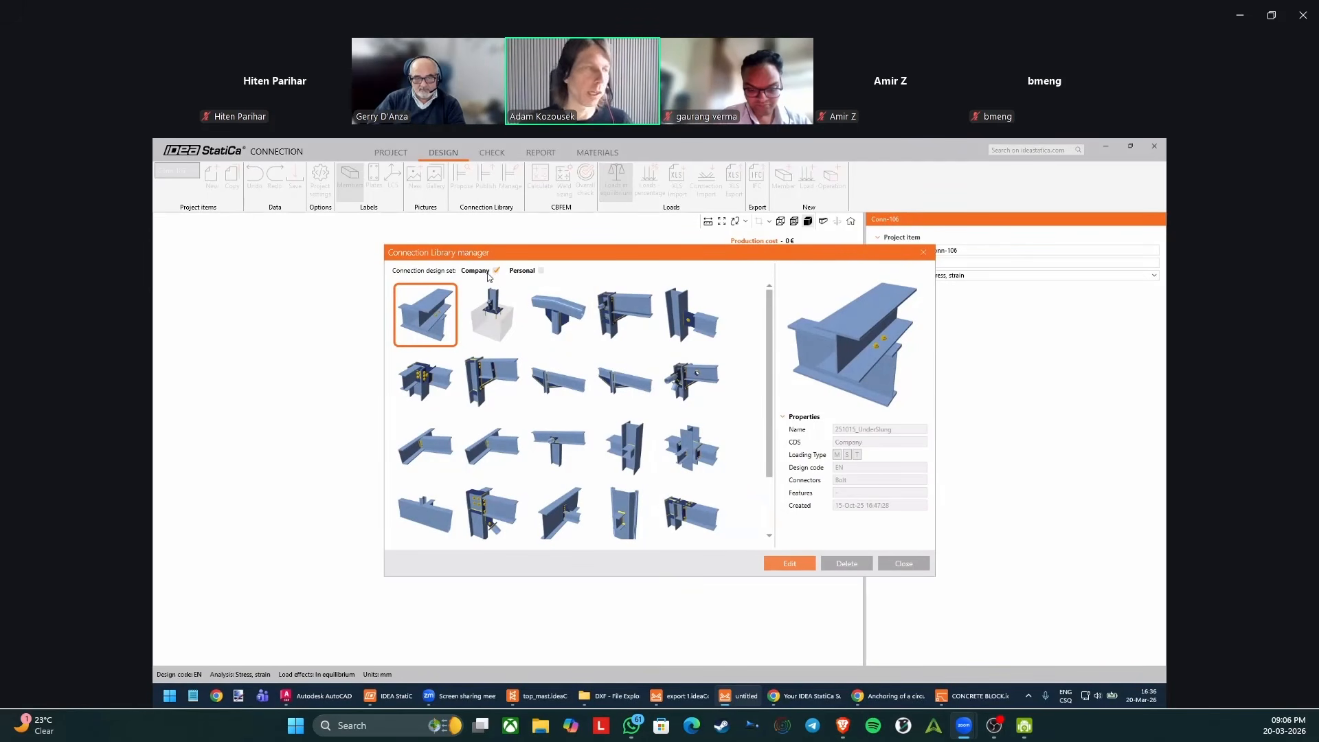
Include the Personal design set alongside Company in the Connection Library manager, close it, and check the library's proposals for Conn-106.
mouse_move(489, 276)
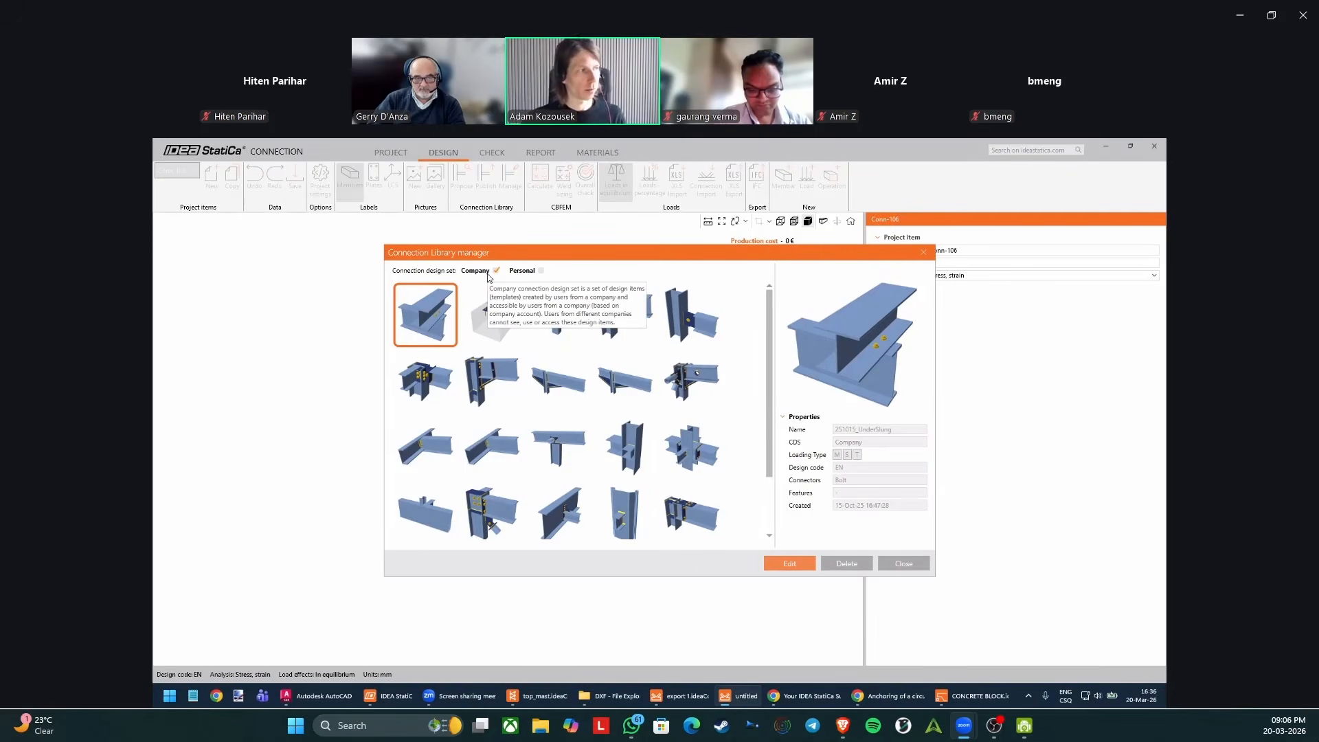
click(540, 271)
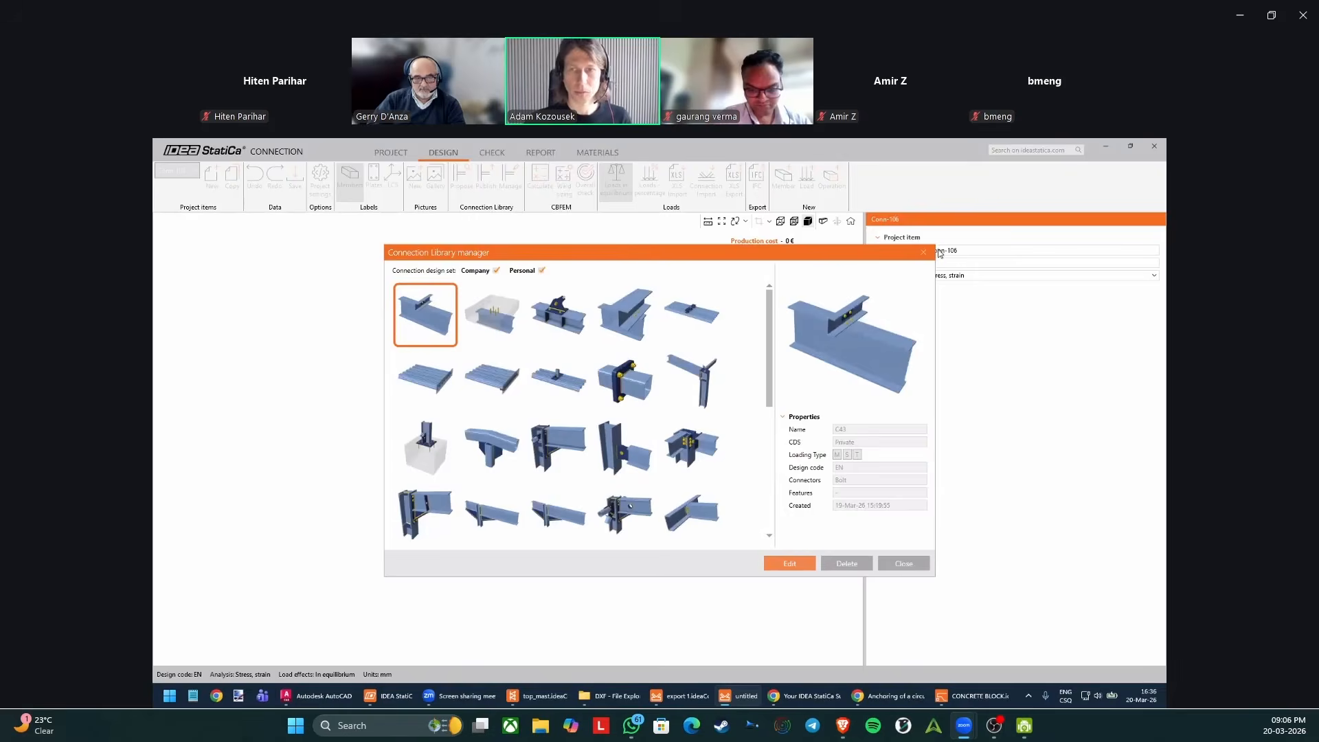
click(923, 253)
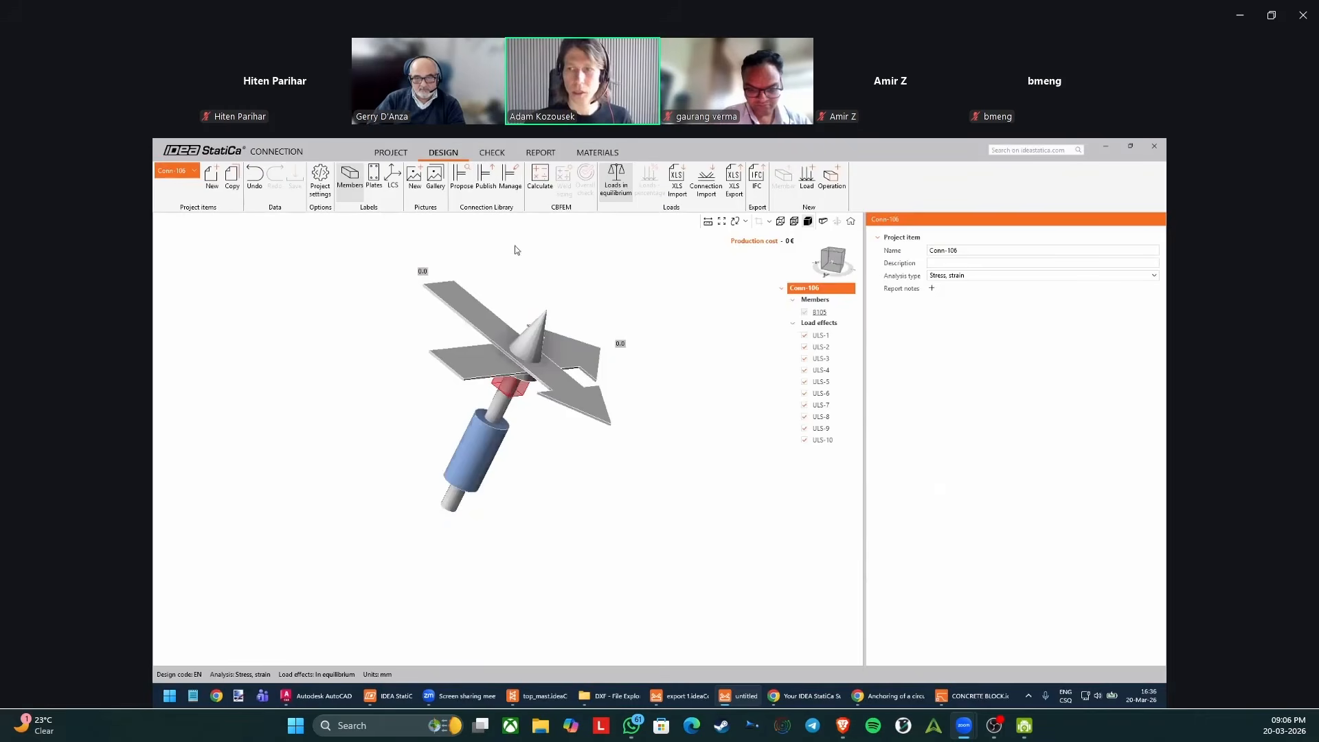
click(461, 177)
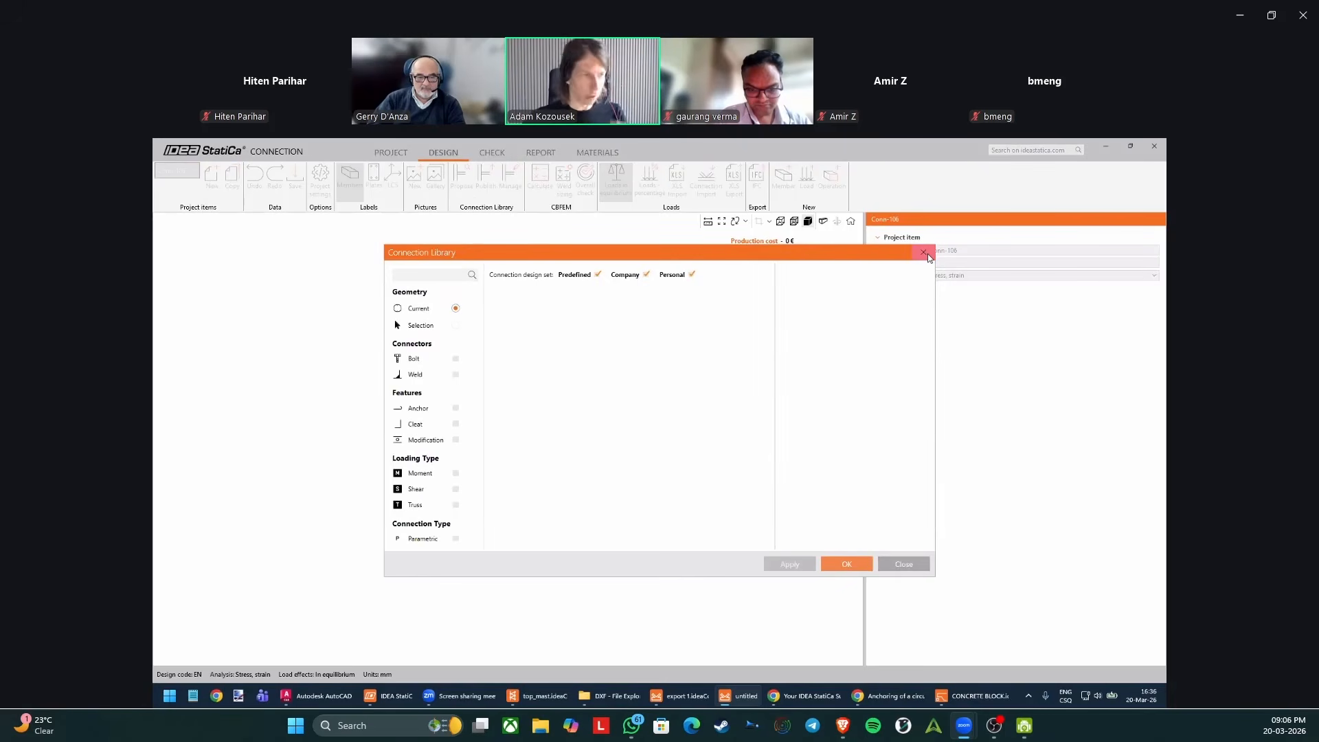
click(927, 253)
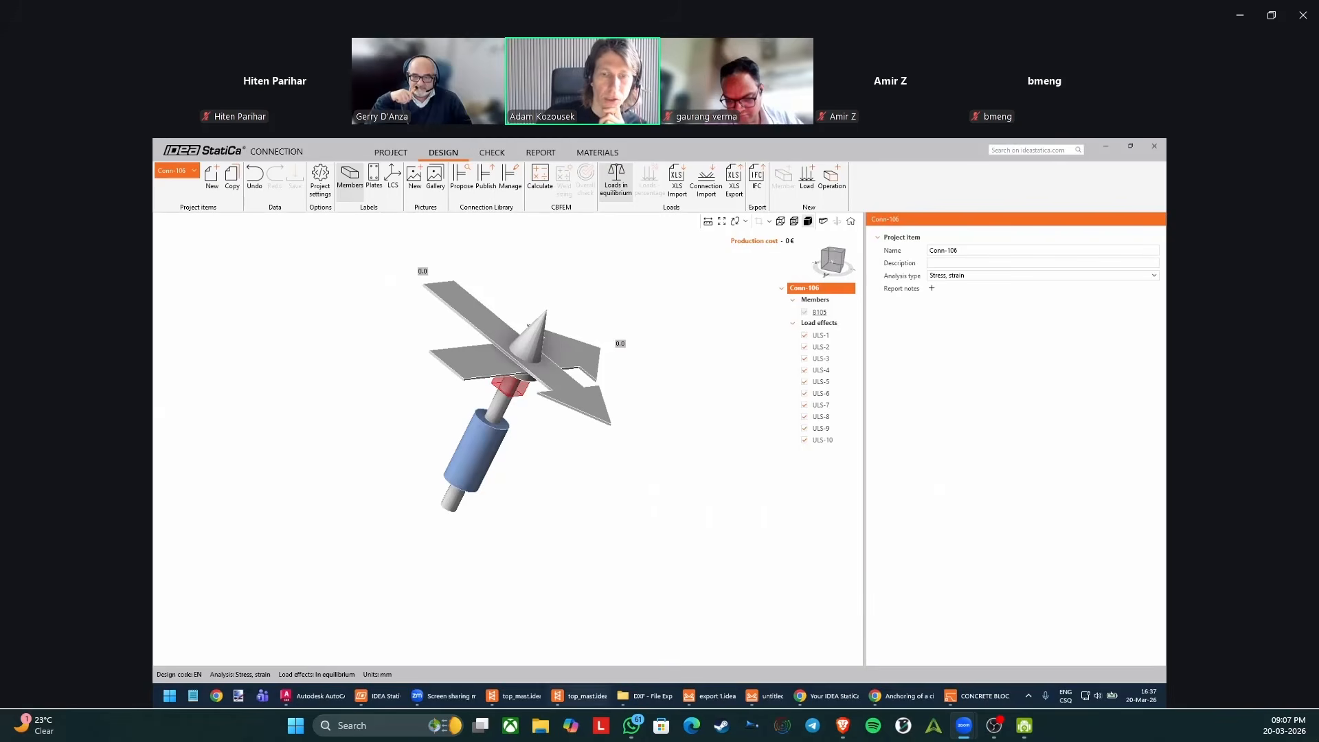
Switch to the top_mast project in Checkbot, select all connections from Con 96 to Conn-103, and look at their export options without exporting.
click(591, 696)
right_drag(661, 484, 665, 437)
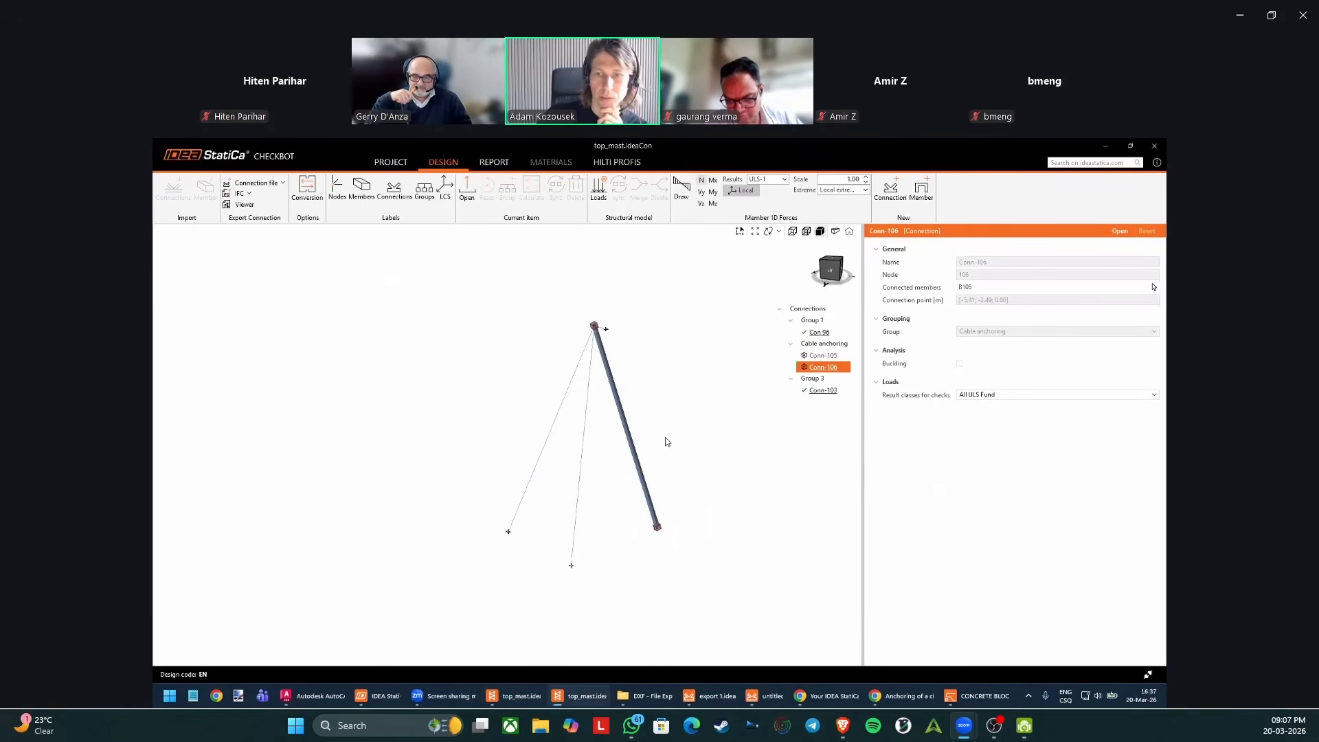
scroll(699, 356, up, 3)
click(818, 333)
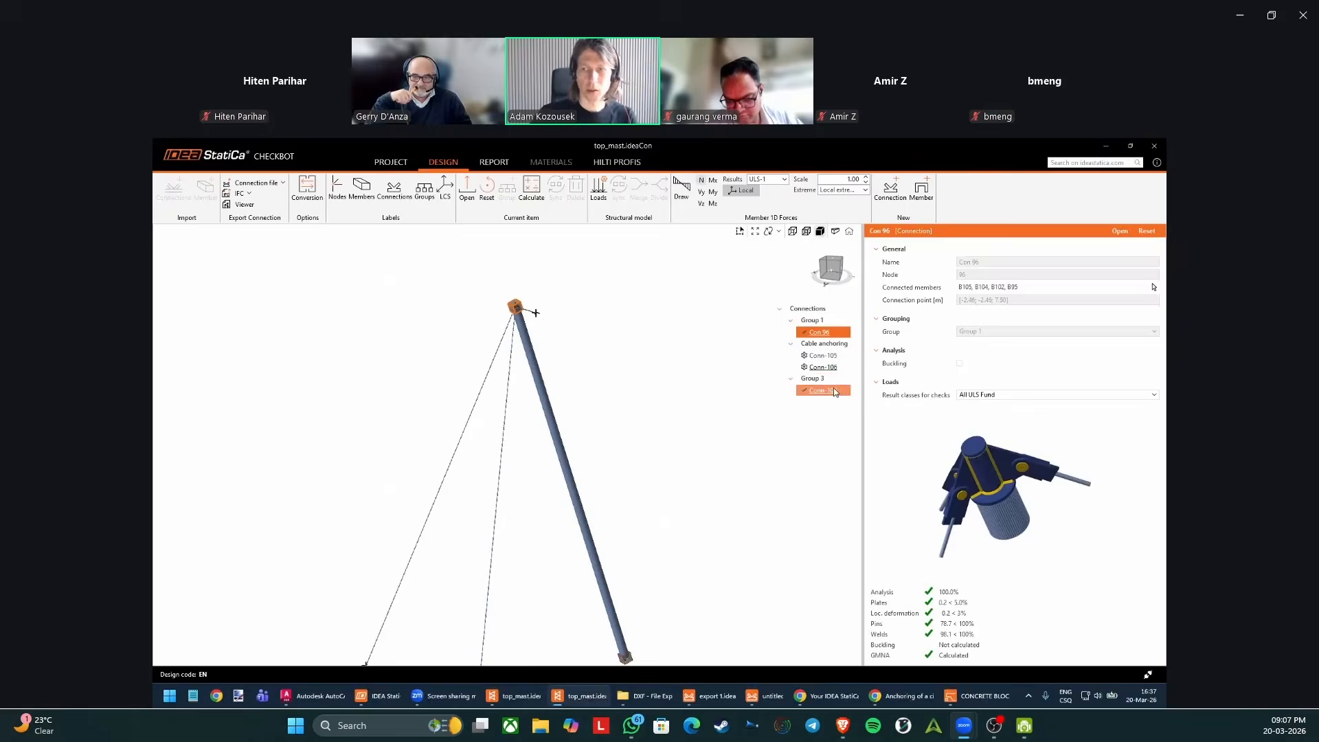
shift+click(827, 390)
right_click(838, 358)
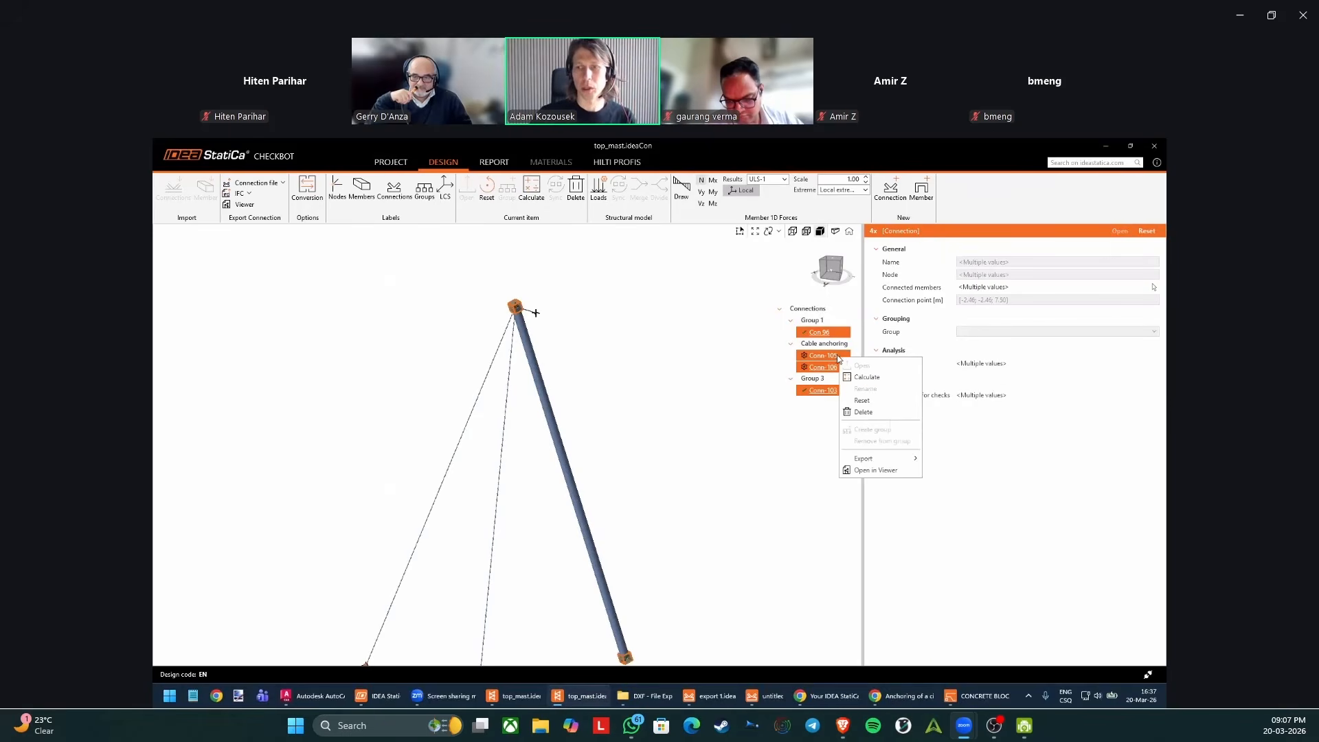
mouse_move(885, 459)
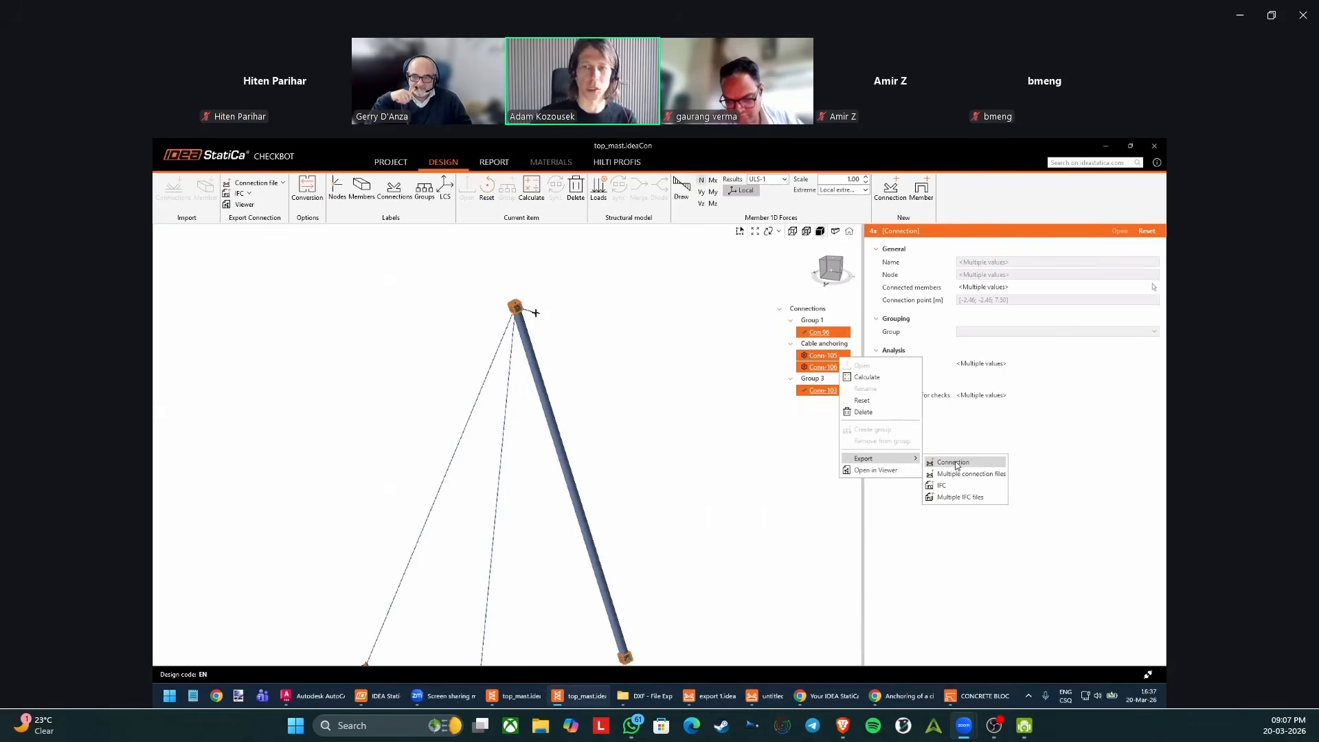
click(774, 450)
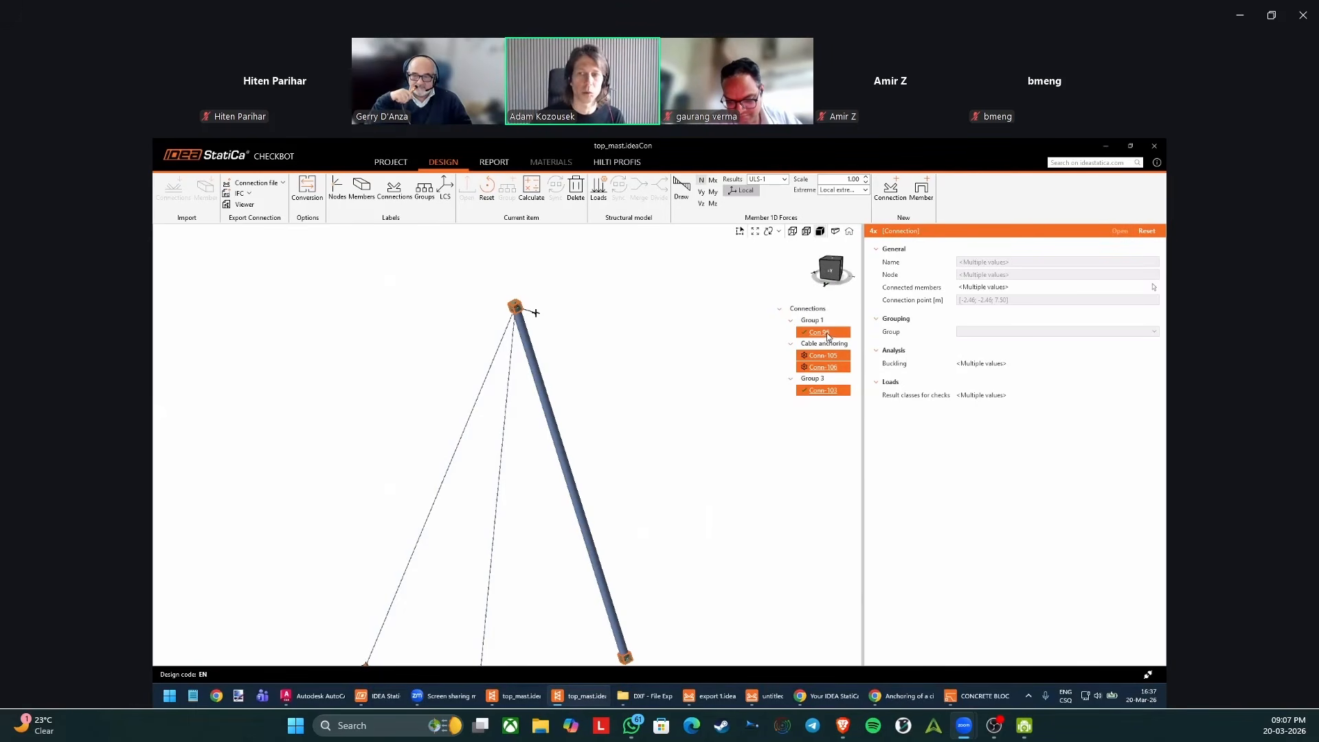
scroll(739, 398, down, 3)
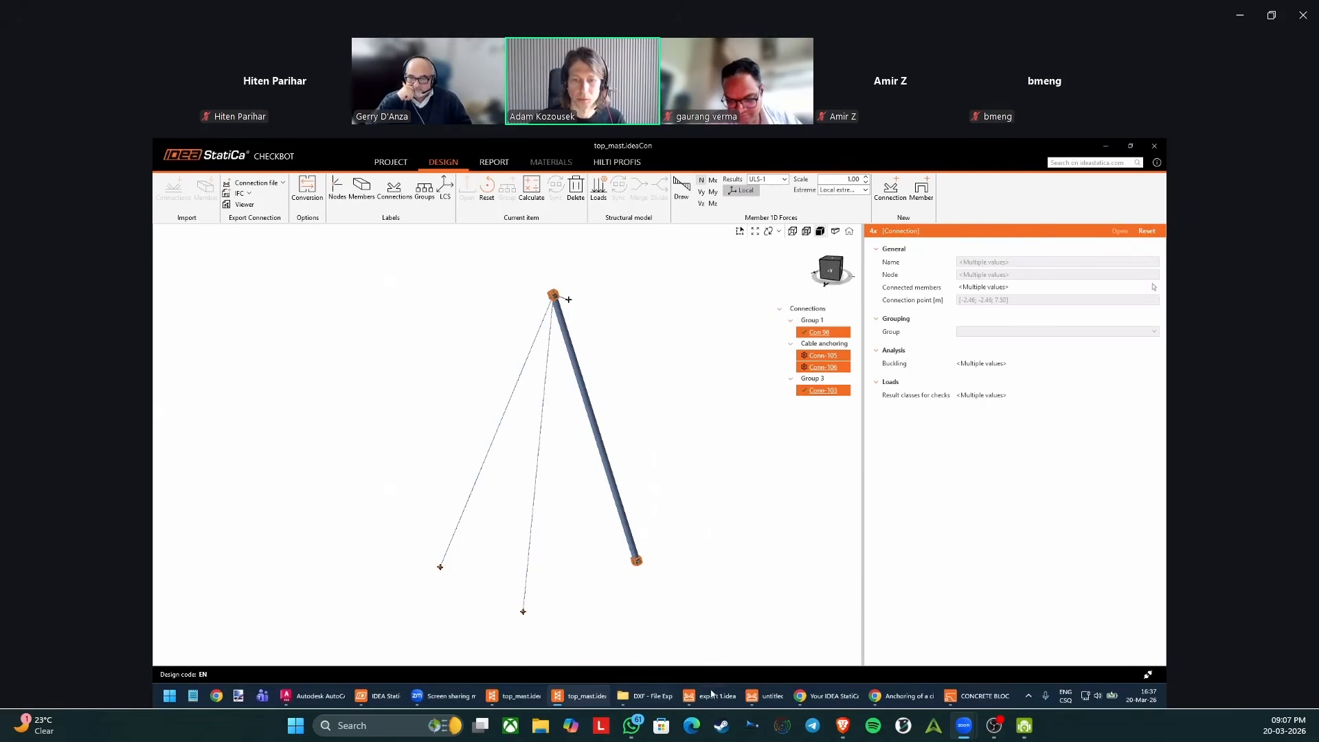
Return to Conn-106 in IDEA StatiCa Connection, preview its Connection Library proposals for the current geometry, and close the library.
mouse_move(715, 696)
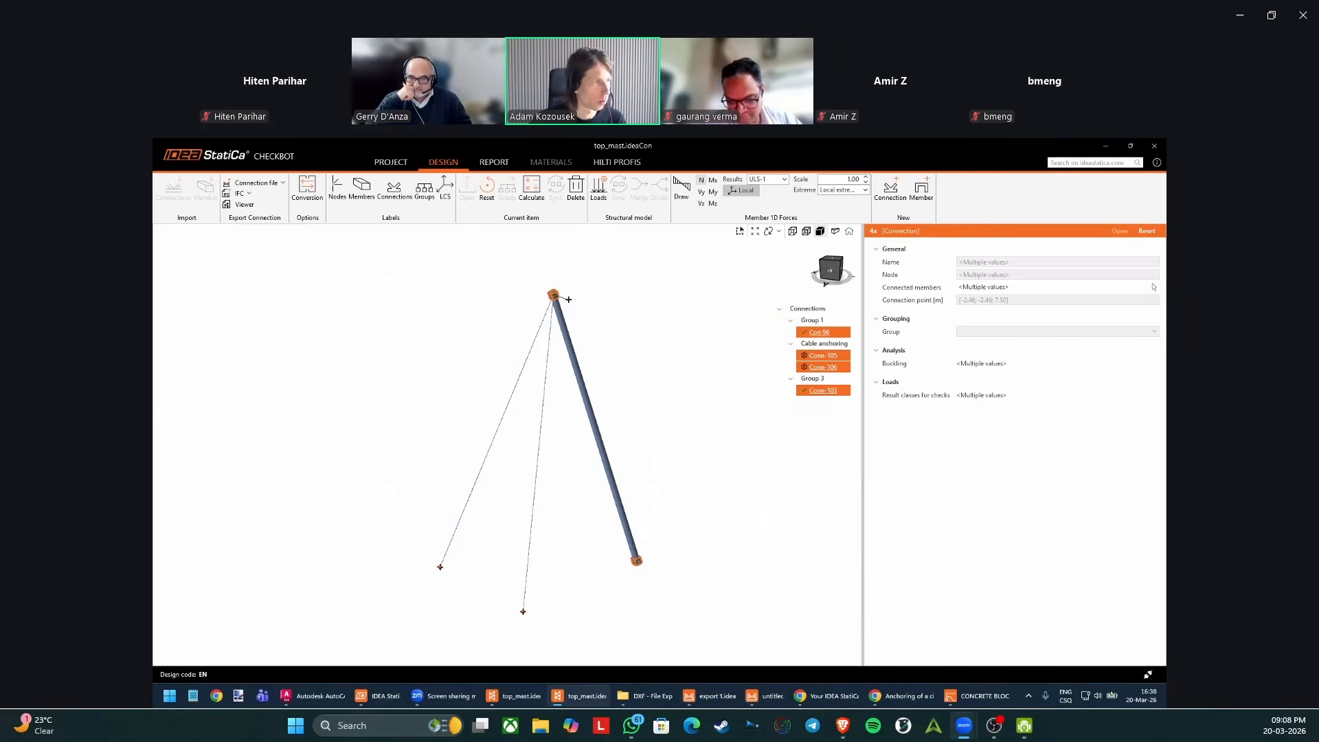
click(730, 700)
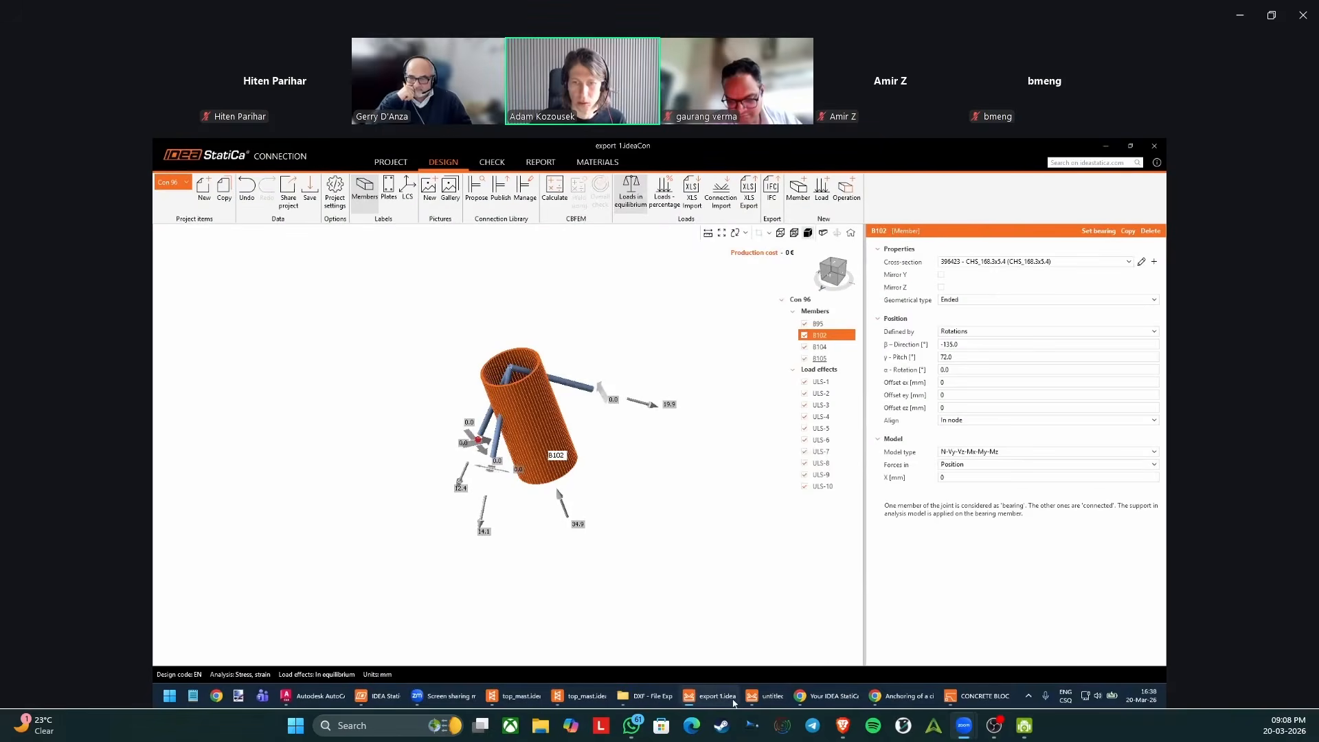
click(764, 698)
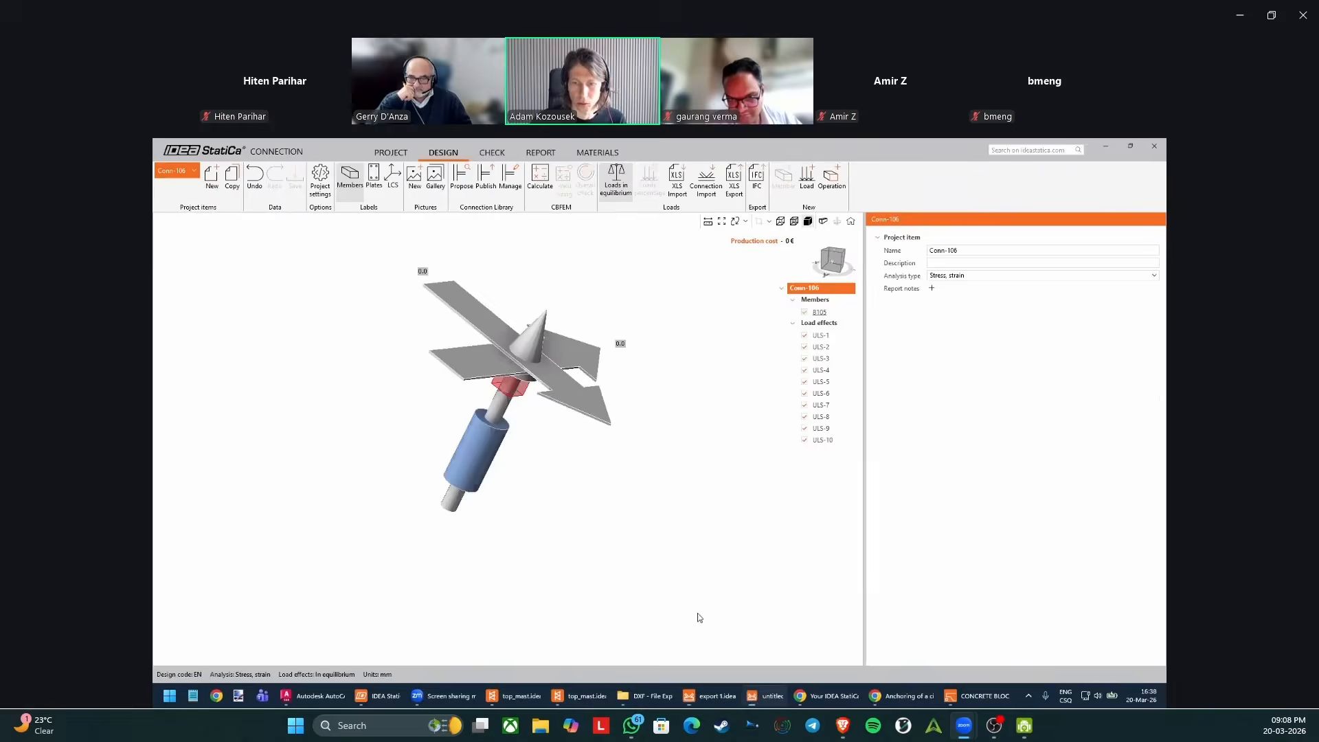
click(463, 177)
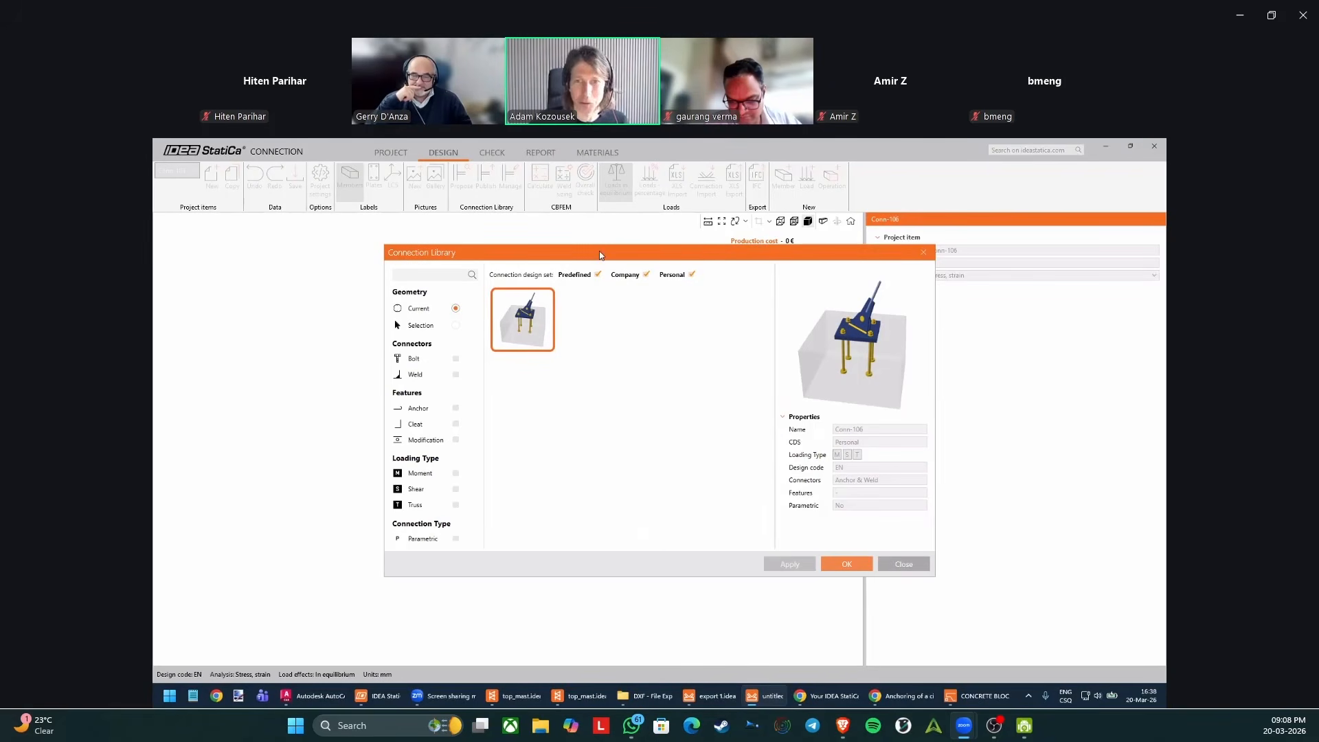
drag(604, 253, 616, 252)
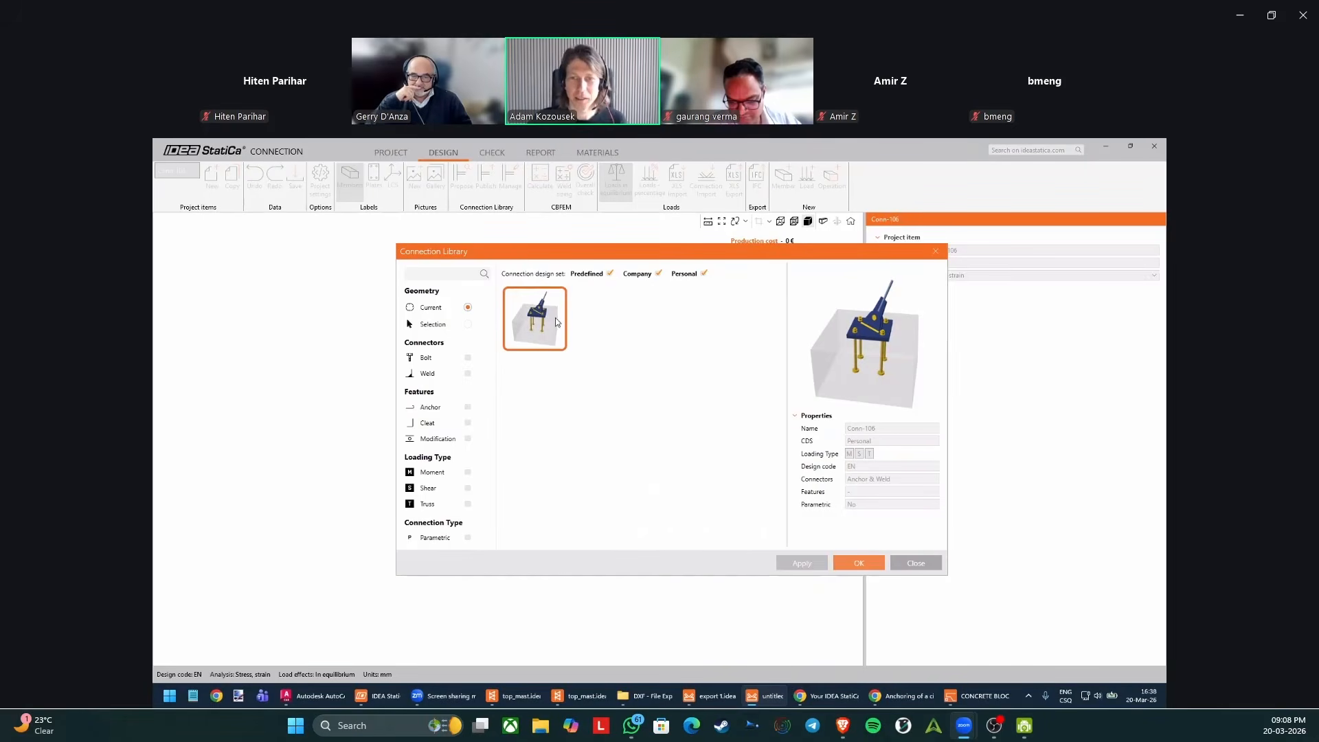
drag(609, 254, 557, 245)
click(942, 241)
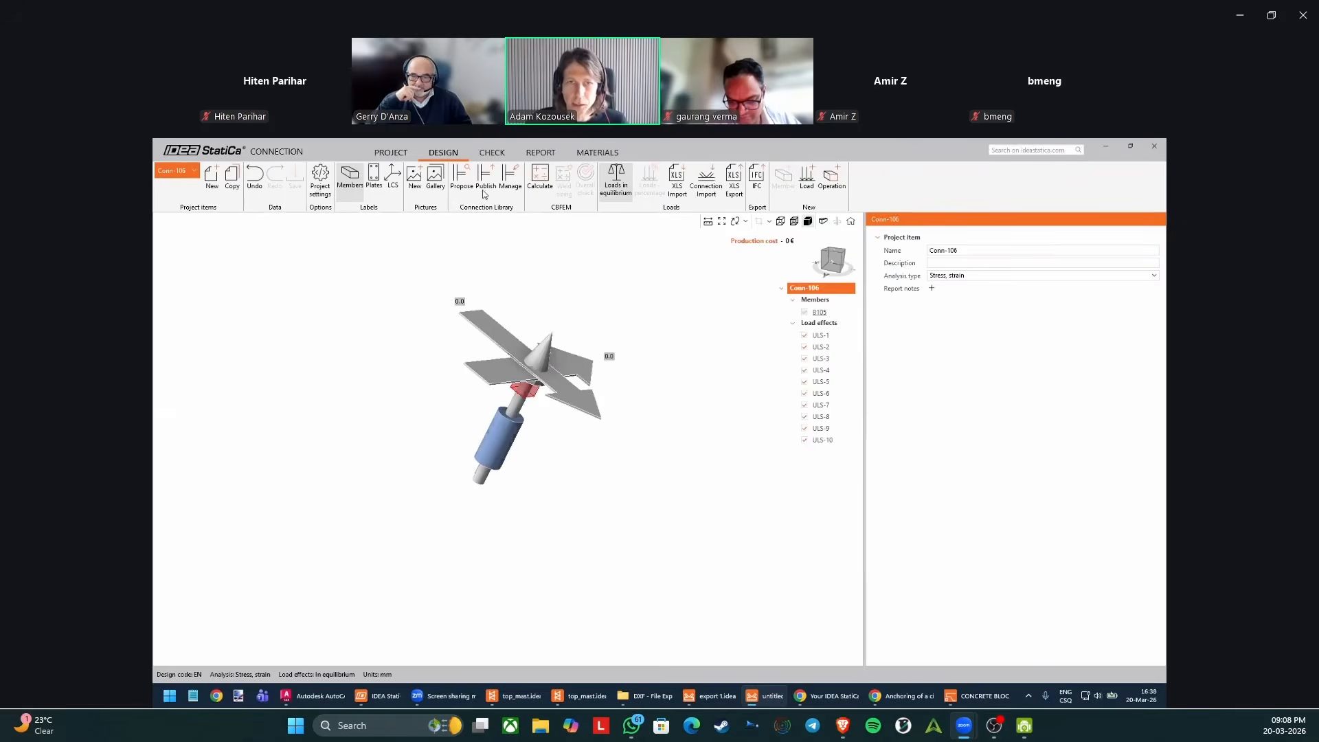
Reopen the Connection Library proposals for Conn-106 and compare the Personal anchor-and-weld design with cable member B105 in the model.
click(466, 182)
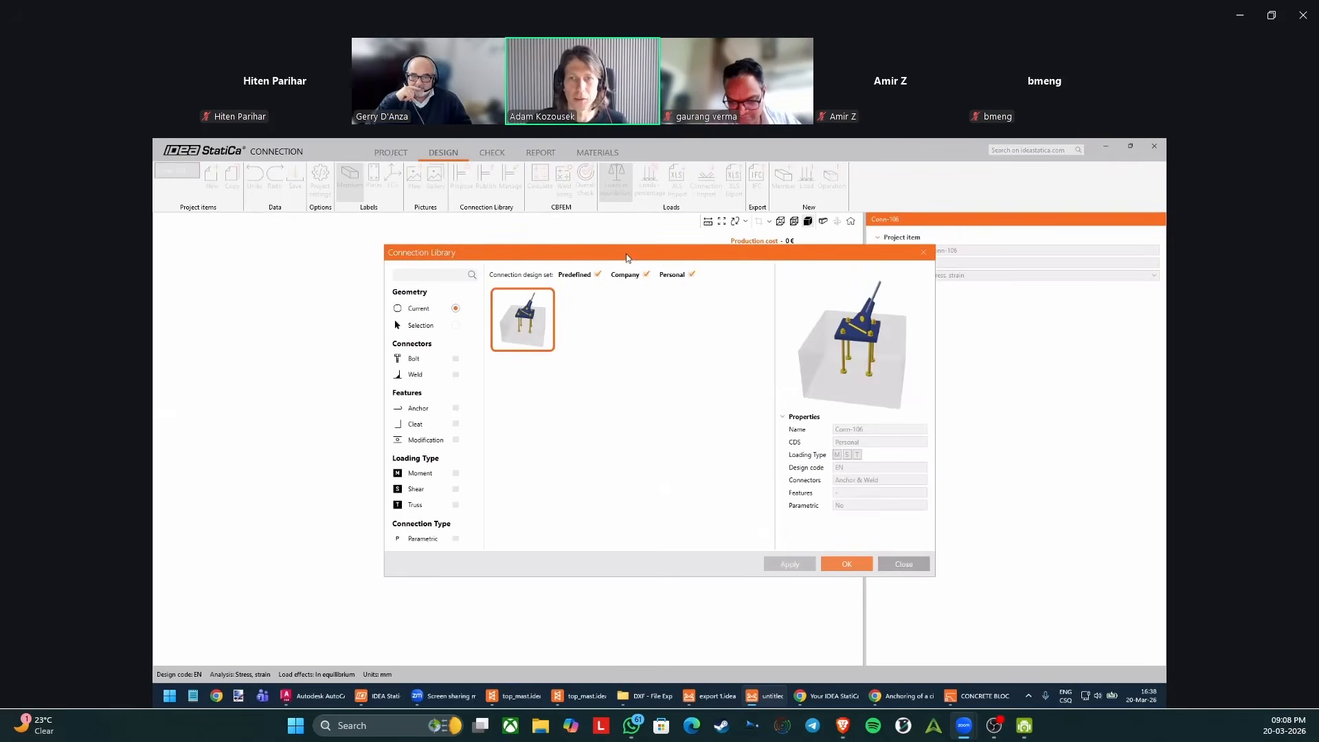
drag(626, 257, 771, 274)
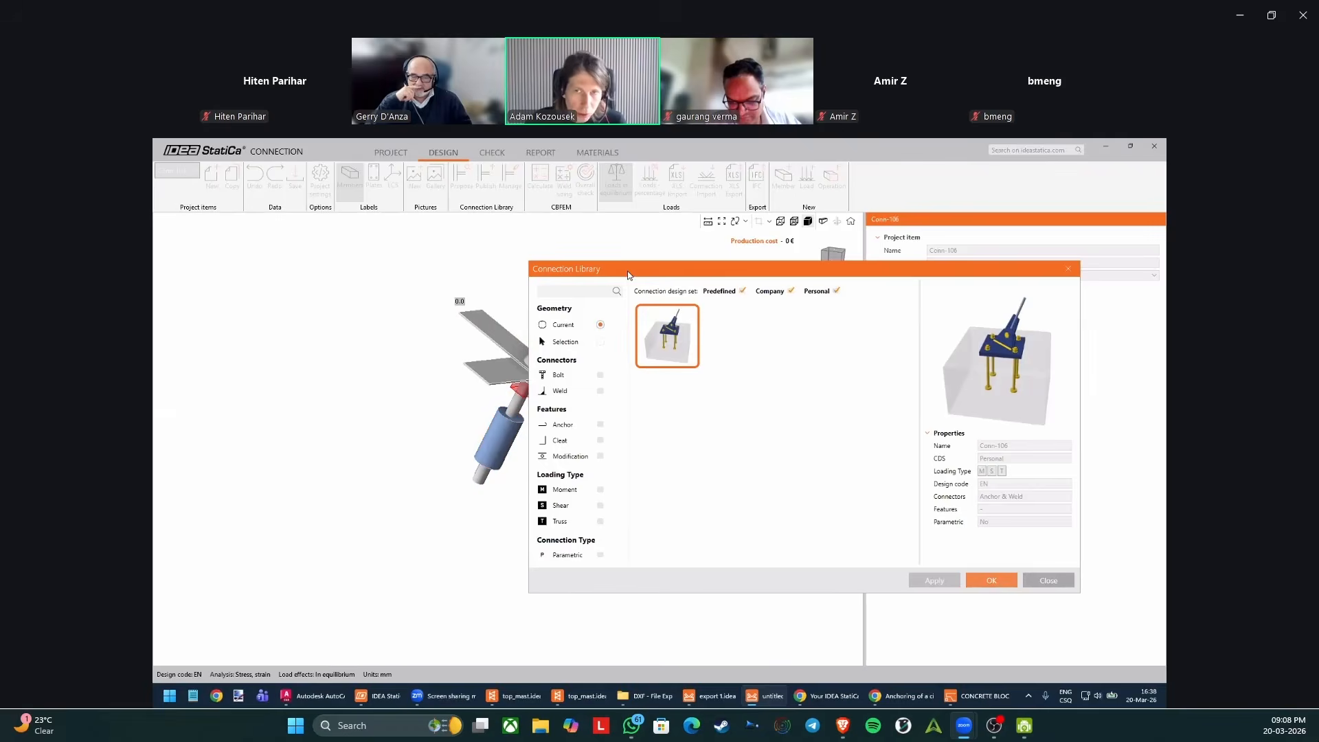
drag(628, 270, 677, 359)
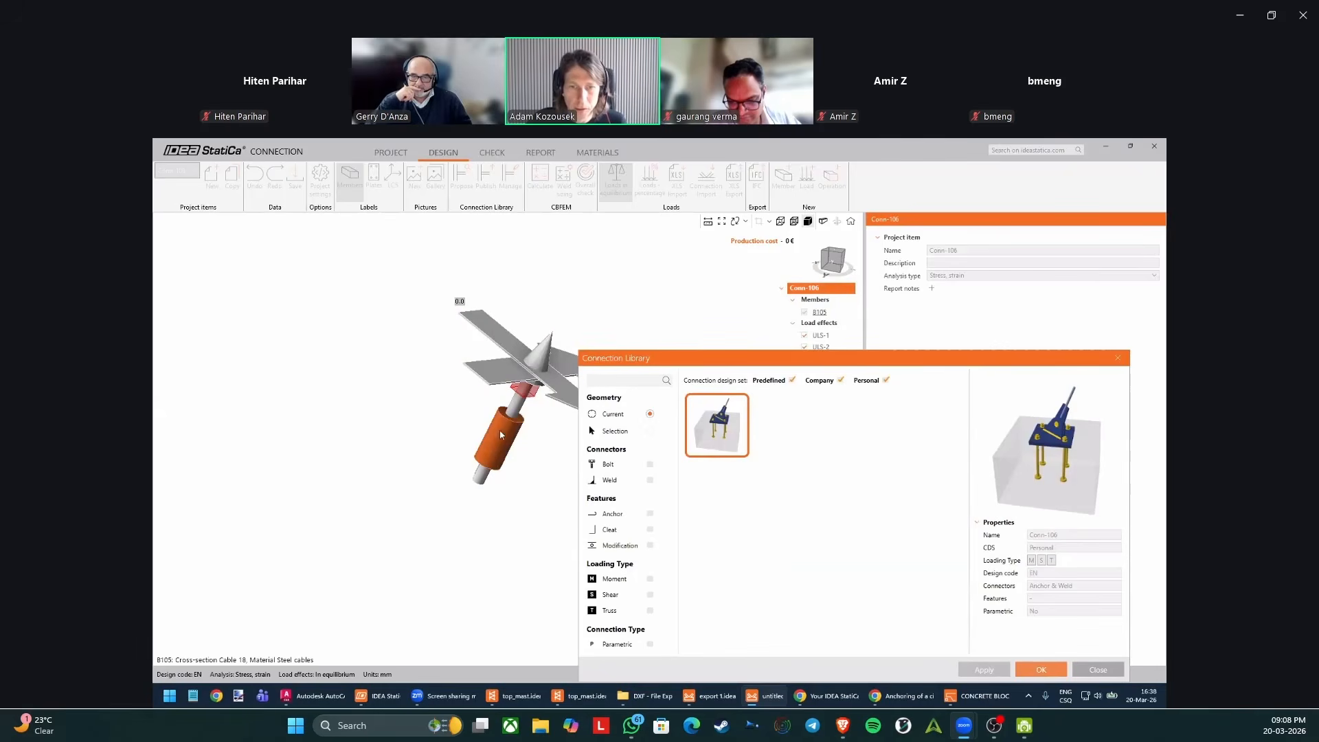
drag(767, 358, 650, 291)
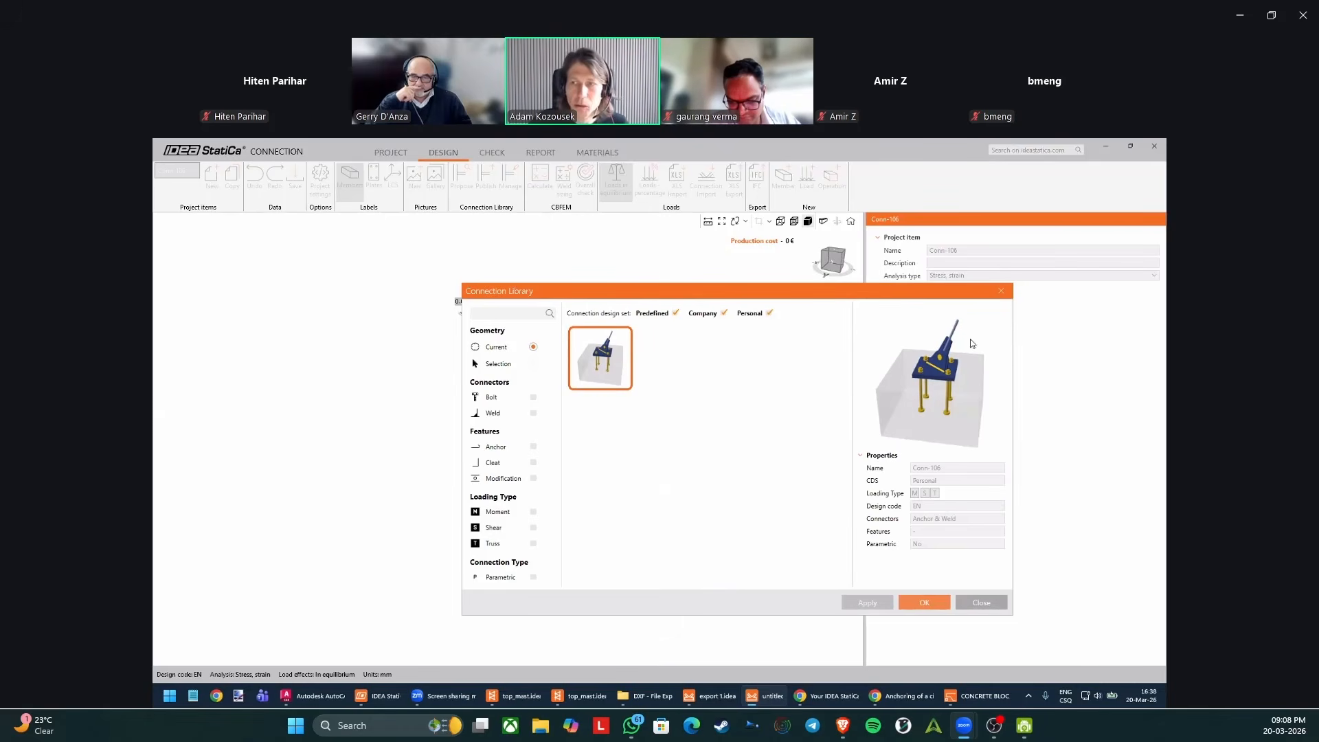
drag(791, 290, 946, 310)
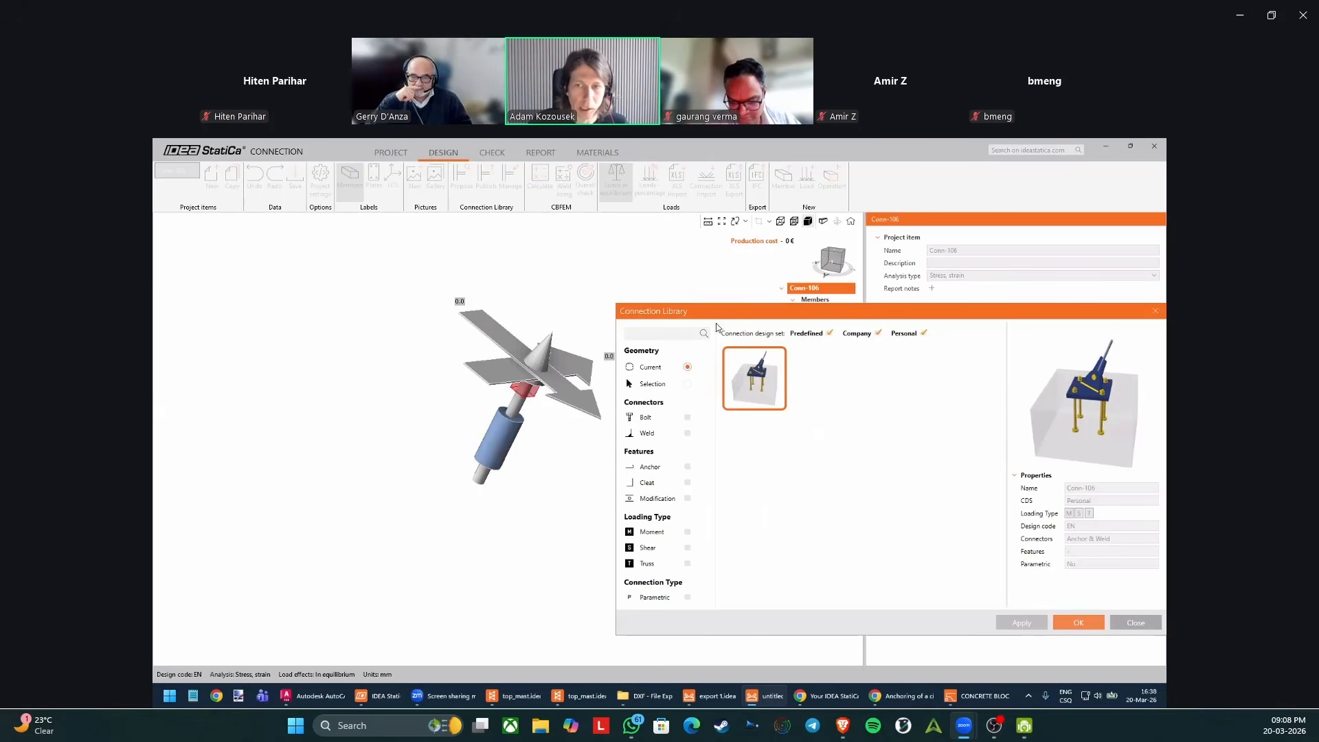
drag(735, 316, 708, 328)
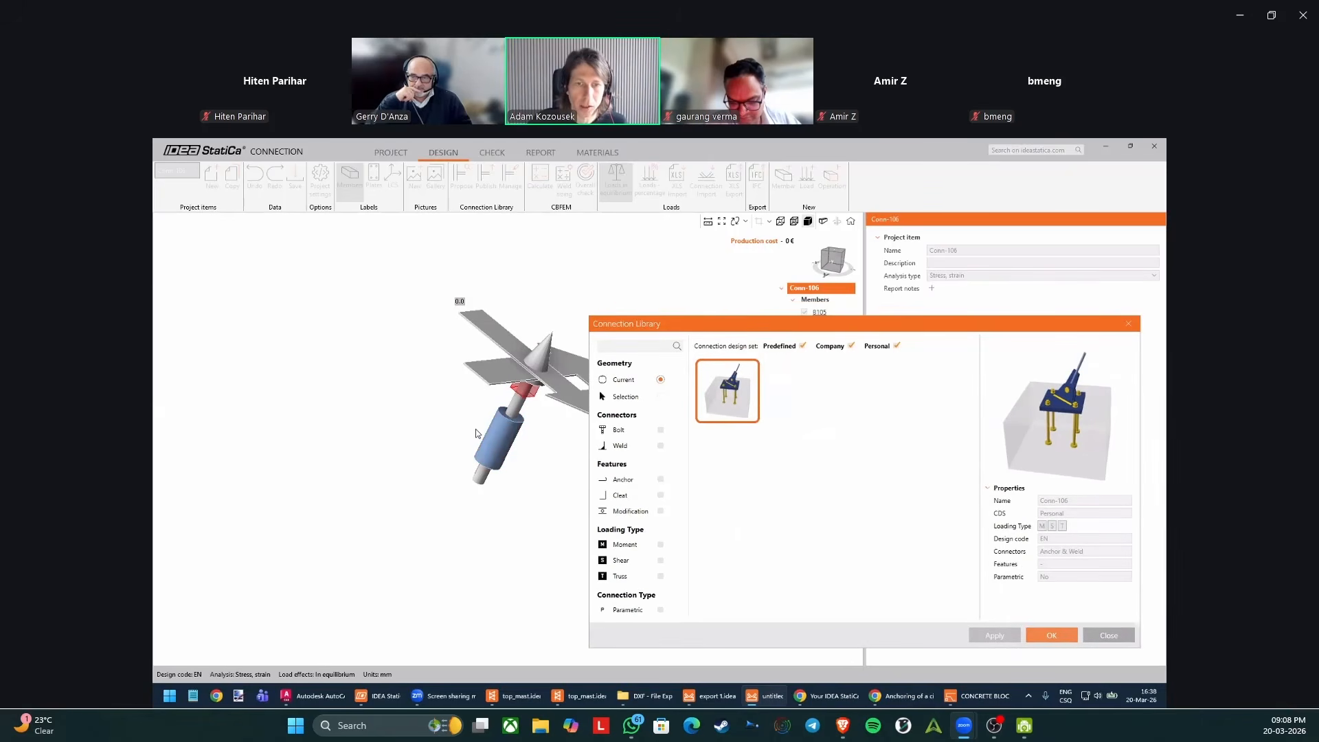
click(514, 440)
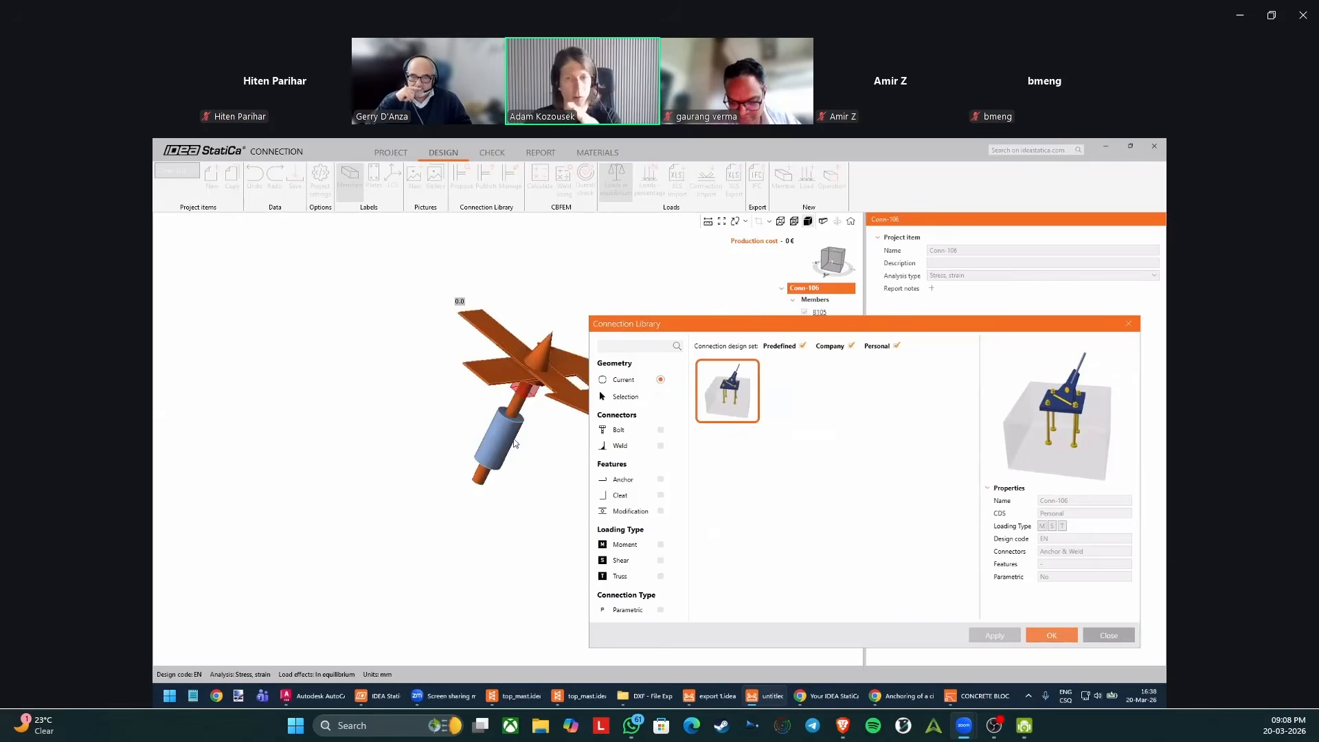
drag(701, 330, 495, 318)
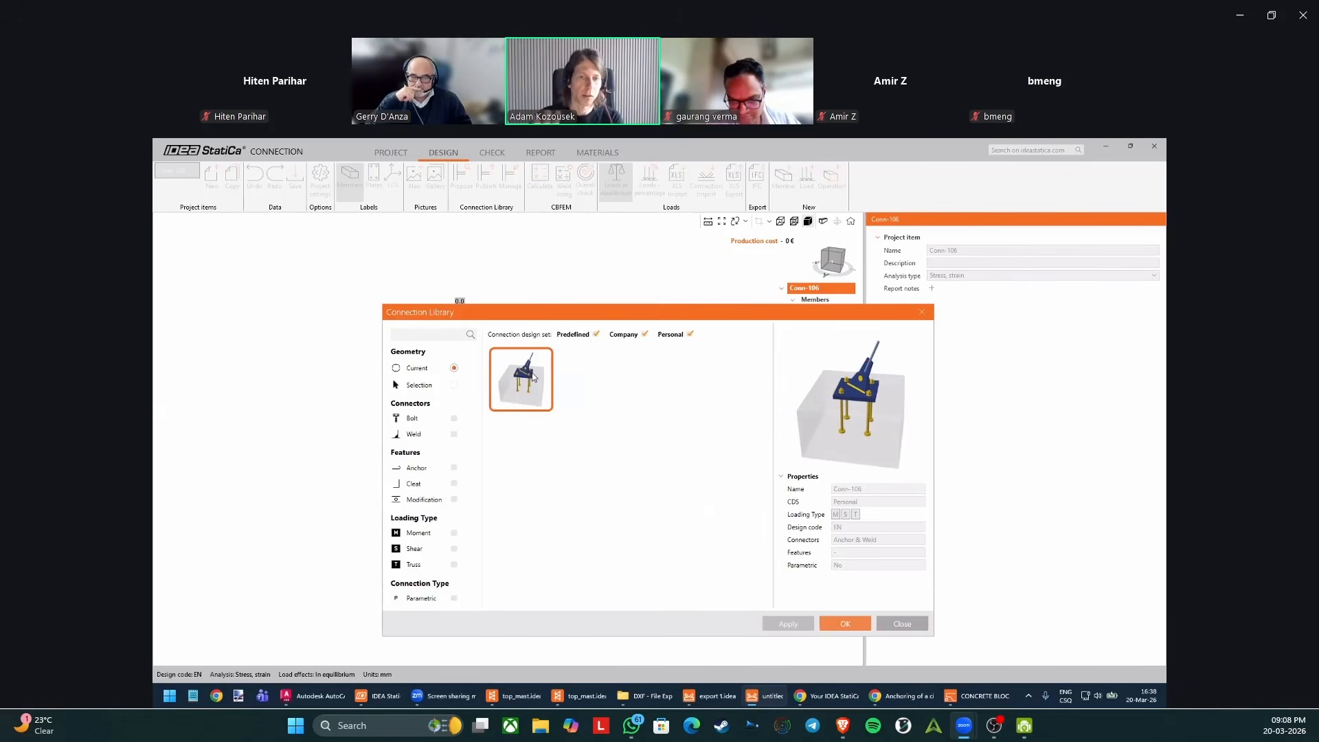
drag(531, 316, 657, 318)
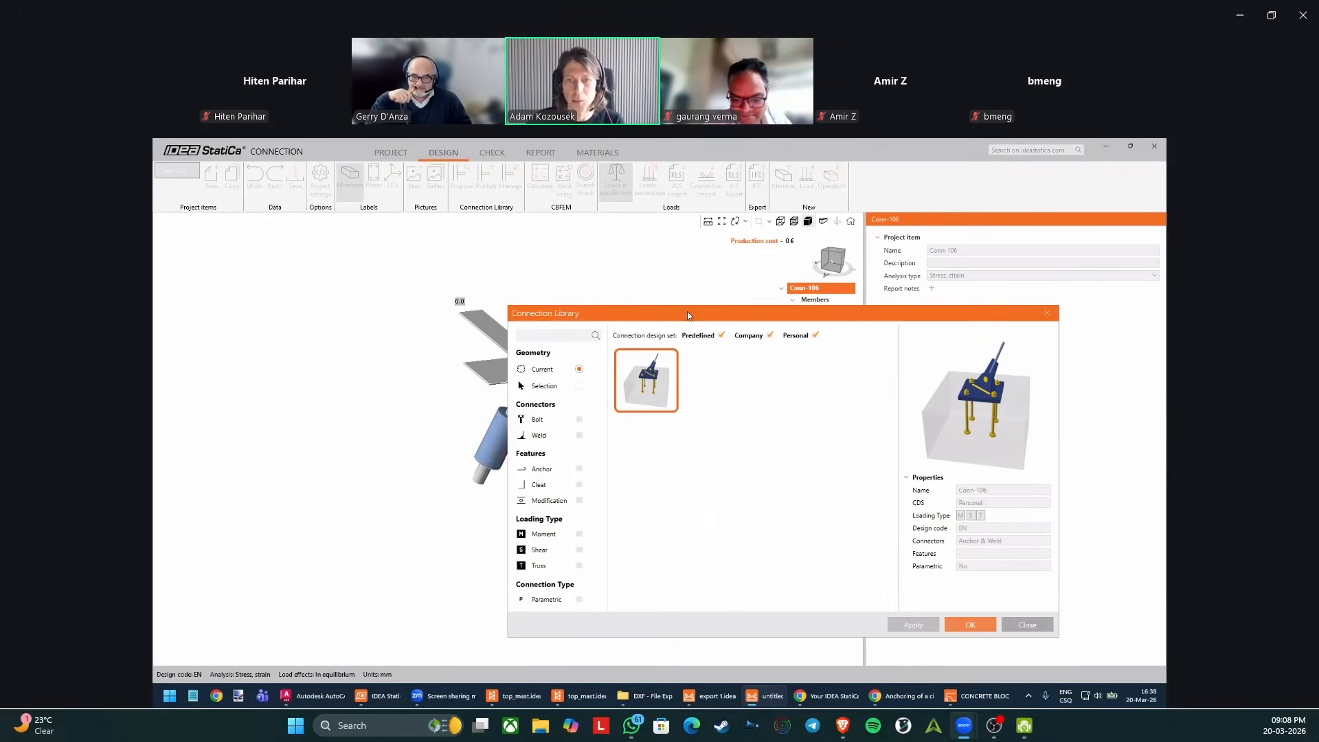
drag(688, 314, 730, 297)
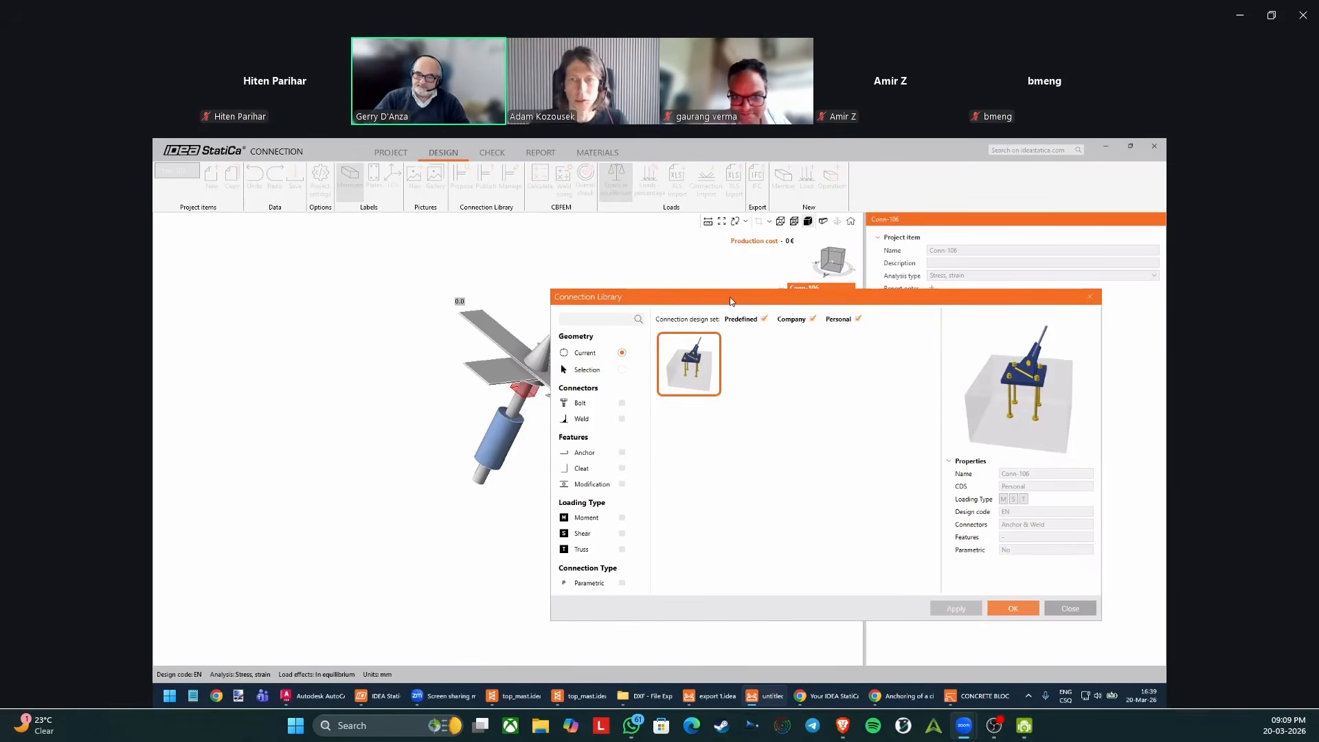
drag(895, 298, 772, 283)
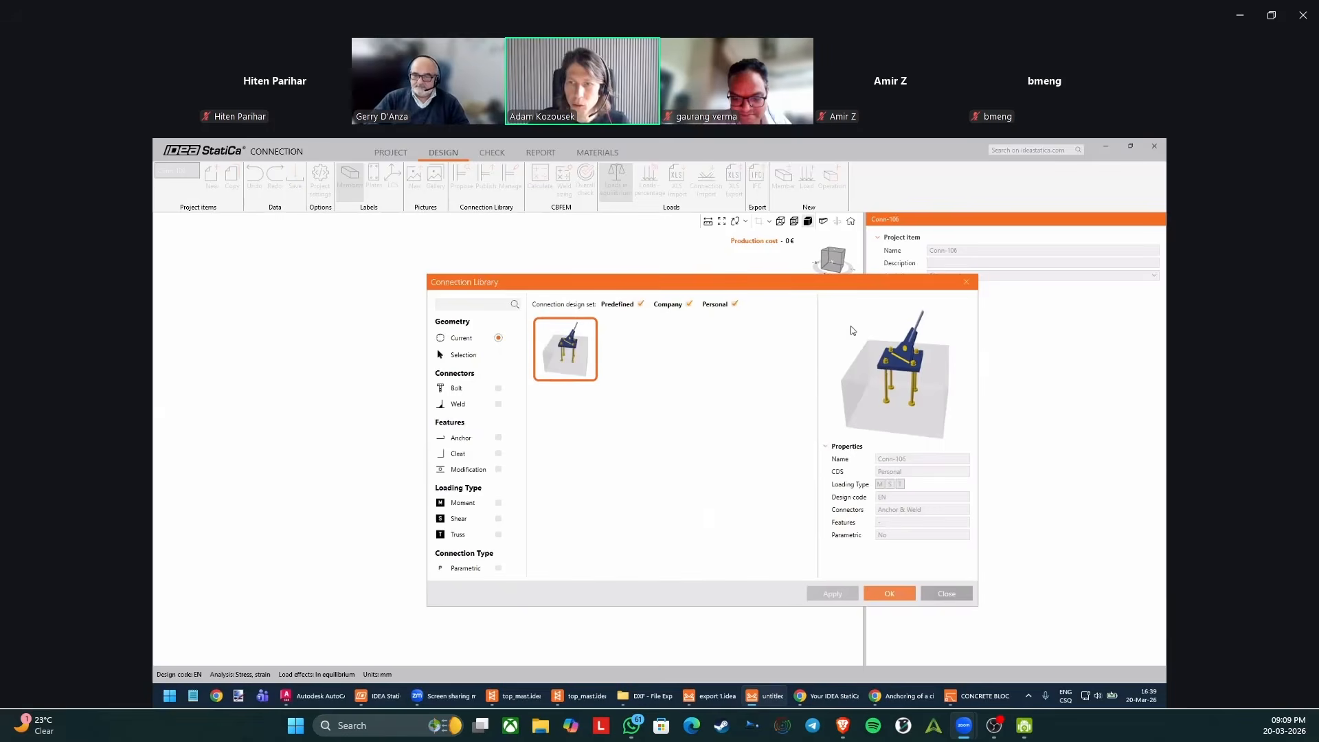
Apply the proposed Personal anchoring design to Conn-106, converting its pin cap to D20 and keeping the other target materials and bolt assembly.
click(889, 593)
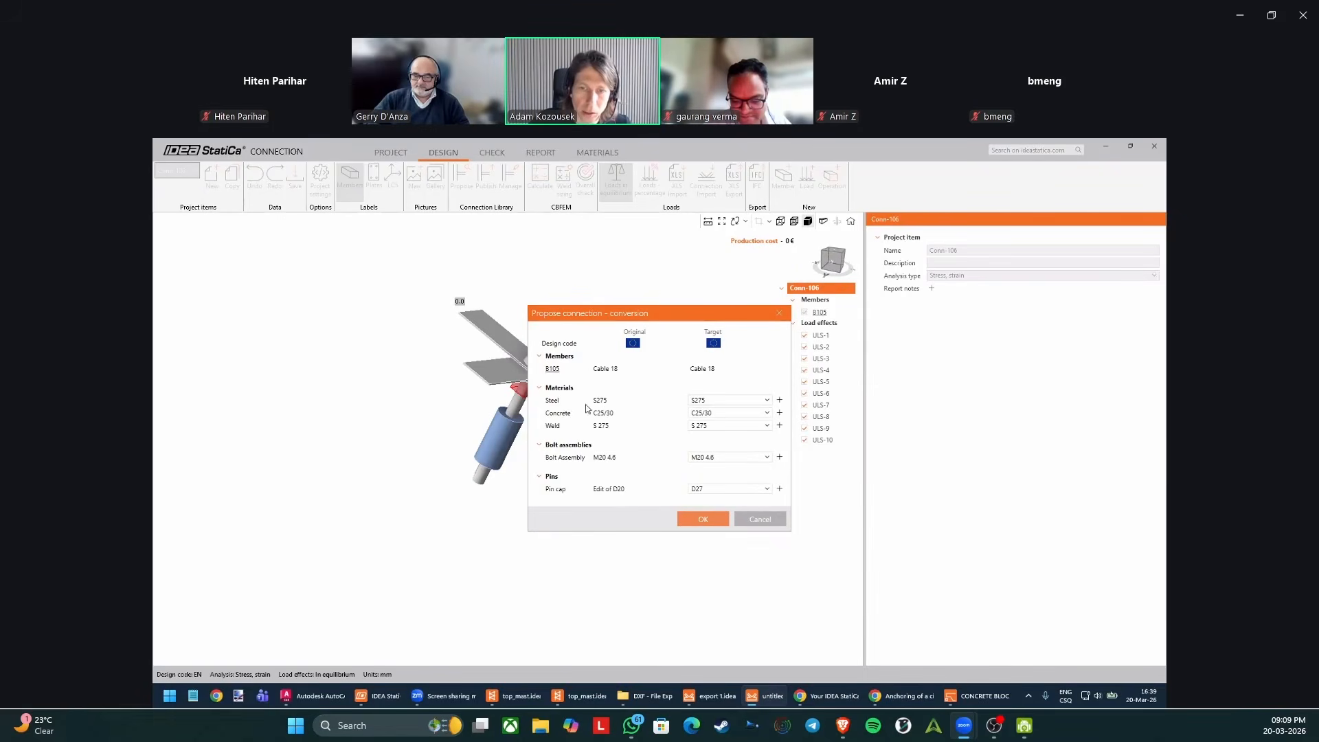
click(711, 489)
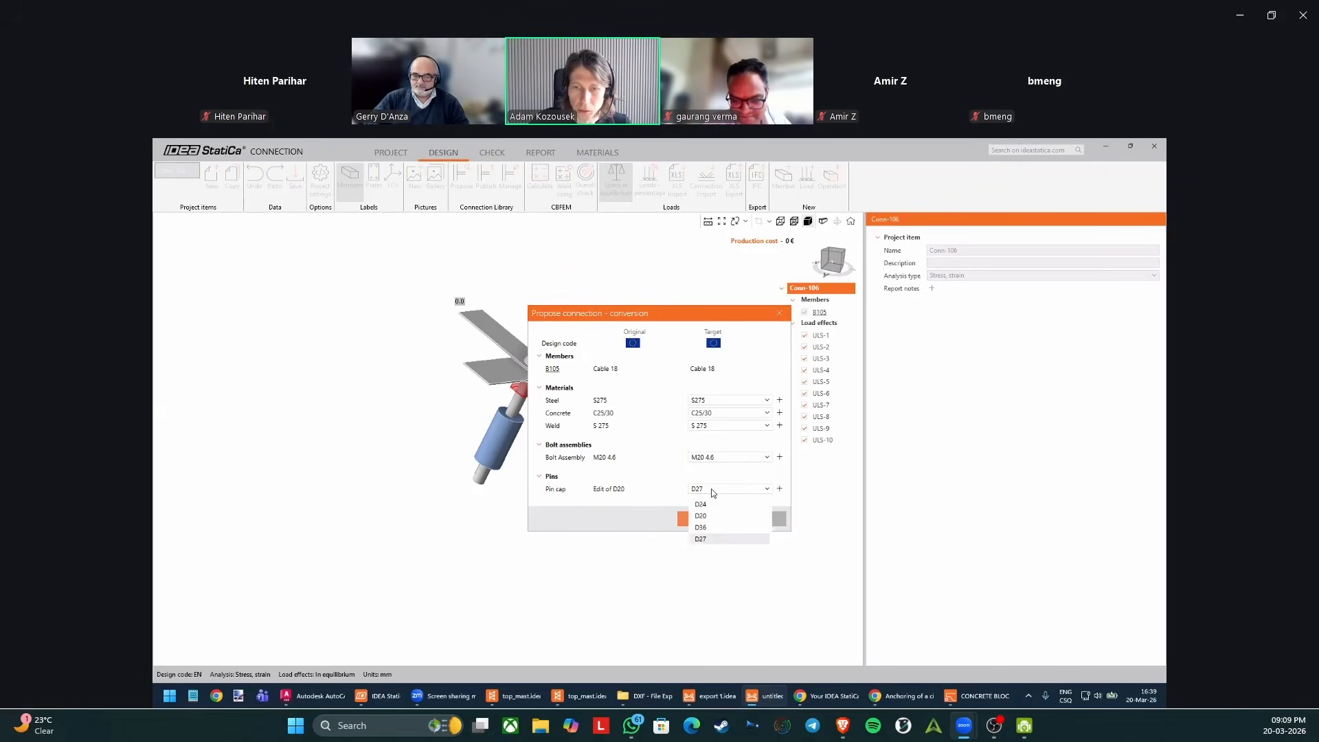
click(701, 516)
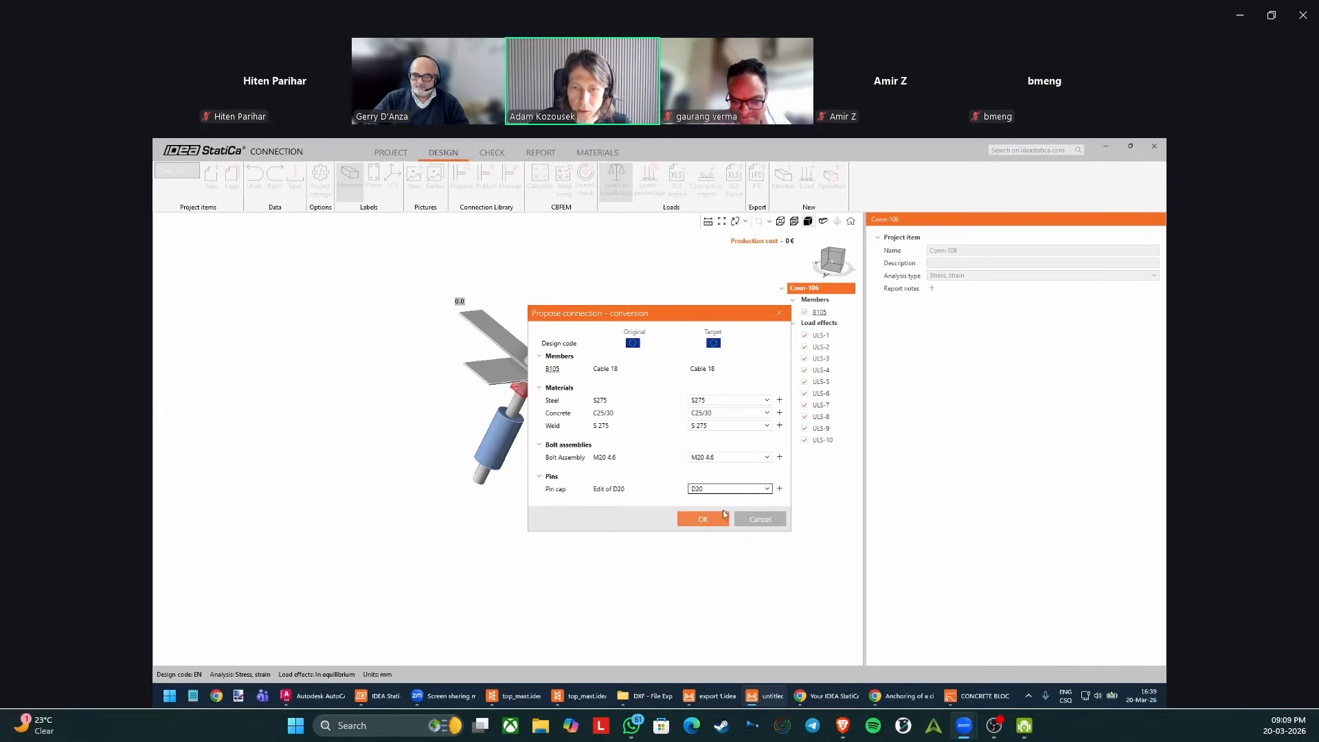
click(703, 518)
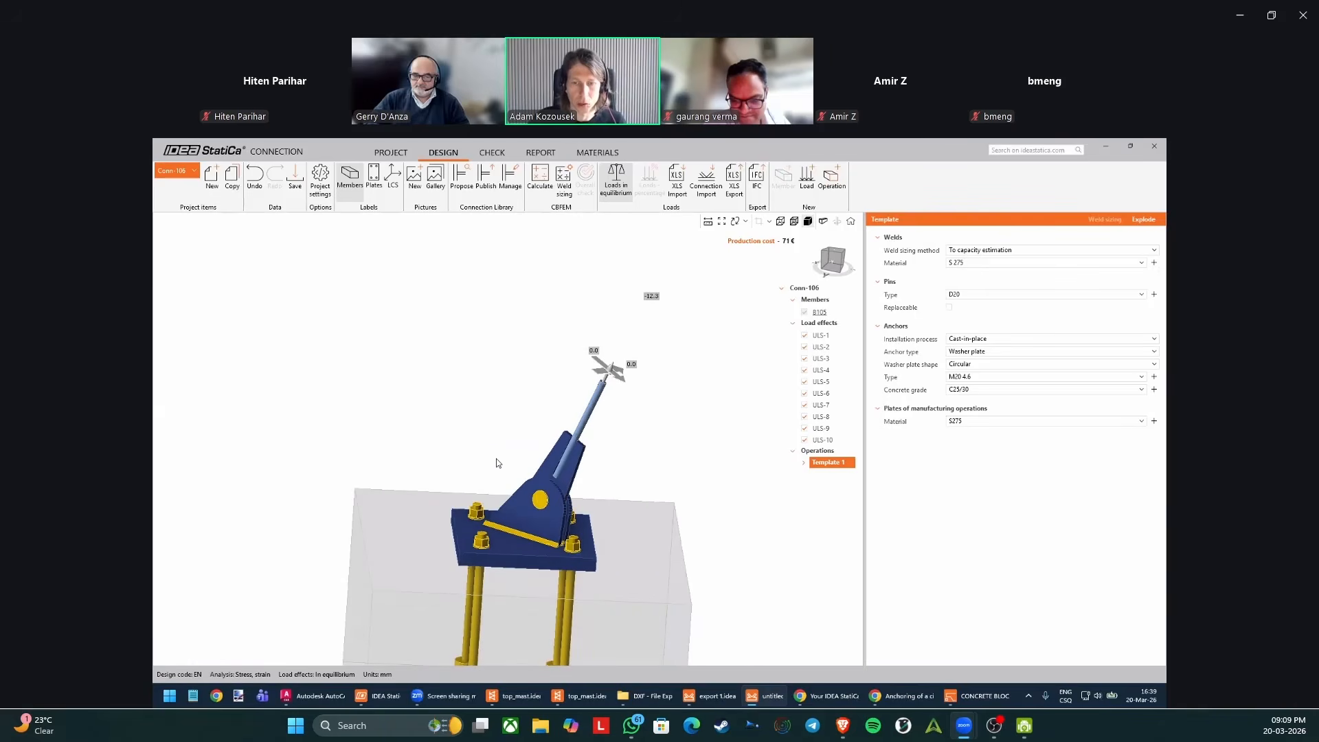
Expand Template 1 of Conn-106 and examine its operations from GUSS1 to GRD2, checking the plates, anchors and concrete block from several angles.
middle_drag(507, 512, 491, 414)
middle_drag(435, 490, 662, 444)
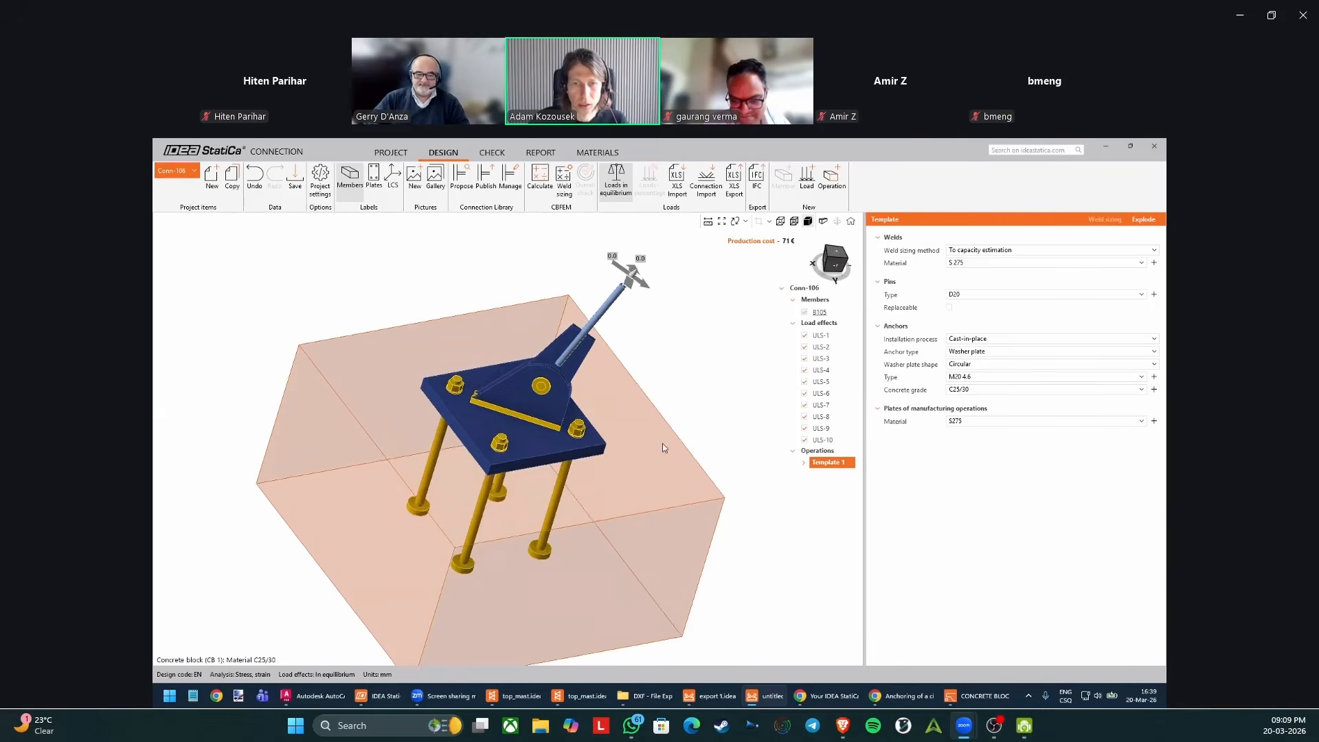
click(804, 465)
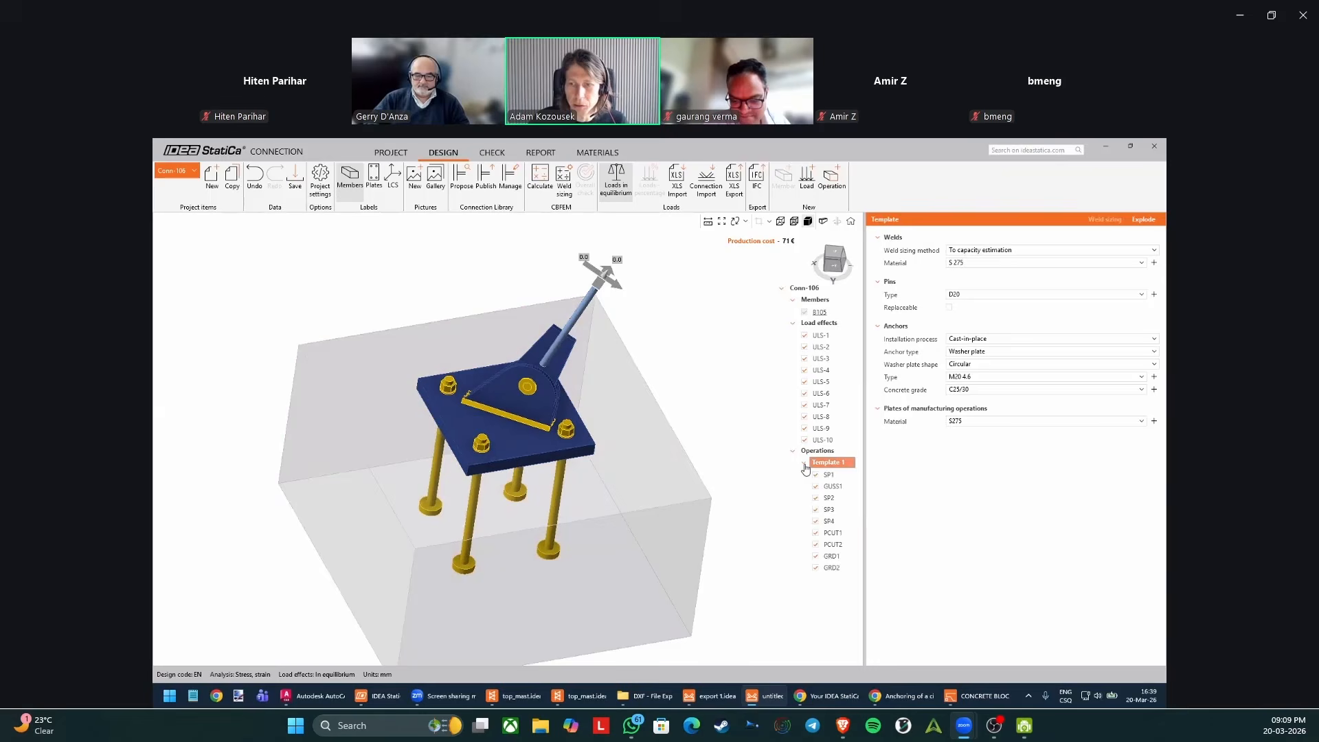
click(832, 485)
click(834, 498)
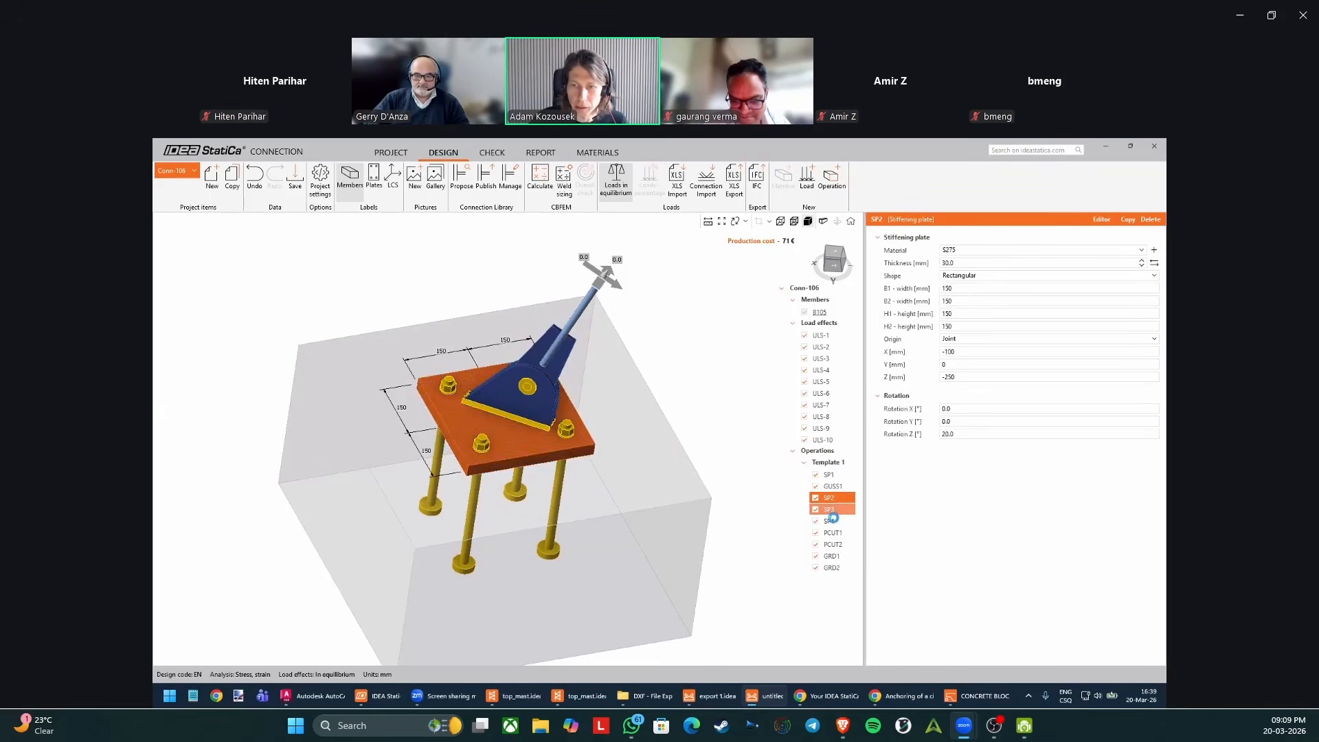
click(833, 510)
click(832, 521)
click(832, 533)
click(832, 545)
click(832, 557)
click(832, 569)
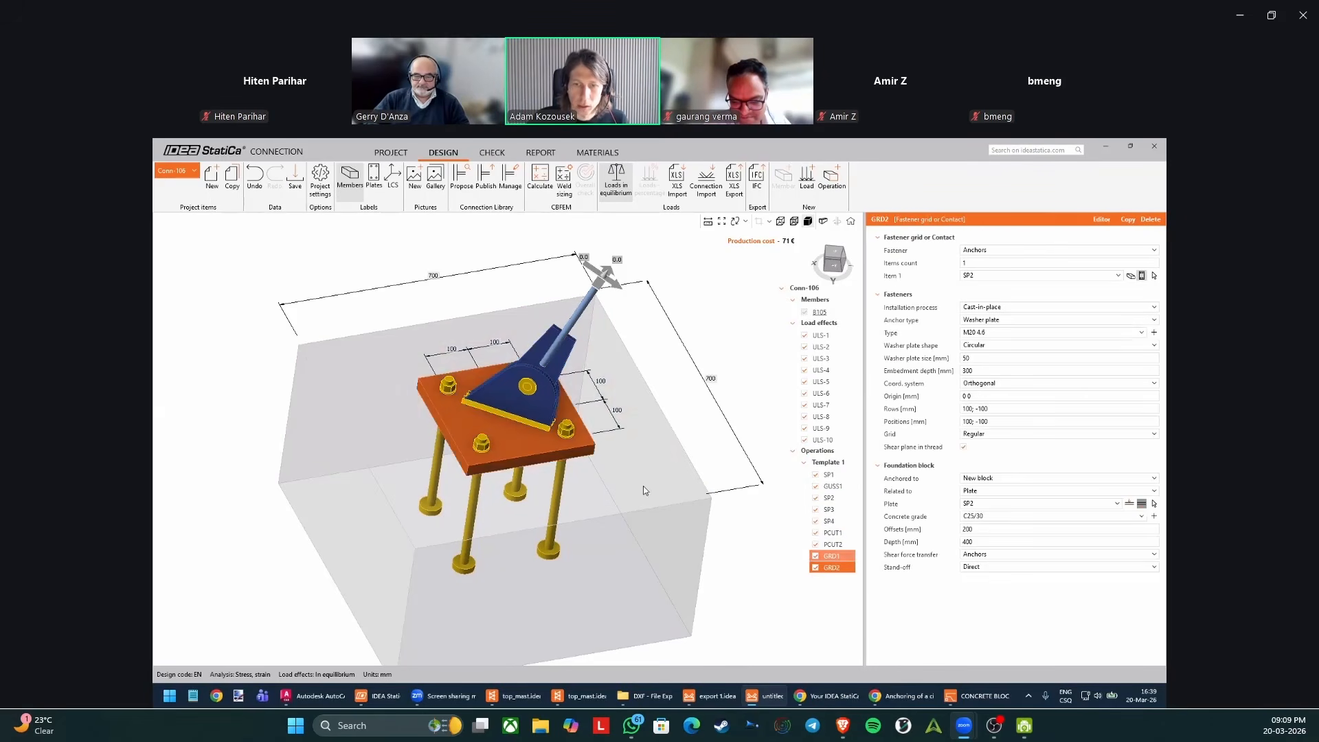
middle_drag(612, 422, 594, 402)
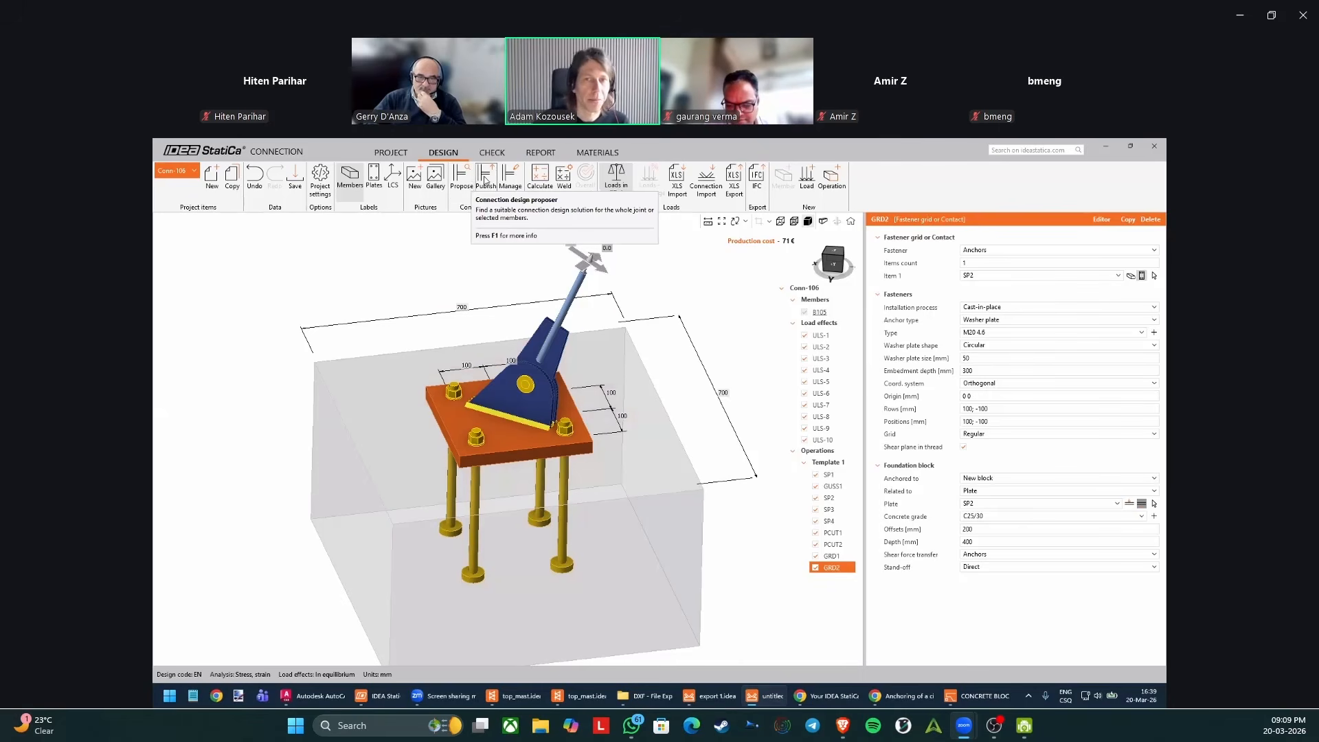
middle_drag(495, 297, 488, 306)
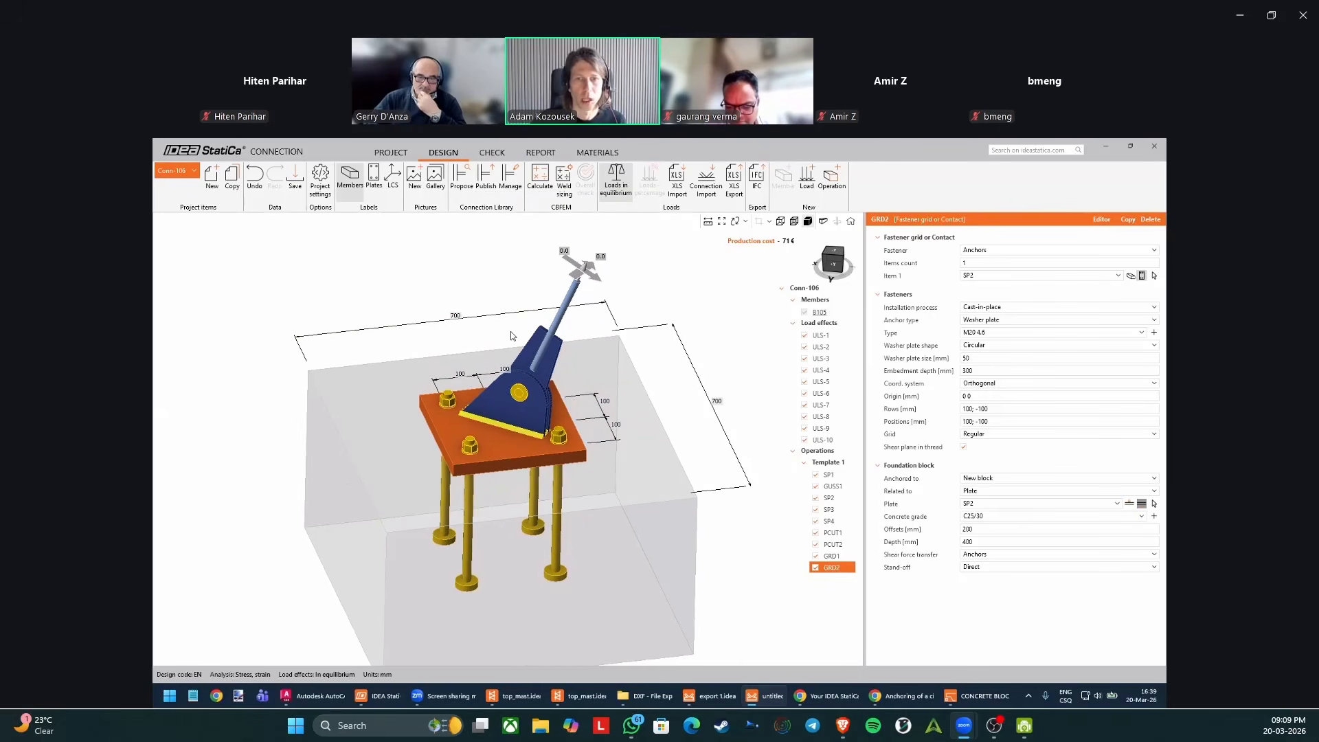
middle_drag(493, 441, 496, 452)
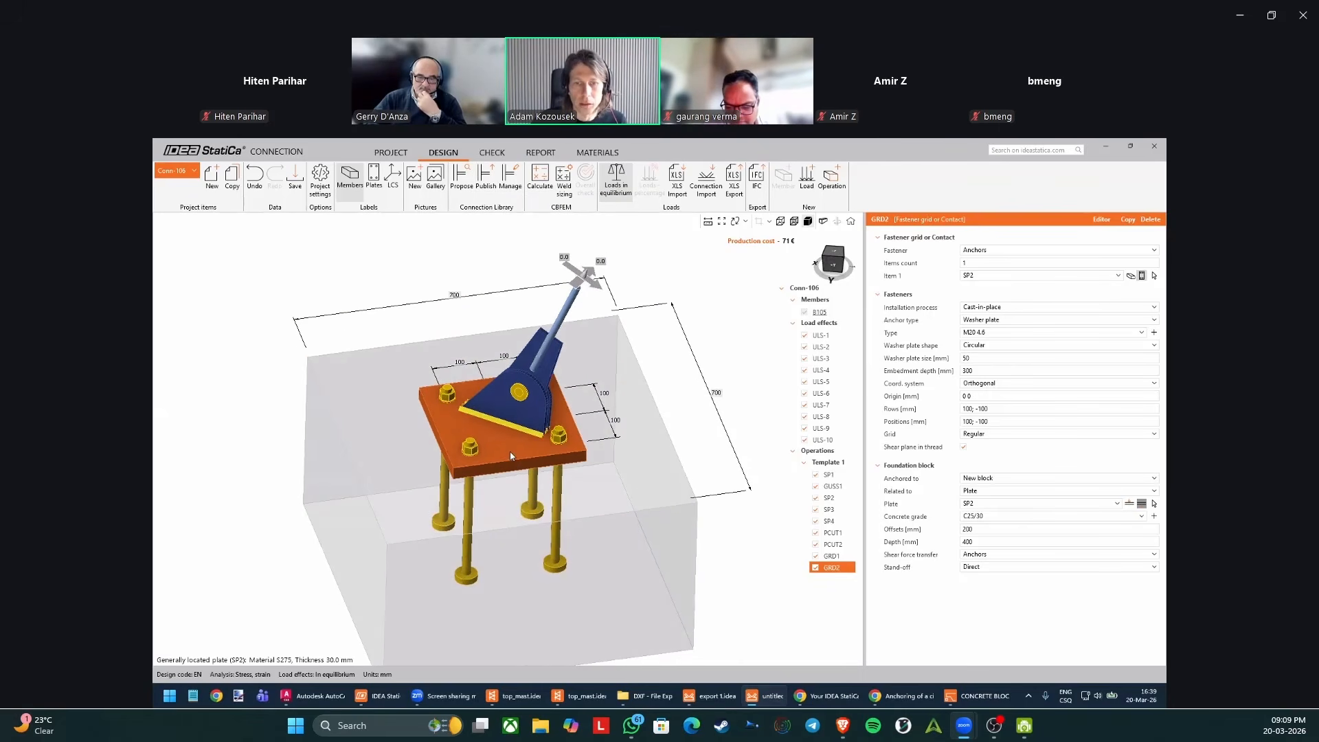
Add a middle anchor row to grid GRD2 by setting its rows to 100; -100; 0, leaving positions at 100; -100.
click(510, 444)
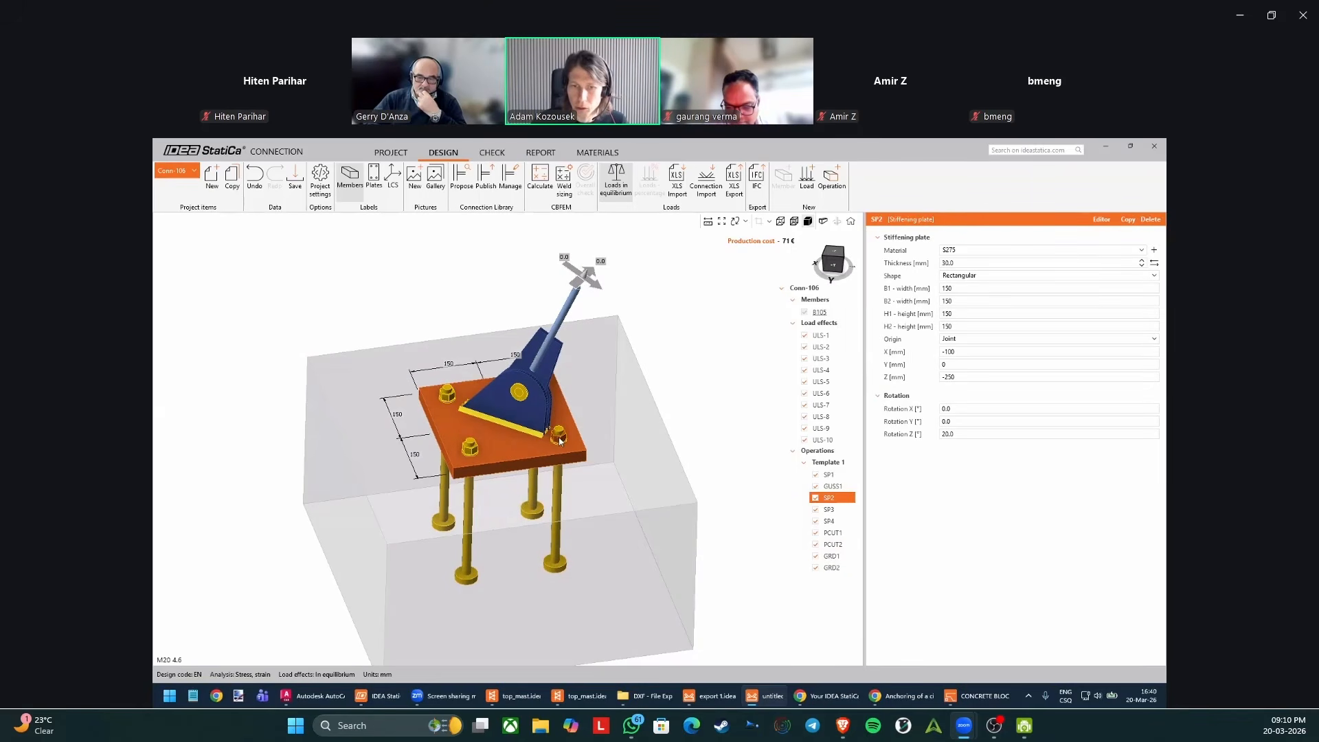
click(1021, 408)
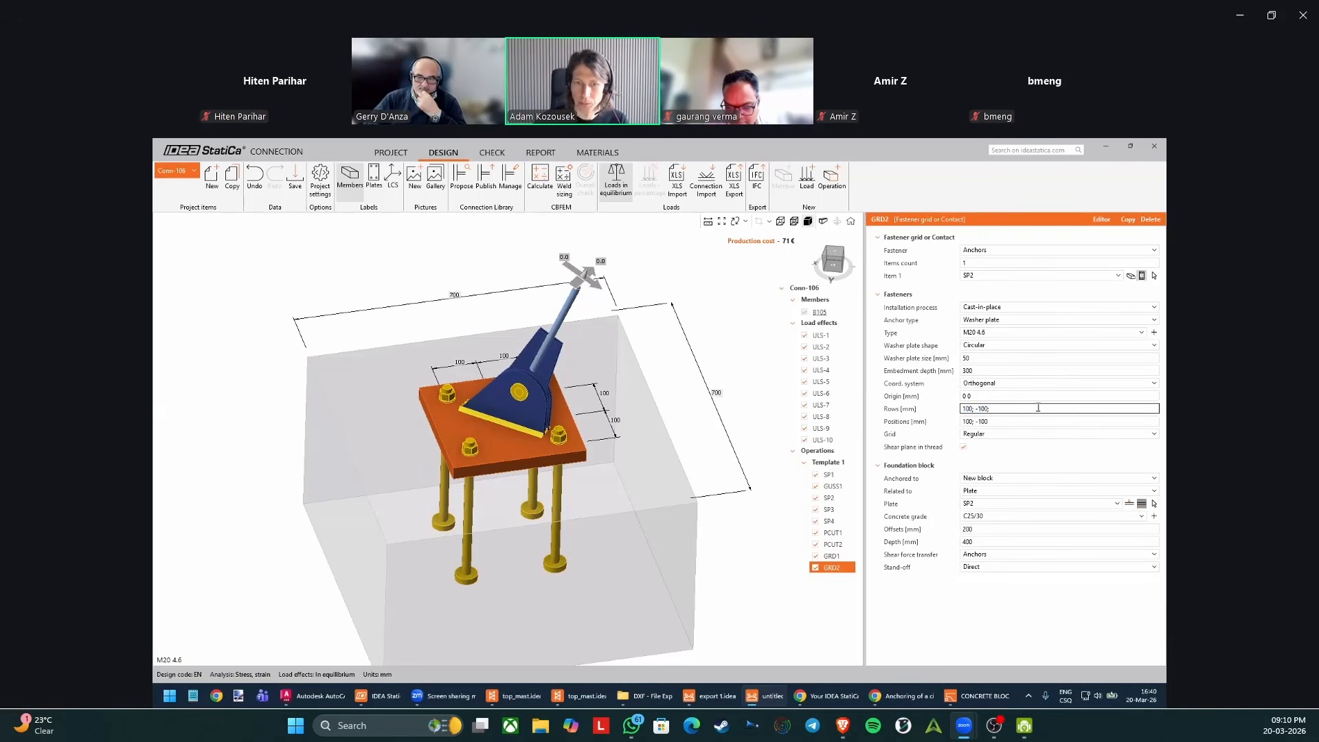
key(Tab)
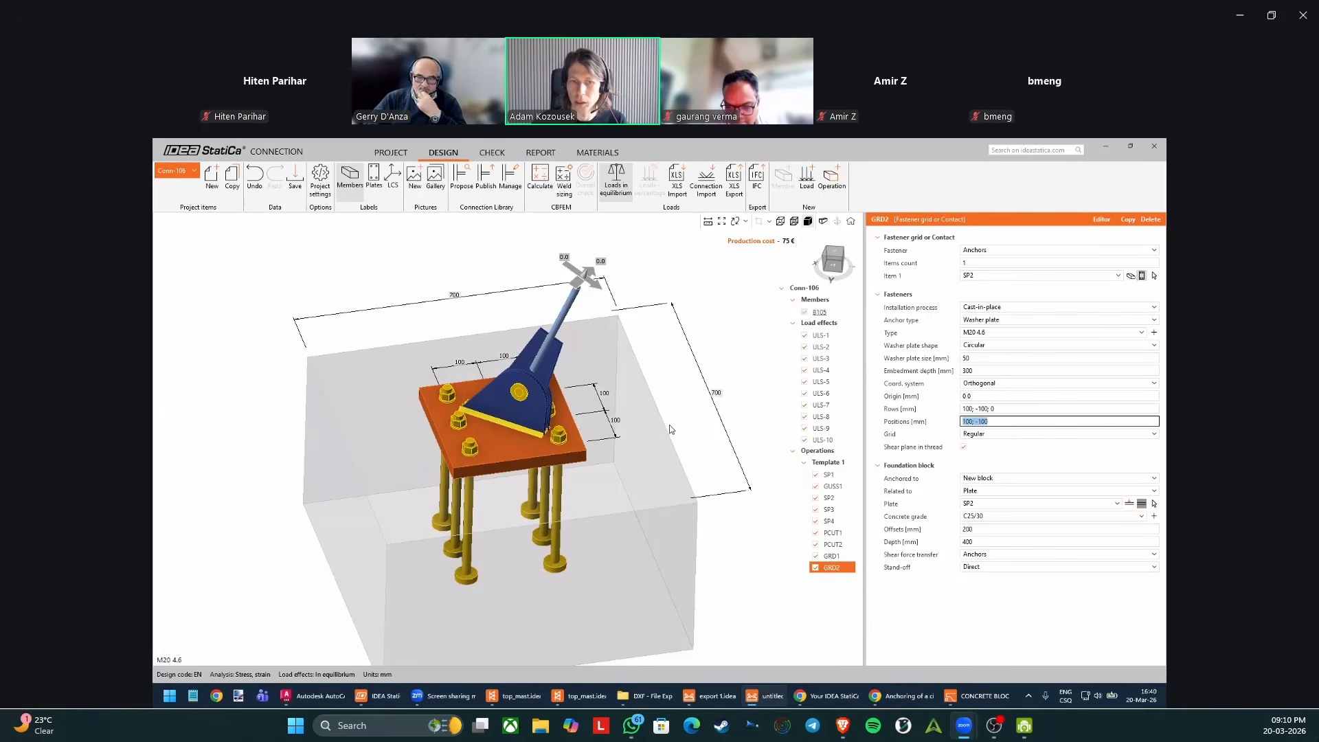
click(1009, 421)
text(;)
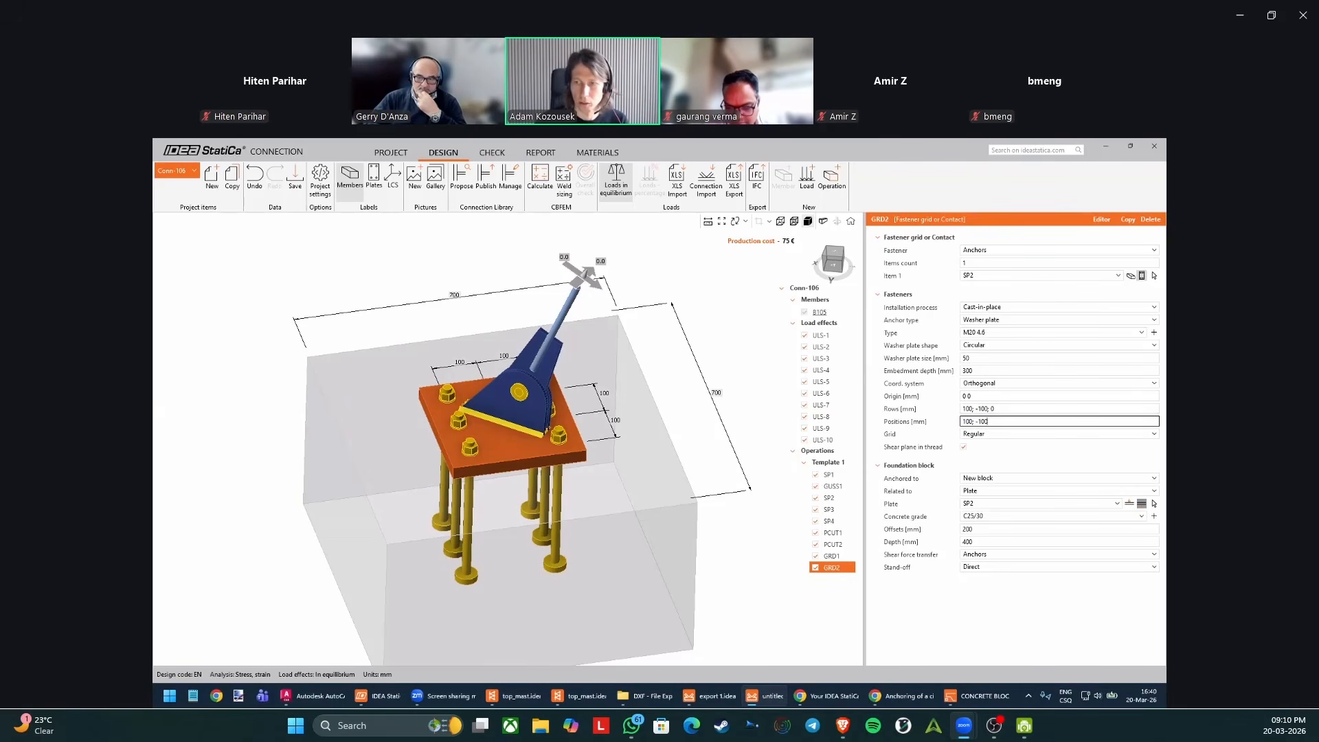
key(Tab)
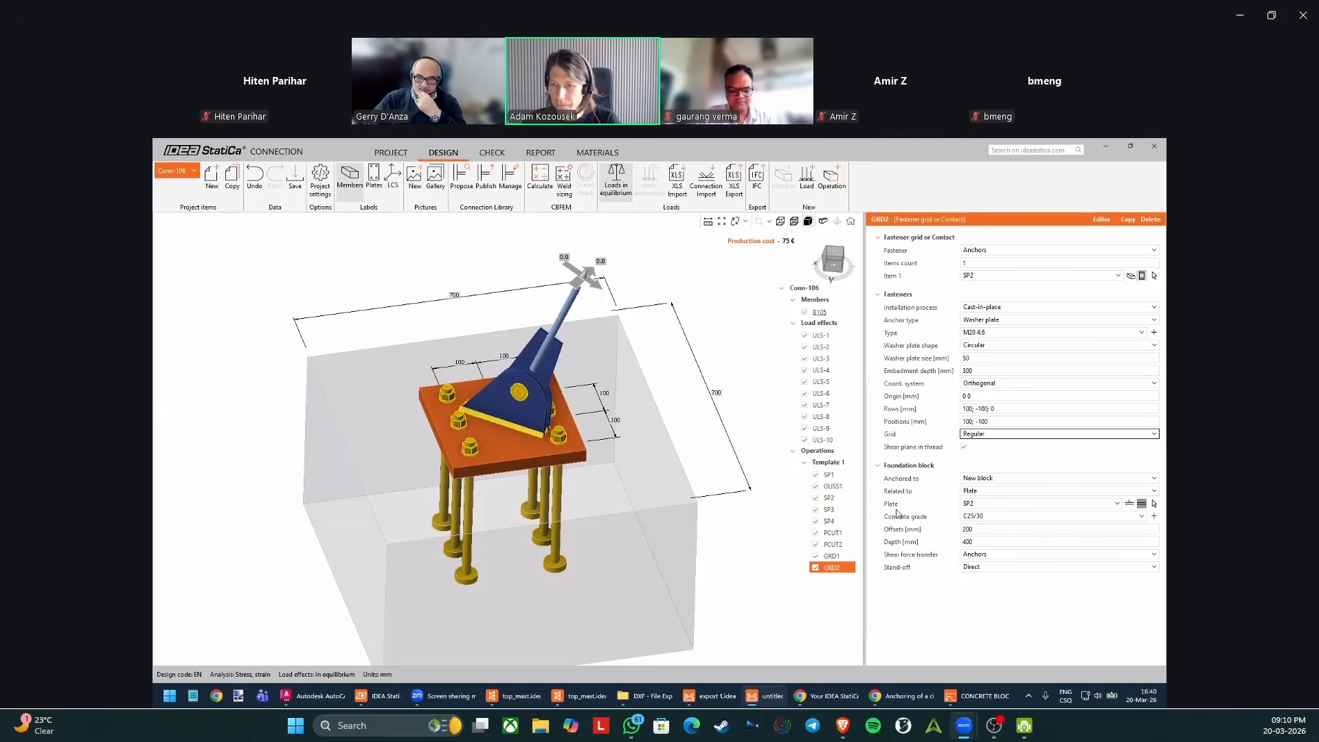
Set the foundation block offsets of GRD2 to 300 mm and the anchors' embedment depth to 200 mm.
click(1000, 530)
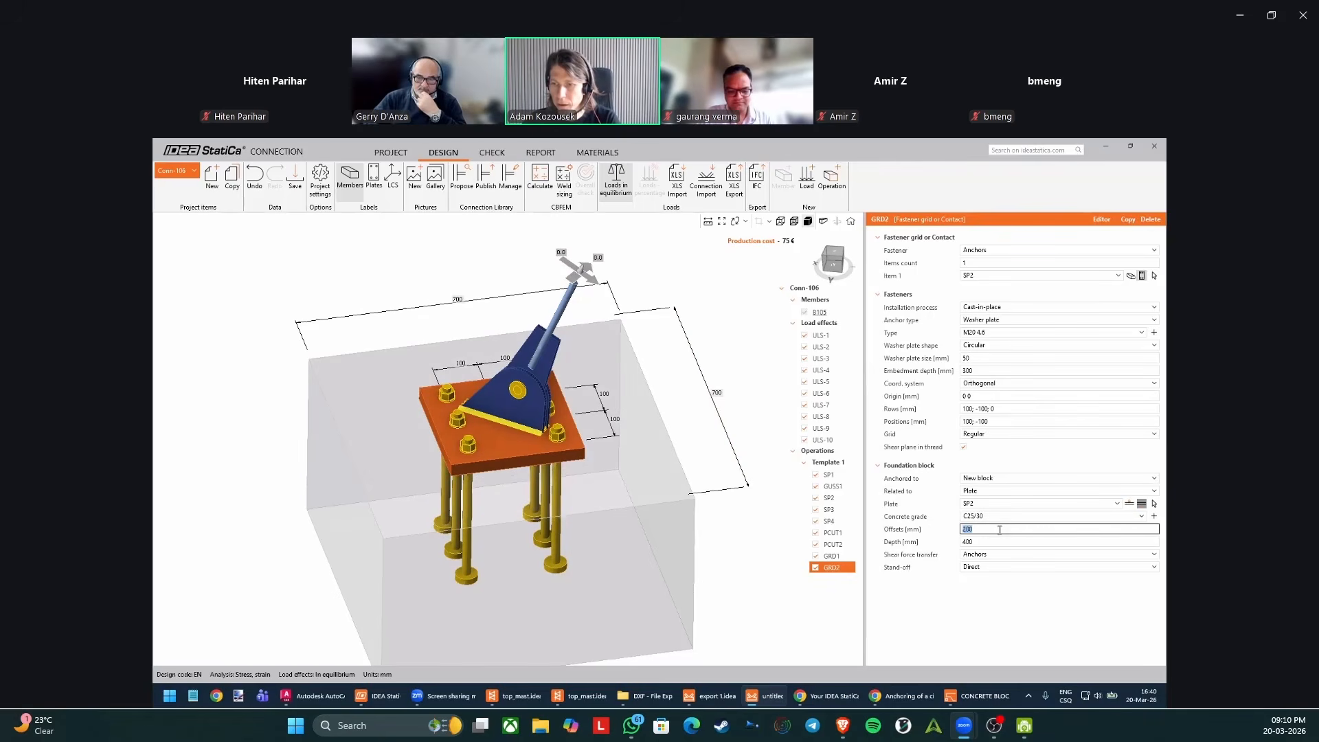
text(300)
key(Tab)
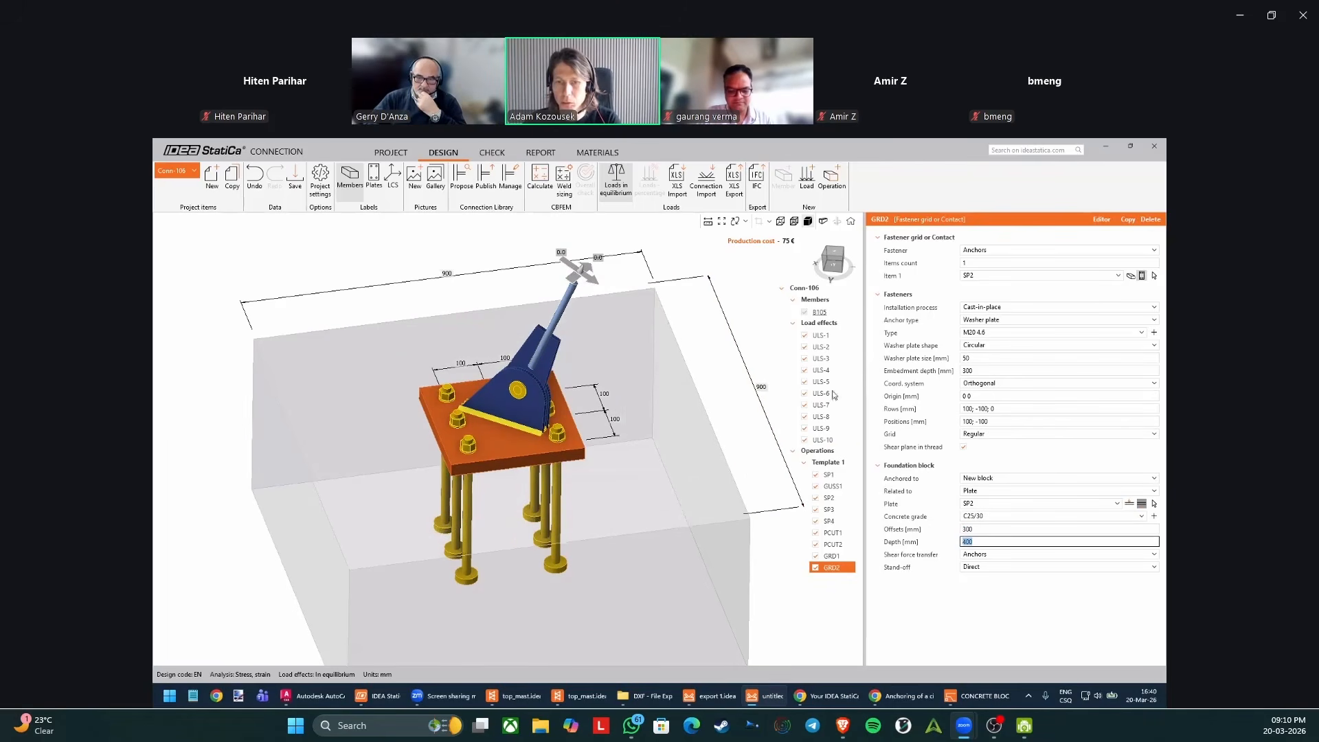
click(981, 372)
text(200)
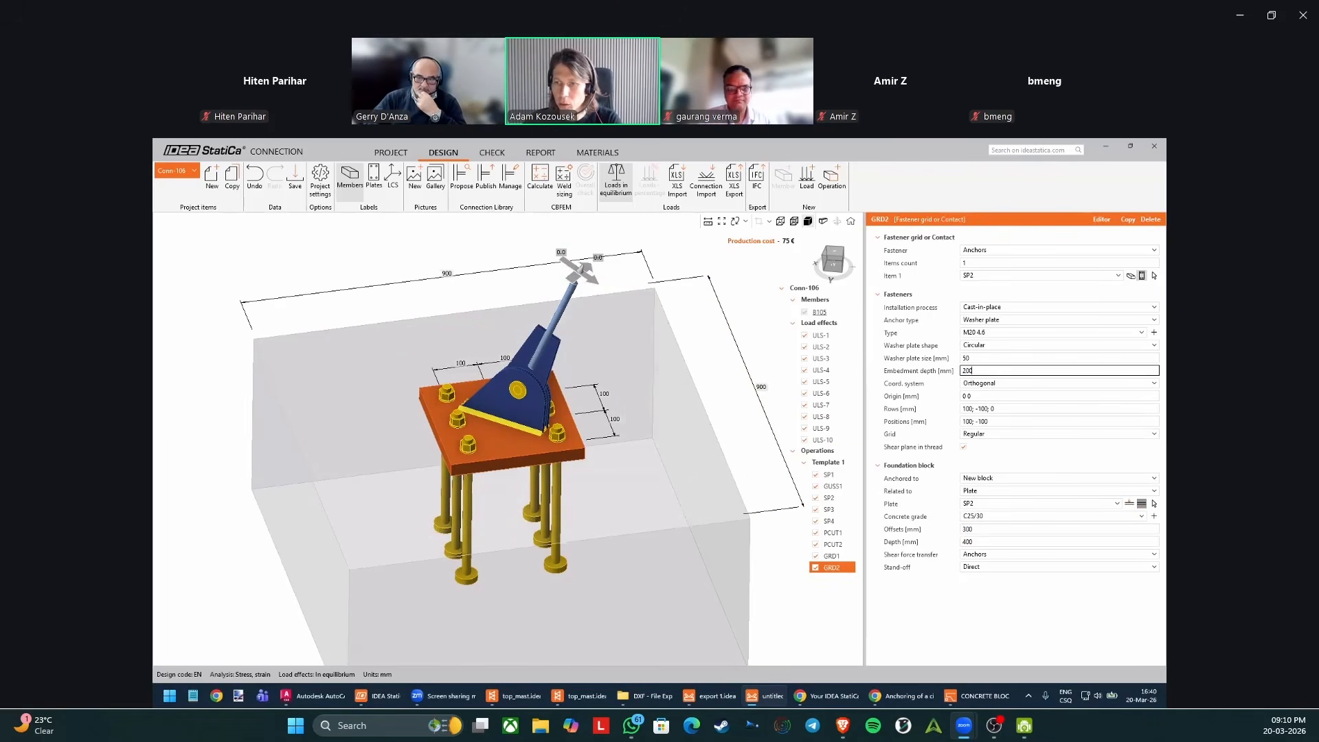
key(Tab)
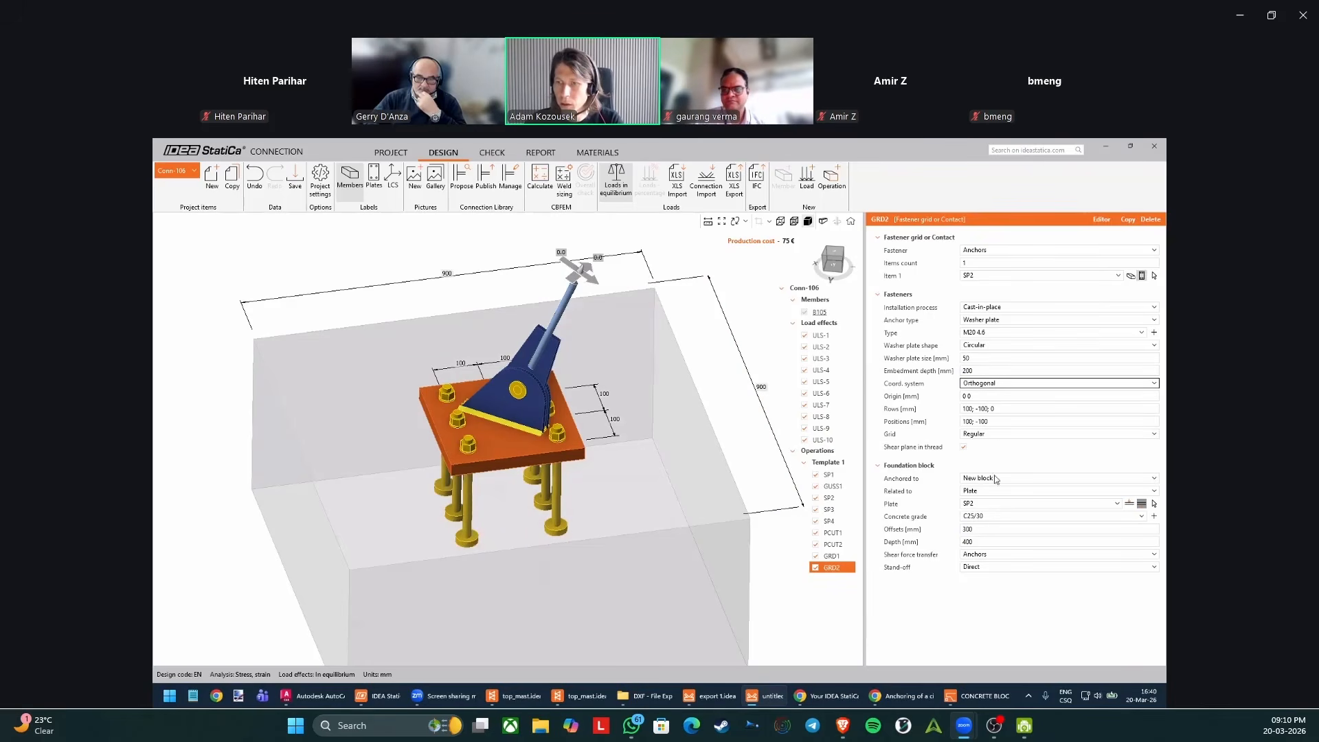
click(984, 528)
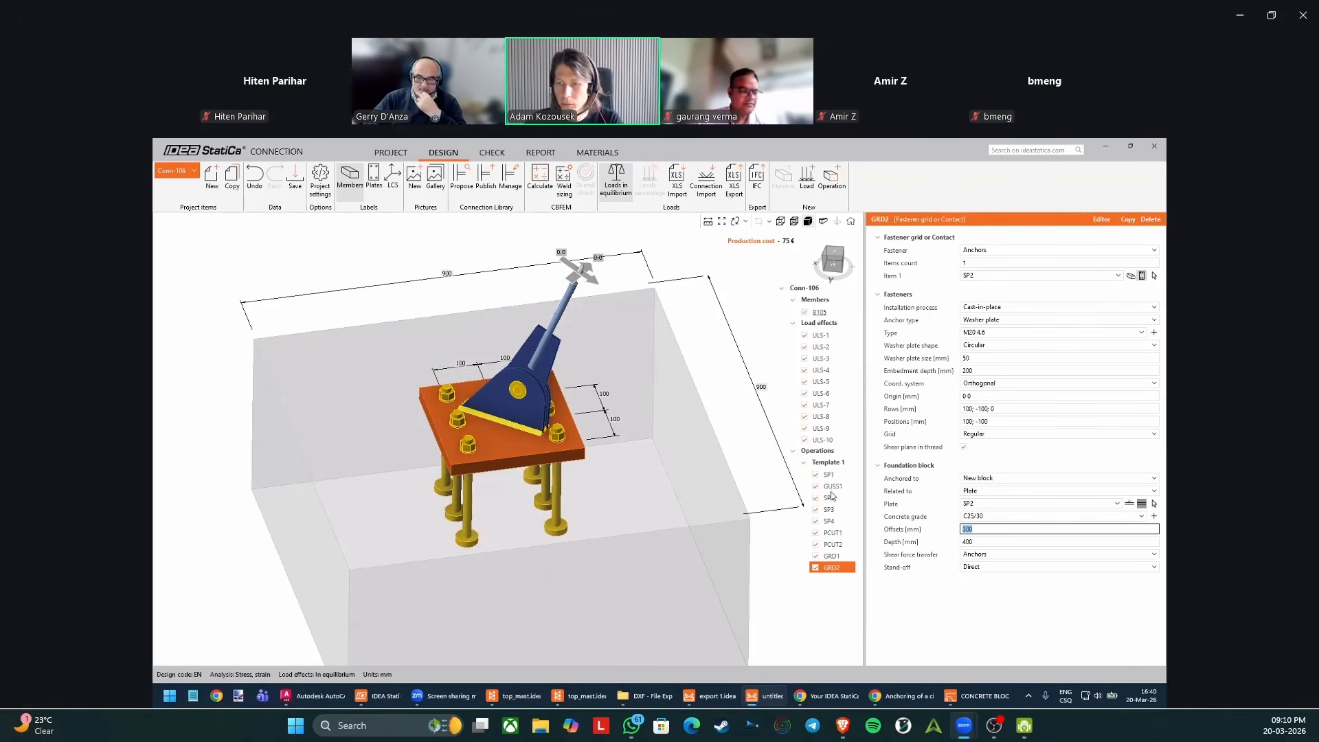
right_drag(674, 519, 674, 483)
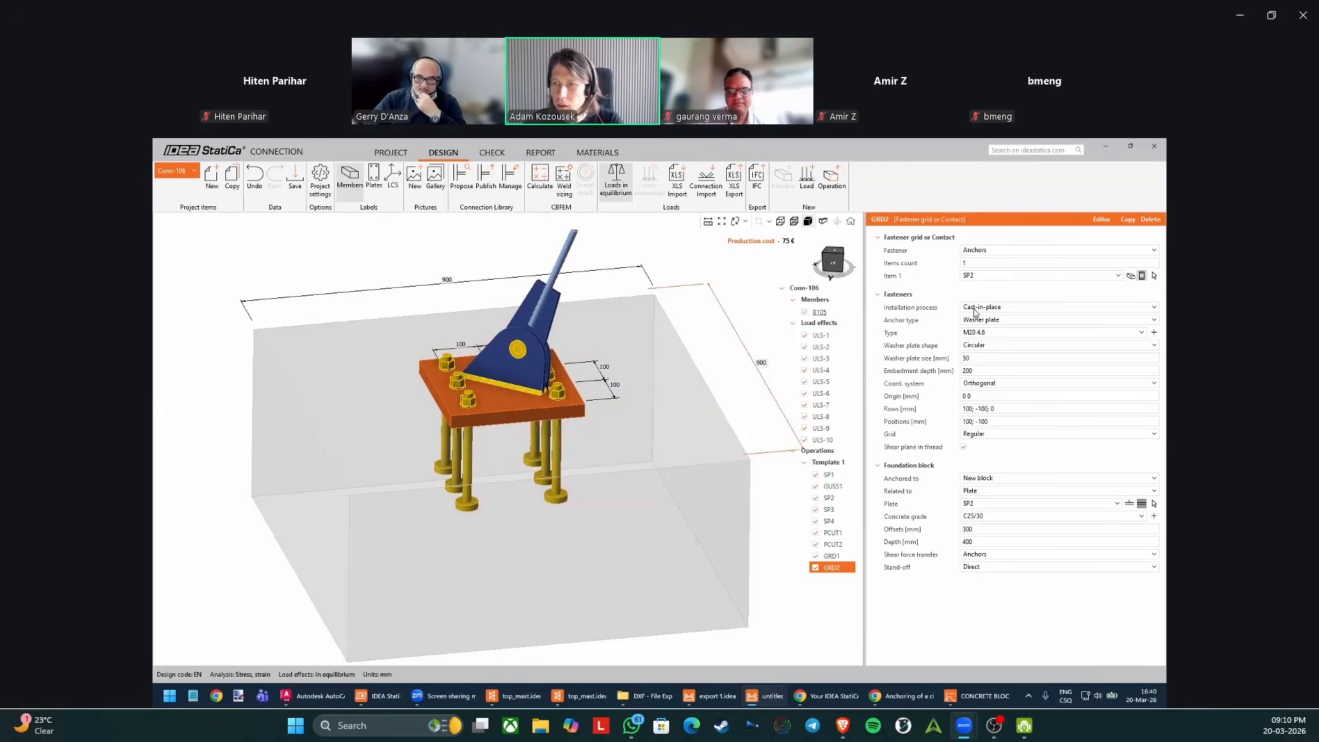
Widen base plate SP2 by setting its B2 width to 300 mm.
click(527, 410)
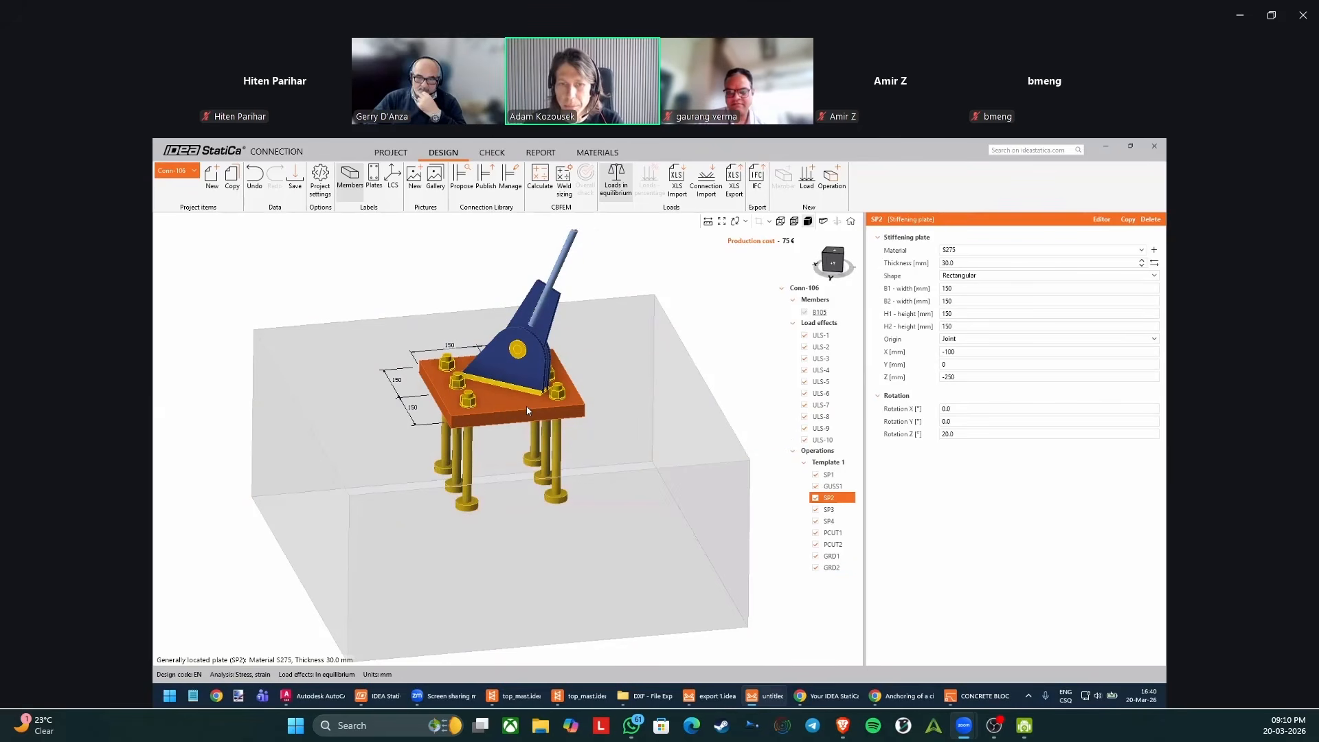
click(975, 301)
text(300)
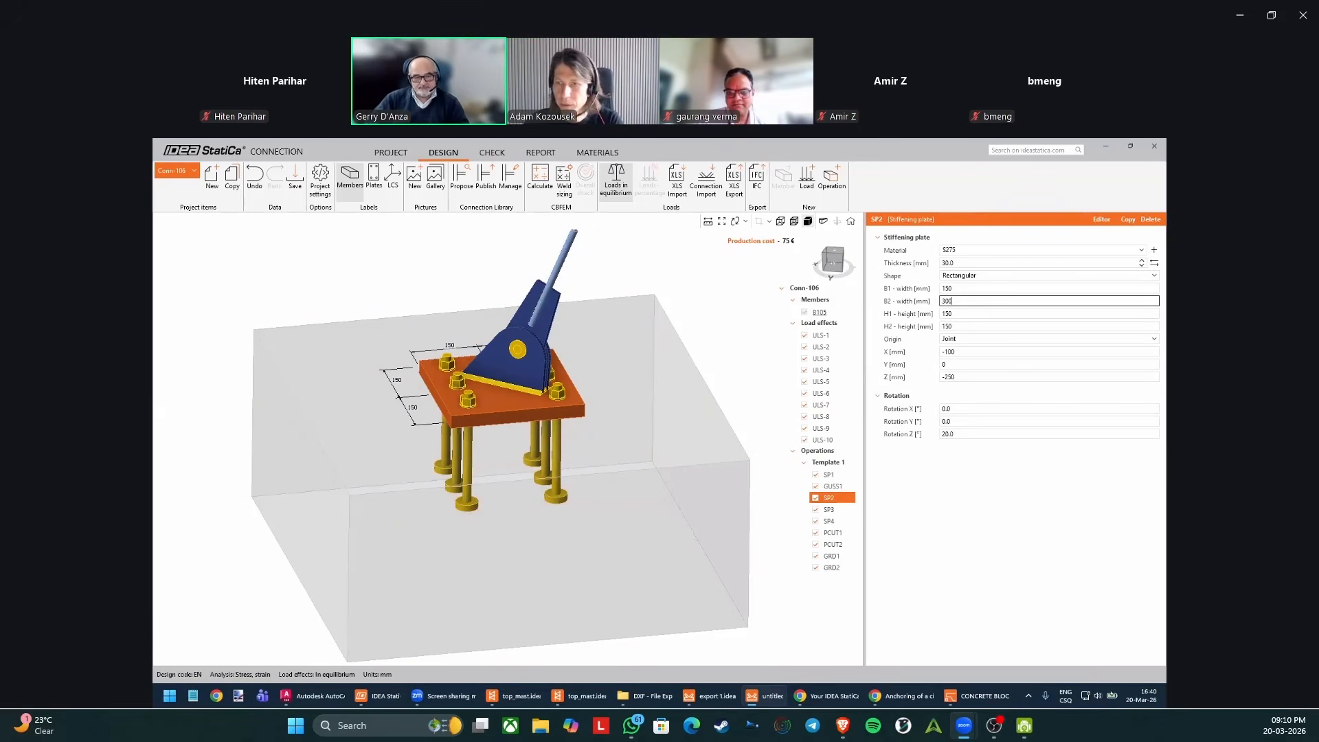
key(Return)
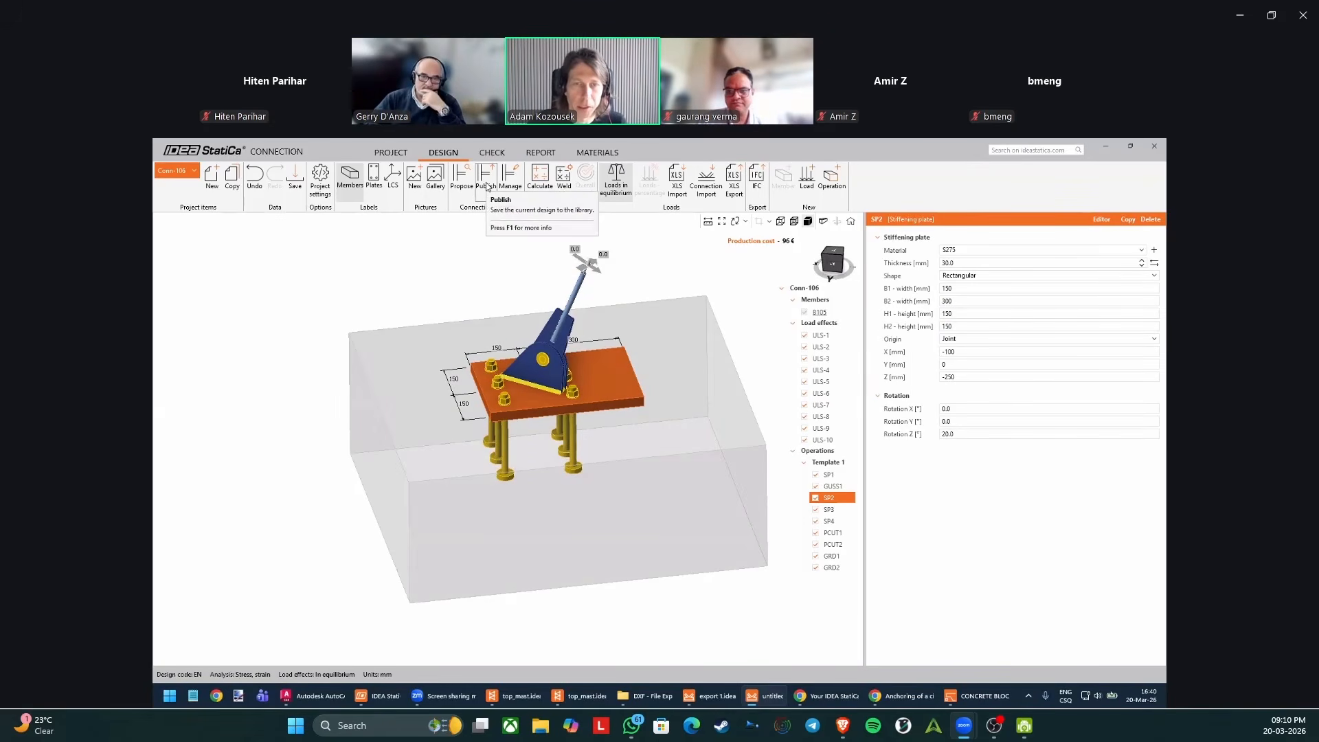
Publish the modified Conn-106 design to the Company connection design set and close the publishing dialog.
click(487, 184)
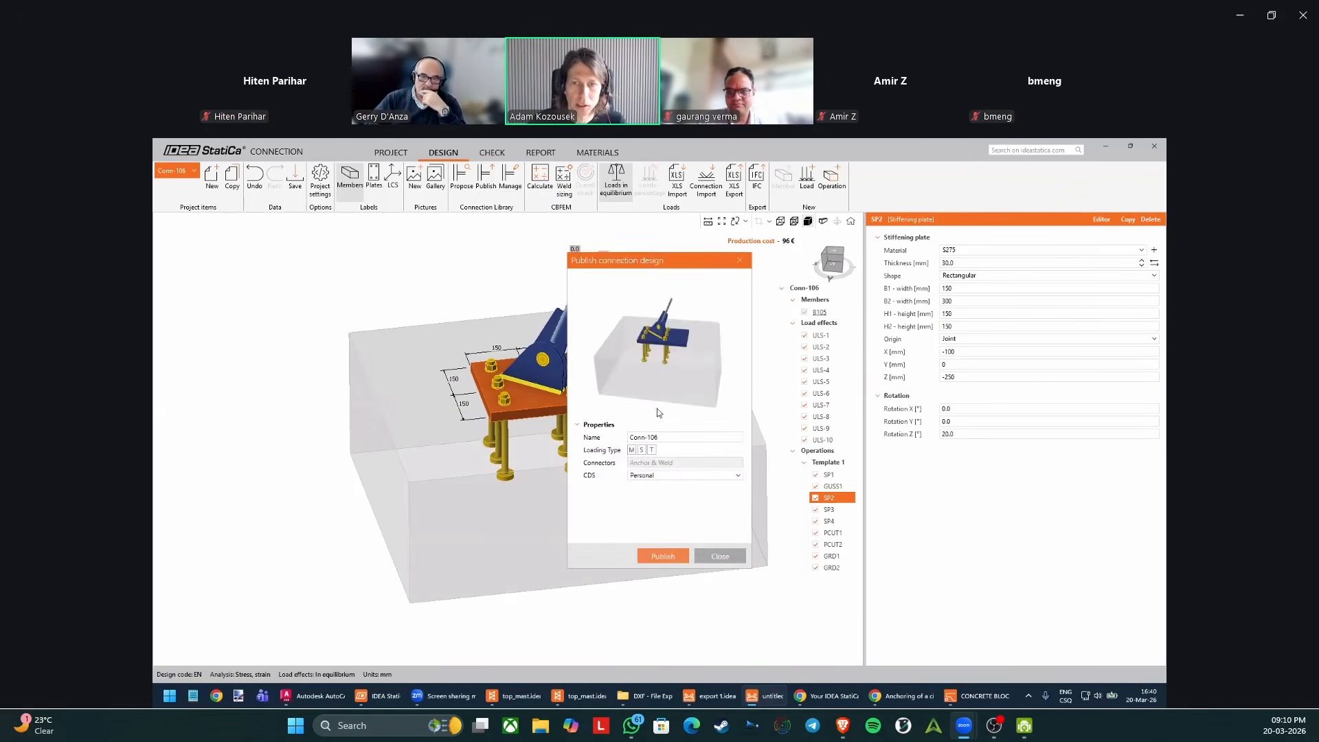
click(670, 476)
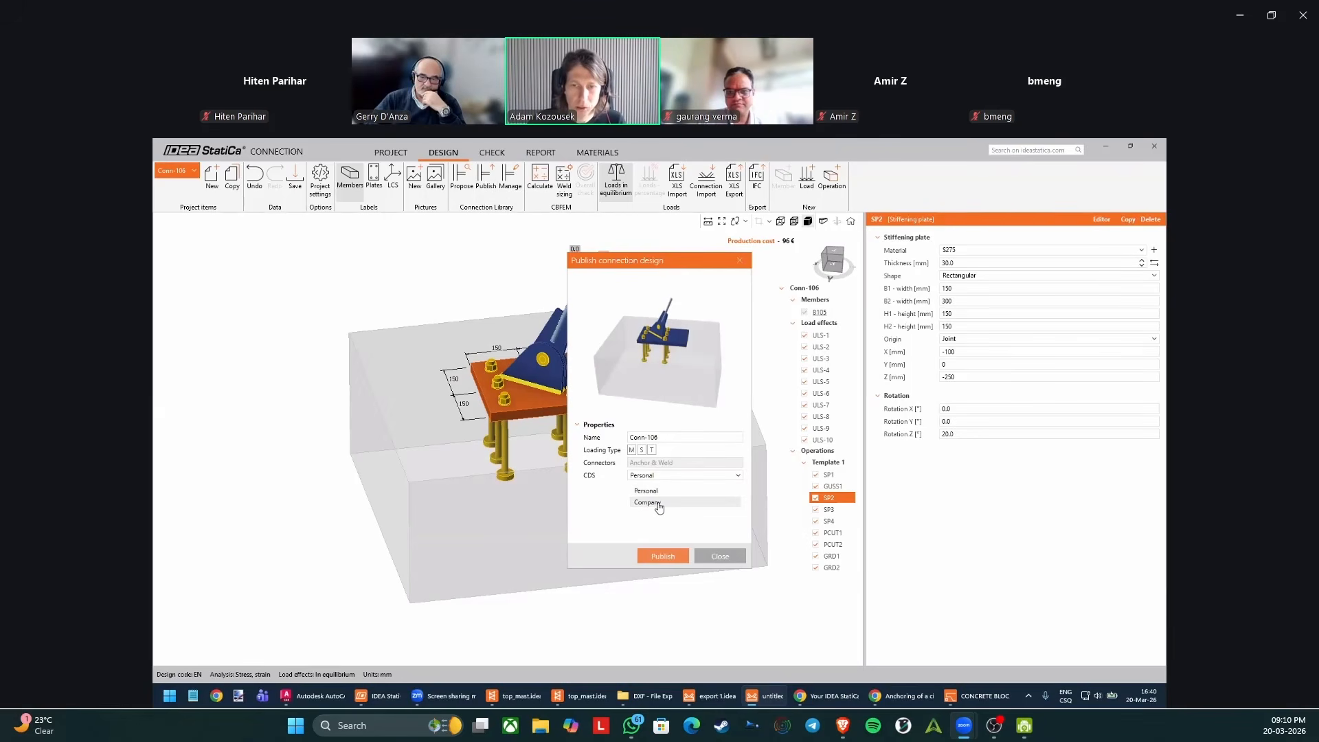
click(658, 503)
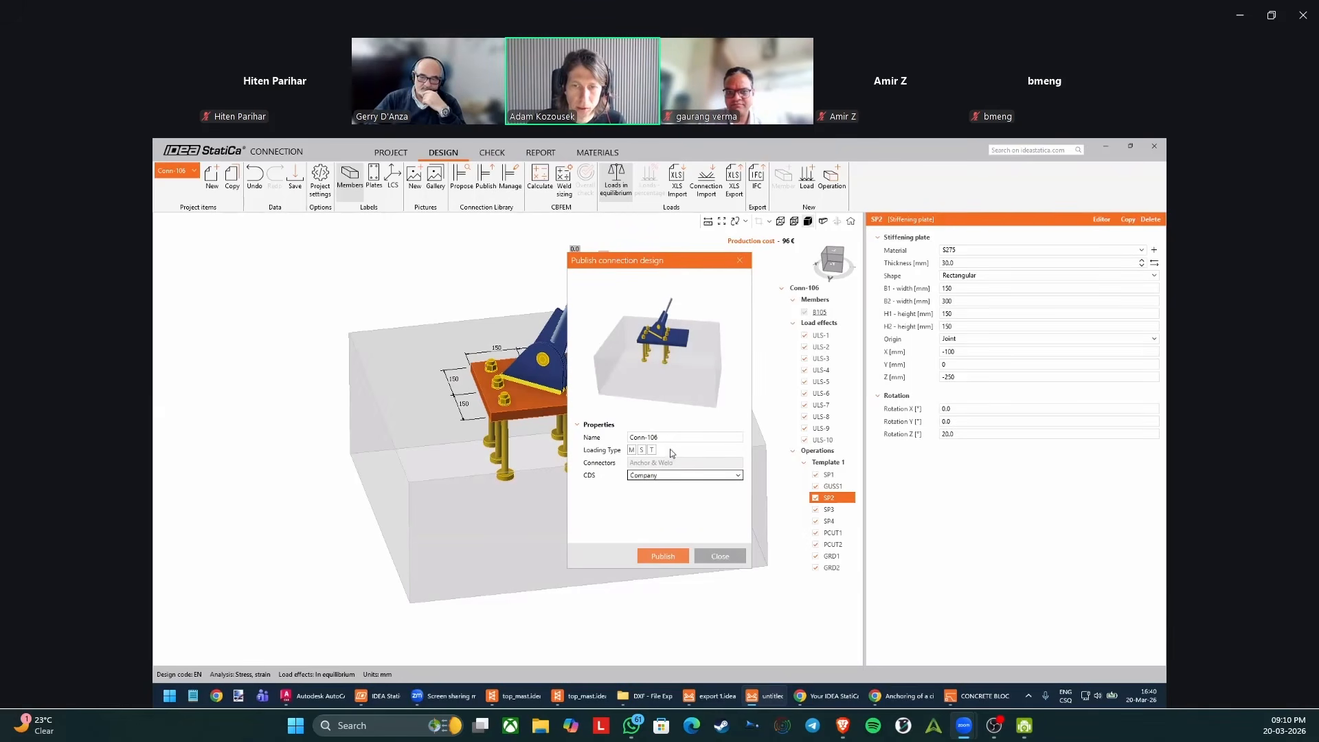
click(666, 553)
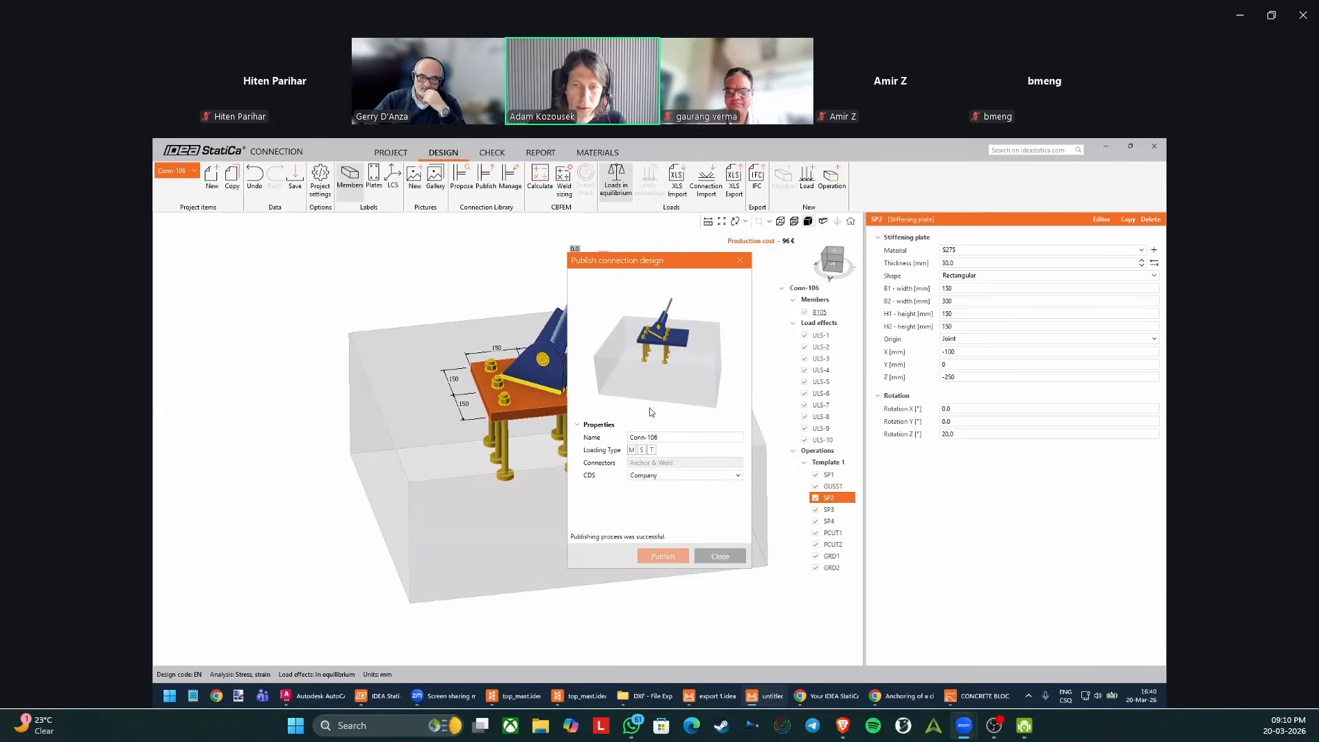
click(720, 556)
Delete all operations from Conn-106 and compare the Company and Personal designs proposed by the Connection Library.
right_click(828, 452)
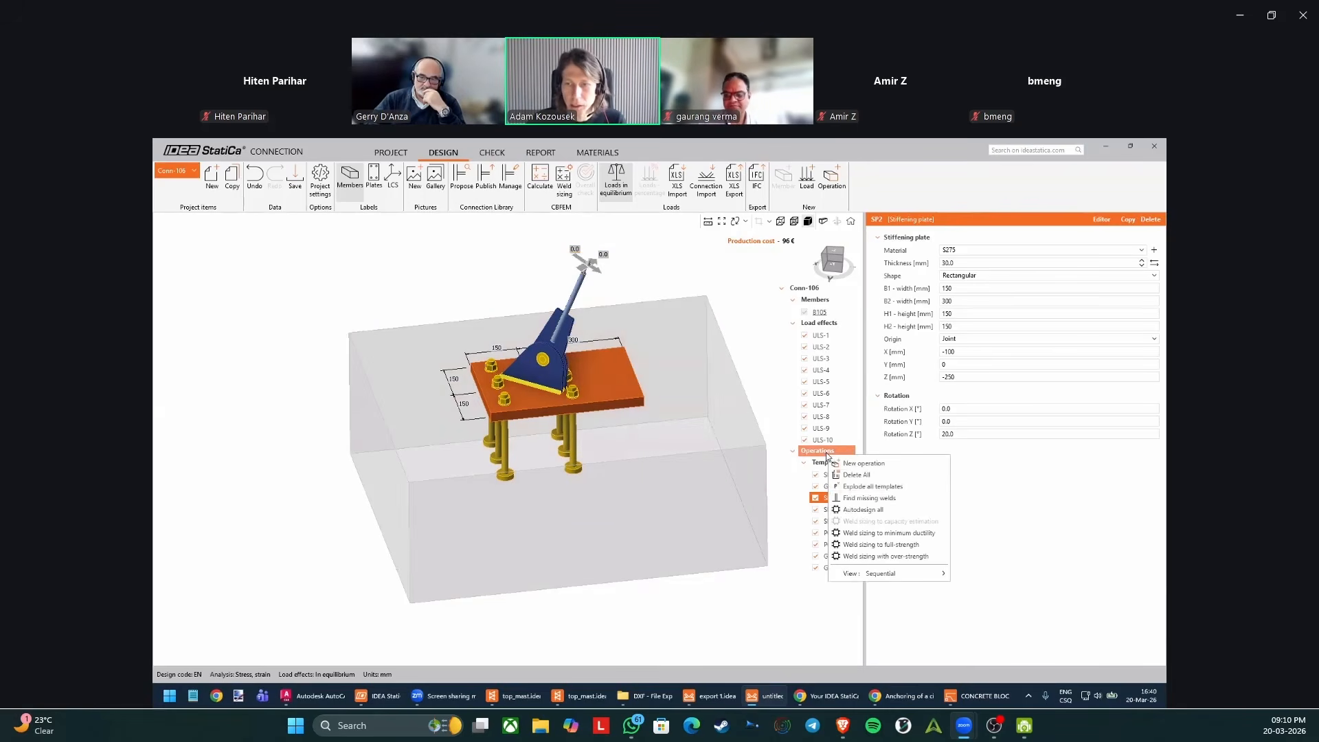
click(872, 475)
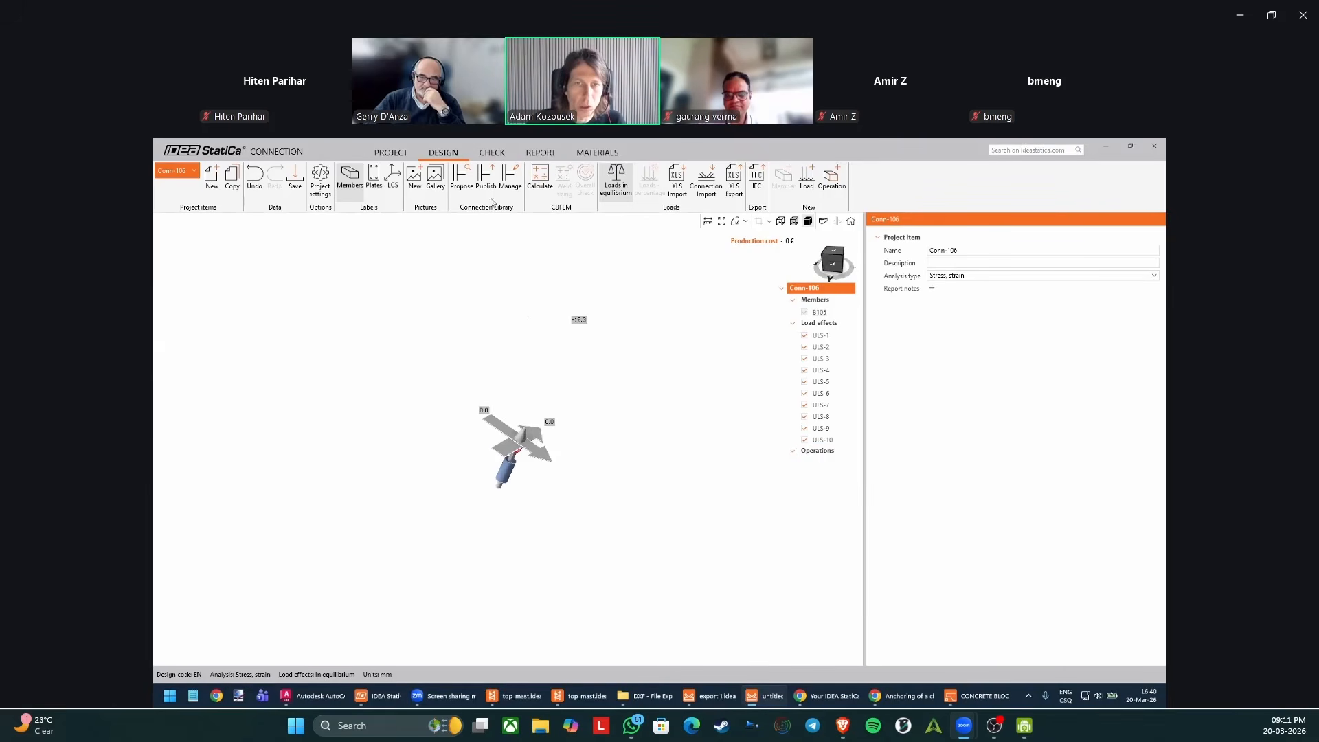
click(462, 177)
click(595, 327)
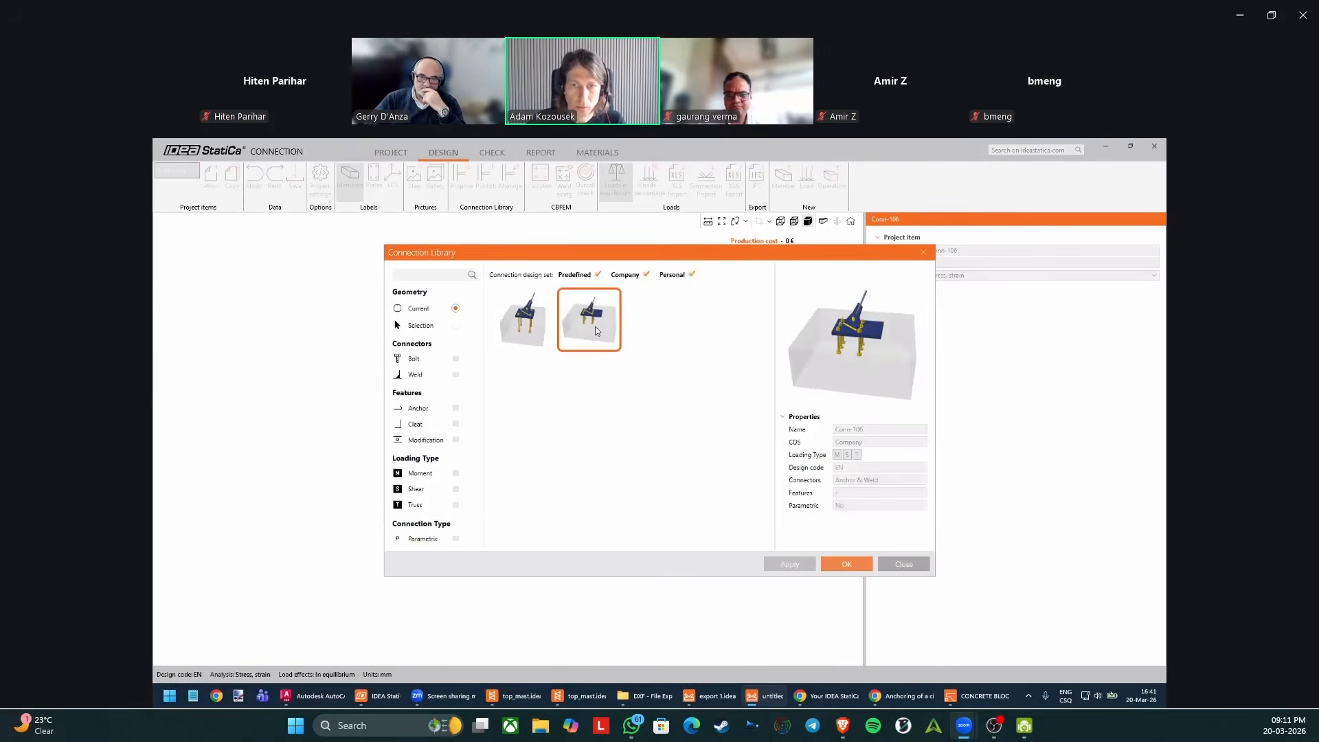
click(540, 327)
click(597, 323)
click(539, 326)
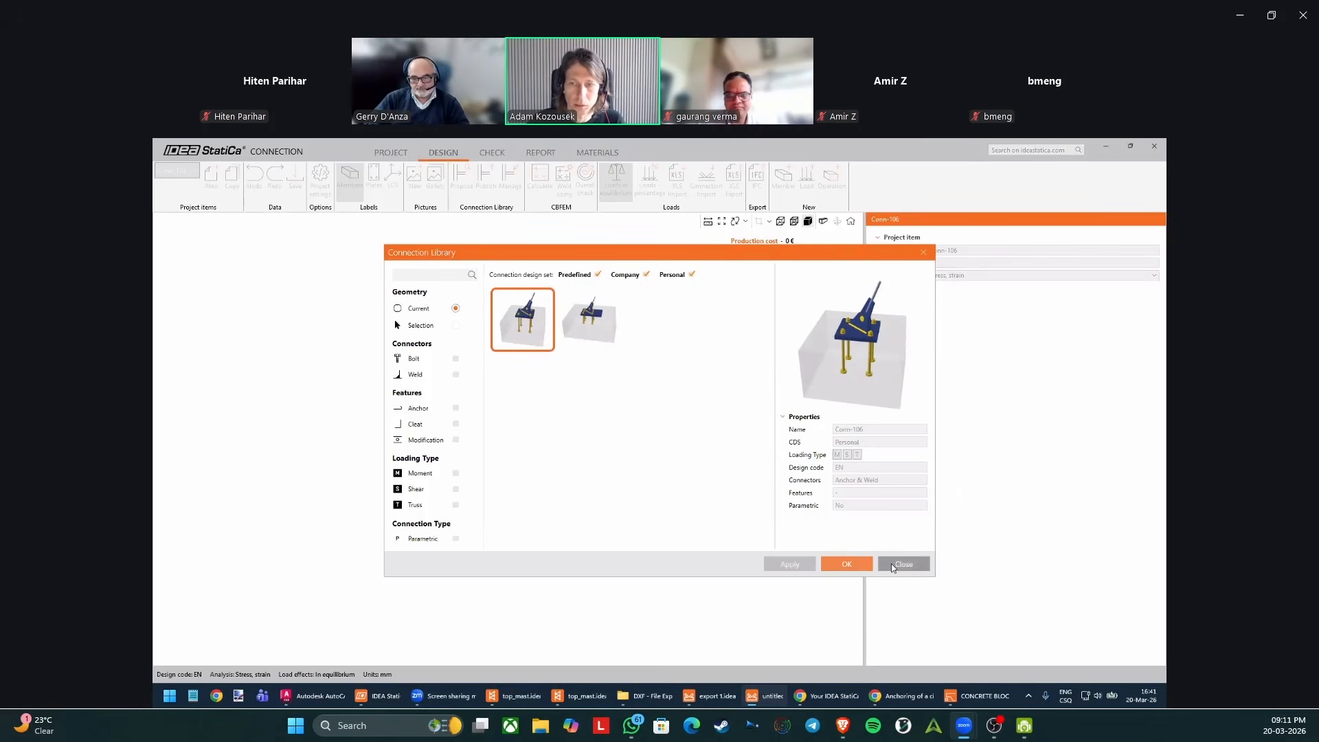
Apply the proposed Personal anchor-and-weld design to Conn-106 with its pin cap converted to D20.
click(851, 564)
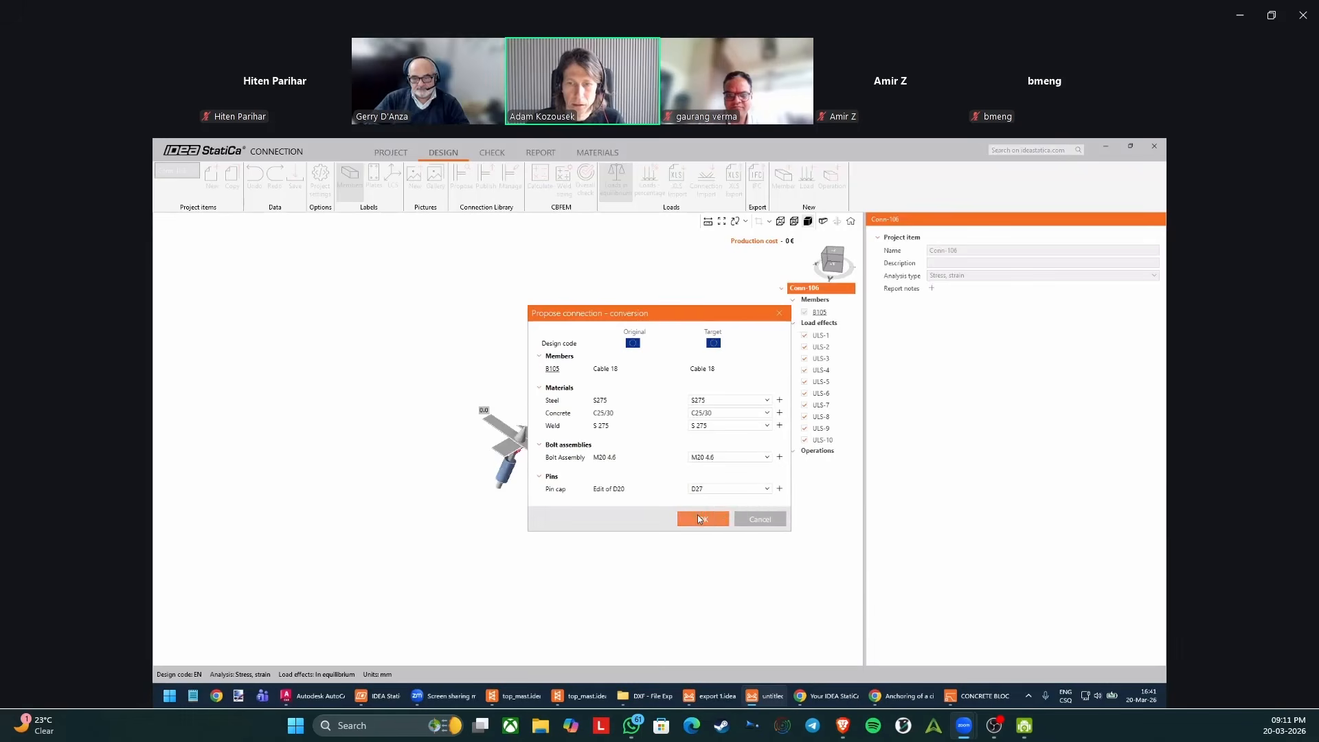
click(713, 490)
click(718, 517)
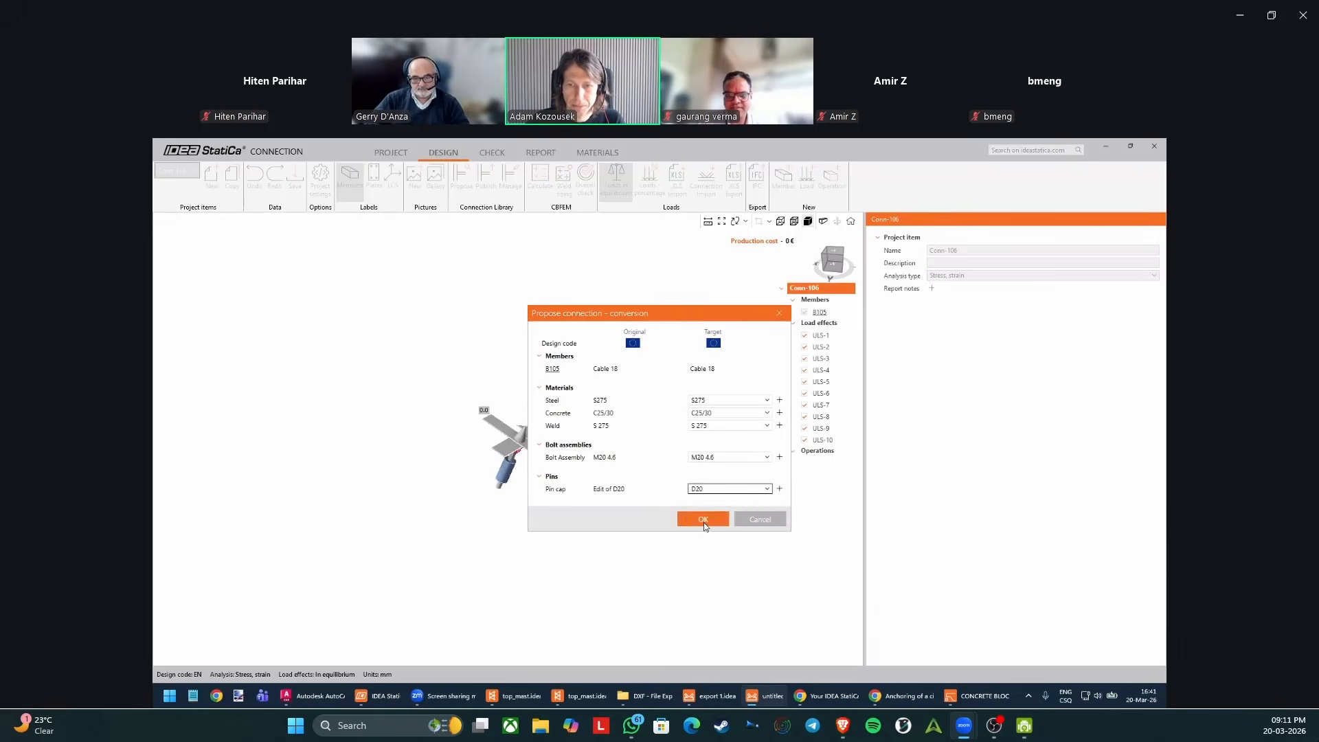
click(701, 520)
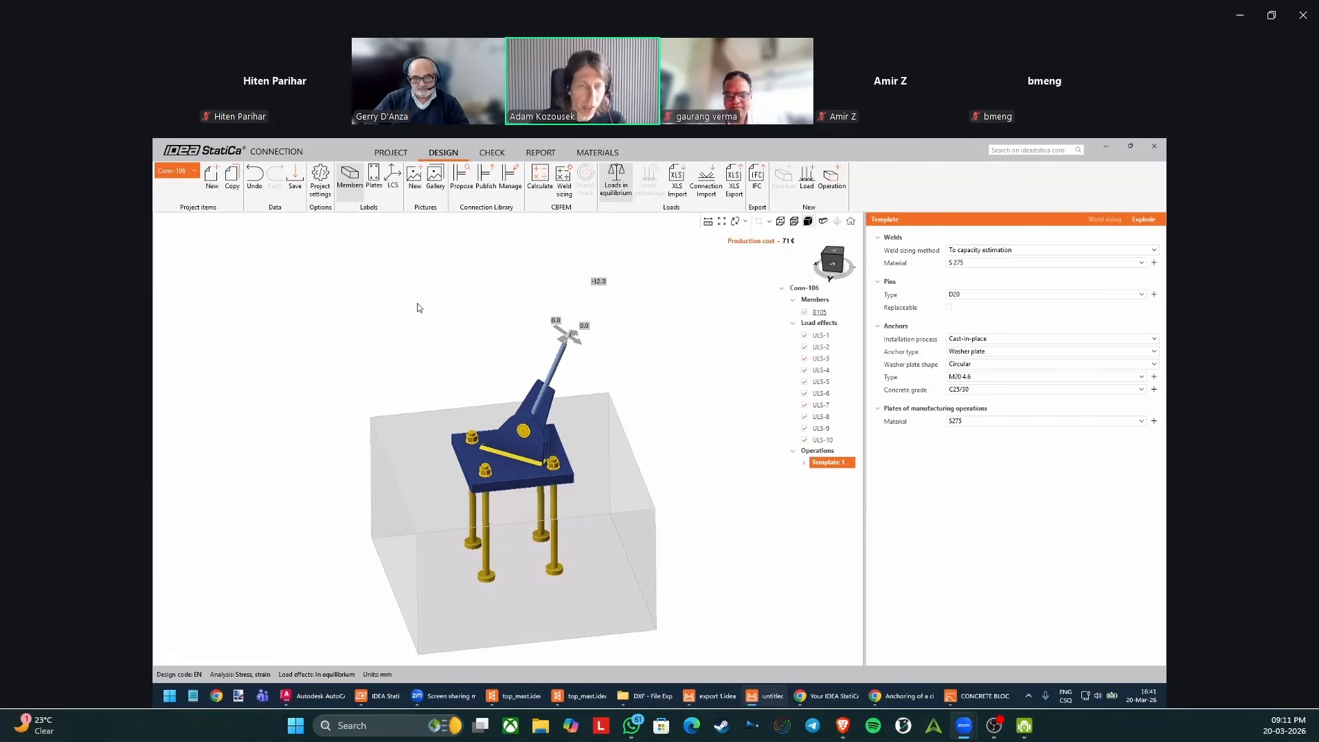
Save the Conn-106 project, close its Connection window, and switch to the top_mast project in Checkbot.
click(294, 177)
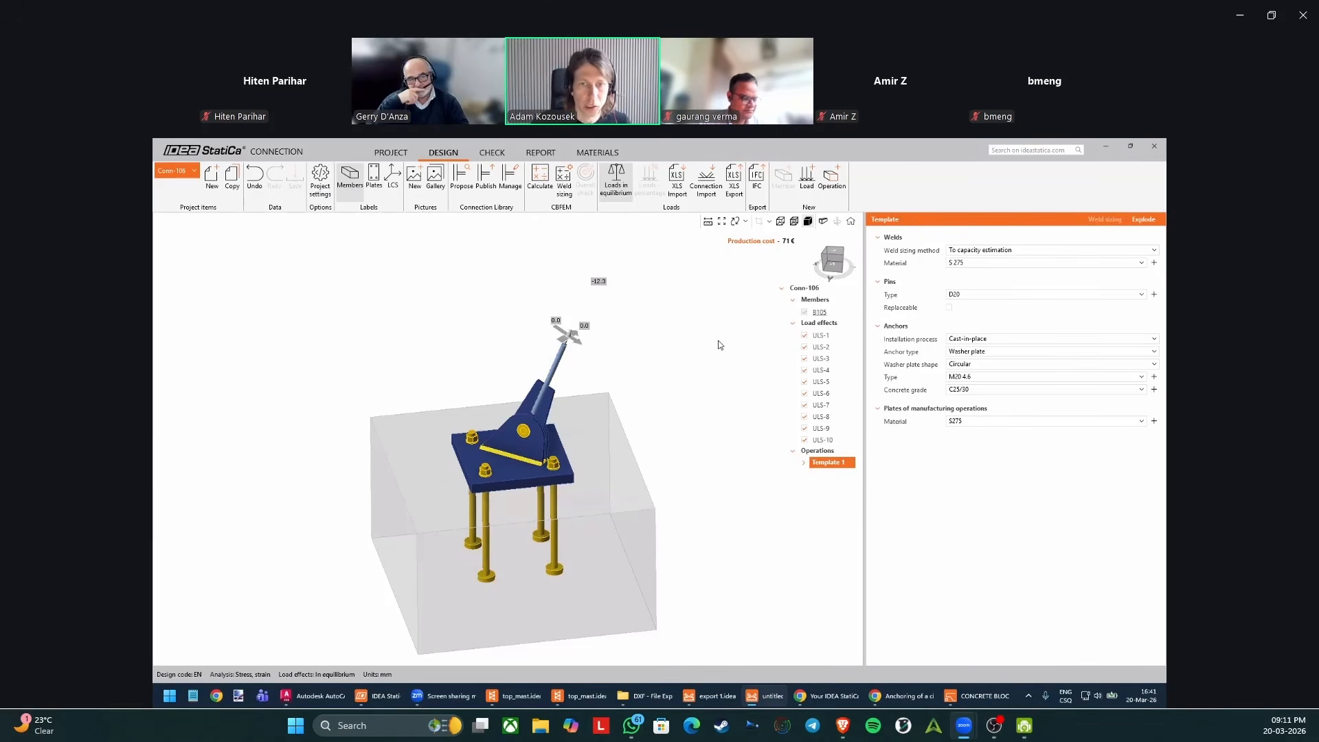
click(1157, 149)
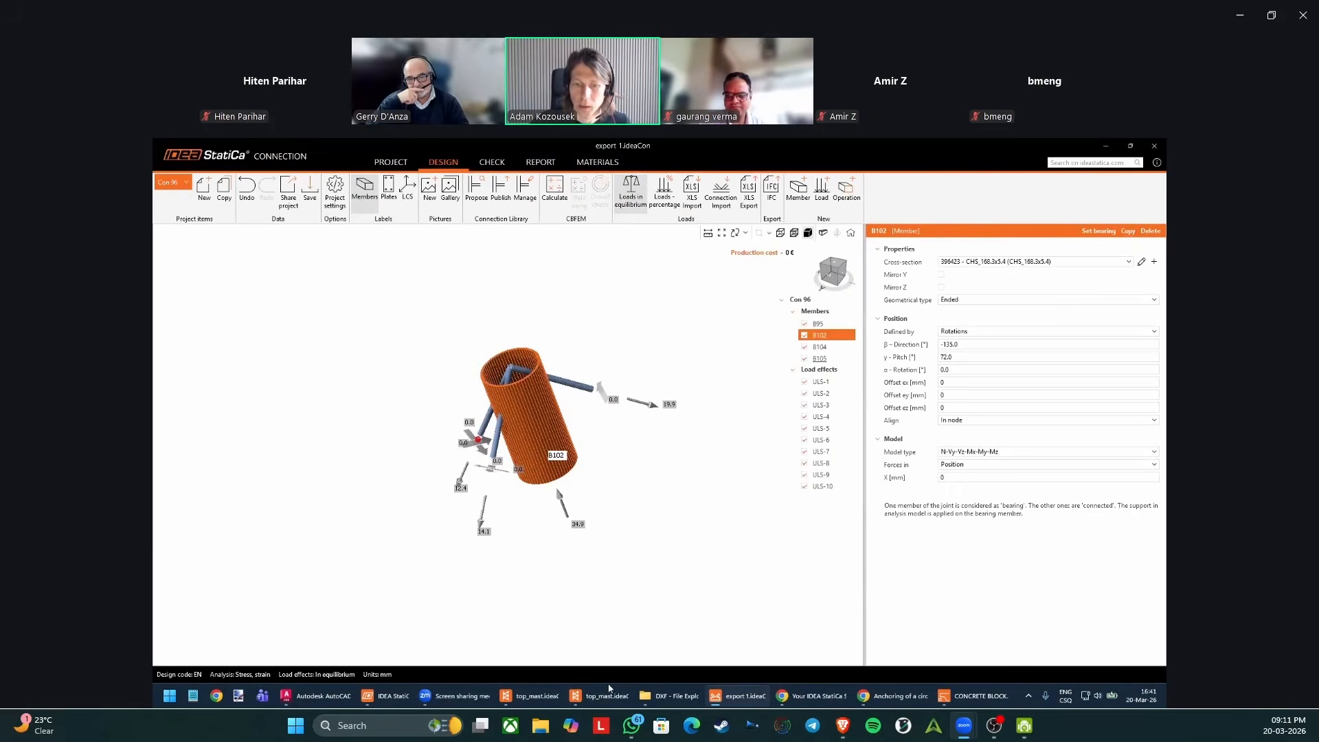
click(568, 696)
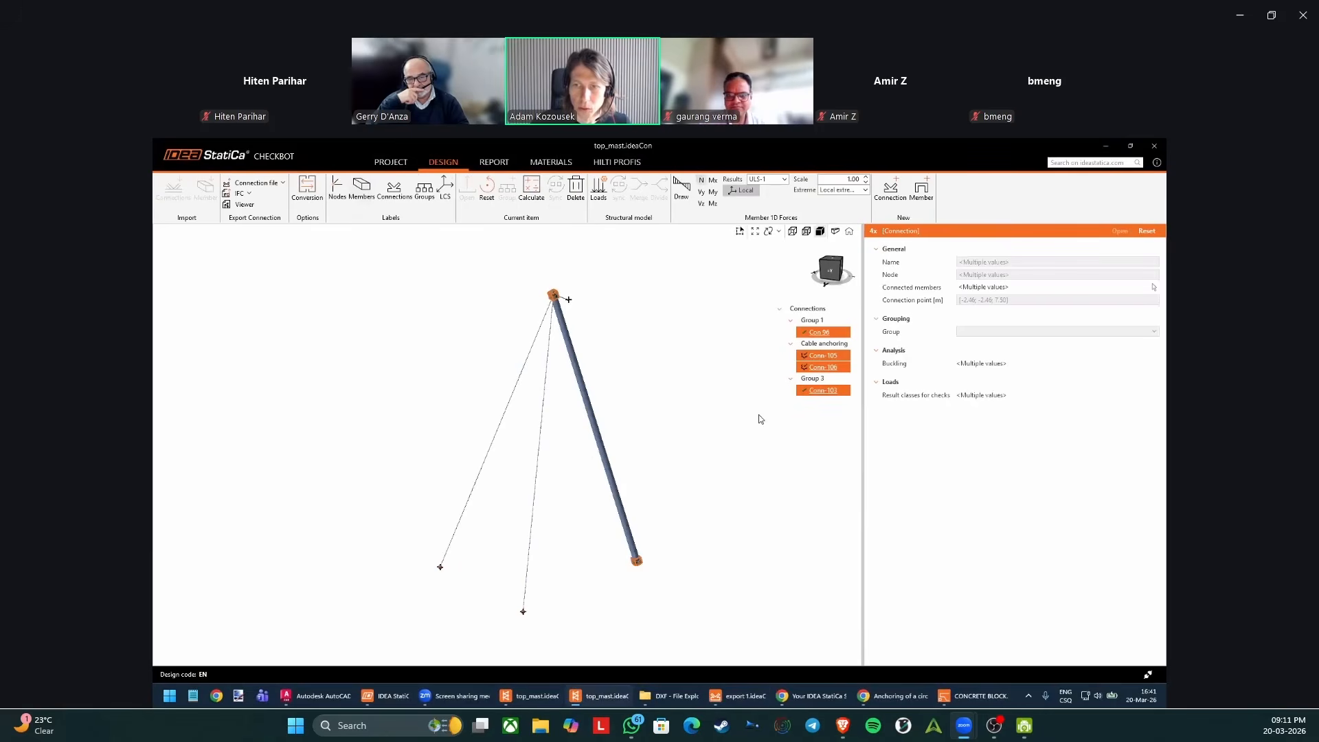
Calculate all connections in the Cable anchoring group.
click(829, 367)
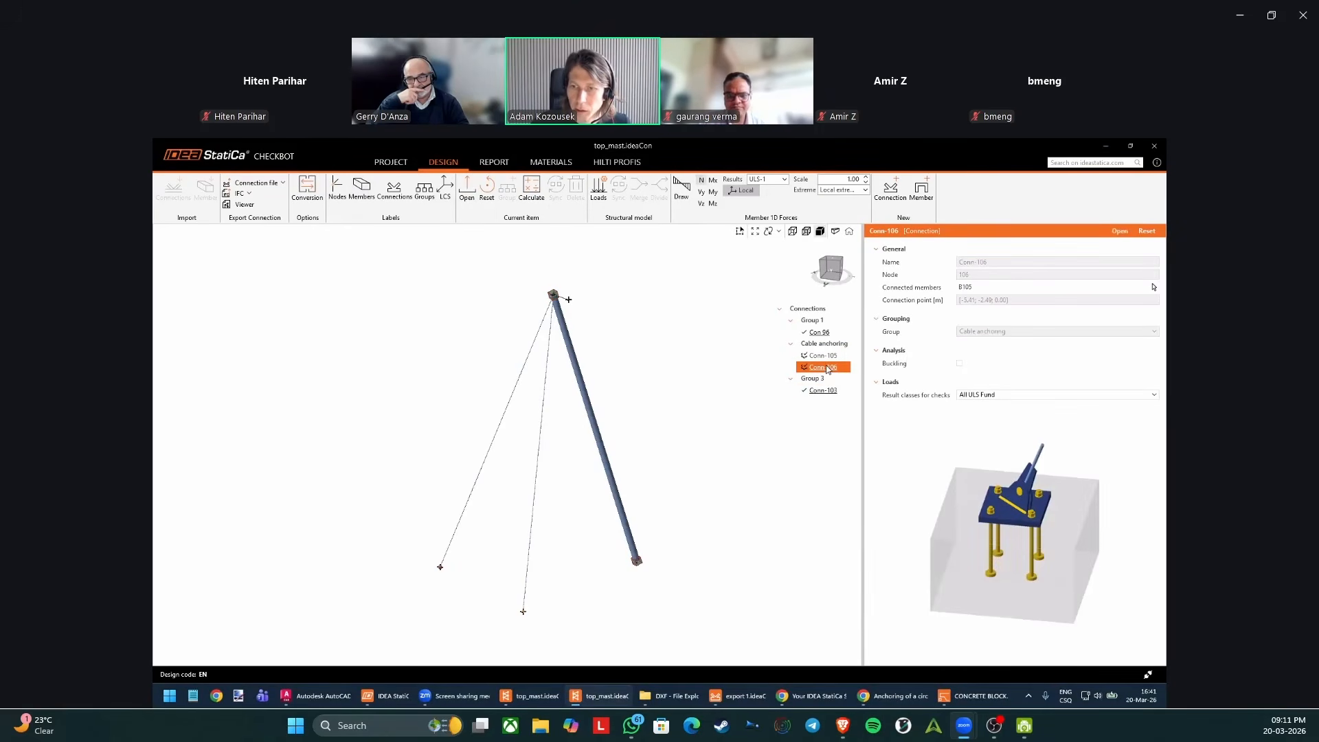
ctrl+click(827, 356)
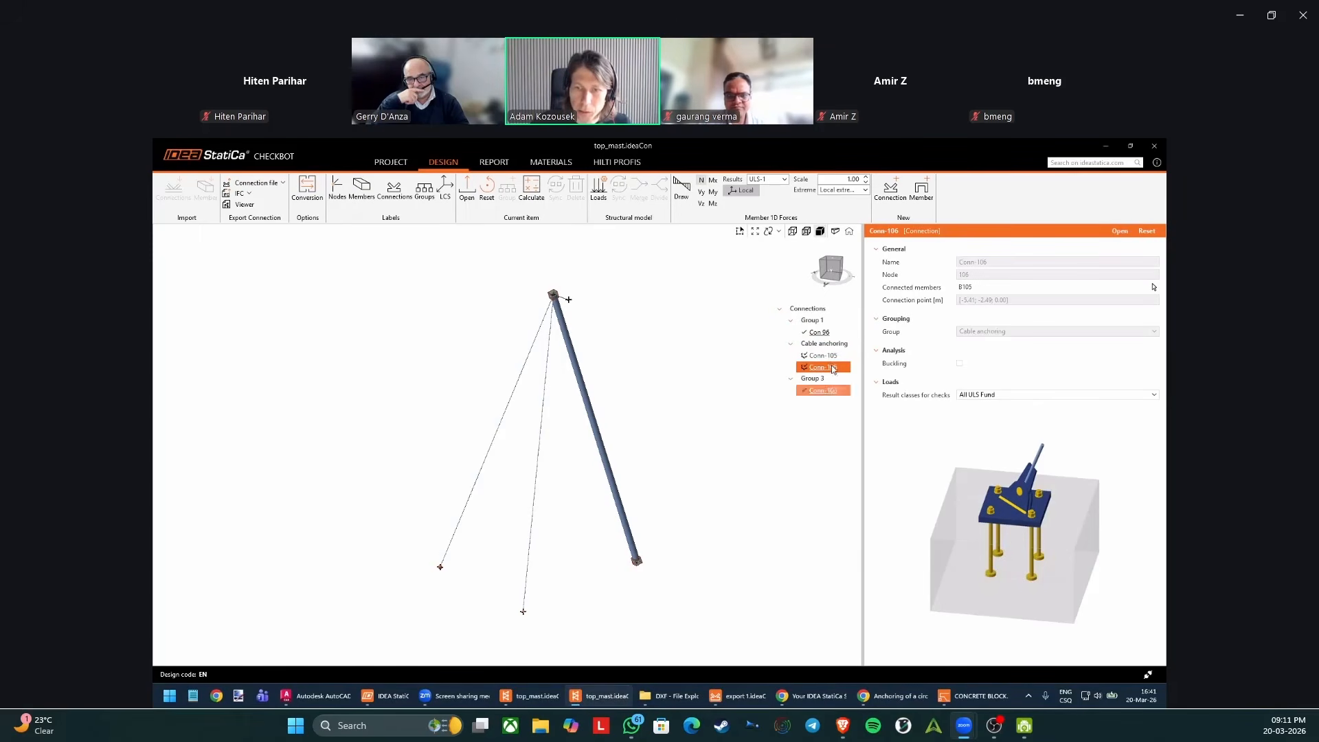
right_click(832, 334)
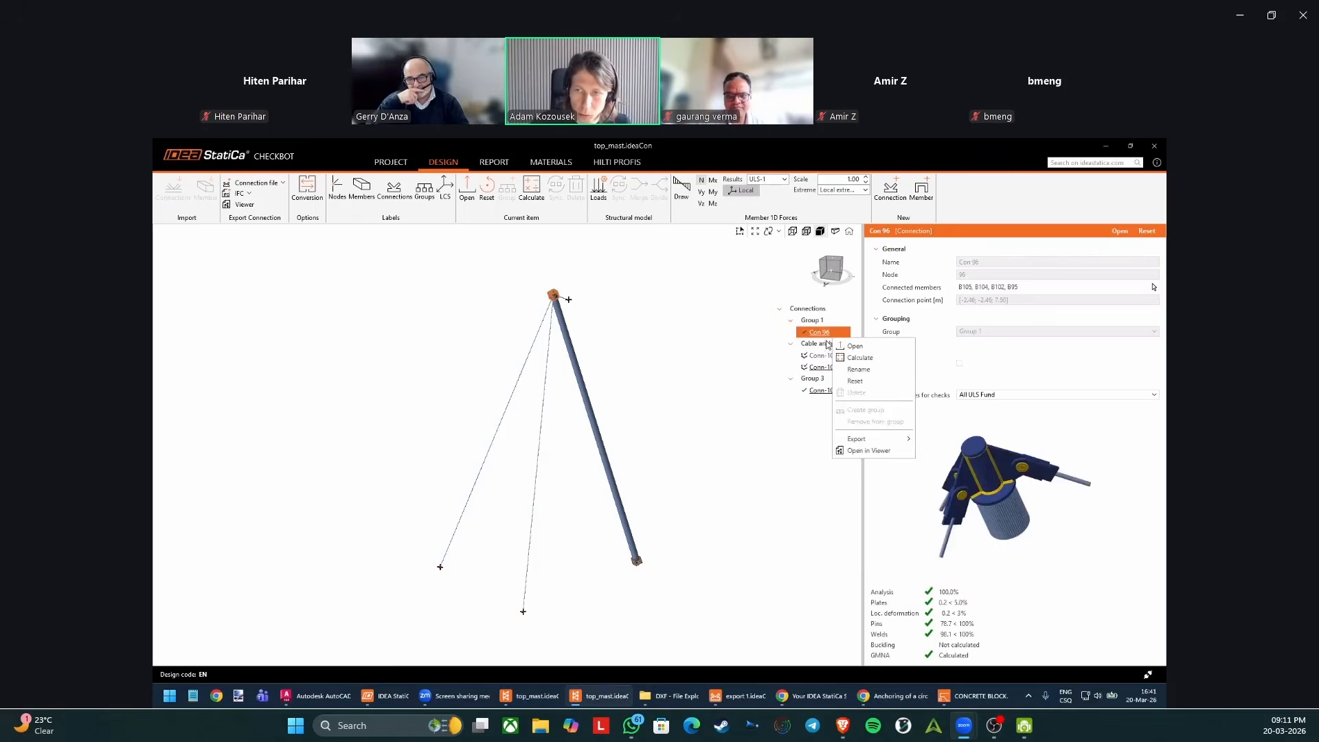
right_click(823, 346)
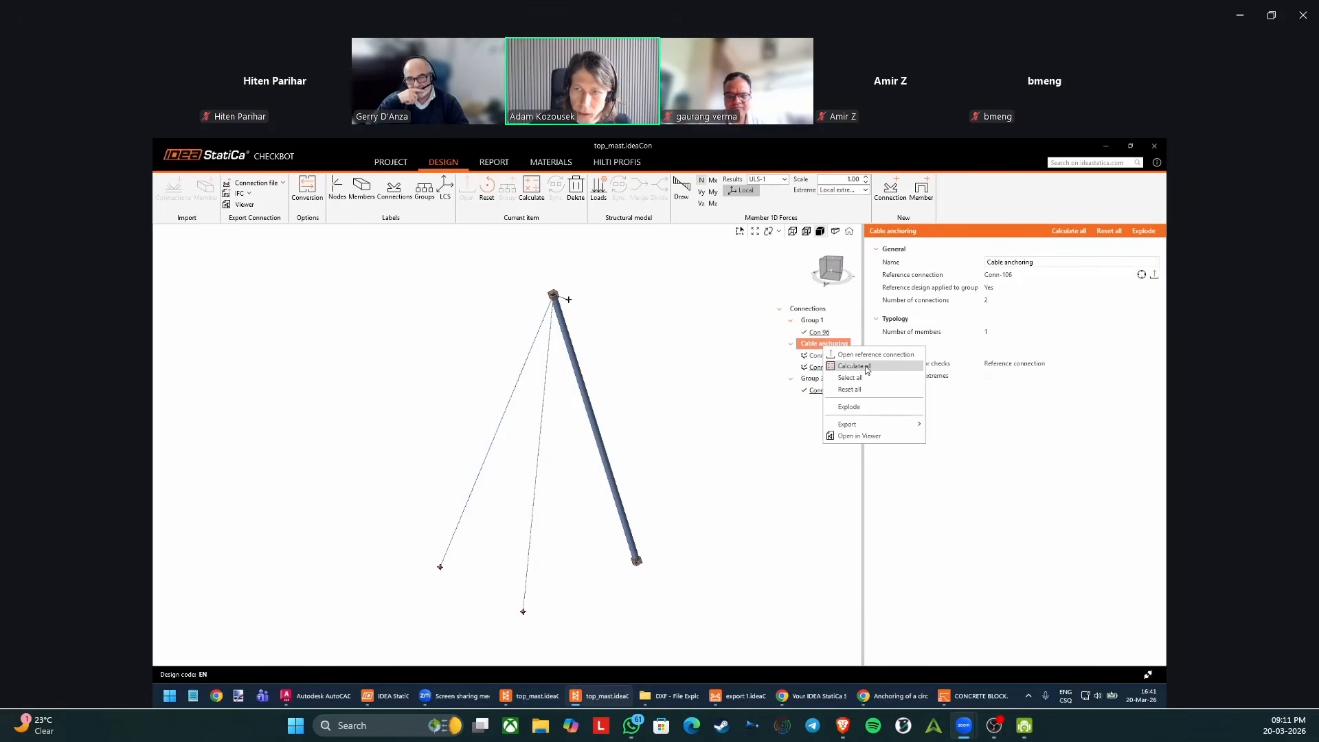
click(868, 368)
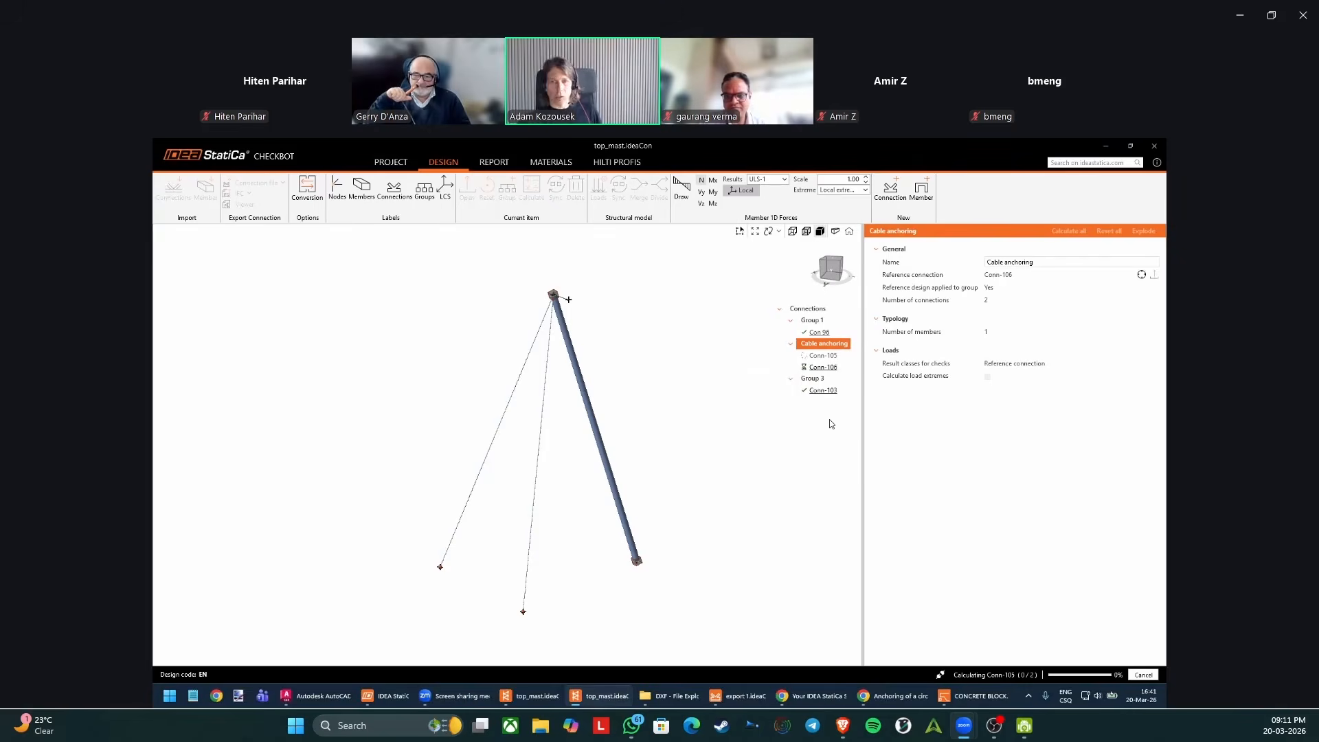
Compare the calculation check results of Conn-105 and Conn-106 in the Cable anchoring group.
click(828, 356)
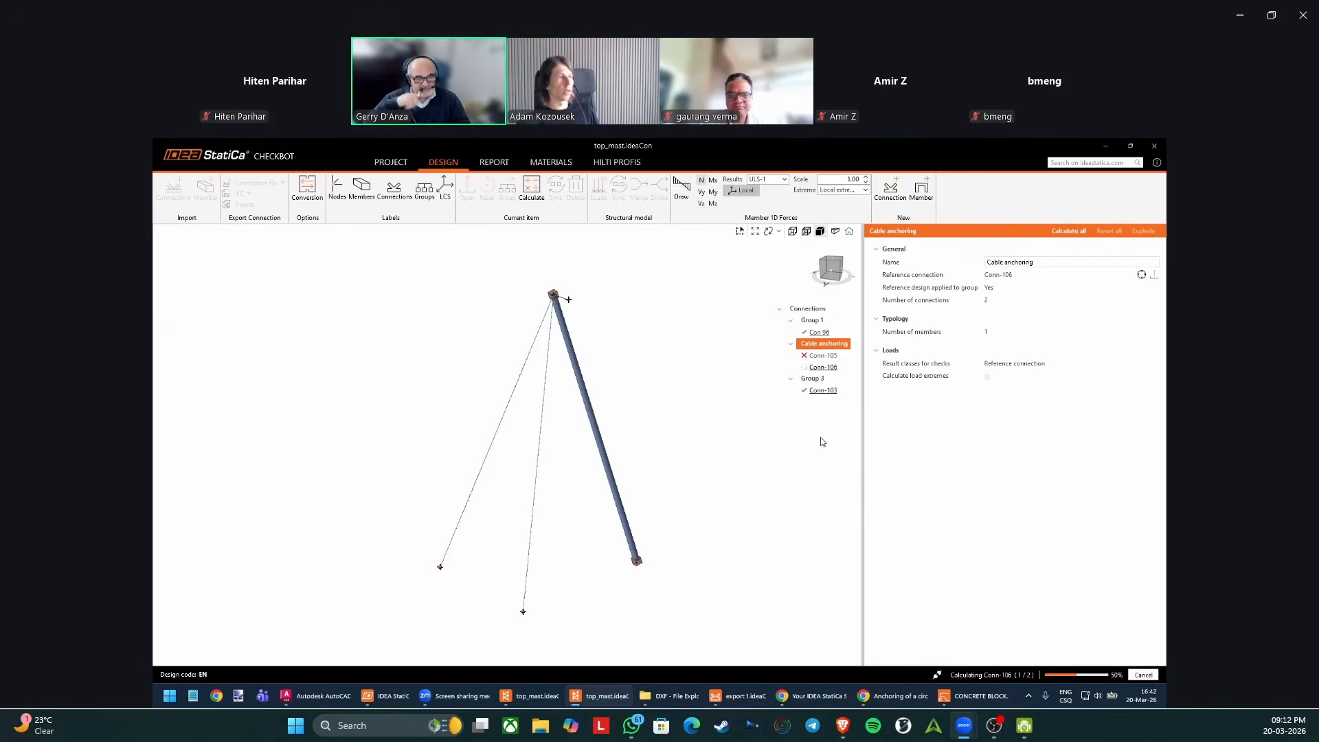
click(824, 355)
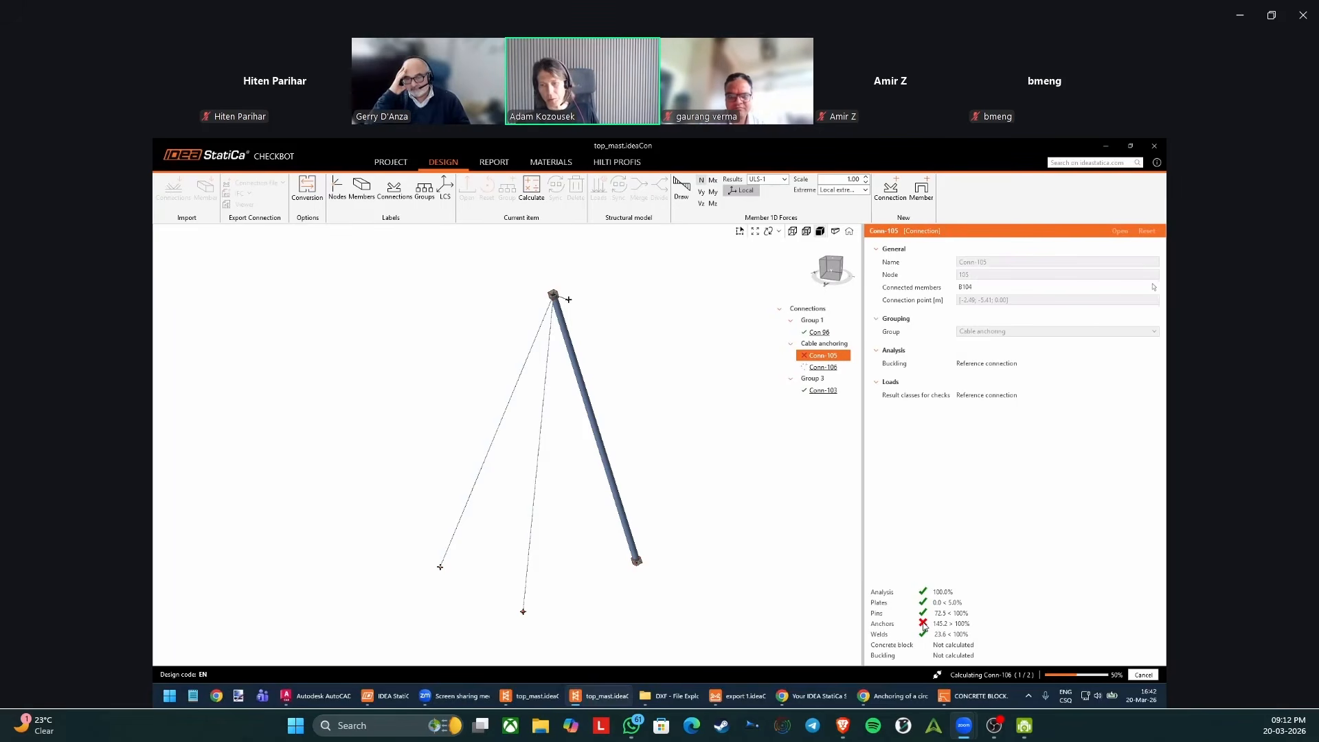
click(830, 370)
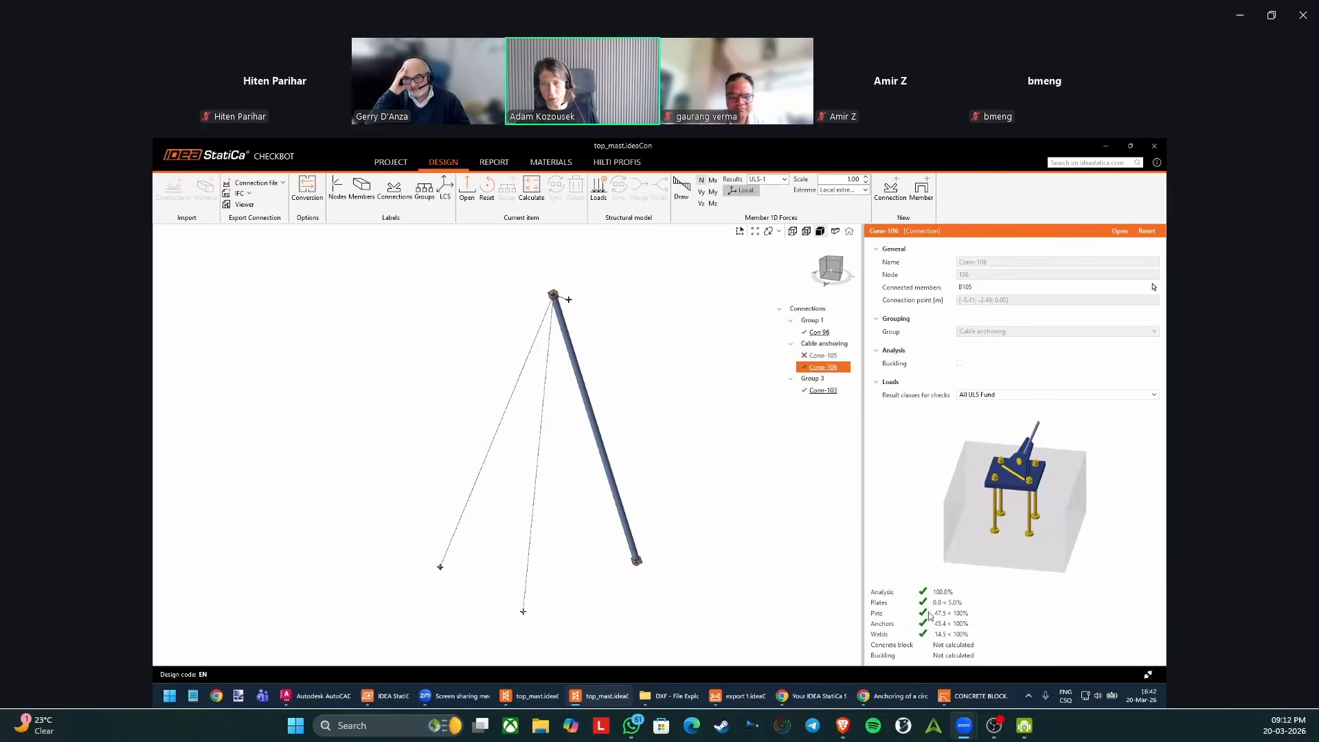
click(823, 355)
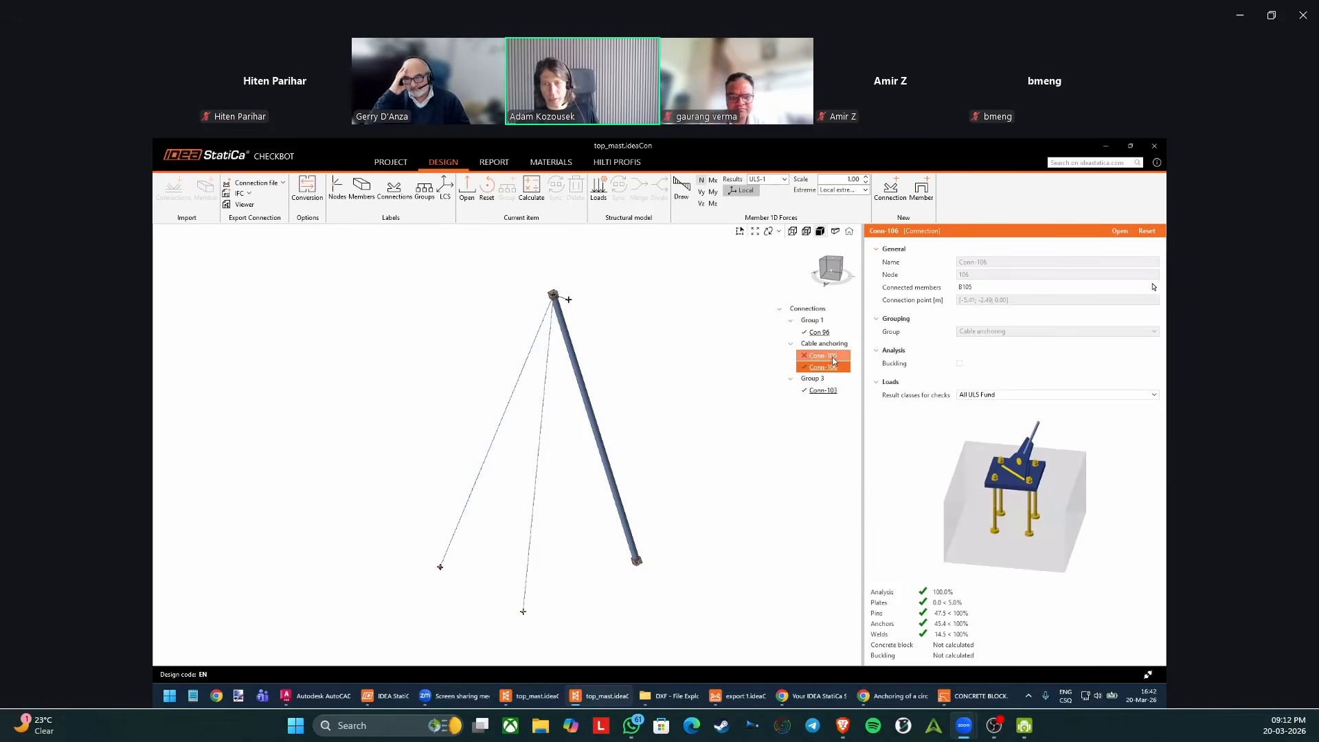
Open Conn-105 in the Connection application and compare its anchorage orientation with the cables in the Checkbot model.
click(1124, 230)
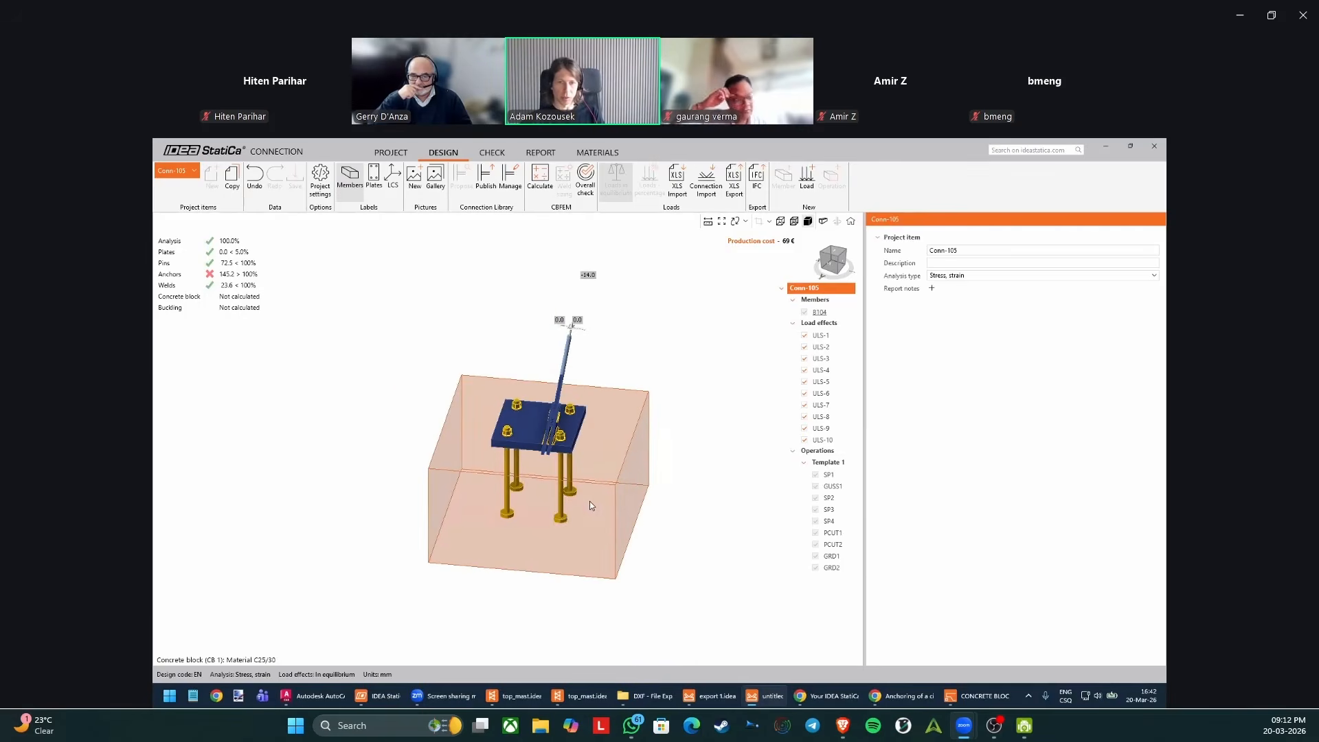
right_drag(589, 501, 515, 454)
scroll(500, 477, up, 5)
scroll(515, 450, down, 5)
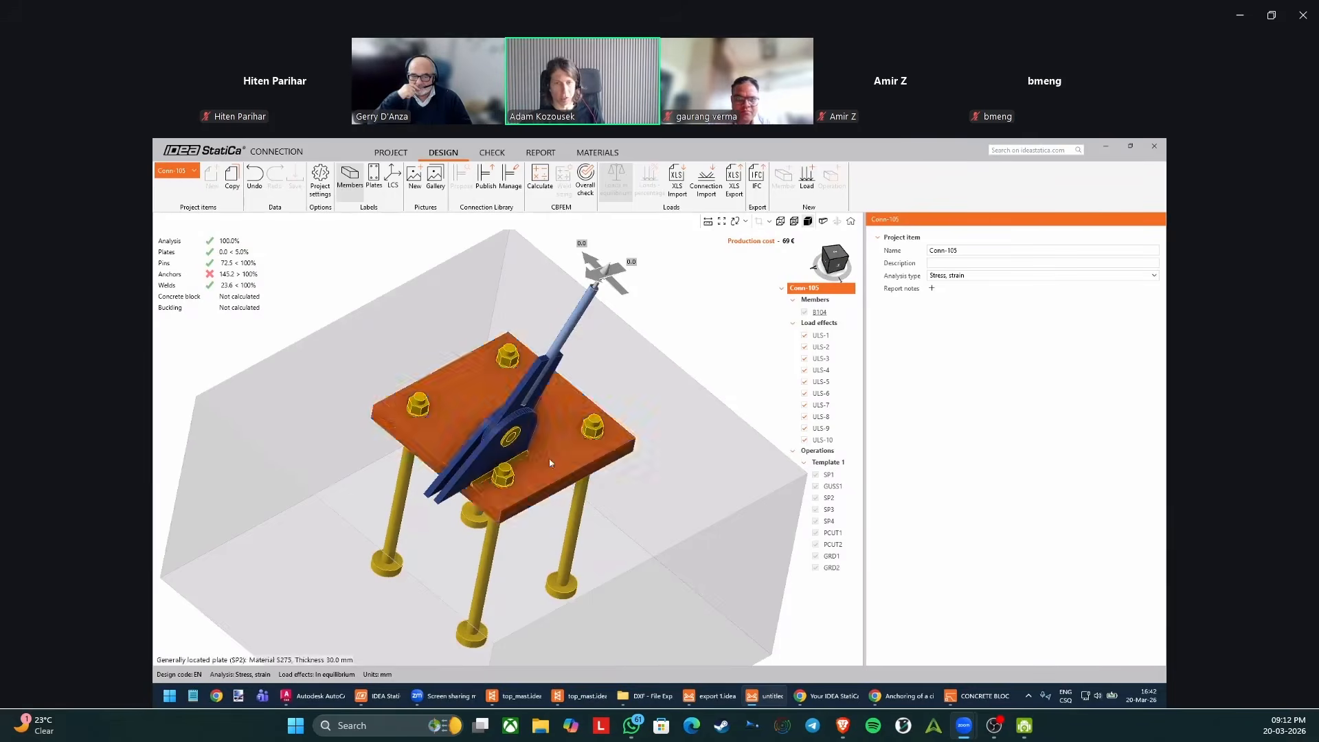
click(579, 697)
right_drag(597, 496, 595, 539)
click(541, 529)
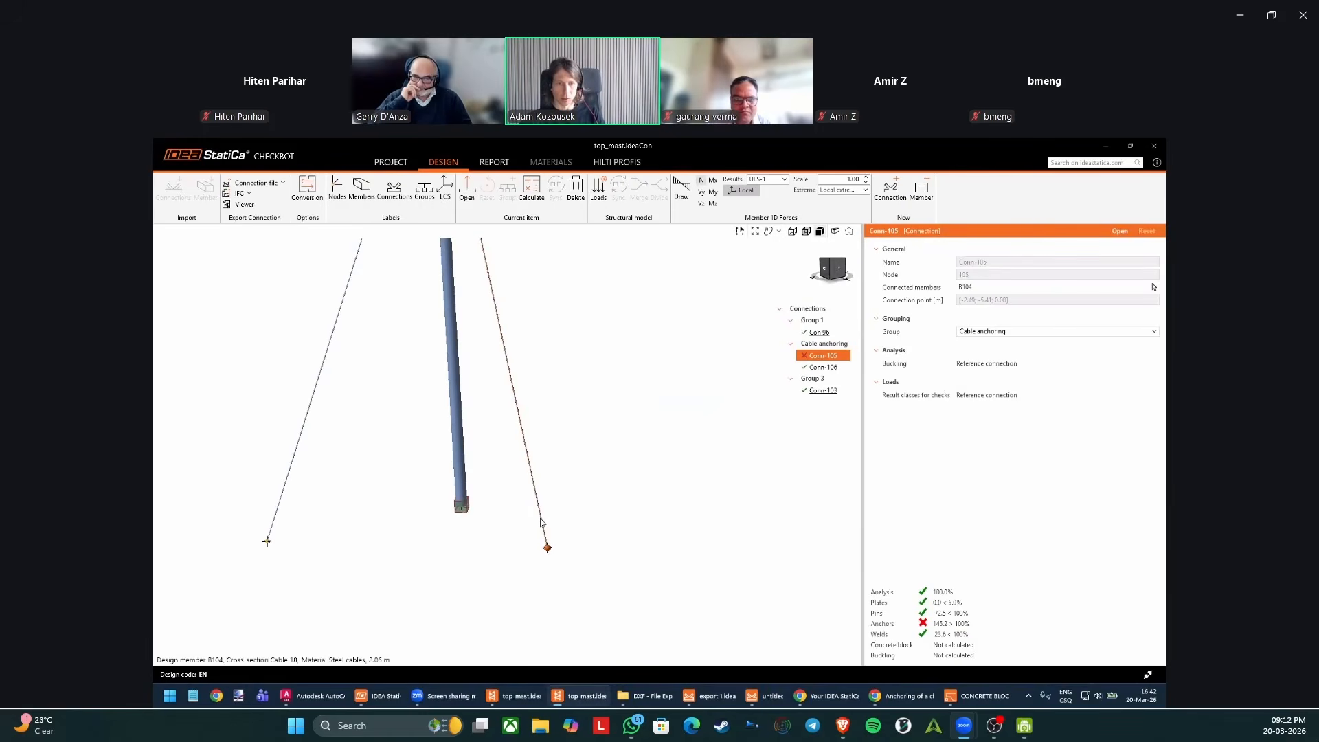
right_drag(282, 493, 386, 537)
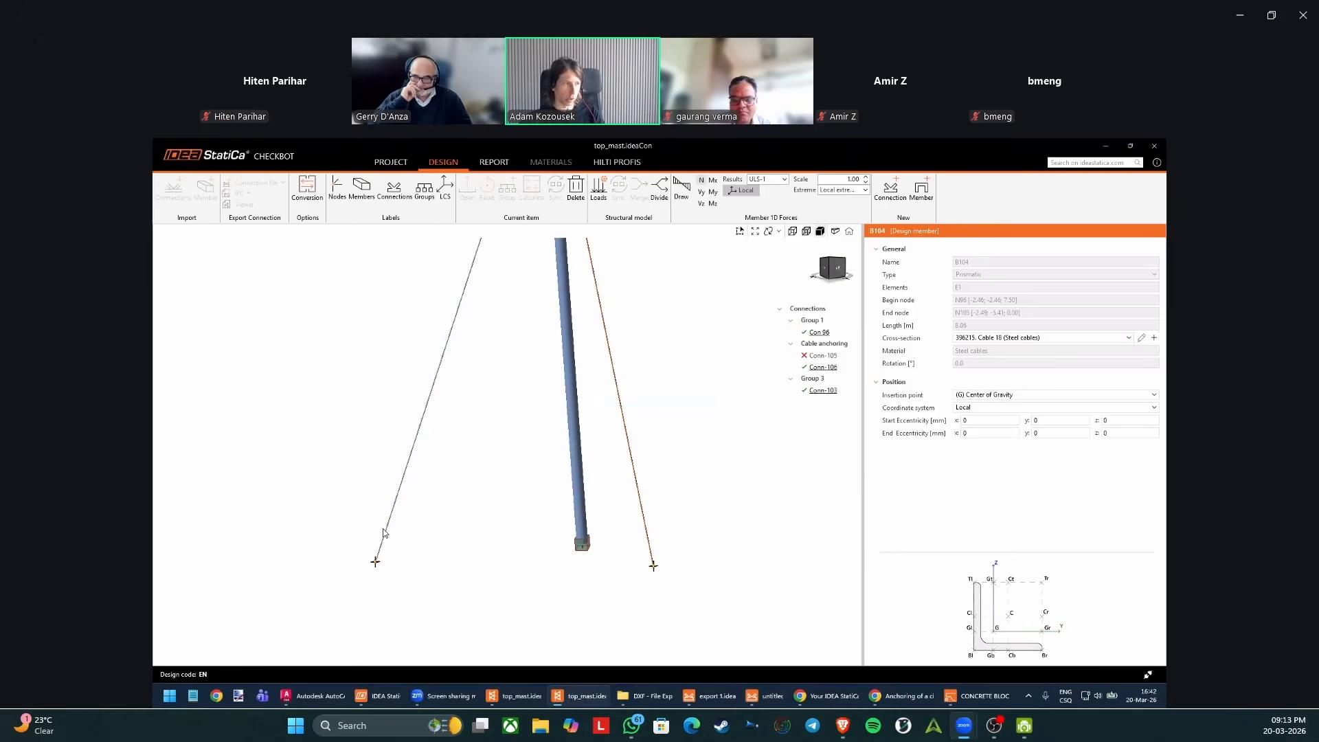
click(773, 695)
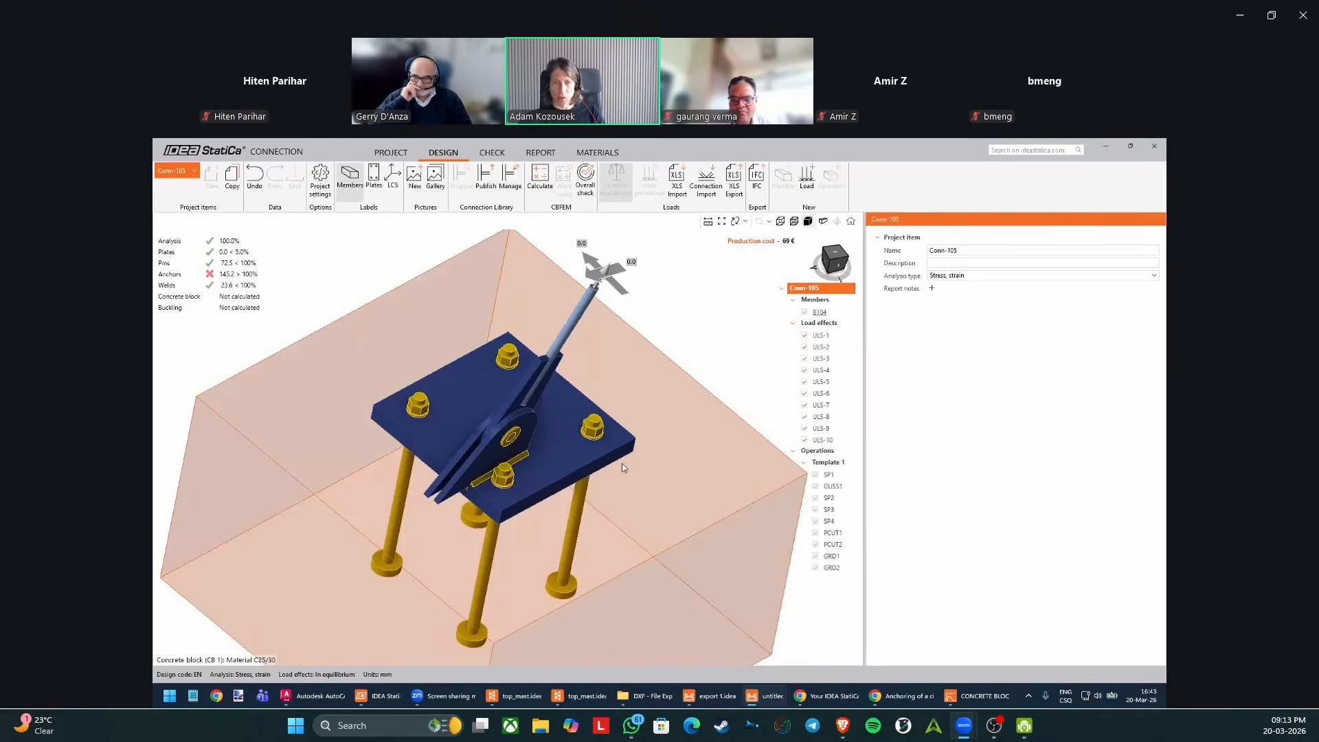
right_drag(622, 463, 567, 415)
scroll(567, 415, down, 3)
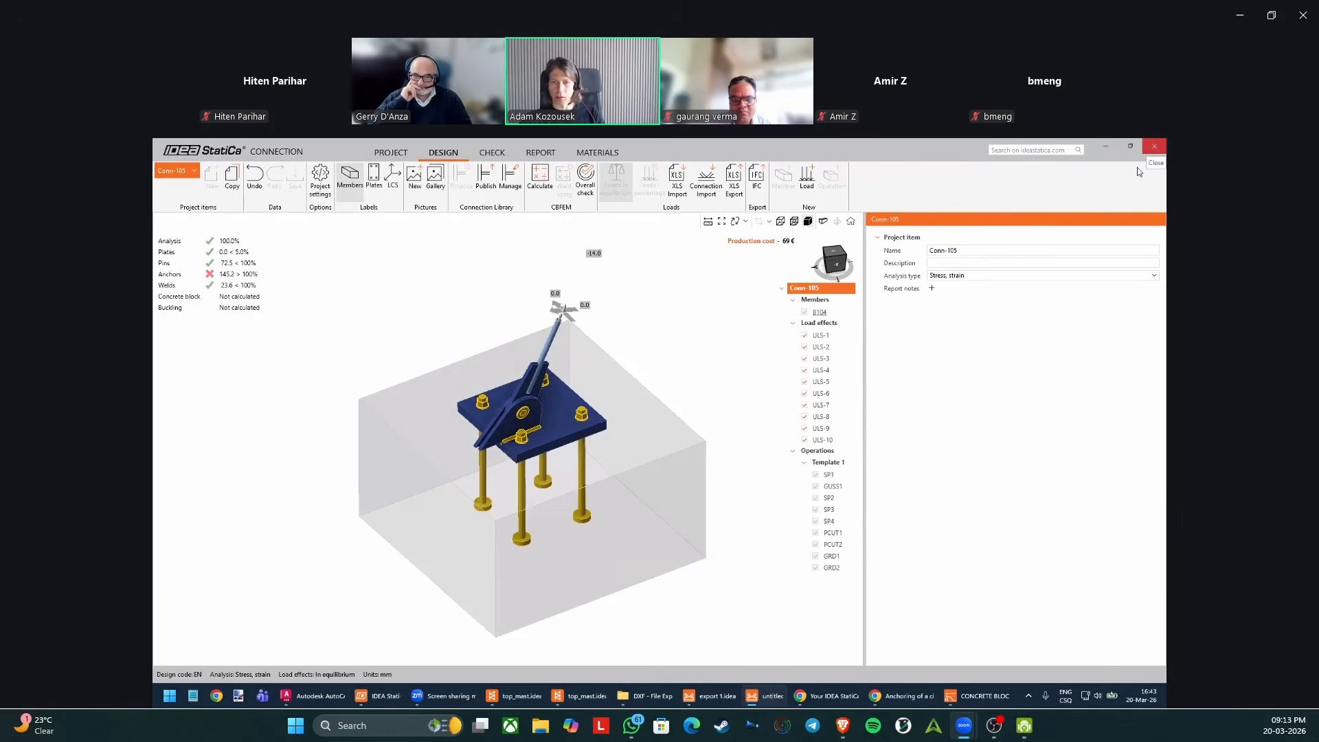
Inspect the properties of plates SP3, SP2 and SP4 in Conn-105.
click(525, 406)
scroll(526, 405, up, 2)
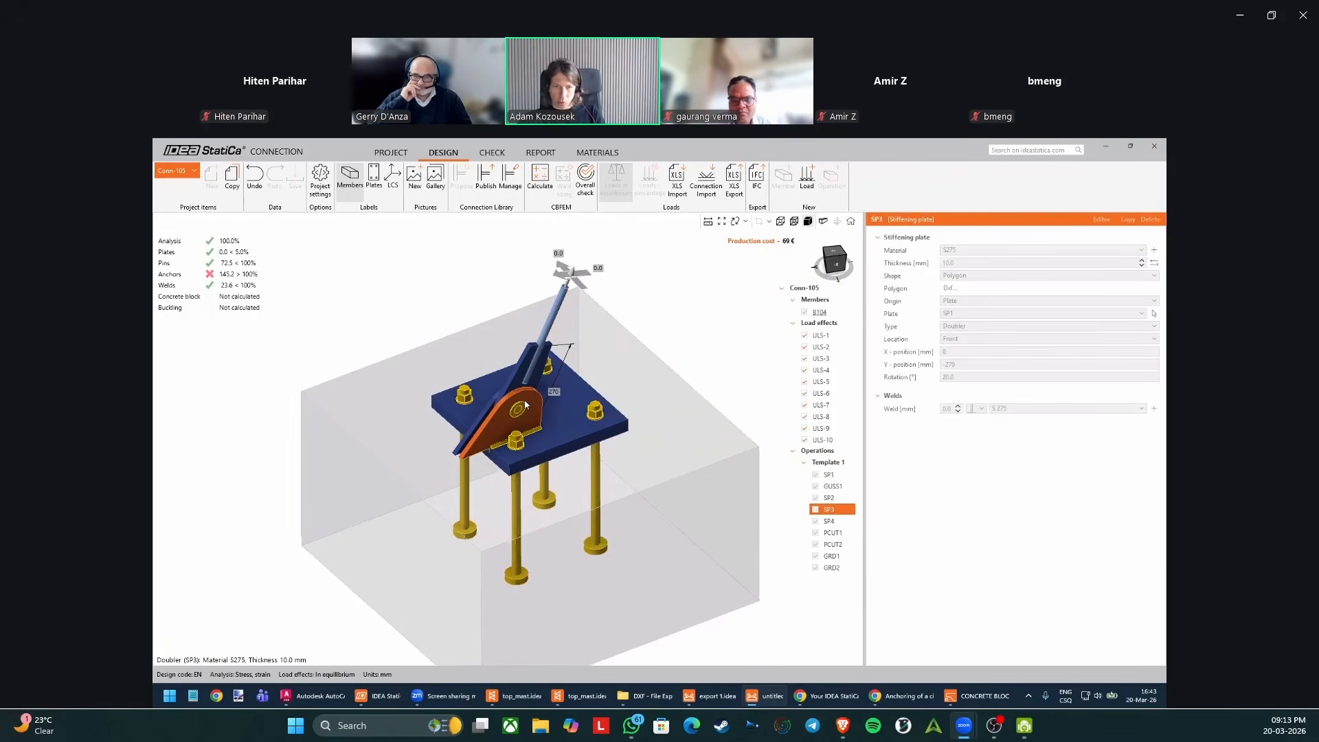
click(569, 415)
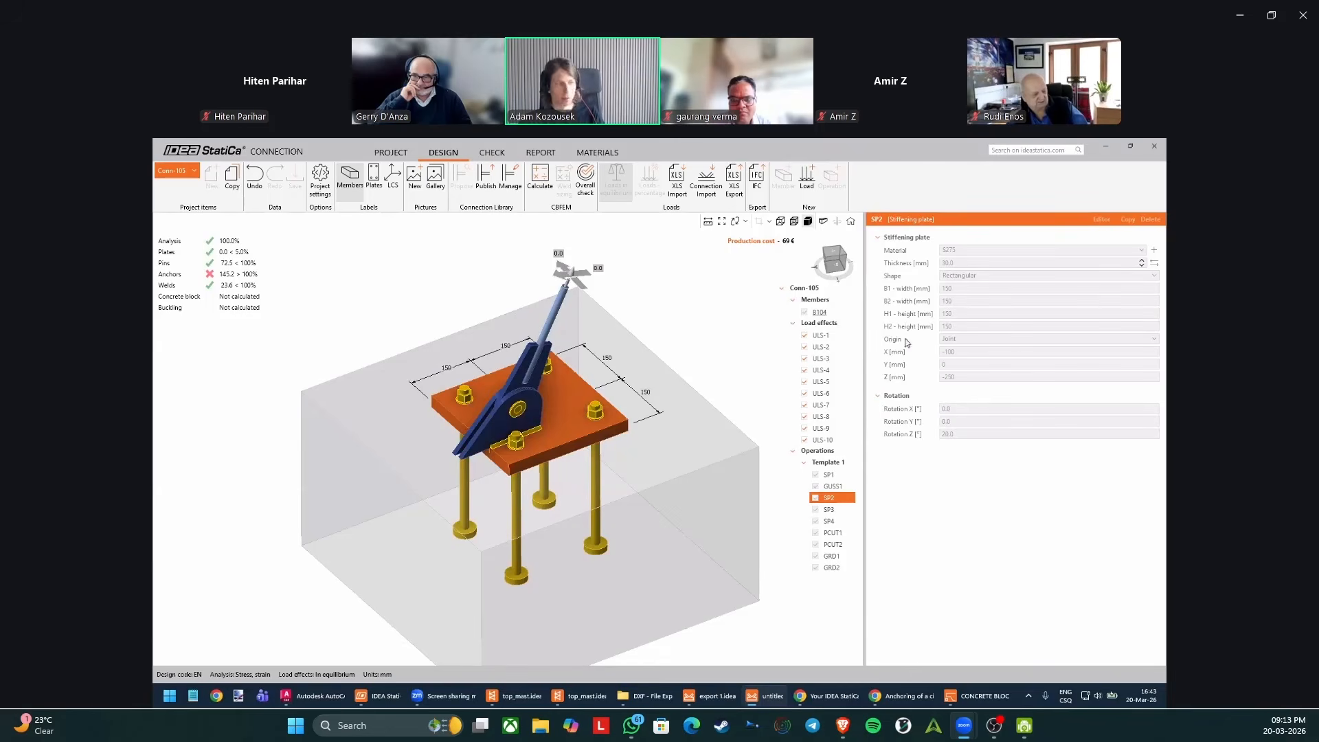
click(842, 520)
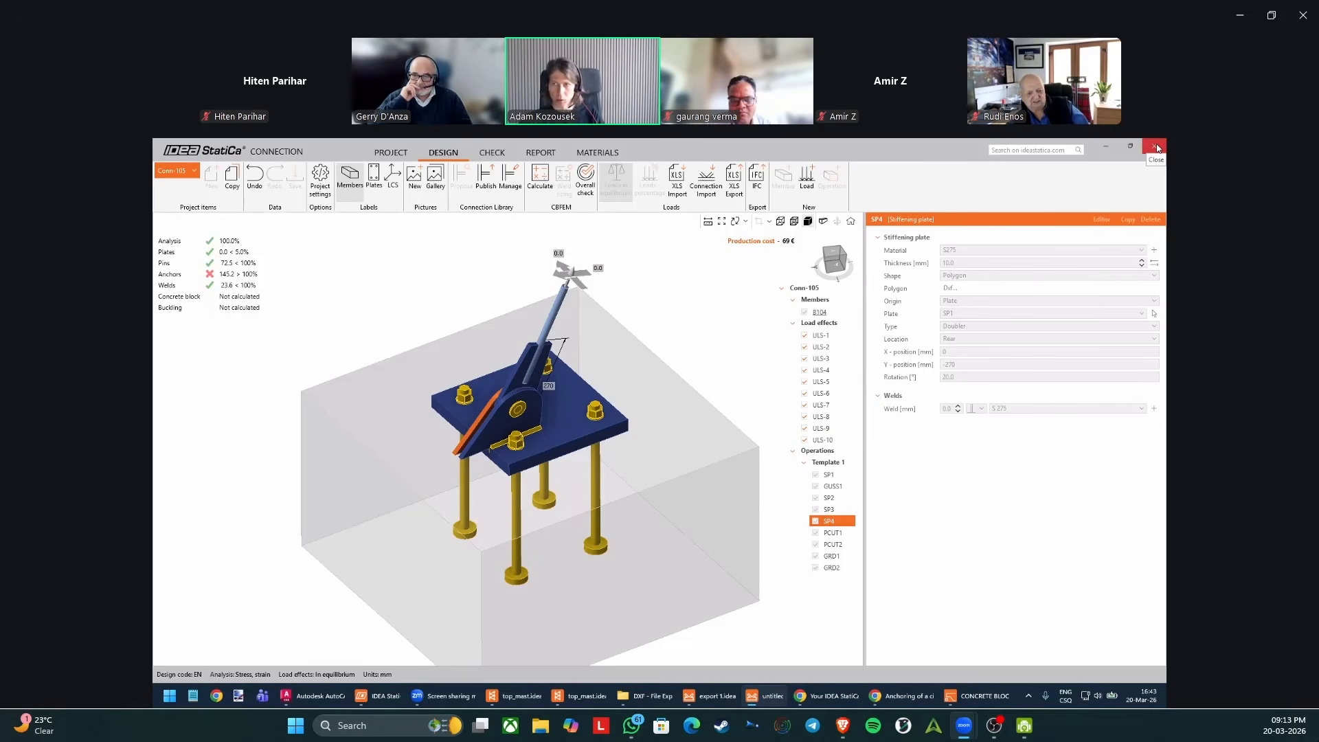
Compare Conn-105 with Conn-106 in Checkbot, and close the Conn-105 Connection window.
double_click(859, 155)
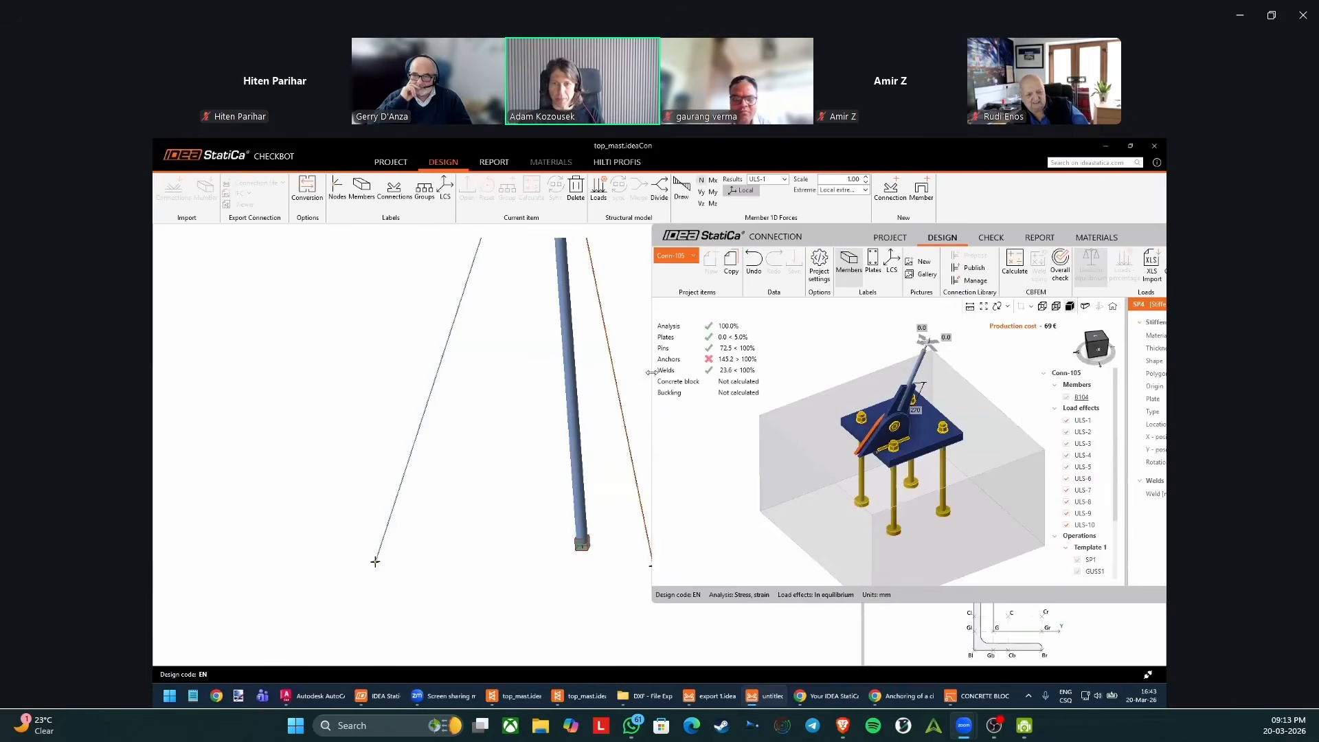
click(642, 368)
click(843, 357)
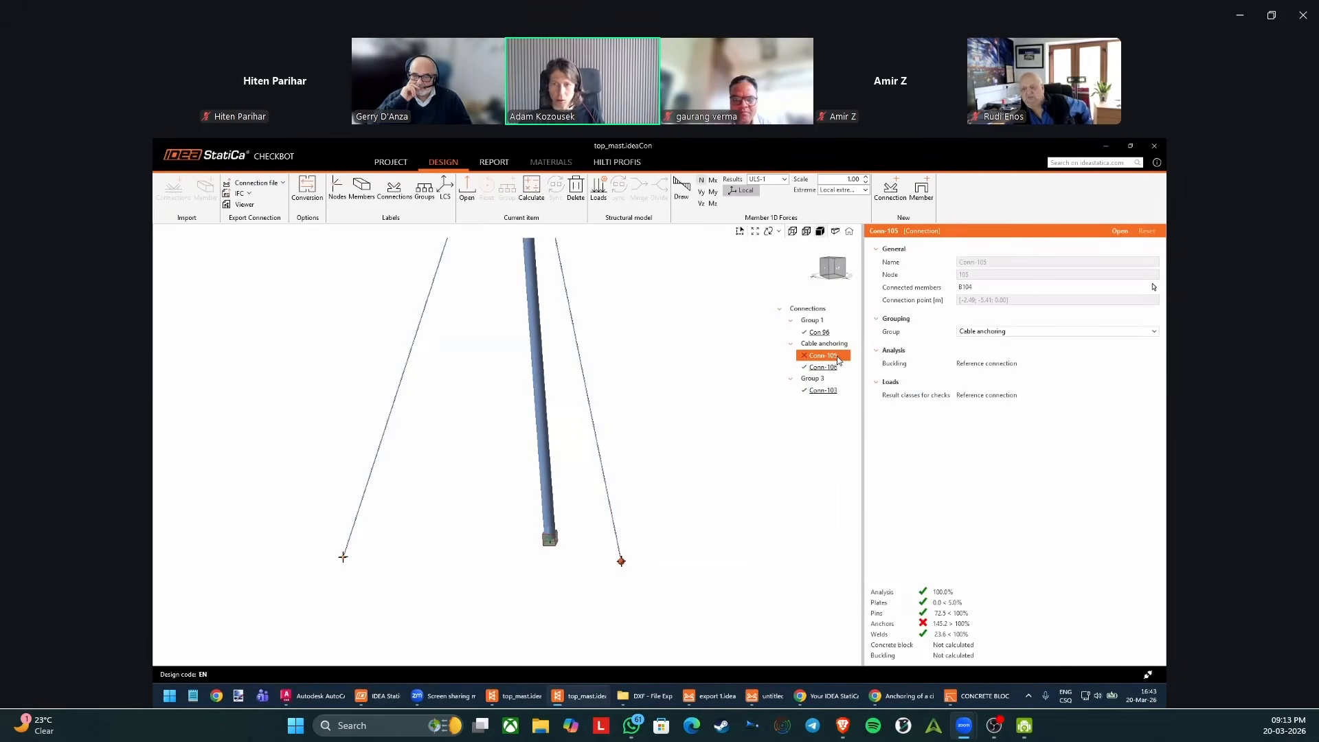
click(841, 368)
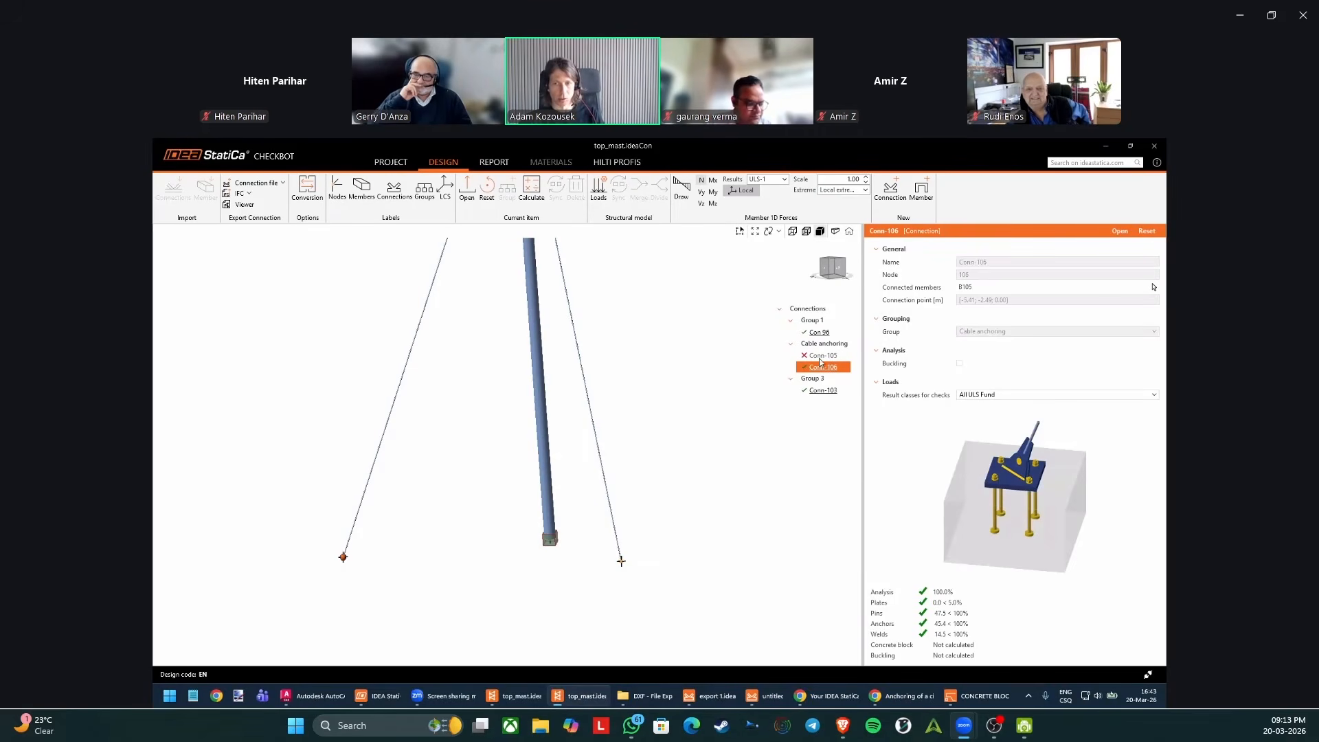
click(823, 357)
double_click(824, 358)
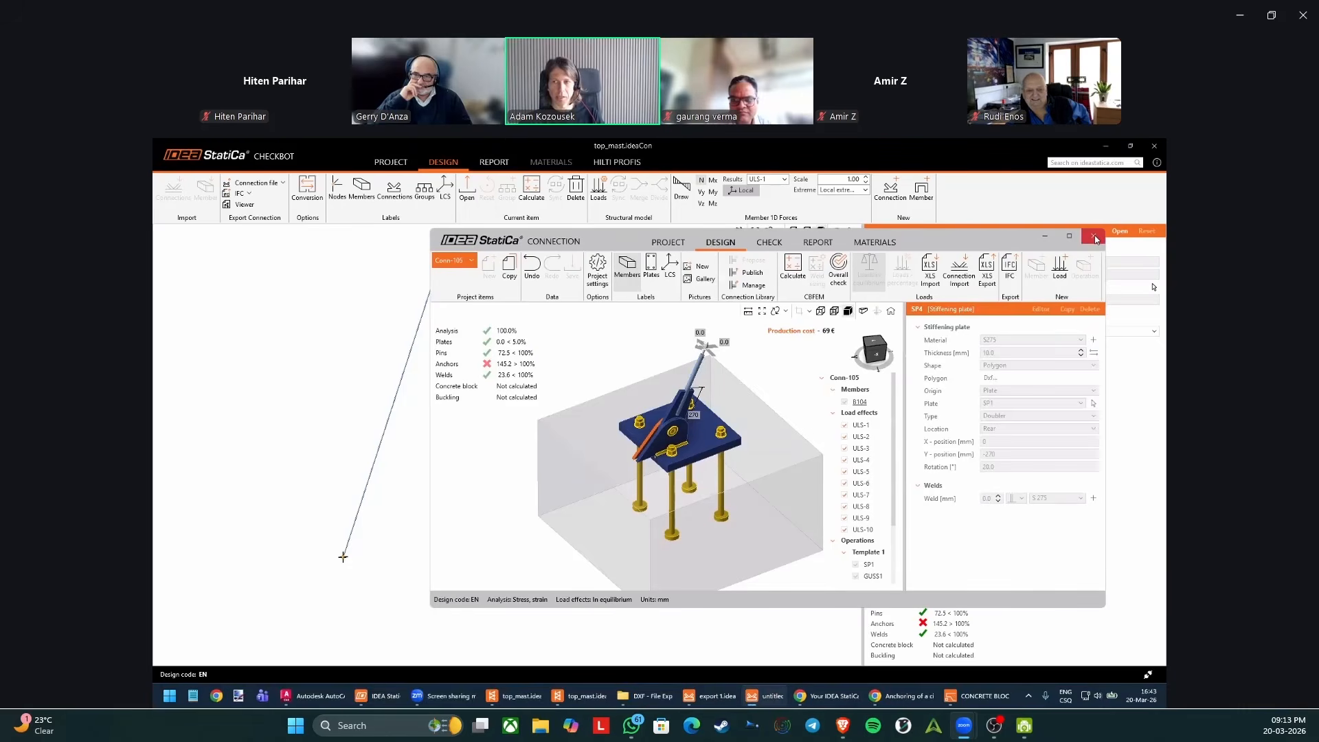
click(1095, 237)
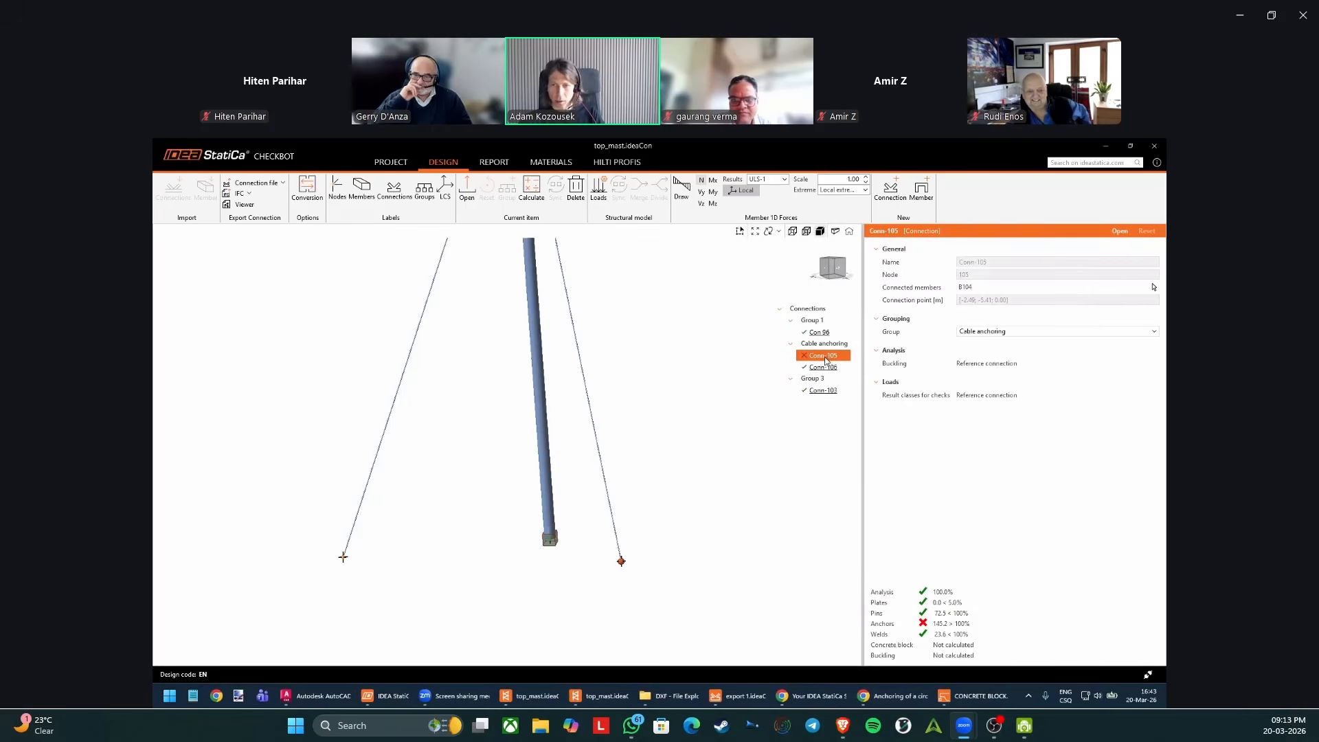
Remove Conn-105 from the Cable anchoring group and create a separate group for it.
right_click(832, 358)
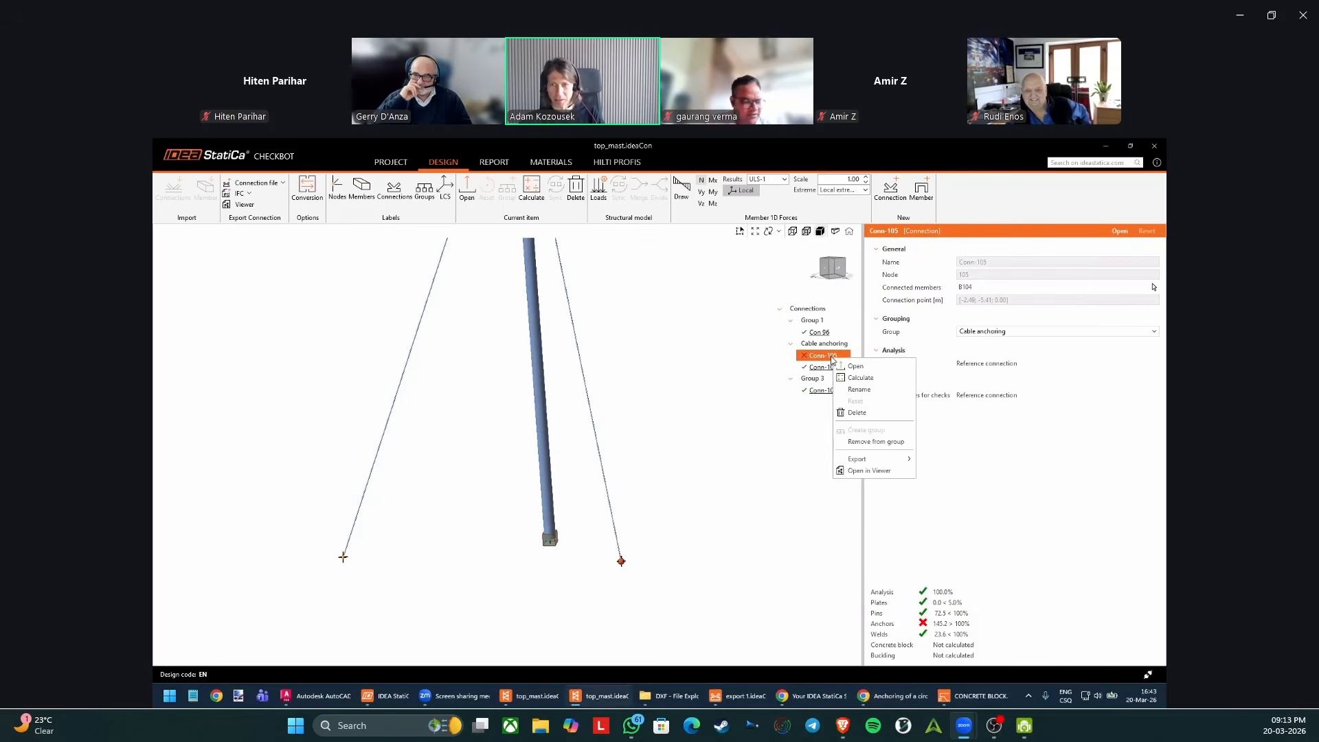
click(893, 443)
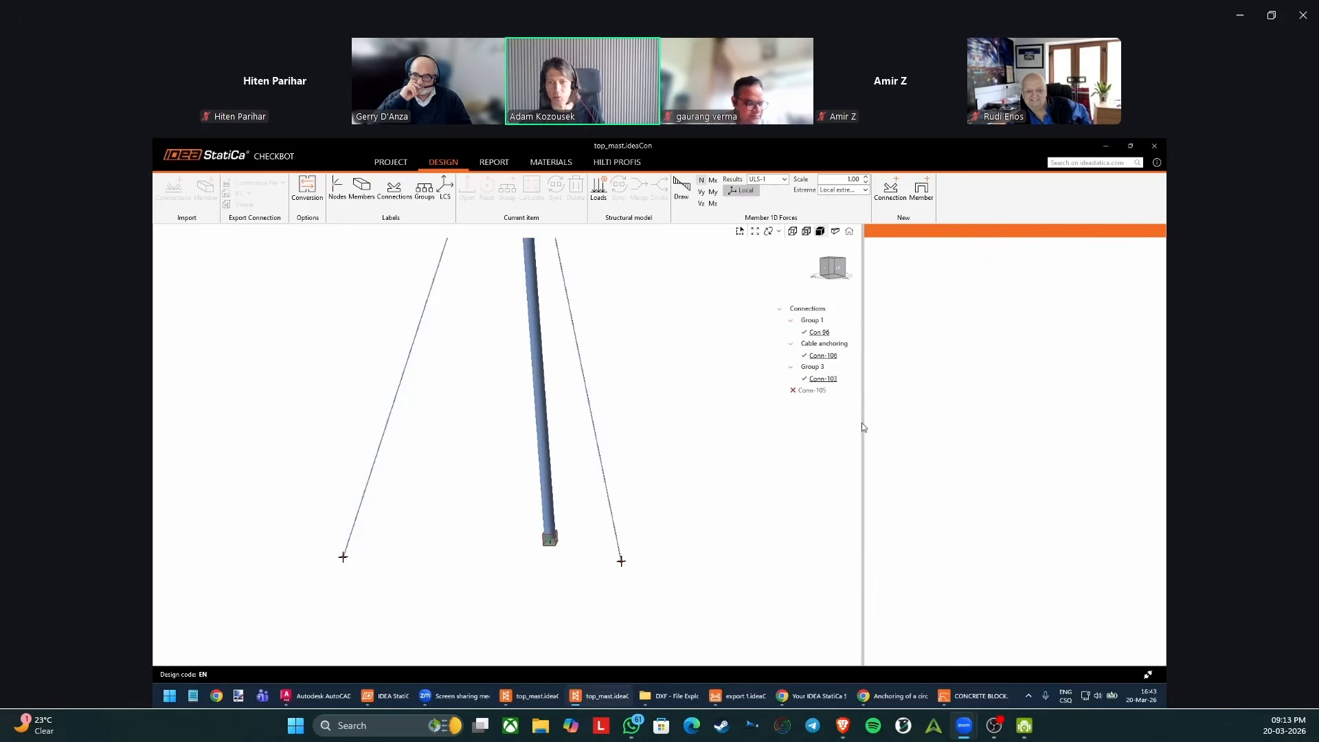
click(820, 390)
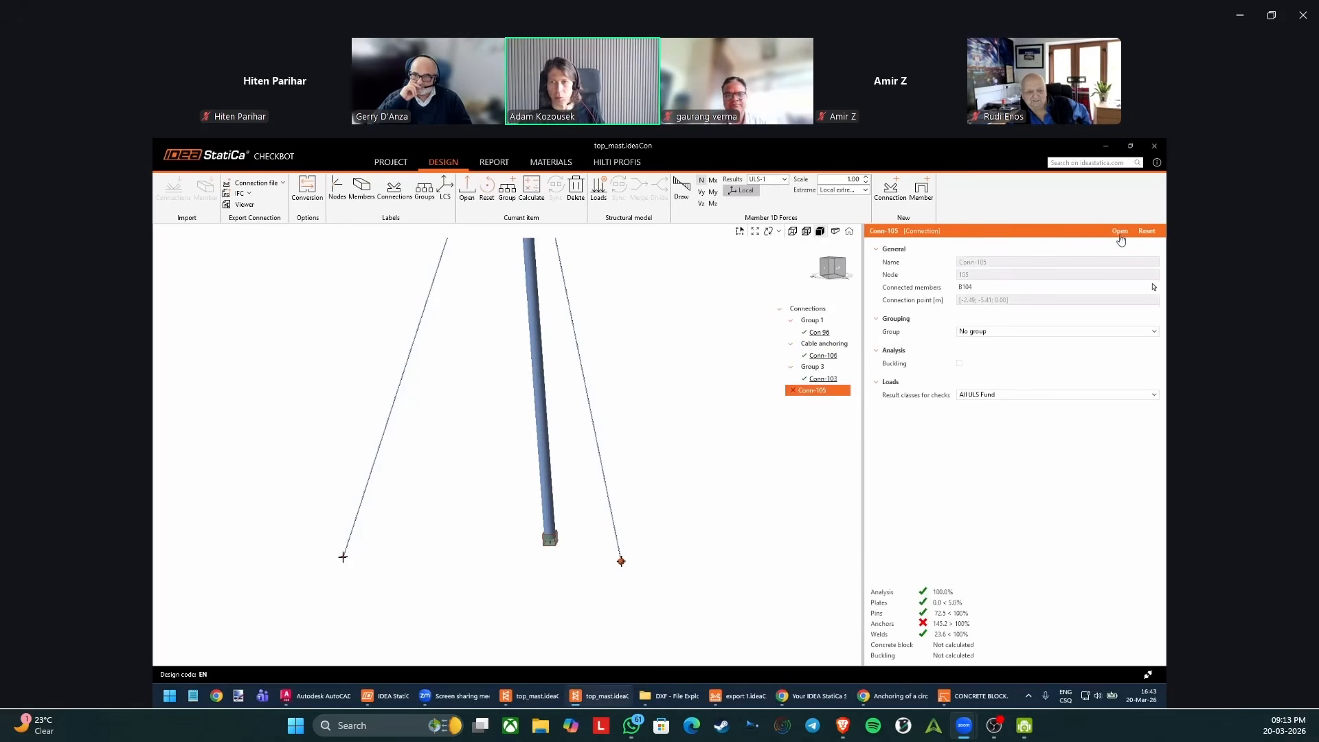
right_click(823, 389)
click(879, 467)
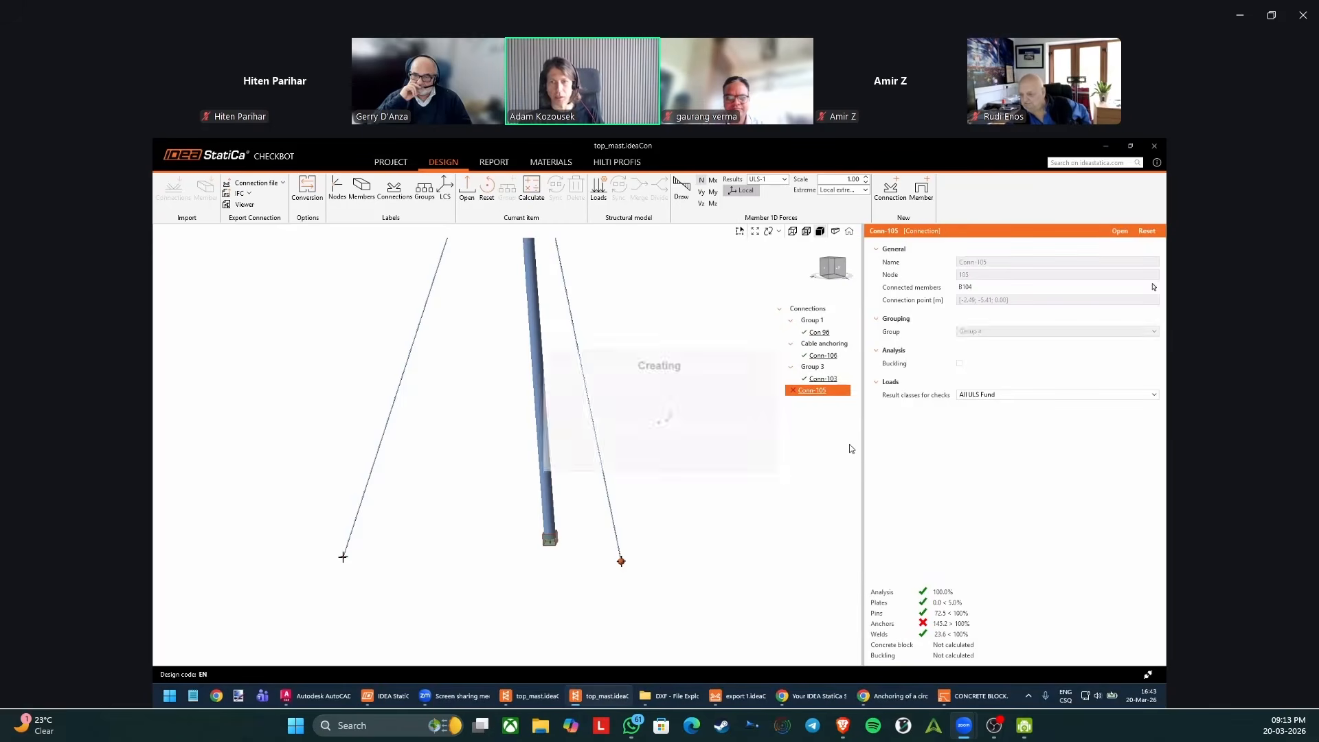
Open the regrouped Conn-105 for editing in a maximized Connection window.
click(1118, 239)
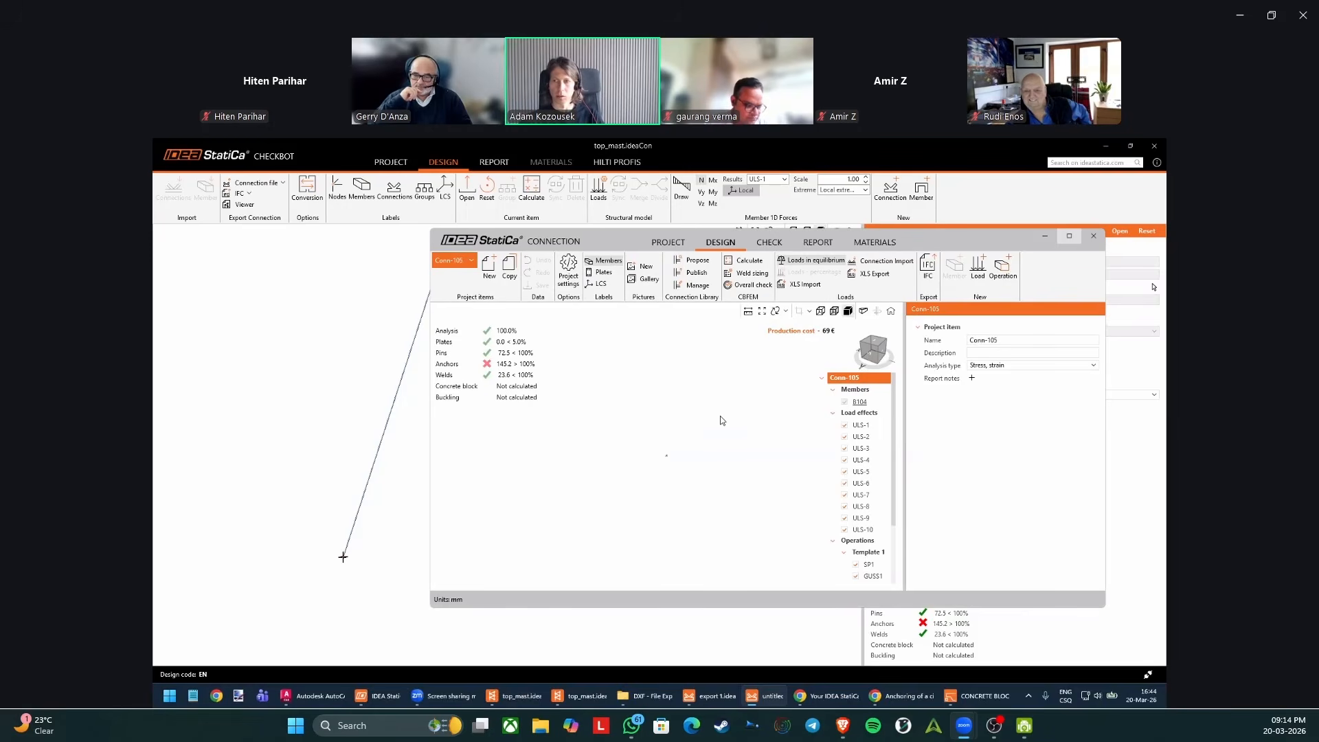
right_drag(639, 437, 614, 477)
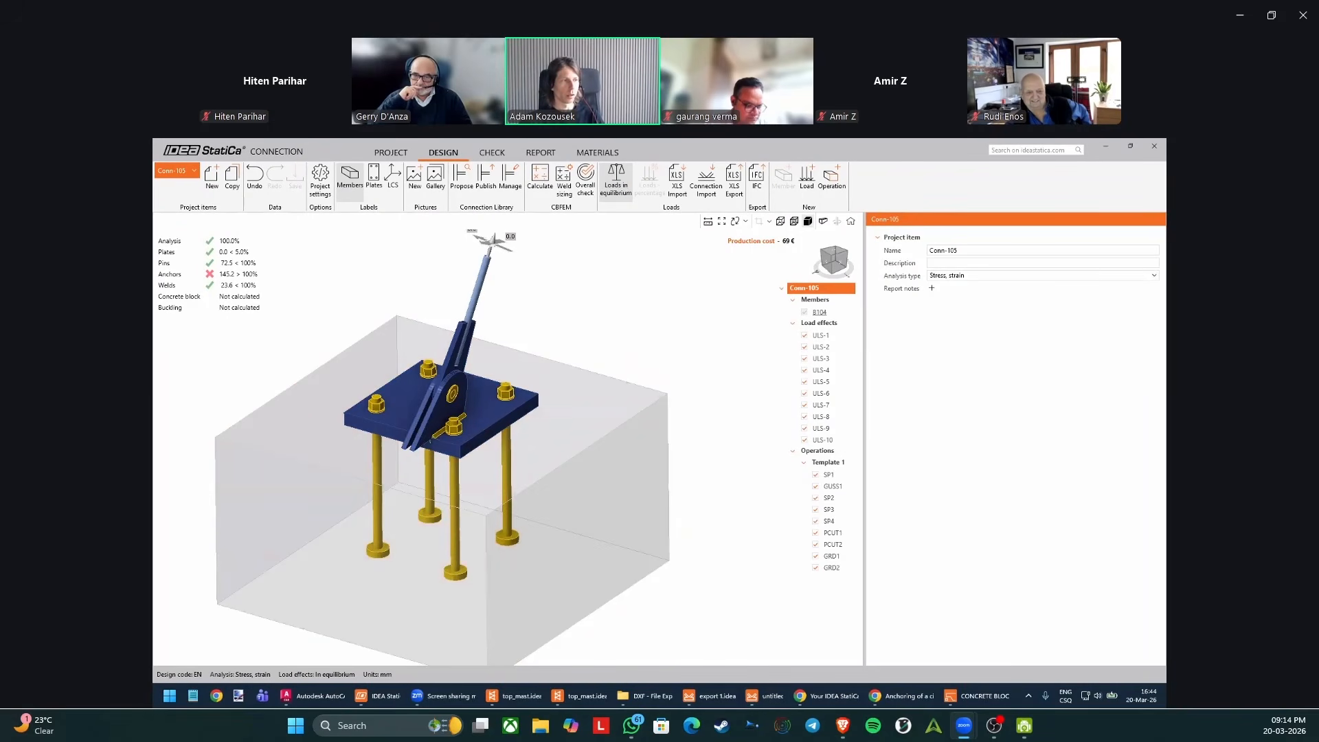
right_drag(418, 472, 502, 411)
Reposition base plate SP2 of Conn-105 by setting its X offset to 0 mm and its Y offset to -100 mm.
click(500, 426)
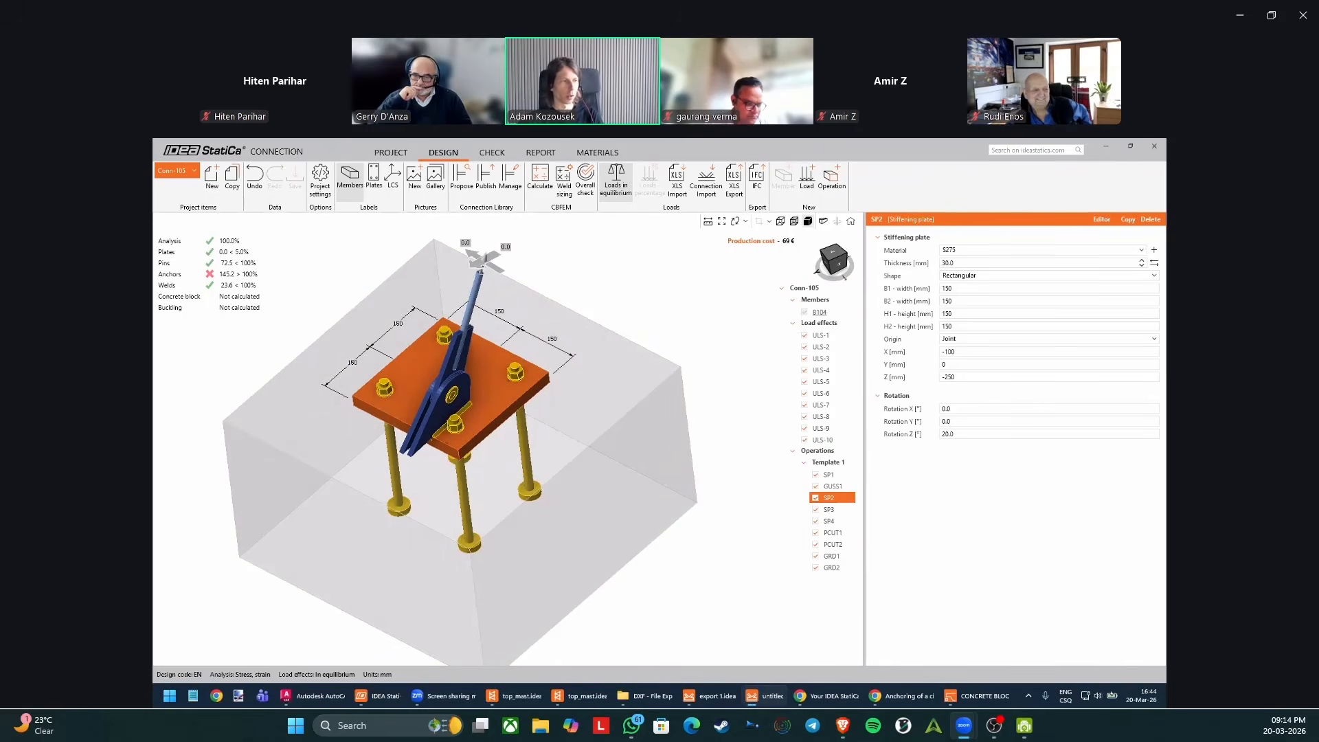
click(972, 376)
click(971, 352)
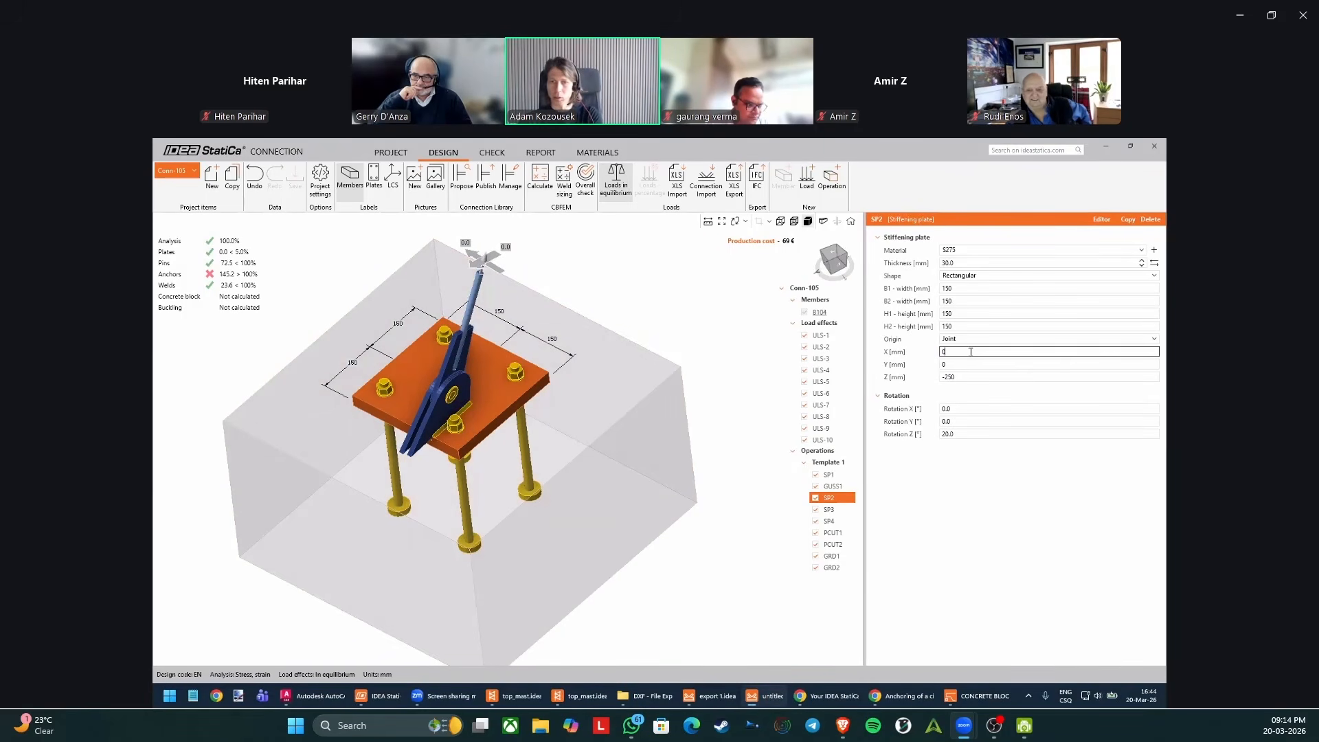
text(0)
key(Tab)
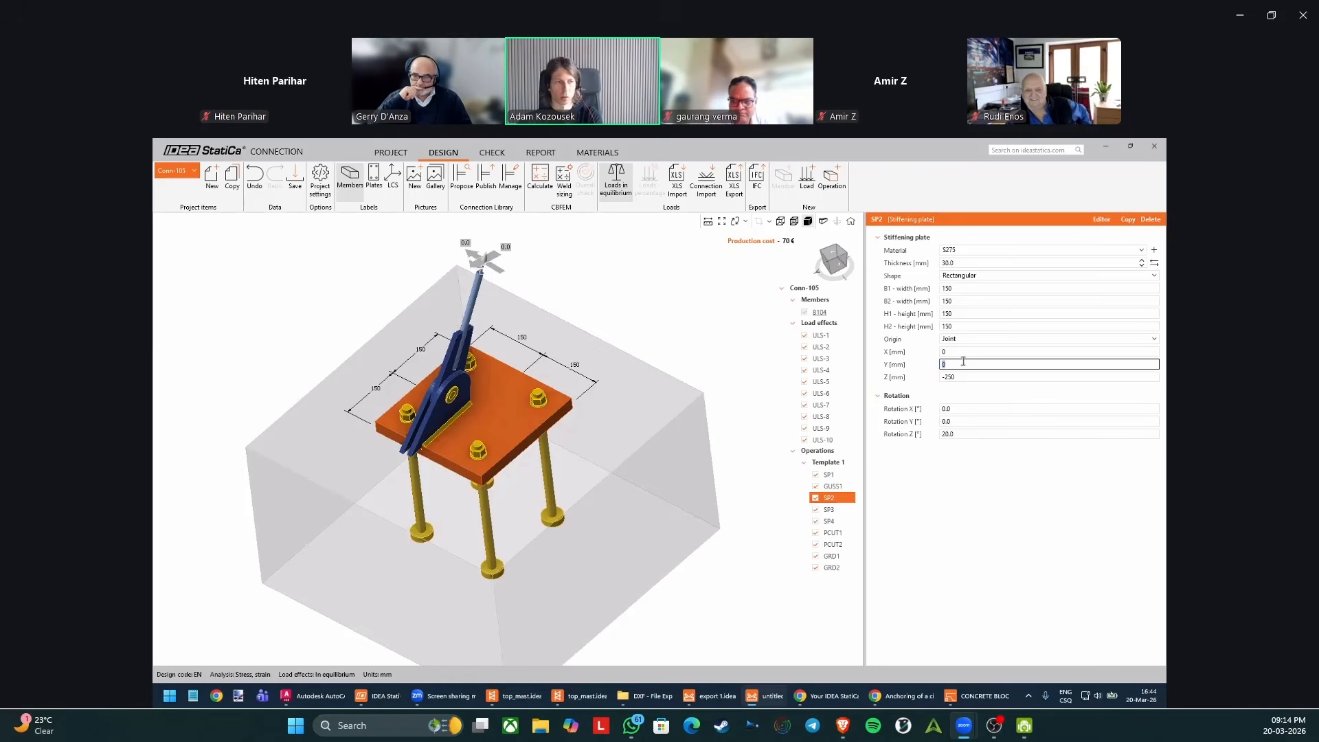
text(100)
key(Return)
click(970, 366)
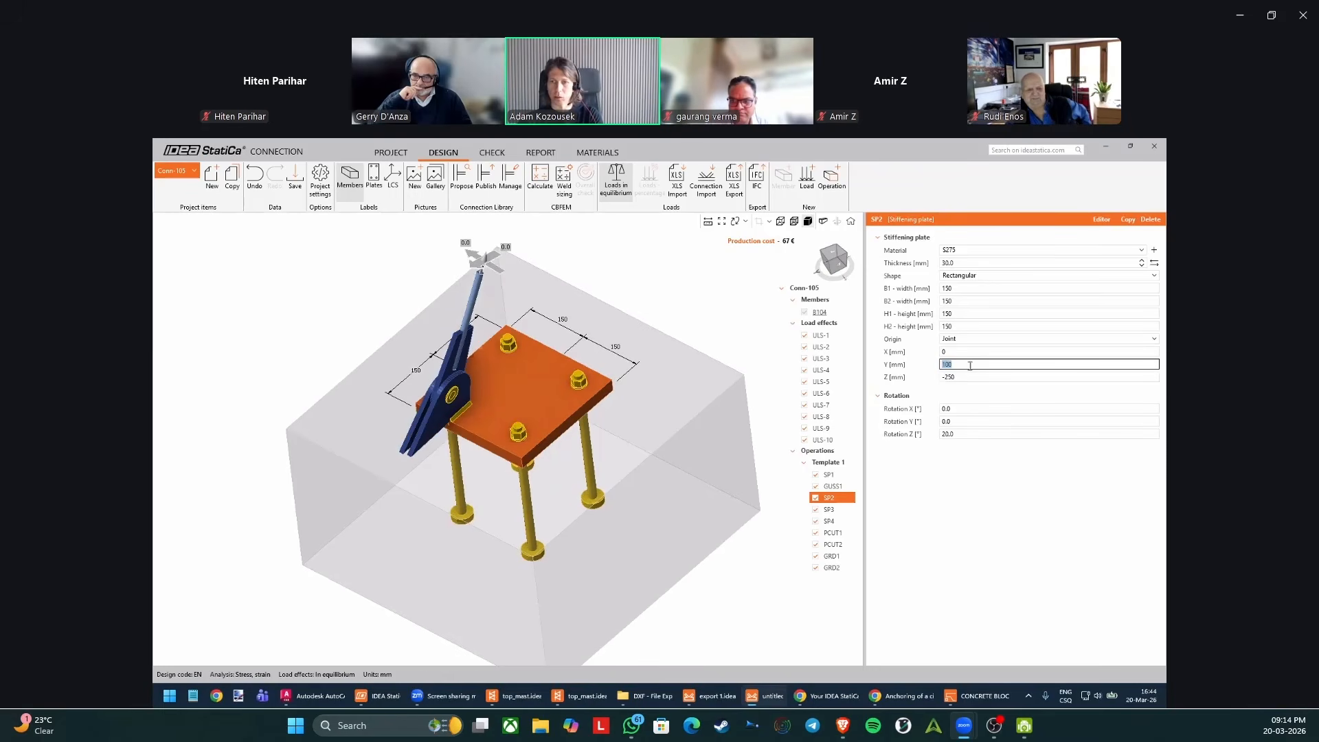
key(Return)
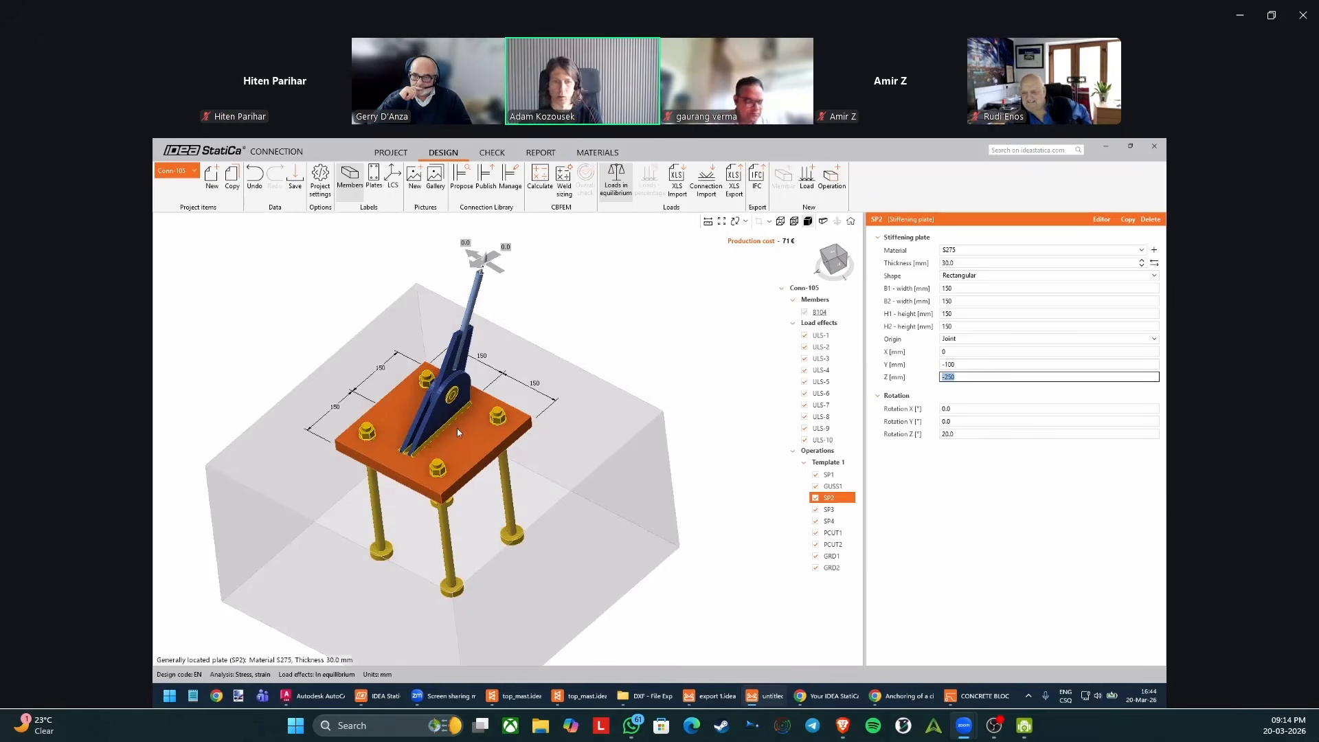
mouse_move(456, 428)
right_down()
mouse_move(446, 483)
mouse_move(474, 423)
right_up()
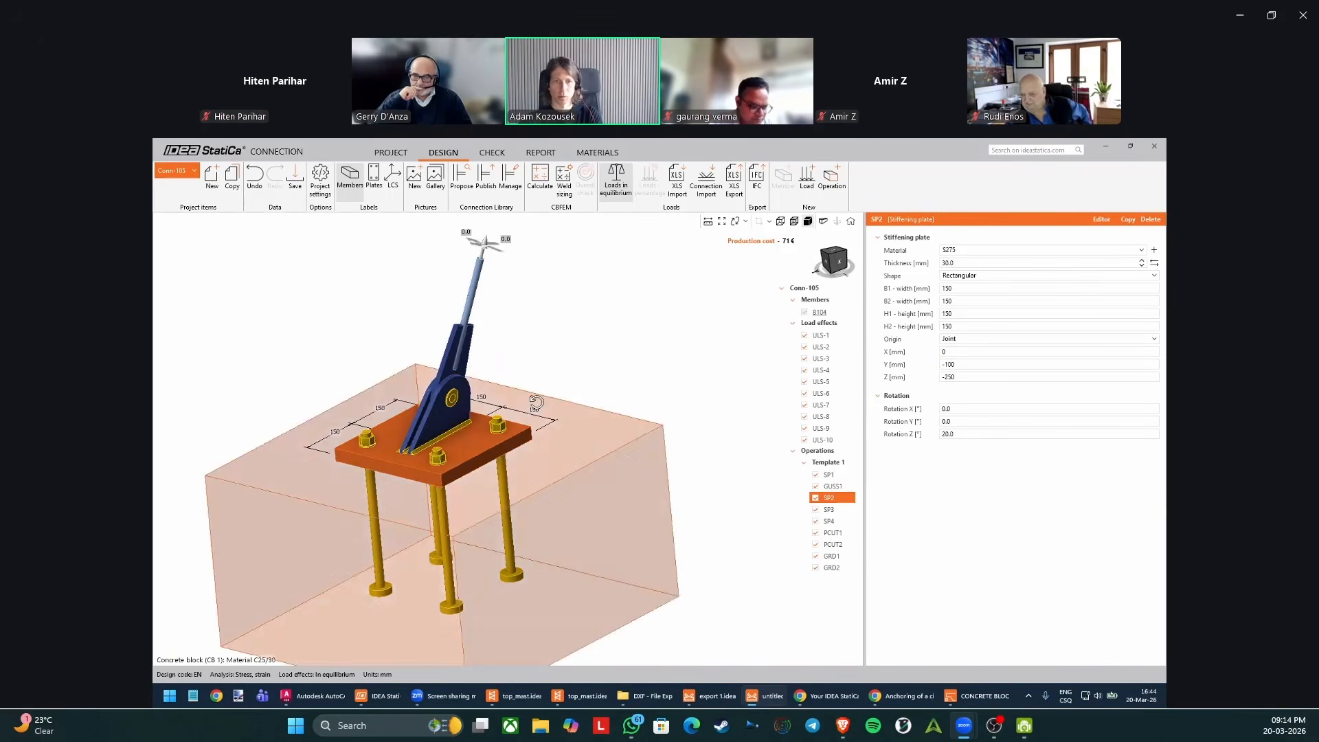
Calculate the repositioned Conn-105 and inspect the check results on its anchors.
right_drag(683, 380, 715, 436)
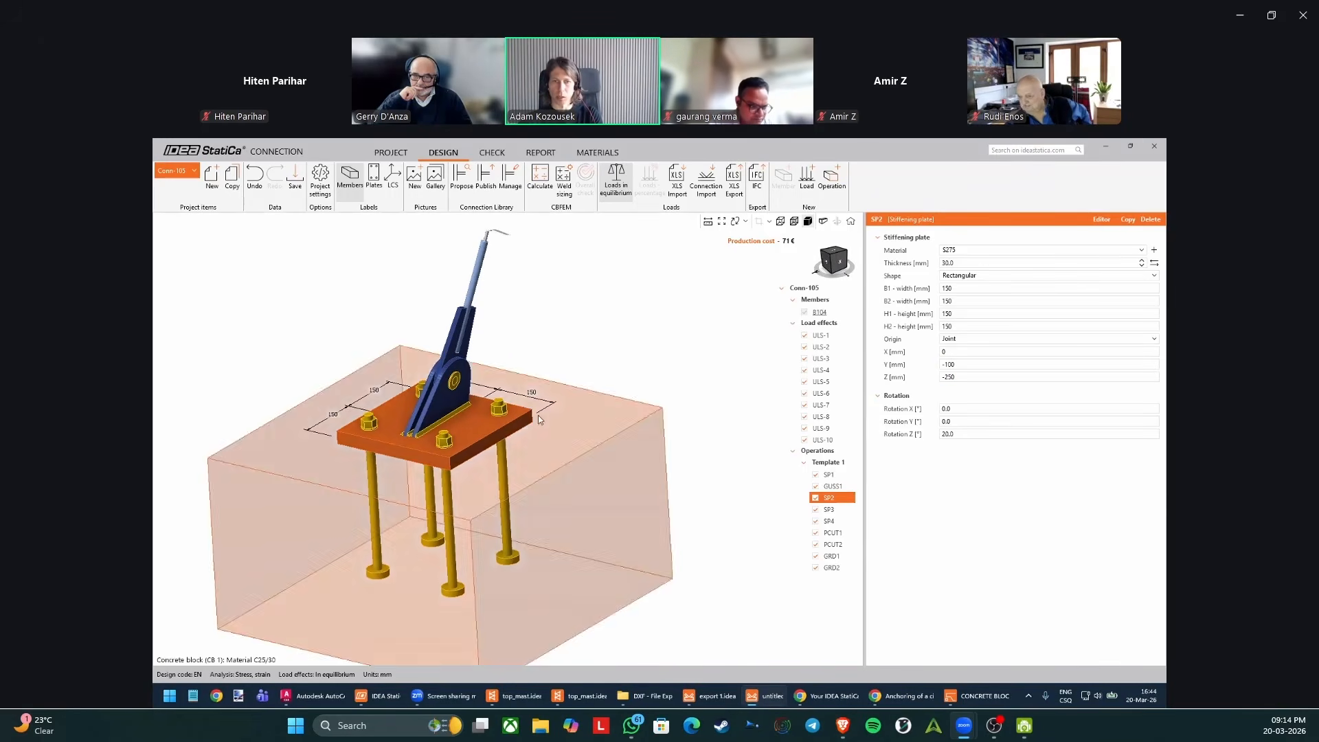
click(541, 180)
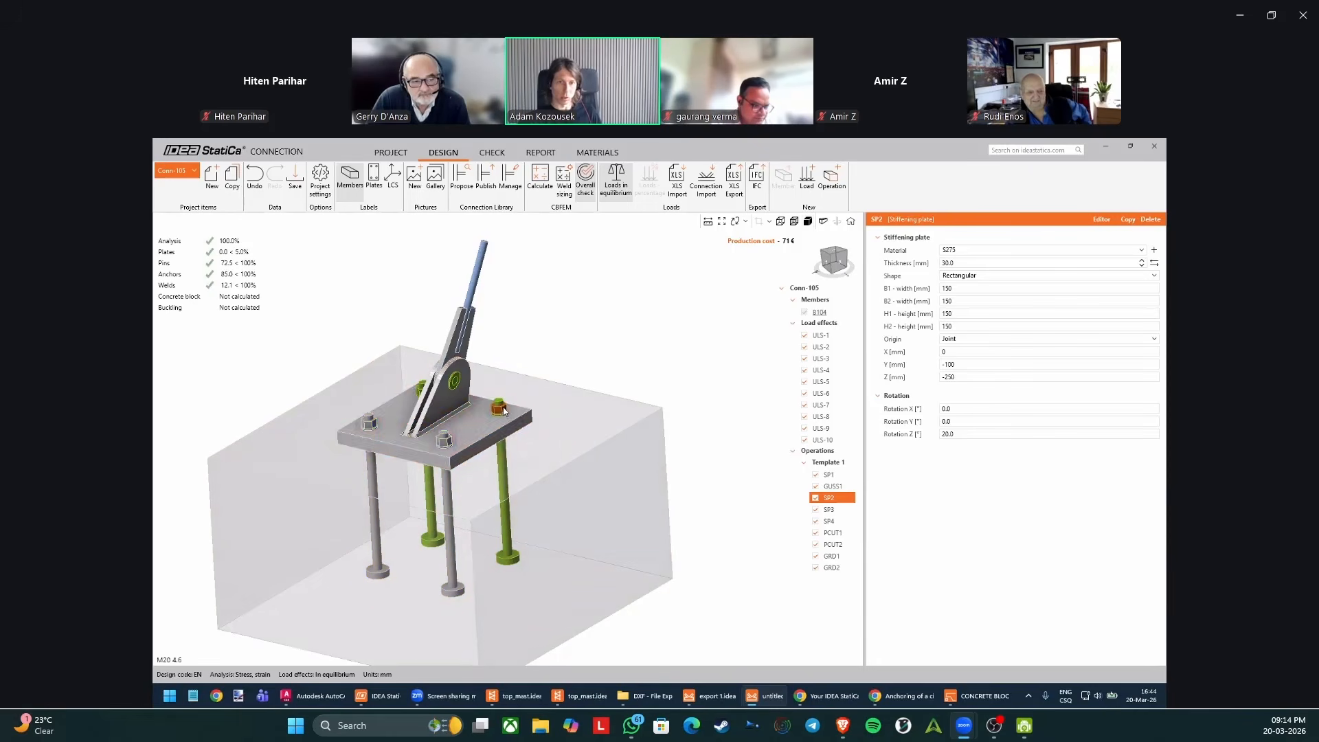
middle_drag(436, 440, 434, 466)
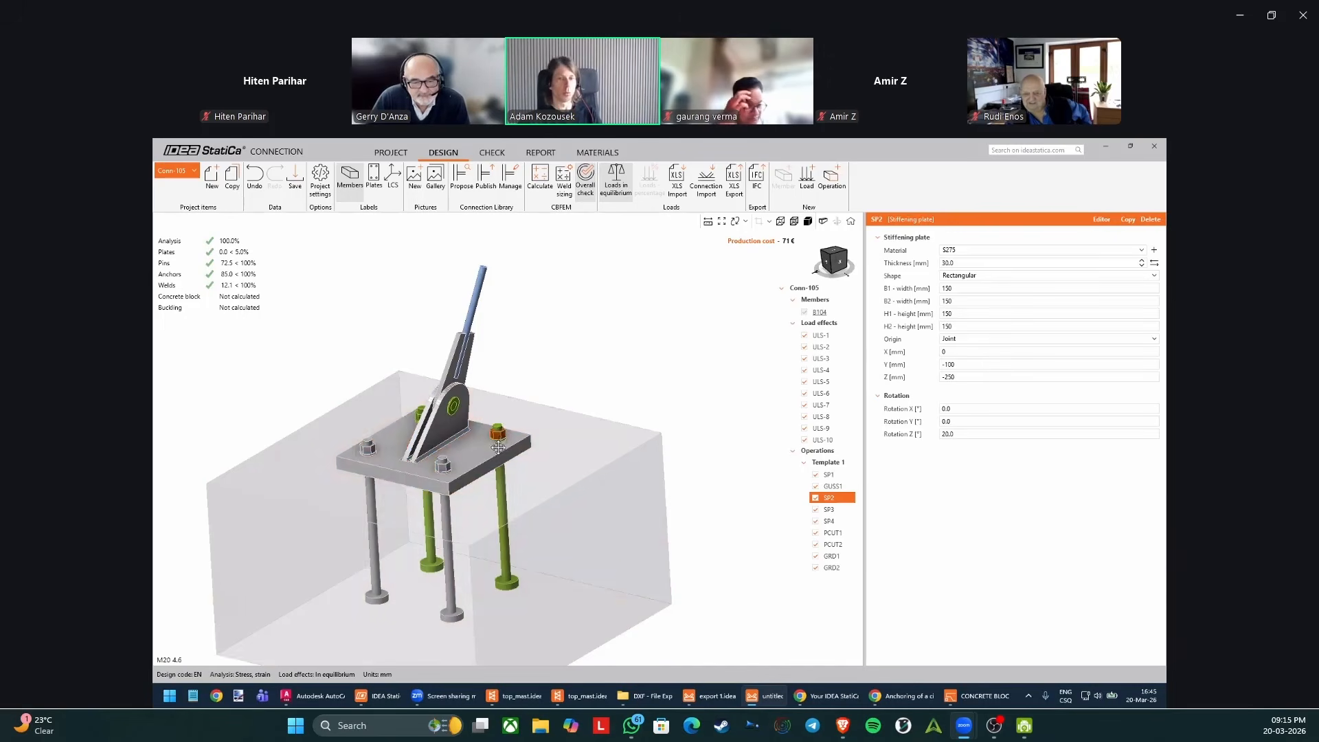
middle_drag(500, 440, 495, 466)
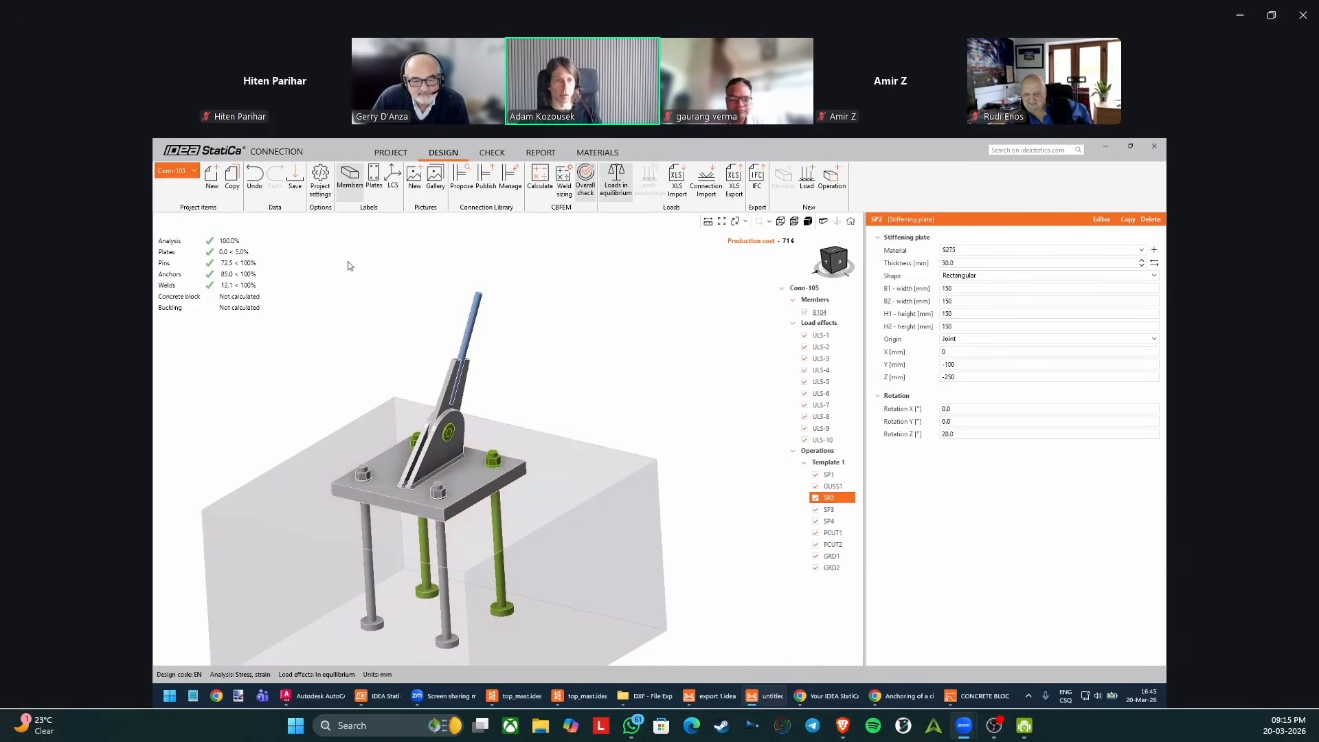
Save Conn-105 and close its Connection window, and select Con 96 in the Checkbot project.
click(295, 176)
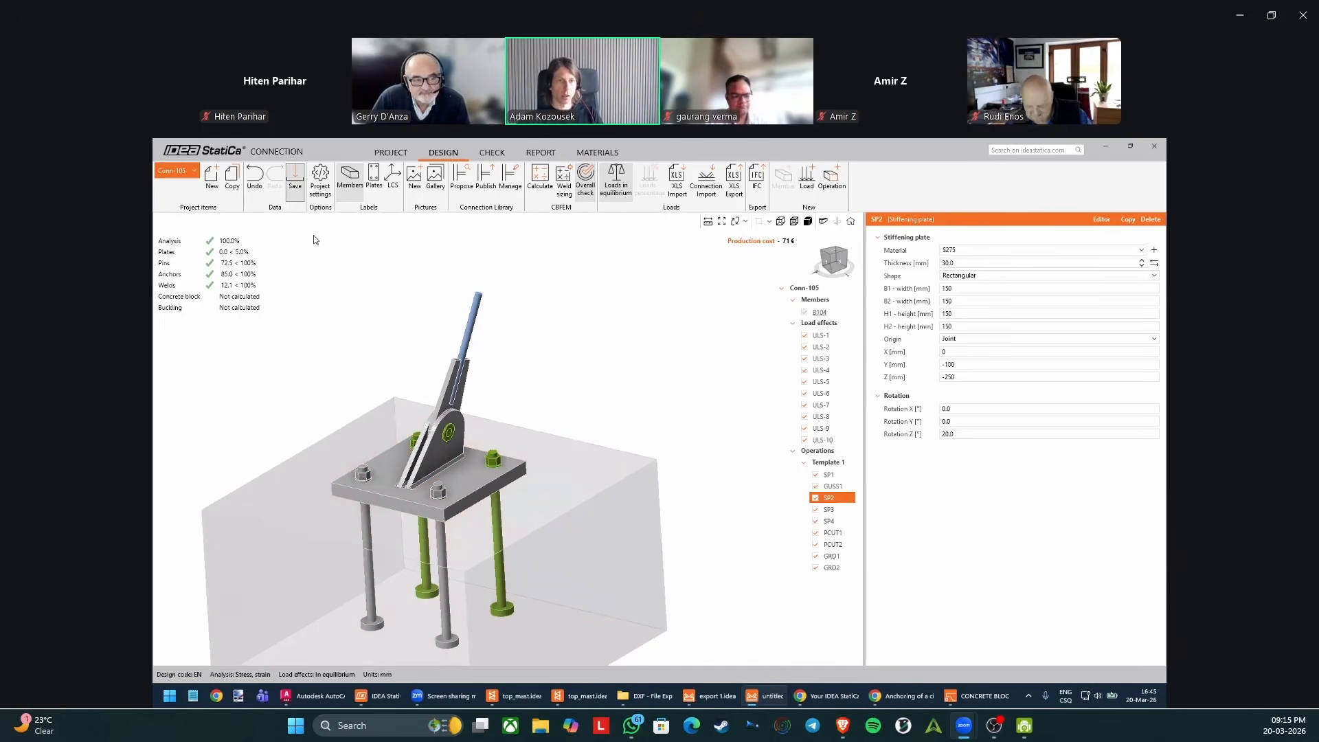
click(1154, 145)
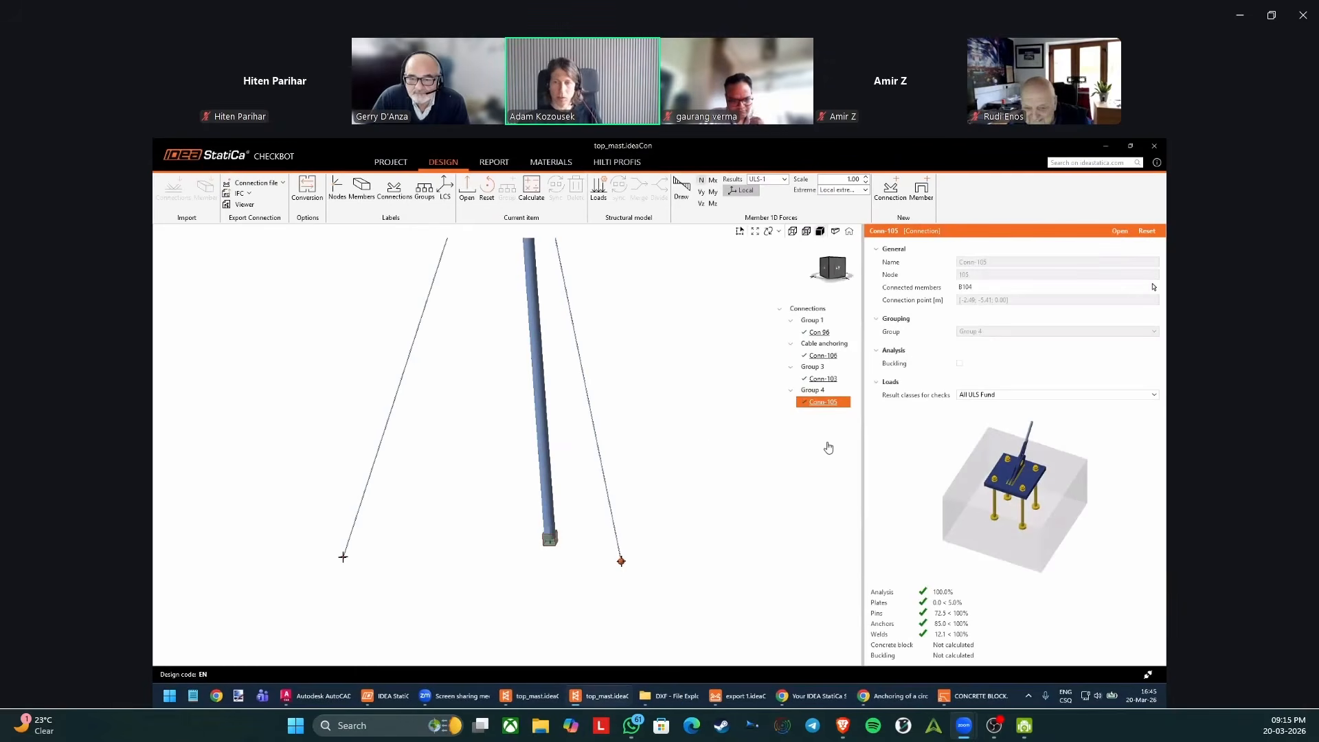
click(833, 334)
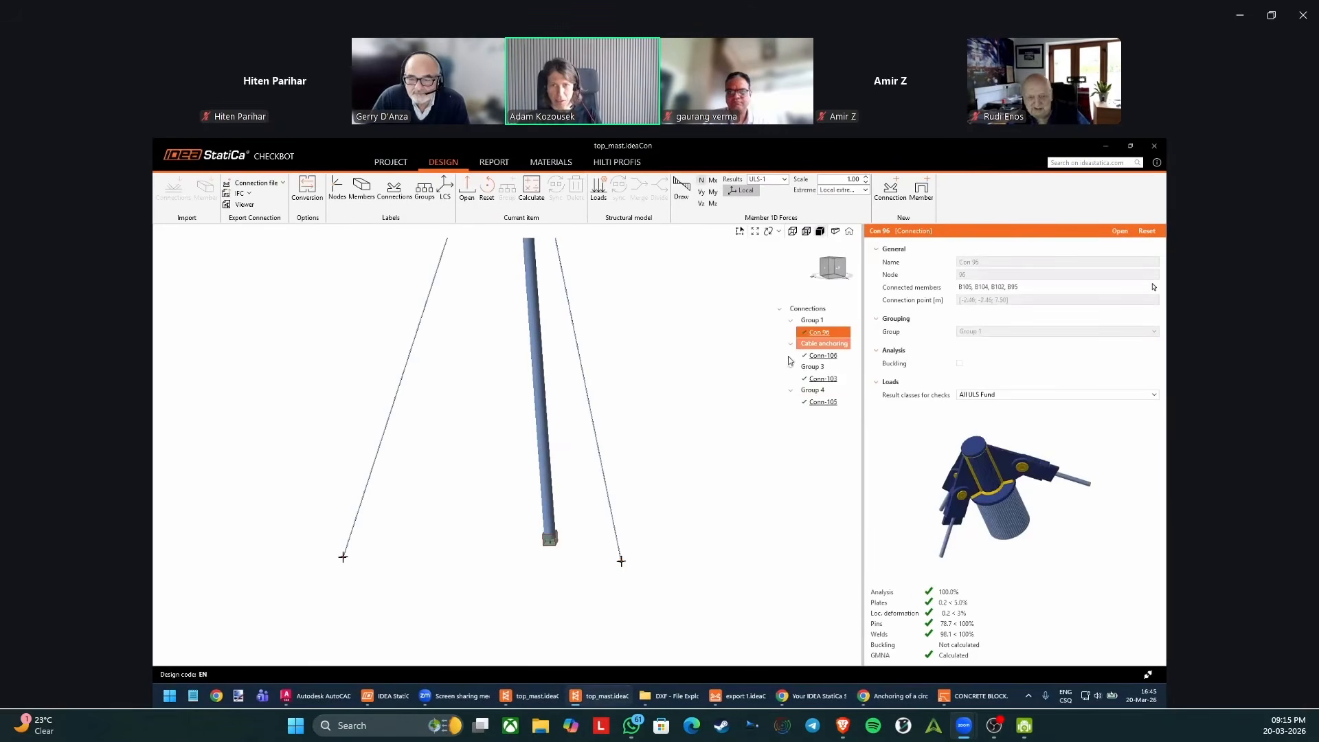
Open the project report settings and review the Project info fields for project name, number and author.
click(505, 163)
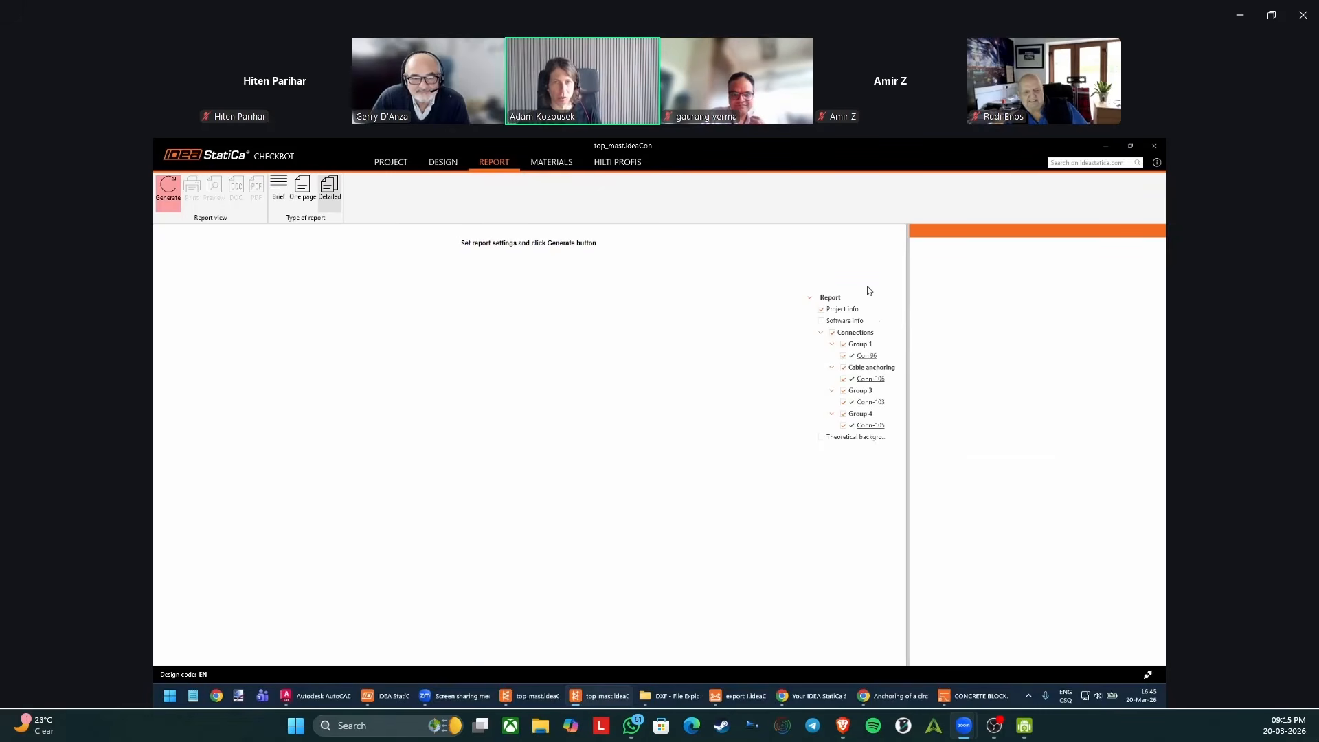
click(874, 357)
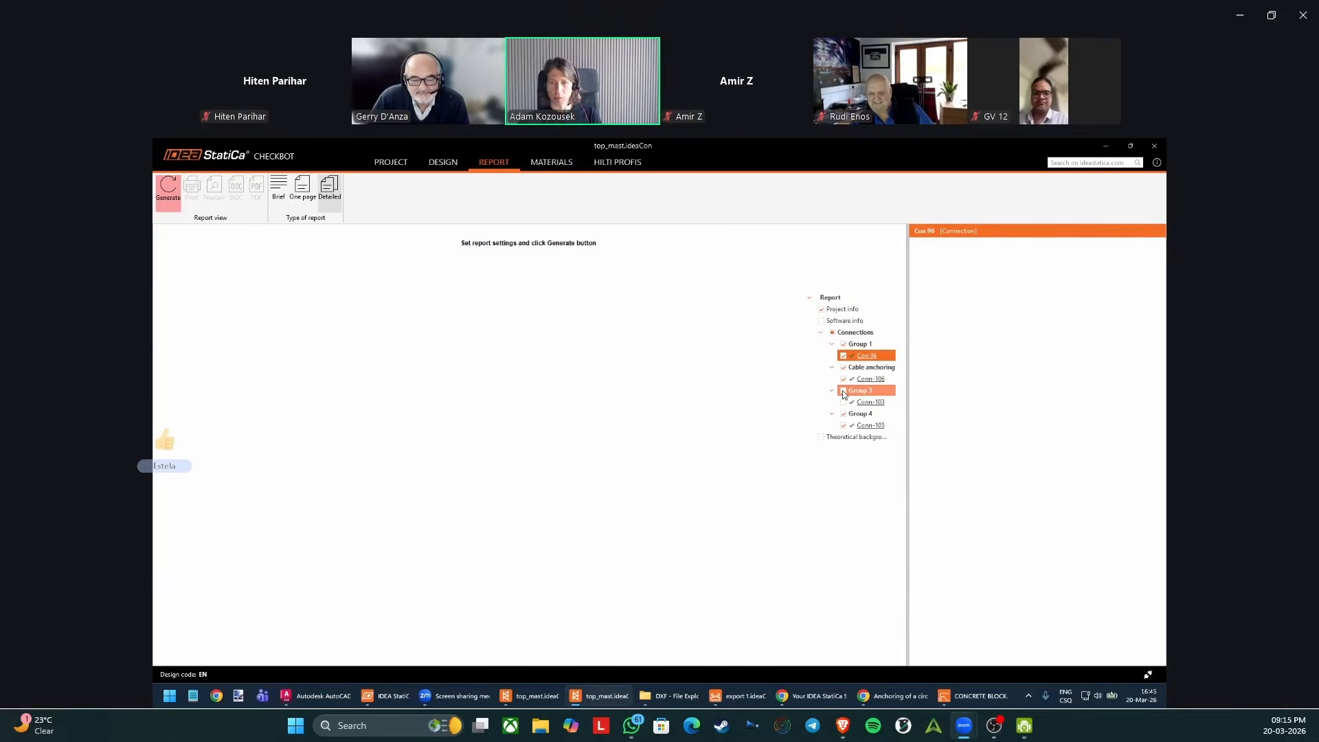
click(864, 311)
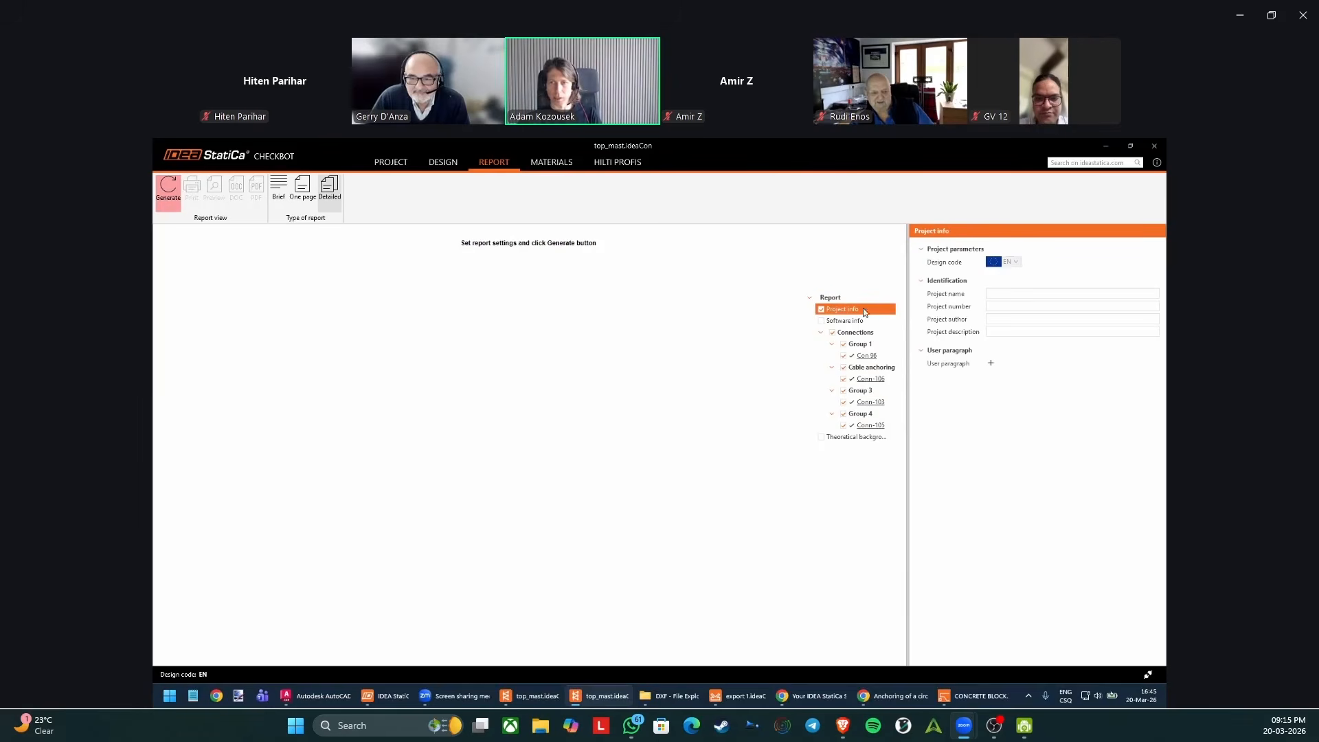
click(998, 292)
click(999, 306)
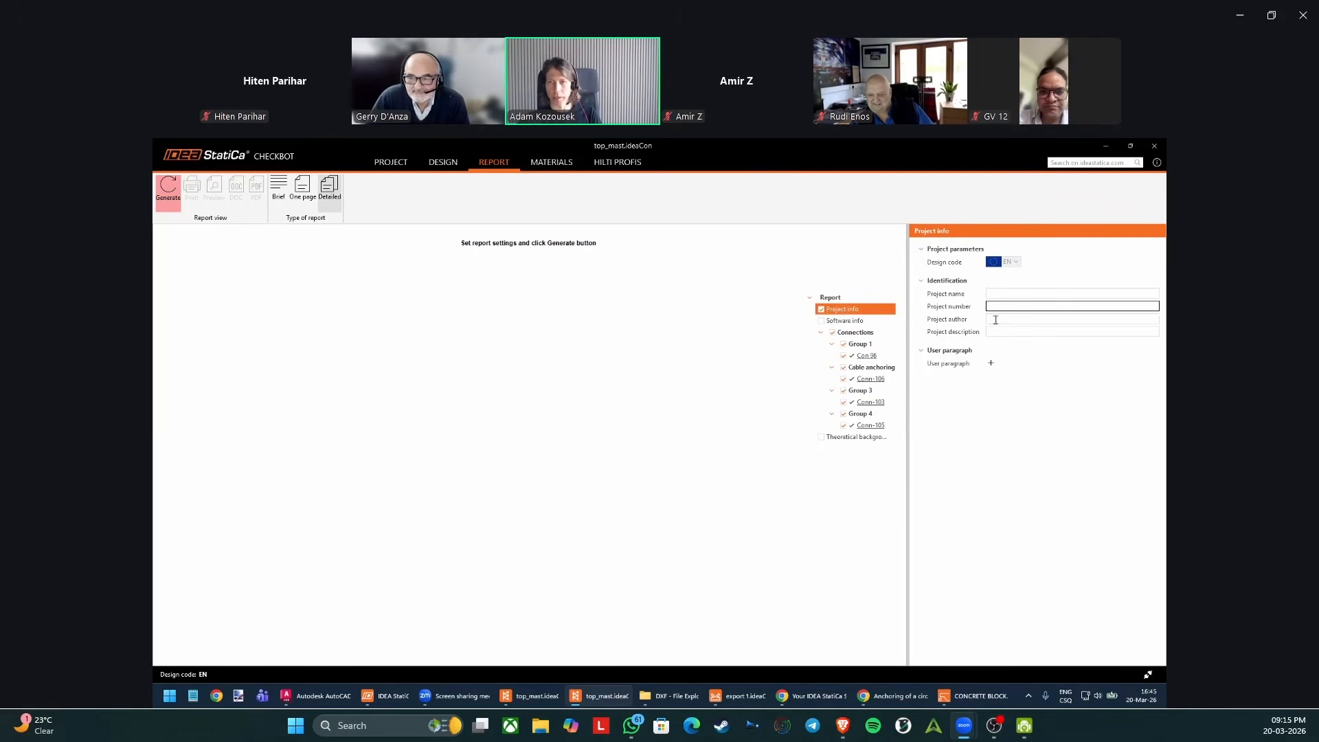
click(995, 320)
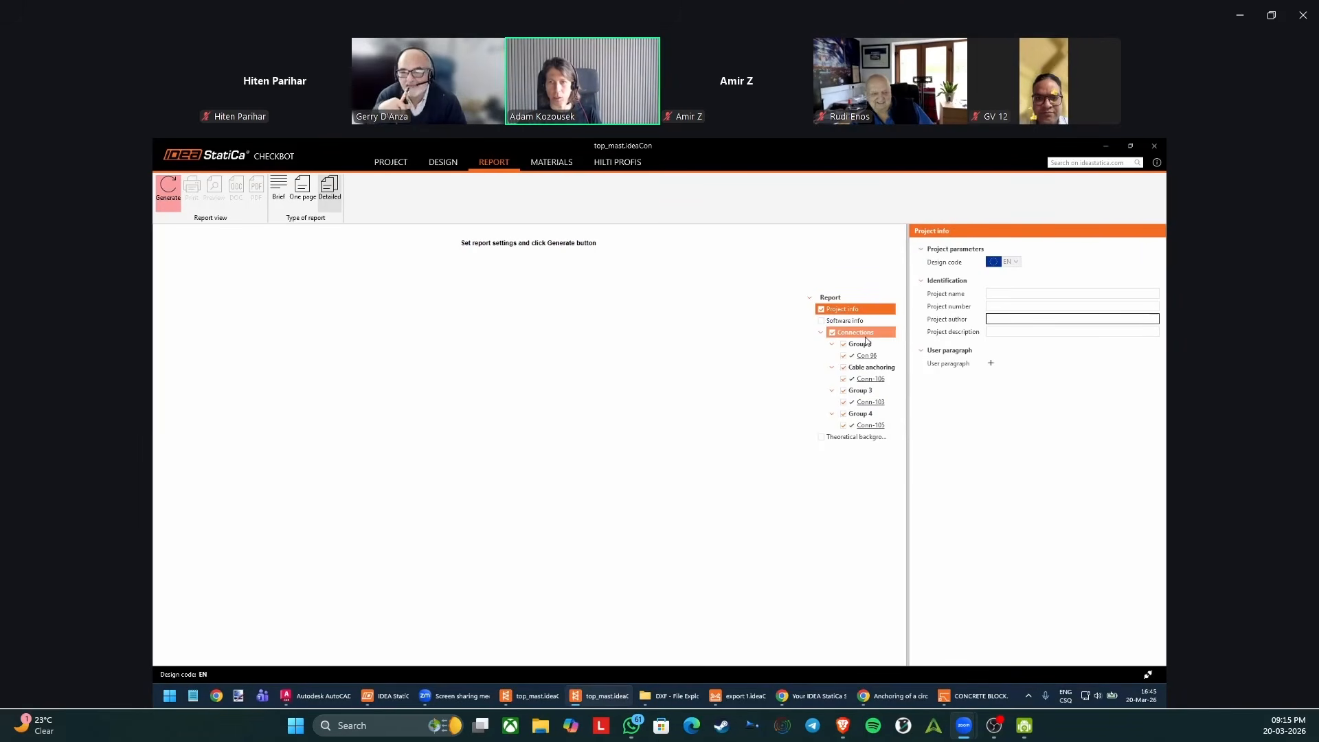
Turn on formulas in the report settings for all connections and generate the detailed report.
click(865, 335)
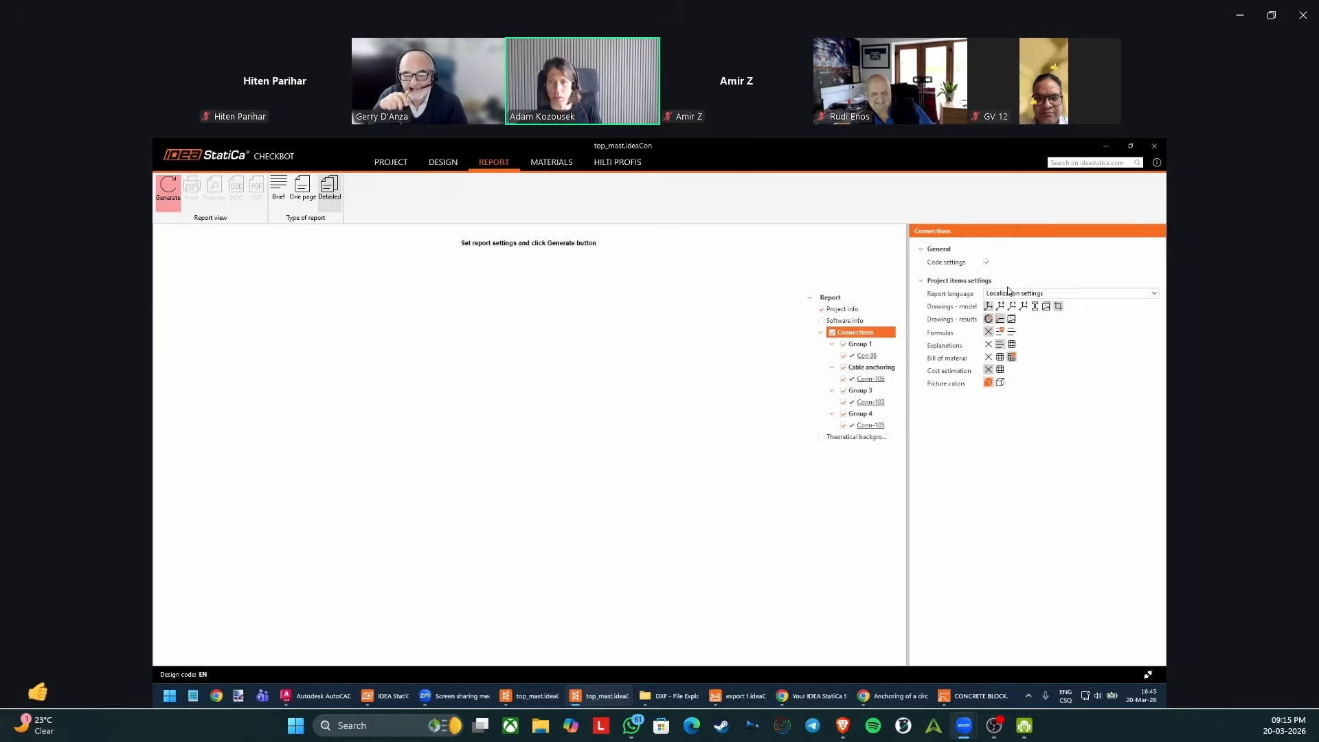
click(999, 333)
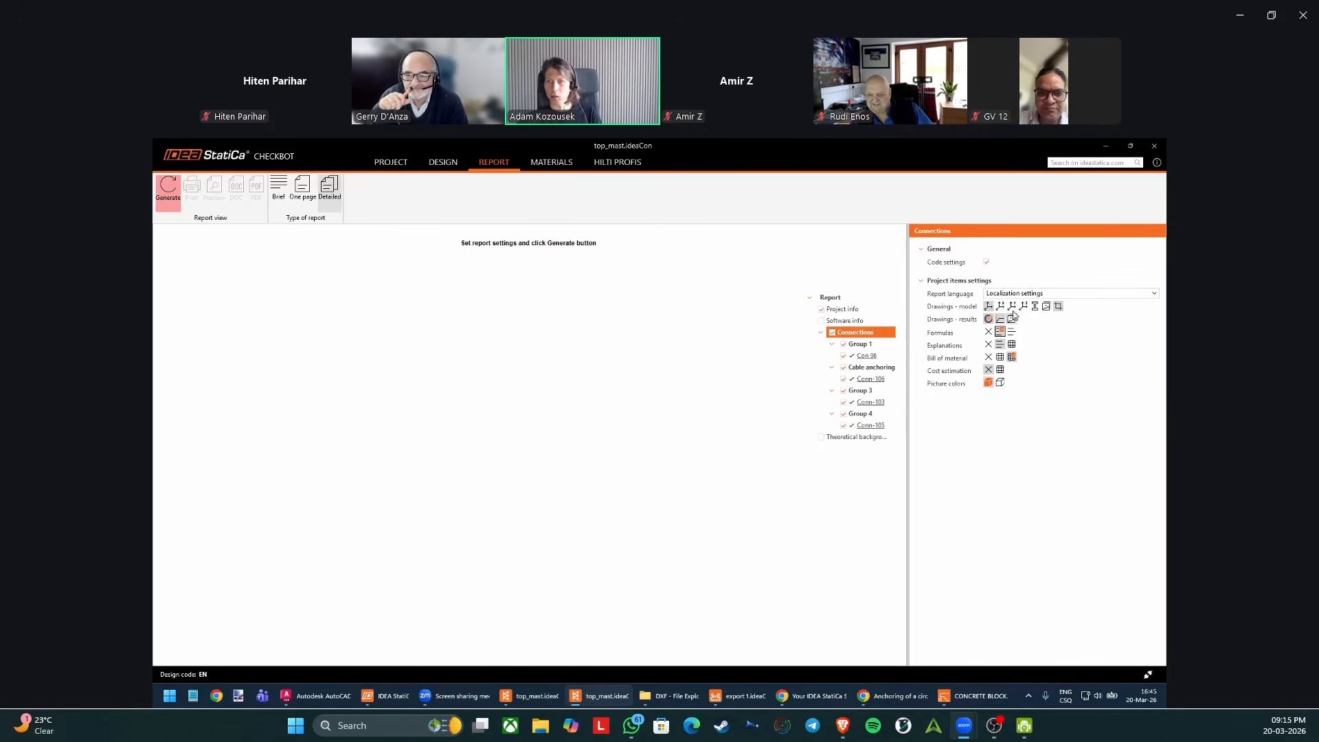
click(884, 345)
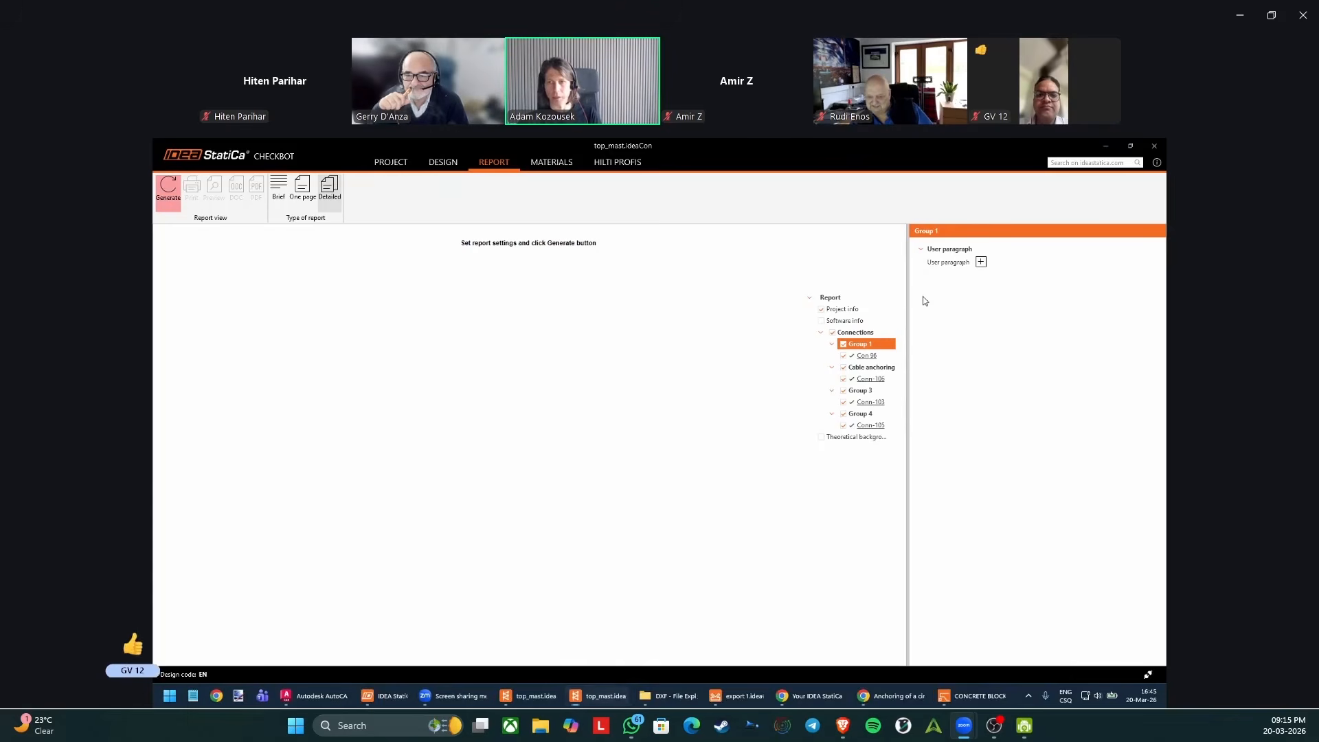
click(764, 446)
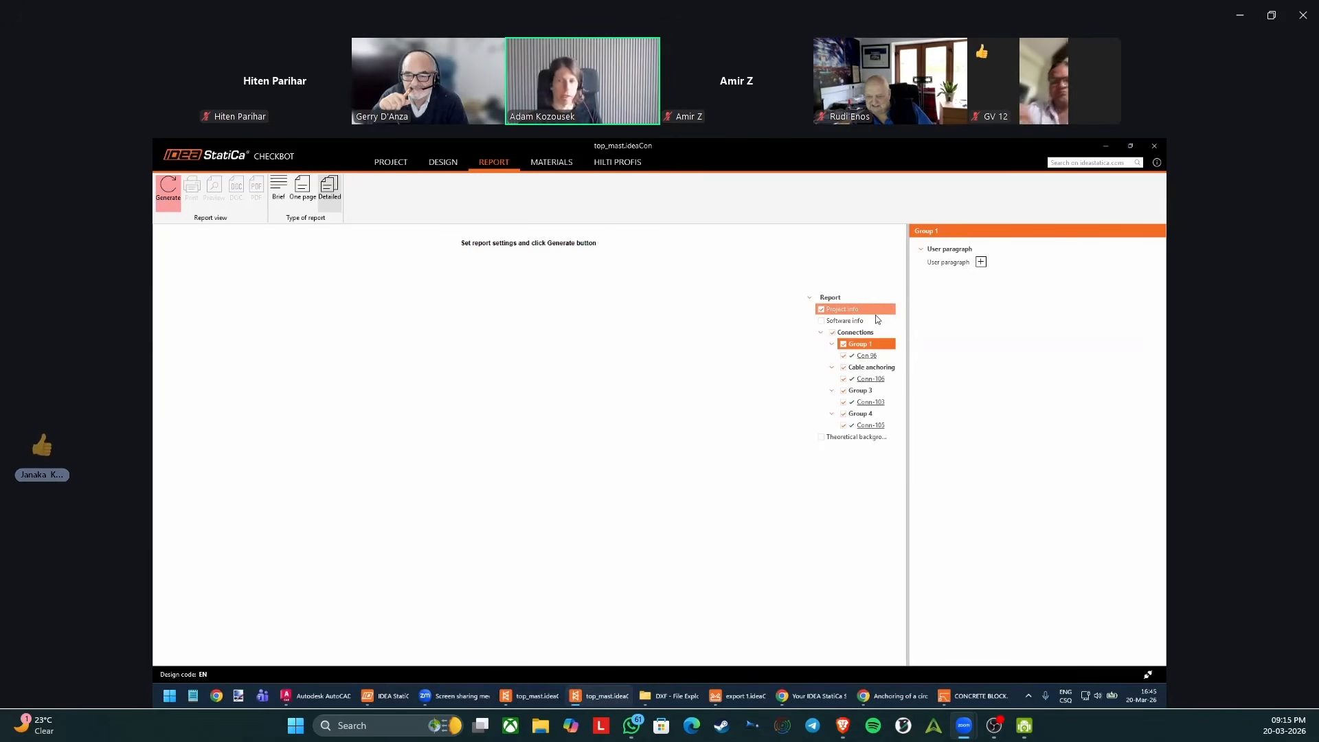
click(884, 356)
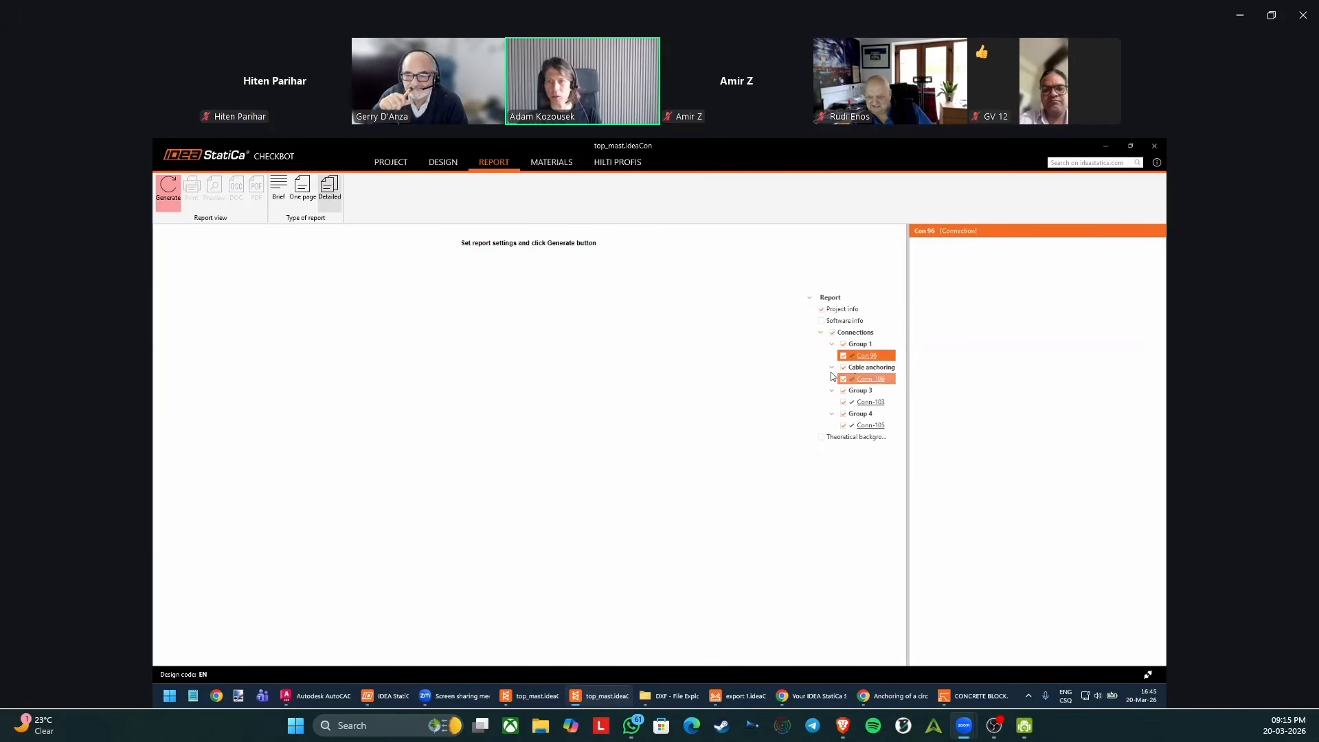
click(877, 368)
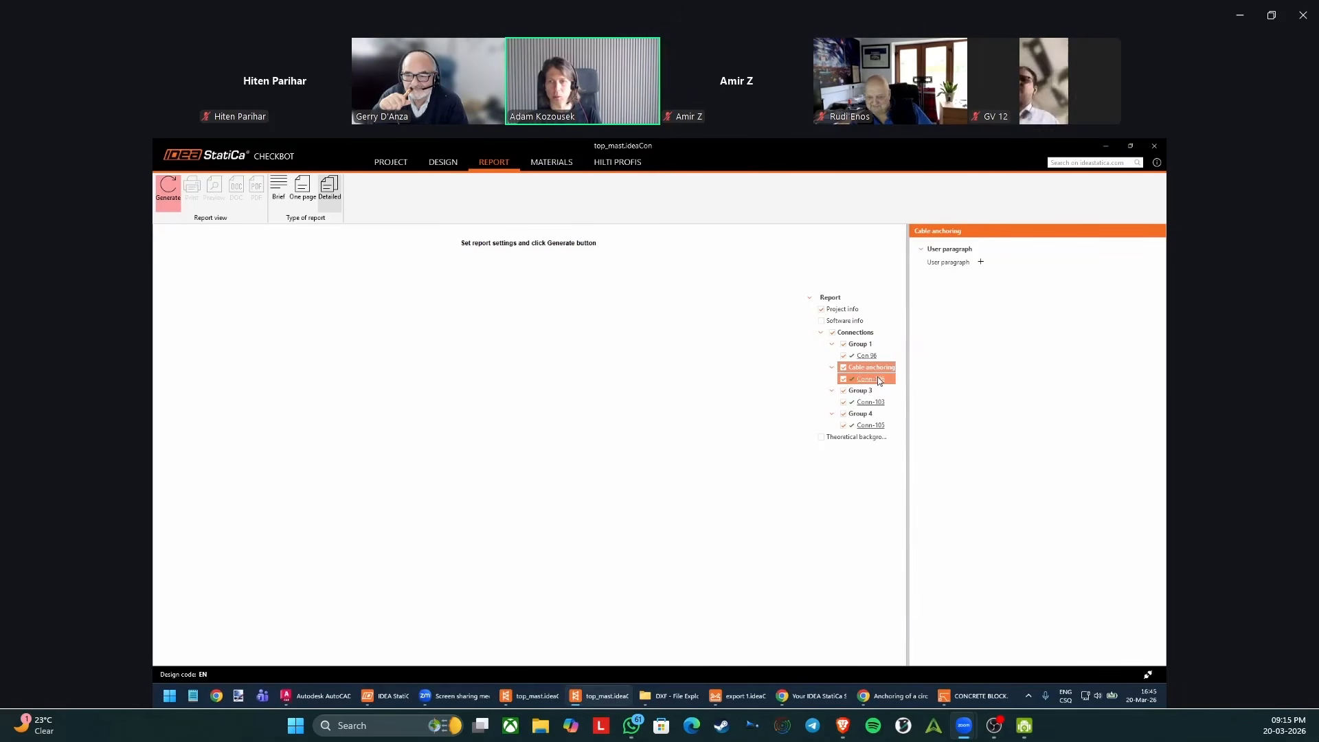
click(864, 334)
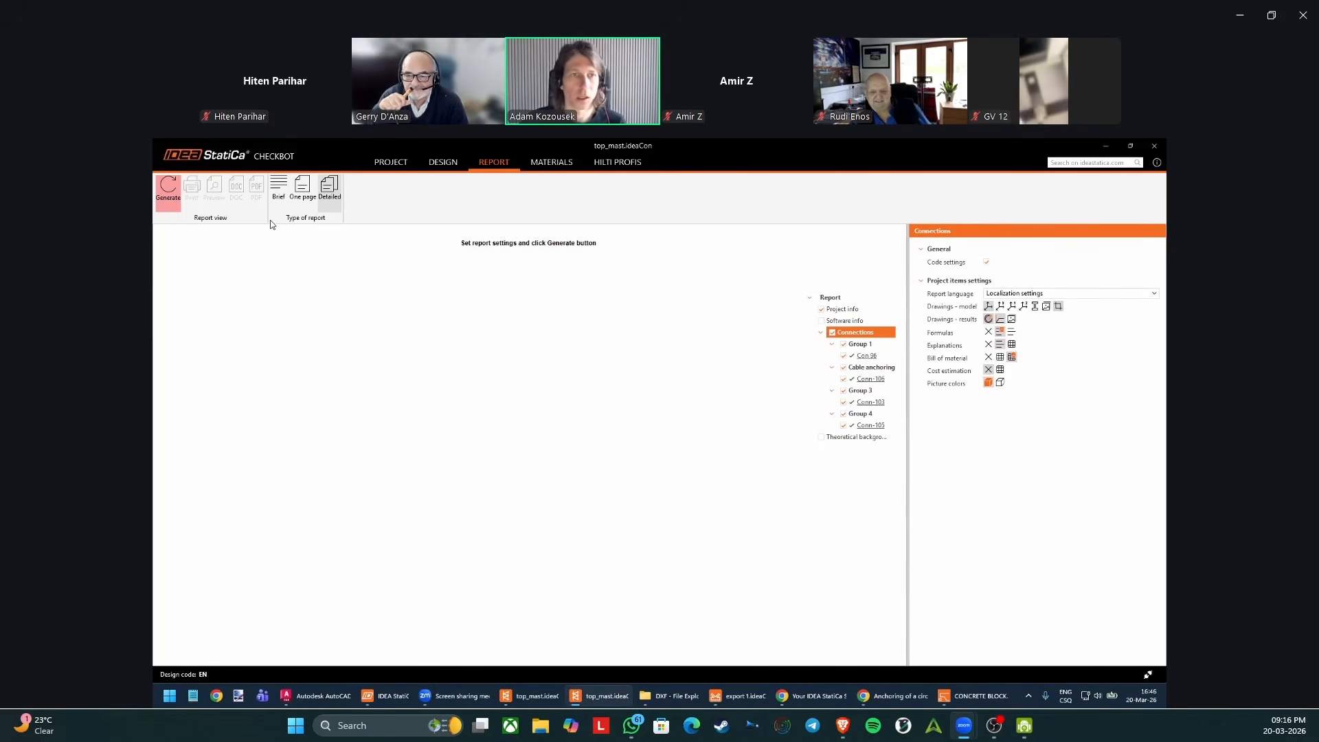
click(168, 190)
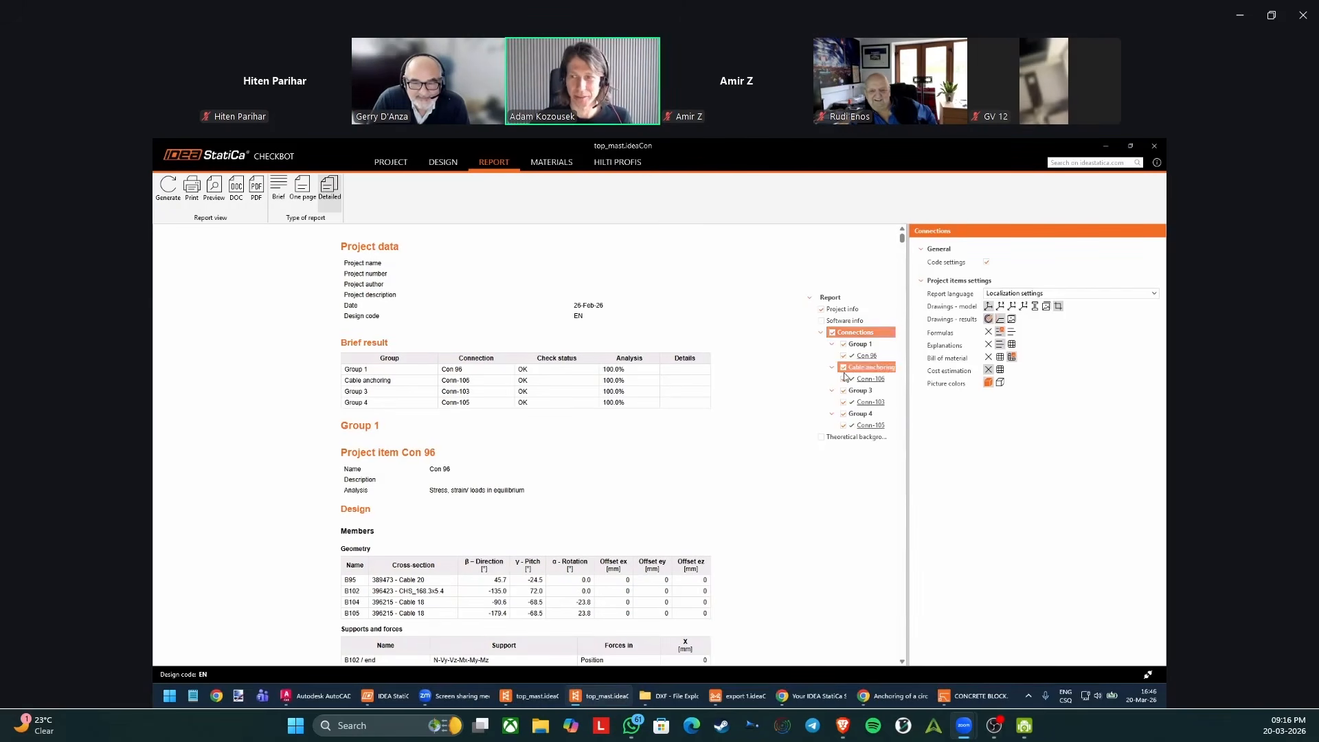
Review the report's Brief result table and the Con 96 design data, including members, cross-sections, pins and load effects.
drag(381, 343, 473, 394)
click(354, 342)
click(474, 394)
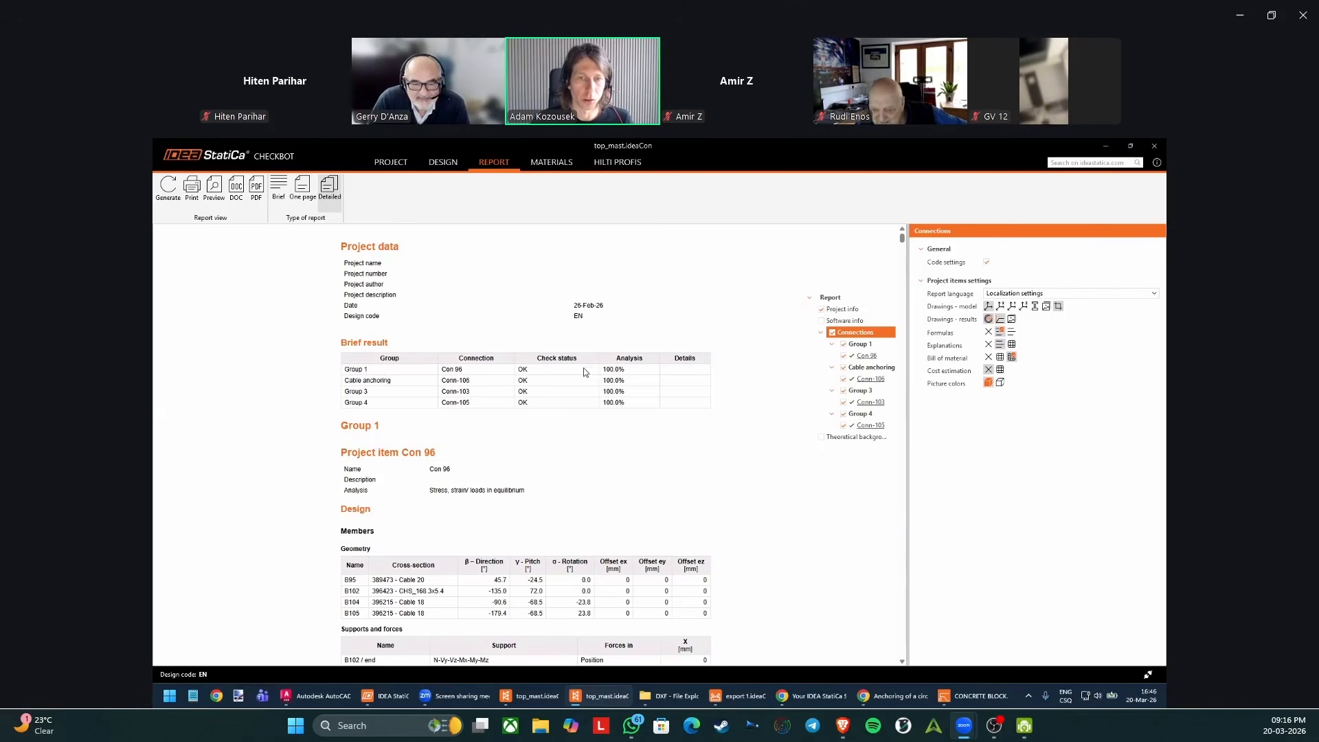
double_click(624, 370)
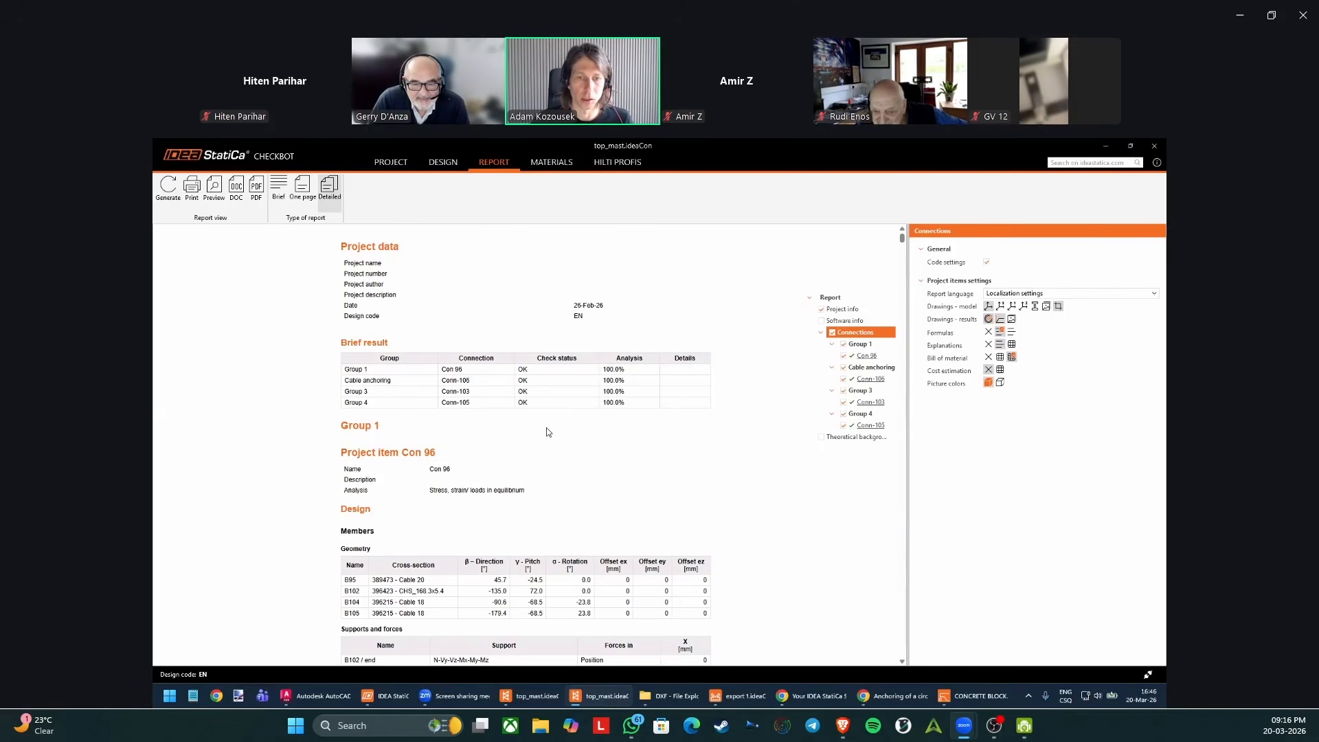
scroll(456, 460, down, 3)
scroll(495, 429, down, 2)
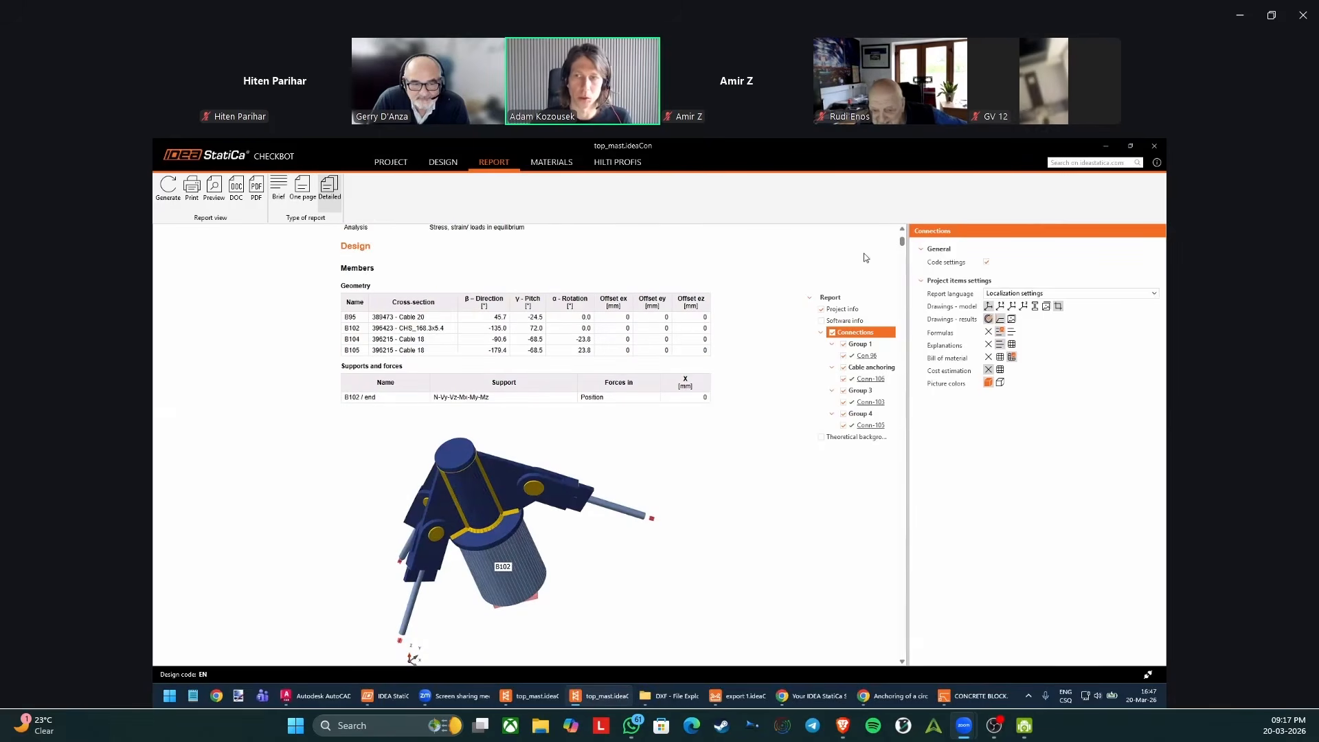
drag(901, 241, 901, 243)
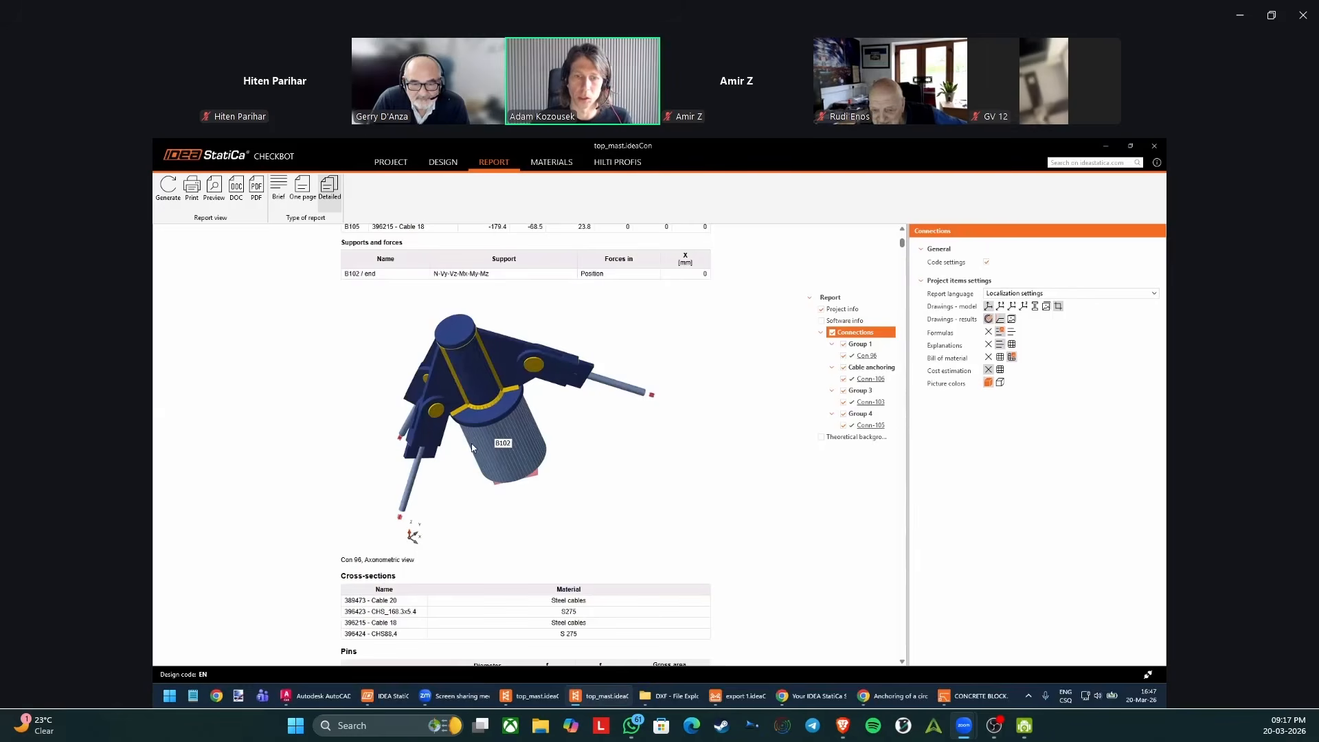
scroll(412, 393, down, 4)
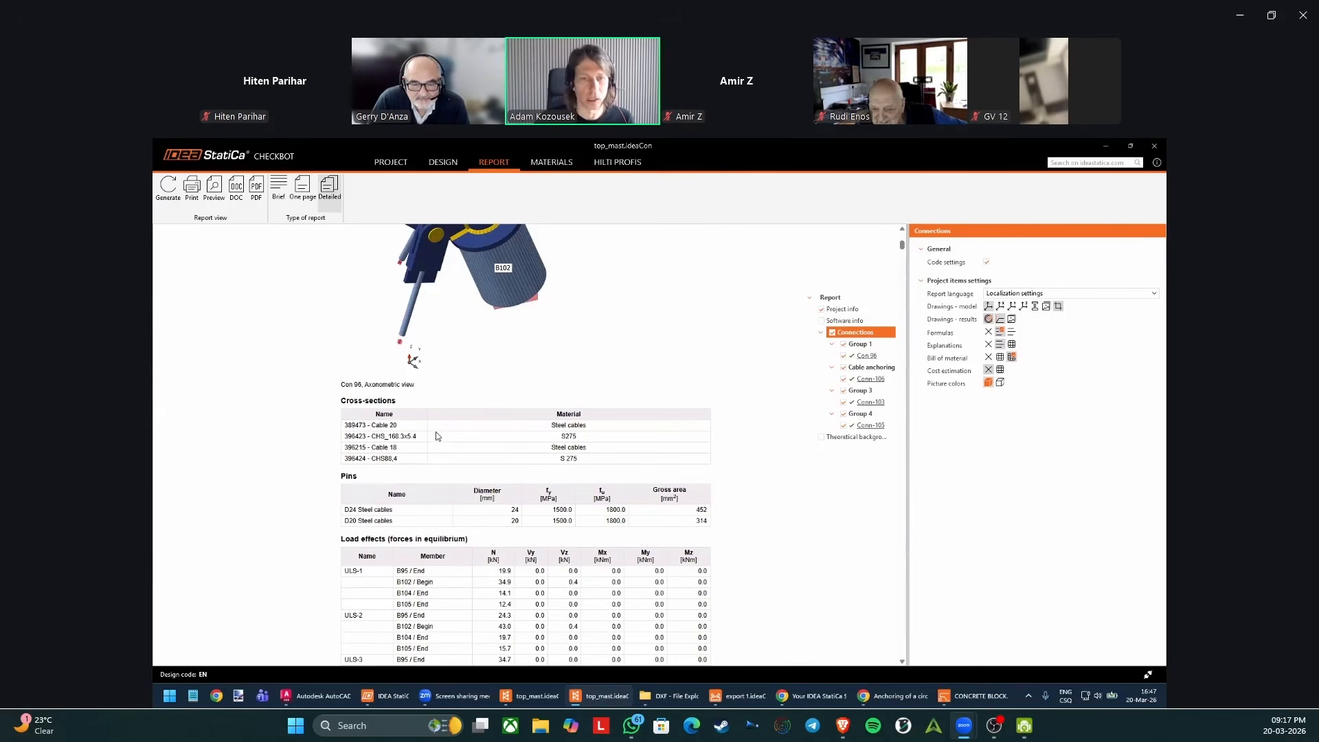
scroll(371, 357, down, 2)
drag(559, 331, 531, 408)
click(530, 470)
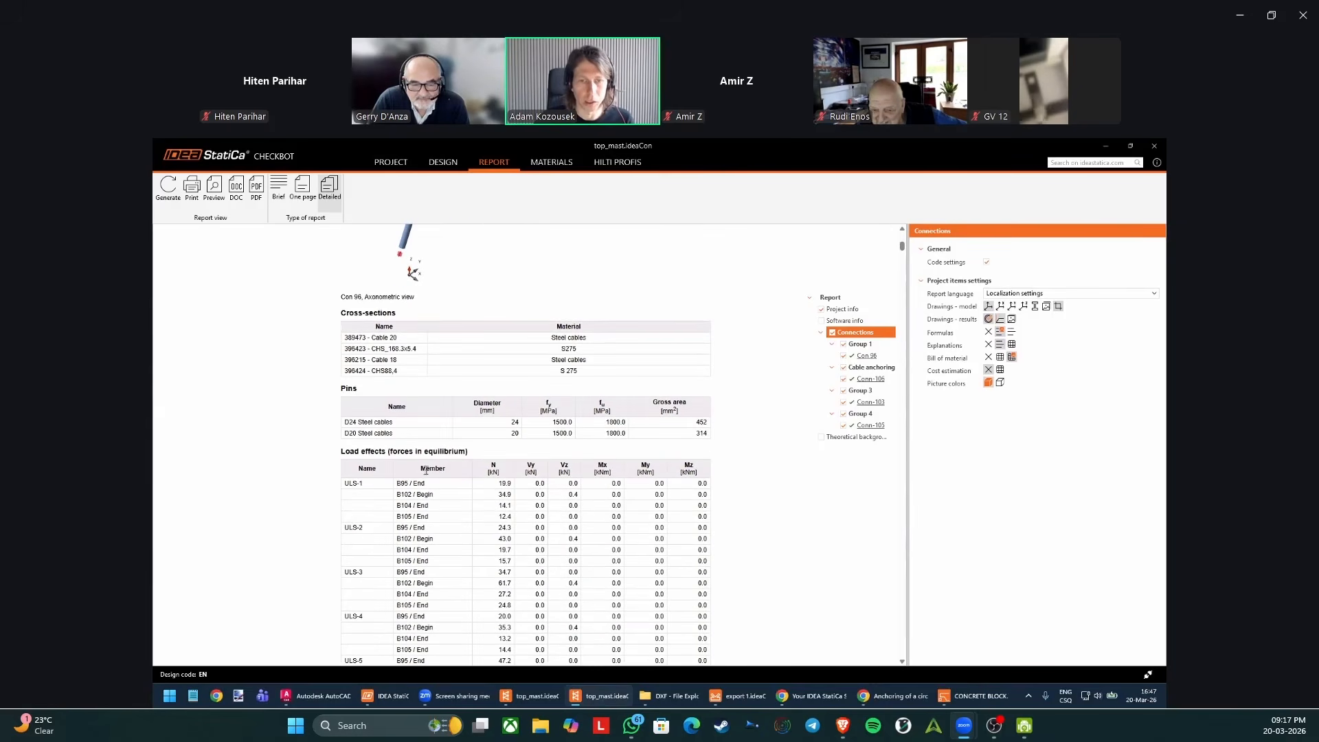
Examine Con 96's check summary, plate design values, symbol explanations and stress plots, and the welds, anchors and plate drawings near the report's end.
scroll(509, 474, down, 18)
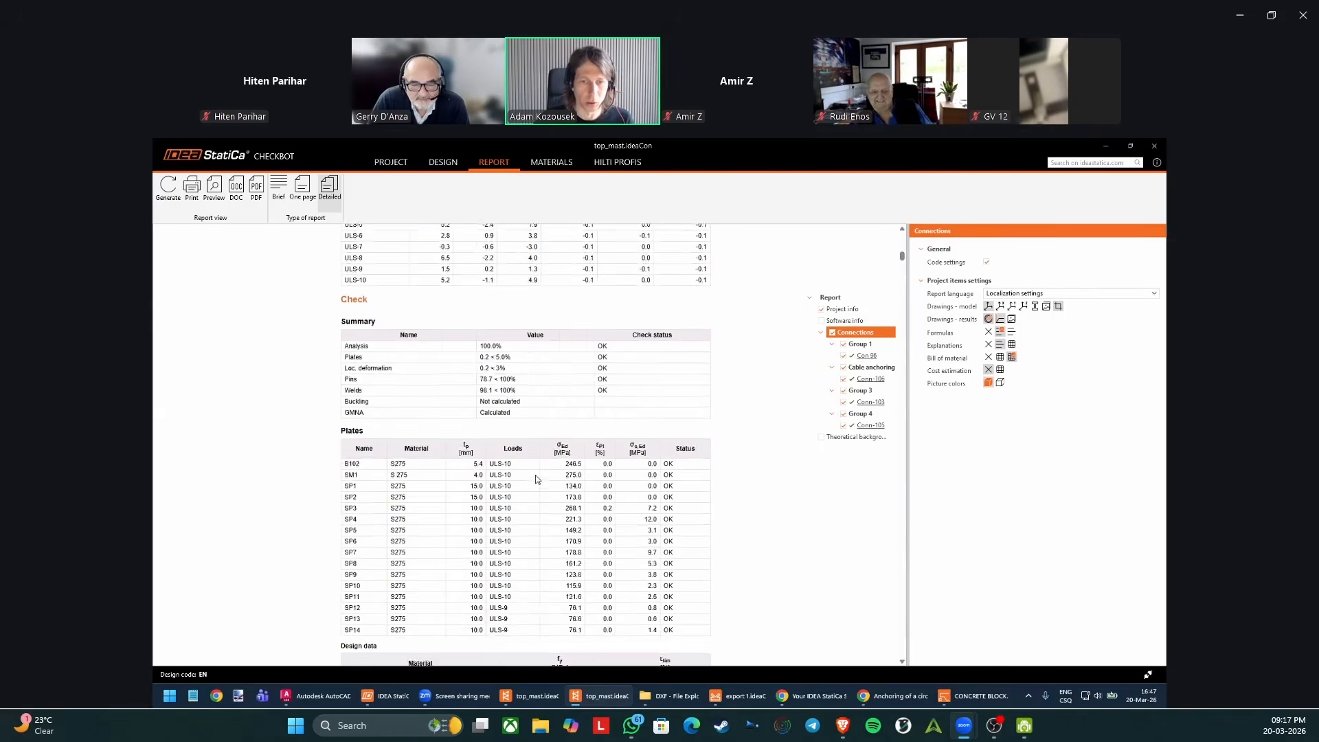
scroll(407, 383, down, 10)
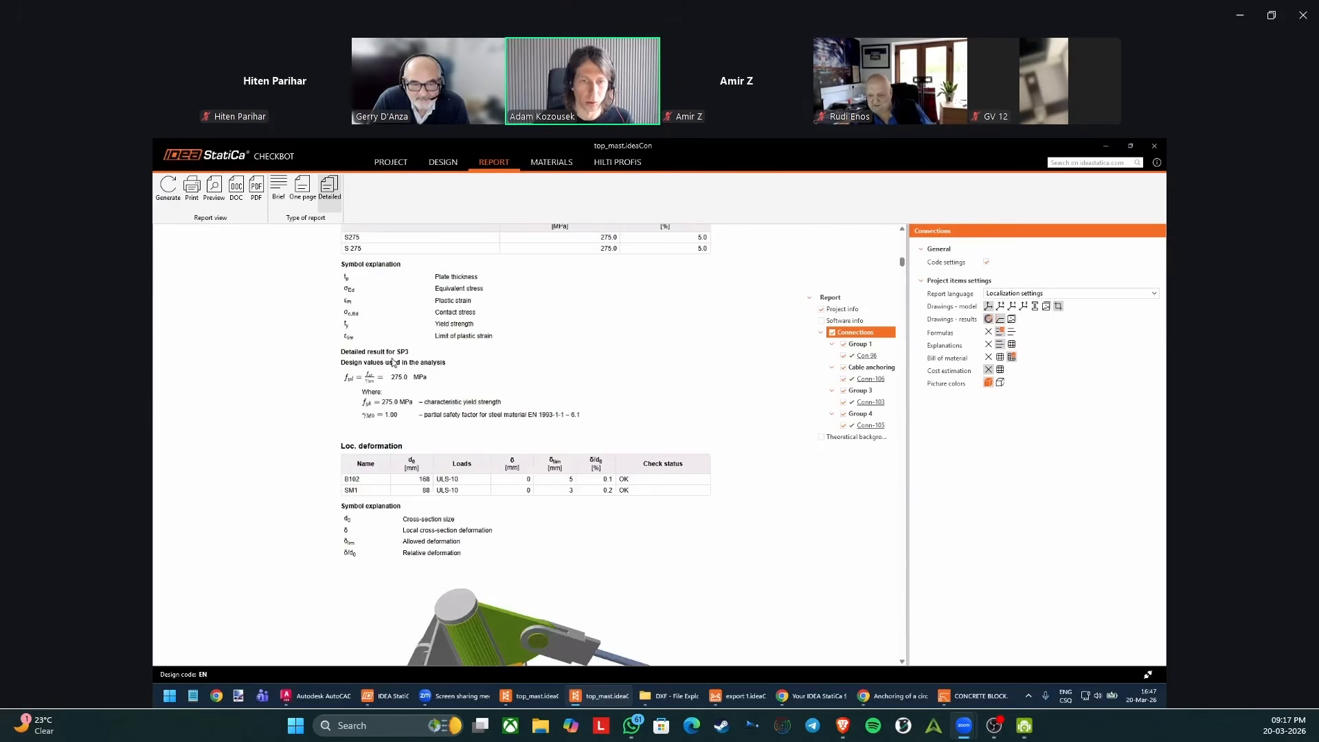
scroll(364, 302, up, 2)
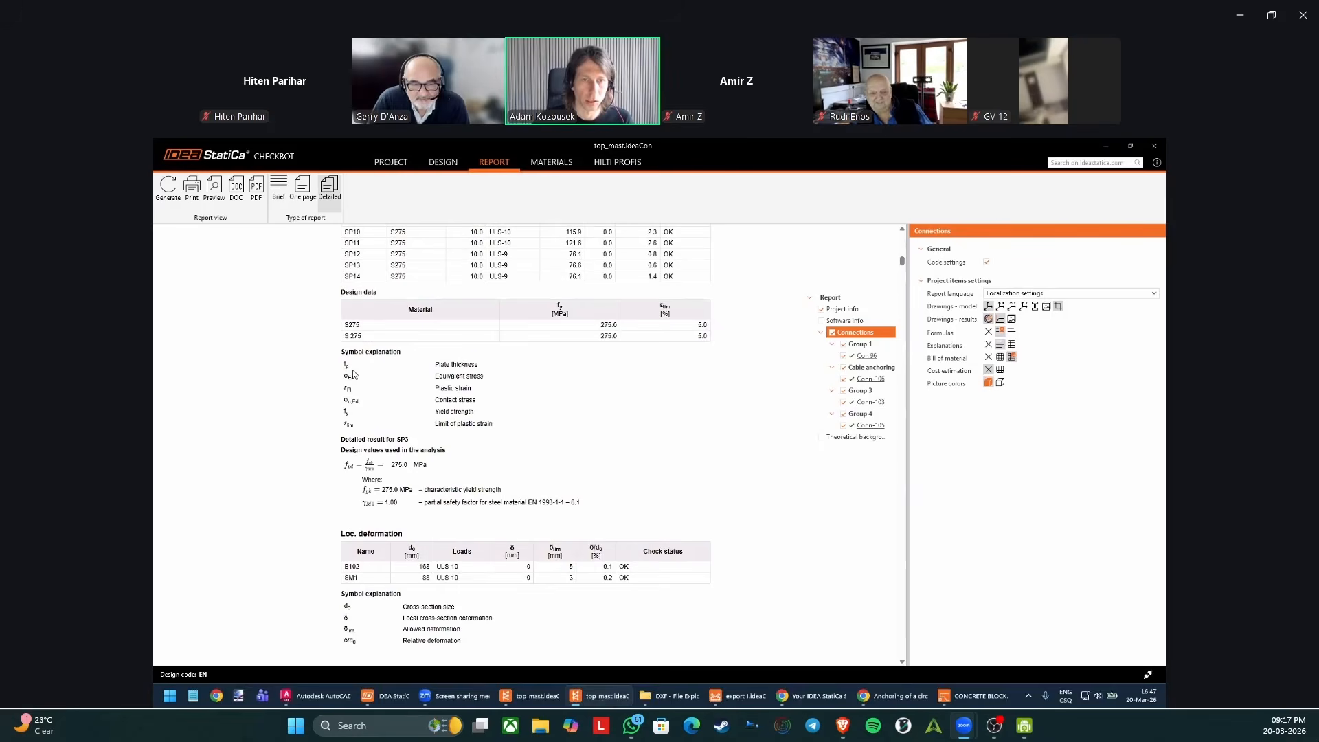
drag(351, 371, 446, 434)
drag(352, 450, 431, 472)
click(432, 474)
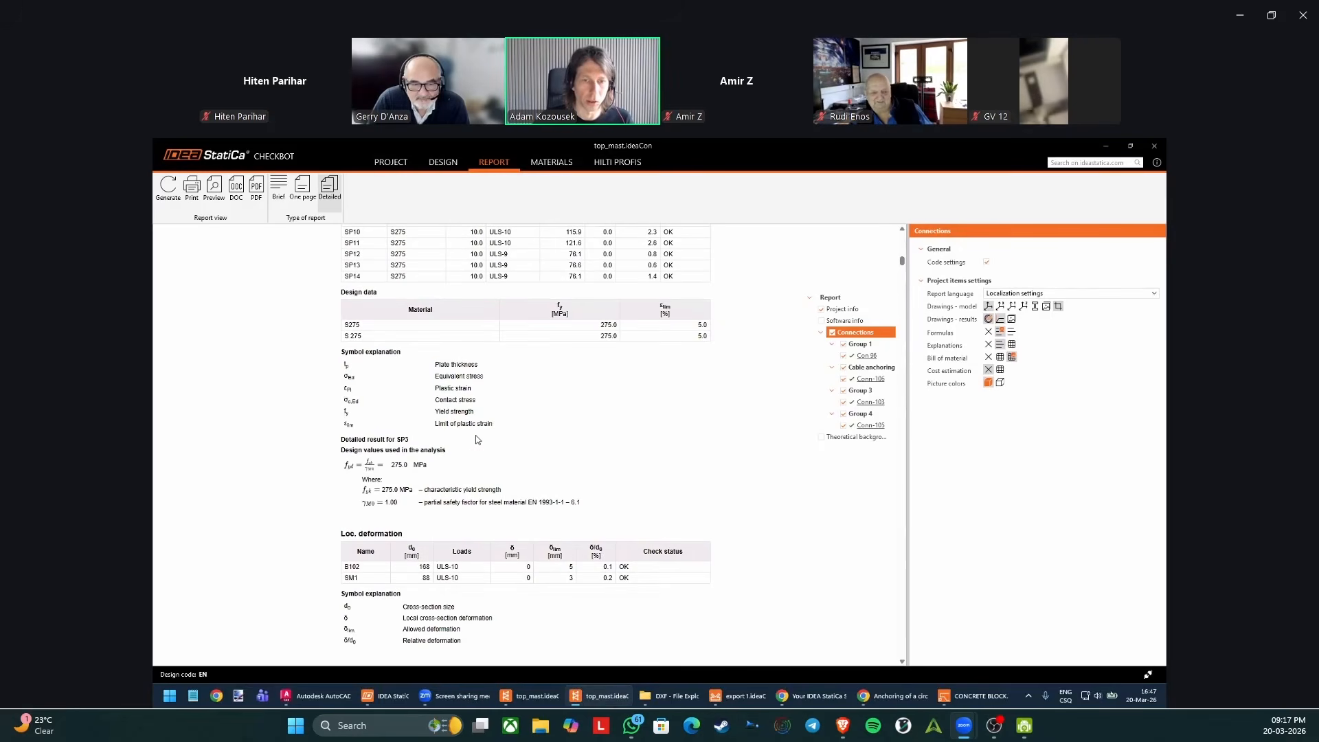
scroll(479, 369, down, 10)
scroll(499, 372, down, 20)
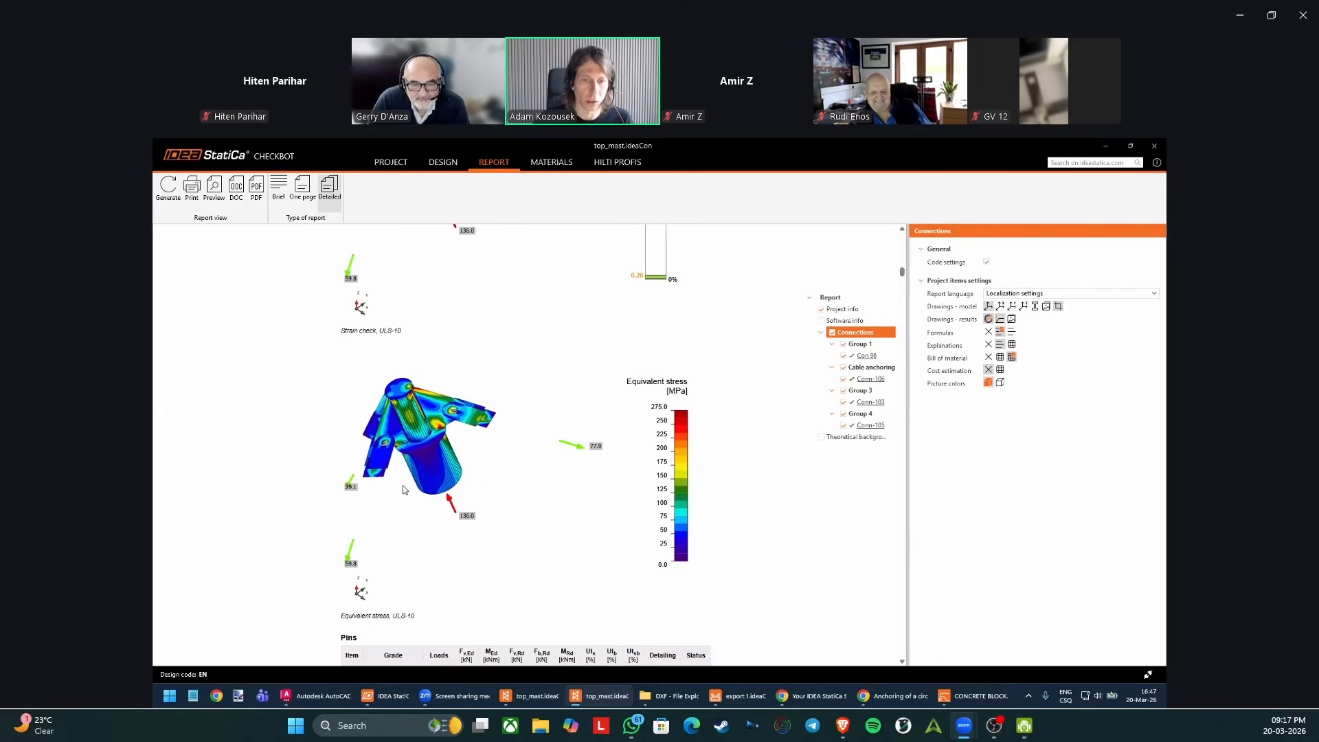
mouse_move(901, 281)
mouse_down()
mouse_move(901, 448)
mouse_move(879, 637)
mouse_up()
scroll(531, 471, down, 5)
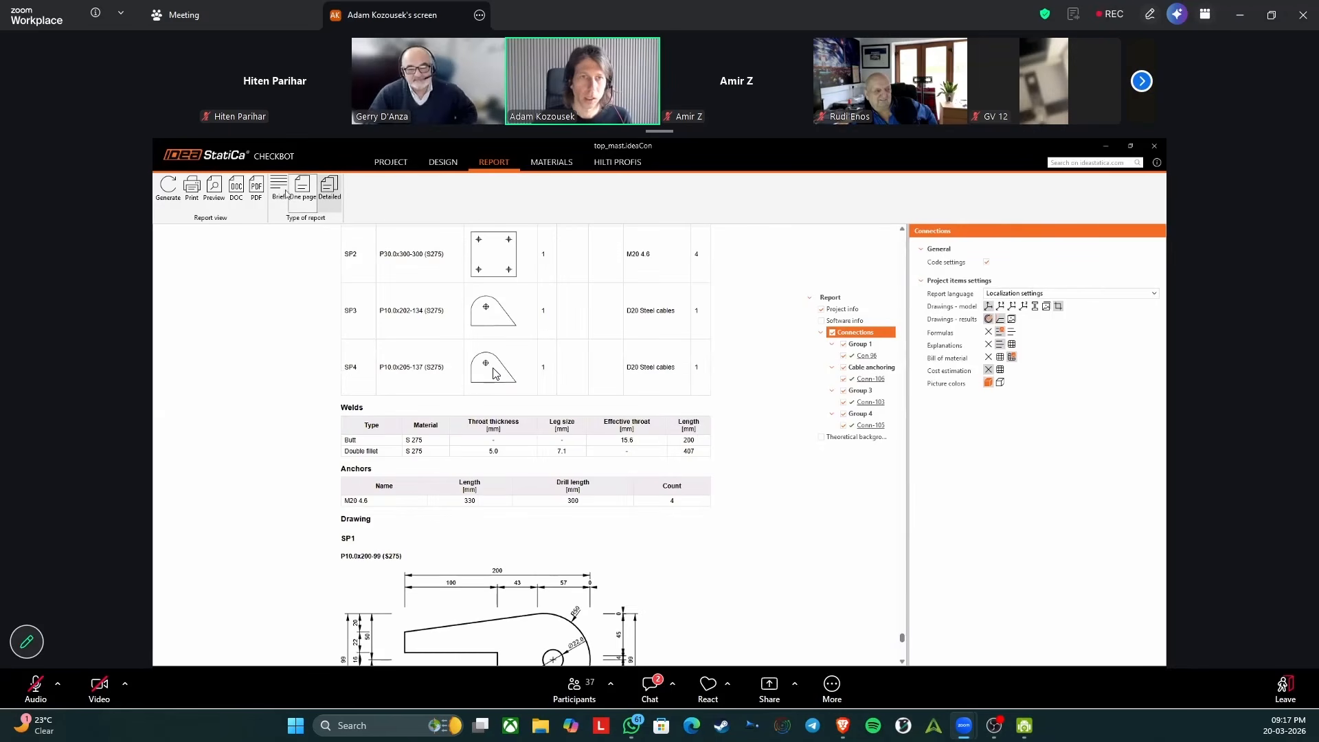